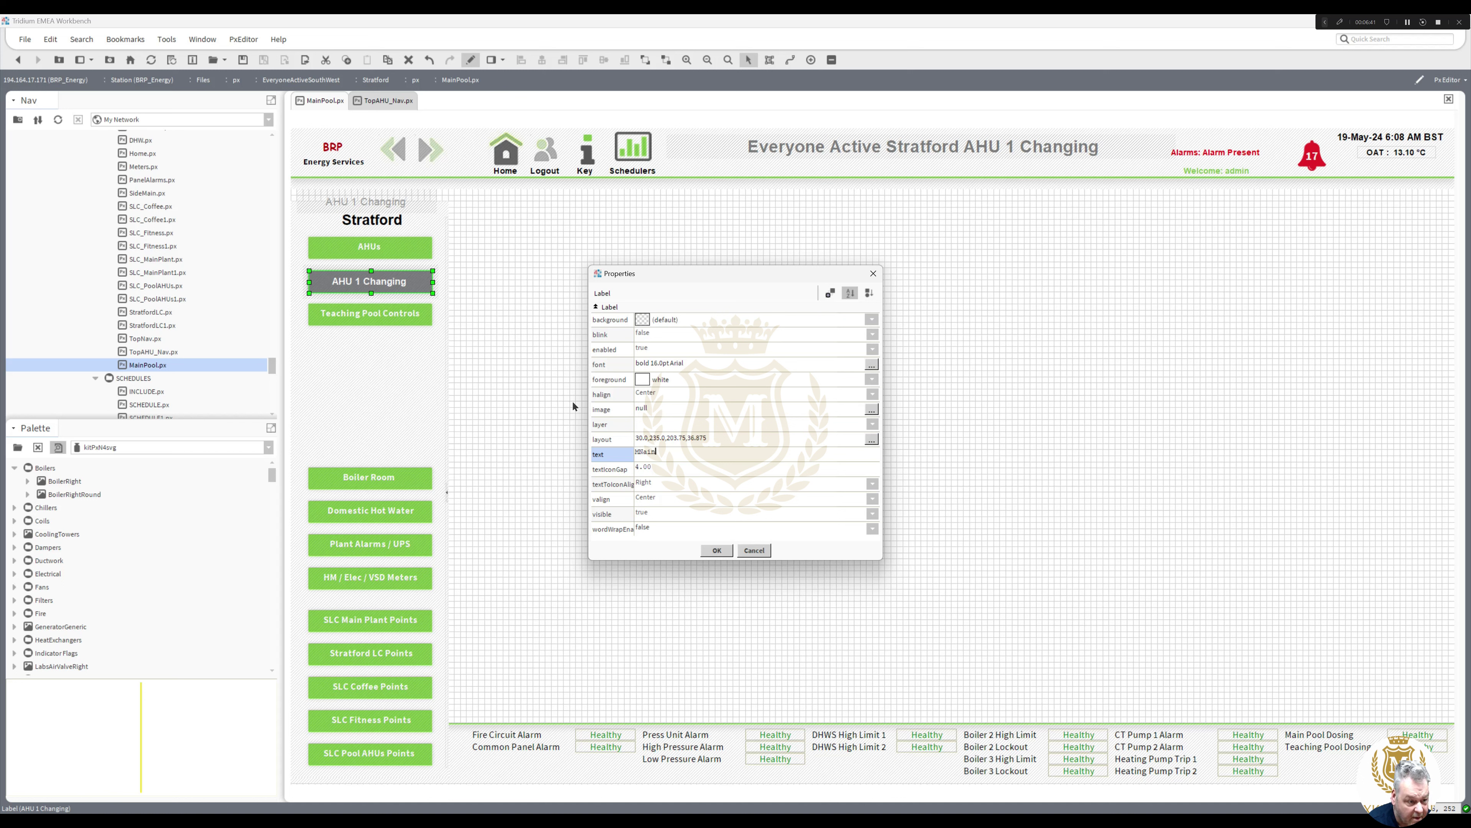
Step: Set the grey highlight button's label text to "Main Pool Controls" and copy that text for reuse
{"action": "key", "text": "BackSpace"}
{"action": "key", "text": "BackSpace"}
{"action": "key", "text": "BackSpace"}
{"action": "key", "text": "BackSpace"}
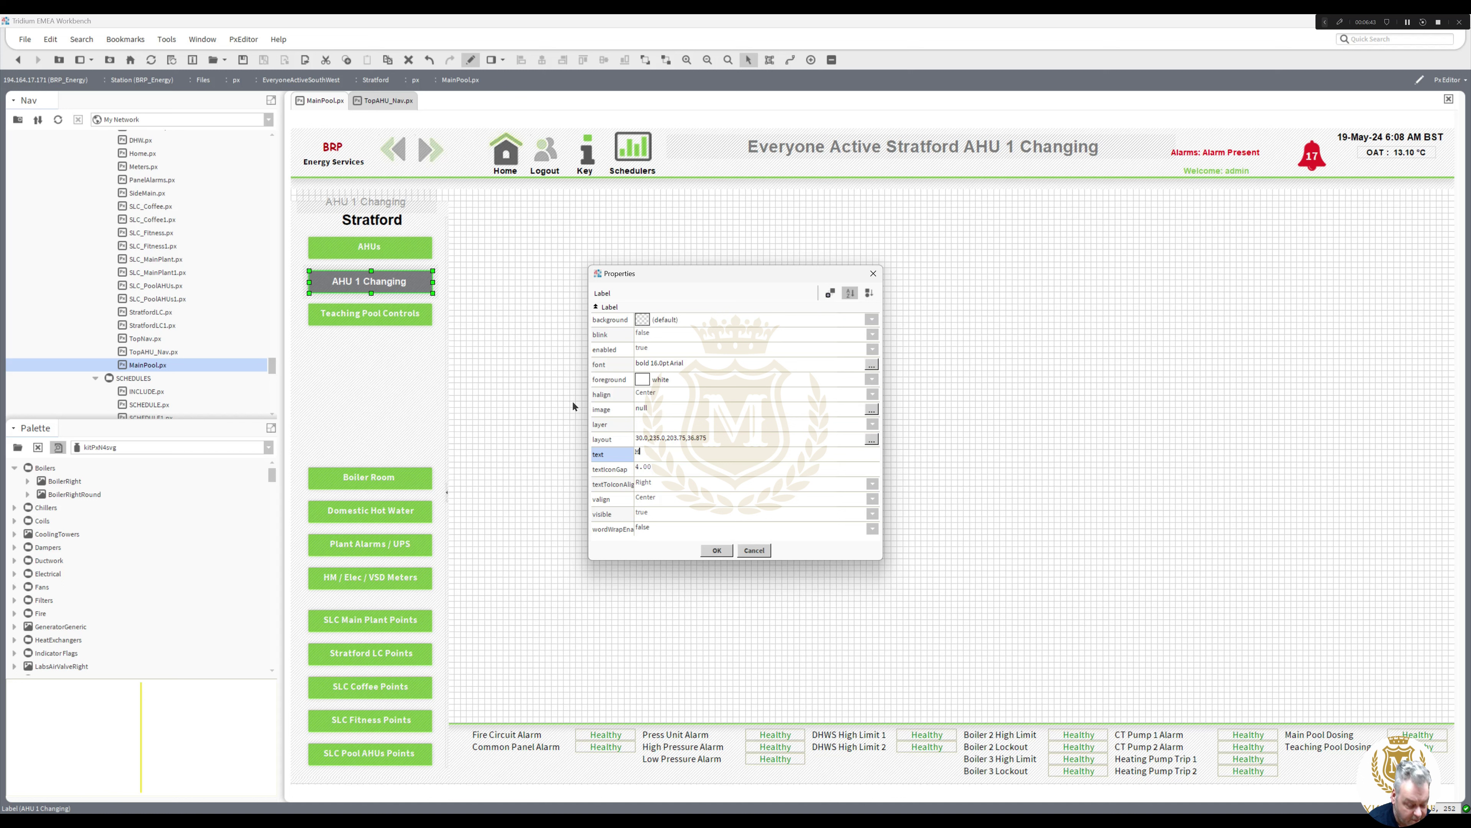
{"action": "type", "text": "ain Poo"}
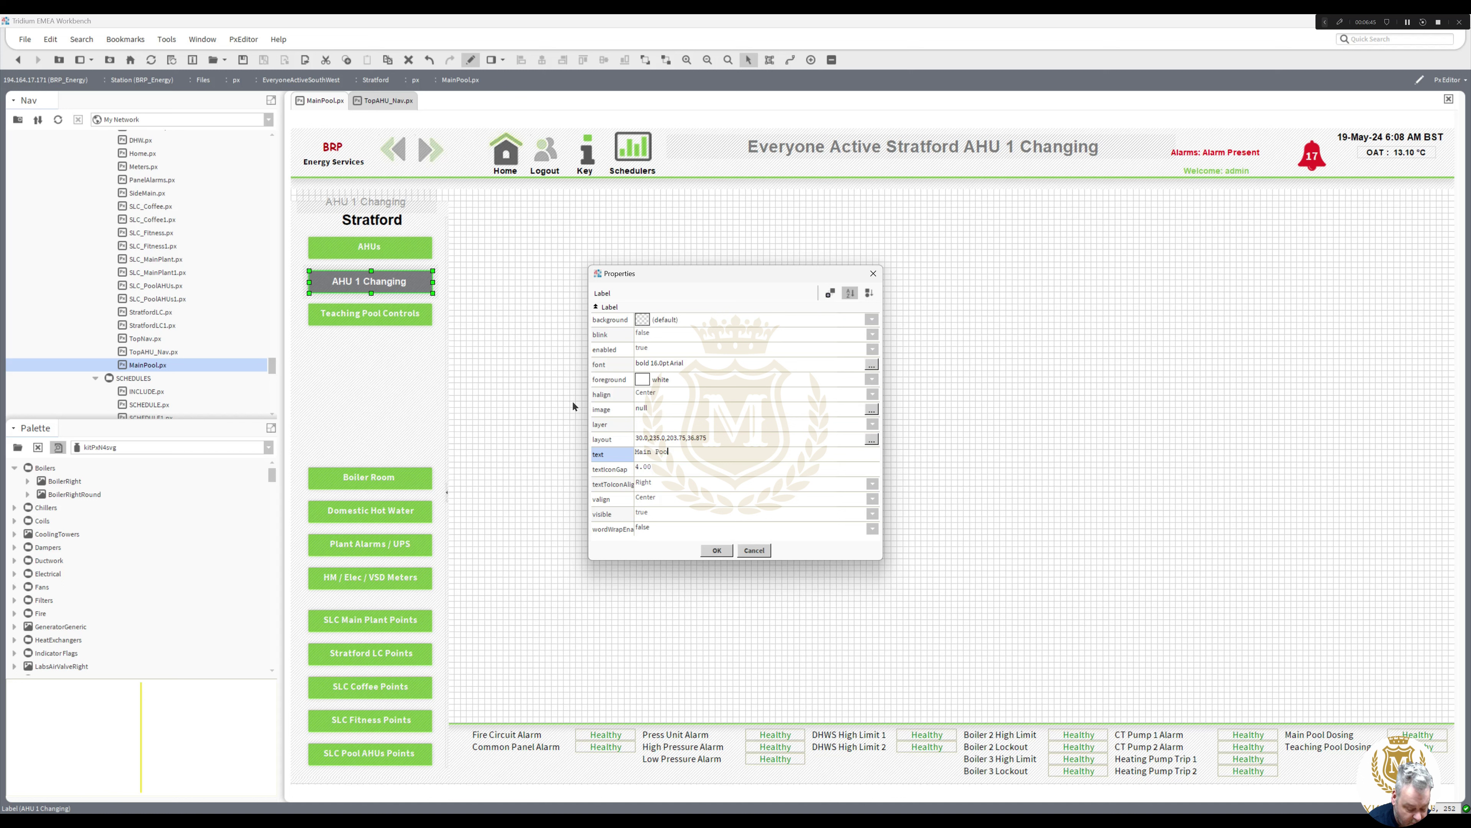
{"action": "type", "text": "l Controls"}
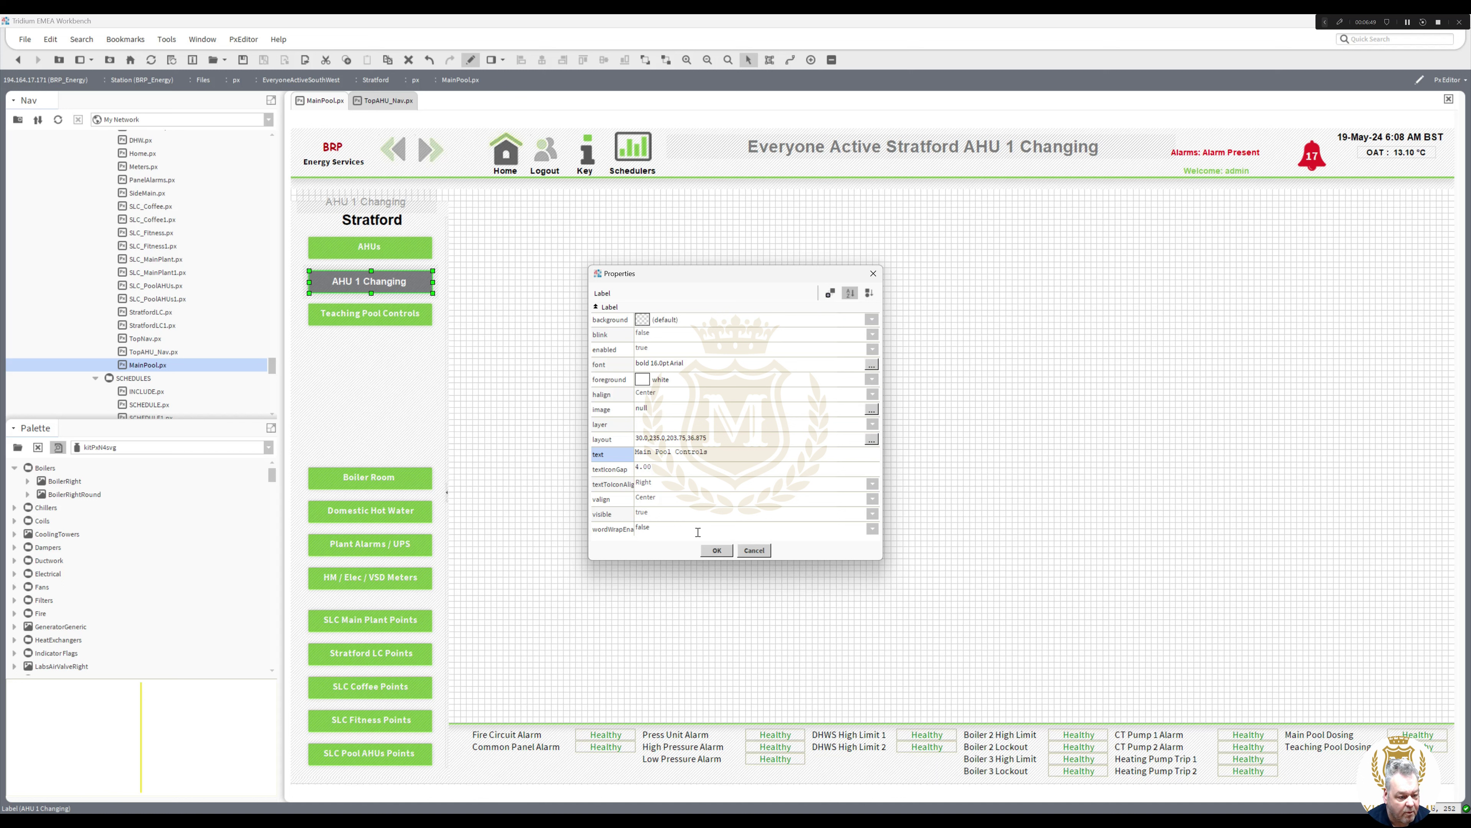
{"action": "left_click_drag", "start_coordinate": [728, 455], "coordinate": [599, 455]}
{"action": "key", "text": "ctrl+c"}
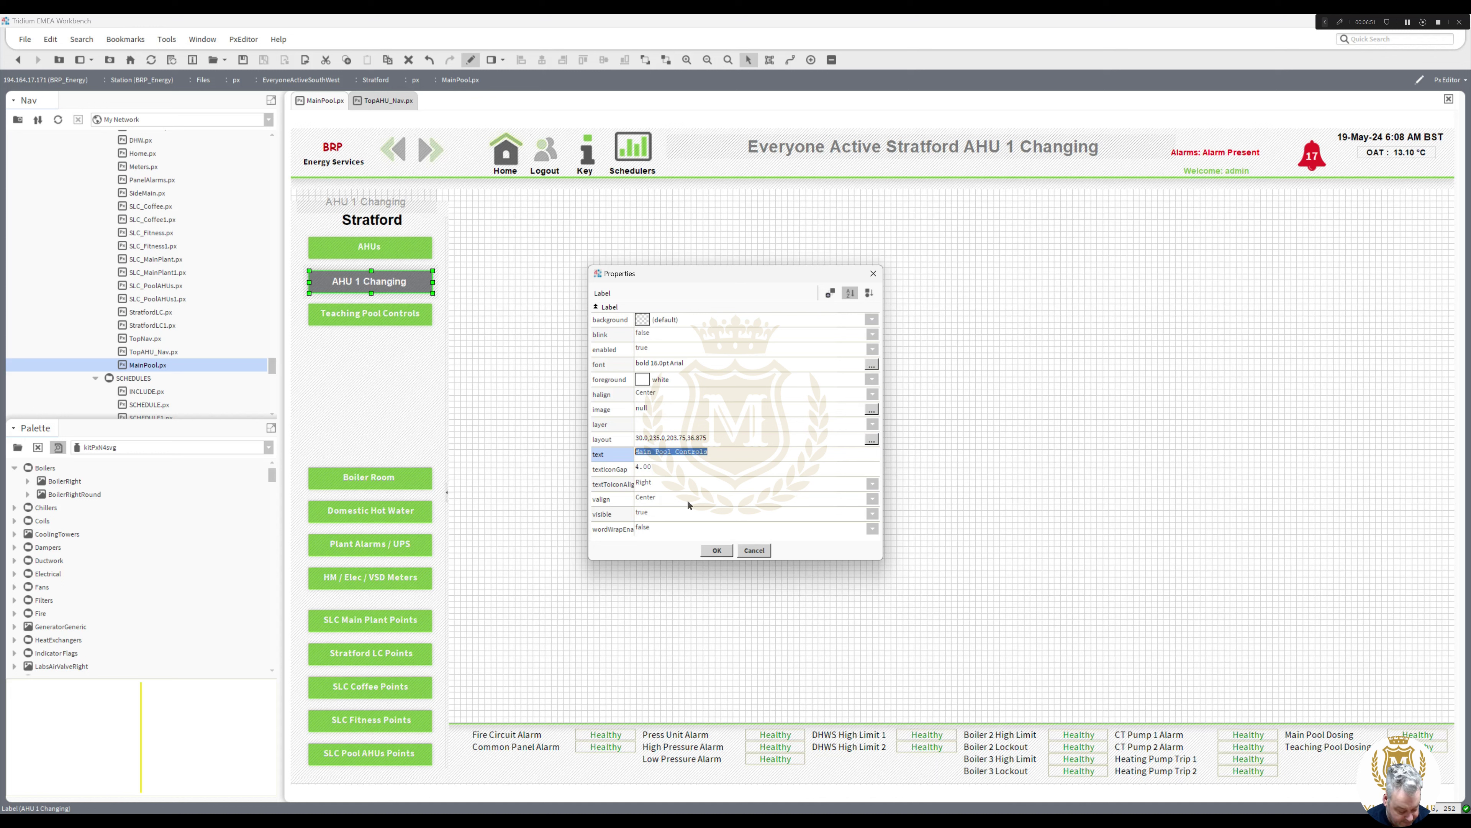
{"action": "left_click", "coordinate": [717, 550]}
Step: Replace the small grey heading above "Stratford" with "Main Pool Controls"
{"action": "left_click", "coordinate": [385, 203]}
{"action": "double_click", "coordinate": [385, 203]}
{"action": "key", "text": "ctrl+v"}
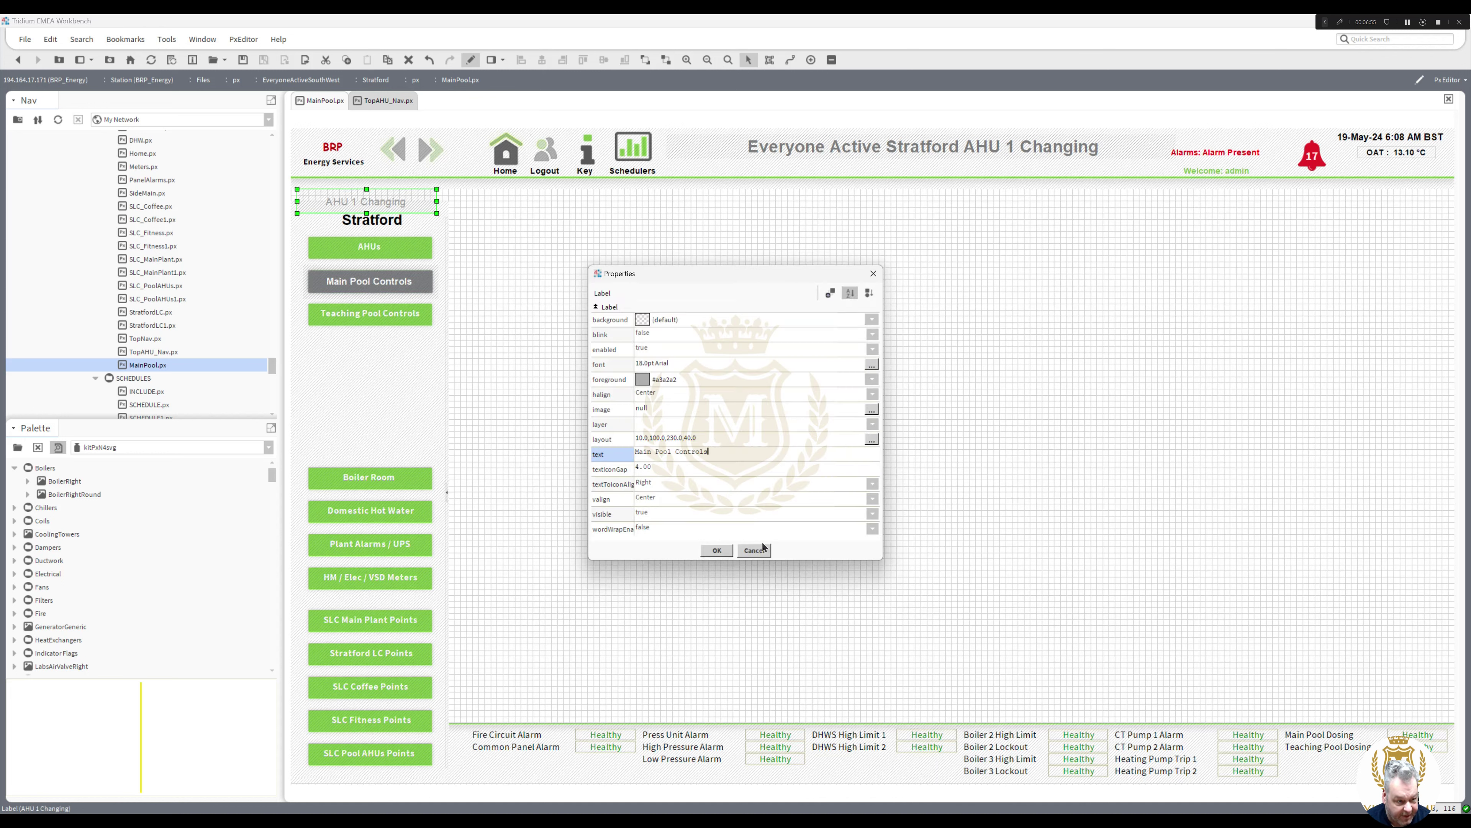
{"action": "left_click", "coordinate": [718, 551]}
Step: Change the page title to "Everyone Active Stratford Main Pool Controls" and switch MainPool.px back to view mode
{"action": "double_click", "coordinate": [903, 157]}
{"action": "left_click_drag", "start_coordinate": [738, 454], "coordinate": [798, 453]}
{"action": "key", "text": "ctrl+v"}
{"action": "left_click", "coordinate": [716, 551]}
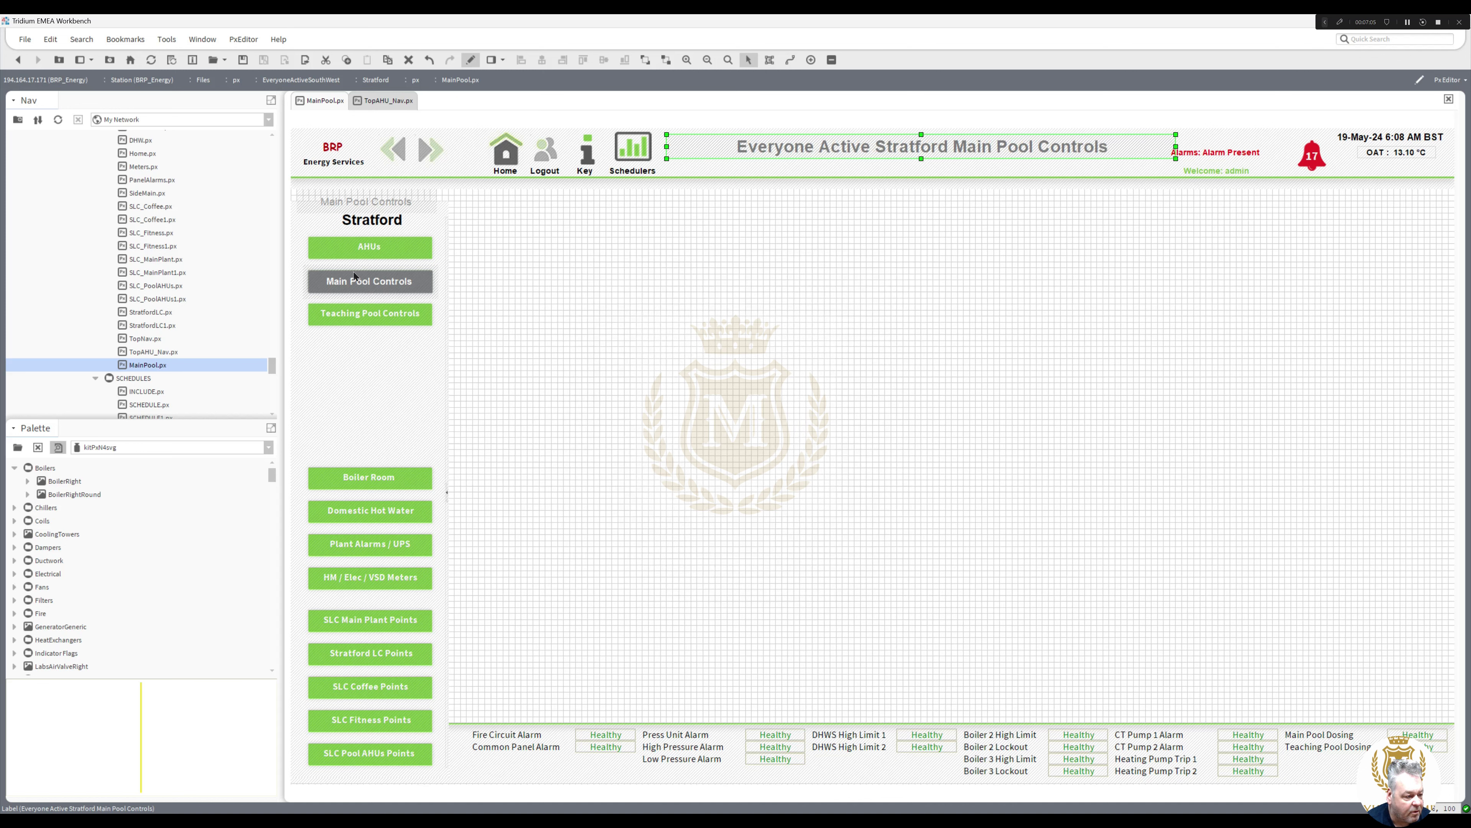
{"action": "left_click", "coordinate": [472, 67]}
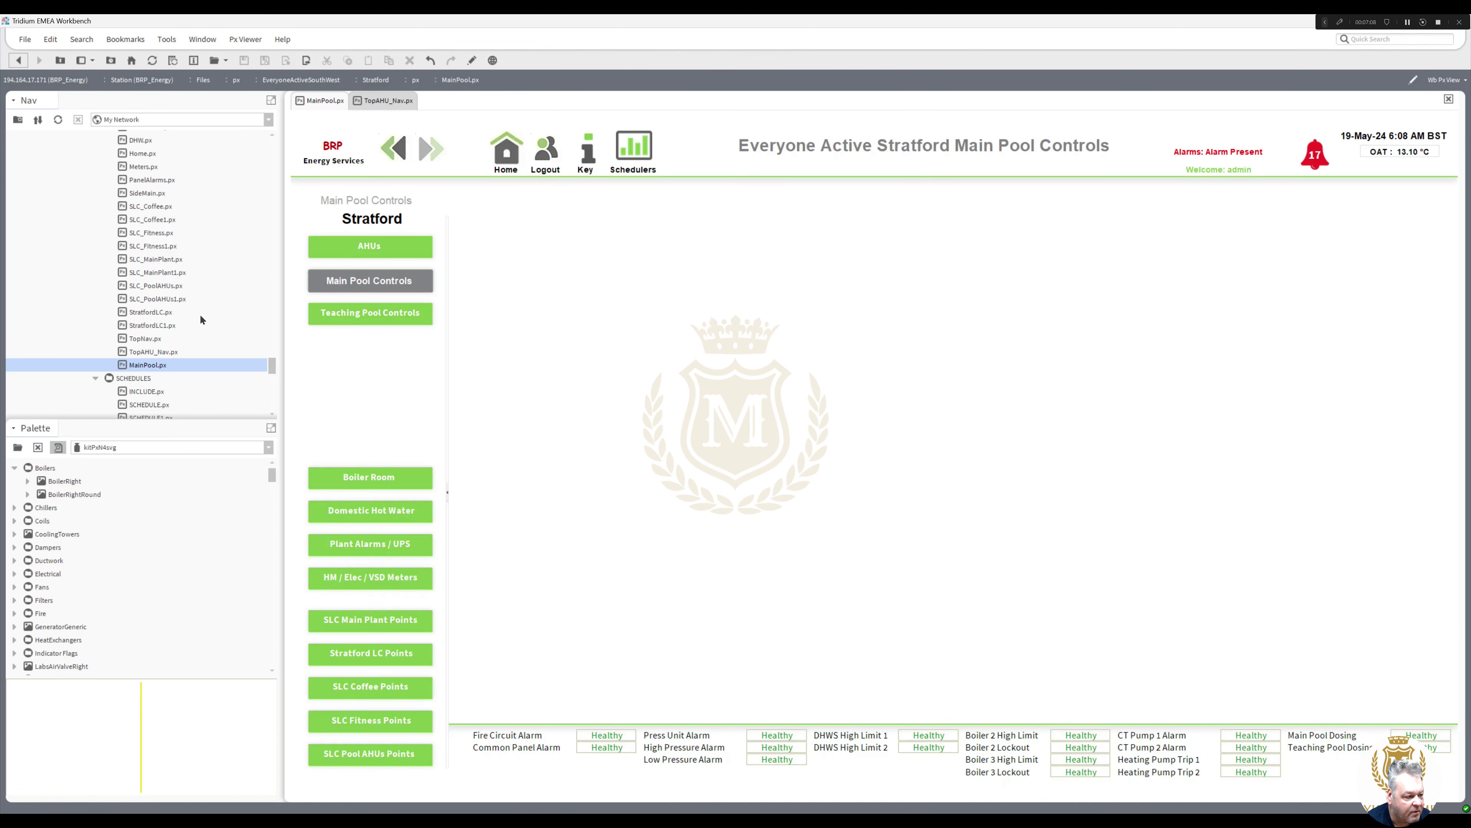
Step: Duplicate MainPool.px in the Stratford px folder as TeachPool.px
{"action": "right_click", "coordinate": [156, 365]}
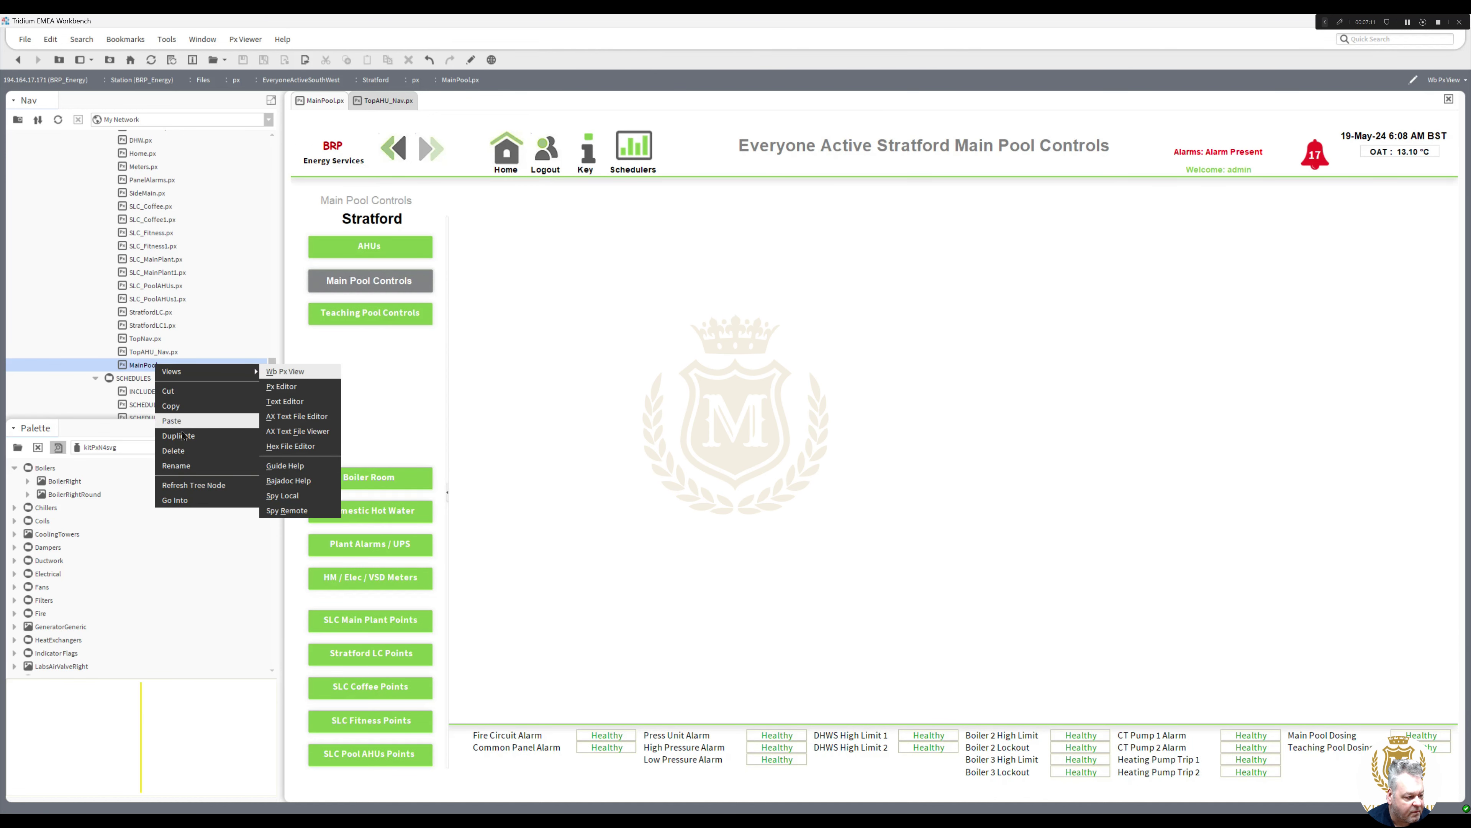
{"action": "left_click", "coordinate": [178, 435]}
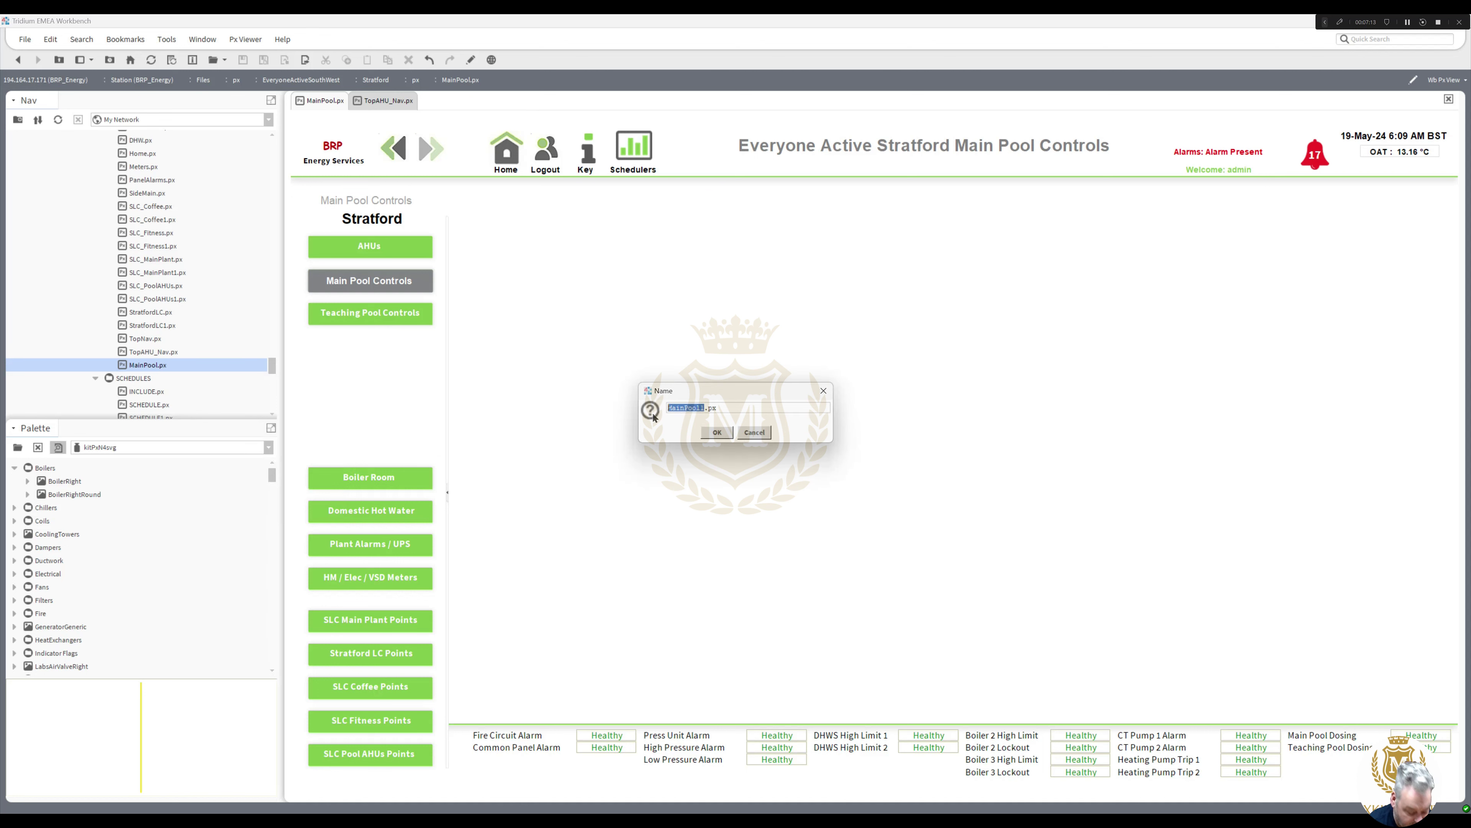
{"action": "type", "text": "TeachPool"}
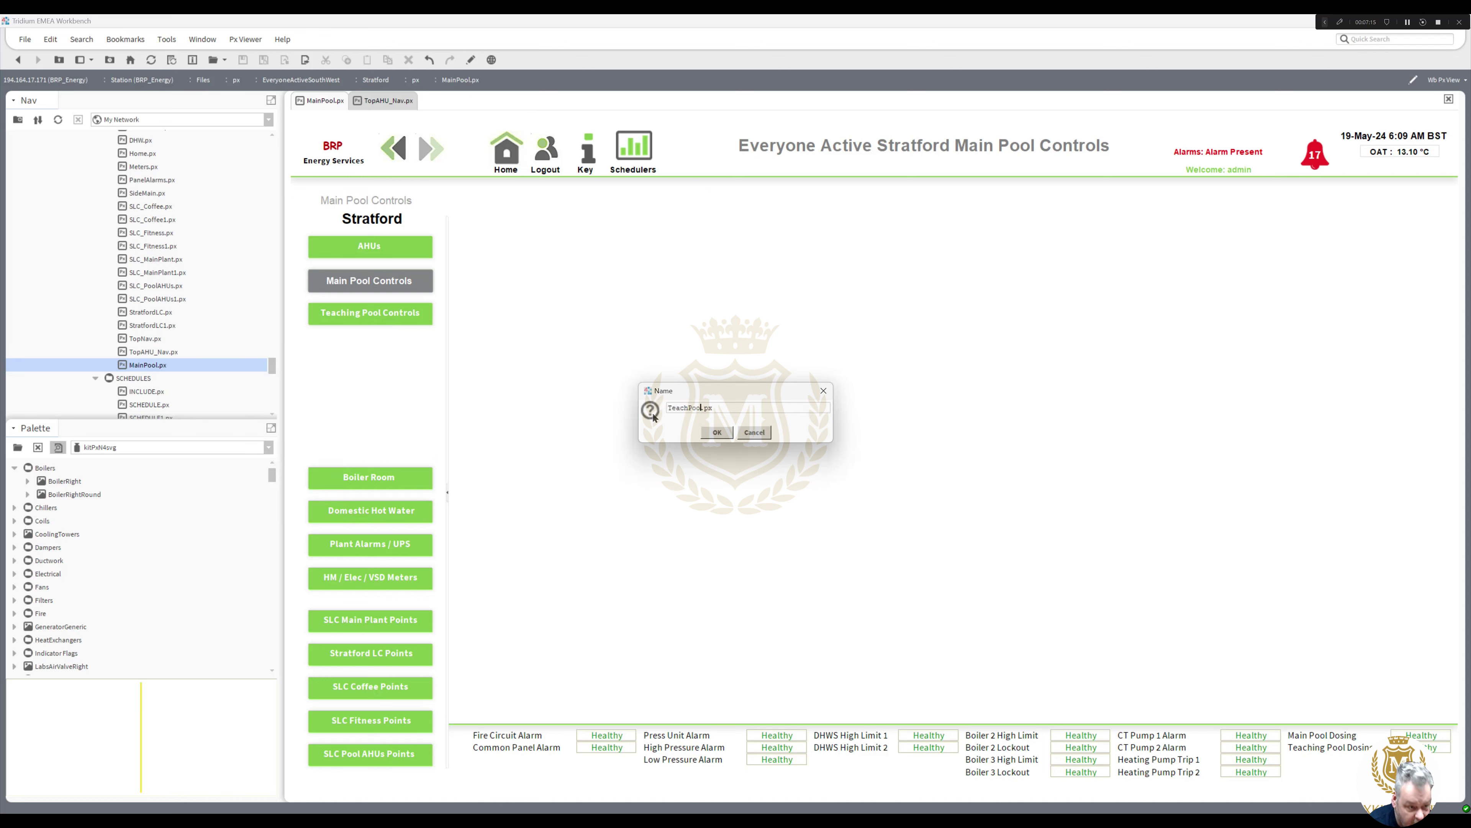
{"action": "left_click", "coordinate": [717, 432]}
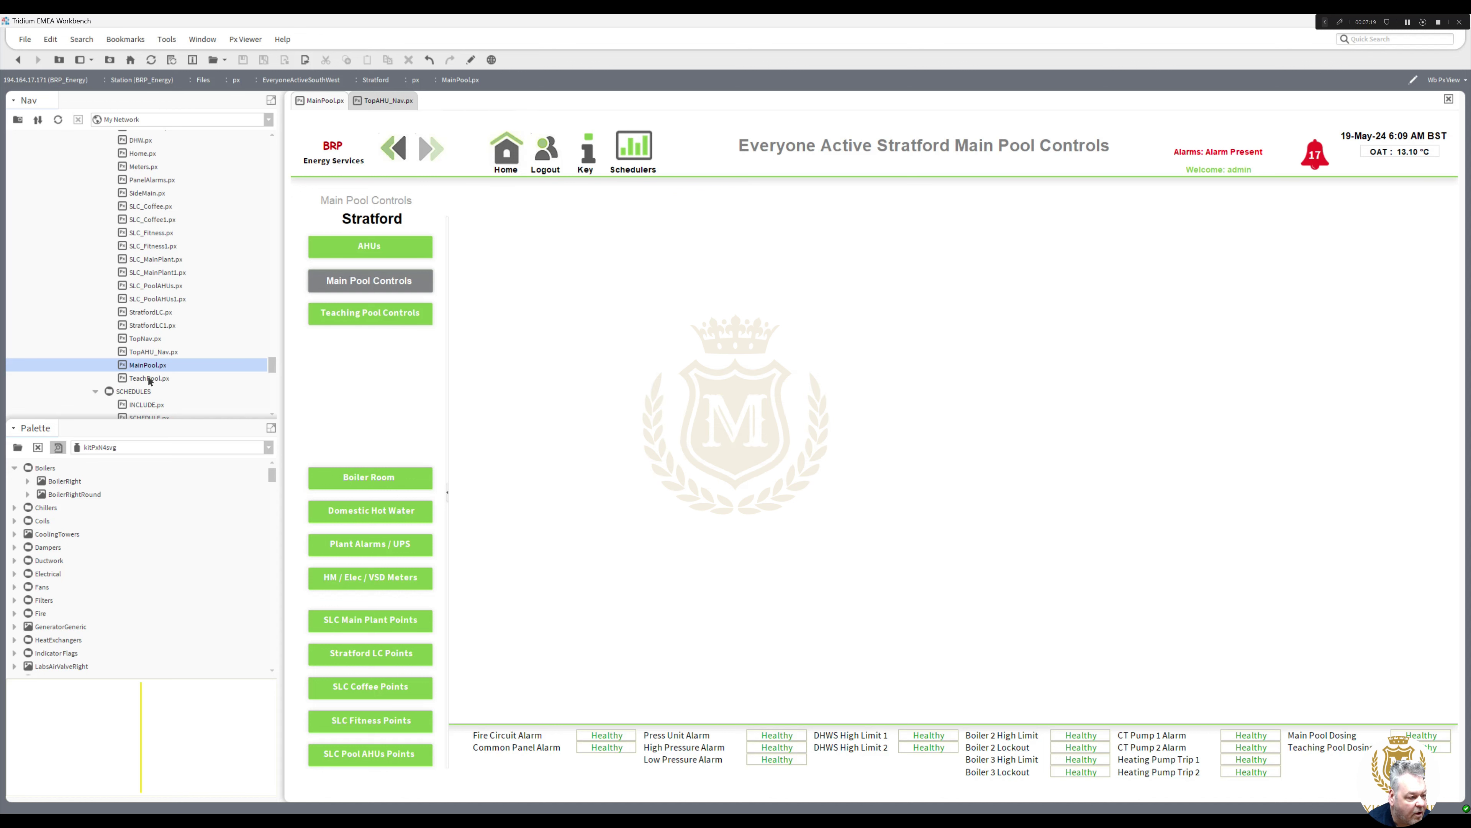
Step: Open TeachPool.px for editing and move the grey highlight box with its label down over the Teaching Pool Controls button
{"action": "double_click", "coordinate": [149, 378]}
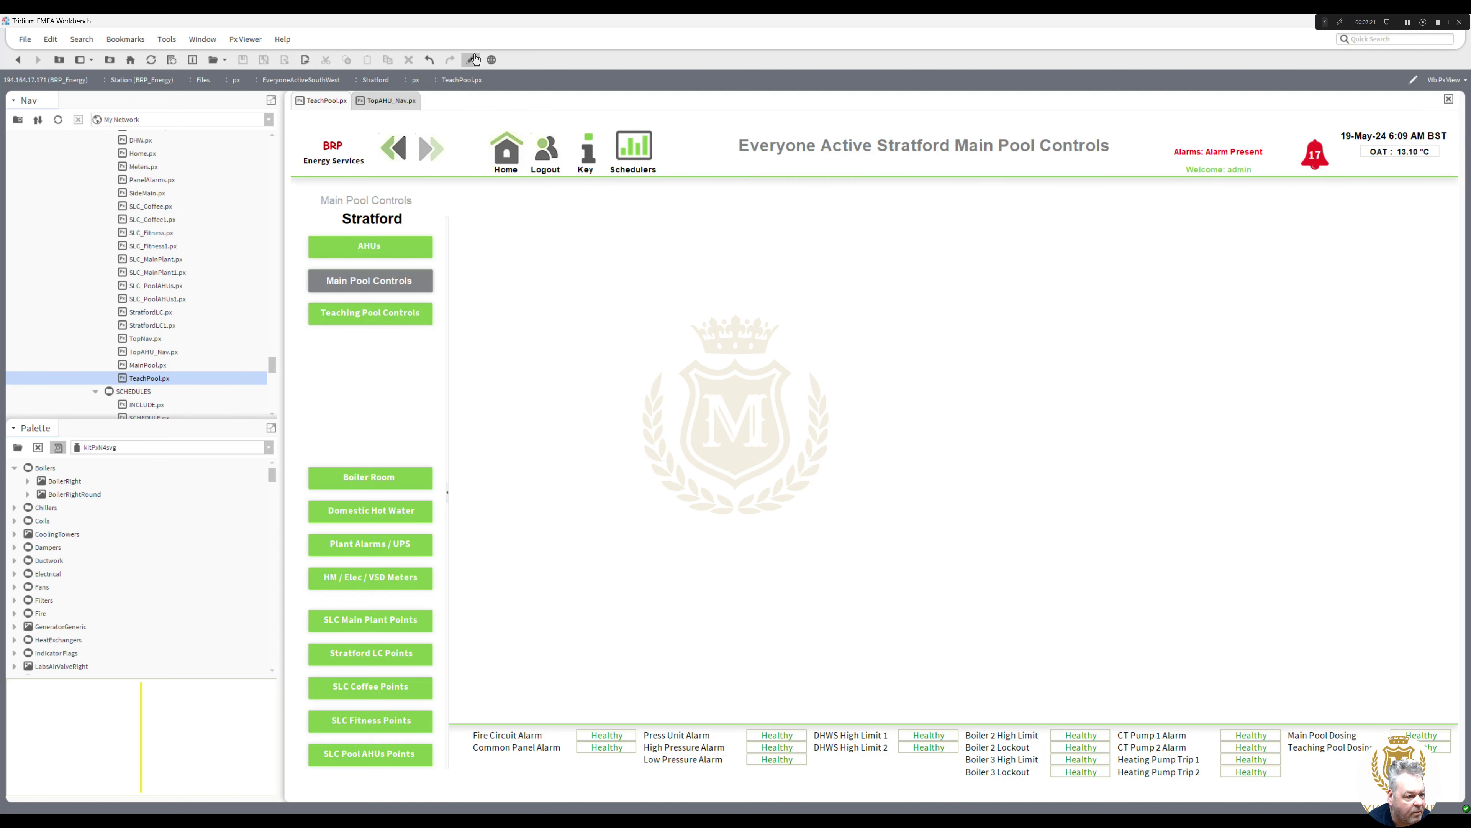
{"action": "left_click", "coordinate": [472, 59]}
{"action": "left_click", "coordinate": [377, 289]}
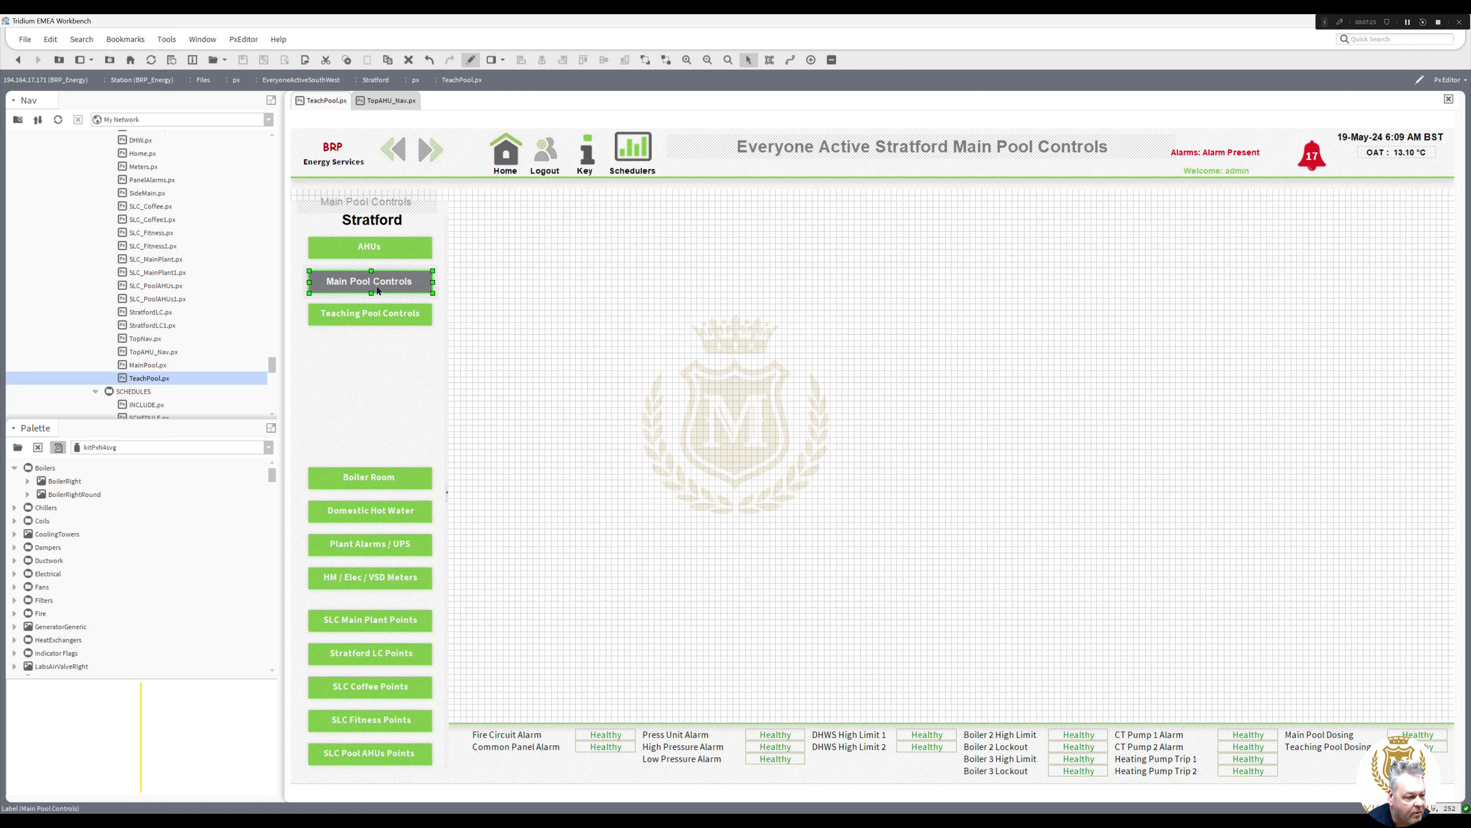
{"action": "left_click", "coordinate": [383, 295], "text": "shift"}
{"action": "key", "text": "Down"}
{"action": "key", "text": "Down"}
{"action": "key", "text": "Down"}
{"action": "key", "text": "Down"}
{"action": "key", "text": "Down"}
{"action": "key", "text": "Down"}
{"action": "key", "text": "Down"}
{"action": "key", "text": "Down"}
{"action": "key", "text": "Down"}
Step: Set the moved grey highlight button's label text to "Teaching Pool Controls"
{"action": "double_click", "coordinate": [371, 317]}
{"action": "double_click", "coordinate": [643, 451]}
{"action": "type", "text": "Teaching Pool Controls"}
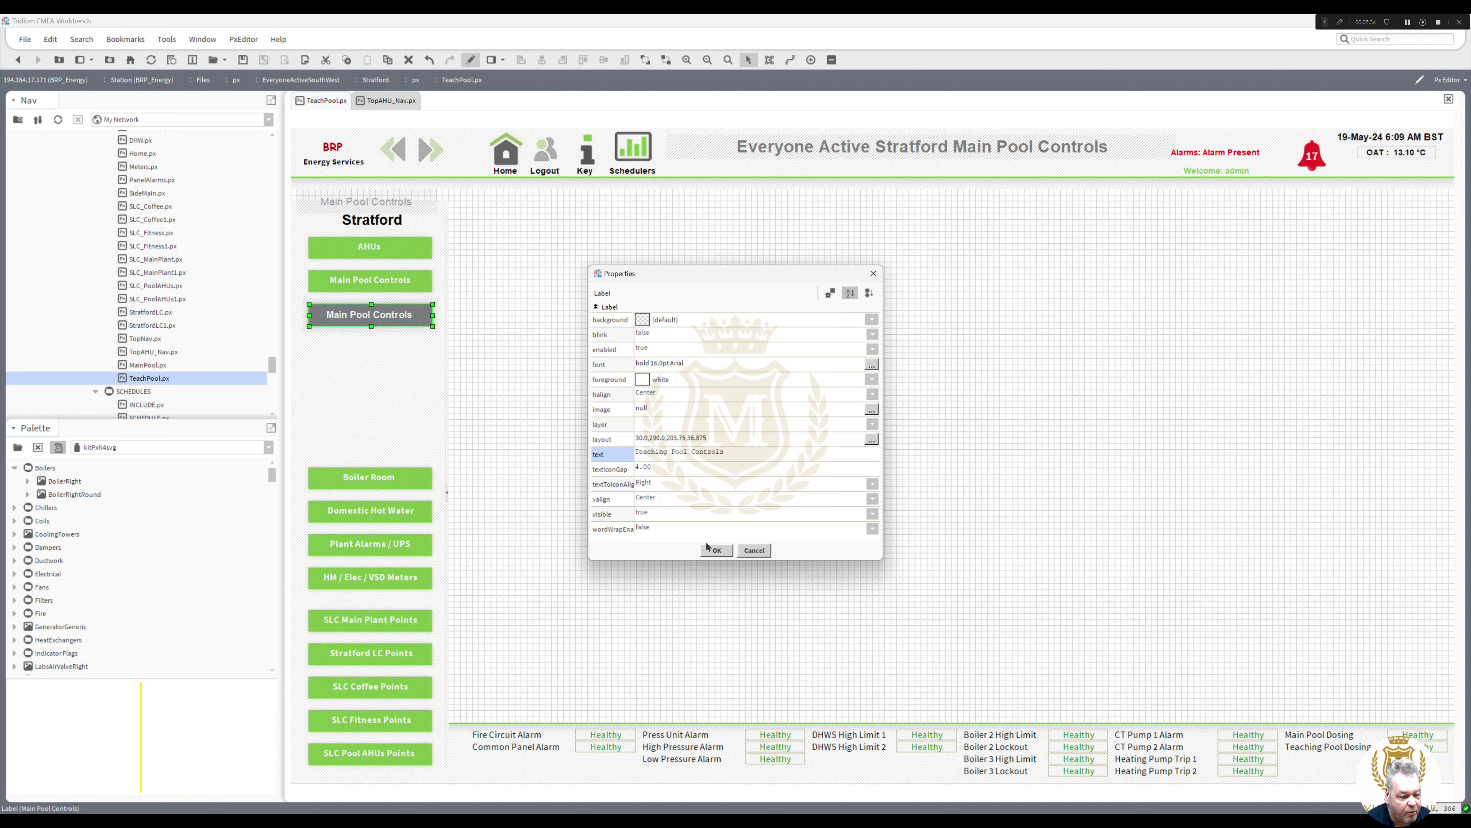
{"action": "left_click", "coordinate": [714, 550]}
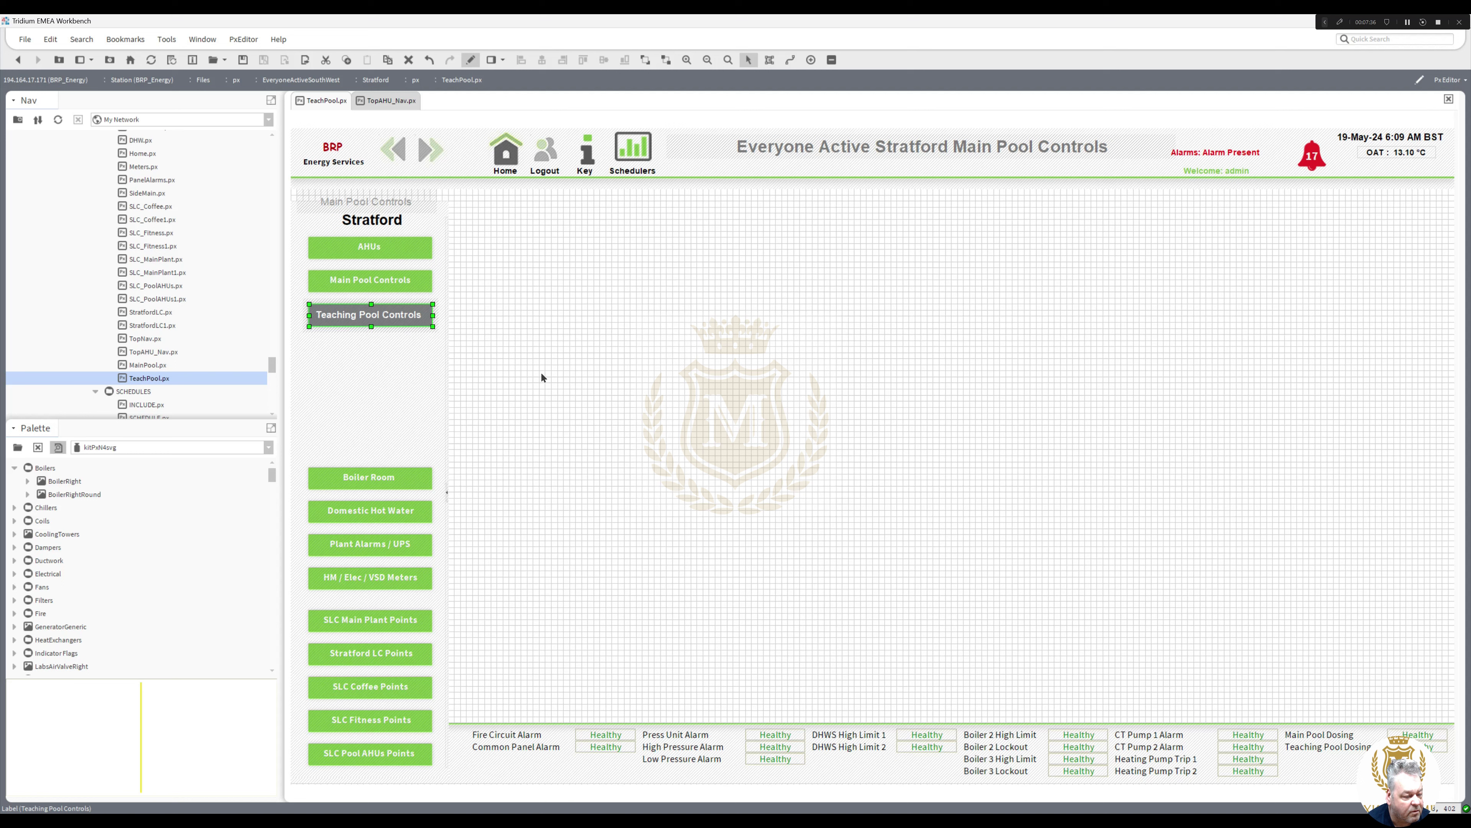
Step: Copy the highlight label's text into the small grey heading above "Stratford" so it reads "Teaching Pool Controls"
{"action": "double_click", "coordinate": [416, 314]}
{"action": "key", "text": "ctrl+c"}
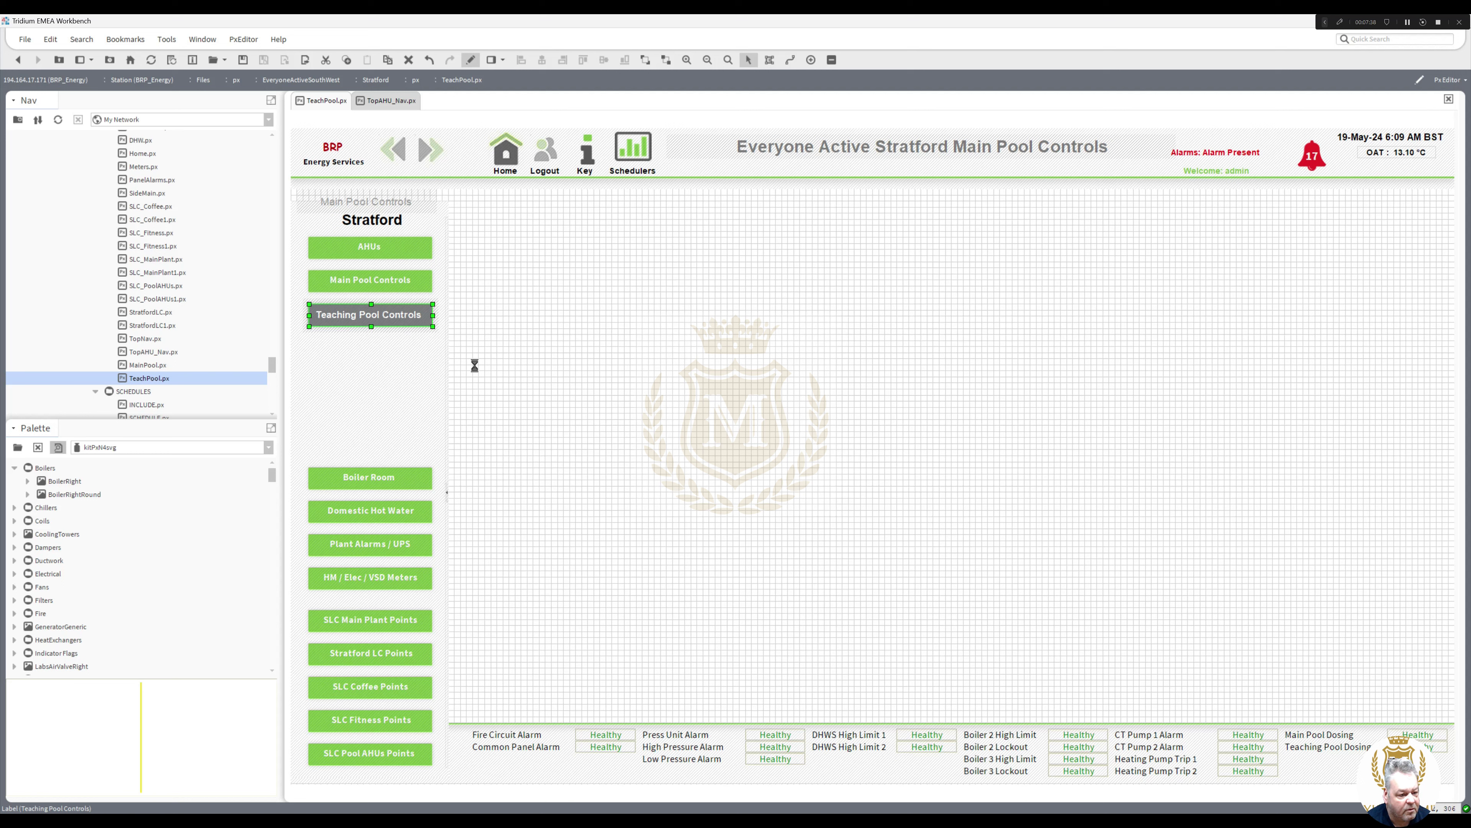
{"action": "left_click", "coordinate": [717, 550]}
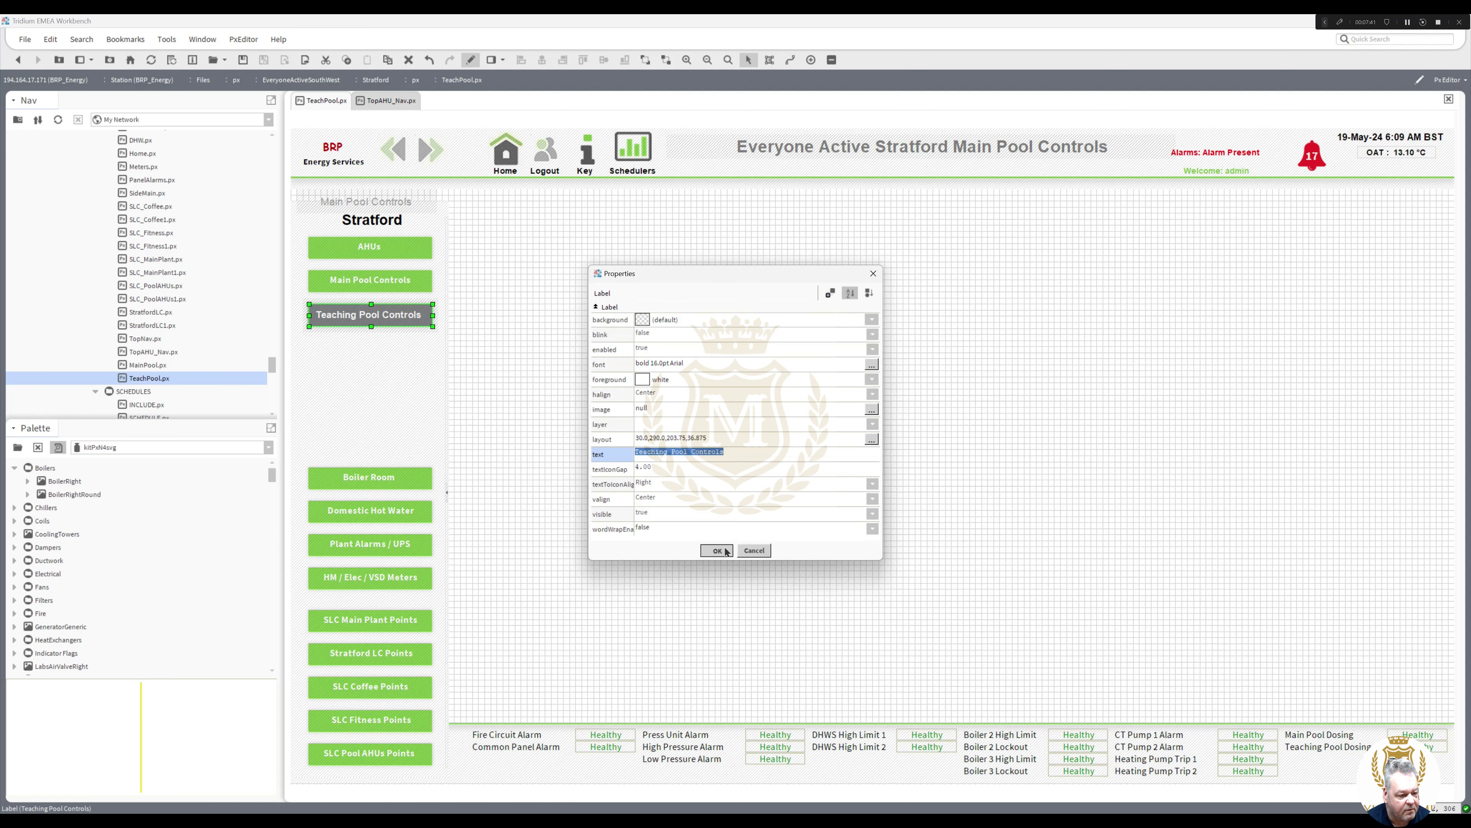
{"action": "double_click", "coordinate": [382, 203]}
{"action": "key", "text": "ctrl+v"}
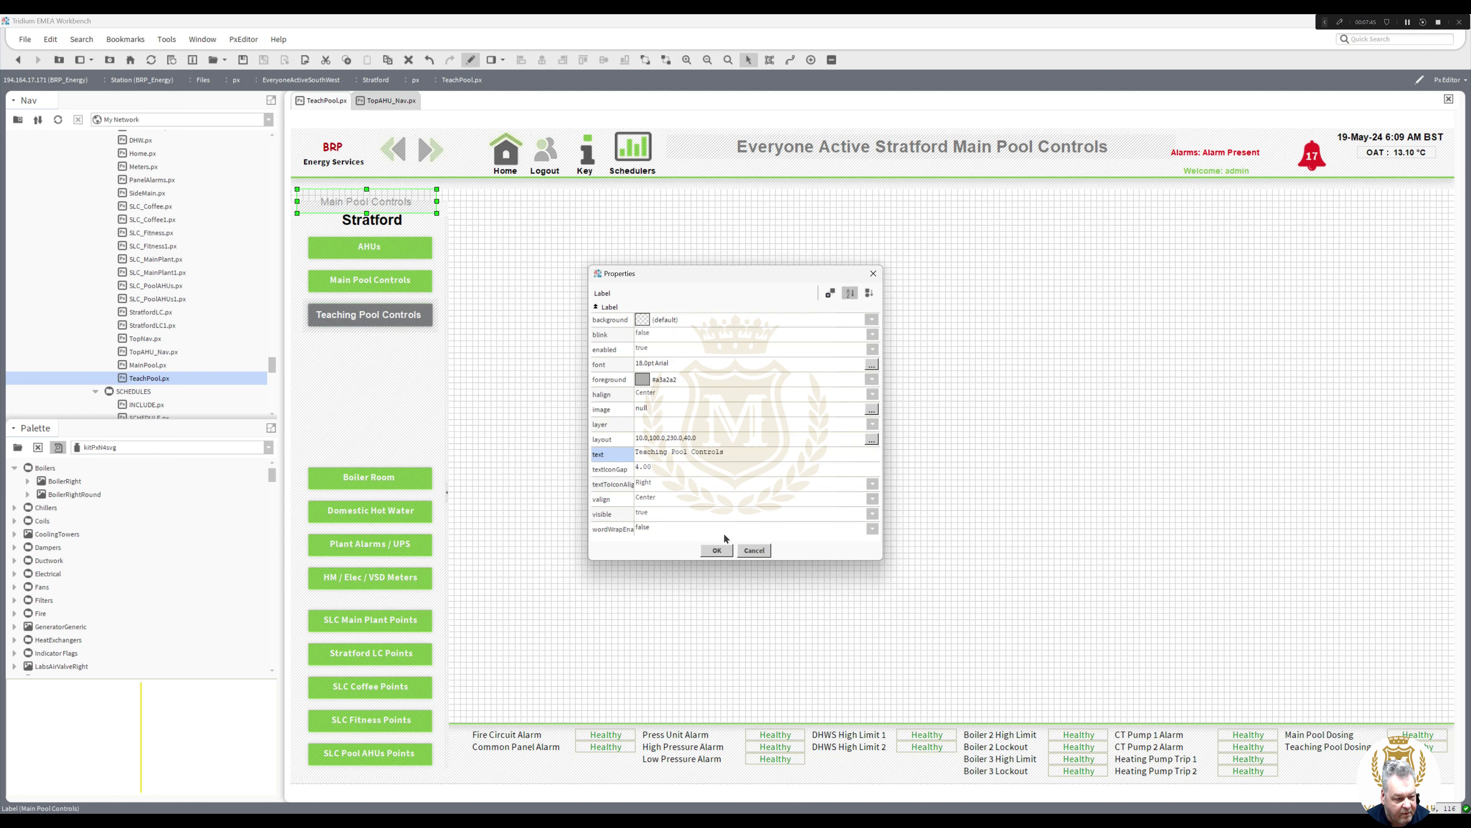
{"action": "left_click", "coordinate": [717, 550]}
Step: Change the page title to "Everyone Active Stratford Teaching Pool Controls" and switch TeachPool.px back to view mode
{"action": "double_click", "coordinate": [905, 154]}
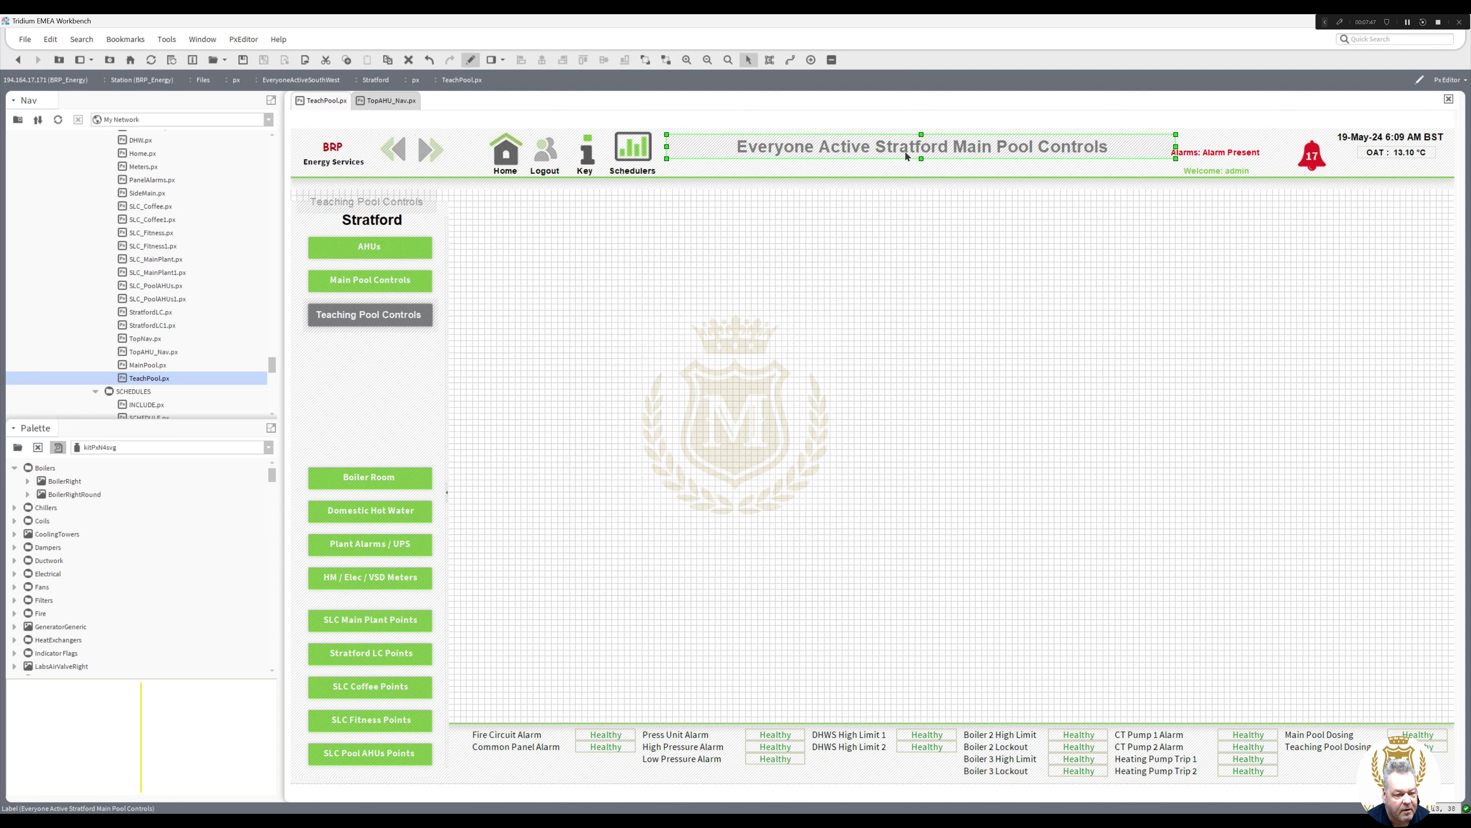
{"action": "left_click_drag", "start_coordinate": [738, 452], "coordinate": [814, 452]}
{"action": "key", "text": "ctrl+v"}
{"action": "left_click", "coordinate": [719, 550]}
{"action": "left_click", "coordinate": [615, 414]}
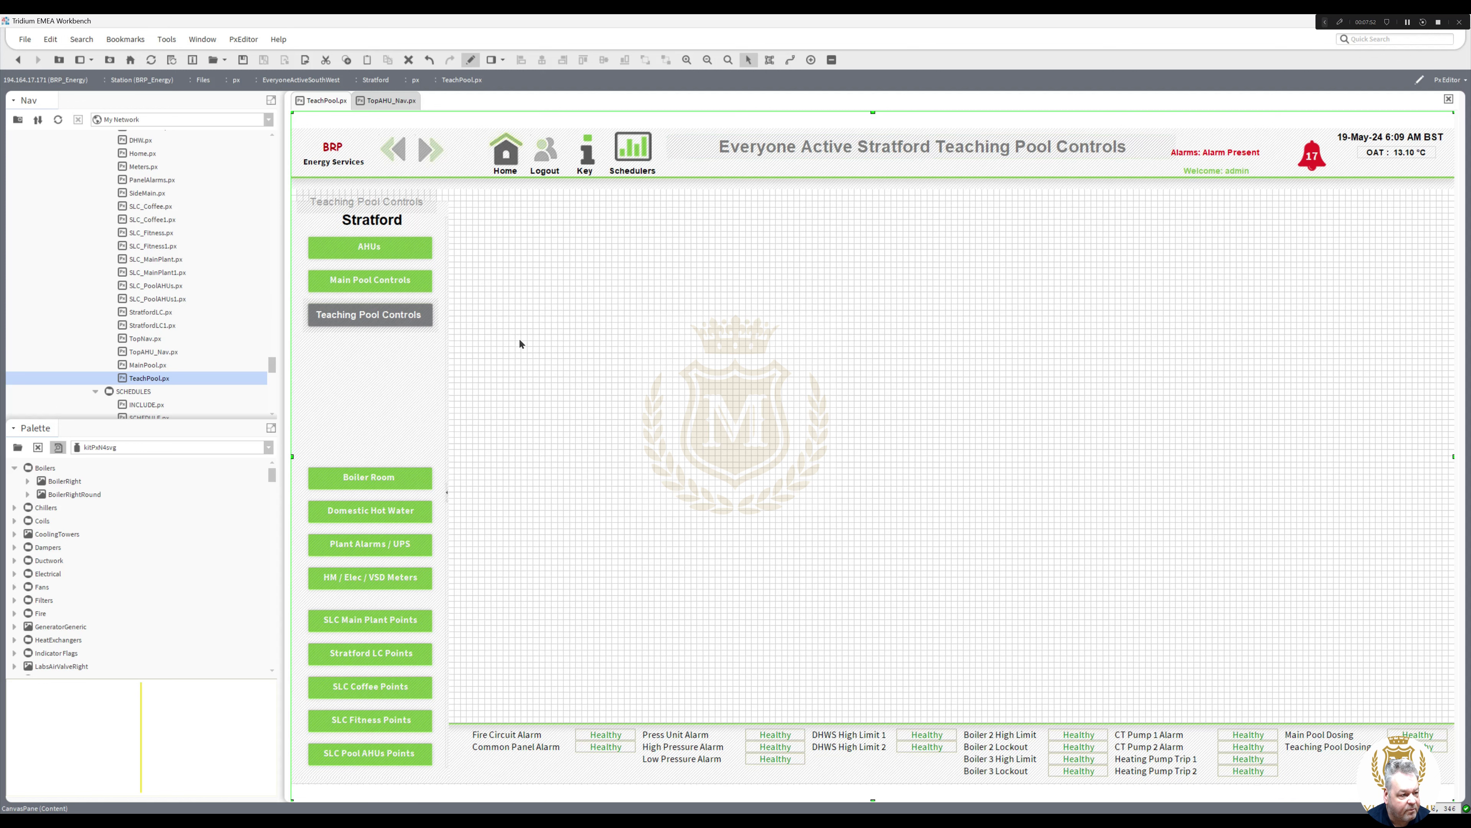
{"action": "left_click", "coordinate": [470, 59]}
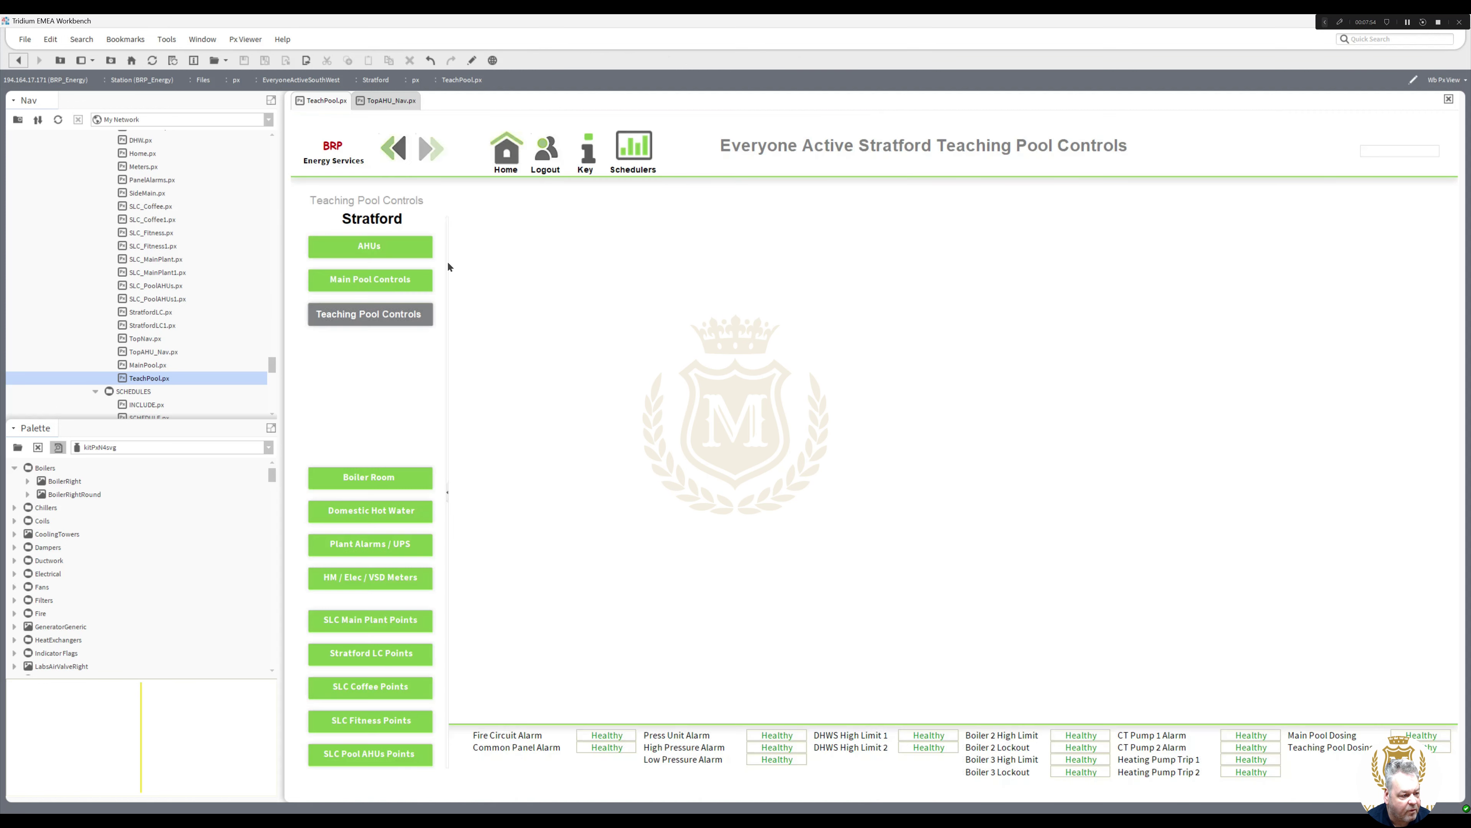
Step: Check the side navigation links between the Main Pool Controls, AHUs and Teaching Pool Controls pages
{"action": "left_click", "coordinate": [390, 281]}
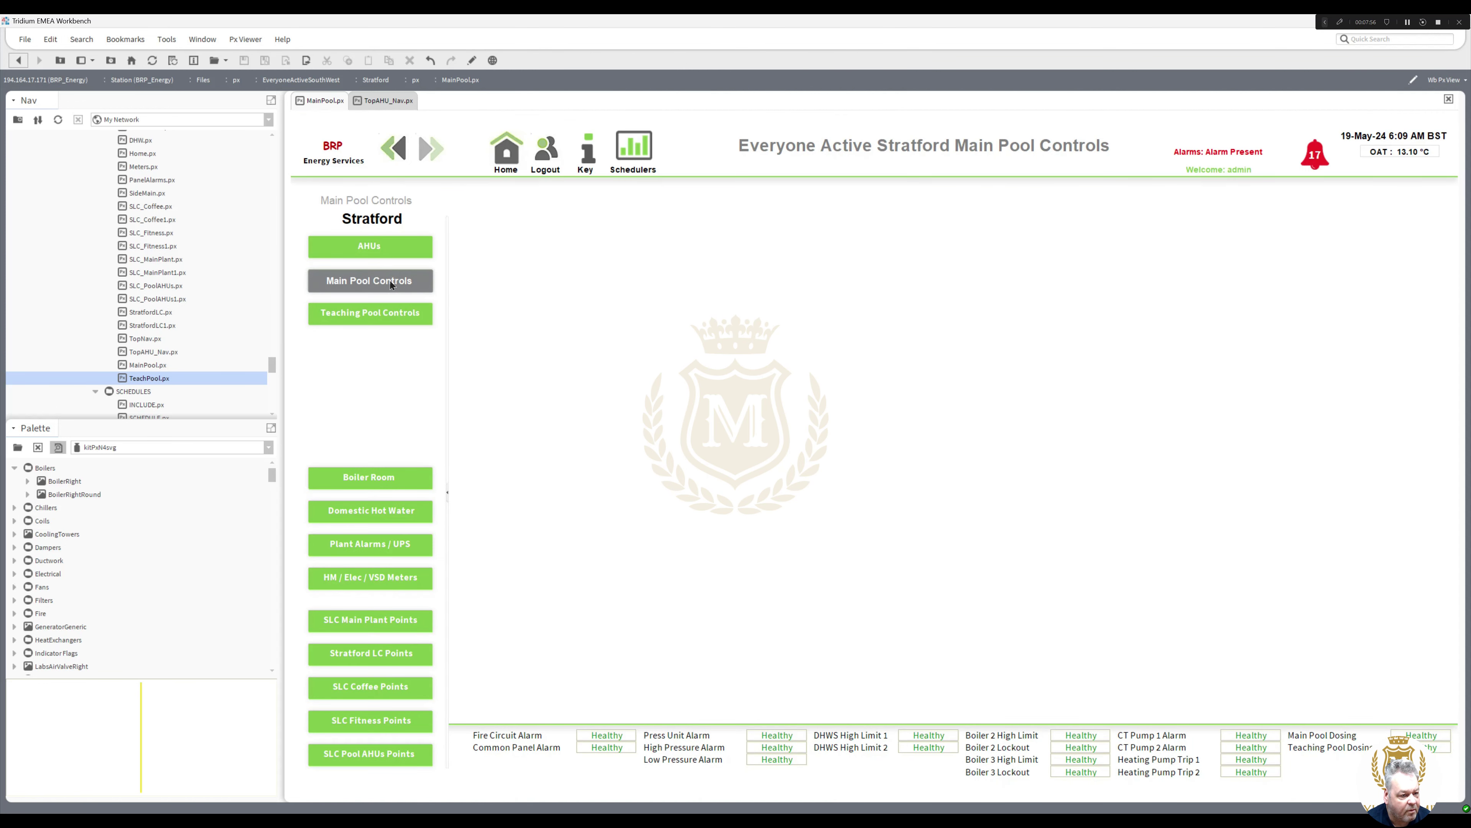
{"action": "left_click", "coordinate": [374, 254]}
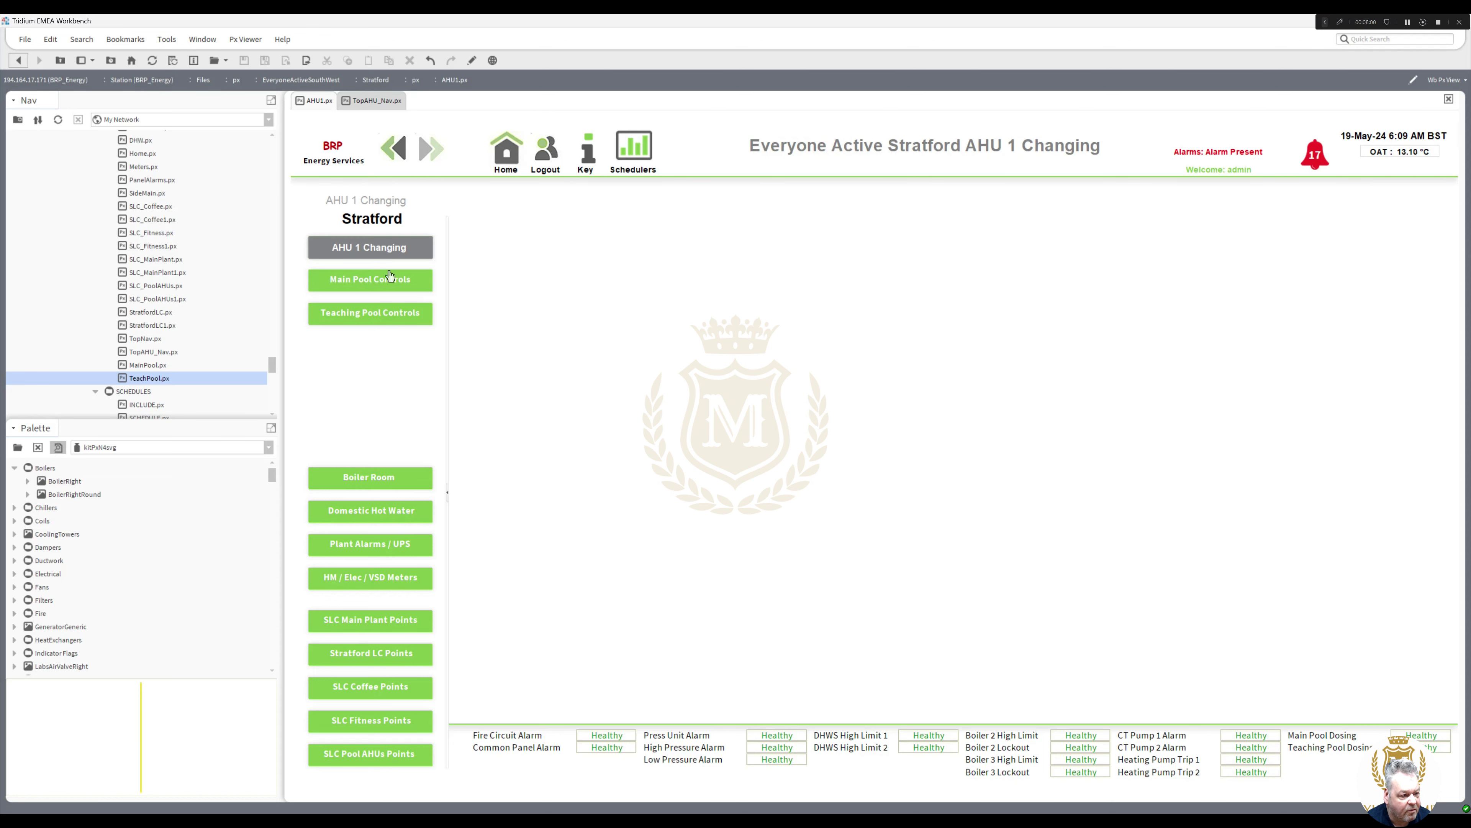
{"action": "left_click", "coordinate": [382, 319]}
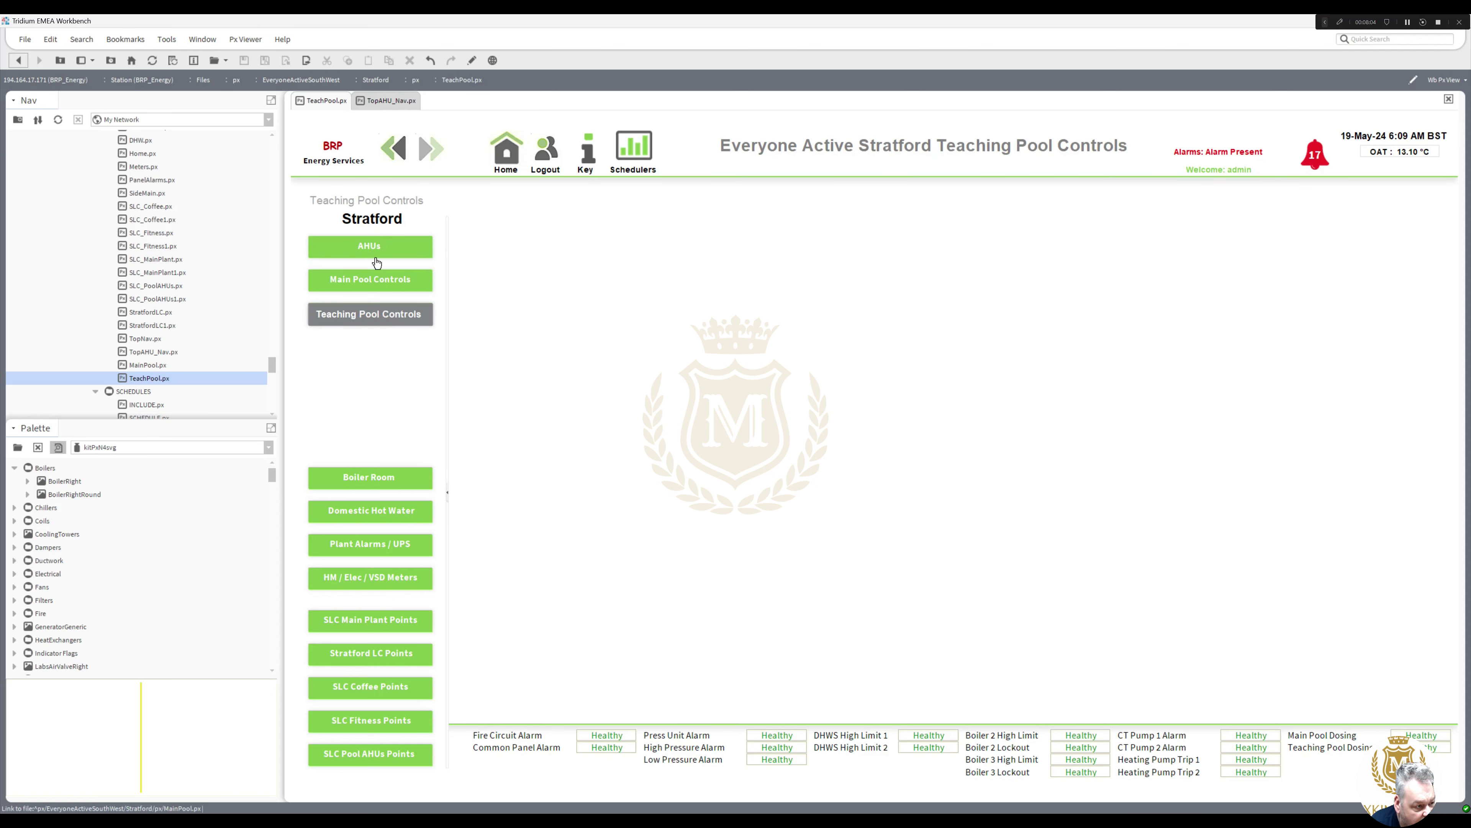
{"action": "left_click", "coordinate": [374, 248]}
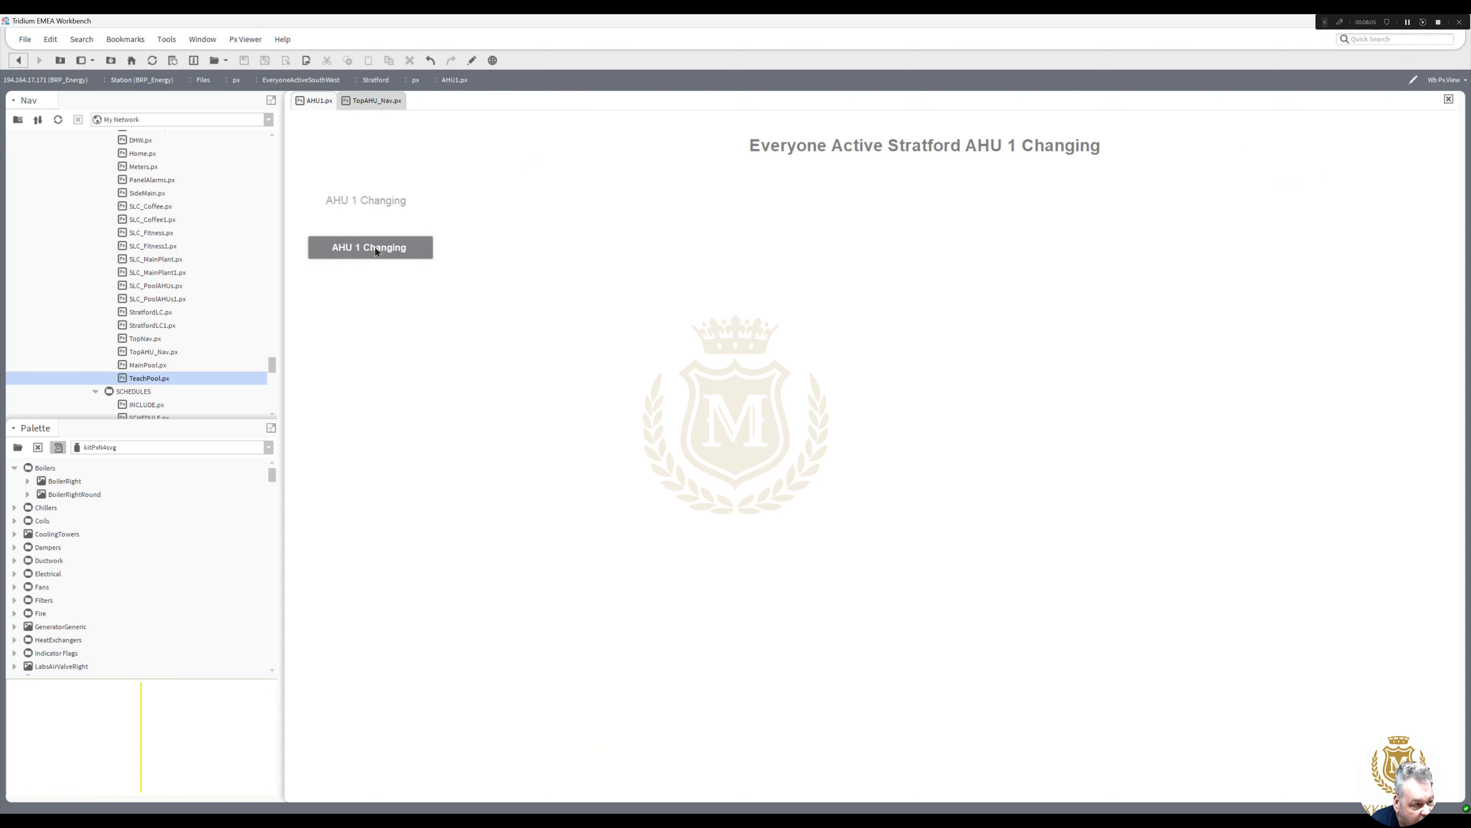
Step: Put AHU1.px into edit mode and change the grey highlight button's label text to "AHUs"
{"action": "left_click", "coordinate": [471, 69]}
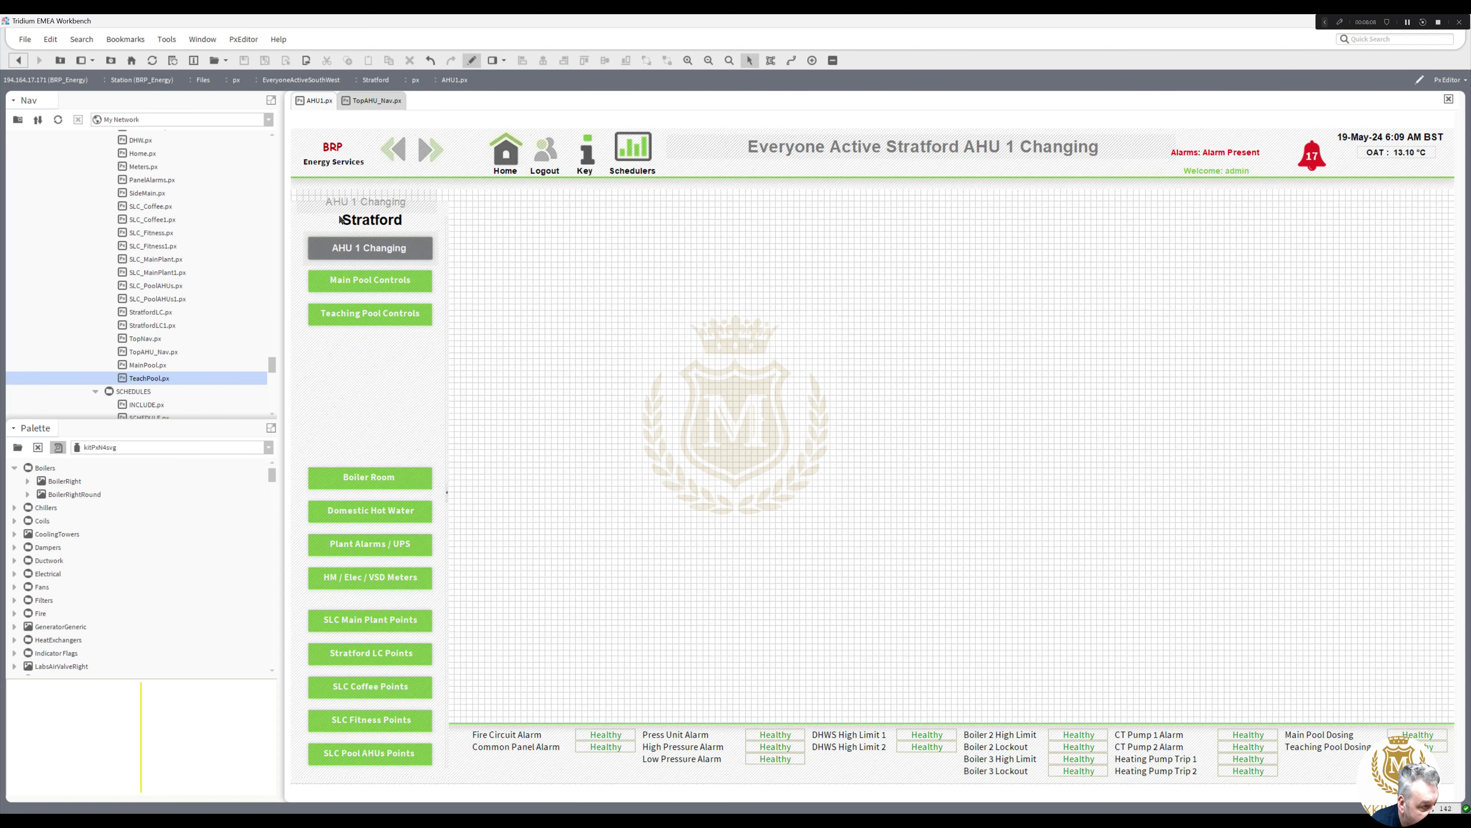
{"action": "double_click", "coordinate": [361, 246]}
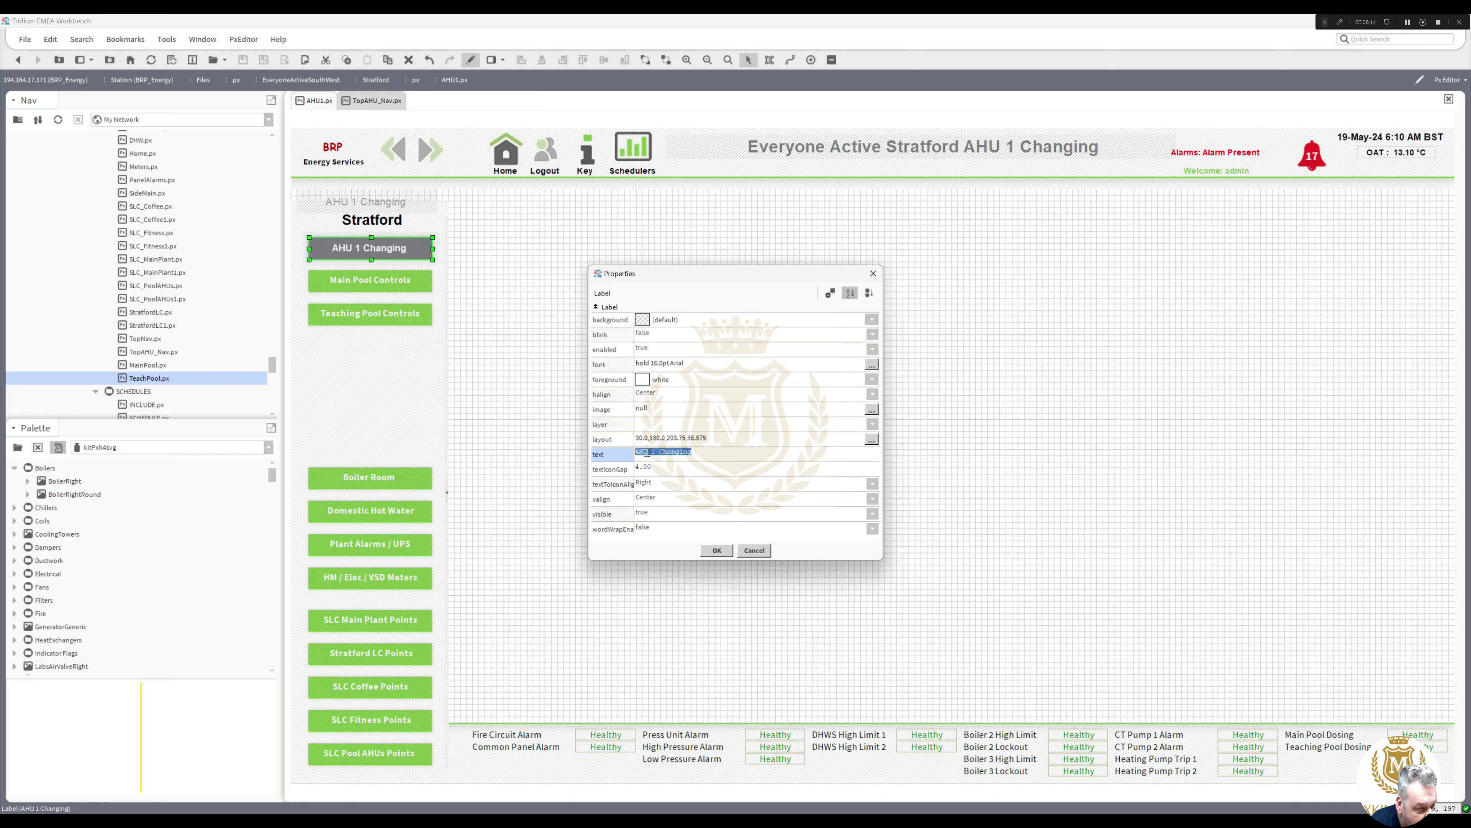
{"action": "left_click_drag", "start_coordinate": [648, 452], "coordinate": [724, 452]}
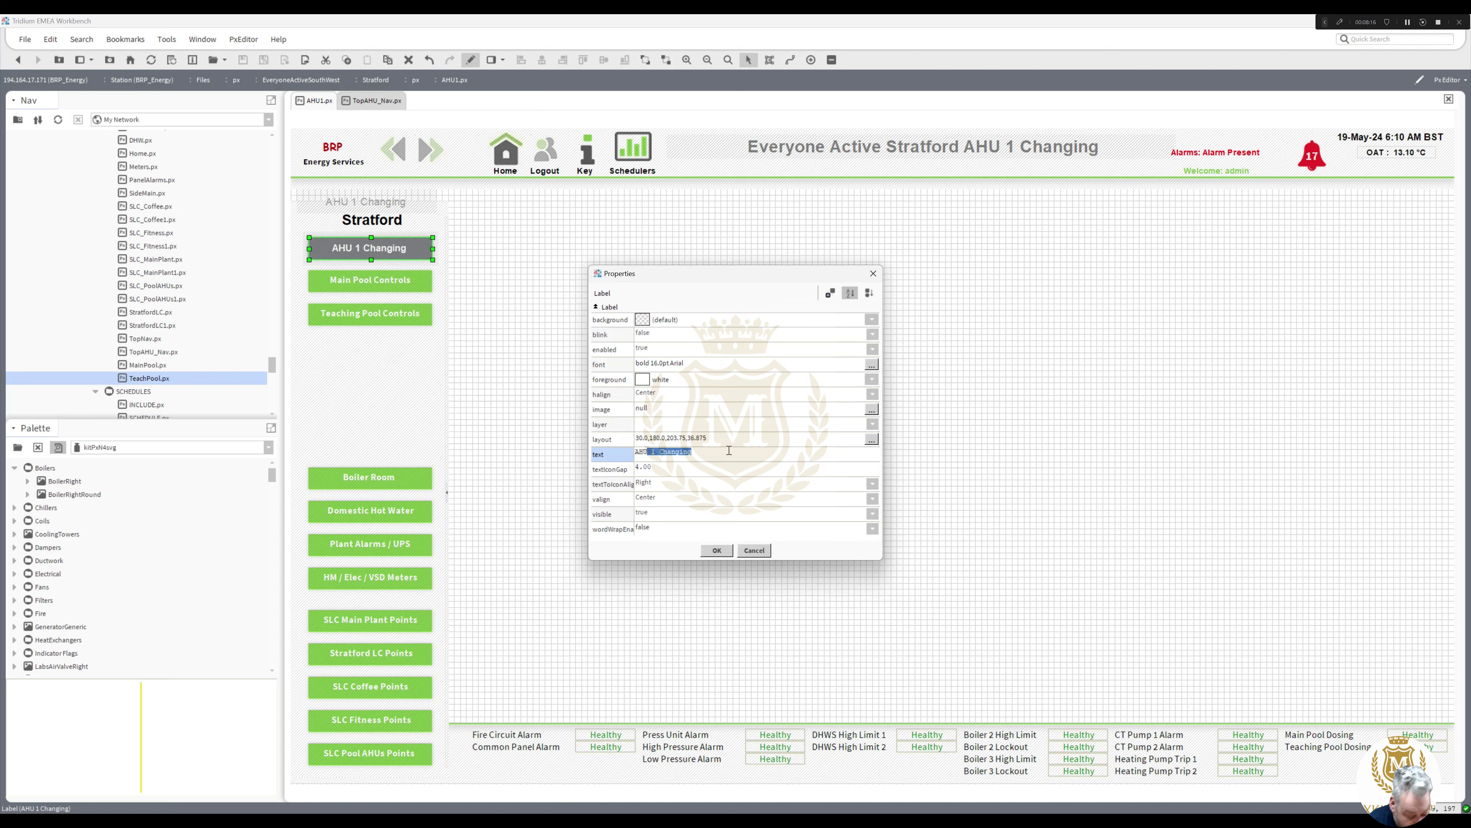
{"action": "key", "text": "BackSpace"}
{"action": "left_click", "coordinate": [716, 550]}
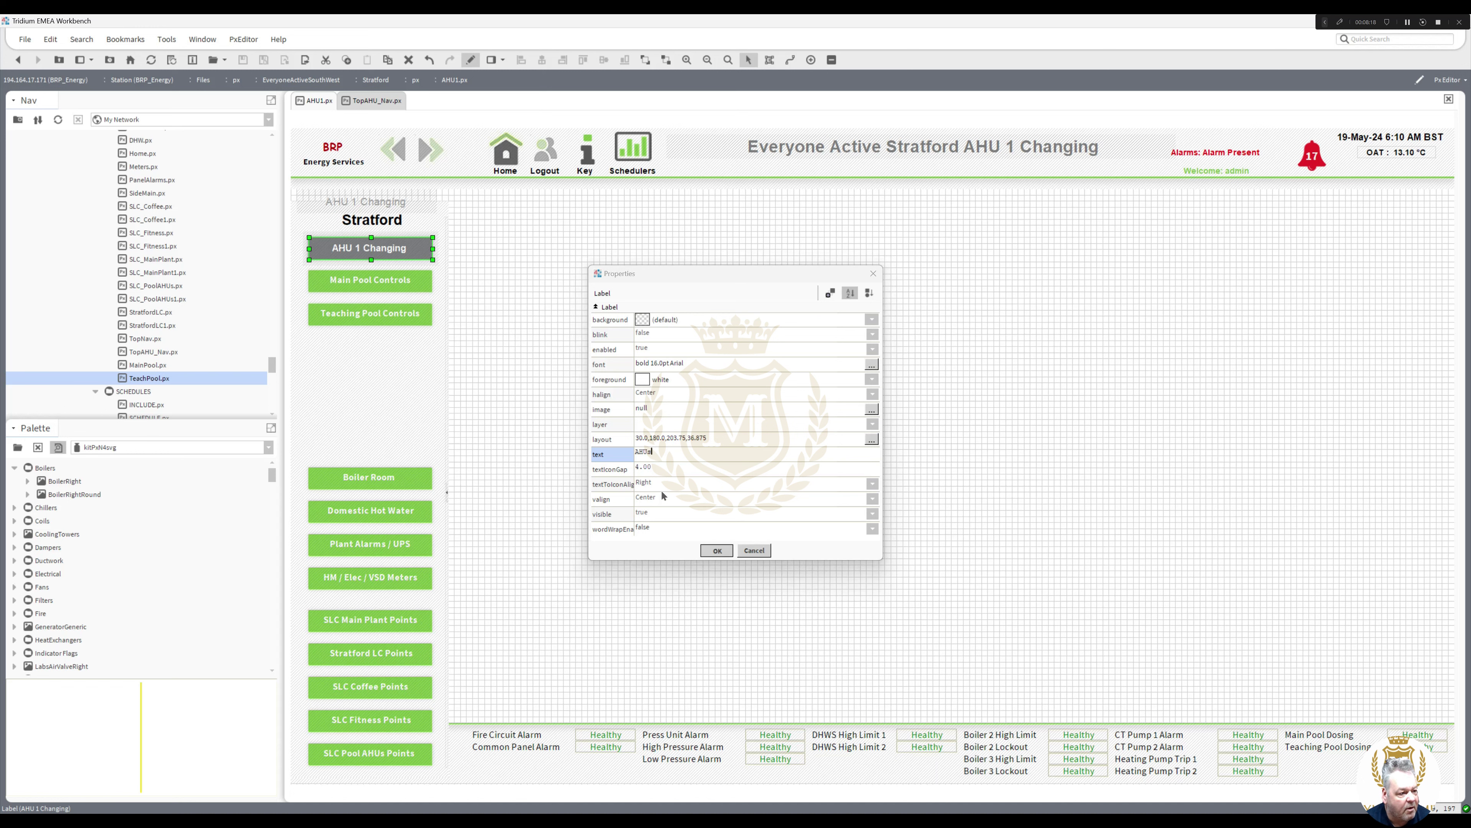
{"action": "left_click_drag", "start_coordinate": [398, 251], "coordinate": [560, 280]}
{"action": "mouse_move", "coordinate": [388, 260]}
{"action": "left_mouse_down"}
{"action": "mouse_move", "coordinate": [514, 327]}
{"action": "mouse_move", "coordinate": [386, 256]}
{"action": "left_mouse_up"}
{"action": "left_click", "coordinate": [509, 284]}
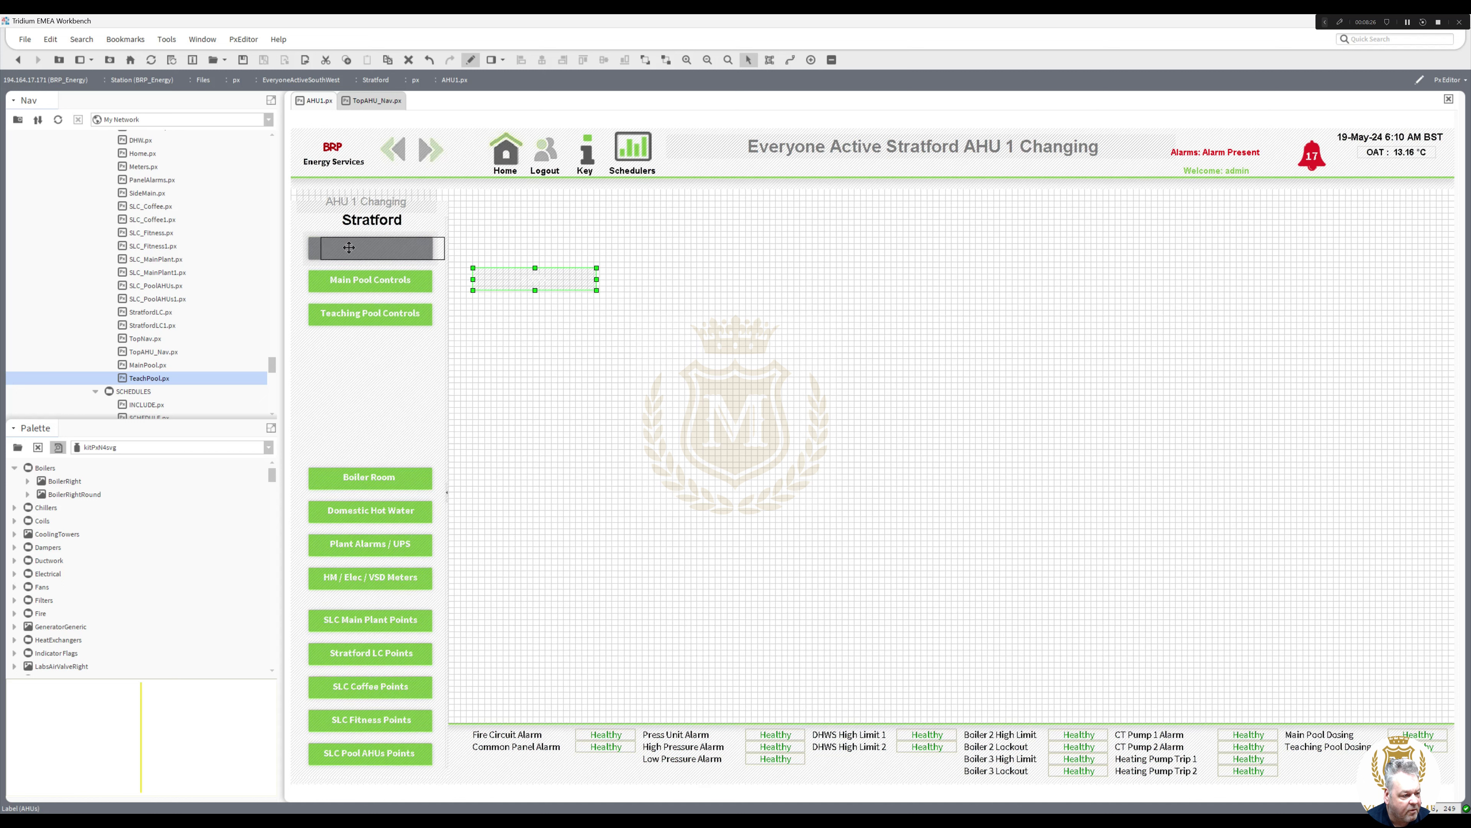
{"action": "left_click_drag", "start_coordinate": [349, 246], "coordinate": [349, 246]}
{"action": "left_click", "coordinate": [529, 296]}
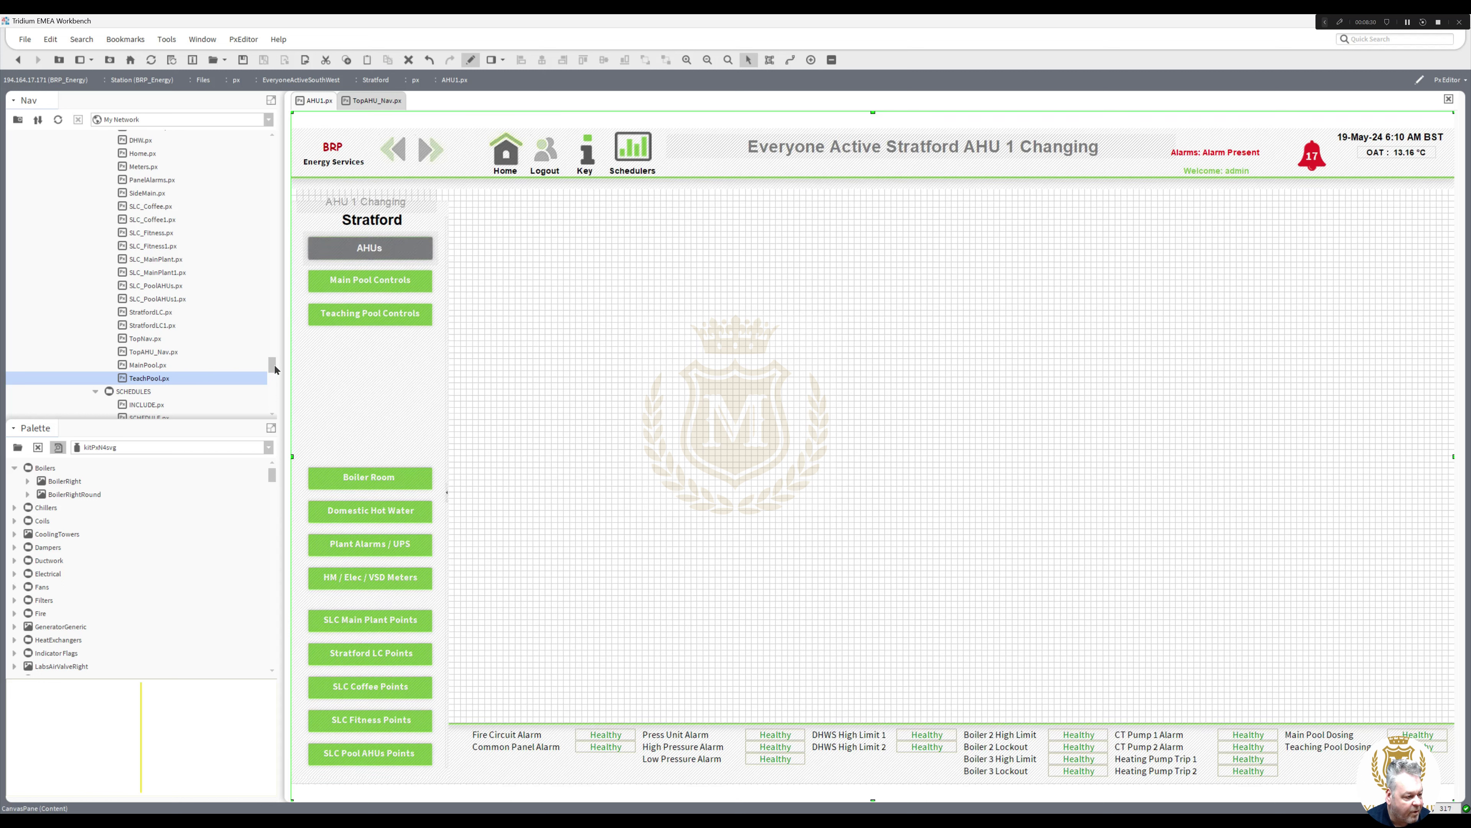
Step: Include TopAHU_Nav.px on the AHU 1 page, position it directly beneath the header and change its stacking order
{"action": "left_click_drag", "start_coordinate": [157, 356], "coordinate": [498, 219]}
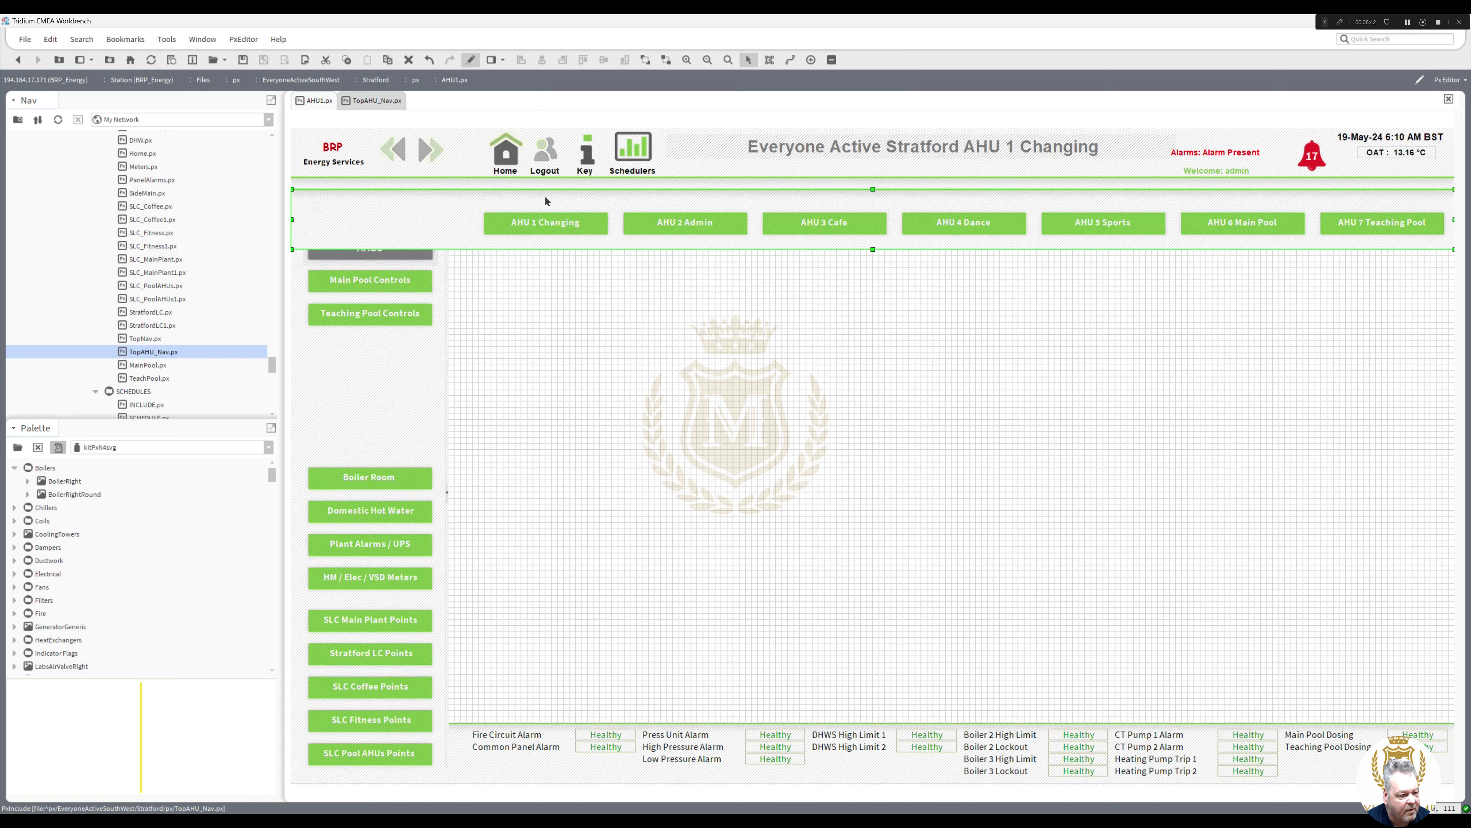
{"action": "left_click_drag", "start_coordinate": [546, 201], "coordinate": [546, 187]}
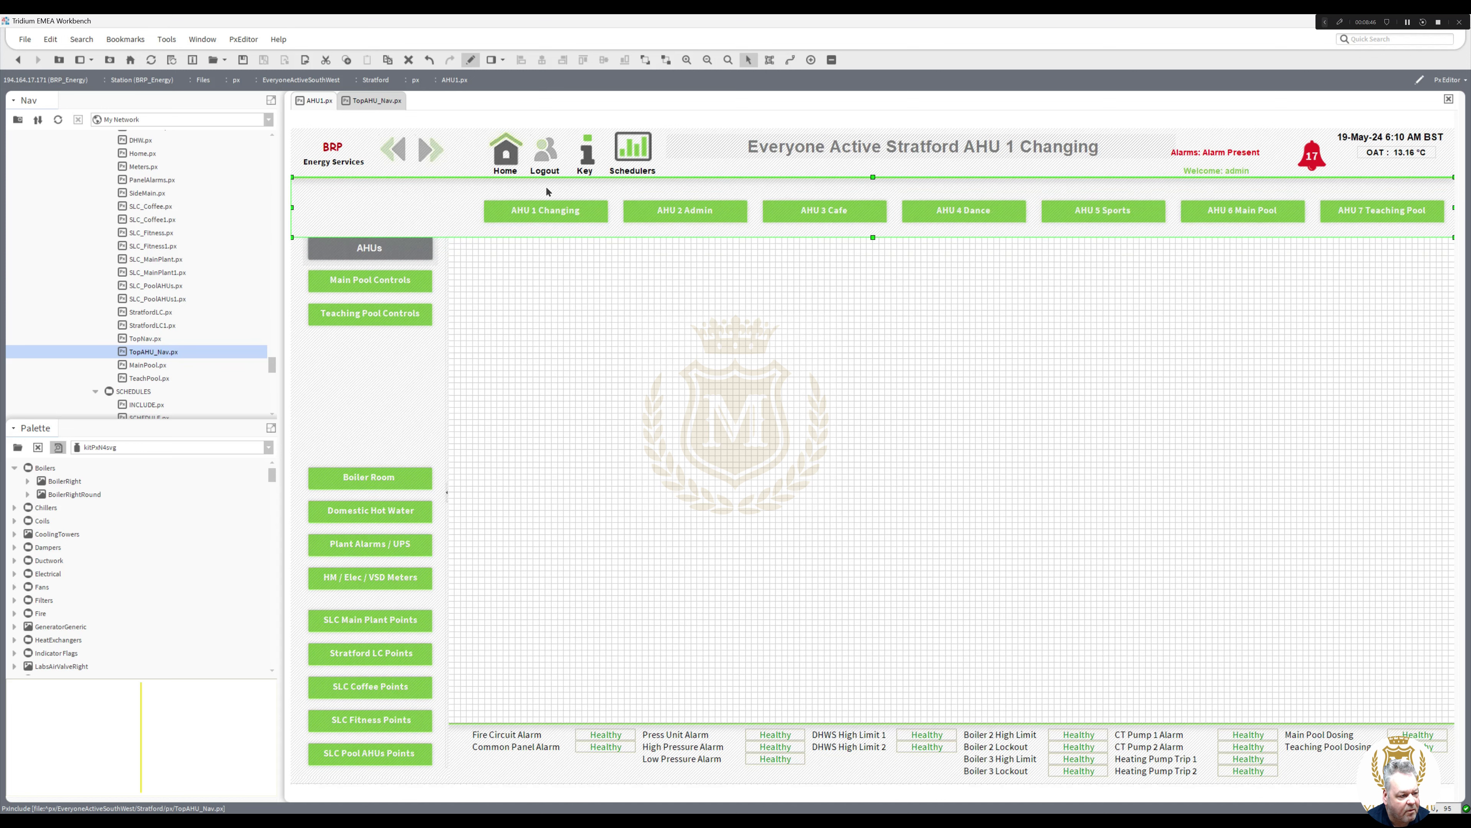
{"action": "right_click", "coordinate": [527, 187]}
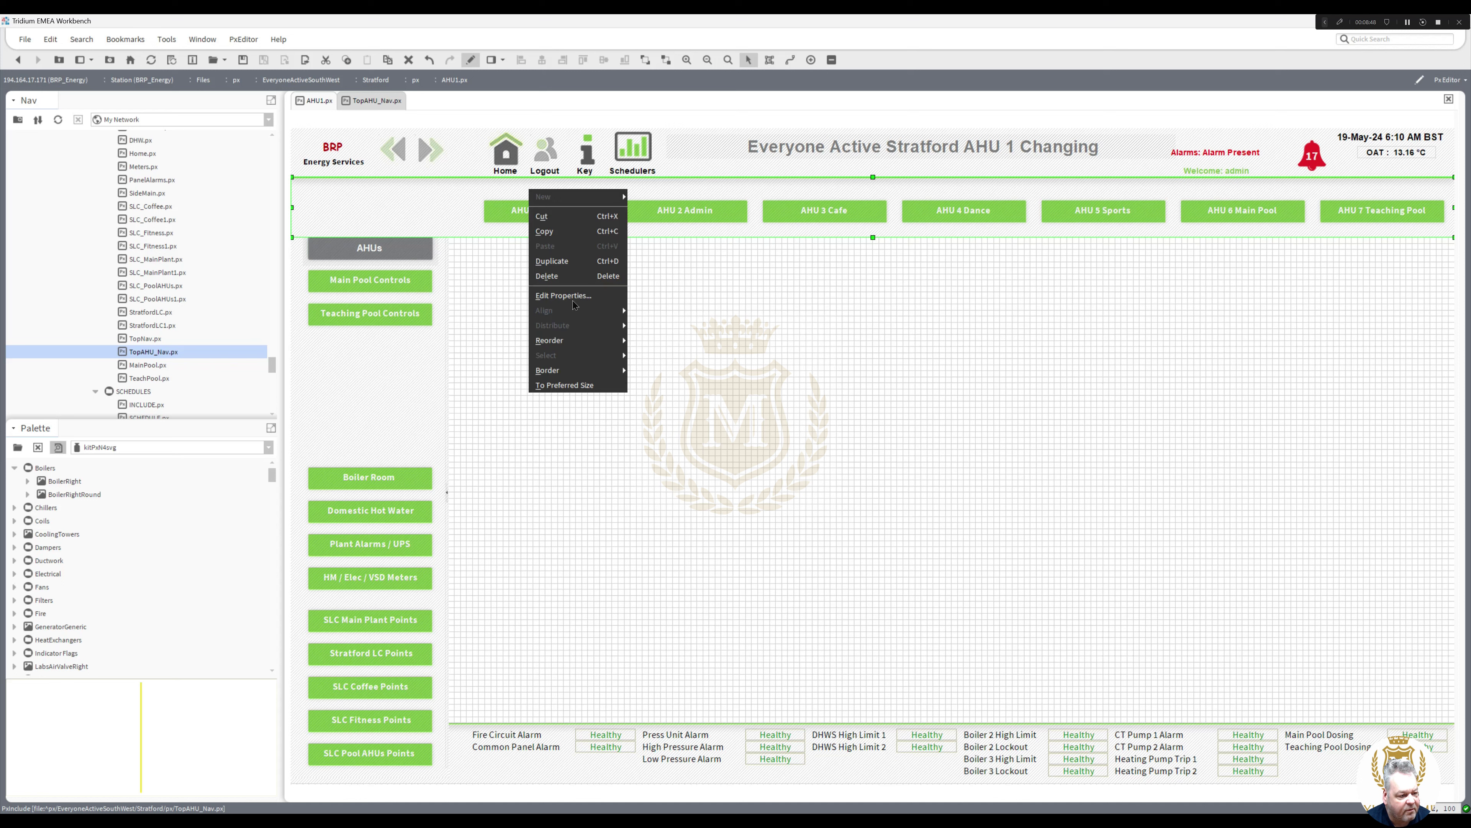
{"action": "mouse_move", "coordinate": [576, 337]}
{"action": "left_click", "coordinate": [651, 384]}
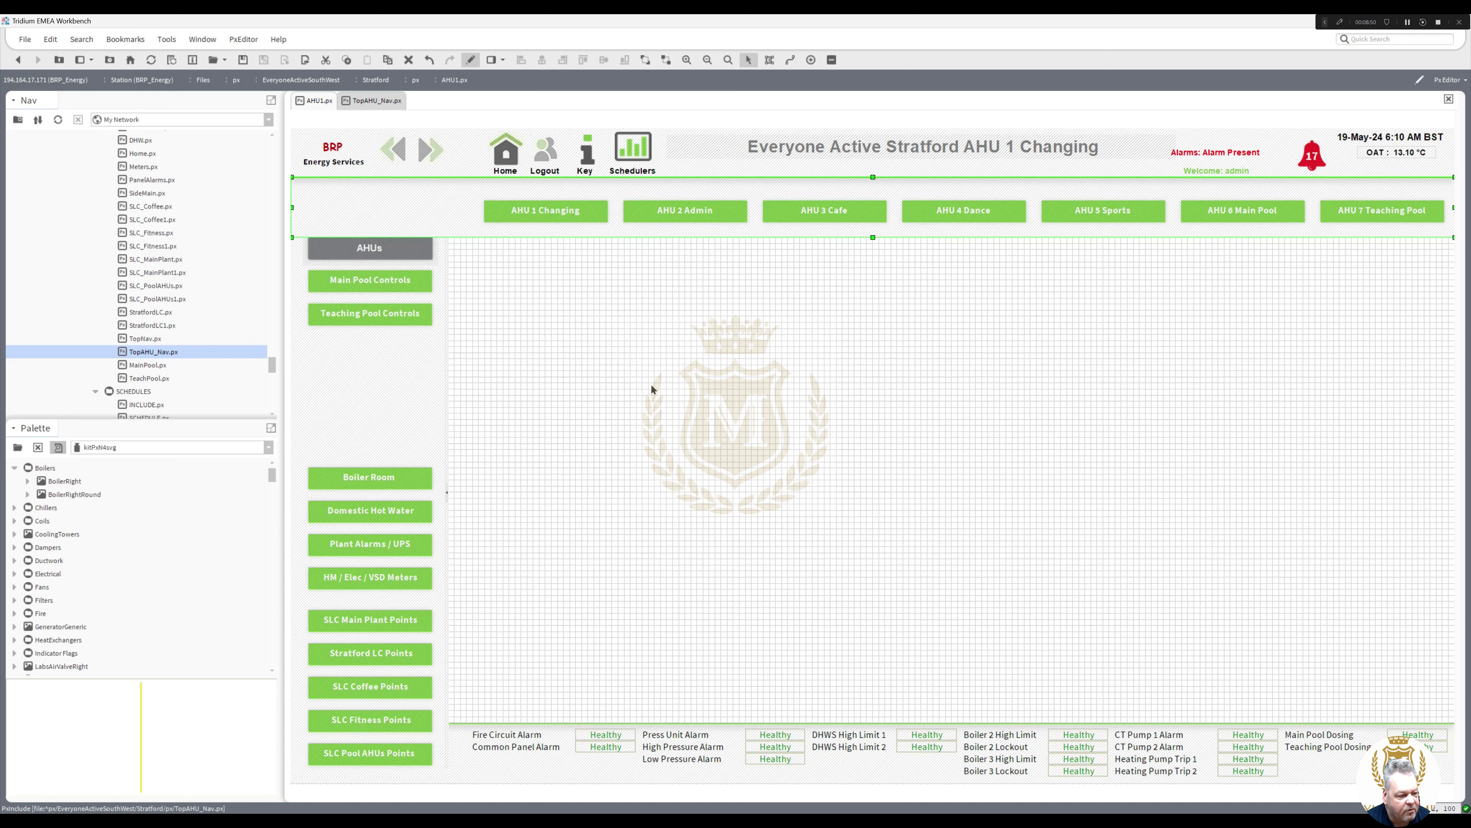
Step: Move the "AHUs" label off the grey side button and place a copy of the grey button on the canvas above it
{"action": "left_click", "coordinate": [569, 316]}
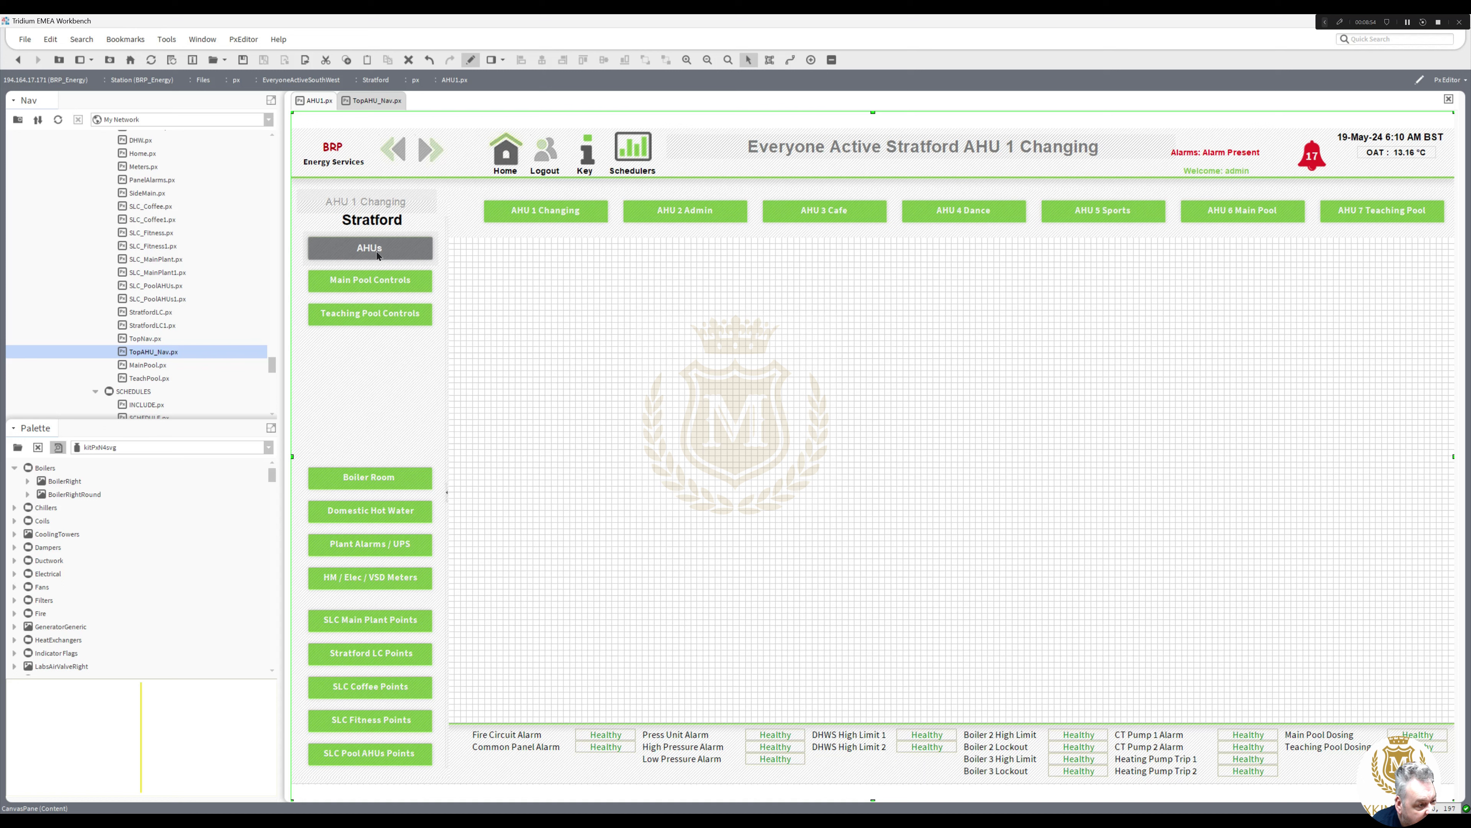
{"action": "left_click_drag", "start_coordinate": [377, 255], "coordinate": [560, 286]}
{"action": "left_click", "coordinate": [393, 256]}
{"action": "right_click", "coordinate": [393, 252]}
{"action": "key", "text": "Escape"}
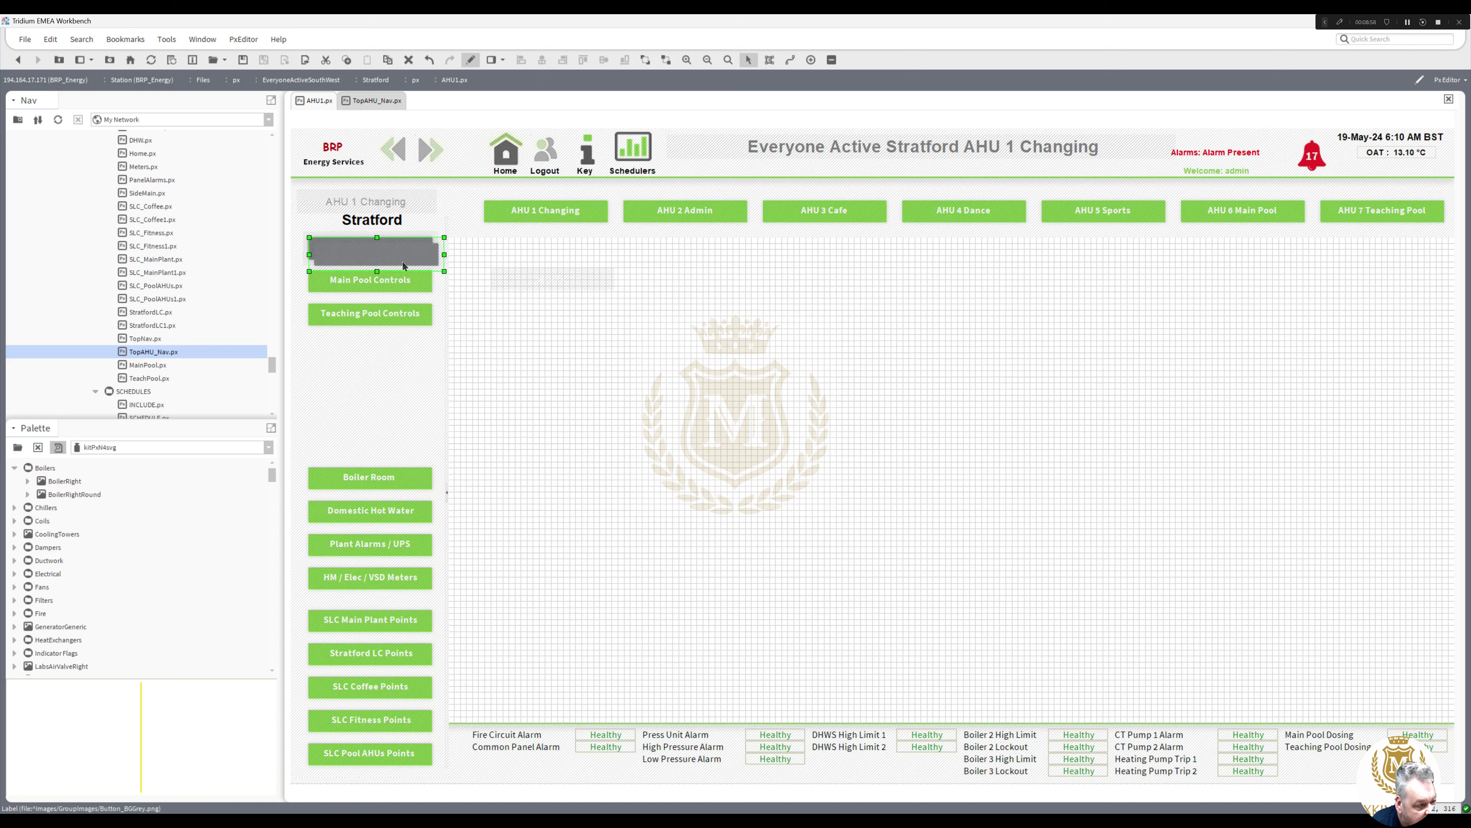
{"action": "left_click_drag", "start_coordinate": [492, 253], "coordinate": [557, 251]}
Step: Change the text of the label on the canvas to "AHU 1 Changing"
{"action": "double_click", "coordinate": [551, 281]}
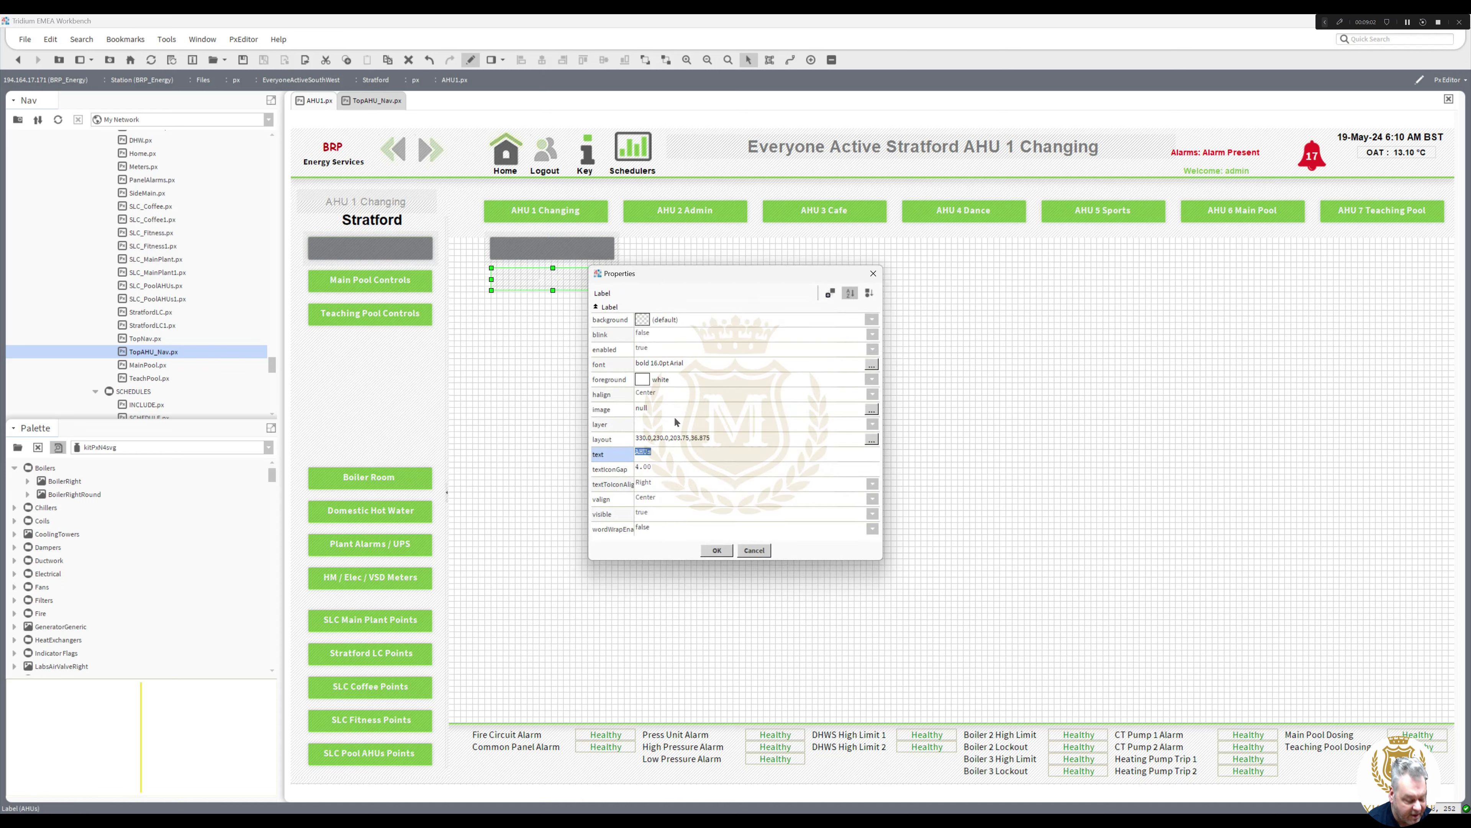
{"action": "left_click", "coordinate": [665, 454]}
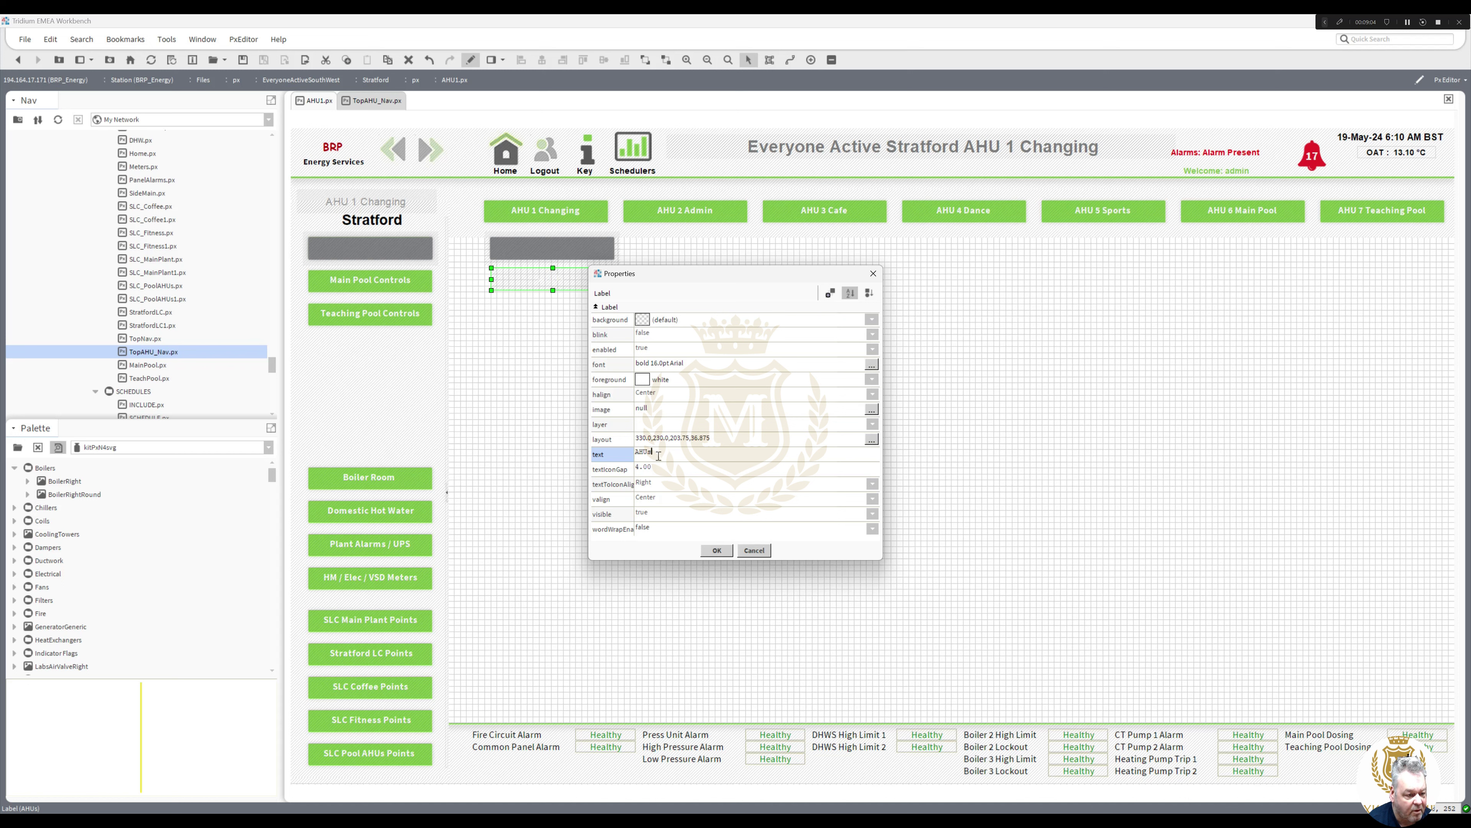
{"action": "type", "text": "1 Changing"}
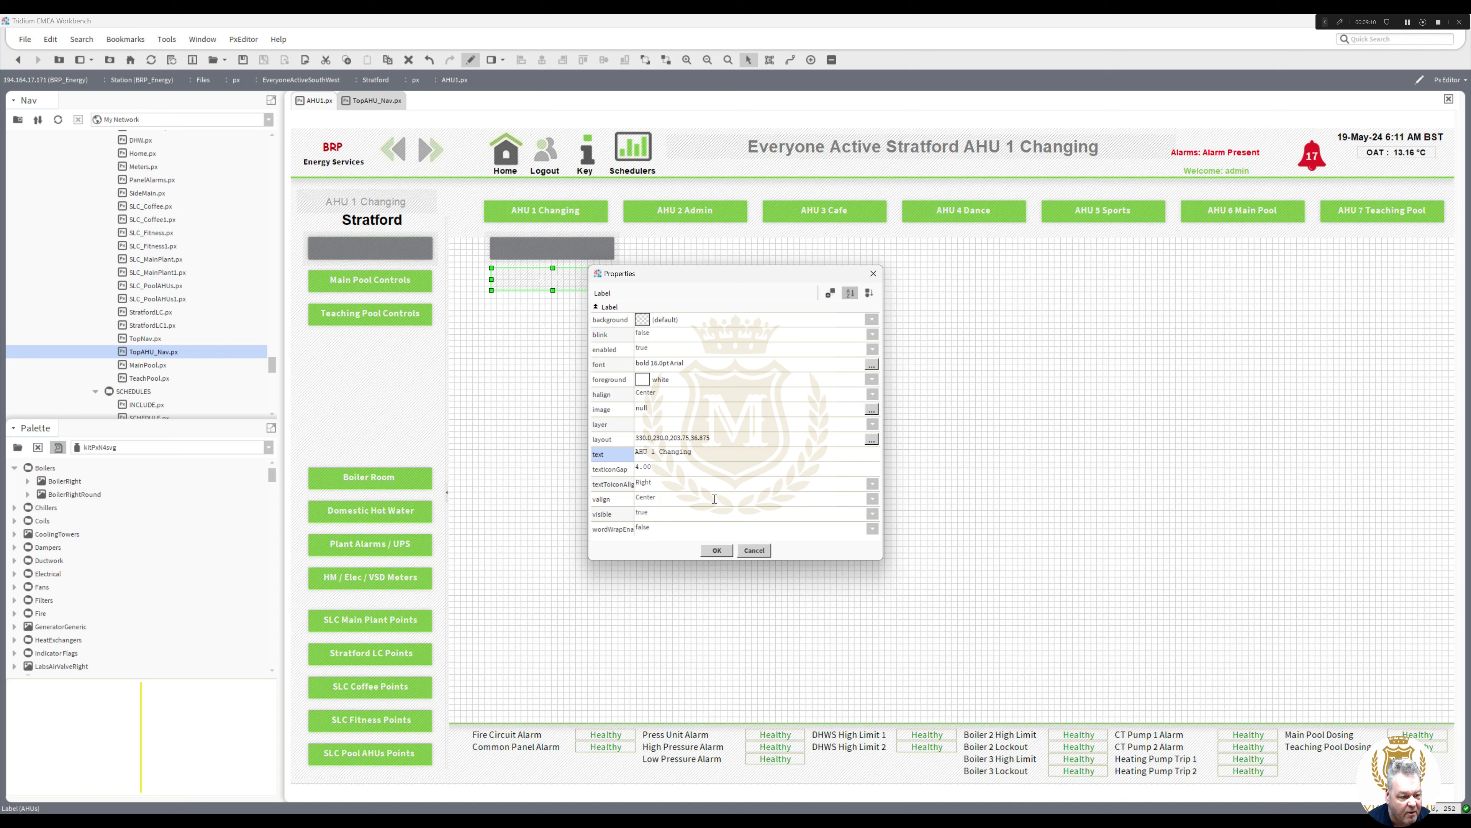
{"action": "left_click", "coordinate": [717, 549]}
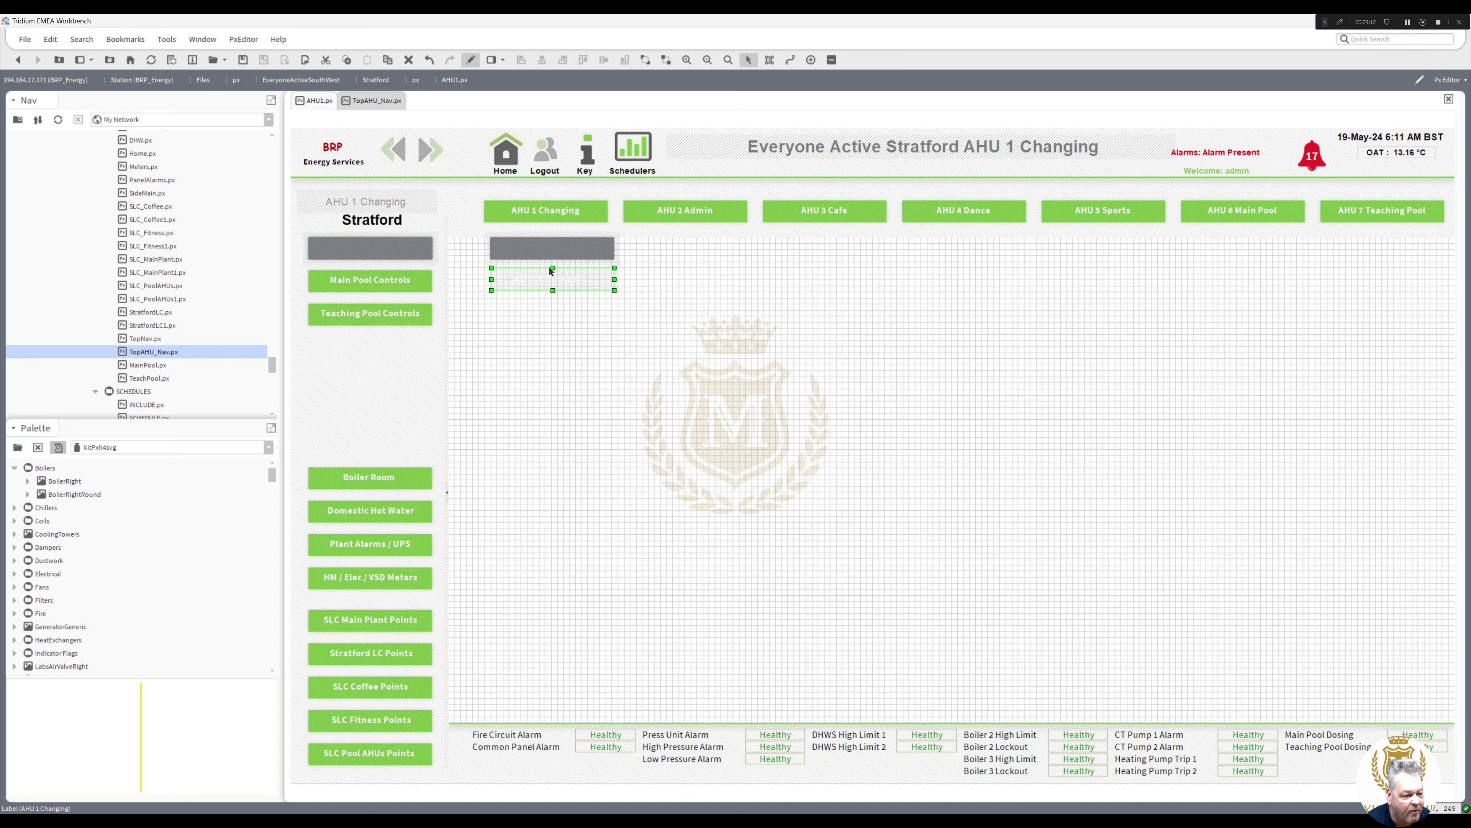
Step: Nudge the grey button copy up and left towards the green AHU 1 Changing button in the navigation bar
{"action": "left_click", "coordinate": [547, 255]}
{"action": "key", "text": "Up"}
{"action": "key", "text": "Up"}
{"action": "key", "text": "Up"}
{"action": "key", "text": "Up"}
{"action": "key", "text": "Left"}
{"action": "key", "text": "Left"}
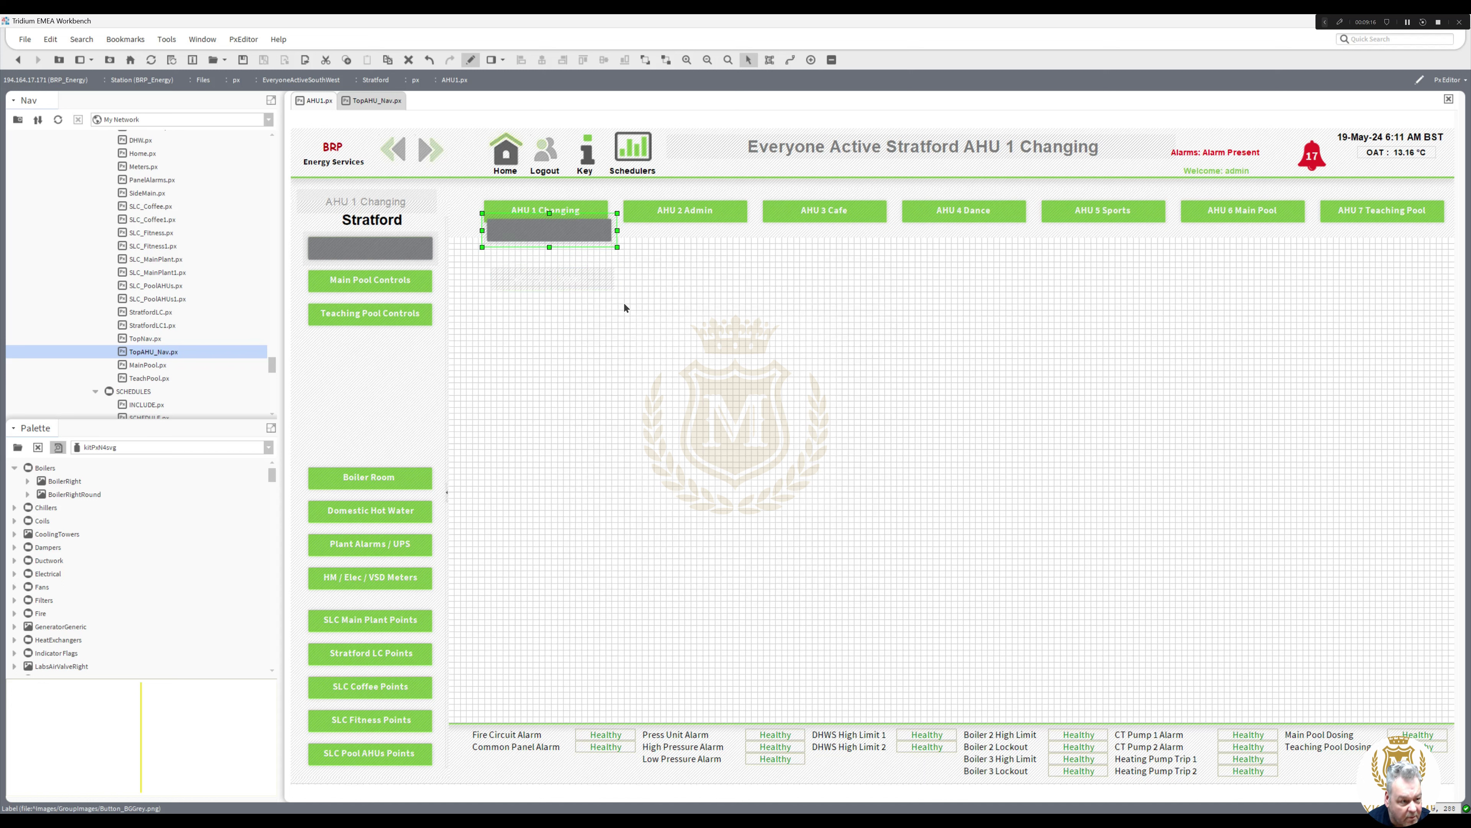
{"action": "key", "text": "Up"}
{"action": "key", "text": "Up"}
{"action": "key", "text": "Up"}
{"action": "key", "text": "Up"}
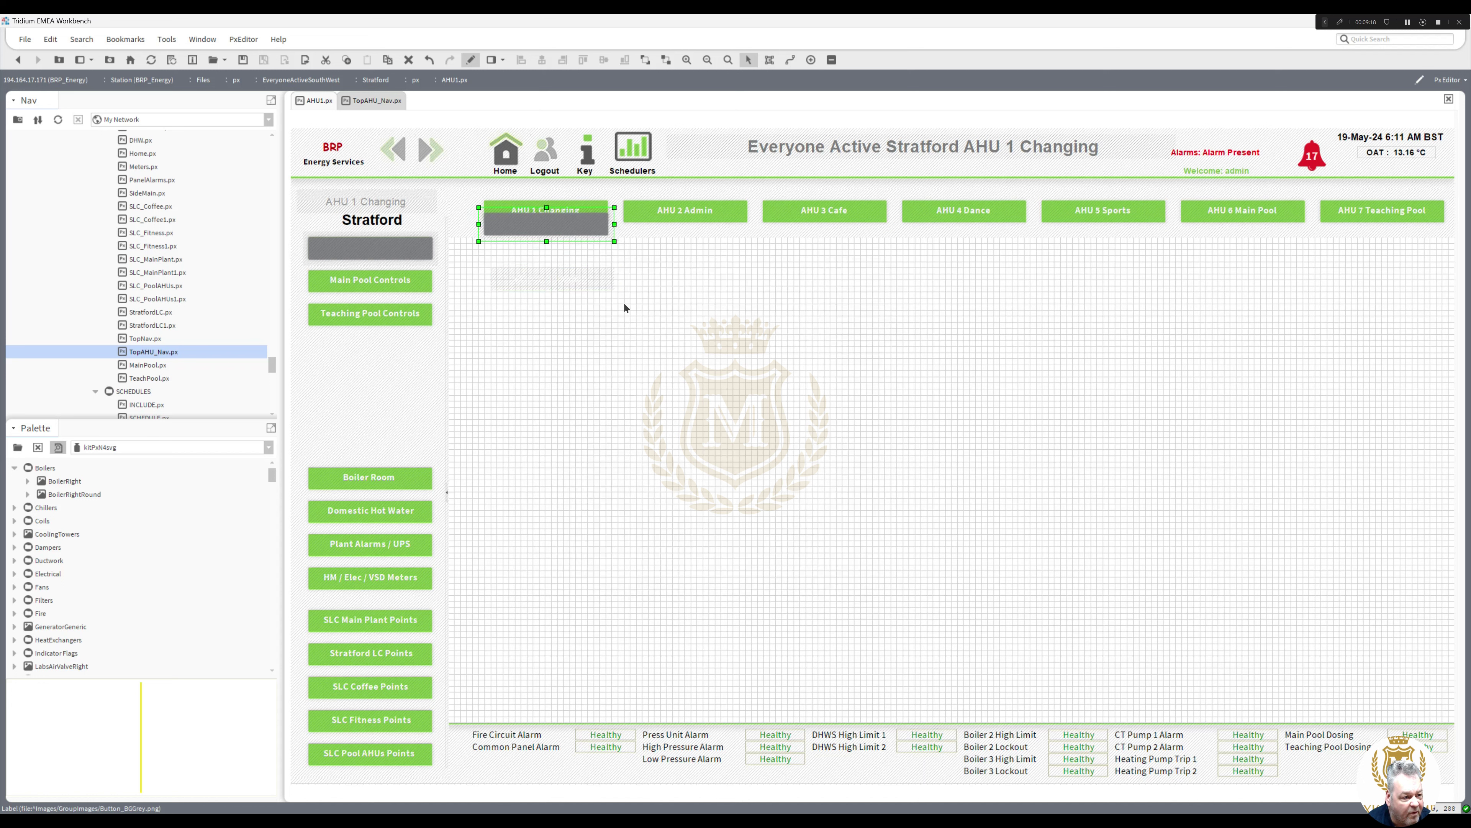
{"action": "key", "text": "Up"}
Step: Place the "AHU 1 Changing" label over the grey button in the navigation bar and reorder it to the top
{"action": "left_click_drag", "start_coordinate": [555, 280], "coordinate": [548, 212]}
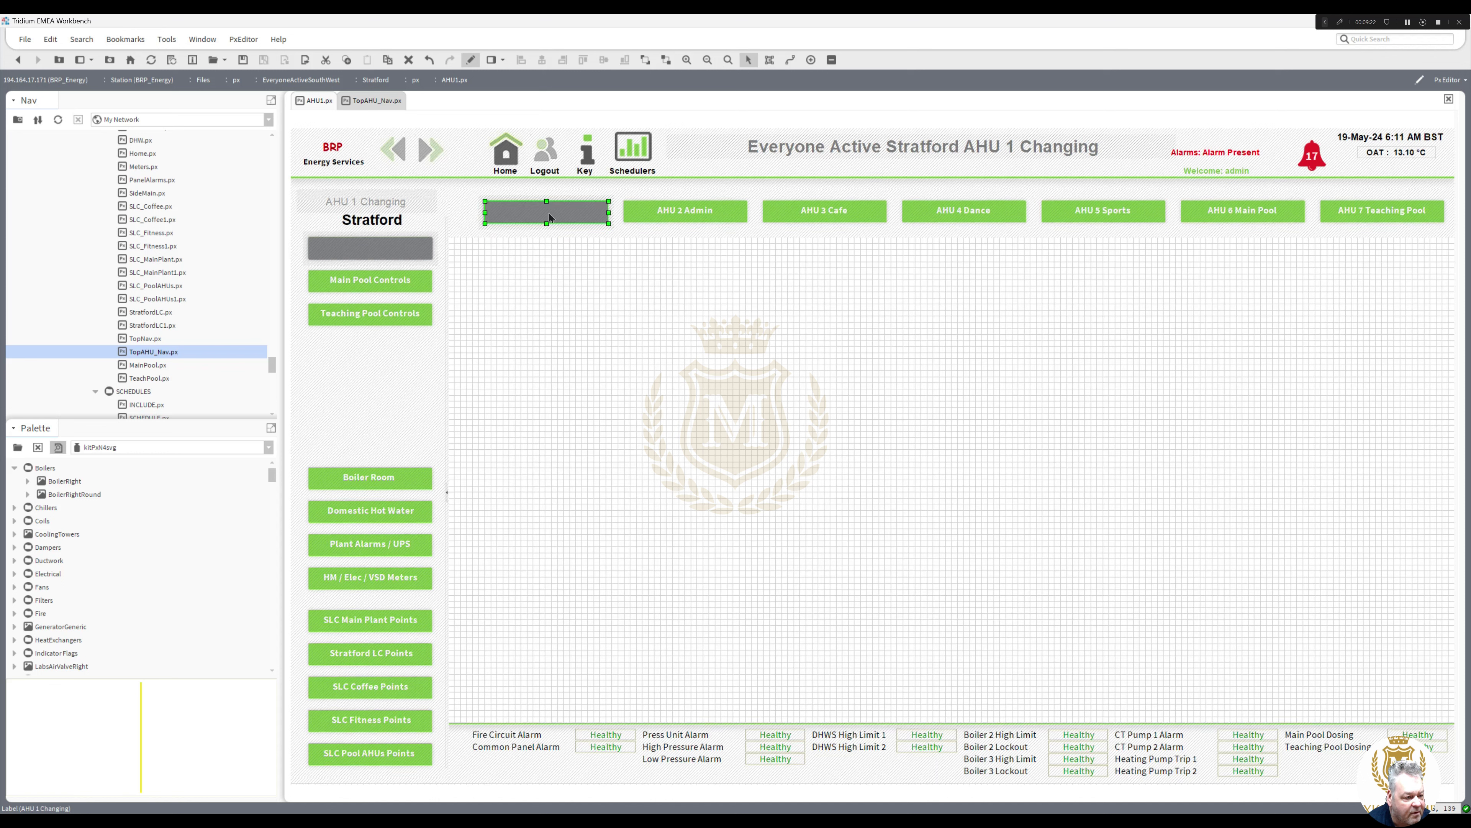
{"action": "right_click", "coordinate": [548, 213]}
{"action": "mouse_move", "coordinate": [600, 364]}
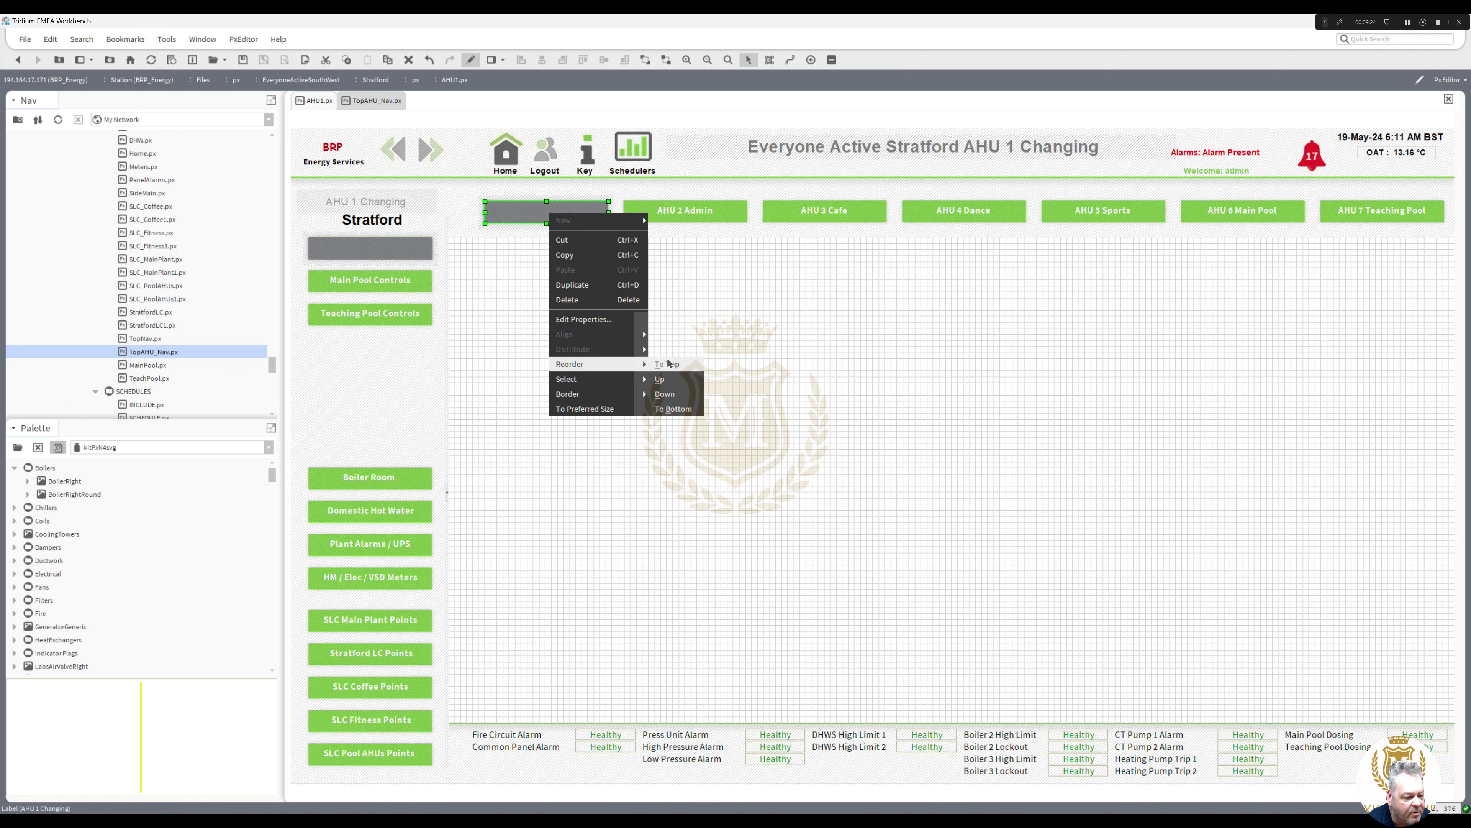
{"action": "left_click", "coordinate": [667, 364]}
{"action": "left_click", "coordinate": [572, 344]}
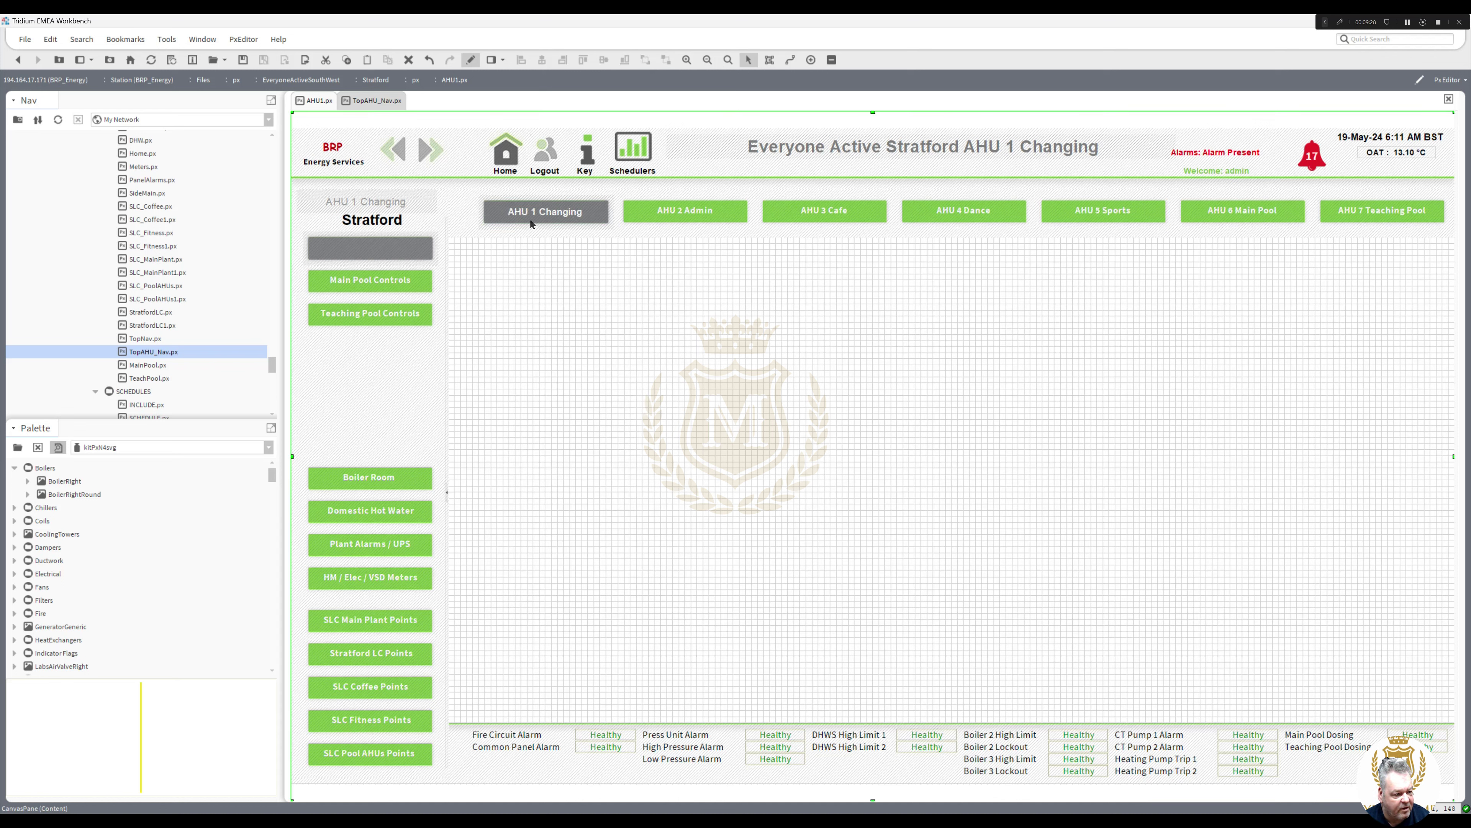
Step: Duplicate the "AHU 1 Changing" label and move the copy onto the empty canvas below the navigation bar
{"action": "left_click", "coordinate": [375, 256]}
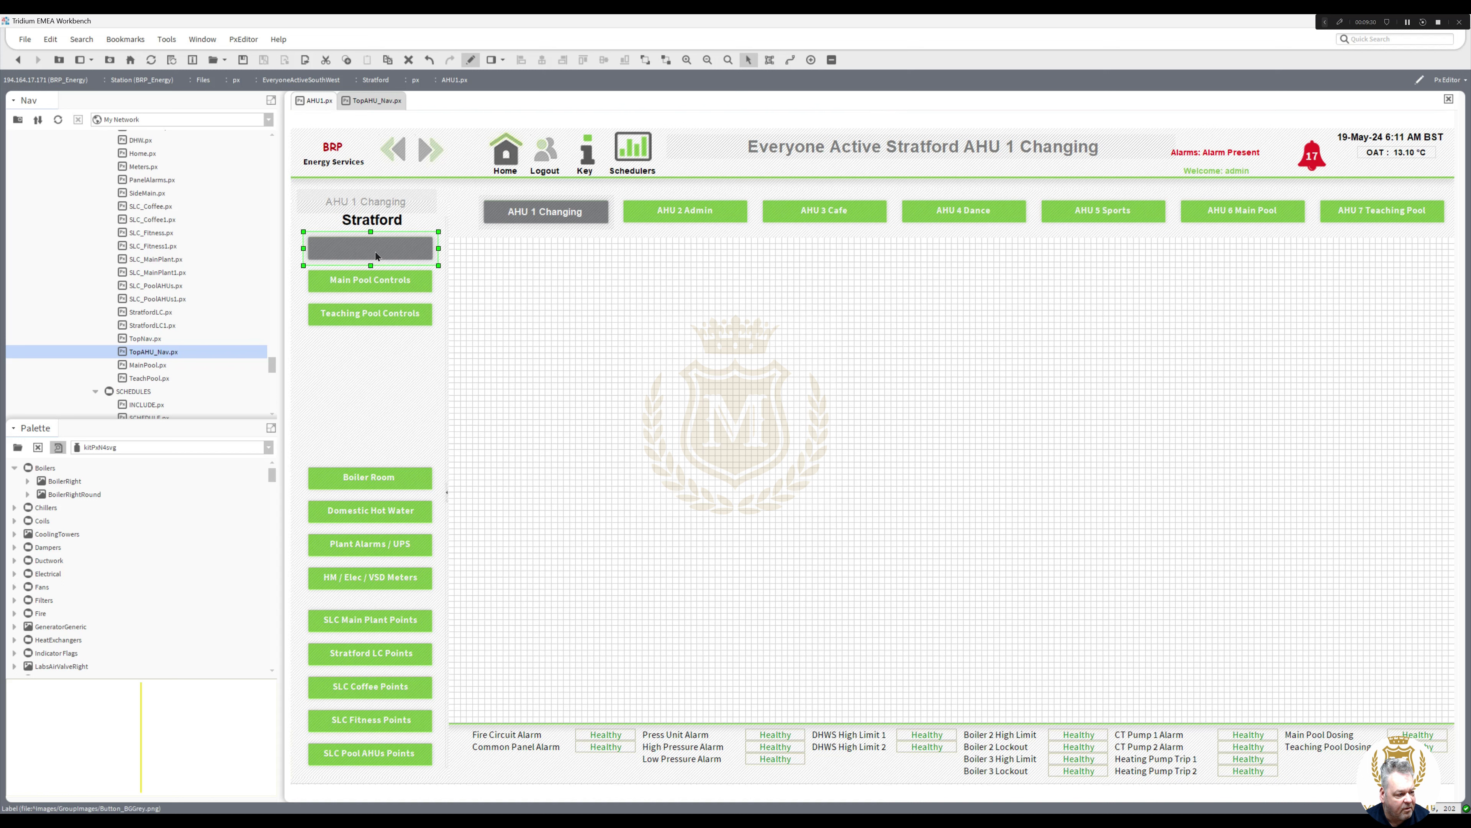
{"action": "right_click", "coordinate": [538, 214]}
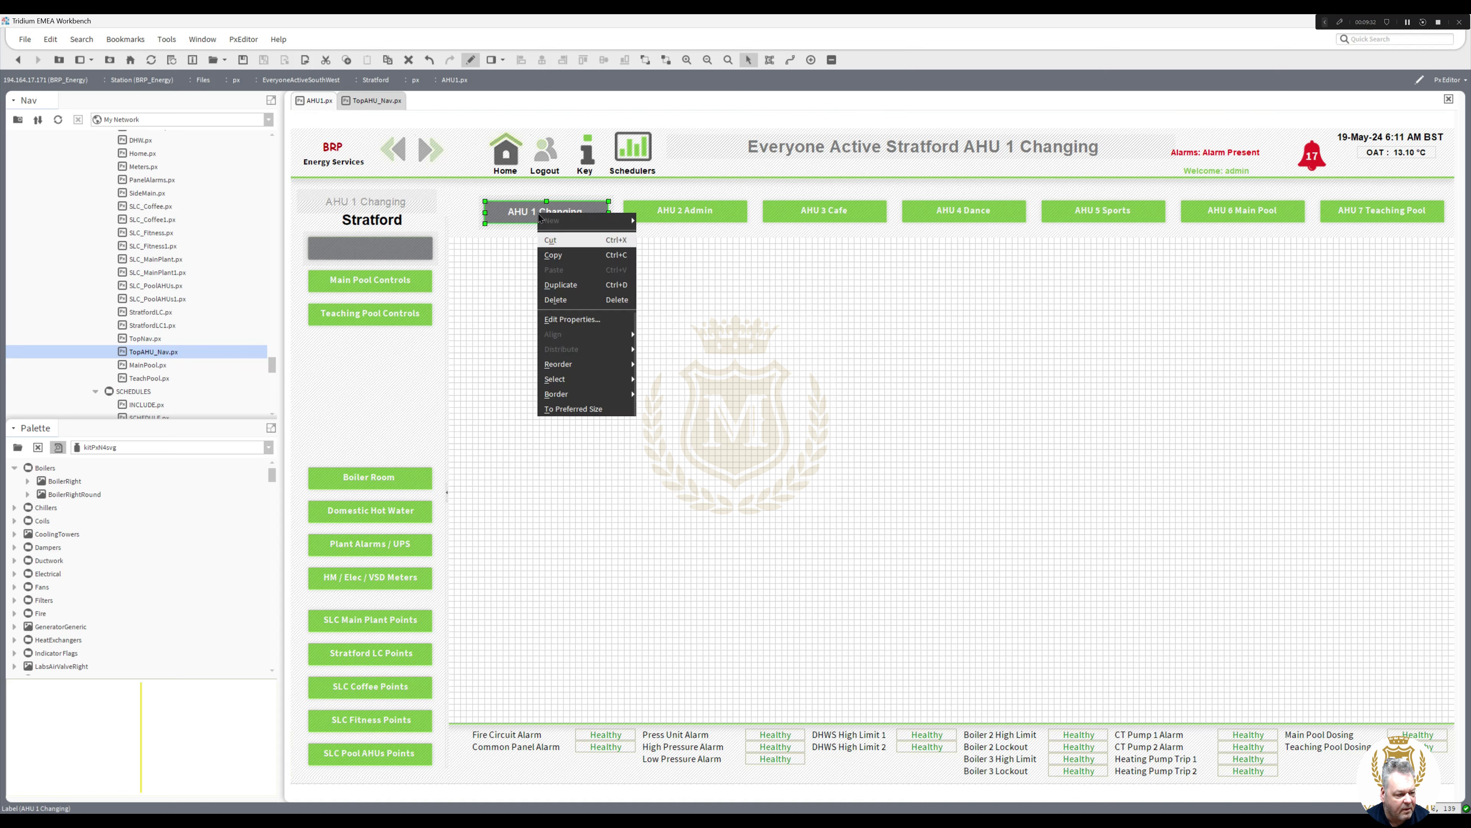
{"action": "left_click", "coordinate": [588, 289]}
{"action": "left_click_drag", "start_coordinate": [540, 221], "coordinate": [539, 341]}
{"action": "mouse_move", "coordinate": [402, 257]}
{"action": "left_mouse_down"}
{"action": "mouse_move", "coordinate": [596, 281]}
{"action": "mouse_move", "coordinate": [410, 263]}
{"action": "left_mouse_up"}
Step: Change the duplicated label's text to "AHUs" and place it over the grey button in the side navigation
{"action": "double_click", "coordinate": [523, 332]}
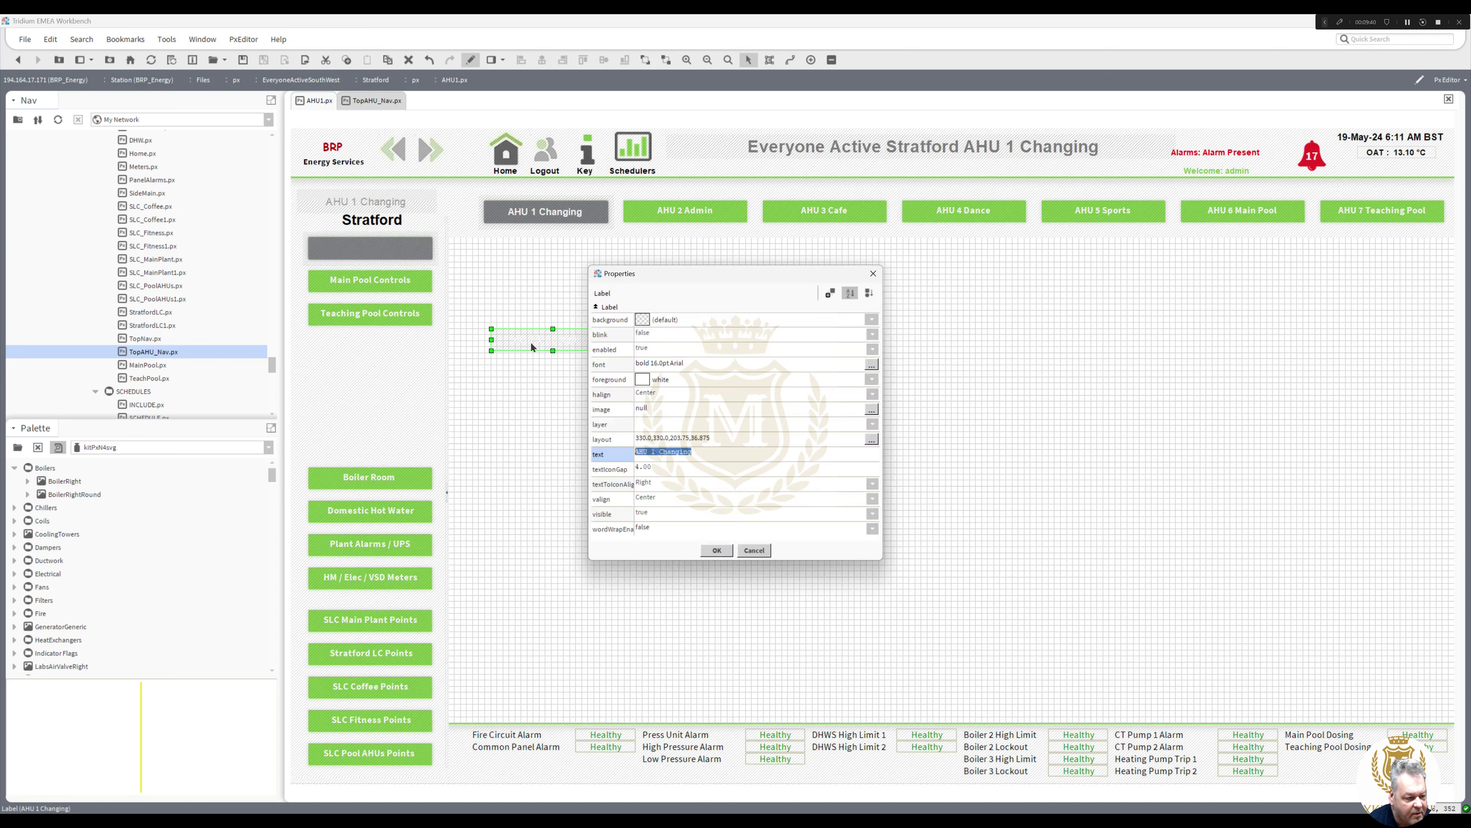
{"action": "type", "text": "AHUs"}
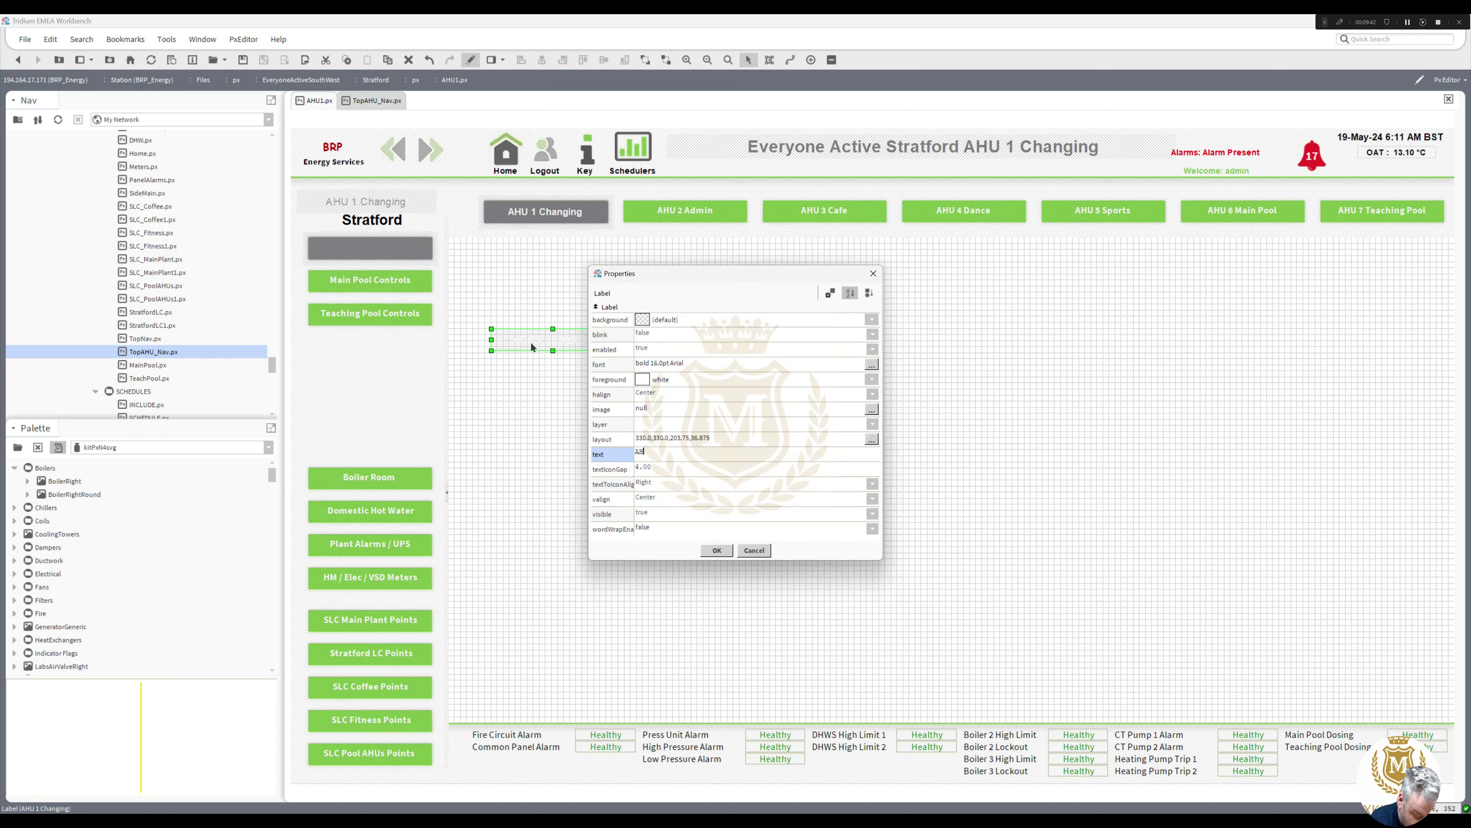
{"action": "left_click", "coordinate": [717, 549]}
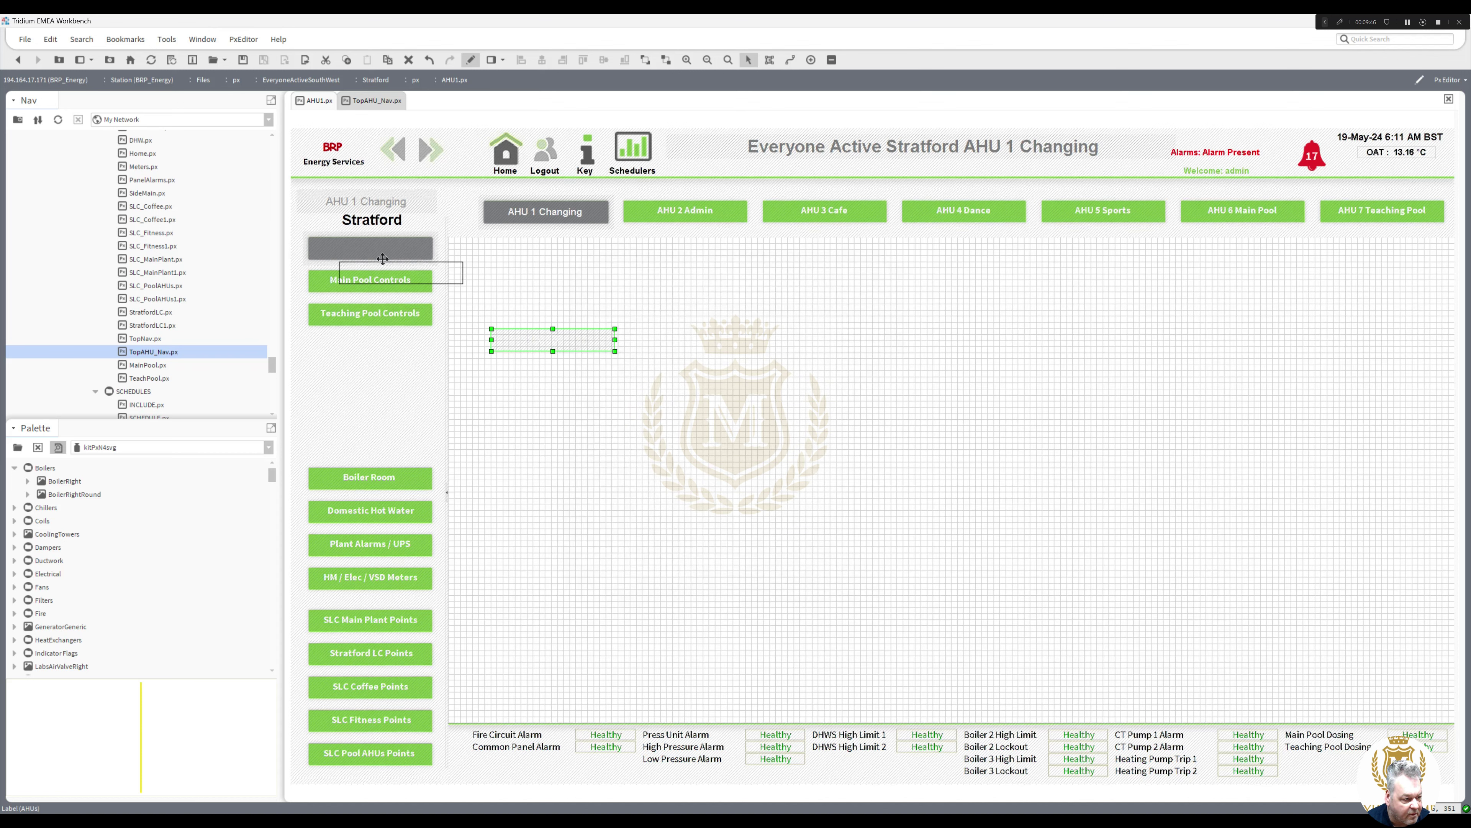
{"action": "left_click", "coordinate": [372, 251]}
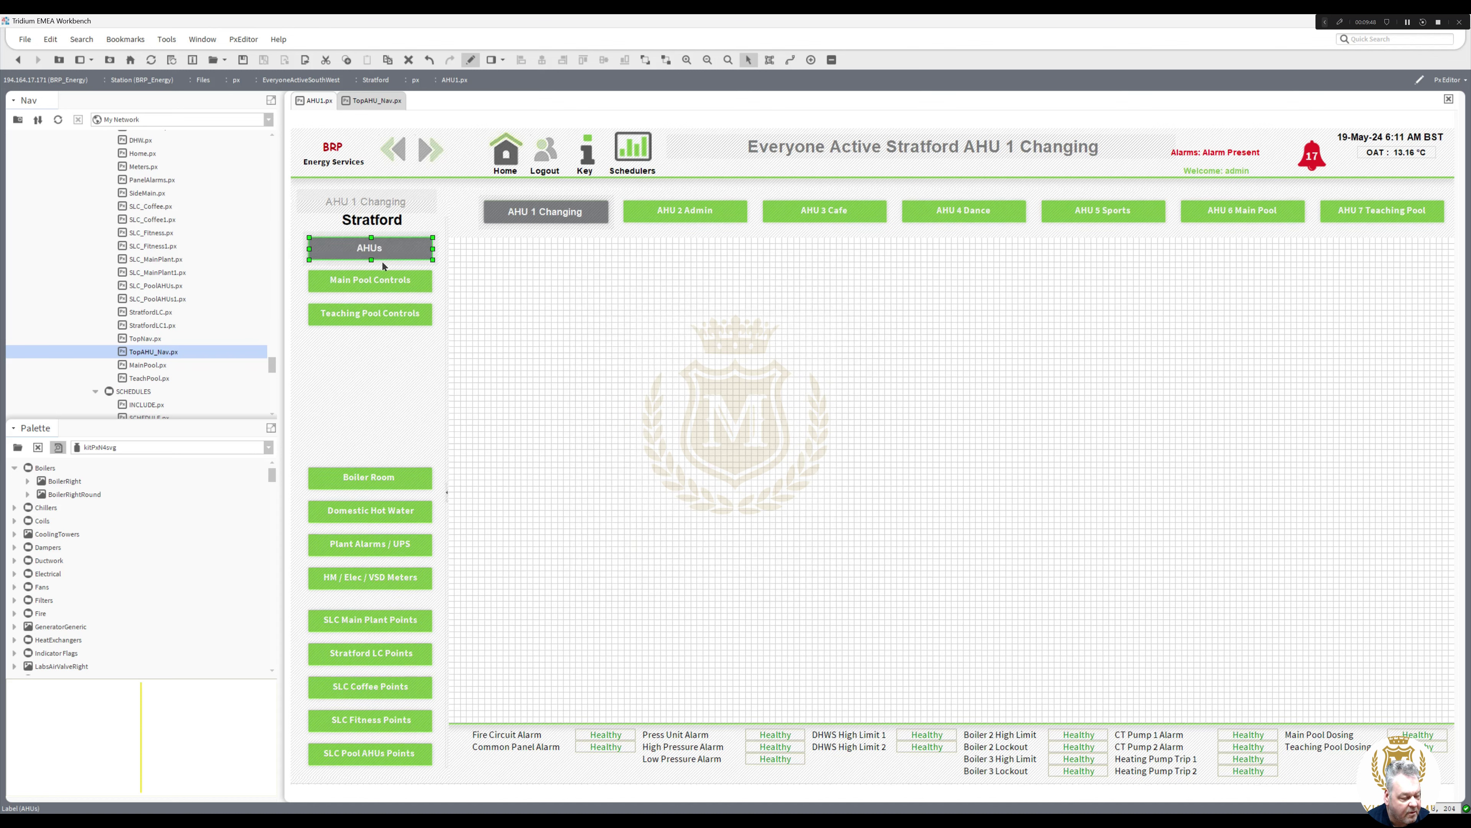
{"action": "left_click", "coordinate": [510, 299]}
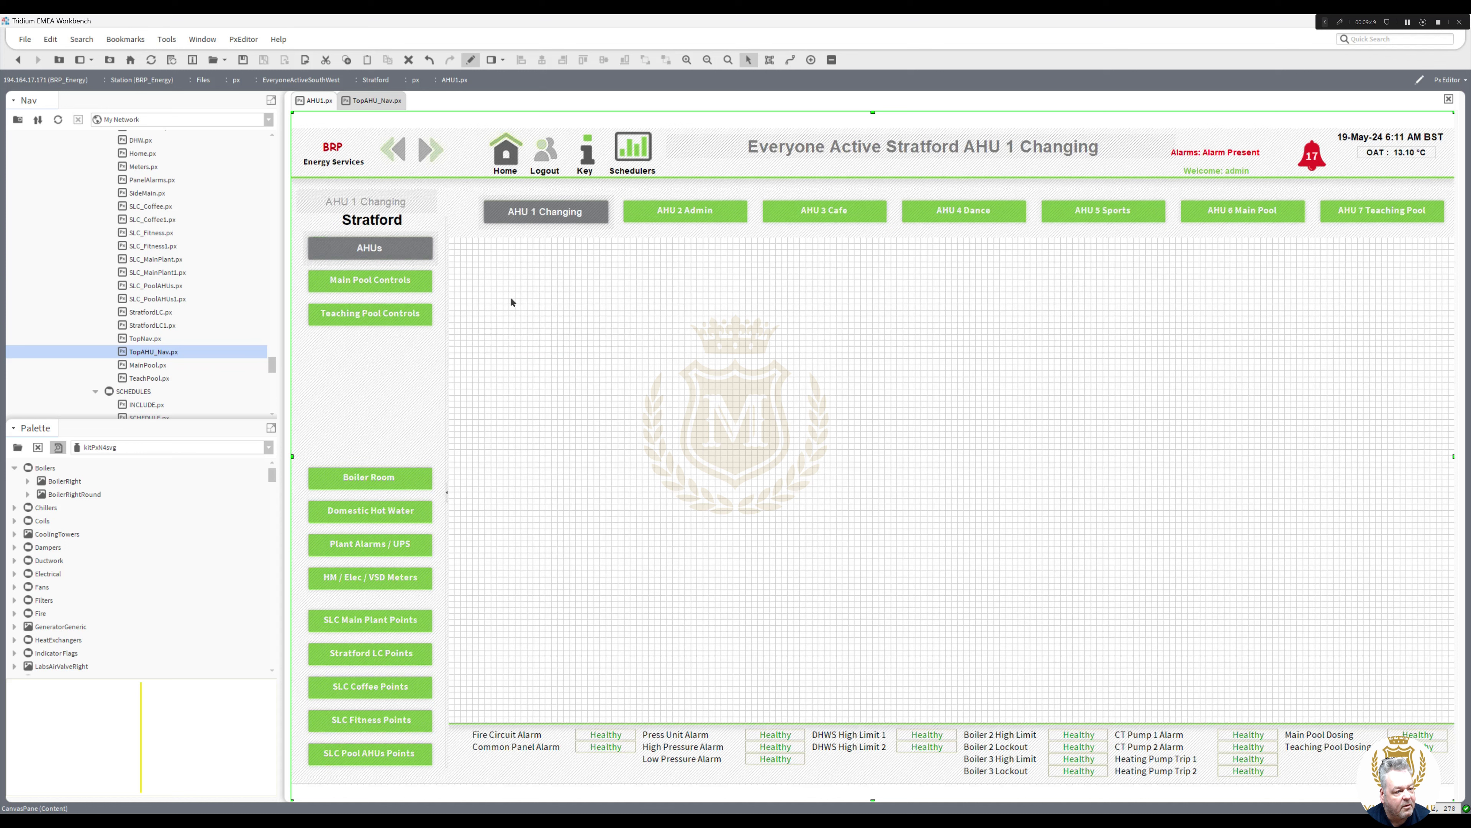
Step: Switch AHU1.px back to view mode and check the Home and AHUs navigation
{"action": "left_click", "coordinate": [471, 61]}
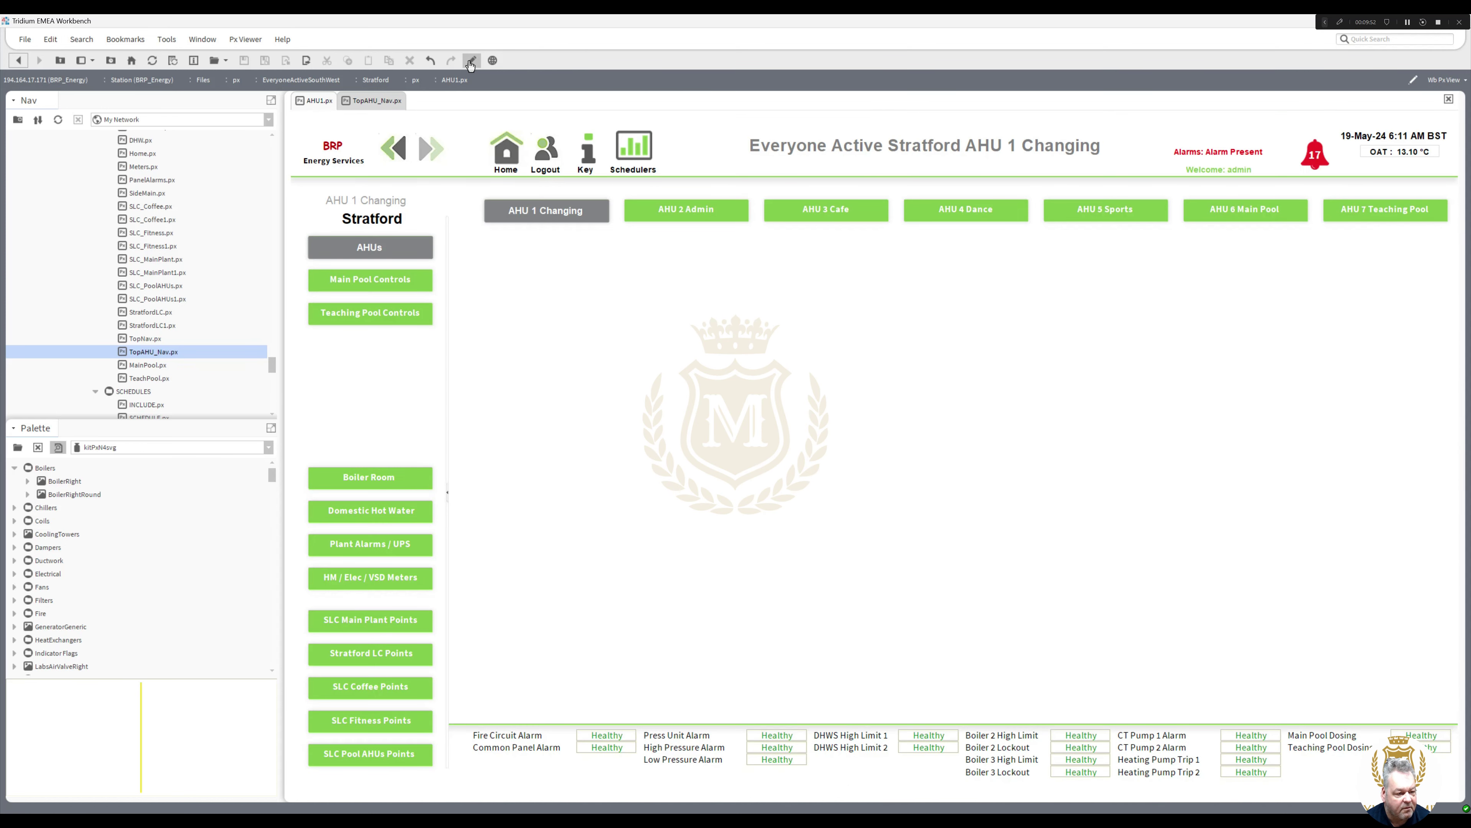
{"action": "left_click", "coordinate": [506, 152]}
{"action": "left_click", "coordinate": [390, 246]}
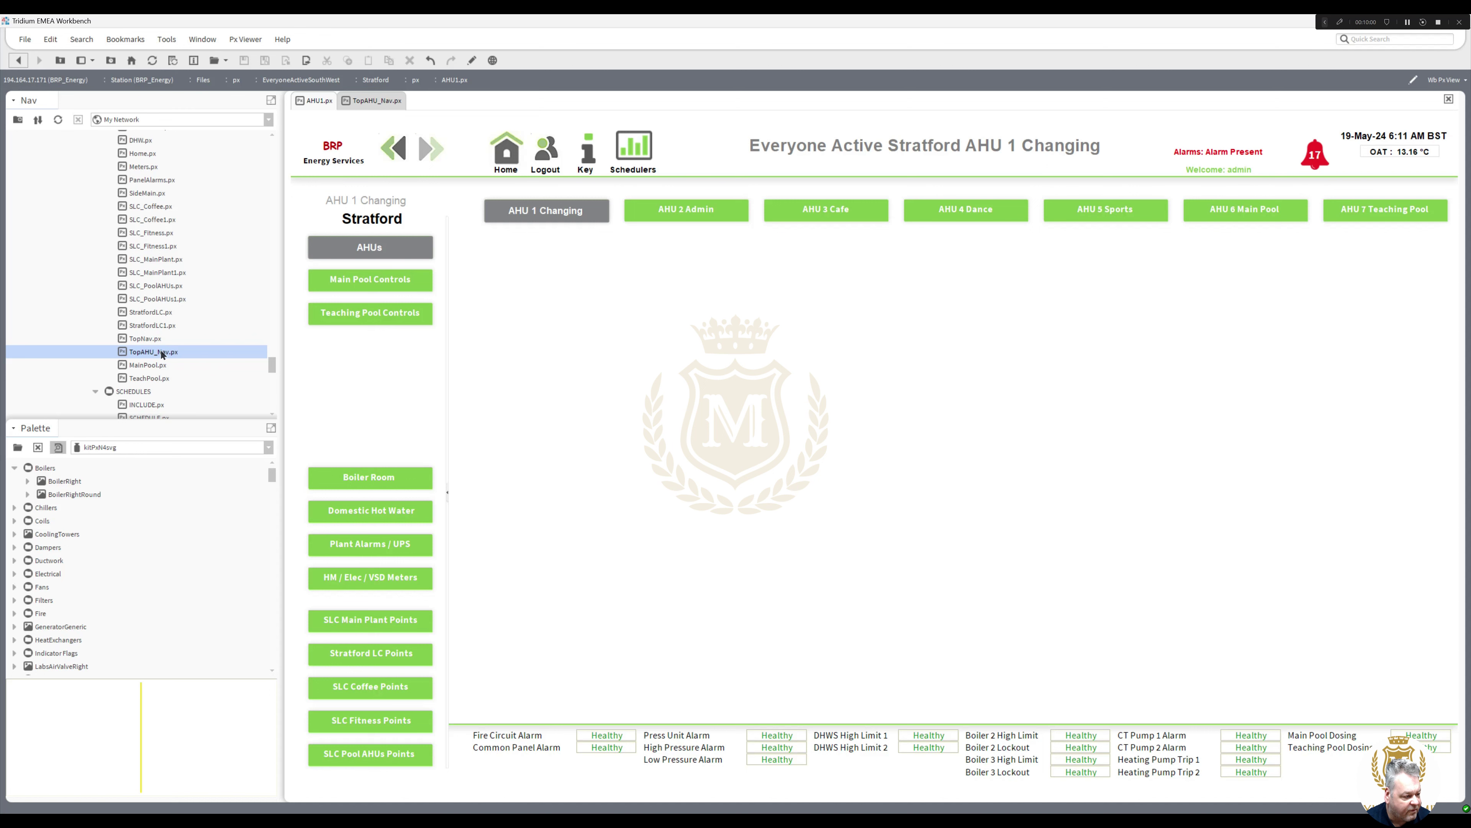
Step: Put TopAHU_Nav.px into edit mode and delete the green line above the AHU buttons
{"action": "left_click", "coordinate": [375, 102]}
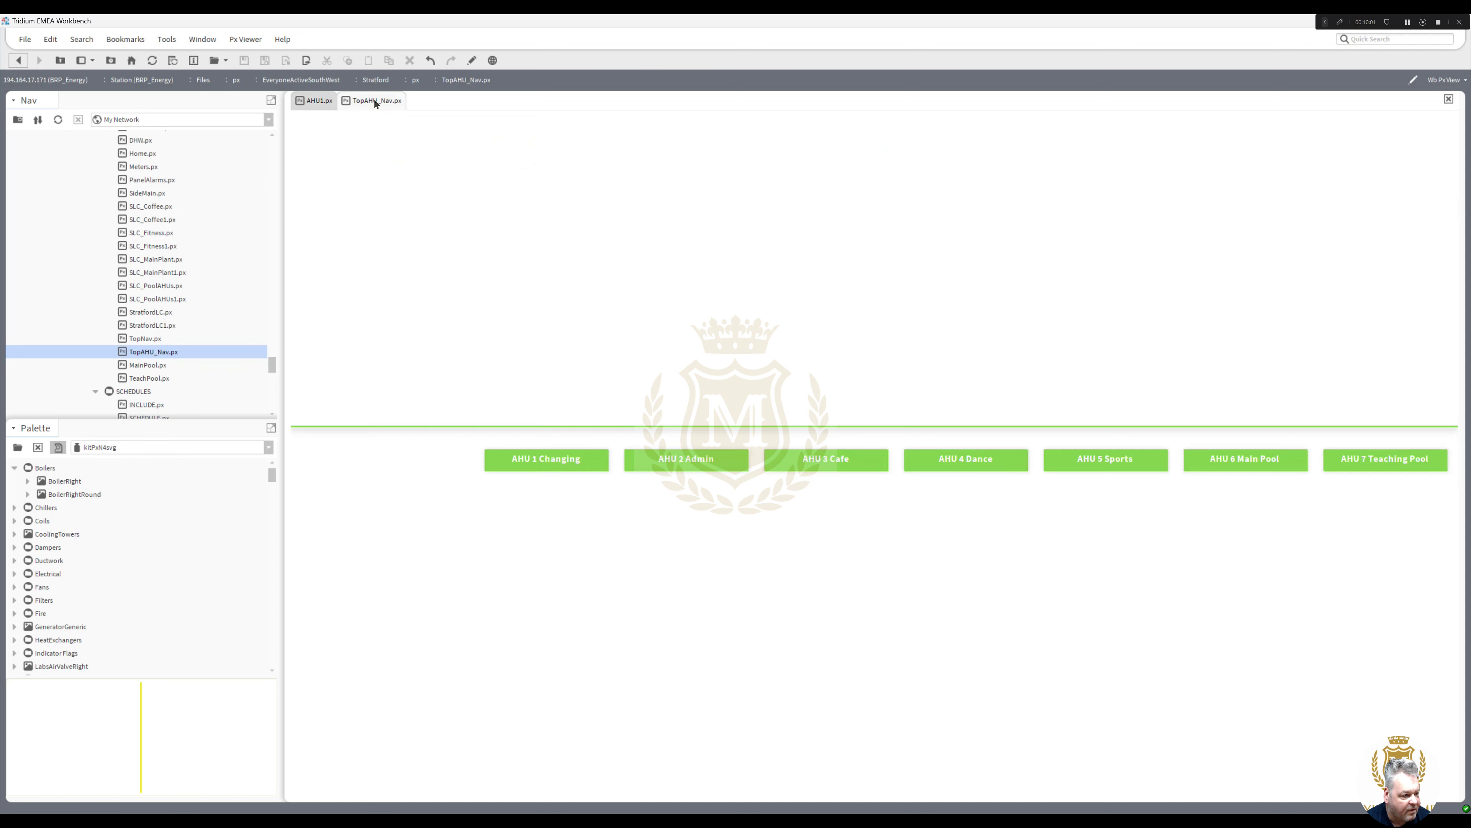
{"action": "left_click", "coordinate": [472, 60]}
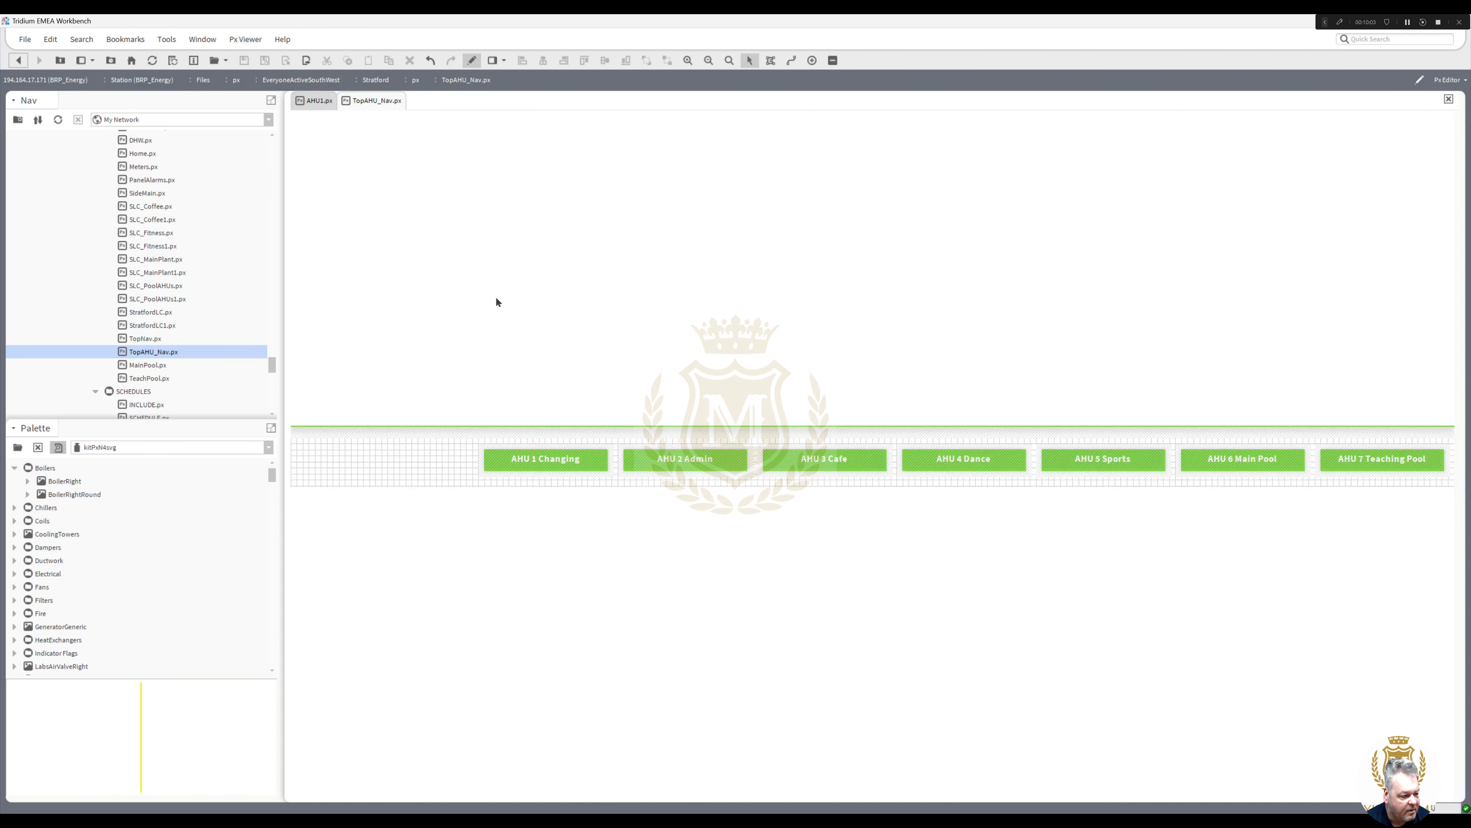
{"action": "left_click", "coordinate": [503, 435]}
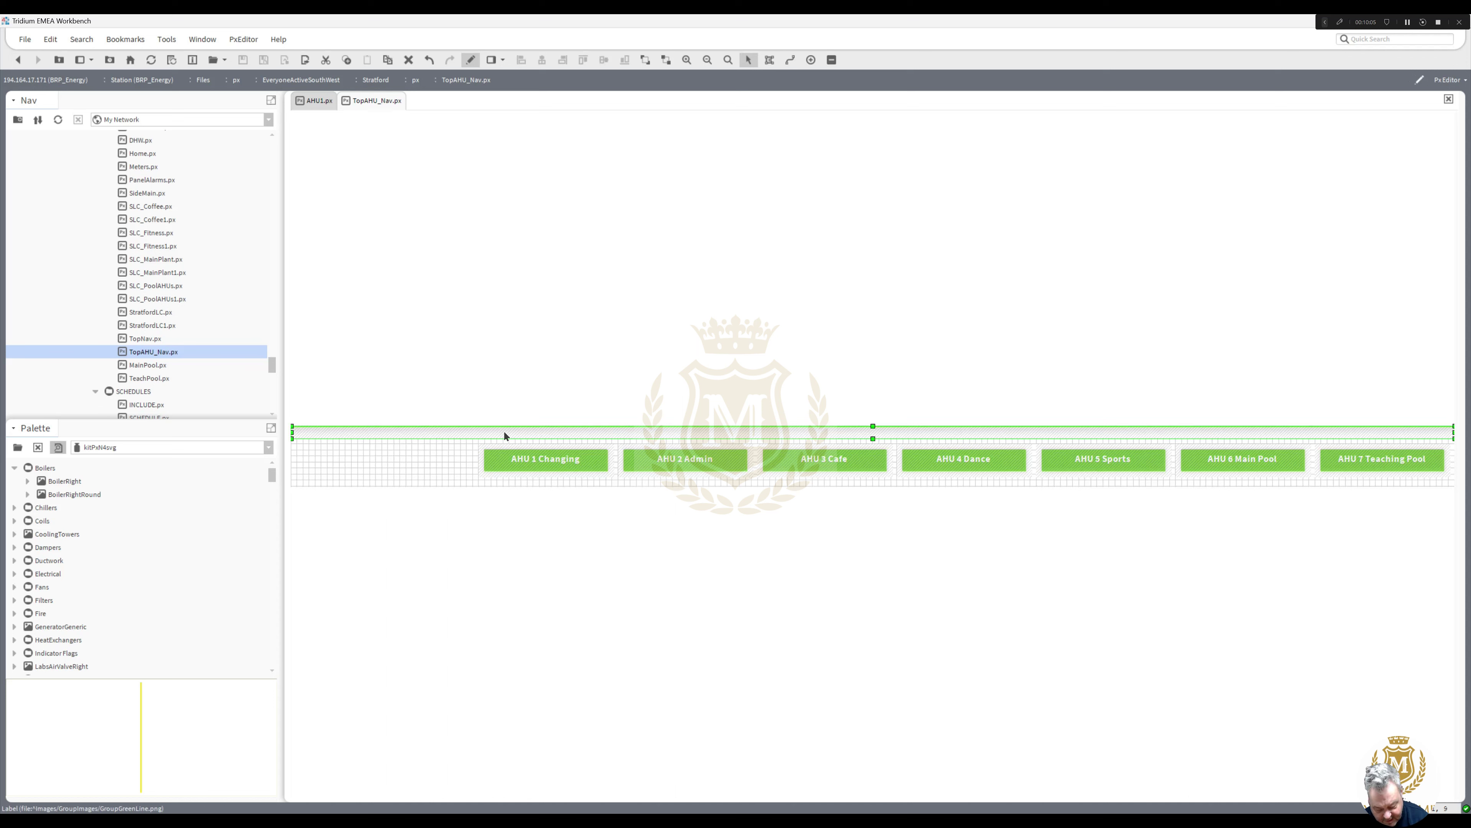
{"action": "key", "text": "Delete"}
Step: Select all seven AHU navigation buttons together and nudge them up within the canvas
{"action": "left_click_drag", "start_coordinate": [467, 433], "coordinate": [1467, 512]}
{"action": "key", "text": "Up"}
{"action": "key", "text": "Up"}
{"action": "key", "text": "Up"}
{"action": "key", "text": "Up"}
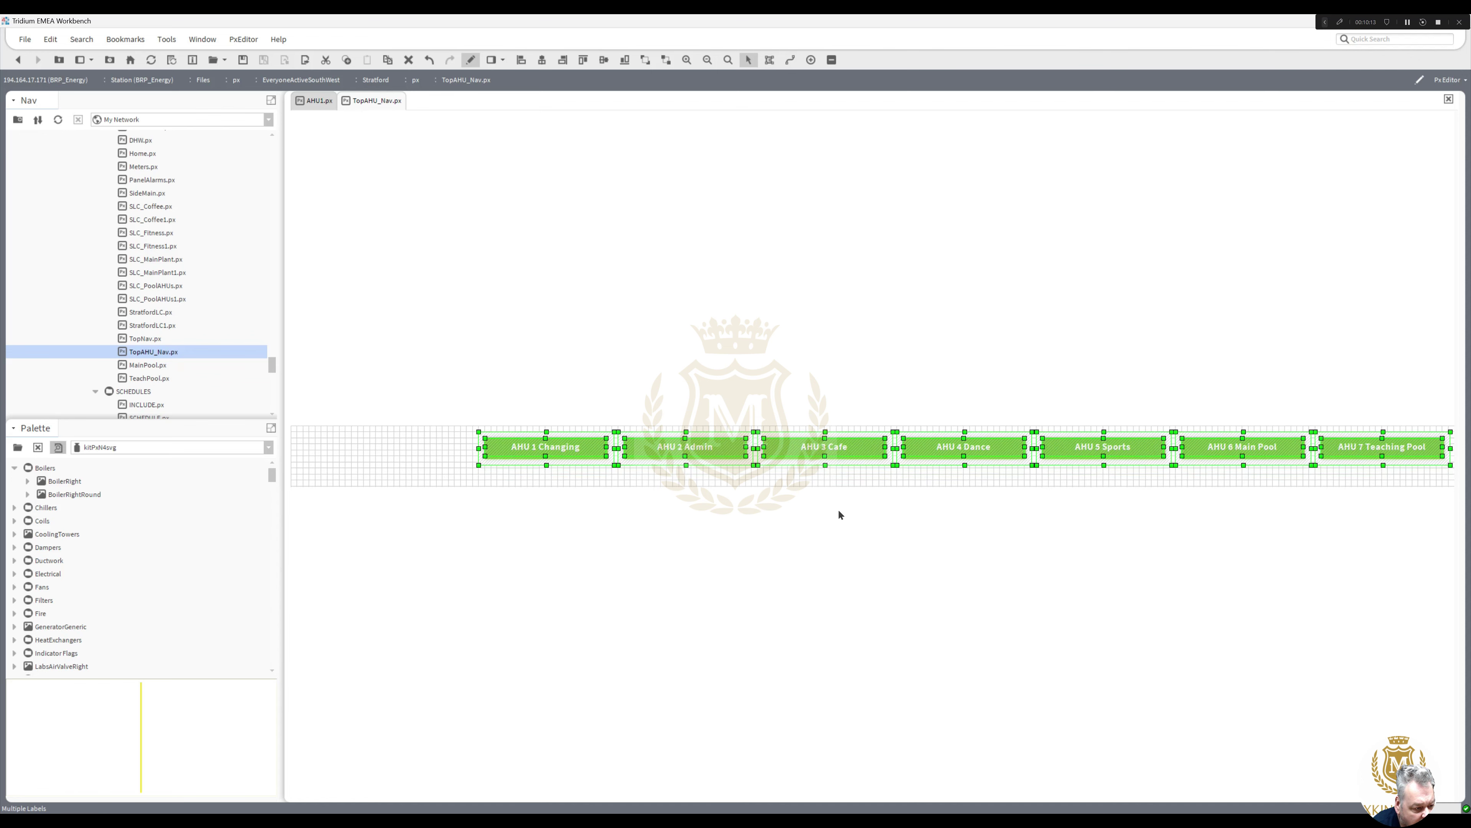
Step: Set the view size height of the TopAHU_Nav.px canvas to 70
{"action": "left_click", "coordinate": [520, 474]}
{"action": "right_click", "coordinate": [519, 474]}
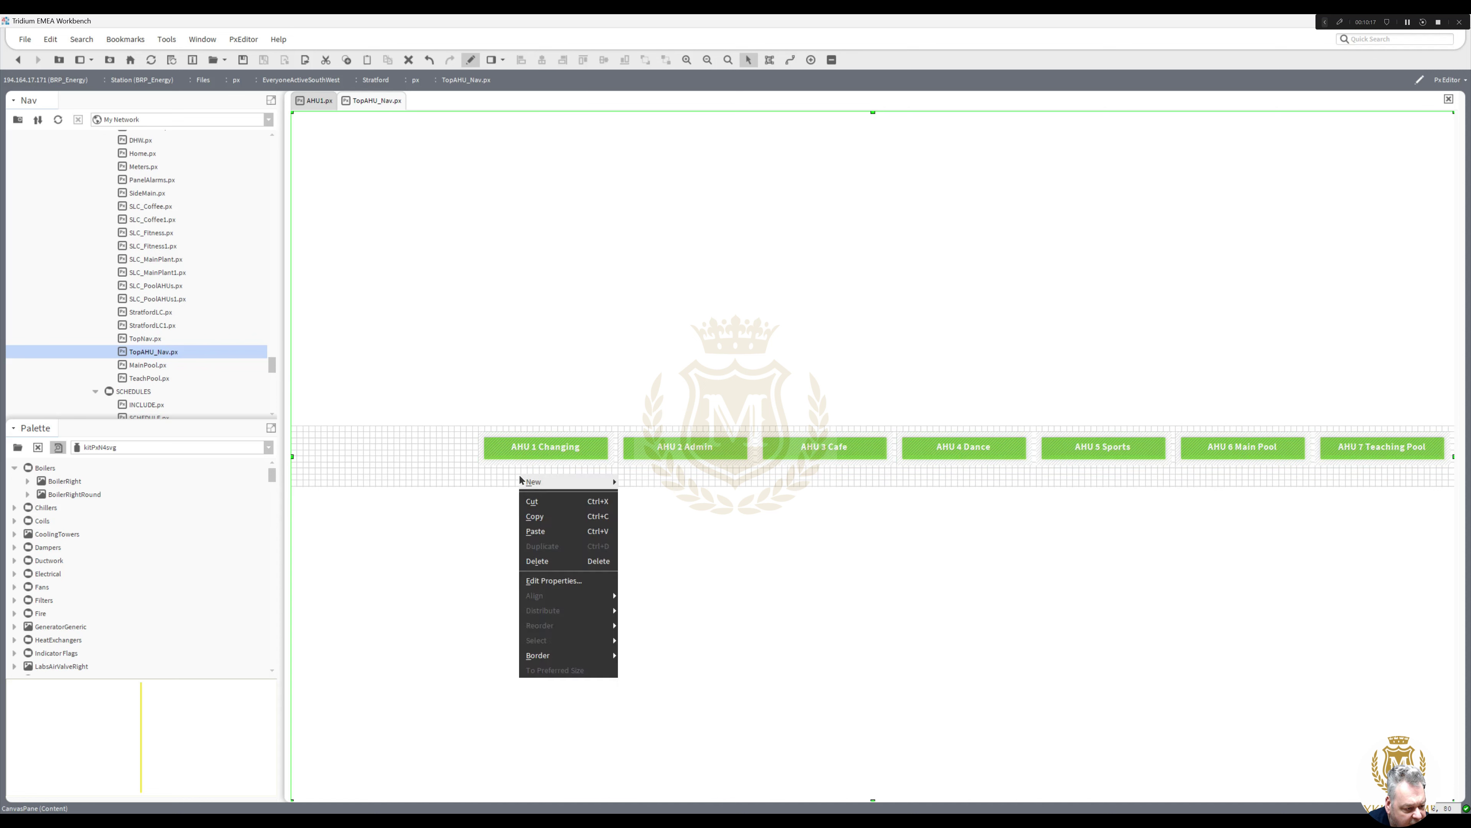
{"action": "left_click", "coordinate": [554, 580]}
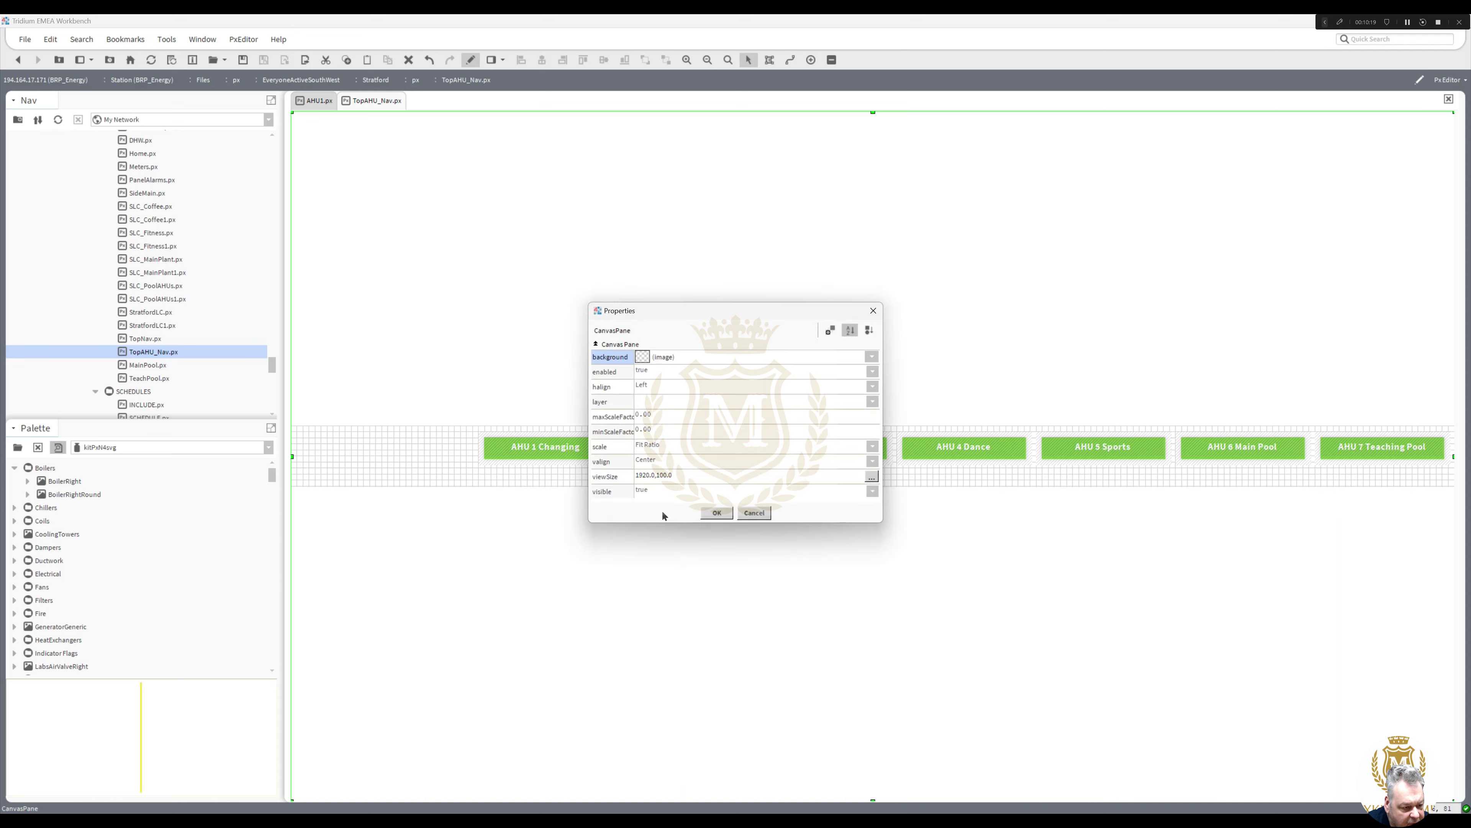
{"action": "left_click", "coordinate": [653, 476]}
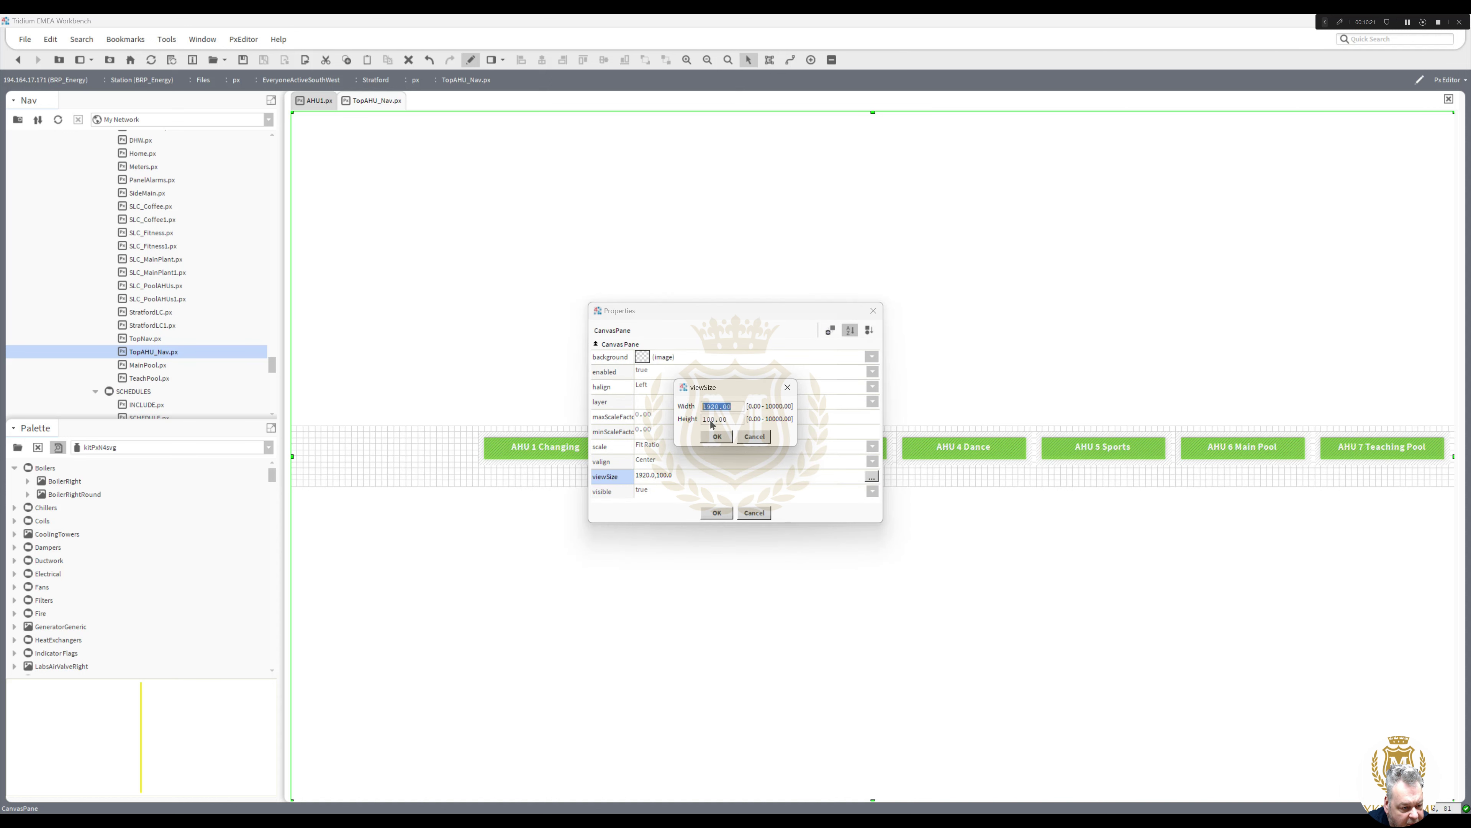
{"action": "left_click_drag", "start_coordinate": [709, 418], "coordinate": [672, 416]}
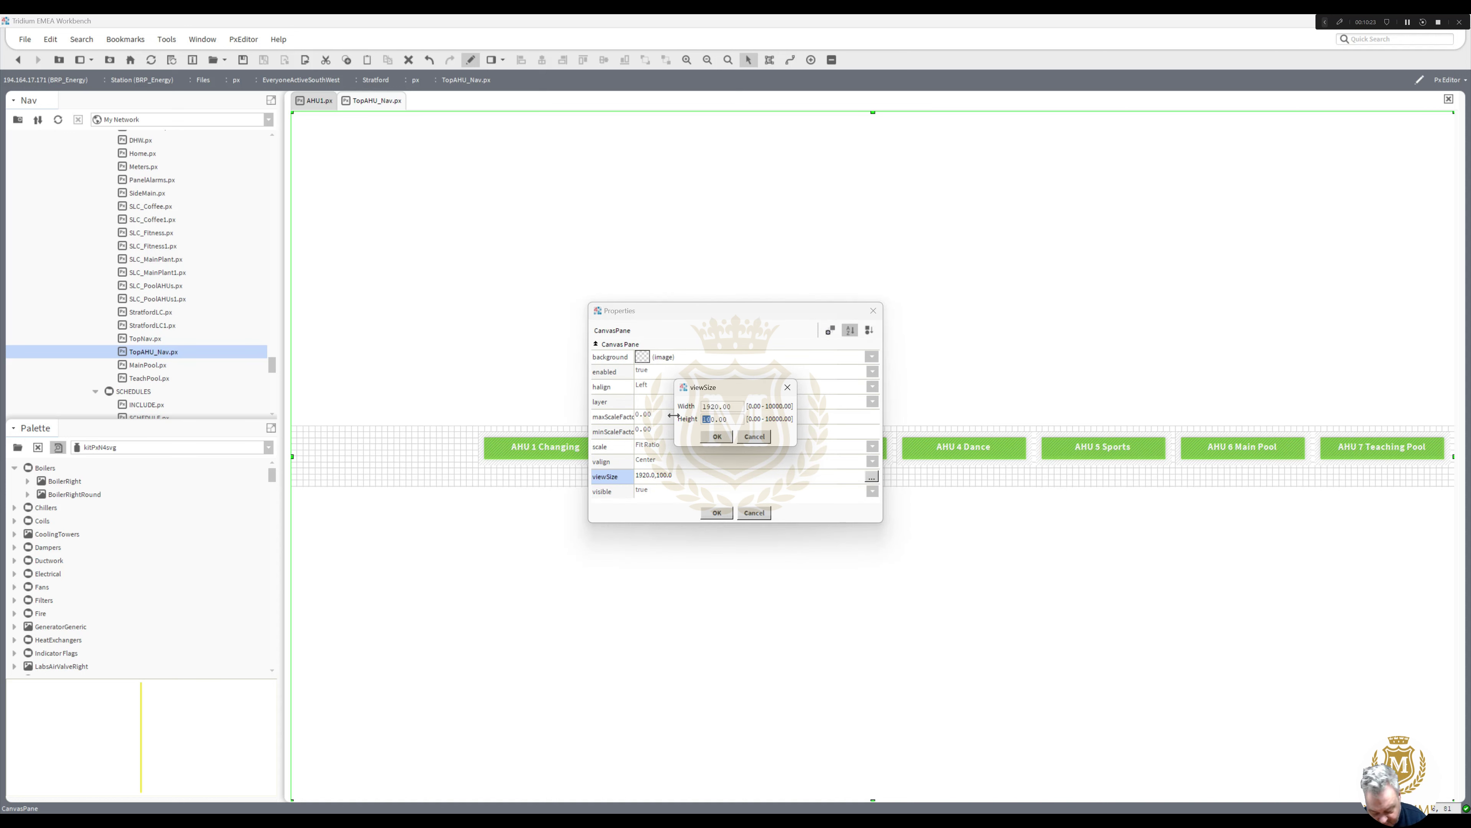
{"action": "type", "text": "7"}
{"action": "left_click", "coordinate": [718, 437]}
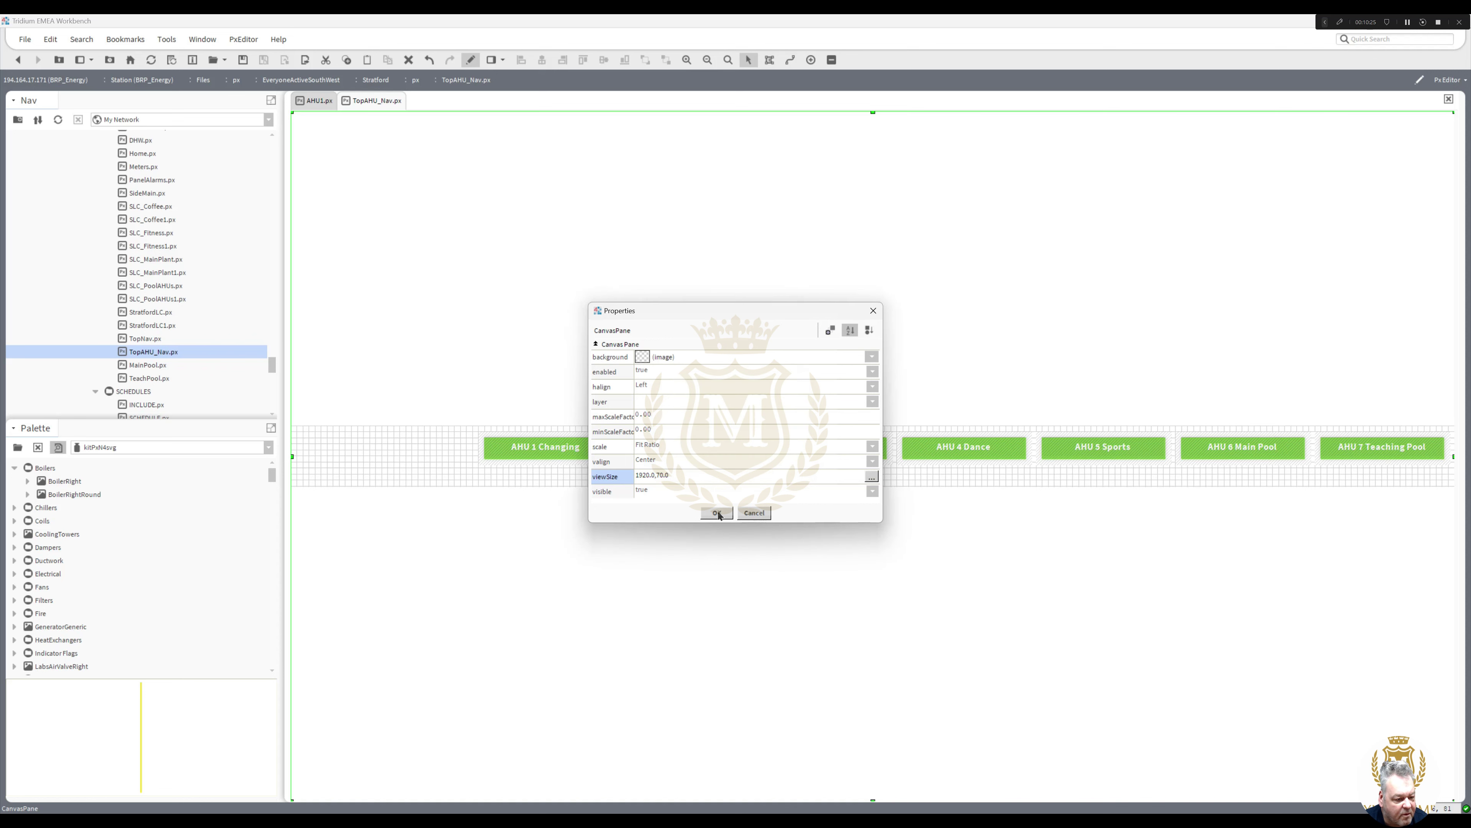
{"action": "left_click", "coordinate": [717, 513]}
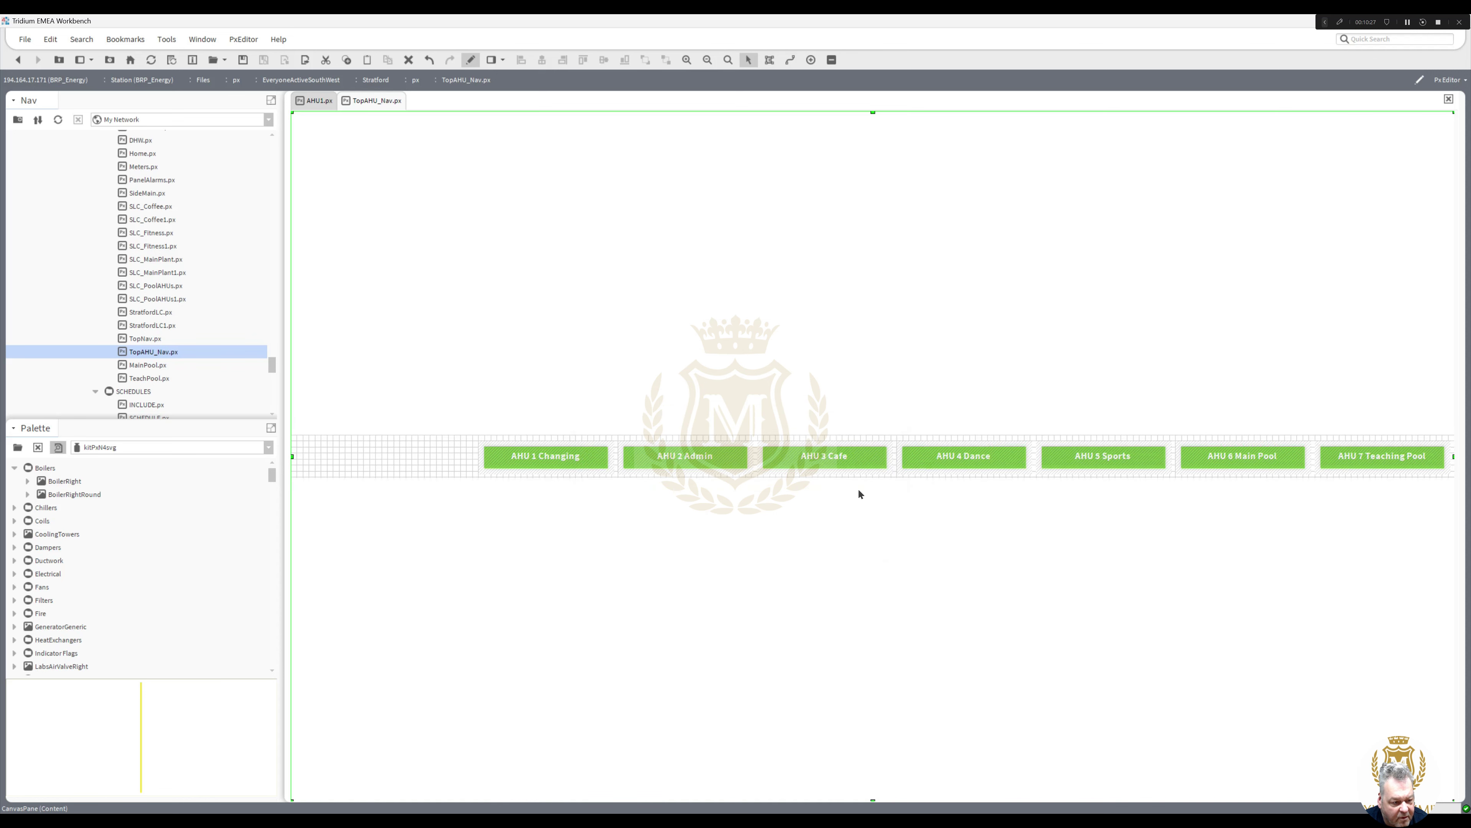
Step: Switch TopAHU_Nav.px back to view mode, follow its AHU 1 Changing link and put AHU1.px into edit mode
{"action": "left_click", "coordinate": [471, 60]}
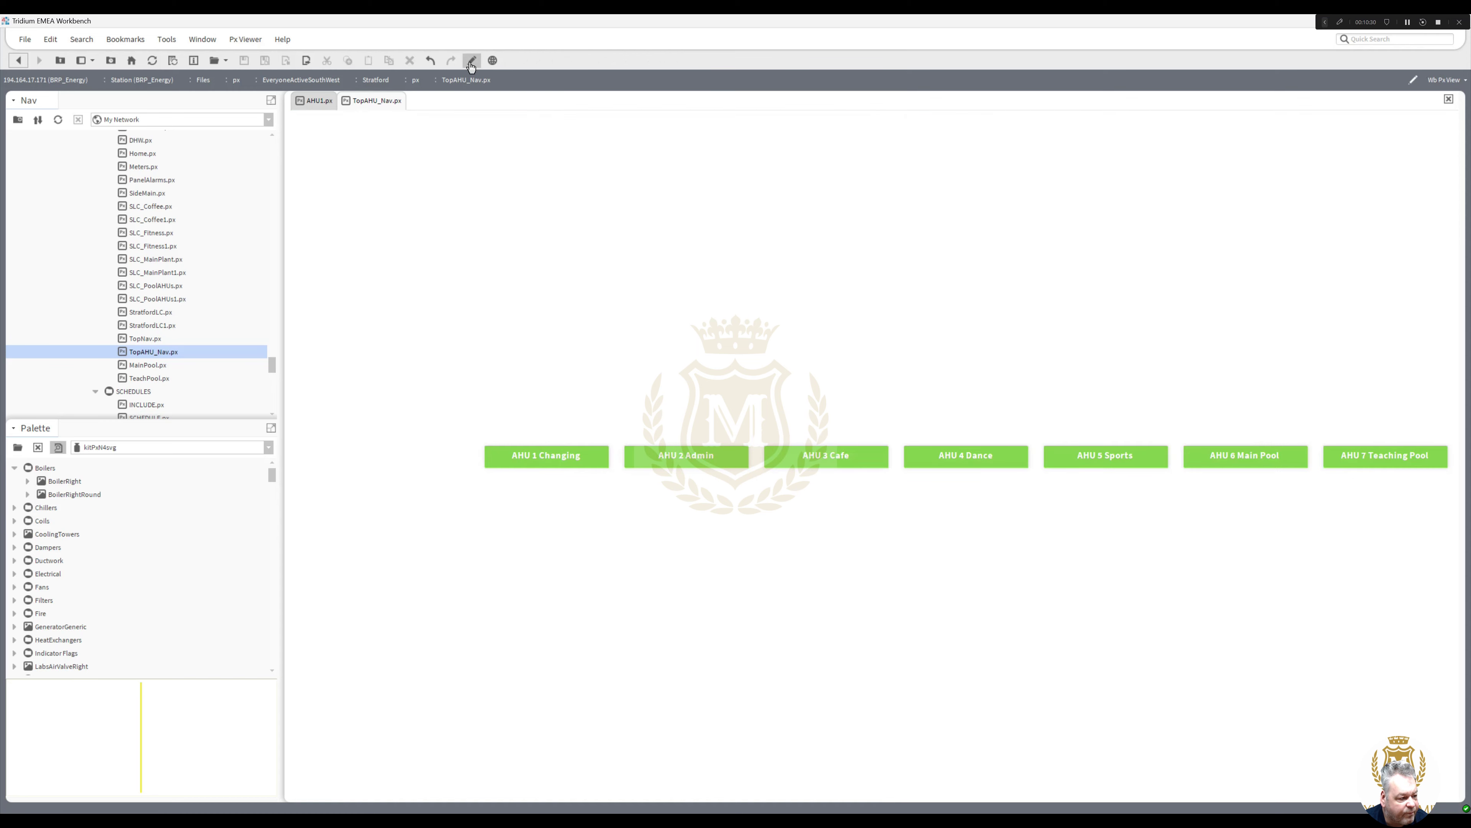
{"action": "left_click", "coordinate": [542, 462]}
{"action": "left_click", "coordinate": [471, 60]}
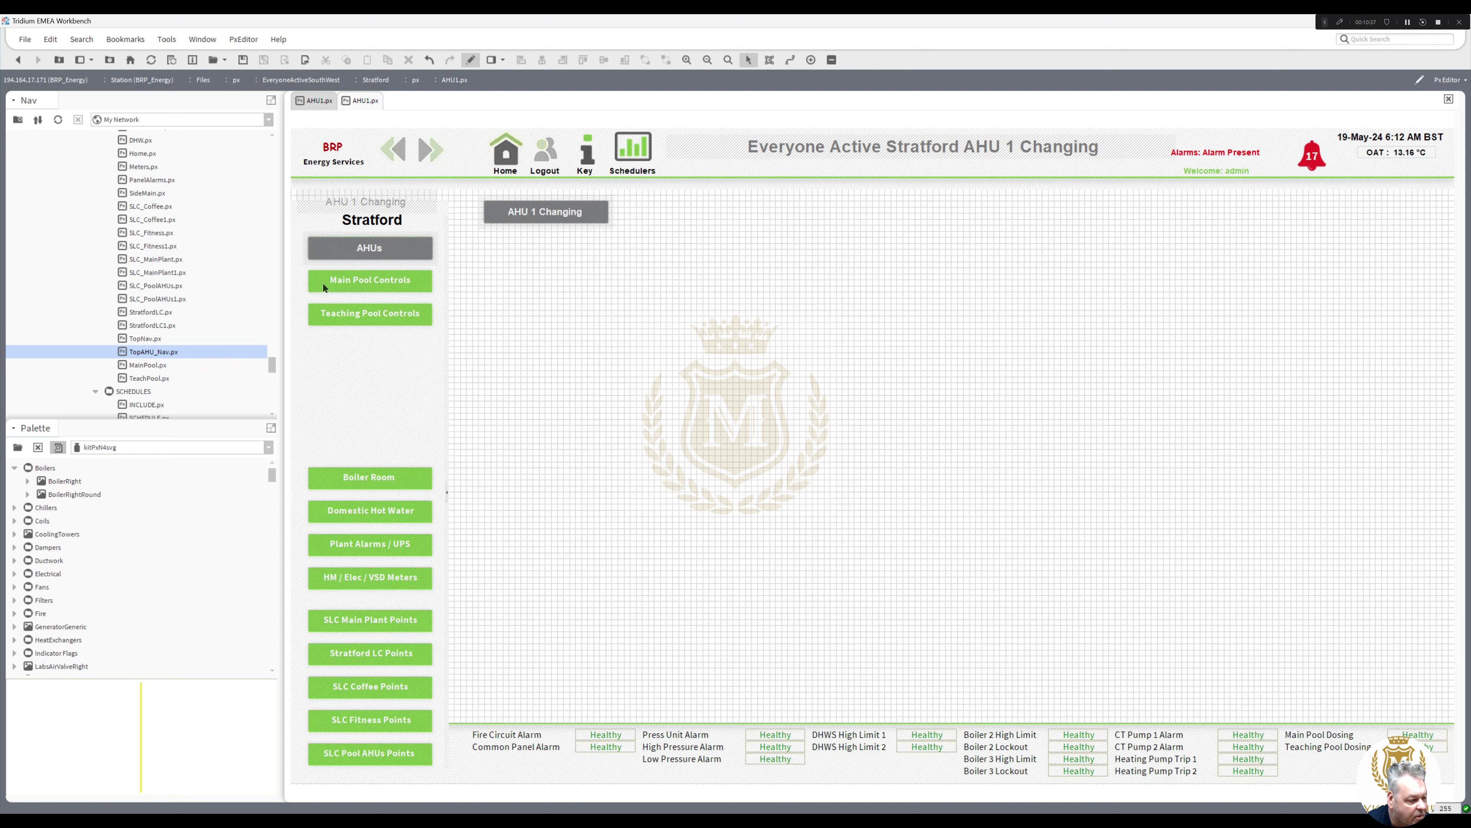
Step: Add TopAHU_Nav.px to the AHU 1 page just below the header and send it behind the other page elements
{"action": "left_click_drag", "start_coordinate": [141, 350], "coordinate": [545, 299]}
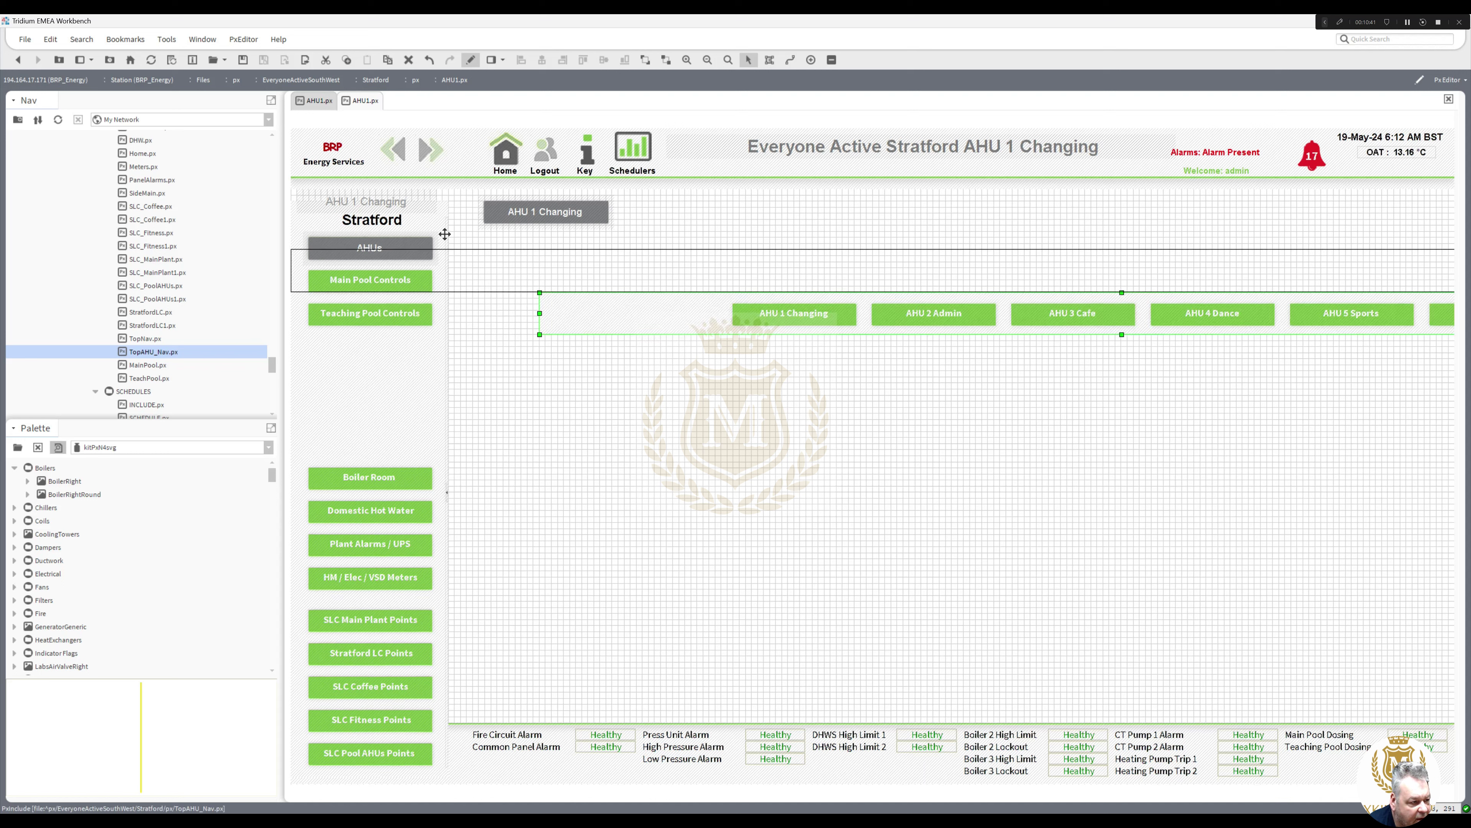
{"action": "left_click", "coordinate": [529, 301]}
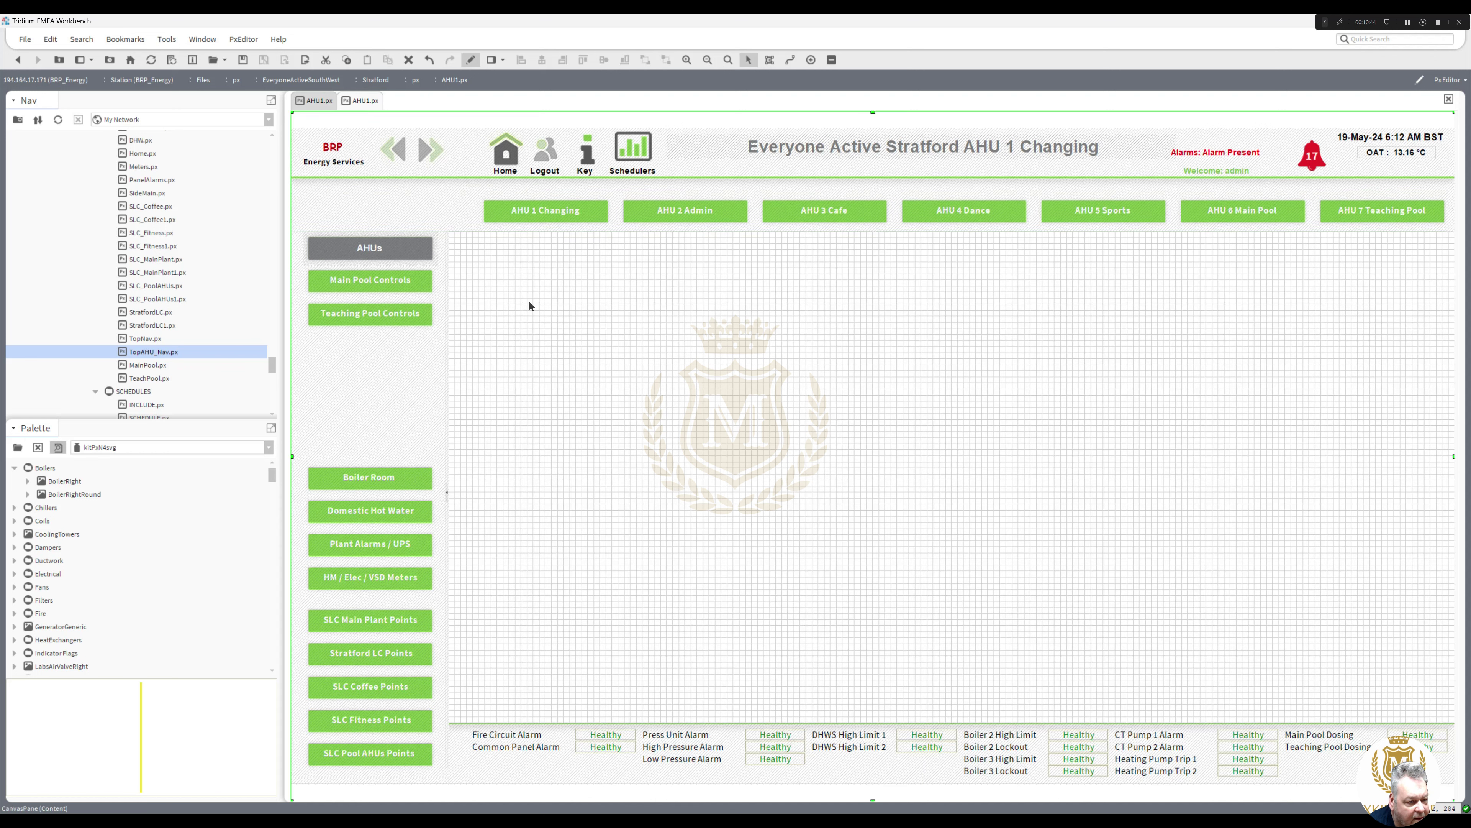
{"action": "right_click", "coordinate": [537, 221]}
{"action": "mouse_move", "coordinate": [605, 373]}
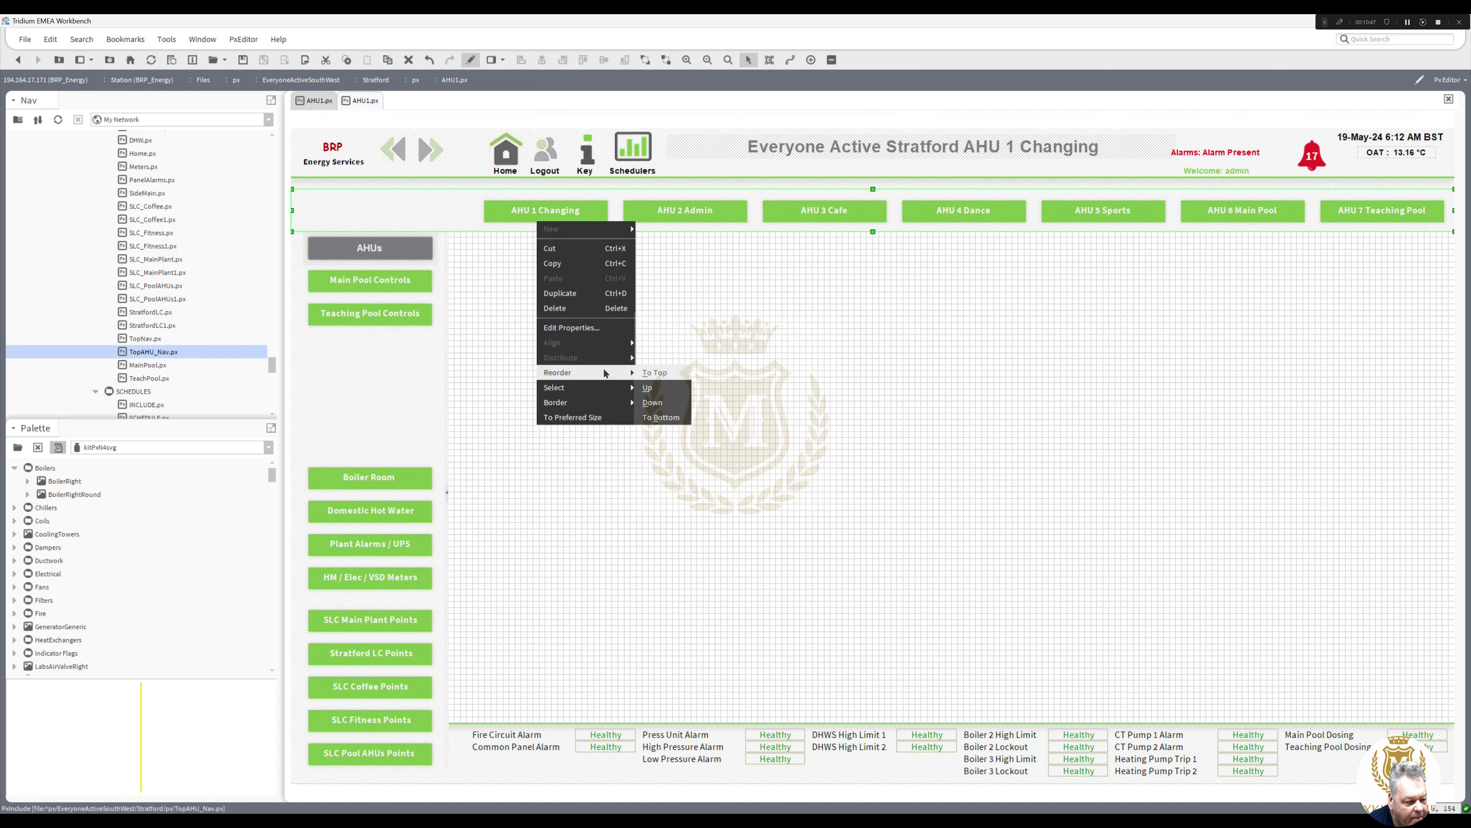
{"action": "left_click", "coordinate": [653, 402]}
{"action": "left_click", "coordinate": [608, 289]}
{"action": "left_click", "coordinate": [604, 265]}
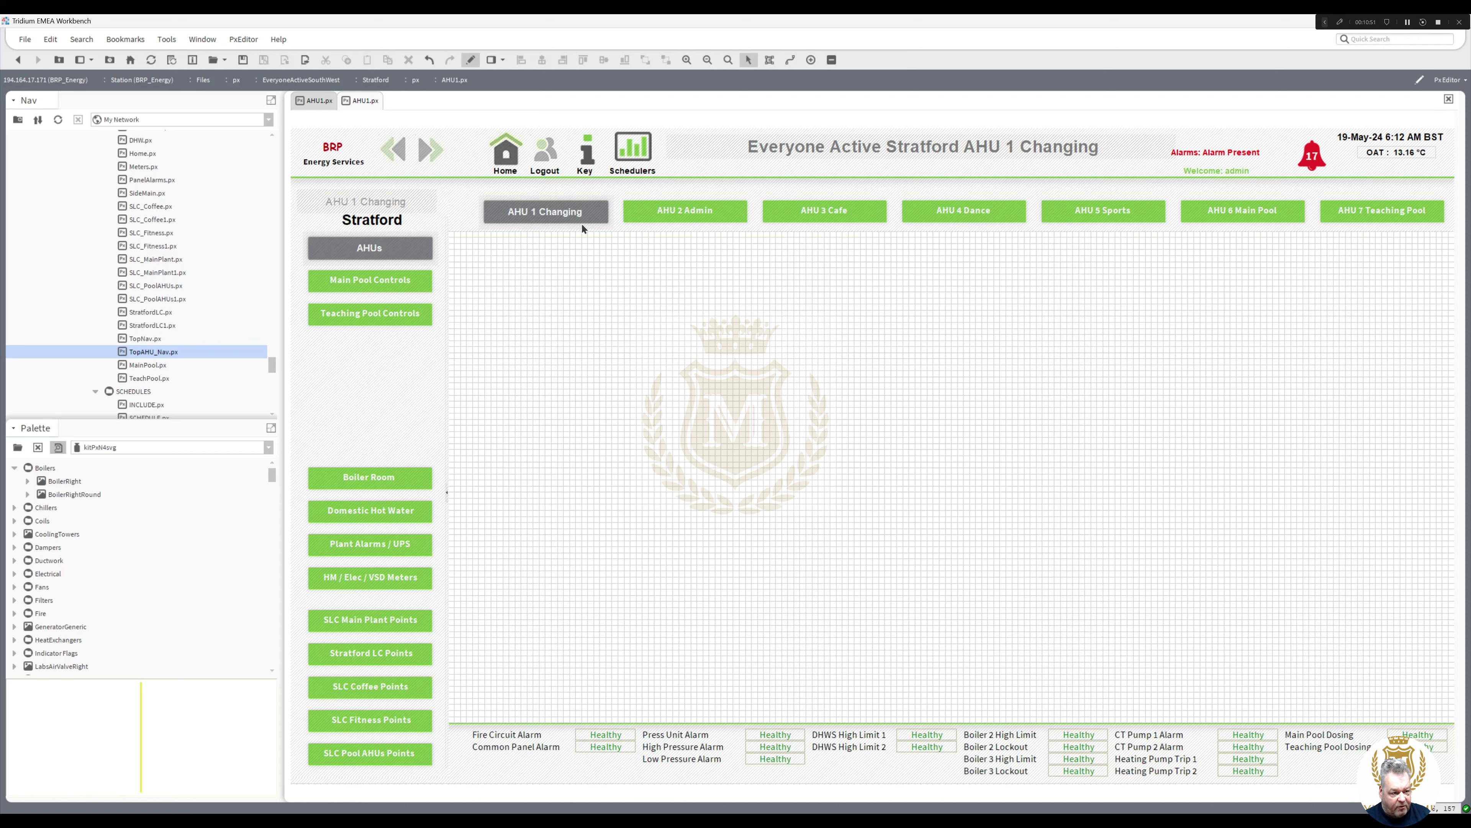
Step: Nudge the included AHU navigation bar up until it sits directly beneath the green header line
{"action": "left_click", "coordinate": [464, 226]}
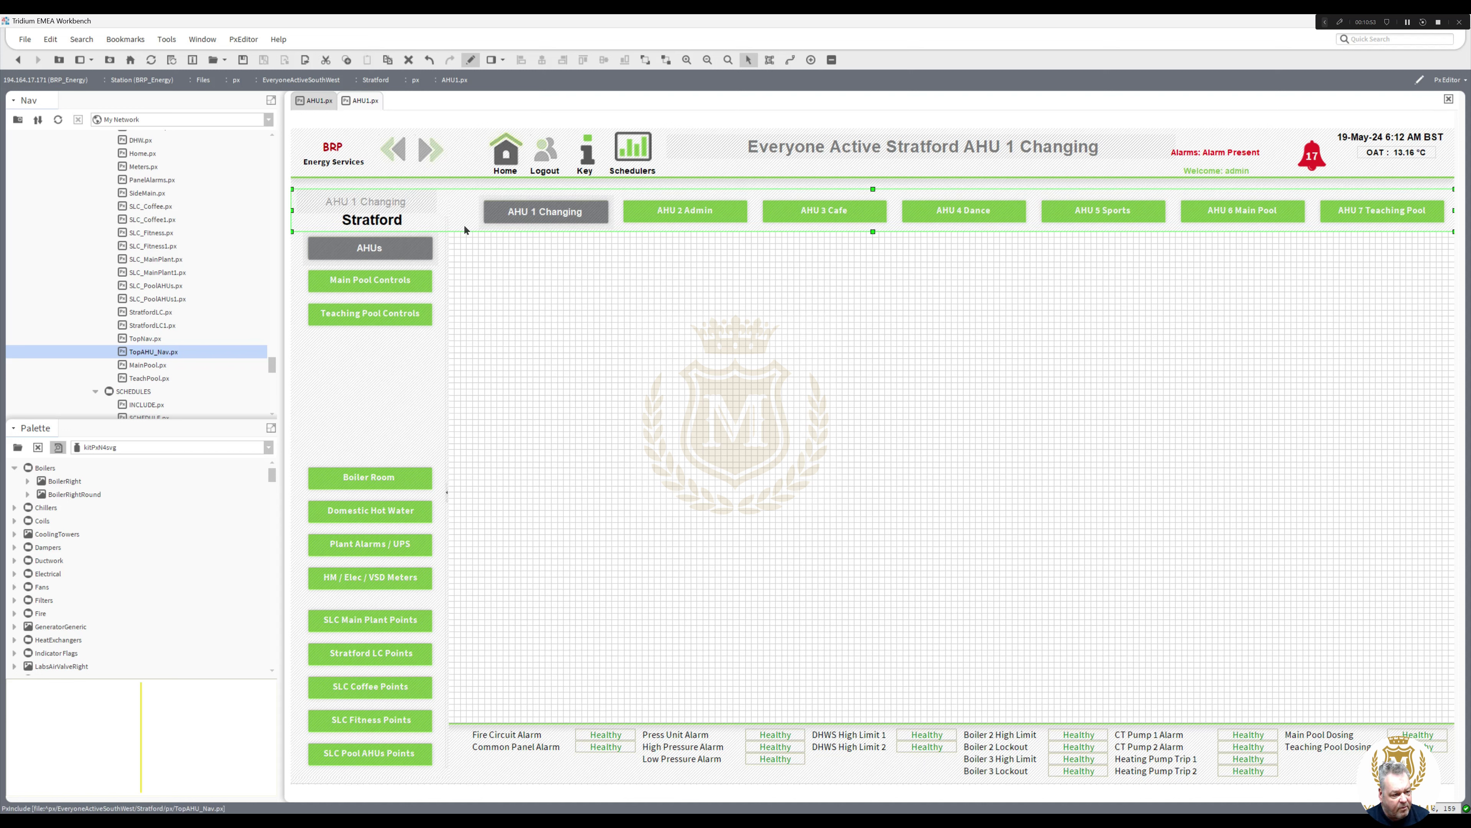
{"action": "key", "text": "Up"}
{"action": "key", "text": "Up"}
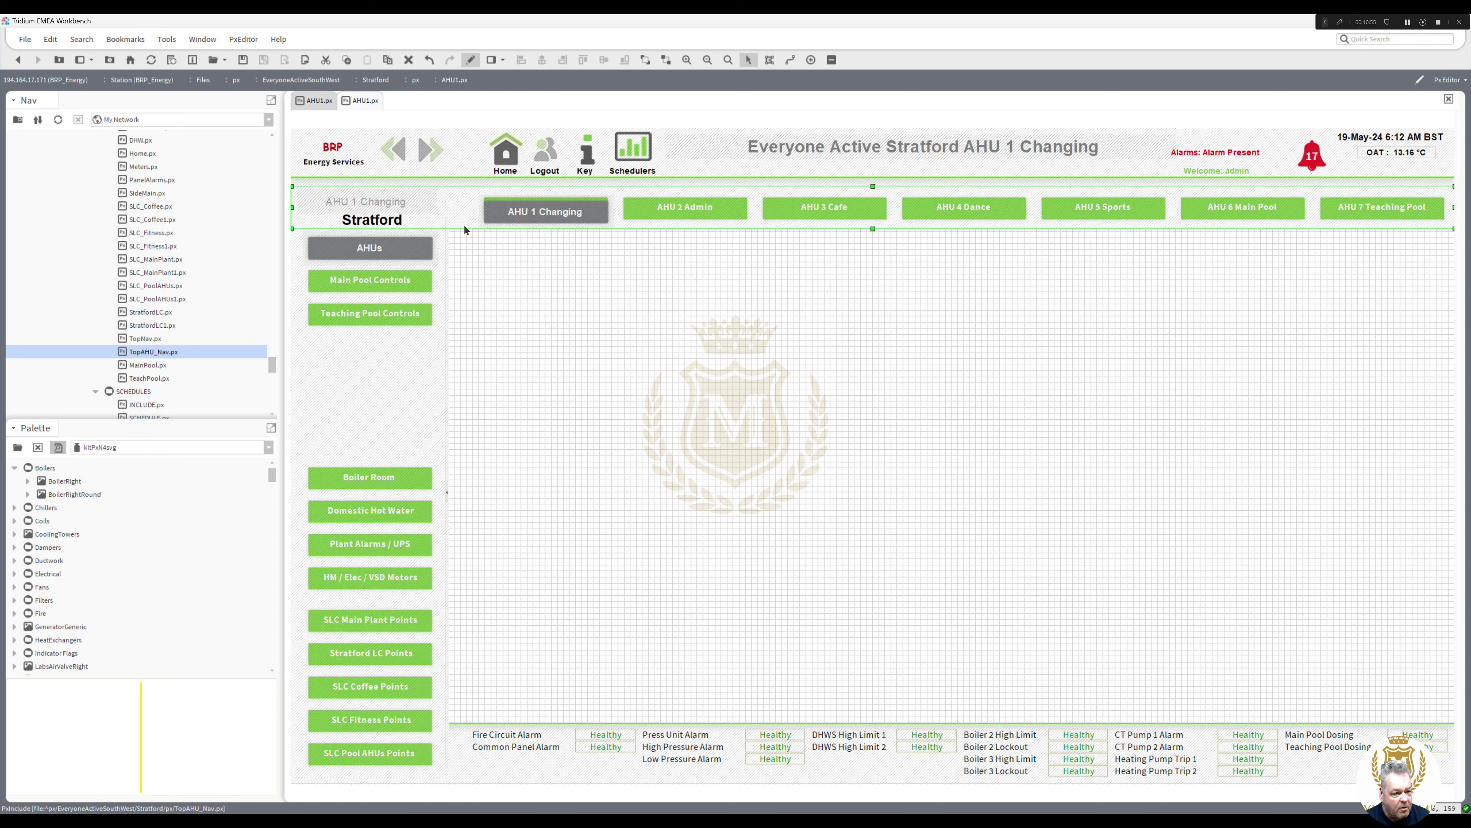
{"action": "key", "text": "Up"}
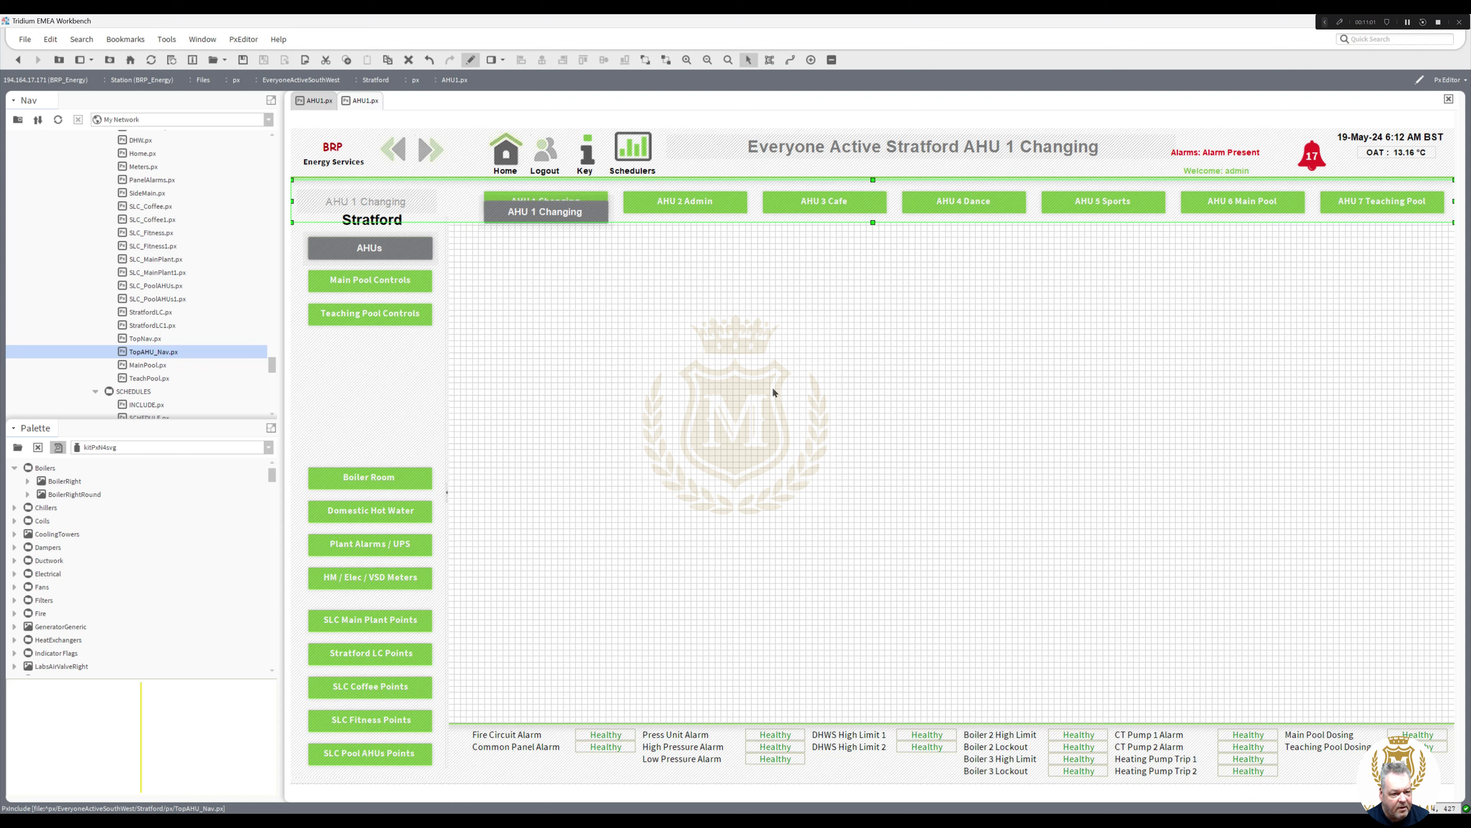
Step: Select the grey AHU 1 Changing highlight with its label and nudge it up over the matching navigation button
{"action": "left_click_drag", "start_coordinate": [625, 251], "coordinate": [468, 199]}
{"action": "key", "text": "Up"}
{"action": "key", "text": "Up"}
{"action": "key", "text": "Up"}
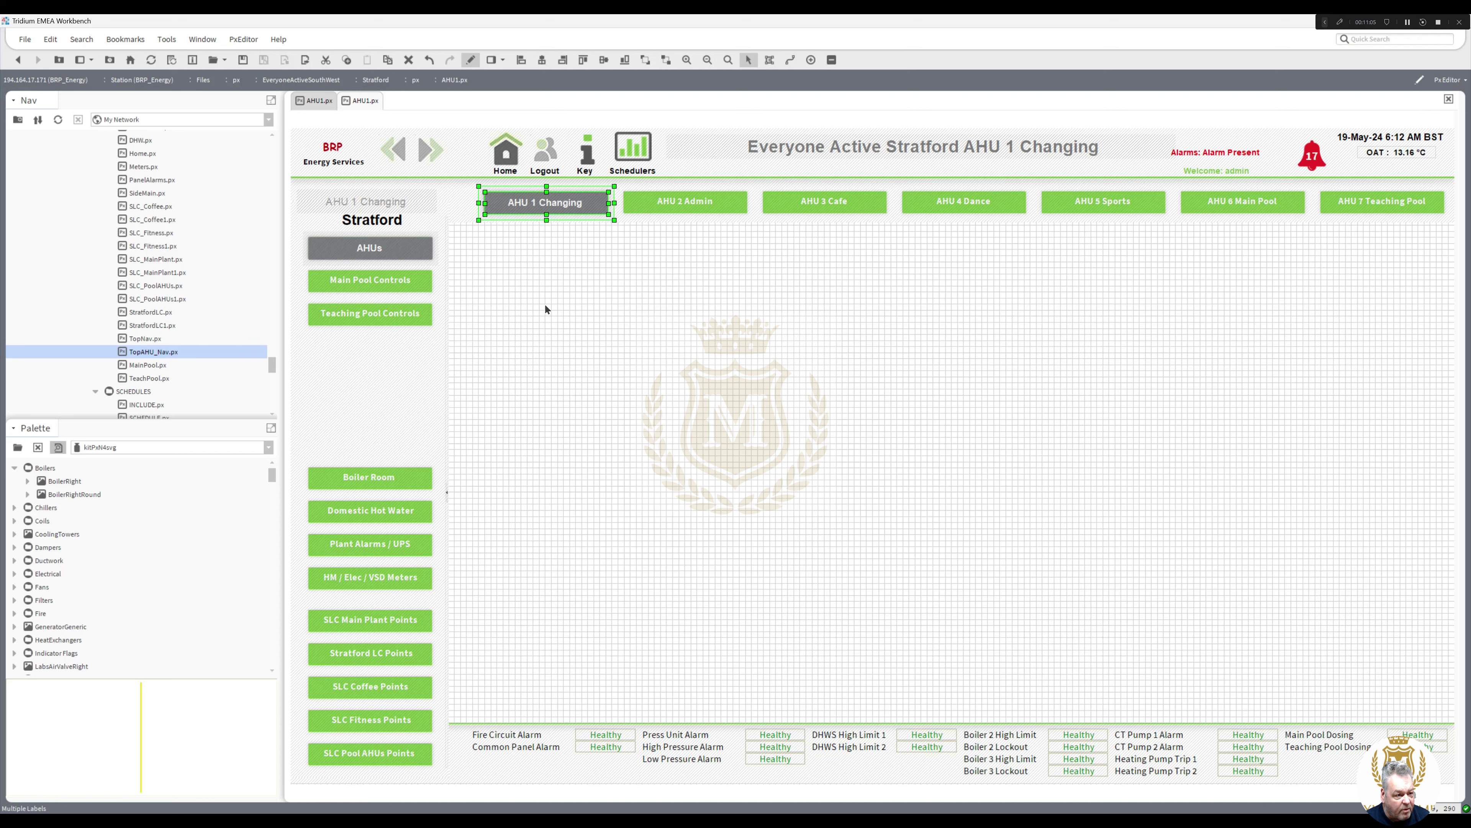
{"action": "left_click", "coordinate": [579, 353]}
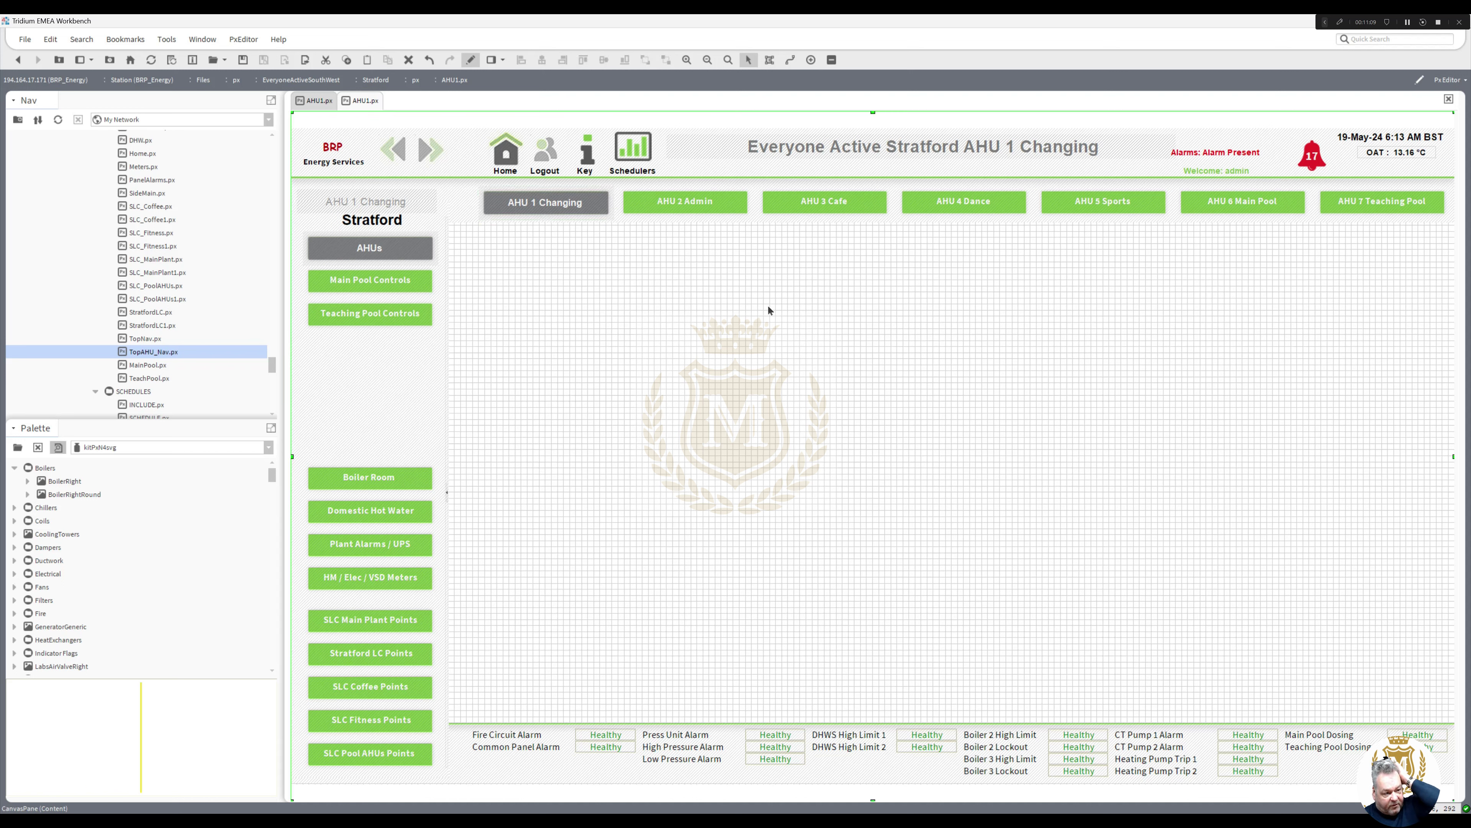
{"action": "left_click", "coordinate": [471, 60]}
{"action": "left_click", "coordinate": [470, 61]}
{"action": "left_click", "coordinate": [525, 202]}
{"action": "left_click", "coordinate": [525, 220], "text": "shift"}
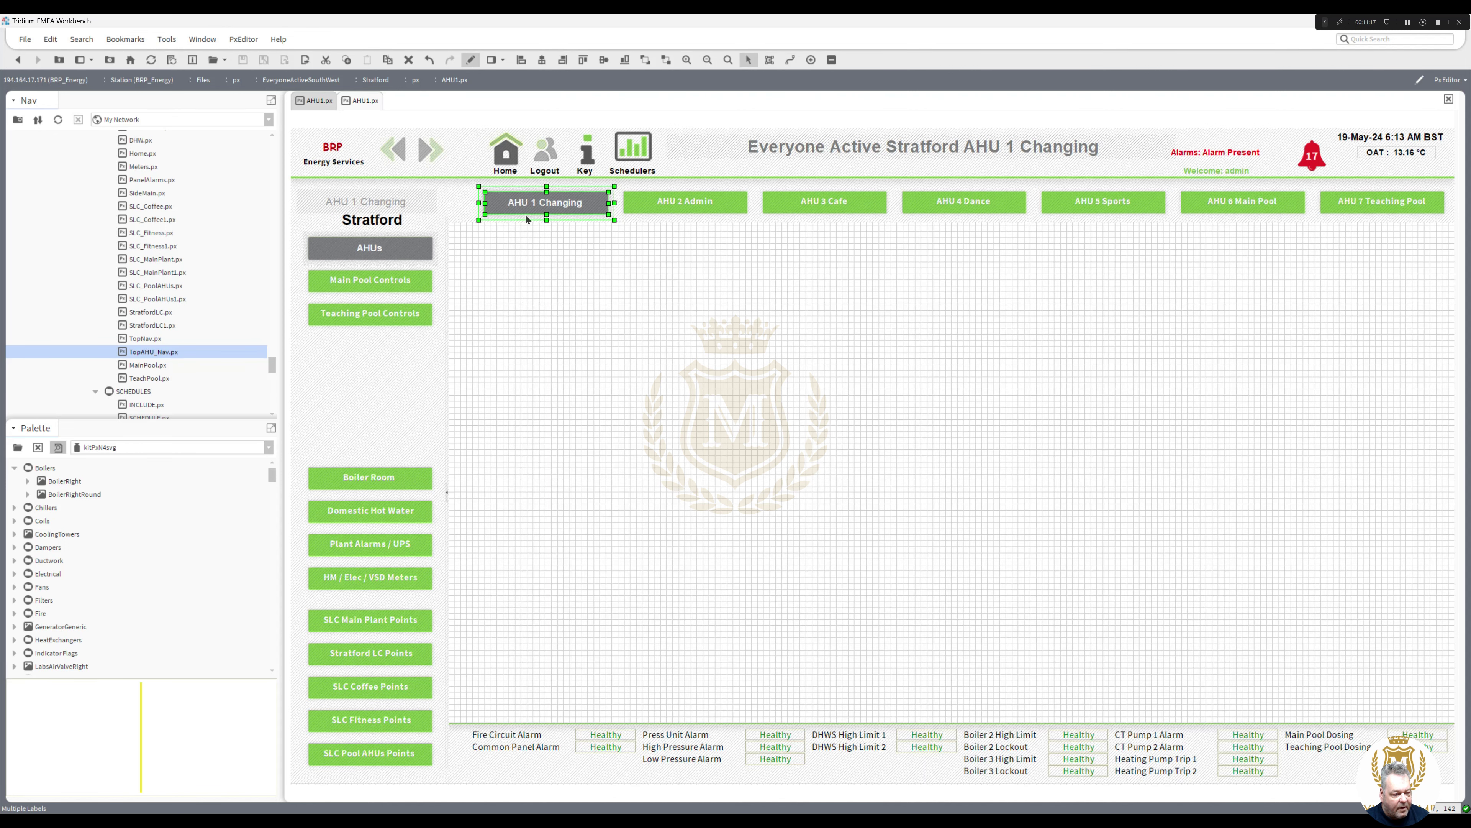
{"action": "right_click", "coordinate": [526, 219]}
{"action": "key", "text": "Escape"}
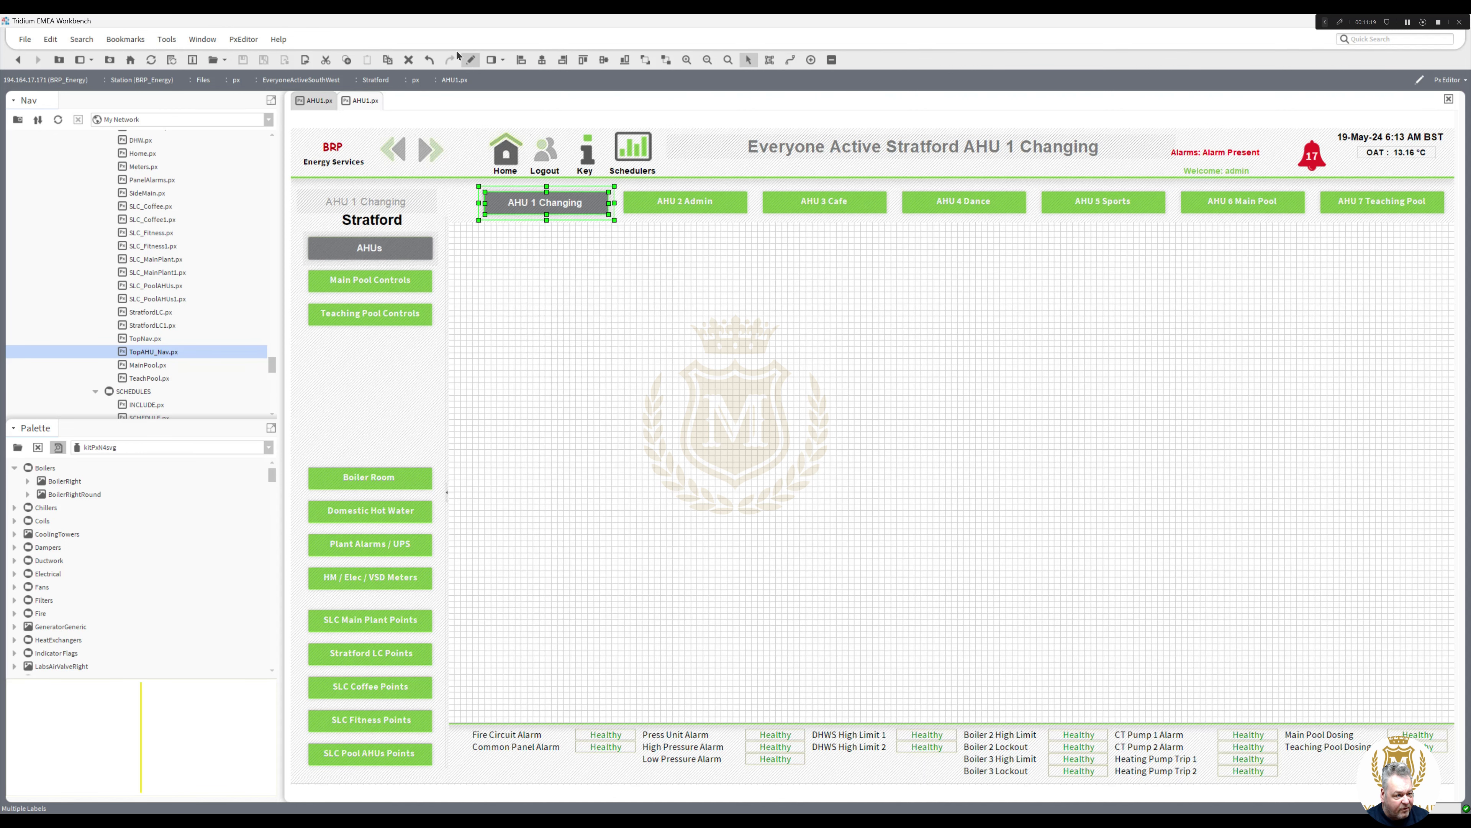
Step: Switch AHU1.px to view mode, follow the AHU 2 Admin link and put AHU2.px into edit mode
{"action": "left_click", "coordinate": [470, 61]}
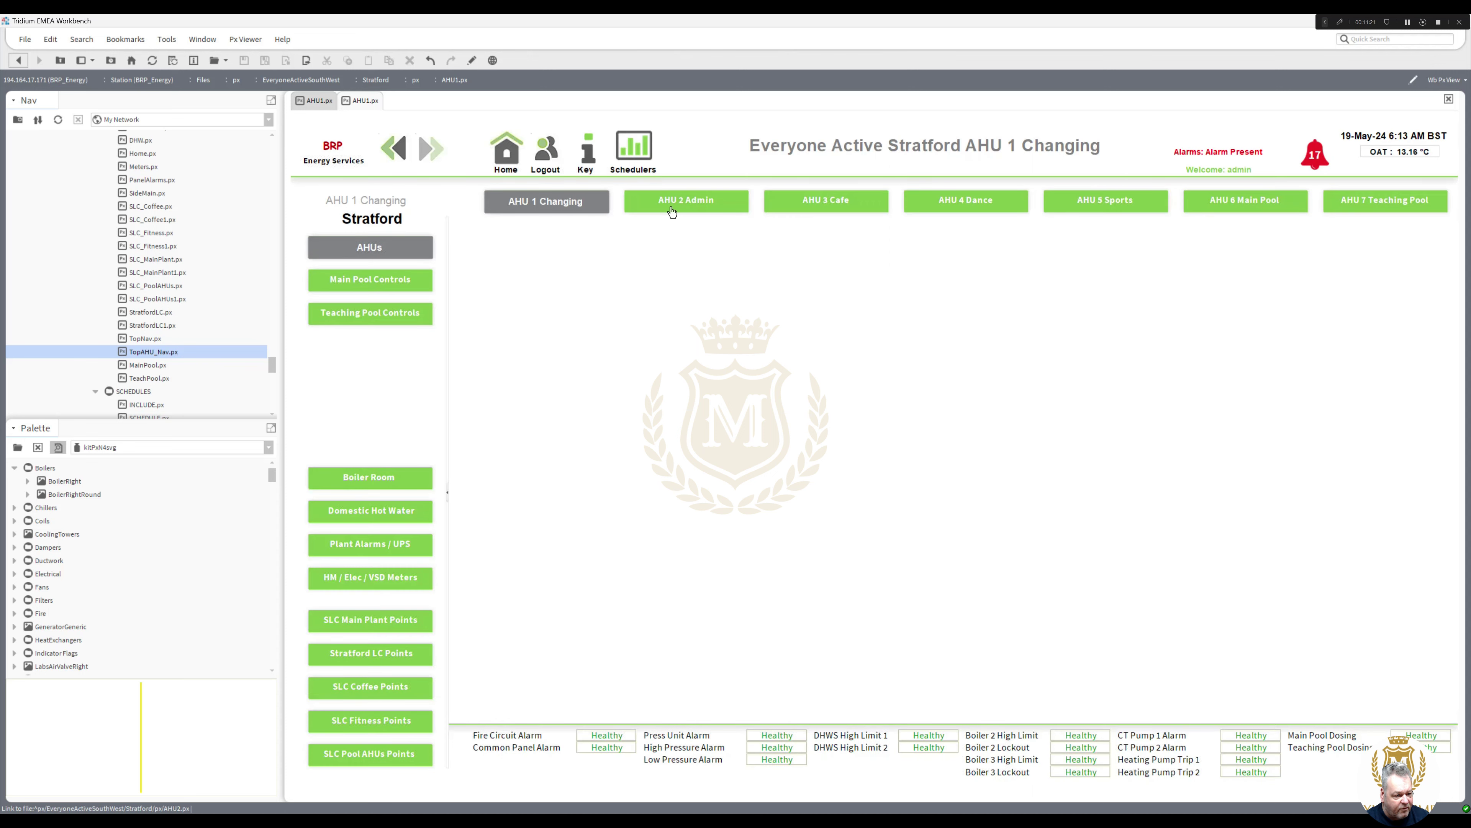
{"action": "left_click", "coordinate": [666, 202]}
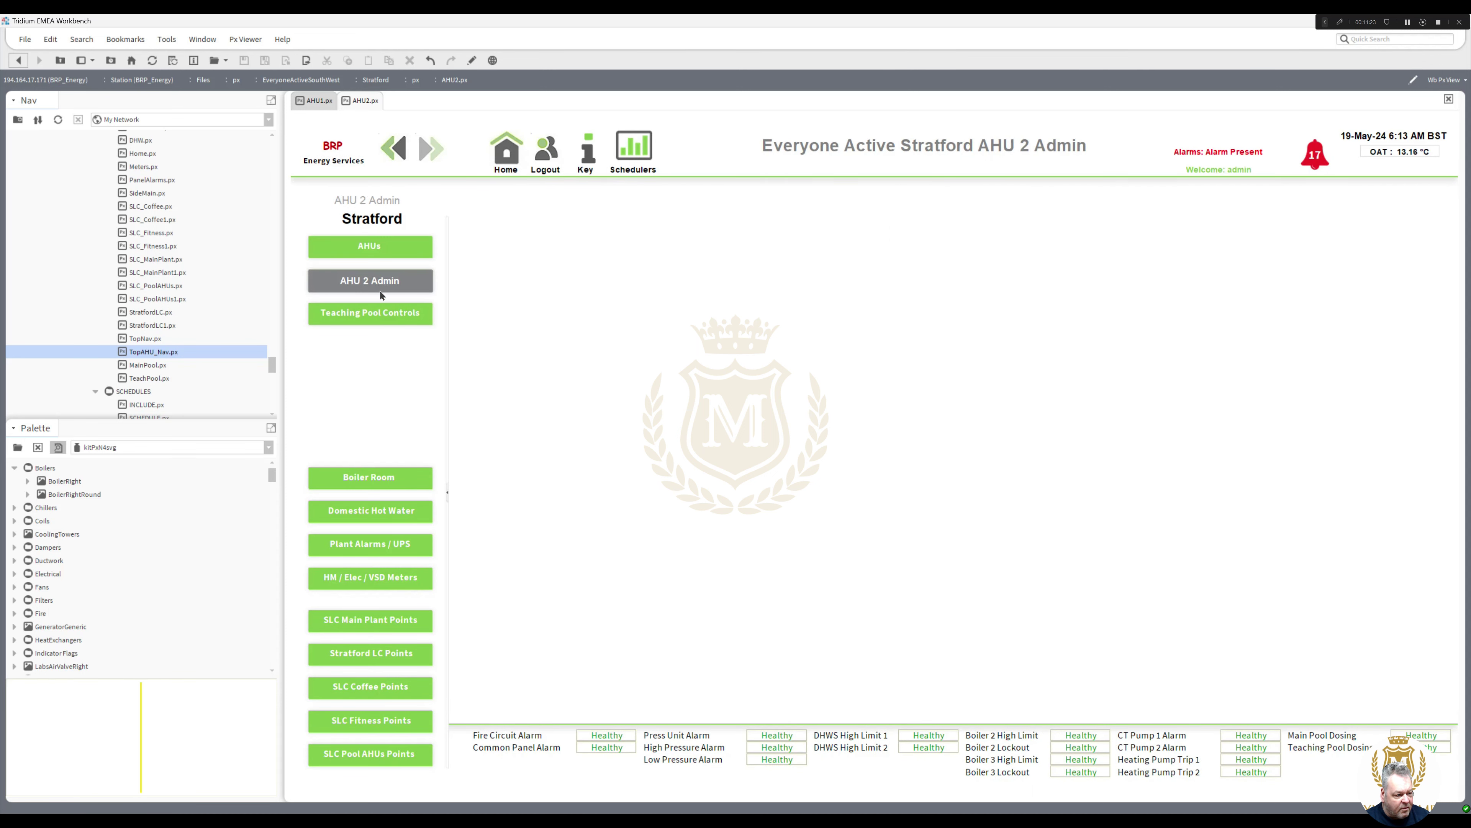
{"action": "left_click", "coordinate": [470, 60]}
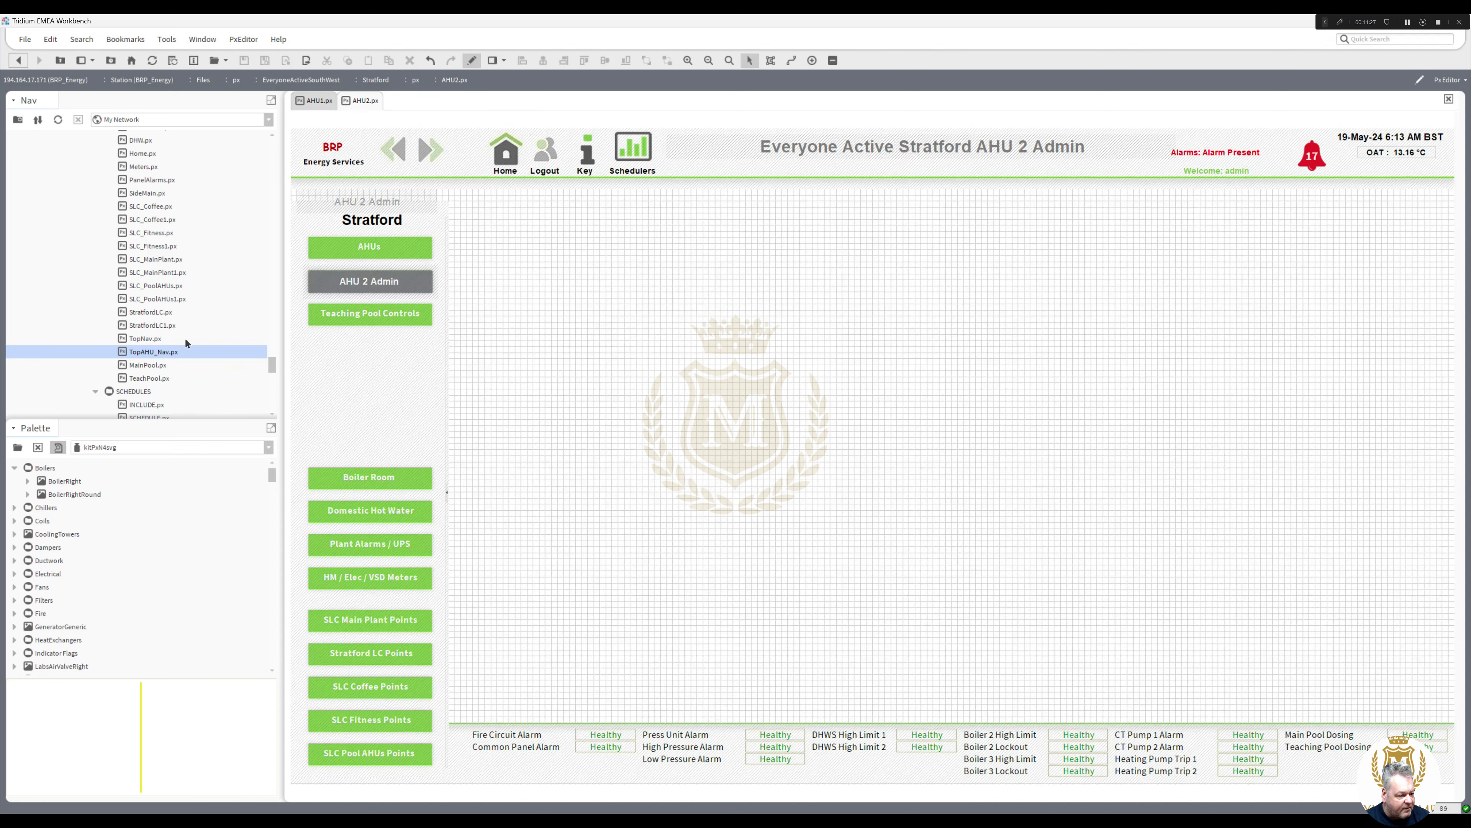
Step: Add TopAHU_Nav.px to the AHU 2 page just beneath the header line and reorder it to the bottom
{"action": "left_click_drag", "start_coordinate": [164, 354], "coordinate": [546, 232]}
{"action": "left_click_drag", "start_coordinate": [683, 252], "coordinate": [426, 209]}
{"action": "right_click", "coordinate": [427, 210]}
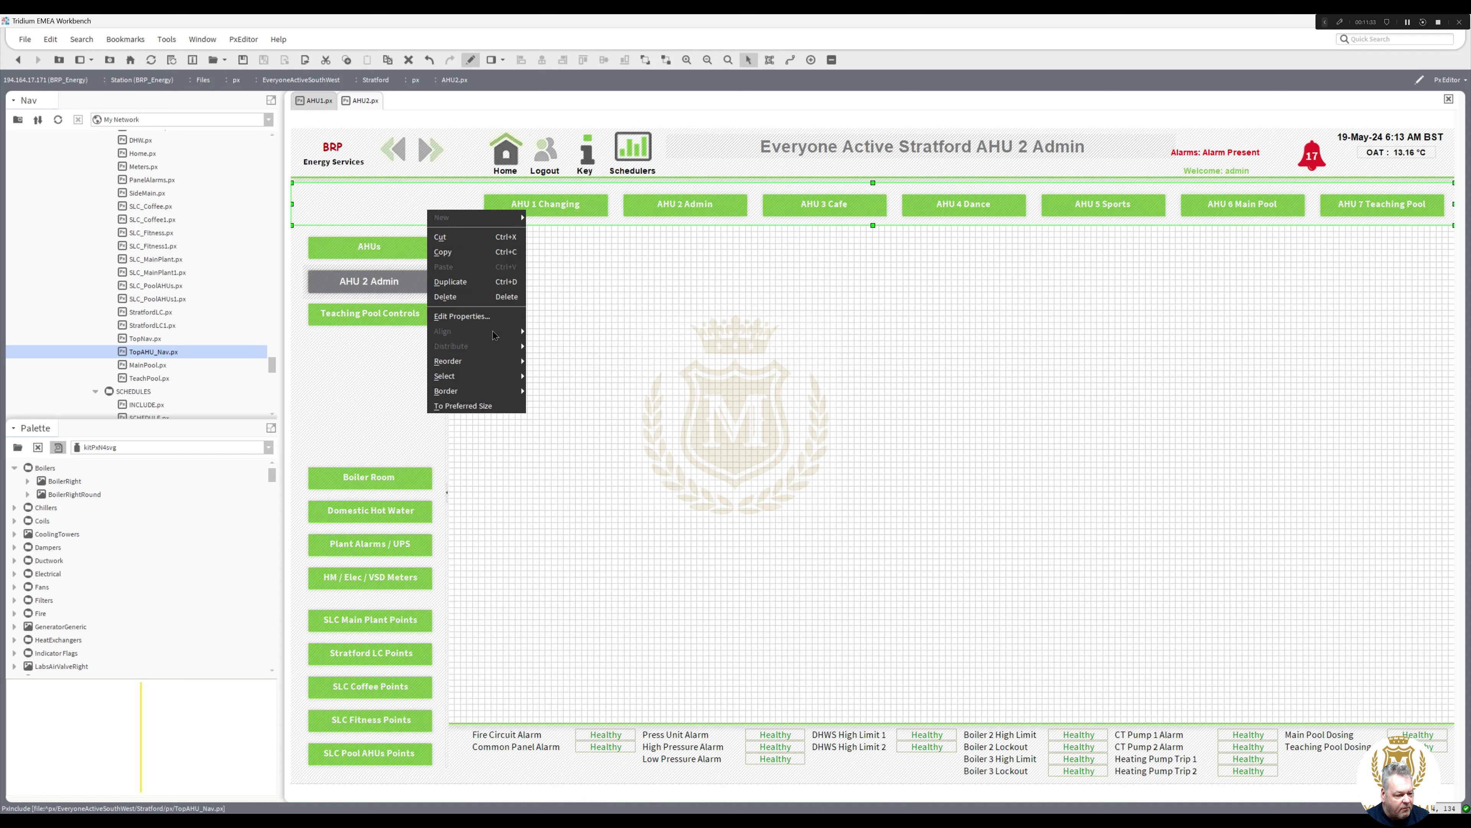
{"action": "mouse_move", "coordinate": [492, 364]}
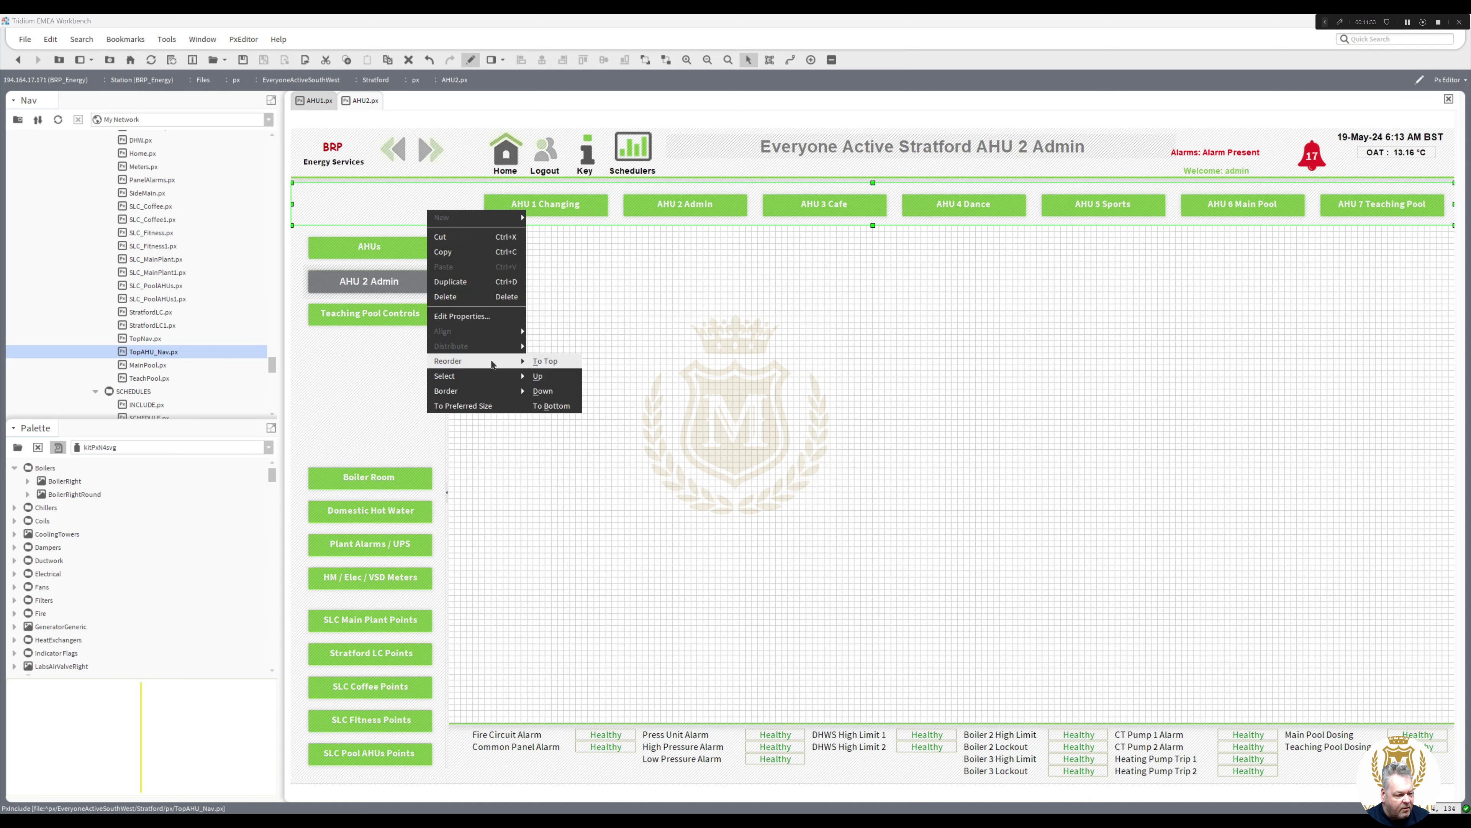
{"action": "left_click", "coordinate": [550, 405]}
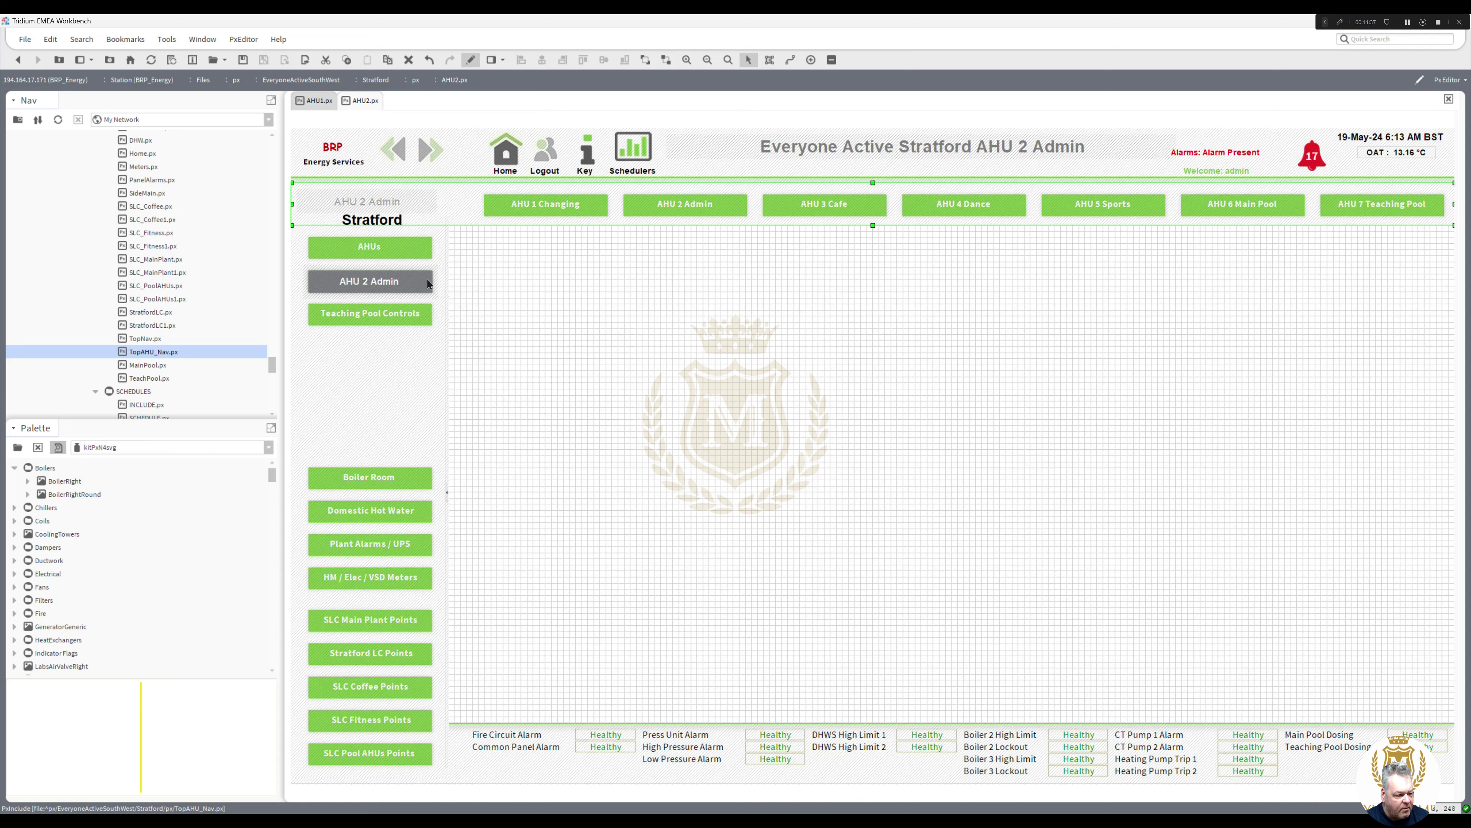
Step: Move the grey AHU 2 Admin highlight and its label from the side menu onto the AHU 2 Admin navigation button
{"action": "left_click", "coordinate": [387, 289]}
{"action": "left_click", "coordinate": [383, 294], "text": "shift"}
{"action": "left_click_drag", "start_coordinate": [377, 292], "coordinate": [688, 213]}
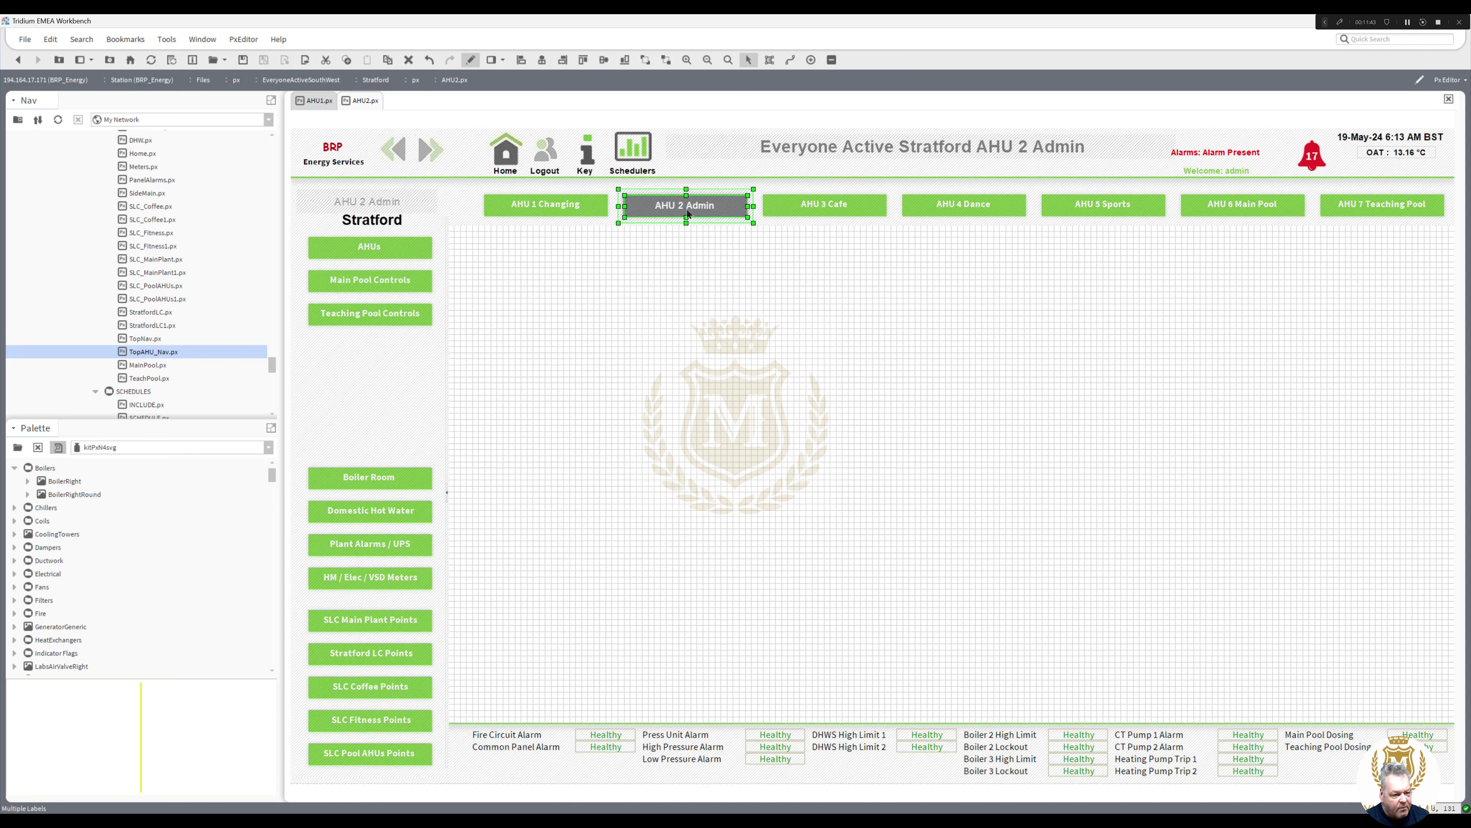
{"action": "left_click", "coordinate": [697, 284]}
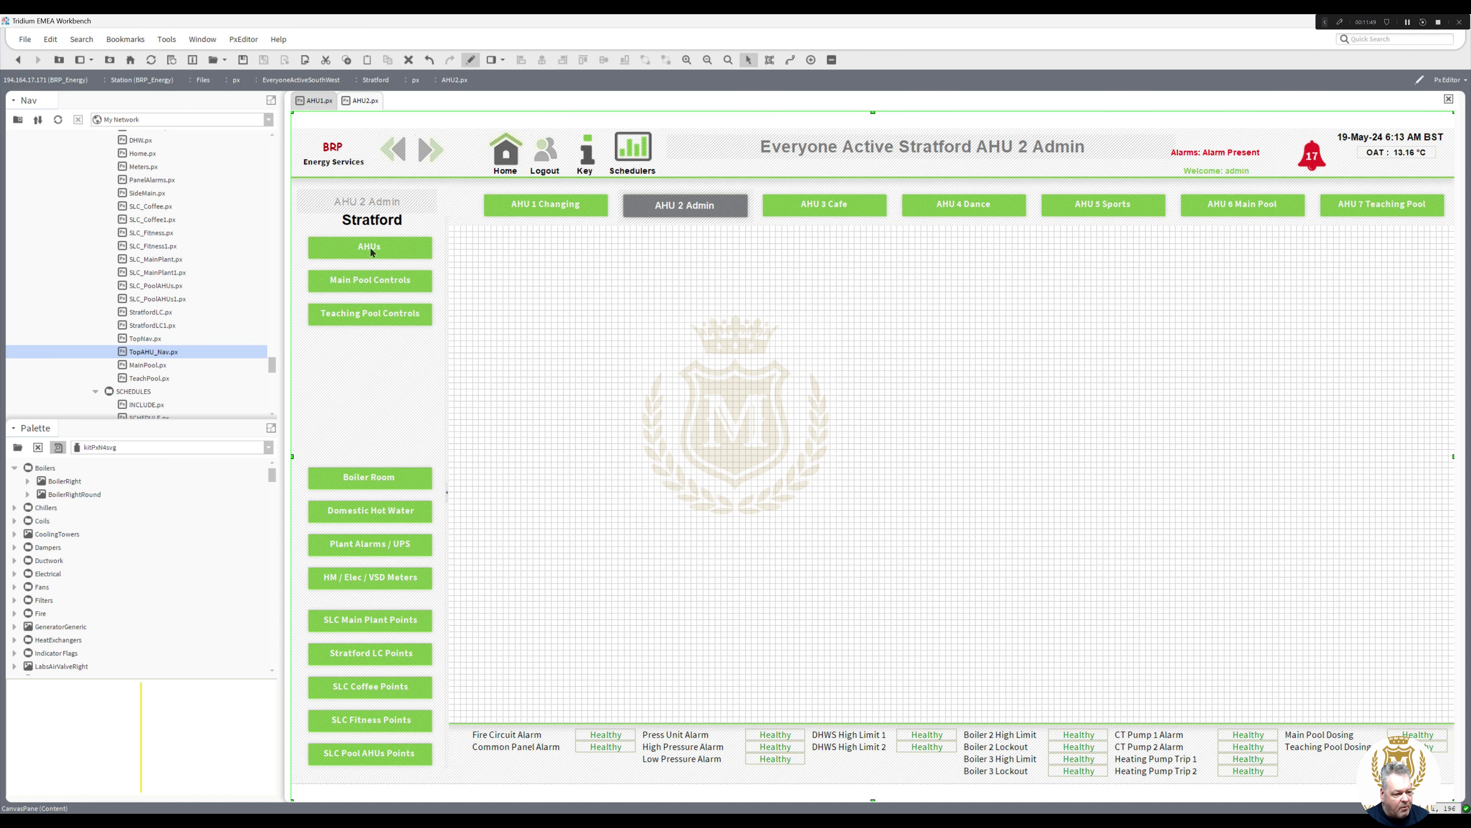
Step: Return to AHU1.px in edit mode and copy the grey AHUs side-menu highlight together with its label
{"action": "left_click", "coordinate": [471, 60]}
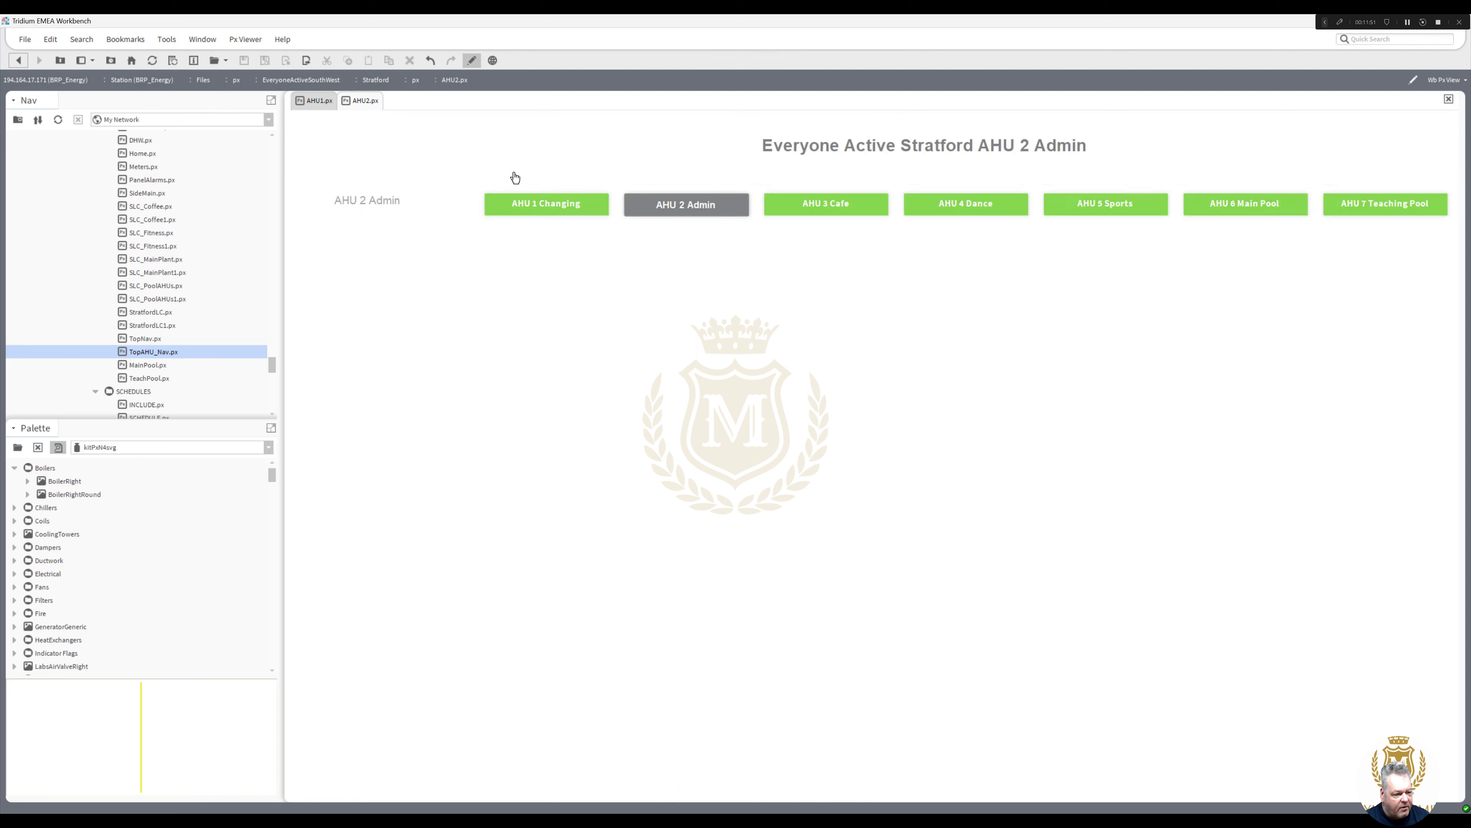
{"action": "left_click", "coordinate": [535, 206]}
{"action": "left_click", "coordinate": [471, 60]}
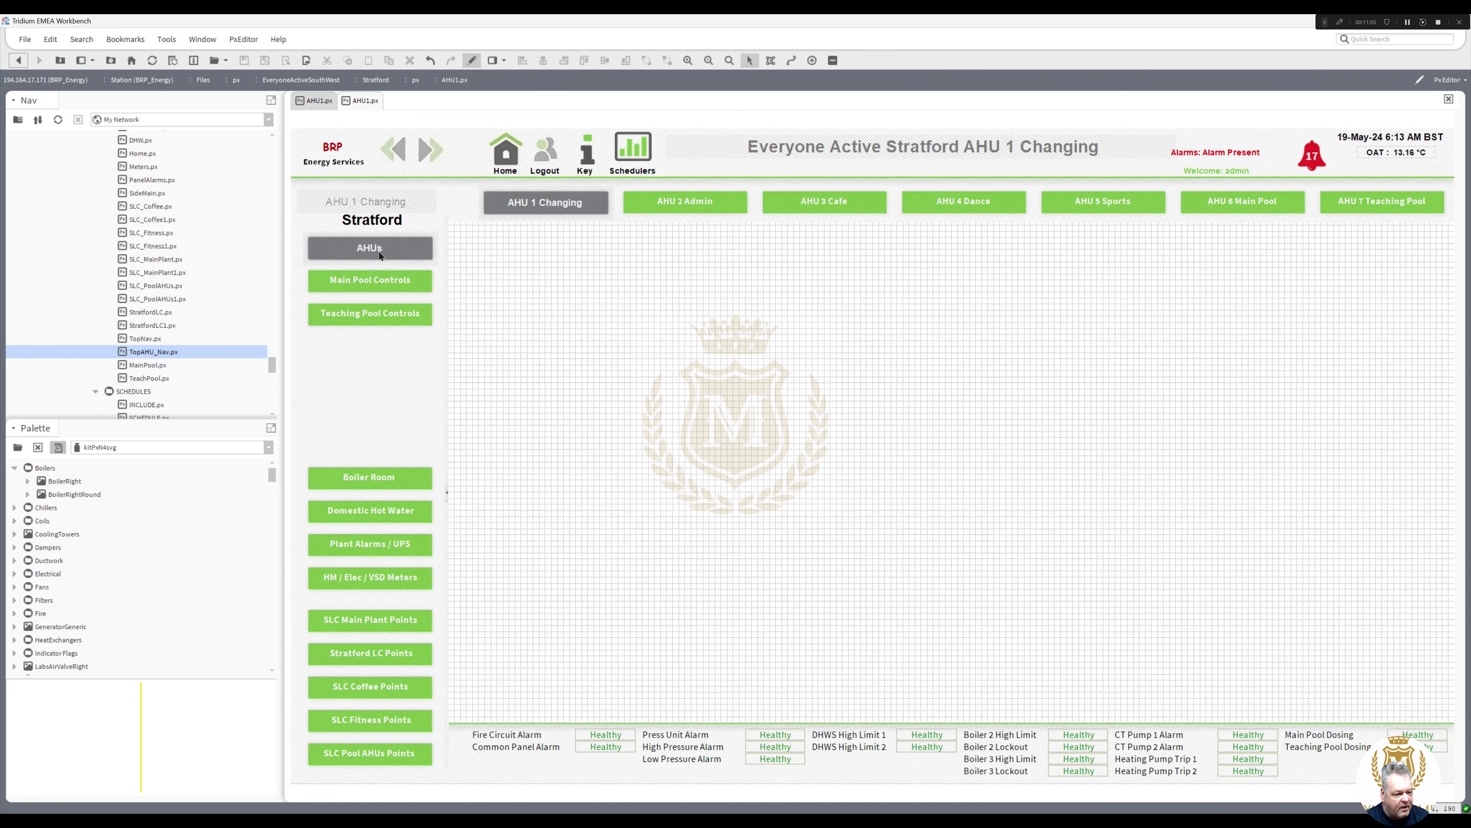
{"action": "left_click", "coordinate": [376, 247]}
{"action": "left_click", "coordinate": [376, 263]}
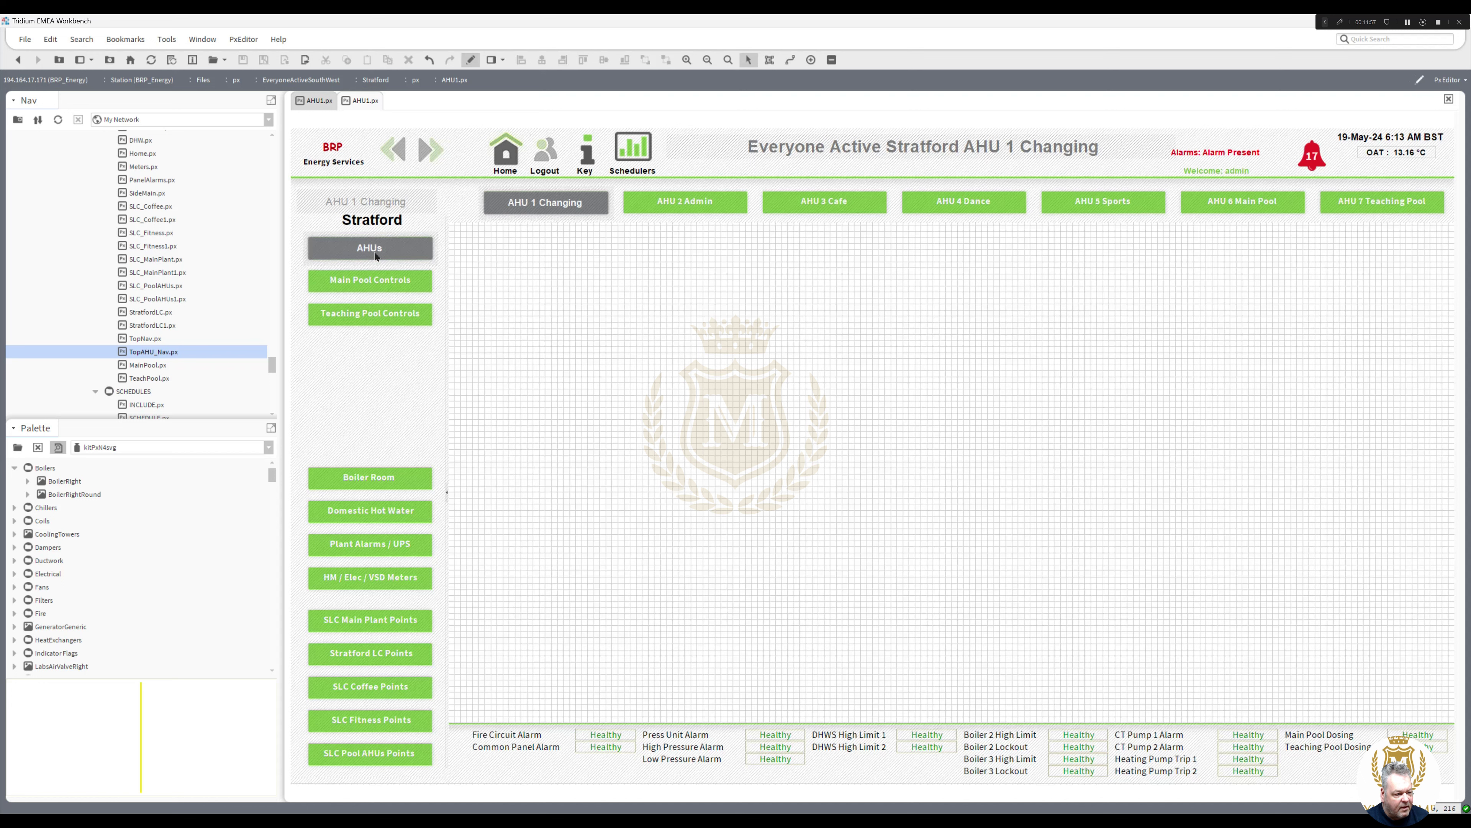
{"action": "right_click", "coordinate": [374, 263]}
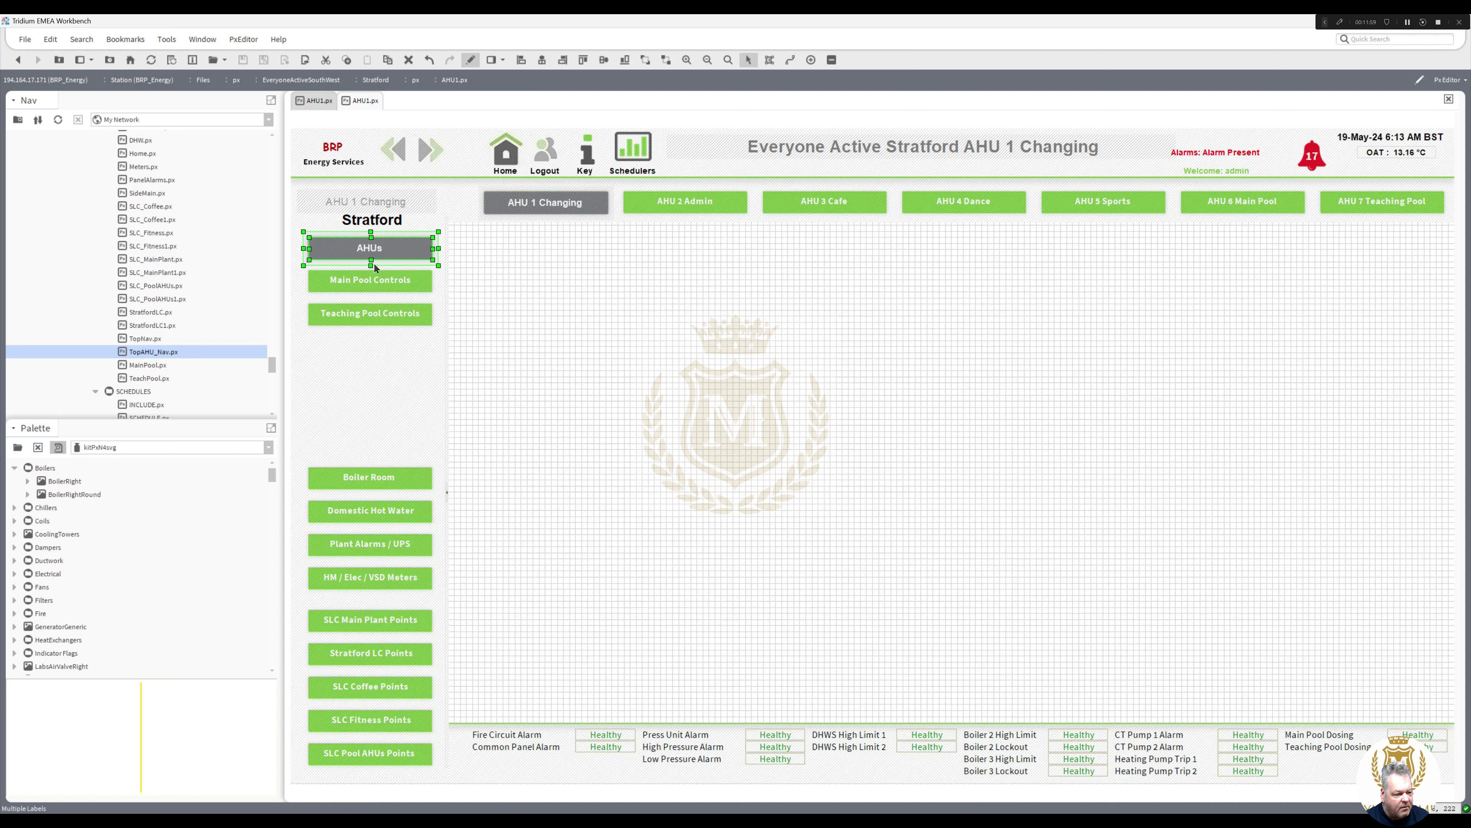
{"action": "left_click", "coordinate": [389, 305]}
Step: Reopen AHU2.px for editing, paste the copied AHUs highlight and place its grey background over the green AHUs button
{"action": "left_click", "coordinate": [471, 61]}
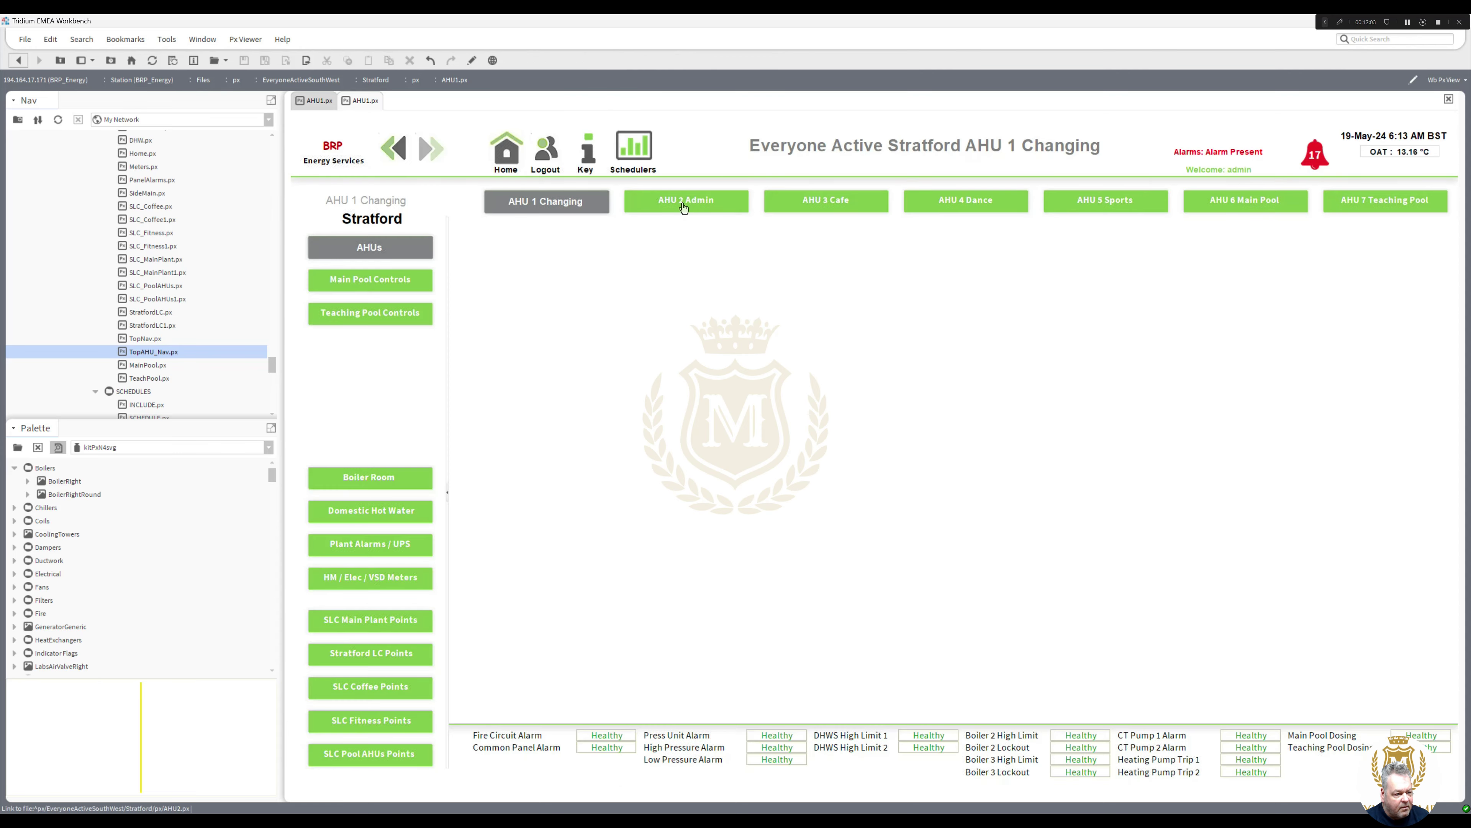
{"action": "left_click", "coordinate": [682, 203]}
{"action": "left_click", "coordinate": [471, 60]}
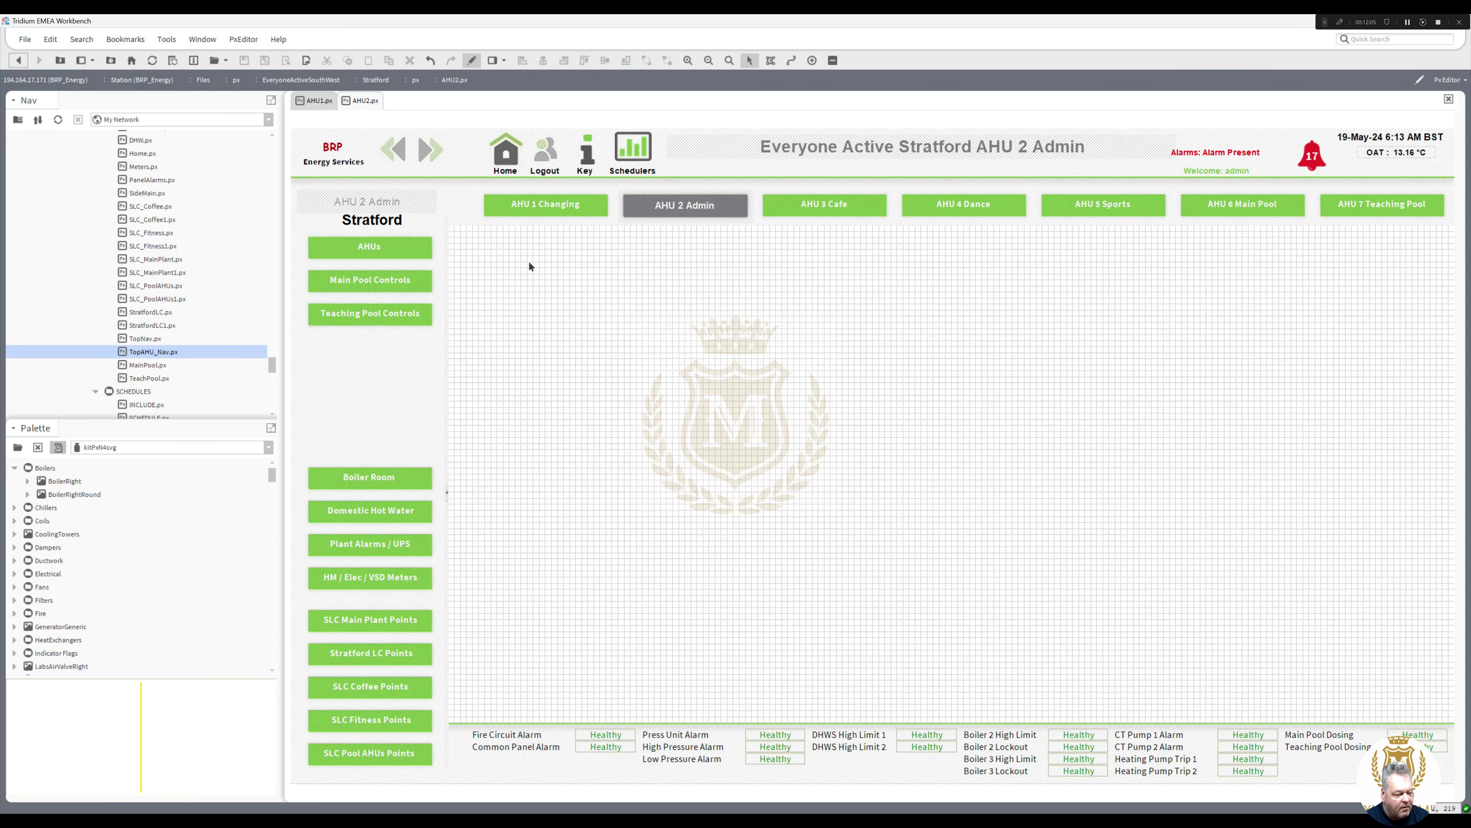
{"action": "right_click", "coordinate": [529, 260]}
{"action": "left_click", "coordinate": [566, 319]}
{"action": "left_click_drag", "start_coordinate": [574, 282], "coordinate": [351, 255]}
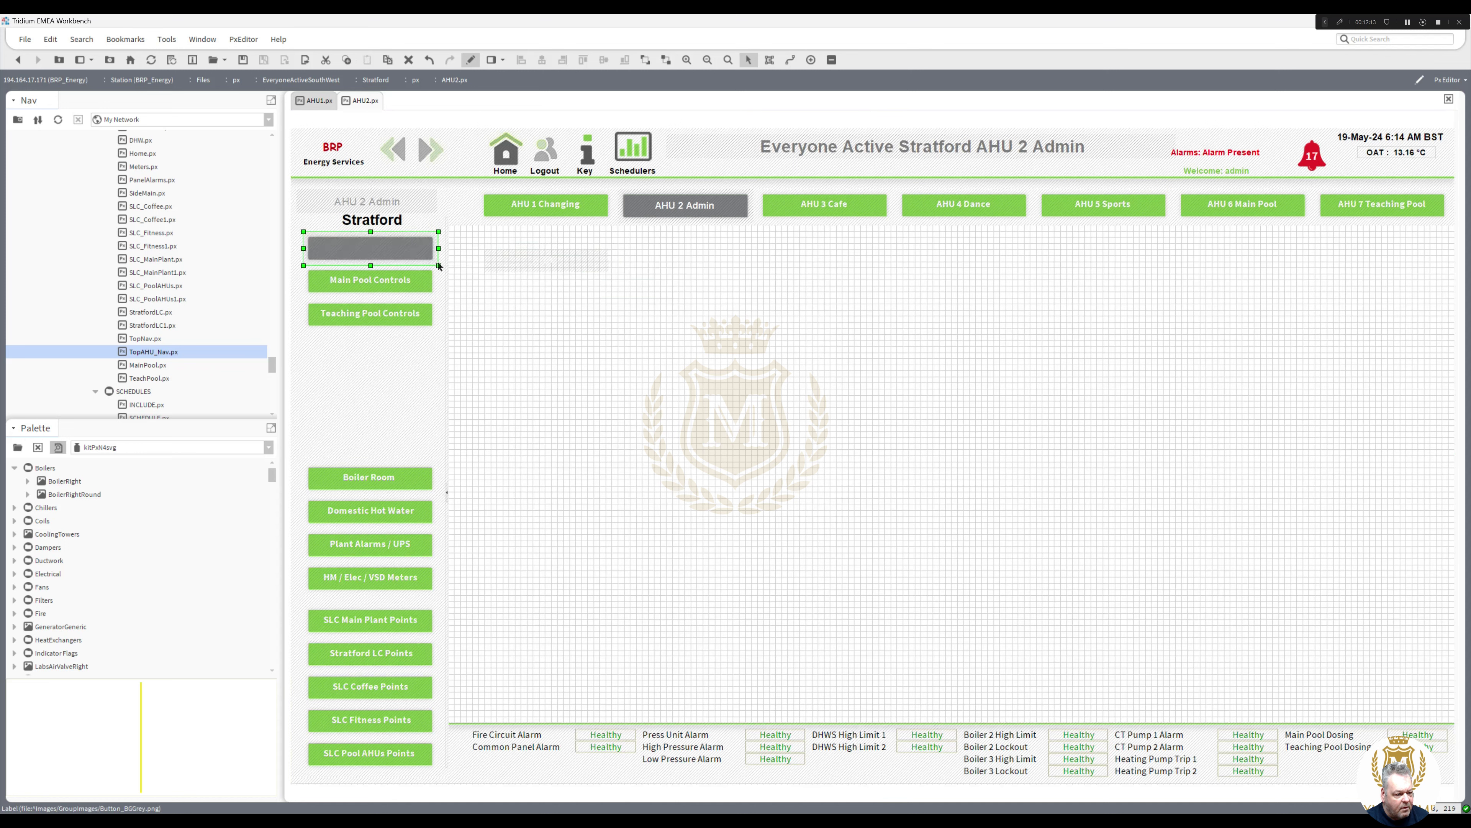
Step: Reorder the pasted AHUs label to the top and move it onto the grey background in the side menu
{"action": "left_click", "coordinate": [525, 263]}
{"action": "right_click", "coordinate": [525, 261]}
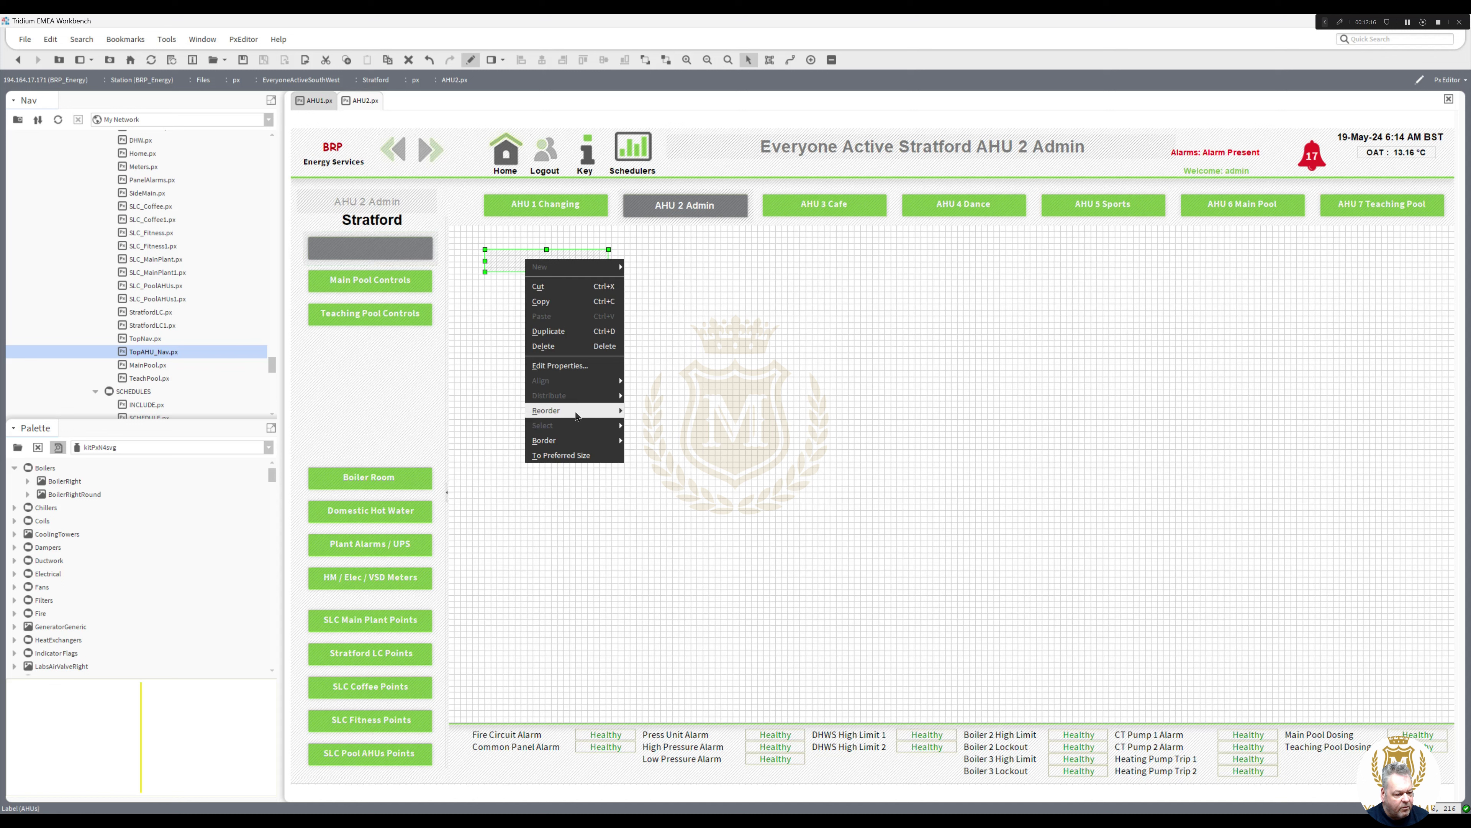
{"action": "mouse_move", "coordinate": [577, 413]}
{"action": "left_click", "coordinate": [643, 410]}
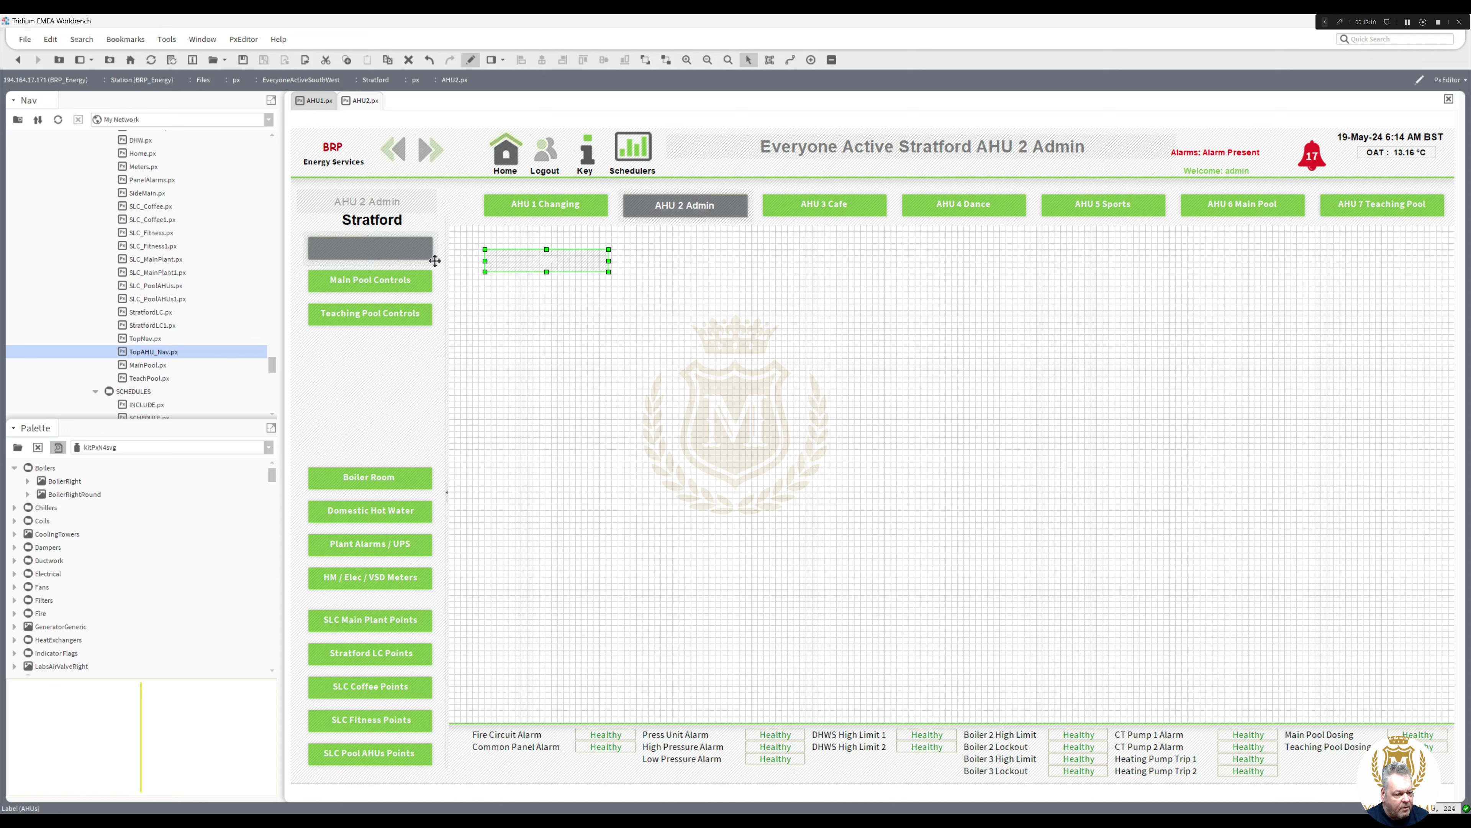
{"action": "left_click_drag", "start_coordinate": [395, 253], "coordinate": [396, 252]}
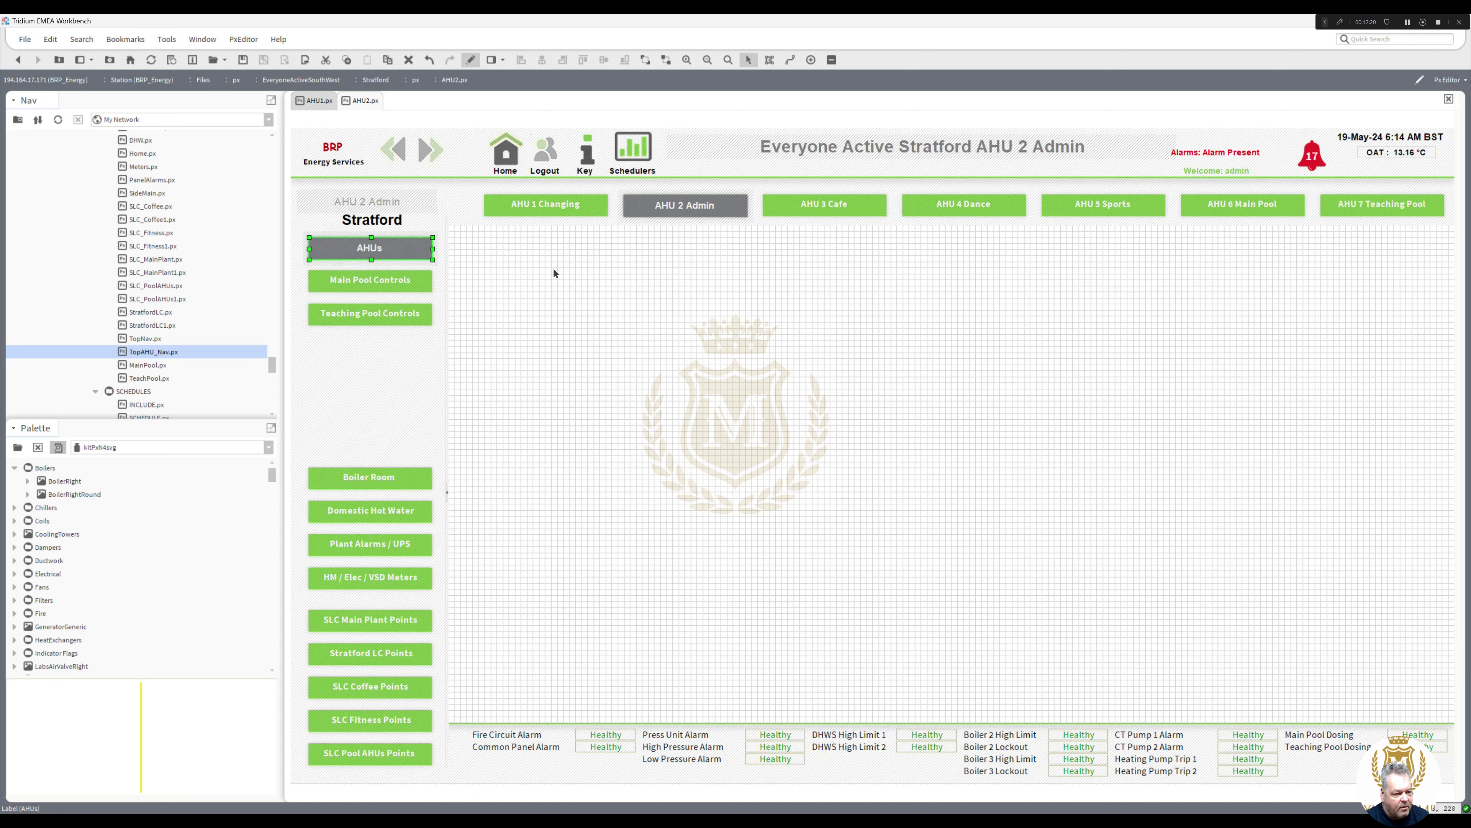
Step: Copy the assembled AHUs highlight and label, follow the AHU 3 Cafe link and put AHU3.px into edit mode
{"action": "right_click", "coordinate": [408, 263]}
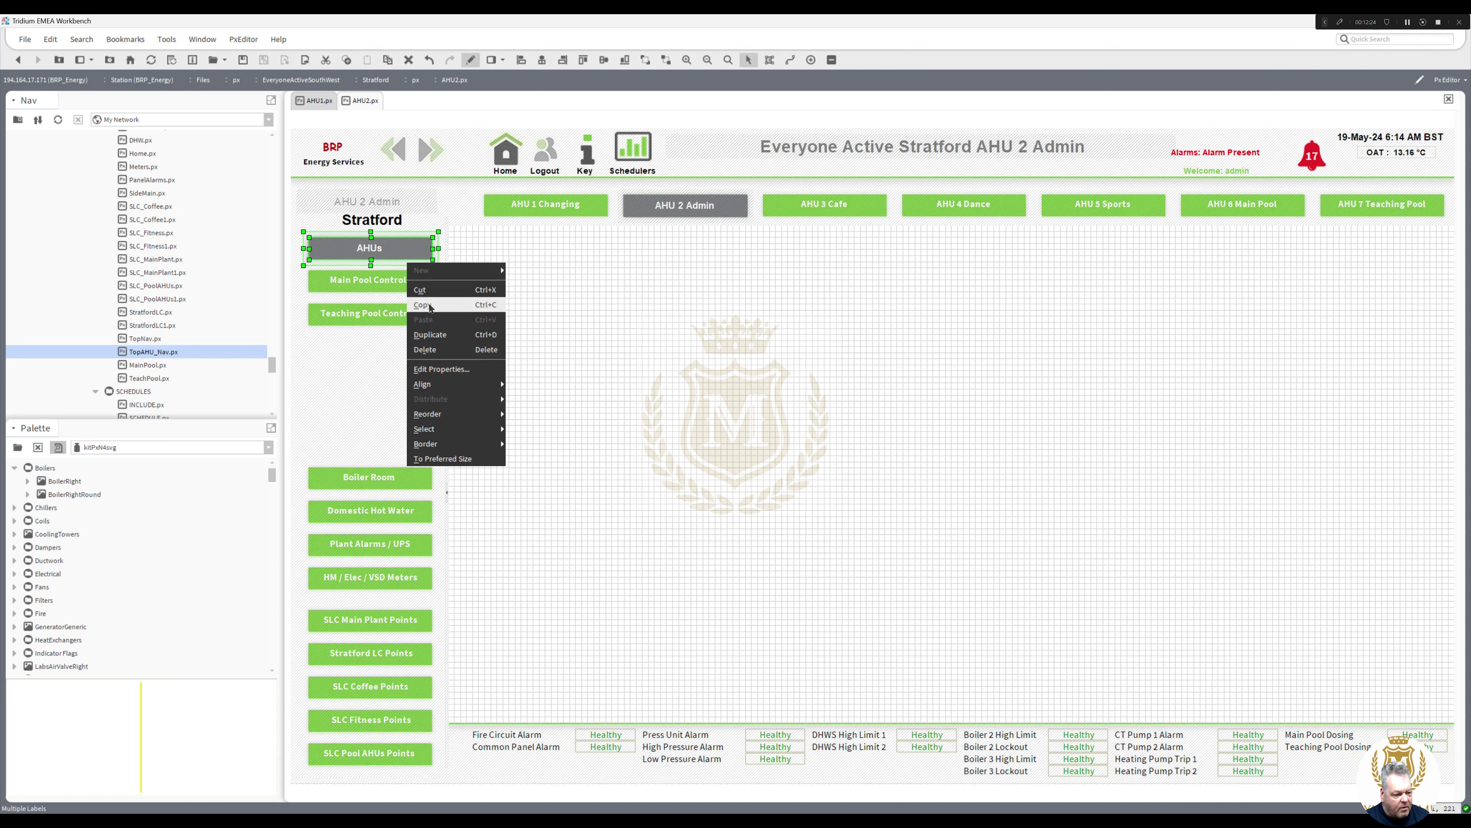
{"action": "left_click", "coordinate": [441, 299]}
{"action": "left_click", "coordinate": [471, 60]}
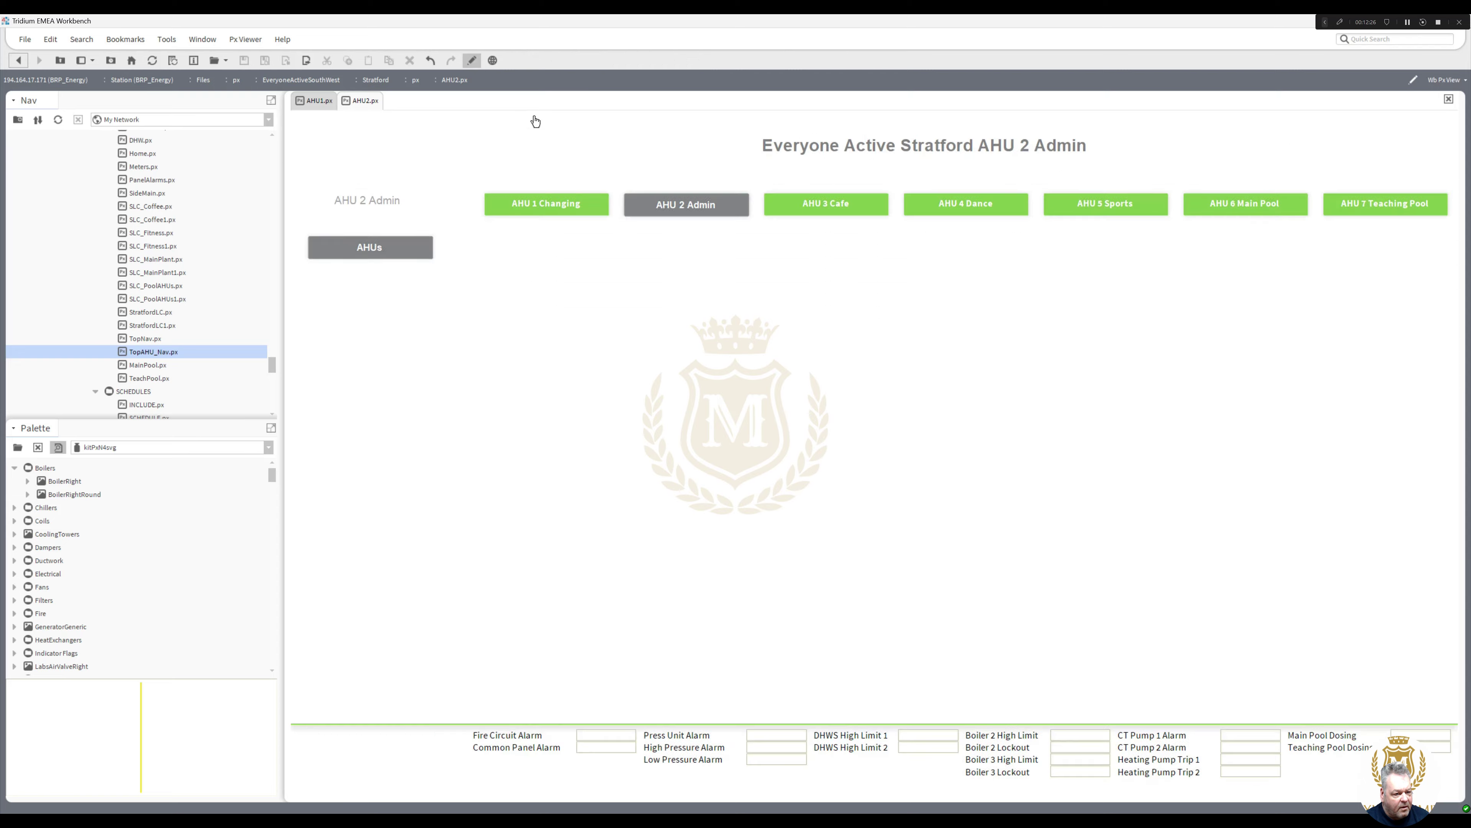
{"action": "left_click", "coordinate": [841, 211]}
{"action": "left_click", "coordinate": [471, 60]}
Step: Paste the copied AHUs highlight into AHU3.px and place its grey background over the green AHUs button
{"action": "right_click", "coordinate": [496, 261]}
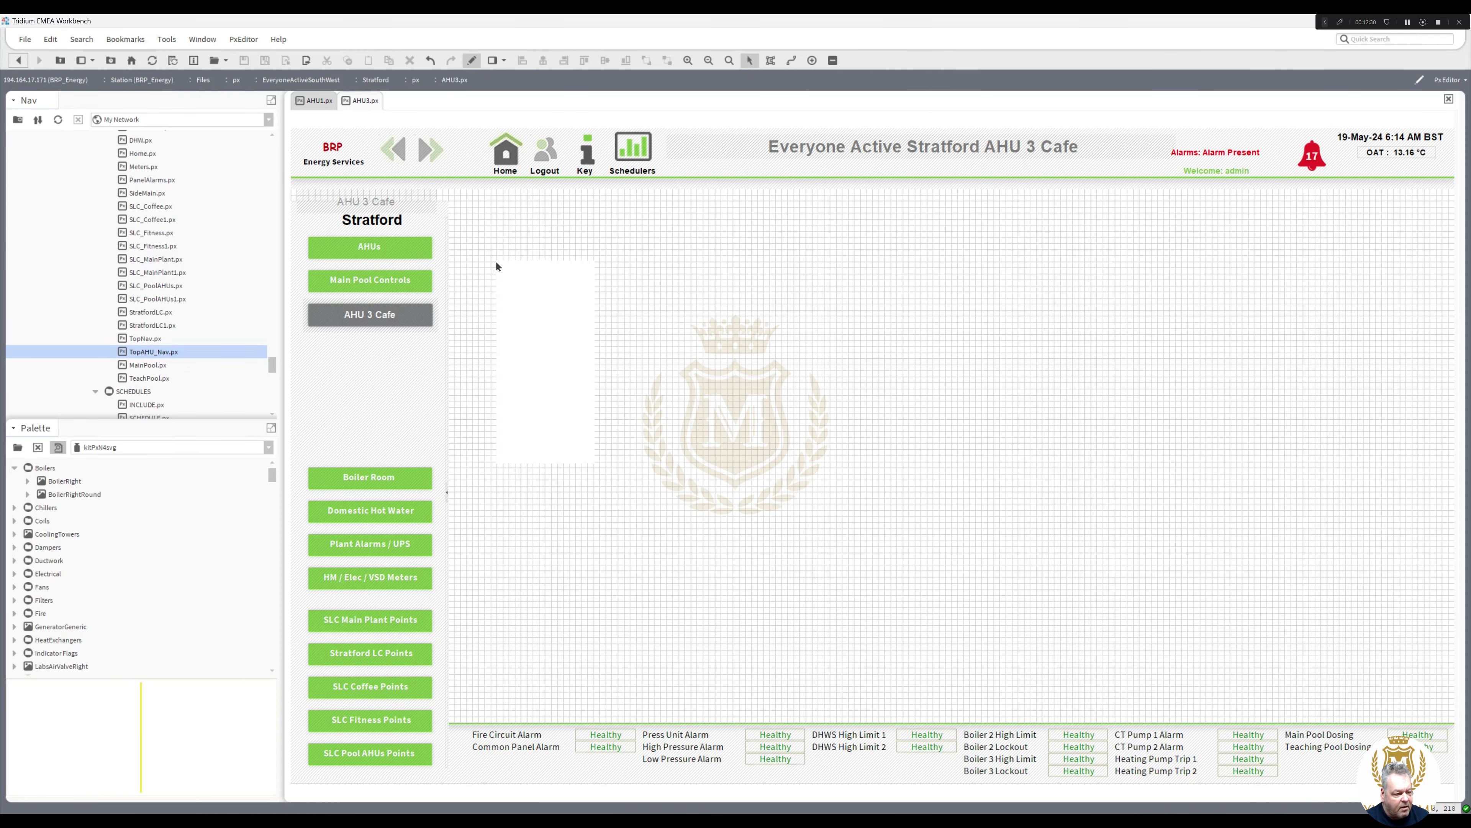
{"action": "left_click", "coordinate": [579, 322]}
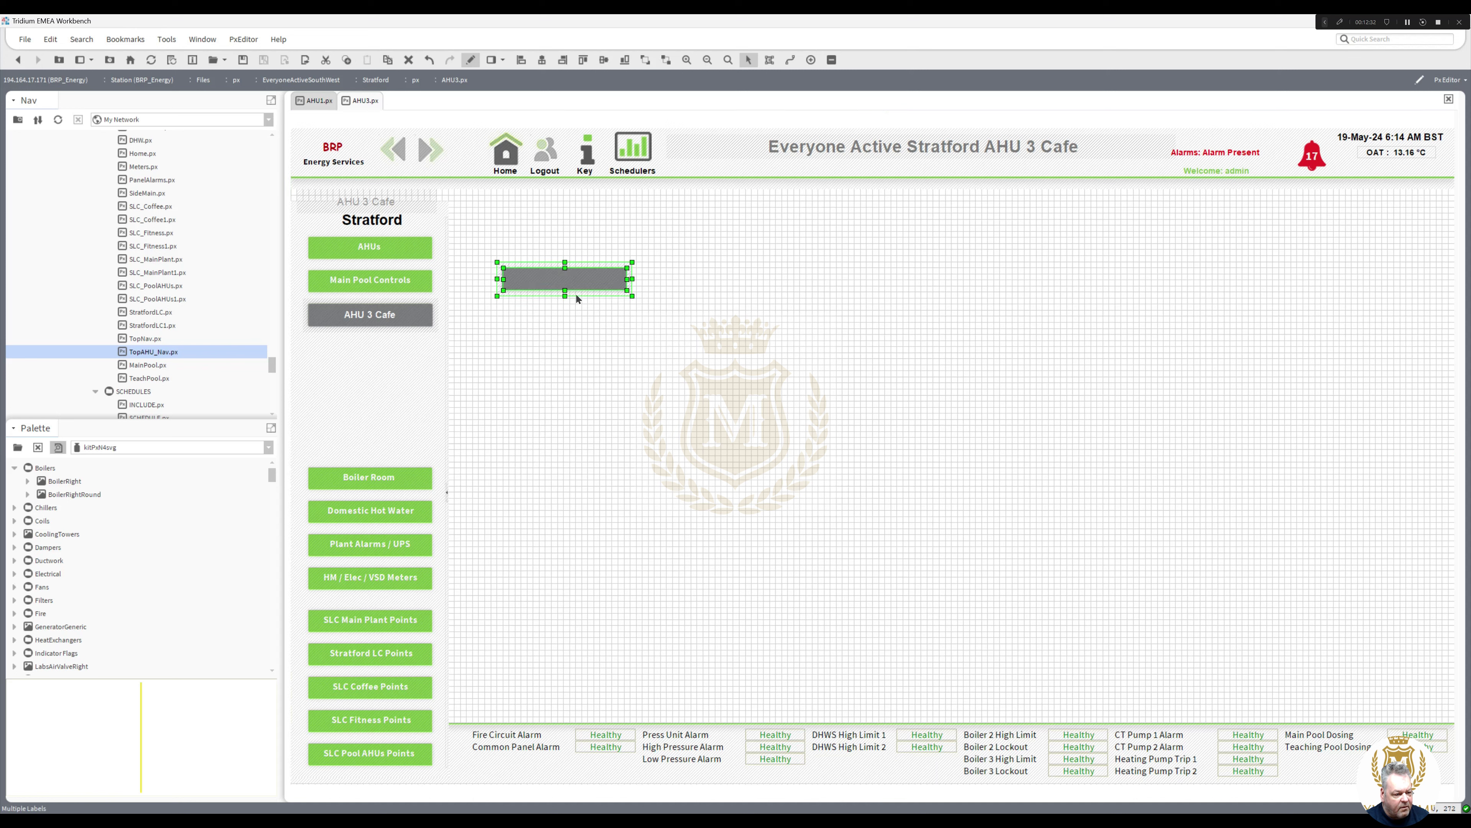
{"action": "left_click_drag", "start_coordinate": [572, 284], "coordinate": [372, 255]}
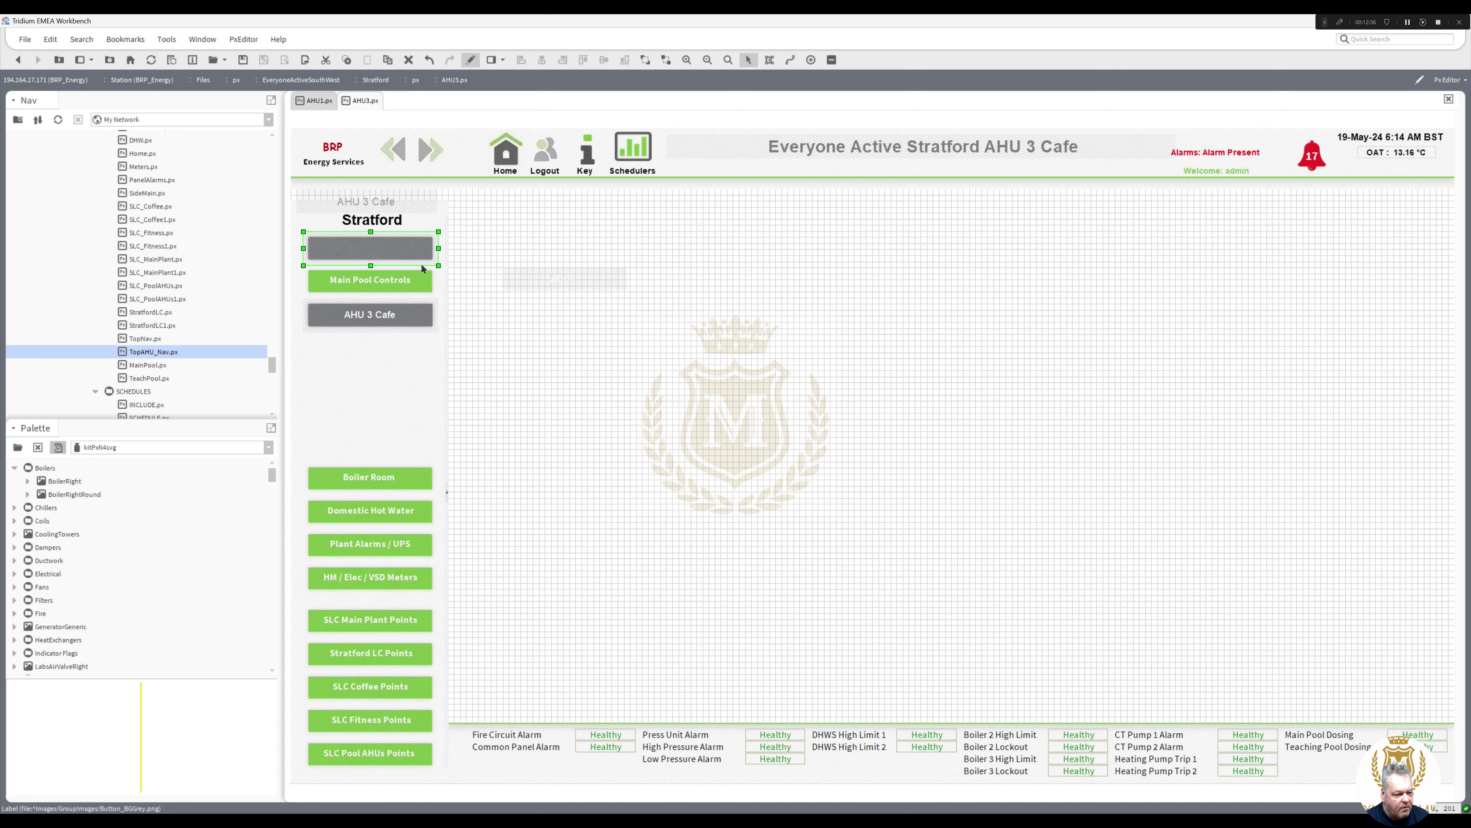
Step: Reorder the pasted AHUs label to the top, move it onto the grey background in AHU3.px and leave edit mode
{"action": "right_click", "coordinate": [548, 281]}
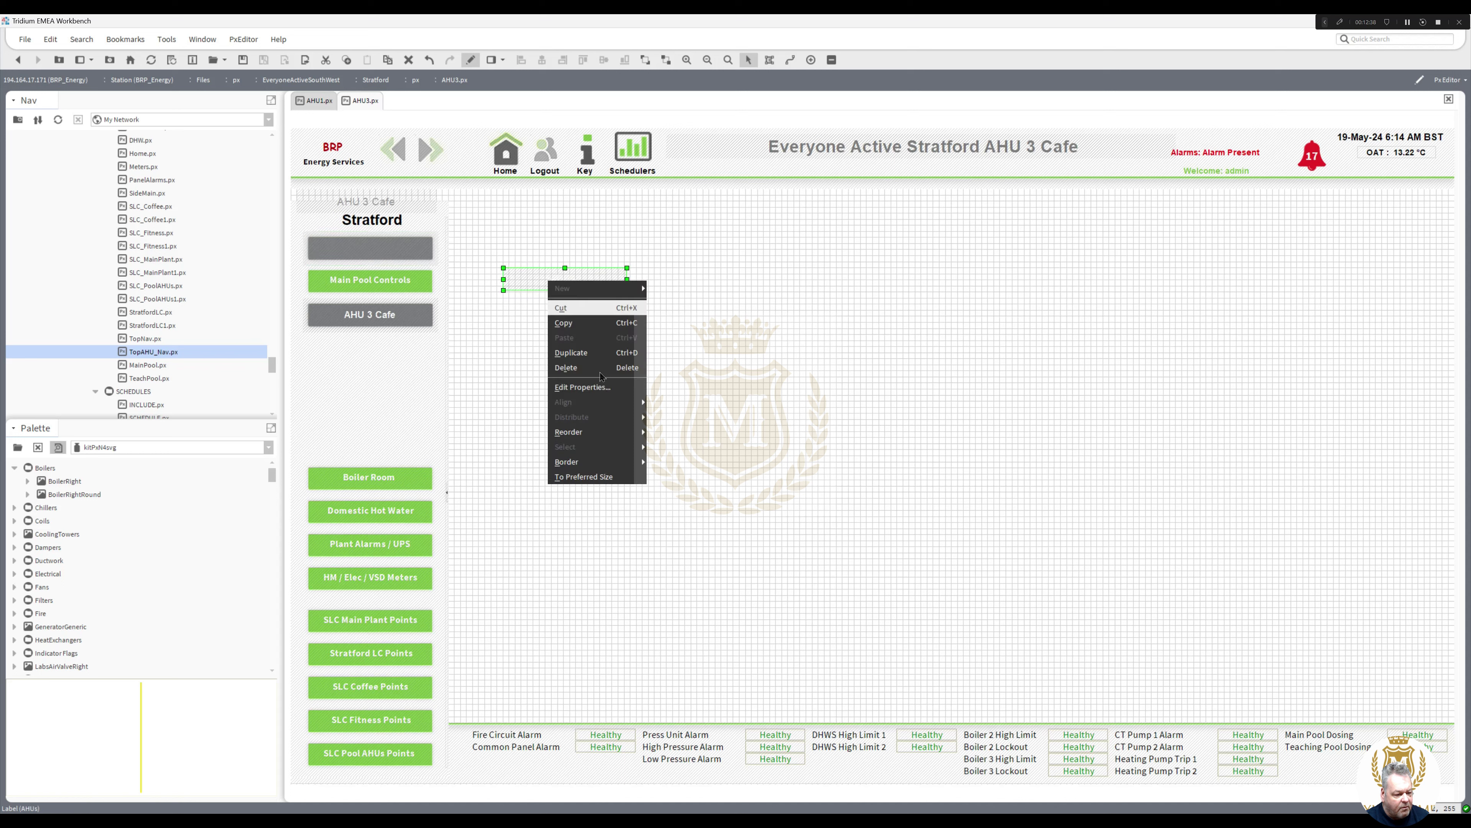
{"action": "left_click", "coordinate": [672, 431]}
{"action": "left_click_drag", "start_coordinate": [568, 280], "coordinate": [374, 249]}
{"action": "left_click", "coordinate": [470, 60]}
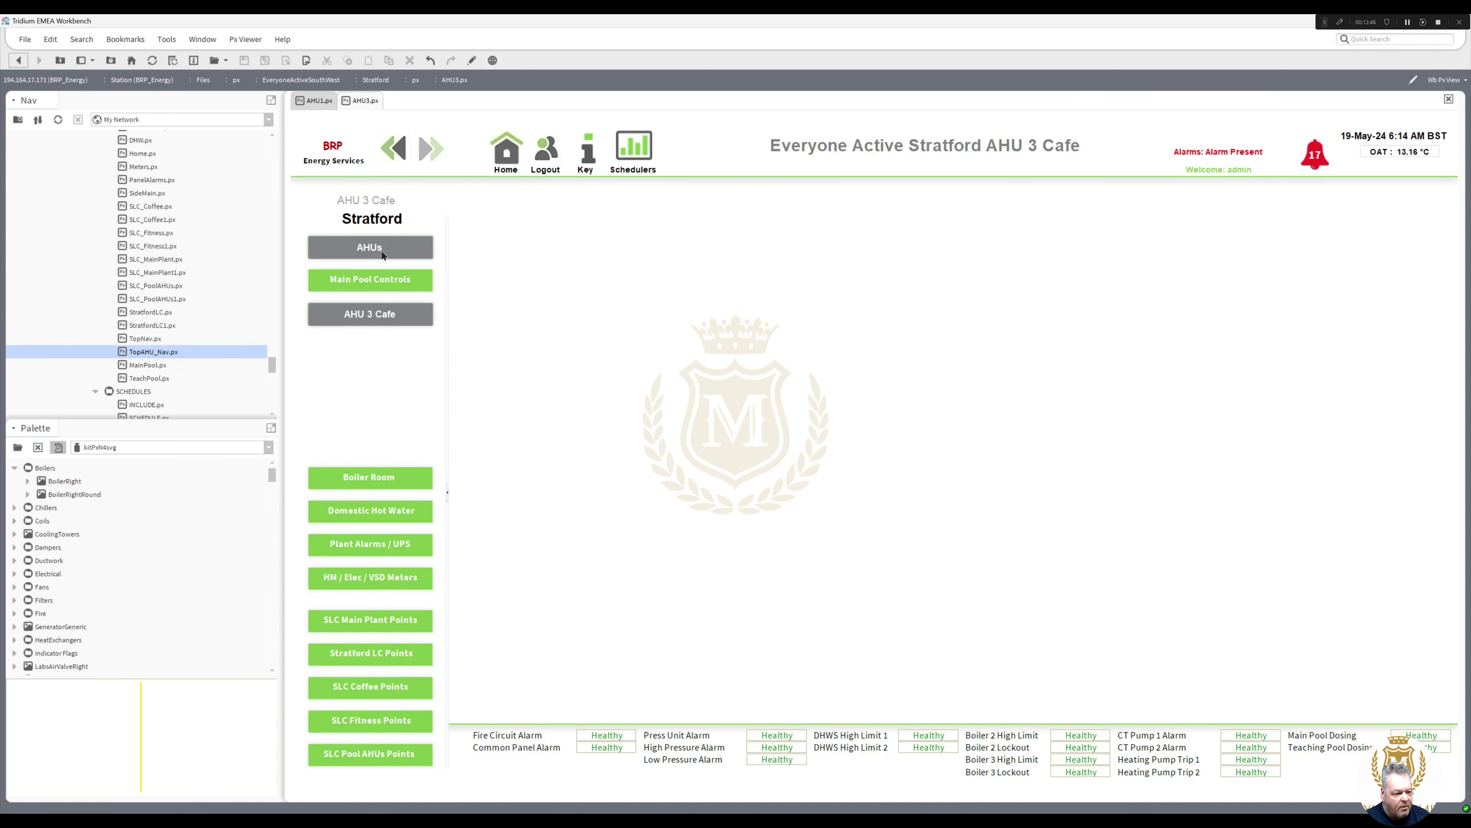
Step: Go through Main Pool Controls and AHUs to the AHU 4 Dance page and put AHU4.px into edit mode
{"action": "left_click", "coordinate": [379, 279]}
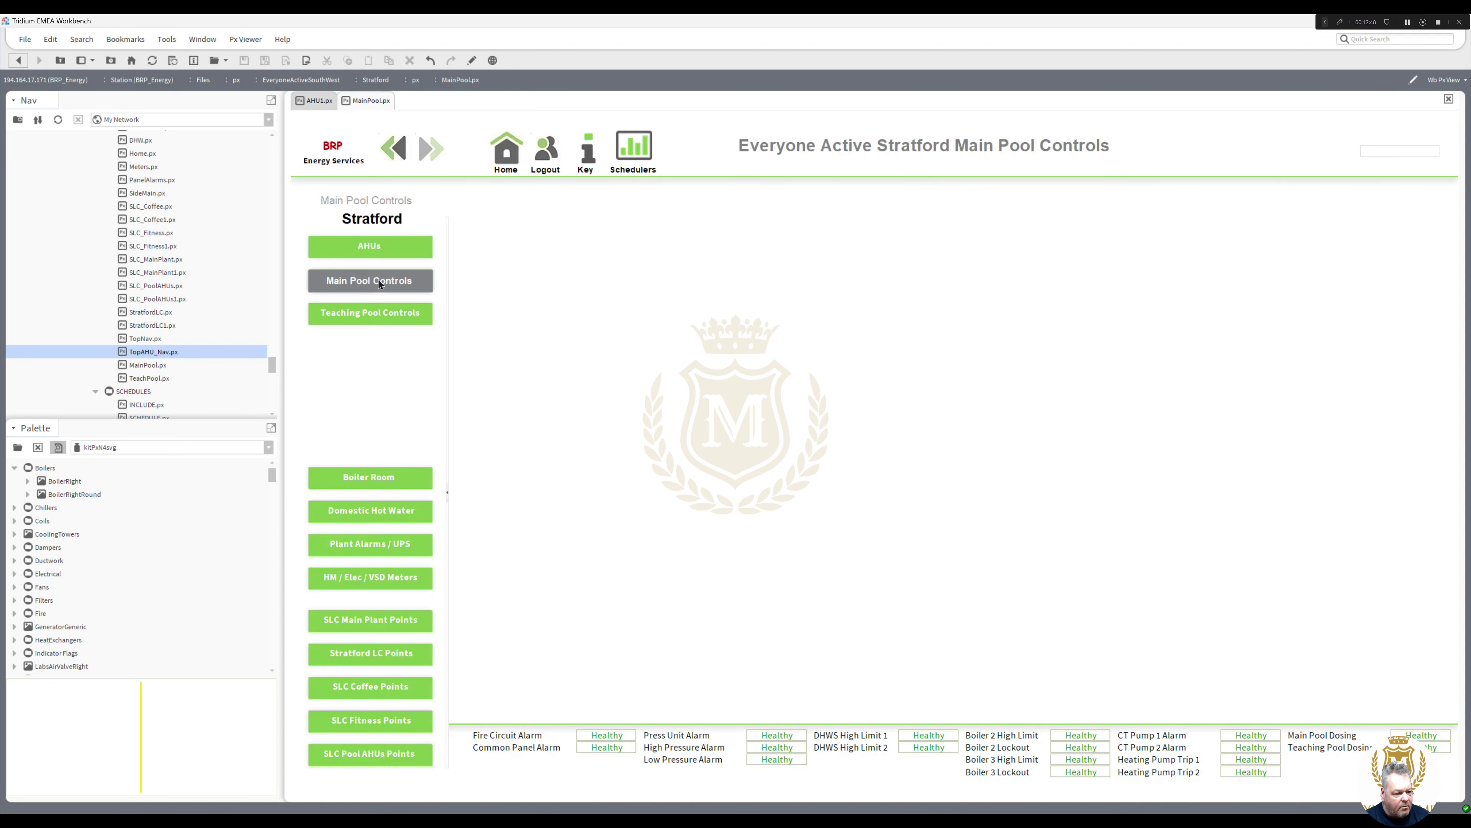
{"action": "left_click", "coordinate": [370, 248]}
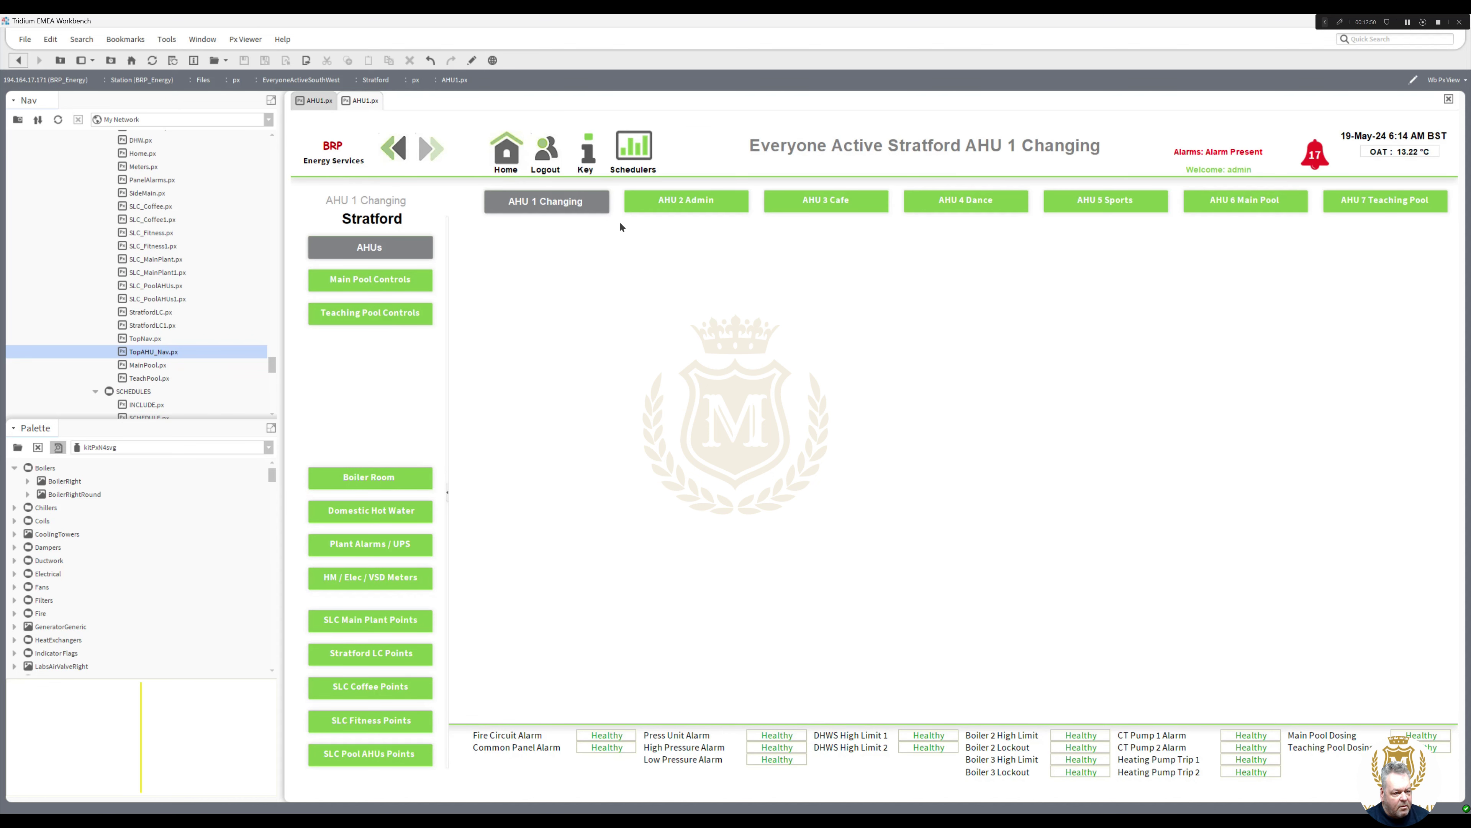
{"action": "left_click", "coordinate": [948, 200]}
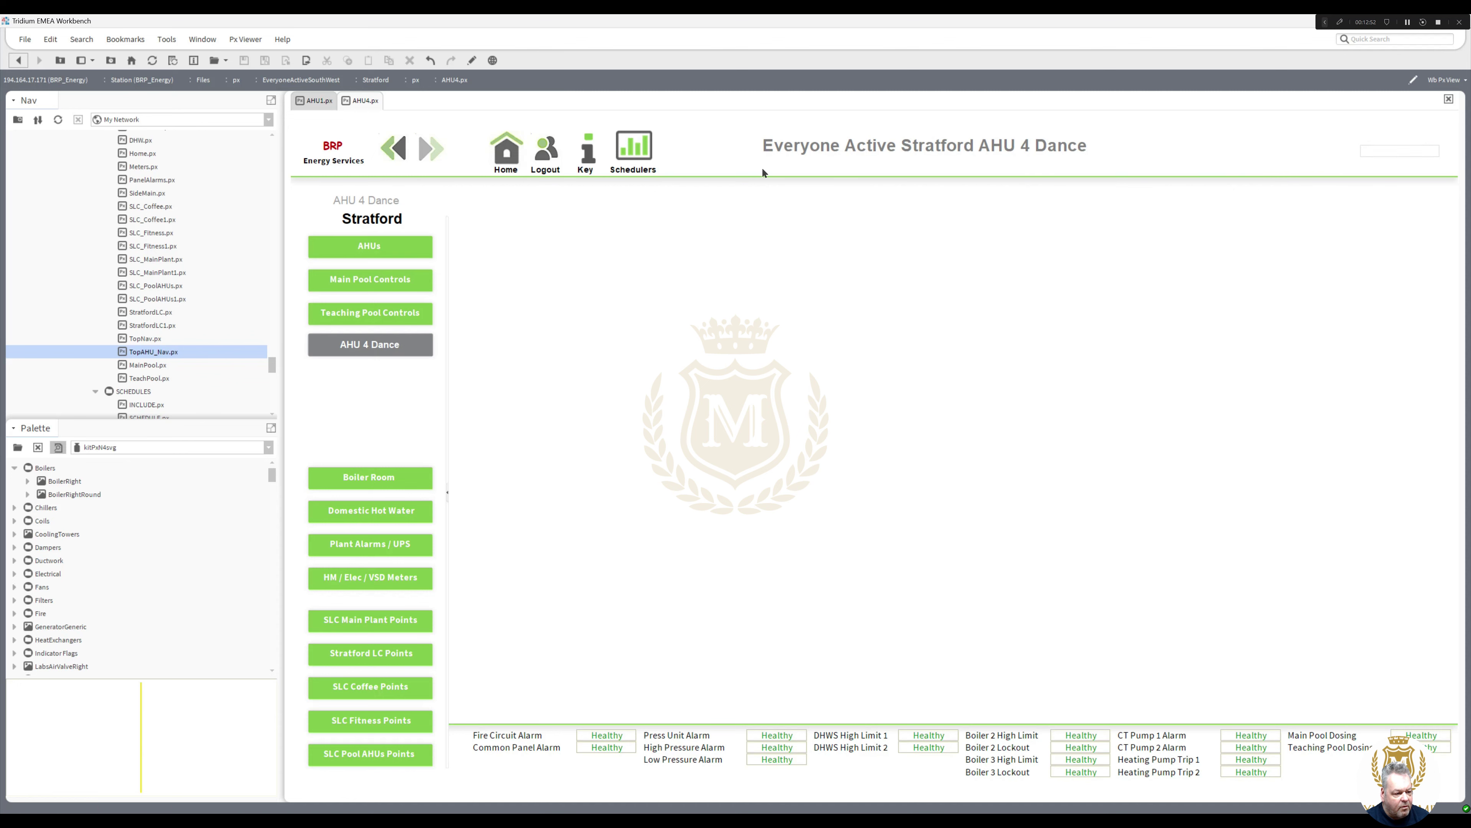
{"action": "left_click", "coordinate": [473, 60]}
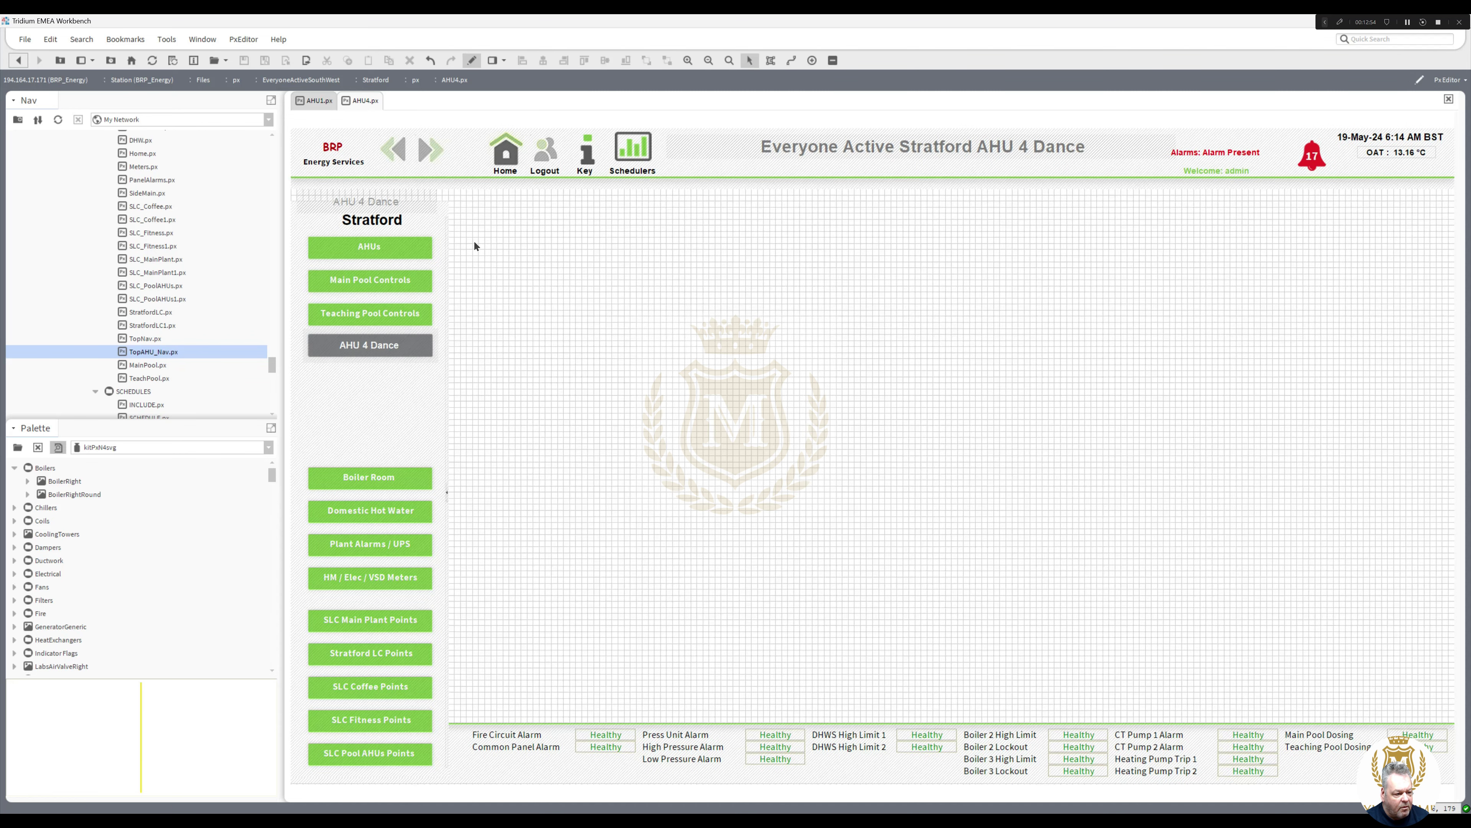
Step: Paste the AHUs highlight into AHU4.px, place its background and label over the green AHUs button and leave edit mode
{"action": "right_click", "coordinate": [482, 324]}
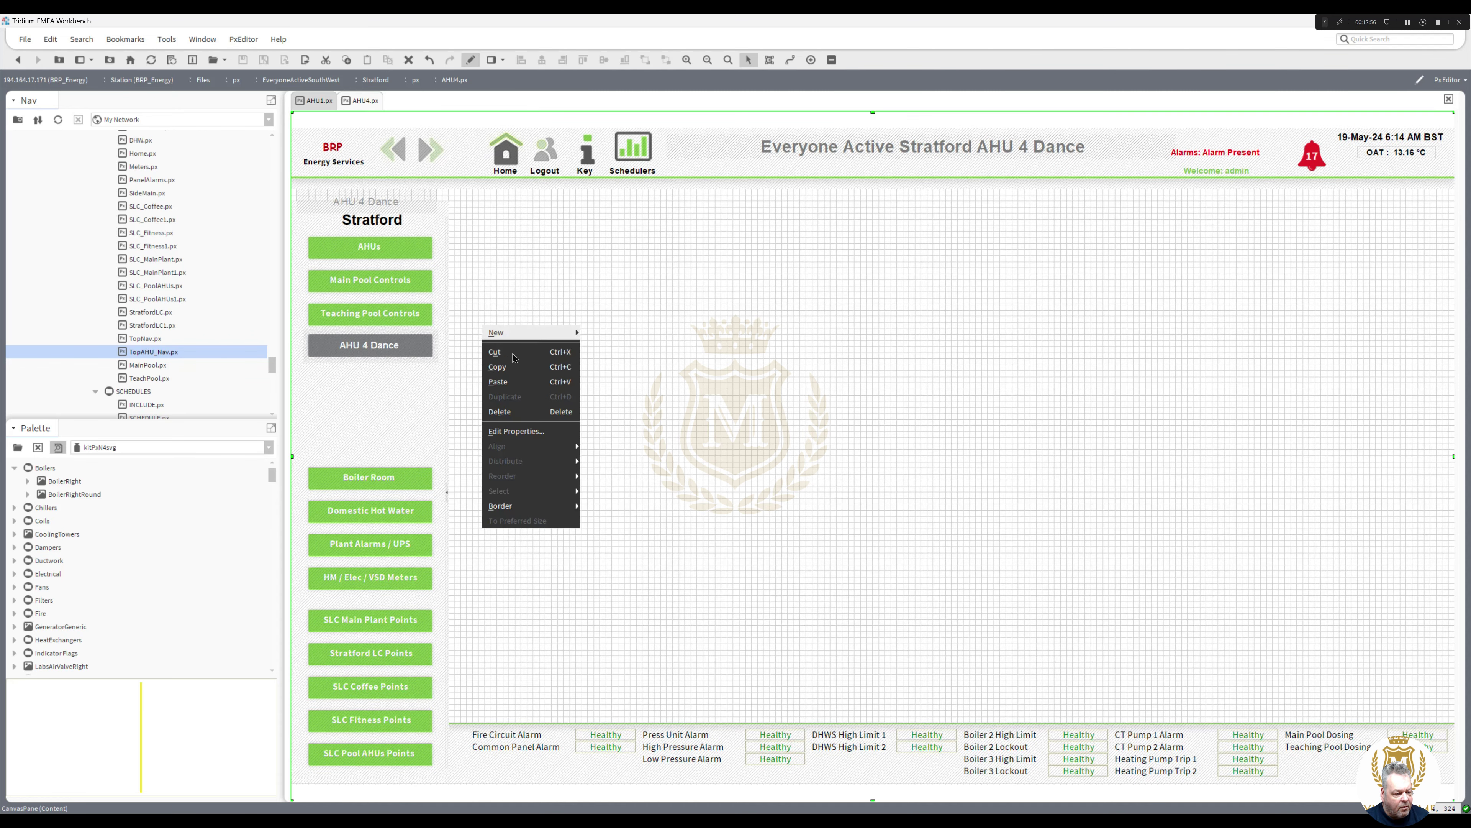
{"action": "left_click", "coordinate": [515, 381]}
{"action": "left_click", "coordinate": [373, 249]}
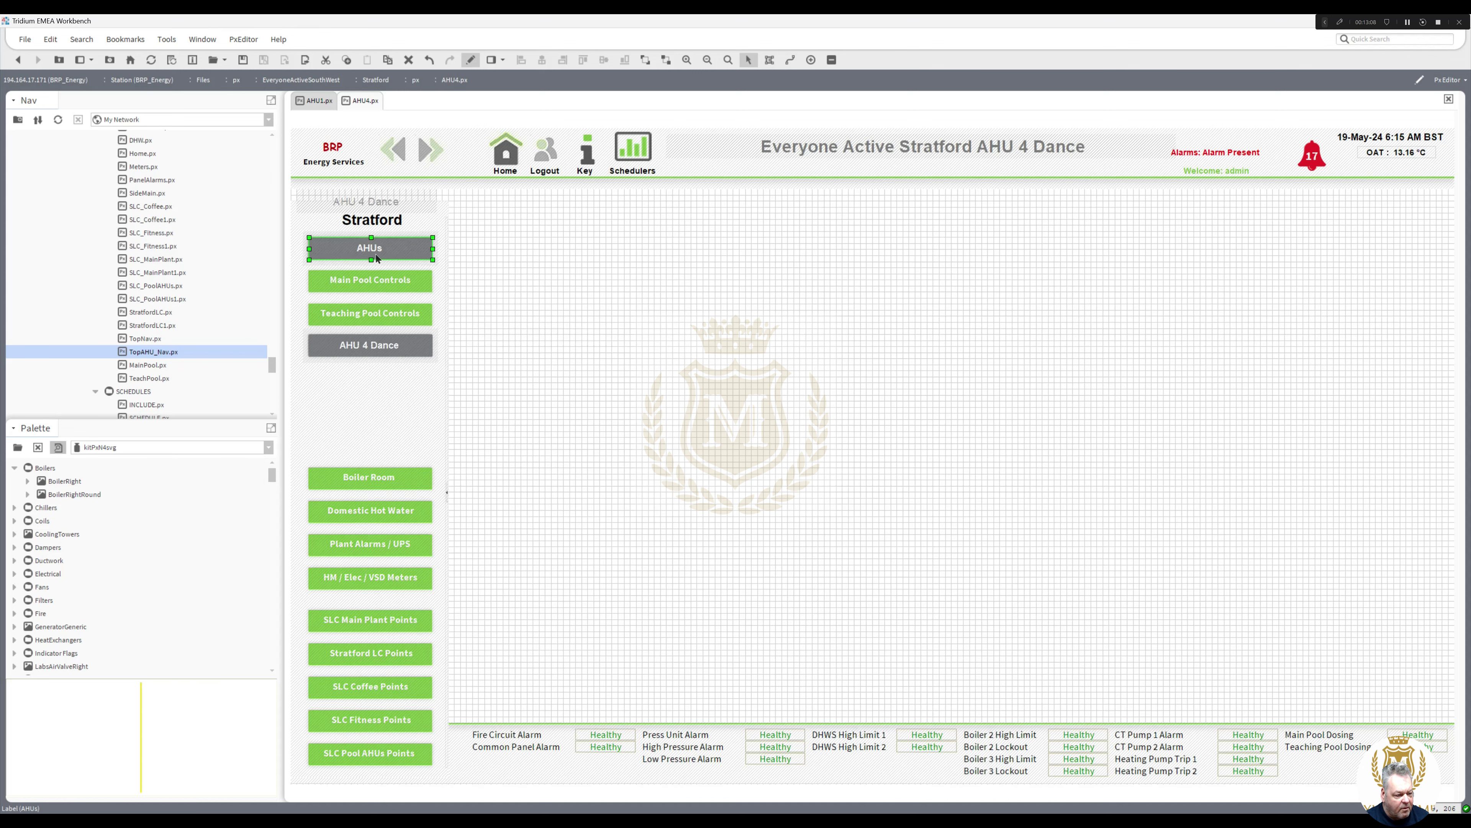
{"action": "left_click", "coordinate": [472, 61]}
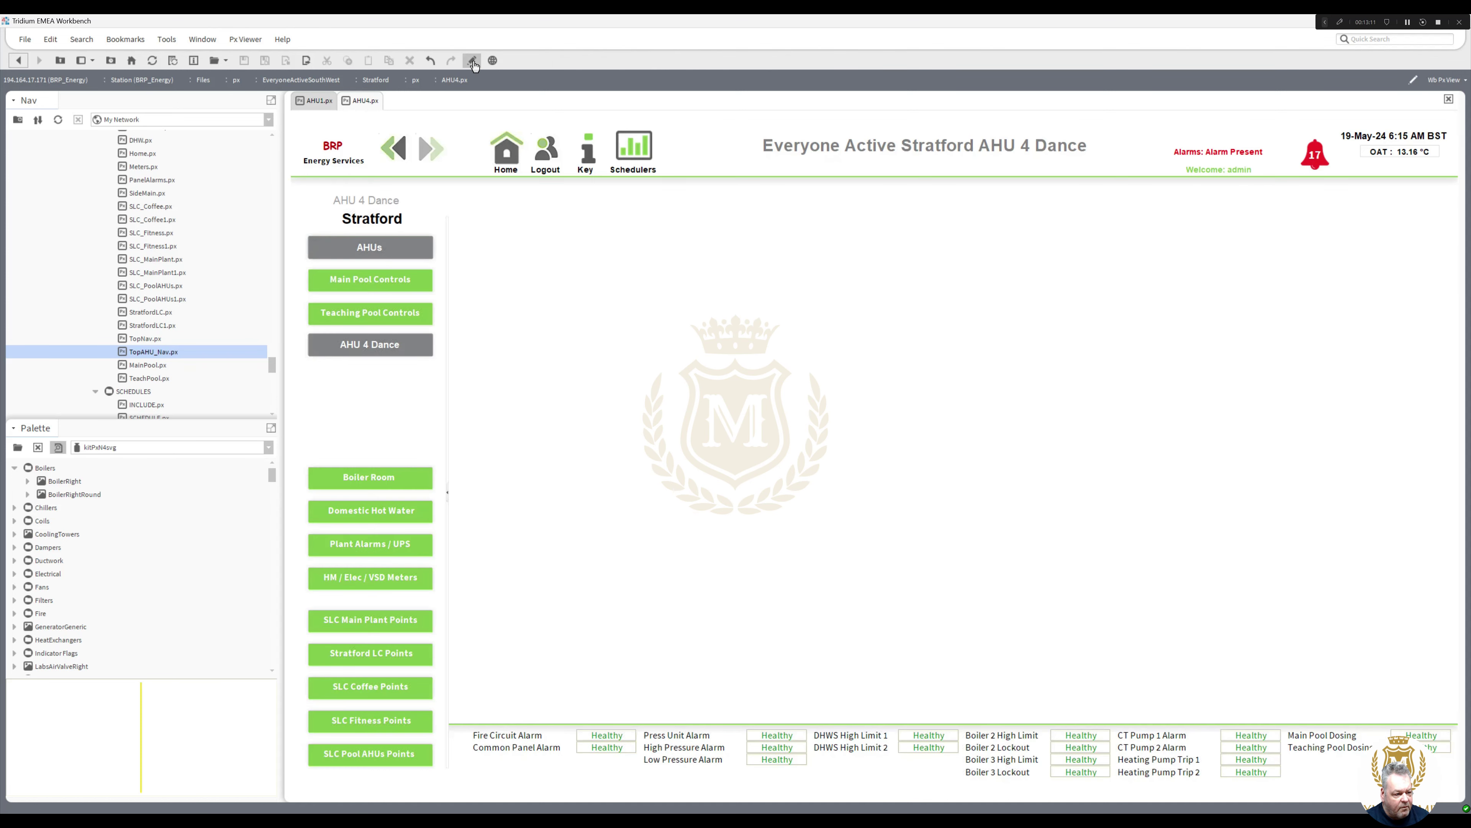
Step: Follow the links to the AHU 5 Sports page and put AHU5.px into edit mode
{"action": "left_click", "coordinate": [399, 284]}
{"action": "left_click", "coordinate": [395, 248]}
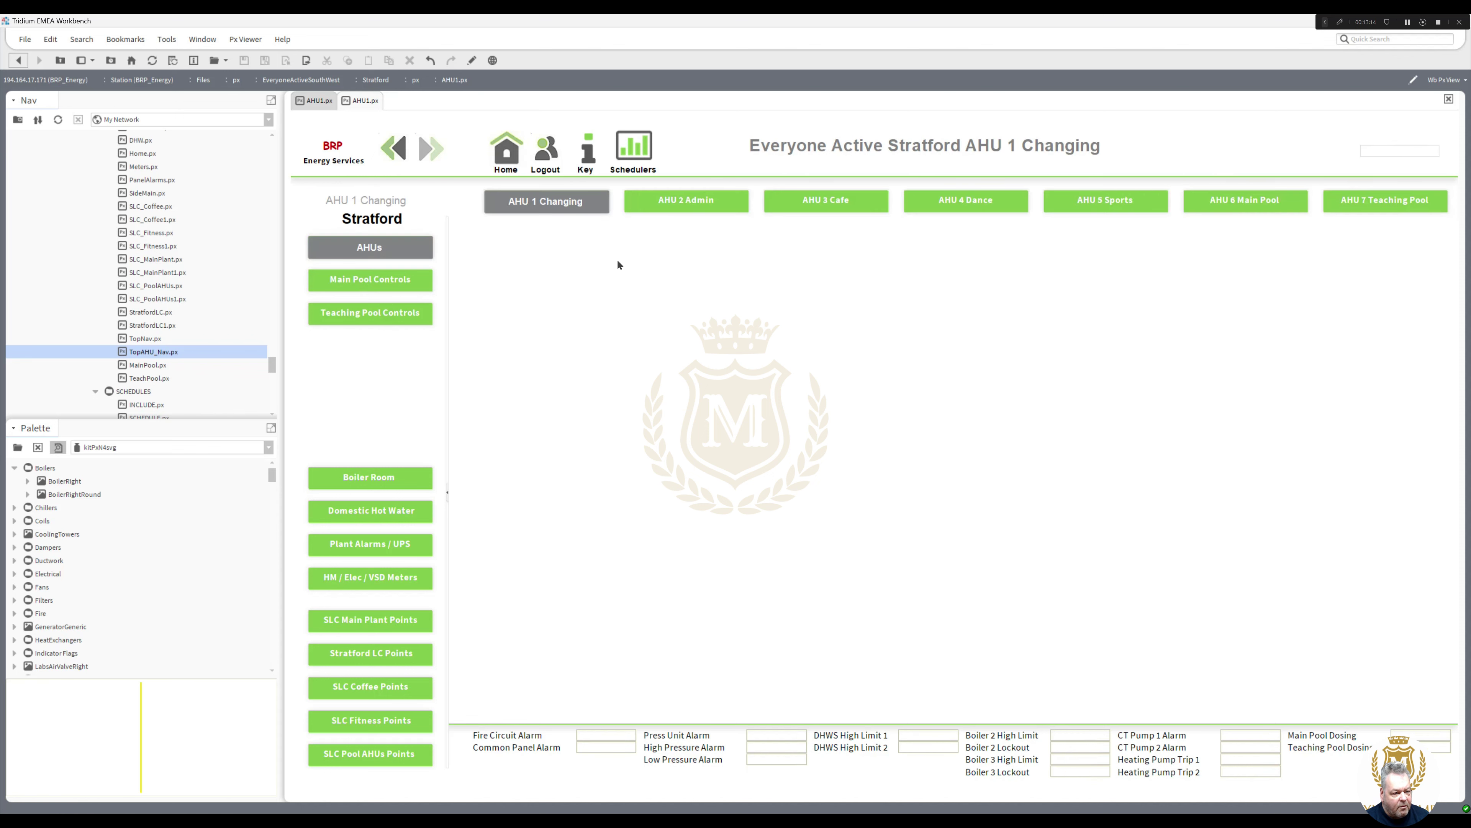
{"action": "left_click", "coordinate": [1092, 203]}
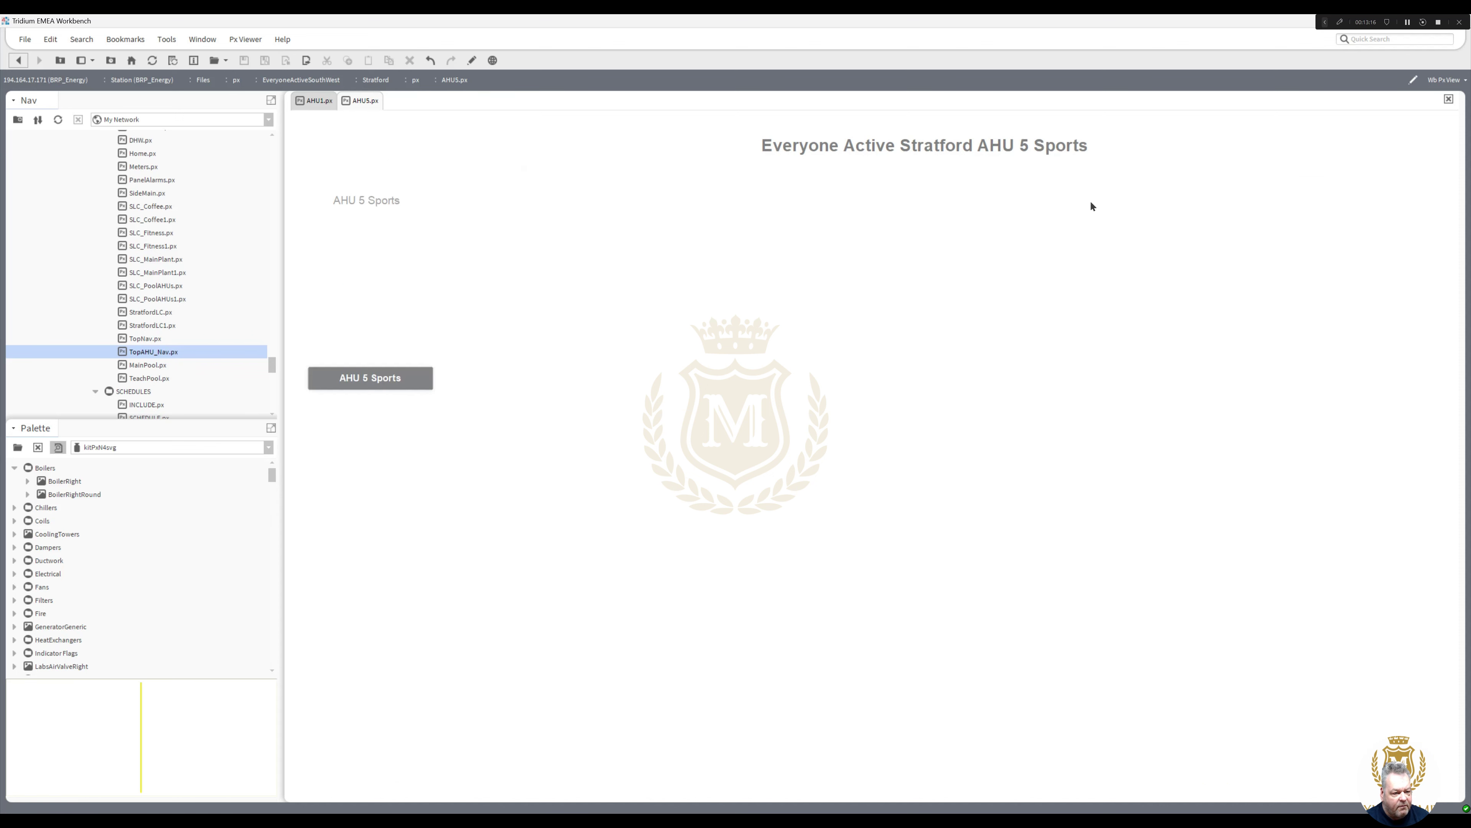
{"action": "left_click", "coordinate": [472, 60]}
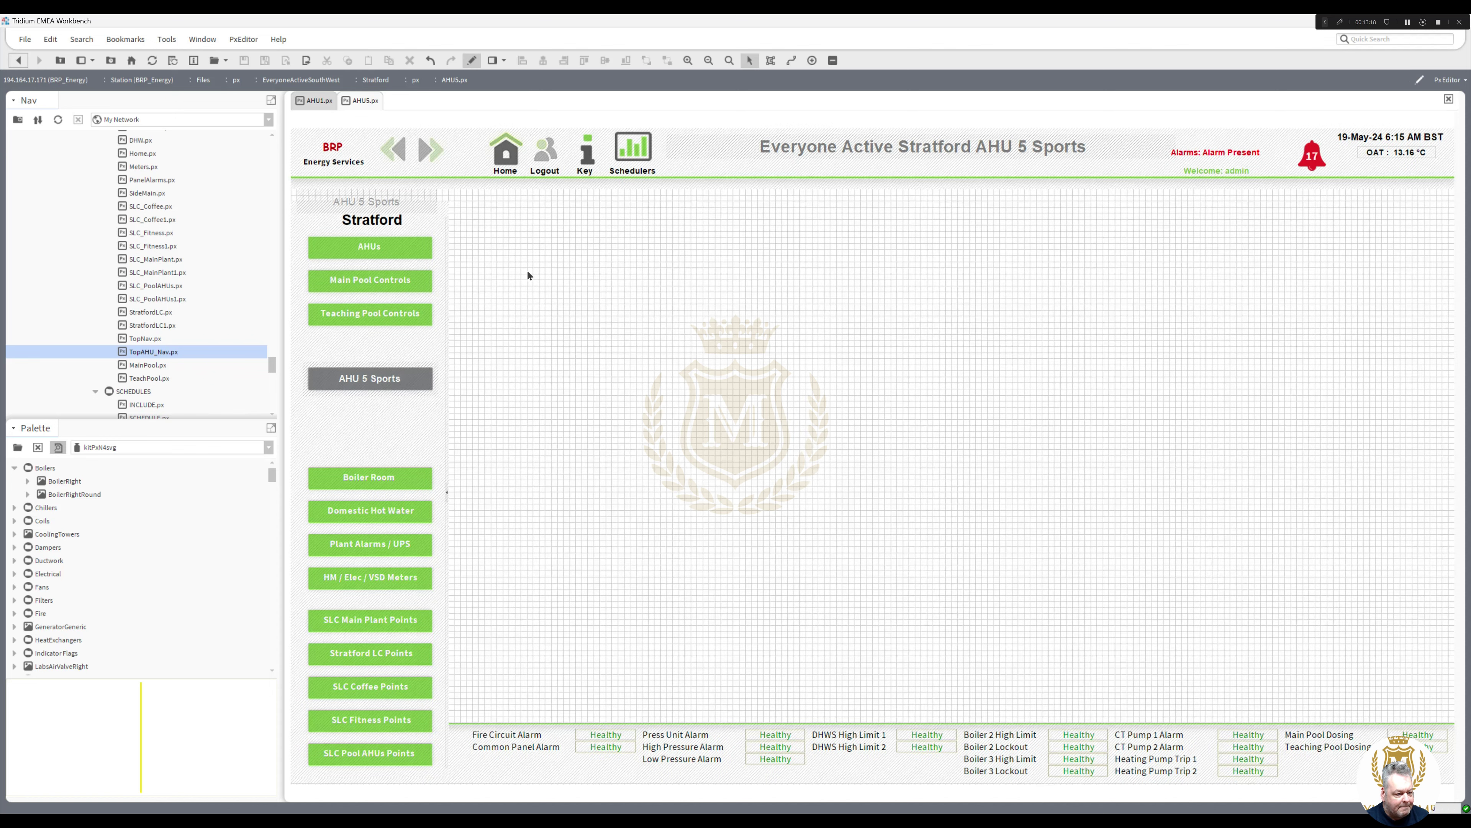
Step: Paste the AHUs highlight into AHU5.px and move its grey background over the green AHUs button
{"action": "right_click", "coordinate": [551, 304]}
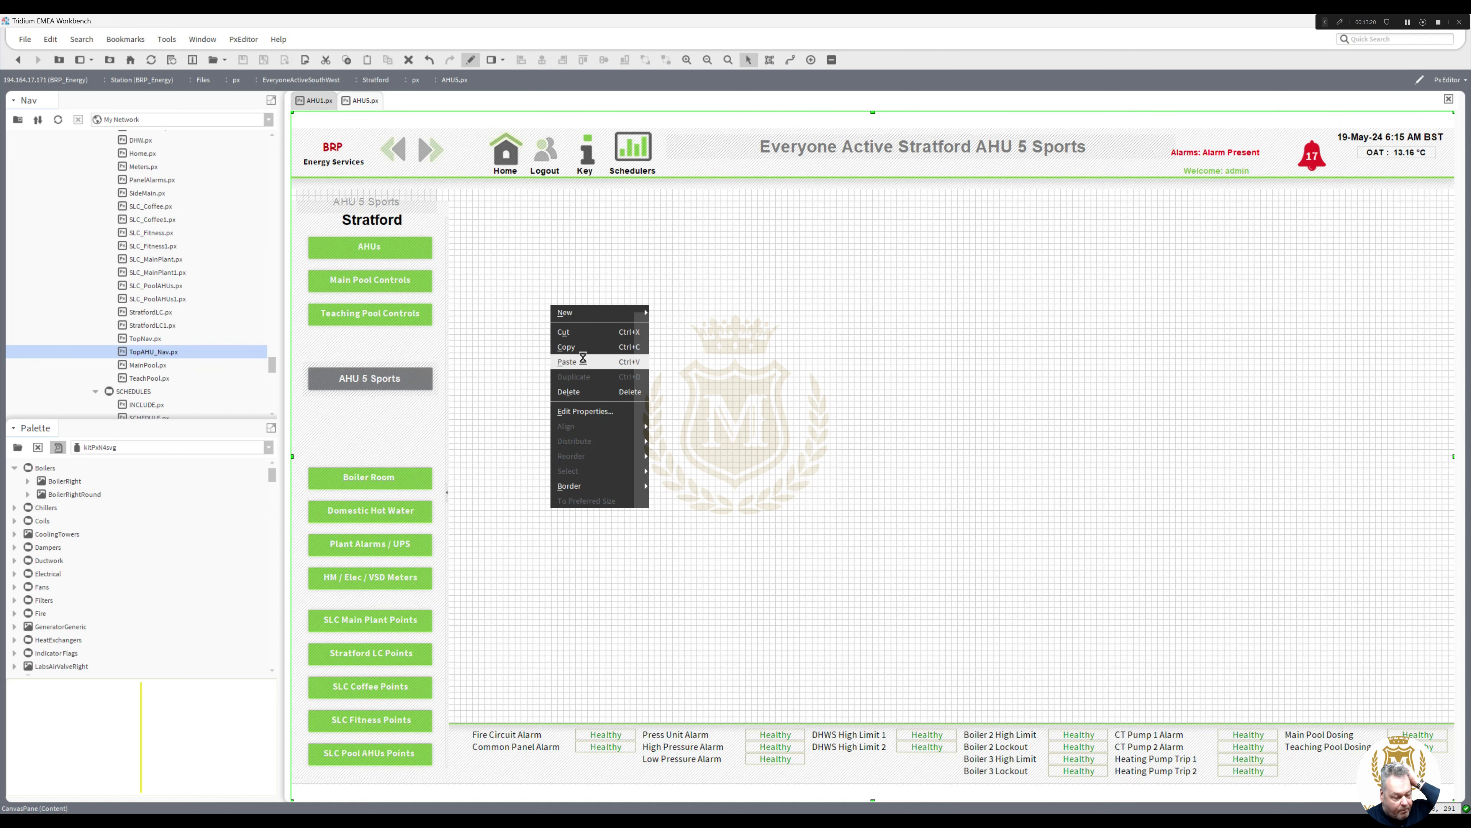
{"action": "left_click", "coordinate": [587, 360]}
{"action": "left_click", "coordinate": [612, 321]}
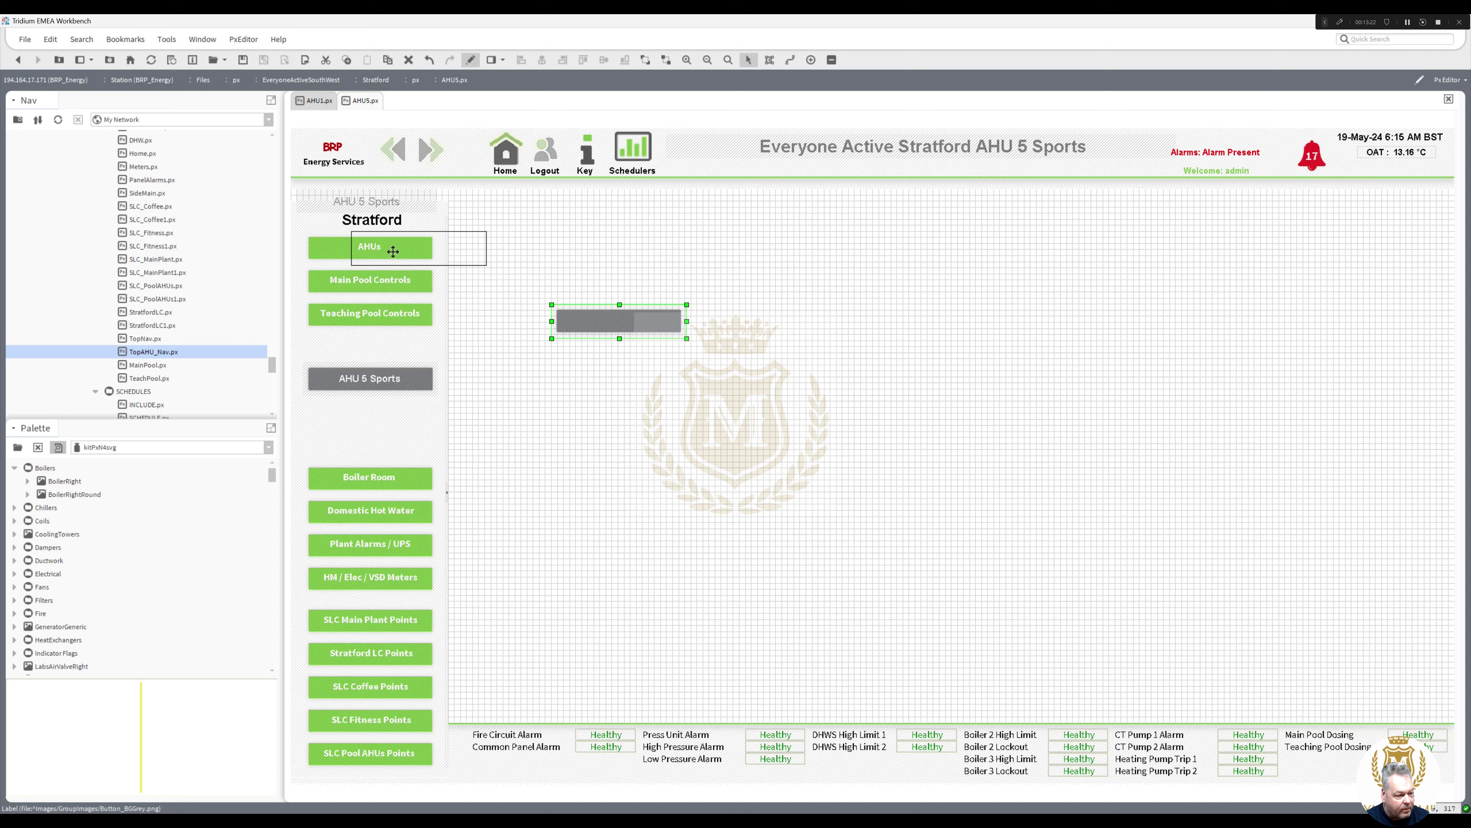
{"action": "left_click_drag", "start_coordinate": [364, 254], "coordinate": [365, 254]}
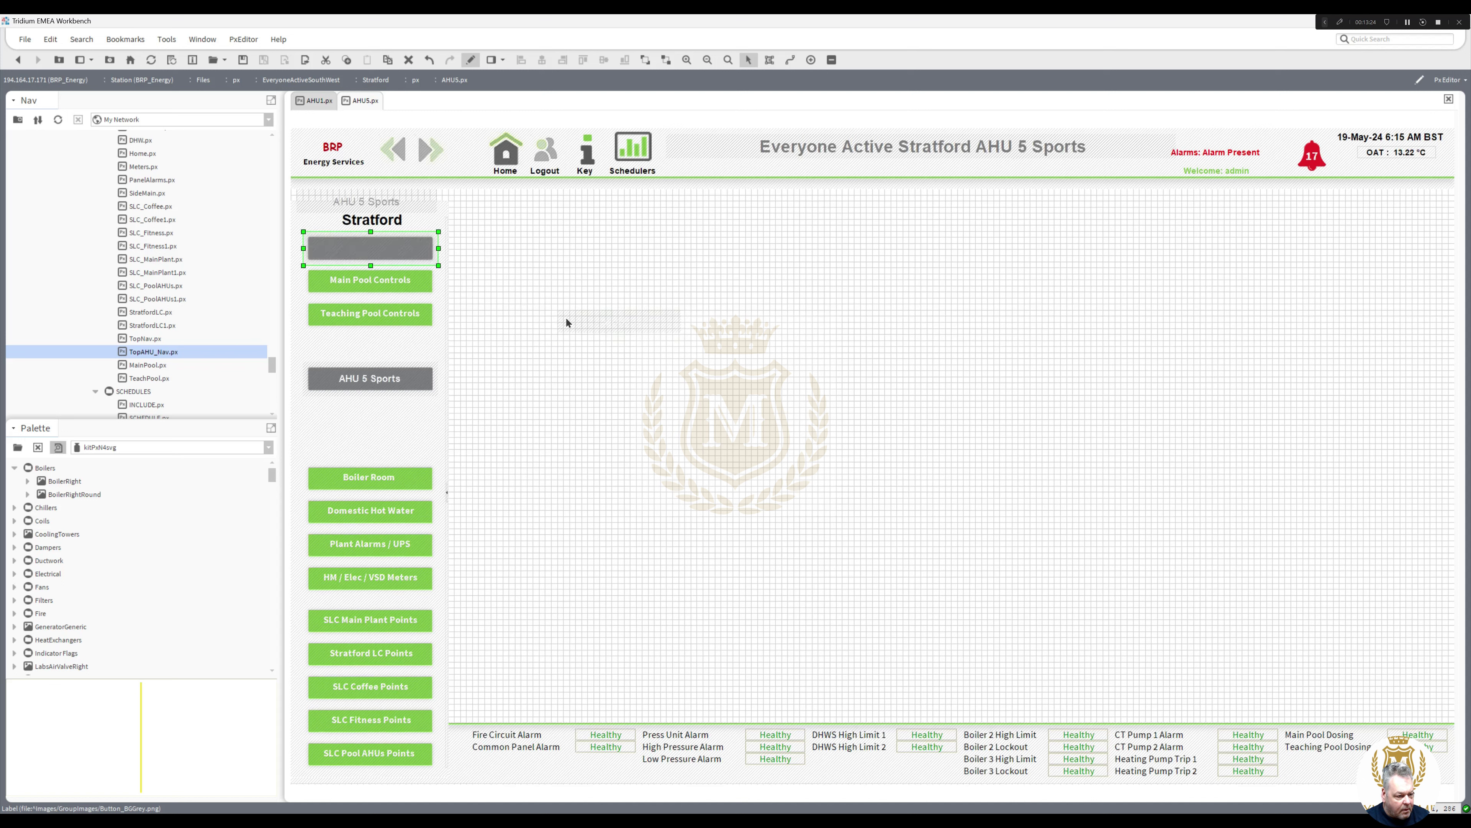
Step: Reorder the AHUs label in AHU5.px to the top, place it on the grey background and leave edit mode
{"action": "right_click", "coordinate": [589, 318]}
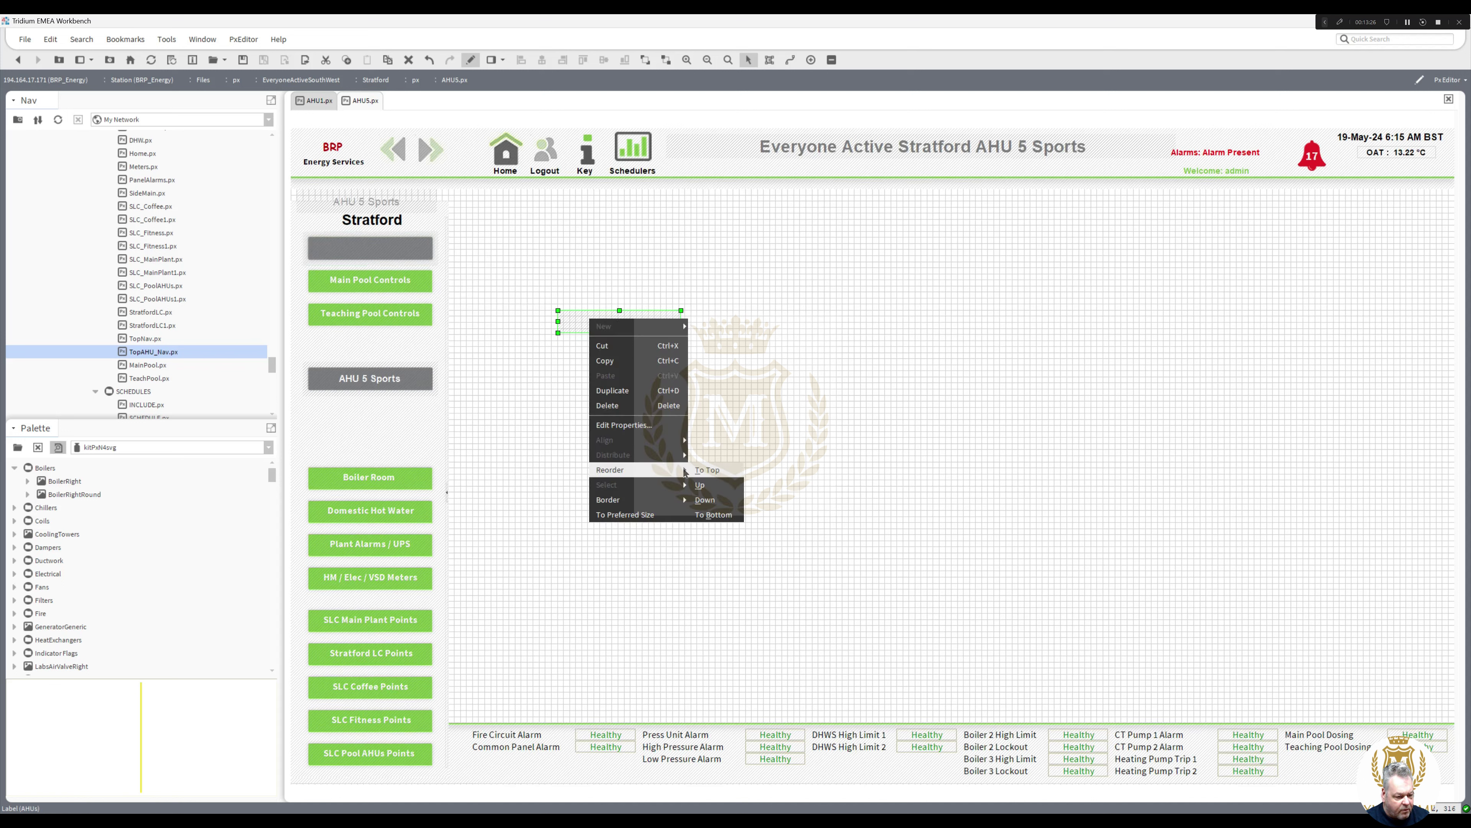
{"action": "left_click", "coordinate": [708, 470]}
{"action": "mouse_move", "coordinate": [596, 324]}
{"action": "left_mouse_down"}
{"action": "mouse_move", "coordinate": [450, 300]}
{"action": "mouse_move", "coordinate": [348, 253]}
{"action": "left_mouse_up"}
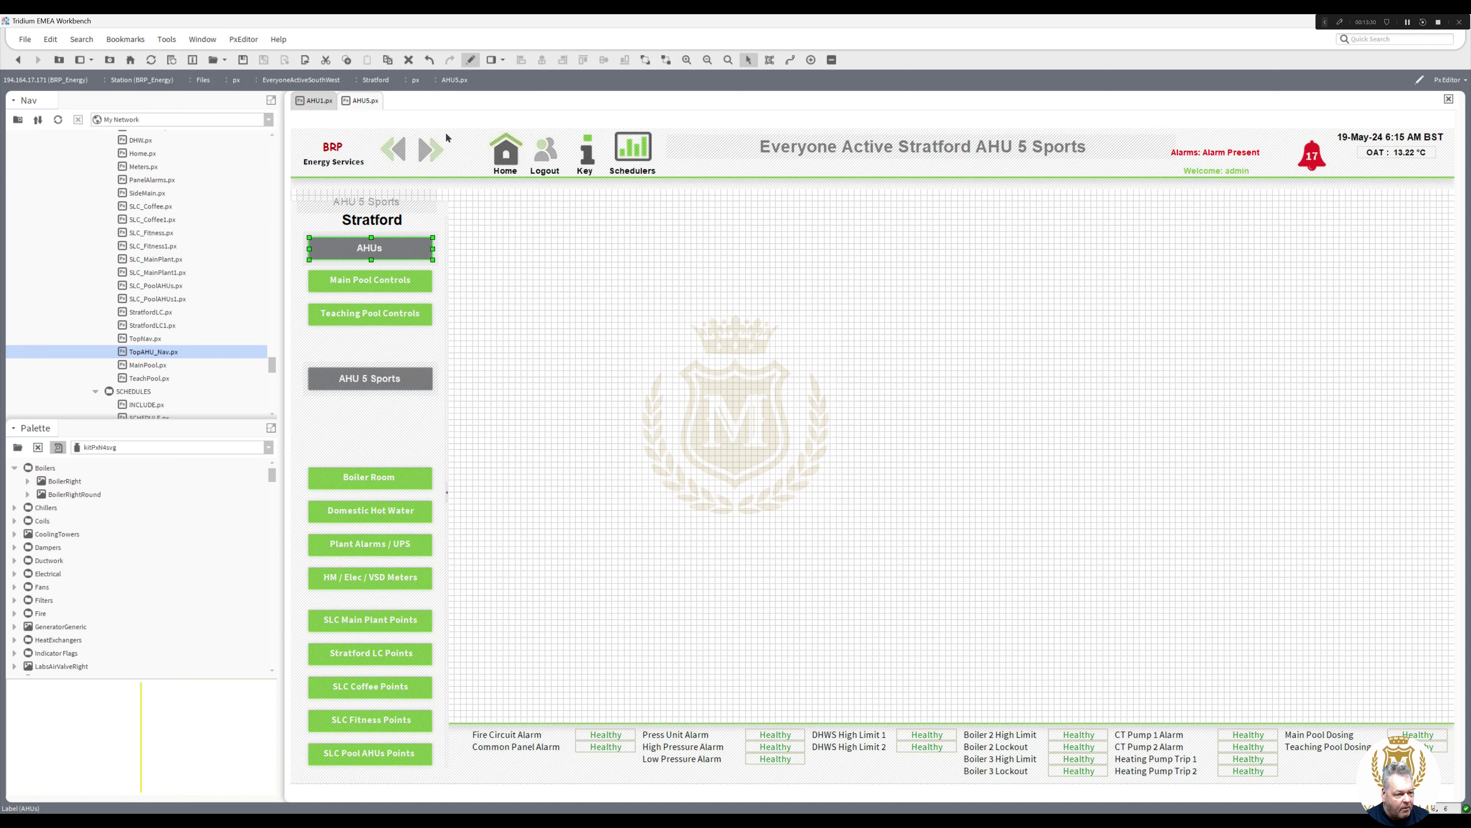
{"action": "left_click", "coordinate": [470, 61]}
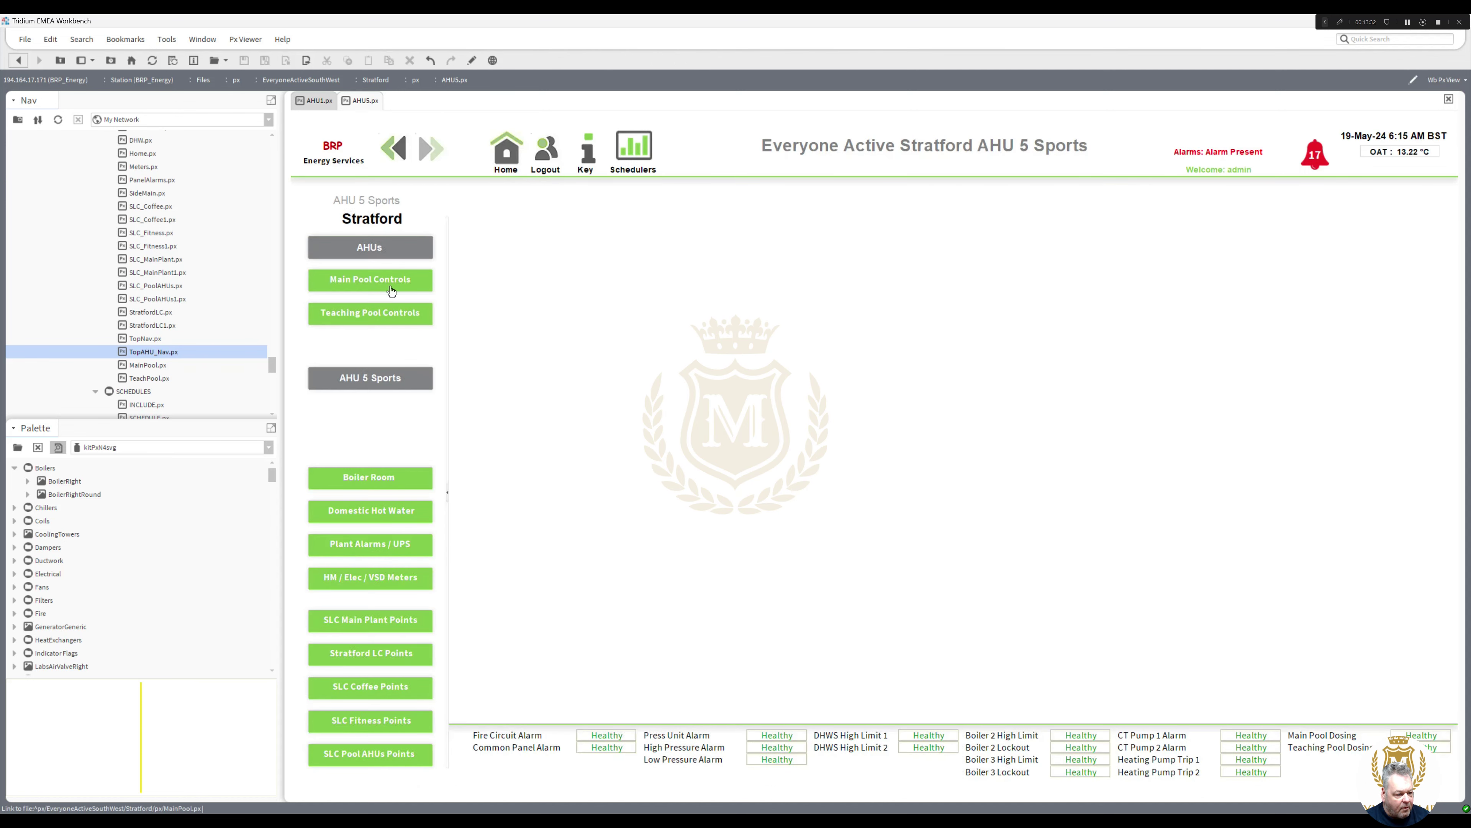
Step: Follow the links to the AHU 6 Main Pool page and put AHU6.px into edit mode
{"action": "left_click", "coordinate": [403, 289]}
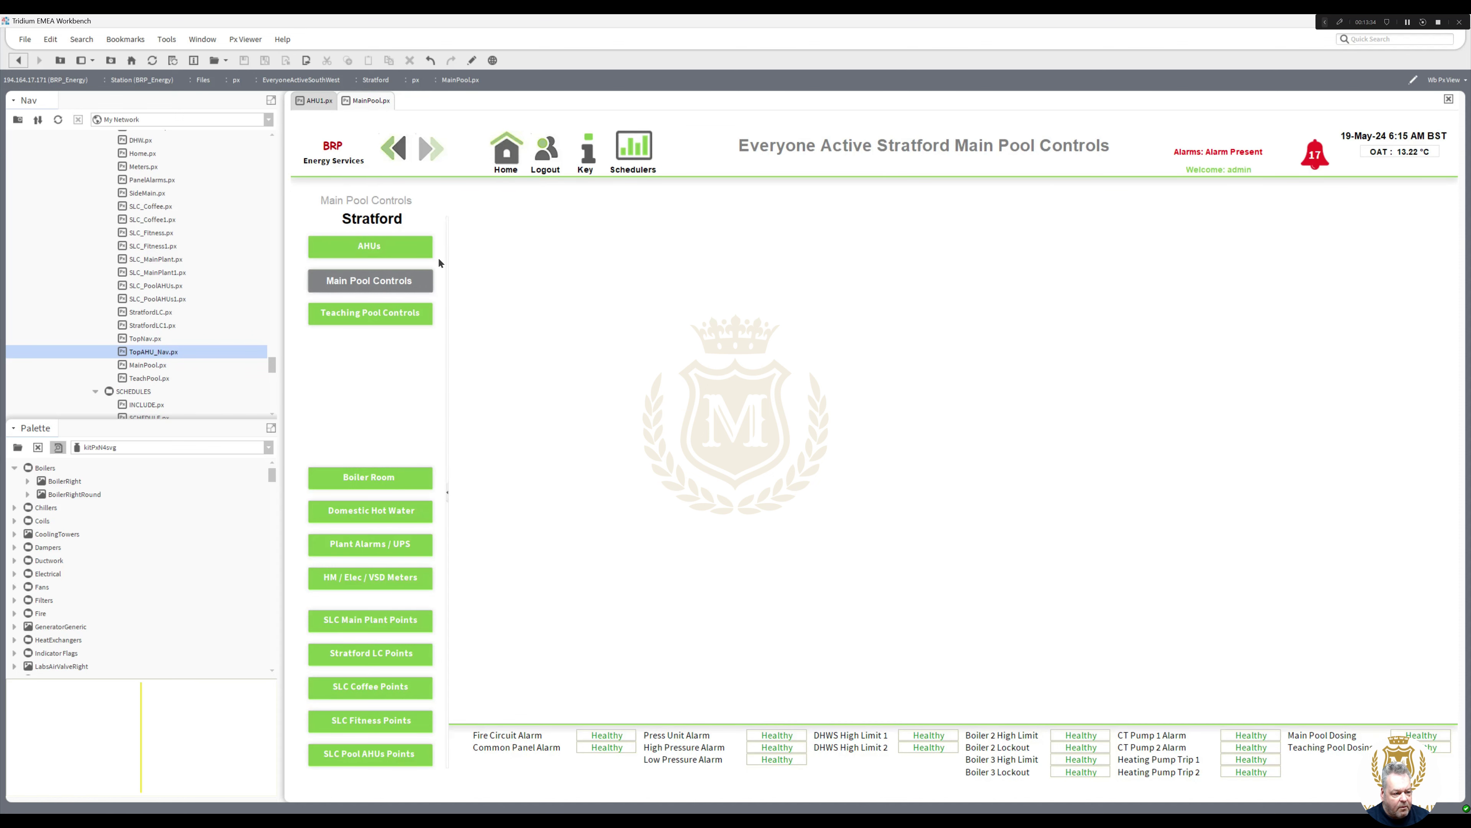
{"action": "left_click", "coordinate": [398, 253]}
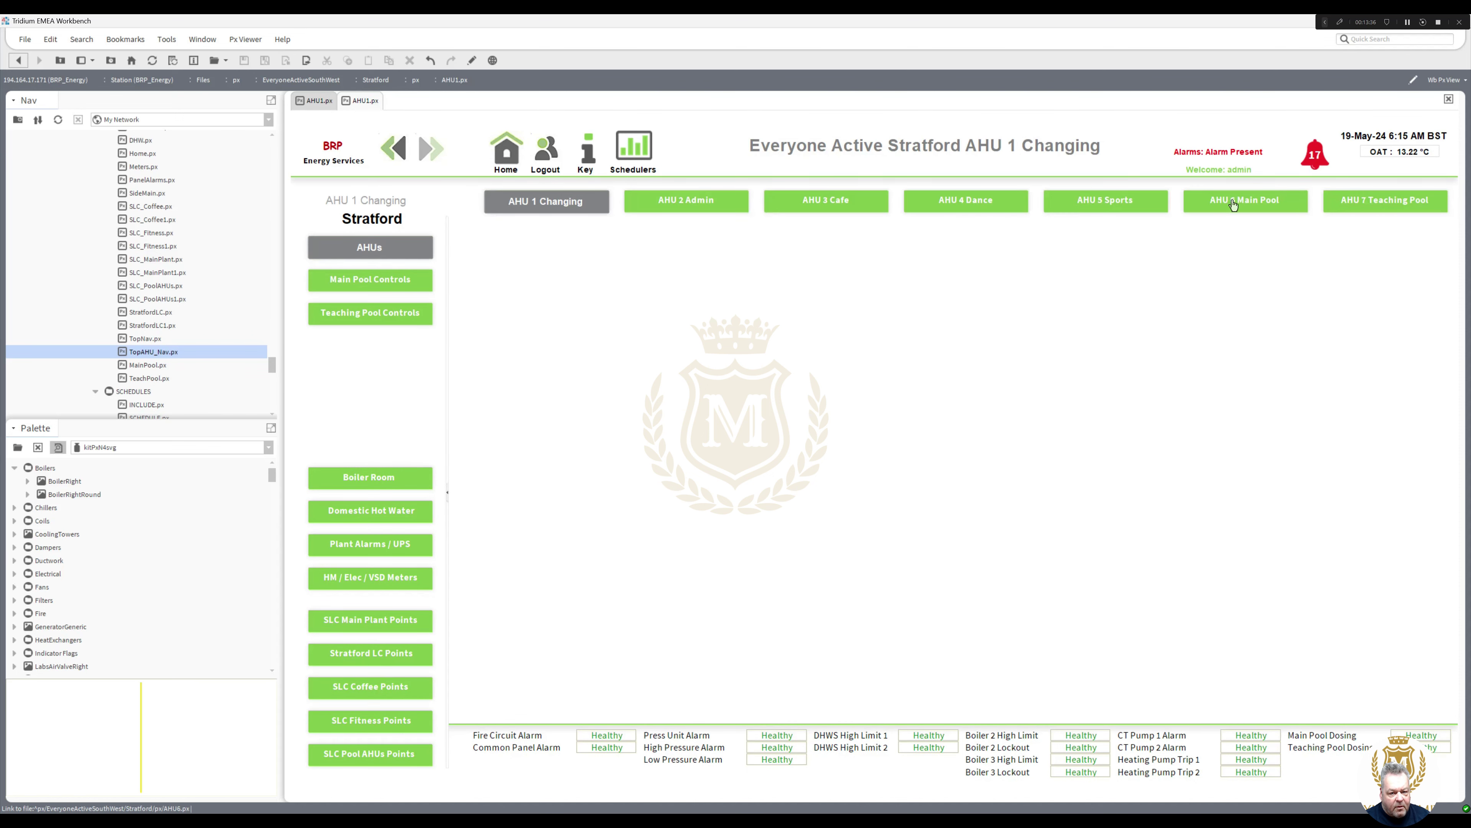
{"action": "left_click", "coordinate": [1233, 203]}
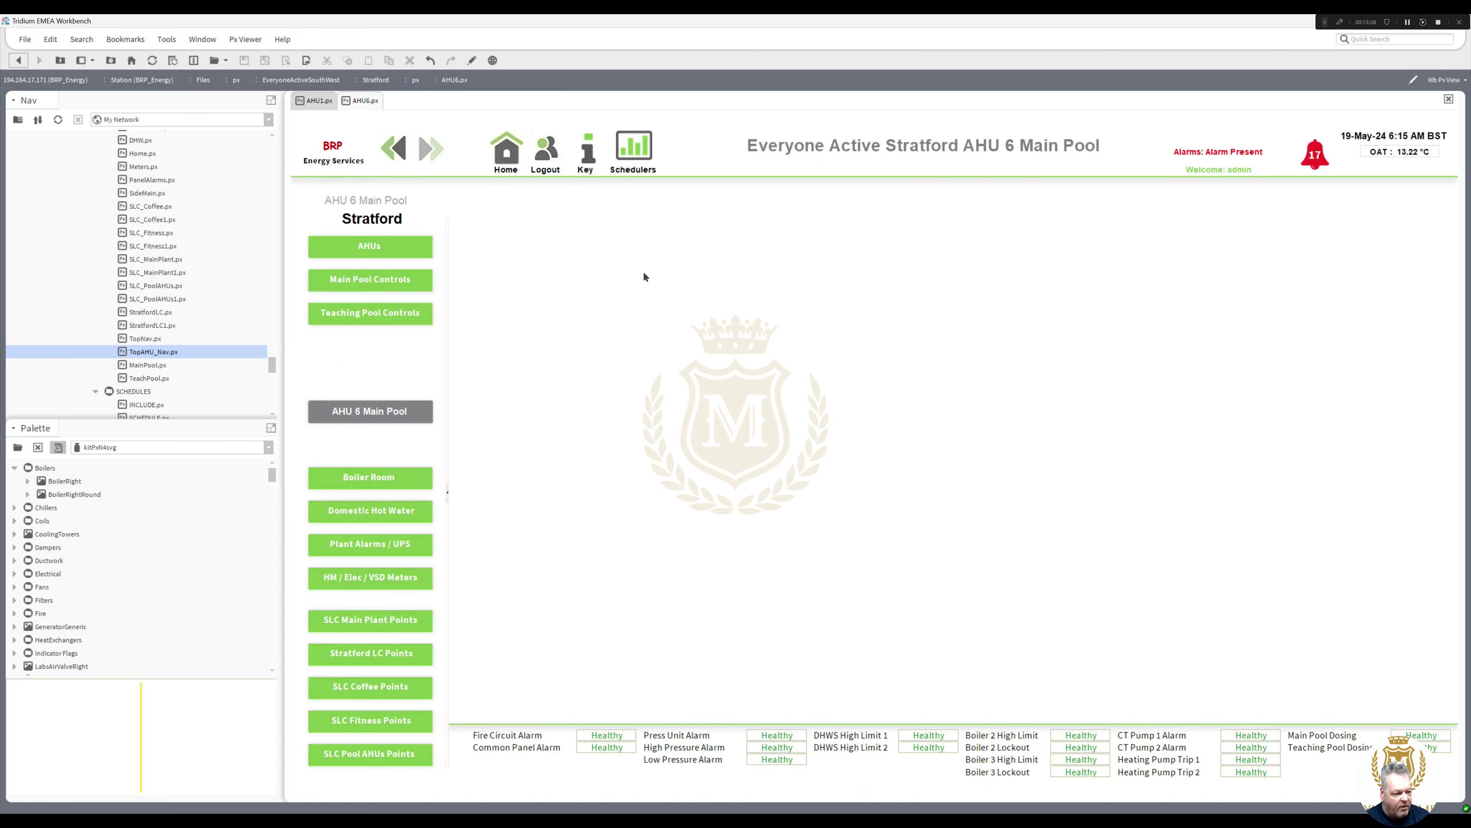
{"action": "left_click", "coordinate": [473, 63]}
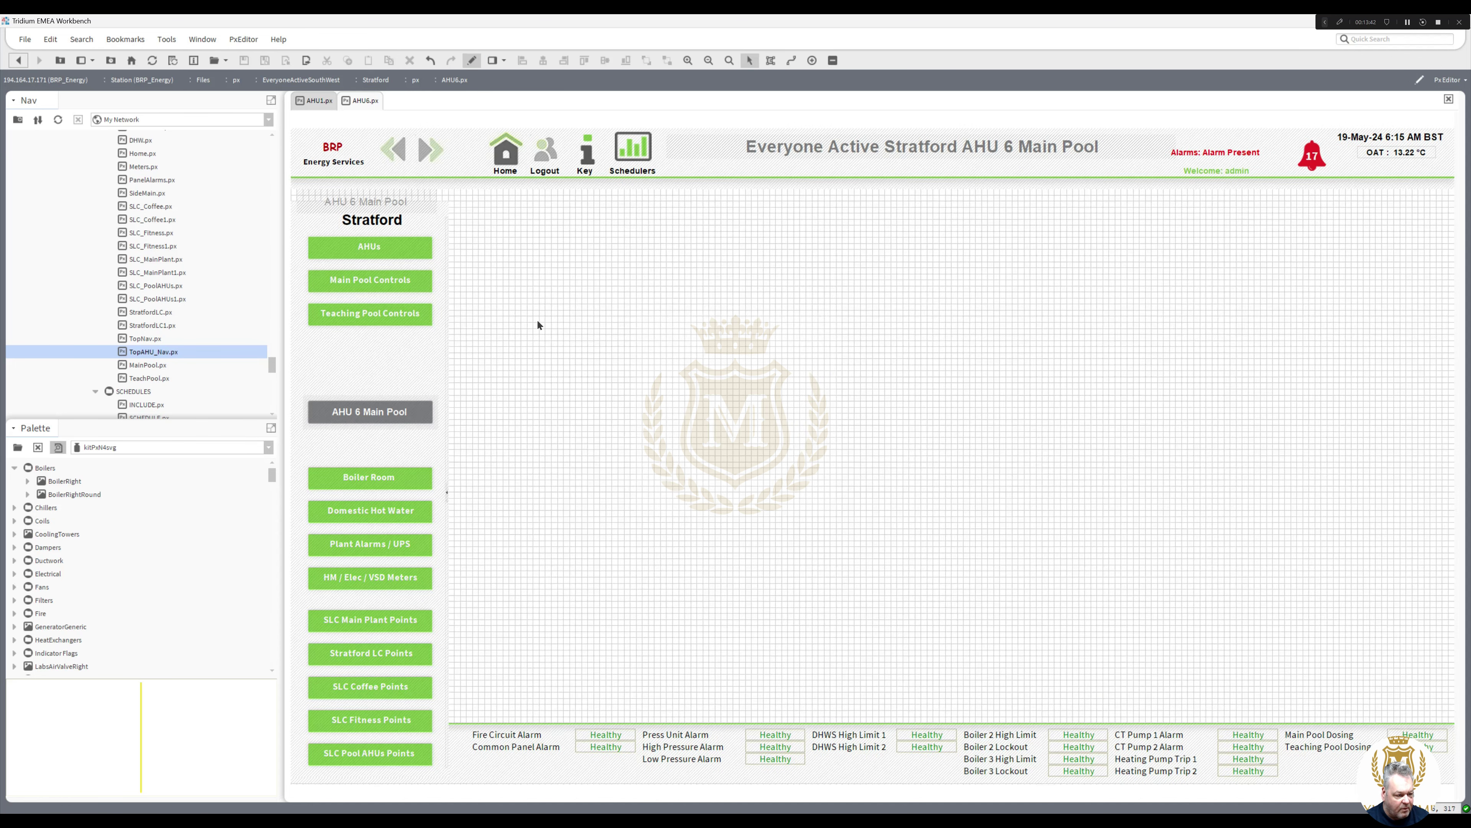
Step: Paste the AHUs highlight into AHU6.px and move its grey background over the green AHUs button
{"action": "right_click", "coordinate": [537, 319]}
{"action": "left_click", "coordinate": [573, 384]}
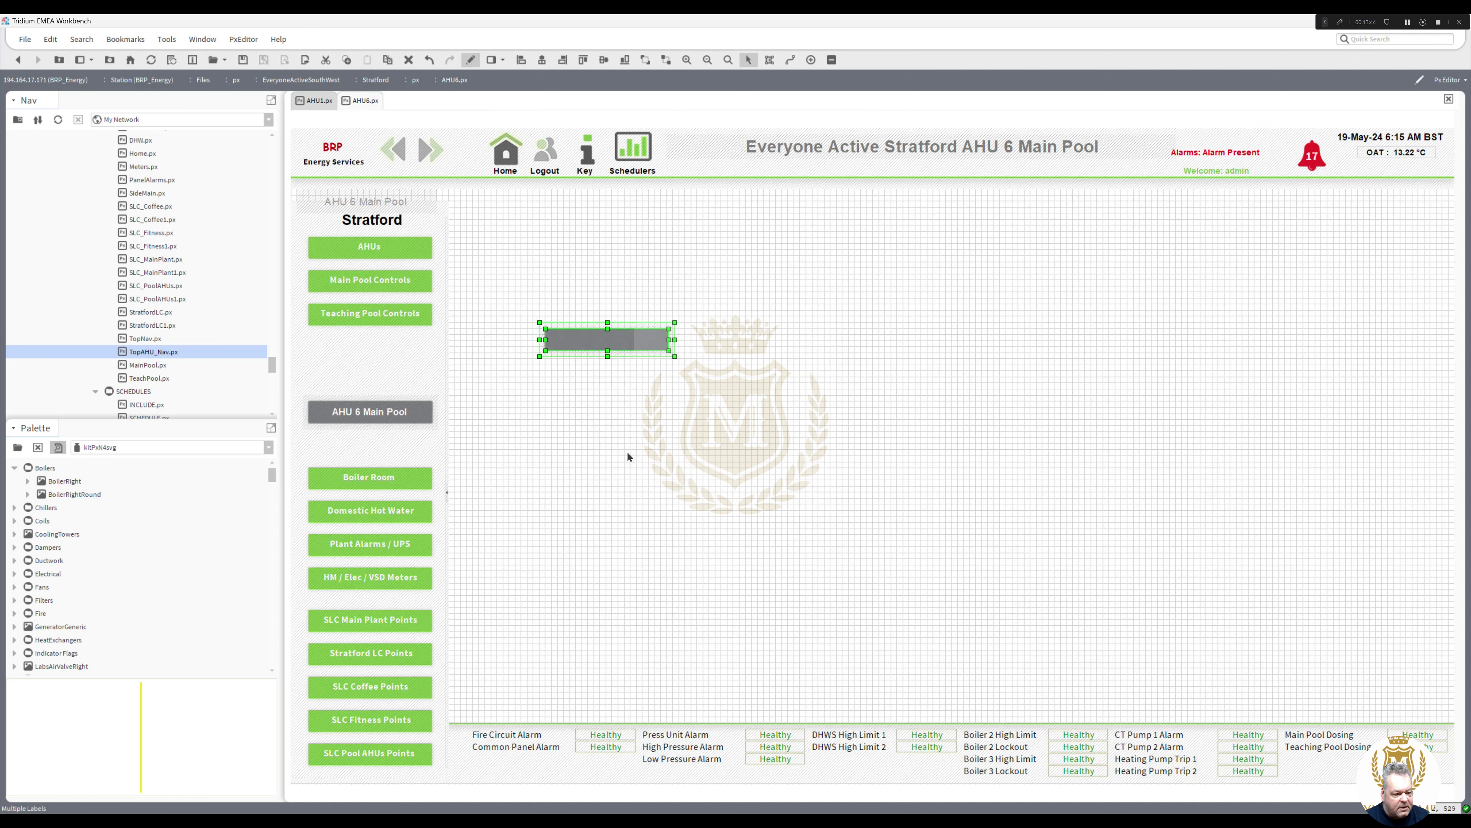
{"action": "left_click_drag", "start_coordinate": [607, 339], "coordinate": [370, 248]}
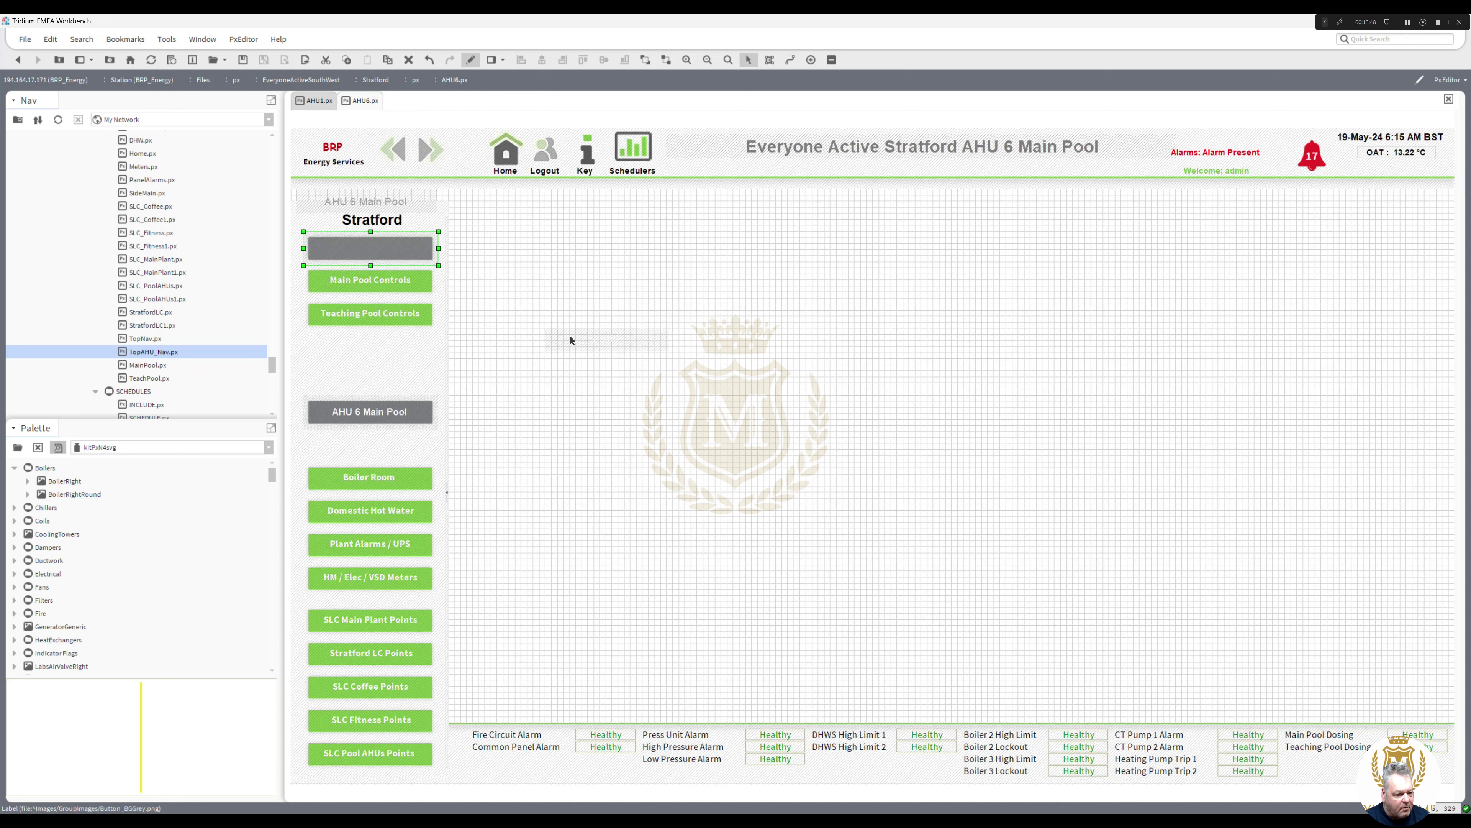
Step: Reorder the AHUs label in AHU6.px to the top, place it on the grey background and leave edit mode
{"action": "right_click", "coordinate": [591, 339]}
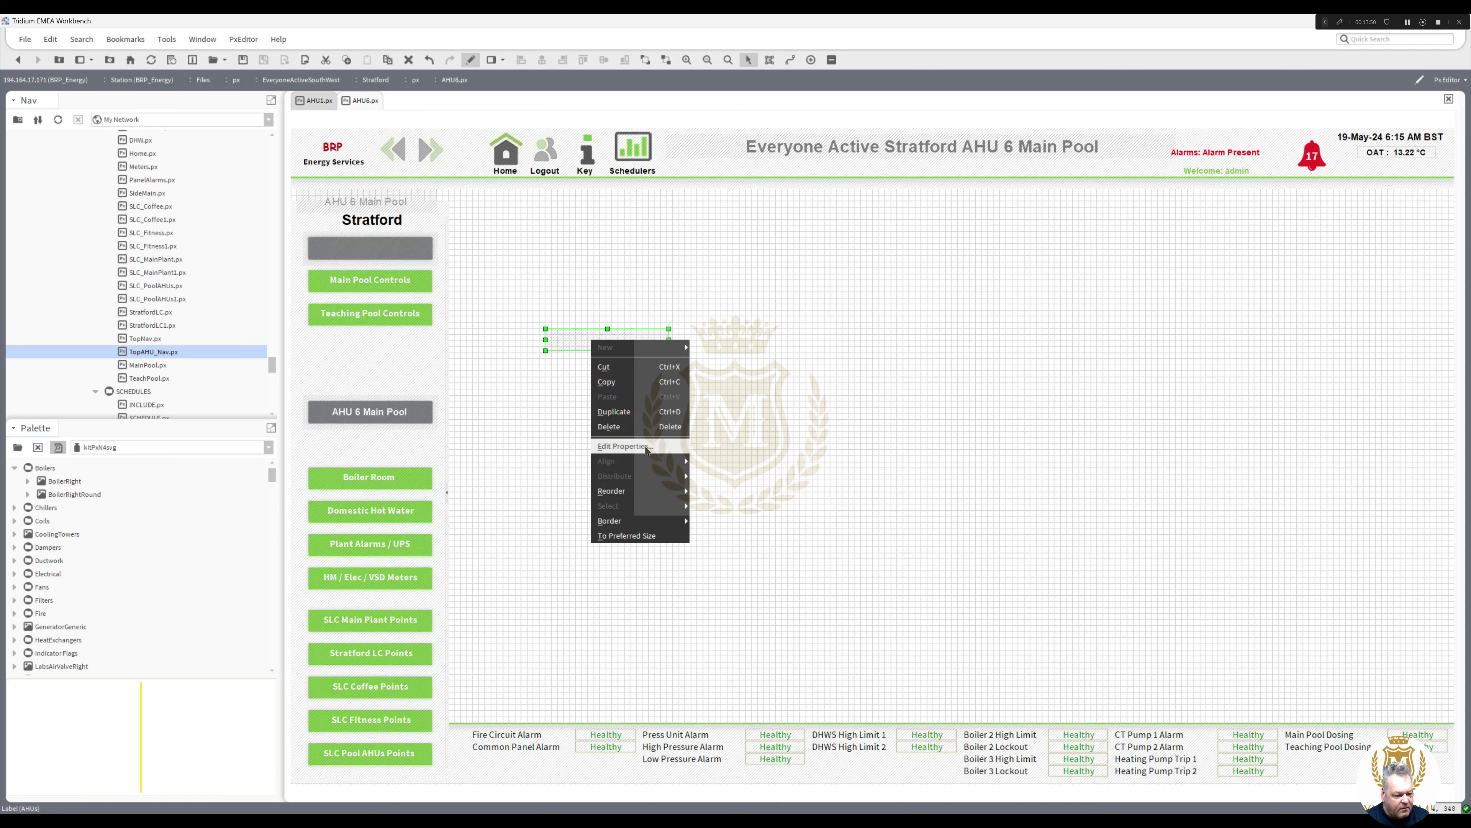
{"action": "mouse_move", "coordinate": [638, 491]}
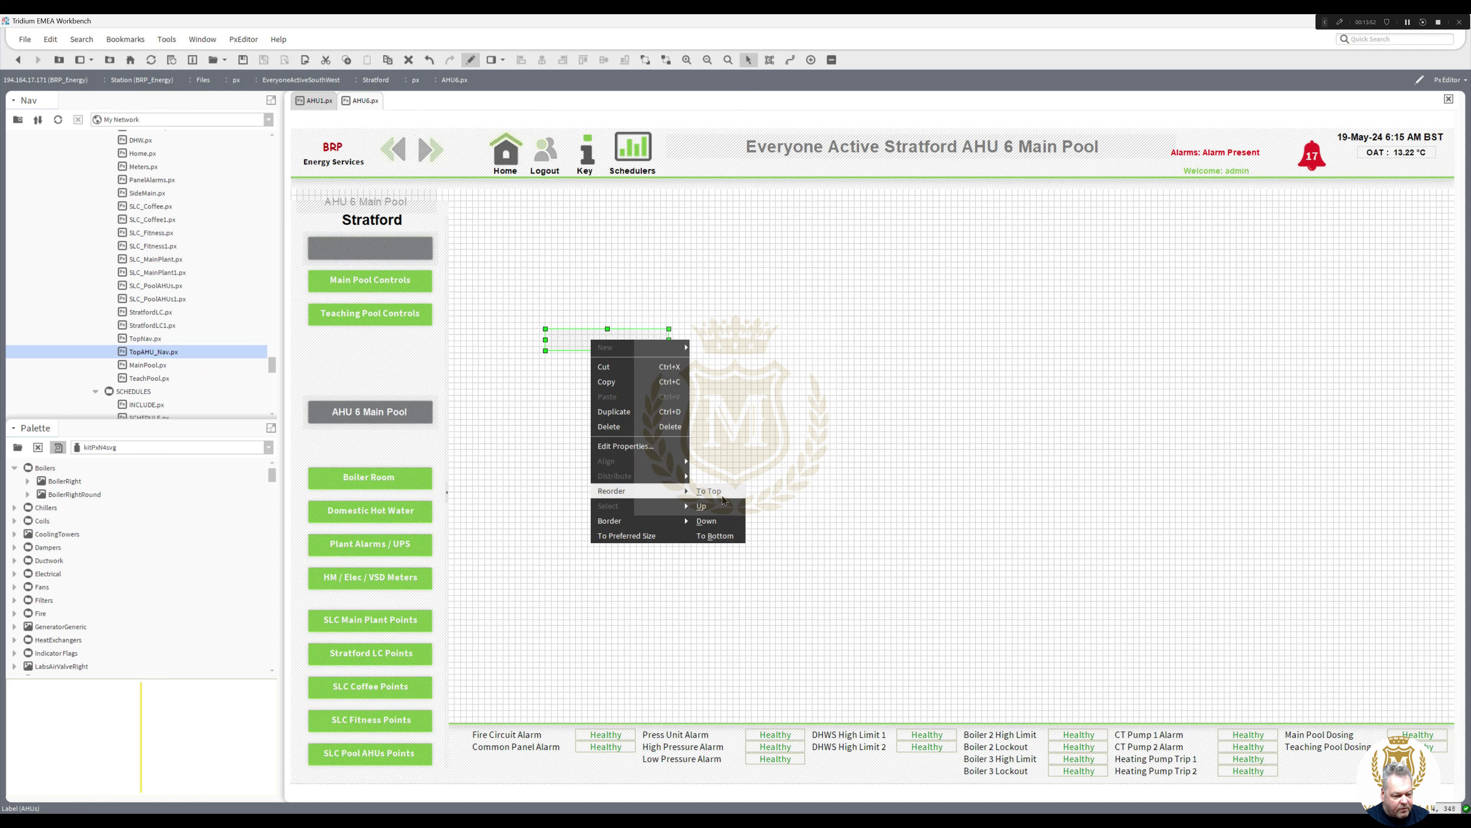
{"action": "left_click", "coordinate": [718, 493]}
{"action": "left_click_drag", "start_coordinate": [610, 343], "coordinate": [374, 254]}
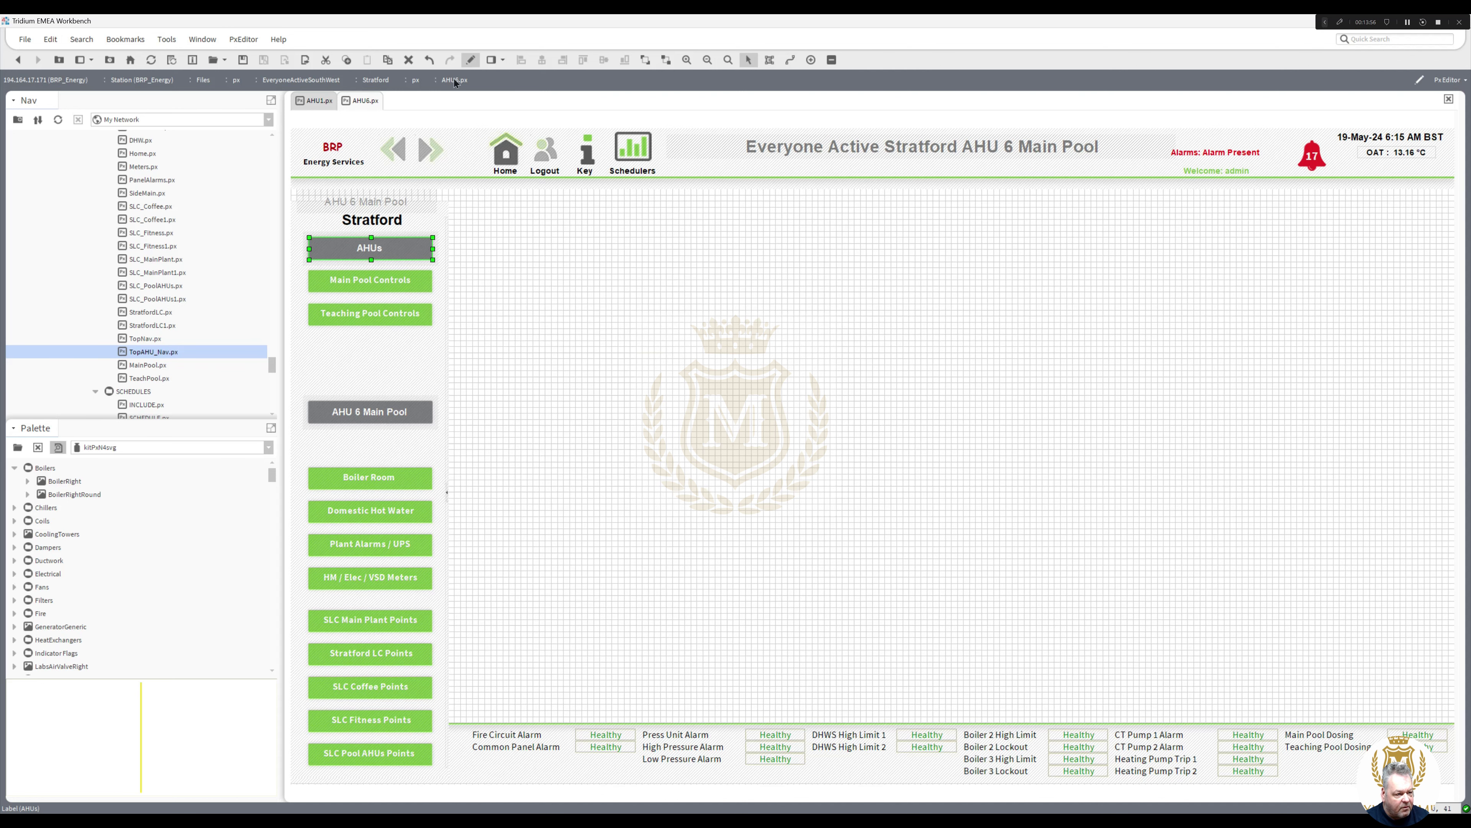
{"action": "left_click", "coordinate": [471, 60]}
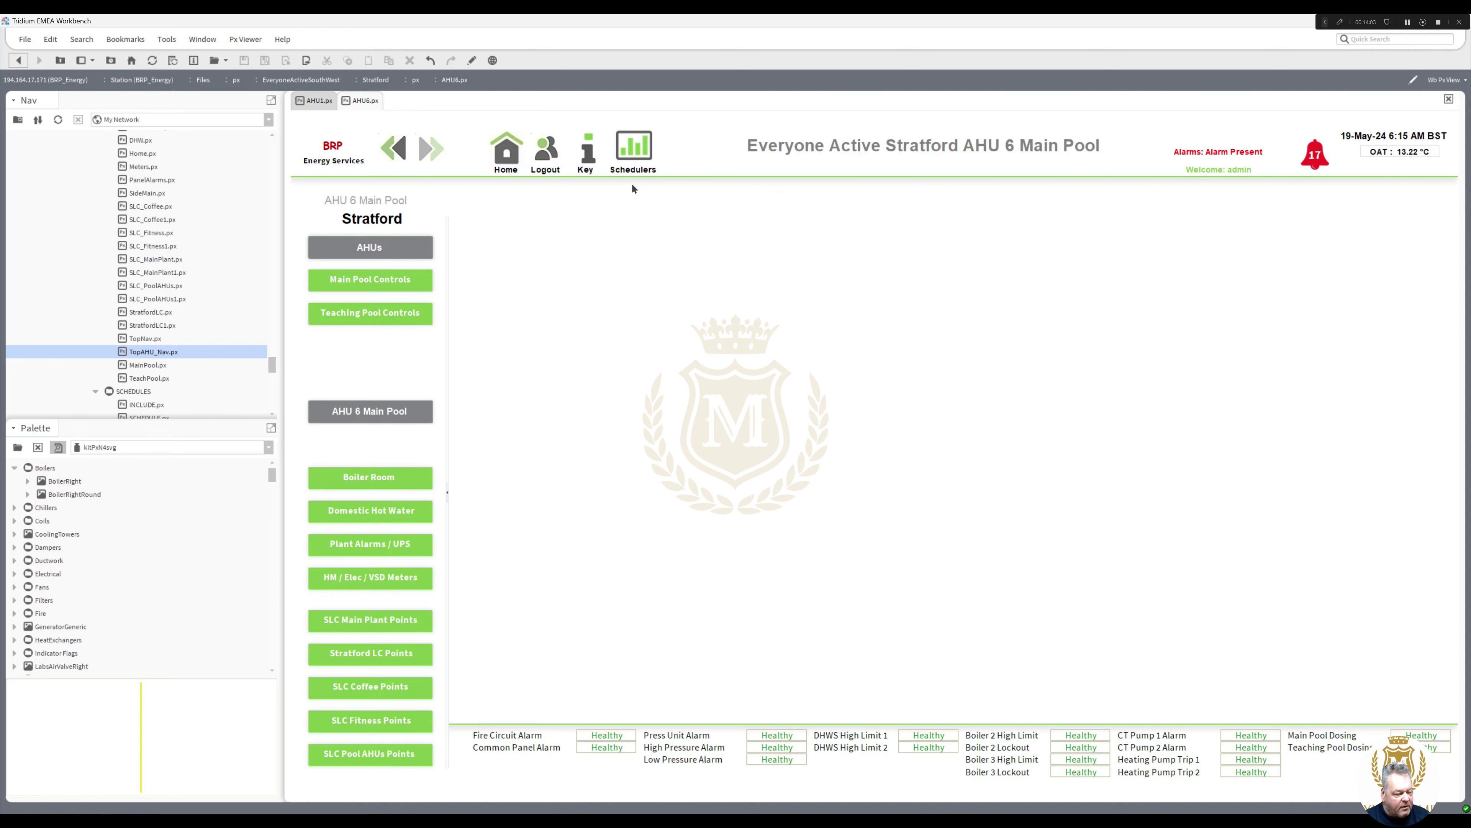
Step: Go back to AHU1.px, open the AHU 7 Teaching Pool page for editing and place the AHUs highlight with its label over the green AHUs button
{"action": "left_click", "coordinate": [18, 60]}
{"action": "left_click", "coordinate": [1361, 208]}
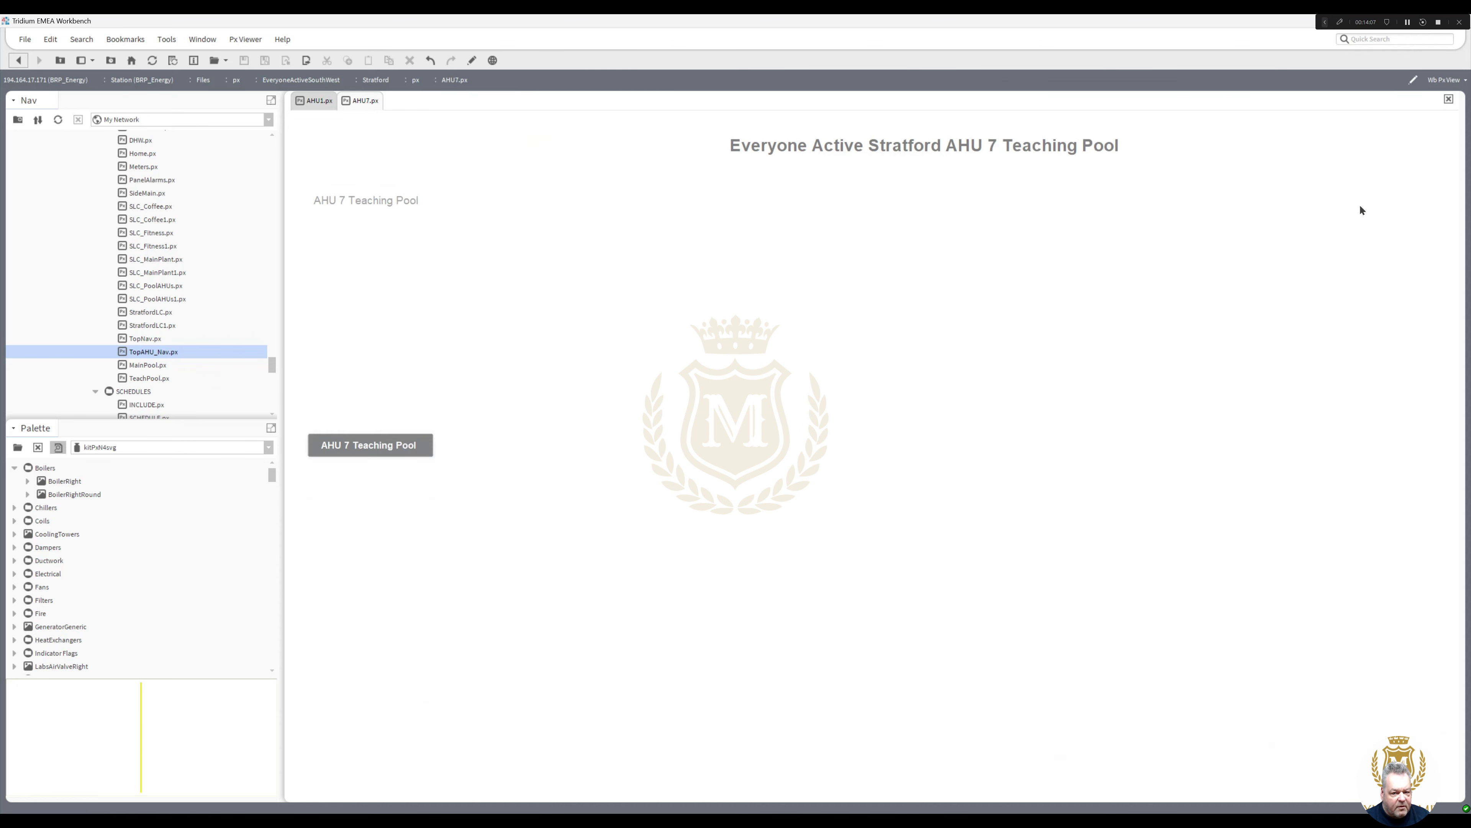
{"action": "left_click", "coordinate": [472, 60]}
{"action": "left_click", "coordinate": [370, 246]}
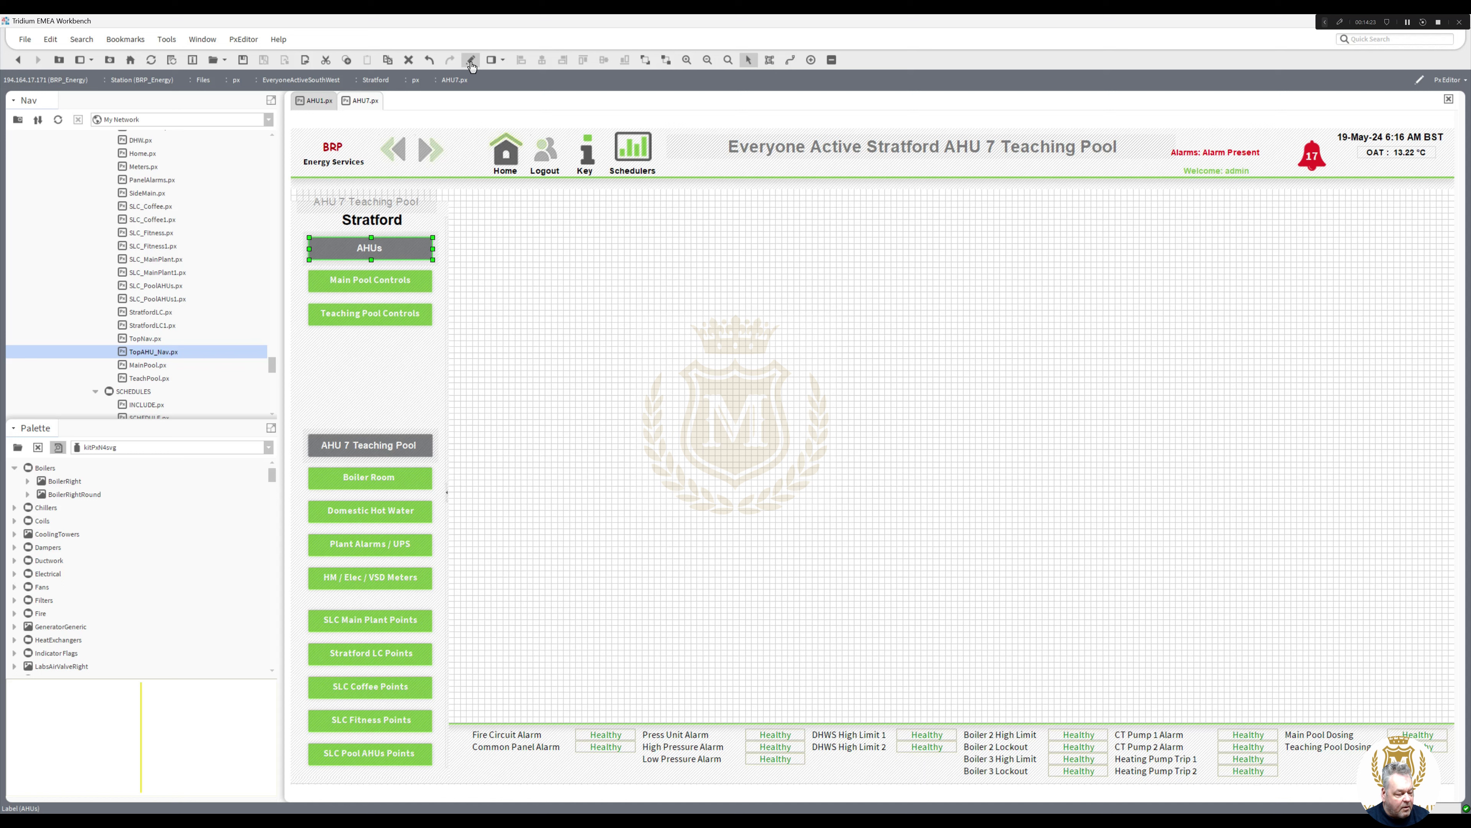
Step: Insert the TopAHU_Nav.px bar into AHU7.px, position it just below the page header and reorder it to the bottom
{"action": "left_click_drag", "start_coordinate": [158, 355], "coordinate": [582, 298]}
{"action": "left_click_drag", "start_coordinate": [702, 336], "coordinate": [561, 219]}
{"action": "right_click", "coordinate": [562, 219]}
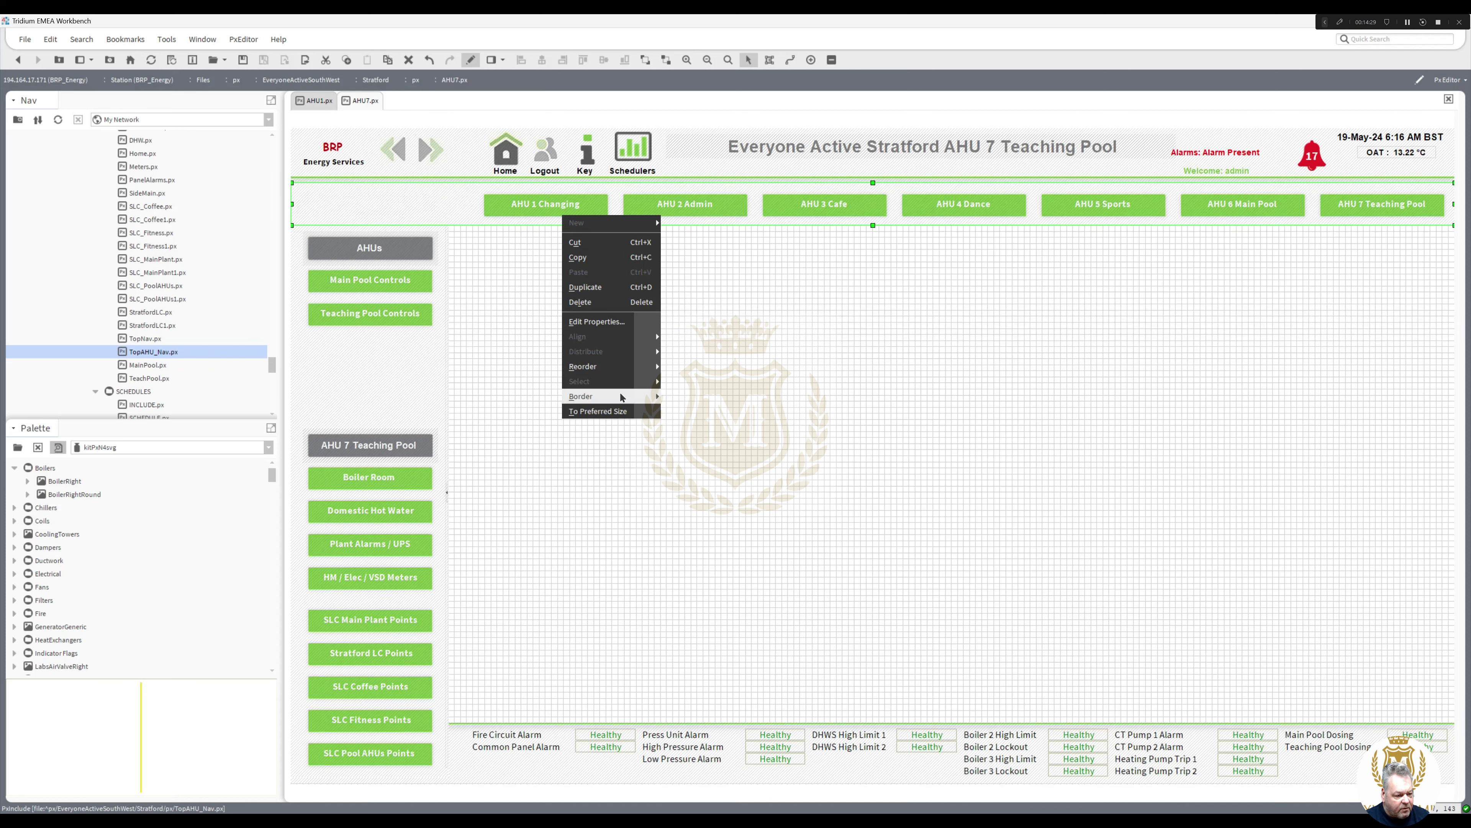
{"action": "mouse_move", "coordinate": [638, 366]}
{"action": "left_click", "coordinate": [685, 411]}
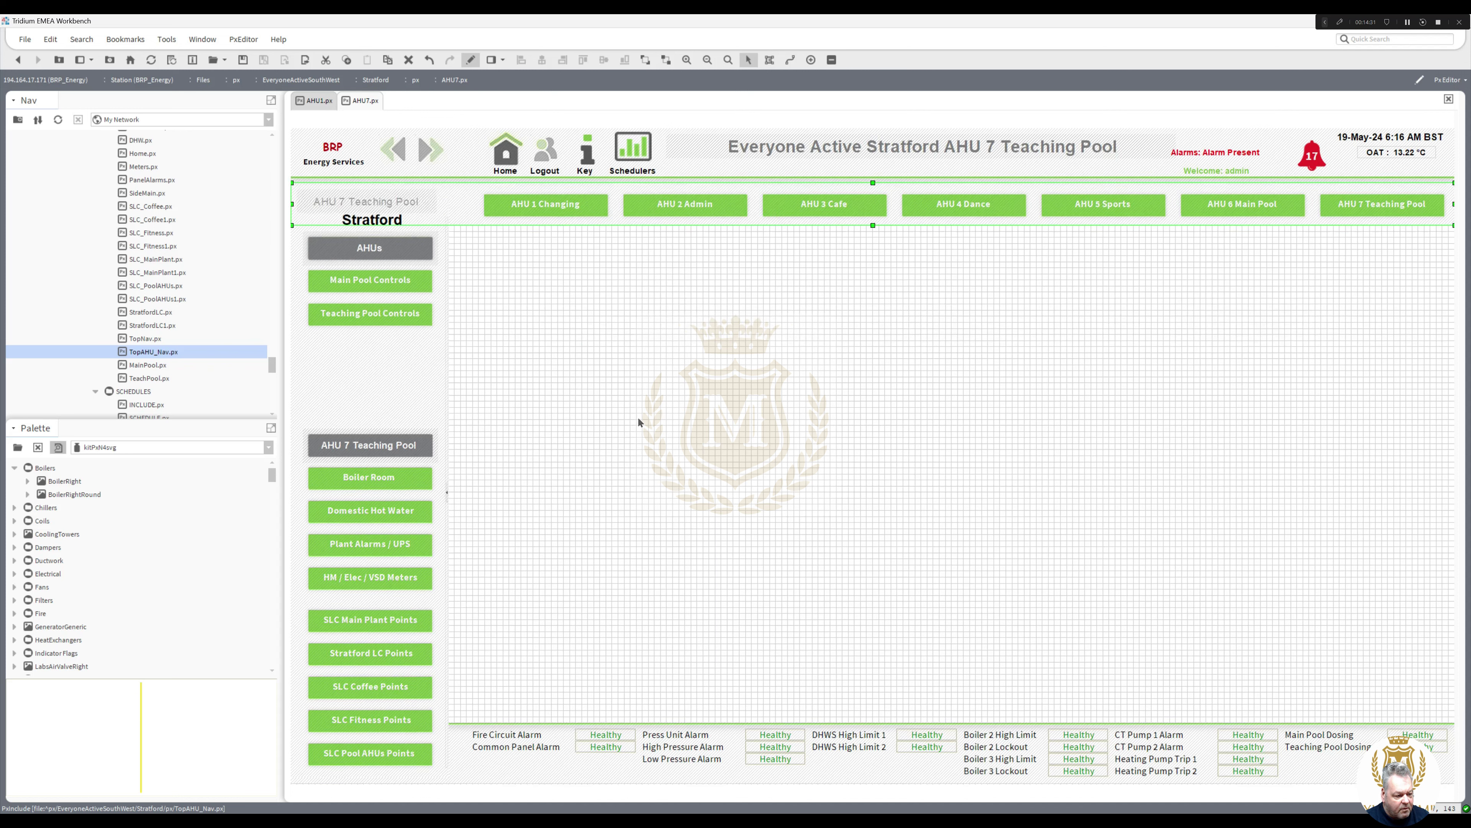
Step: Move the grey AHU 7 Teaching Pool highlight with its label onto the matching top bar button in AHU7.px and leave edit mode
{"action": "left_click", "coordinate": [385, 457]}
{"action": "left_click_drag", "start_coordinate": [380, 454], "coordinate": [1390, 209]}
{"action": "left_click", "coordinate": [470, 60]}
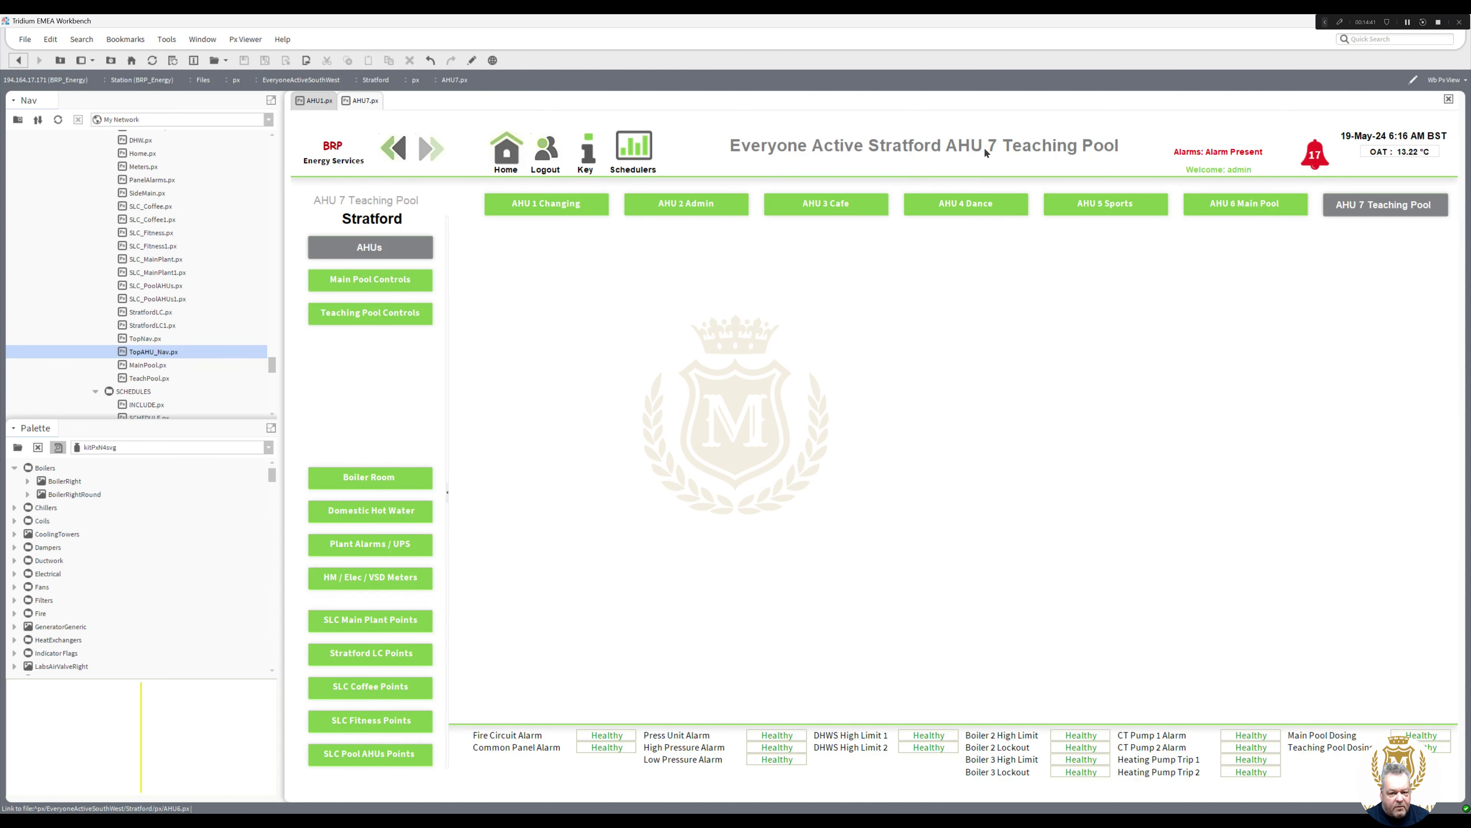
Step: Open the AHU 6 Main Pool page for editing, insert the TopAHU_Nav.px bar just below the header and reorder it to the bottom
{"action": "left_click", "coordinate": [1223, 203]}
{"action": "left_click", "coordinate": [471, 60]}
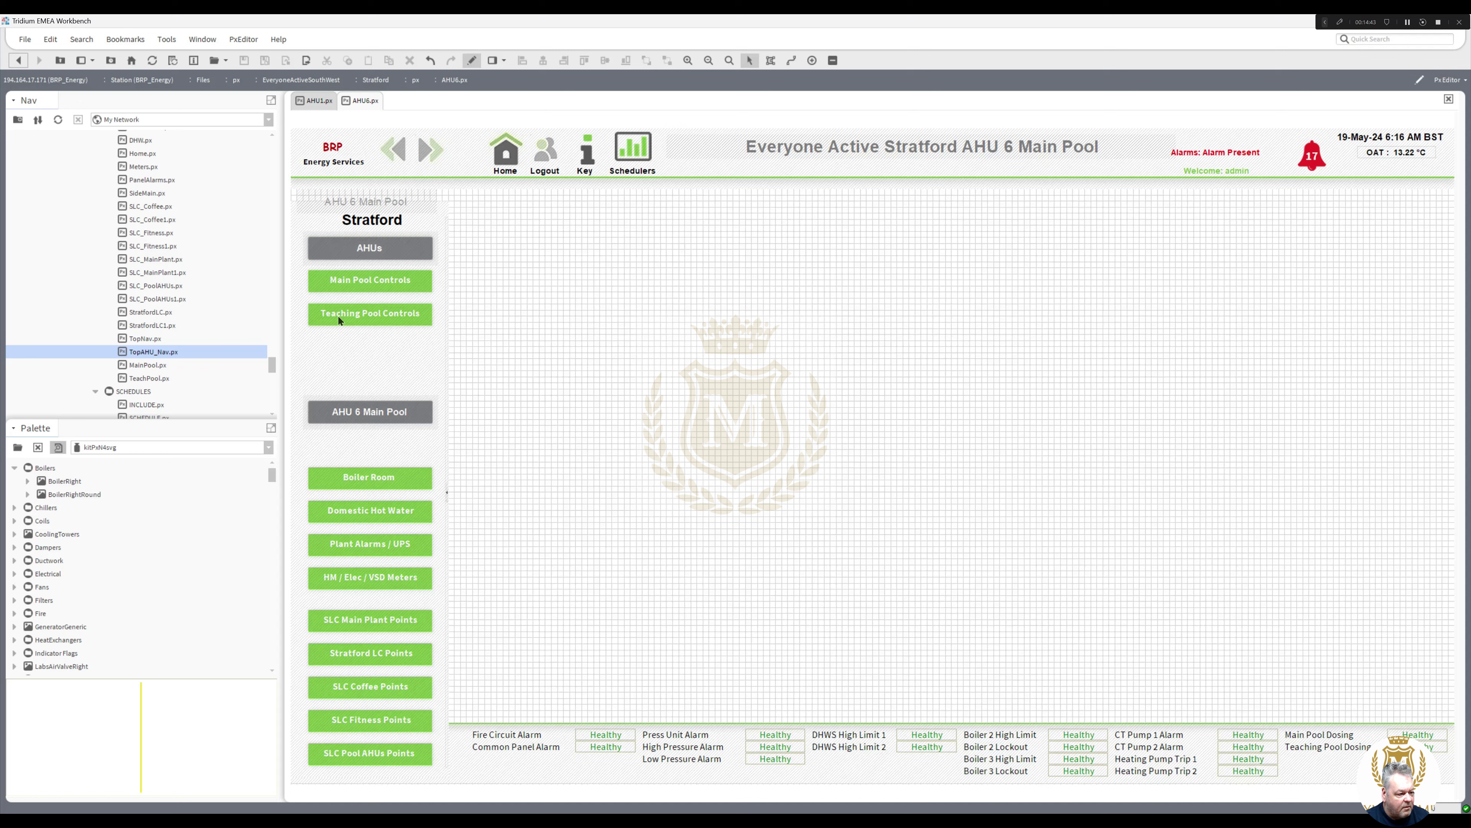
{"action": "left_click_drag", "start_coordinate": [146, 357], "coordinate": [522, 323]}
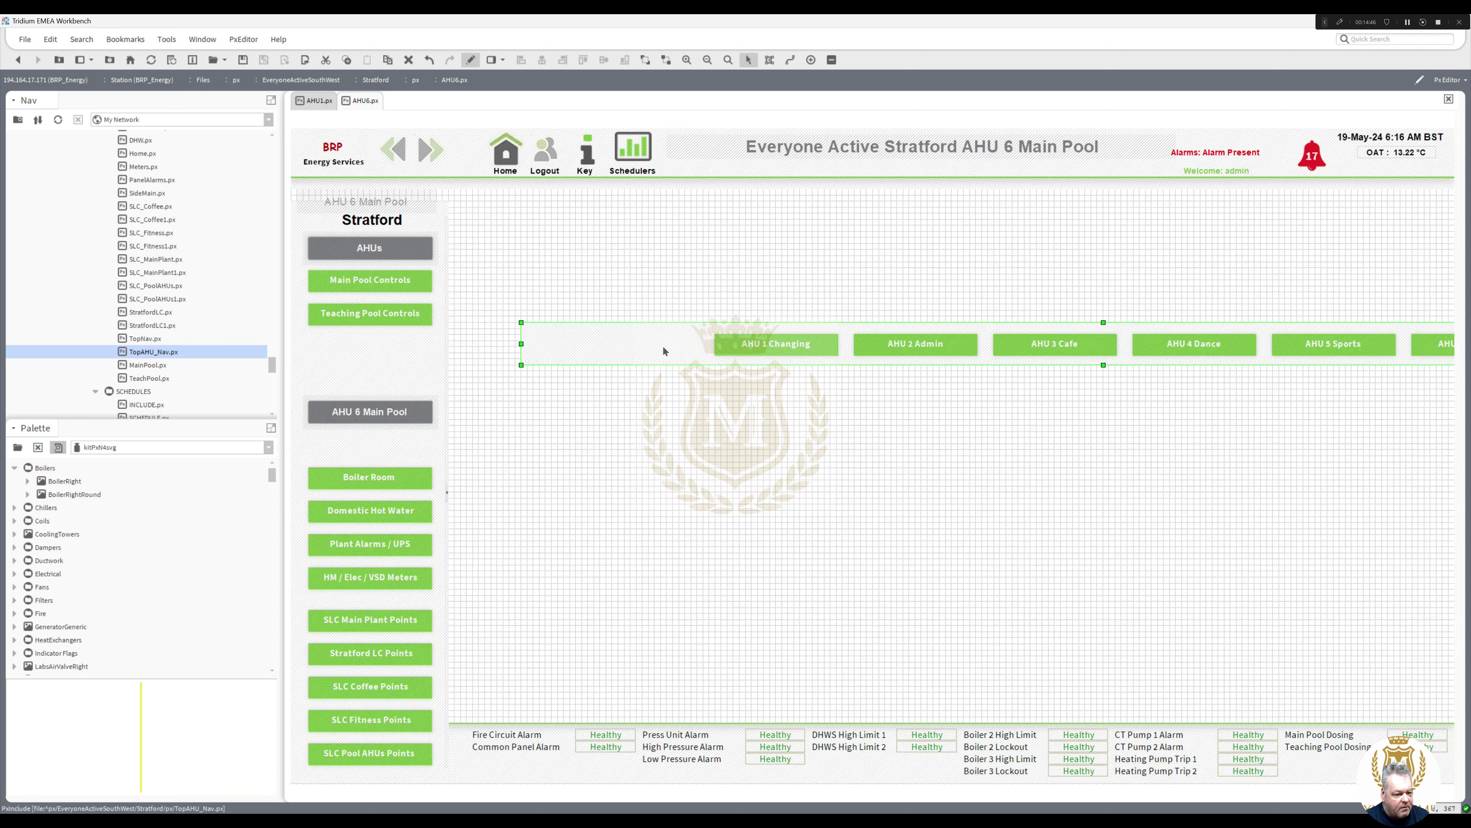
{"action": "right_click", "coordinate": [544, 211]}
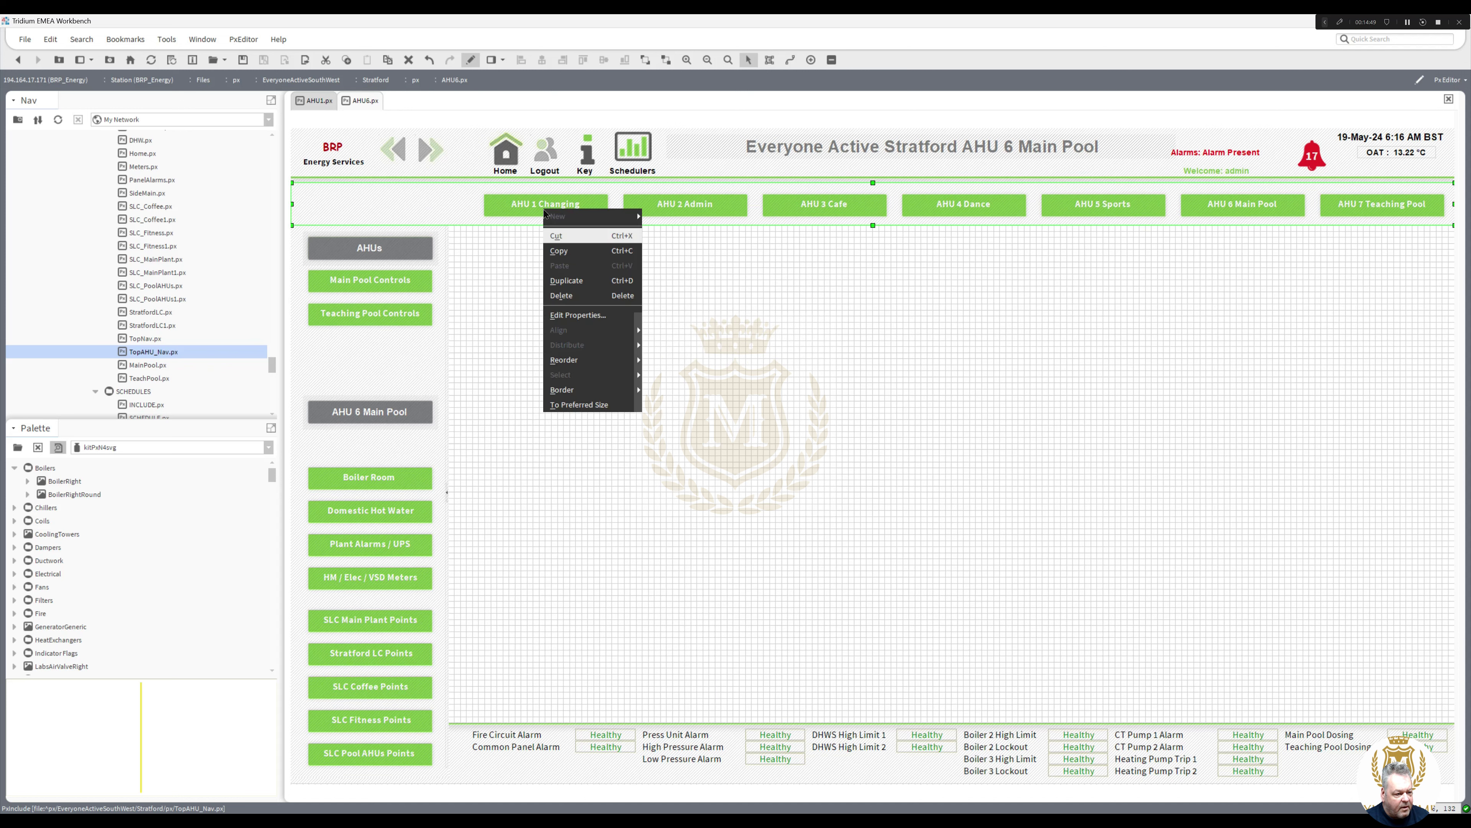
{"action": "mouse_move", "coordinate": [614, 360]}
{"action": "left_click", "coordinate": [666, 404]}
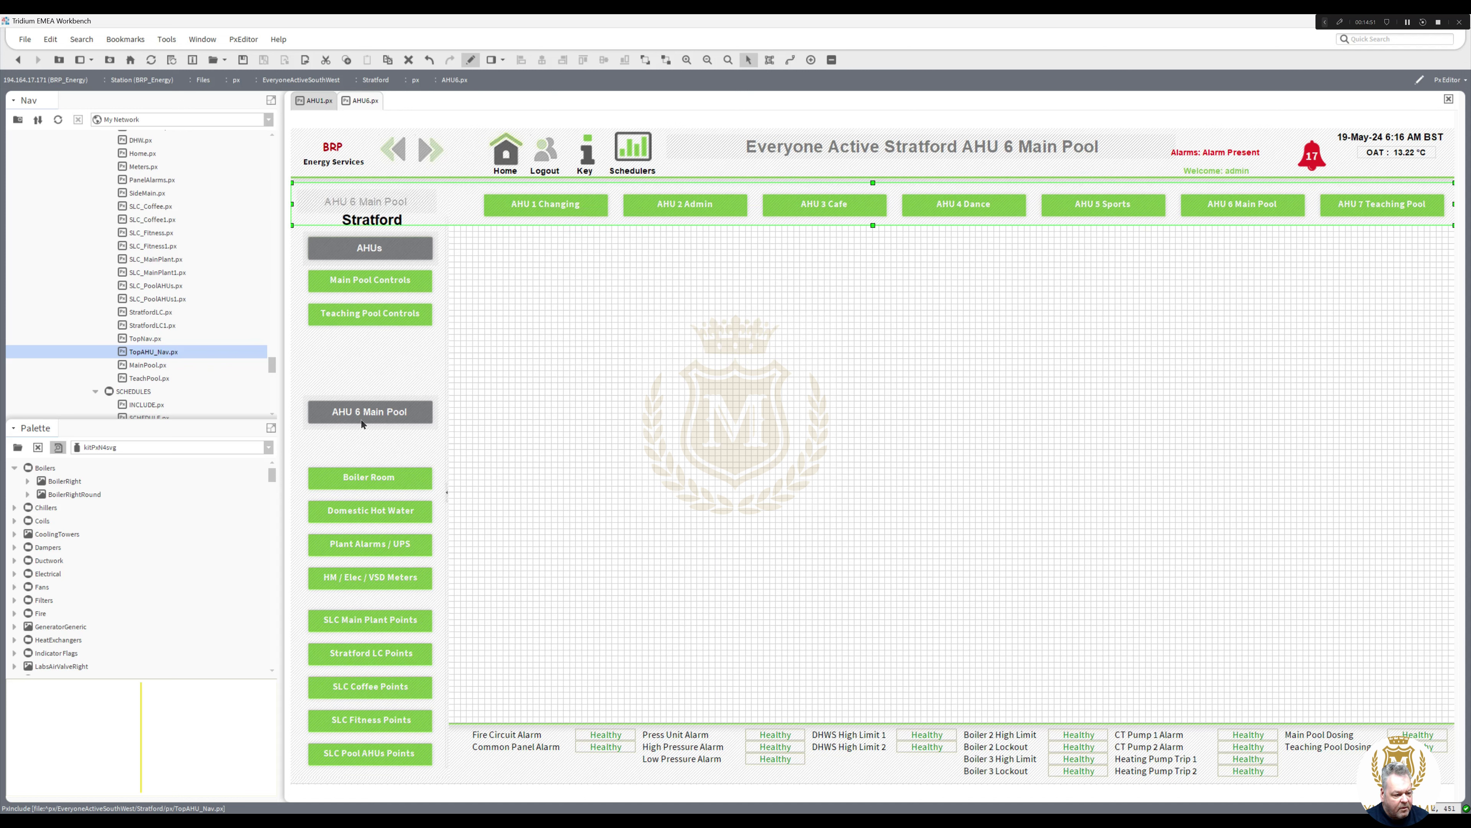
Step: Move the grey AHU 6 Main Pool highlight with its label onto the matching top bar button and leave edit mode
{"action": "left_click", "coordinate": [366, 426]}
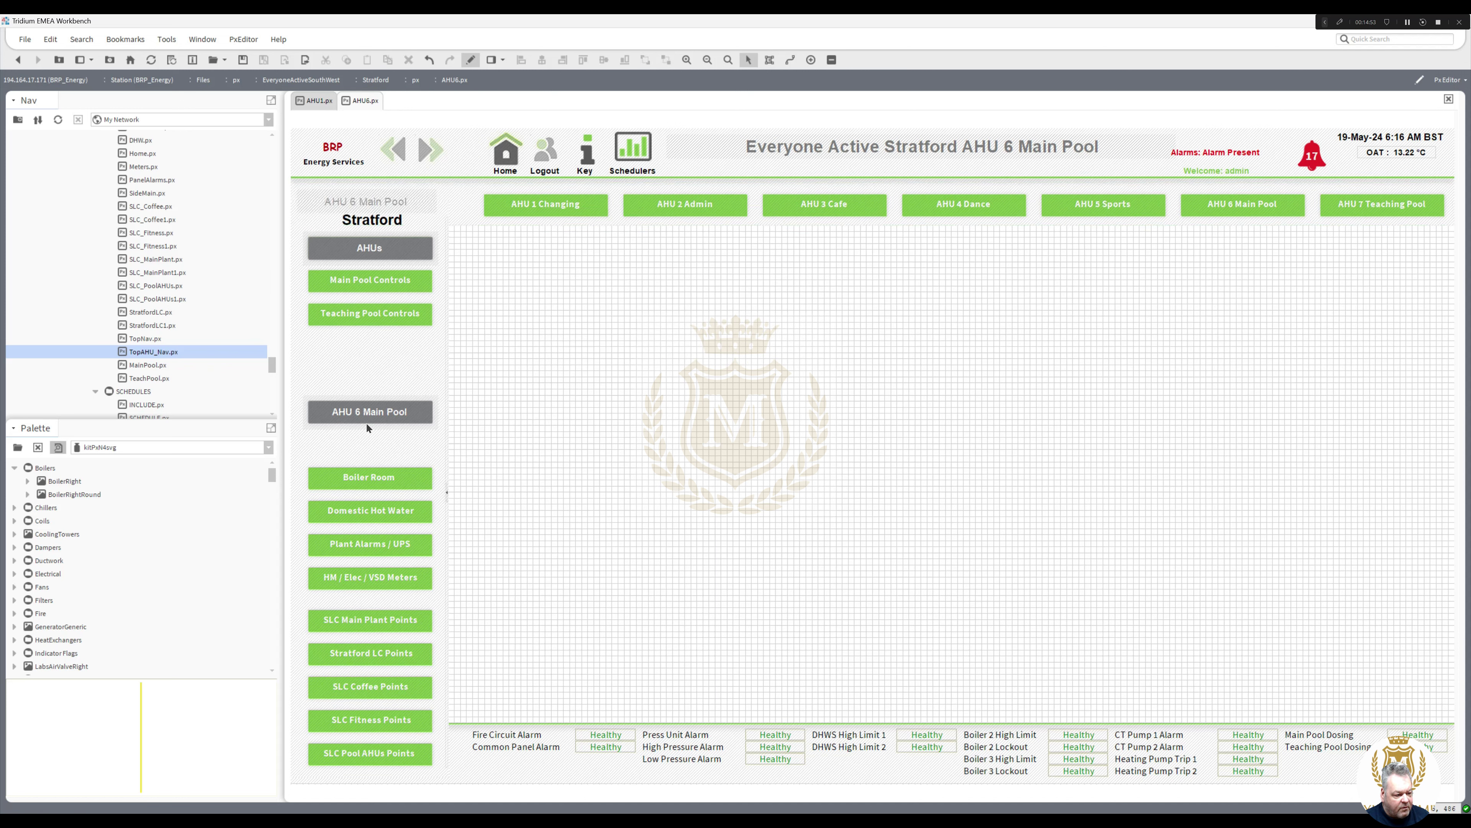
{"action": "left_click", "coordinate": [367, 425], "text": "shift"}
{"action": "left_click_drag", "start_coordinate": [367, 425], "coordinate": [1234, 213]}
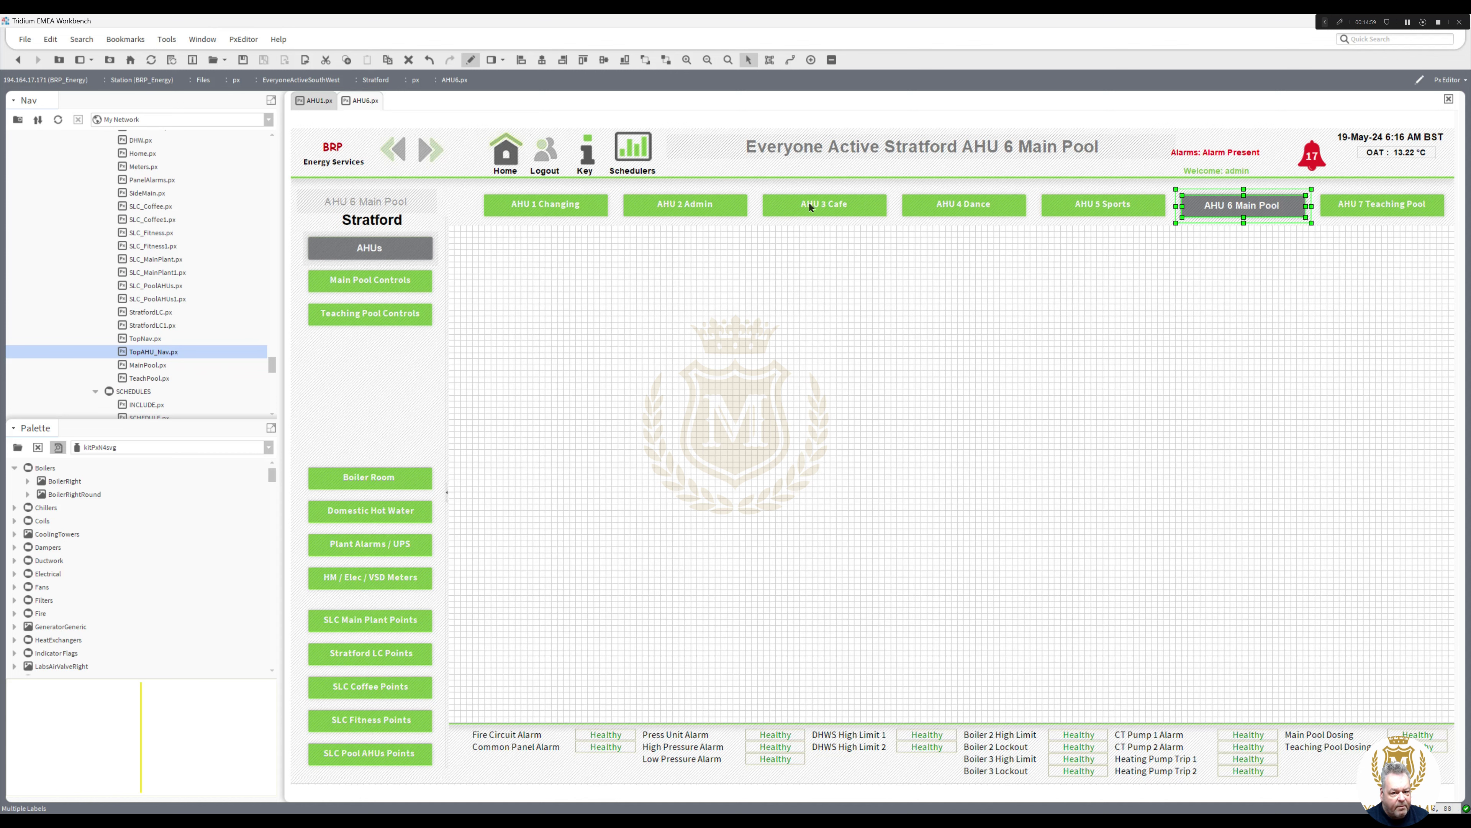
{"action": "left_click", "coordinate": [471, 60]}
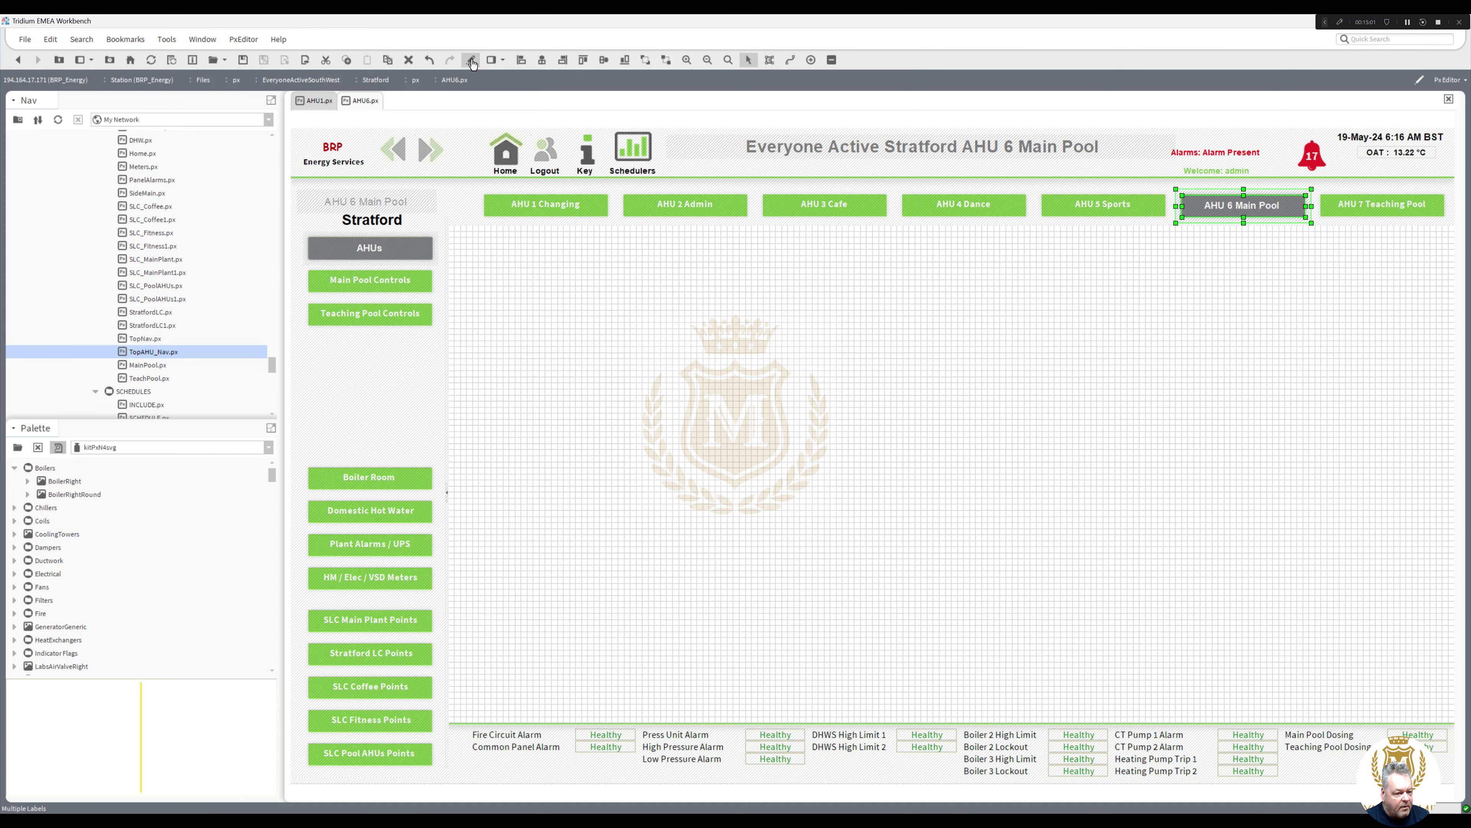
Step: Open the AHU 5 Sports page for editing, insert the TopAHU_Nav.px bar just below the header and reorder it to the bottom
{"action": "left_click", "coordinate": [1096, 205]}
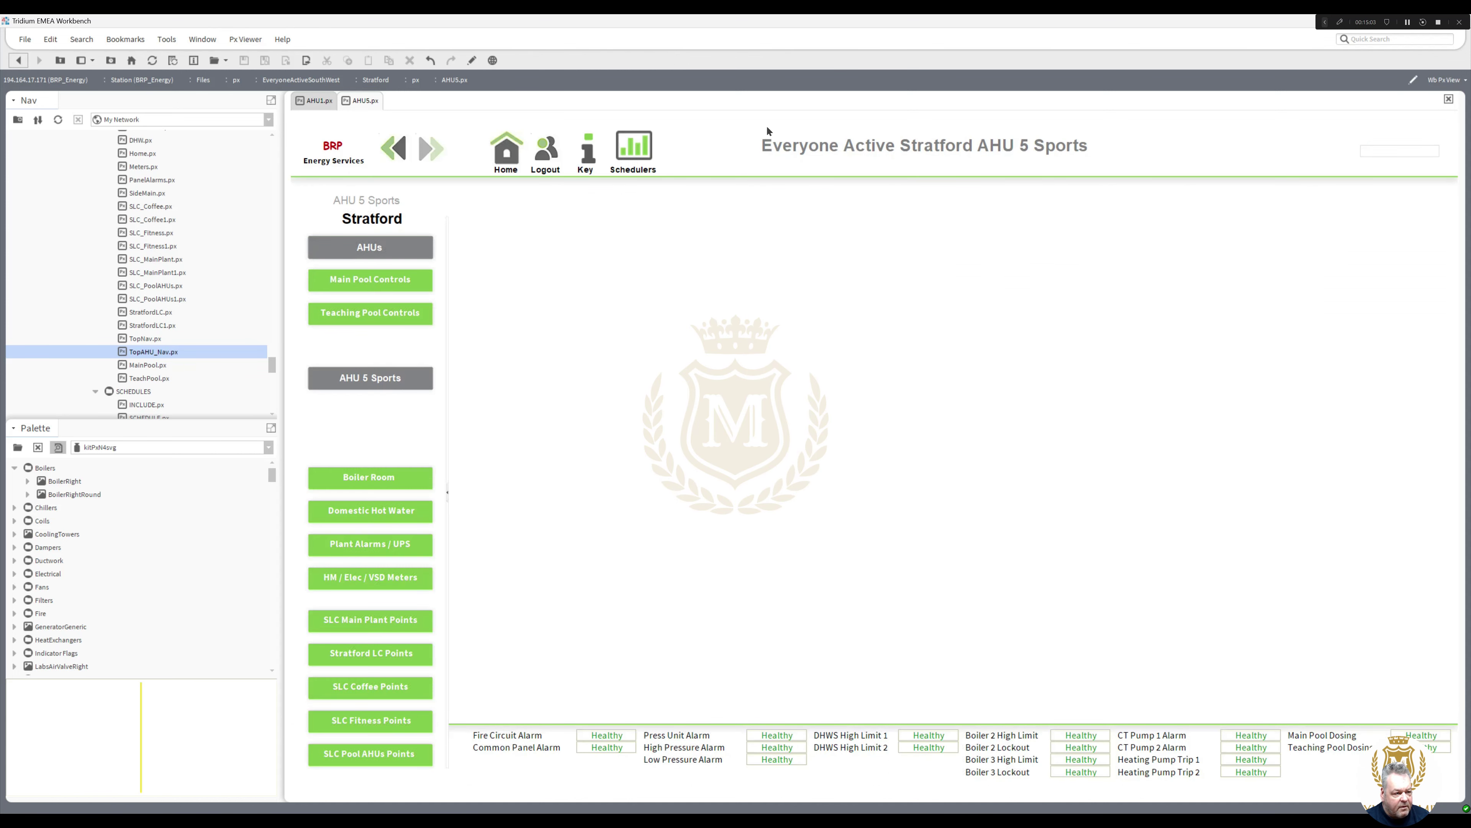
{"action": "left_click", "coordinate": [472, 60]}
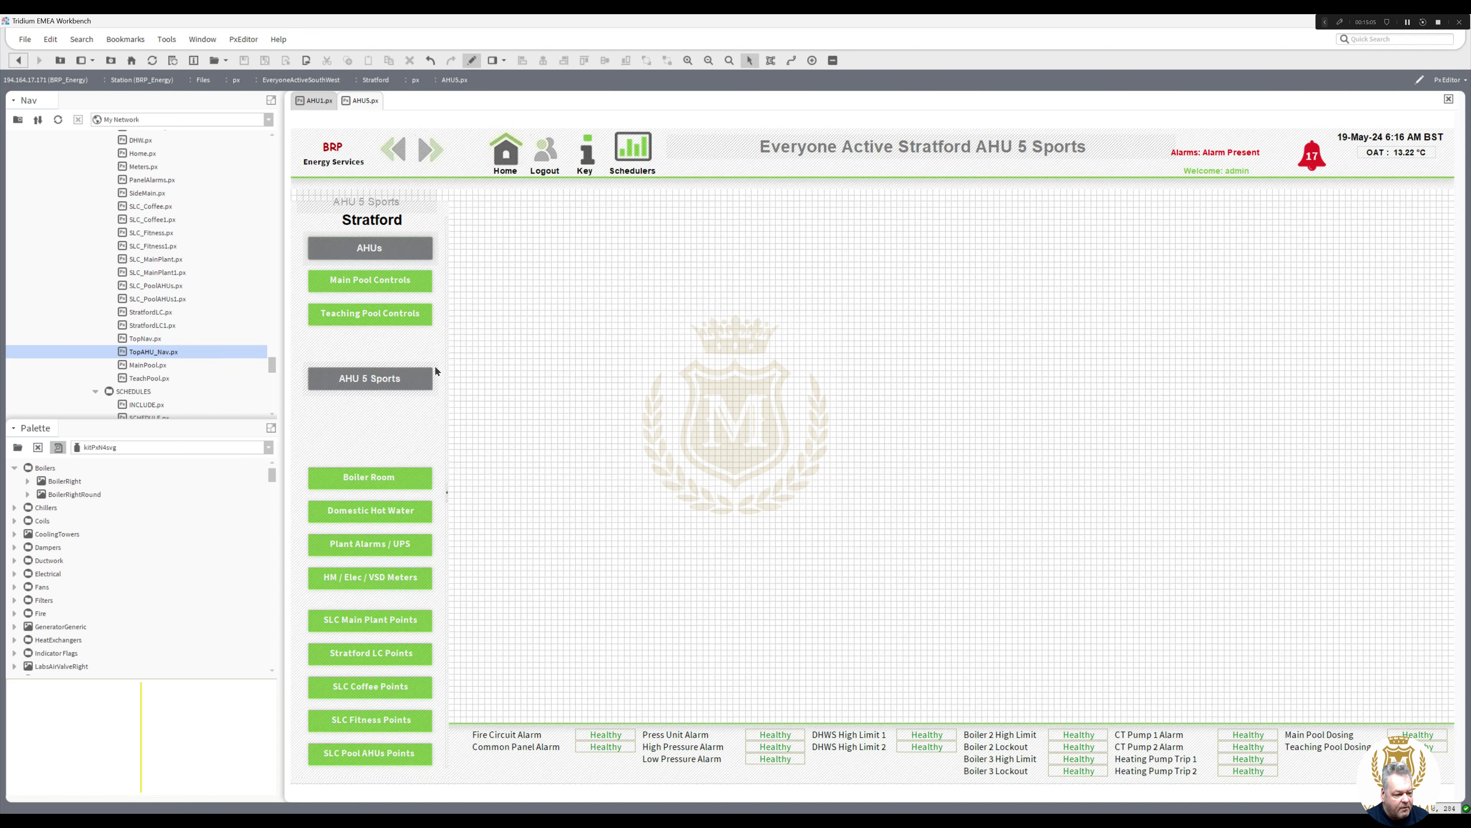
{"action": "left_click_drag", "start_coordinate": [169, 355], "coordinate": [472, 213]}
{"action": "right_click", "coordinate": [473, 213]}
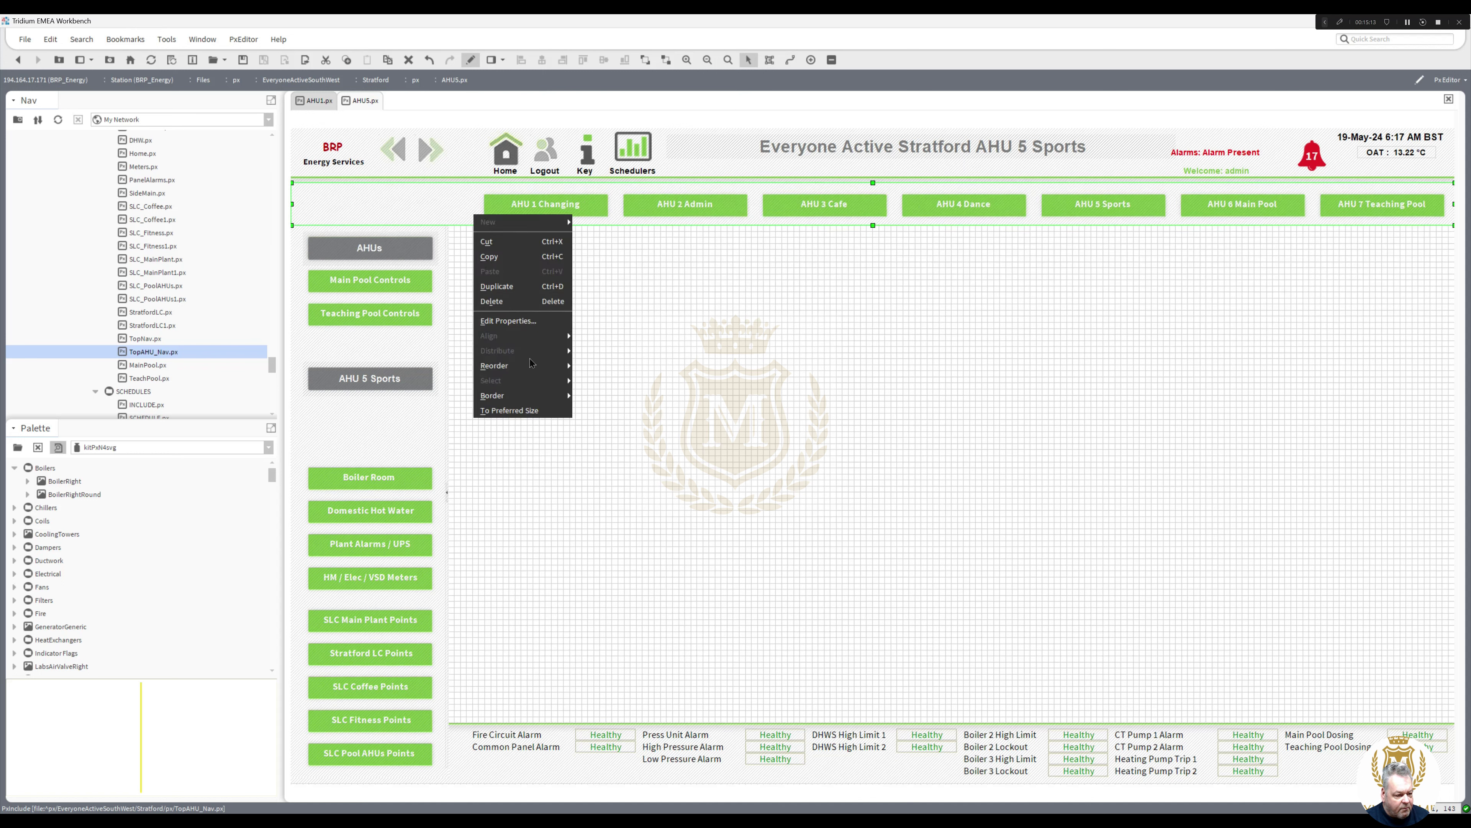
{"action": "mouse_move", "coordinate": [532, 365]}
{"action": "left_click", "coordinate": [598, 408]}
Step: Move the grey AHU 5 Sports highlight with its label onto the matching top bar button and leave edit mode
{"action": "left_click", "coordinate": [374, 390]}
{"action": "left_click", "coordinate": [374, 390], "text": "ctrl"}
{"action": "left_click_drag", "start_coordinate": [370, 385], "coordinate": [1101, 209]}
{"action": "left_click", "coordinate": [972, 289]}
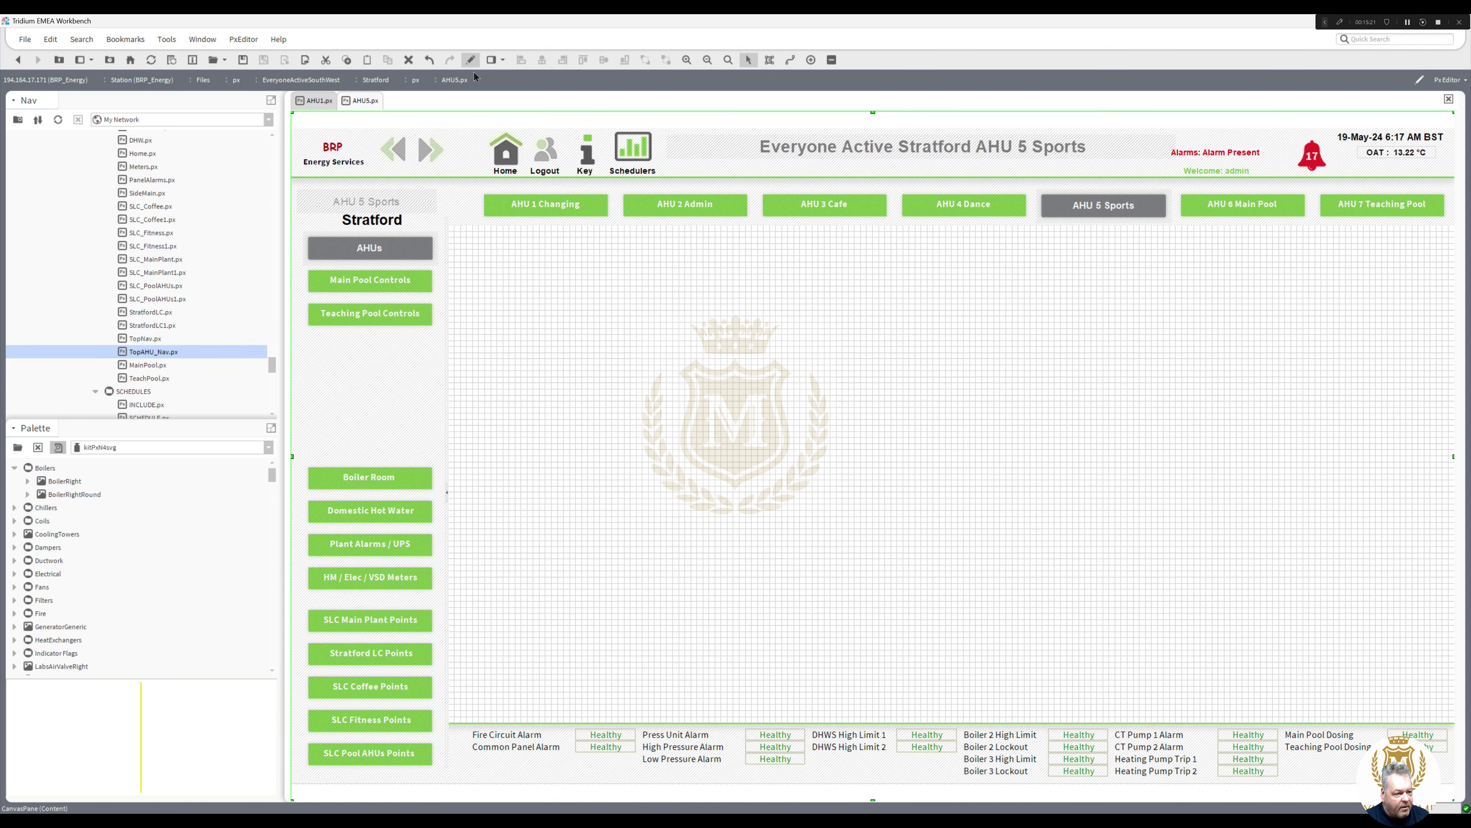
{"action": "left_click", "coordinate": [471, 60]}
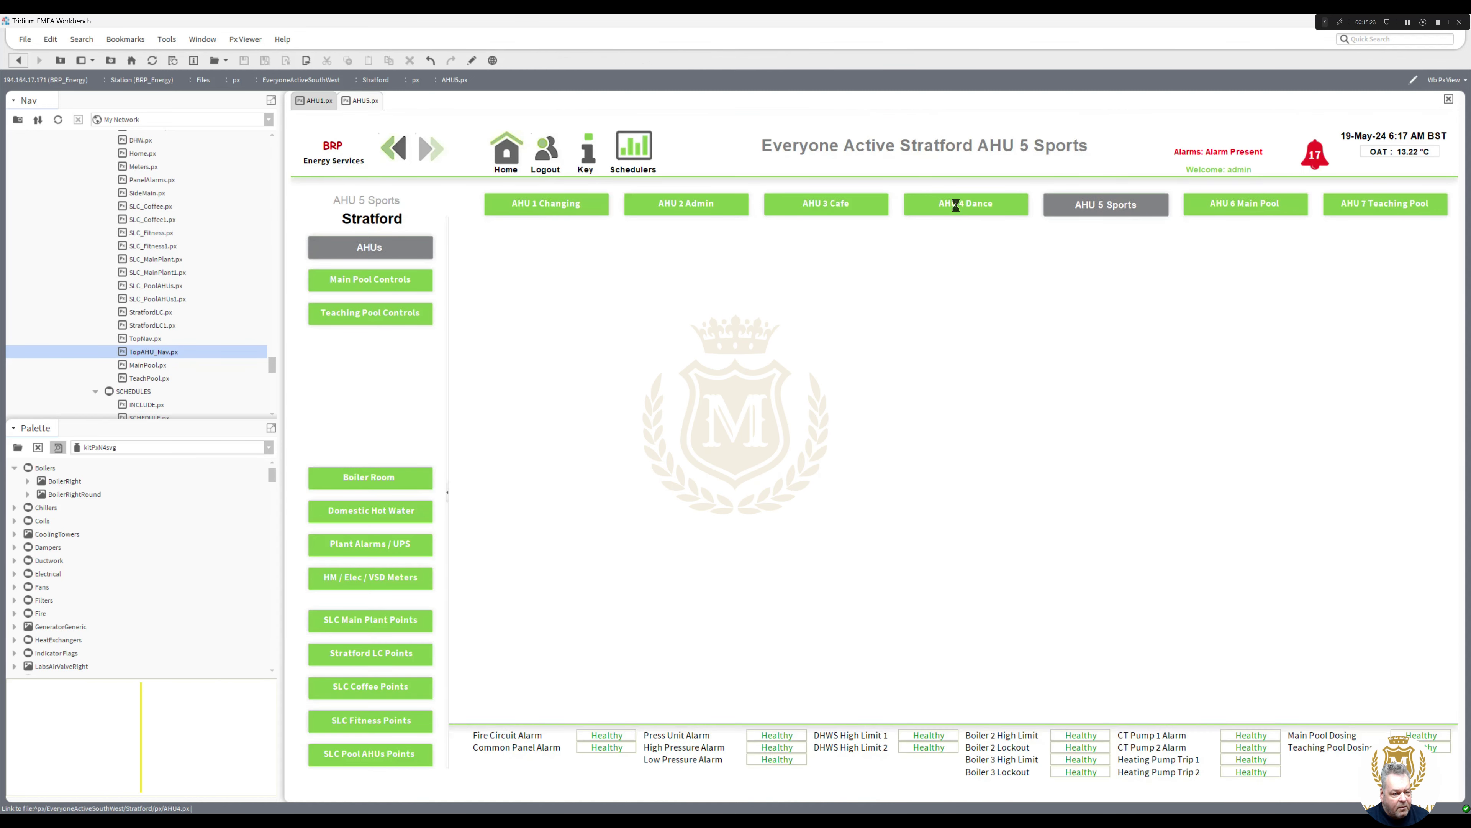
Step: Open the AHU 4 Dance page for editing, insert the TopAHU_Nav.px bar just below the header and reorder it to the bottom
{"action": "left_click", "coordinate": [952, 205]}
{"action": "left_click", "coordinate": [472, 60]}
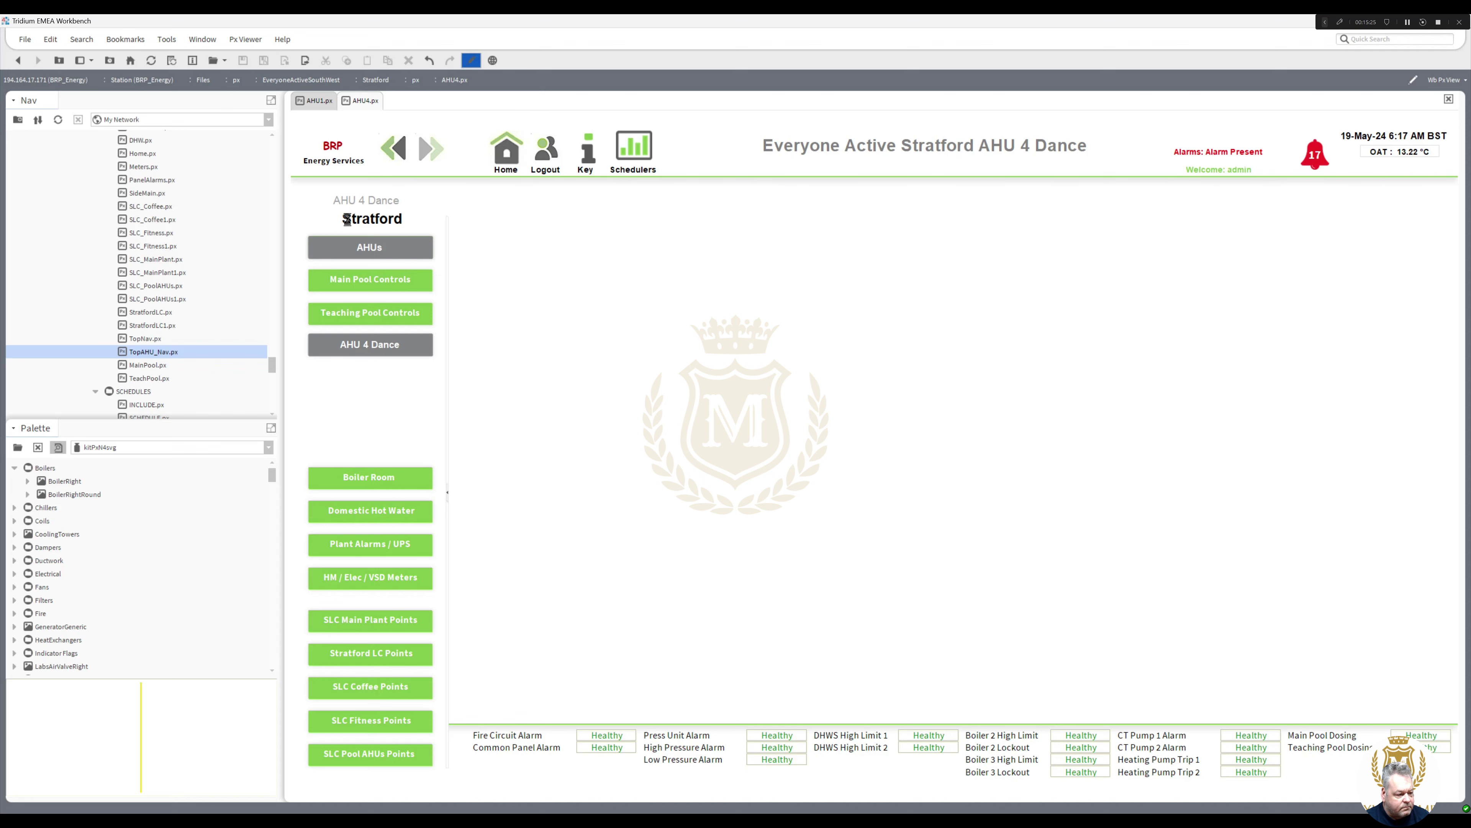
{"action": "left_click_drag", "start_coordinate": [164, 356], "coordinate": [503, 213]}
{"action": "right_click", "coordinate": [463, 214]}
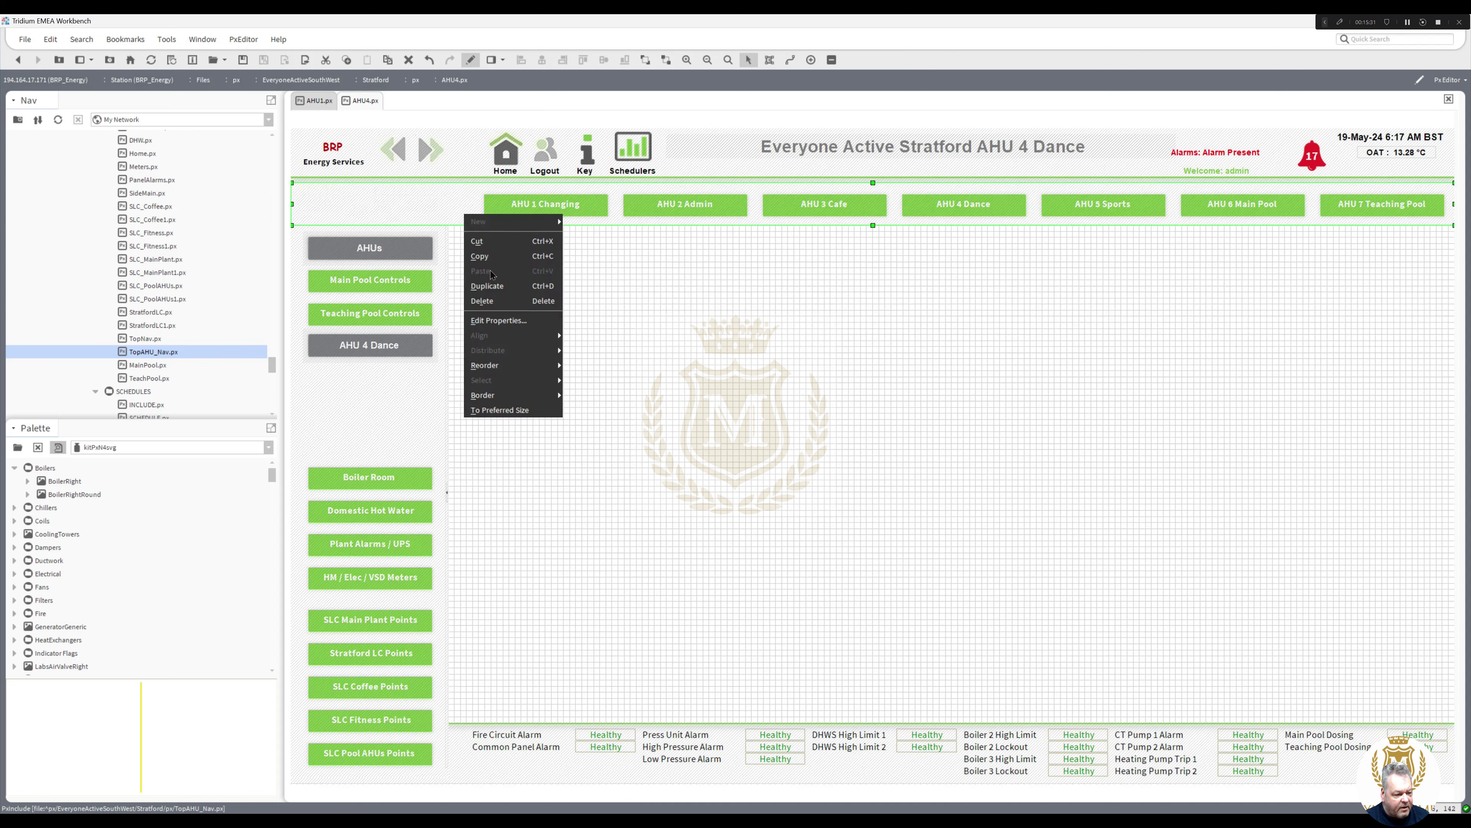
{"action": "mouse_move", "coordinate": [502, 367]}
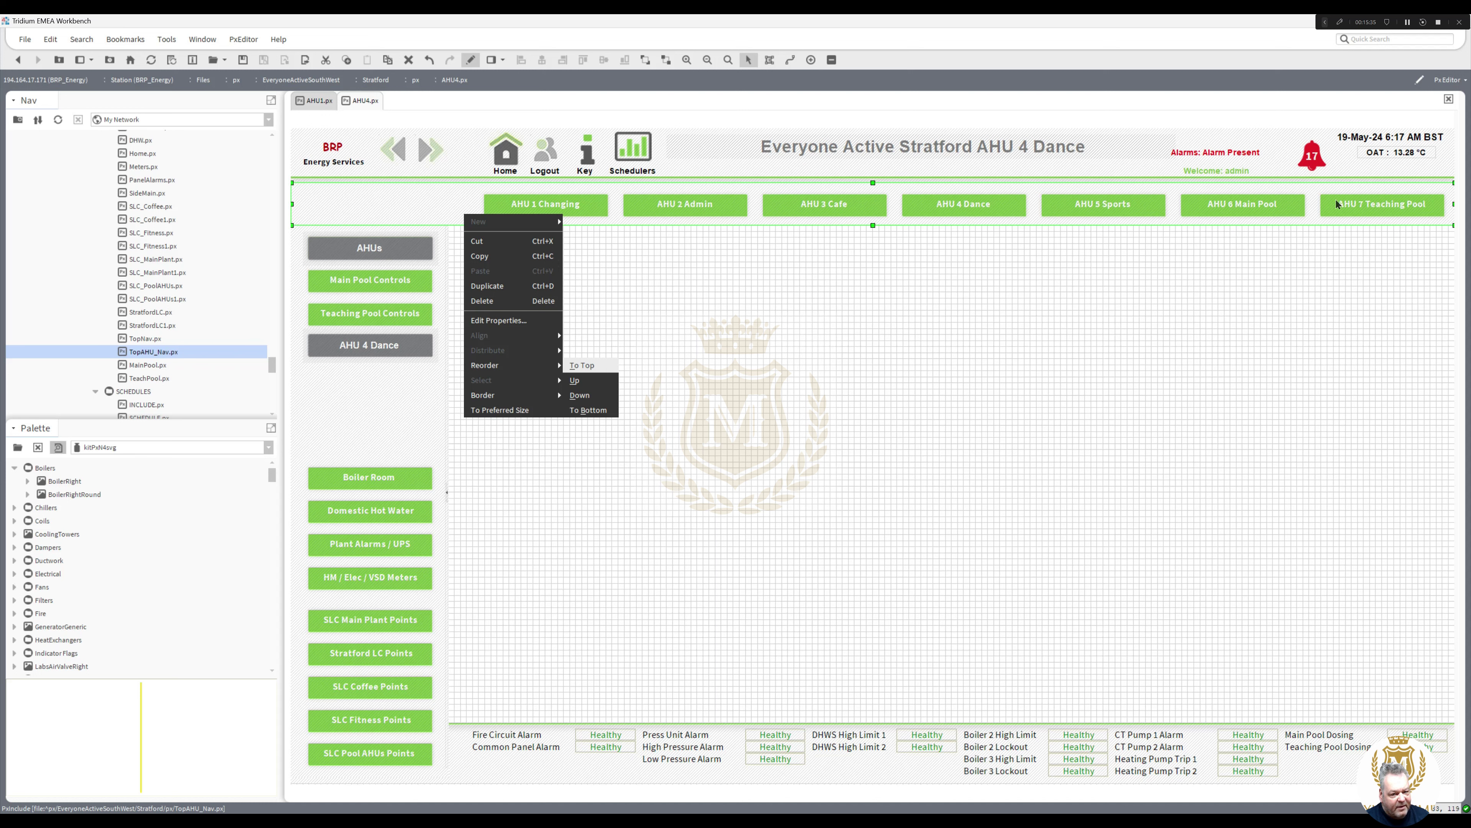
{"action": "left_click", "coordinate": [593, 400]}
{"action": "left_click", "coordinate": [596, 336]}
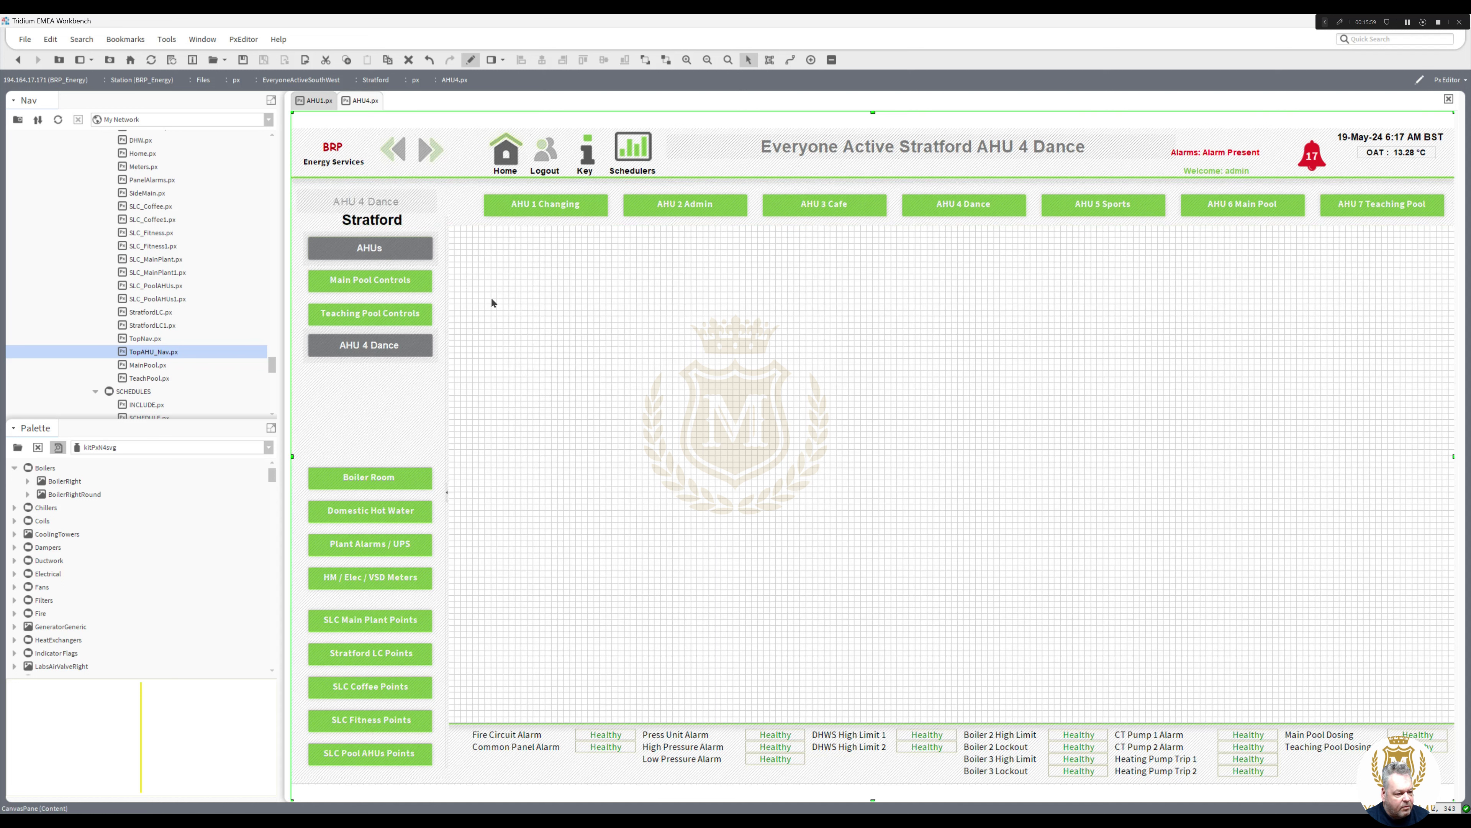
Step: Move the grey AHU 4 Dance highlight with its label onto the matching top bar button and leave edit mode
{"action": "left_click", "coordinate": [399, 353]}
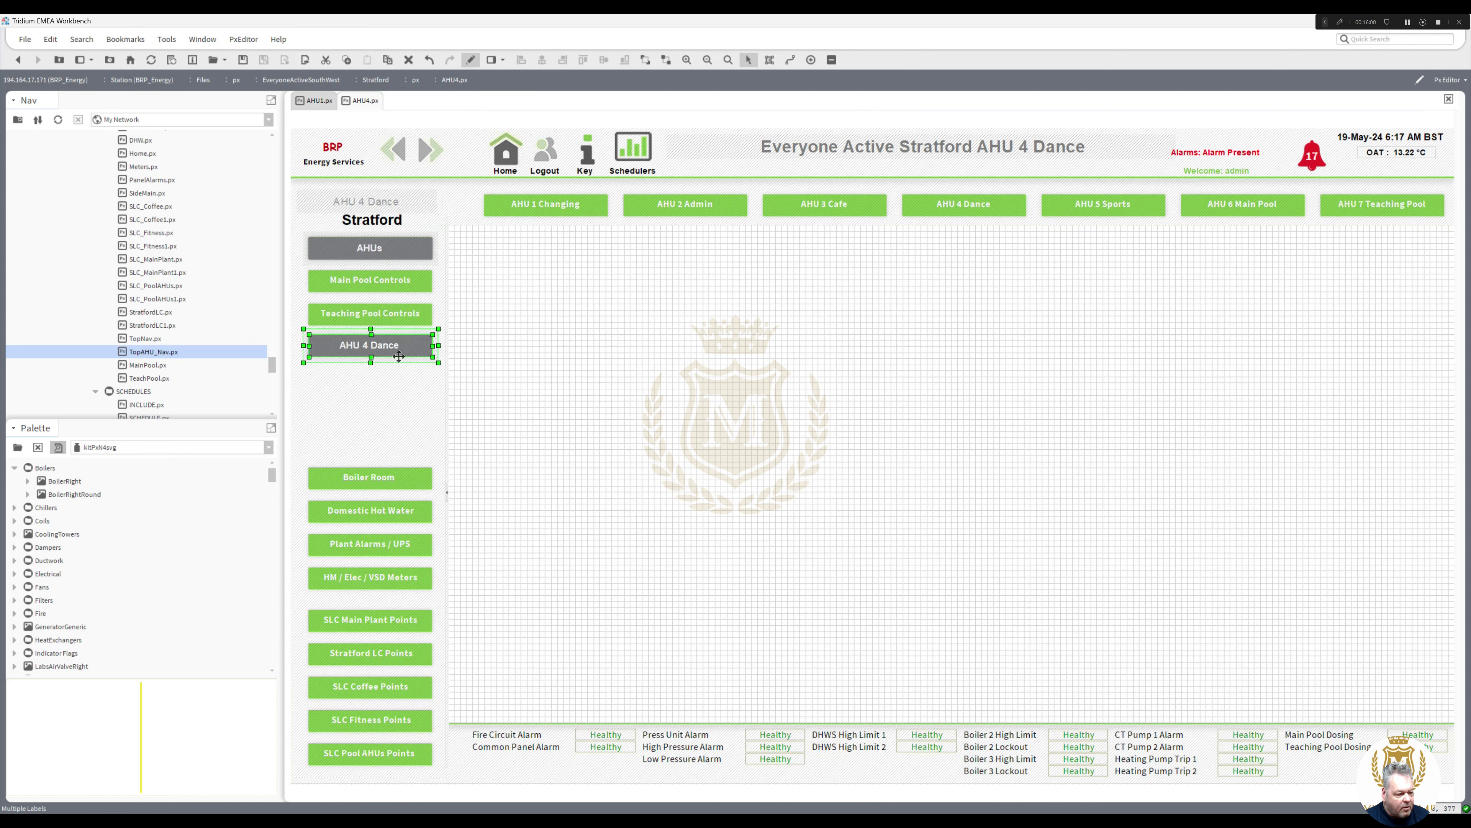
{"action": "left_click_drag", "start_coordinate": [562, 328], "coordinate": [985, 210]}
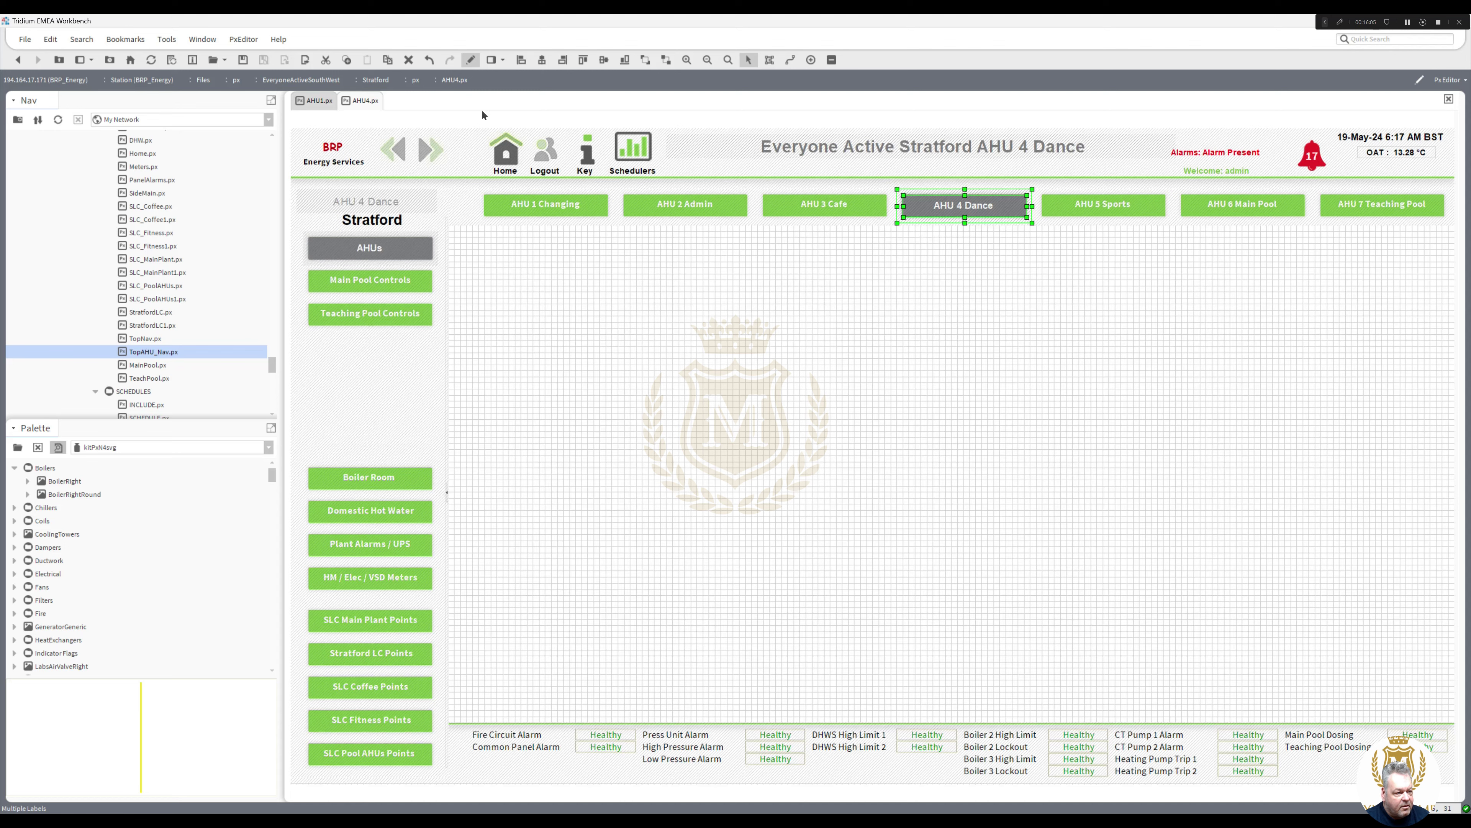
{"action": "left_click", "coordinate": [472, 62]}
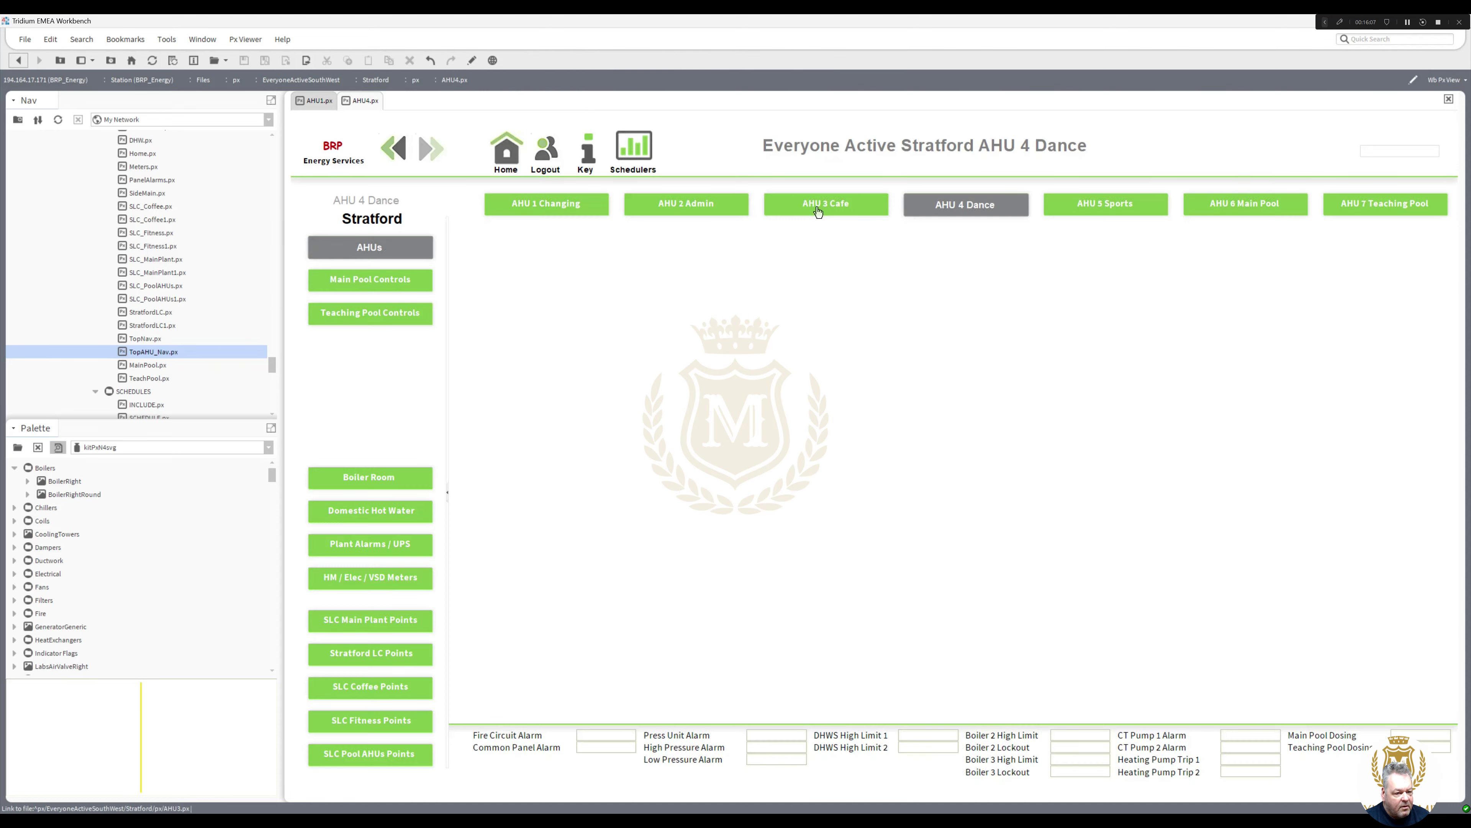
Step: Open the AHU 3 Cafe page for editing, insert the TopAHU_Nav.px bar and position it just below the page header
{"action": "left_click", "coordinate": [819, 206]}
{"action": "left_click", "coordinate": [472, 60]}
{"action": "left_click_drag", "start_coordinate": [155, 357], "coordinate": [652, 313]}
{"action": "left_click_drag", "start_coordinate": [743, 323], "coordinate": [624, 214]}
Step: Move the AHU 3 Cafe highlight with its label onto its top bar button, reorder the bar to the bottom and leave edit mode
{"action": "left_click", "coordinate": [391, 321]}
{"action": "left_click", "coordinate": [375, 325], "text": "ctrl"}
{"action": "left_click_drag", "start_coordinate": [405, 323], "coordinate": [827, 214]}
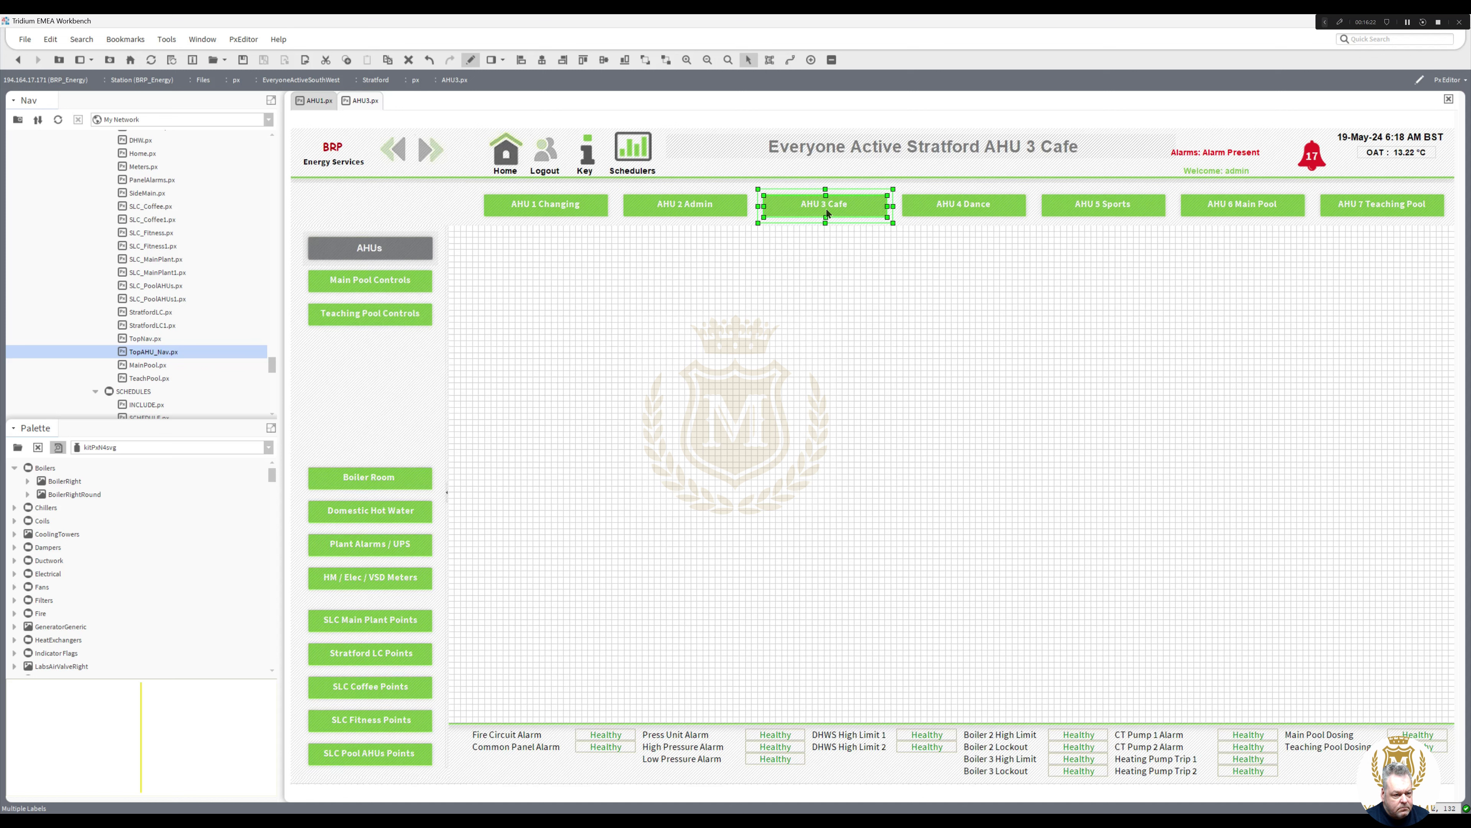
{"action": "right_click", "coordinate": [690, 219]}
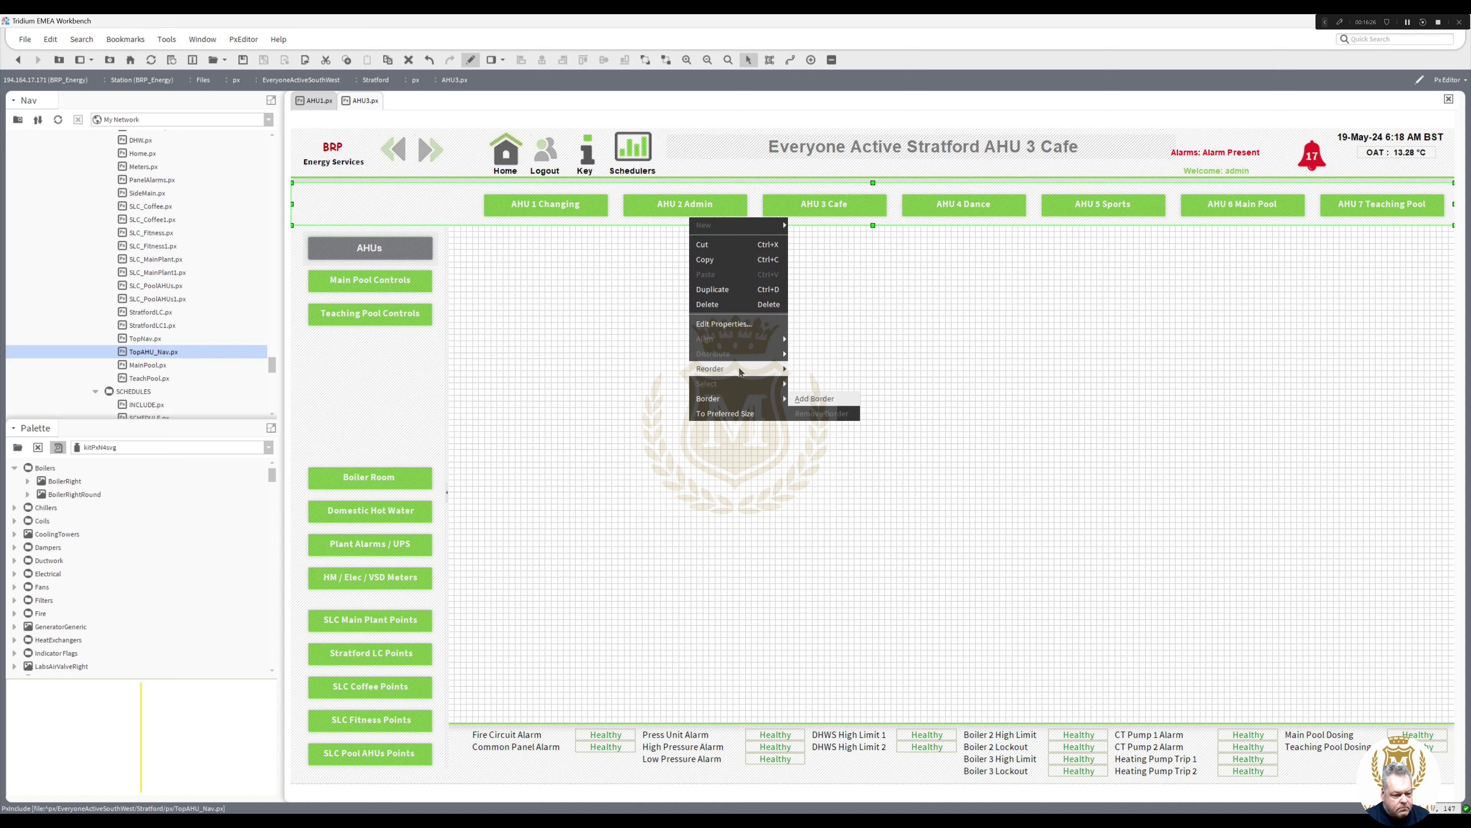
{"action": "left_click", "coordinate": [685, 328]}
{"action": "left_click", "coordinate": [685, 330]}
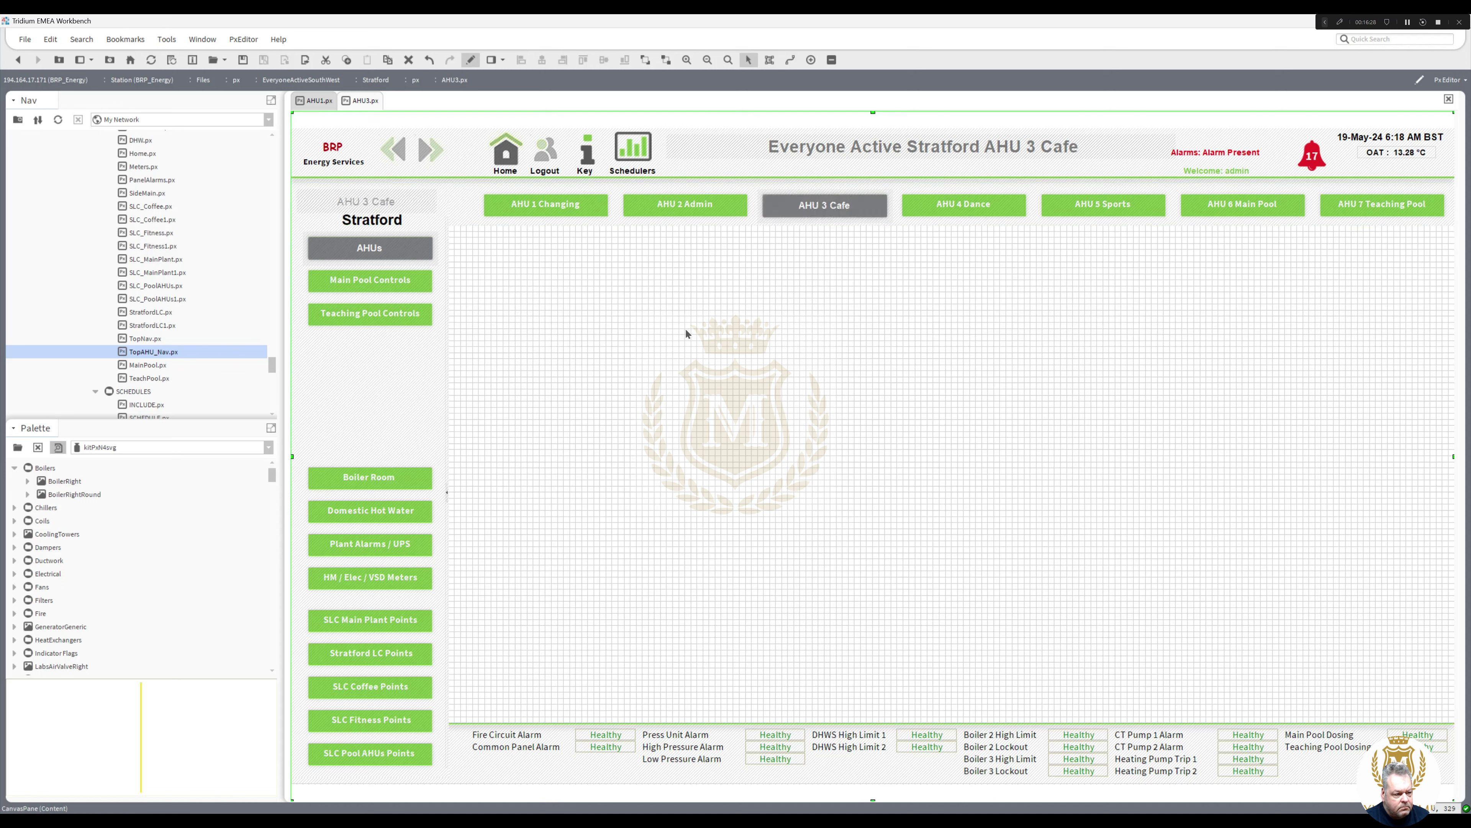
{"action": "left_click", "coordinate": [472, 60]}
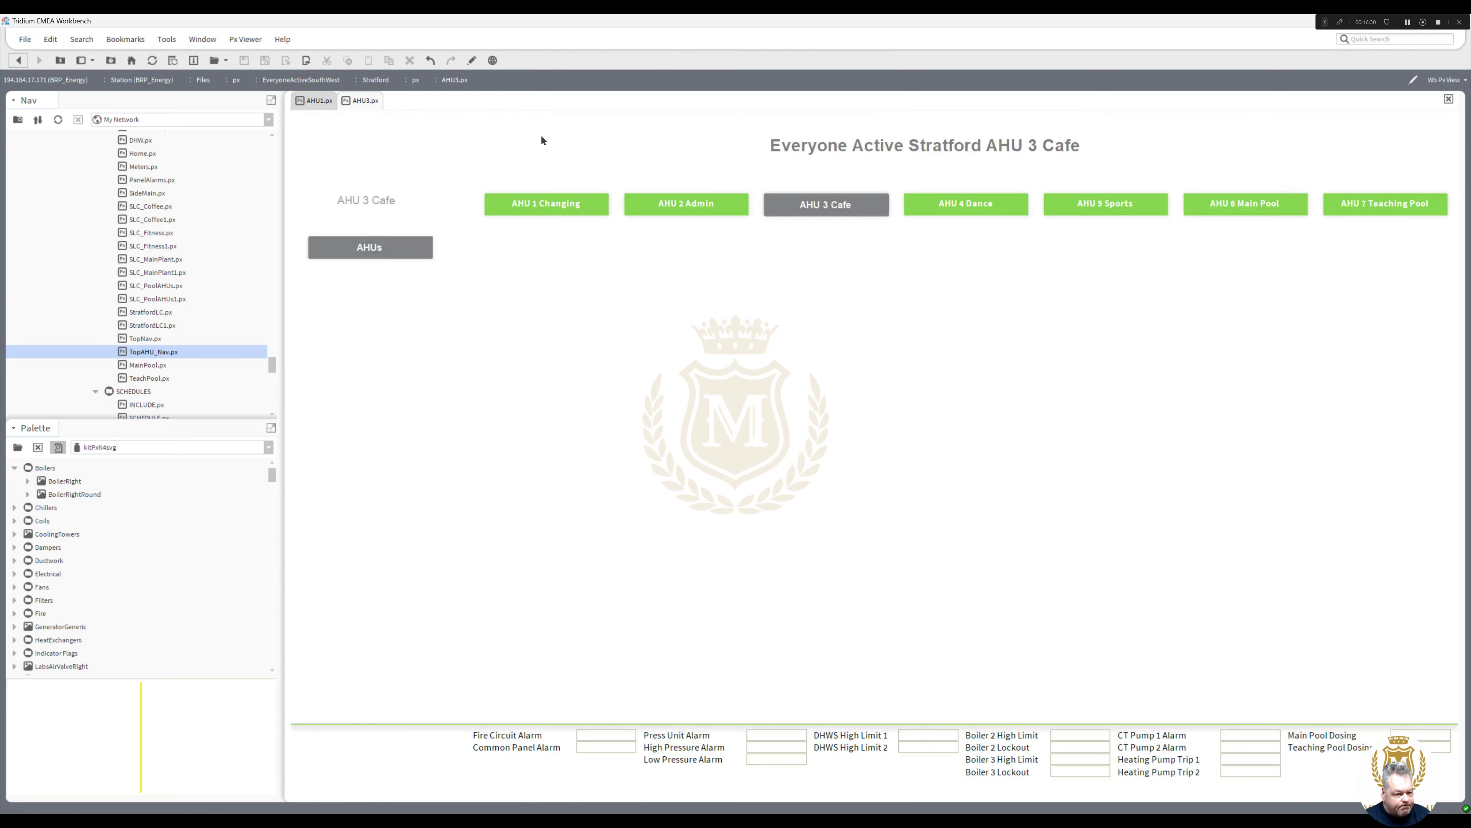
Step: Browse the AHU pages through the top navigation bar to check each page's links and the highlights of its current AHU
{"action": "left_click", "coordinate": [673, 205]}
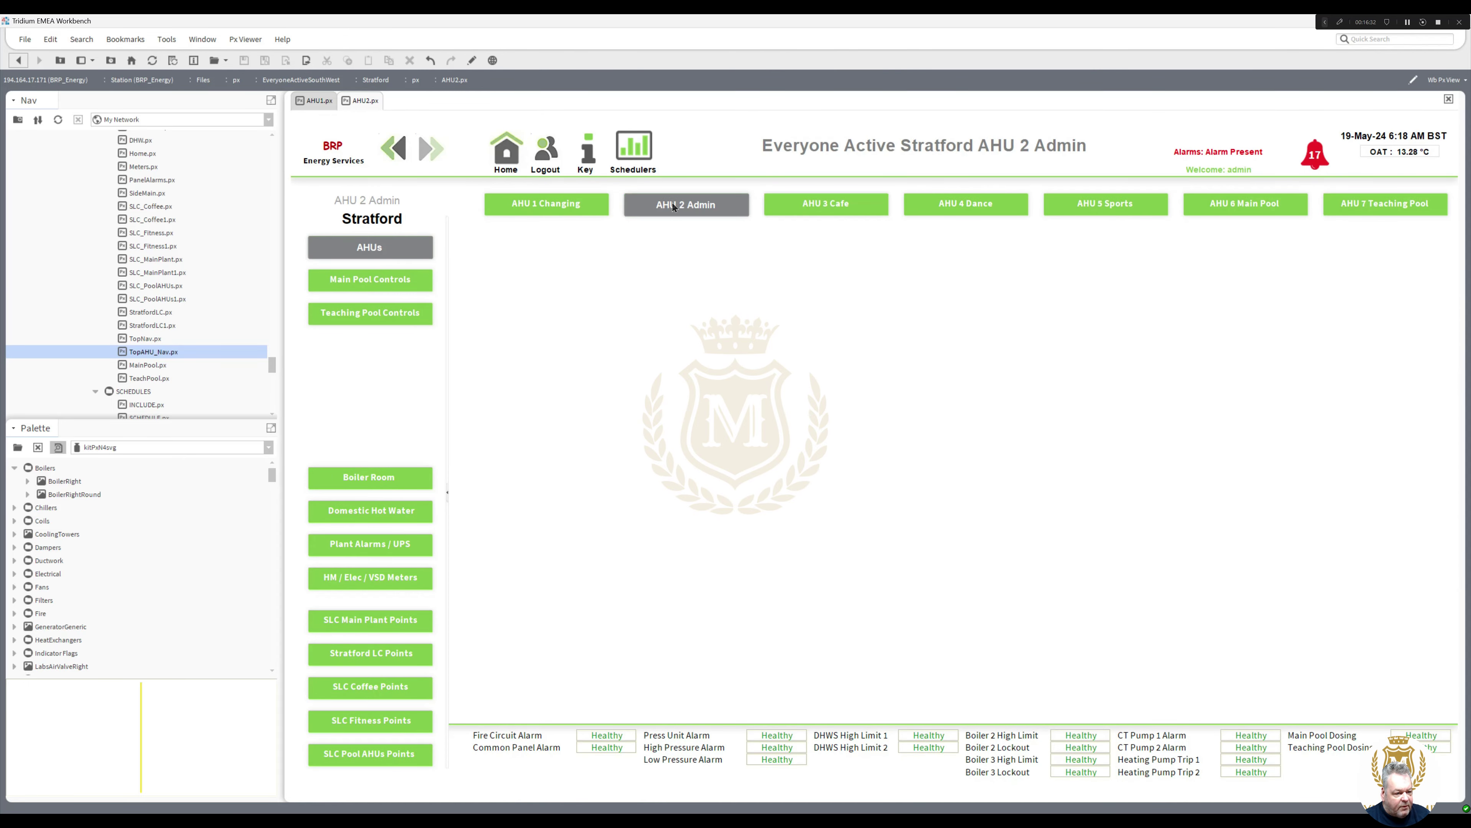
{"action": "left_click", "coordinate": [566, 209]}
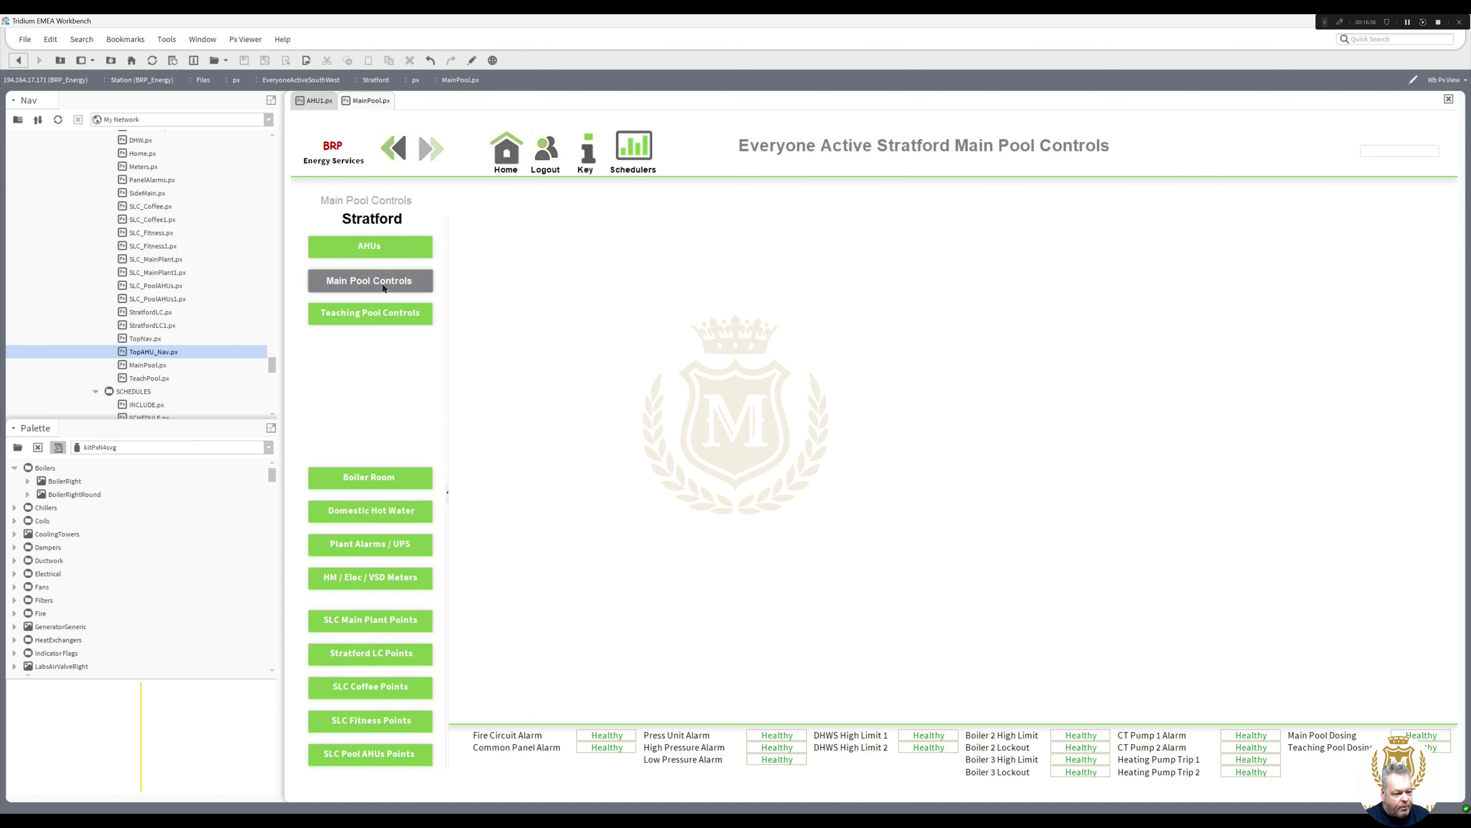
{"action": "left_click", "coordinate": [372, 246]}
{"action": "left_click", "coordinate": [673, 203]}
{"action": "left_click", "coordinate": [927, 206]}
{"action": "left_click", "coordinate": [1144, 210]}
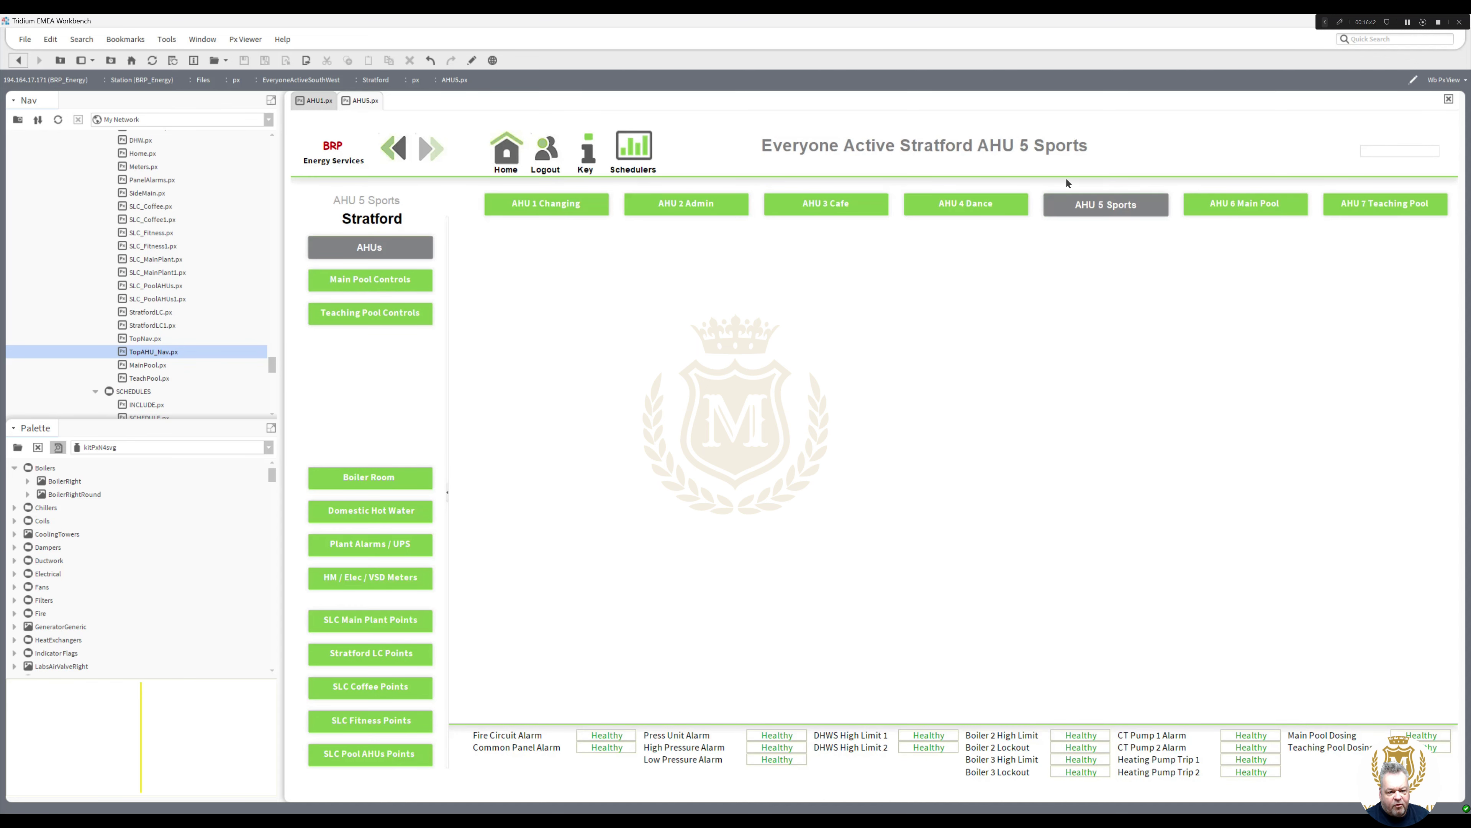
{"action": "left_click", "coordinate": [1217, 207]}
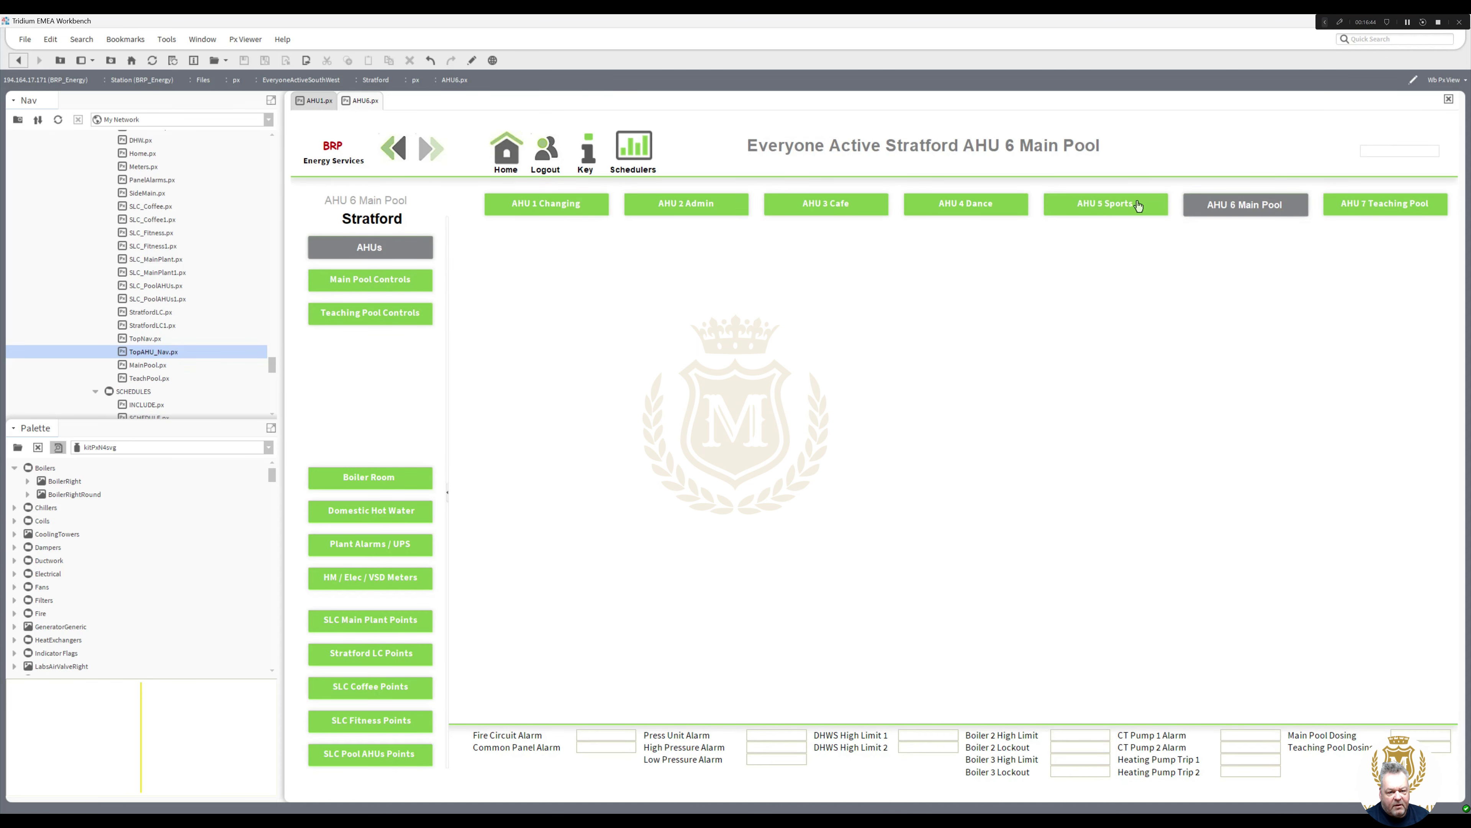
{"action": "left_click", "coordinate": [1330, 206]}
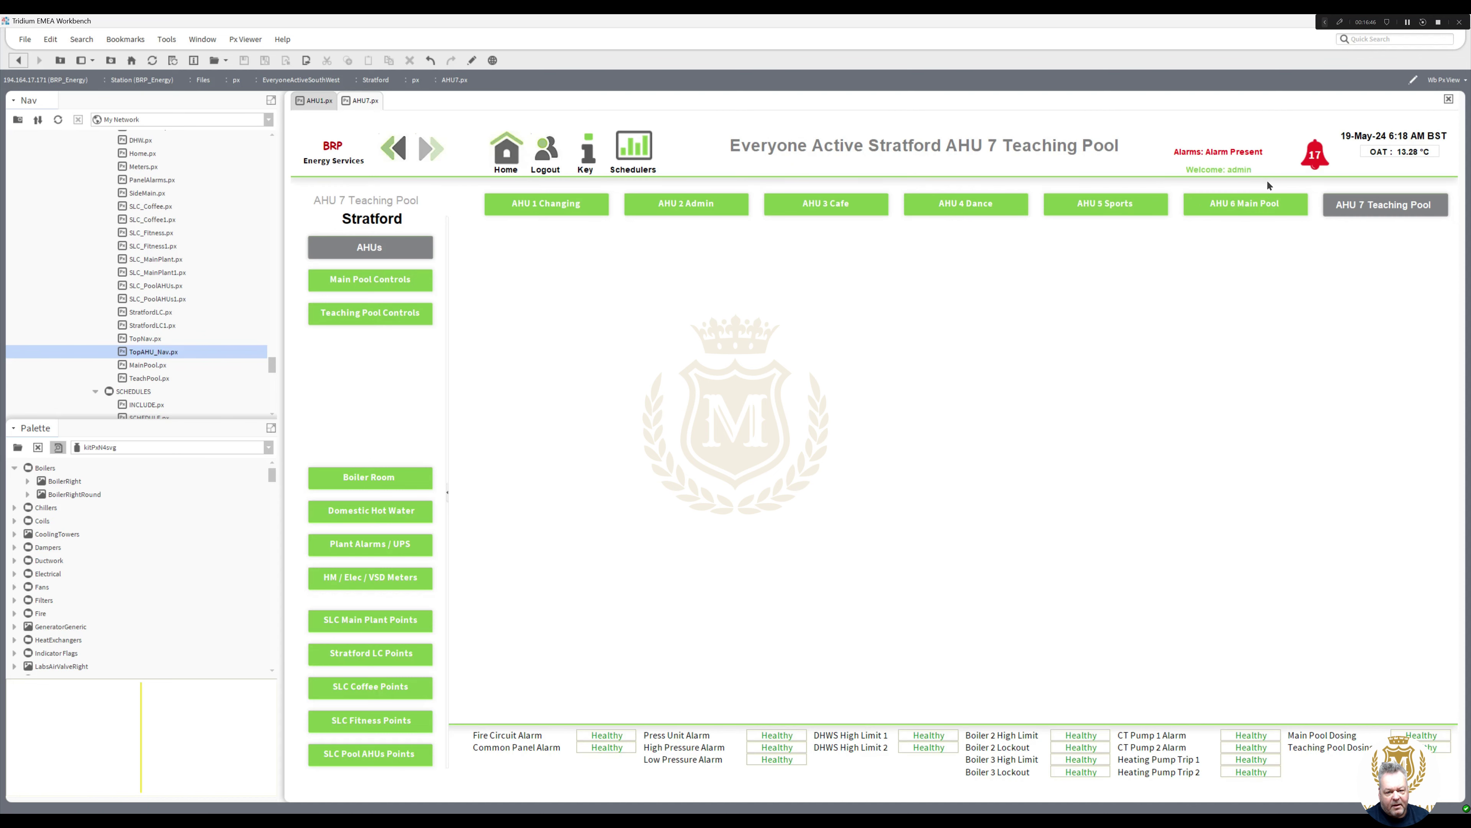
{"action": "left_click", "coordinate": [1130, 210]}
{"action": "left_click", "coordinate": [985, 203]}
{"action": "left_click", "coordinate": [853, 211]}
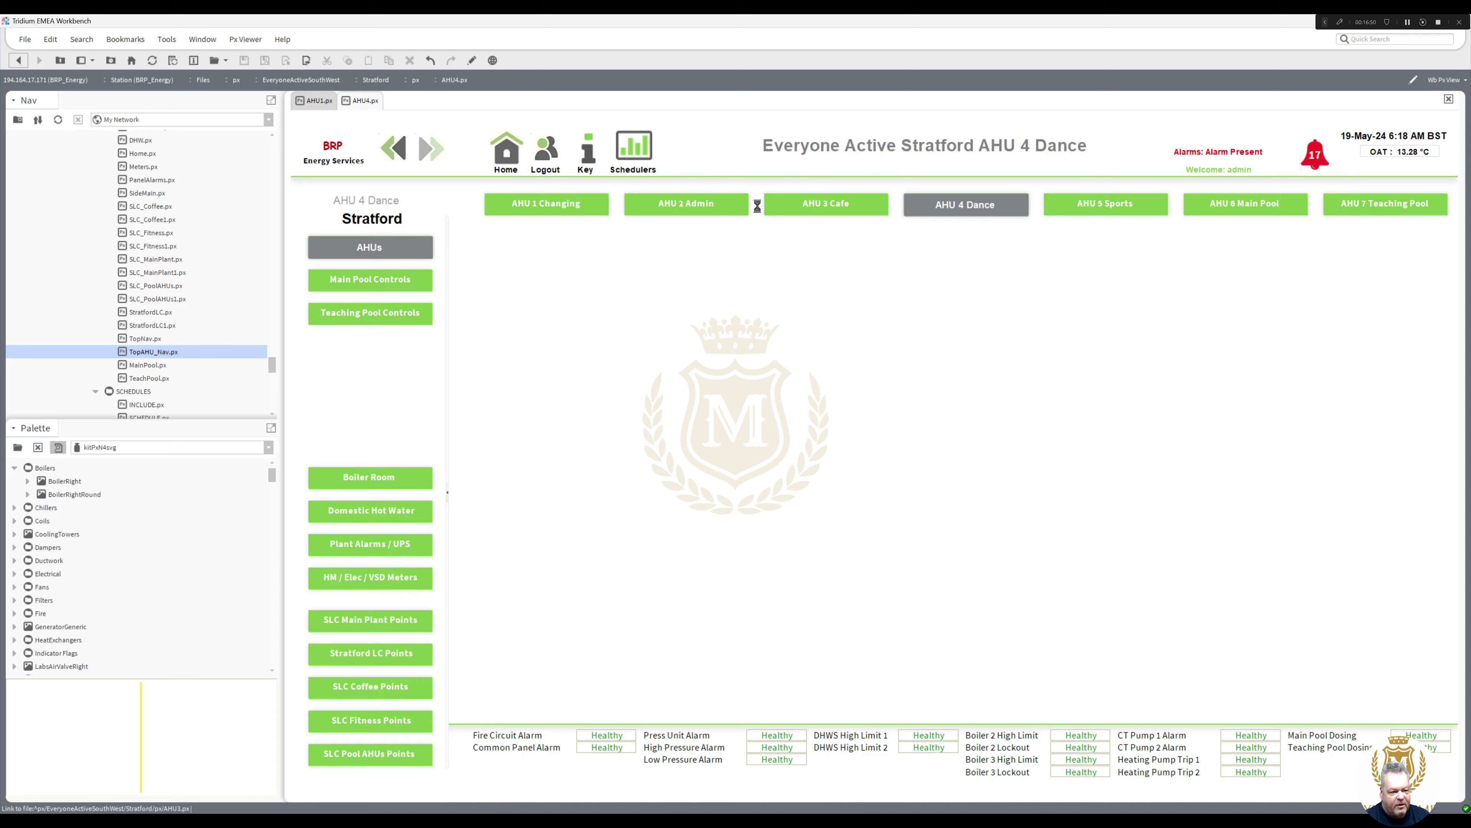
{"action": "left_click", "coordinate": [720, 205]}
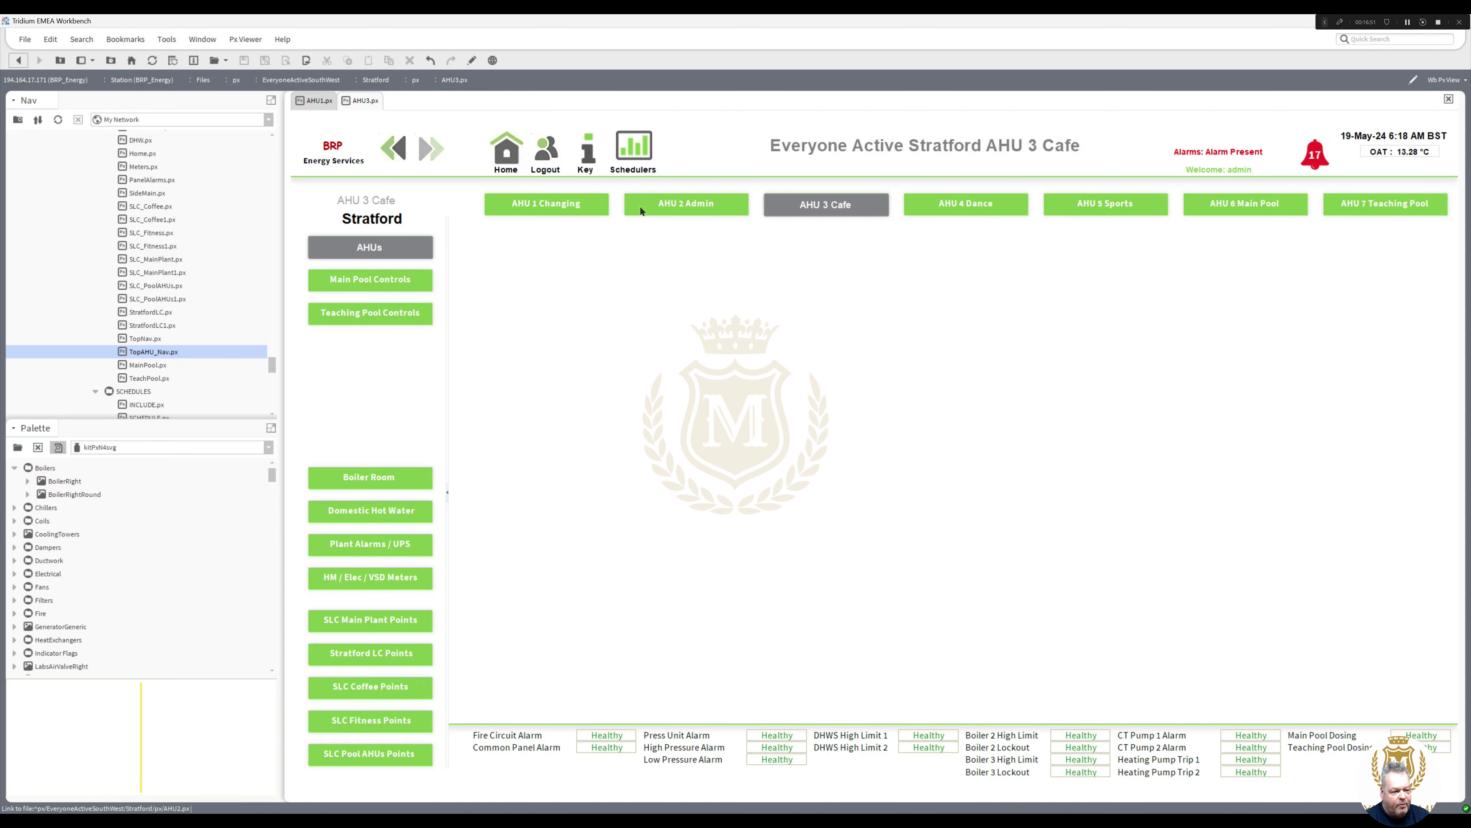
{"action": "left_click", "coordinate": [579, 203]}
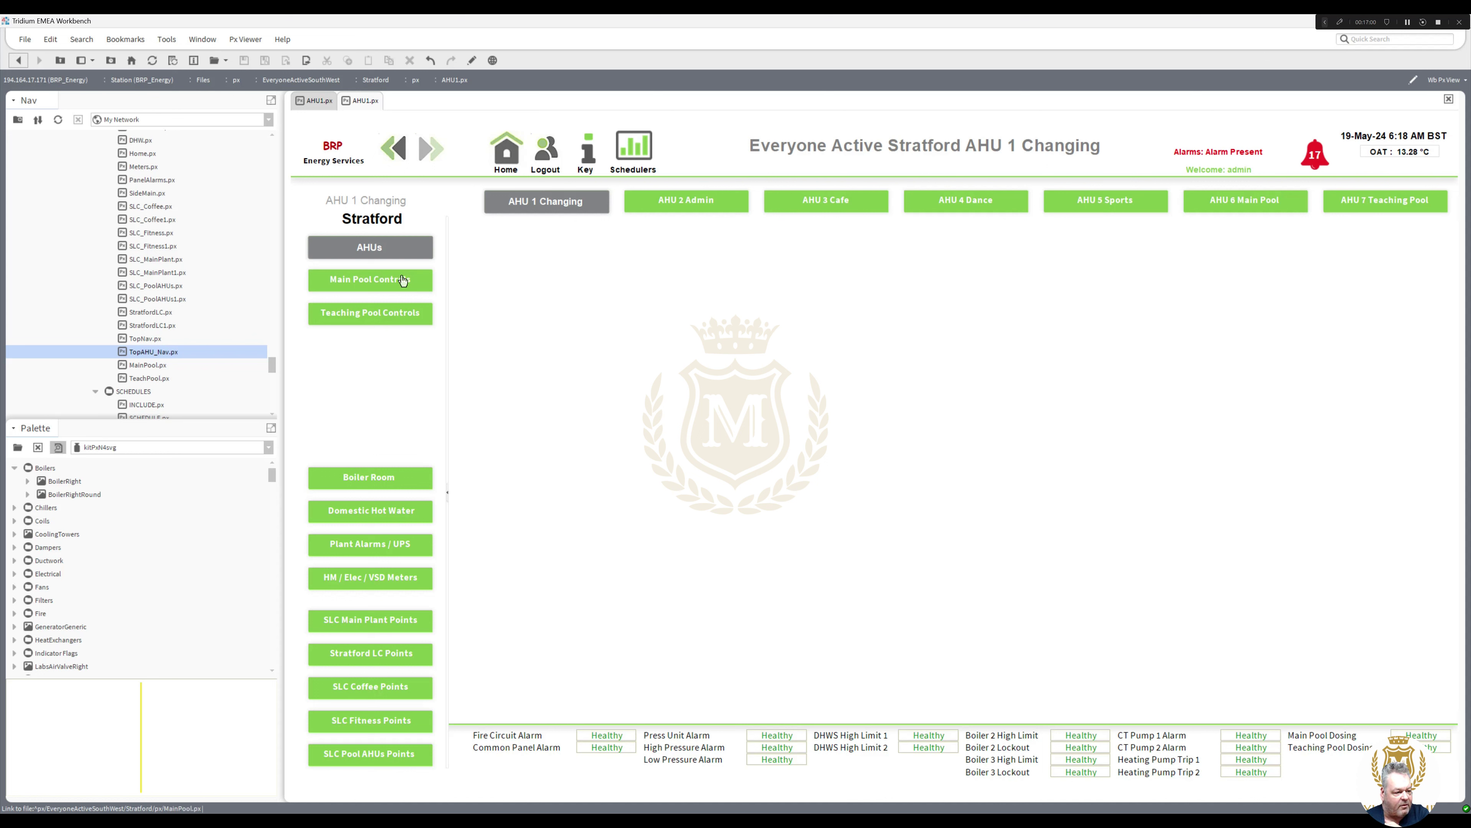
Step: View the Main Pool Controls, Teaching Pool Controls and Boiler Room pages to check the side menu links and highlights
{"action": "left_click", "coordinate": [387, 279]}
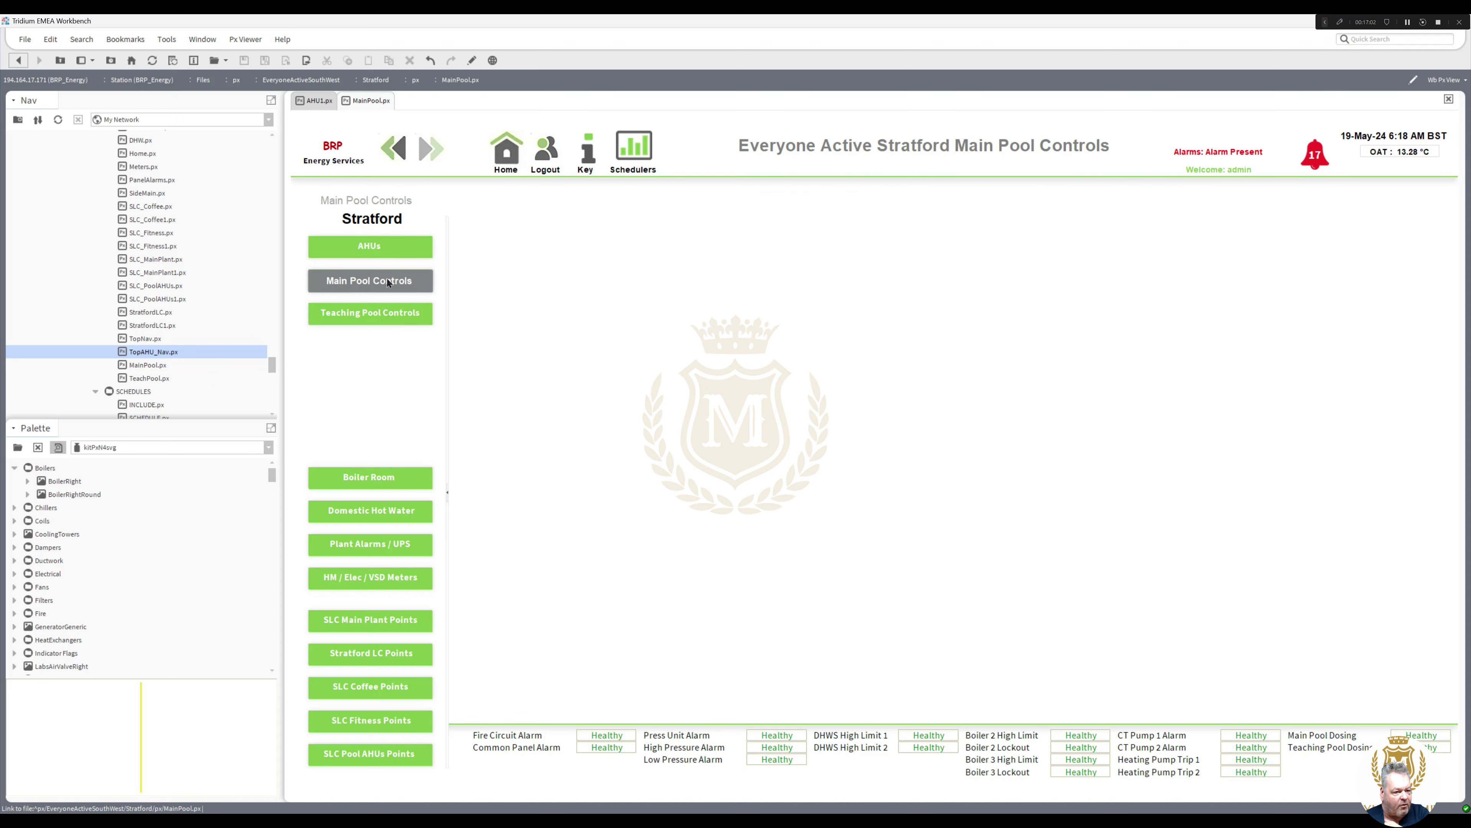
{"action": "left_click", "coordinate": [377, 314]}
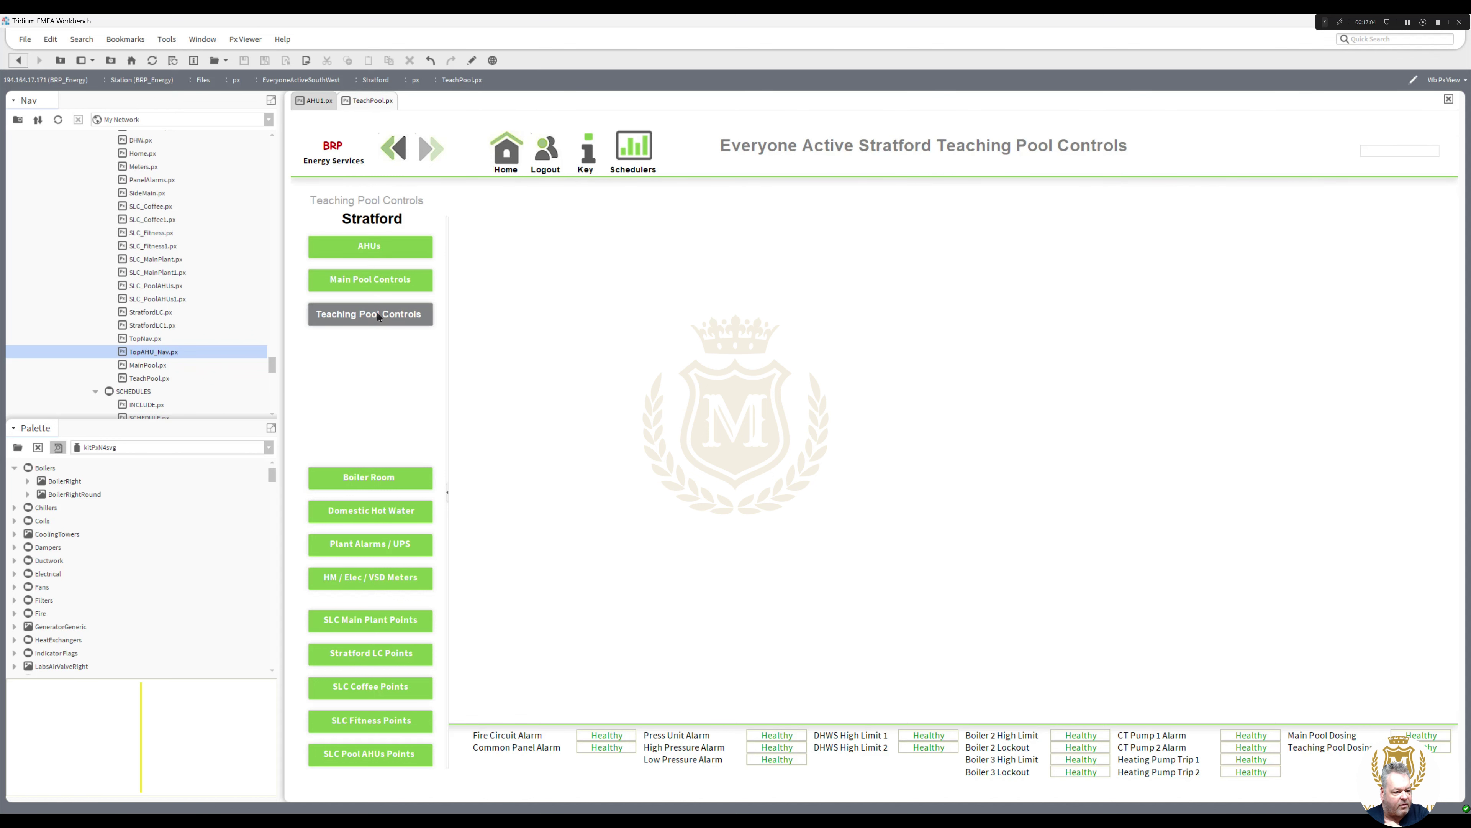
{"action": "left_click", "coordinate": [384, 478]}
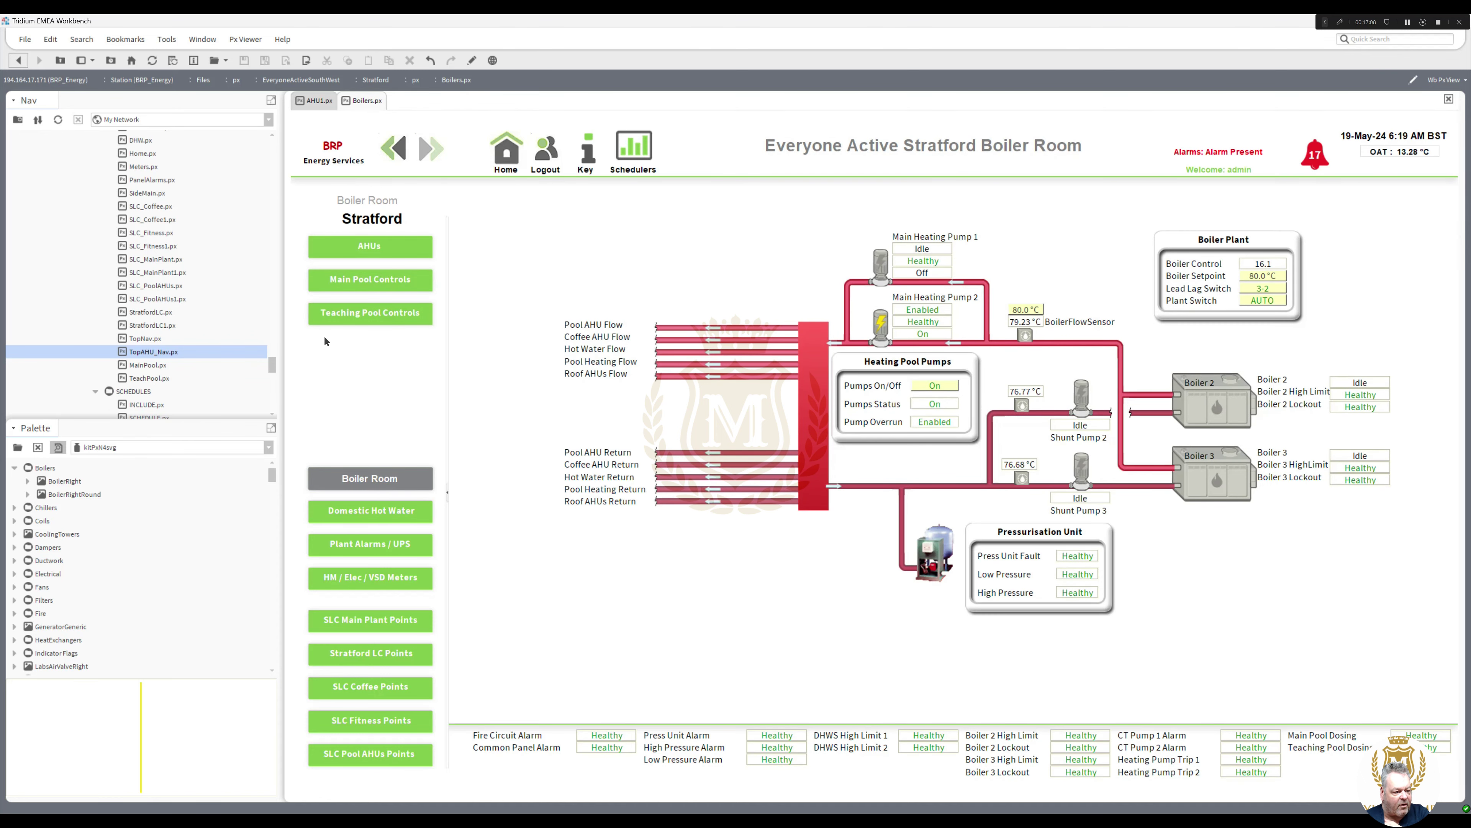
Step: View the Domestic Hot Water, Plant Alarms / UPS and AHUs pages to check their side menu links and highlights
{"action": "left_click", "coordinate": [374, 514]}
{"action": "left_click", "coordinate": [367, 549]}
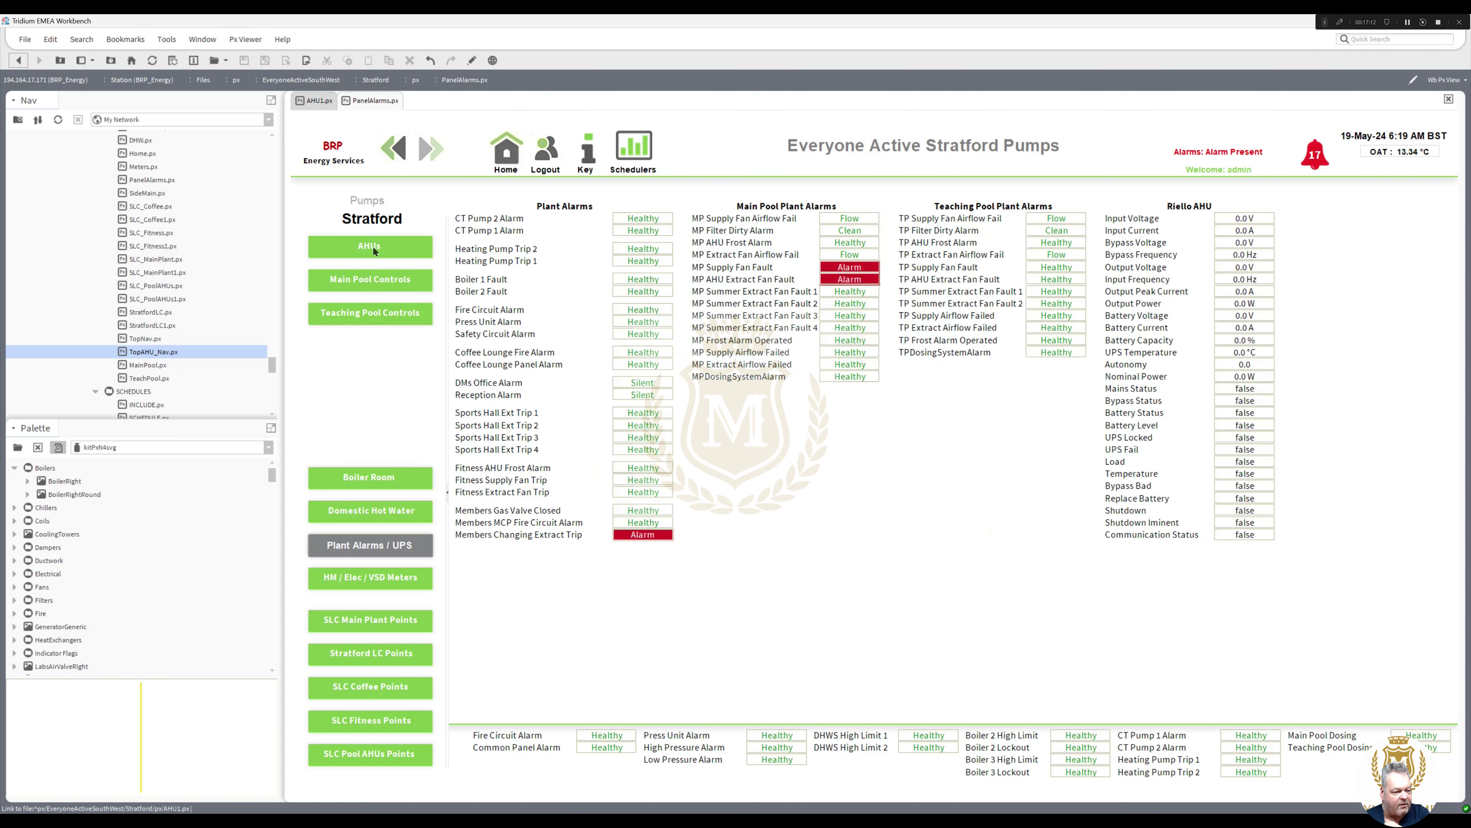
{"action": "left_click", "coordinate": [372, 245]}
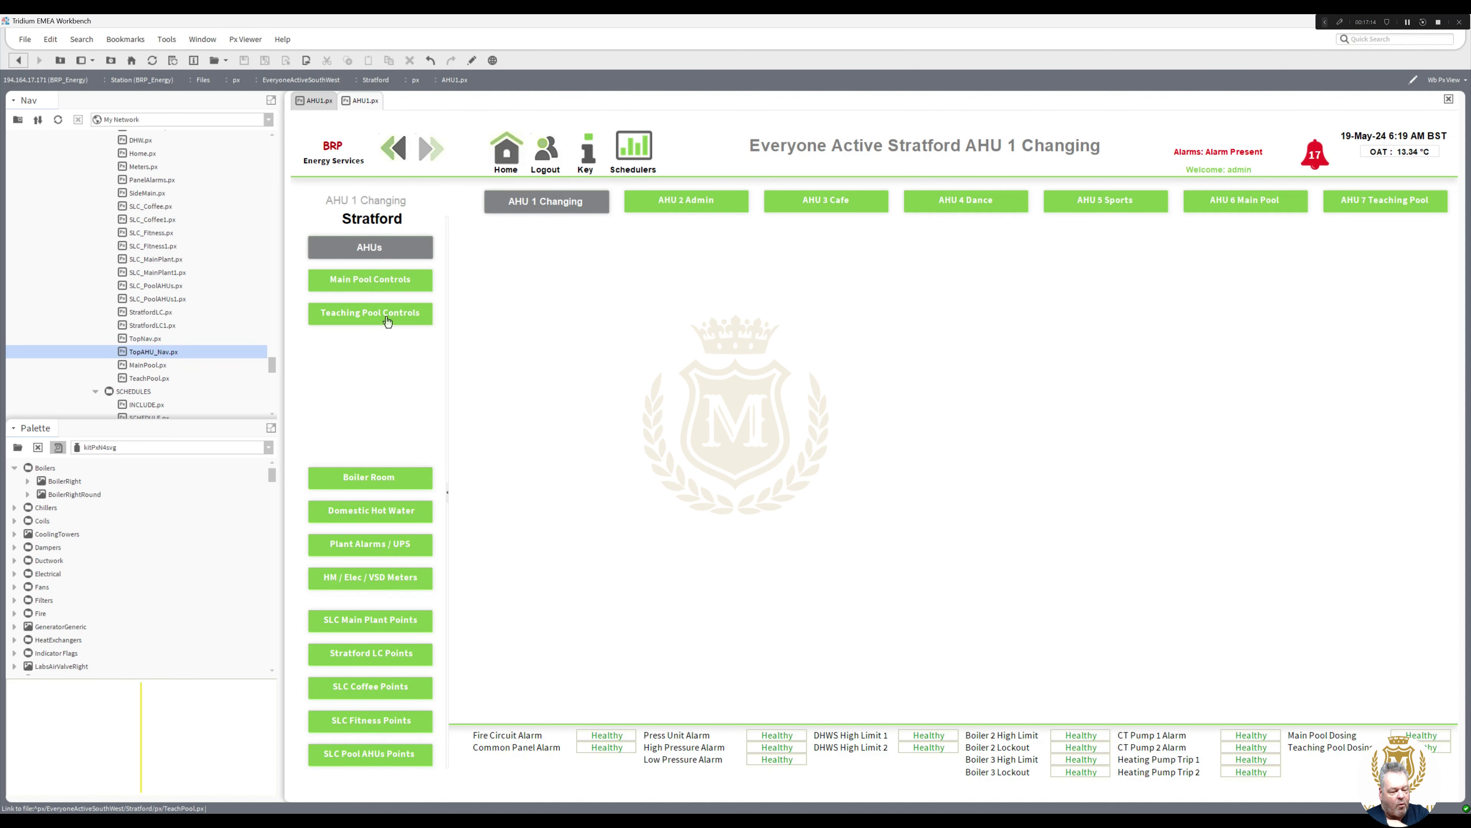
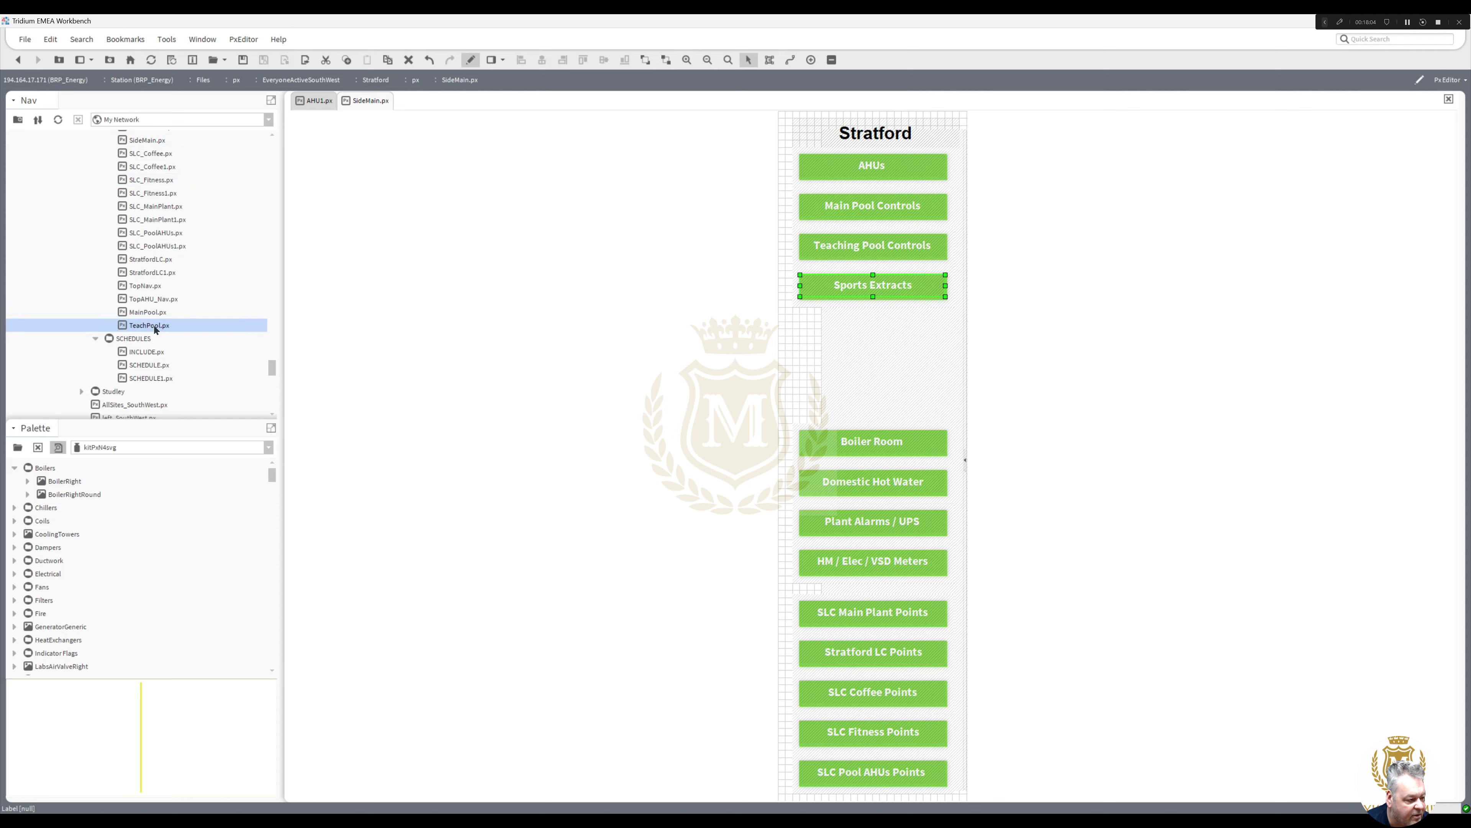
Step: Duplicate TeachPool.px as Extracts.px and open the copy for editing
{"action": "right_click", "coordinate": [154, 328]}
{"action": "left_click", "coordinate": [184, 390]}
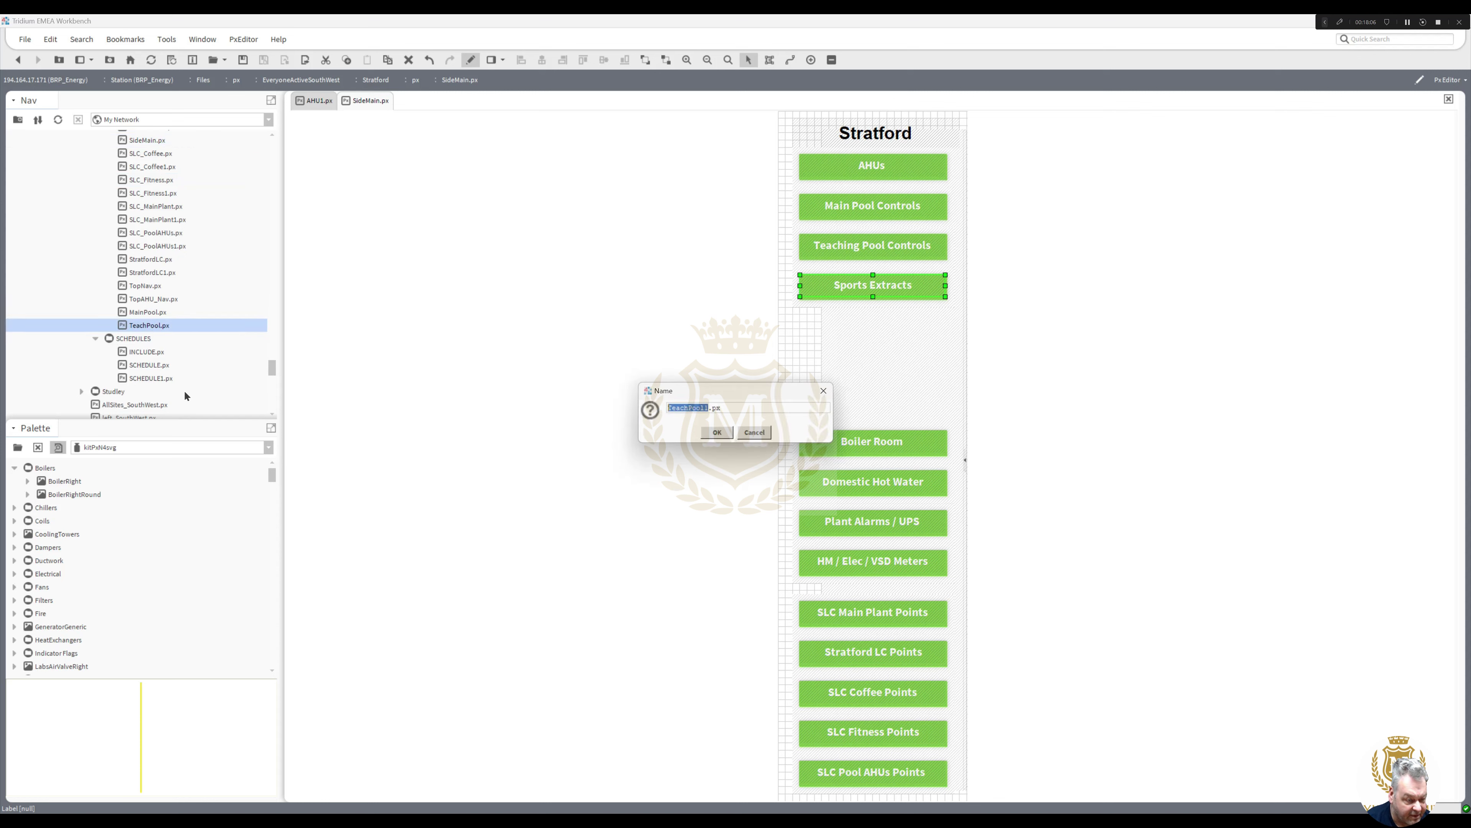
{"action": "type", "text": "Extracts"}
{"action": "left_click", "coordinate": [715, 432]}
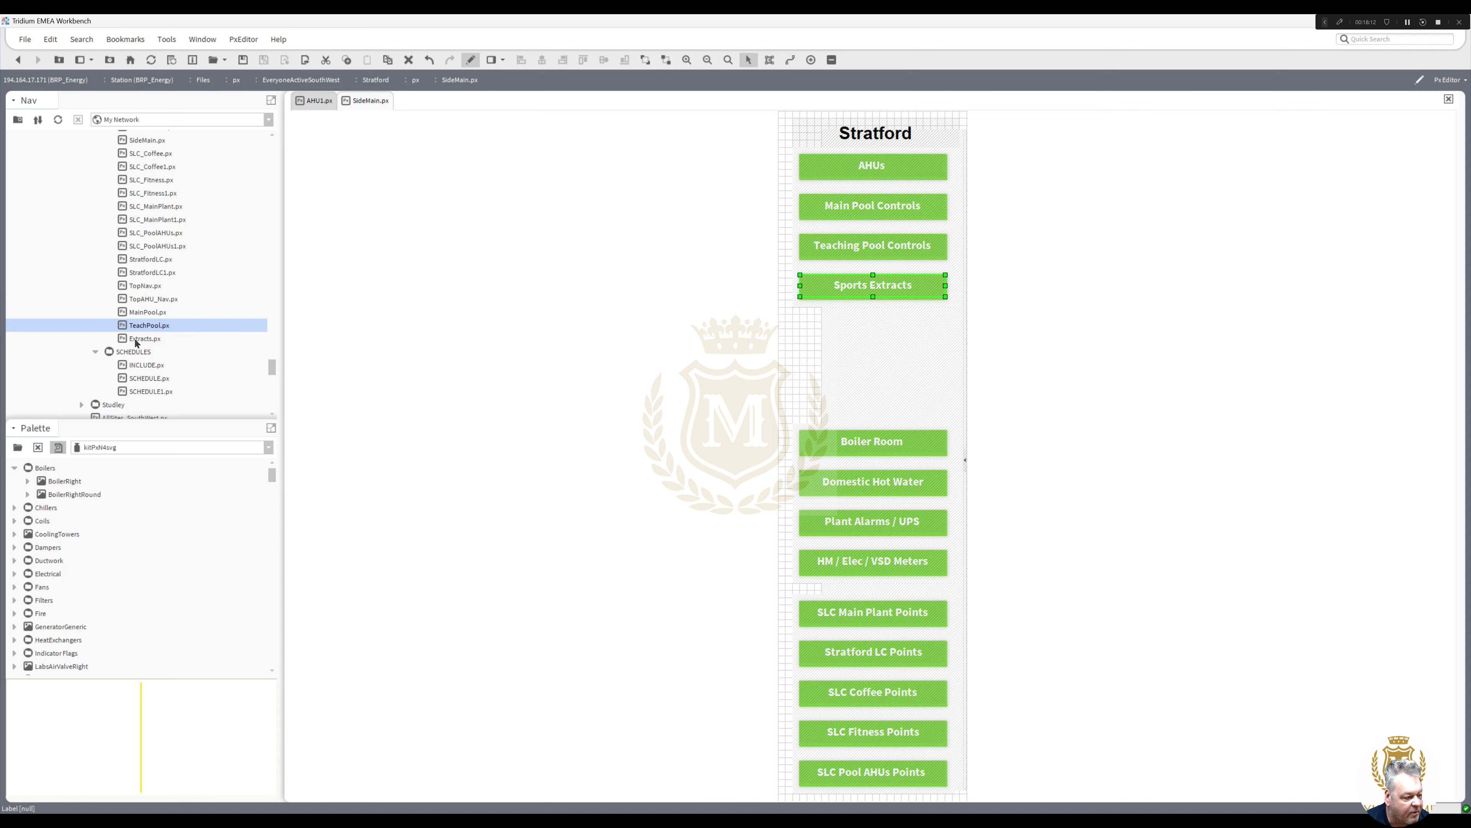
{"action": "double_click", "coordinate": [136, 339]}
{"action": "left_click", "coordinate": [697, 433]}
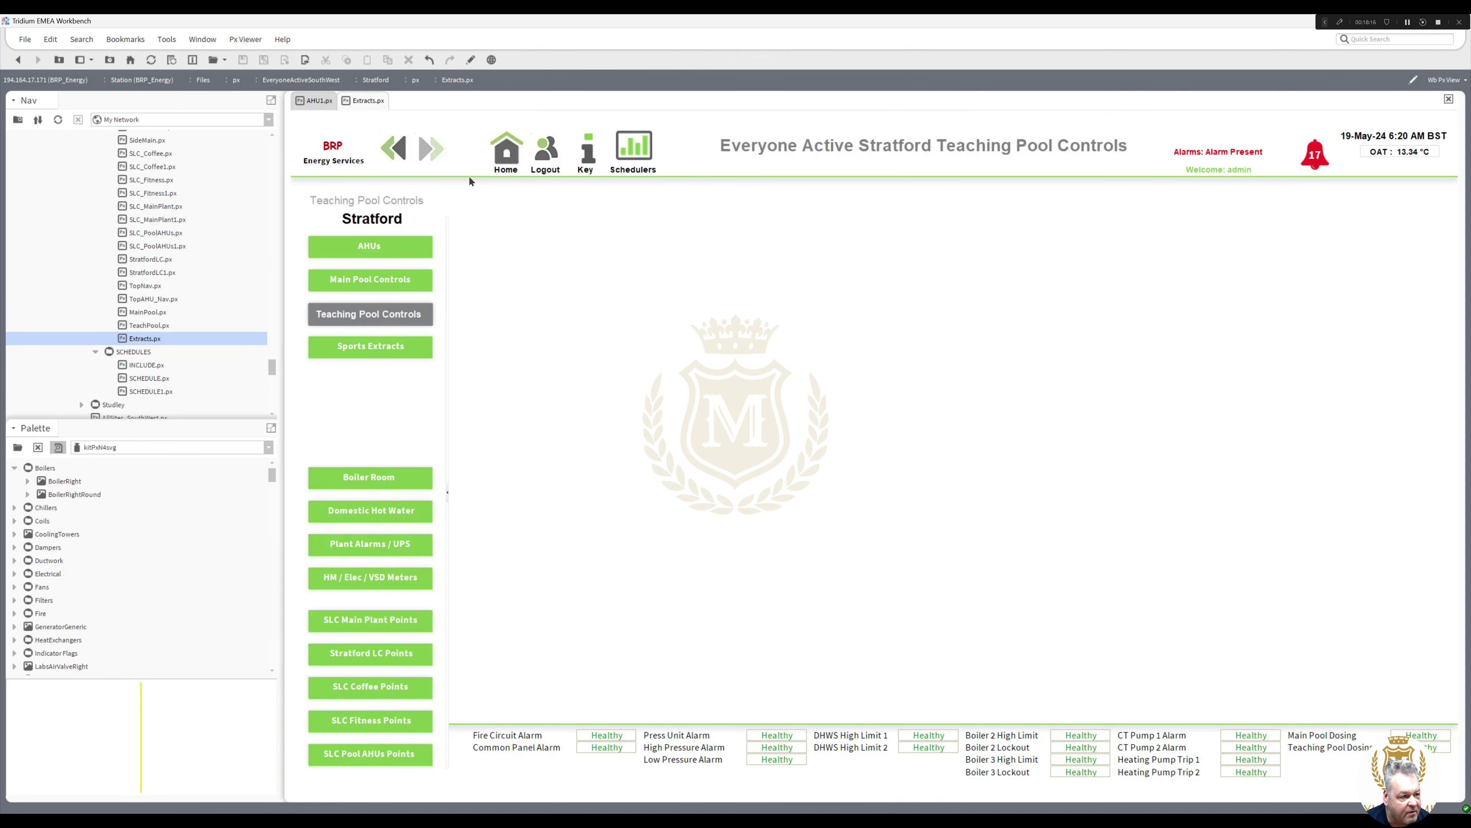
{"action": "left_click", "coordinate": [471, 60]}
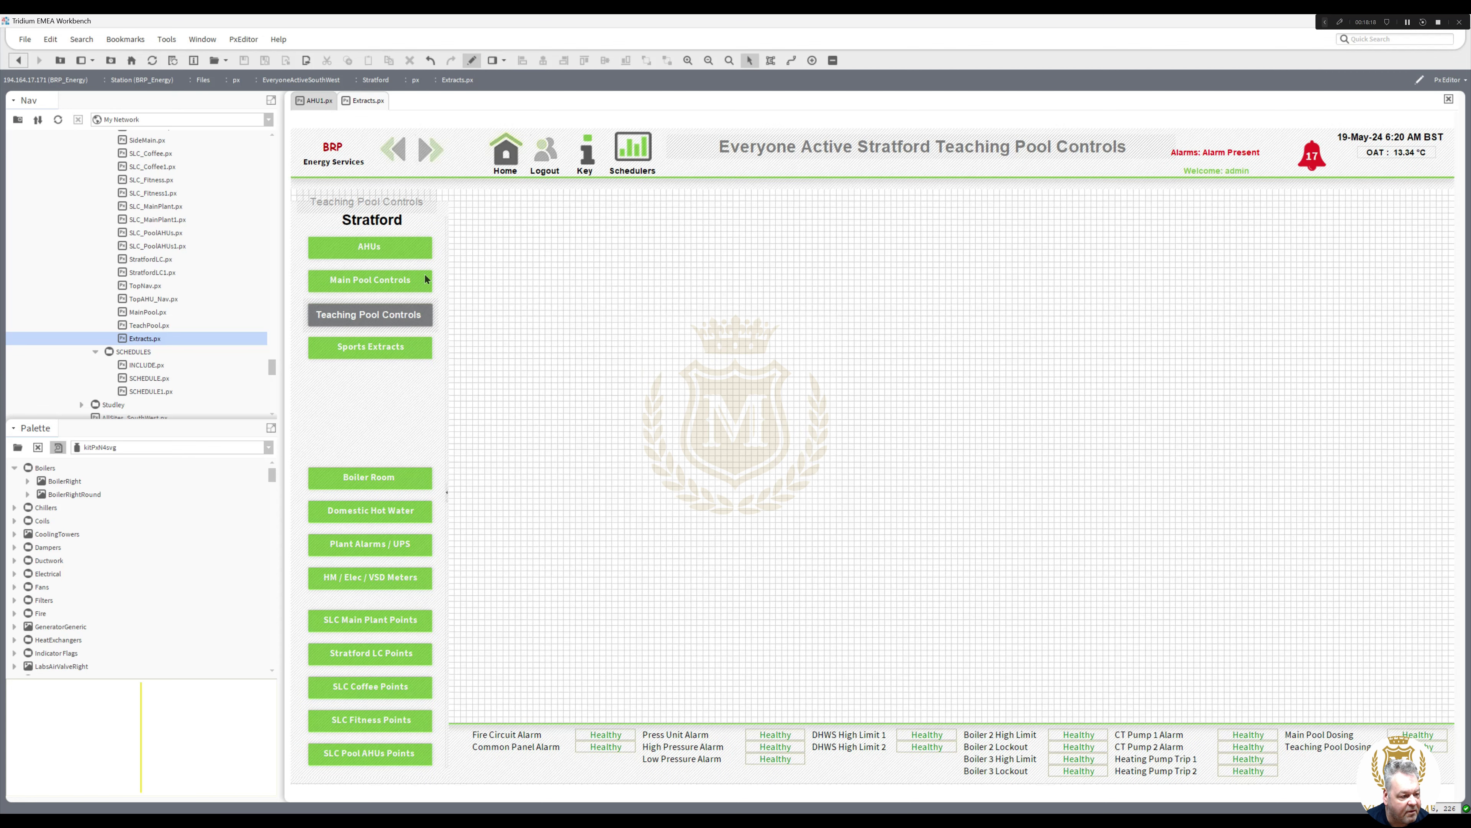
Step: Move the Teaching Pool Controls highlight with its label down onto the Sports Extracts side menu button
{"action": "left_click", "coordinate": [385, 313]}
{"action": "left_click", "coordinate": [382, 329], "text": "ctrl"}
{"action": "key", "text": "Down"}
{"action": "key", "text": "Down"}
{"action": "key", "text": "Down"}
{"action": "key", "text": "Down"}
{"action": "key", "text": "Down"}
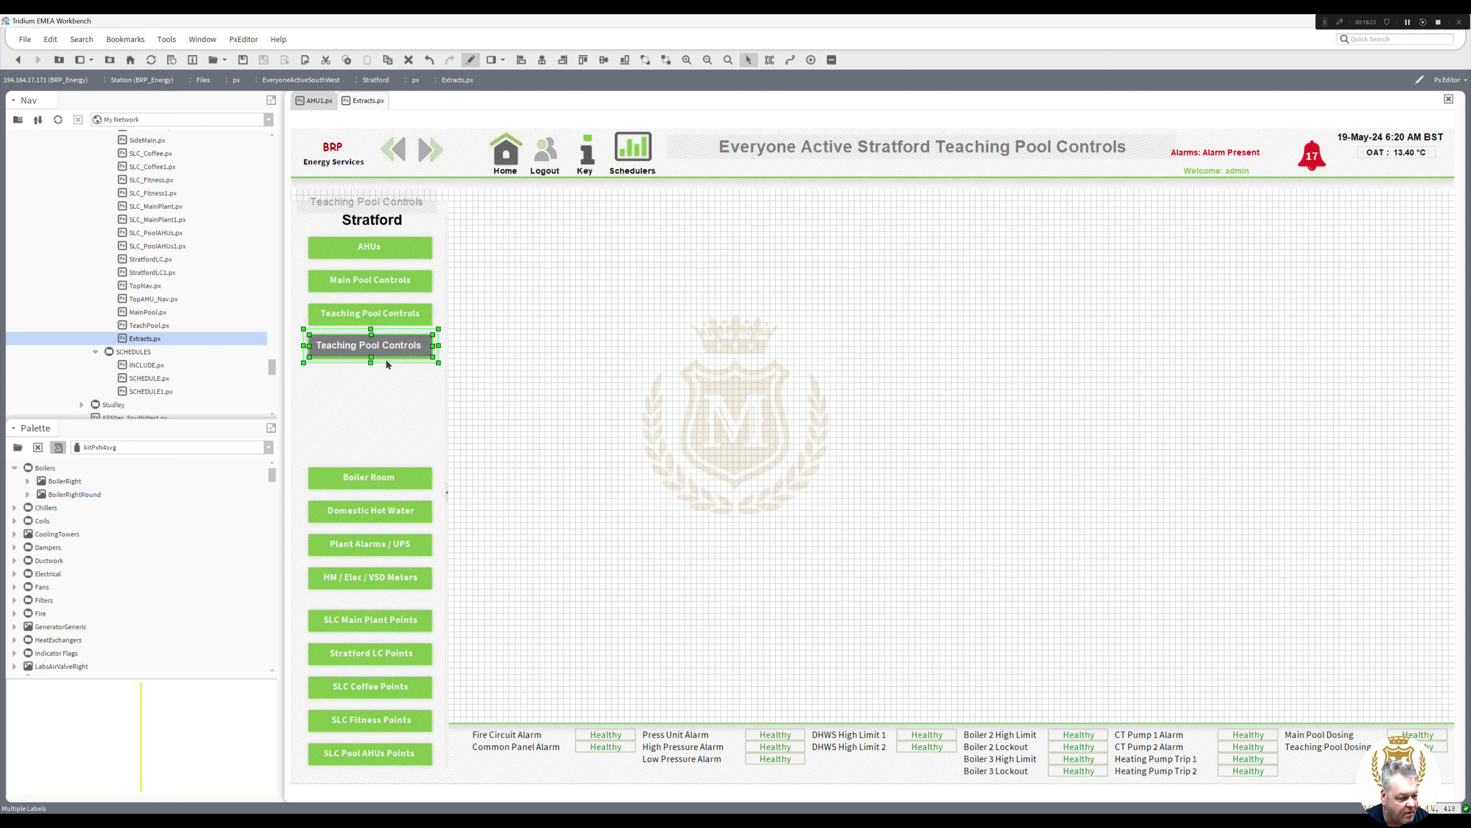
{"action": "left_click_drag", "start_coordinate": [376, 350], "coordinate": [373, 356]}
Step: Set the text of the moved highlight label and of the small page name above Stratford to "Sports Extracts"
{"action": "double_click", "coordinate": [372, 356]}
{"action": "type", "text": "Sports Extracts"}
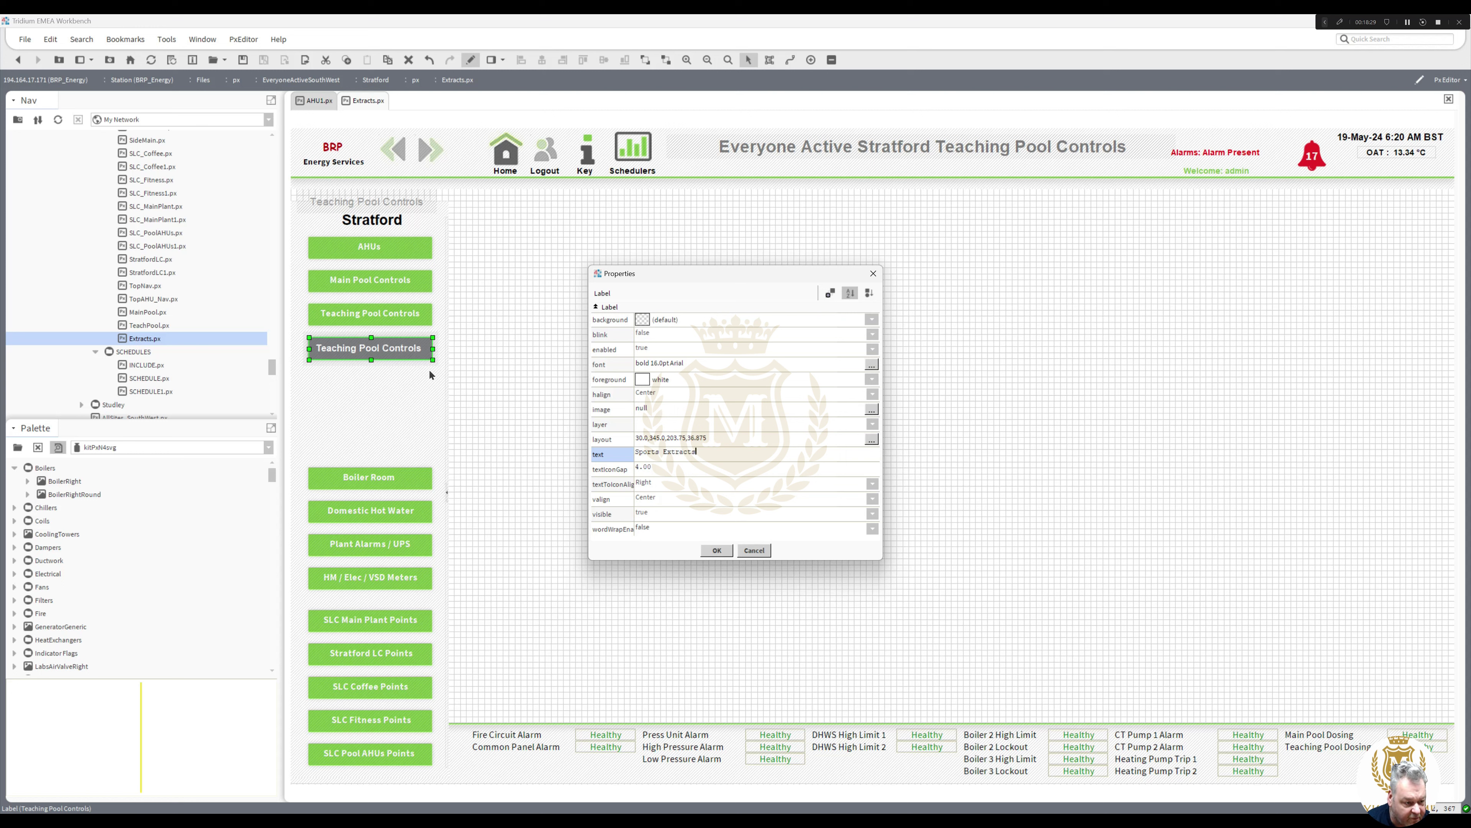
{"action": "left_click", "coordinate": [716, 550]}
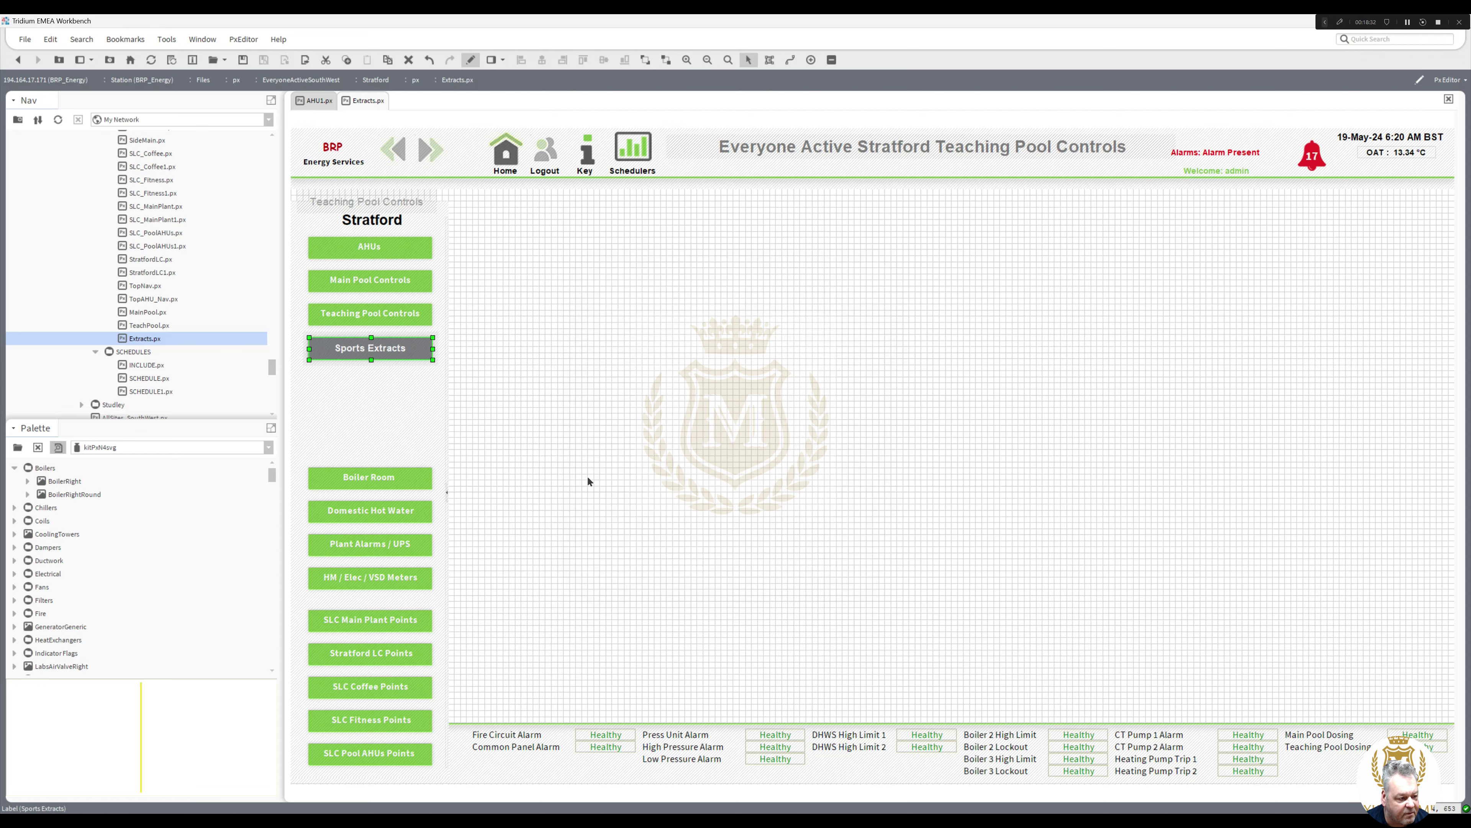
{"action": "double_click", "coordinate": [390, 356]}
{"action": "key", "text": "ctrl+c"}
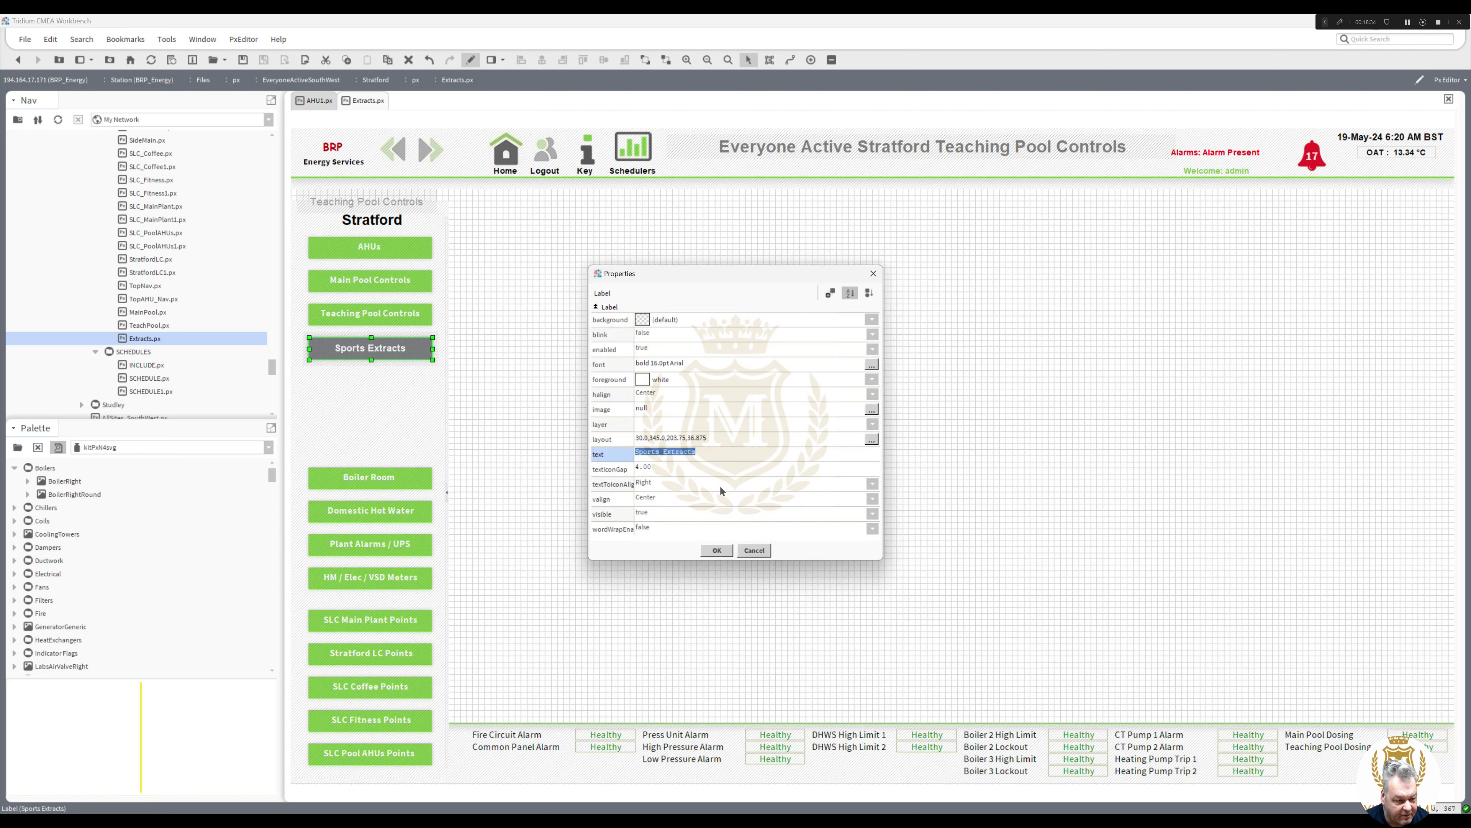
{"action": "left_click", "coordinate": [715, 550]}
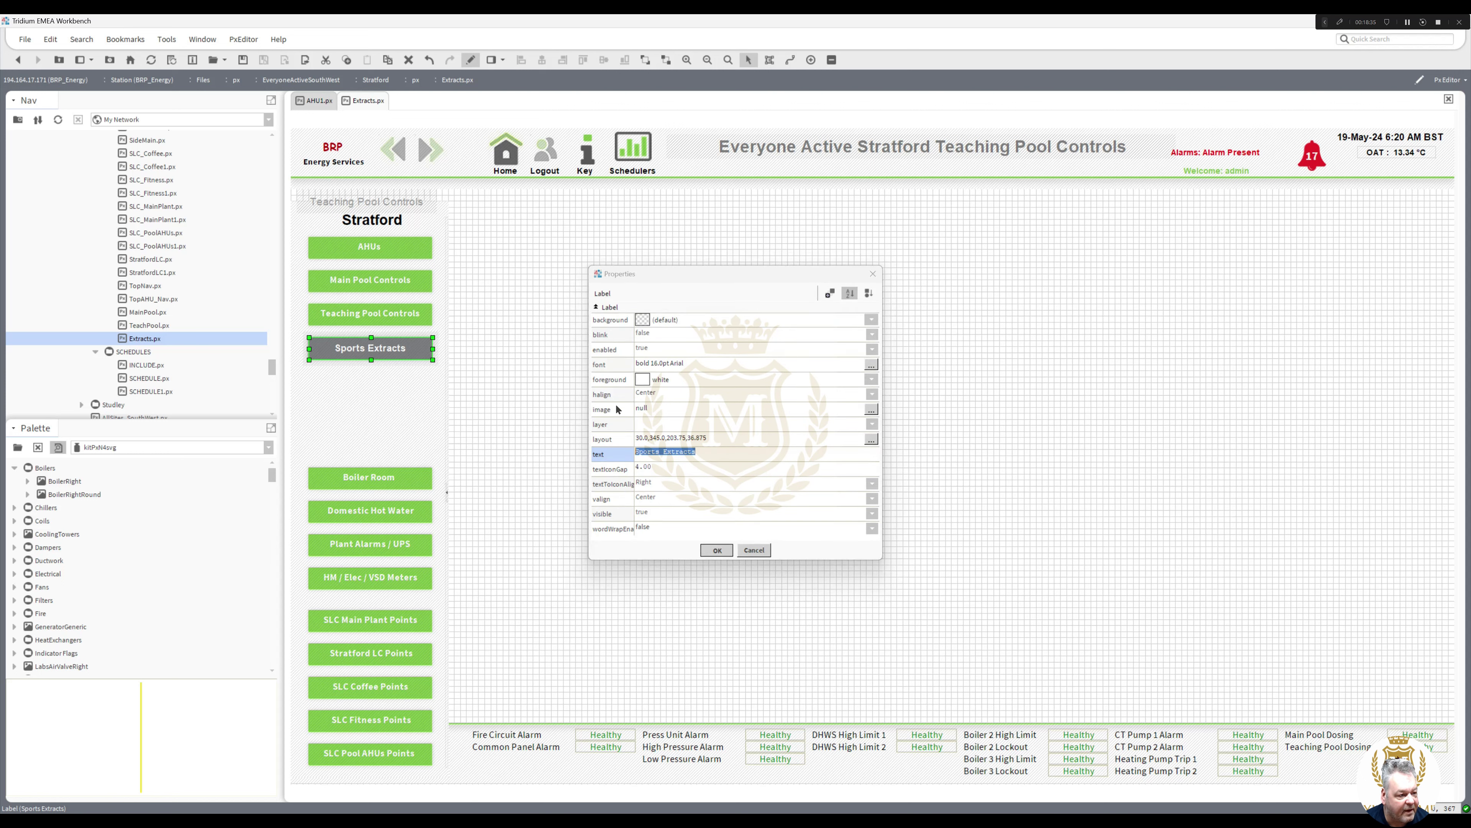
{"action": "double_click", "coordinate": [396, 204]}
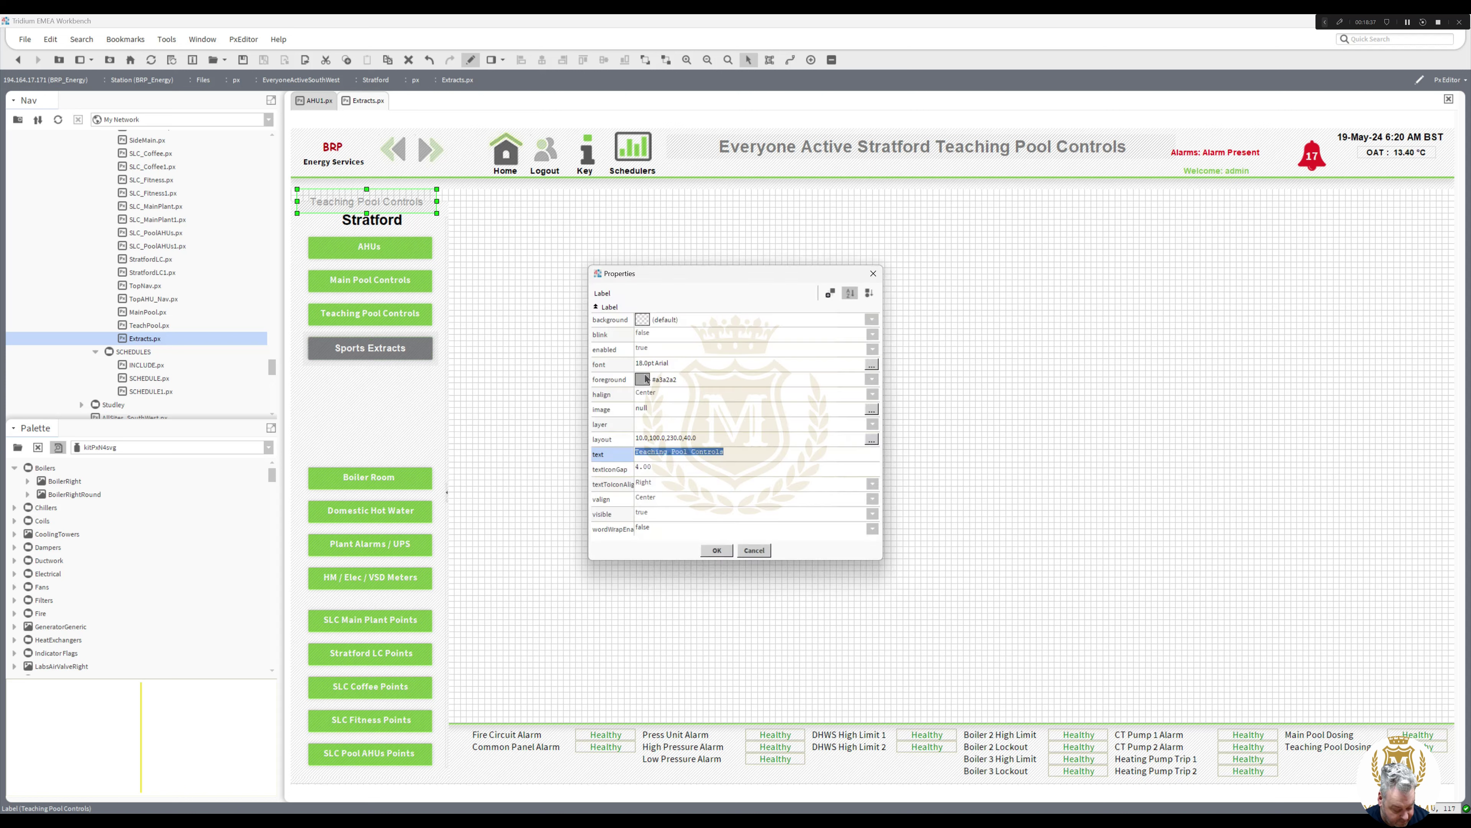
{"action": "left_click", "coordinate": [718, 550]}
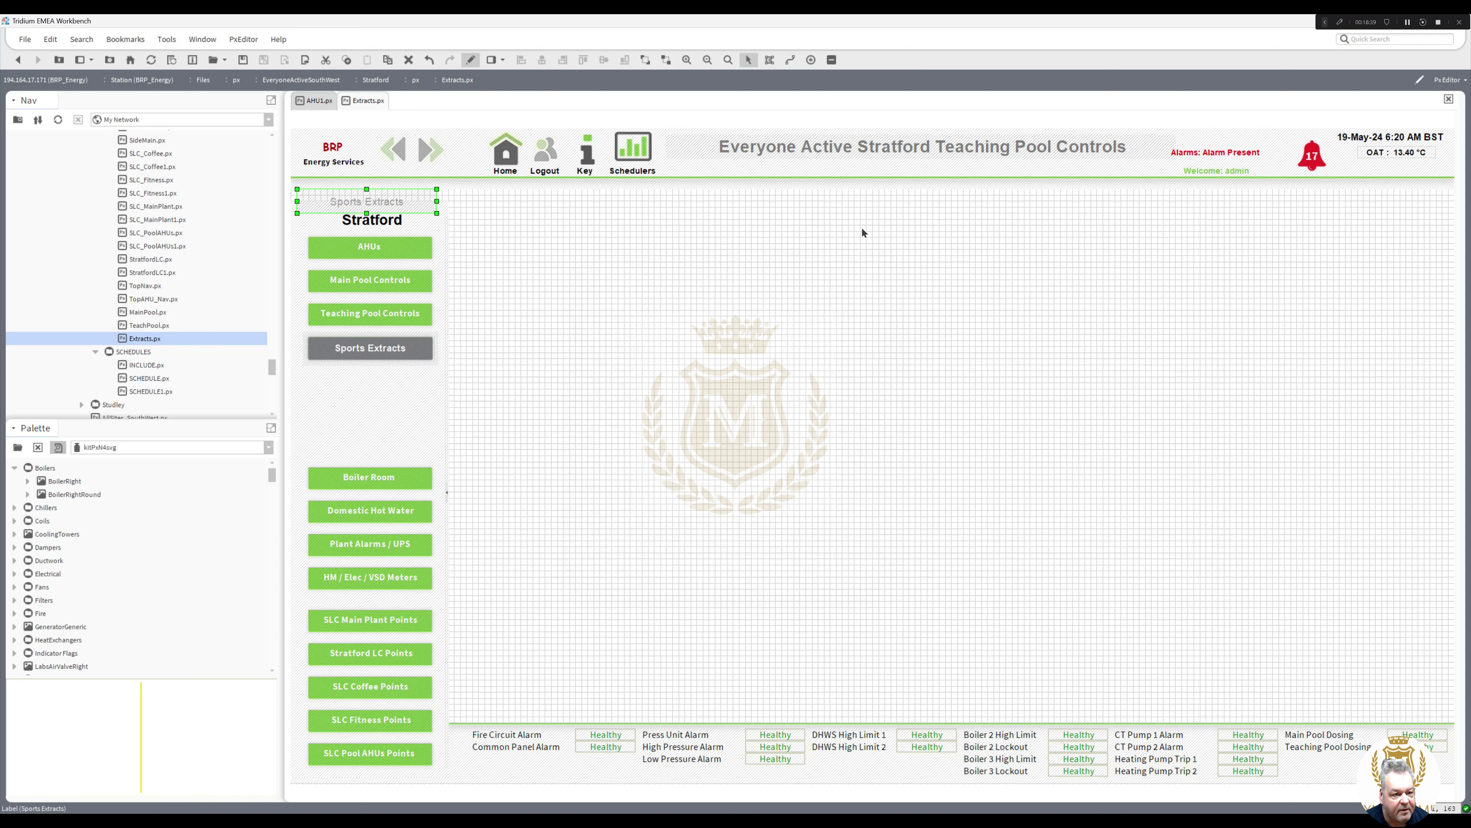
Step: Set the page header to "Everyone Active Stratford Sports Extracts" and leave edit mode
{"action": "double_click", "coordinate": [877, 151]}
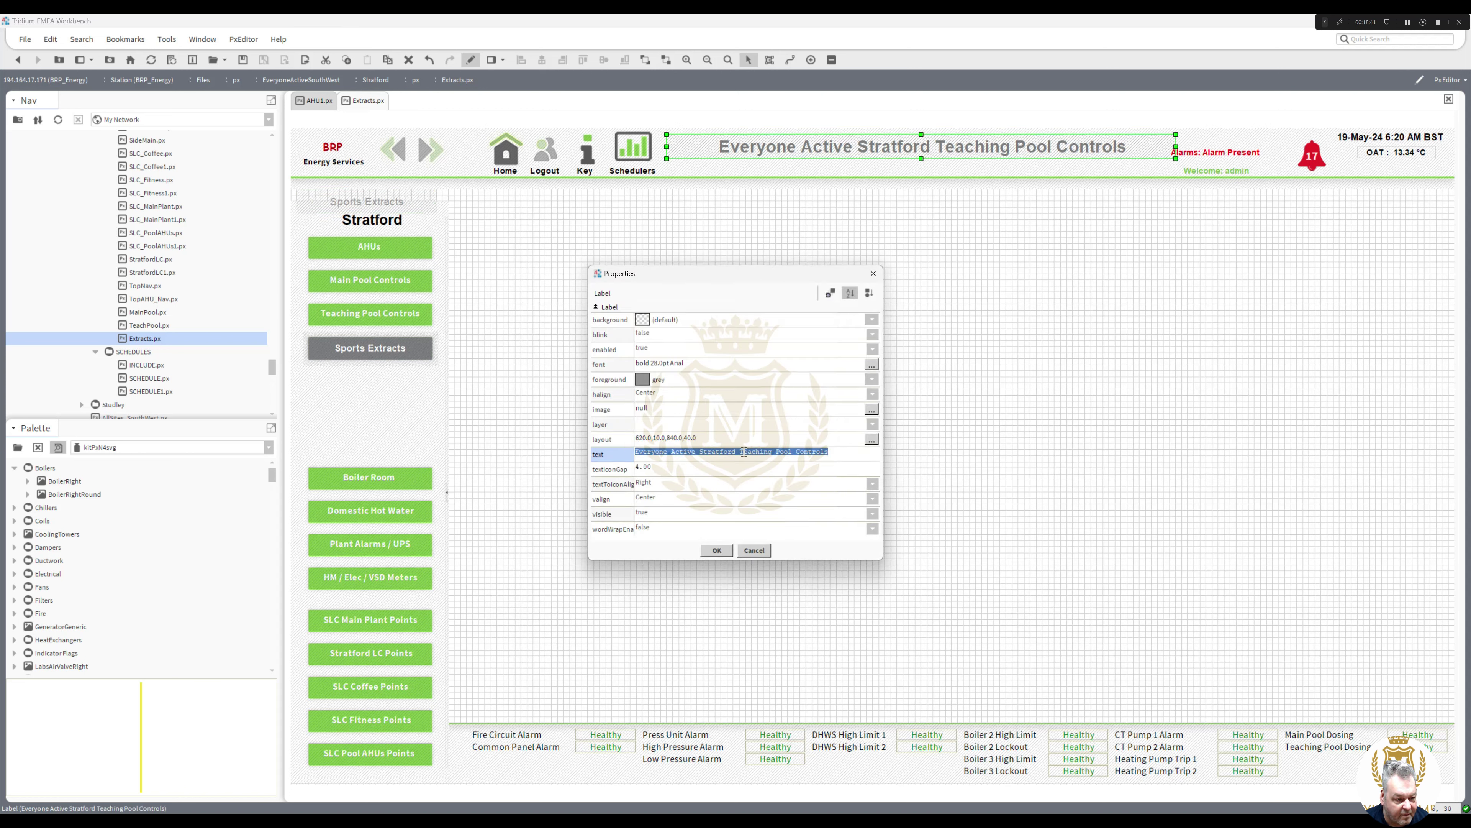
{"action": "left_click_drag", "start_coordinate": [740, 452], "coordinate": [878, 459]}
{"action": "key", "text": "ctrl+v"}
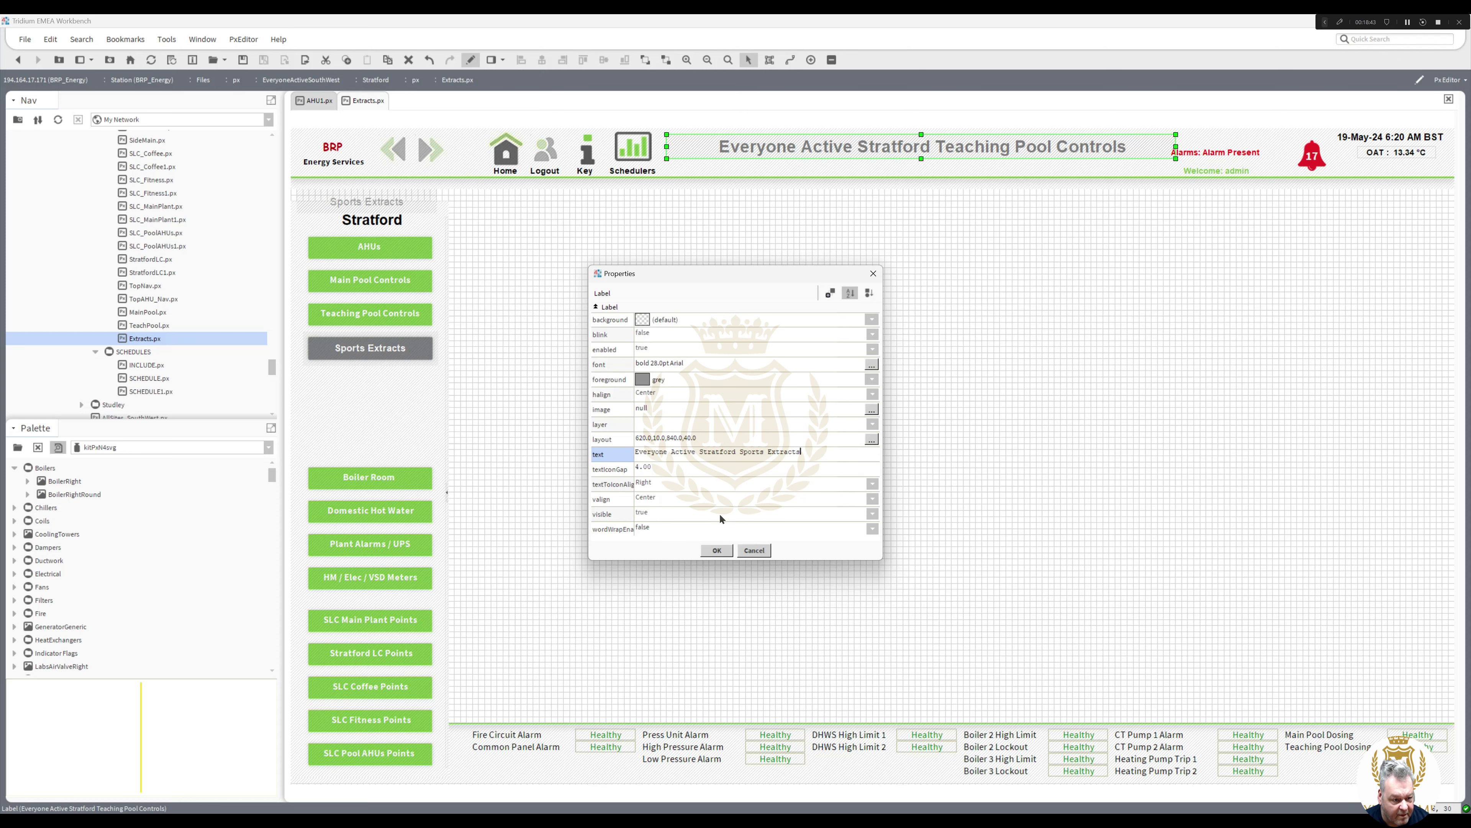
{"action": "left_click", "coordinate": [718, 549]}
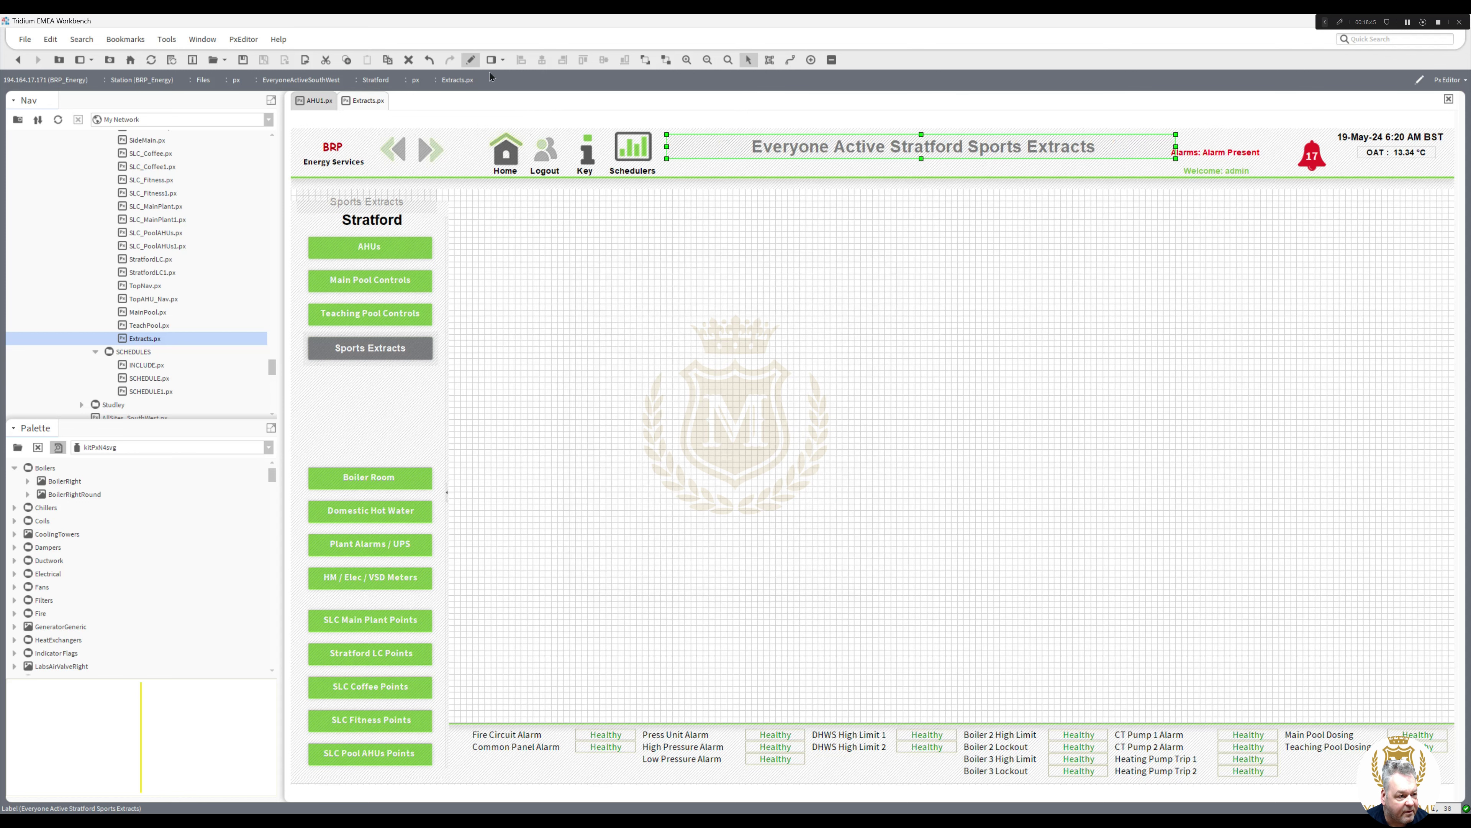
{"action": "left_click", "coordinate": [471, 60]}
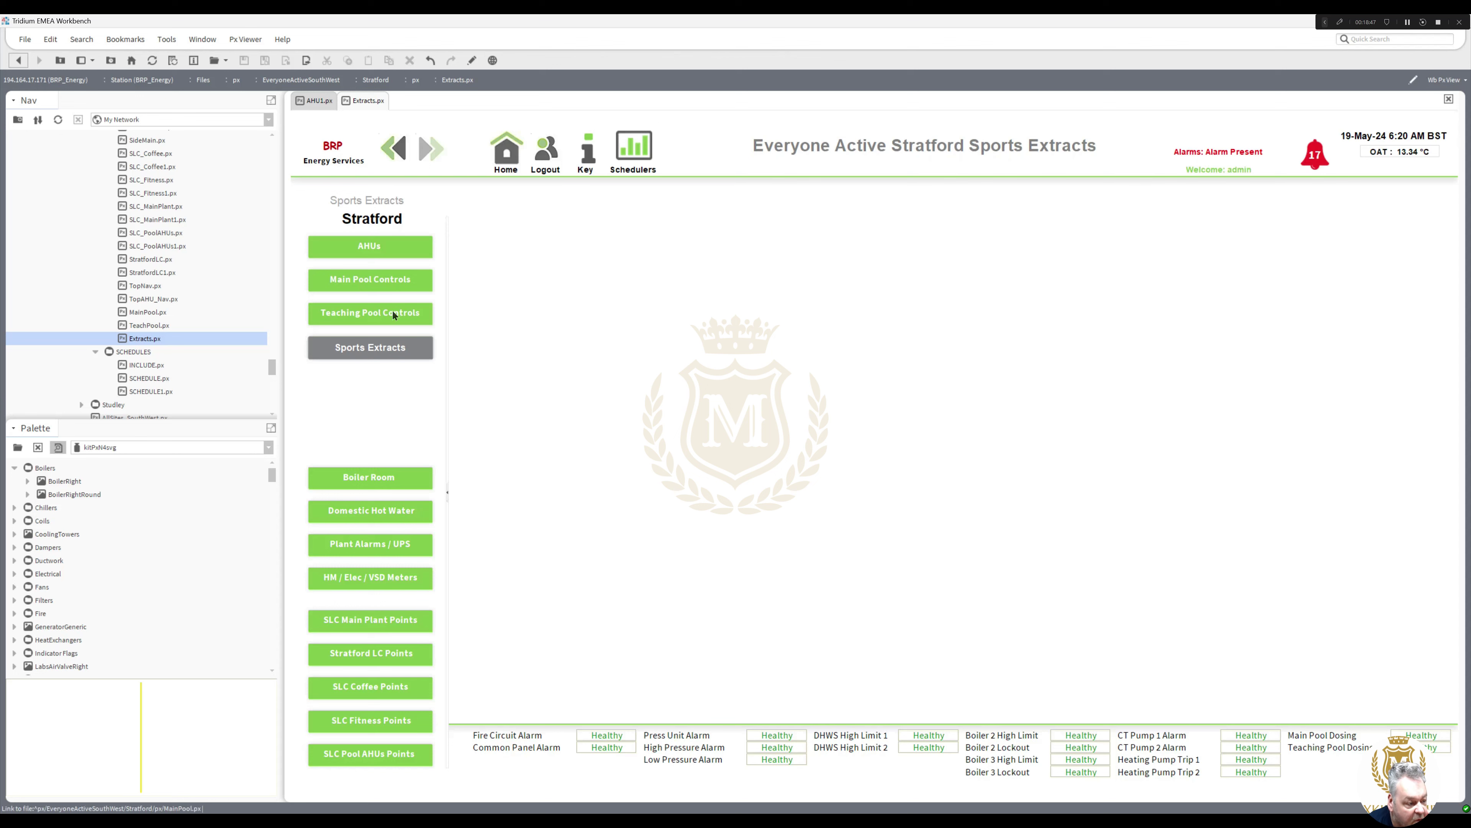
Step: Browse the Teaching Pool Controls, Sports Extracts, Main Pool Controls and AHUs pages to check the side menu links and highlights
{"action": "left_click", "coordinate": [393, 314]}
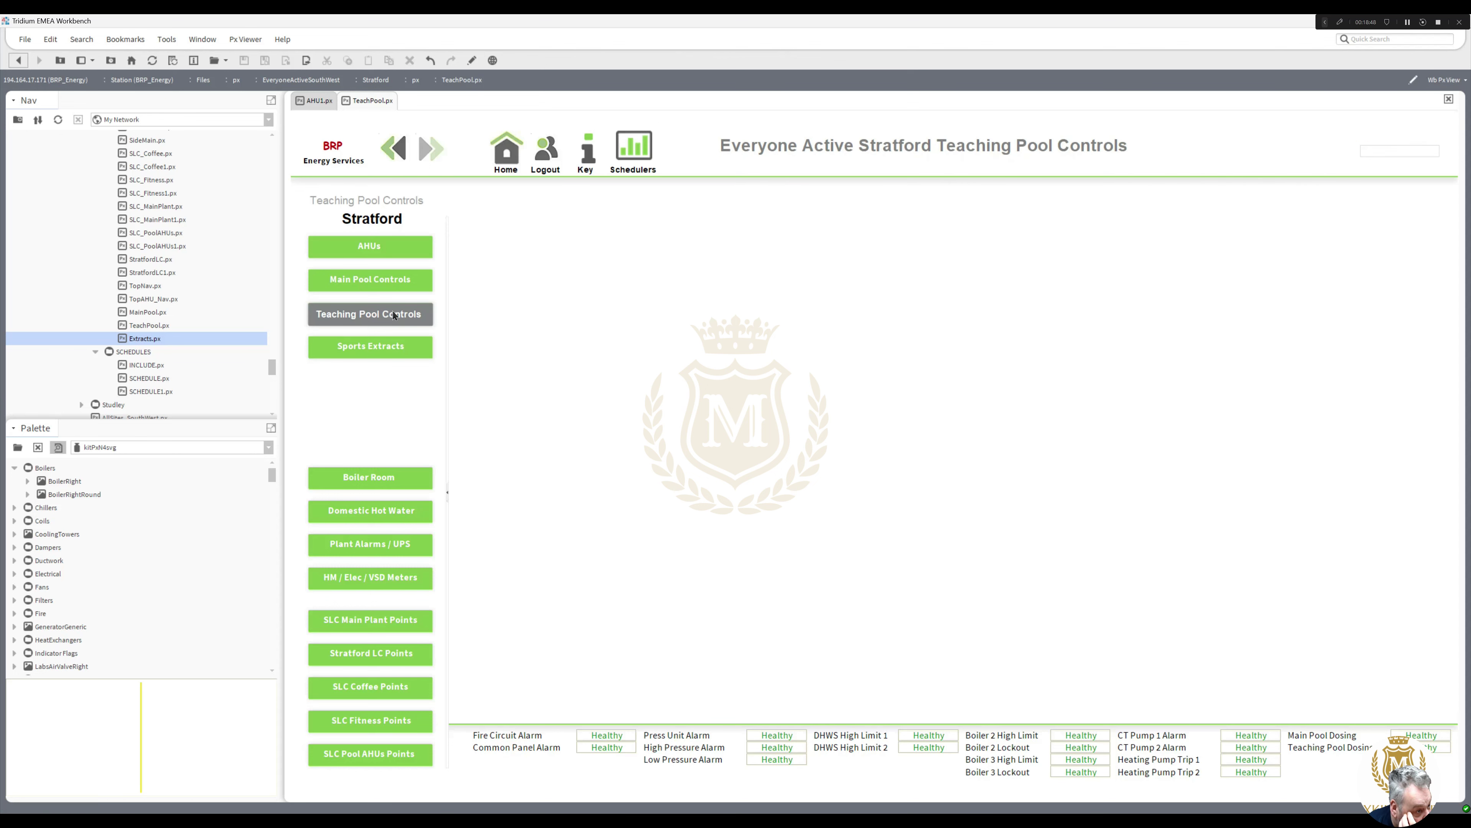
{"action": "left_click", "coordinate": [380, 351]}
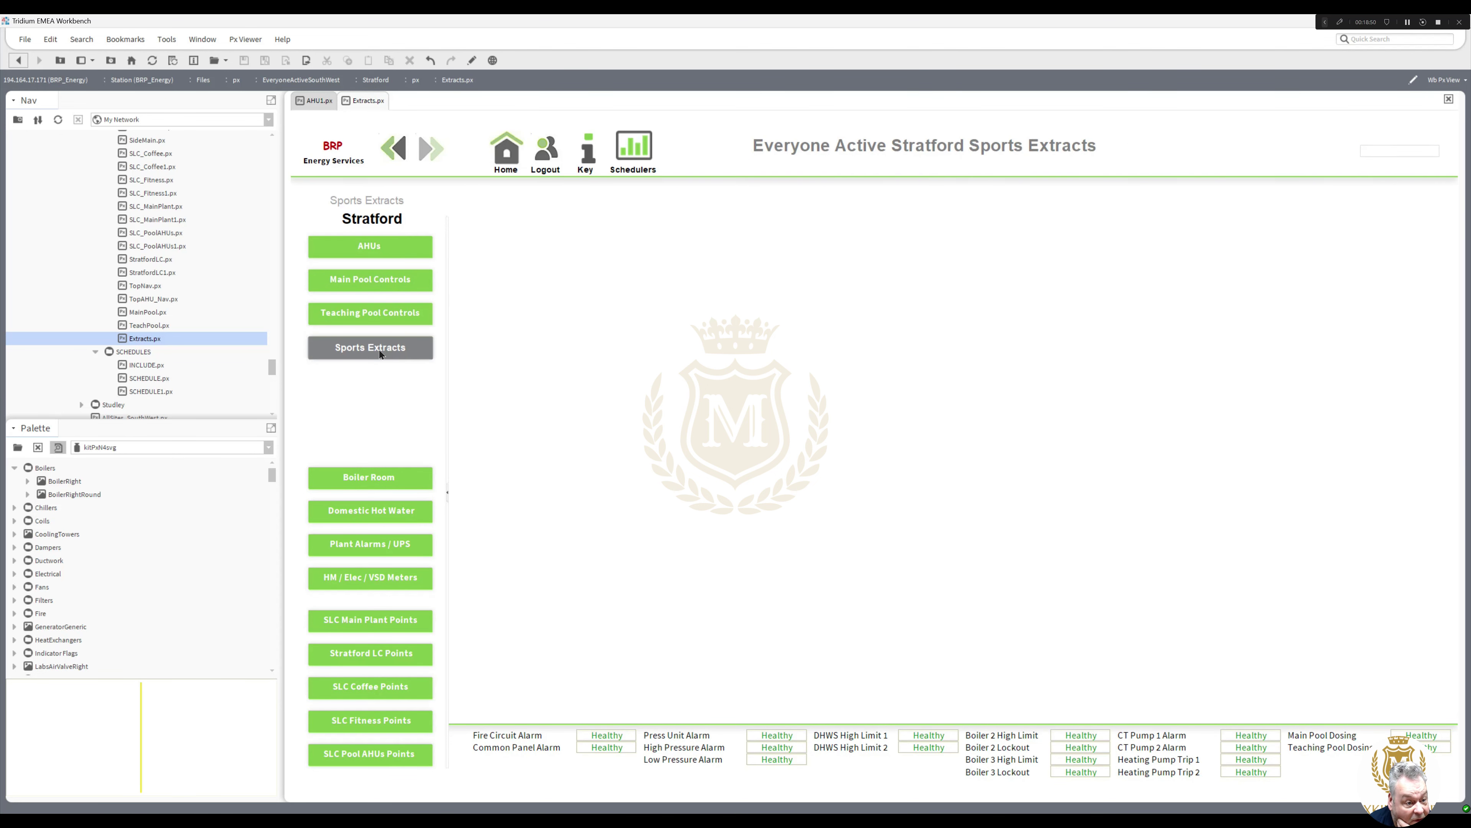
{"action": "left_click", "coordinate": [377, 271]}
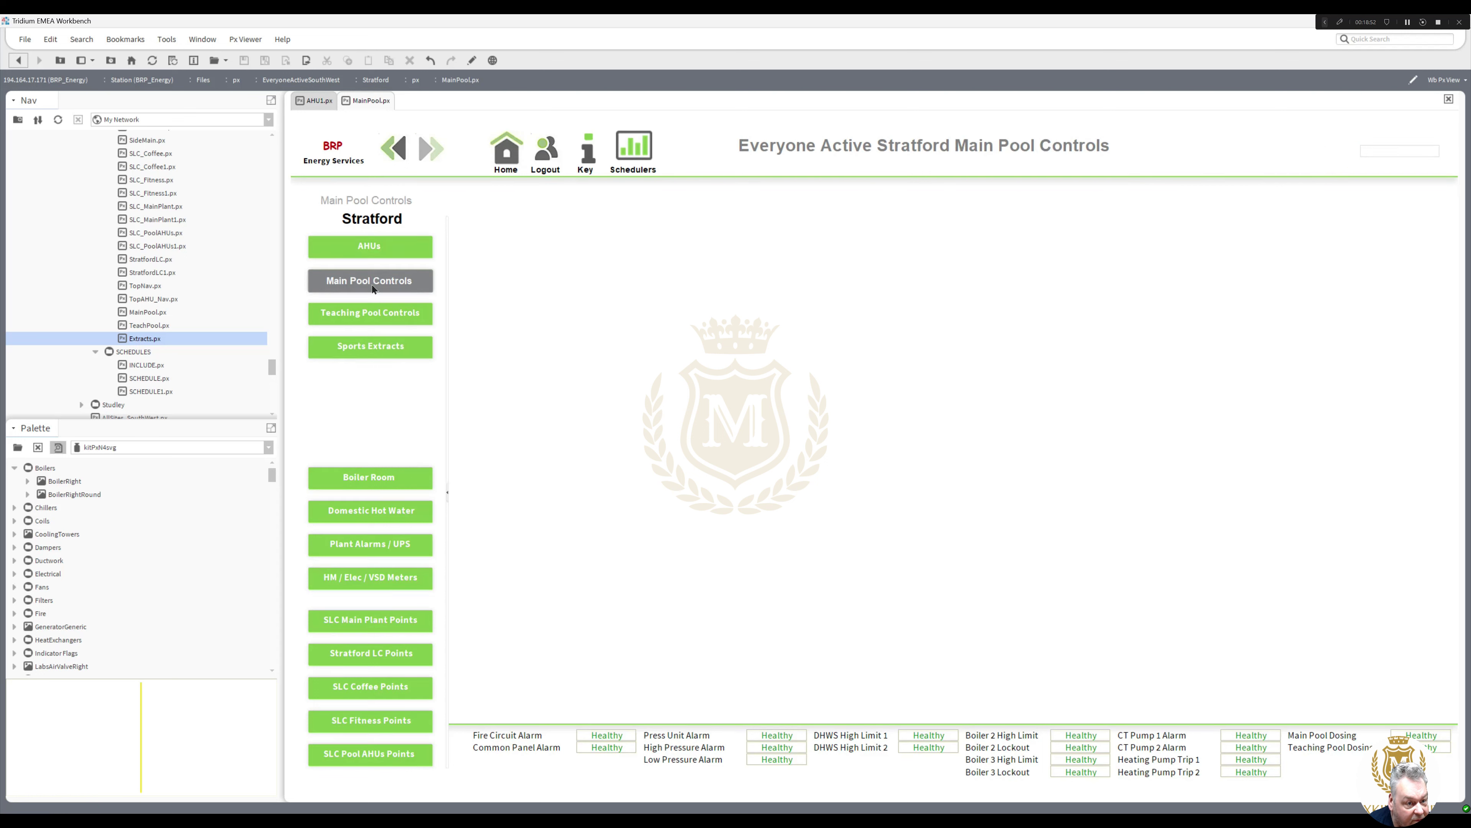
{"action": "left_click", "coordinate": [372, 244]}
{"action": "left_click", "coordinate": [369, 350]}
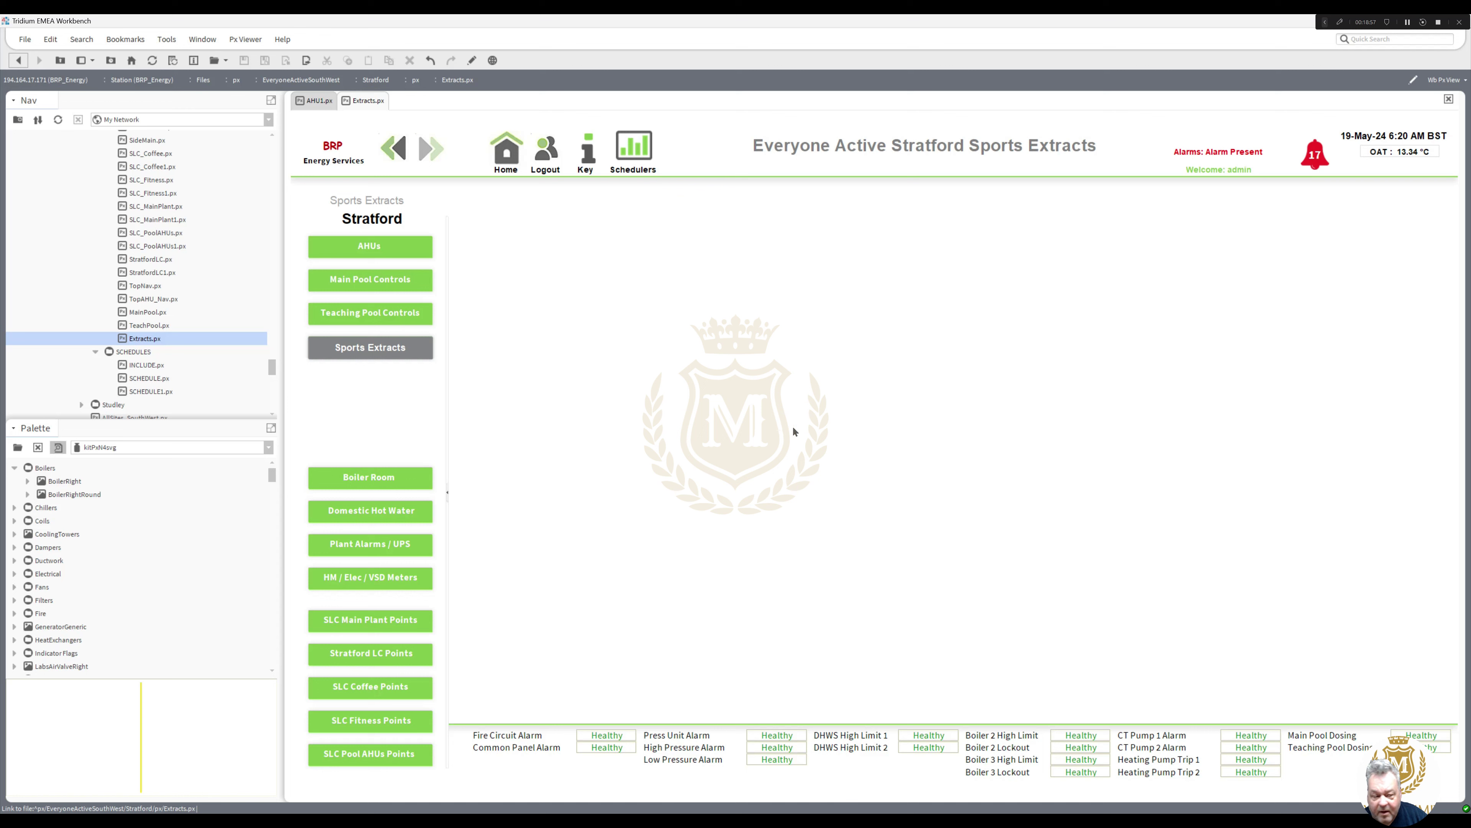
{"action": "left_click", "coordinate": [388, 249]}
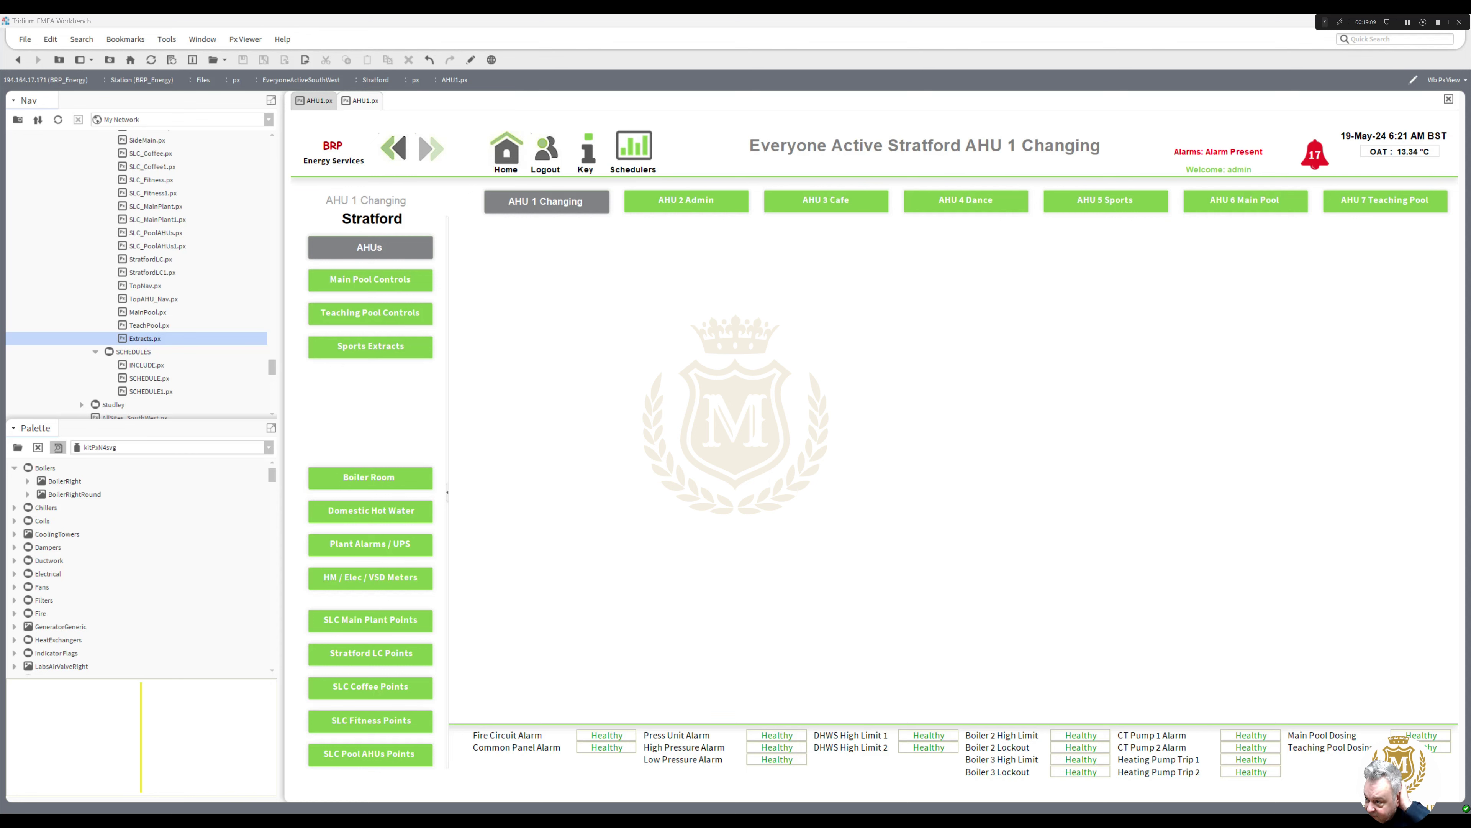
Step: View the Main Pool Water Controls graphic in WorkPlace AX, then the SLC Main Plant Points, Meters and Main Pool Controls pages in Workbench
{"action": "left_click_drag", "start_coordinate": [1470, 110], "coordinate": [884, 87]}
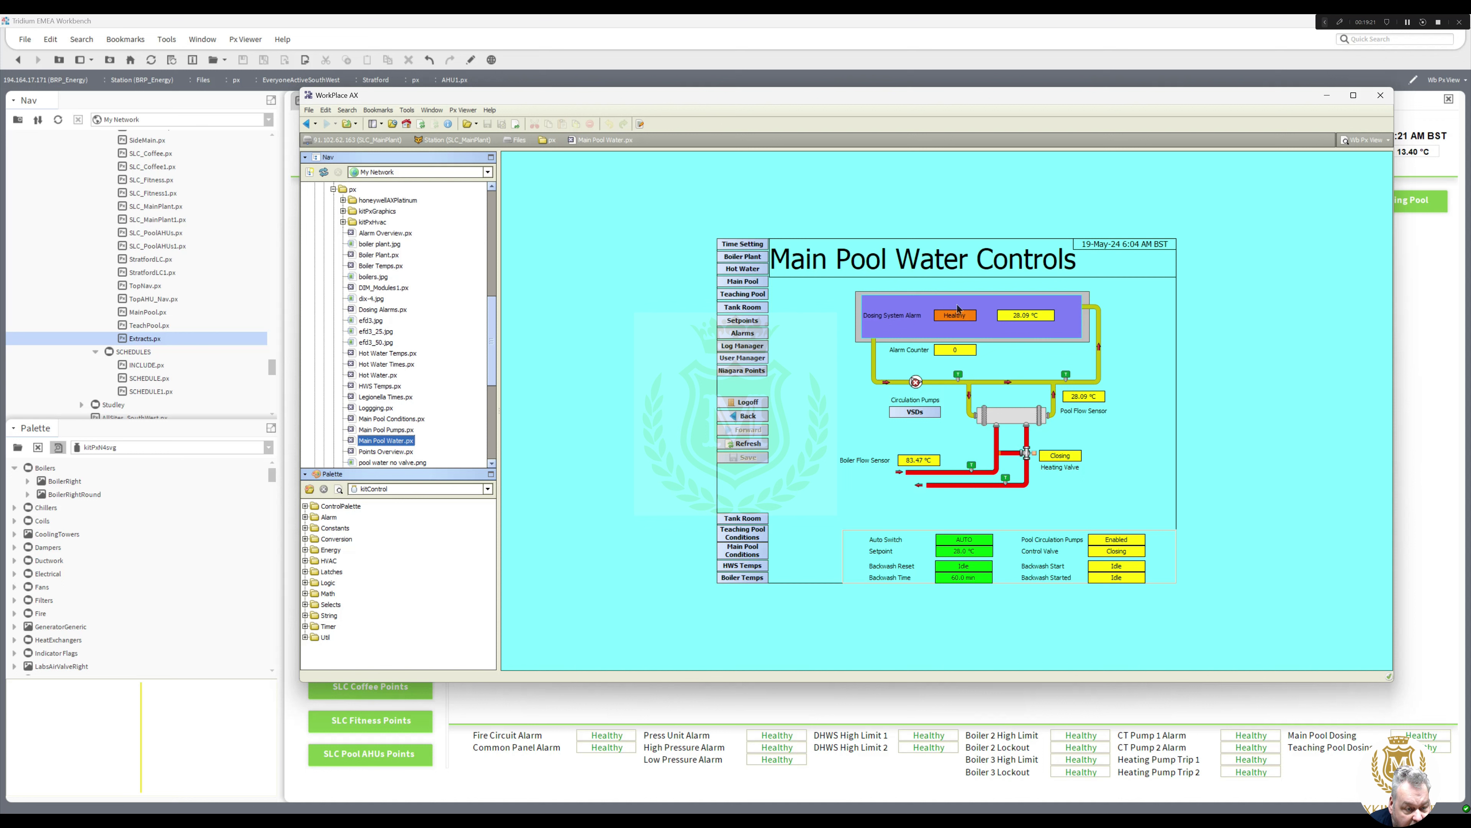
{"action": "left_click_drag", "start_coordinate": [805, 101], "coordinate": [1470, 109]}
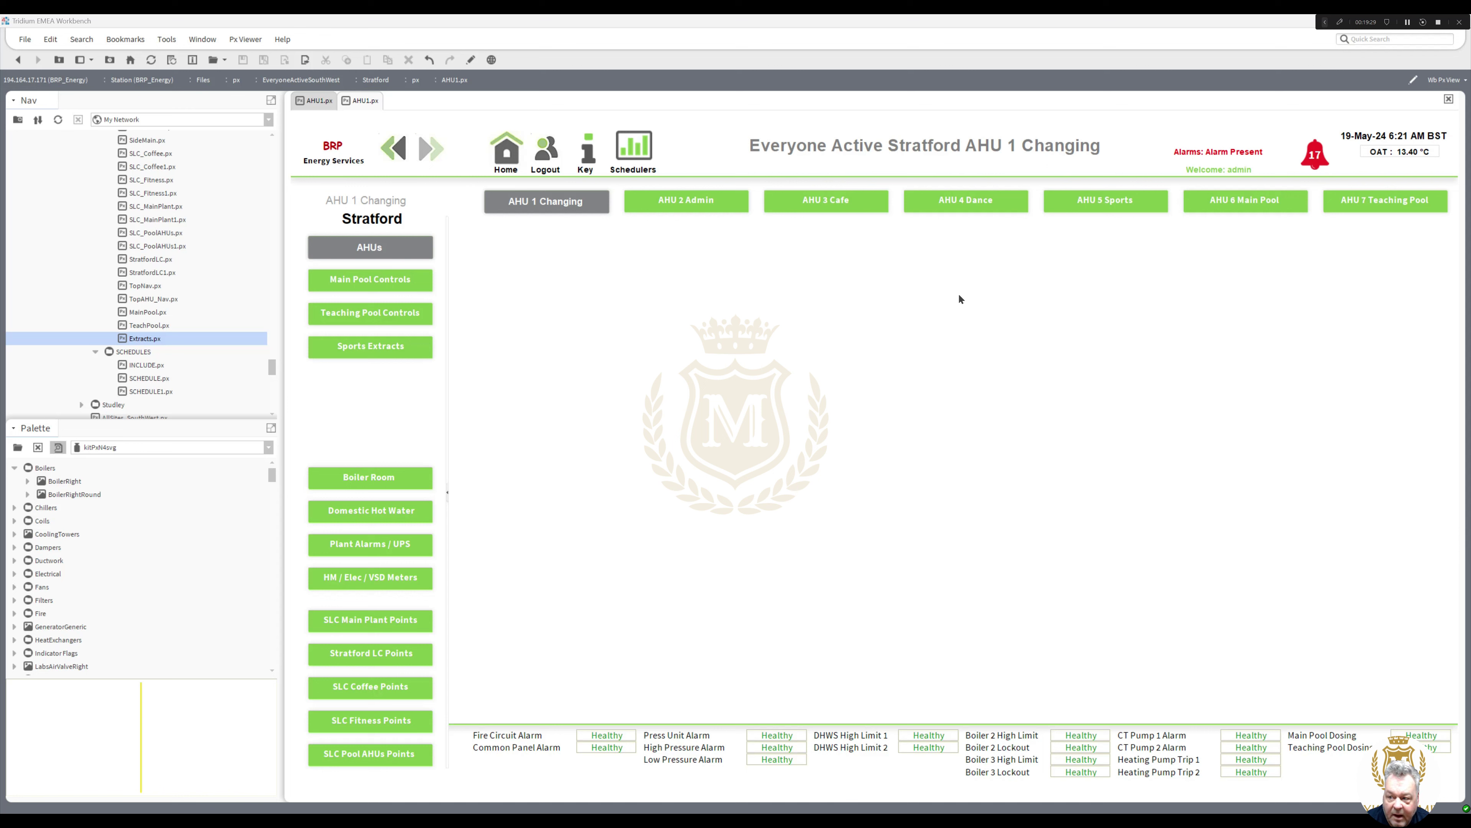
{"action": "left_click", "coordinate": [383, 619]}
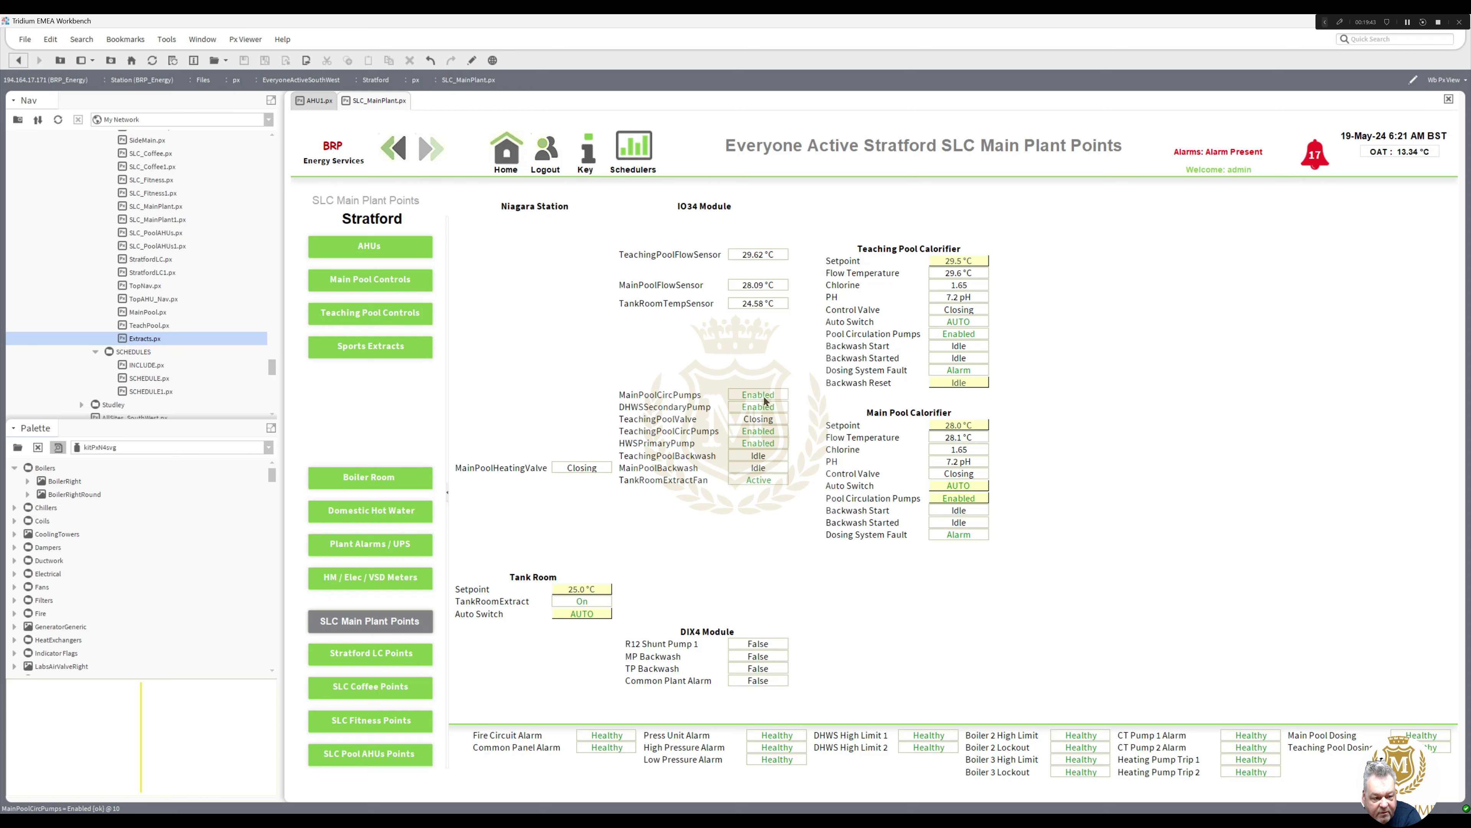
{"action": "left_click", "coordinate": [377, 579]}
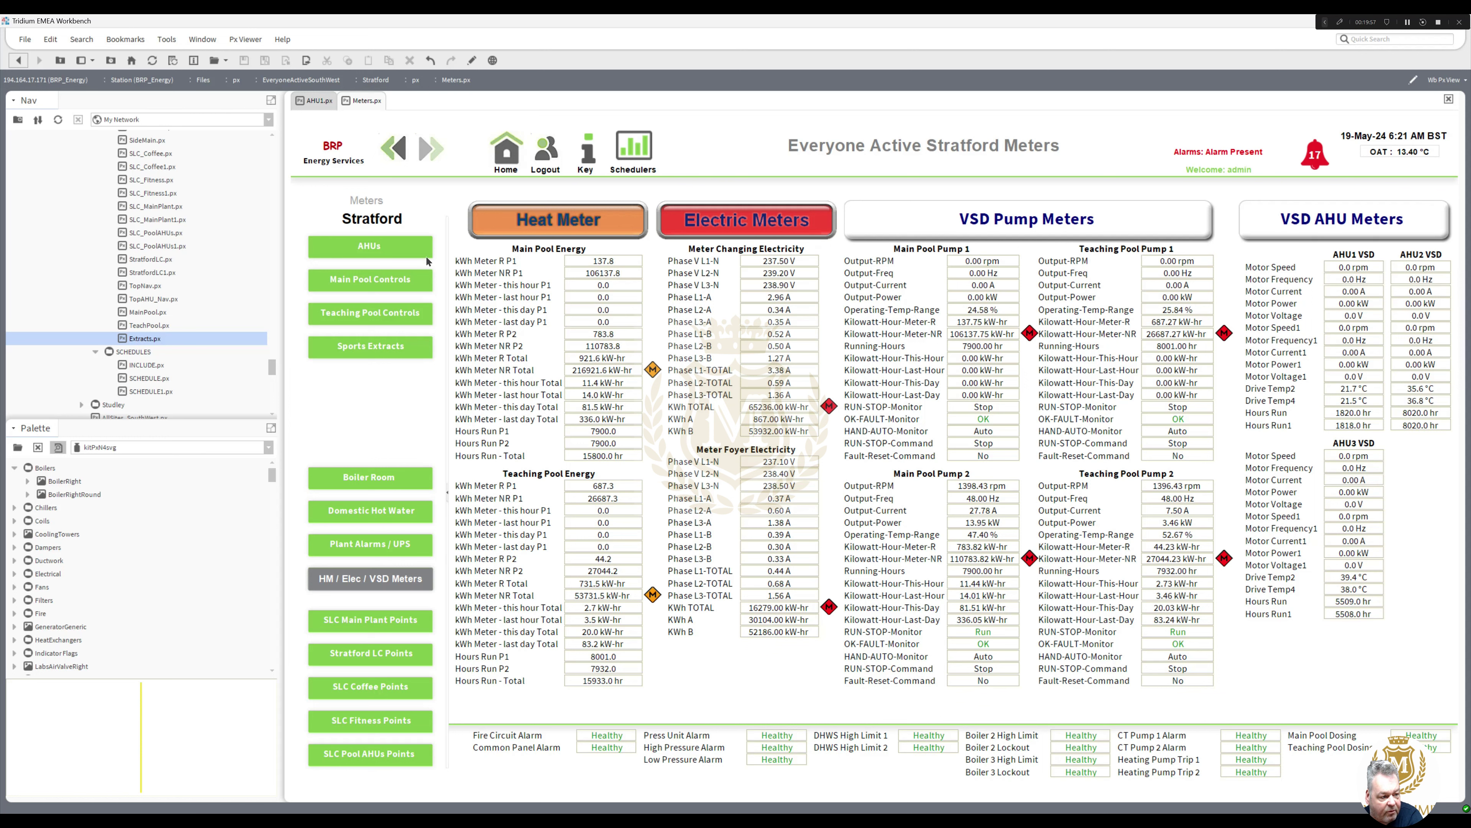
{"action": "left_click", "coordinate": [375, 281]}
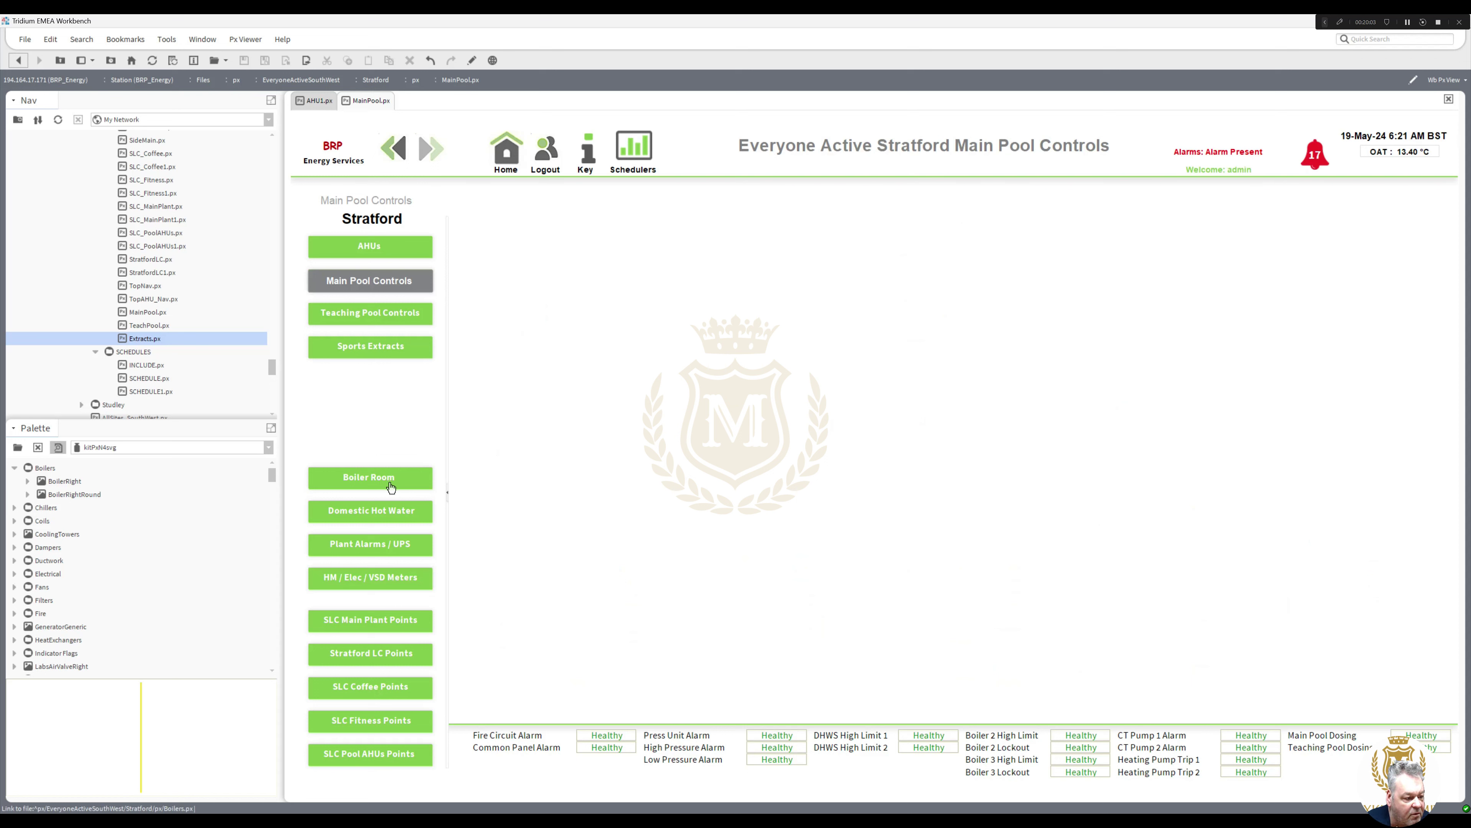
Step: Open SLC Main Plant Points for editing and move the MainPoolFlowSensor and MainPoolCircPumps points to the empty area beside the calorifier lists
{"action": "left_click", "coordinate": [383, 619]}
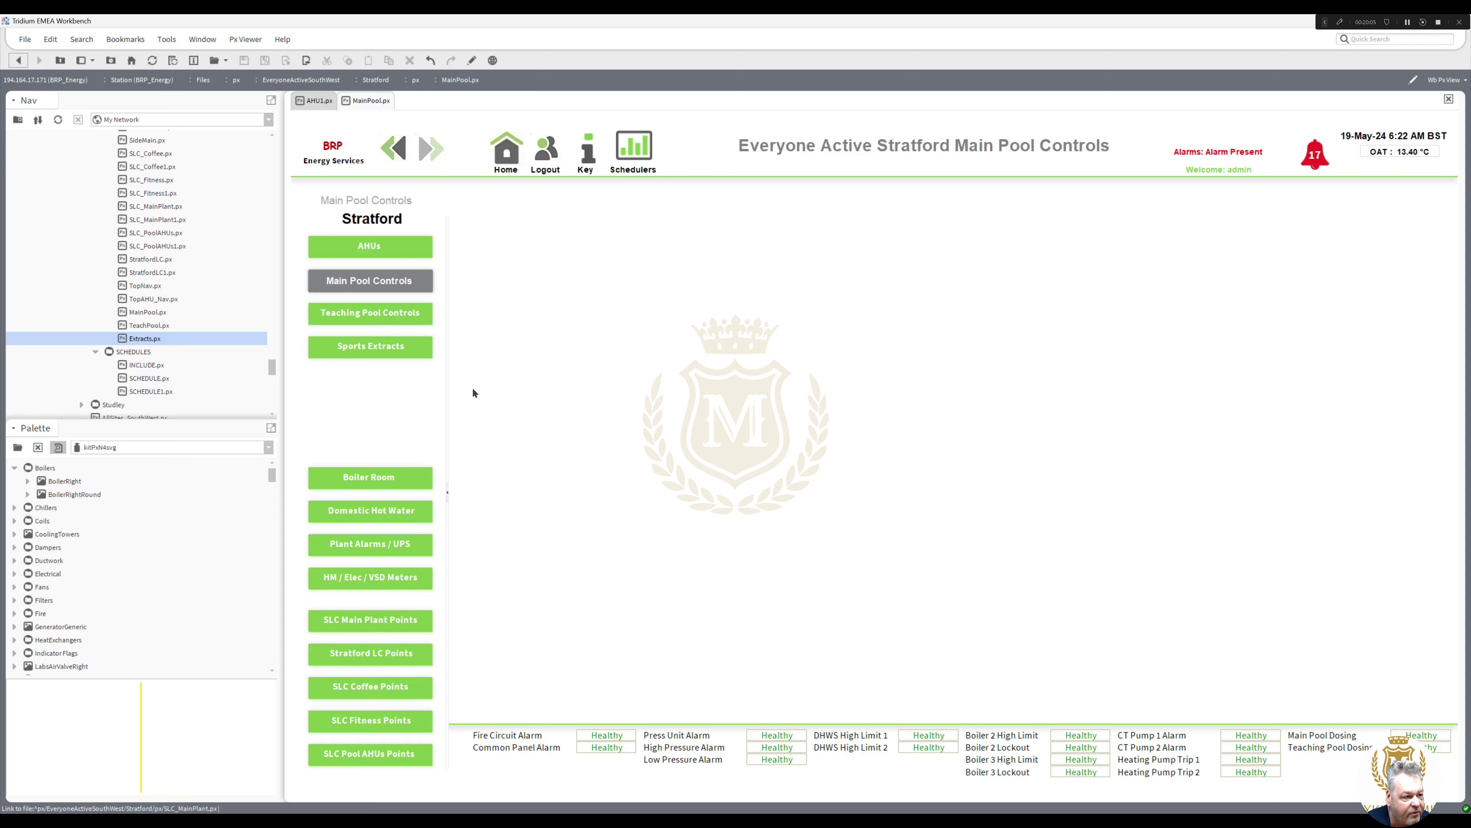
{"action": "left_click", "coordinate": [472, 60]}
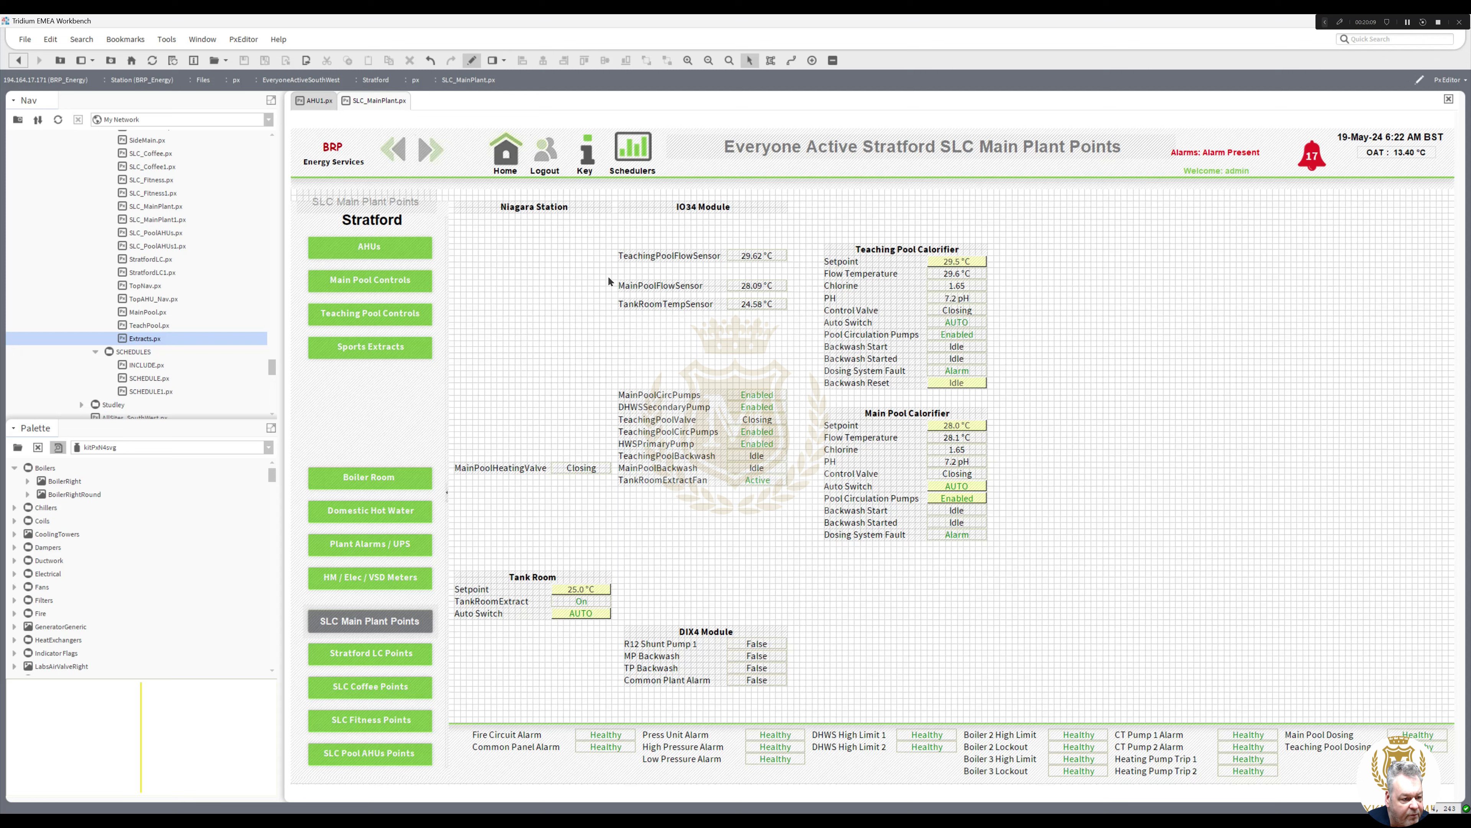
{"action": "left_click_drag", "start_coordinate": [608, 274], "coordinate": [1198, 303]}
{"action": "left_click_drag", "start_coordinate": [592, 371], "coordinate": [794, 406]}
{"action": "left_click_drag", "start_coordinate": [902, 391], "coordinate": [1196, 305]}
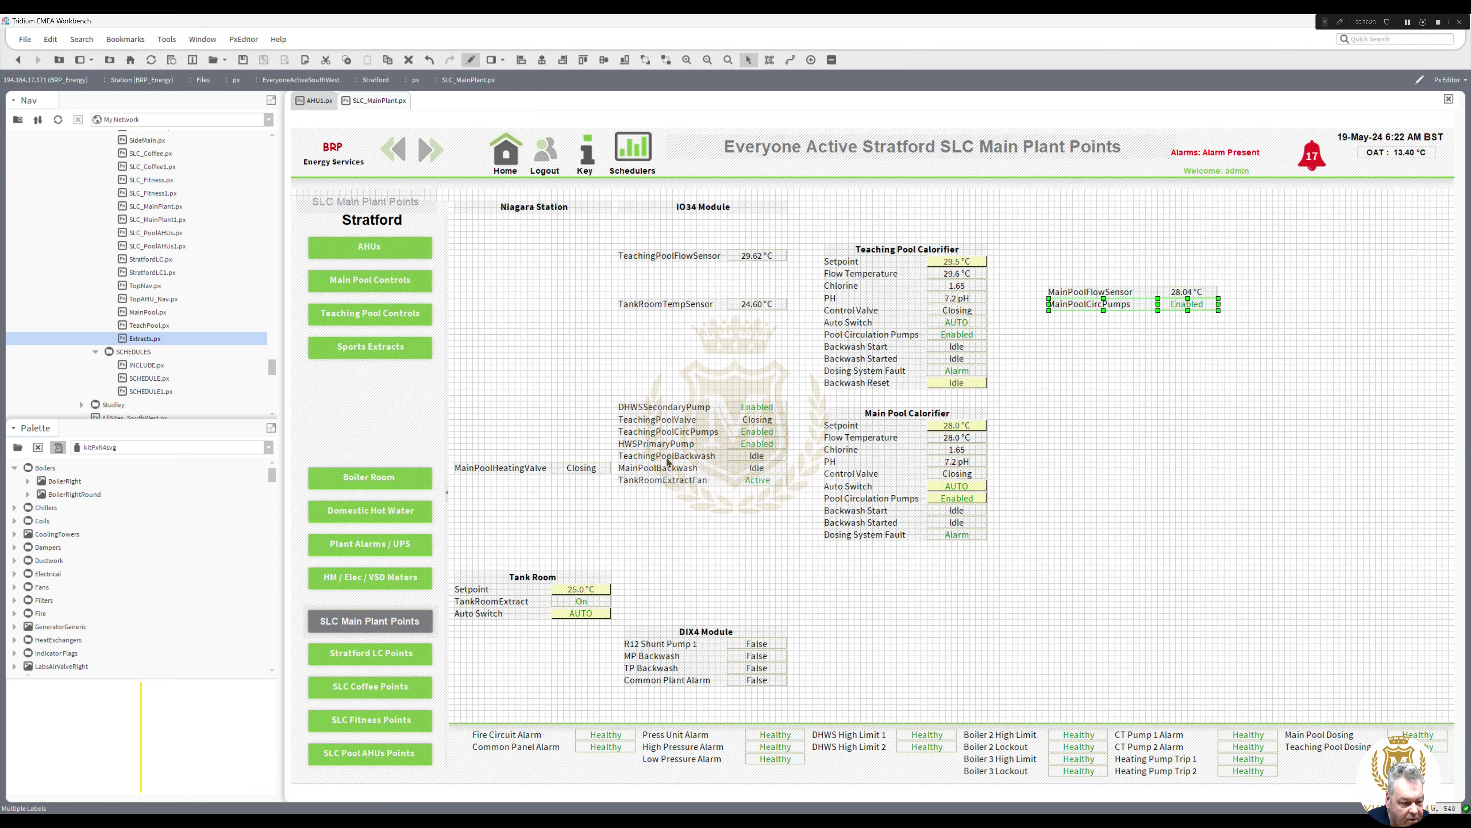
Step: Move the MainPoolBackwash point and the whole Main Pool Calorifier list beneath the separated main pool points
{"action": "left_click", "coordinate": [678, 470]}
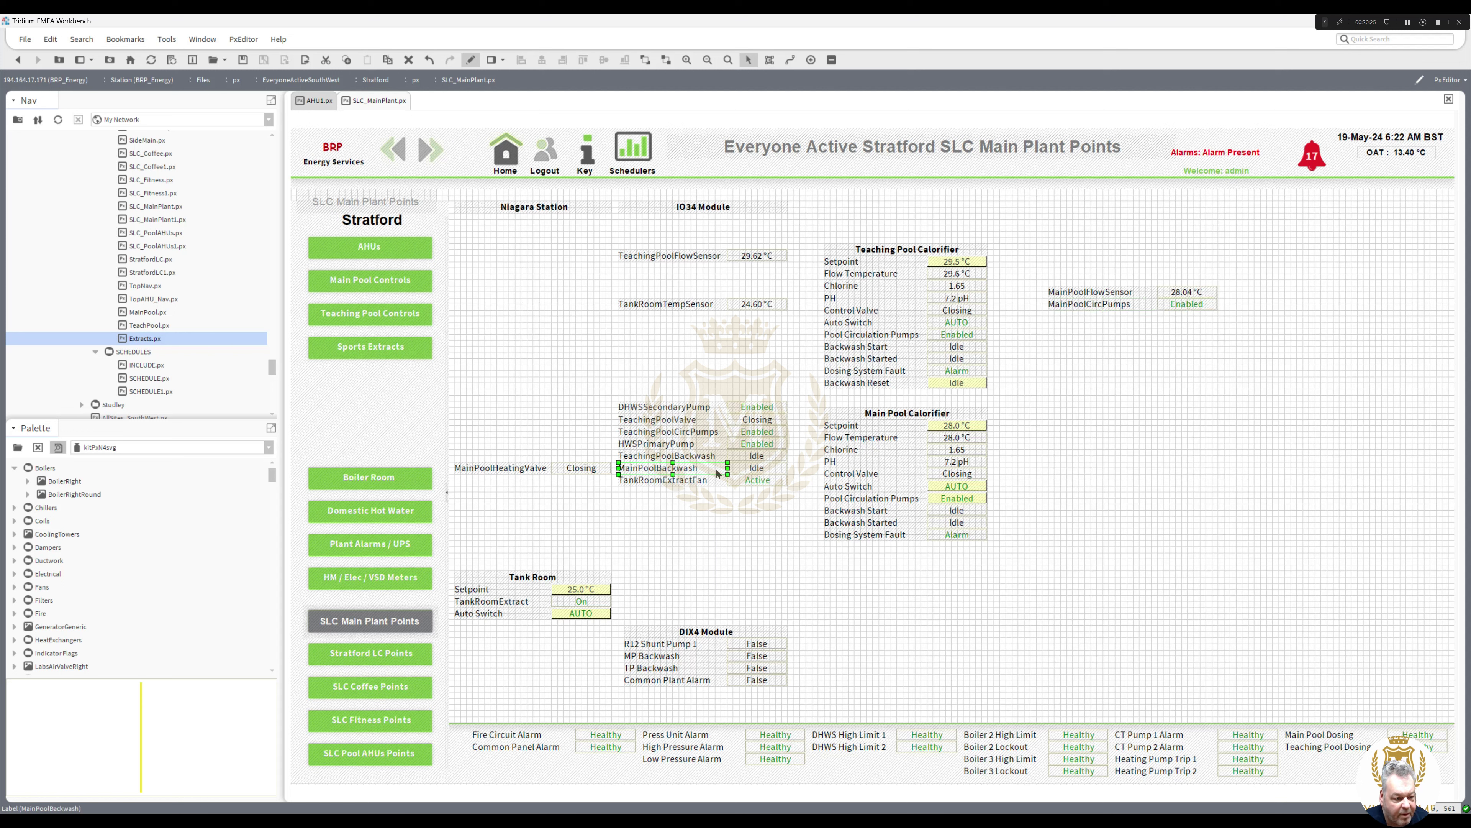
{"action": "left_click", "coordinate": [756, 467], "text": "ctrl"}
{"action": "left_click_drag", "start_coordinate": [756, 468], "coordinate": [1136, 322]}
{"action": "left_click_drag", "start_coordinate": [993, 548], "coordinate": [819, 406]}
{"action": "left_click_drag", "start_coordinate": [907, 412], "coordinate": [1133, 340]}
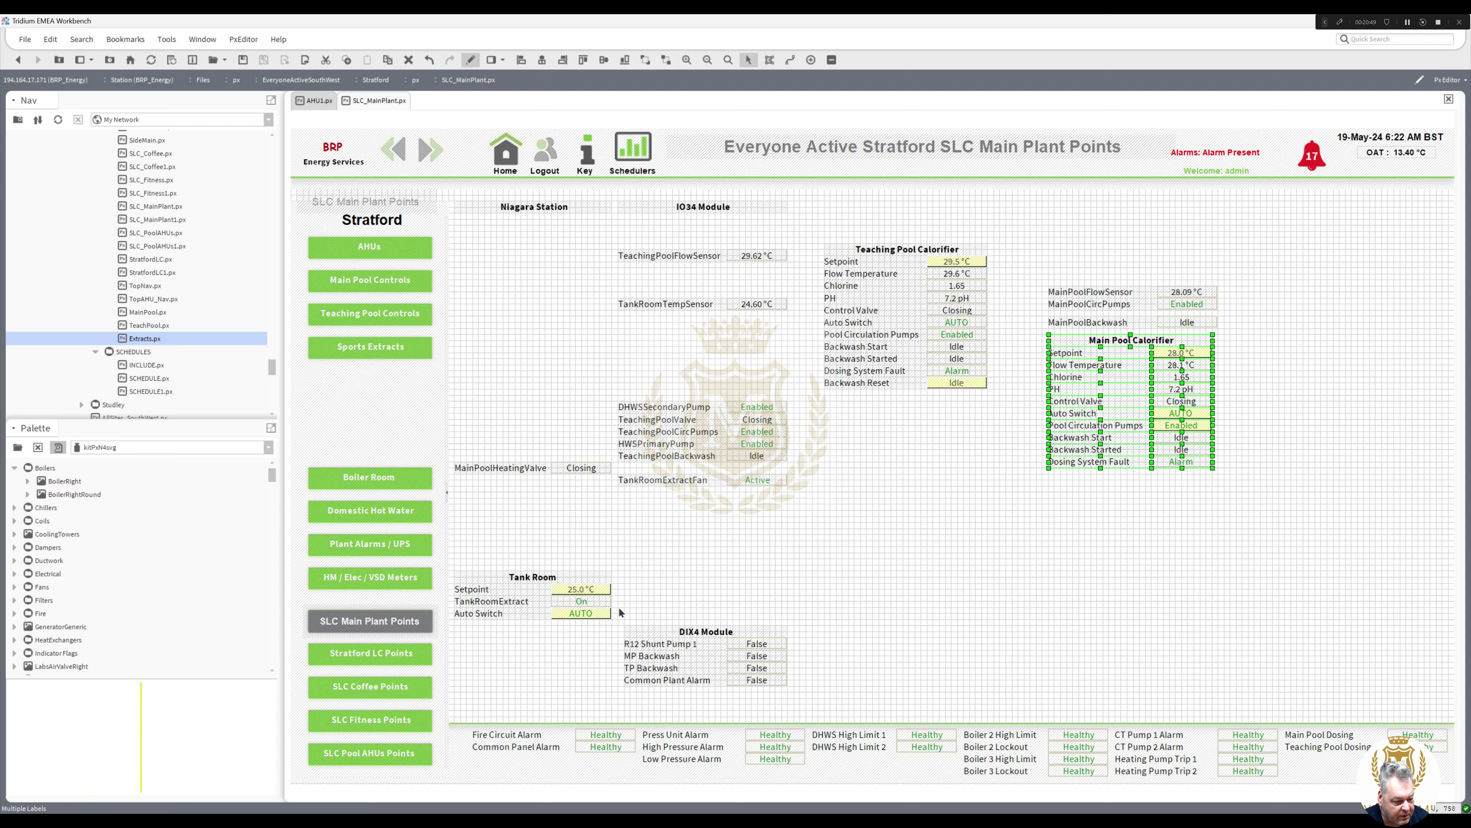
Step: Move the Tank Room list up and inward, and move the HWSPrimaryPump point into the empty area under the Niagara Station heading
{"action": "left_click_drag", "start_coordinate": [622, 556], "coordinate": [445, 648]}
{"action": "left_click_drag", "start_coordinate": [489, 583], "coordinate": [549, 543]}
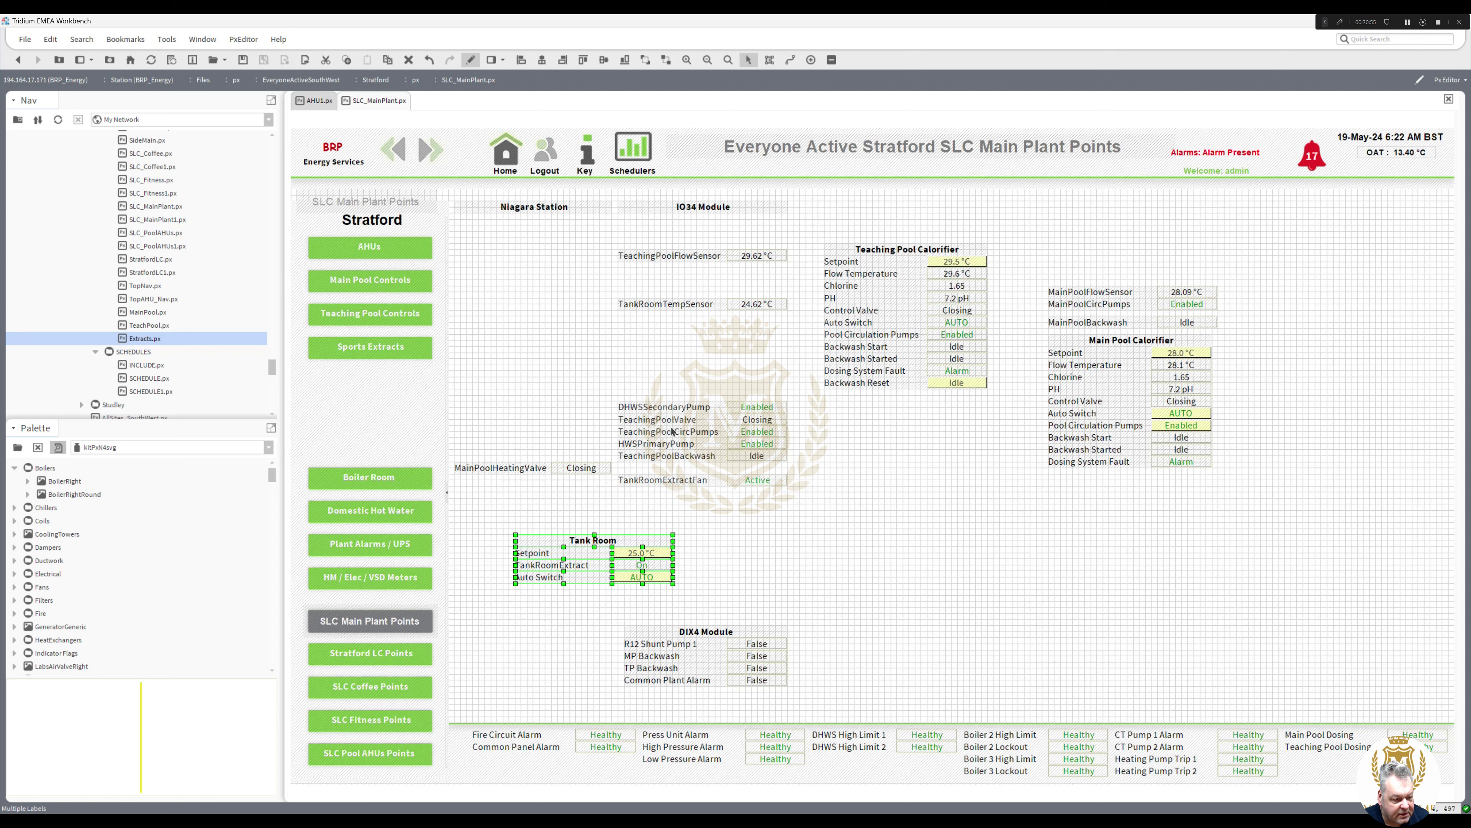
{"action": "left_click", "coordinate": [653, 447]}
{"action": "left_click", "coordinate": [751, 445]}
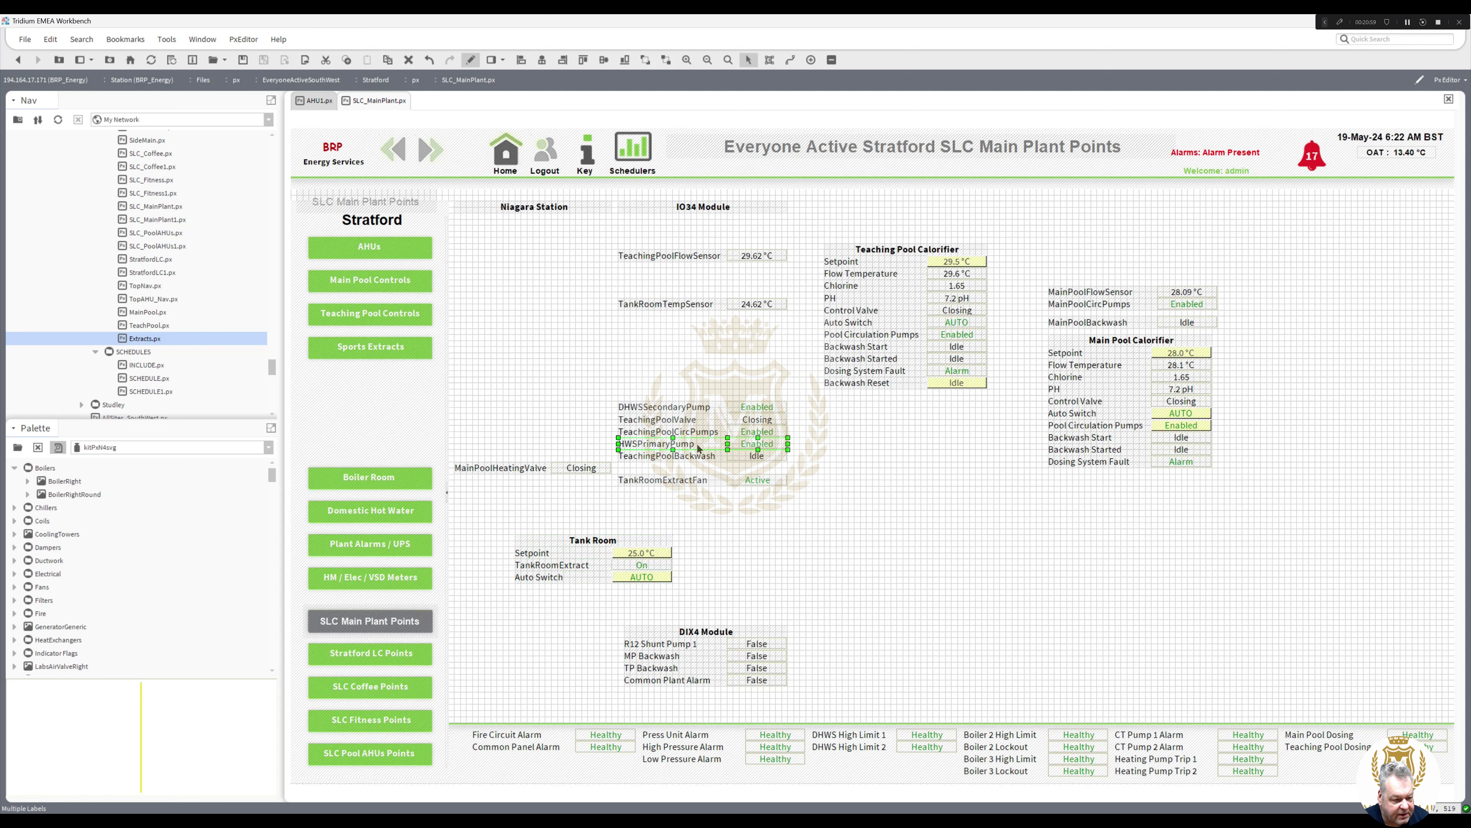
{"action": "left_click_drag", "start_coordinate": [628, 386], "coordinate": [528, 339]}
Step: Move the MainPoolHeatingValve point beneath the Main Pool Calorifier list and the DHWSSecondaryPump point beneath HWSPrimaryPump
{"action": "left_click", "coordinate": [500, 468]}
{"action": "left_click", "coordinate": [582, 468], "text": "ctrl"}
{"action": "left_click_drag", "start_coordinate": [536, 468], "coordinate": [1136, 474]}
{"action": "left_click", "coordinate": [666, 408]}
{"action": "left_click", "coordinate": [753, 408], "text": "ctrl"}
{"action": "left_click_drag", "start_coordinate": [713, 405], "coordinate": [549, 350]}
Step: Place the TankRoomTempSensor point beneath the Tank Room list and move the DIX4 Module list below the main pool points
{"action": "left_click_drag", "start_coordinate": [610, 291], "coordinate": [797, 330]}
{"action": "left_click_drag", "start_coordinate": [746, 310], "coordinate": [607, 593]}
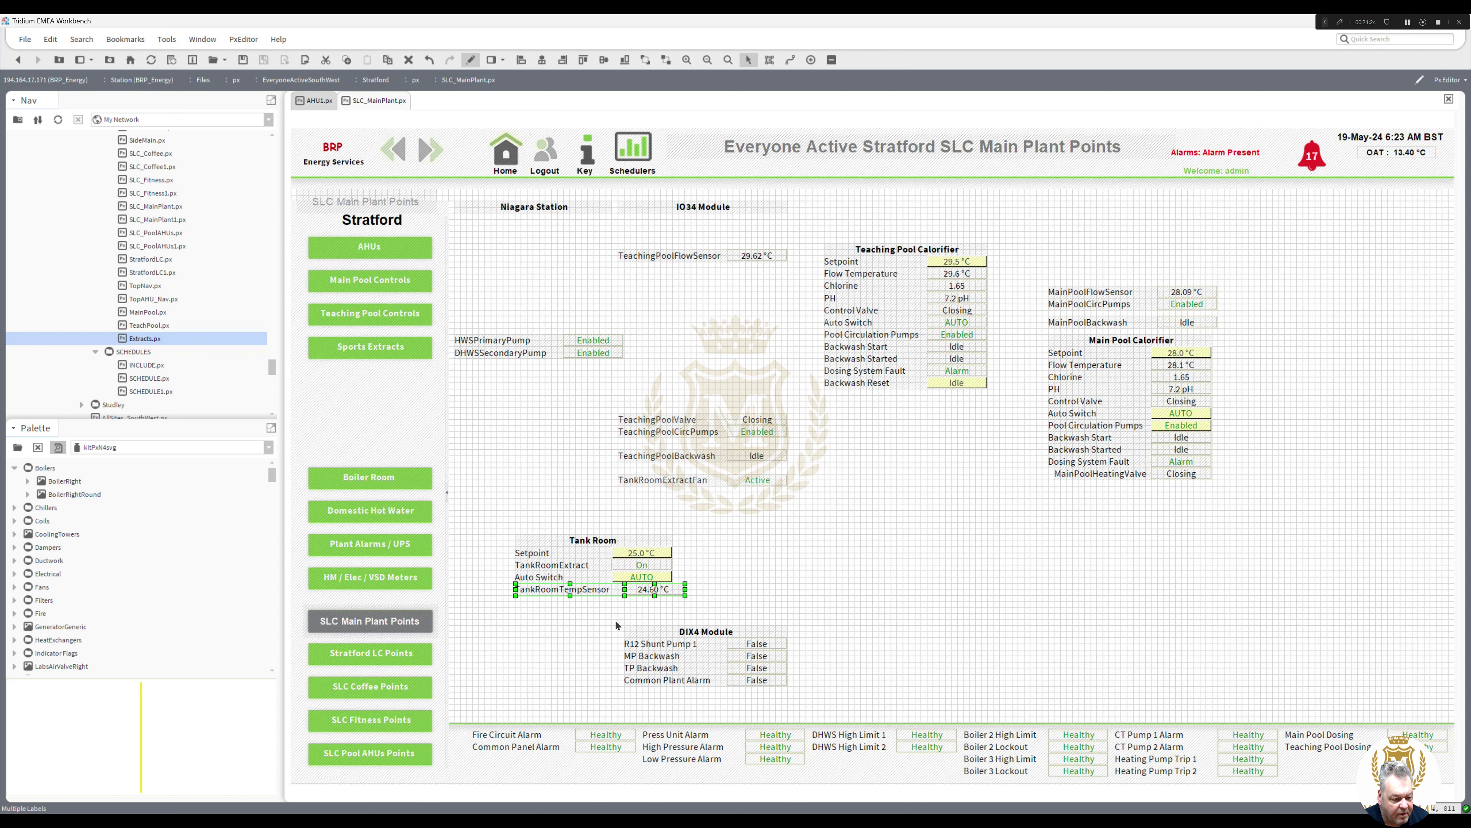
{"action": "left_click_drag", "start_coordinate": [804, 700], "coordinate": [609, 620]}
{"action": "left_click_drag", "start_coordinate": [678, 656], "coordinate": [1145, 656]}
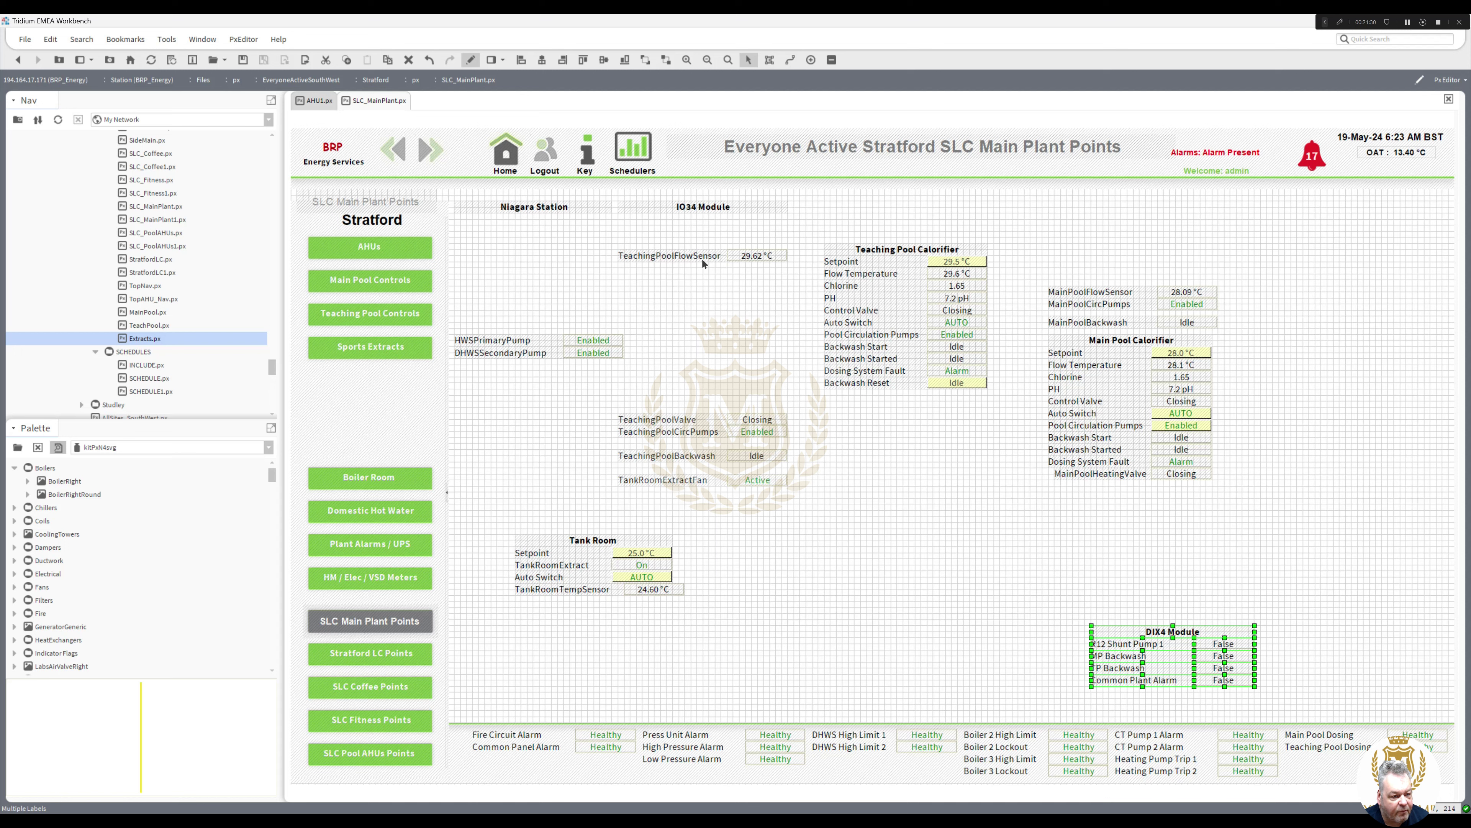
Step: Move the TeachingPool flow sensor, valve, circulation pumps and backwash points beneath the Teaching Pool Calorifier list, and TankRoomExtractFan beneath the Tank Room list
{"action": "left_click_drag", "start_coordinate": [607, 240], "coordinate": [789, 277]}
{"action": "left_click_drag", "start_coordinate": [692, 258], "coordinate": [894, 404]}
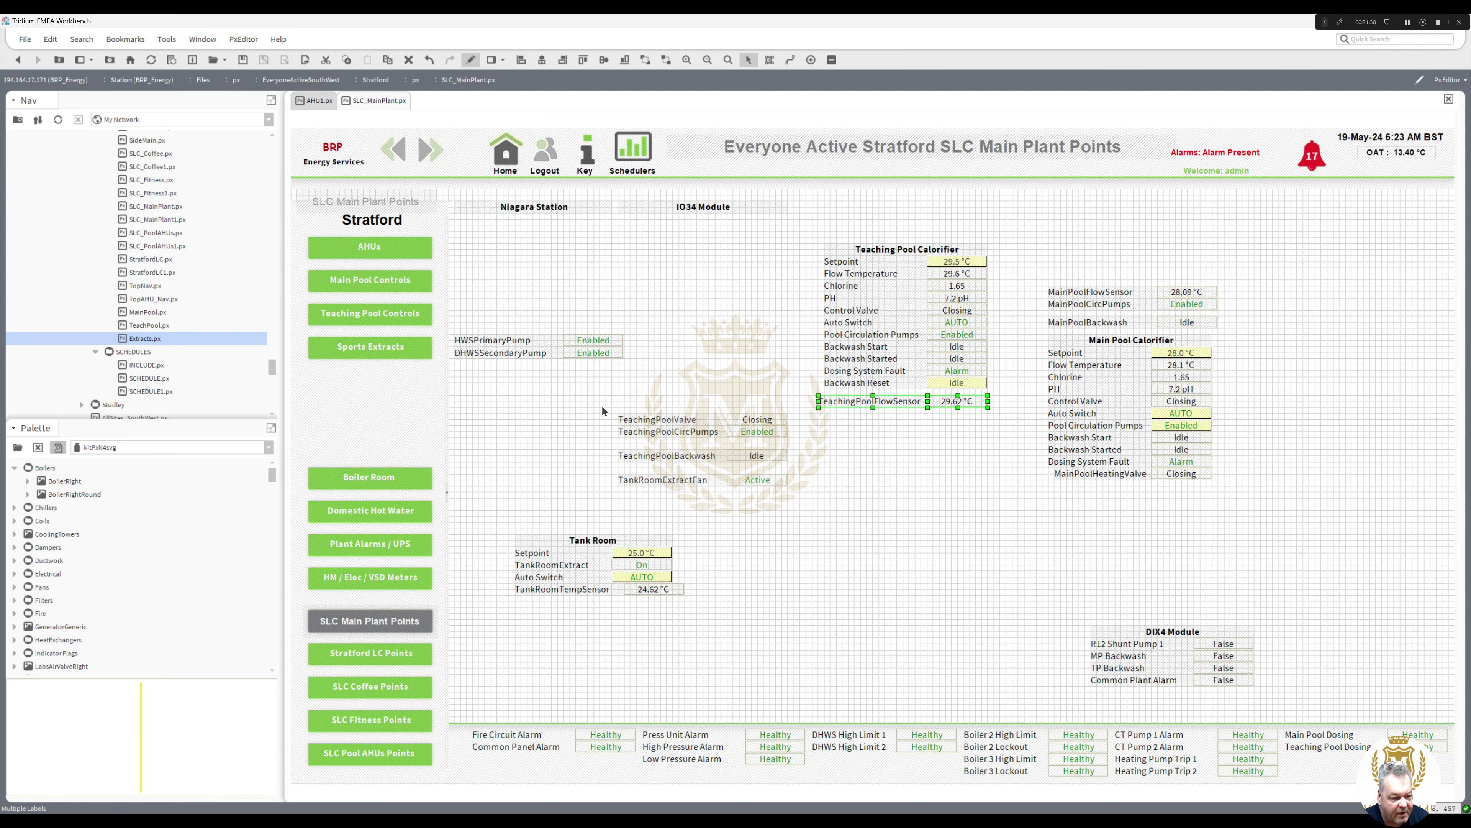
{"action": "left_click_drag", "start_coordinate": [599, 401], "coordinate": [798, 466]}
{"action": "left_click_drag", "start_coordinate": [686, 430], "coordinate": [886, 418]}
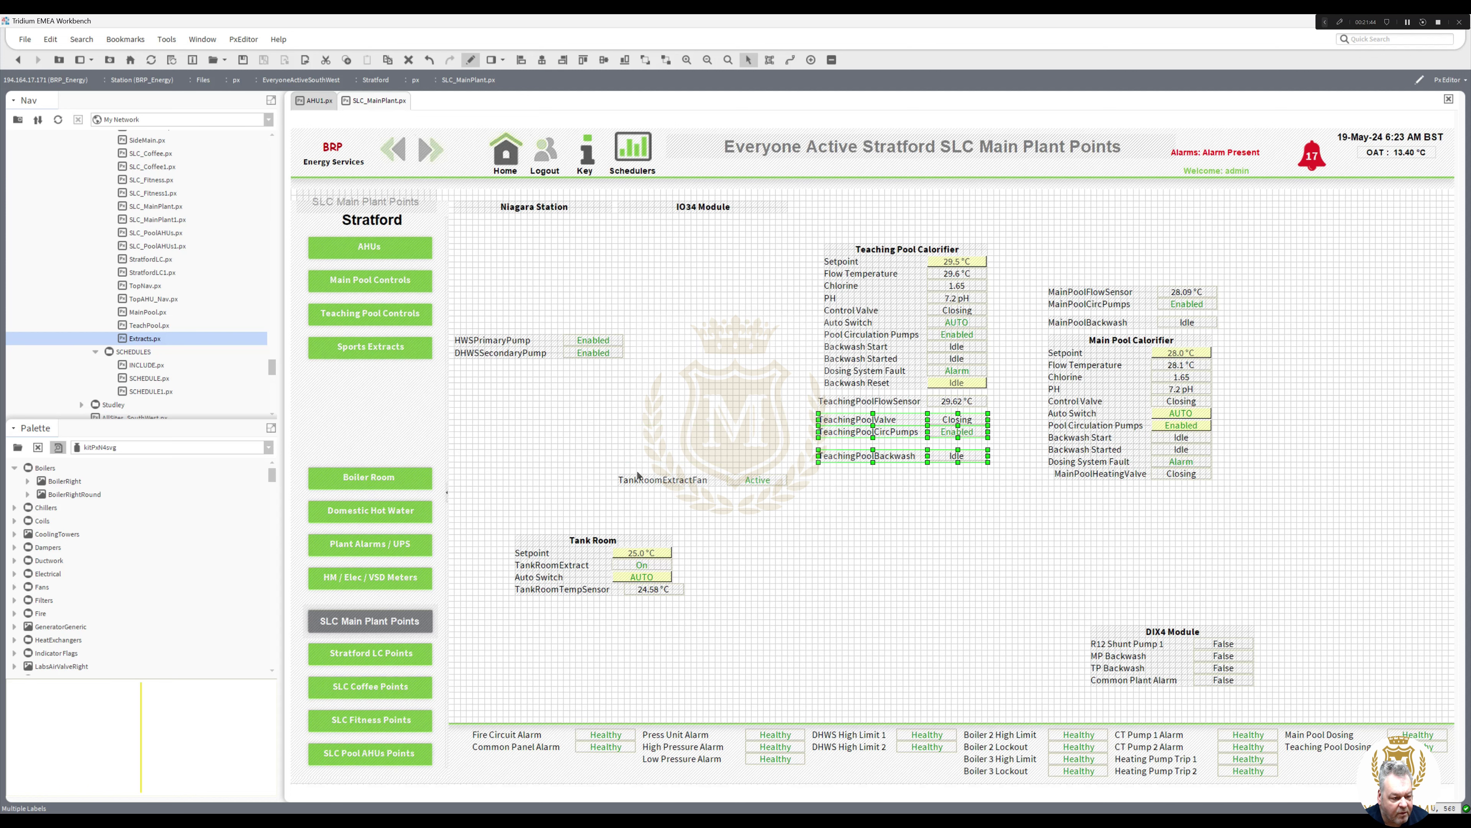
{"action": "mouse_move", "coordinate": [591, 452]}
{"action": "left_mouse_down"}
{"action": "mouse_move", "coordinate": [814, 508]}
{"action": "mouse_move", "coordinate": [664, 447]}
{"action": "mouse_move", "coordinate": [653, 604]}
{"action": "left_mouse_up"}
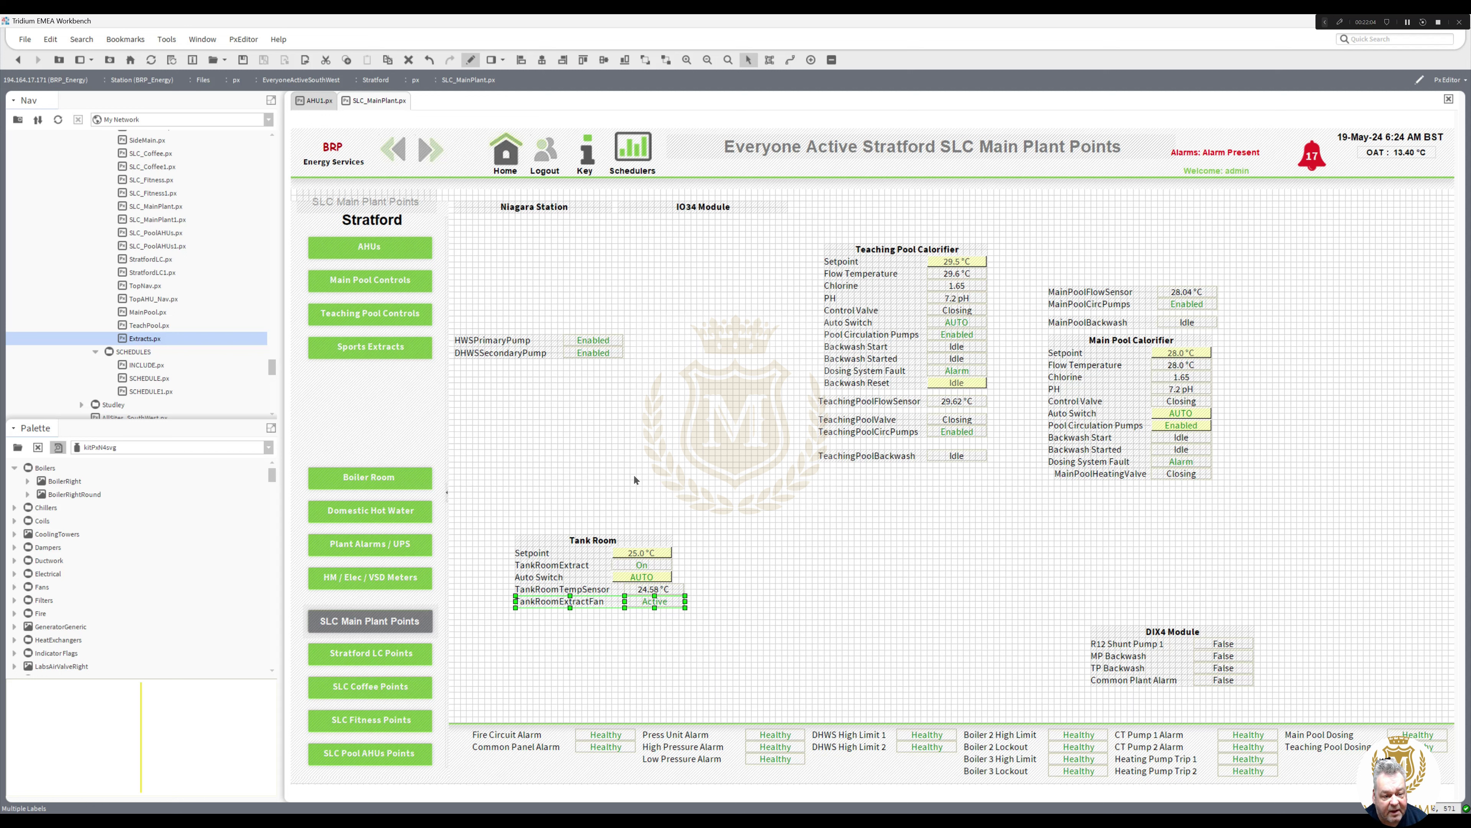
Step: Cut all main pool points and the Main Pool Calorifier list from SLC Main Plant Points and paste them low on the Main Pool Controls page
{"action": "left_click_drag", "start_coordinate": [1019, 261], "coordinate": [1272, 511]}
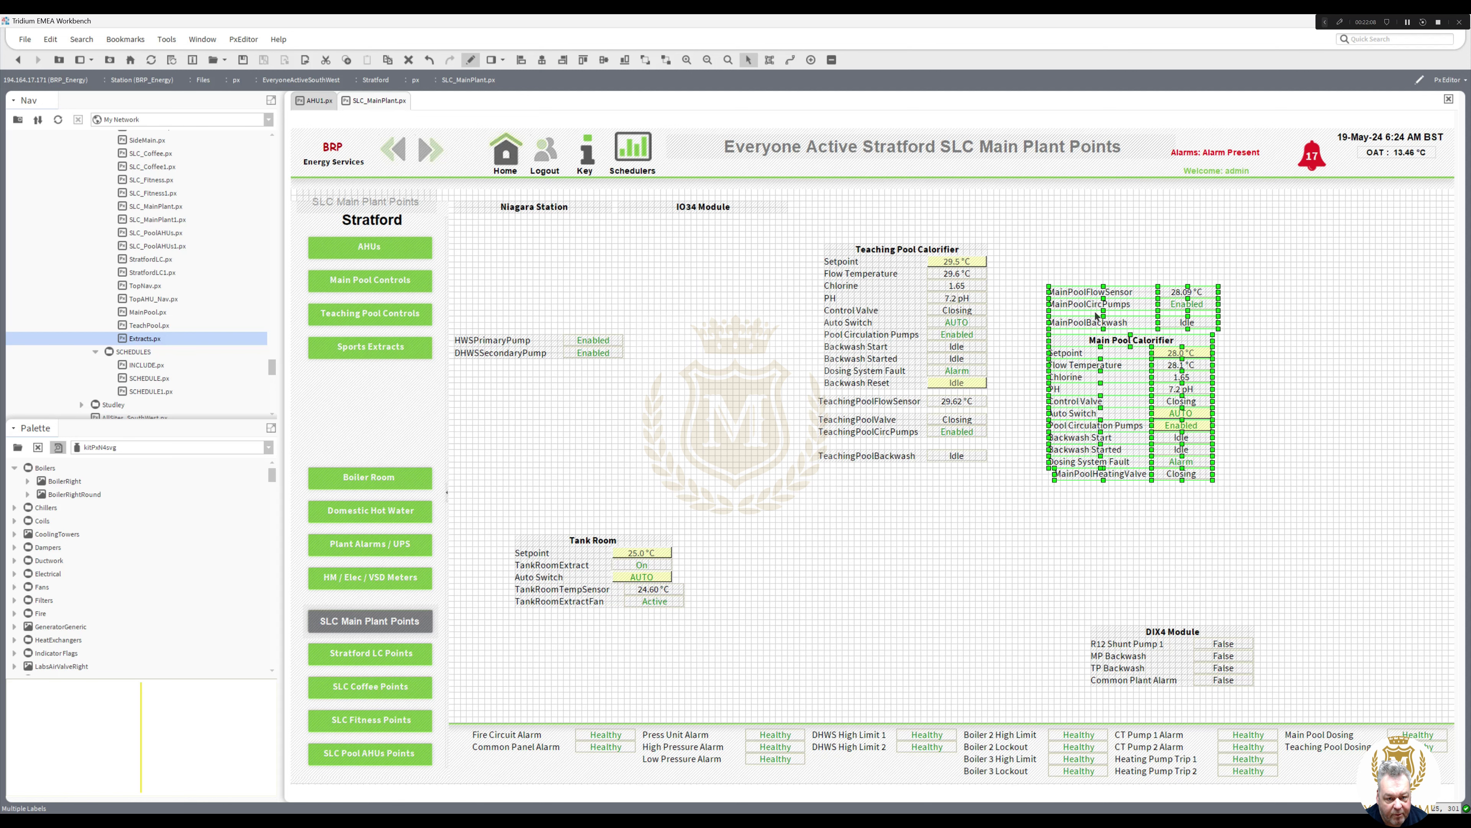
{"action": "right_click", "coordinate": [1094, 291]}
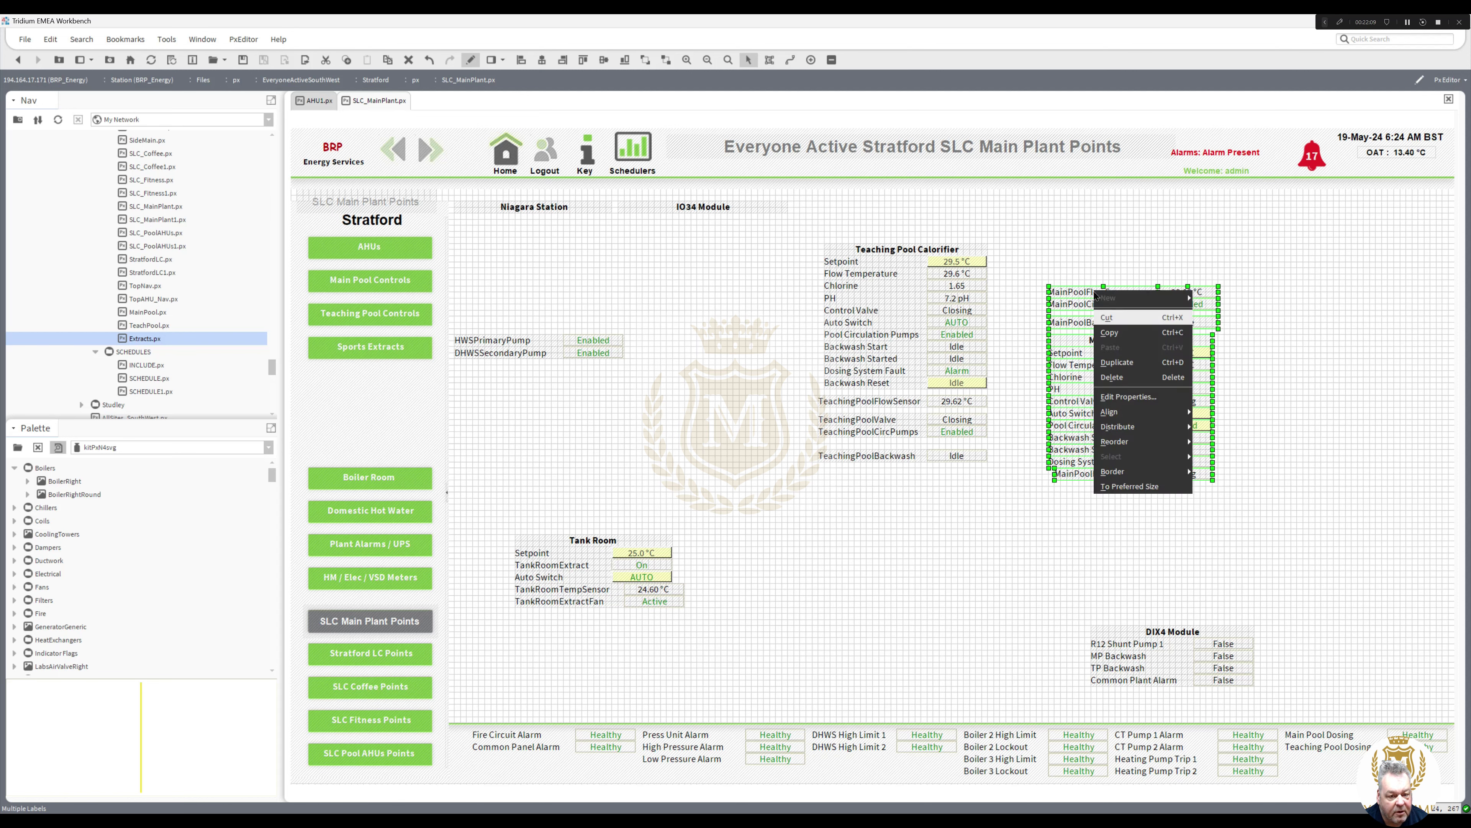
{"action": "left_click", "coordinate": [1110, 320]}
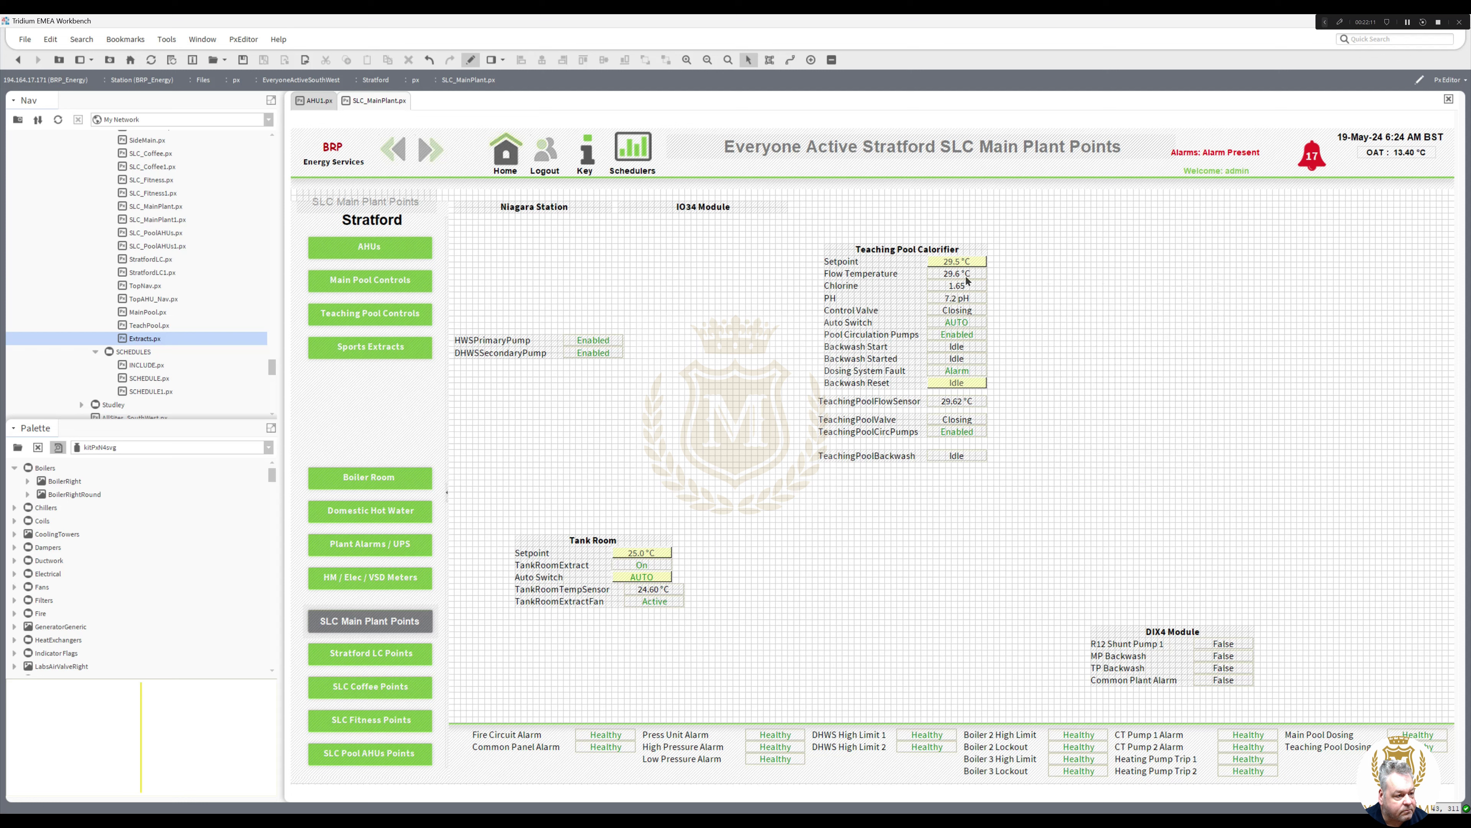
{"action": "left_click", "coordinate": [472, 62]}
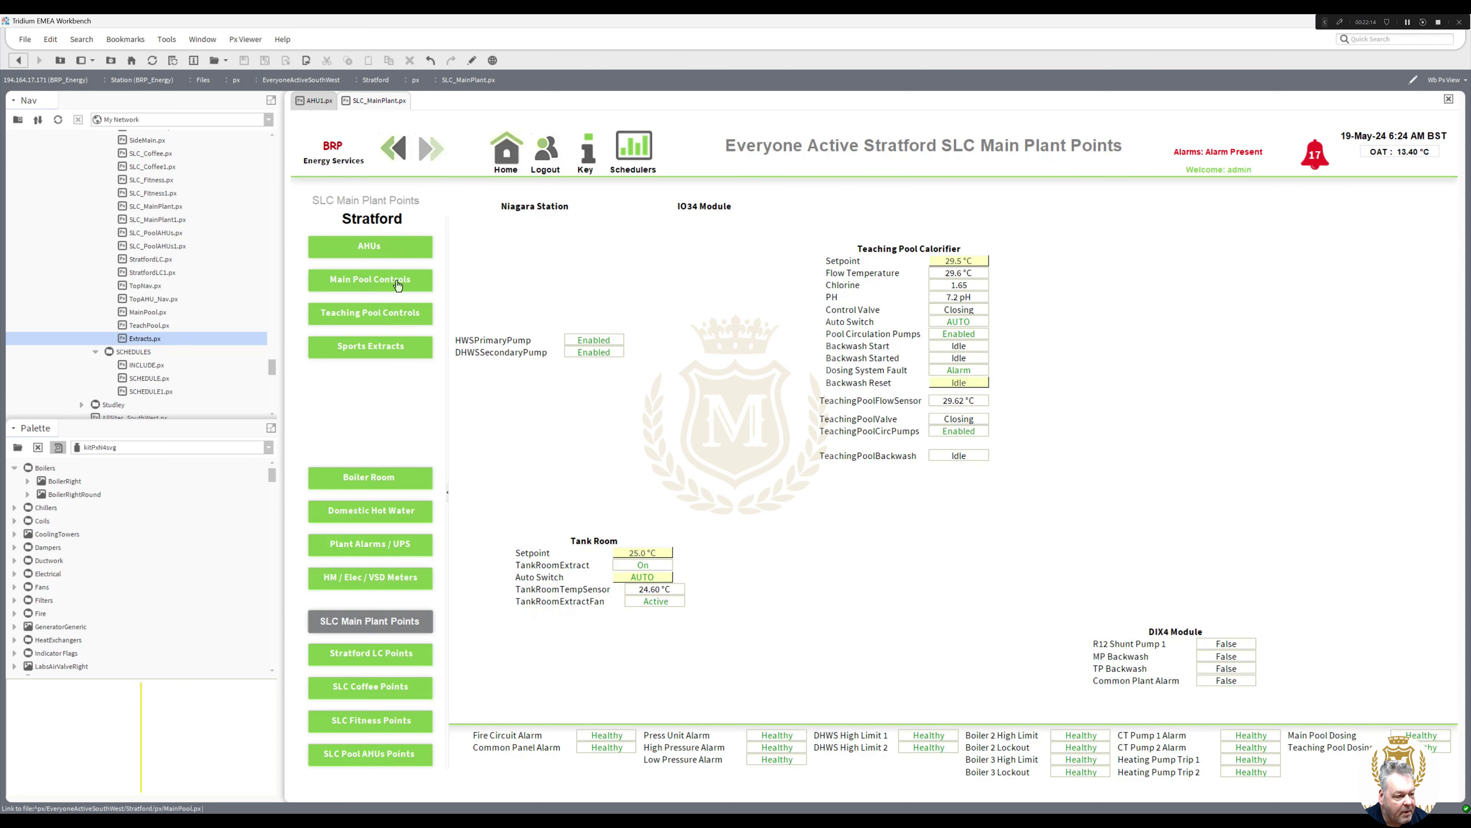
{"action": "left_click", "coordinate": [397, 283]}
{"action": "left_click", "coordinate": [472, 60]}
{"action": "right_click", "coordinate": [541, 555]}
{"action": "left_click", "coordinate": [578, 612]}
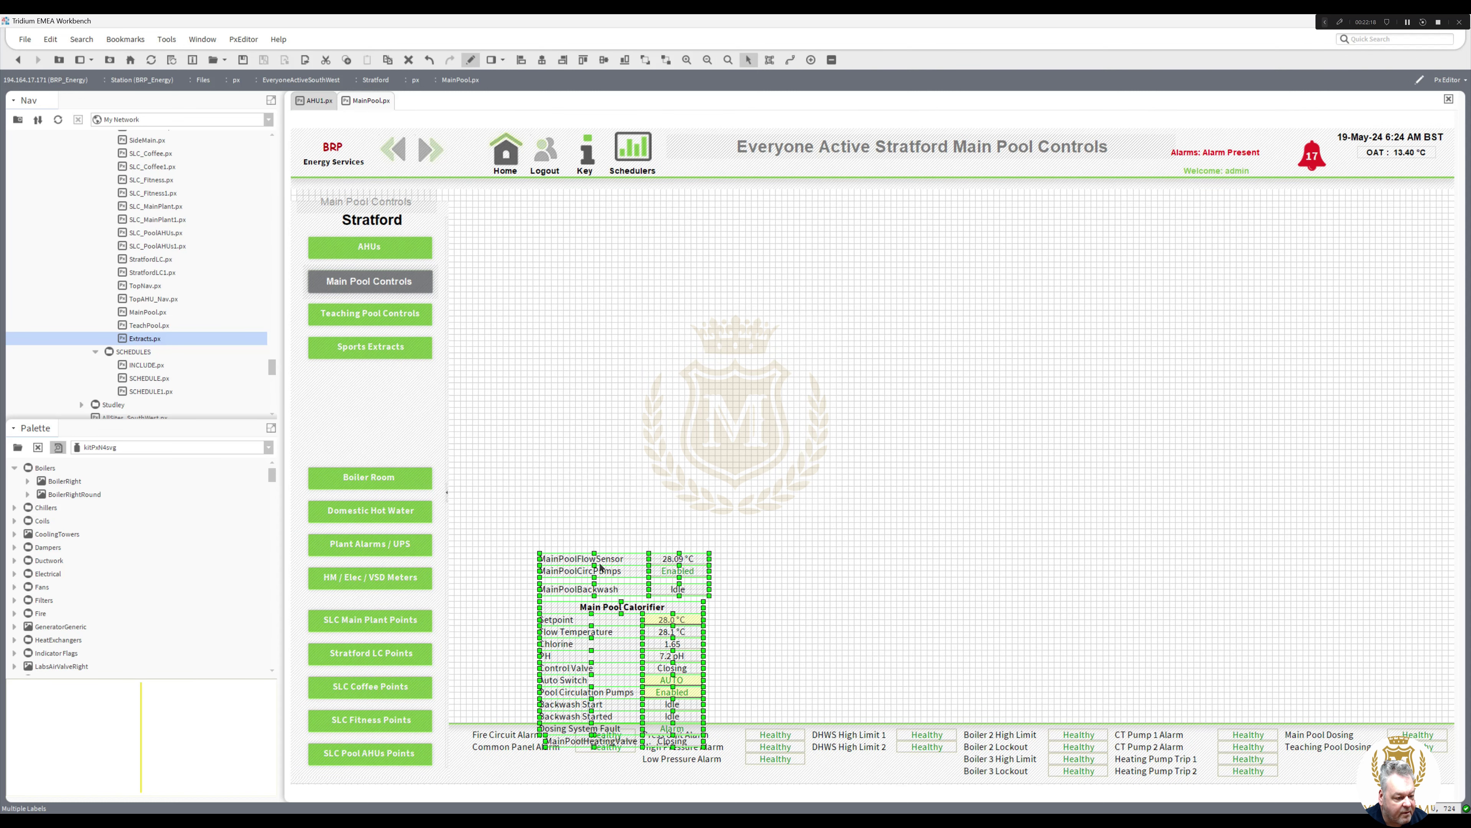
{"action": "left_click_drag", "start_coordinate": [569, 526], "coordinate": [528, 524]}
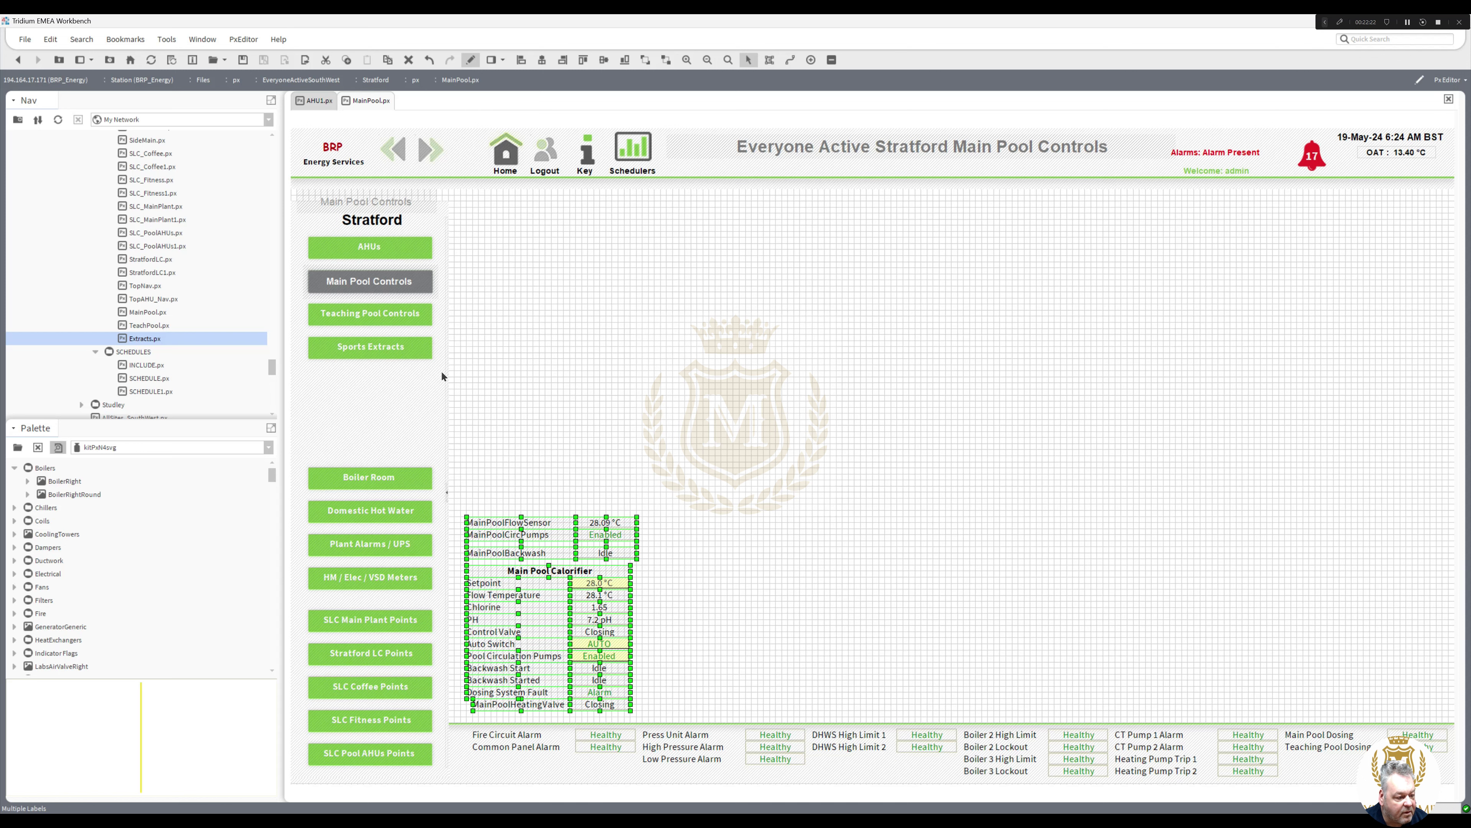
{"action": "left_click", "coordinate": [471, 59]}
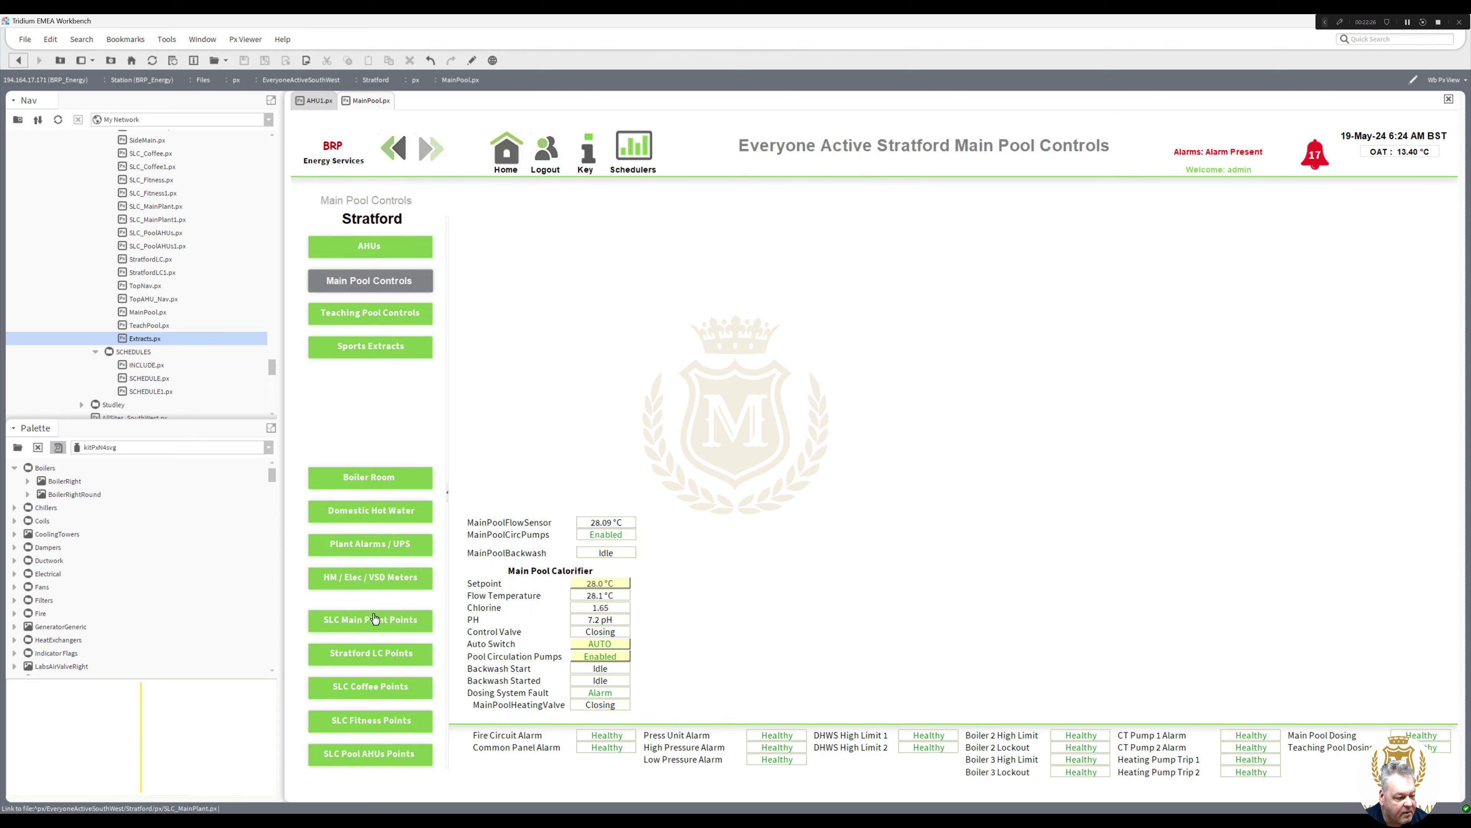
Step: Transfer the Teaching Pool Calorifier list and teaching pool points from SLC Main Plant Points to the lower area of the Teaching Pool Controls page
{"action": "left_click", "coordinate": [375, 618]}
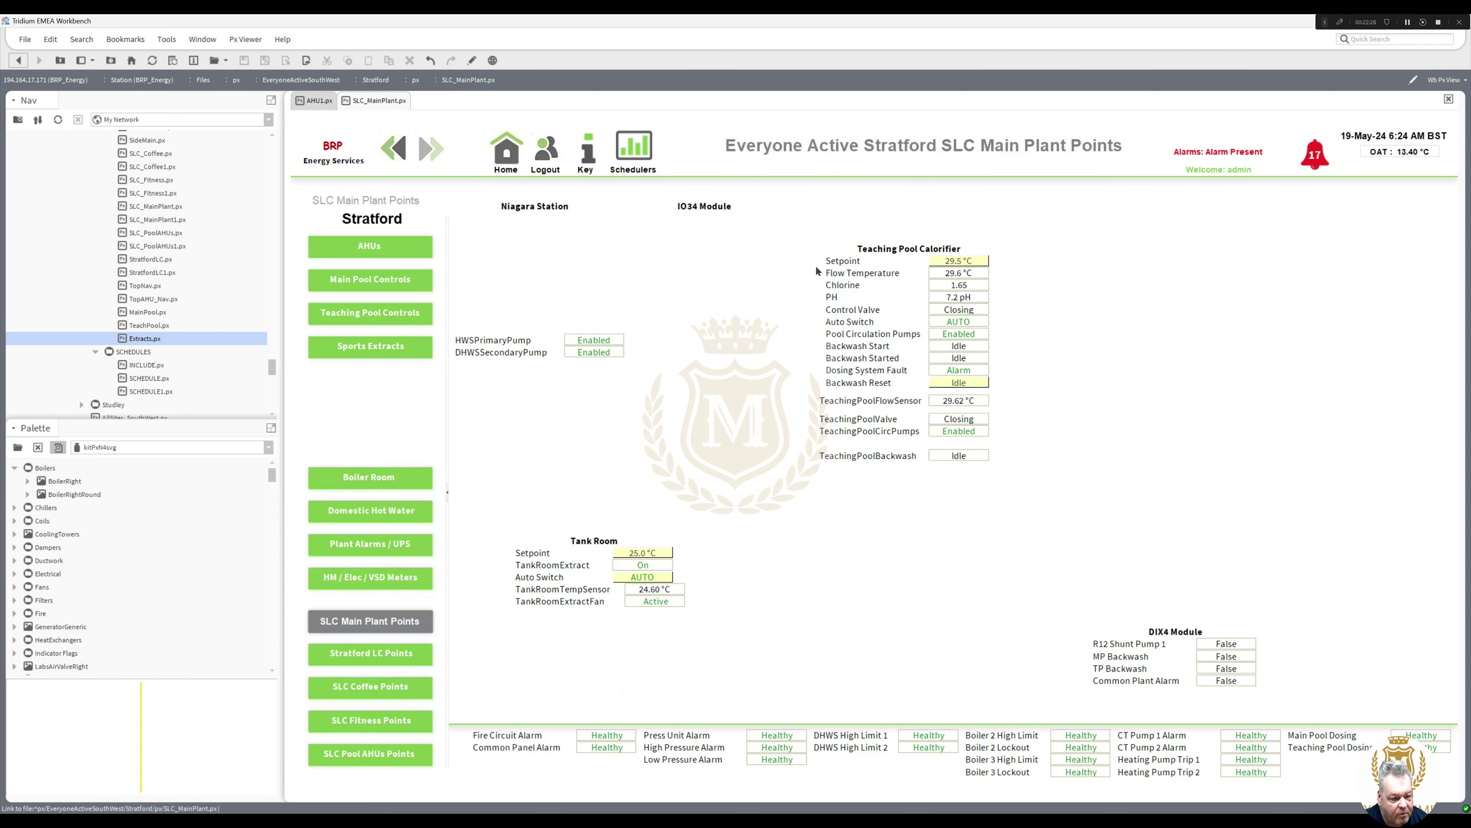
{"action": "left_click", "coordinate": [472, 60]}
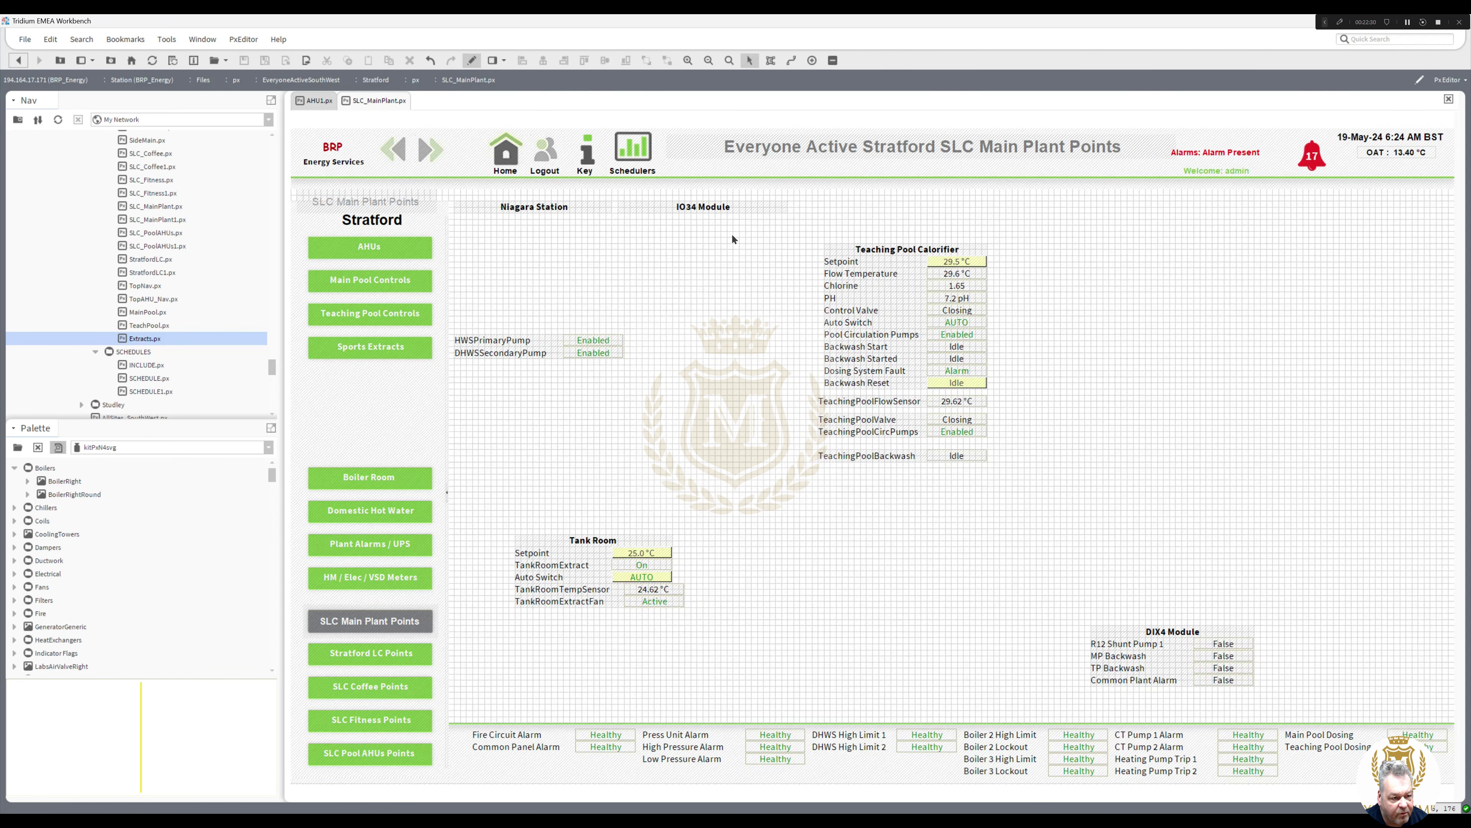
{"action": "left_click_drag", "start_coordinate": [771, 229], "coordinate": [996, 467]}
{"action": "key", "text": "Delete"}
{"action": "left_click", "coordinate": [471, 60]}
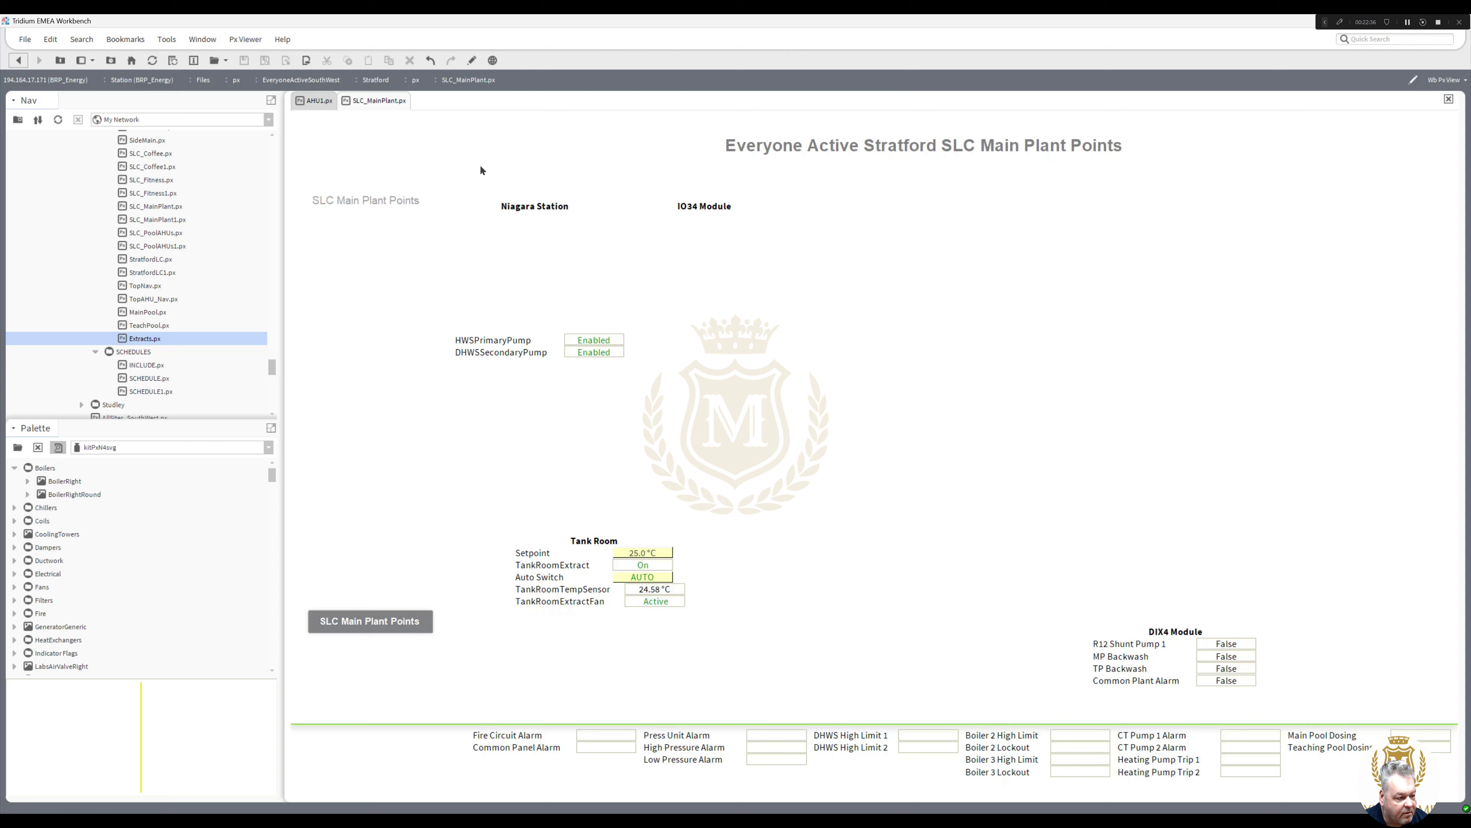
{"action": "left_click", "coordinate": [406, 316]}
{"action": "left_click", "coordinate": [472, 60]}
{"action": "right_click", "coordinate": [655, 516]}
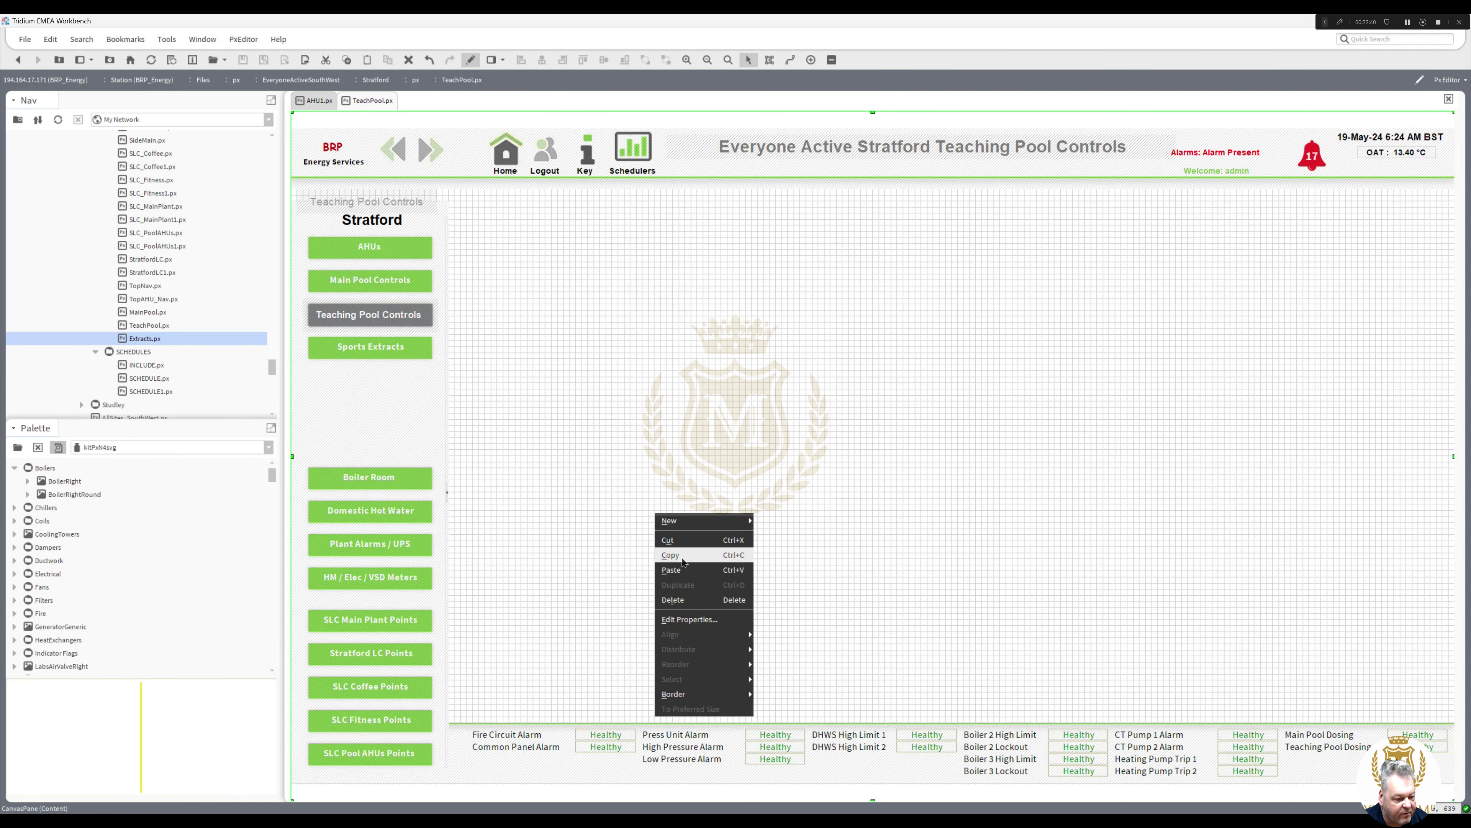
{"action": "left_click", "coordinate": [681, 565]}
{"action": "left_click_drag", "start_coordinate": [708, 520], "coordinate": [508, 502]}
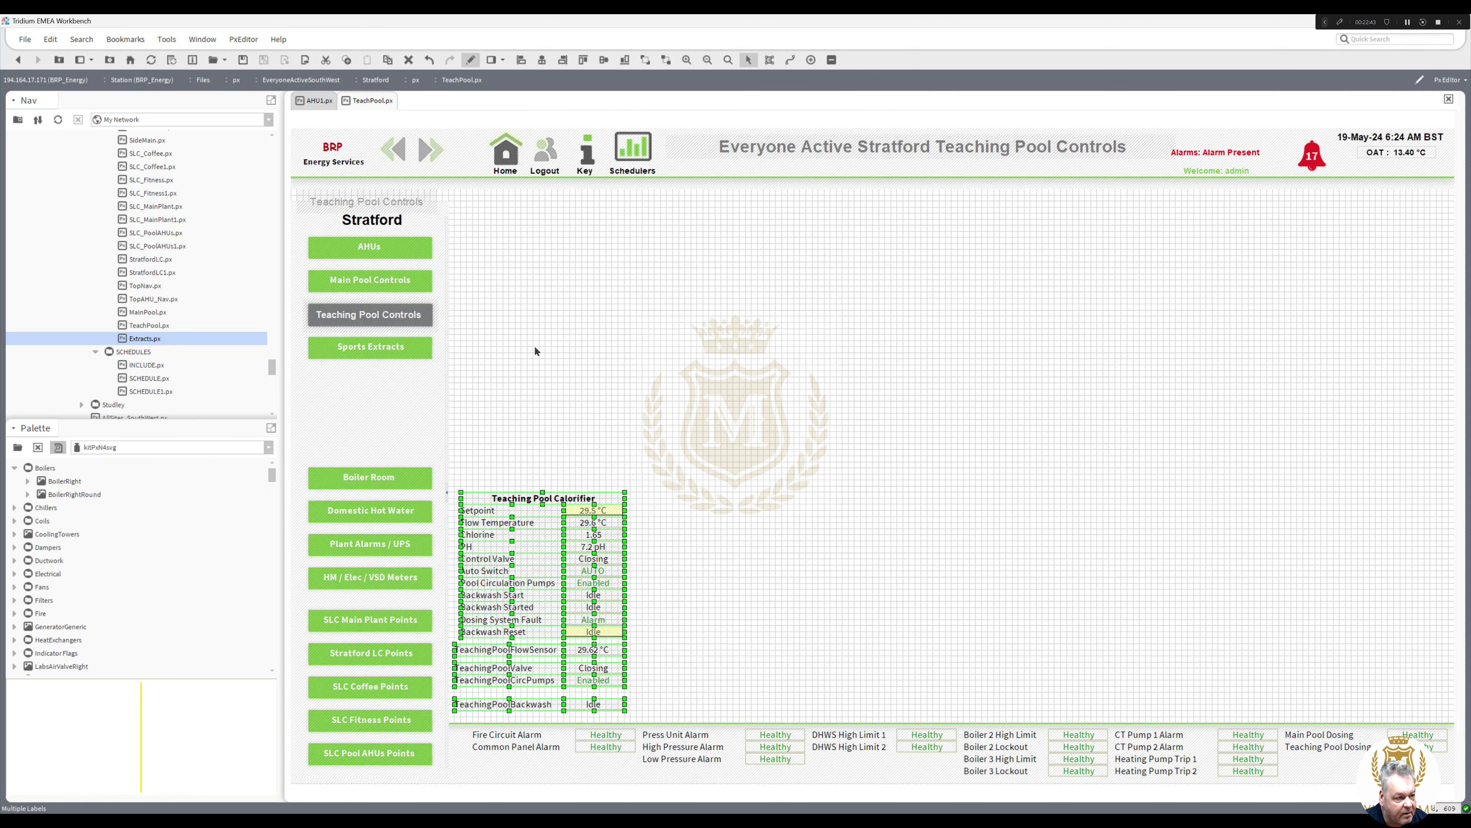
{"action": "left_click", "coordinate": [471, 64]}
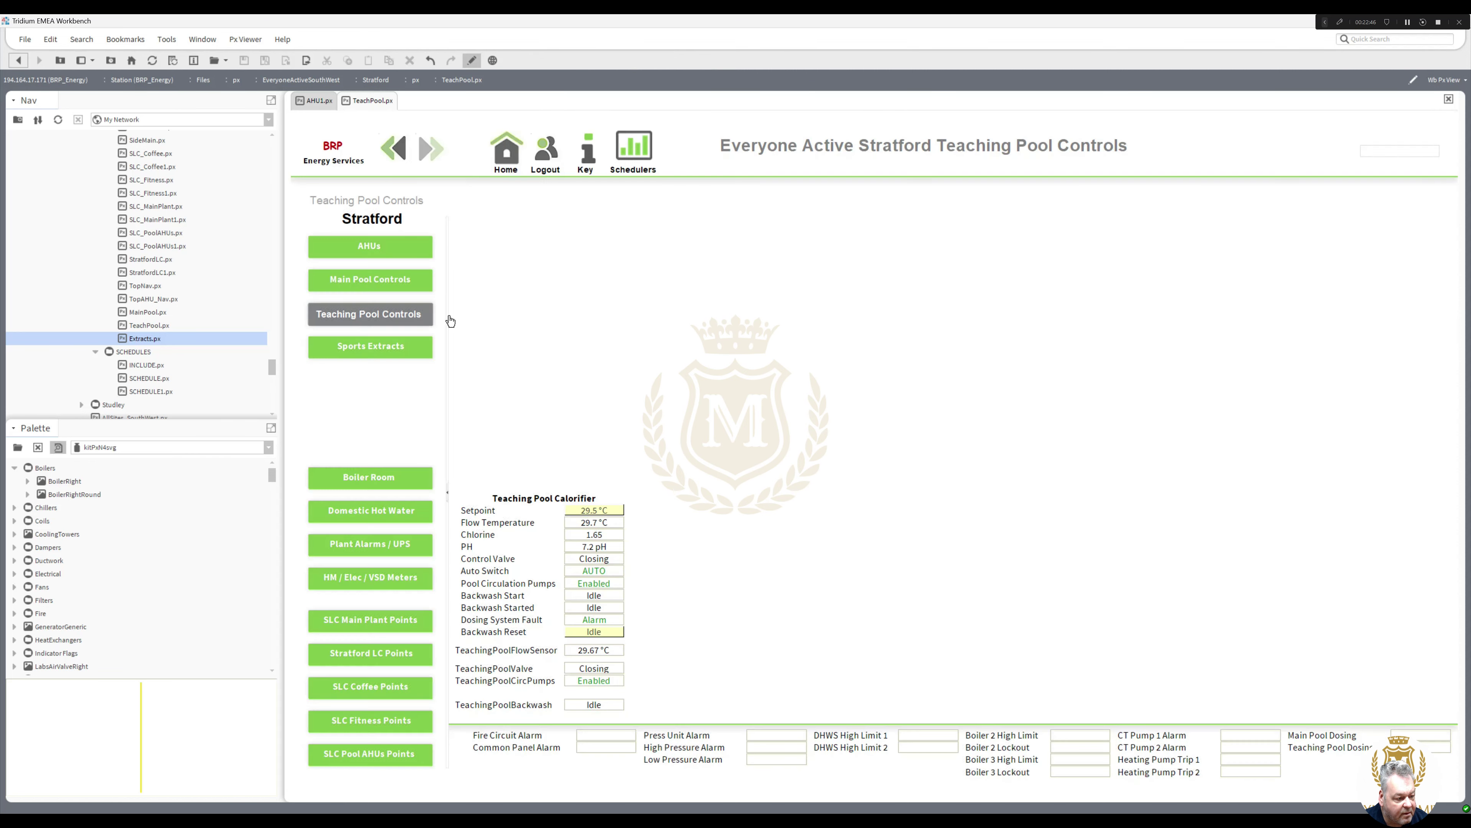
Step: Cut the HWSPrimaryPump and DHWSSecondaryPump points from SLC Main Plant Points and paste them below the boiler flow pipe on the Domestic Hot Water page
{"action": "left_click", "coordinate": [371, 620]}
{"action": "left_click", "coordinate": [472, 61]}
{"action": "left_click_drag", "start_coordinate": [643, 369], "coordinate": [443, 320]}
{"action": "right_click", "coordinate": [488, 341]}
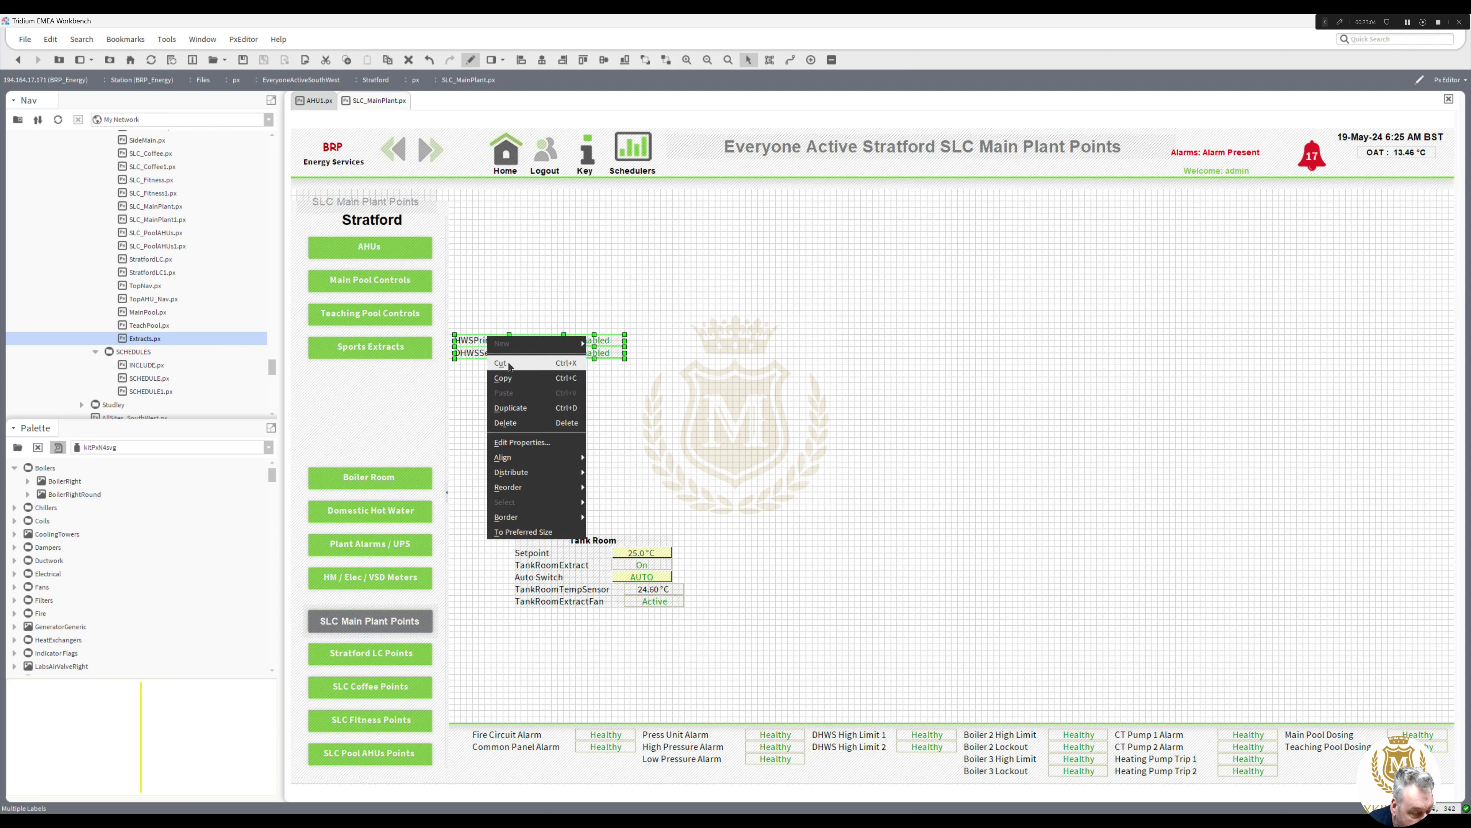
{"action": "left_click", "coordinate": [509, 364]}
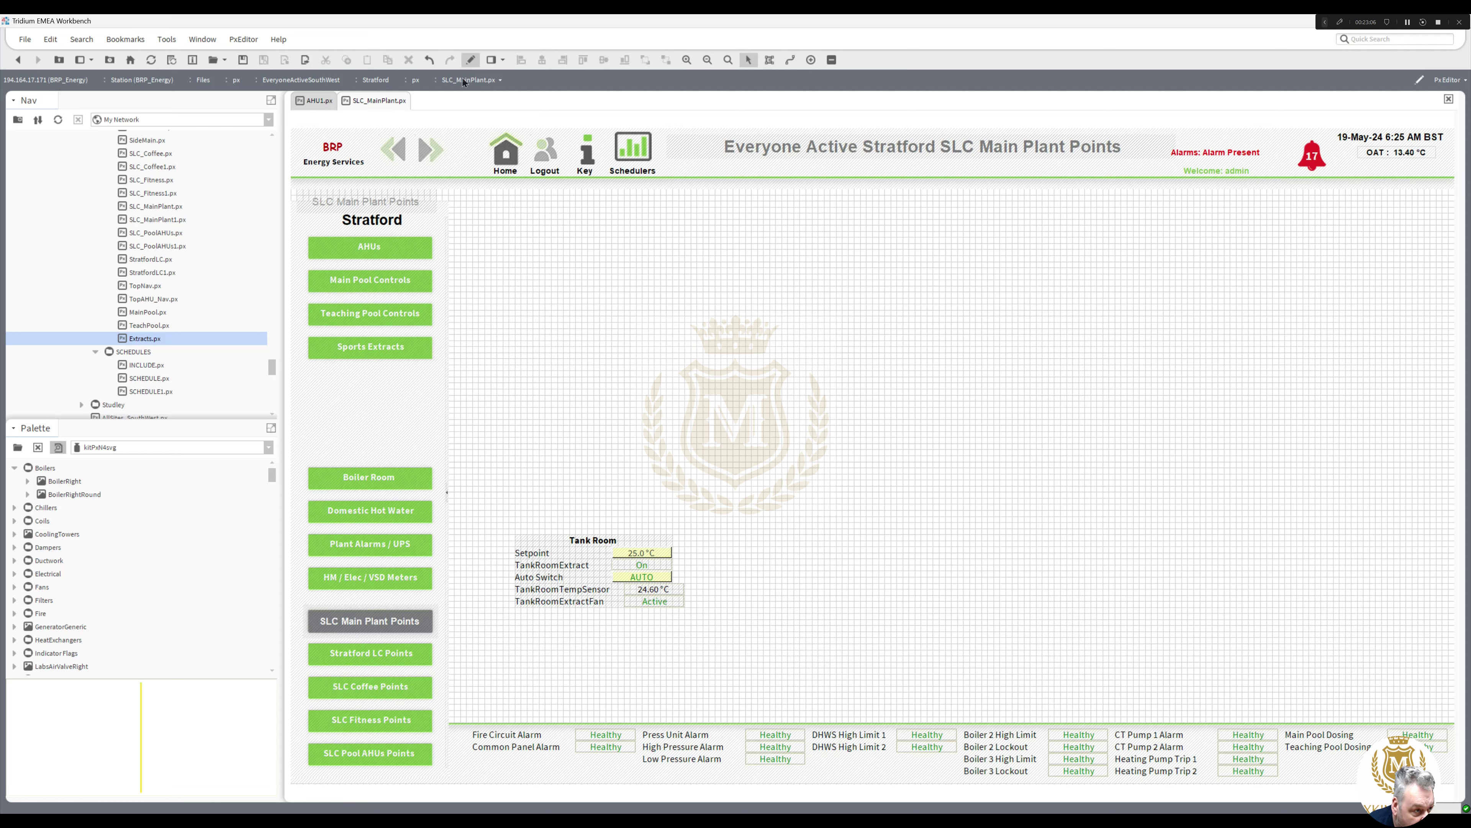
{"action": "left_click", "coordinate": [471, 60]}
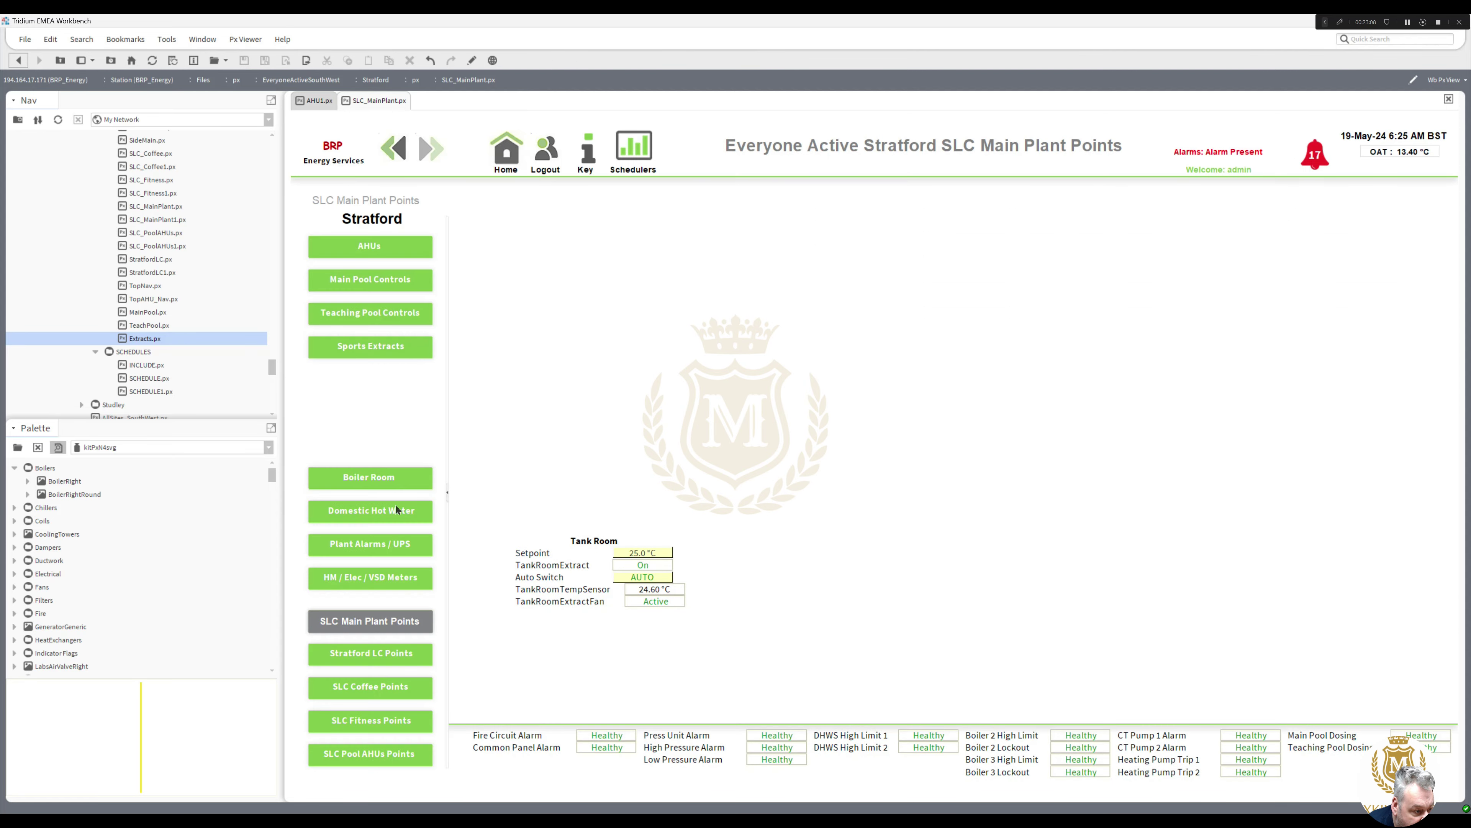
{"action": "left_click", "coordinate": [396, 515]}
{"action": "left_click", "coordinate": [471, 60]}
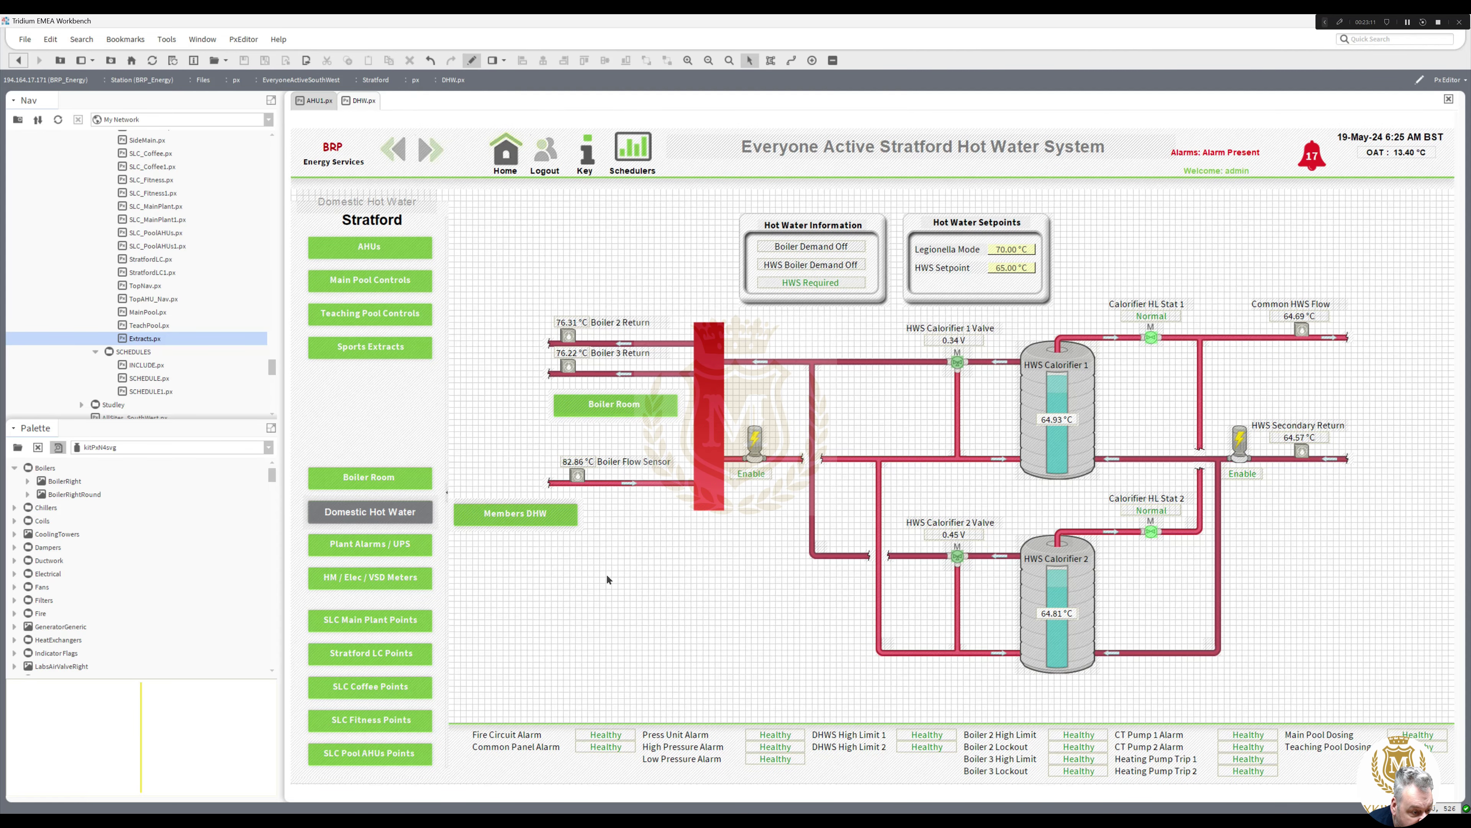
{"action": "right_click", "coordinate": [605, 573]}
{"action": "left_click", "coordinate": [640, 678]}
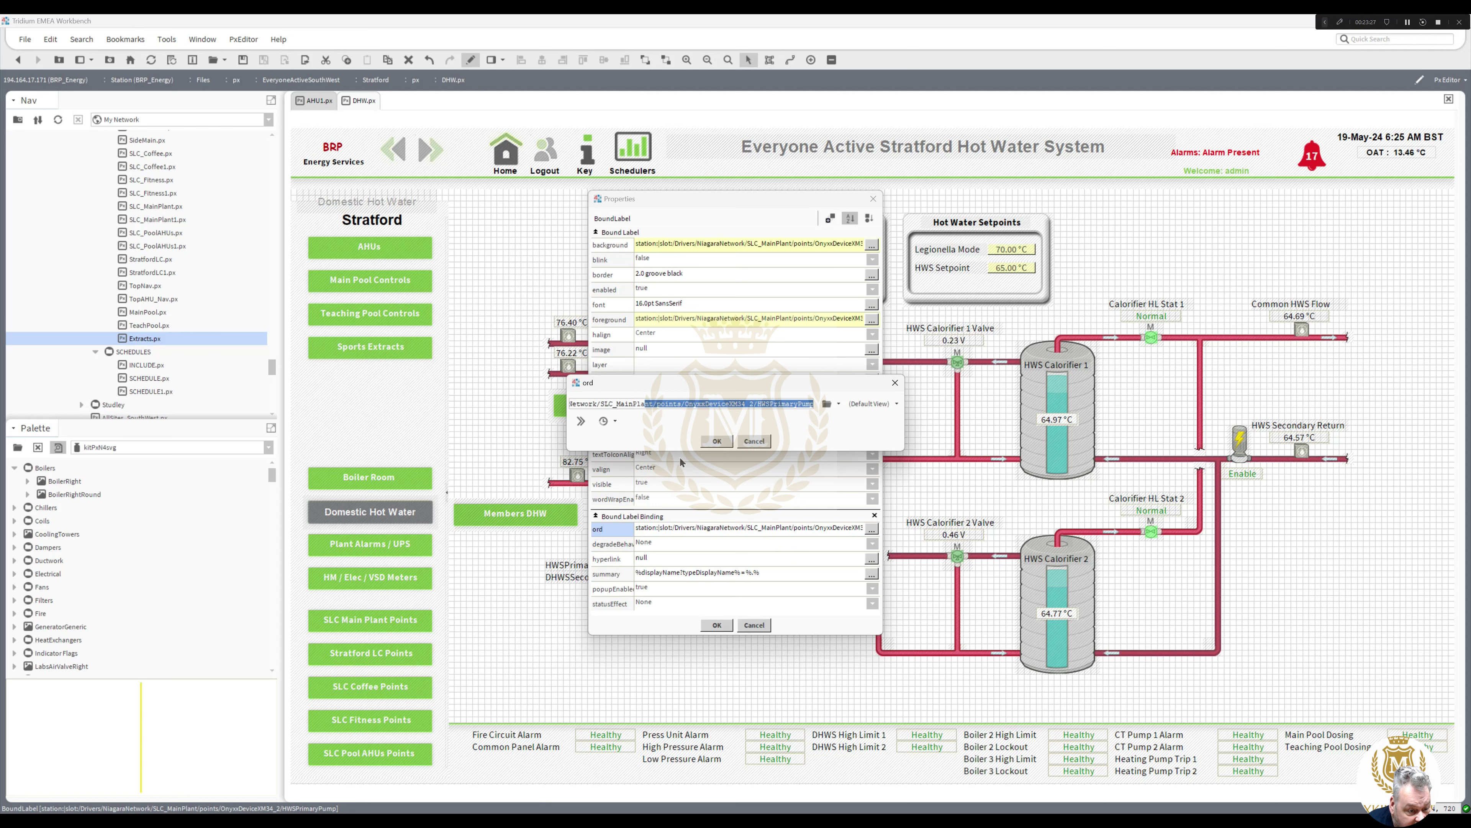
Step: Compare the binding ord of the pasted HWSPrimaryPump value with that of the Enable value under the existing primary pump graphic
{"action": "left_click", "coordinate": [716, 442]}
{"action": "left_click", "coordinate": [718, 625]}
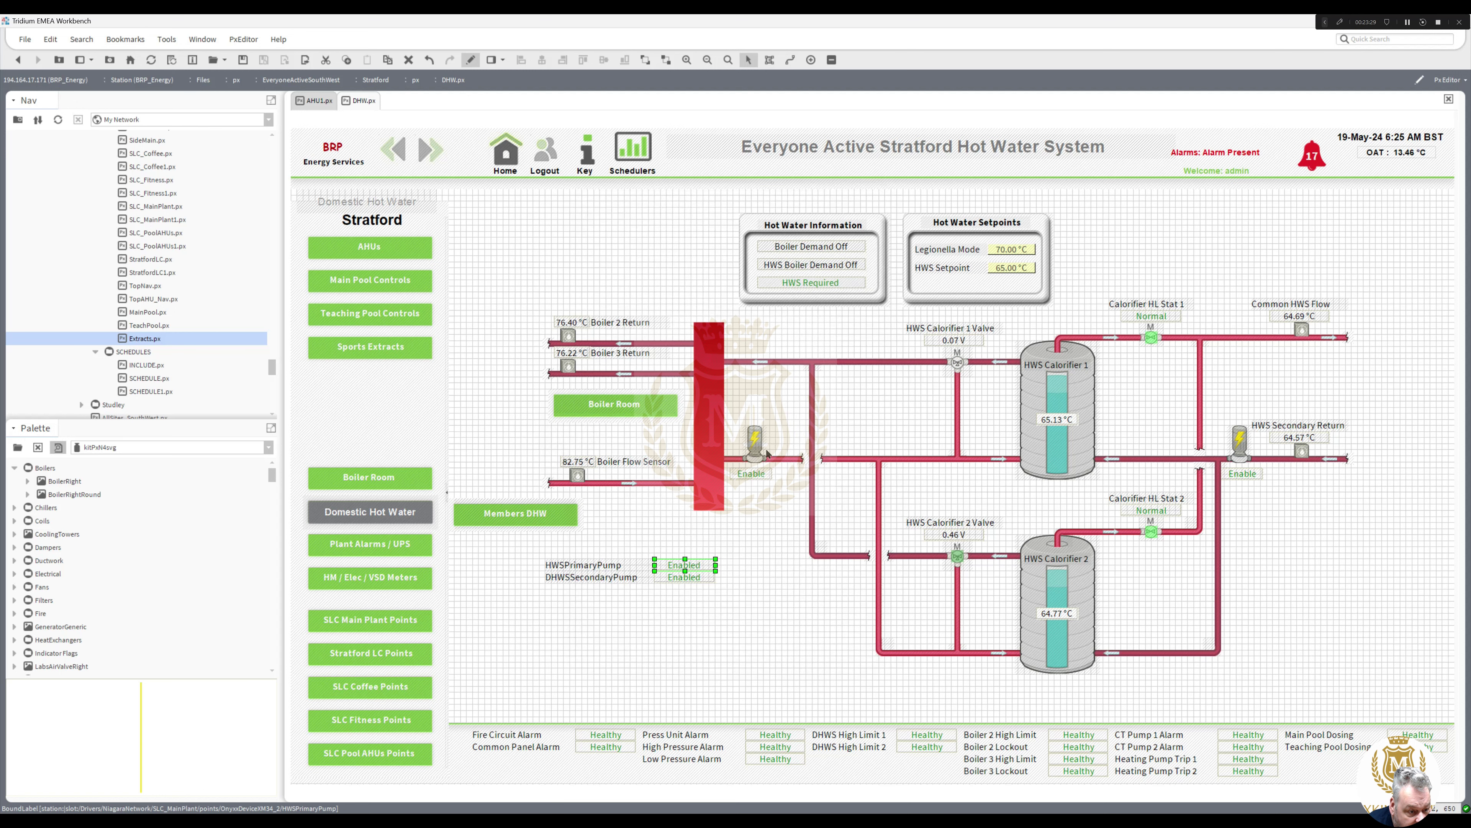
{"action": "left_click", "coordinate": [751, 473]}
{"action": "left_click", "coordinate": [871, 530]}
{"action": "left_click_drag", "start_coordinate": [765, 404], "coordinate": [768, 407]}
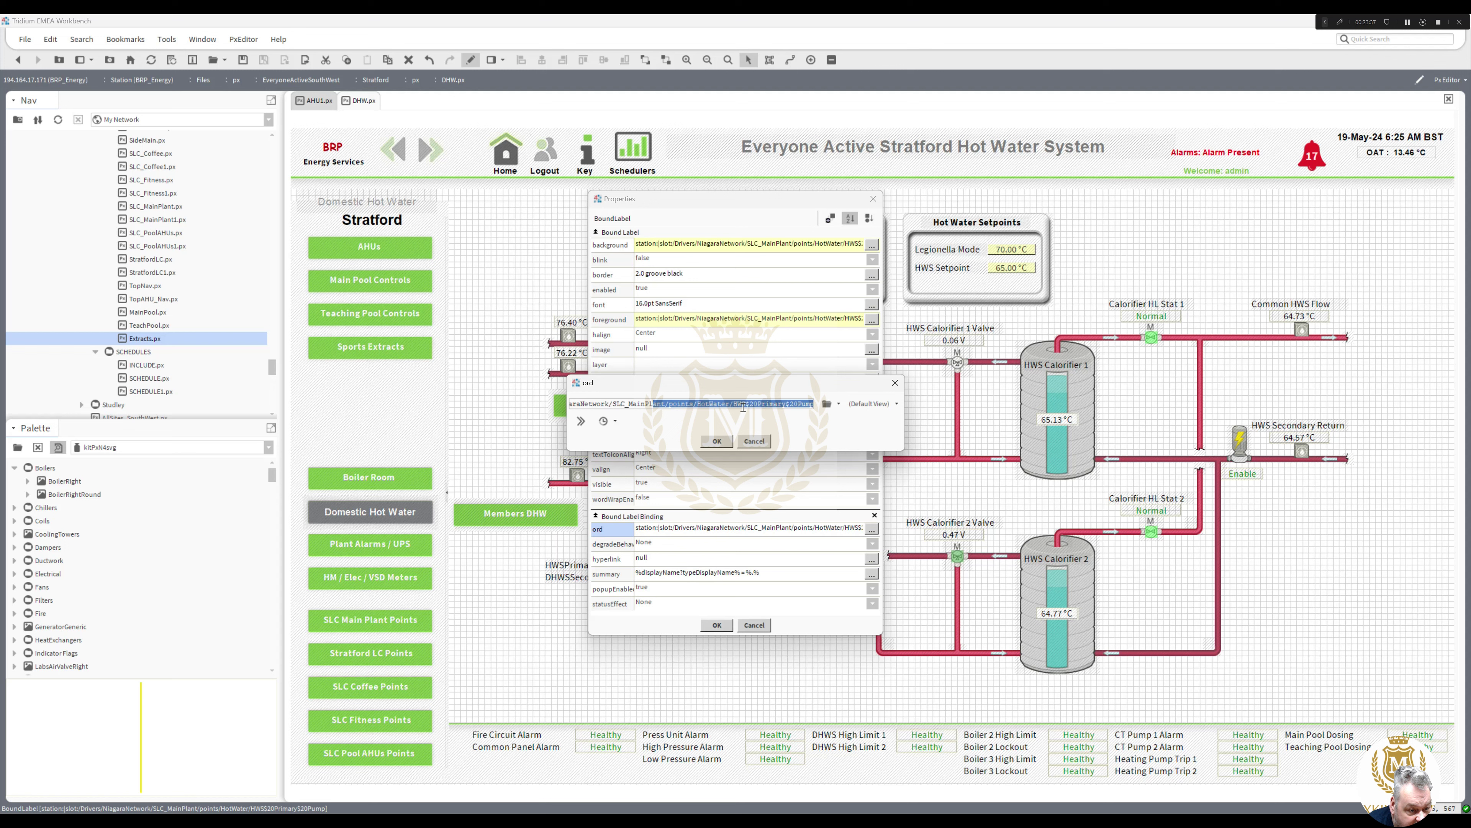
{"action": "left_click", "coordinate": [718, 440]}
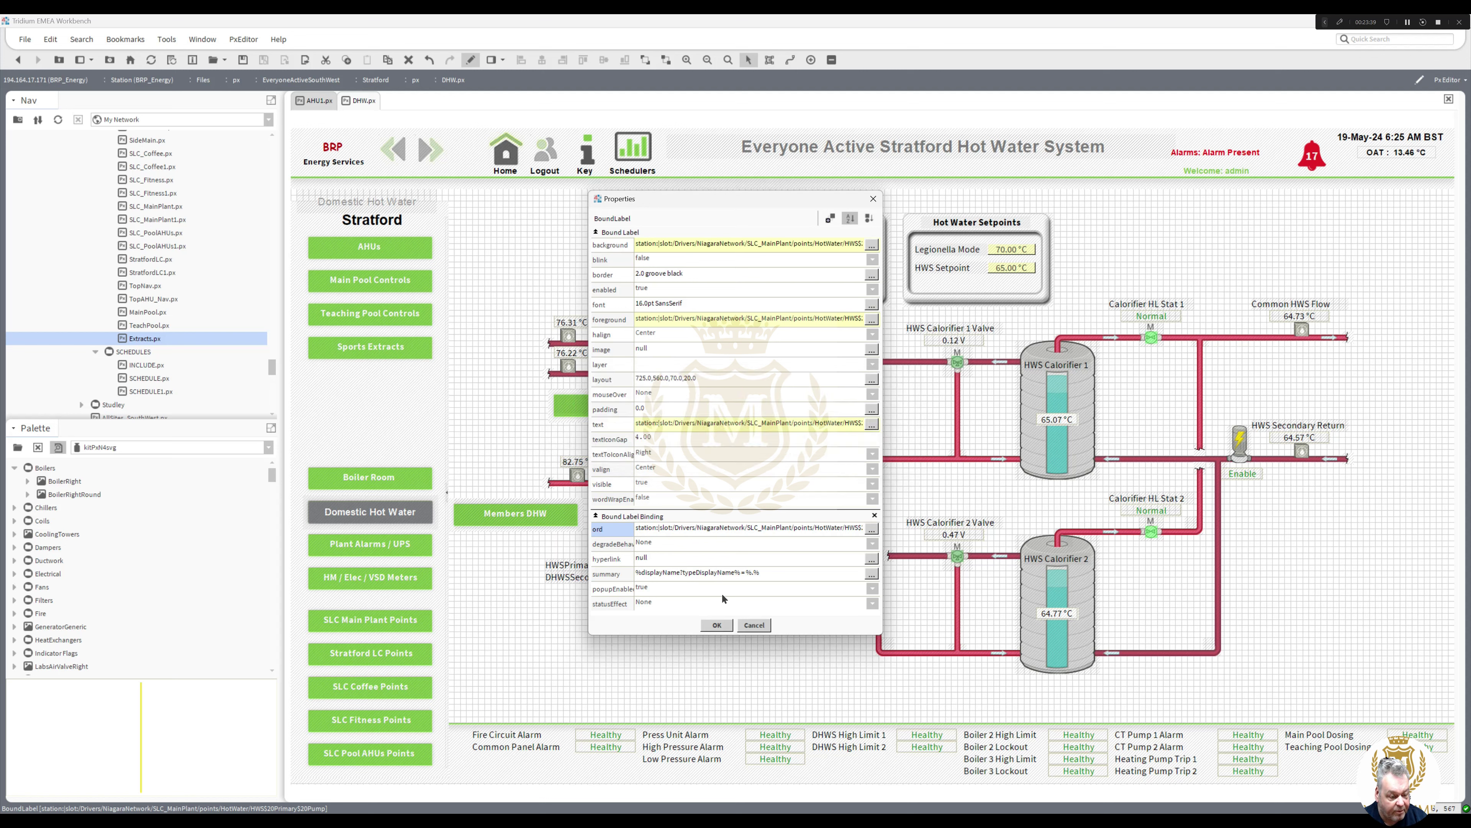
{"action": "left_click", "coordinate": [717, 624]}
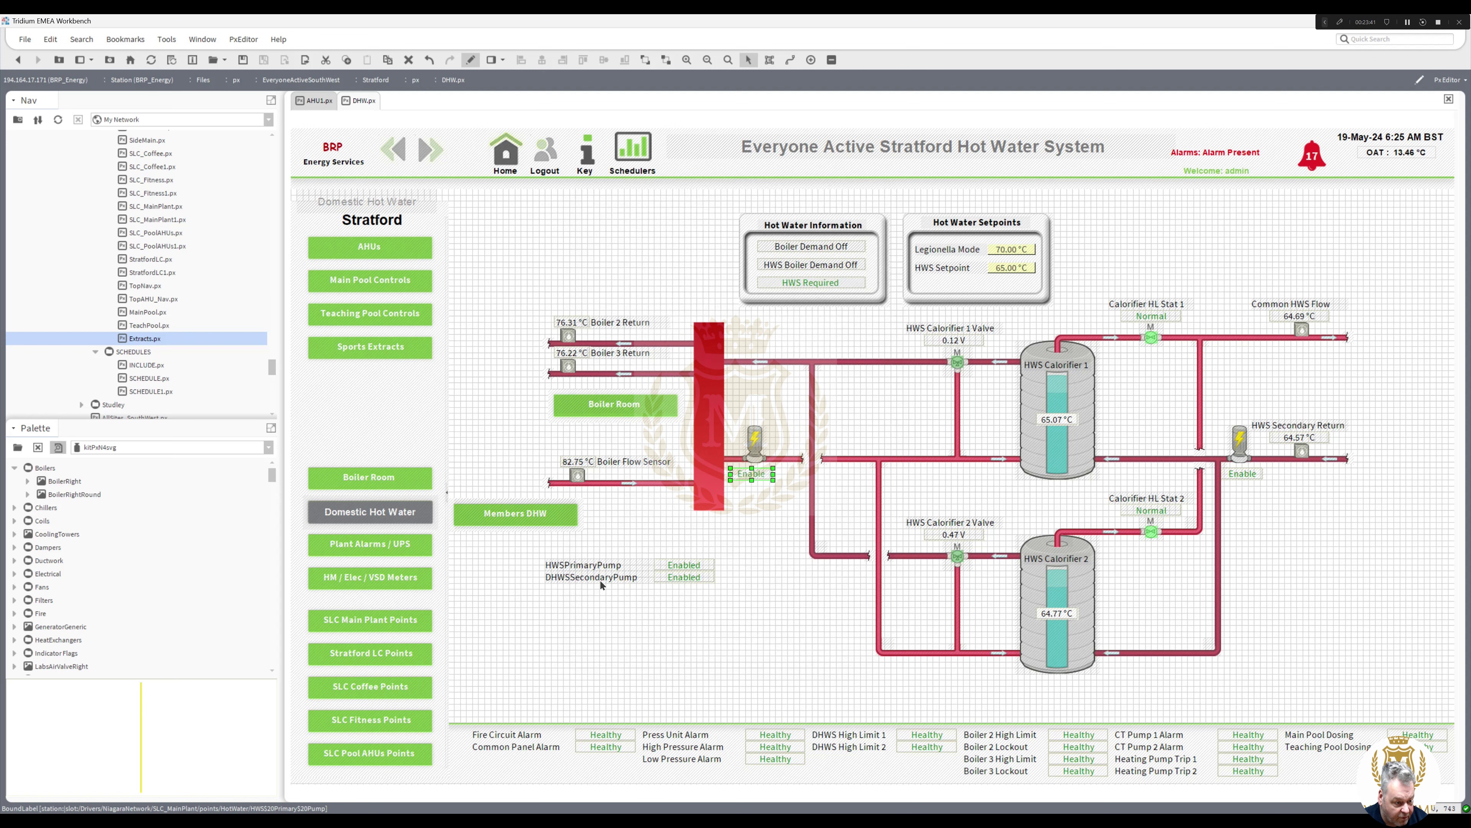
Step: Move the HWSPrimaryPump label above the primary pump graphic and change its text to "HWS Primary Pump"
{"action": "left_click_drag", "start_coordinate": [597, 565], "coordinate": [817, 418]}
{"action": "double_click", "coordinate": [804, 412]}
{"action": "type", "text": "HWS Primary Pump"}
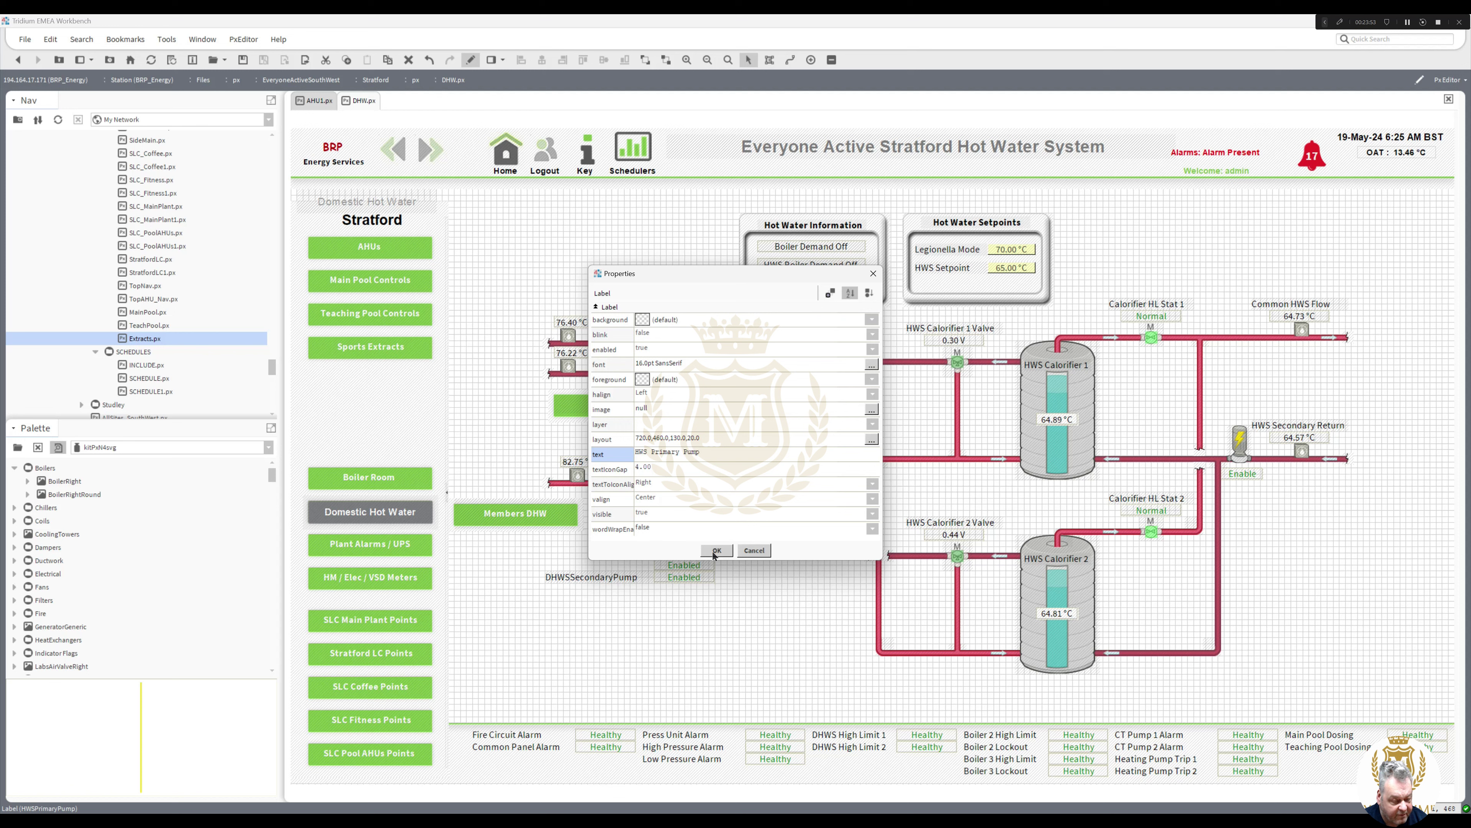
{"action": "left_click", "coordinate": [721, 551]}
Step: Delete the two leftover pasted pump values and the DHWSSecondaryPump label, and check the Domestic Hot Water page in view mode
{"action": "left_click", "coordinate": [772, 580]}
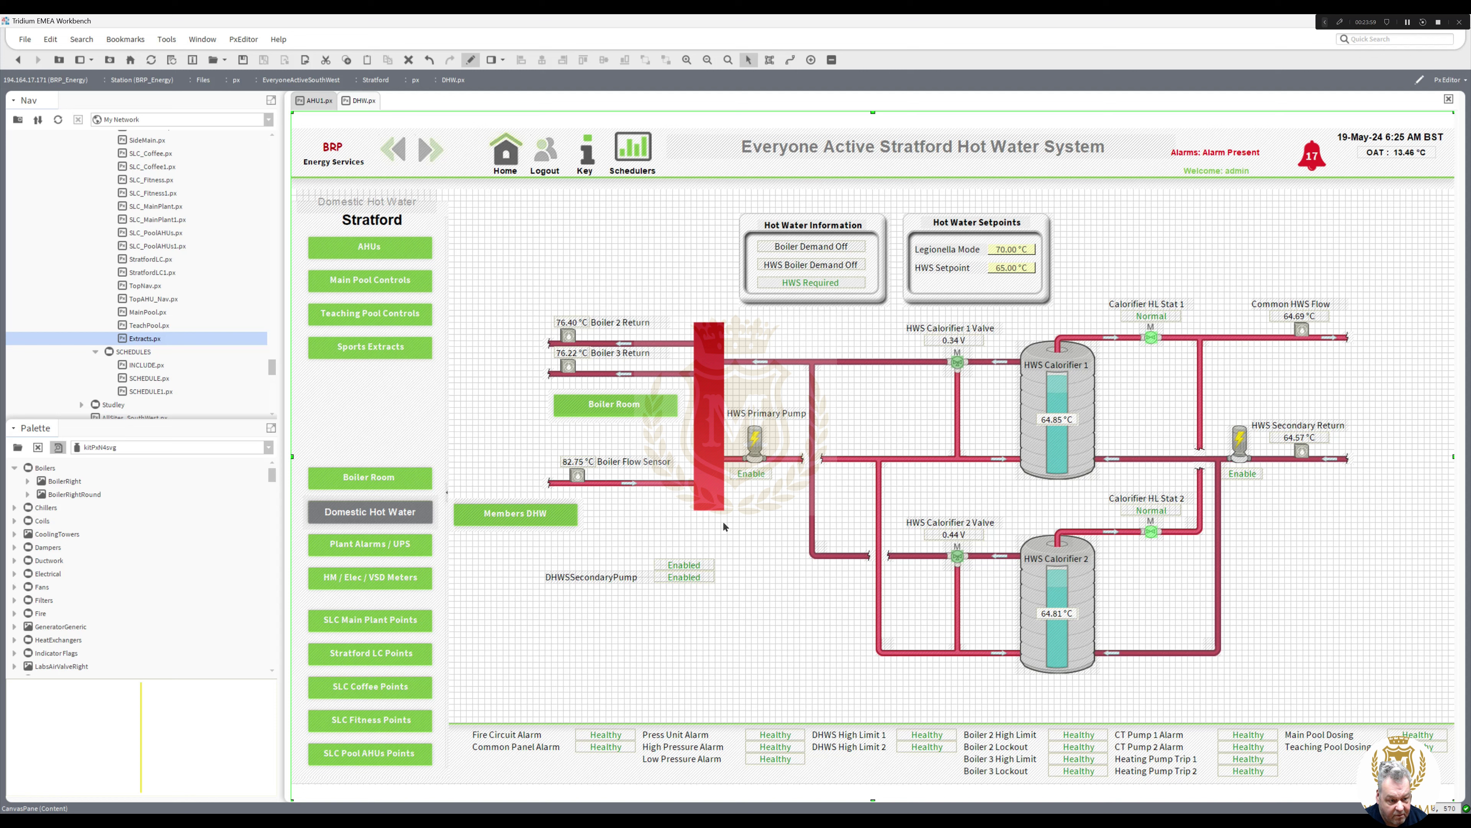
{"action": "left_click_drag", "start_coordinate": [759, 618], "coordinate": [542, 532]}
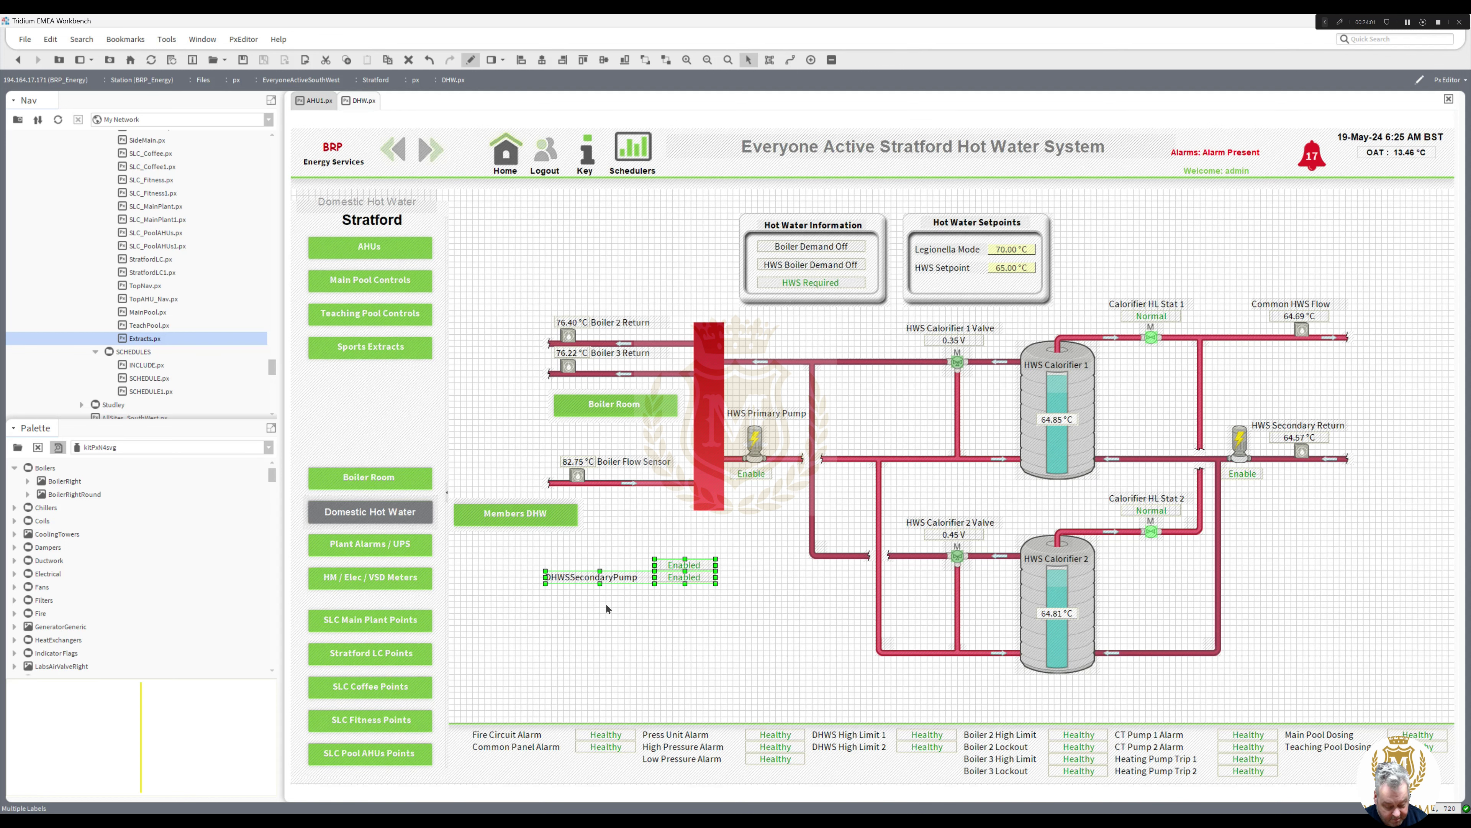
{"action": "key", "text": "Delete"}
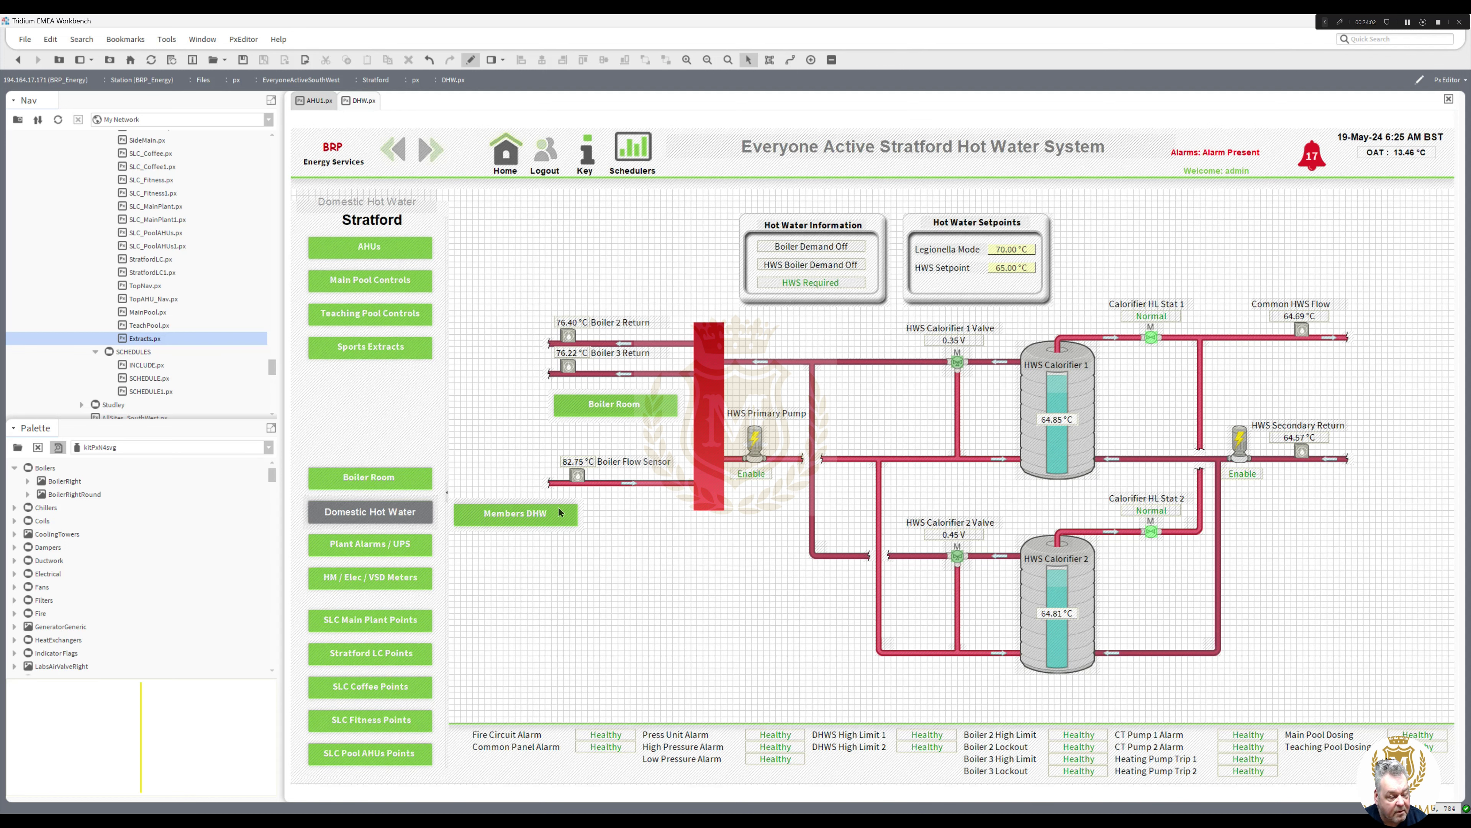
{"action": "left_click", "coordinate": [470, 60]}
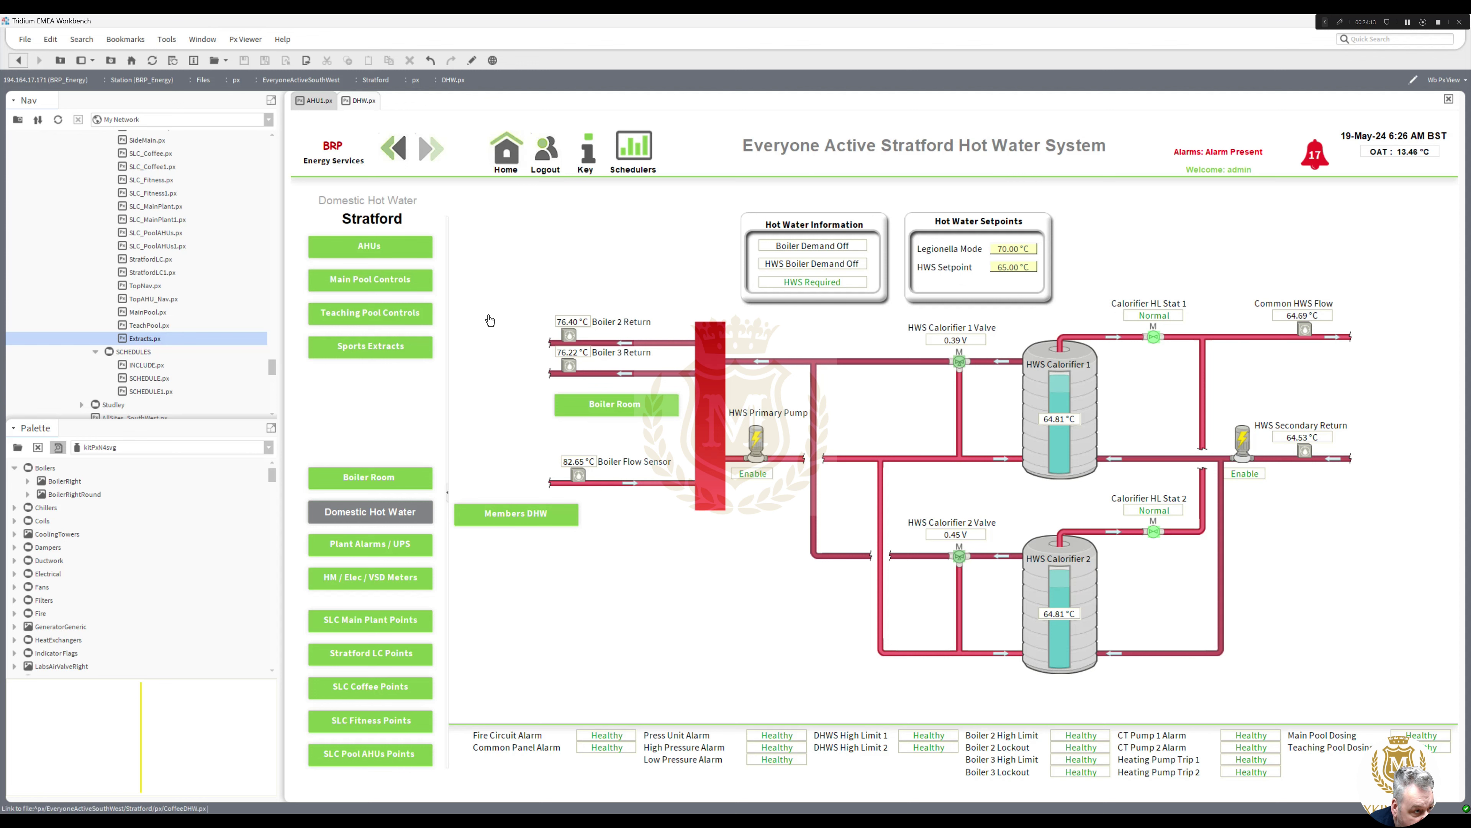
{"action": "left_click", "coordinate": [472, 61]}
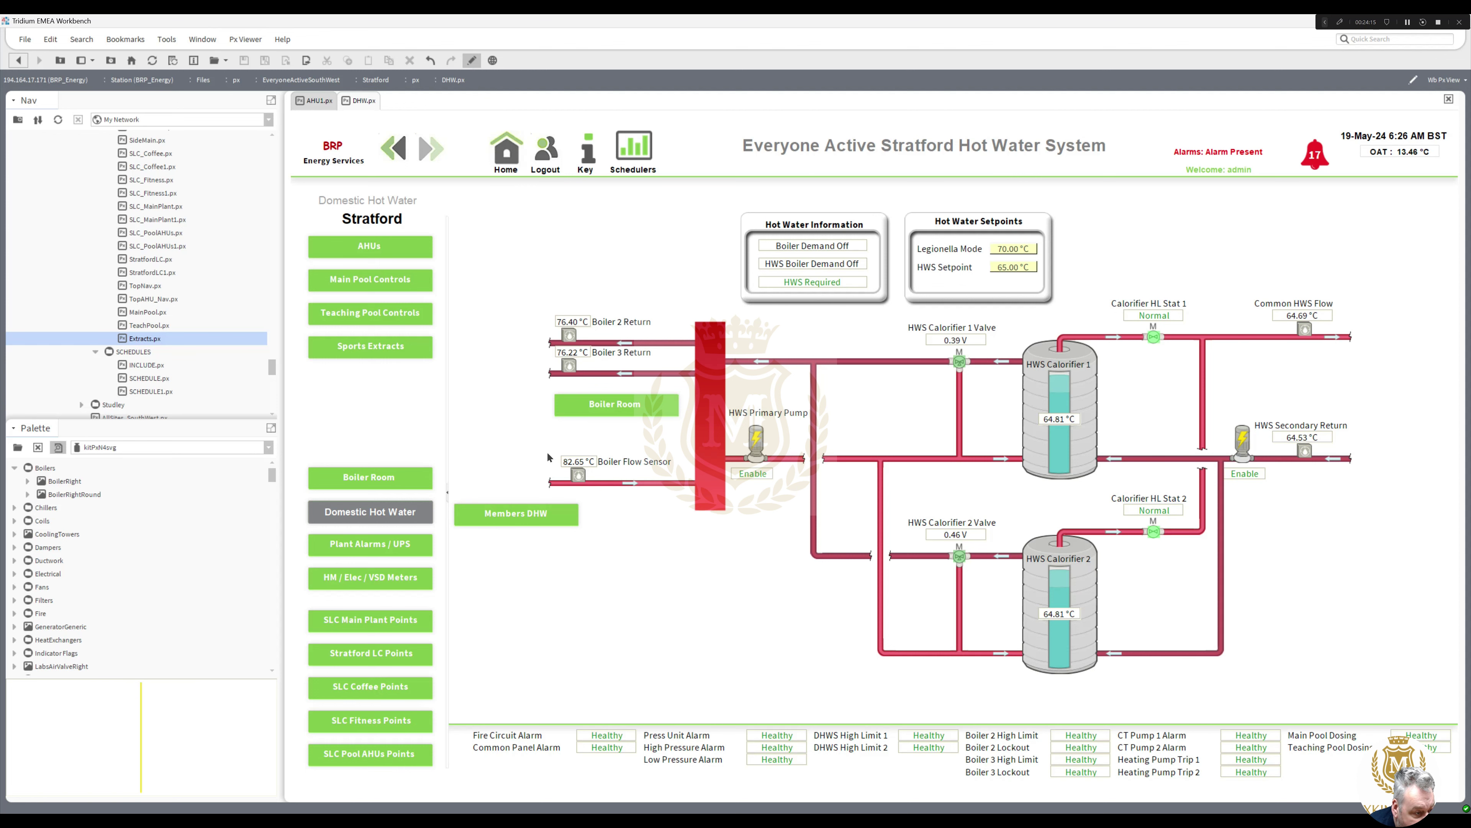
Step: Cut the Members DHW button from the Domestic Hot Water page and return the page to view mode
{"action": "mouse_move", "coordinate": [598, 554]}
{"action": "left_mouse_down"}
{"action": "mouse_move", "coordinate": [436, 490]}
{"action": "mouse_move", "coordinate": [451, 490]}
{"action": "left_mouse_up"}
{"action": "right_click", "coordinate": [499, 515]}
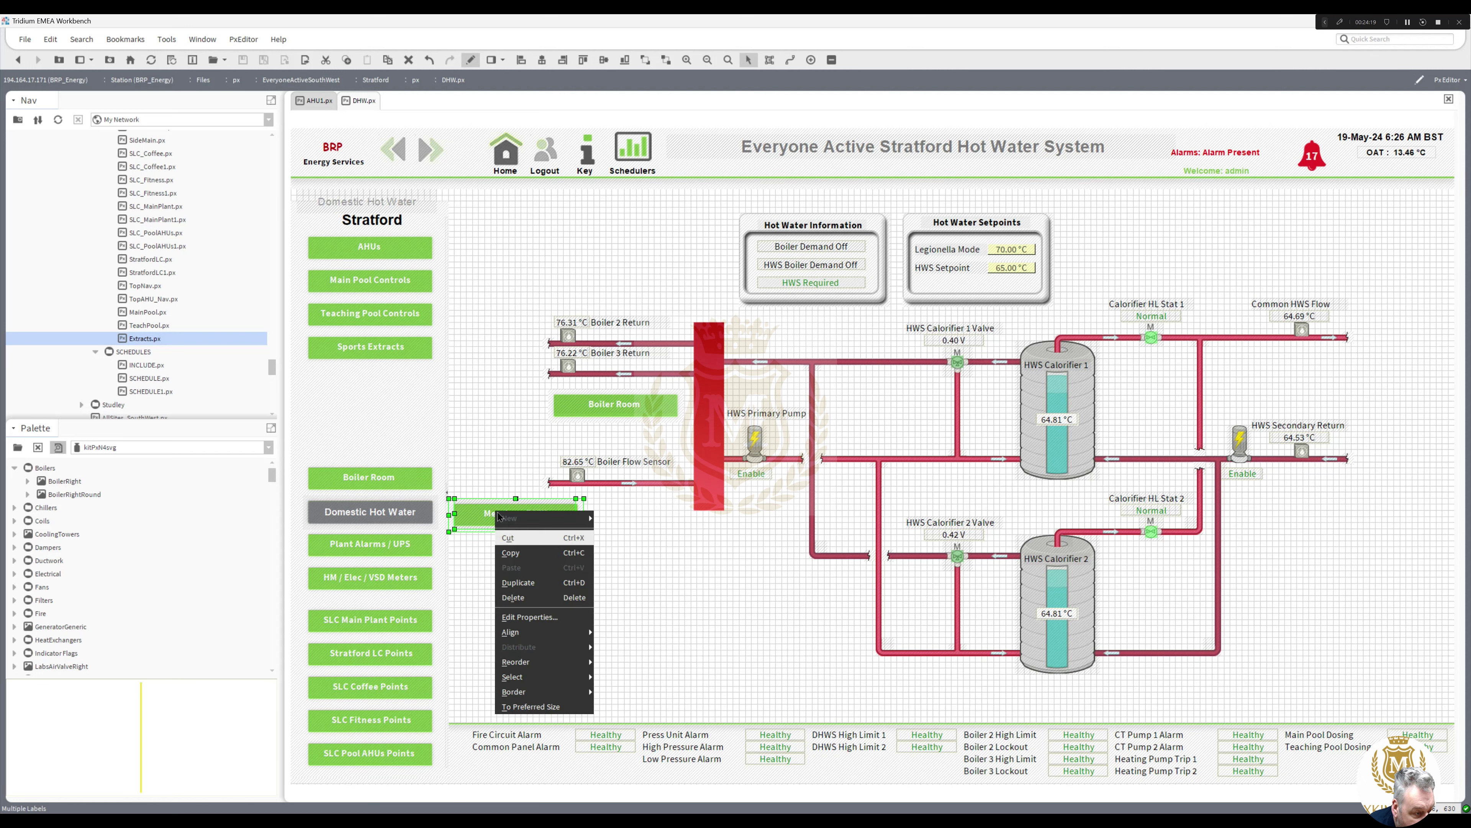
{"action": "left_click", "coordinate": [520, 542]}
{"action": "left_click", "coordinate": [470, 60]}
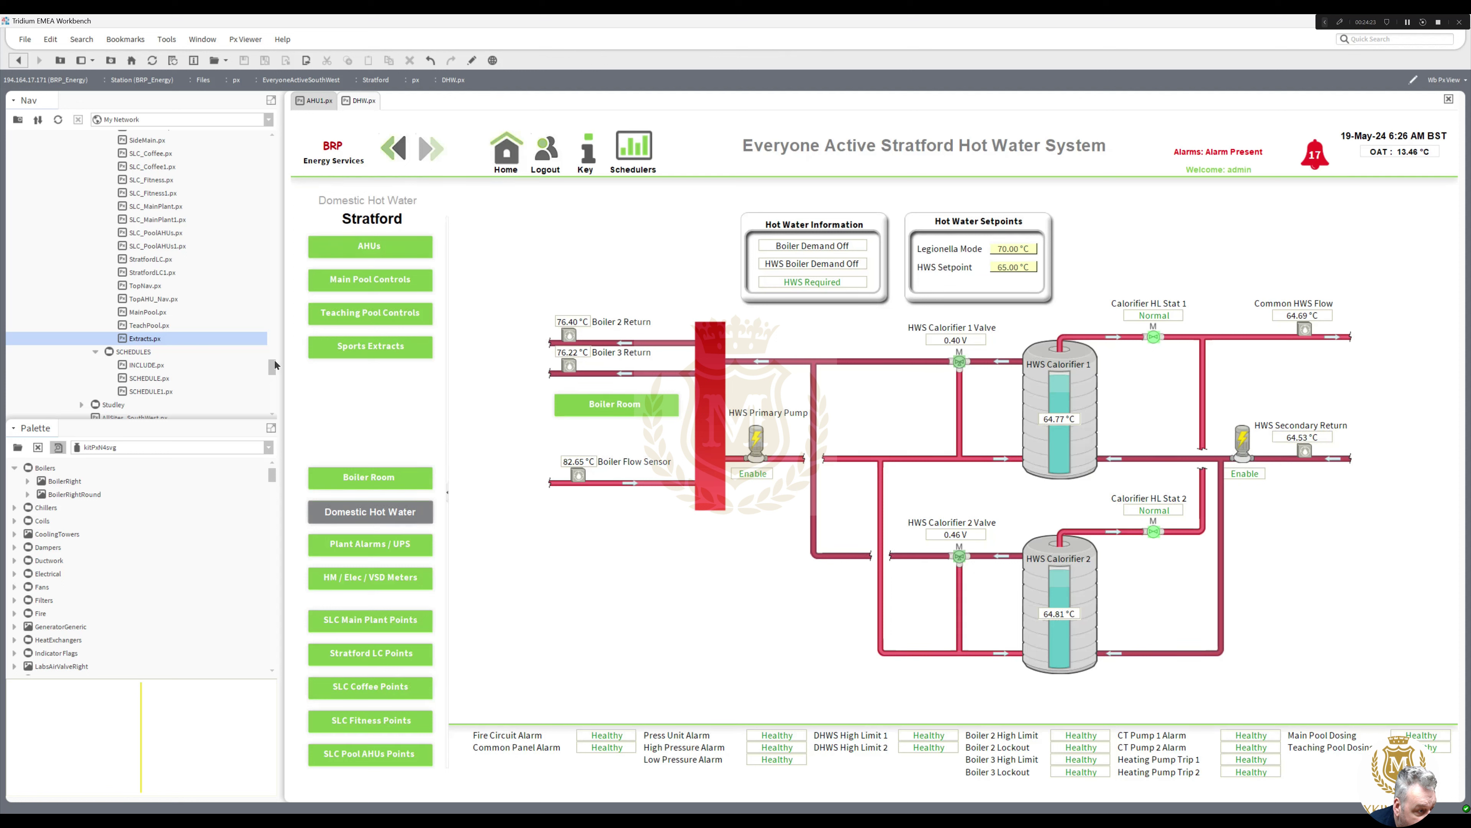
Step: Open SideMain.px for editing and paste the Members DHW button below Sports Extracts
{"action": "scroll", "coordinate": [274, 356], "scroll_direction": "up", "scroll_amount": 3}
{"action": "scroll", "coordinate": [276, 356], "scroll_direction": "up", "scroll_amount": 1}
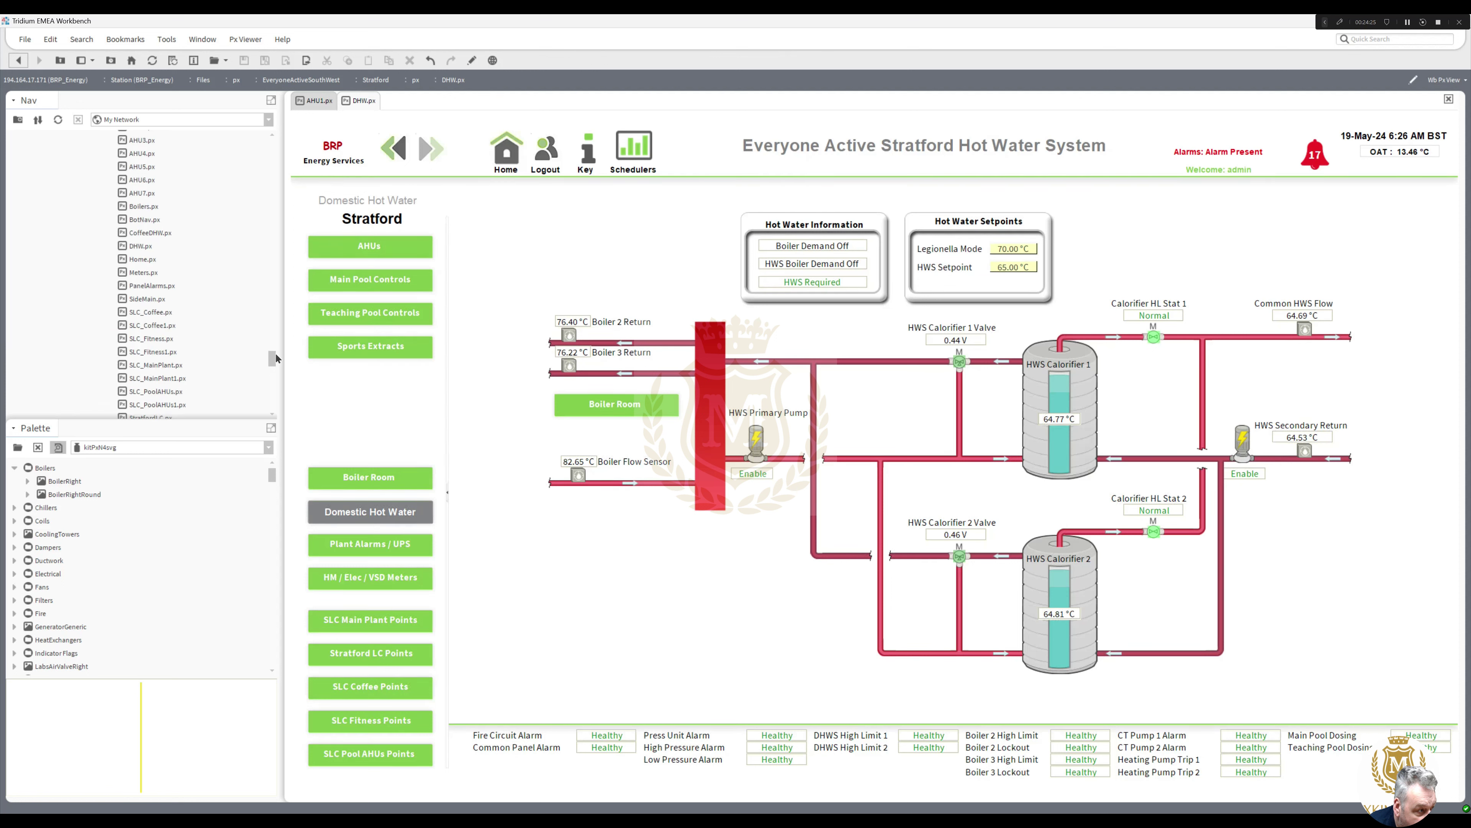
{"action": "double_click", "coordinate": [157, 300]}
{"action": "left_click", "coordinate": [471, 61]}
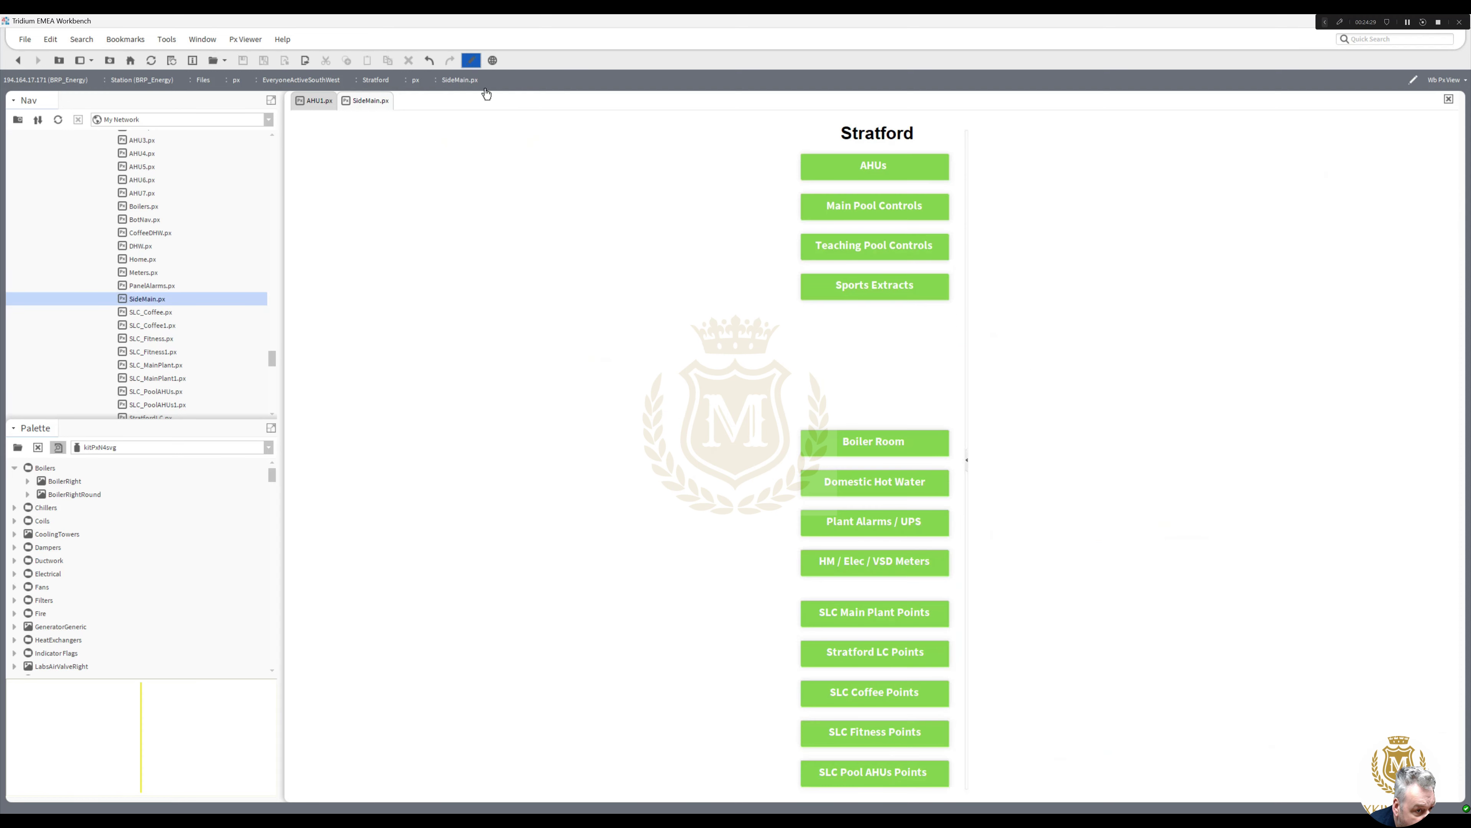
{"action": "right_click", "coordinate": [796, 361]}
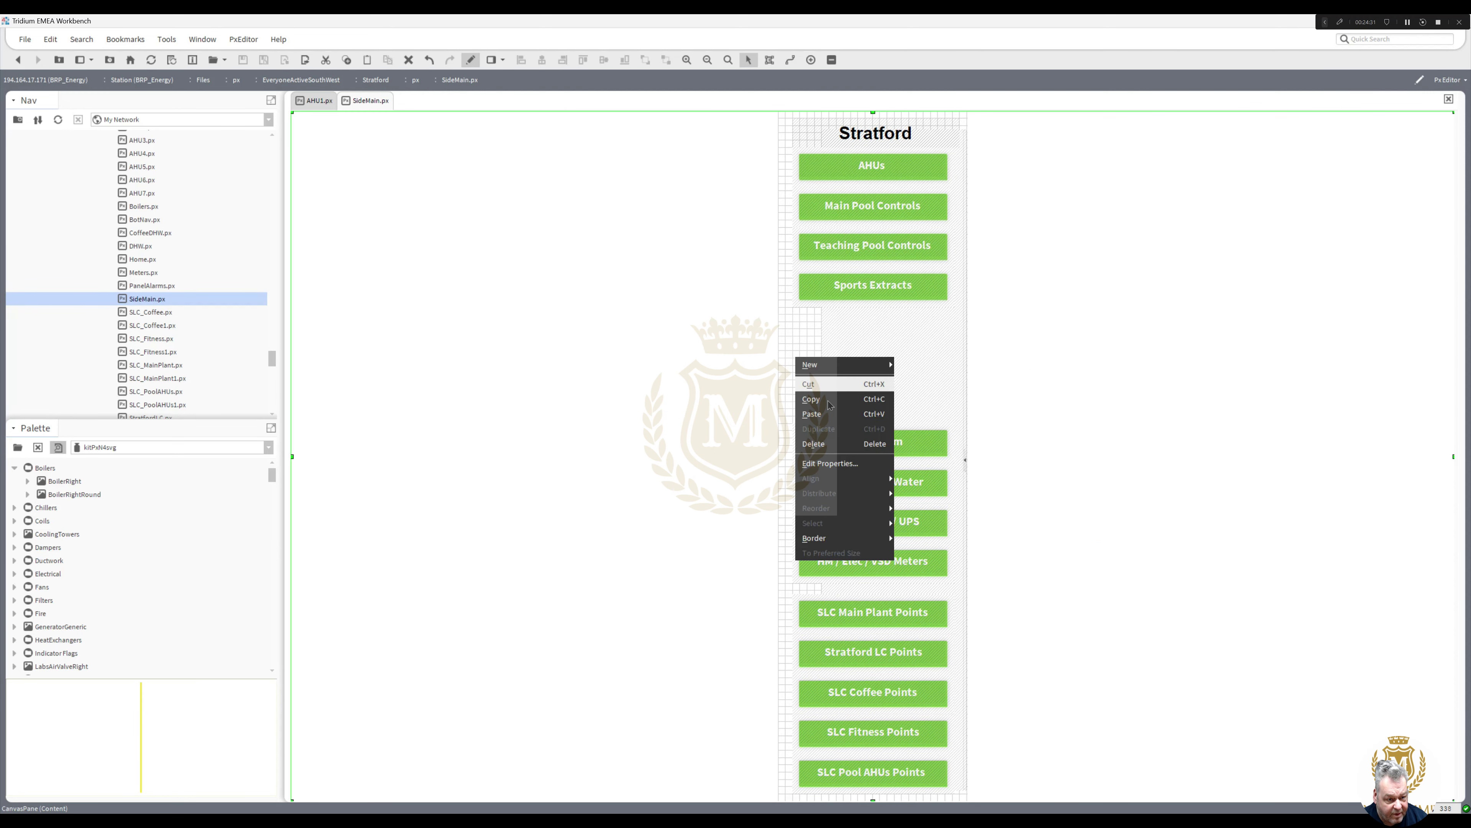
{"action": "left_click", "coordinate": [834, 408]}
{"action": "left_click_drag", "start_coordinate": [847, 382], "coordinate": [844, 335]}
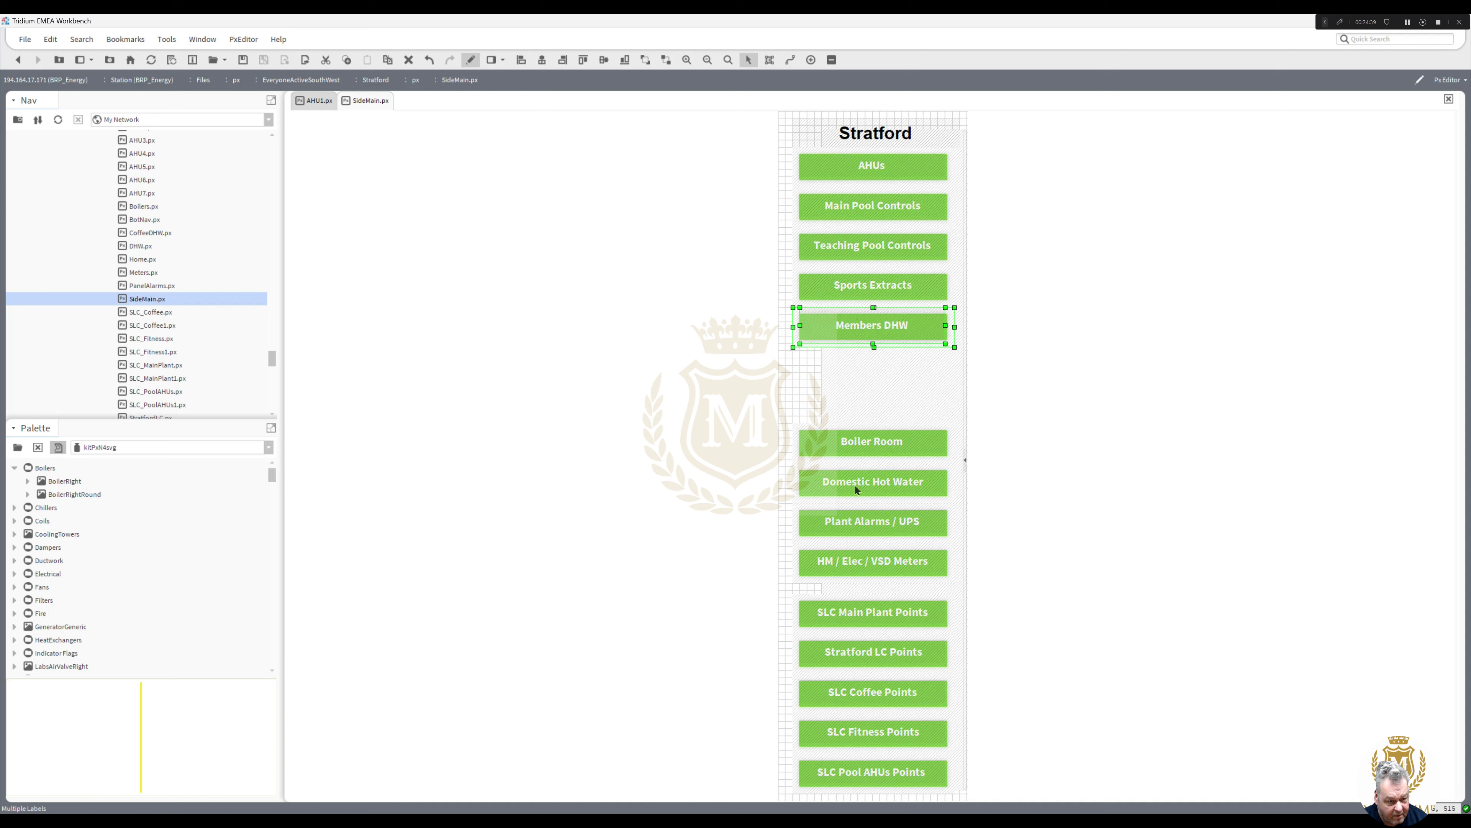
Step: Stack Boiler Room, Domestic Hot Water and Members DHW directly above Plant Alarms / UPS, and select the Sports Extracts button
{"action": "left_click_drag", "start_coordinate": [833, 332], "coordinate": [965, 506]}
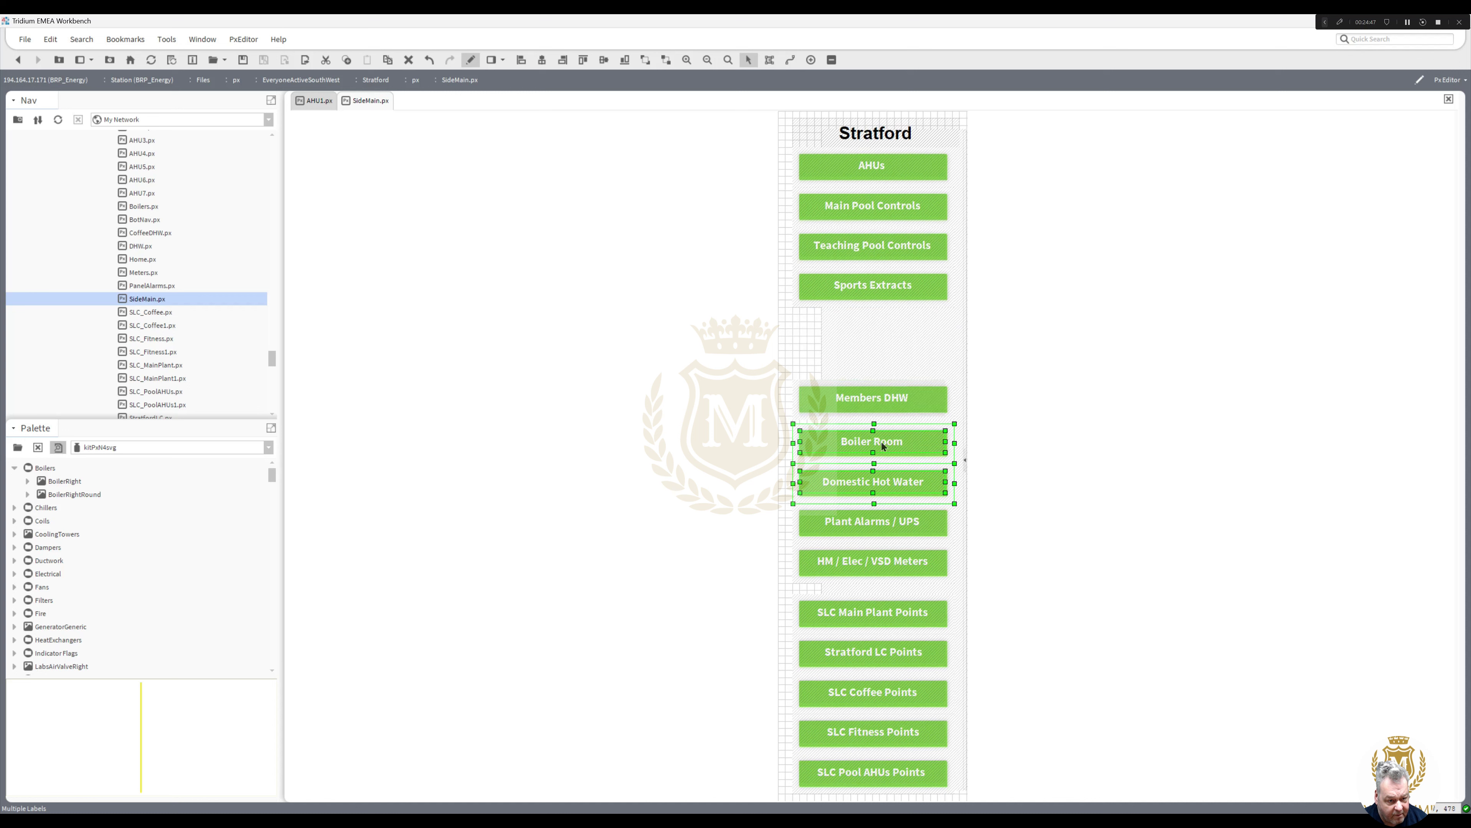
{"action": "left_click_drag", "start_coordinate": [882, 444], "coordinate": [881, 314]}
{"action": "left_click", "coordinate": [911, 409]}
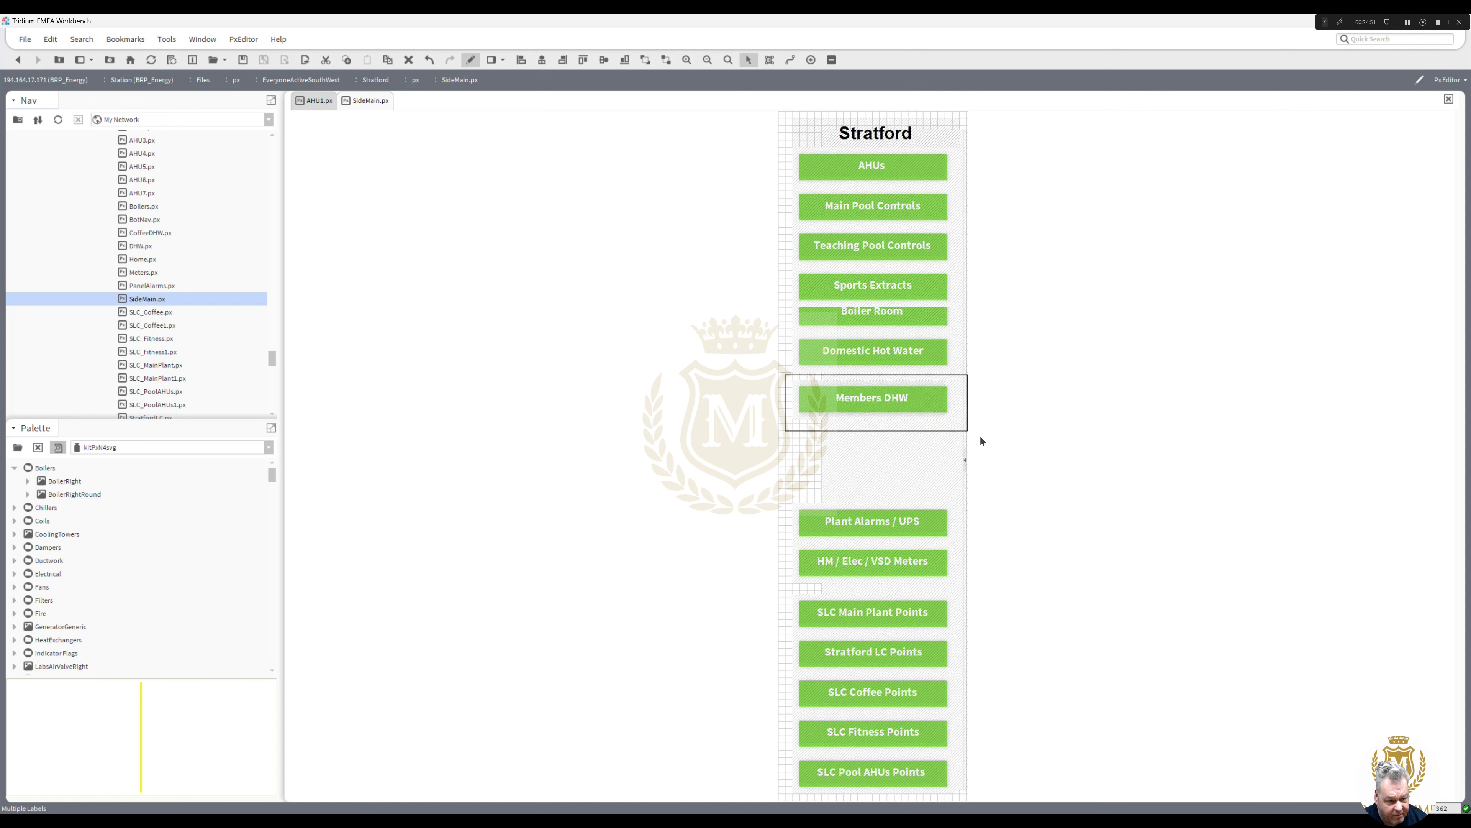
{"action": "left_click_drag", "start_coordinate": [904, 422], "coordinate": [903, 486]}
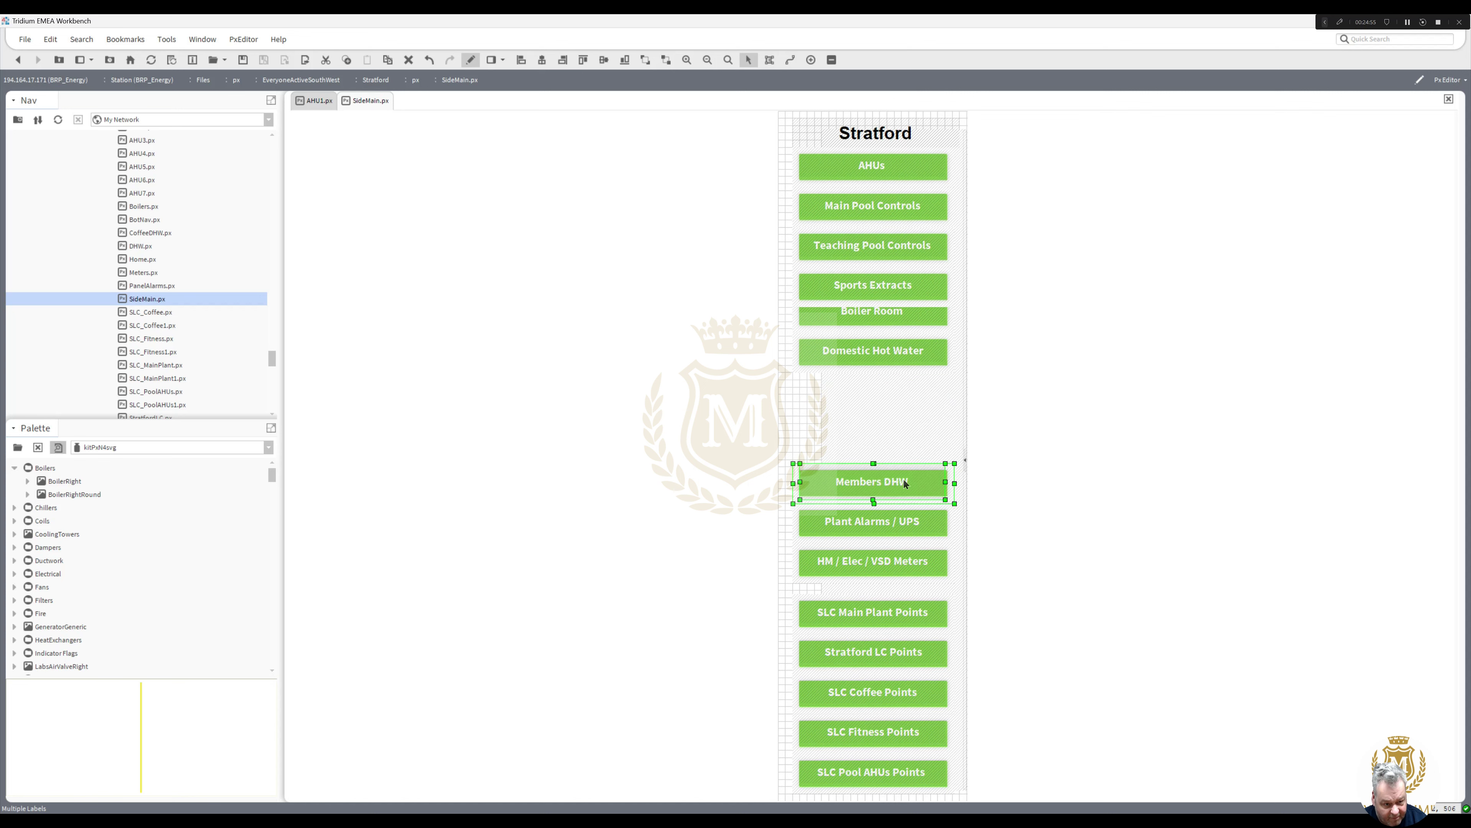
{"action": "left_click_drag", "start_coordinate": [788, 383], "coordinate": [988, 289]}
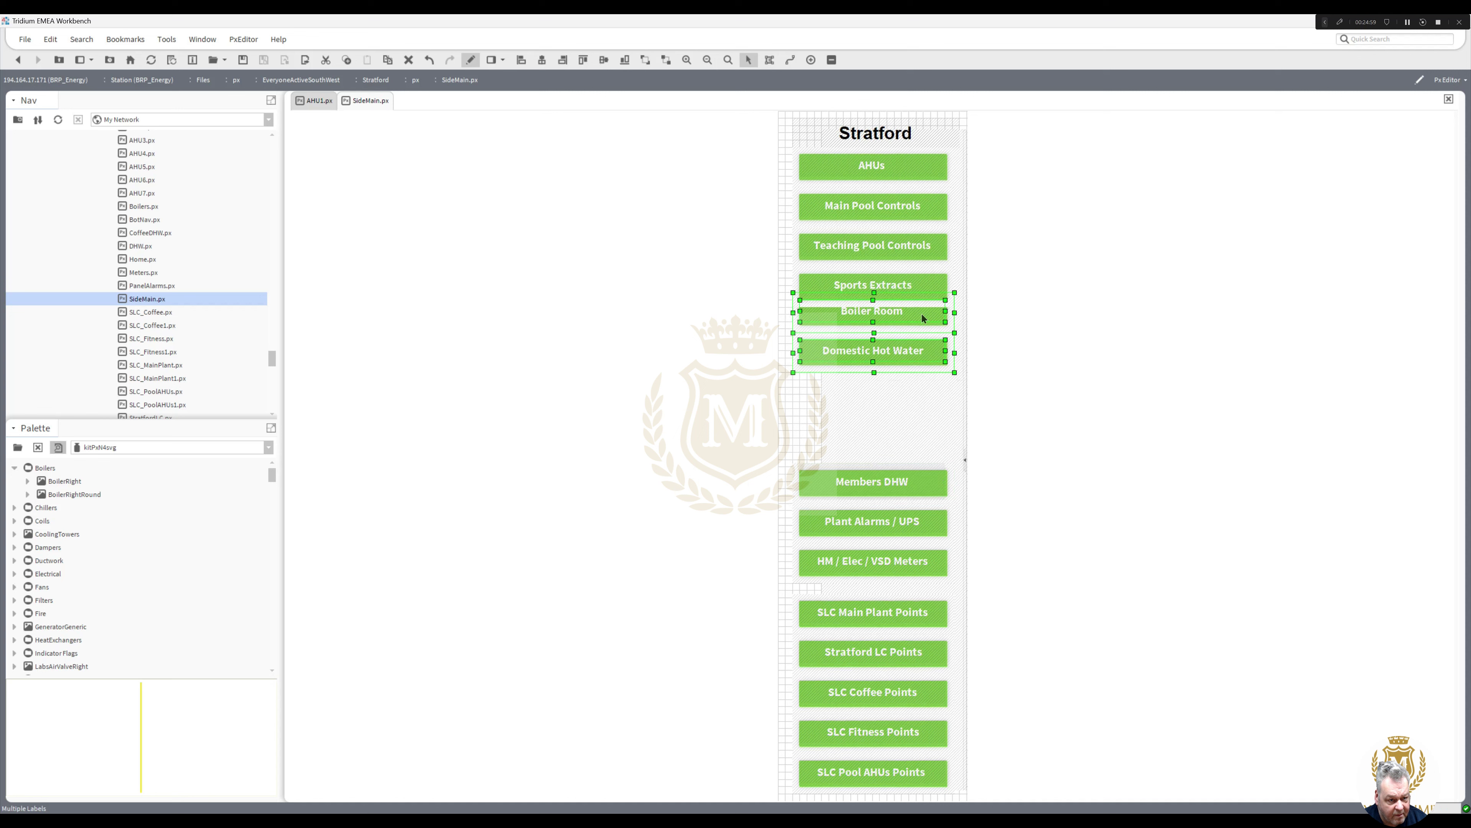
{"action": "left_click_drag", "start_coordinate": [920, 374], "coordinate": [920, 404]}
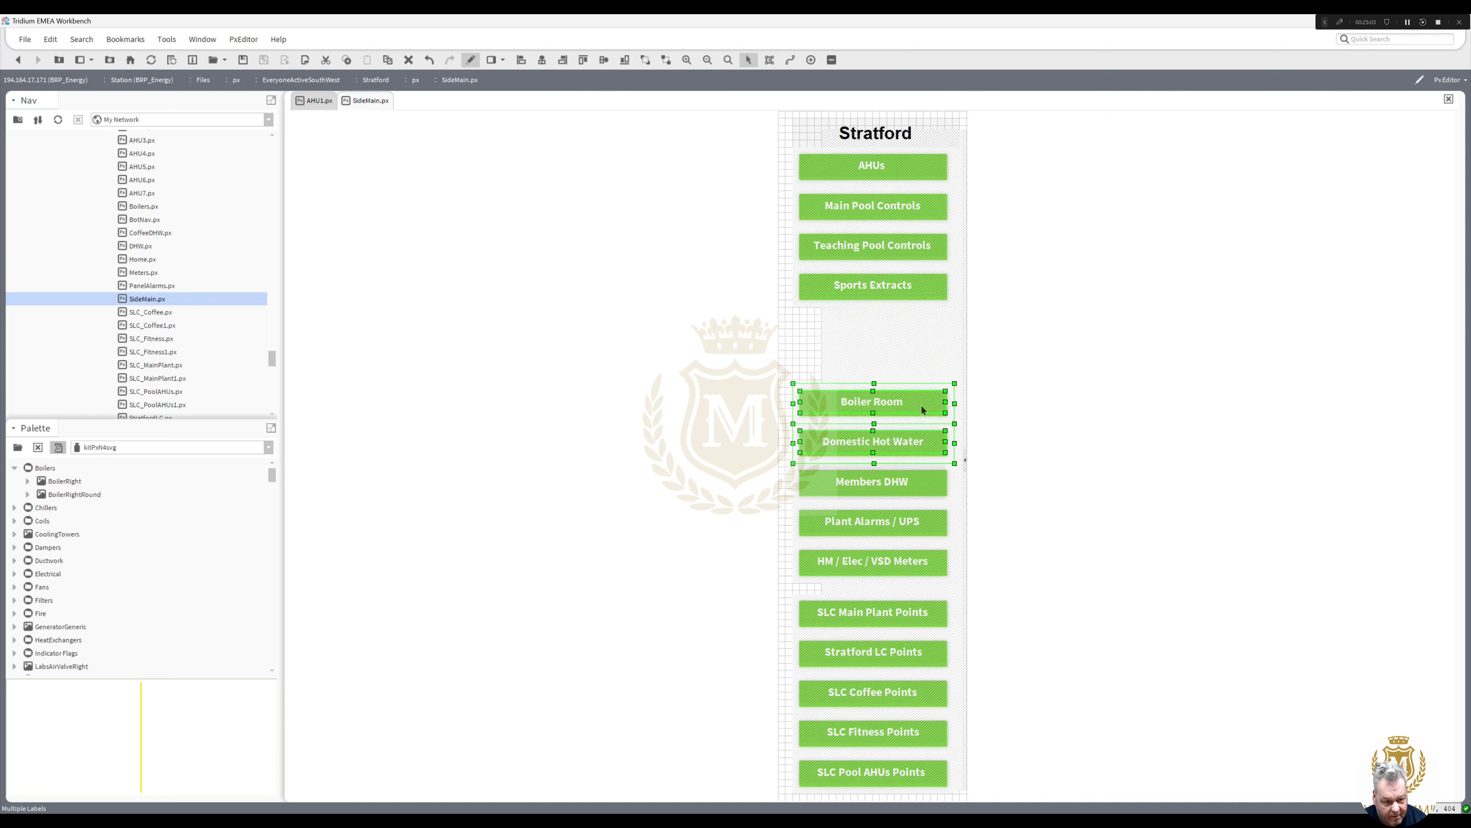
{"action": "left_click", "coordinate": [777, 313]}
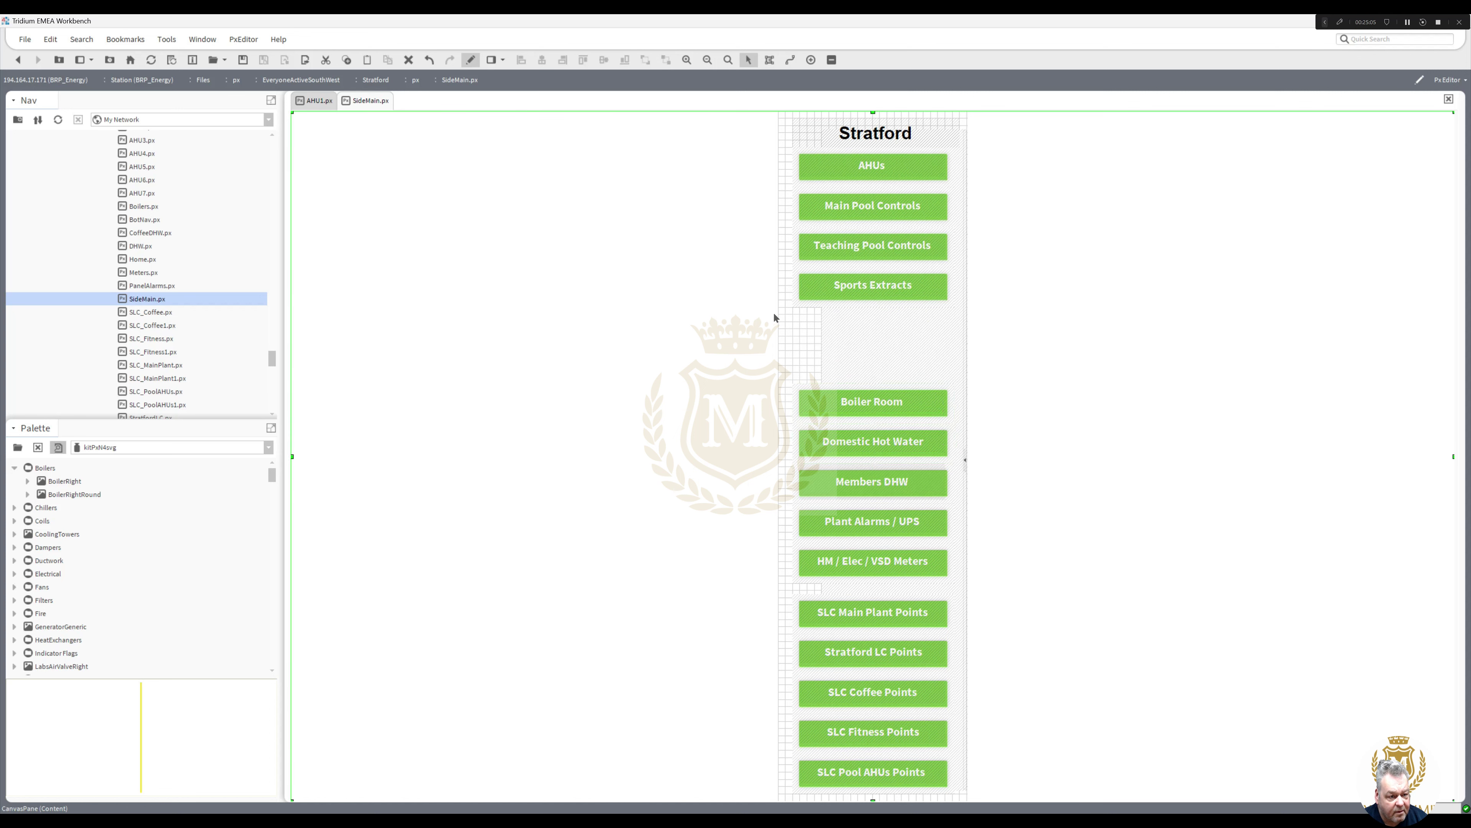
{"action": "left_click_drag", "start_coordinate": [784, 311], "coordinate": [989, 254]}
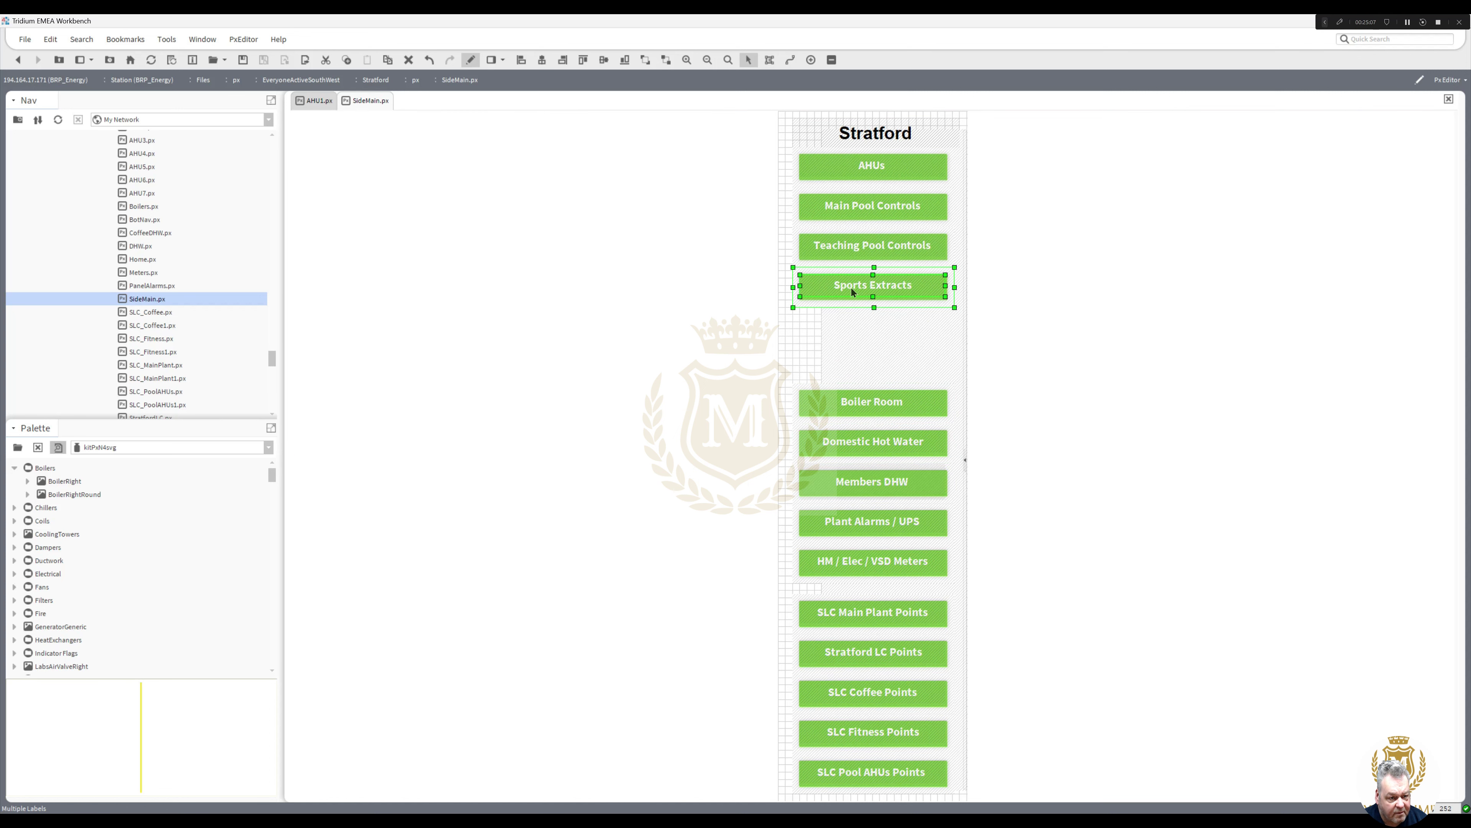
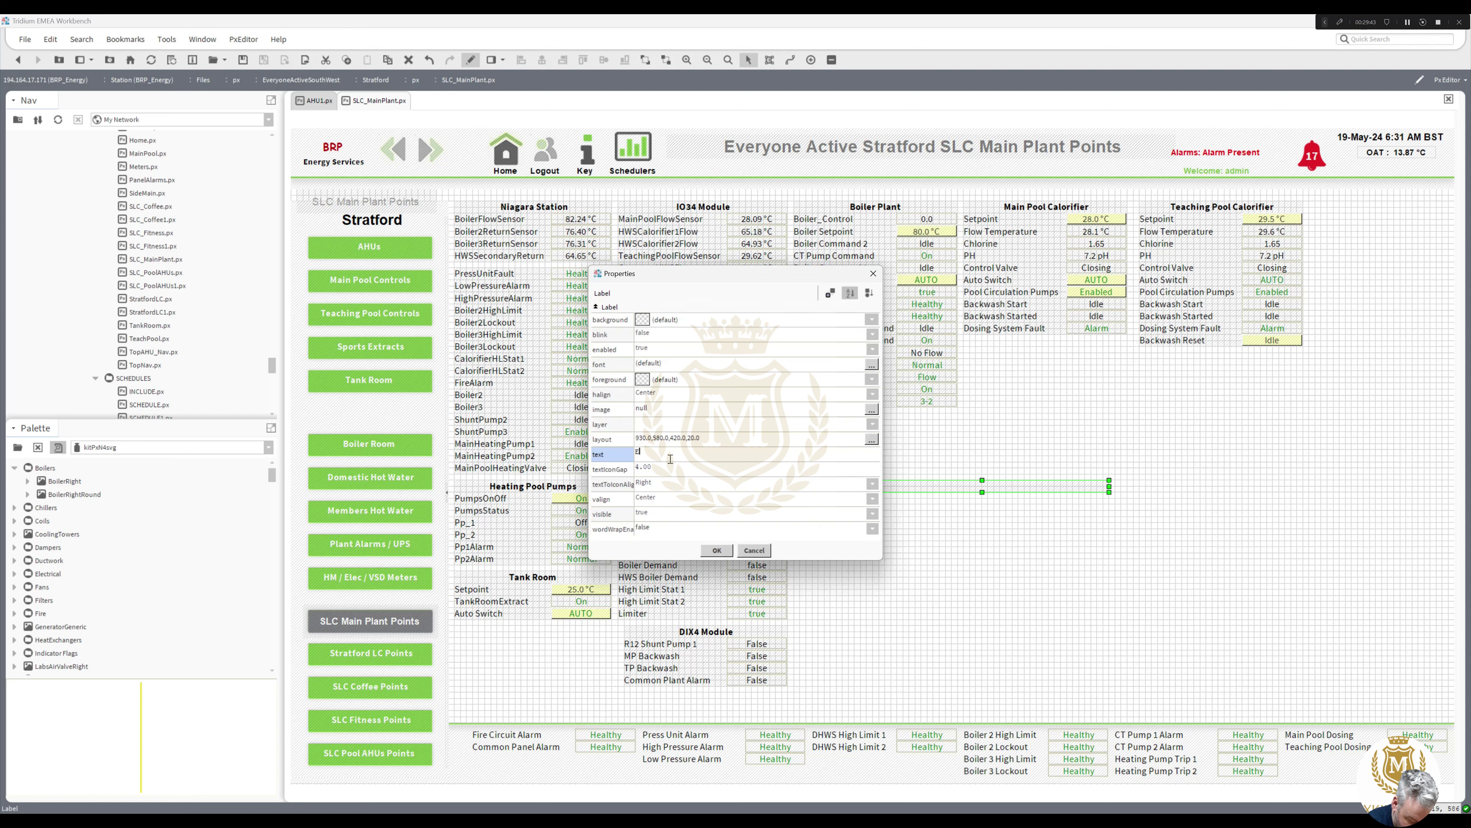
Step: Set the new SLC Main Plant Points label's text to "Engineering Page Only" and its font to 28 pt SansSerif
{"action": "type", "text": "neering Page"}
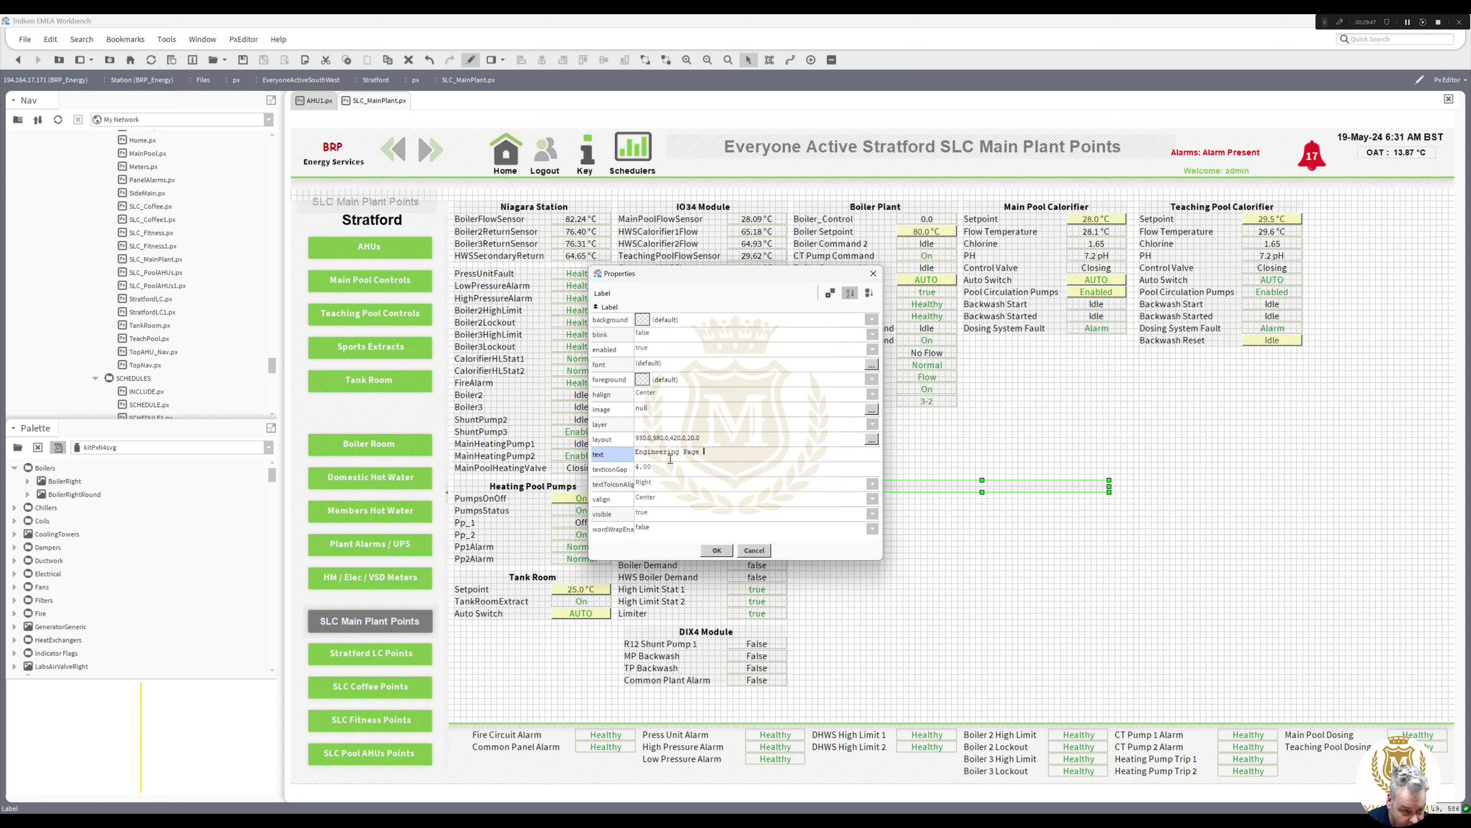
{"action": "type", "text": " Only"}
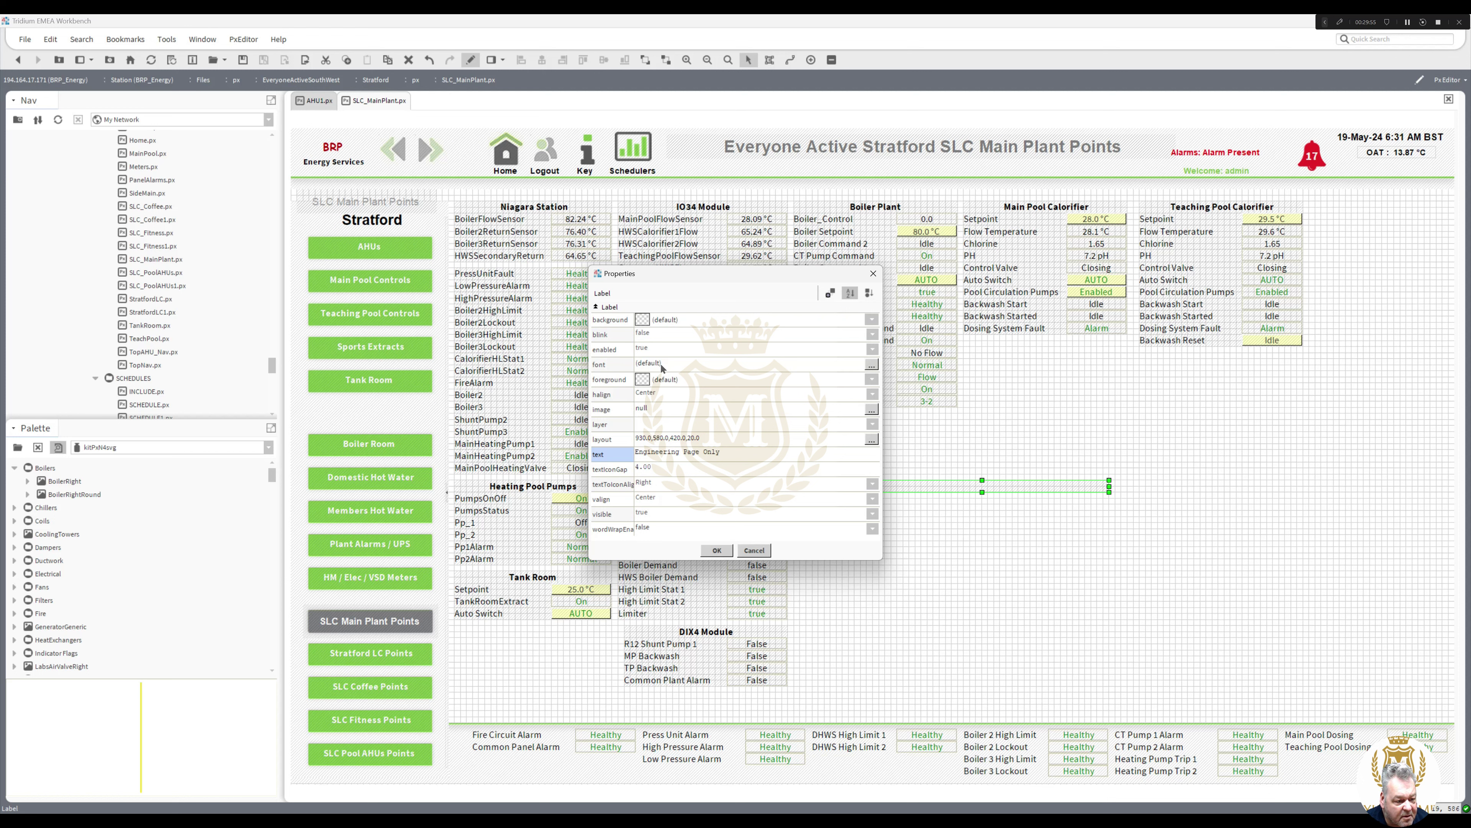
{"action": "left_click", "coordinate": [870, 364]}
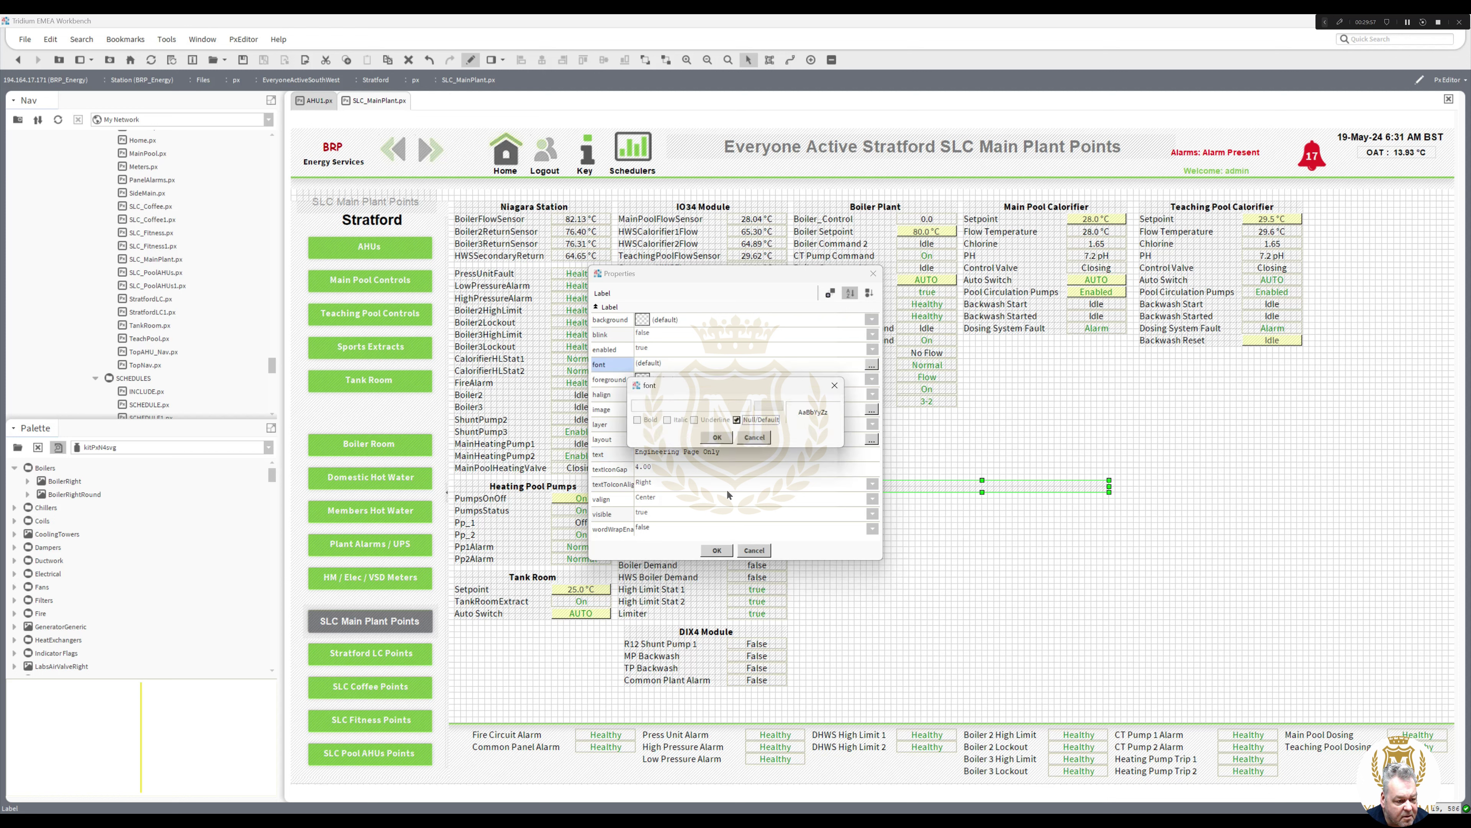
{"action": "left_click", "coordinate": [737, 419]}
{"action": "left_click", "coordinate": [779, 407]}
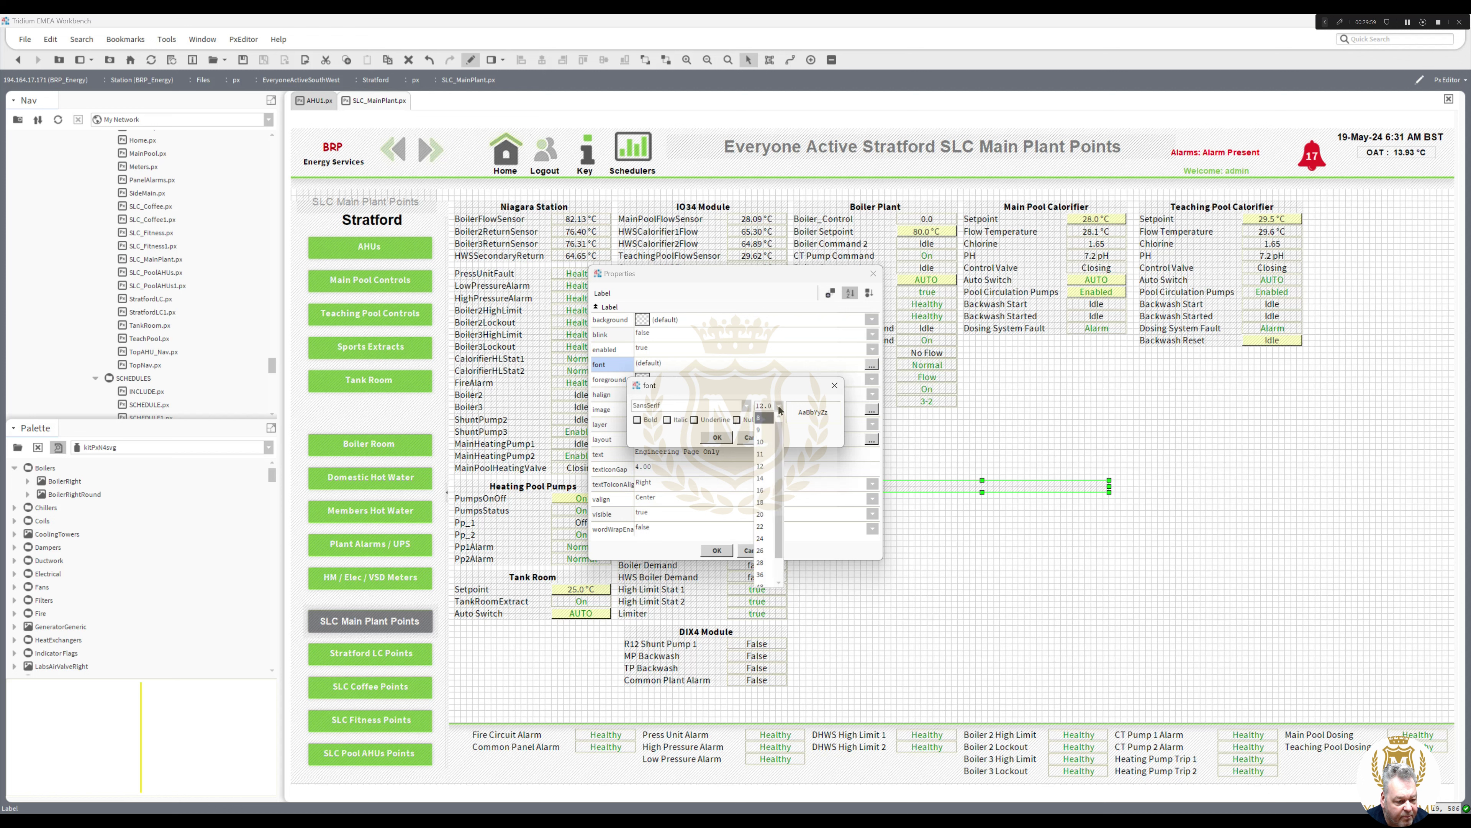
{"action": "left_click", "coordinate": [763, 563]}
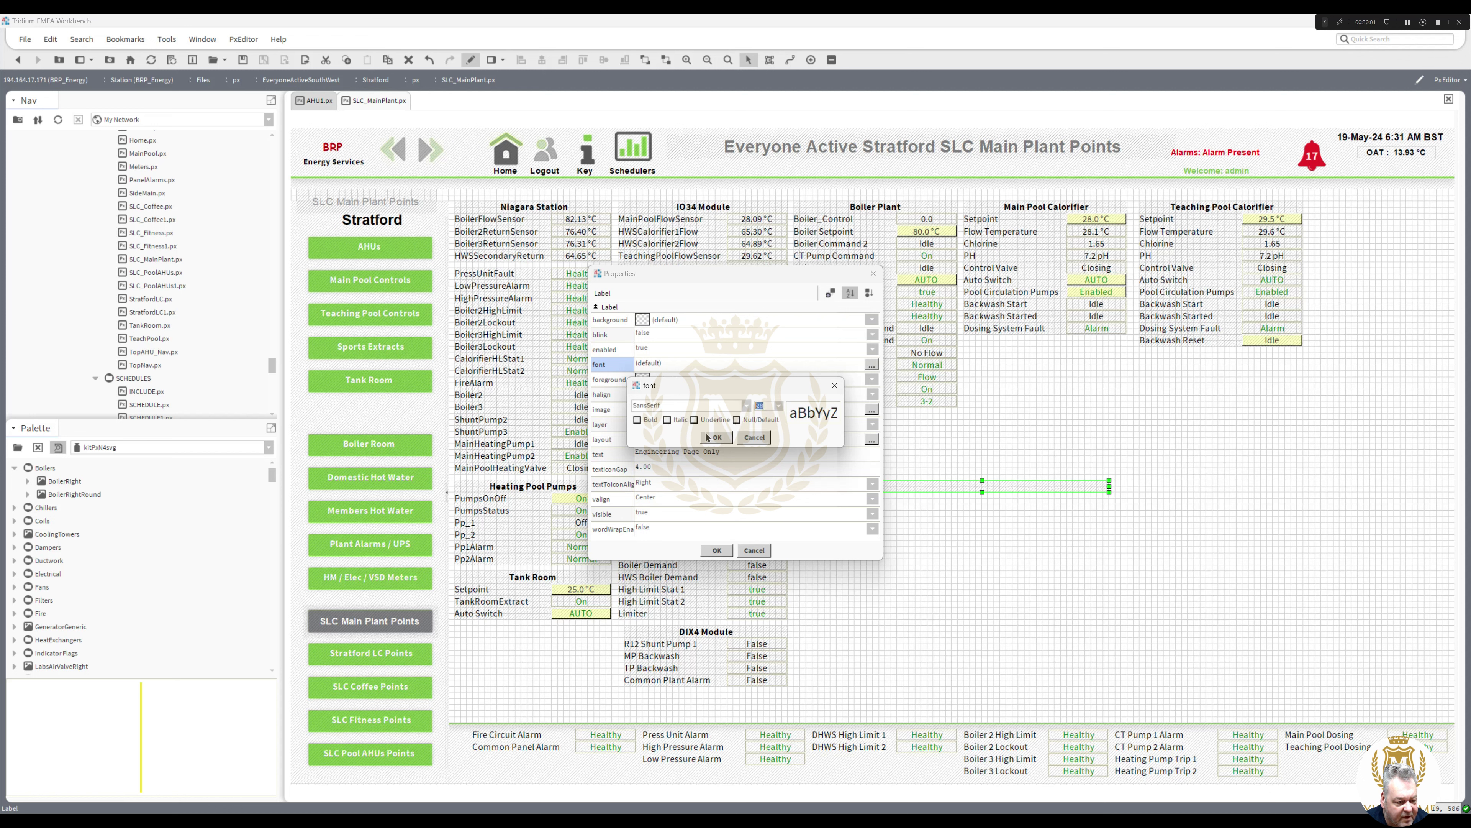
{"action": "left_click", "coordinate": [717, 437]}
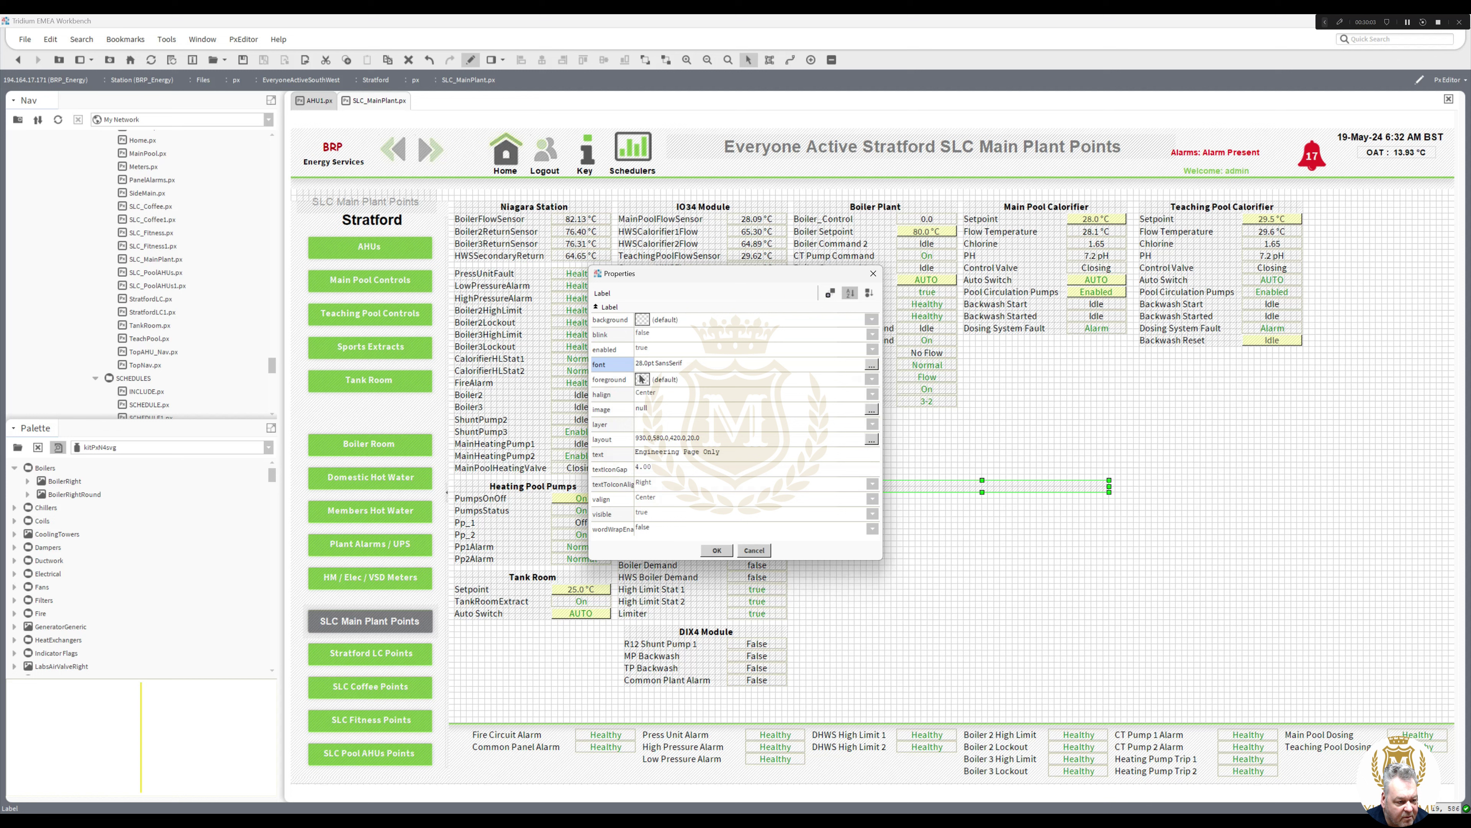
Step: Color the Engineering Page Only label maroon and enlarge it to about 420 × 130 in the blank area below the pool calorifier columns
{"action": "left_click", "coordinate": [640, 379]}
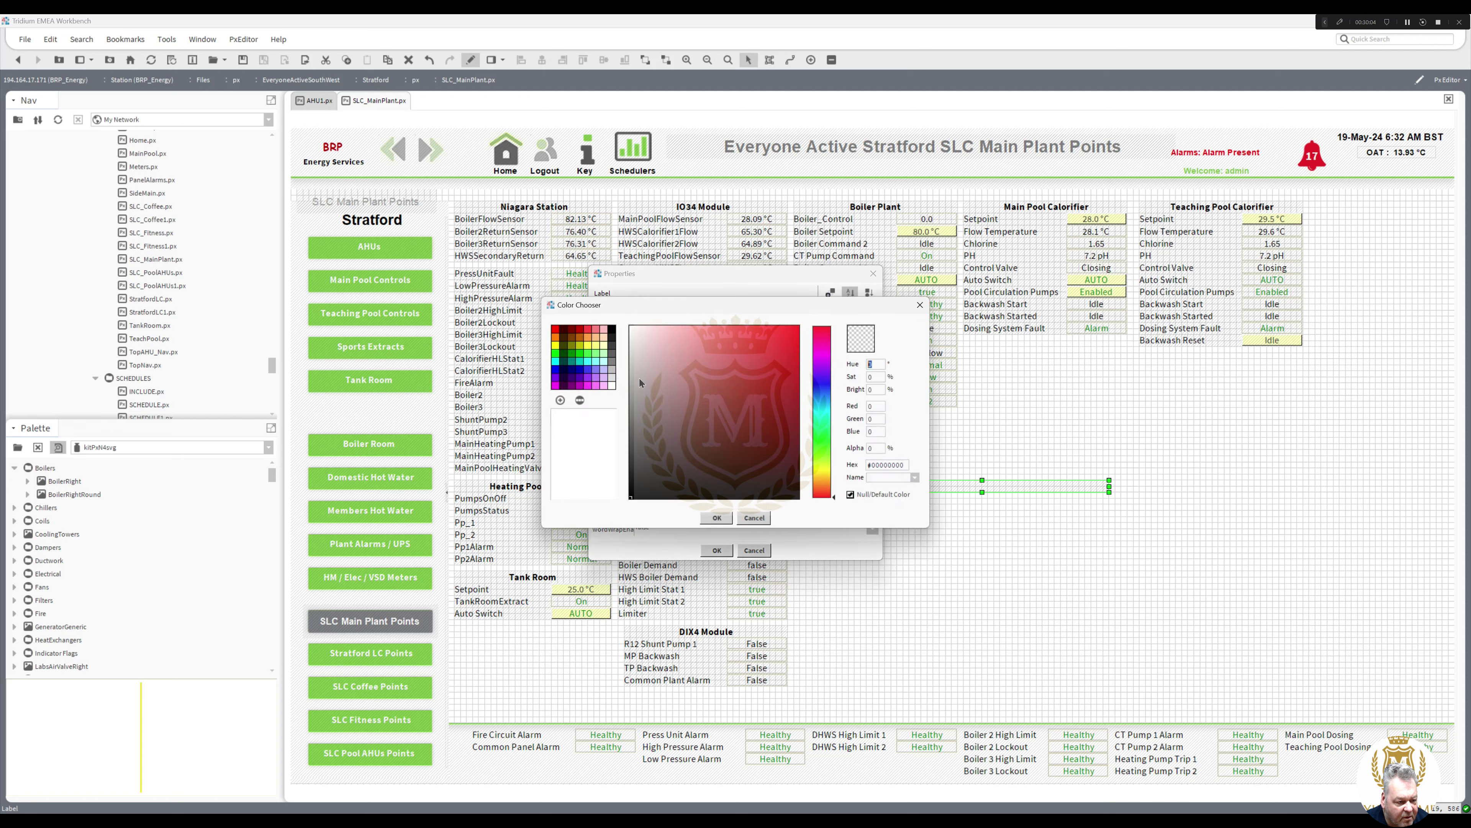
{"action": "left_click", "coordinate": [572, 336]}
{"action": "left_click", "coordinate": [718, 518]}
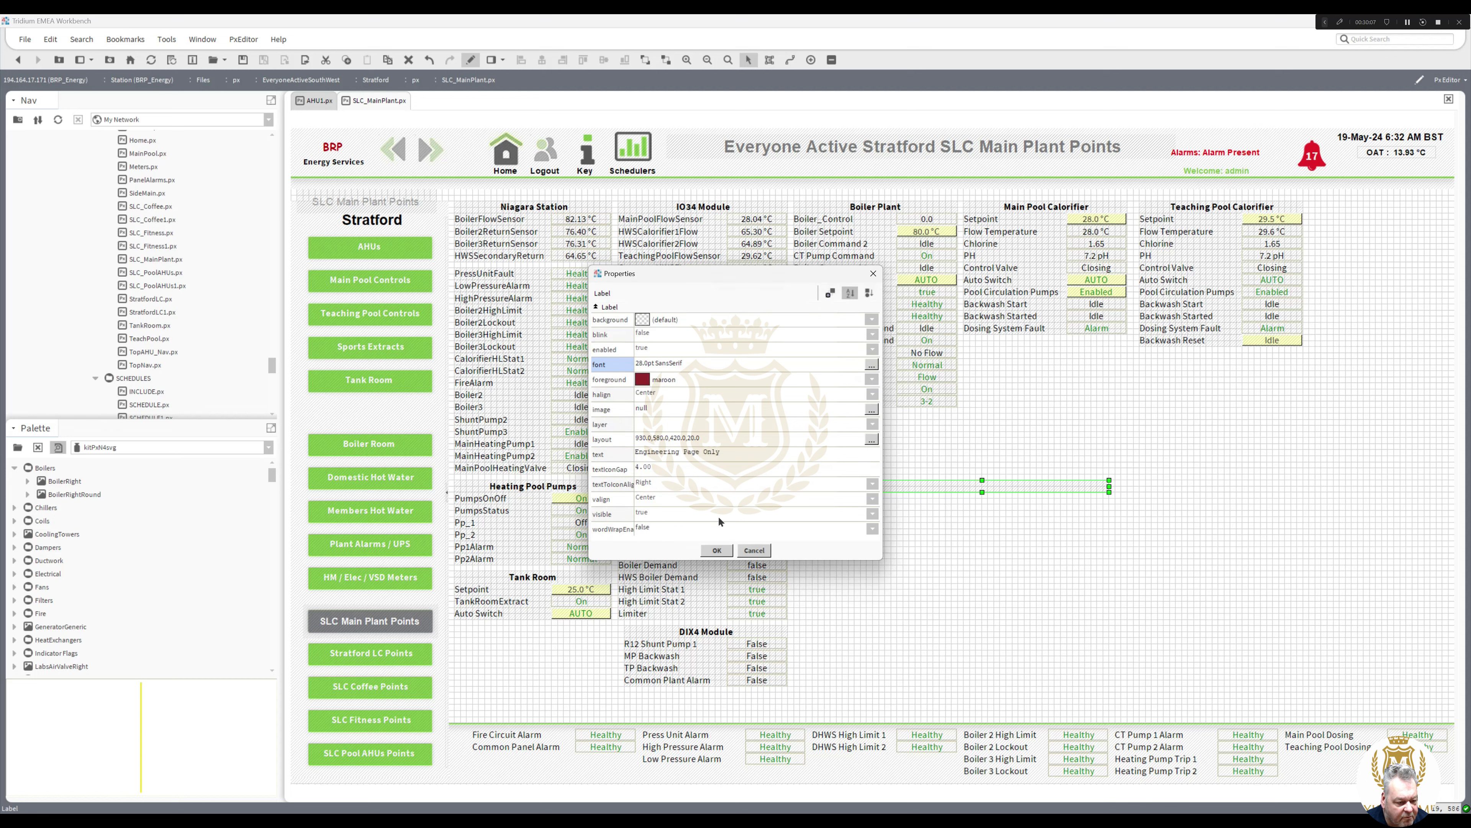
{"action": "left_click", "coordinate": [717, 551]}
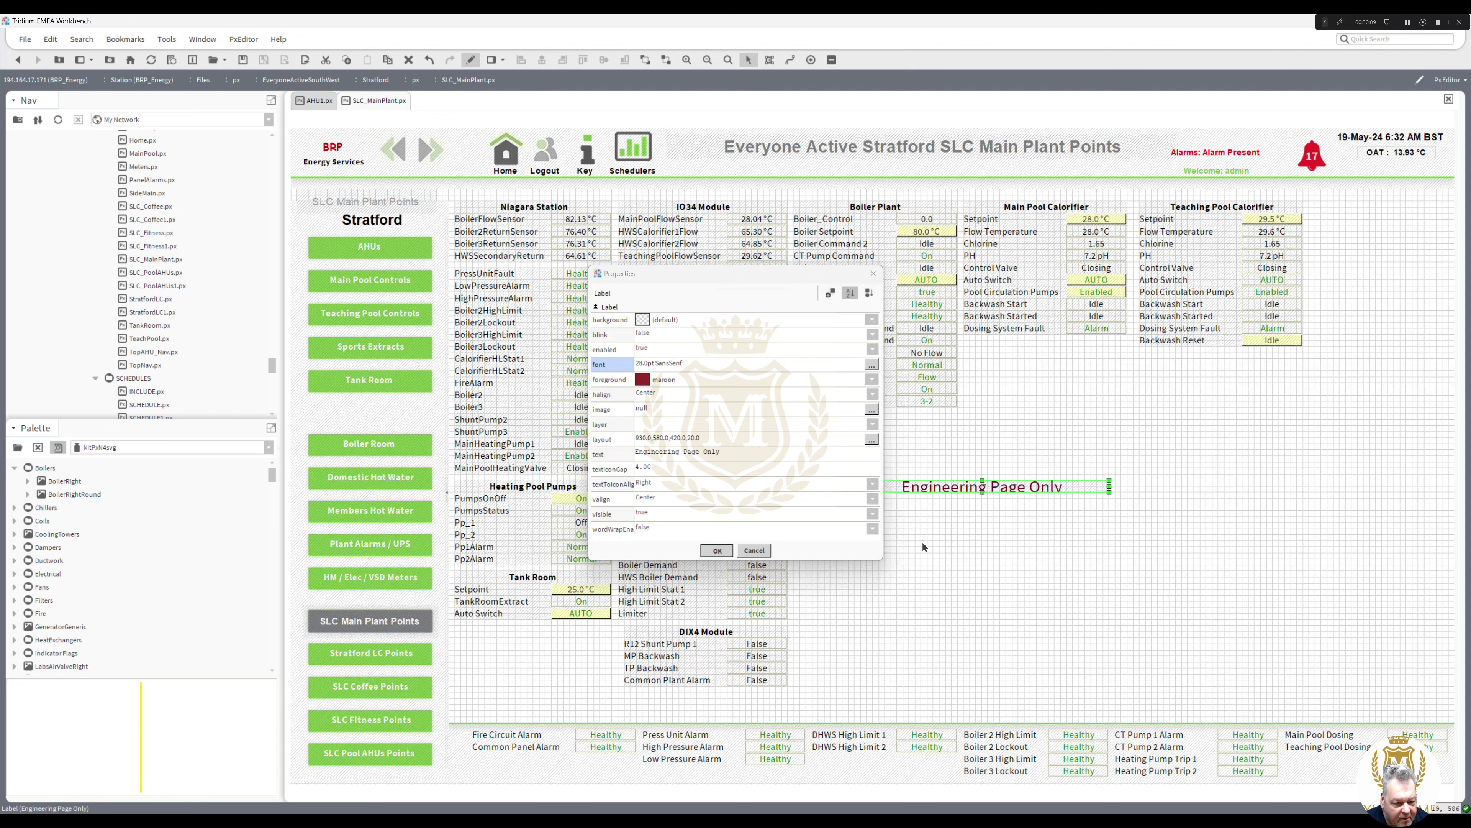
{"action": "left_click_drag", "start_coordinate": [983, 514], "coordinate": [1316, 704]}
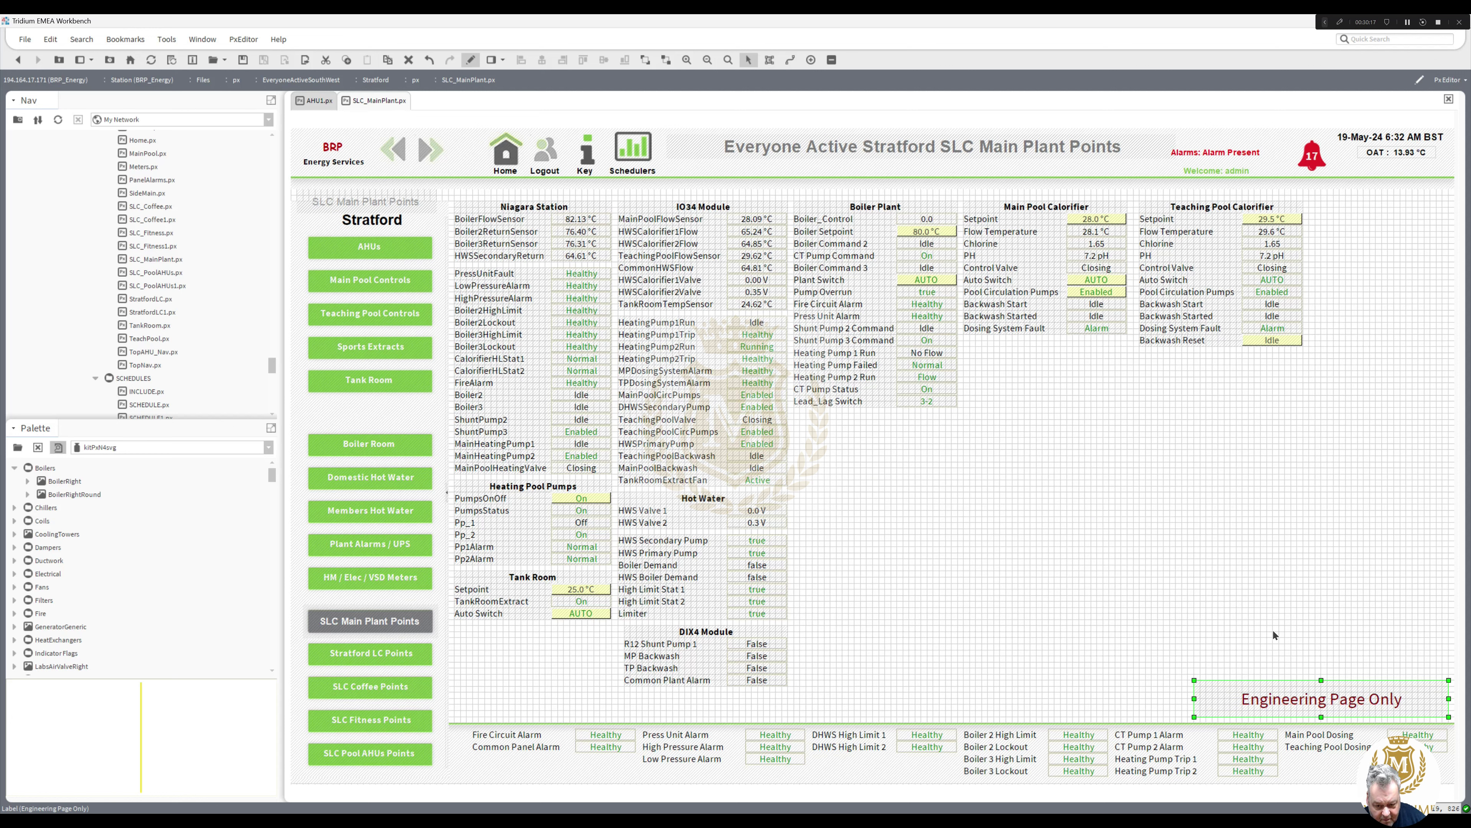
{"action": "left_click_drag", "start_coordinate": [1291, 706], "coordinate": [1149, 602]}
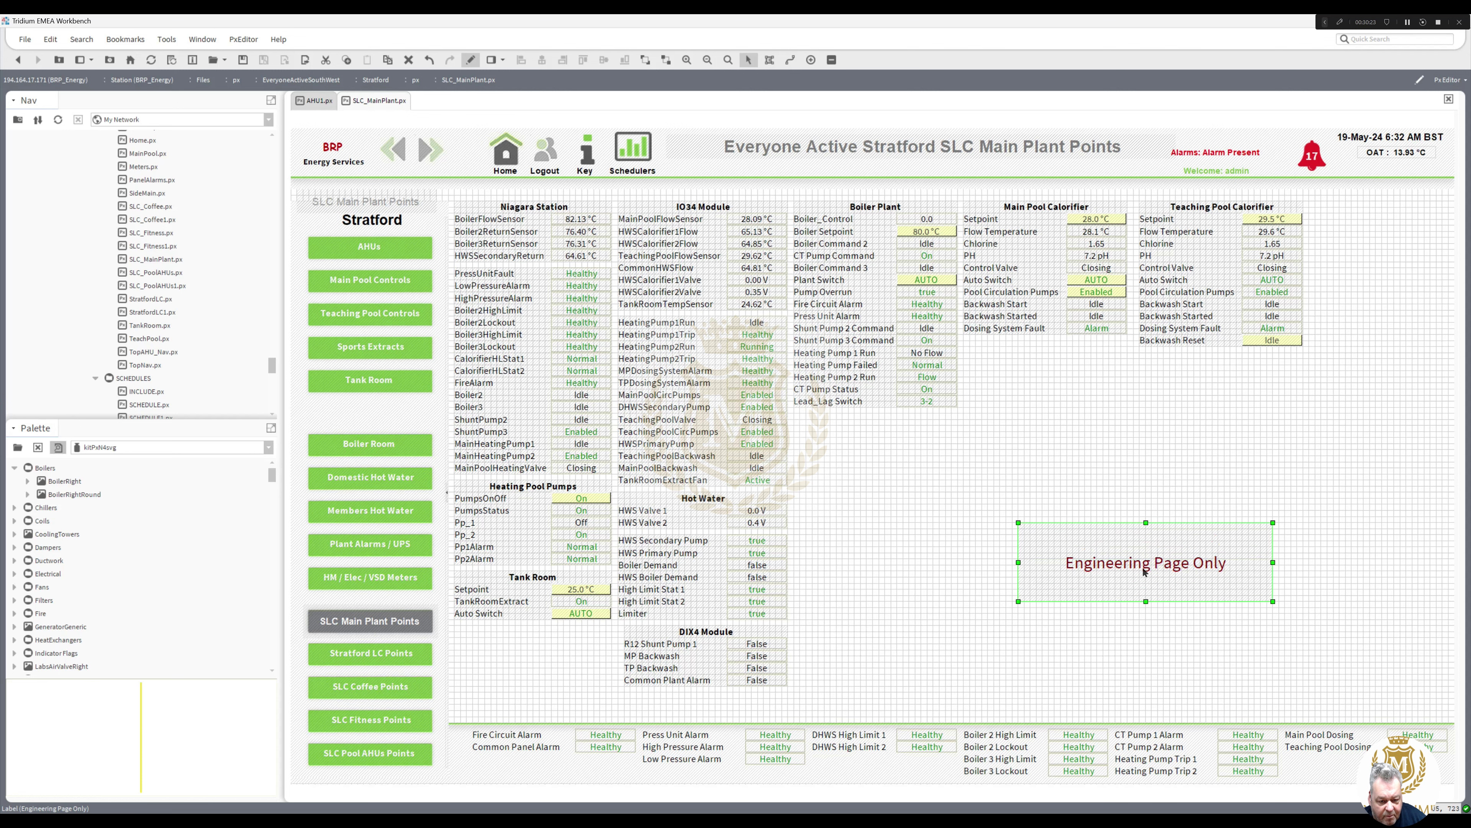
Step: Add a second line reading "Client Please do not use." to the Engineering Page Only label
{"action": "double_click", "coordinate": [1144, 571]}
{"action": "left_click", "coordinate": [753, 457]}
{"action": "type", "text": "\\n"}
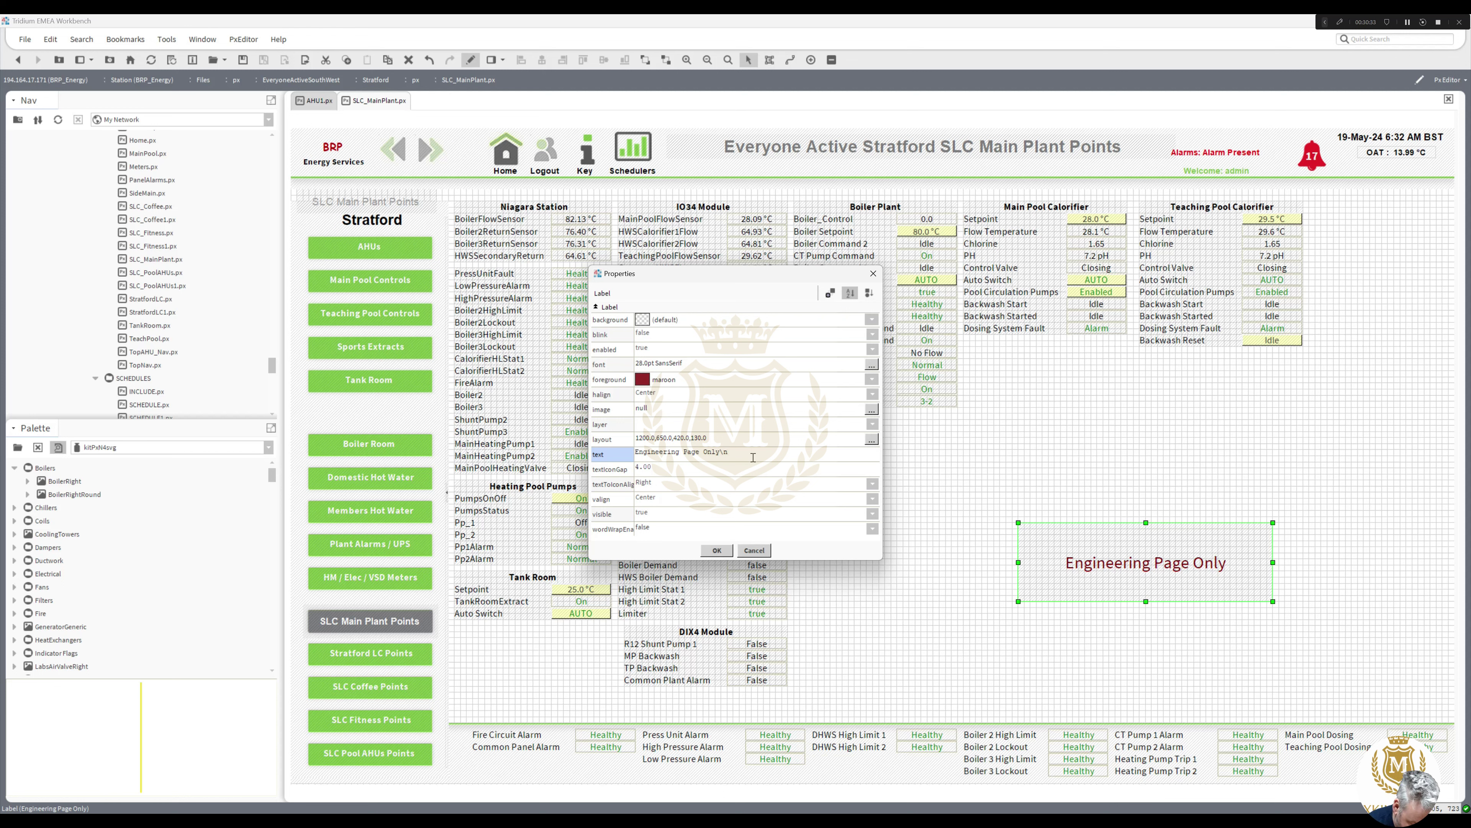
{"action": "type", "text": "Please use"}
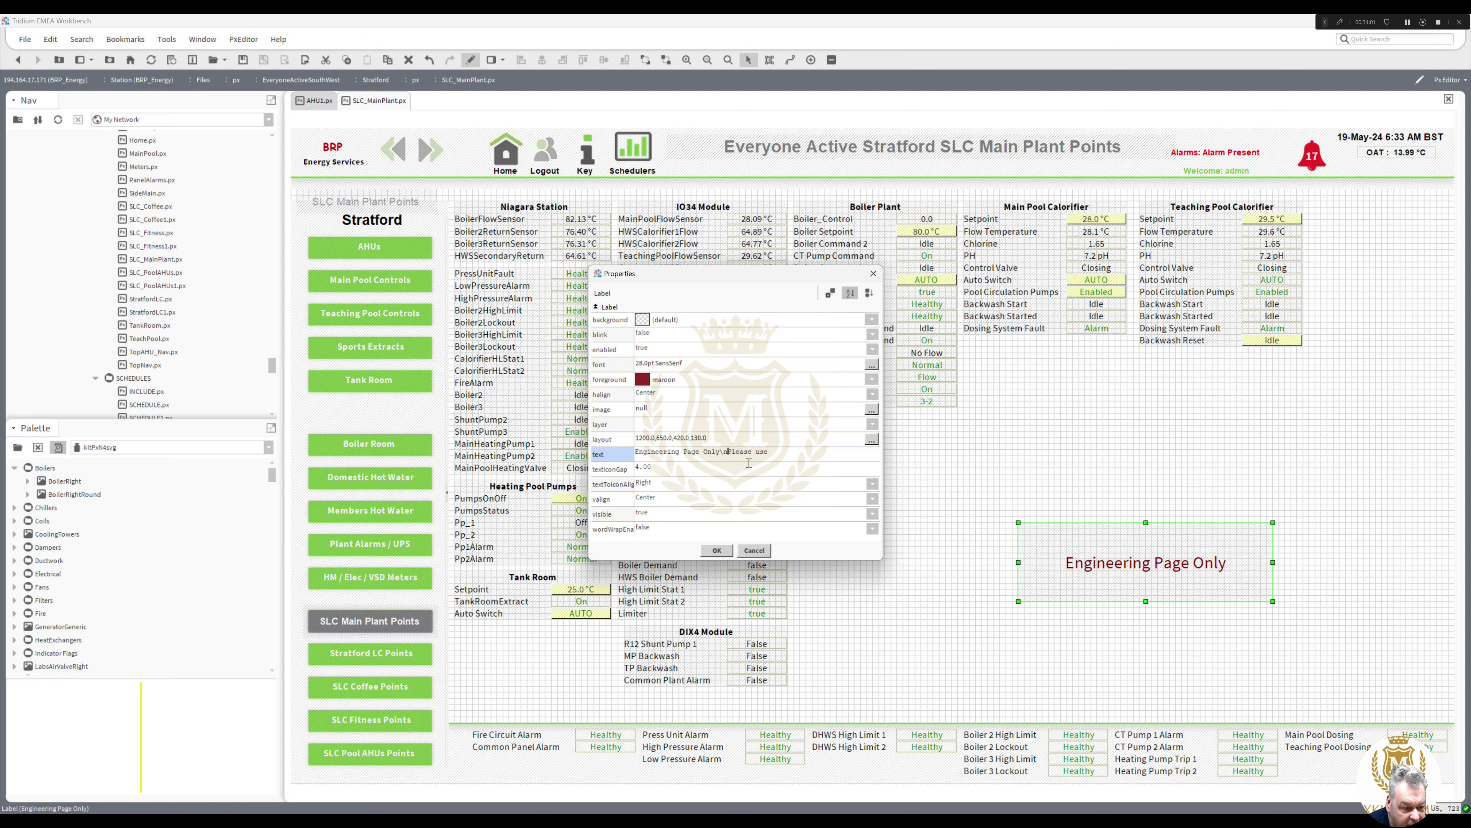
{"action": "type", "text": "Client"}
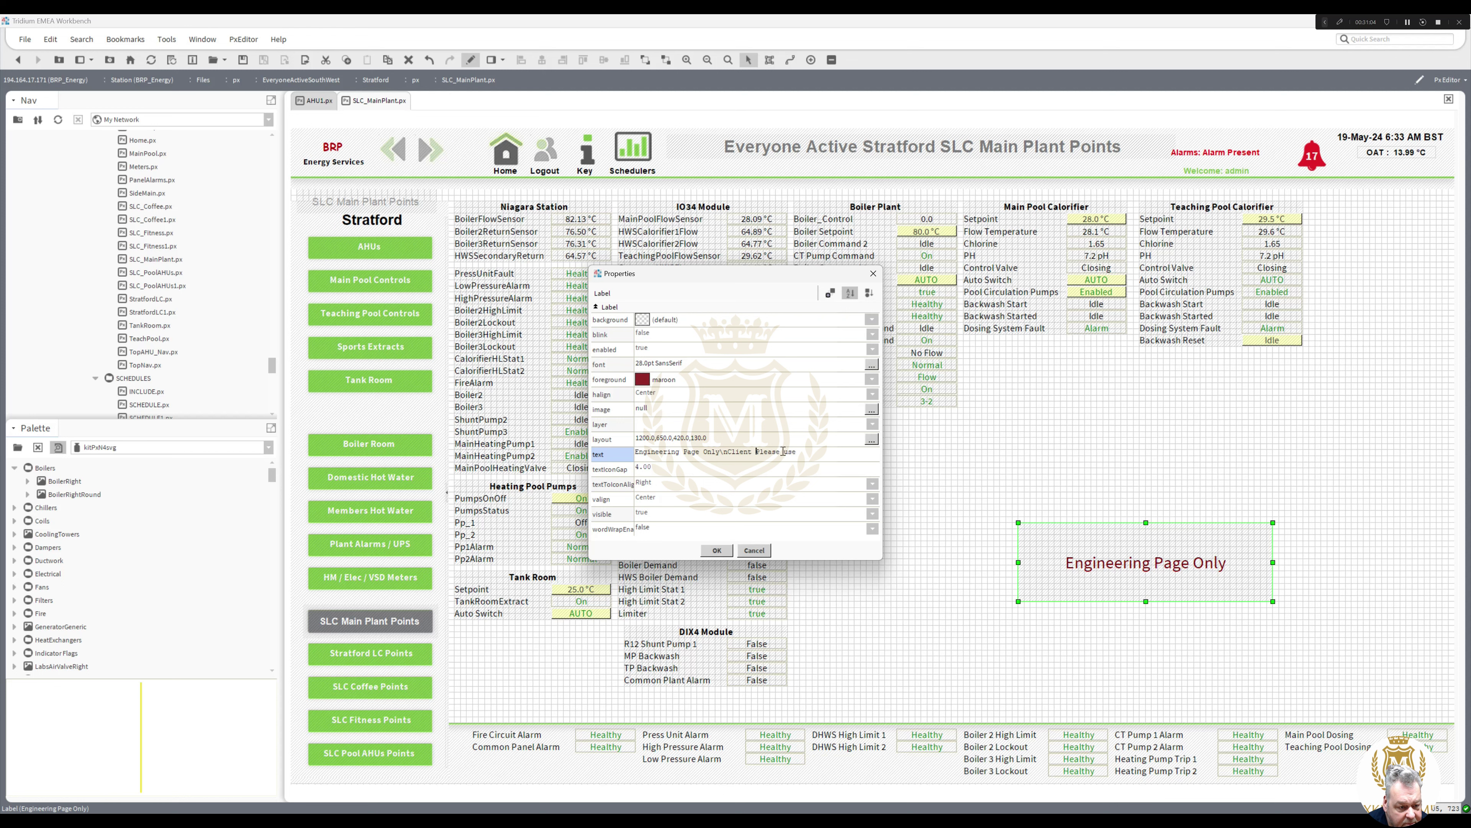
{"action": "double_click", "coordinate": [787, 451]}
{"action": "type", "text": "do not use"}
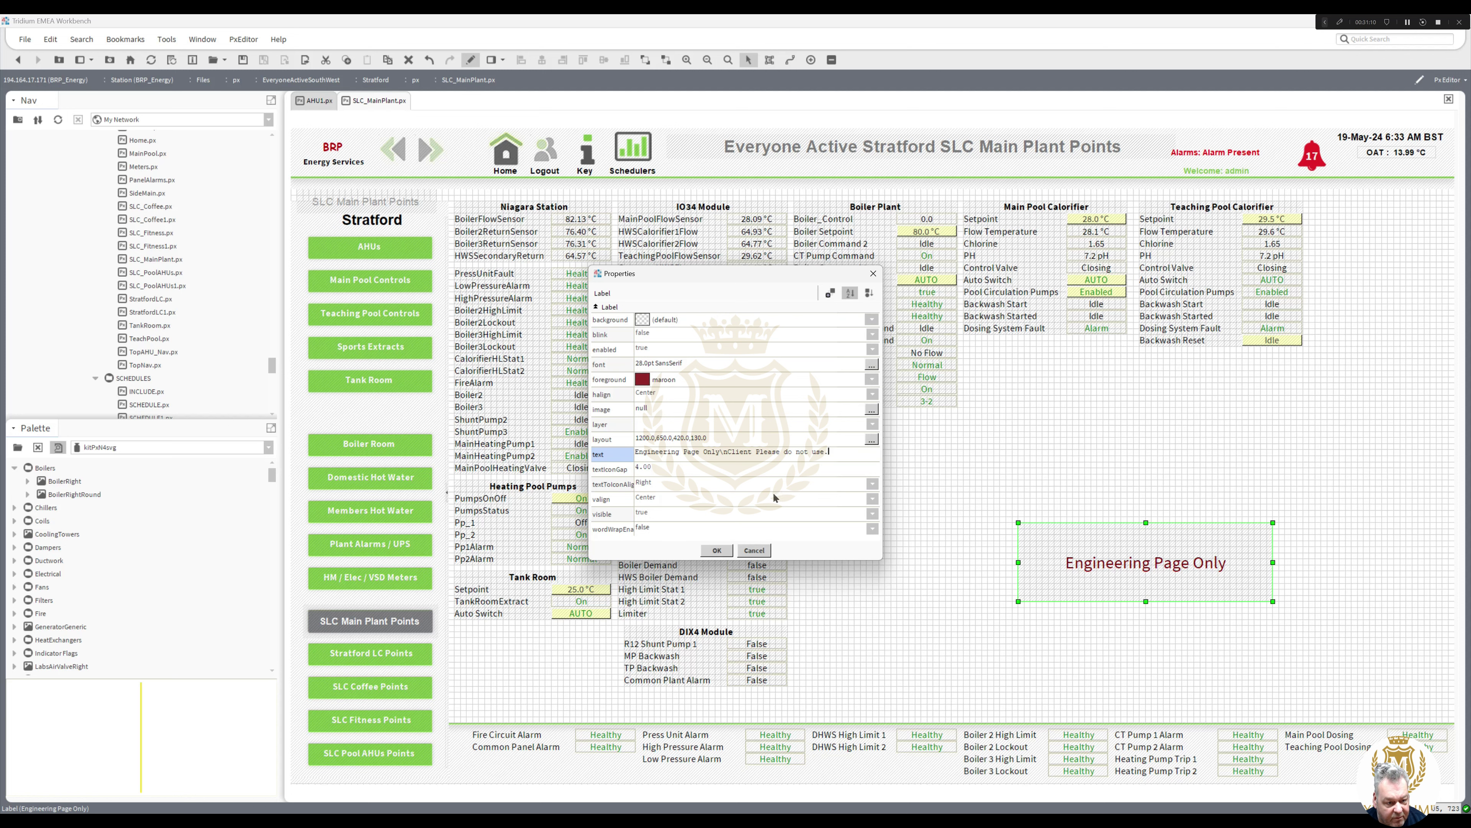
{"action": "left_click", "coordinate": [717, 551]}
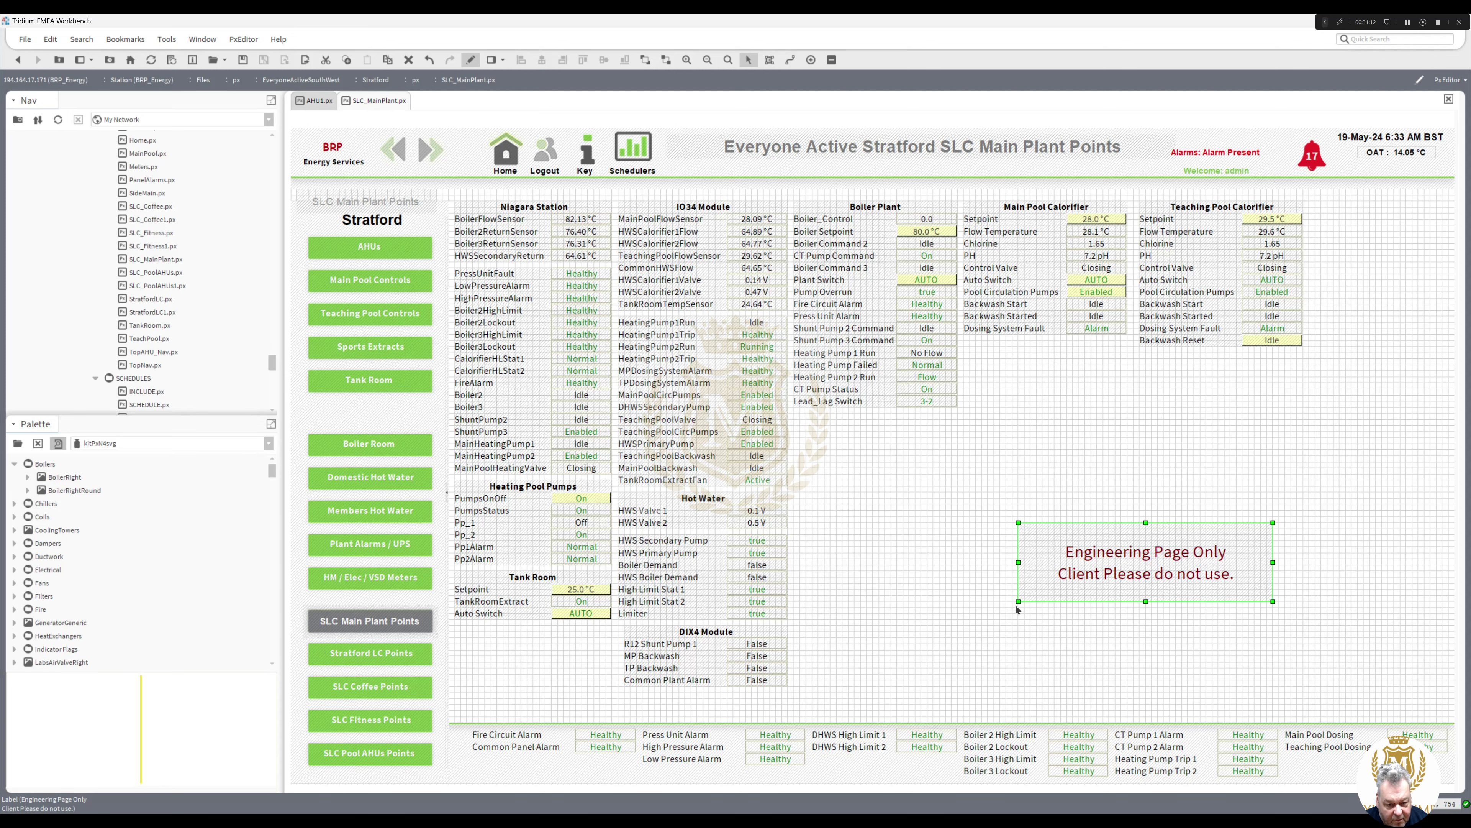
Step: Make the Engineering Page Only label bold and move it to the page's lower-right corner, above the alarm summary
{"action": "double_click", "coordinate": [1130, 565]}
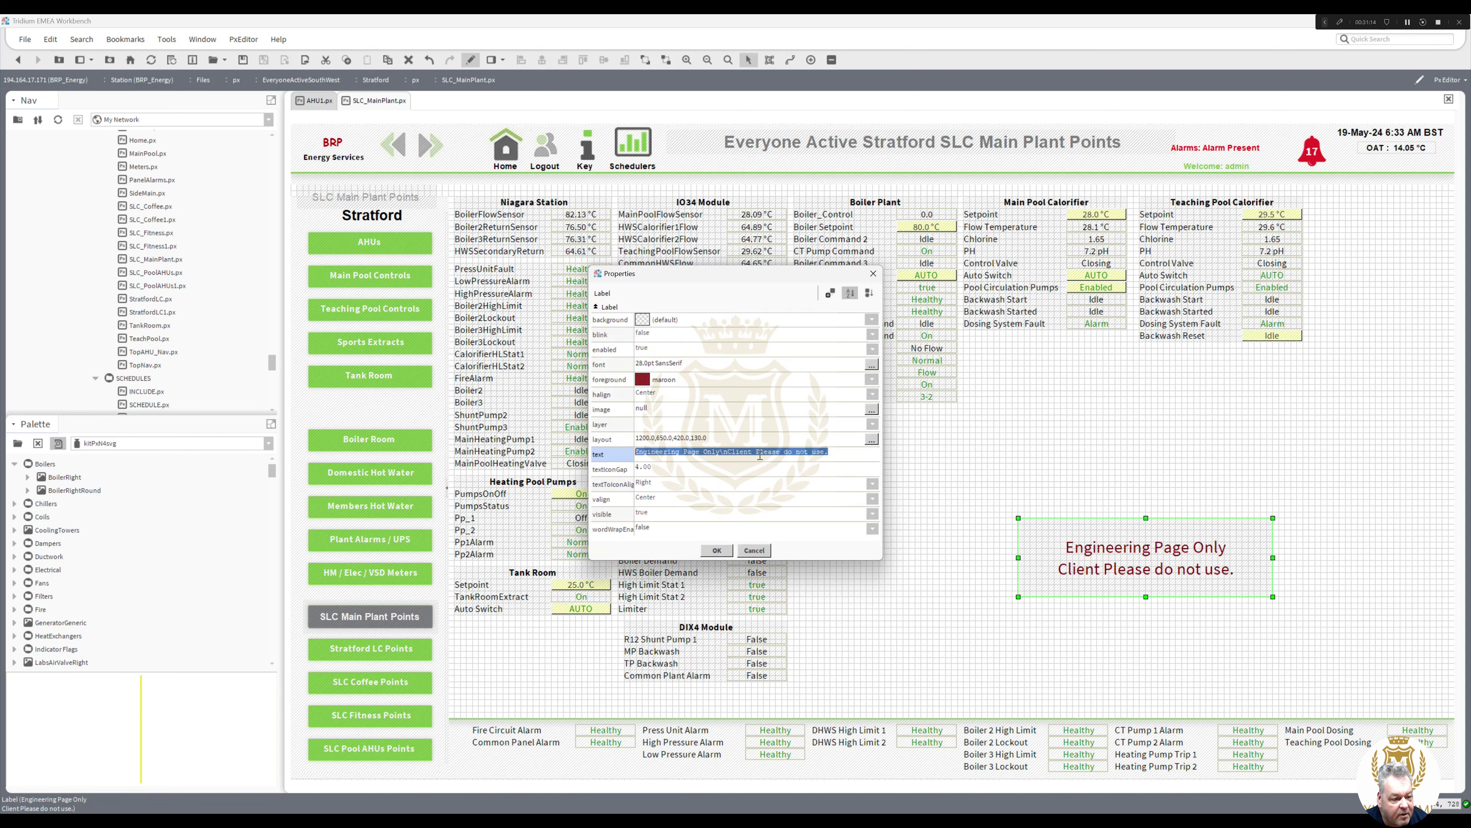
{"action": "left_click", "coordinate": [645, 365]}
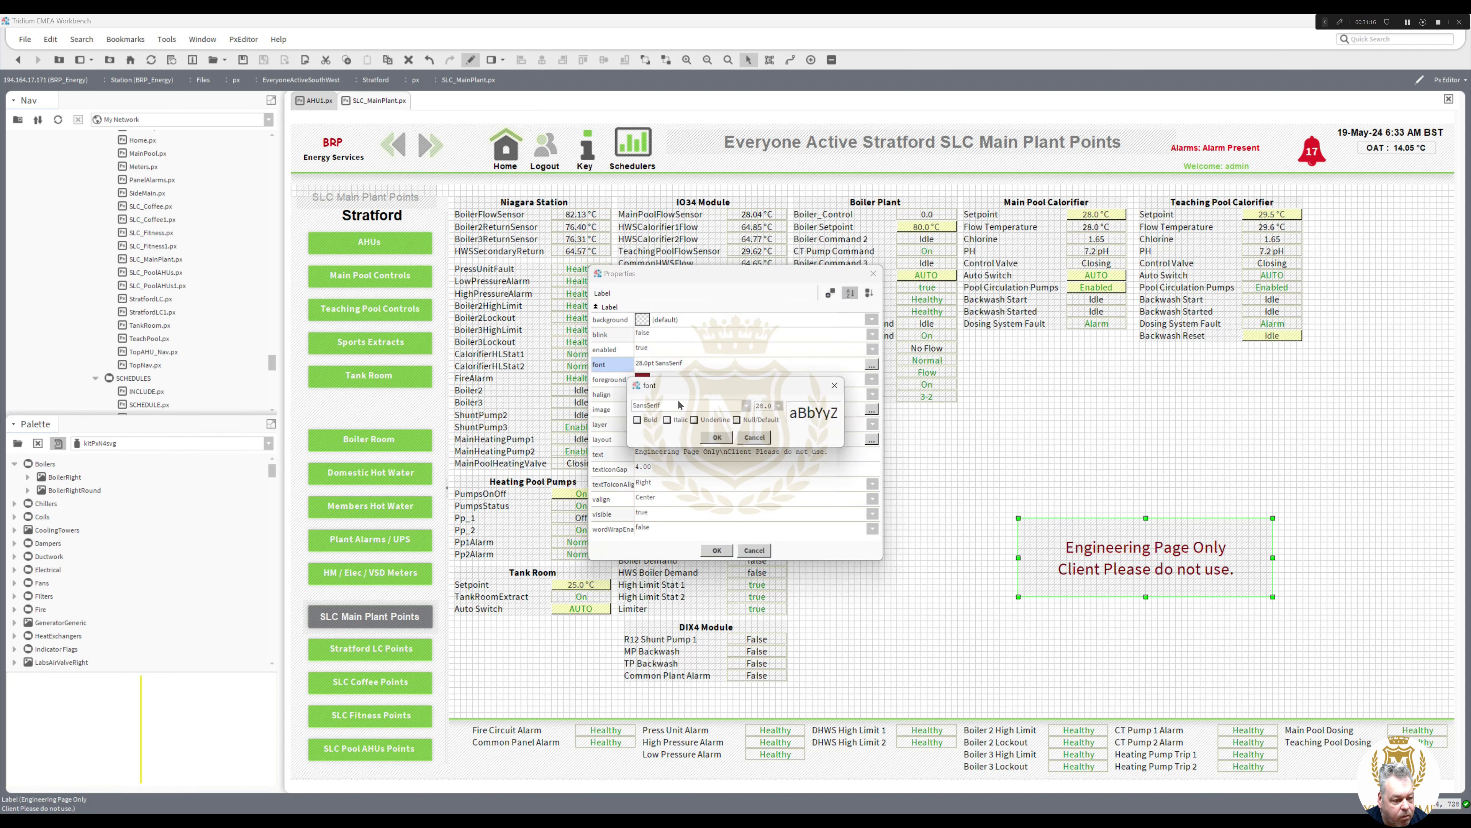
{"action": "left_click", "coordinate": [637, 421]}
{"action": "left_click", "coordinate": [716, 437]}
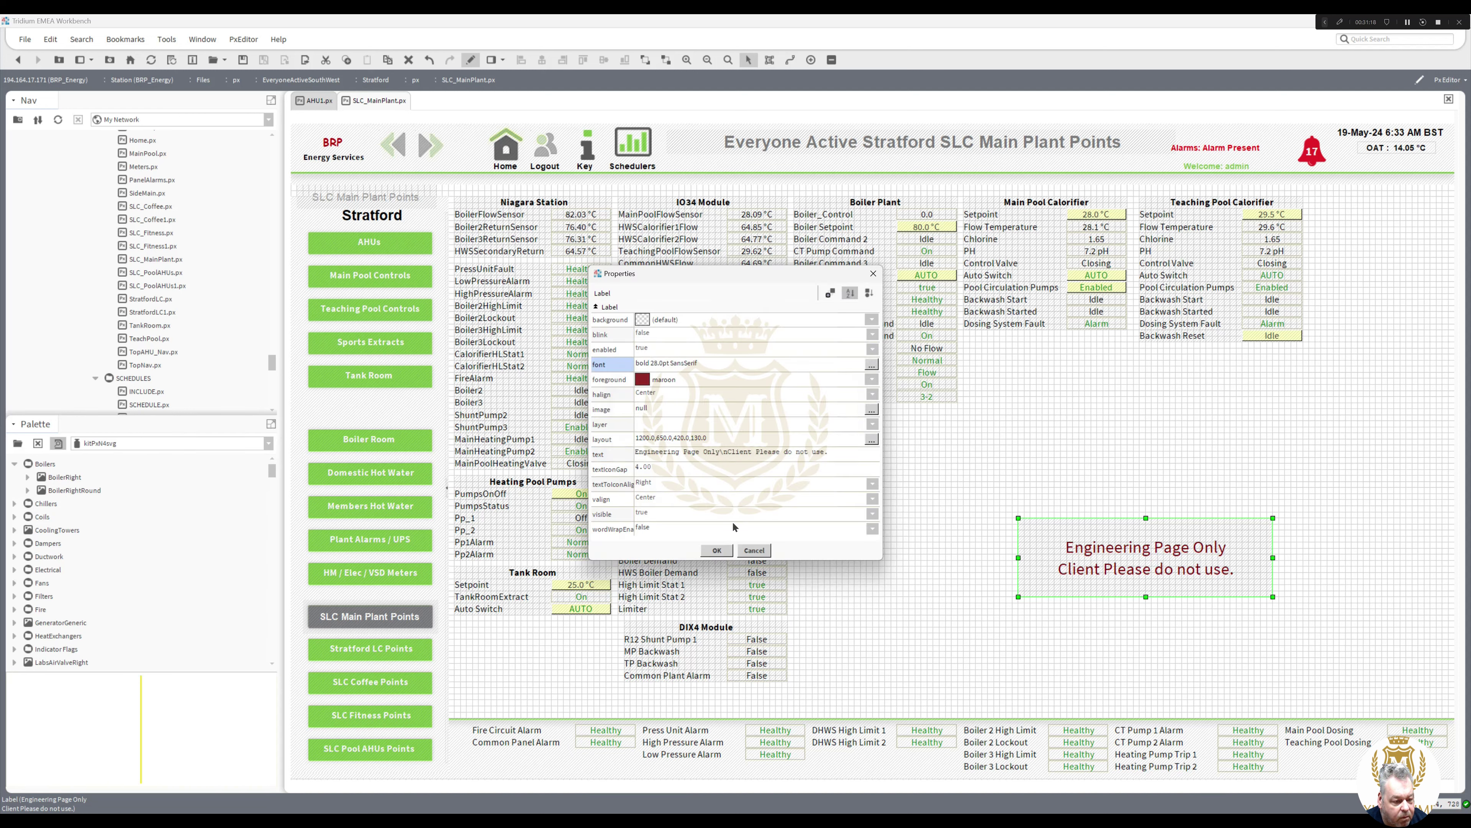
{"action": "left_click", "coordinate": [717, 550]}
{"action": "left_click_drag", "start_coordinate": [1097, 565], "coordinate": [1270, 675]}
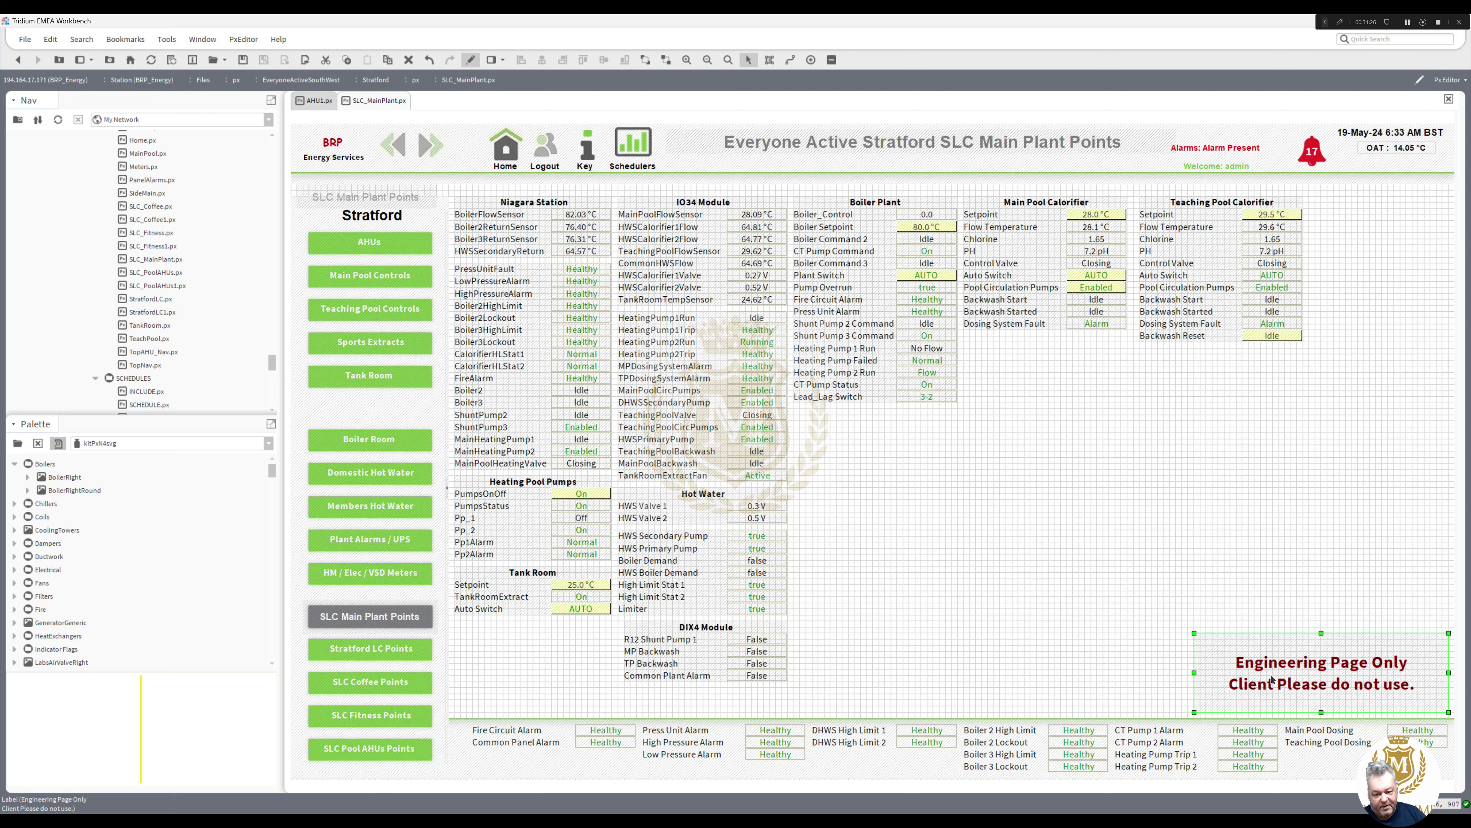
Step: Copy the Engineering Page Only label and return the SLC Main Plant Points page to view mode
{"action": "right_click", "coordinate": [1270, 676]}
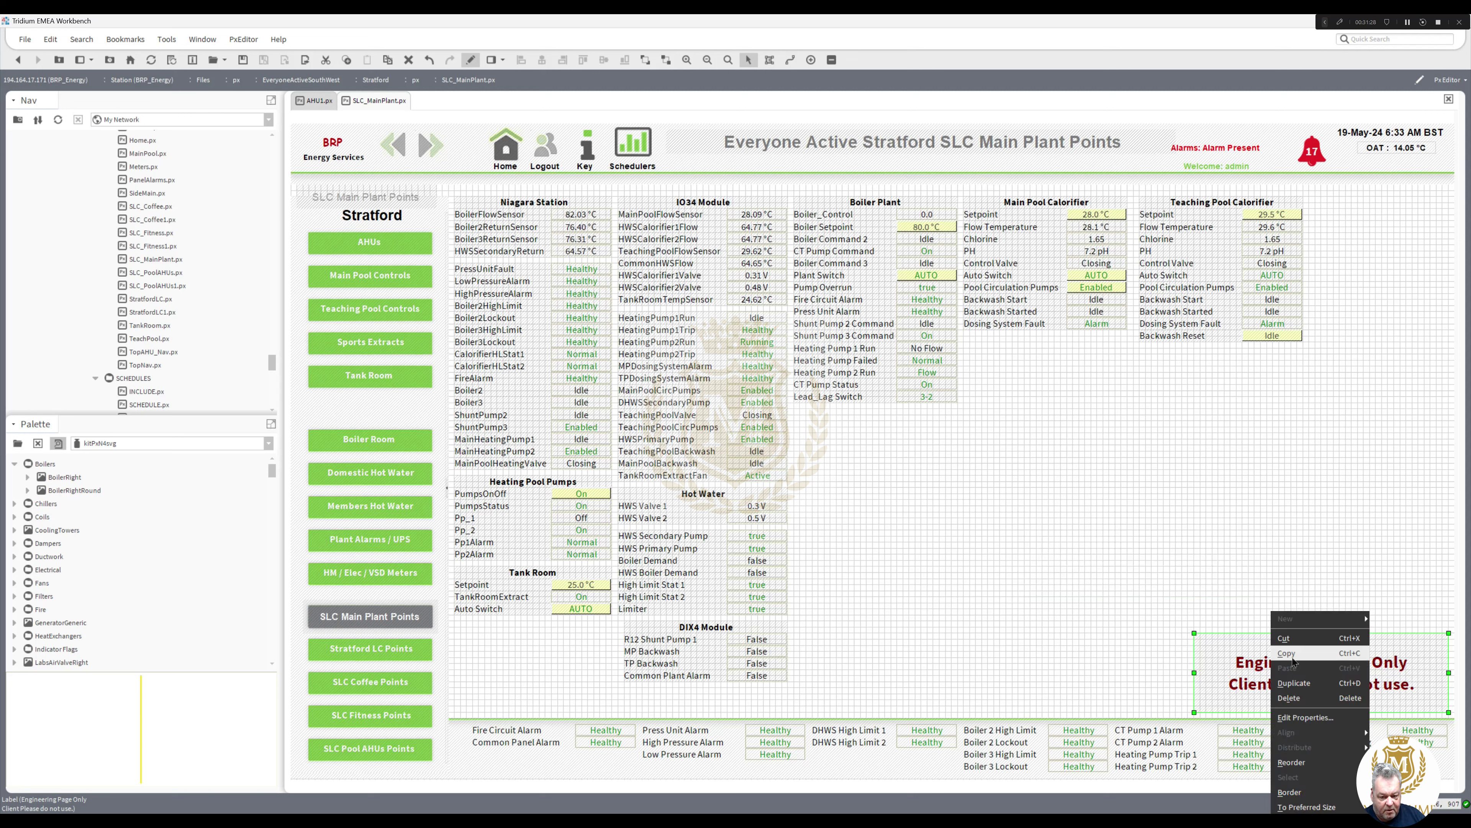
{"action": "key", "text": "Escape"}
{"action": "left_click", "coordinate": [471, 60]}
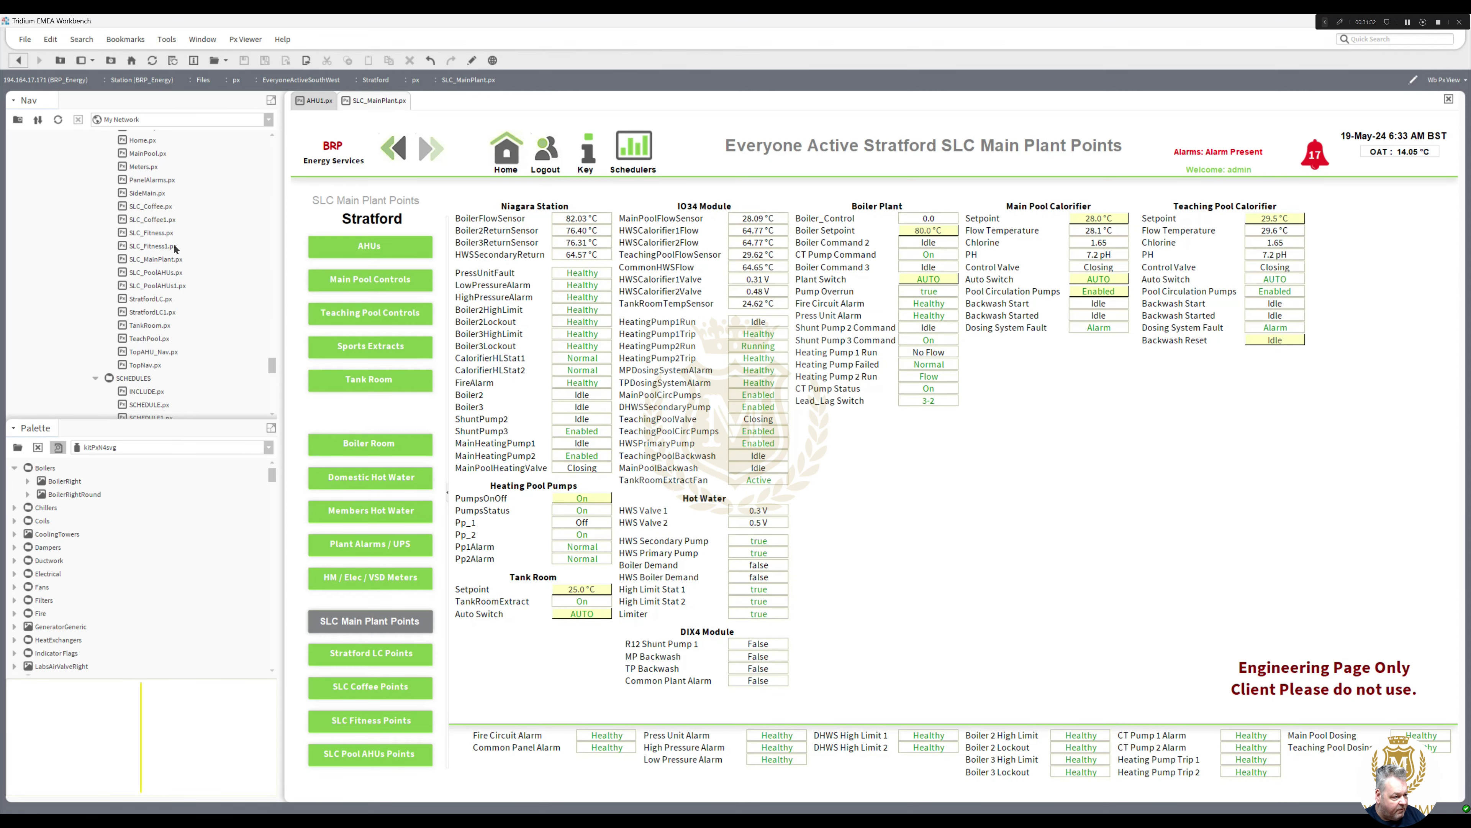
Step: Paste the copied label into SLC_Coffee1.px, place it in the blank area below the Main JACE Controller column, and return to view mode
{"action": "double_click", "coordinate": [159, 220]}
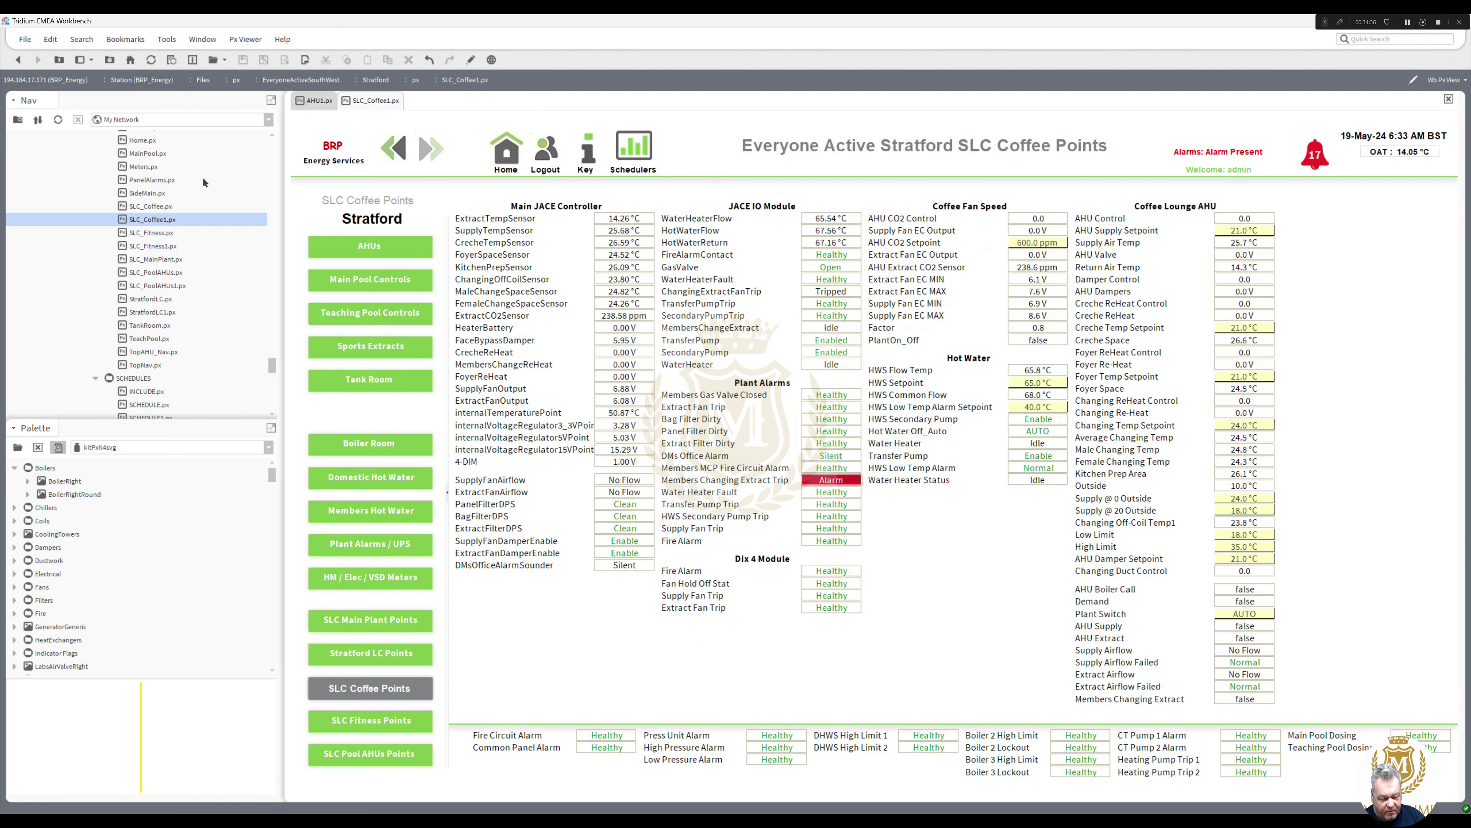
{"action": "left_click", "coordinate": [467, 60]}
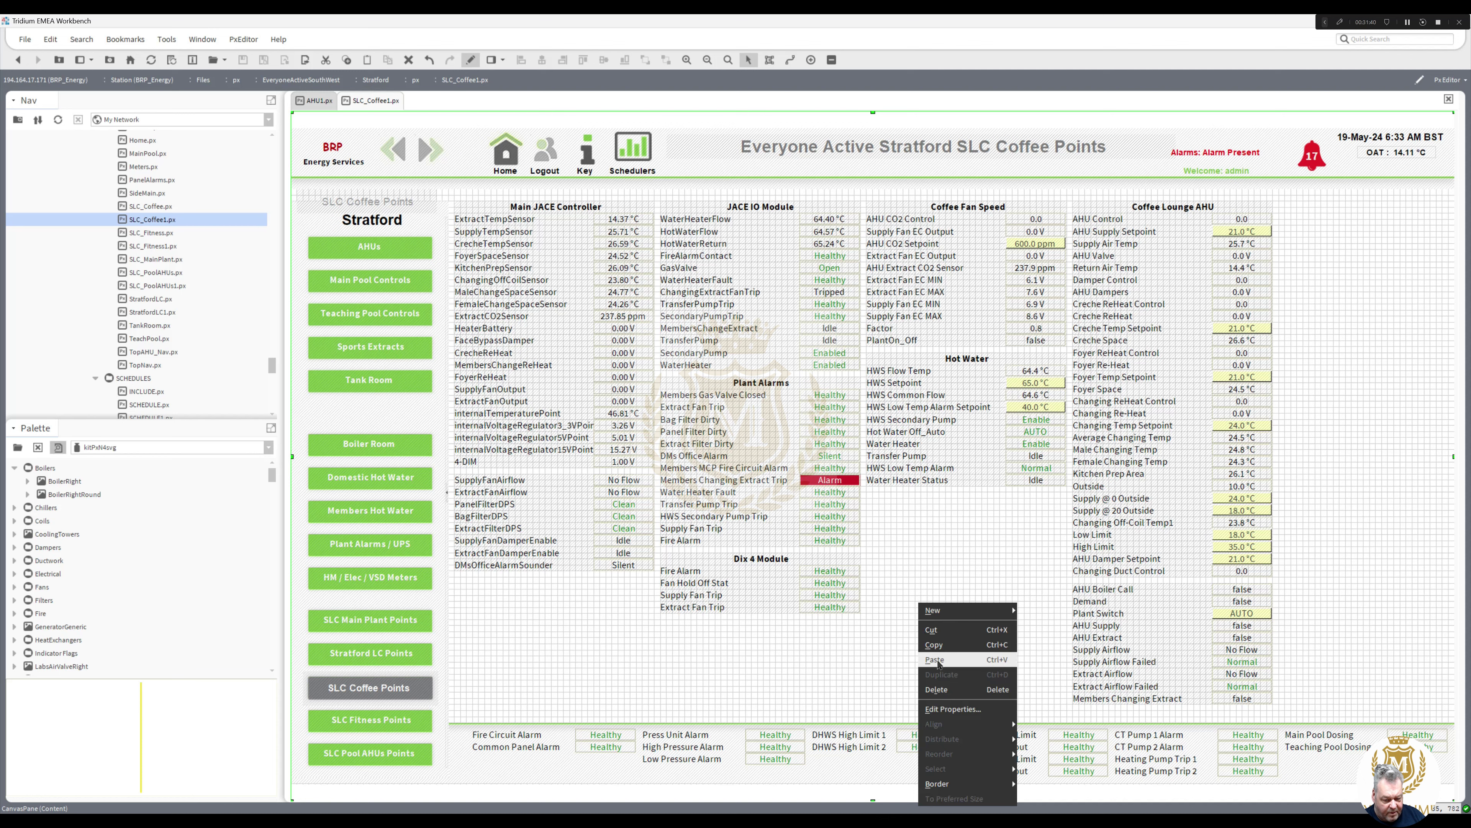
{"action": "left_click", "coordinate": [942, 661]}
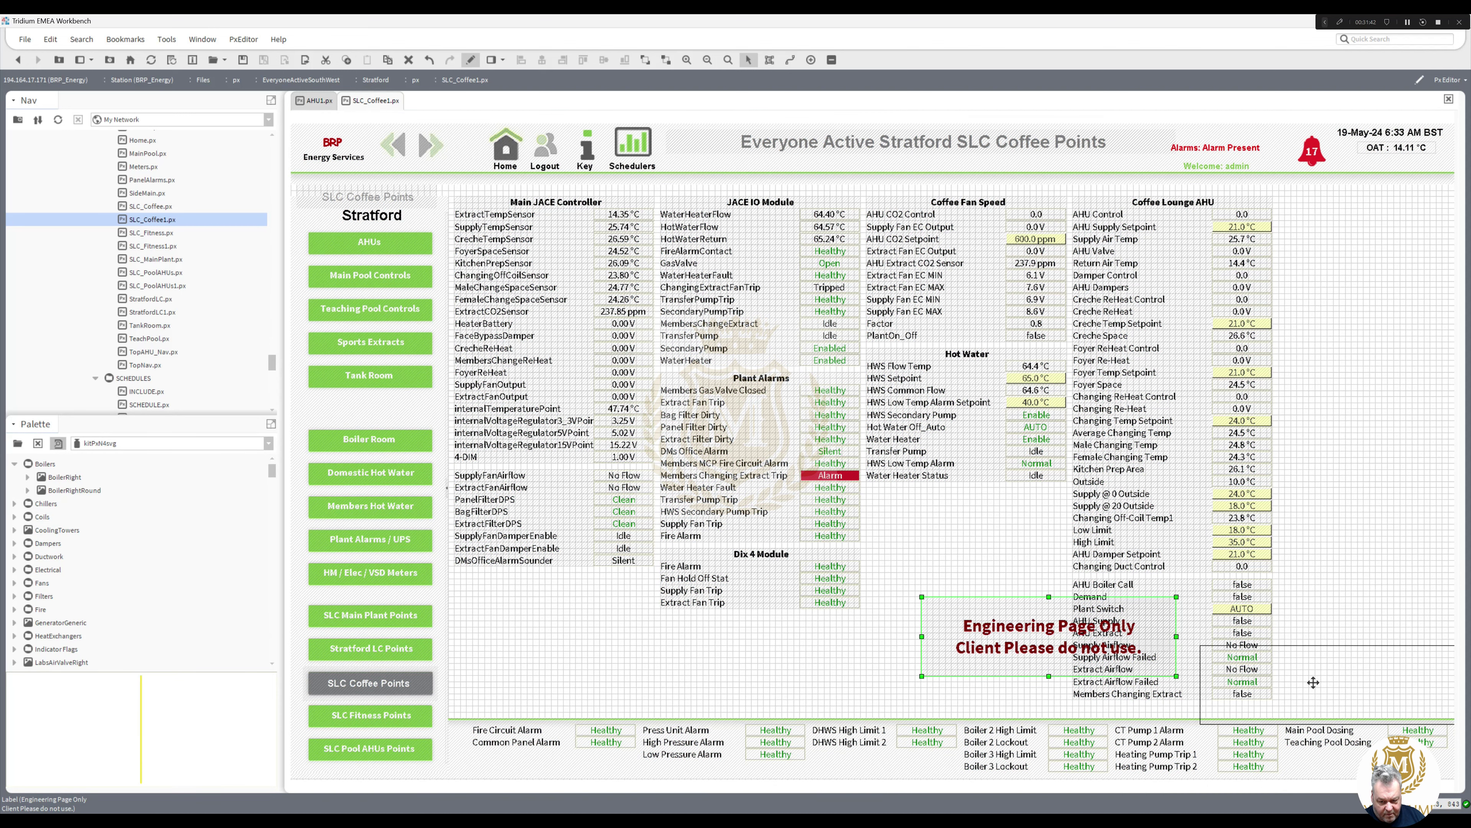
{"action": "left_click_drag", "start_coordinate": [1174, 639], "coordinate": [552, 674]}
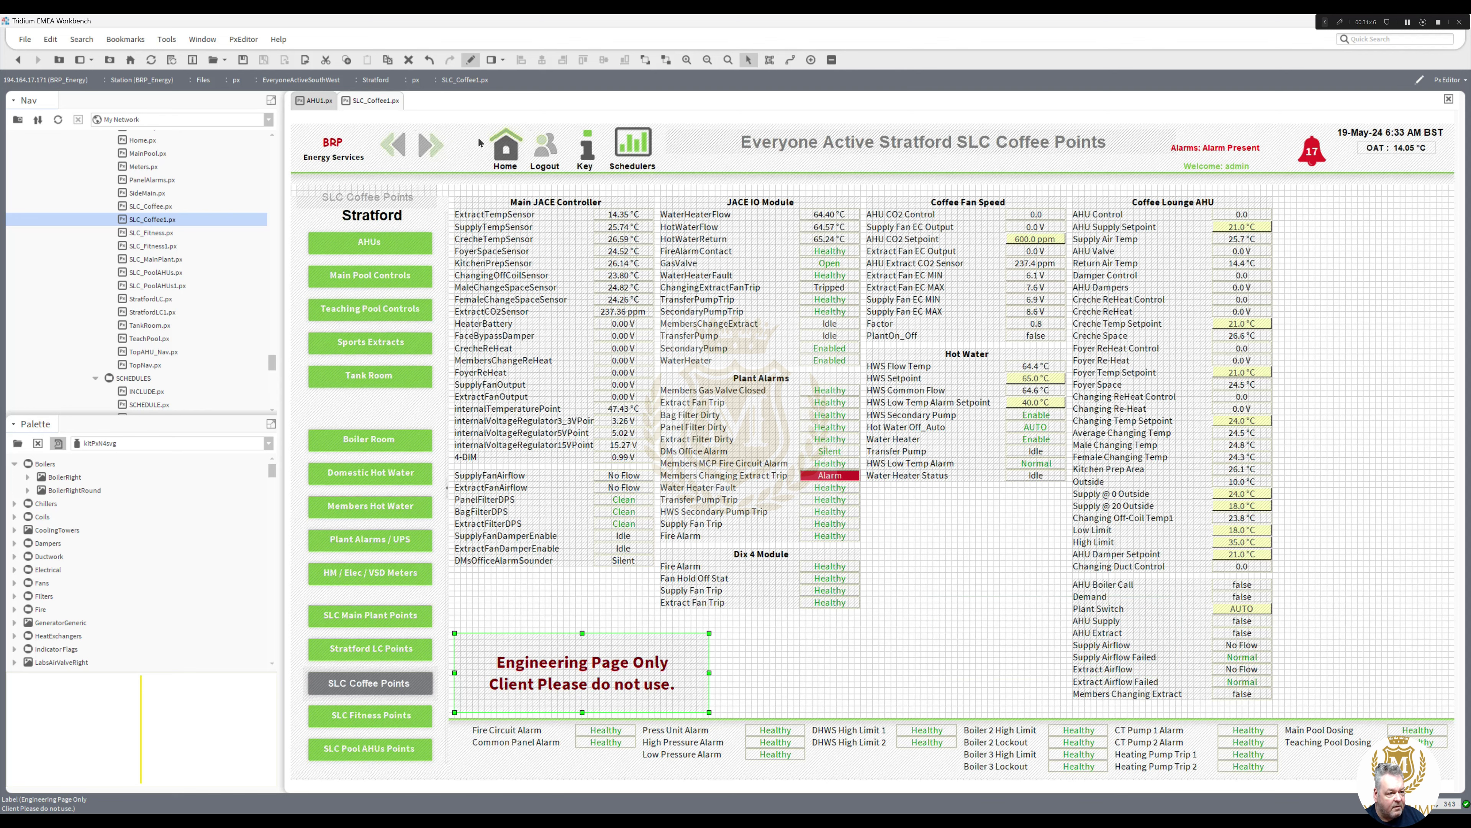
{"action": "left_click", "coordinate": [470, 60]}
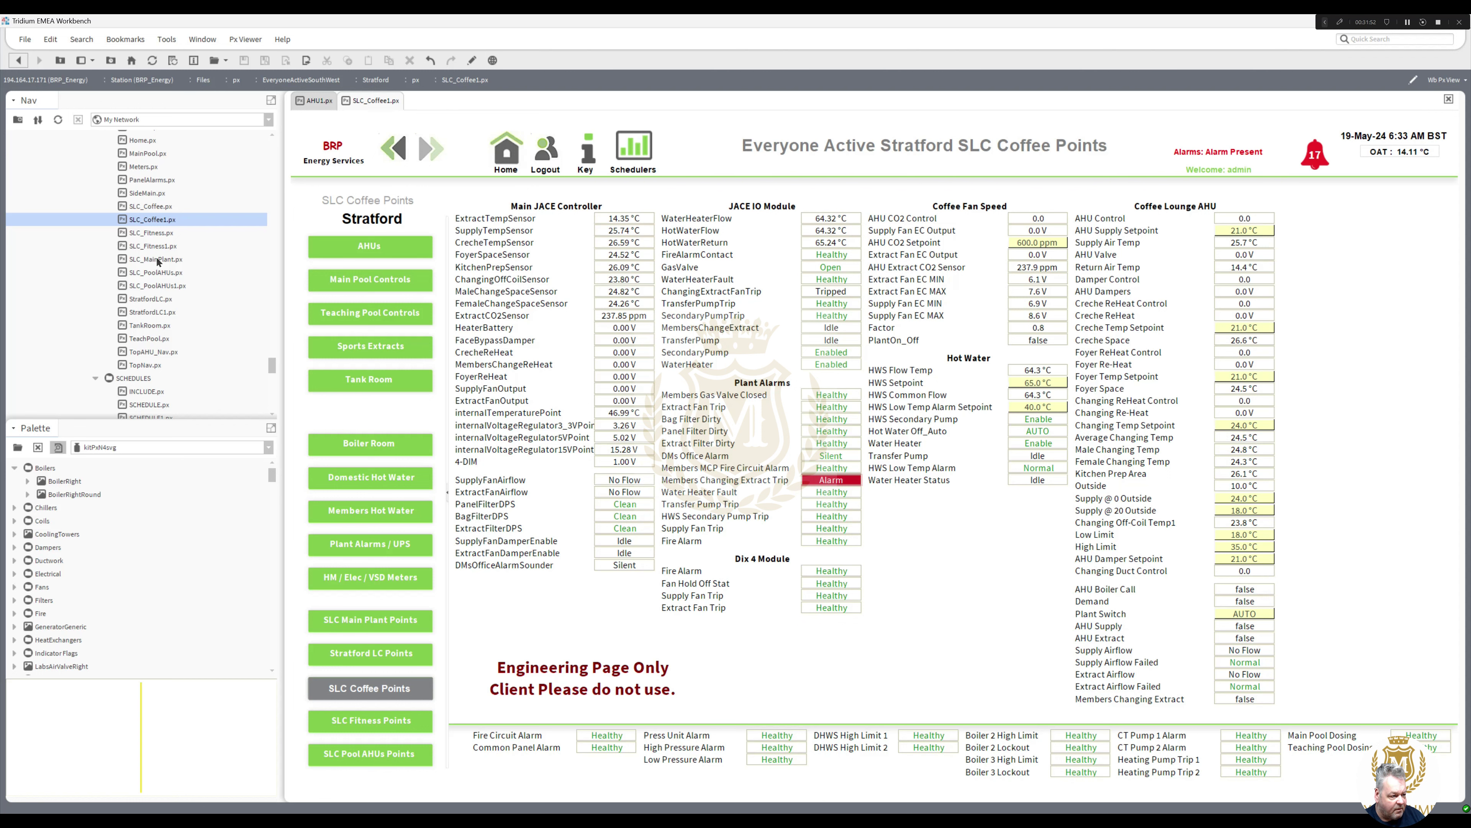
Step: Nudge the "Engineering Page Only / Client Please do not use." label in SLC_MainPlant.px and return the page to viewing mode
{"action": "double_click", "coordinate": [155, 259]}
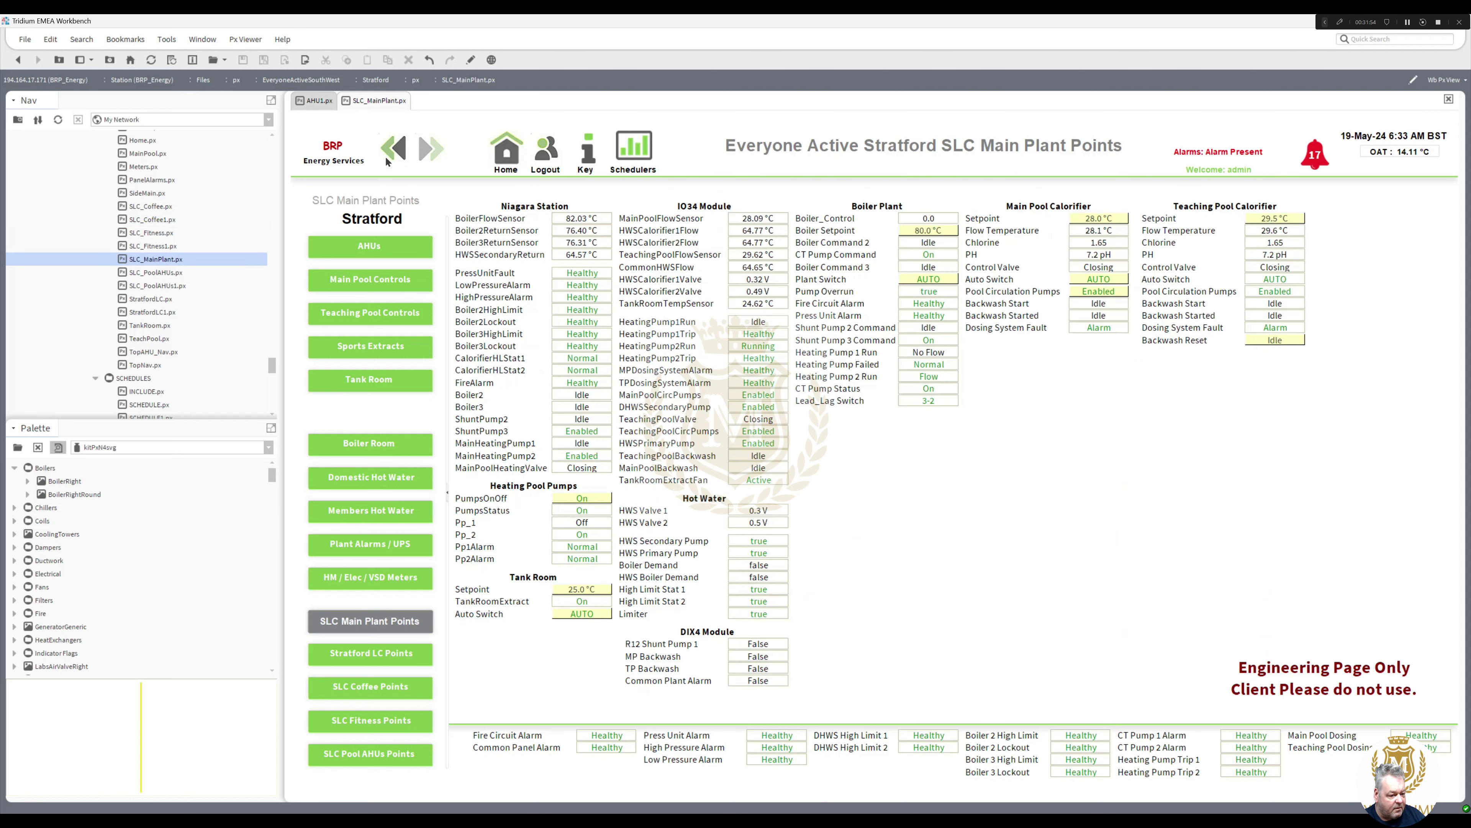
{"action": "left_click", "coordinate": [473, 61]}
{"action": "mouse_move", "coordinate": [1277, 674]}
{"action": "left_mouse_down"}
{"action": "mouse_move", "coordinate": [541, 665]}
{"action": "mouse_move", "coordinate": [1040, 654]}
{"action": "mouse_move", "coordinate": [1278, 666]}
{"action": "left_mouse_up"}
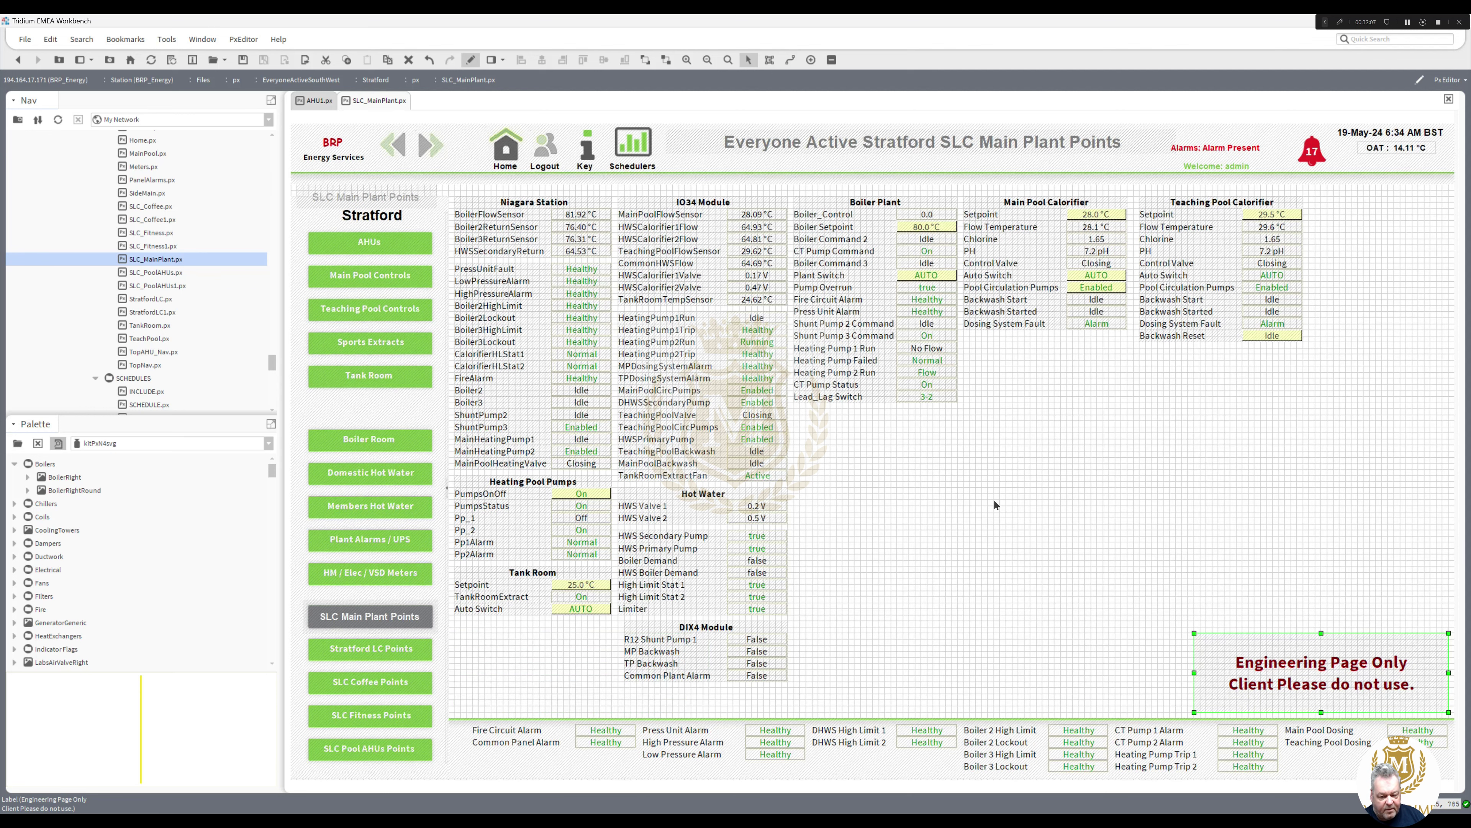
{"action": "left_click", "coordinate": [469, 62]}
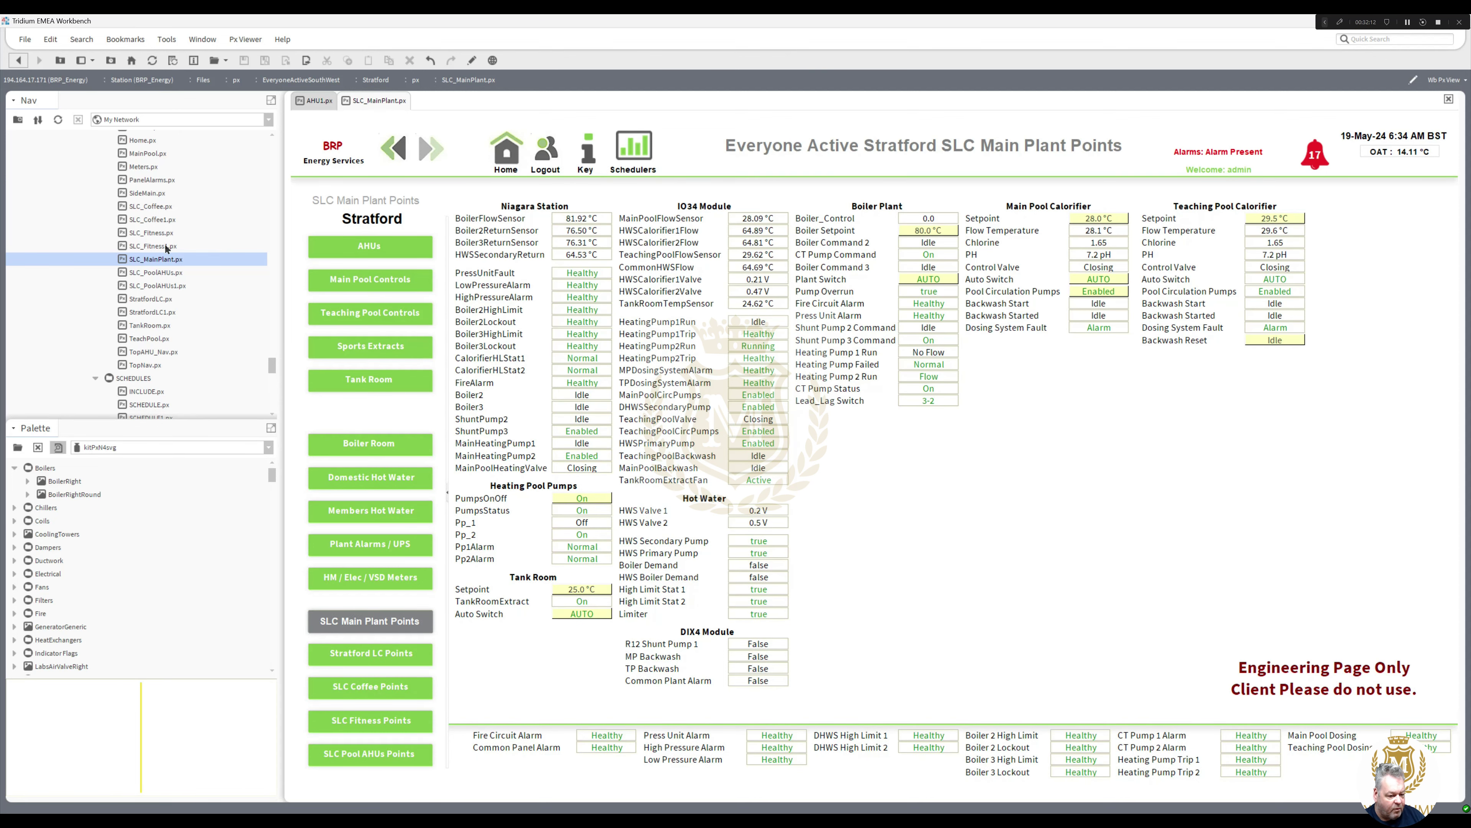
Step: Paste the "Engineering Page Only" label into SLC_Fitness1.px and place it in the lower-left corner of the points area
{"action": "double_click", "coordinate": [167, 247]}
{"action": "left_click", "coordinate": [470, 60]}
{"action": "right_click", "coordinate": [522, 587]}
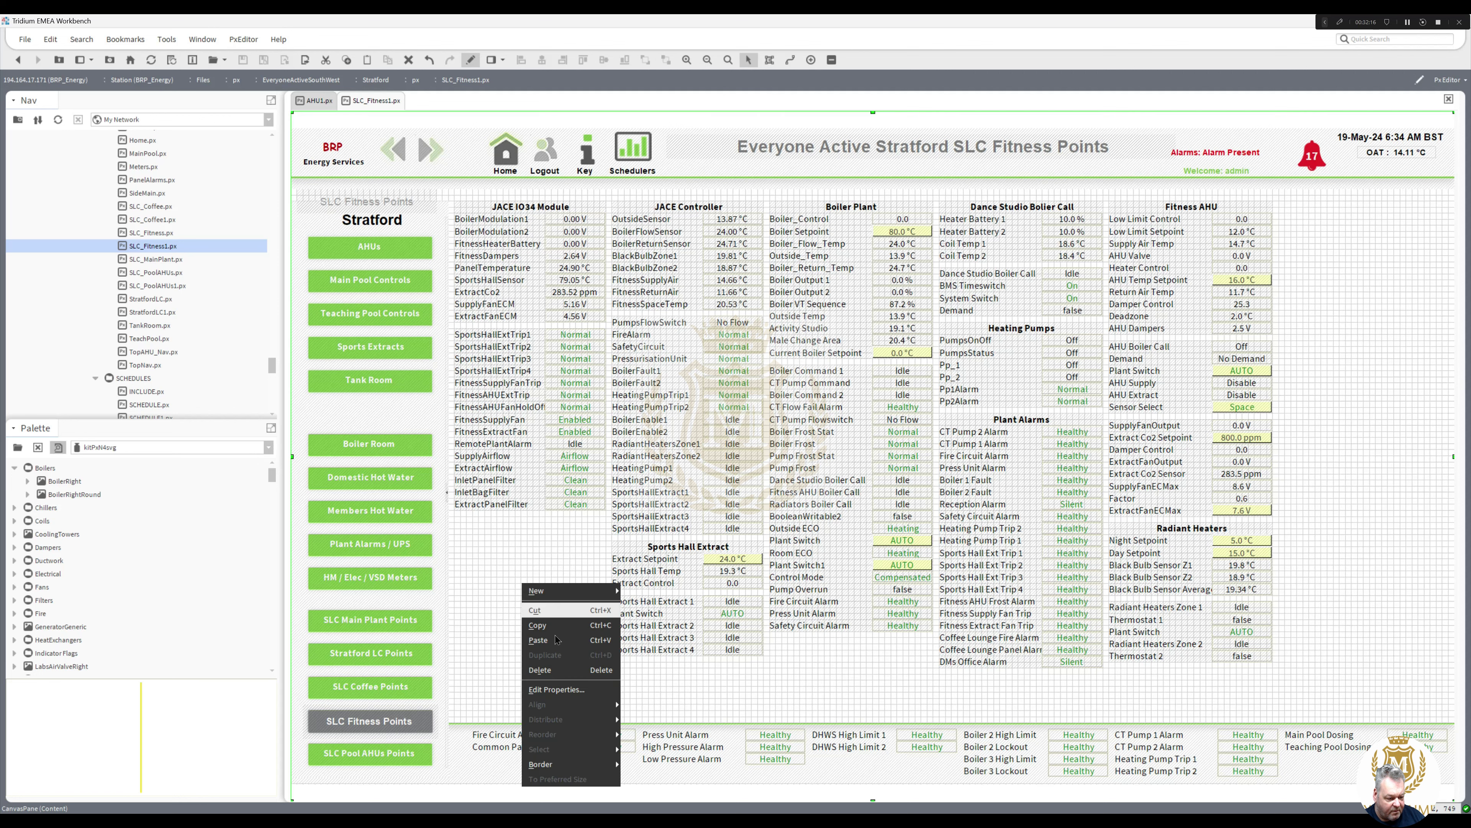
{"action": "left_click", "coordinate": [586, 618]}
{"action": "left_click_drag", "start_coordinate": [585, 618], "coordinate": [530, 669]}
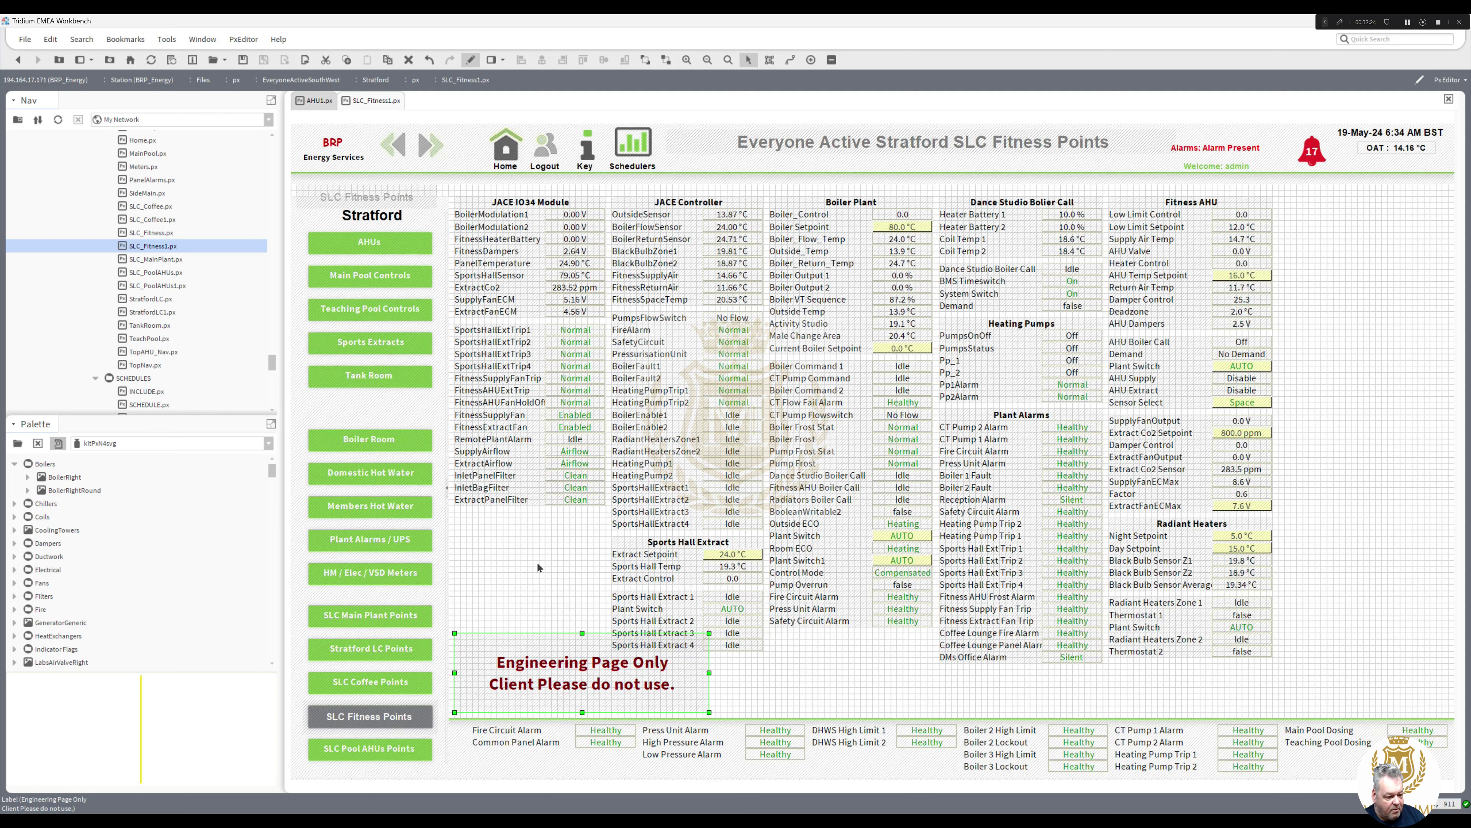
{"action": "left_click", "coordinate": [471, 60]}
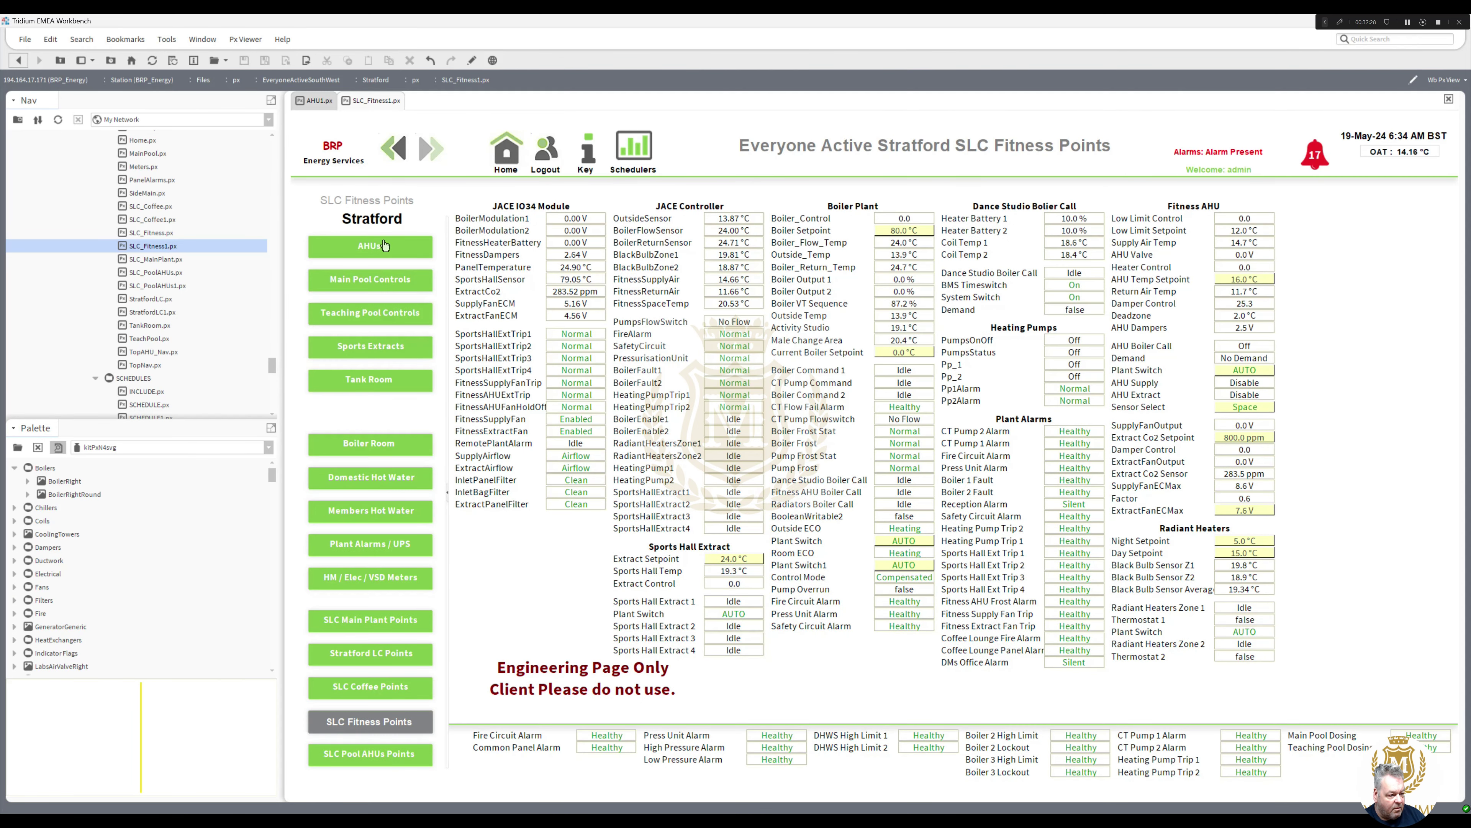
Step: Paste the "Engineering Page Only" label into SLC_PoolAHUs1.px and place it in the lower-left corner of the points area
{"action": "double_click", "coordinate": [165, 286]}
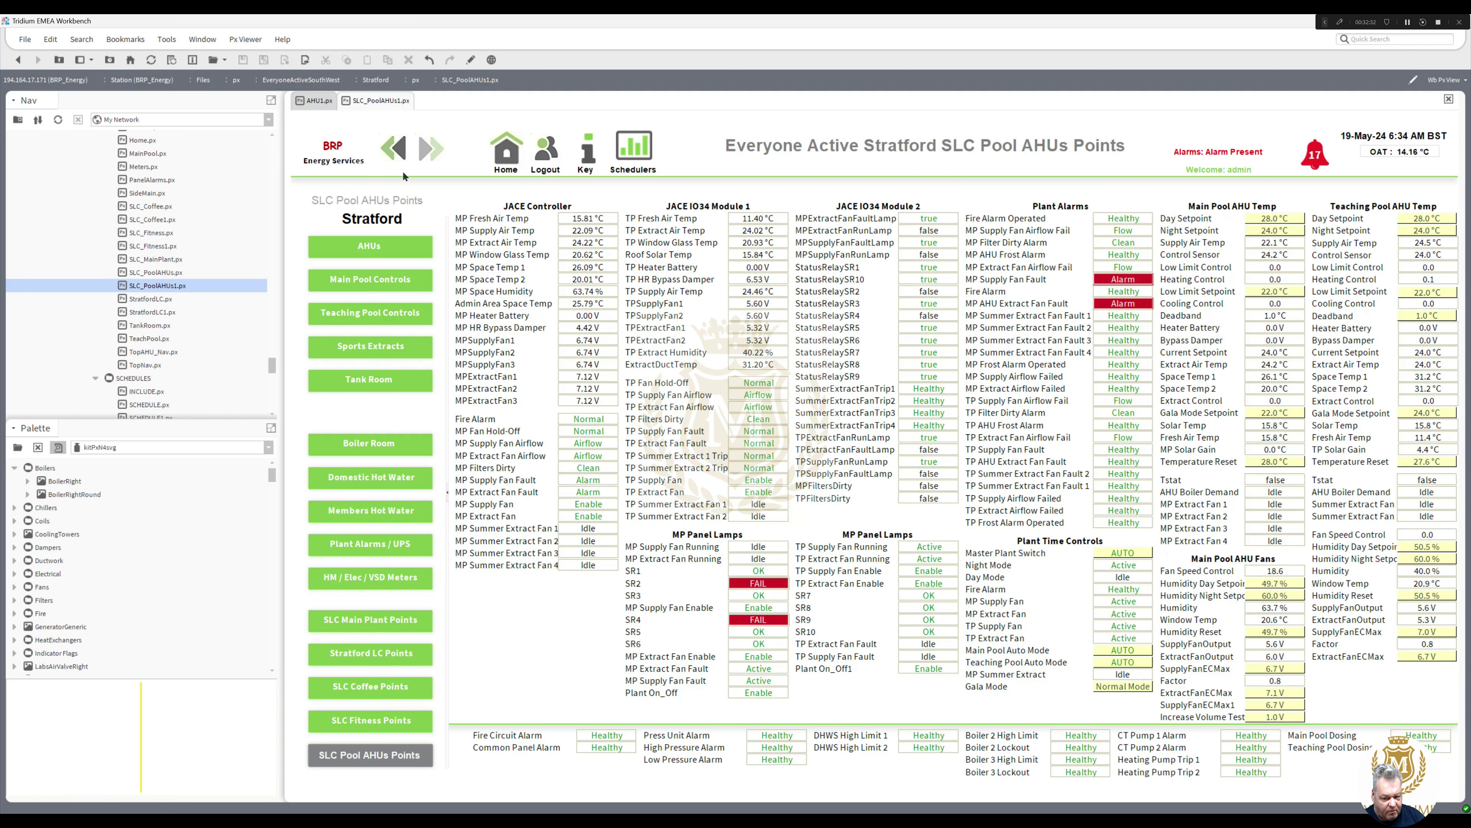
{"action": "left_click", "coordinate": [470, 60]}
{"action": "right_click", "coordinate": [510, 607]}
{"action": "left_click", "coordinate": [556, 658]}
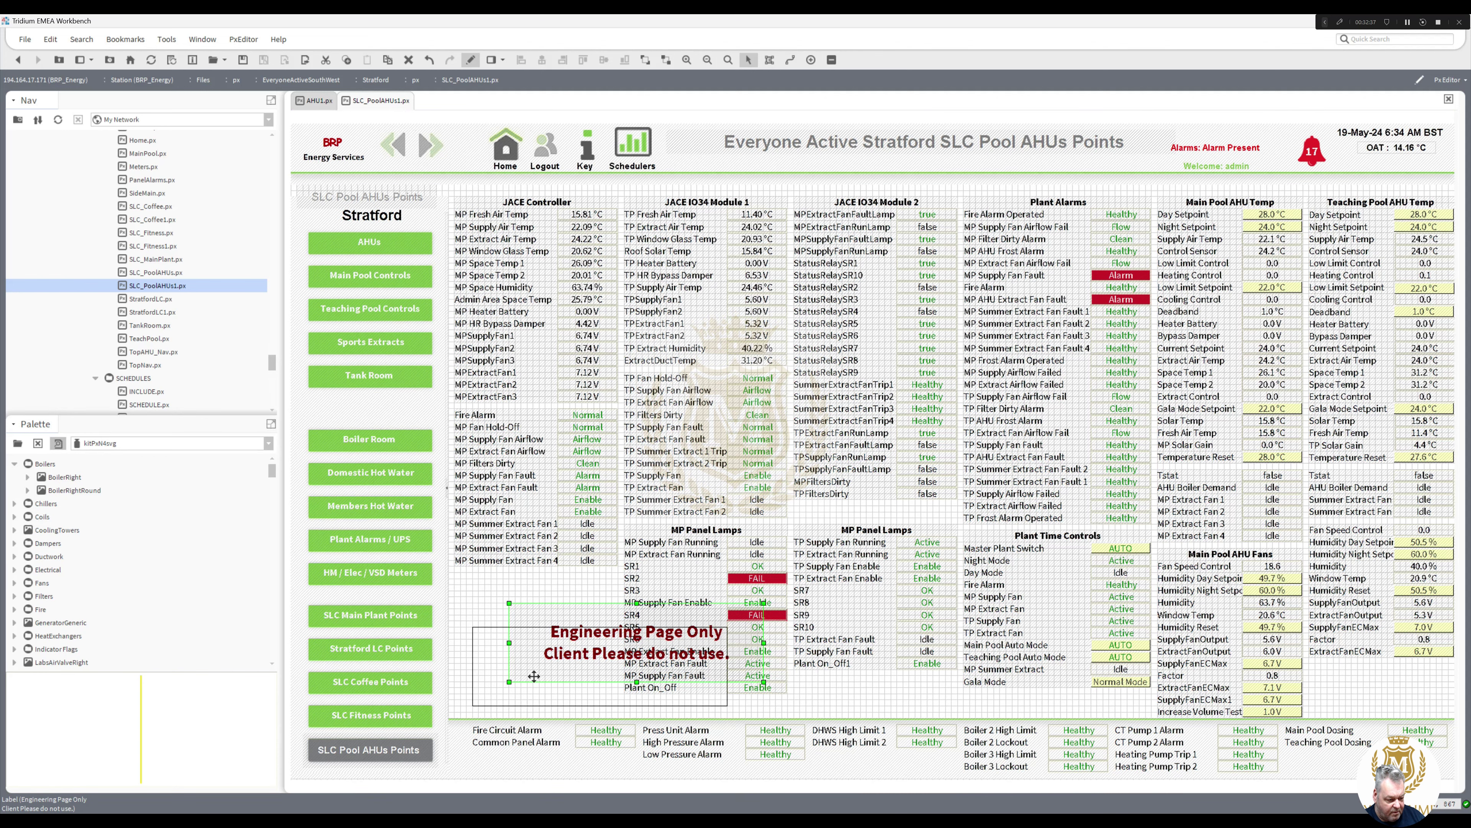
{"action": "left_click_drag", "start_coordinate": [577, 650], "coordinate": [524, 684]}
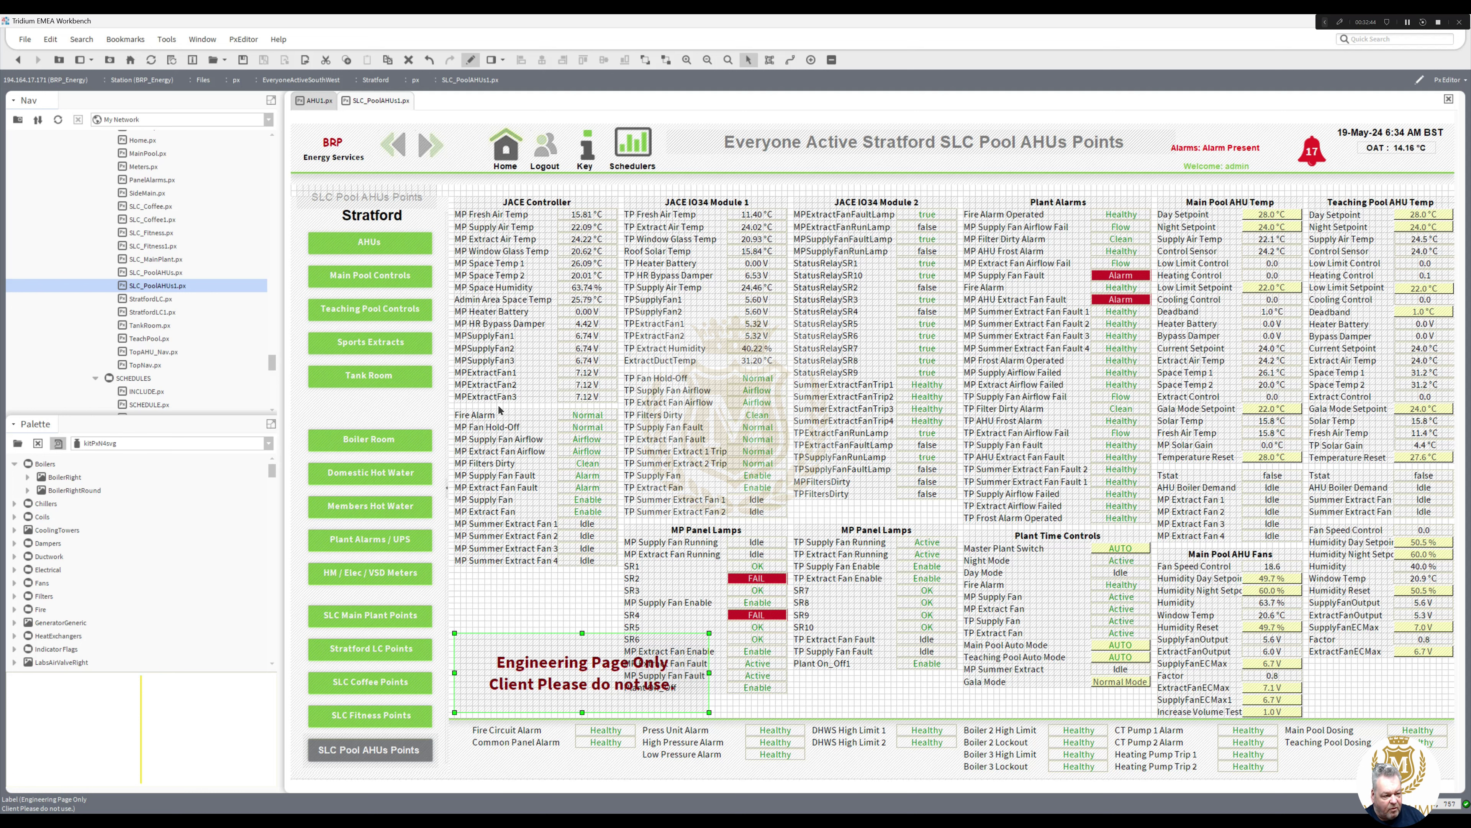
{"action": "left_click", "coordinate": [472, 60]}
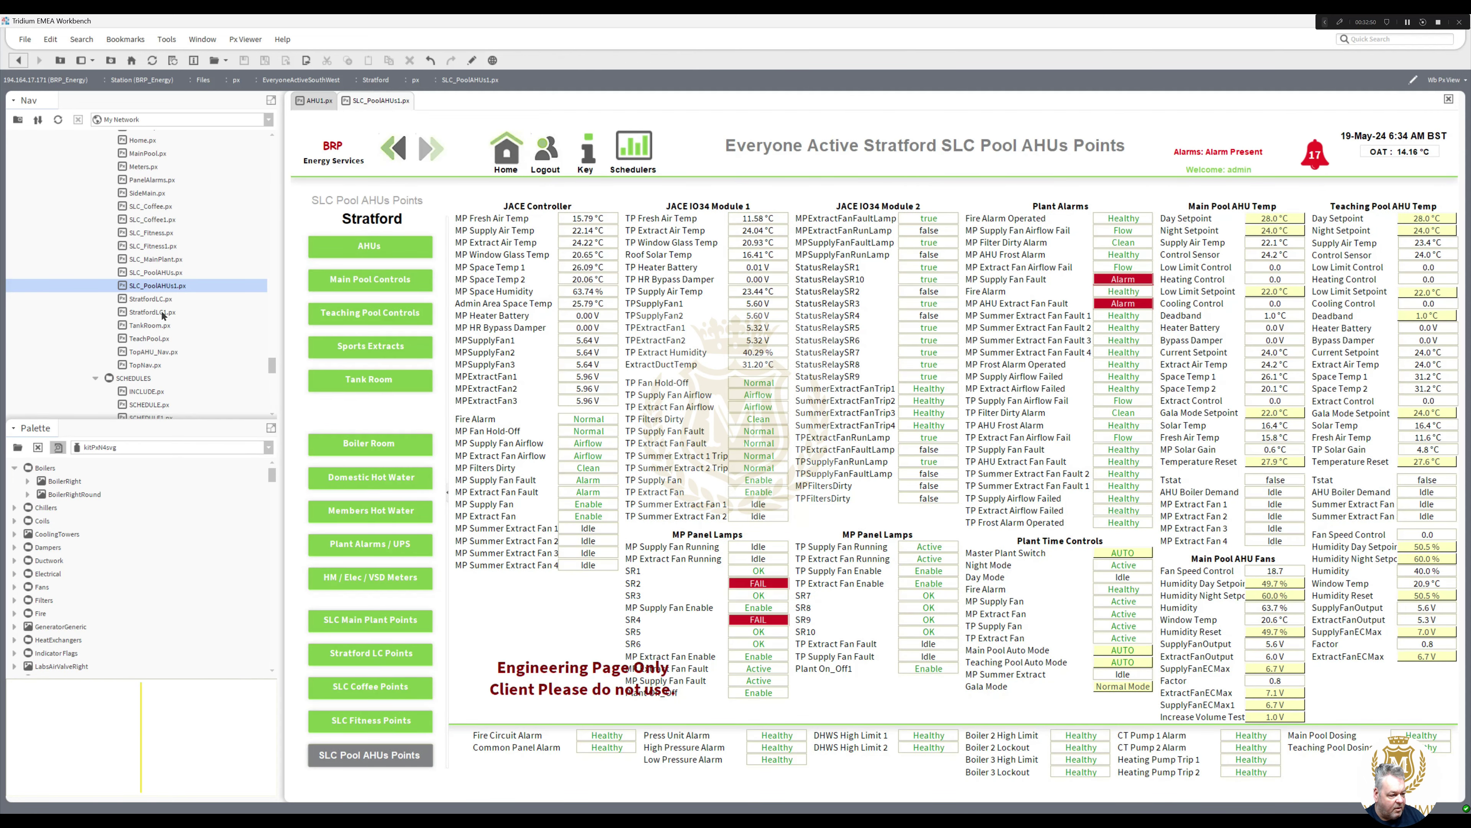
Step: Paste the "Engineering Page Only" label into StratfordLC1.px and place it in the gap beneath the Admin AHU 2 and Cafe AHU 3 columns
{"action": "double_click", "coordinate": [153, 311]}
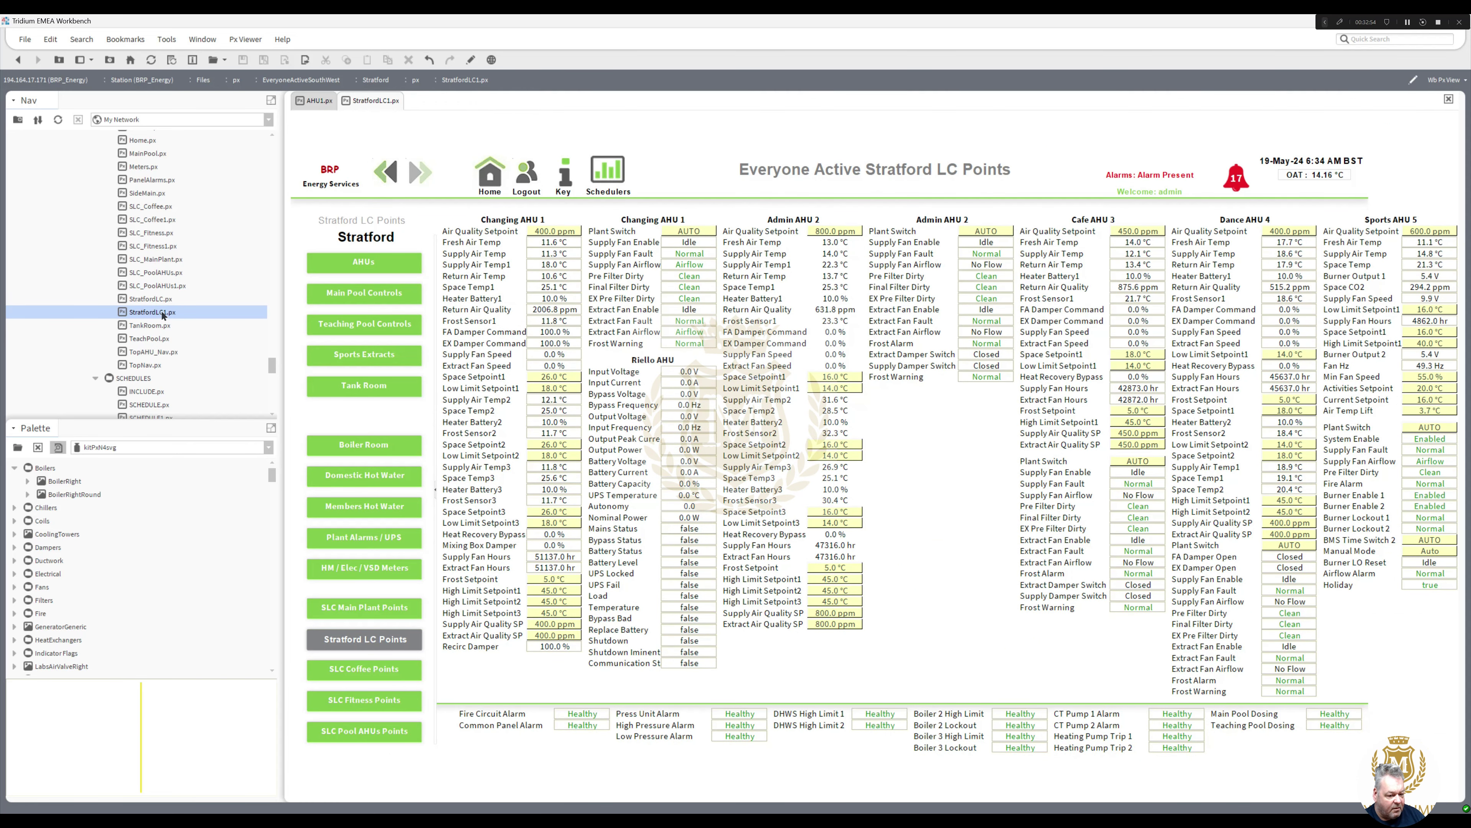
{"action": "left_click", "coordinate": [470, 60]}
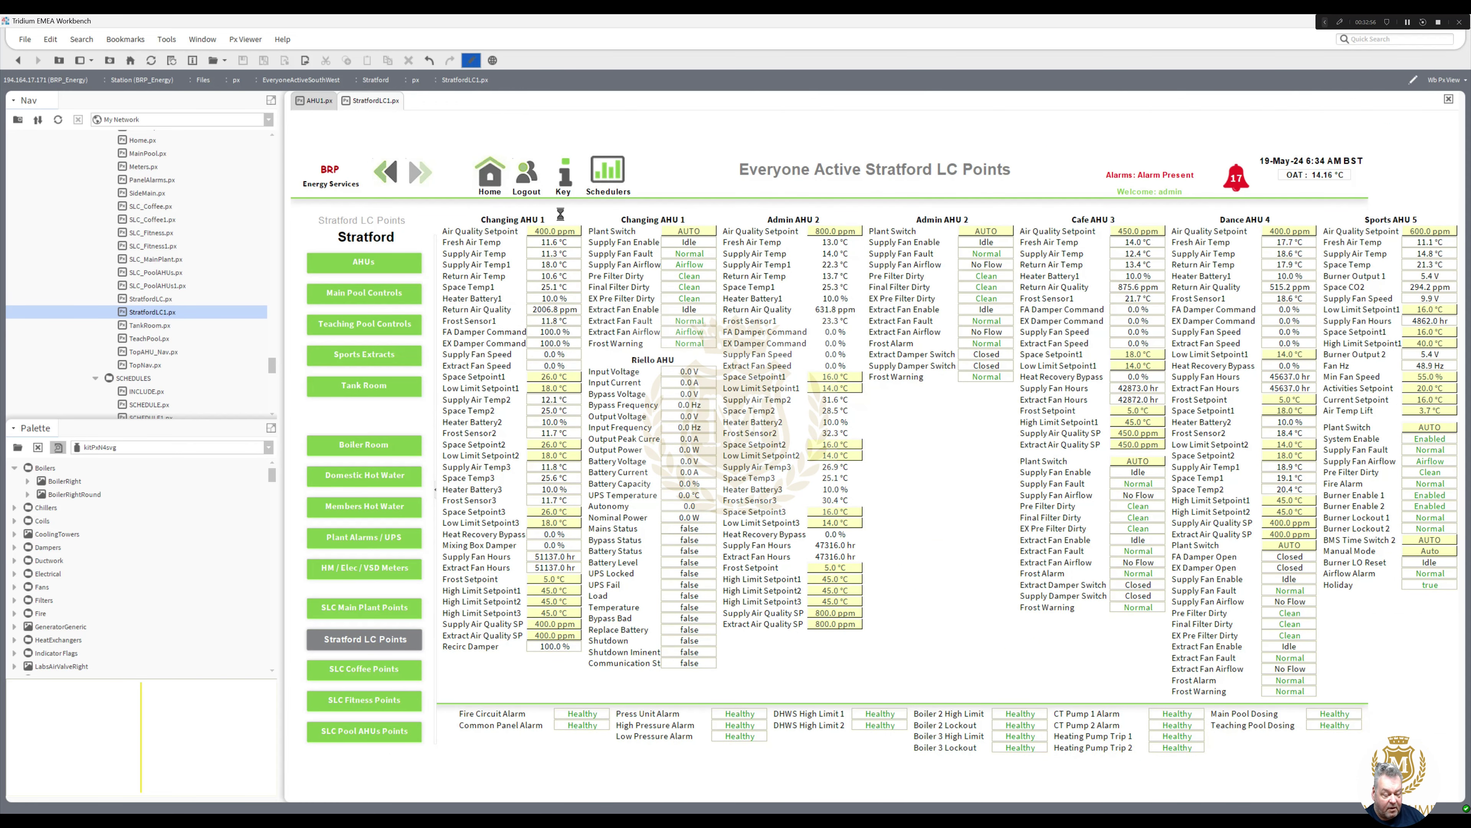
{"action": "right_click", "coordinate": [900, 617]}
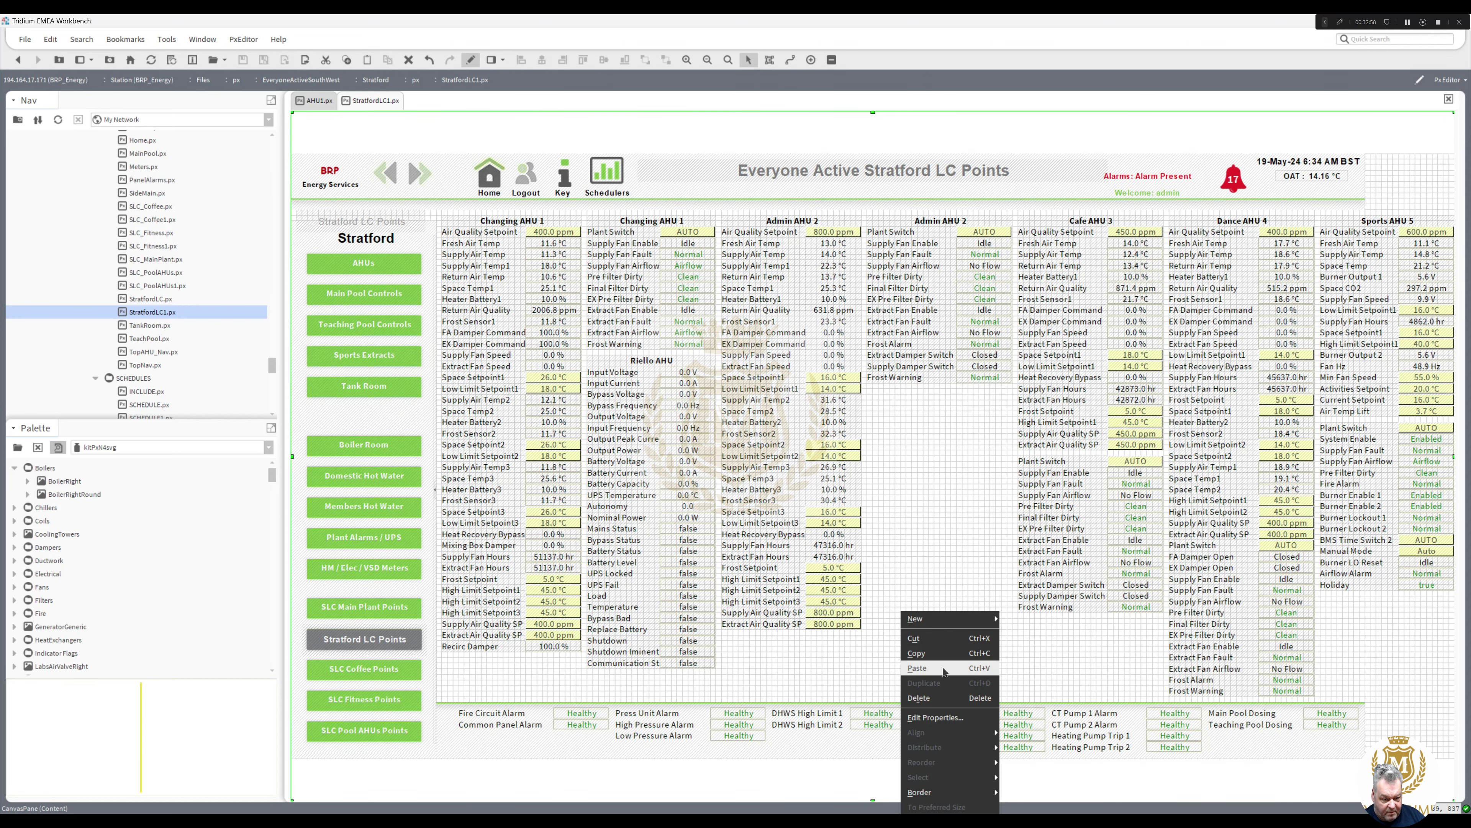
{"action": "left_click", "coordinate": [927, 668]}
{"action": "left_click_drag", "start_coordinate": [956, 657], "coordinate": [934, 651]}
{"action": "left_click_drag", "start_coordinate": [936, 657], "coordinate": [935, 656]}
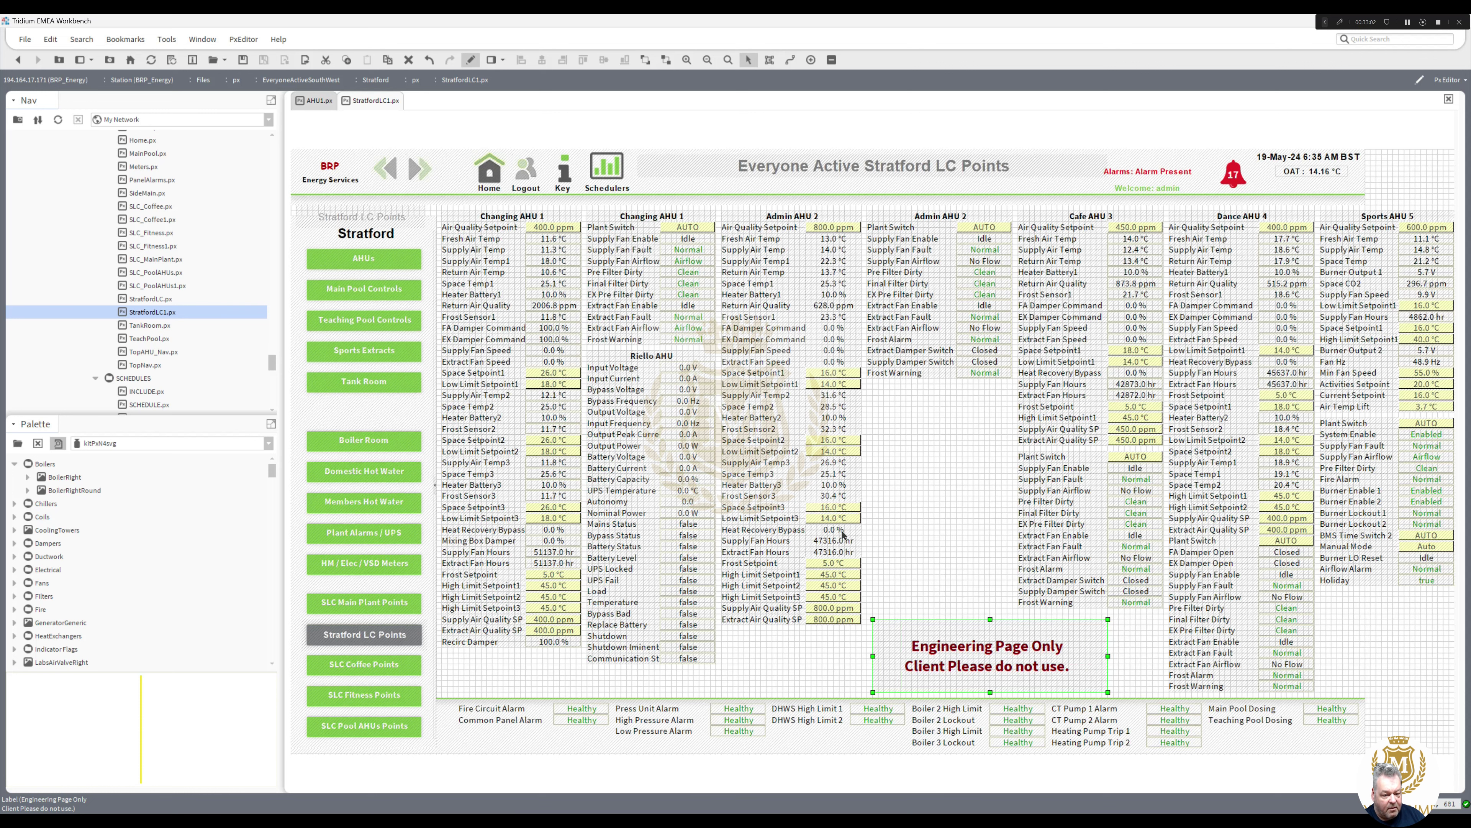
{"action": "left_click", "coordinate": [471, 60]}
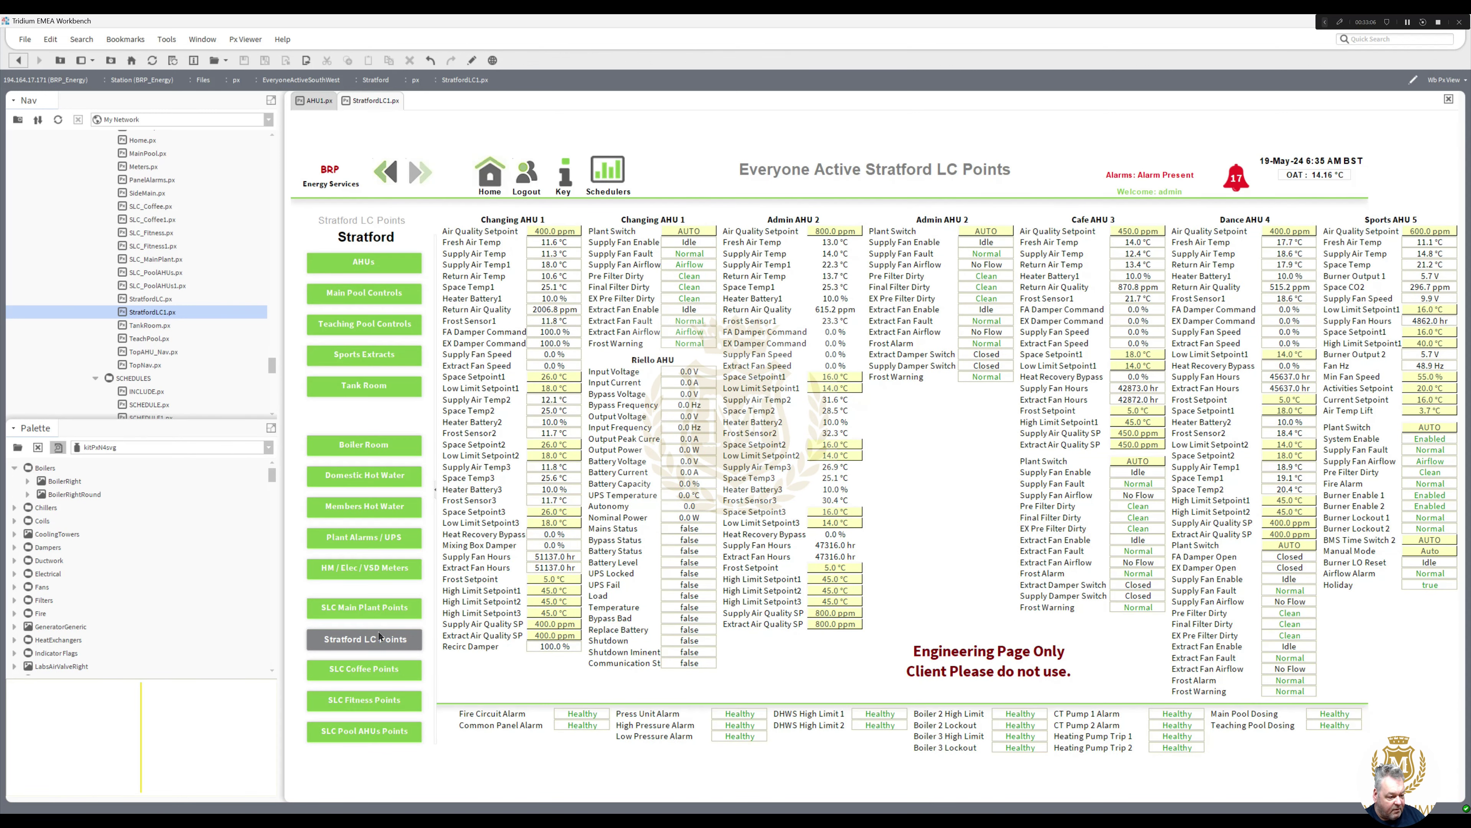
Step: Go to the Main Pool Controls page and expand the Water folder under Graphics_SVG in BCD_Image_Library
{"action": "left_click", "coordinate": [370, 614]}
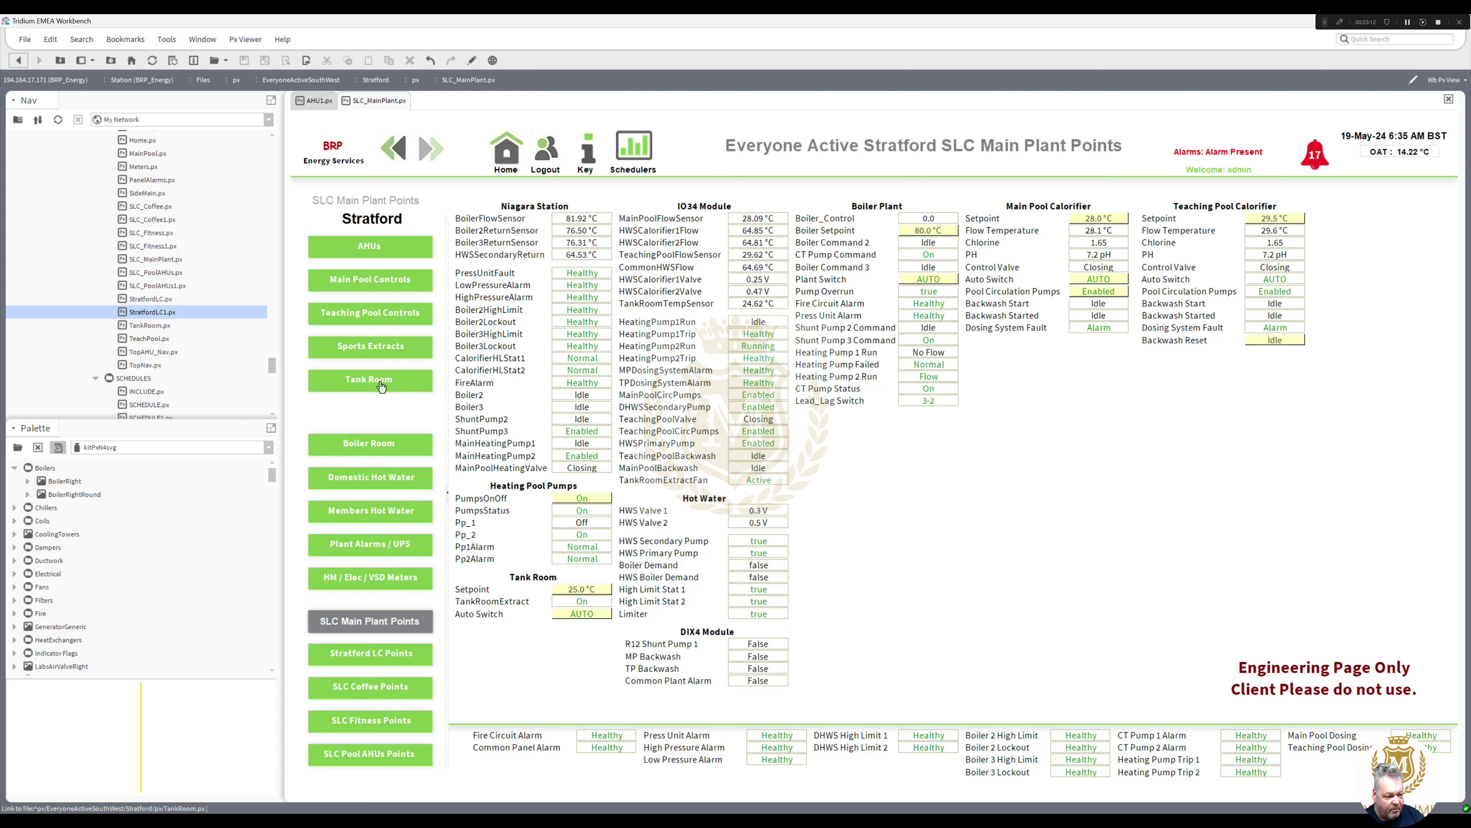
{"action": "left_click", "coordinate": [381, 281]}
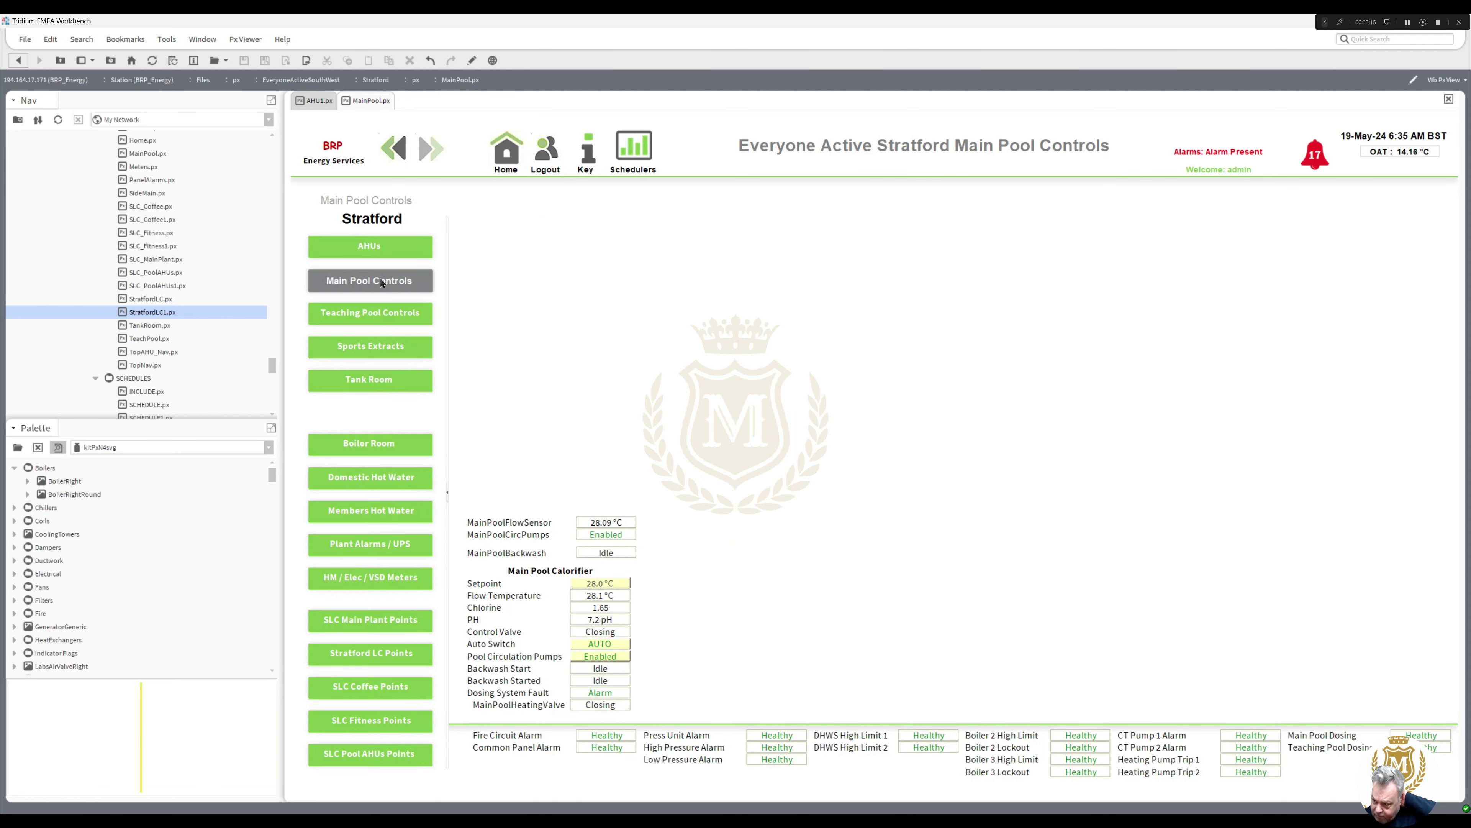
{"action": "left_click_drag", "start_coordinate": [272, 365], "coordinate": [275, 277]}
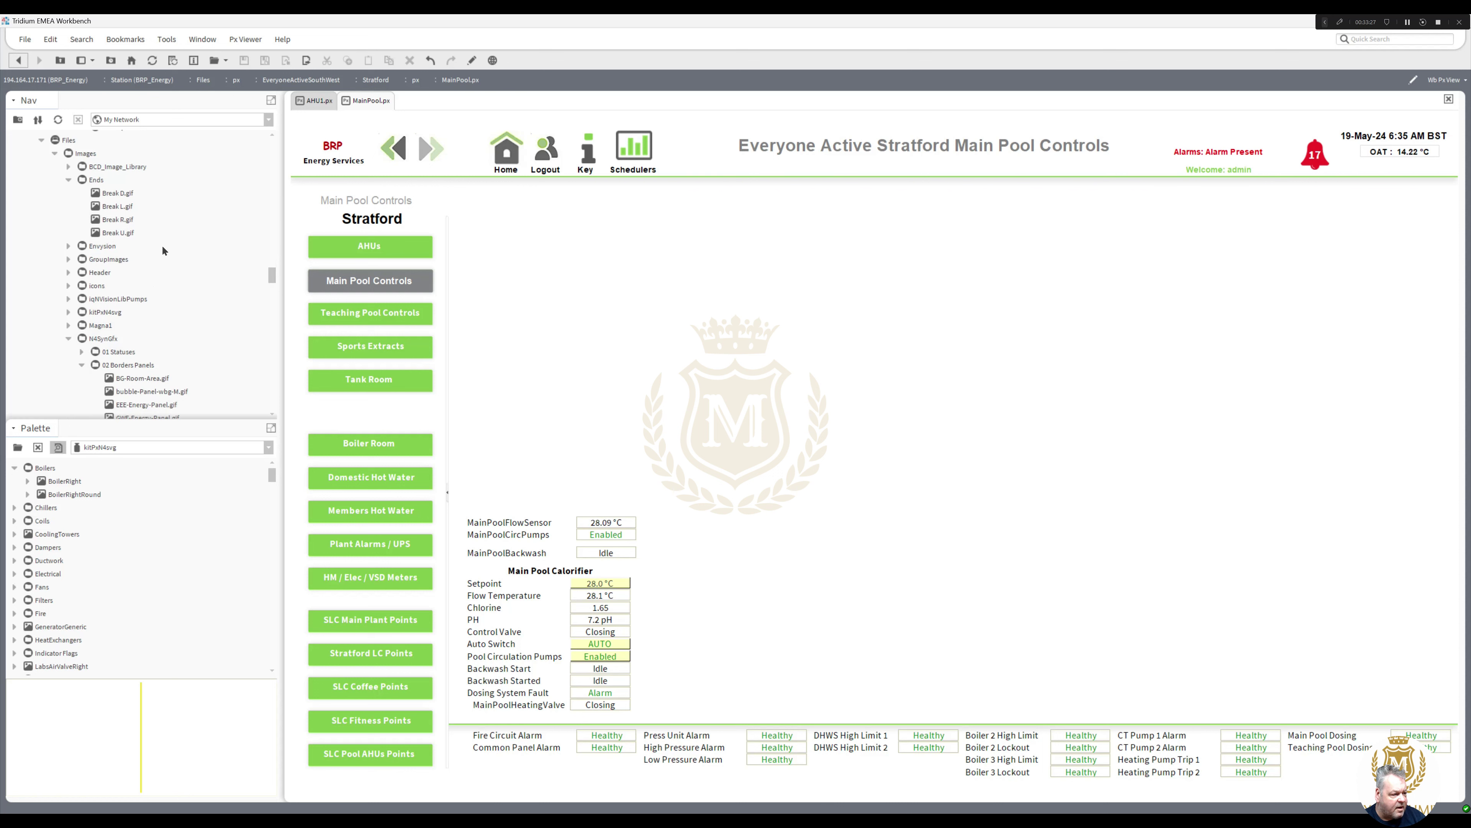
{"action": "left_click", "coordinate": [68, 167]}
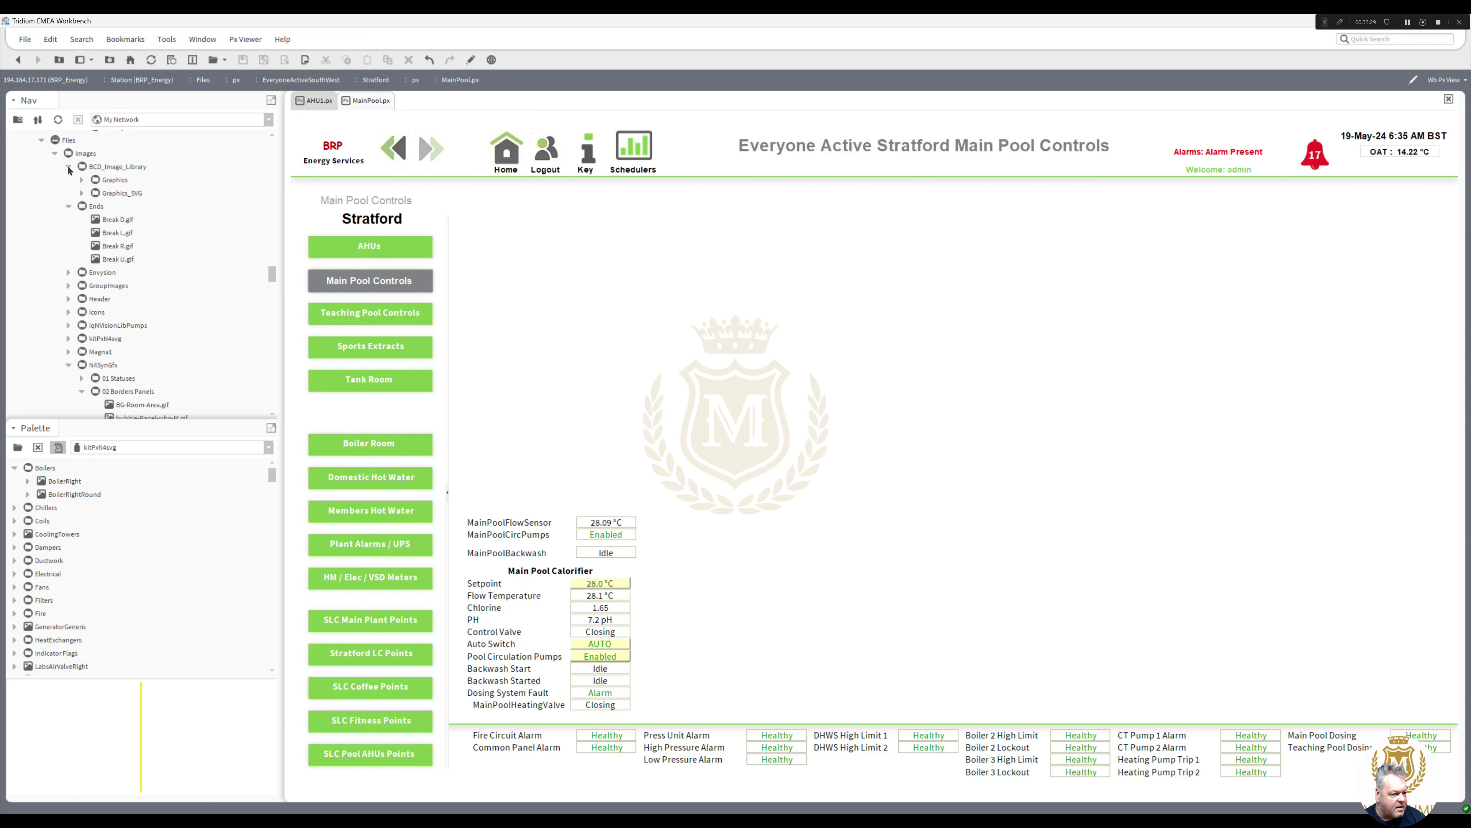
{"action": "left_click", "coordinate": [82, 193]}
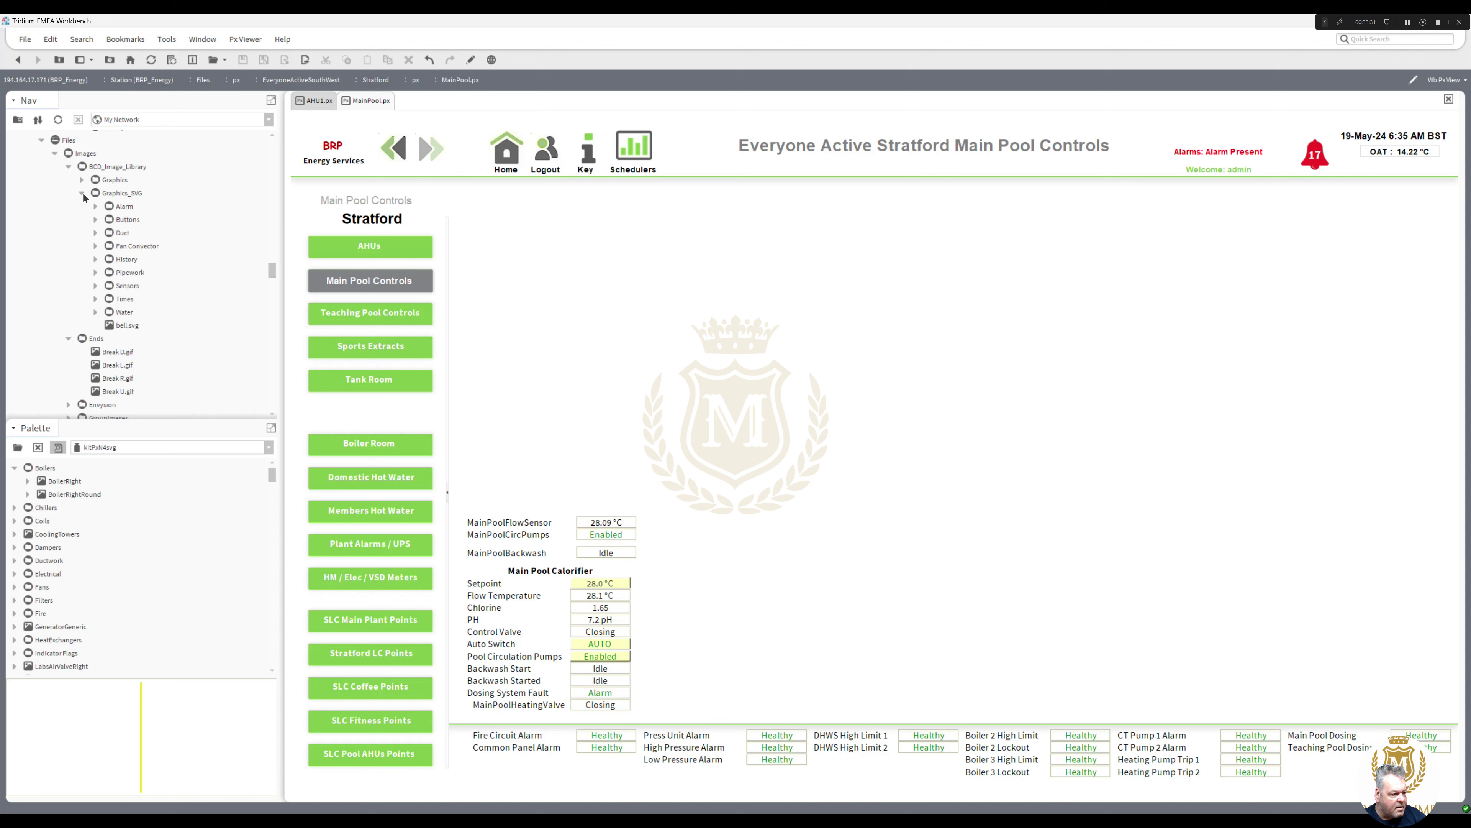
{"action": "left_click", "coordinate": [96, 312]}
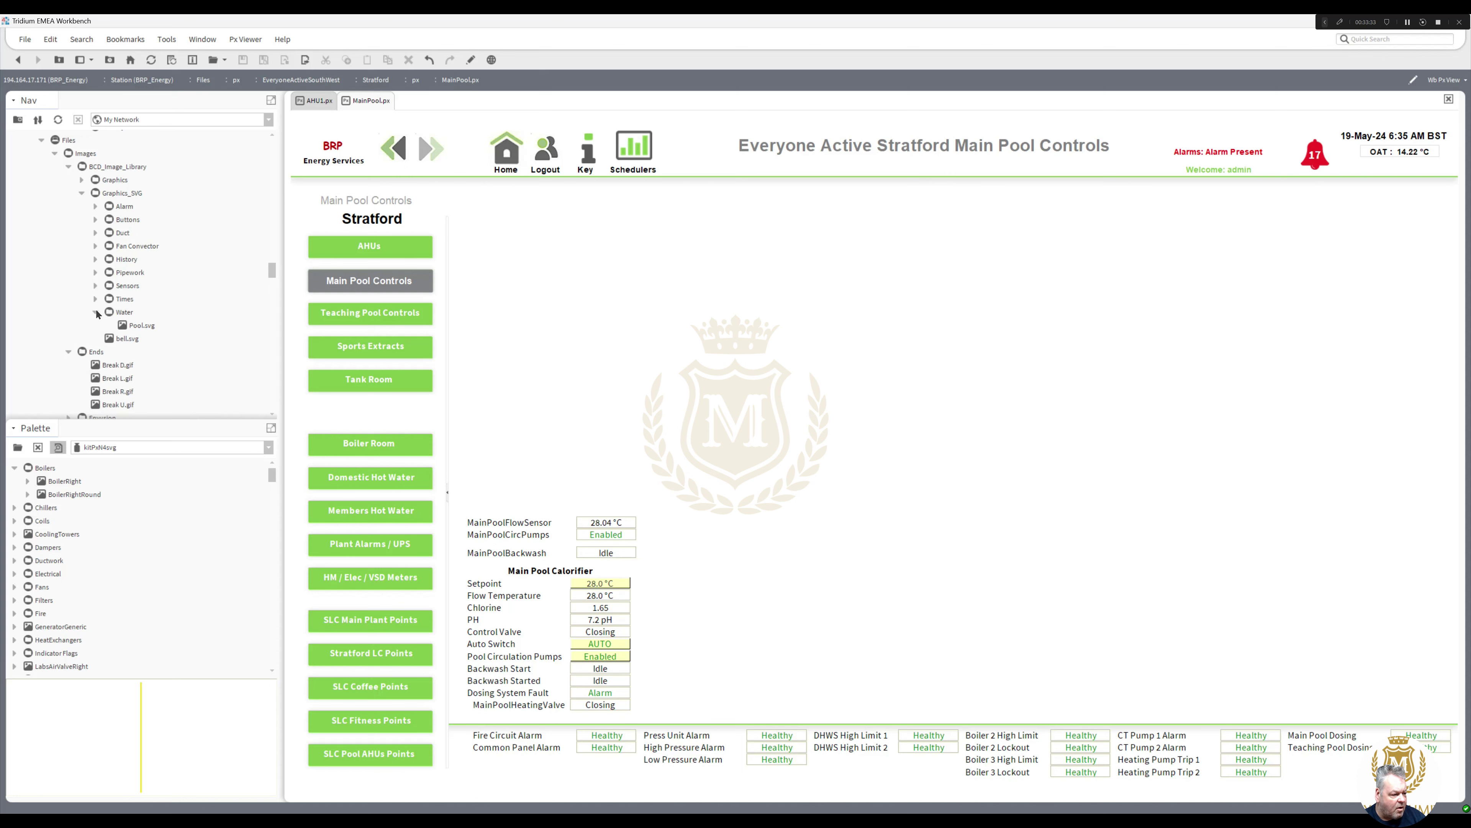
Step: Put MainPool.px in edit mode and add Pool.svg as a label over the top of the crest watermark
{"action": "left_click", "coordinate": [470, 60]}
{"action": "left_click_drag", "start_coordinate": [144, 326], "coordinate": [839, 380]}
{"action": "left_click_drag", "start_coordinate": [930, 401], "coordinate": [747, 335]}
Step: Add a Picture beneath the pool label and set its image to the label's path, file:^images/BCD_Image_Library/Graphics_SVG/Water/Pool.svg
{"action": "right_click", "coordinate": [811, 418]}
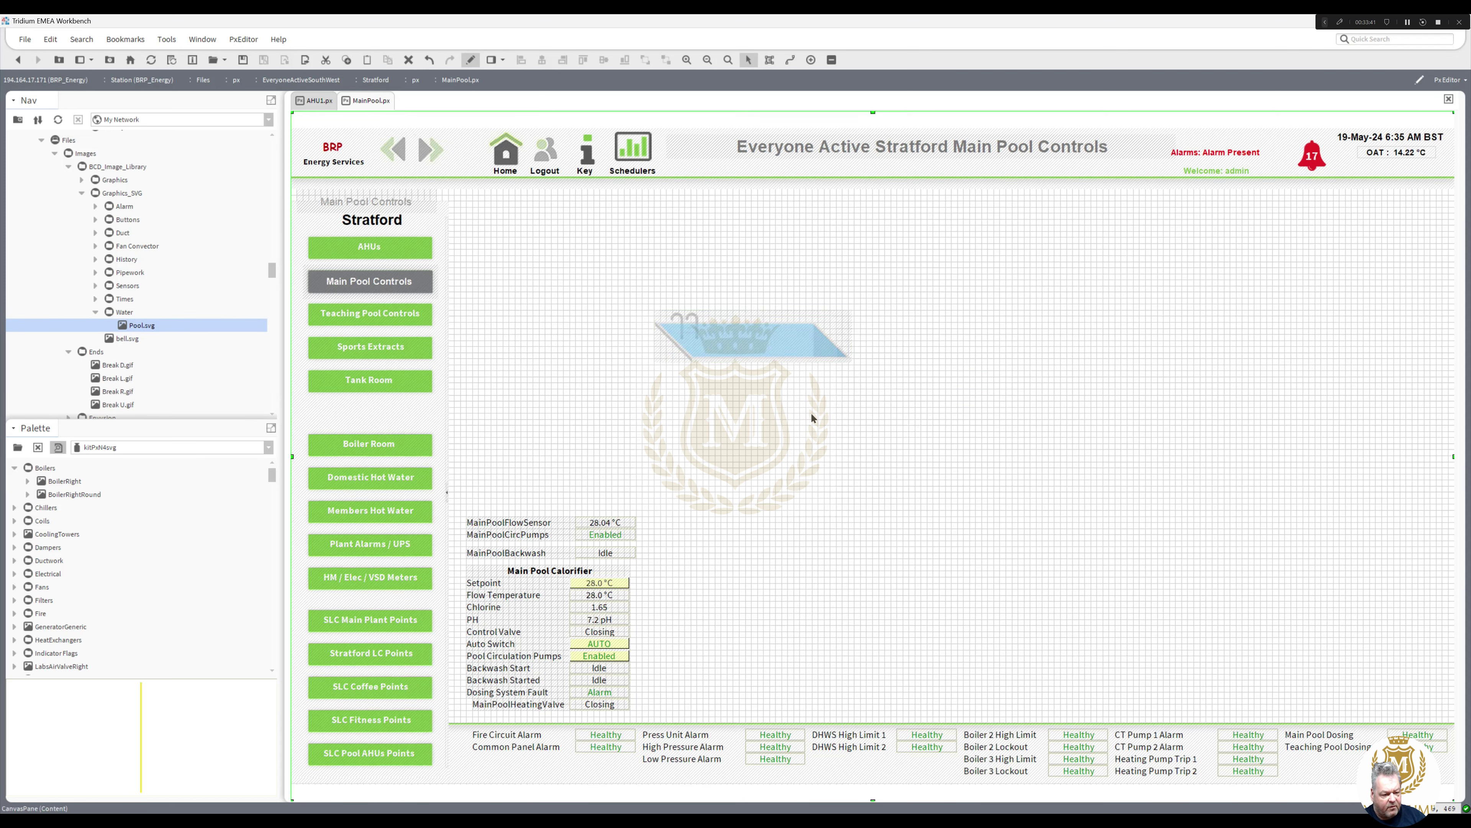
{"action": "mouse_move", "coordinate": [866, 420]}
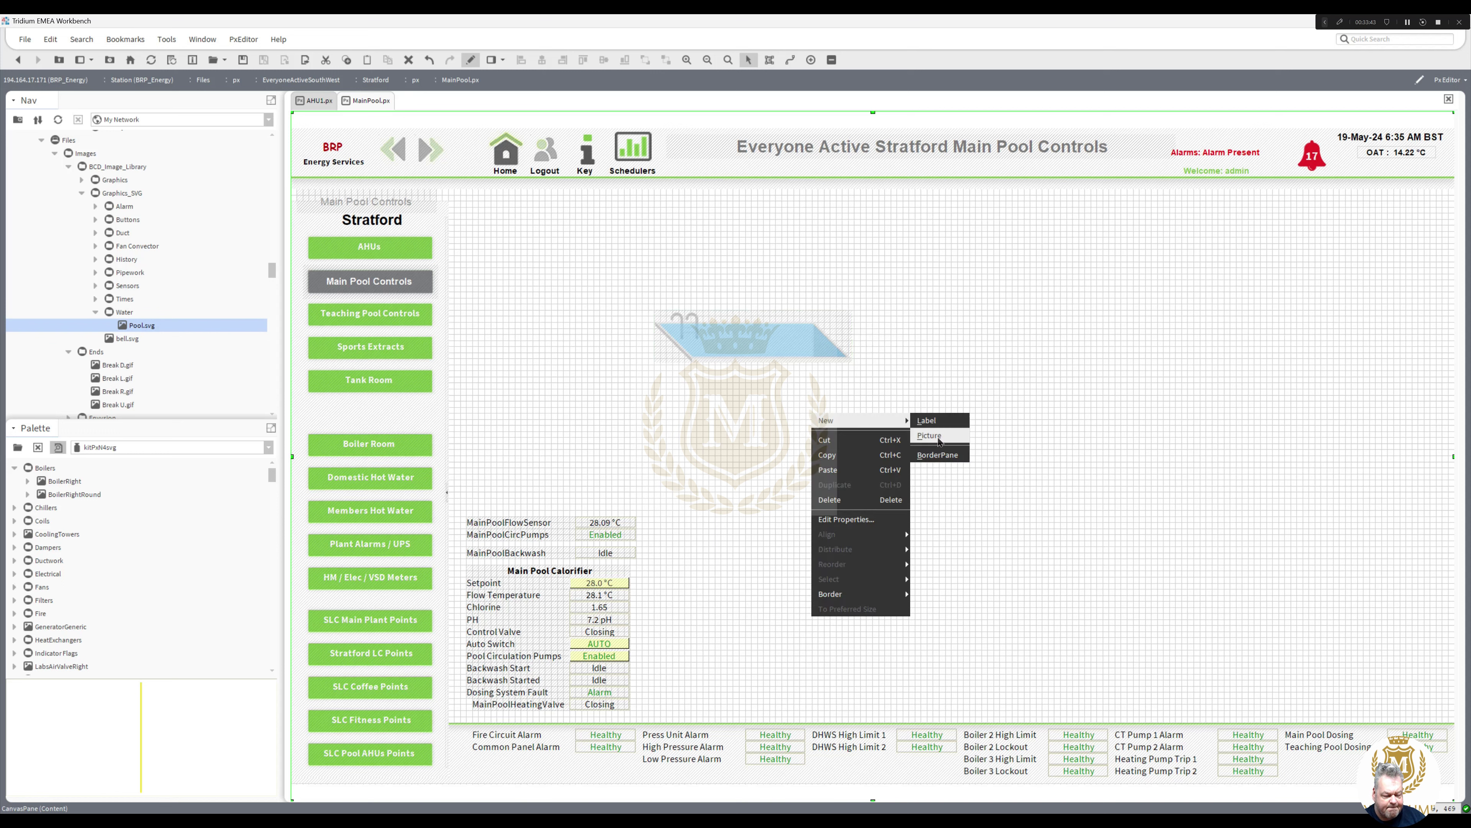
{"action": "left_click", "coordinate": [932, 437]}
{"action": "double_click", "coordinate": [753, 352]}
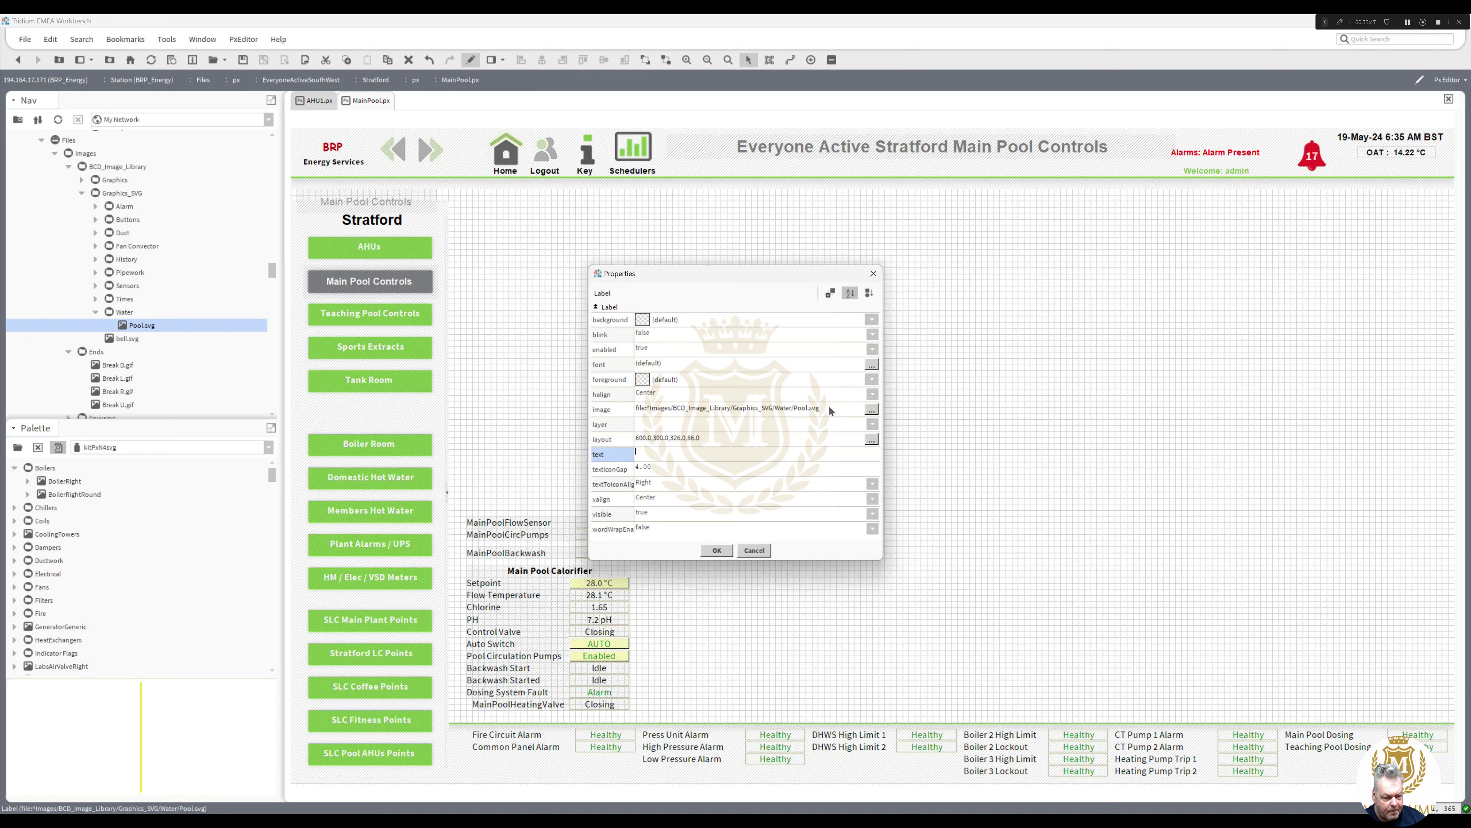
{"action": "left_click", "coordinate": [872, 410]}
{"action": "left_click", "coordinate": [724, 432]}
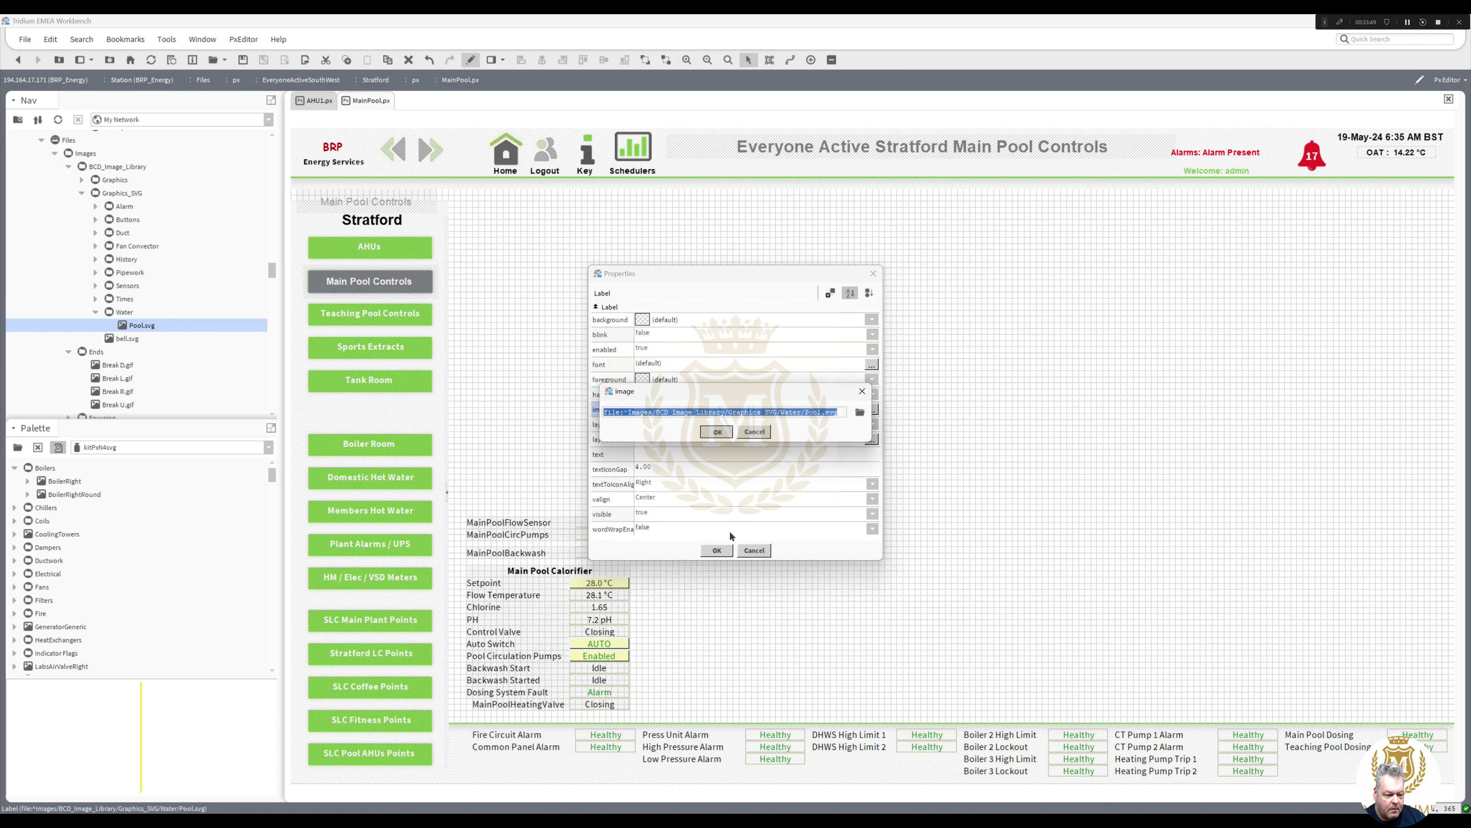
{"action": "left_click", "coordinate": [719, 550]}
{"action": "double_click", "coordinate": [846, 441]}
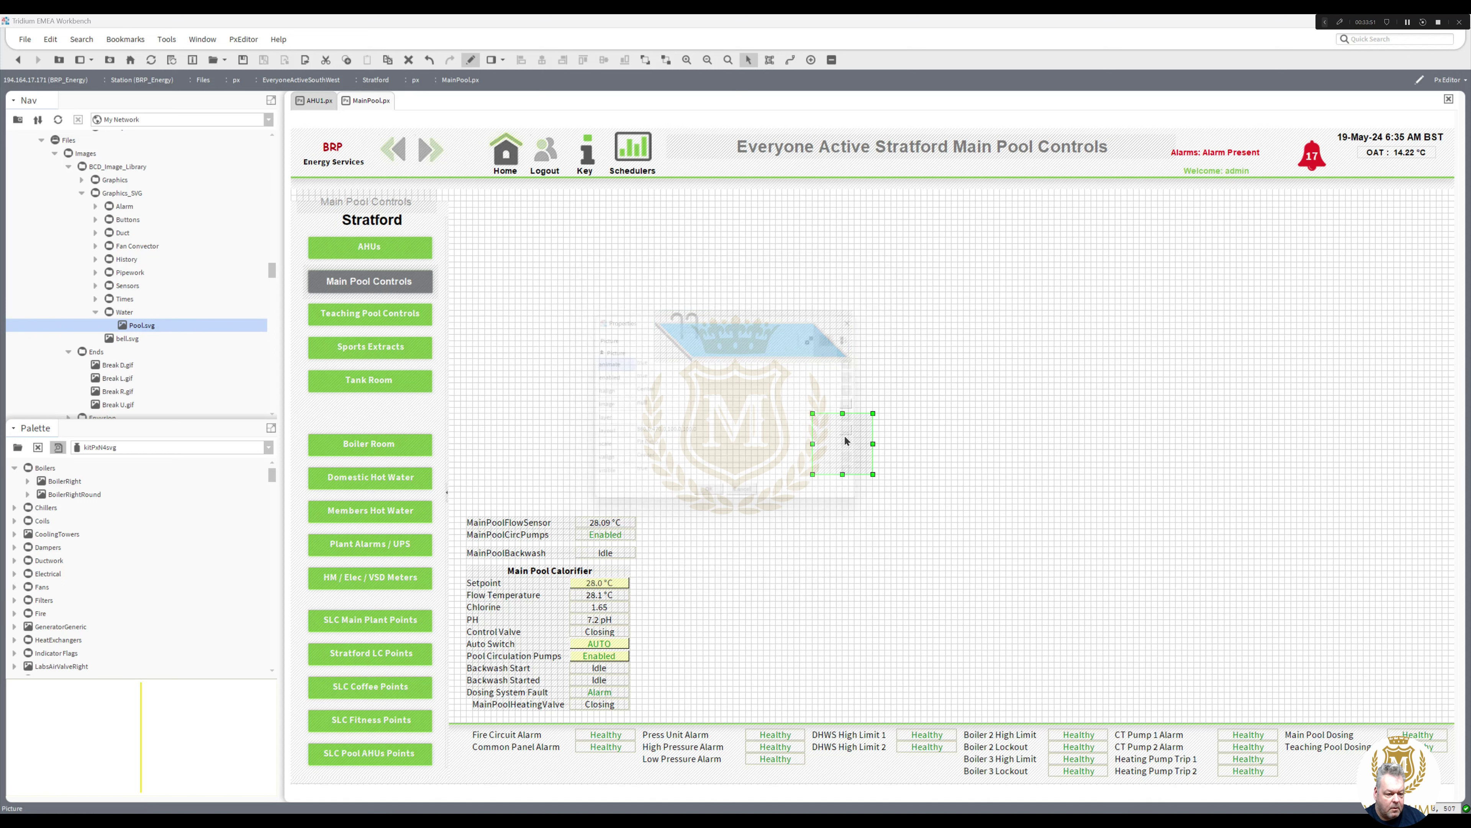
{"action": "double_click", "coordinate": [675, 412]}
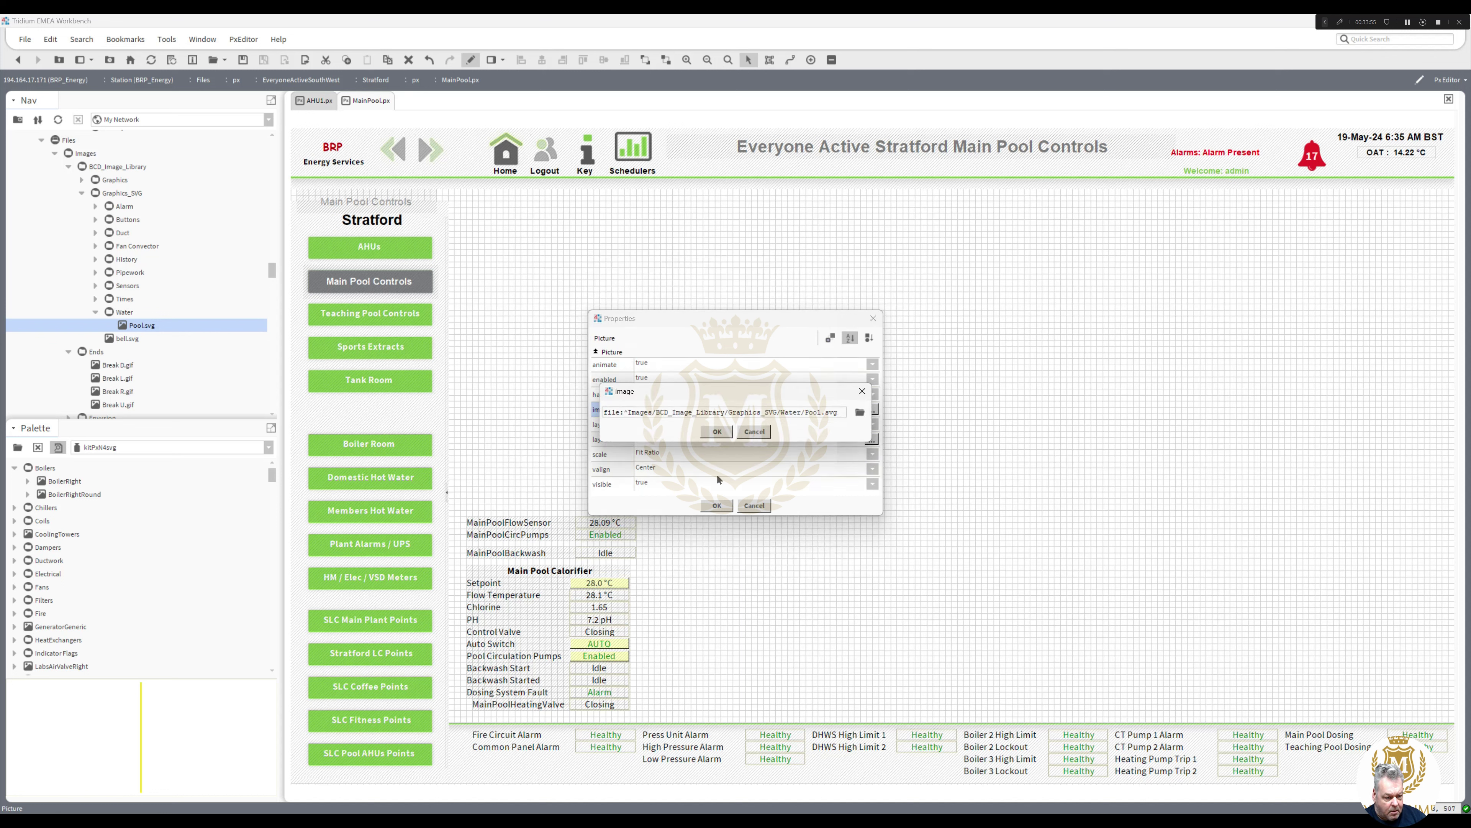
{"action": "left_click", "coordinate": [718, 506]}
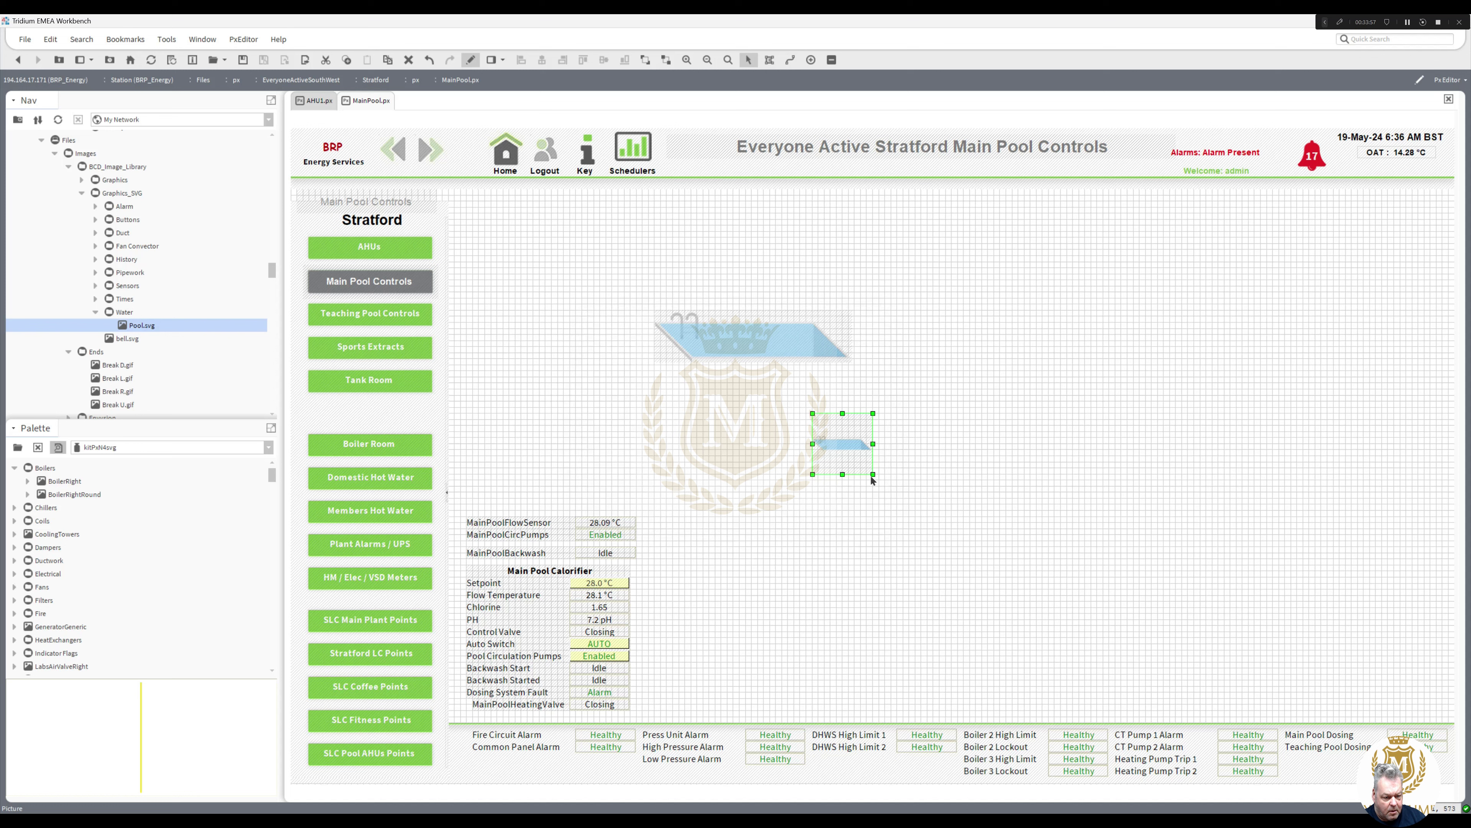
Step: Enlarge the new pool picture and delete the original Pool.svg label above it
{"action": "left_click_drag", "start_coordinate": [873, 474], "coordinate": [1134, 535]}
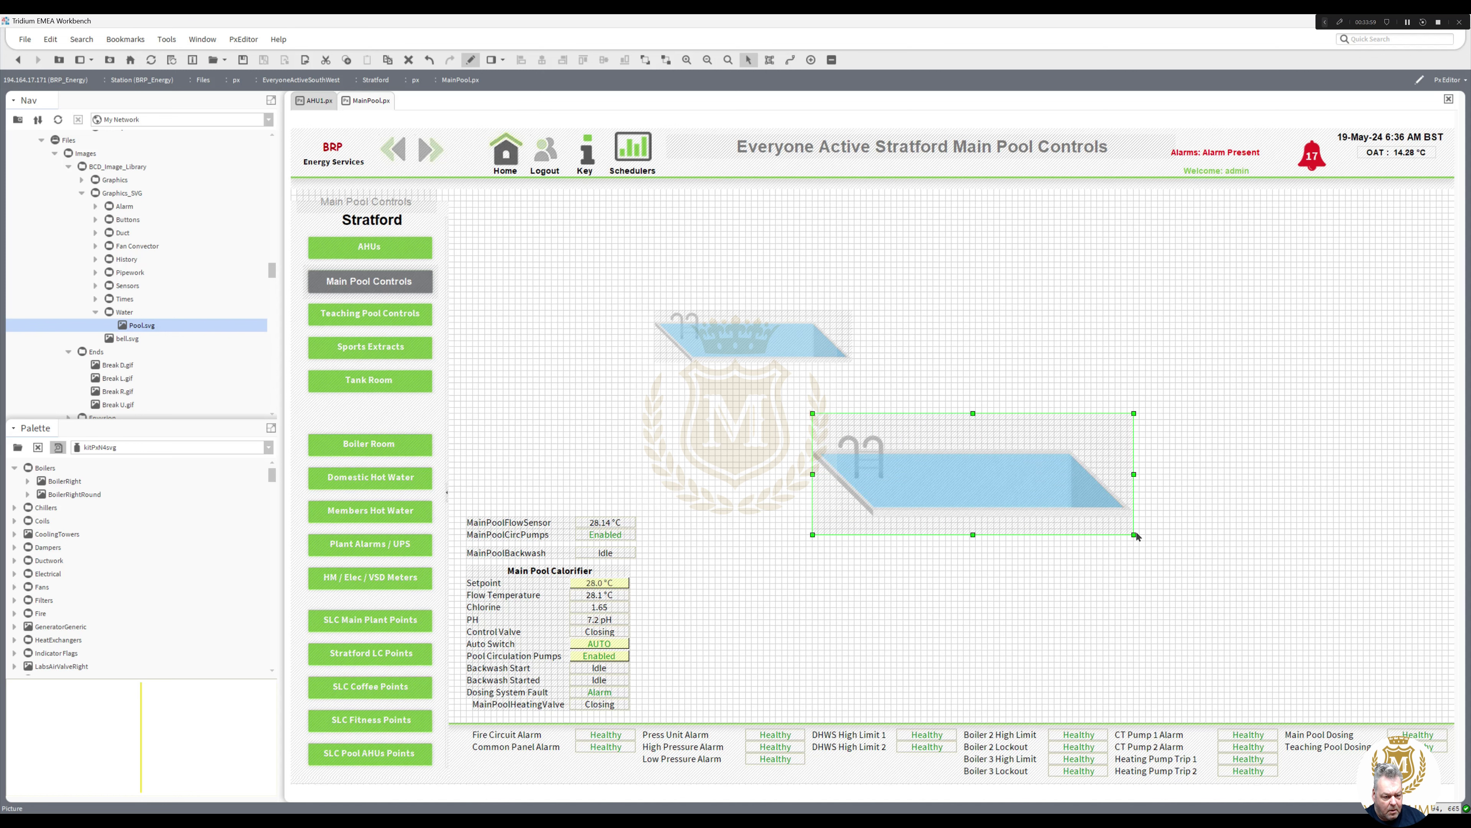
{"action": "left_click", "coordinate": [752, 343]}
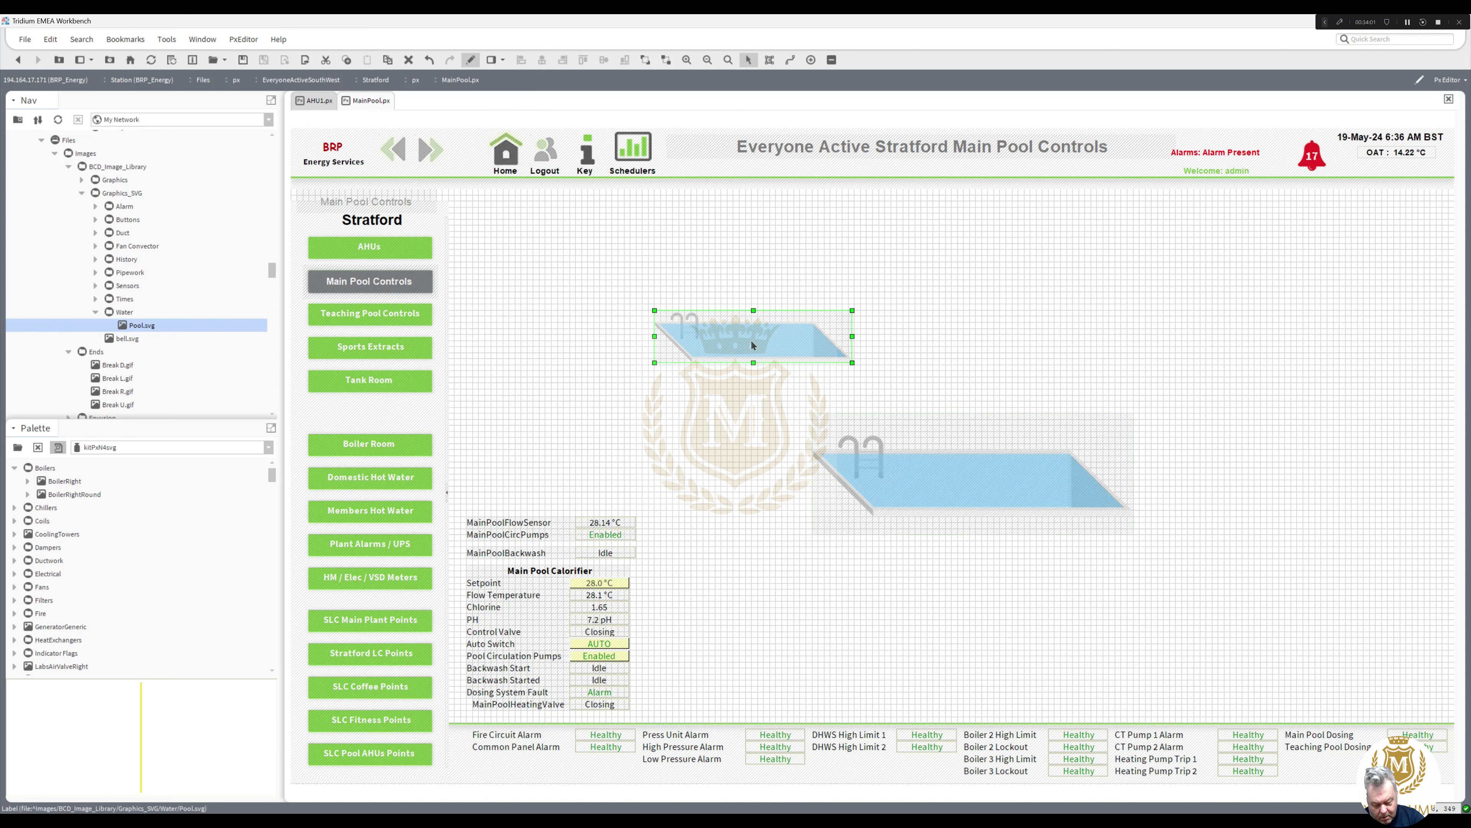
{"action": "key", "text": "Delete"}
Step: Reduce the pool picture's height and move it to the upper-right area of the page, beside the crest watermark
{"action": "left_click", "coordinate": [968, 497]}
{"action": "left_click_drag", "start_coordinate": [972, 514], "coordinate": [1145, 373]}
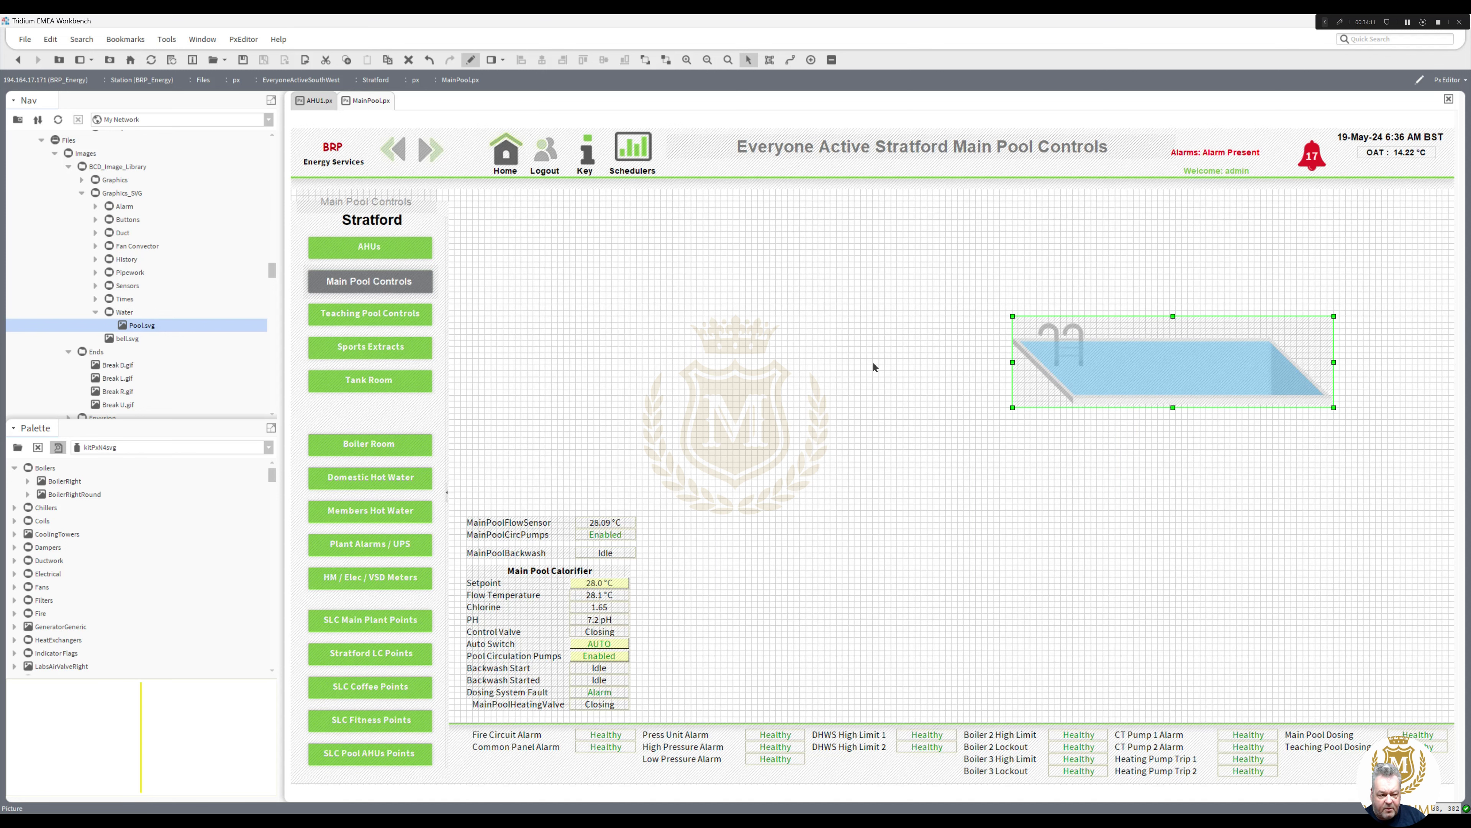
{"action": "left_click", "coordinate": [802, 364]}
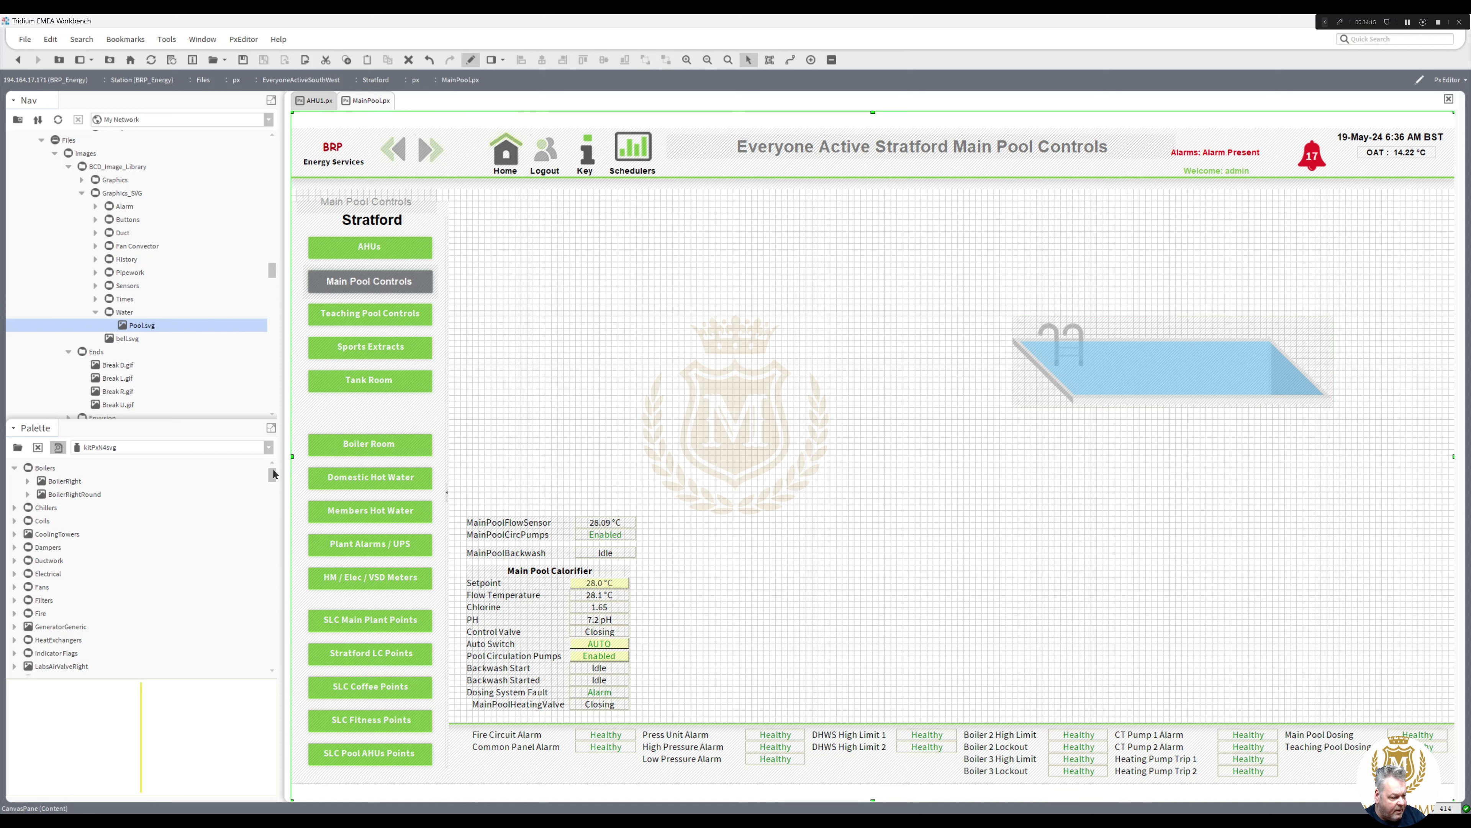
Step: Browse the kitPxN4svg palette and preview its Misc equipment graphics, such as Airxirexch2, CentrifugalSeparator, VfdLarge and WaterComp, for parts suited to the pool plant
{"action": "scroll", "coordinate": [272, 483], "scroll_direction": "down", "scroll_amount": 4}
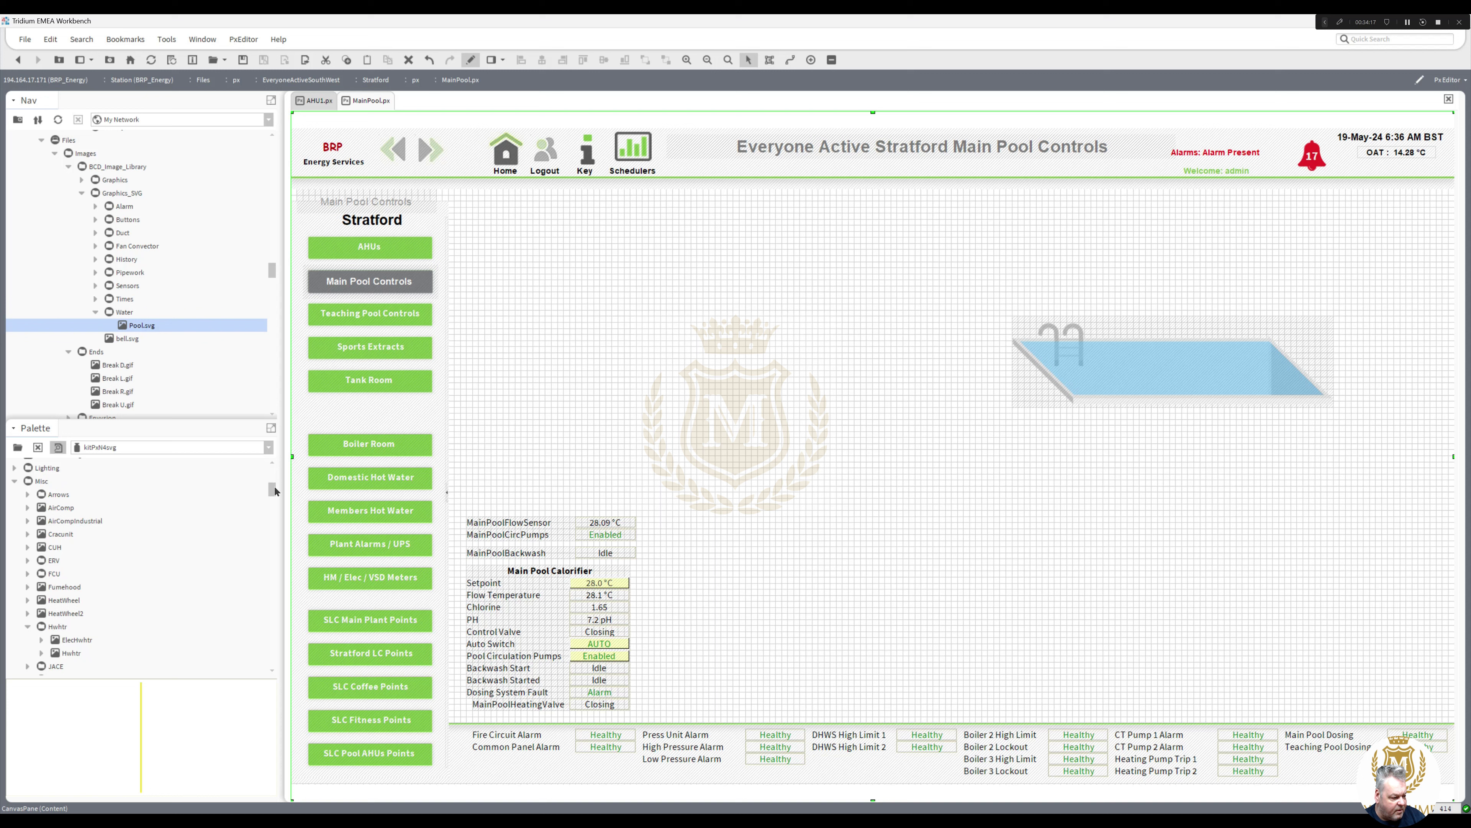
{"action": "scroll", "coordinate": [275, 482], "scroll_direction": "down", "scroll_amount": 1}
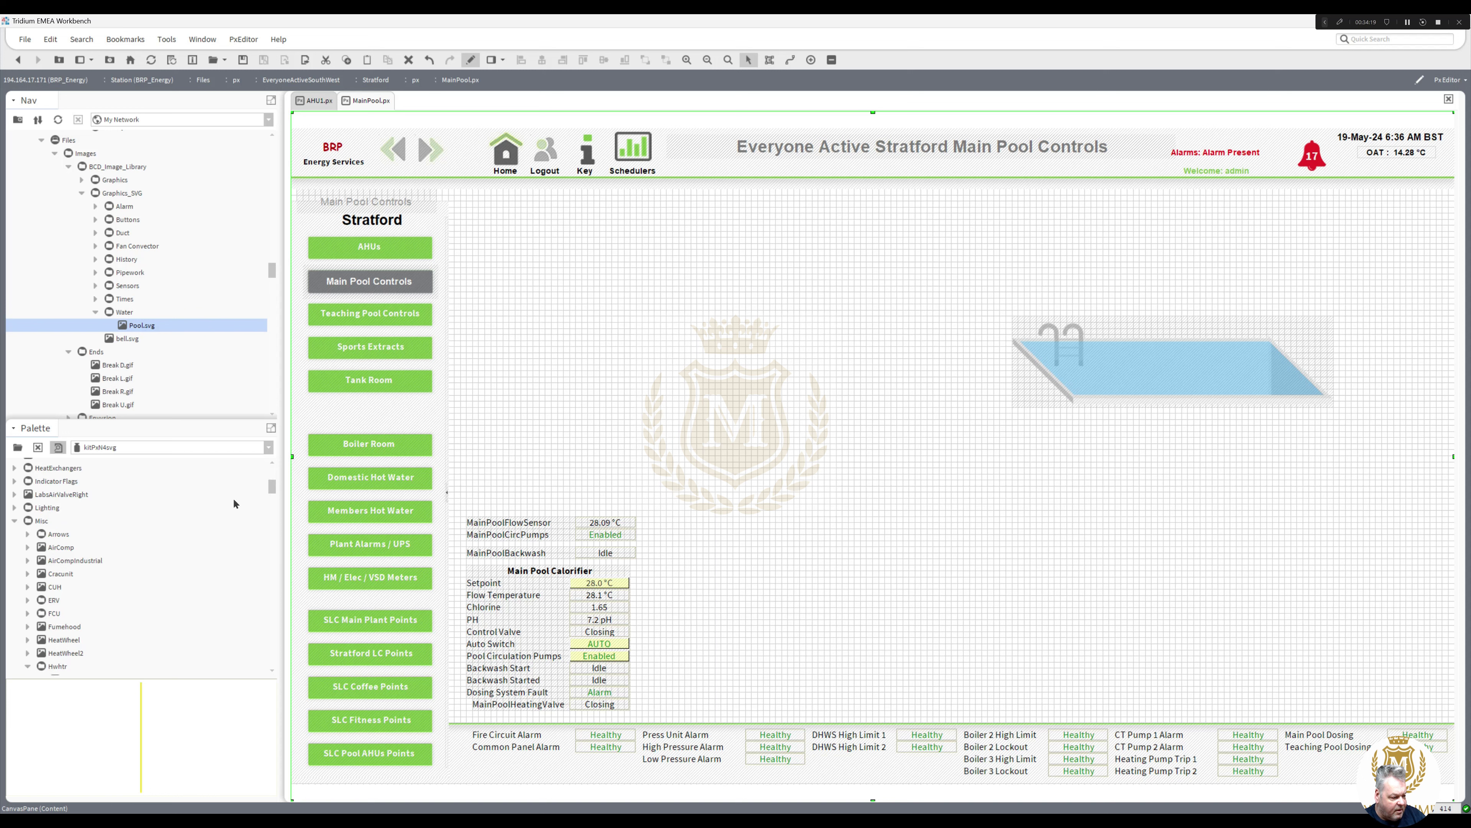
{"action": "scroll", "coordinate": [273, 487], "scroll_direction": "down", "scroll_amount": 8}
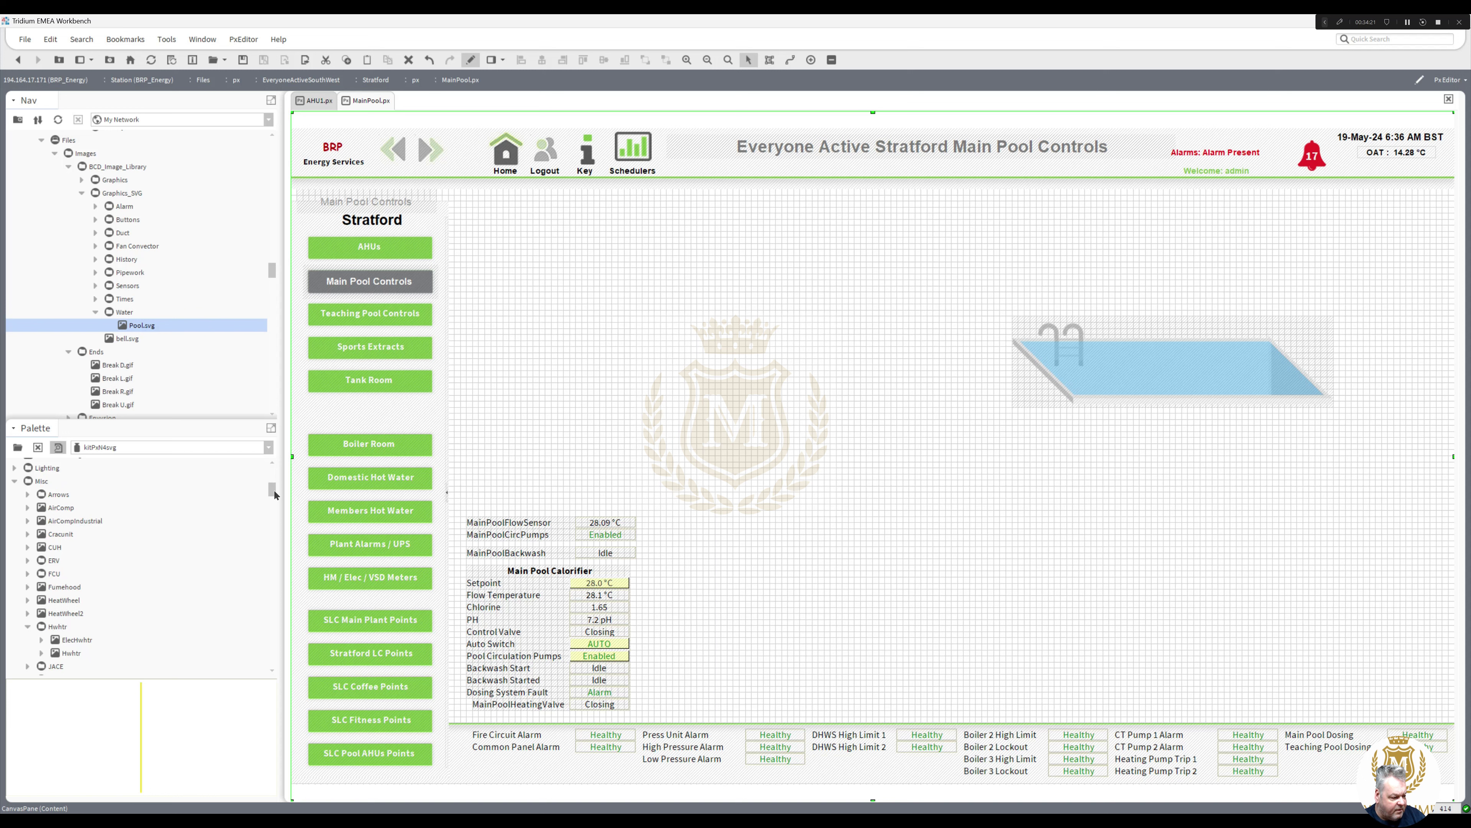
{"action": "scroll", "coordinate": [273, 496], "scroll_direction": "down", "scroll_amount": 1}
{"action": "scroll", "coordinate": [272, 497], "scroll_direction": "down", "scroll_amount": 1}
{"action": "scroll", "coordinate": [272, 498], "scroll_direction": "down", "scroll_amount": 5}
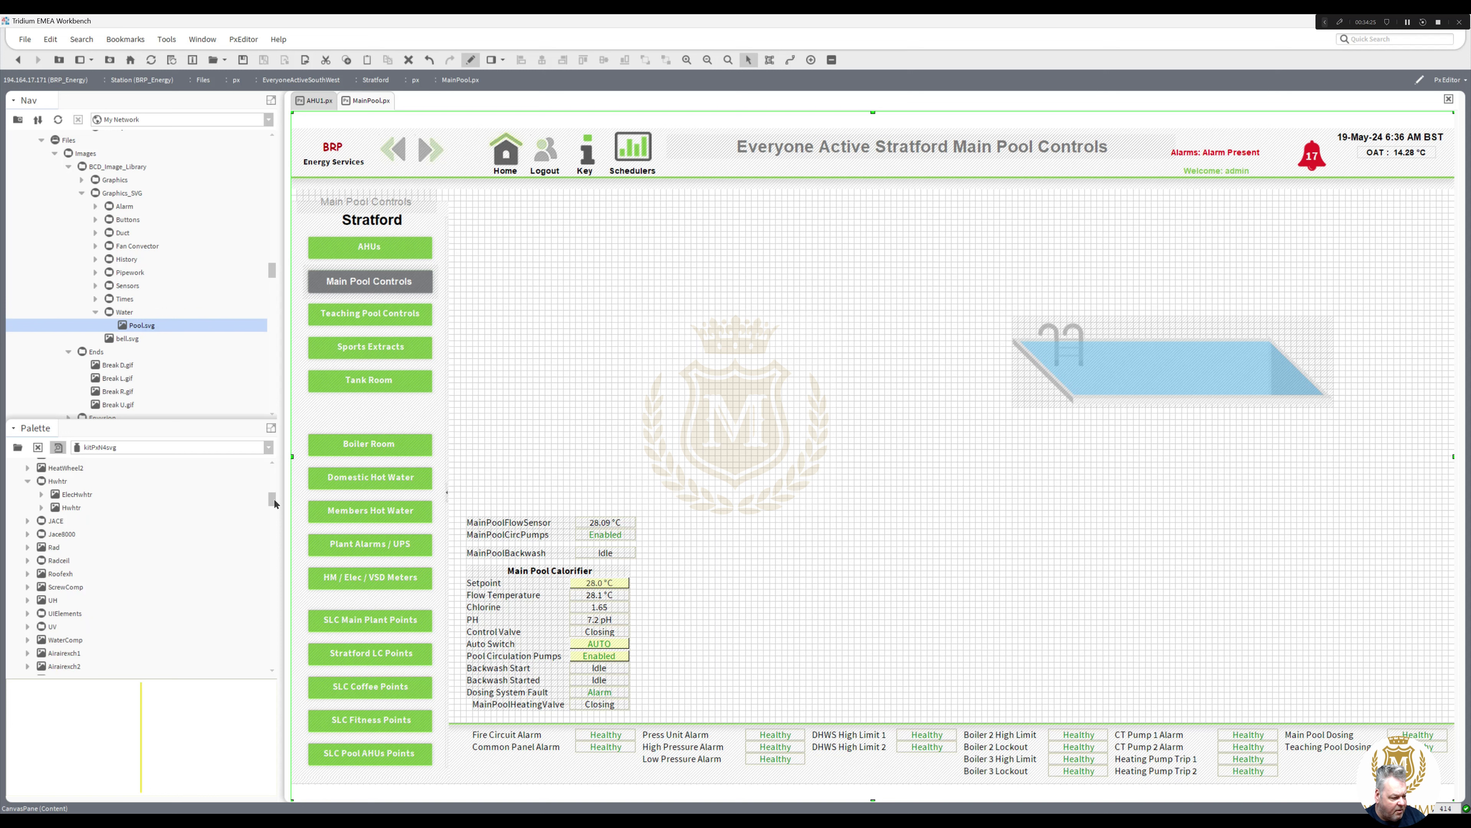
{"action": "mouse_move", "coordinate": [272, 502]}
{"action": "left_mouse_down"}
{"action": "mouse_move", "coordinate": [274, 670]}
{"action": "mouse_move", "coordinate": [273, 491]}
{"action": "left_mouse_up"}
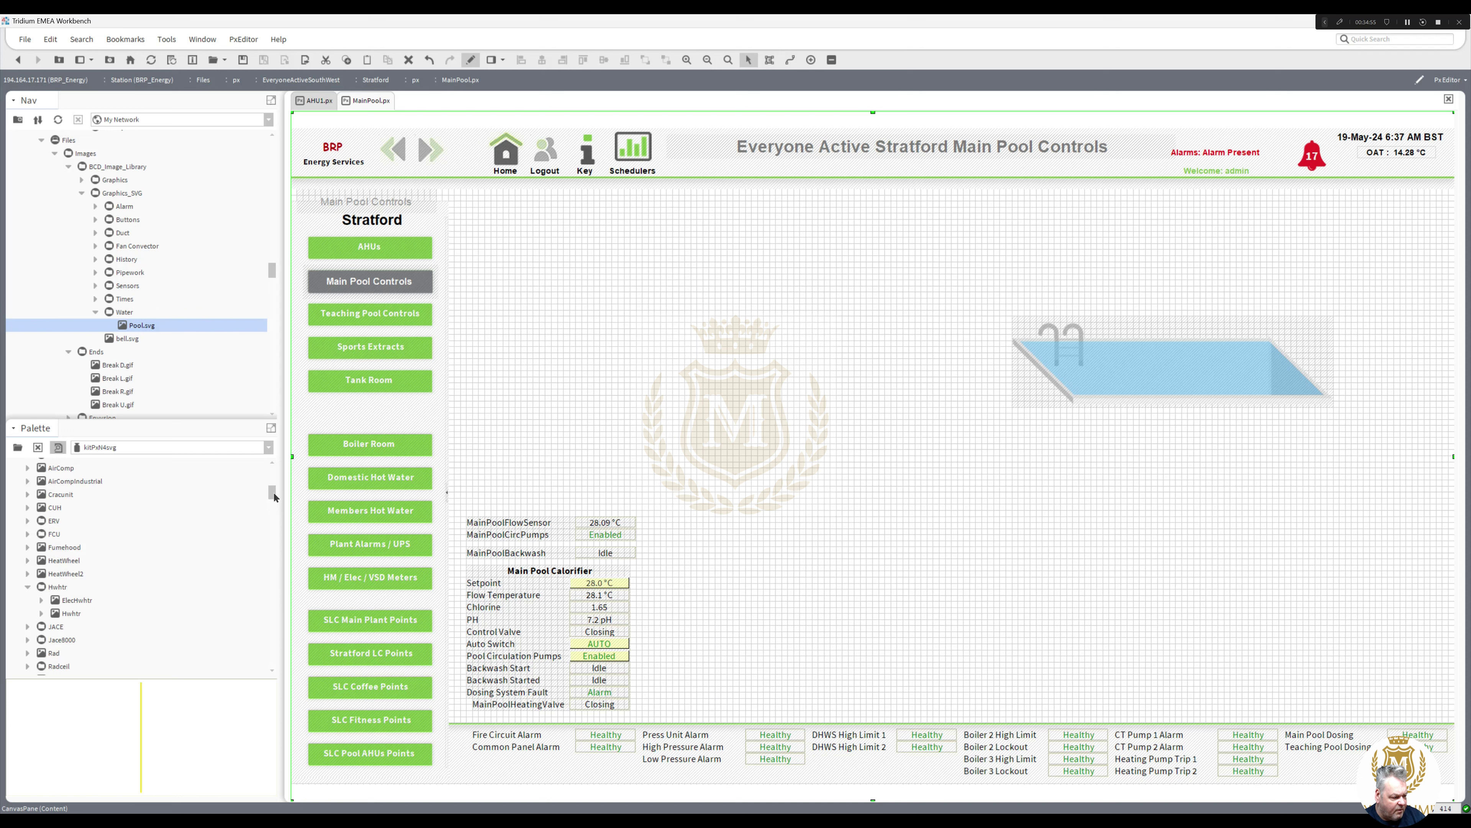
{"action": "left_click_drag", "start_coordinate": [273, 491], "coordinate": [272, 499]}
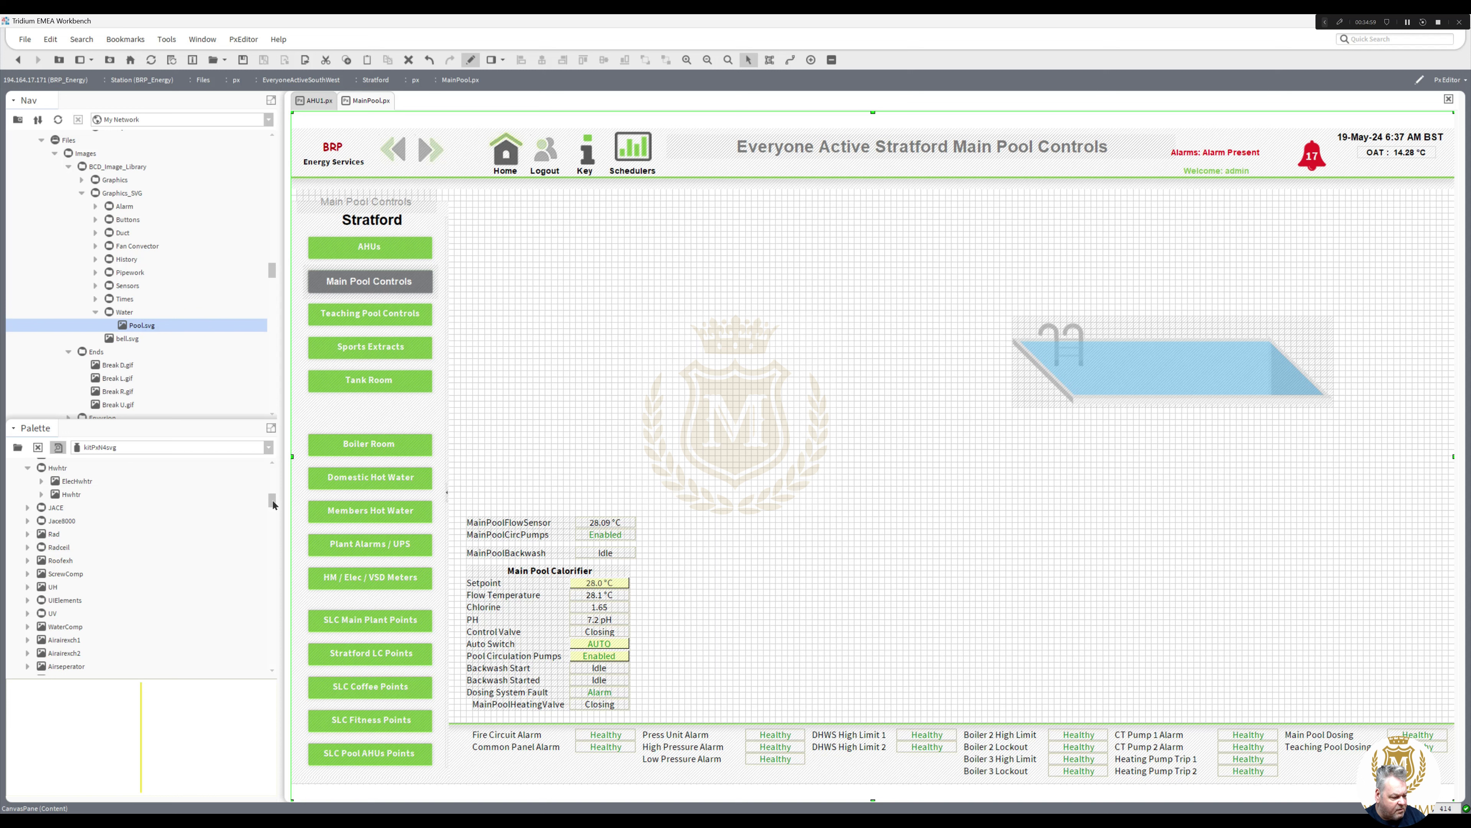
{"action": "left_click_drag", "start_coordinate": [272, 499], "coordinate": [270, 504]}
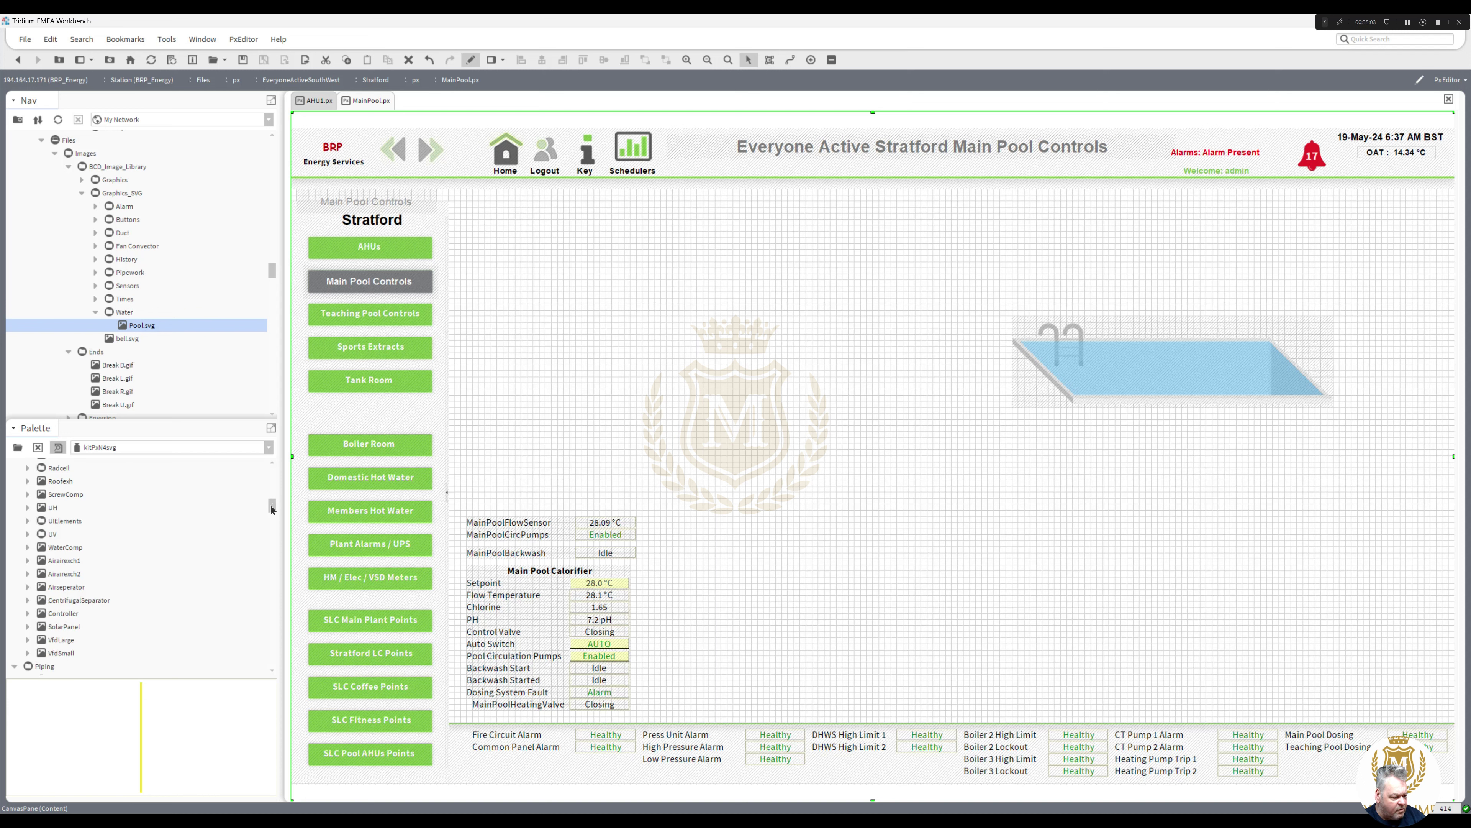
{"action": "left_click", "coordinate": [67, 550]}
{"action": "left_click", "coordinate": [65, 561]}
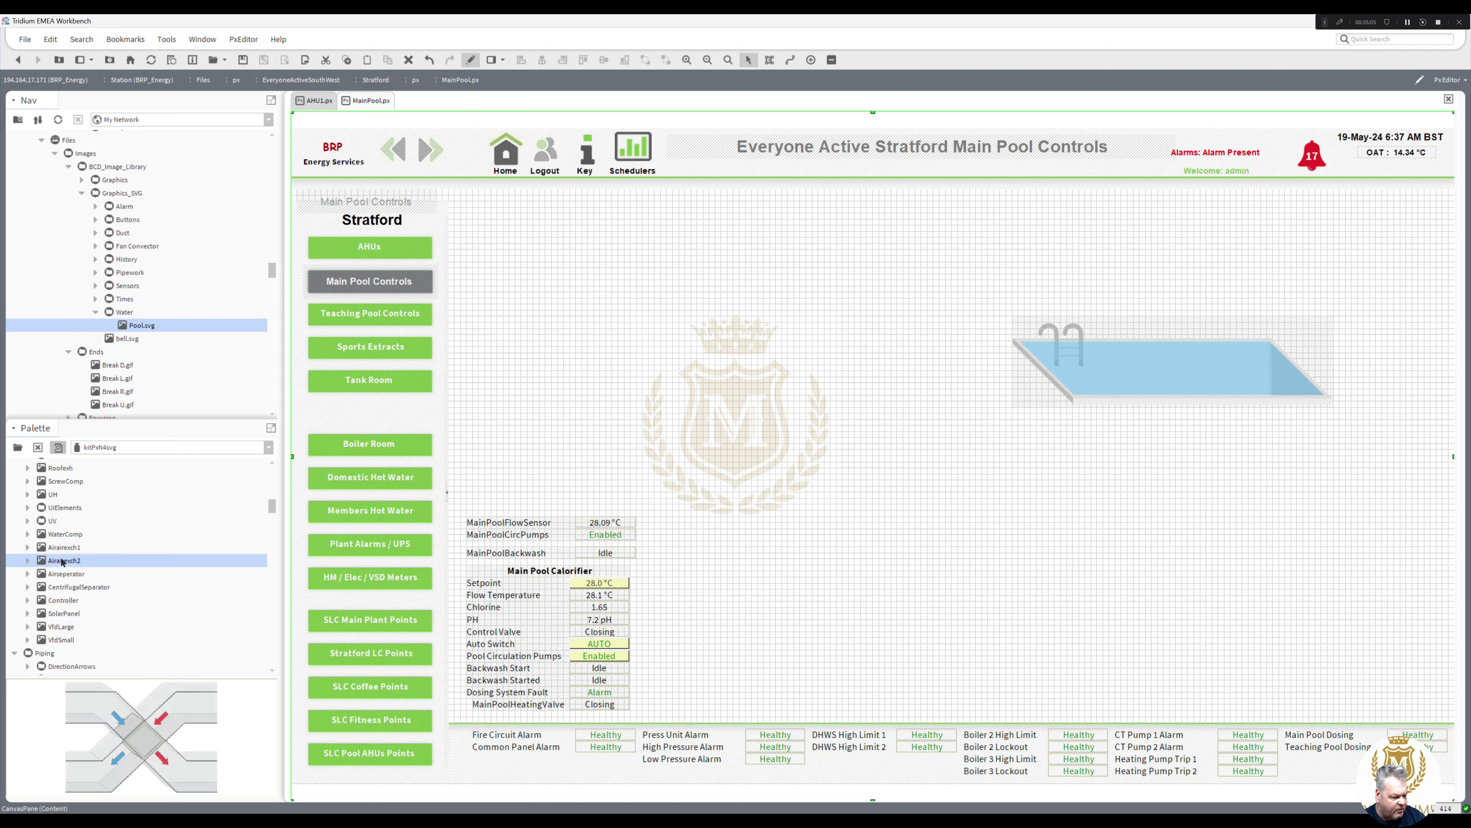
{"action": "left_click", "coordinate": [66, 574]}
{"action": "left_click", "coordinate": [65, 588]}
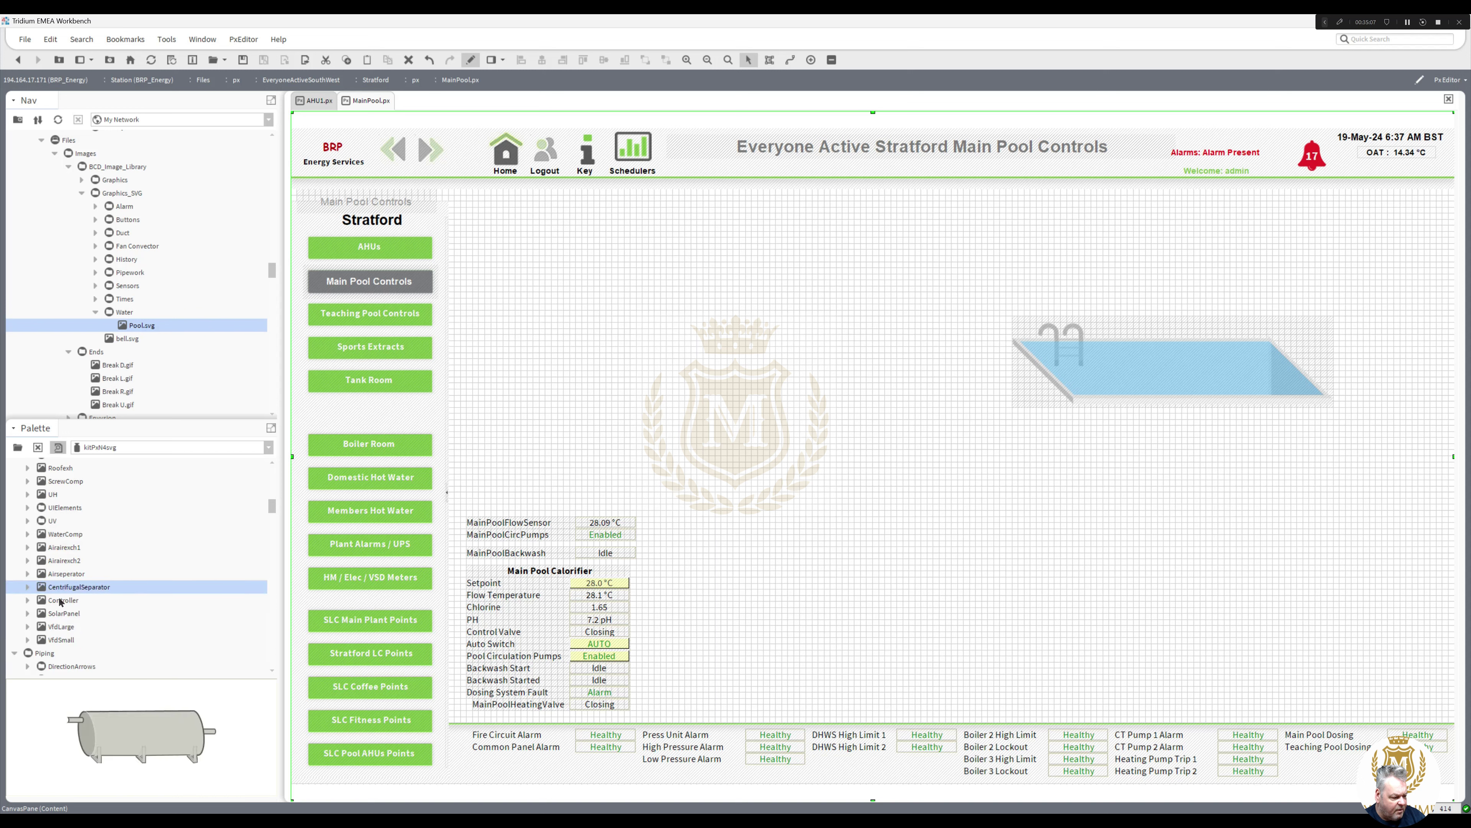
{"action": "left_click", "coordinate": [60, 601]}
{"action": "left_click", "coordinate": [60, 613]}
{"action": "left_click", "coordinate": [60, 627]}
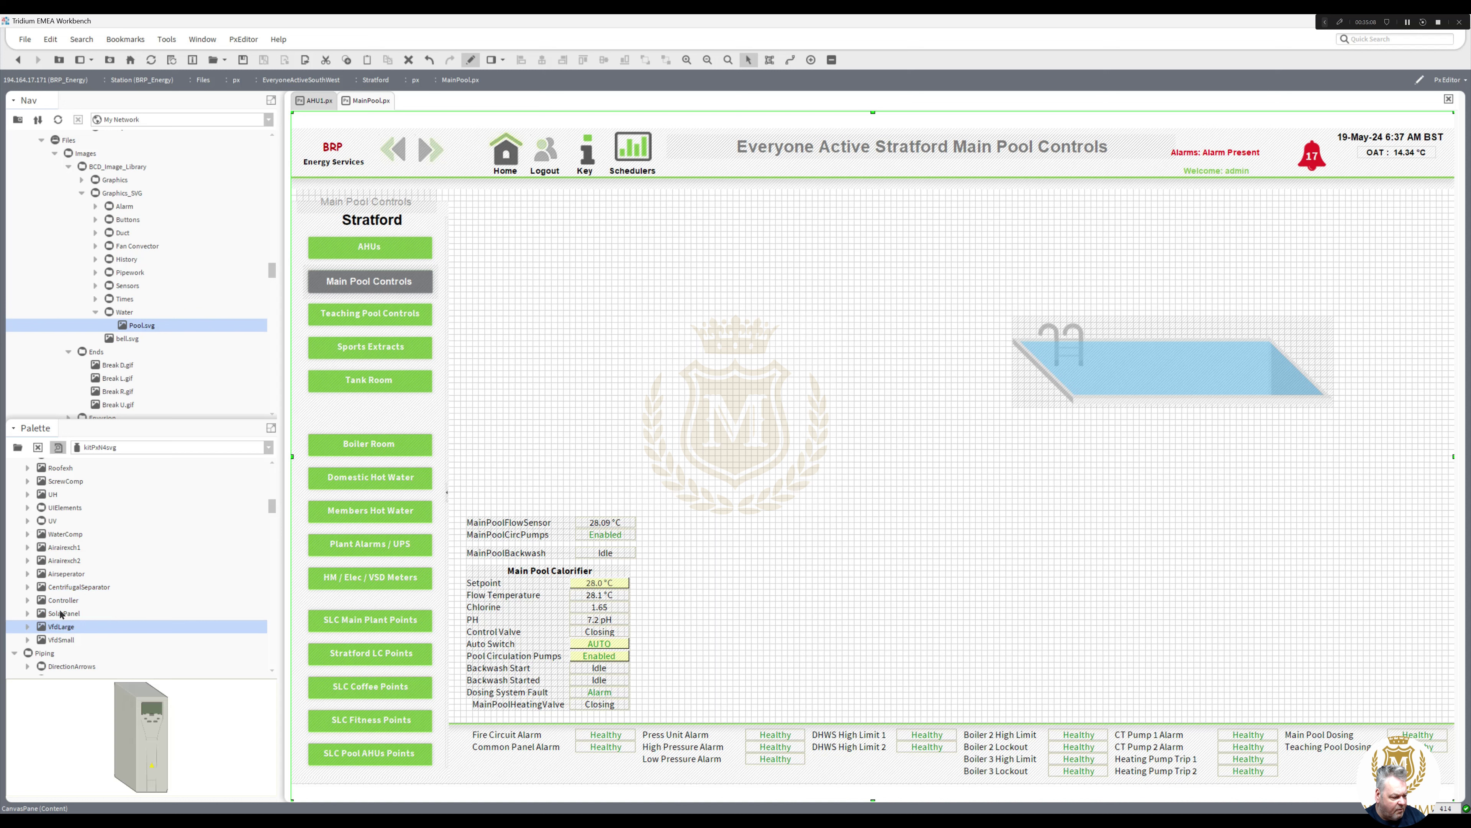
{"action": "left_click", "coordinate": [58, 534]}
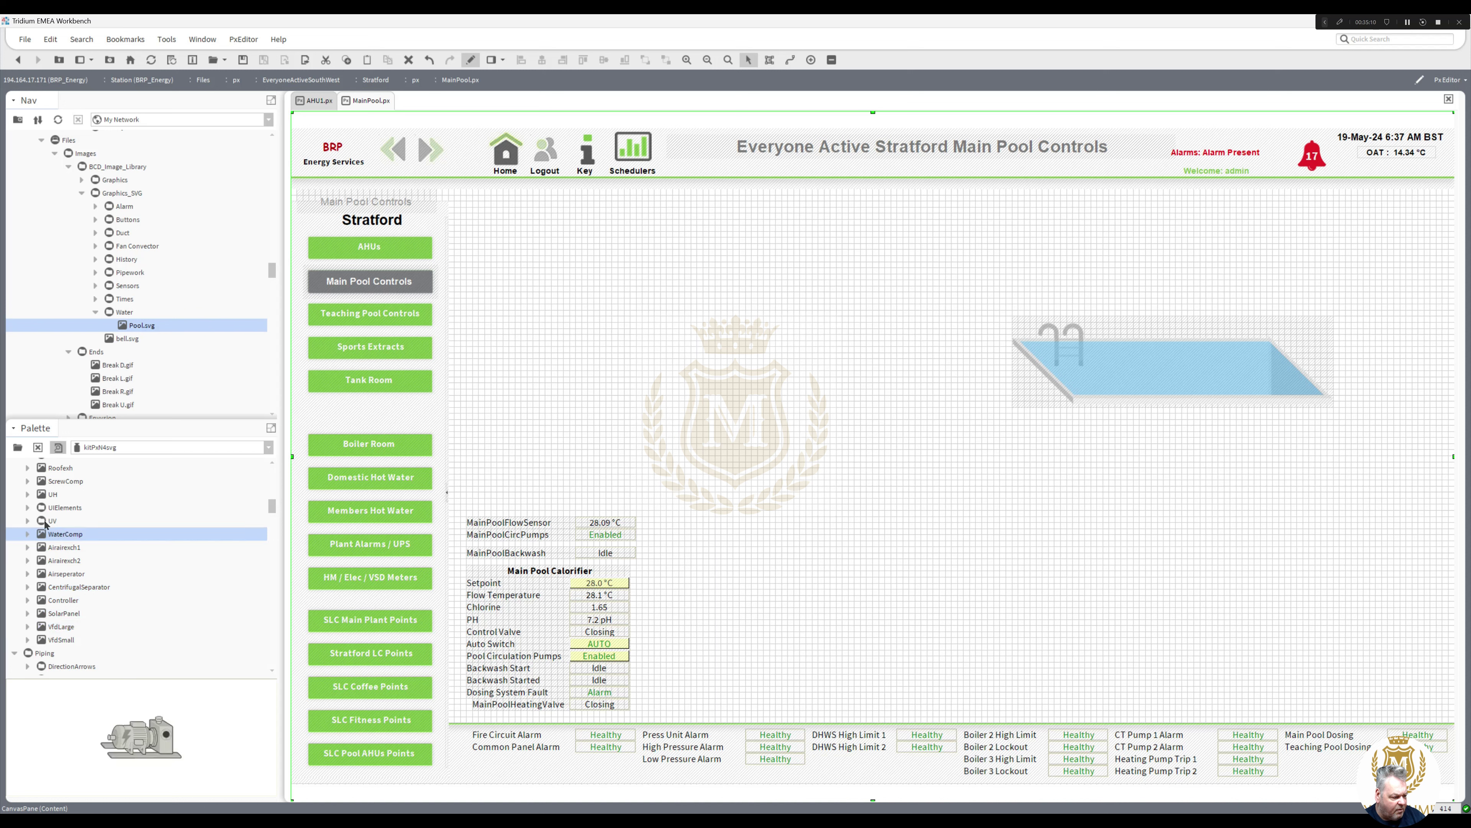
{"action": "left_click", "coordinate": [28, 508]}
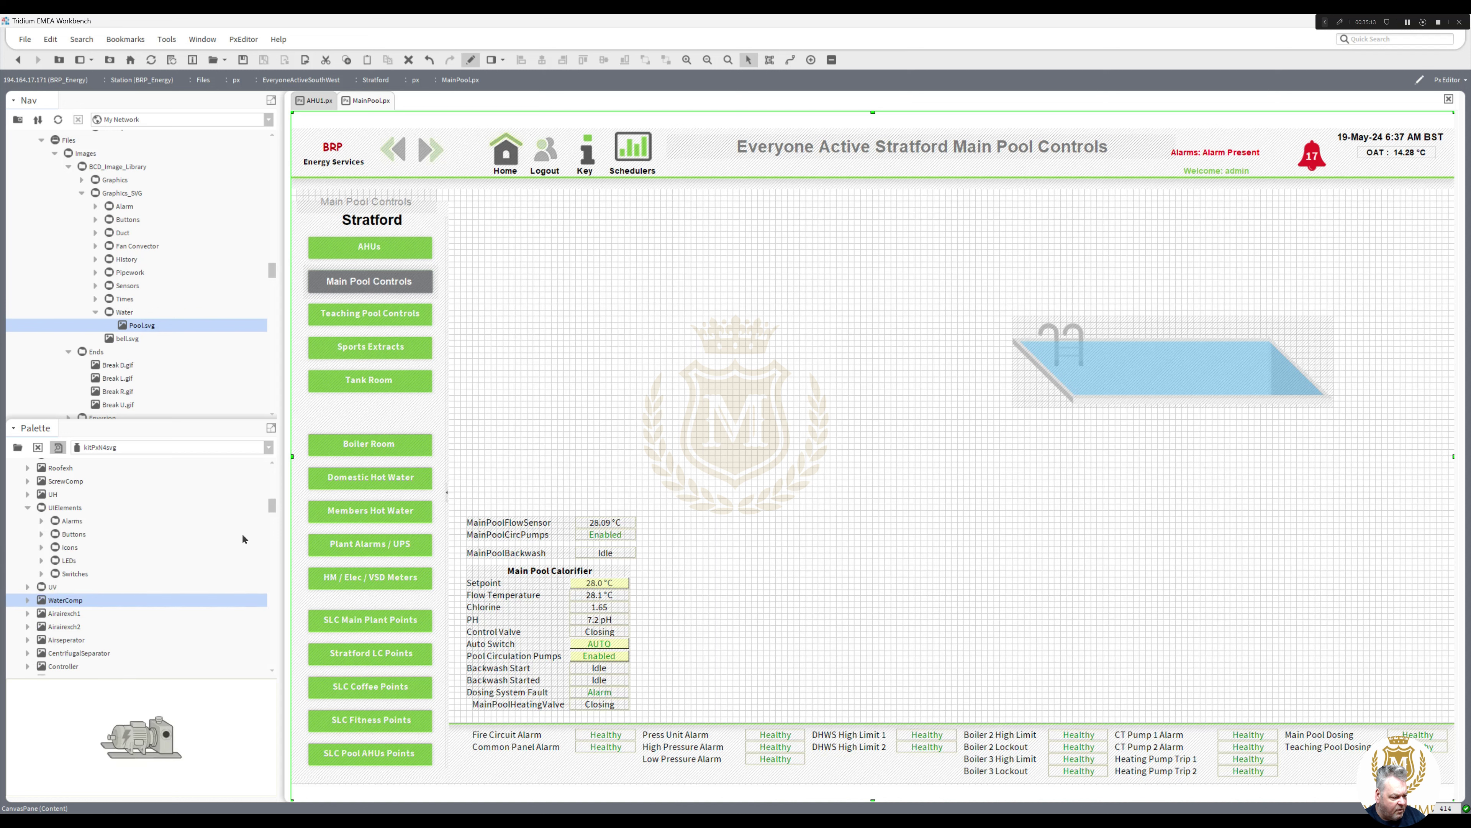
Step: Compare the palette's two heat exchangers and place HeatExchangerPlate on the page at the crest watermark's left edge
{"action": "left_click_drag", "start_coordinate": [270, 505], "coordinate": [270, 483]}
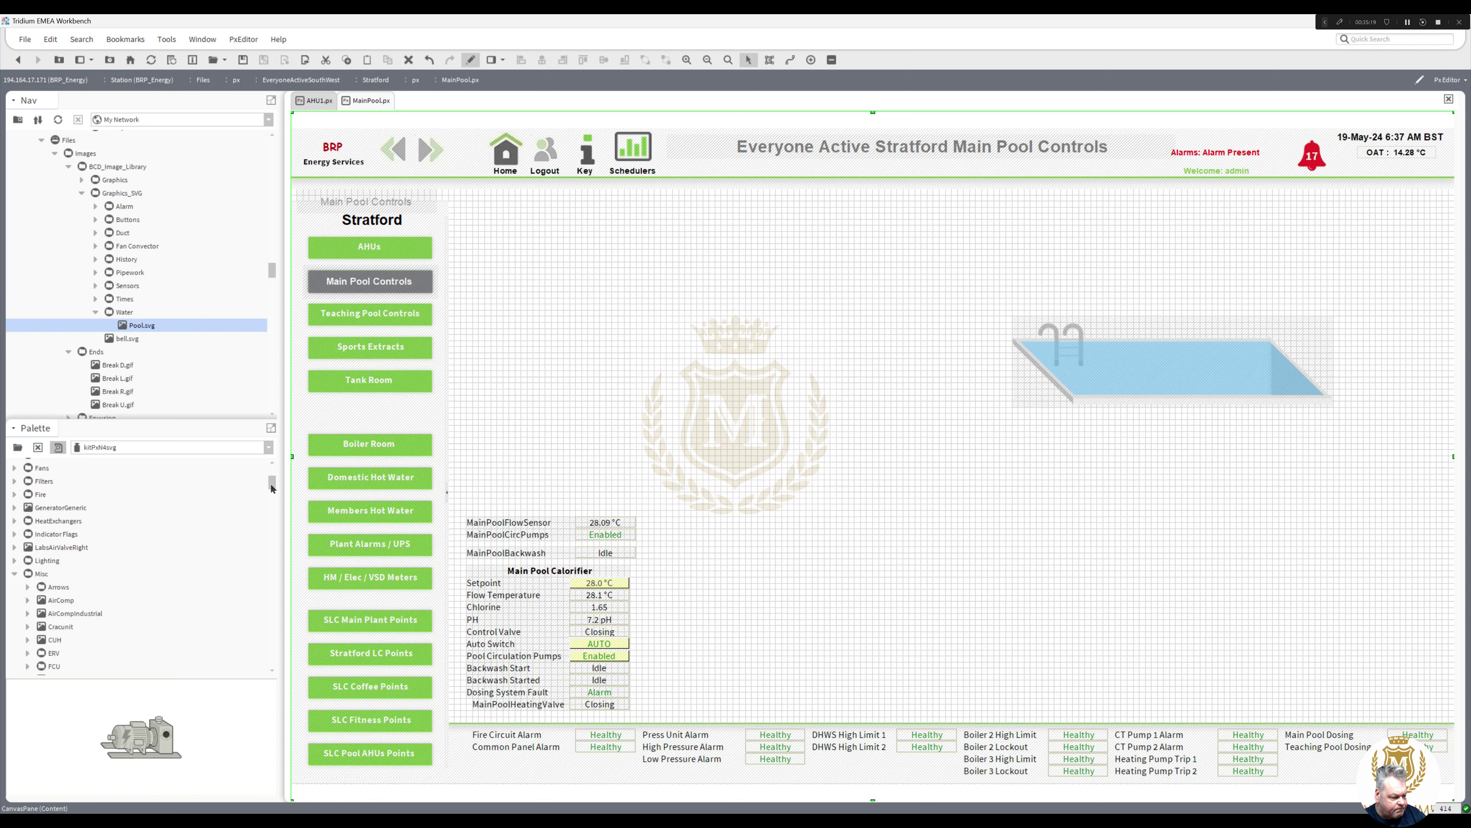
{"action": "left_click", "coordinate": [14, 521]}
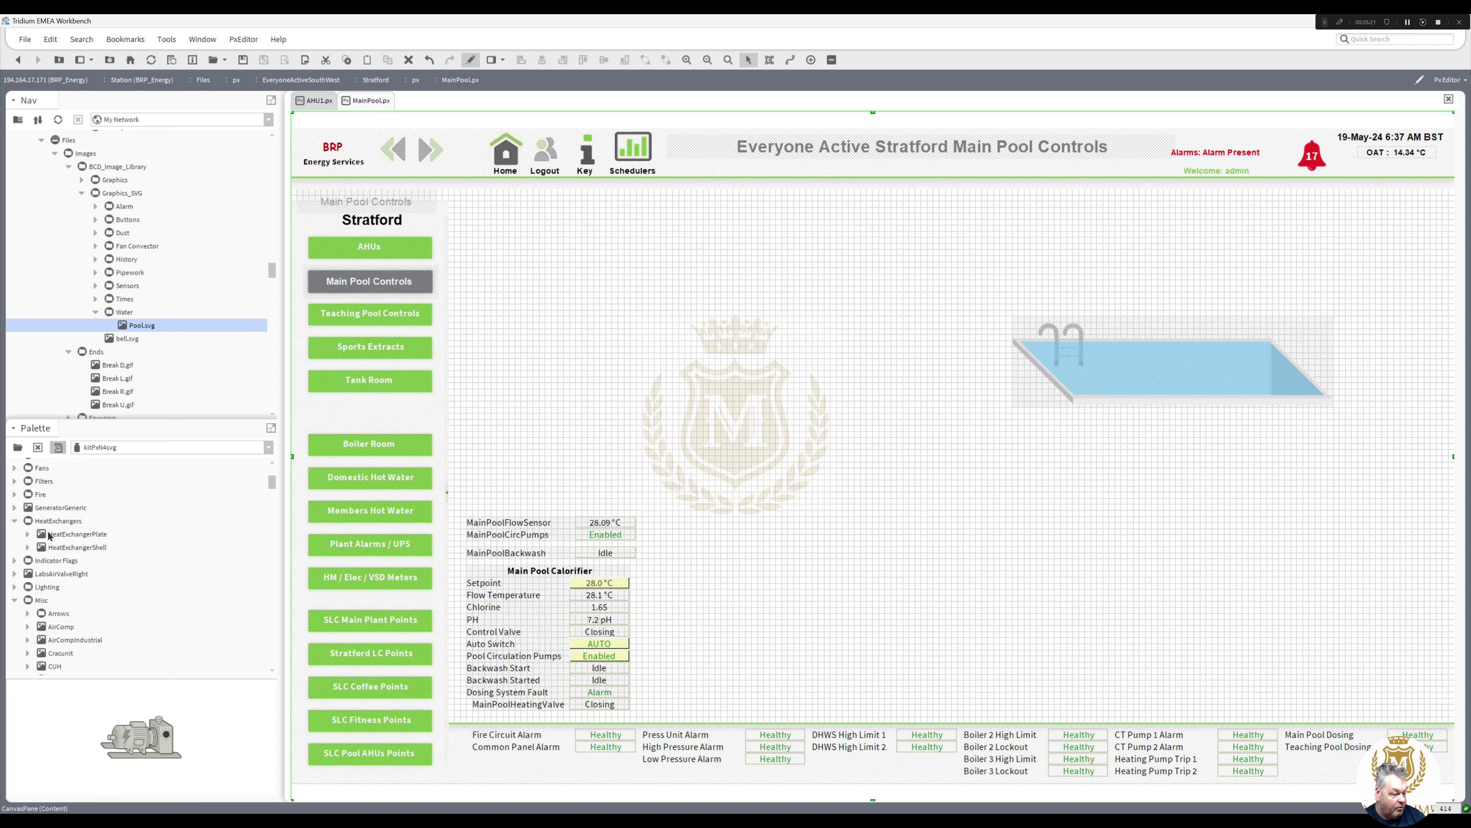
{"action": "left_click", "coordinate": [51, 534]}
{"action": "left_click", "coordinate": [68, 548]}
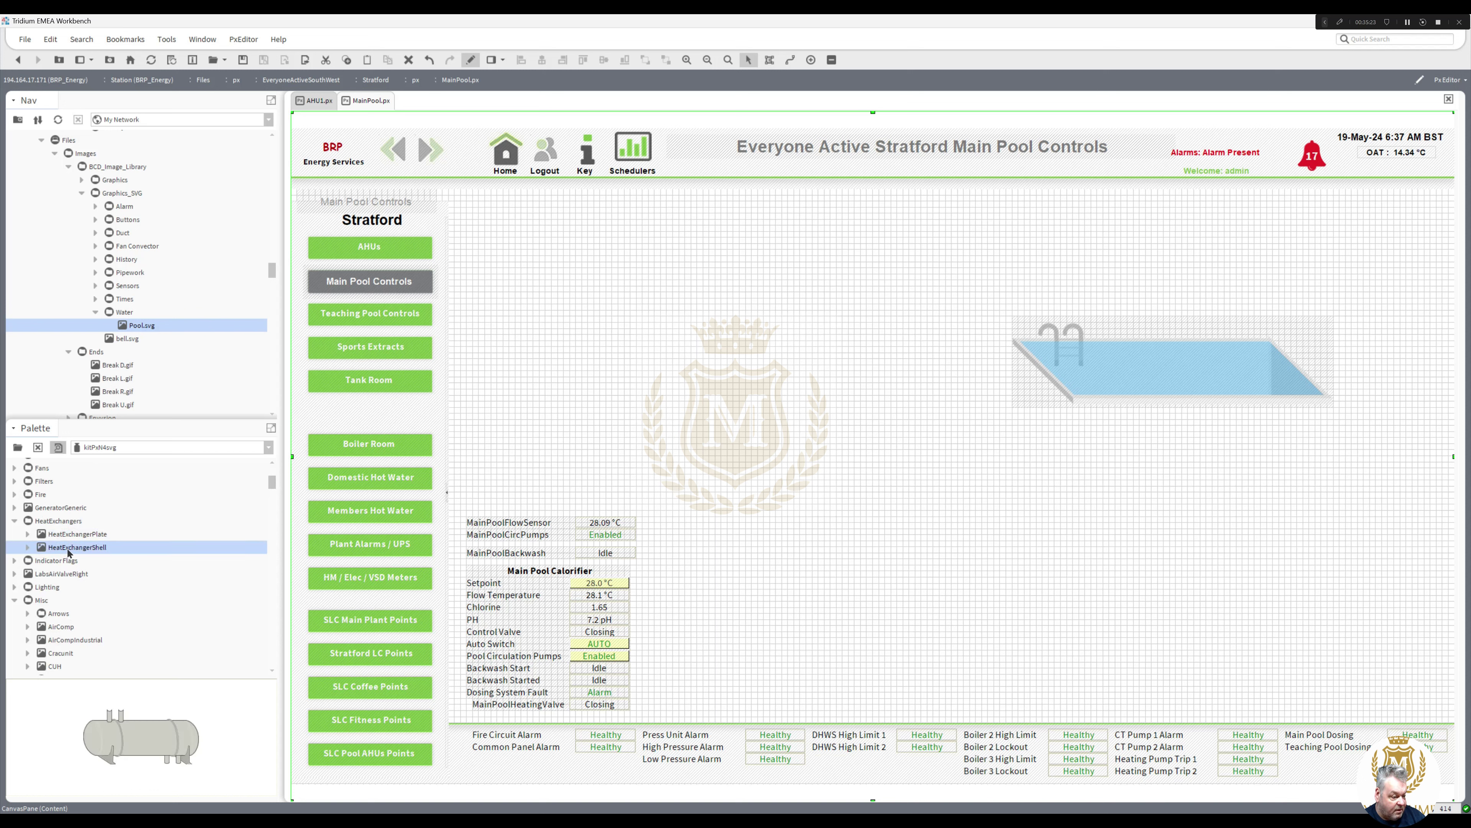
{"action": "left_click", "coordinate": [67, 535]}
{"action": "left_click_drag", "start_coordinate": [383, 474], "coordinate": [628, 388]}
Step: Add a new Picture over the crest watermark and copy the image path from the small plate heat exchanger's properties
{"action": "right_click", "coordinate": [723, 414]}
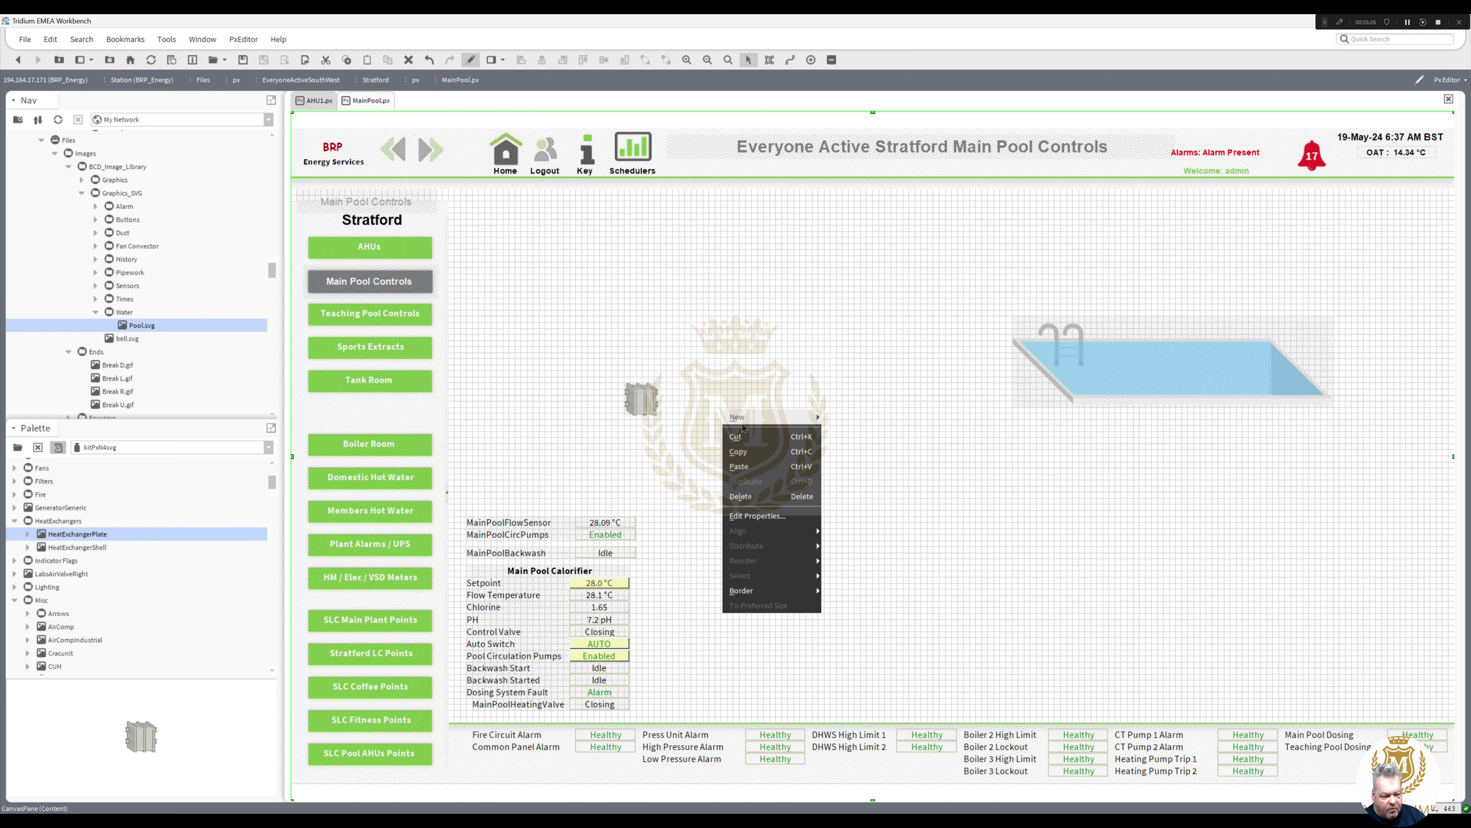
{"action": "mouse_move", "coordinate": [805, 417]}
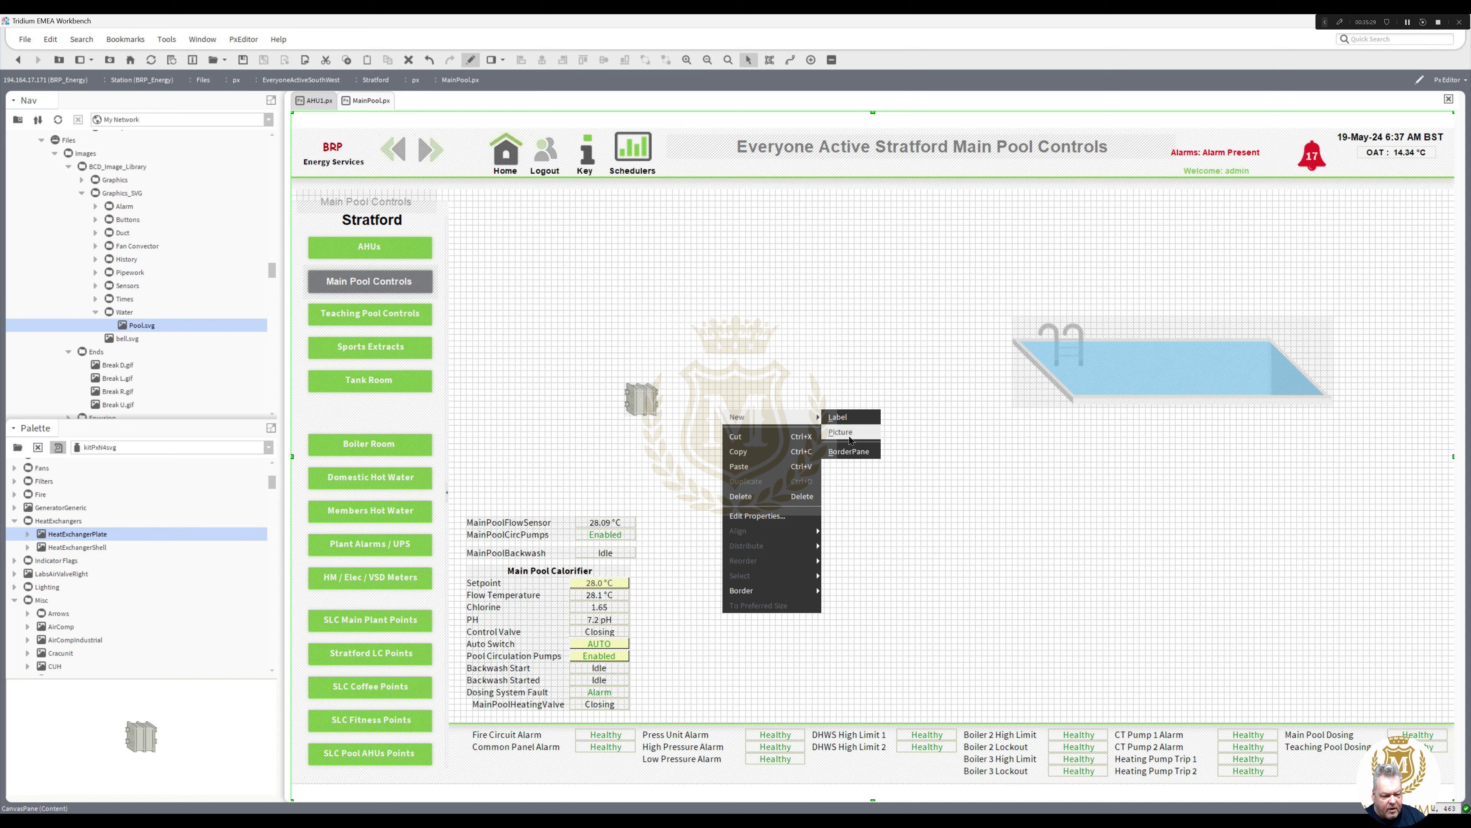
{"action": "left_click", "coordinate": [841, 433]}
{"action": "double_click", "coordinate": [643, 402]}
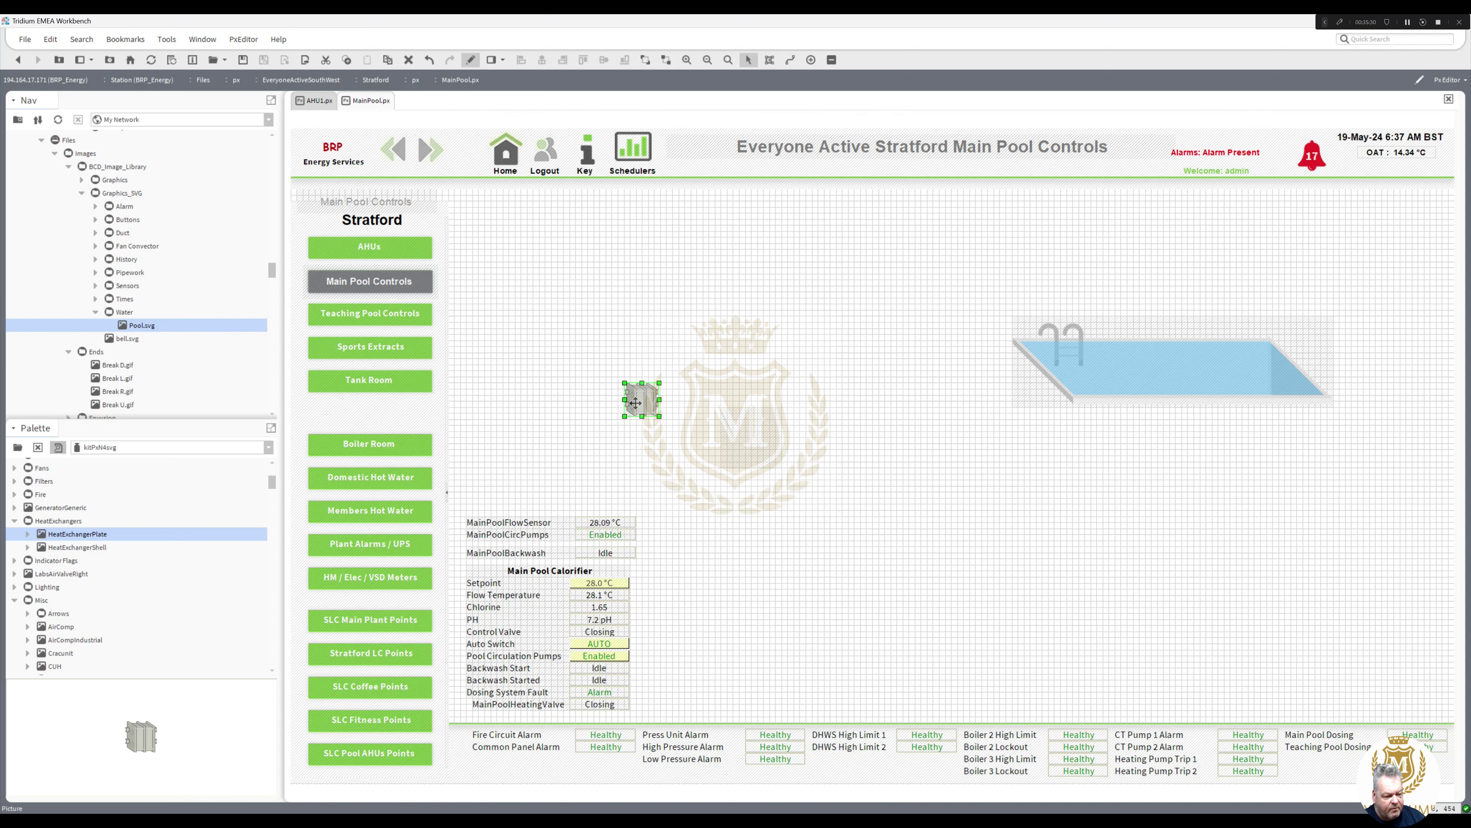
{"action": "left_click", "coordinate": [709, 415]}
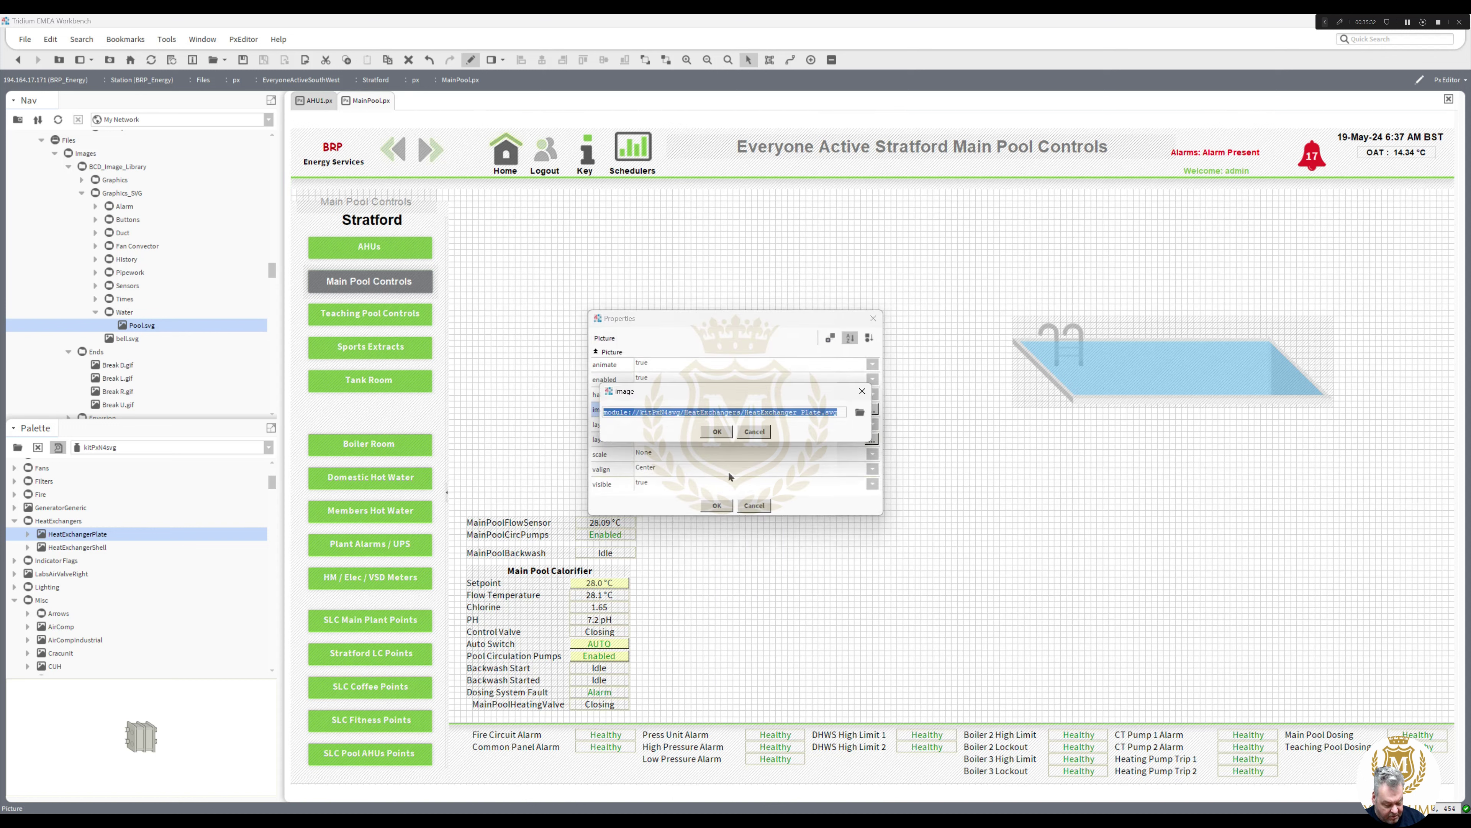
{"action": "left_click", "coordinate": [718, 432]}
{"action": "left_click", "coordinate": [716, 505]}
Step: Set the new picture's image to module://kitPxN4svg/HeatExchangers/HeatExchanger_Plate.svg and delete the original small heat exchanger
{"action": "double_click", "coordinate": [757, 448]}
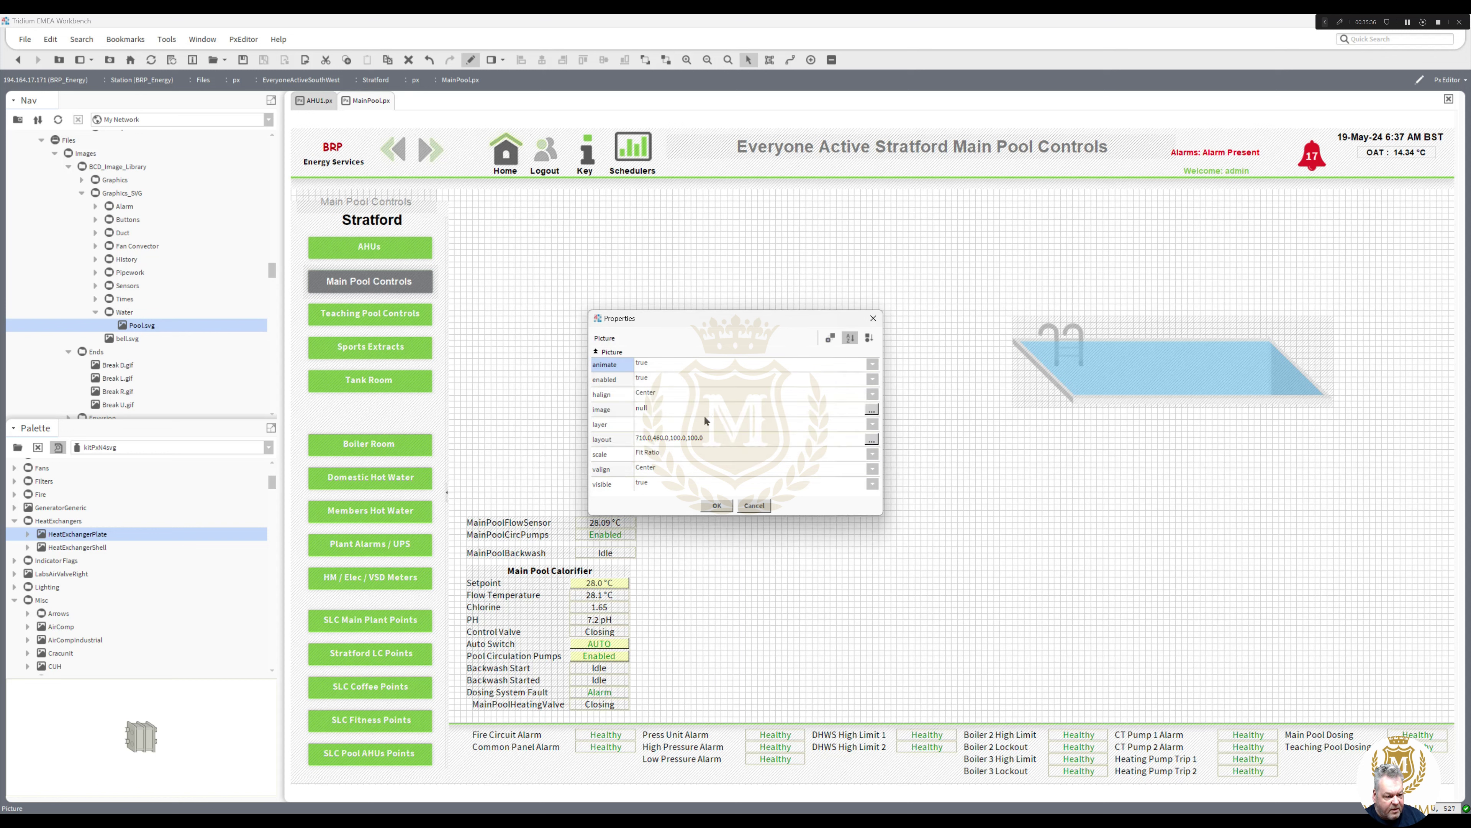
{"action": "left_click", "coordinate": [707, 412]}
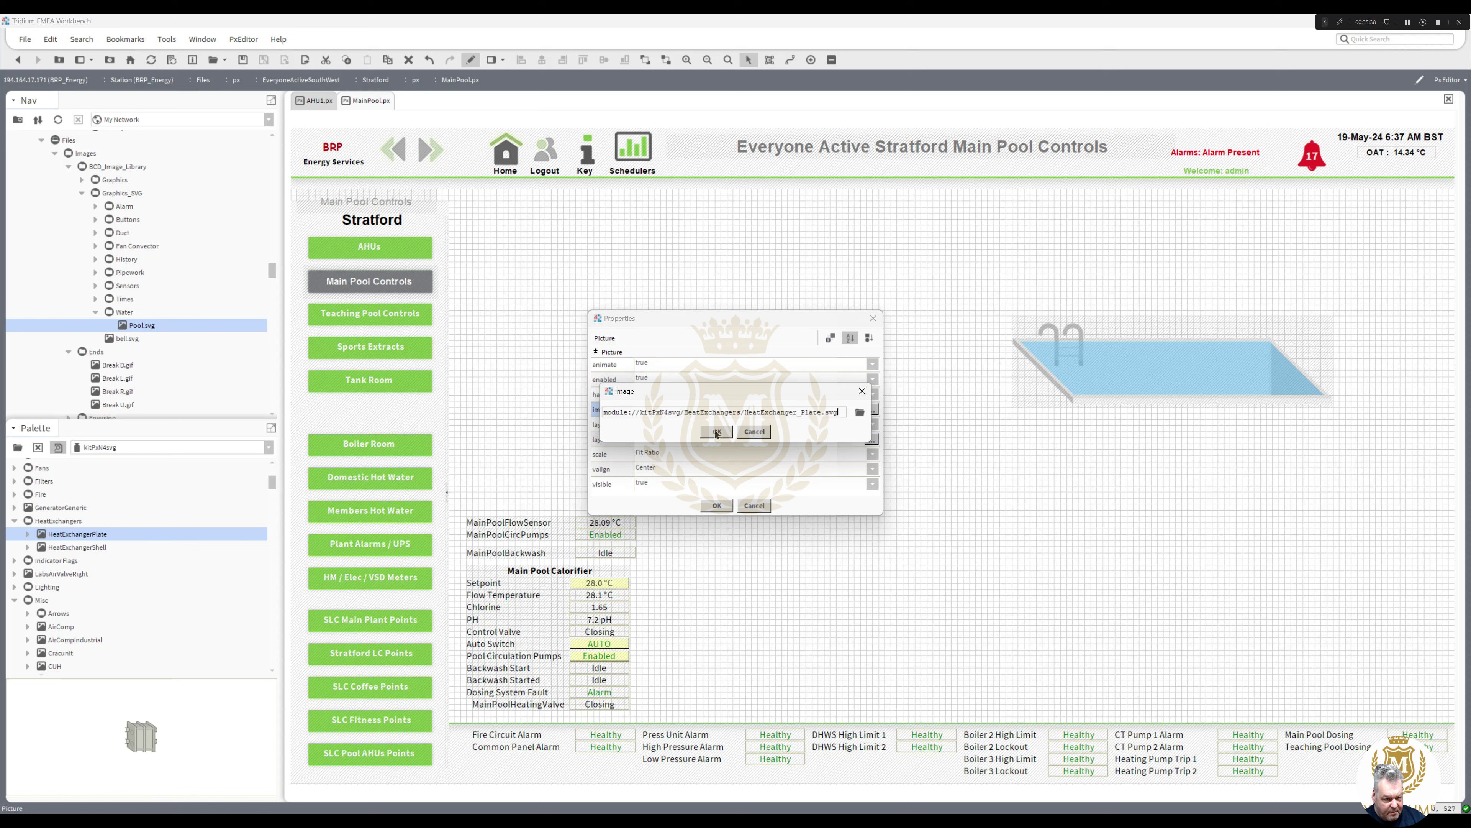
{"action": "left_click", "coordinate": [724, 433]}
{"action": "left_click", "coordinate": [718, 506]}
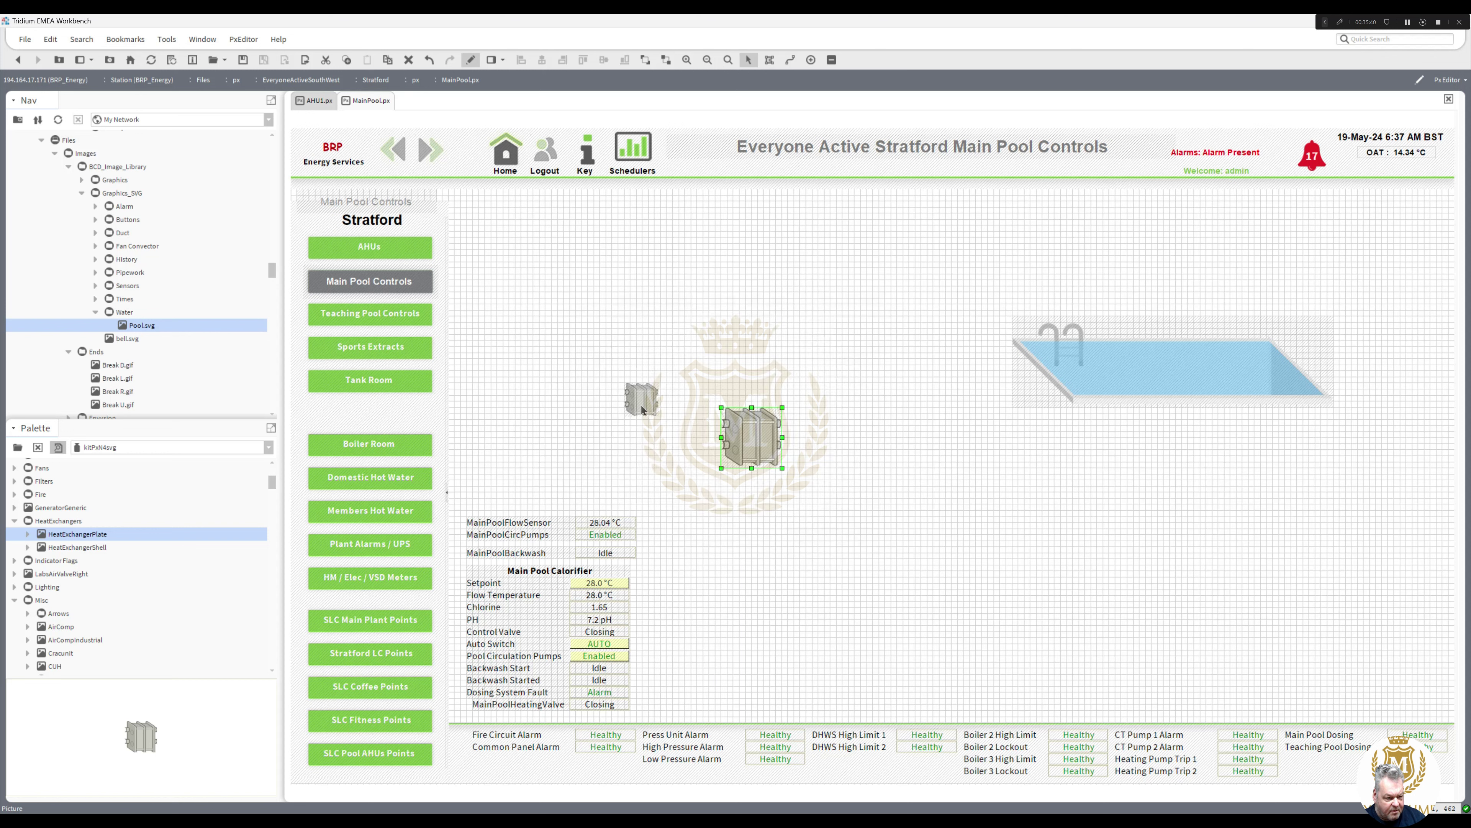
{"action": "left_click", "coordinate": [658, 413]}
{"action": "key", "text": "Delete"}
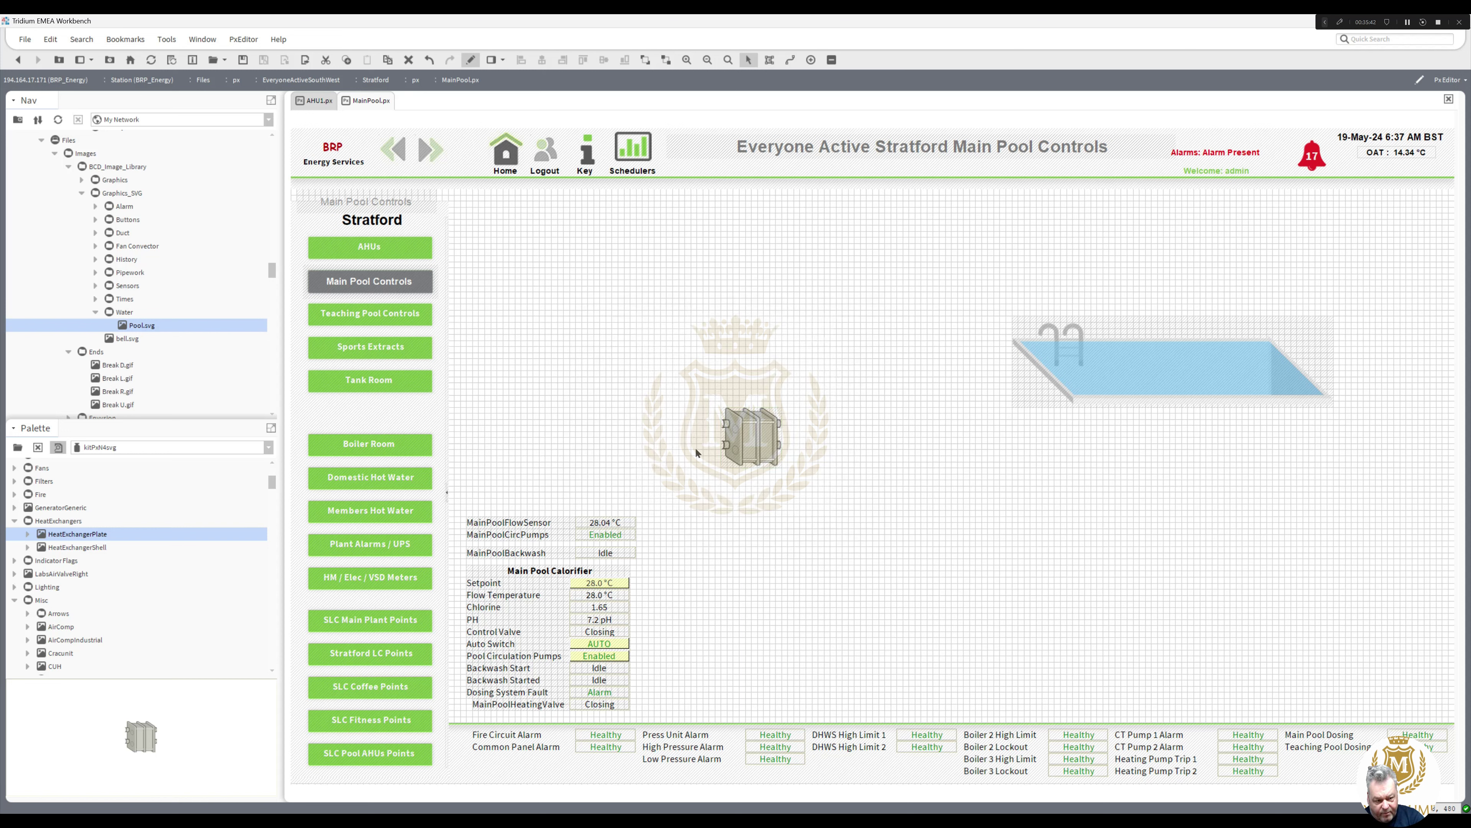
Step: Move the plate heat exchanger to the lower middle of the page and shift the pool picture up just below the header
{"action": "left_click_drag", "start_coordinate": [780, 450], "coordinate": [821, 384]}
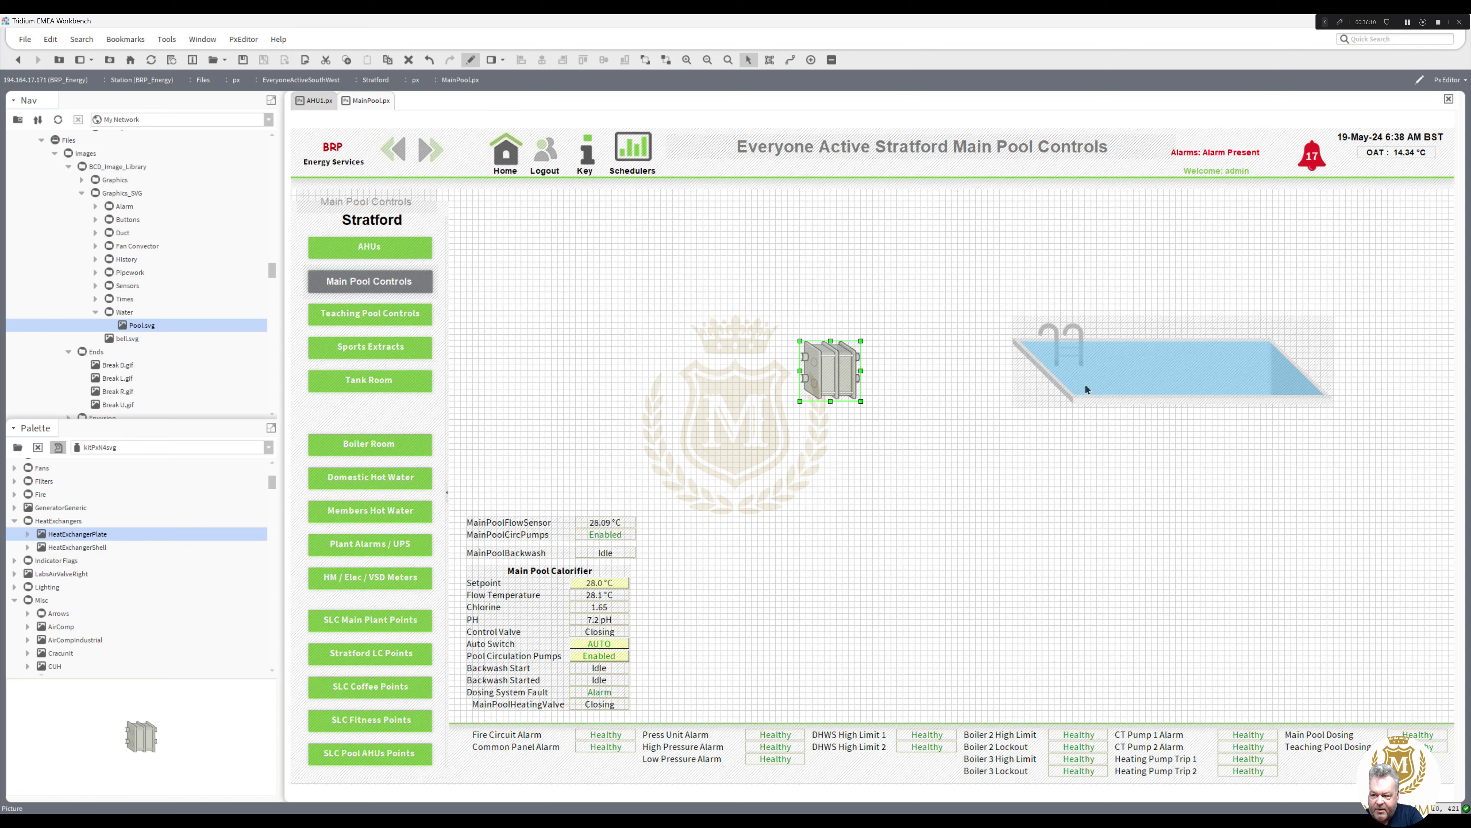
{"action": "left_click_drag", "start_coordinate": [826, 371], "coordinate": [896, 583]}
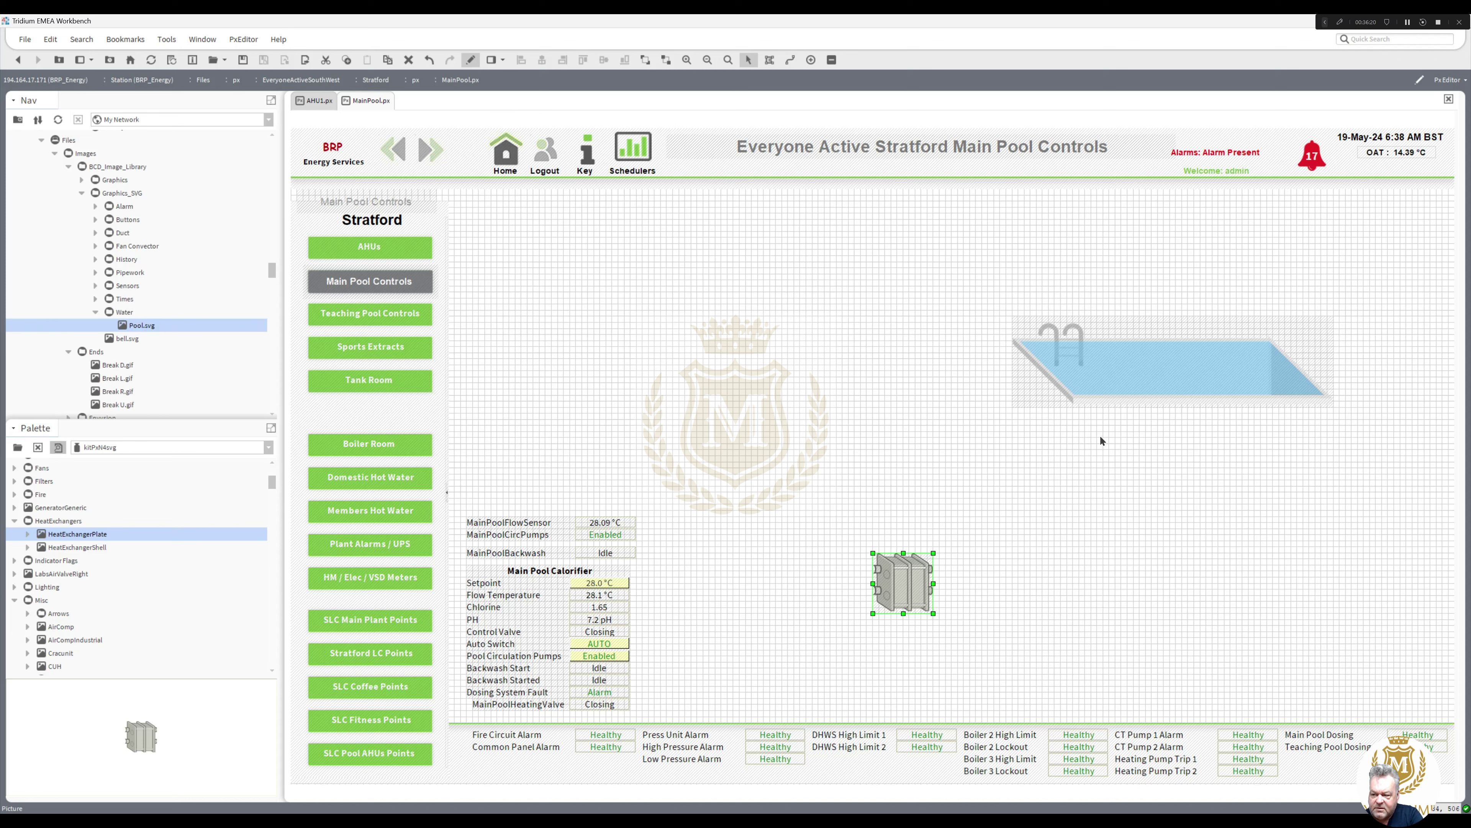
{"action": "left_click_drag", "start_coordinate": [1112, 373], "coordinate": [1068, 291]}
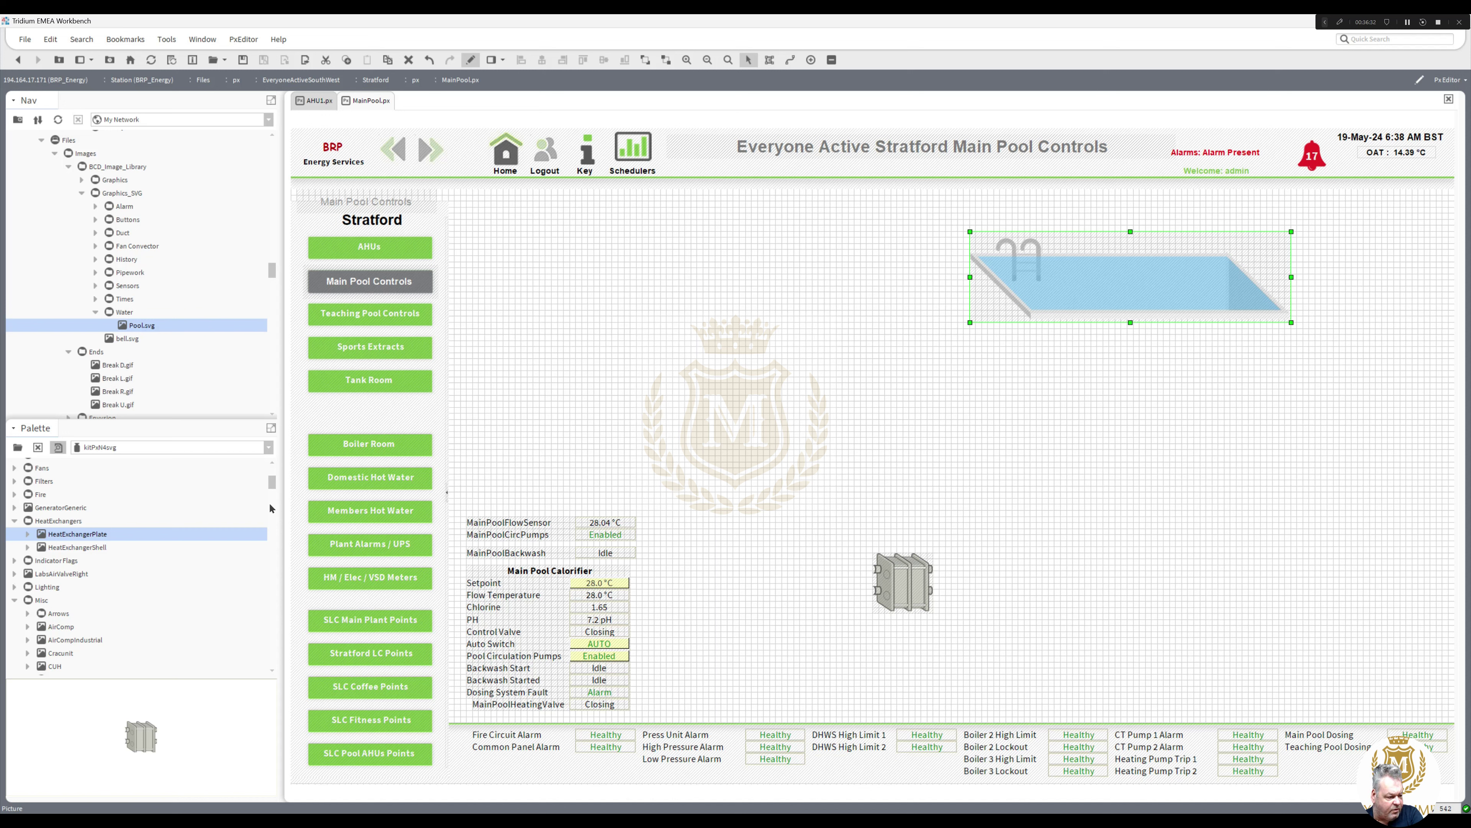
Step: Place a GrayHor6 pipe at the pool's upper-right corner and shorten it to end slightly beyond the pool picture
{"action": "left_click_drag", "start_coordinate": [273, 483], "coordinate": [116, 533]}
{"action": "scroll", "coordinate": [272, 493], "scroll_direction": "up", "scroll_amount": 6}
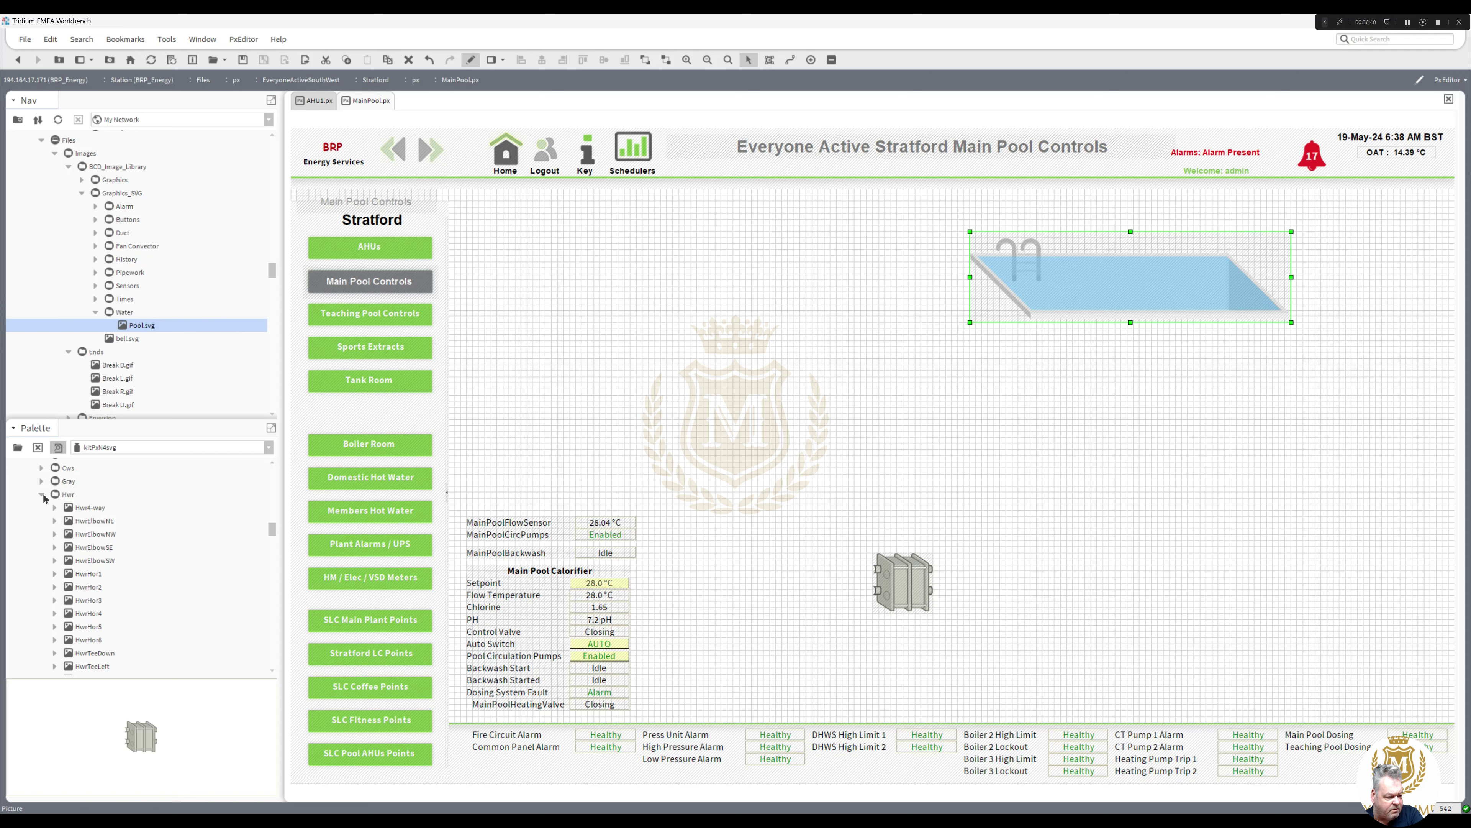
{"action": "left_click", "coordinate": [42, 481]}
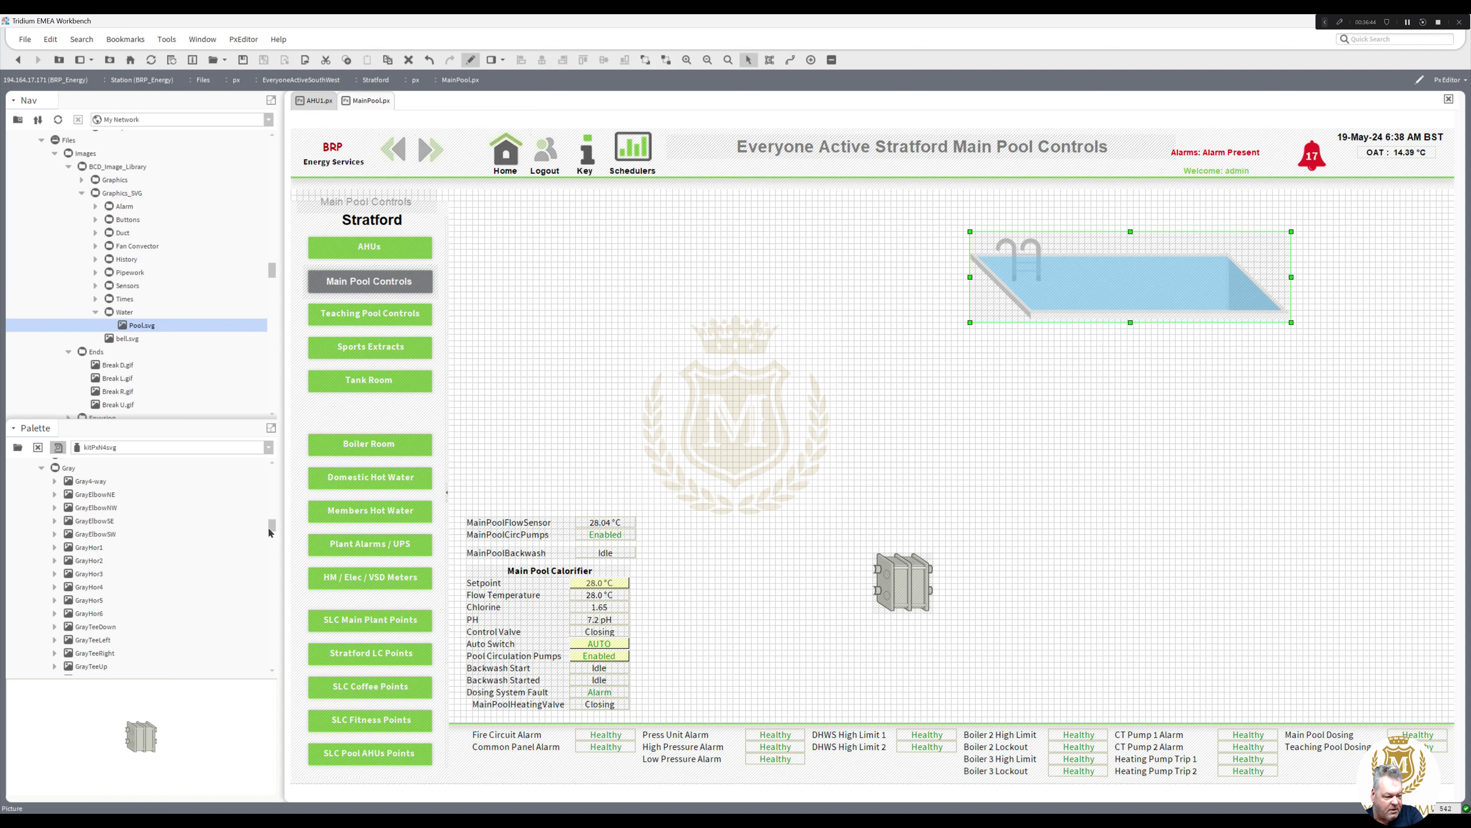
{"action": "left_click_drag", "start_coordinate": [269, 525], "coordinate": [275, 528]}
{"action": "left_click_drag", "start_coordinate": [95, 616], "coordinate": [1256, 265]}
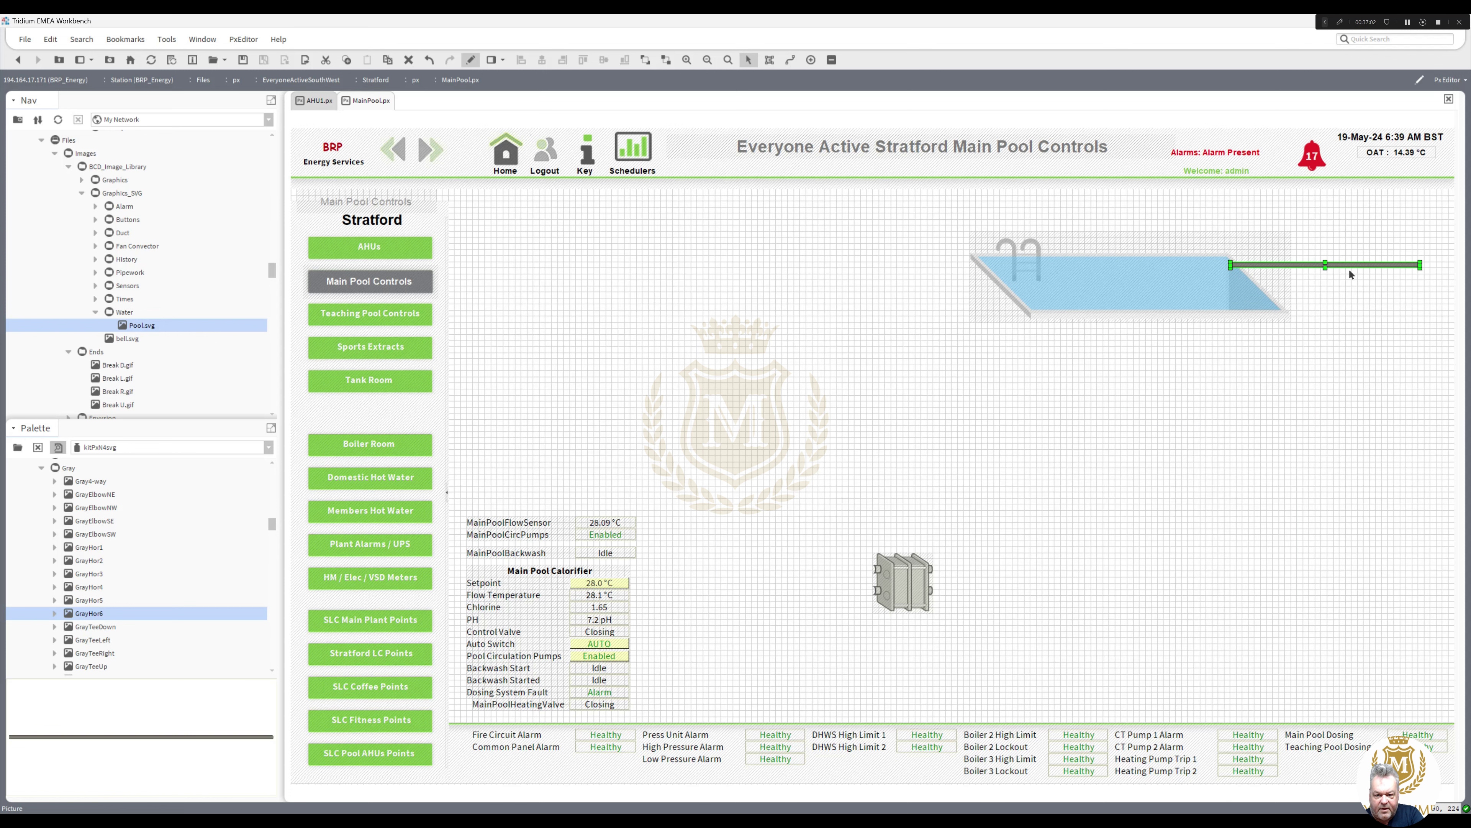
{"action": "left_click_drag", "start_coordinate": [1421, 269], "coordinate": [1315, 271]}
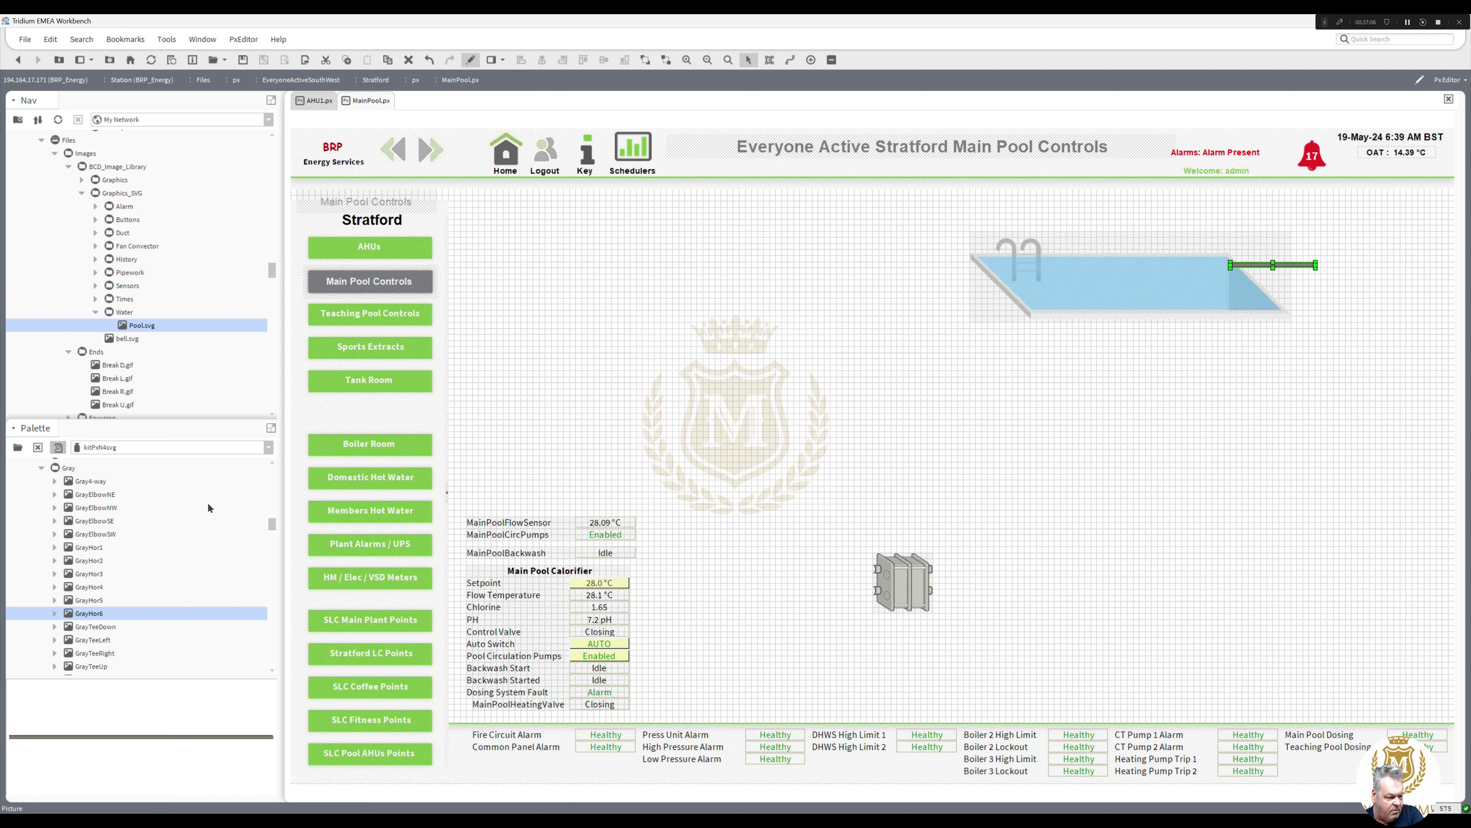
Step: Add the four gray pipe elbows (NE, NW, SE, SW) beside the calorifier points and join the lowest one to the pool pipe's right end
{"action": "left_click", "coordinate": [102, 502]}
{"action": "key", "text": "shift+Down"}
{"action": "key", "text": "shift+Down"}
{"action": "key", "text": "shift+Down"}
{"action": "left_click_drag", "start_coordinate": [102, 502], "coordinate": [736, 641]}
{"action": "left_click", "coordinate": [716, 633]}
{"action": "left_click", "coordinate": [702, 638]}
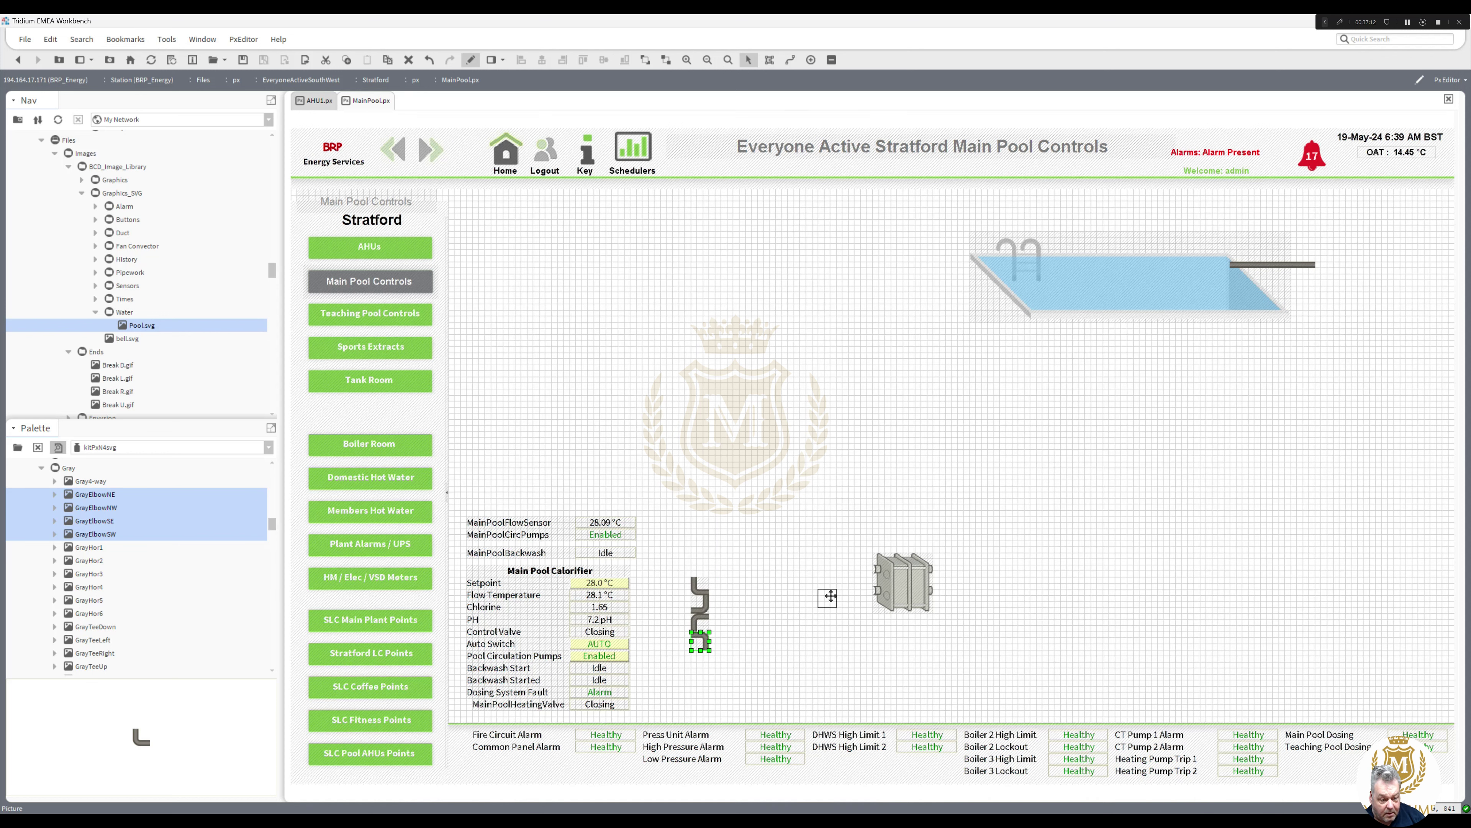
{"action": "left_click_drag", "start_coordinate": [1100, 429], "coordinate": [1319, 269]}
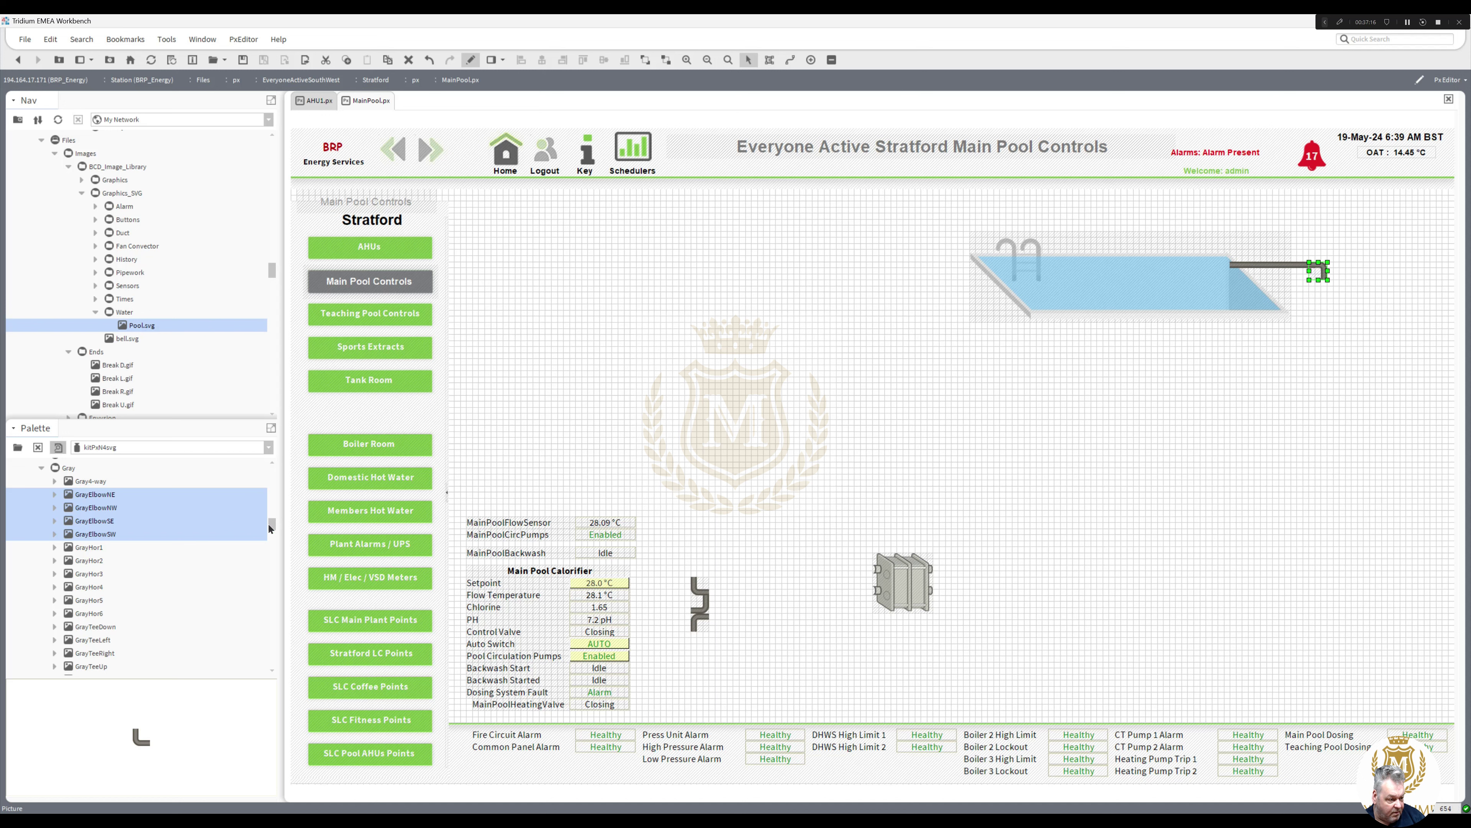
Step: Place a GrayVert6 pipe running straight down from the elbow at the end of the pool pipe
{"action": "scroll", "coordinate": [271, 534], "scroll_direction": "down", "scroll_amount": 5}
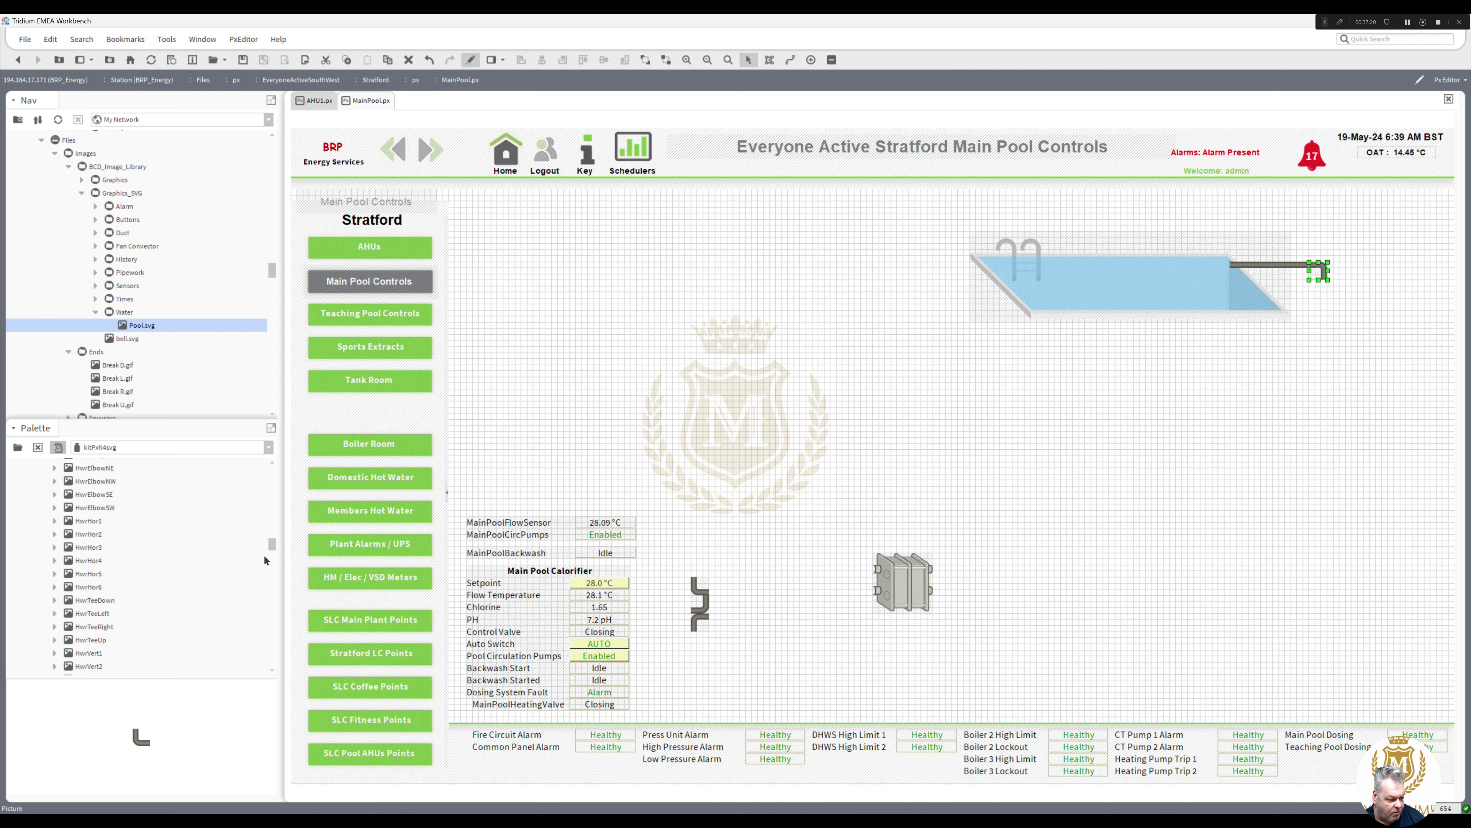
{"action": "left_click_drag", "start_coordinate": [272, 546], "coordinate": [271, 535]}
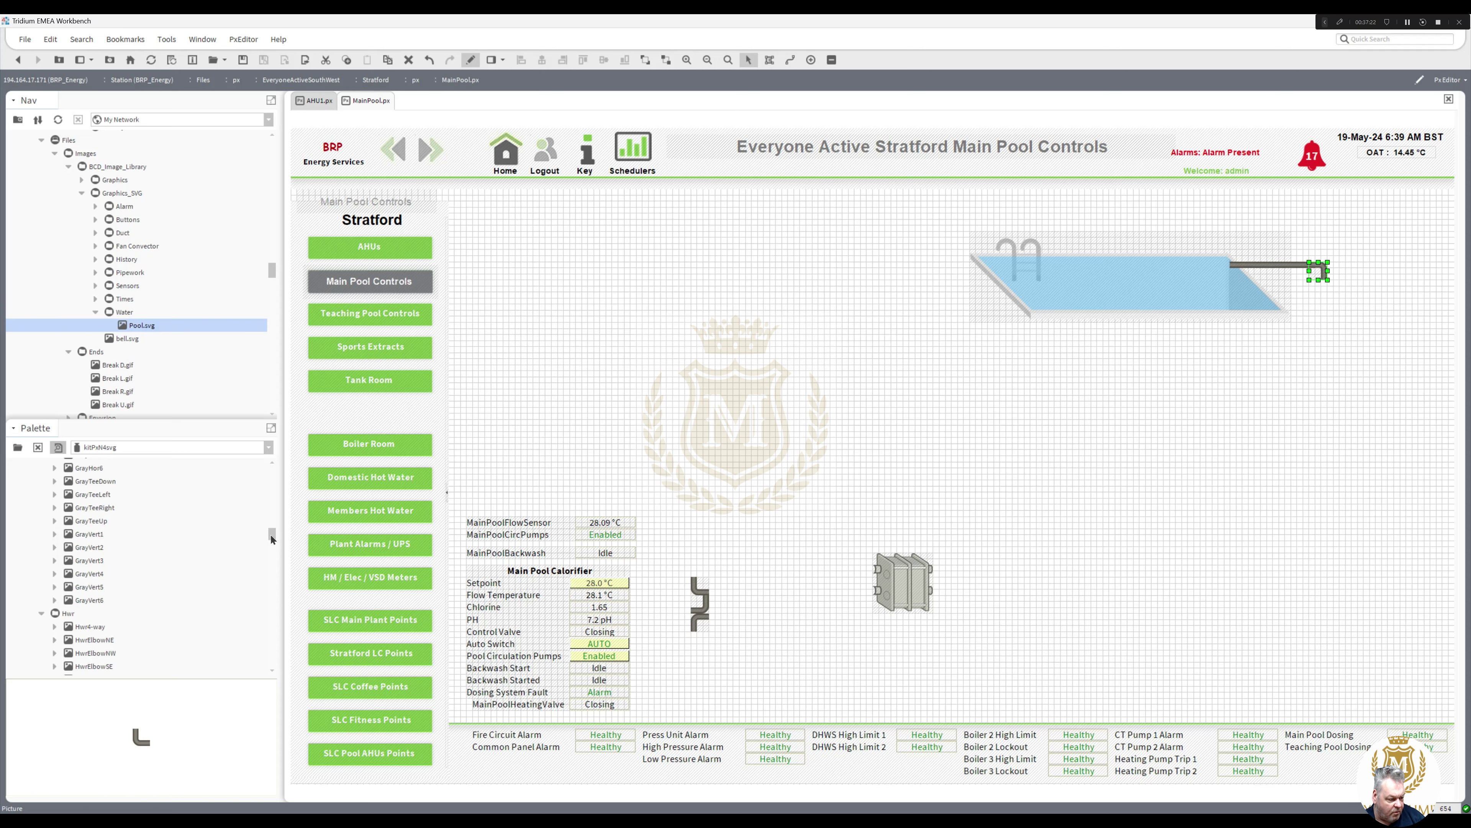
{"action": "left_click_drag", "start_coordinate": [89, 600], "coordinate": [1324, 341]}
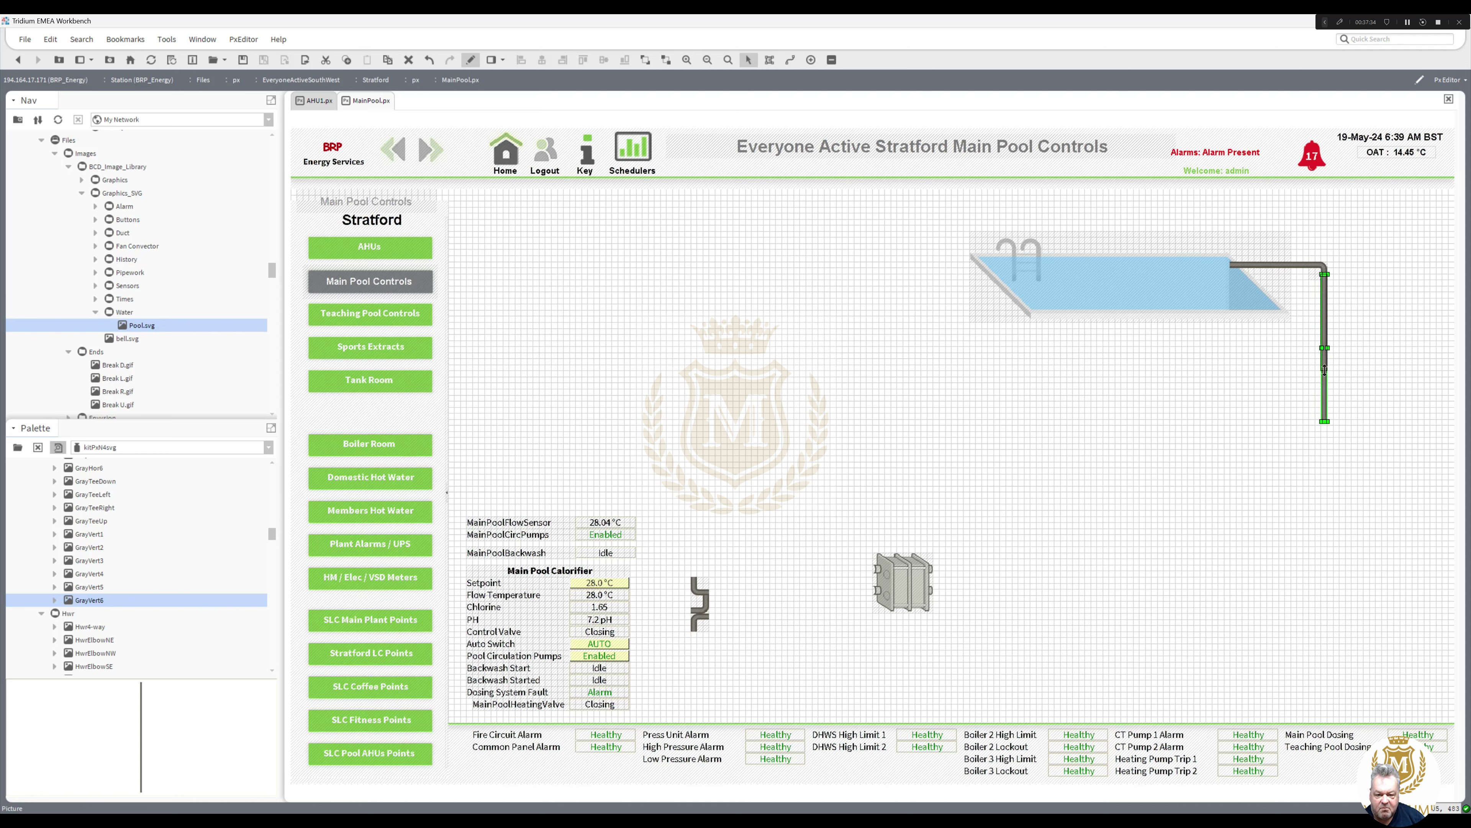
Step: Shorten the vertical pipe to end a little below the pool and join a gray elbow turning left at its lower end
{"action": "left_click_drag", "start_coordinate": [1324, 422], "coordinate": [1323, 377]}
{"action": "left_click_drag", "start_coordinate": [698, 594], "coordinate": [1323, 383]}
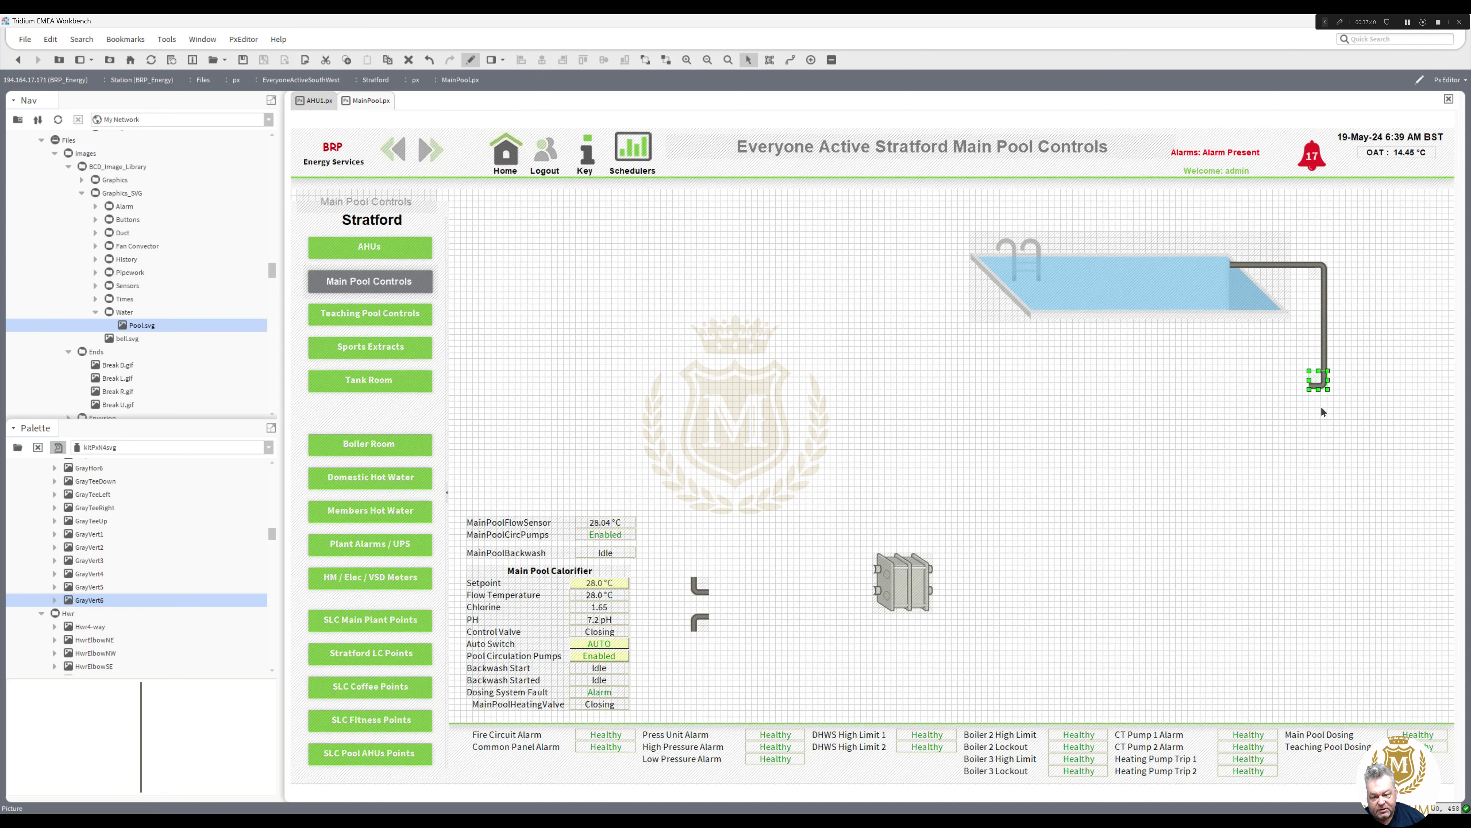
{"action": "left_click", "coordinate": [1321, 406]}
Step: Duplicate the horizontal pool pipe and lay the lengthened copy leftward from the lower elbow to below the pool's left part
{"action": "right_click", "coordinate": [1300, 266]}
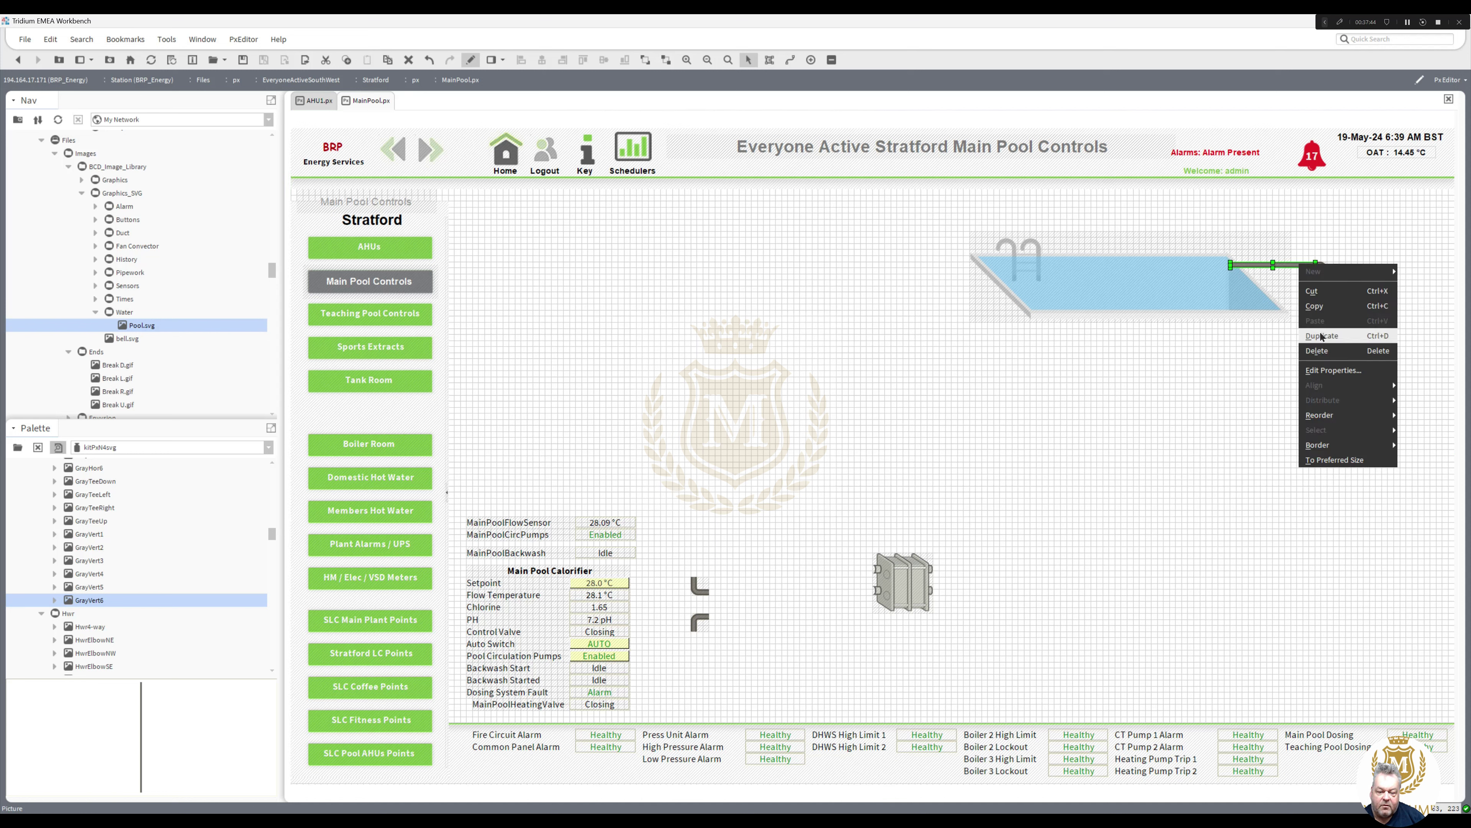
{"action": "left_click", "coordinate": [1322, 336]}
{"action": "left_click_drag", "start_coordinate": [1304, 271], "coordinate": [1053, 383]}
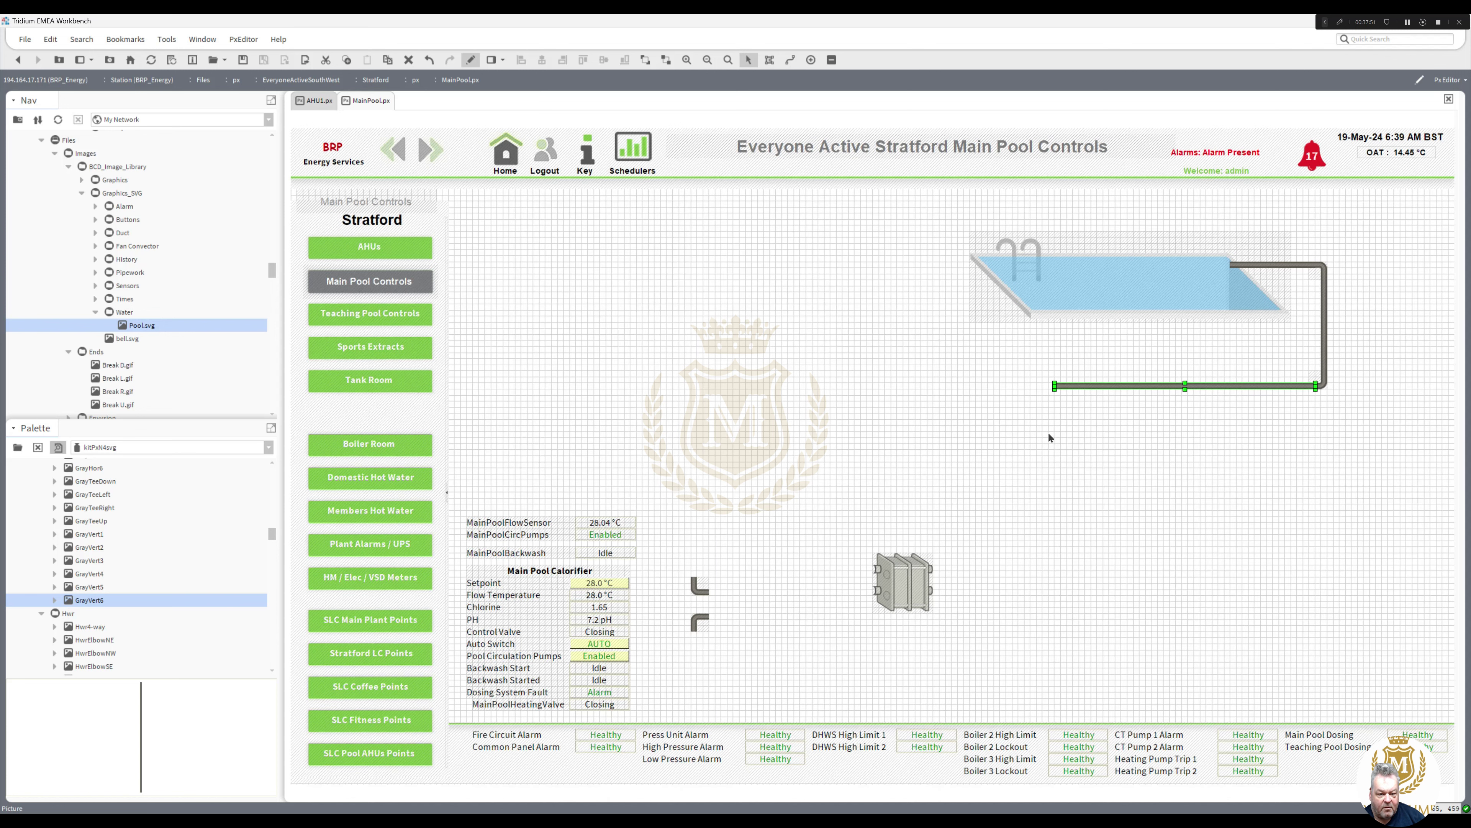
Step: Move the upward-turning gray elbow from beside the calorifier points to the left end of the lower horizontal pipe
{"action": "left_click", "coordinate": [705, 590]}
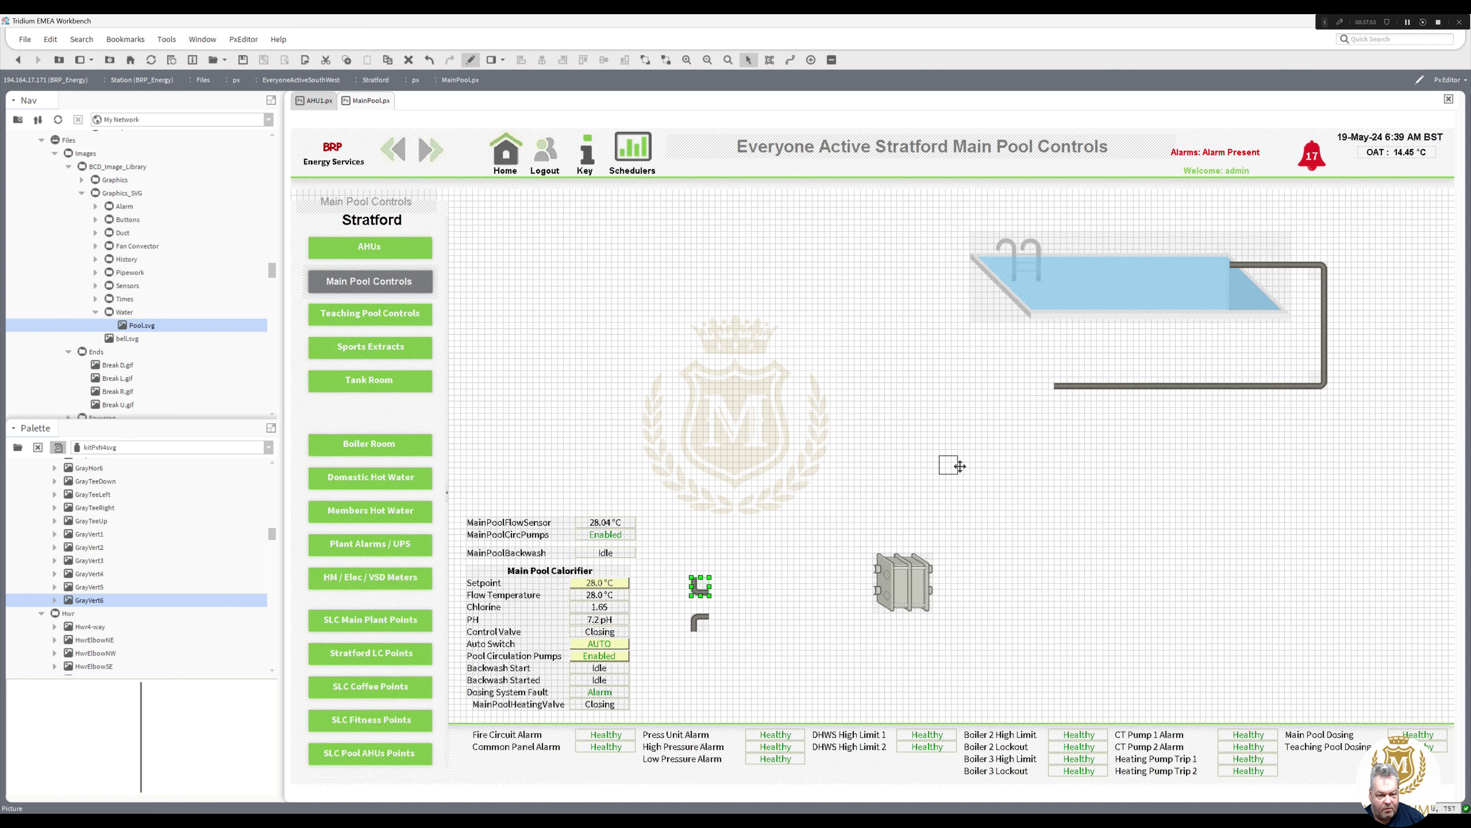
{"action": "key", "text": "ctrl+x"}
{"action": "key", "text": "ctrl+v"}
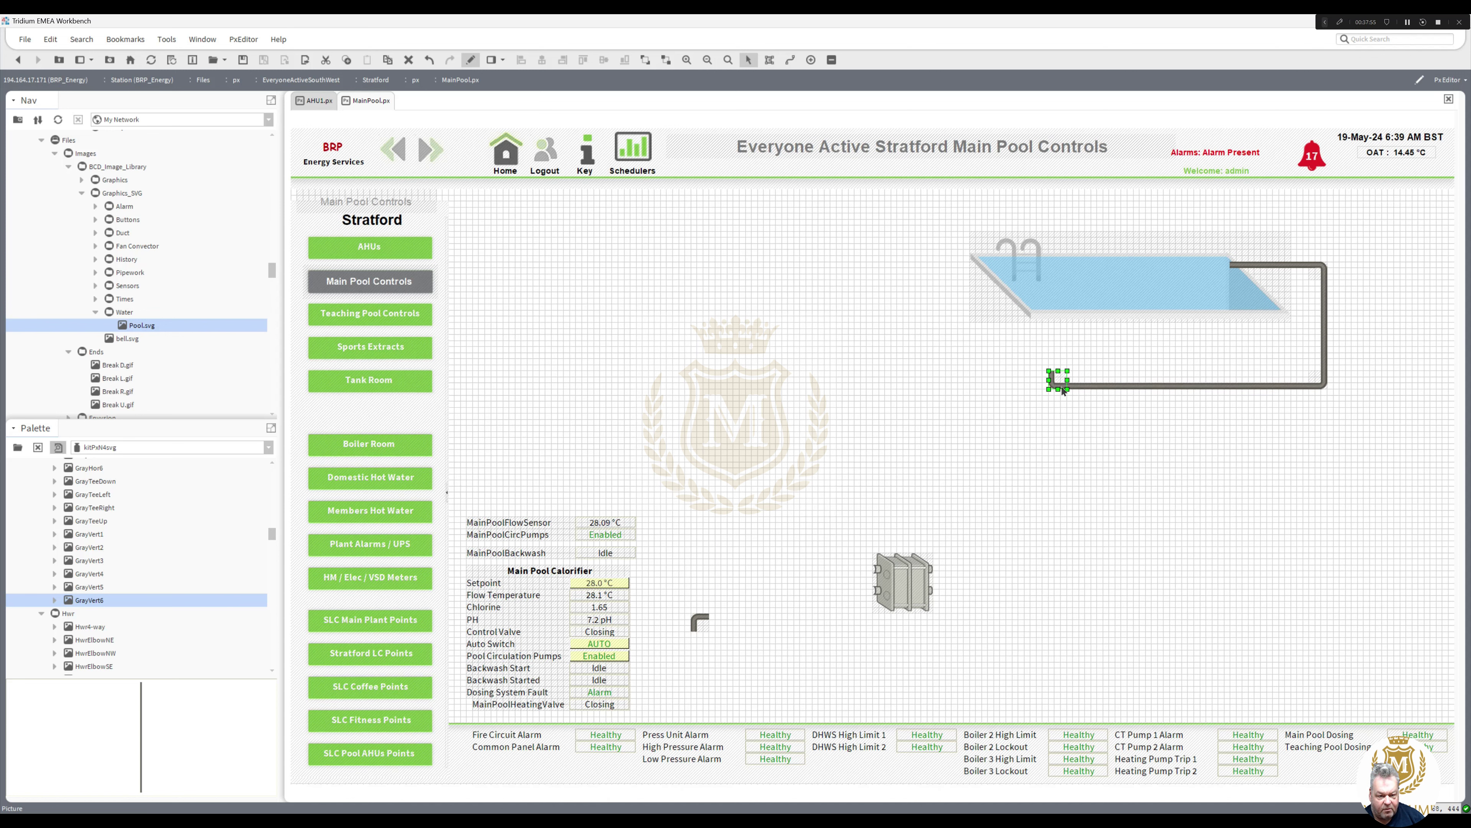
{"action": "left_click", "coordinate": [1050, 383]}
{"action": "left_click_drag", "start_coordinate": [1048, 383], "coordinate": [1046, 376]}
{"action": "left_click", "coordinate": [1046, 421]}
Step: Duplicate the right vertical pipe and fit the copy between the lower-left elbow and the pool's bottom edge
{"action": "left_click", "coordinate": [1324, 356]}
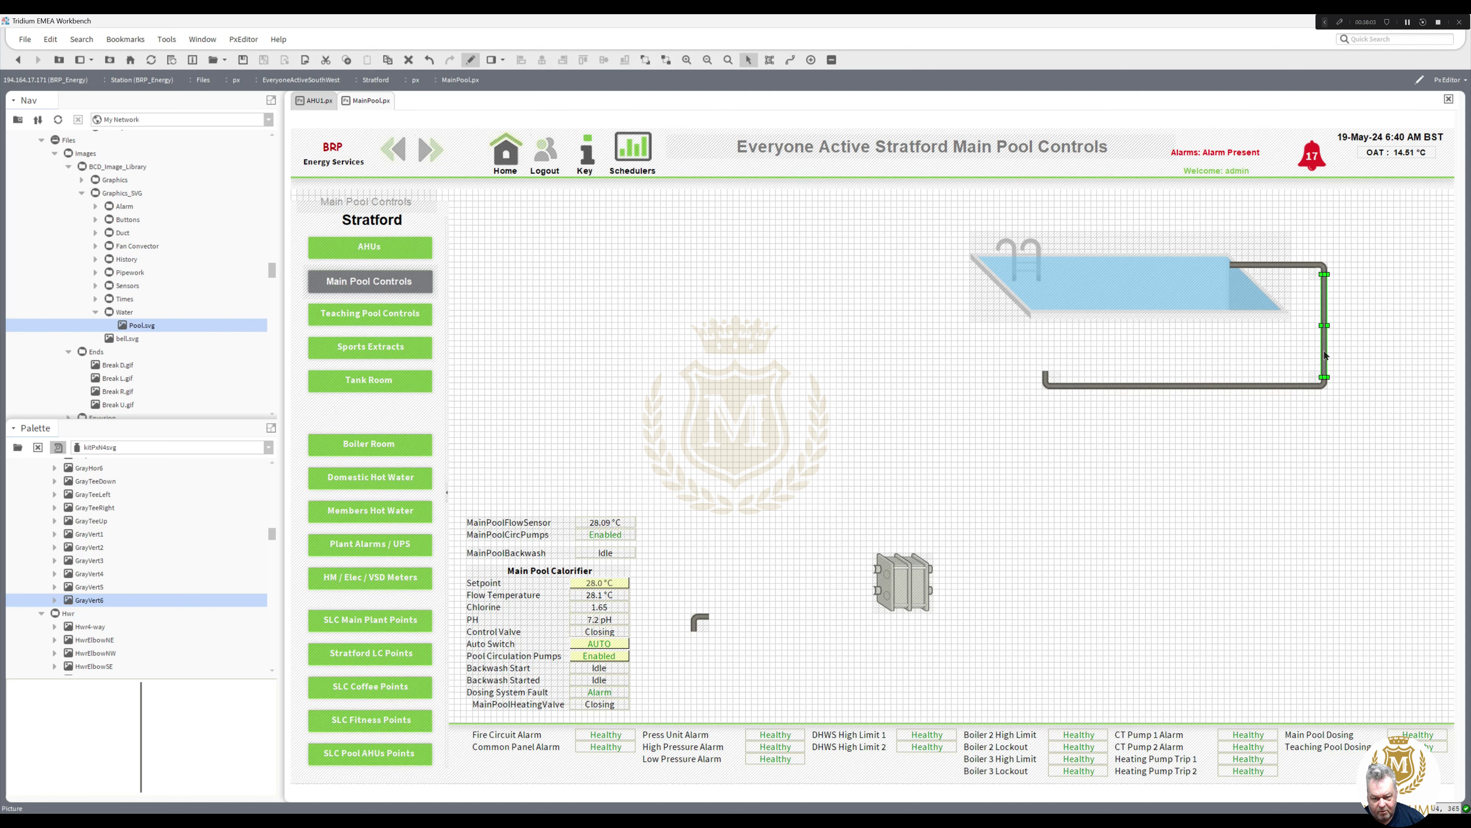
{"action": "right_click", "coordinate": [1324, 351]}
{"action": "left_click", "coordinate": [1361, 422]}
{"action": "left_click_drag", "start_coordinate": [1327, 346], "coordinate": [1046, 382]}
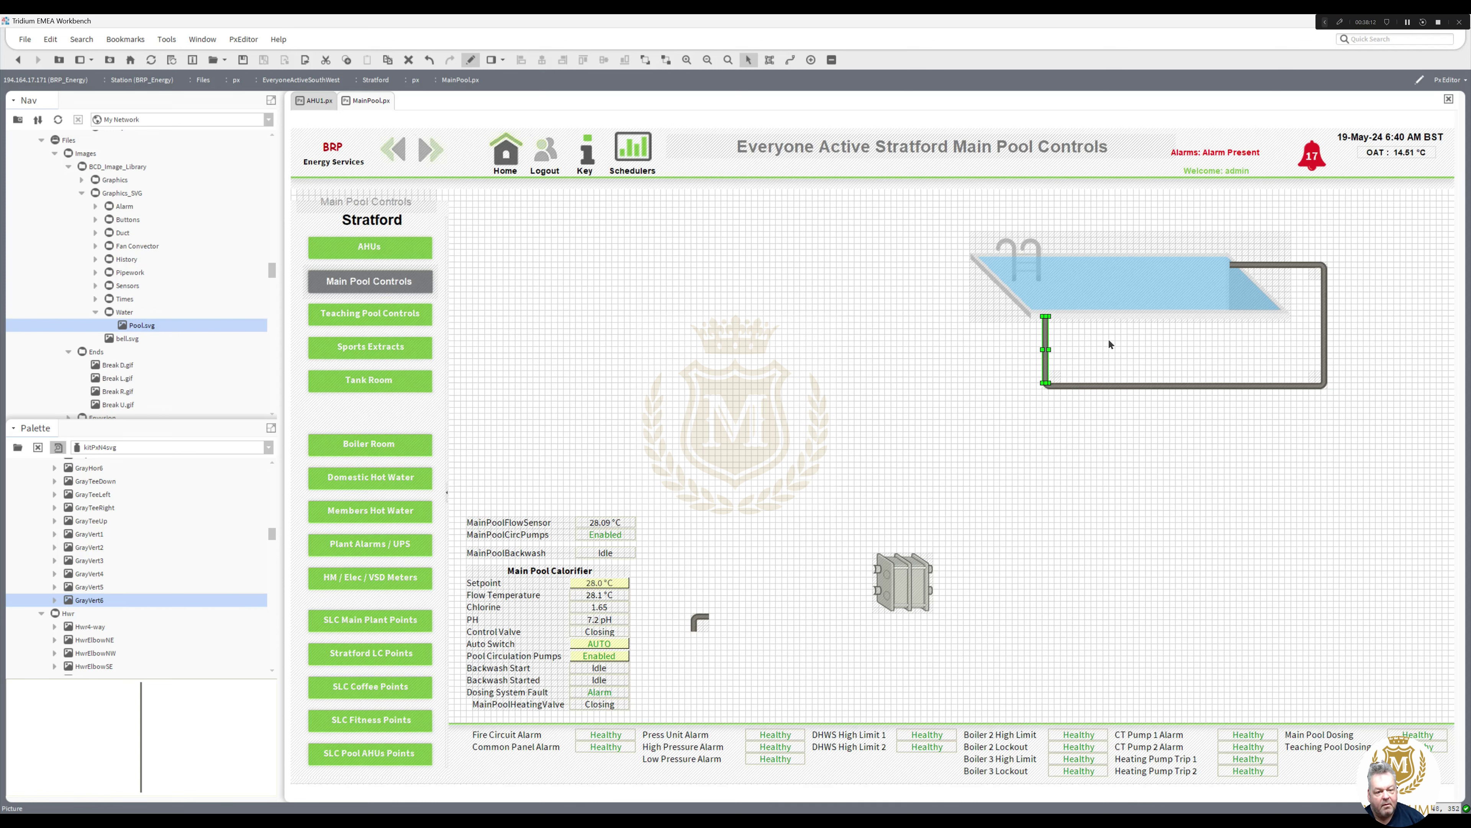
Step: Reorder the pool picture to the top so it lies in front of the pipe ends
{"action": "left_click", "coordinate": [1117, 304]}
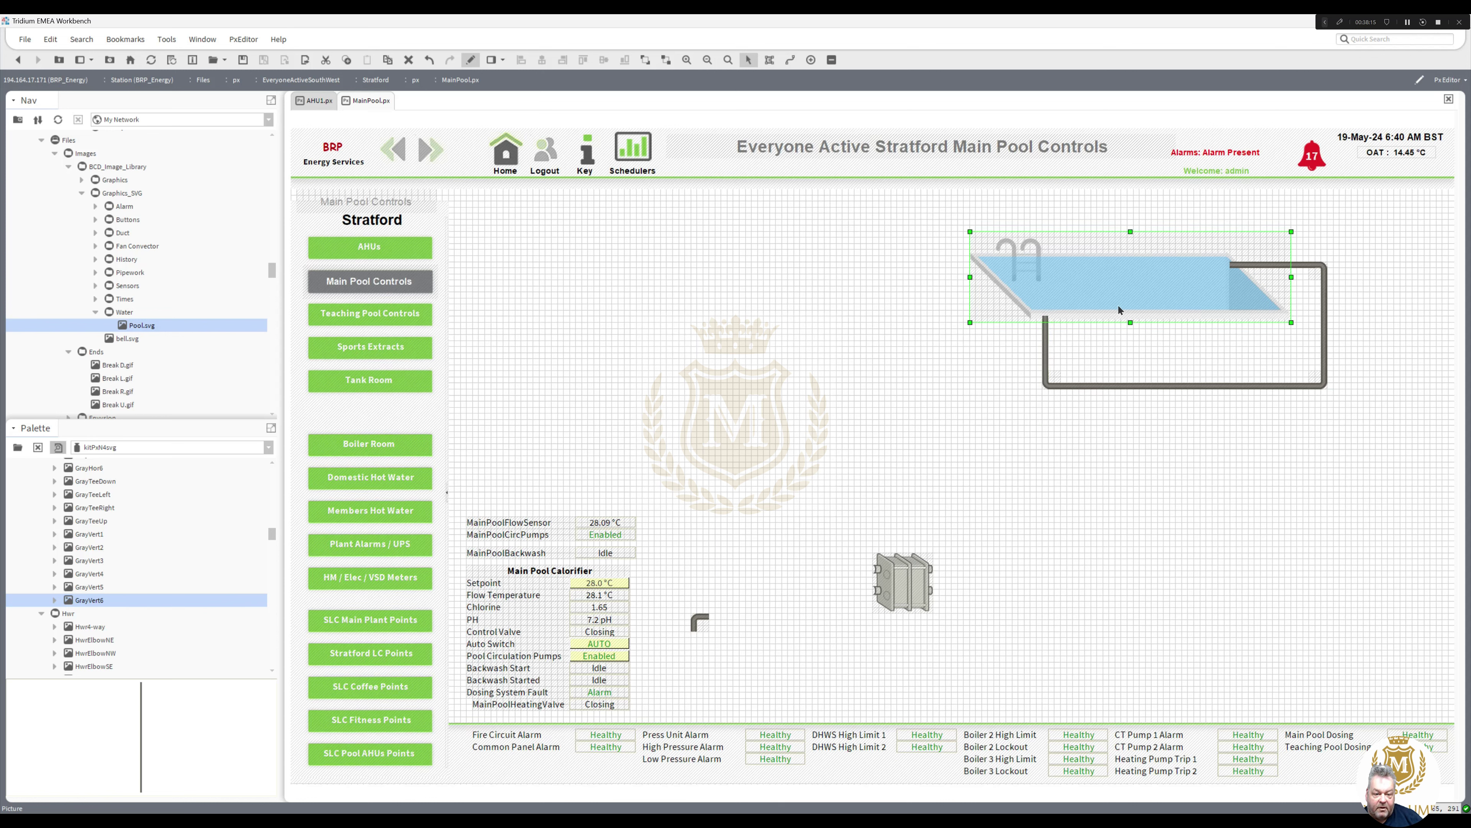
{"action": "right_click", "coordinate": [1118, 306]}
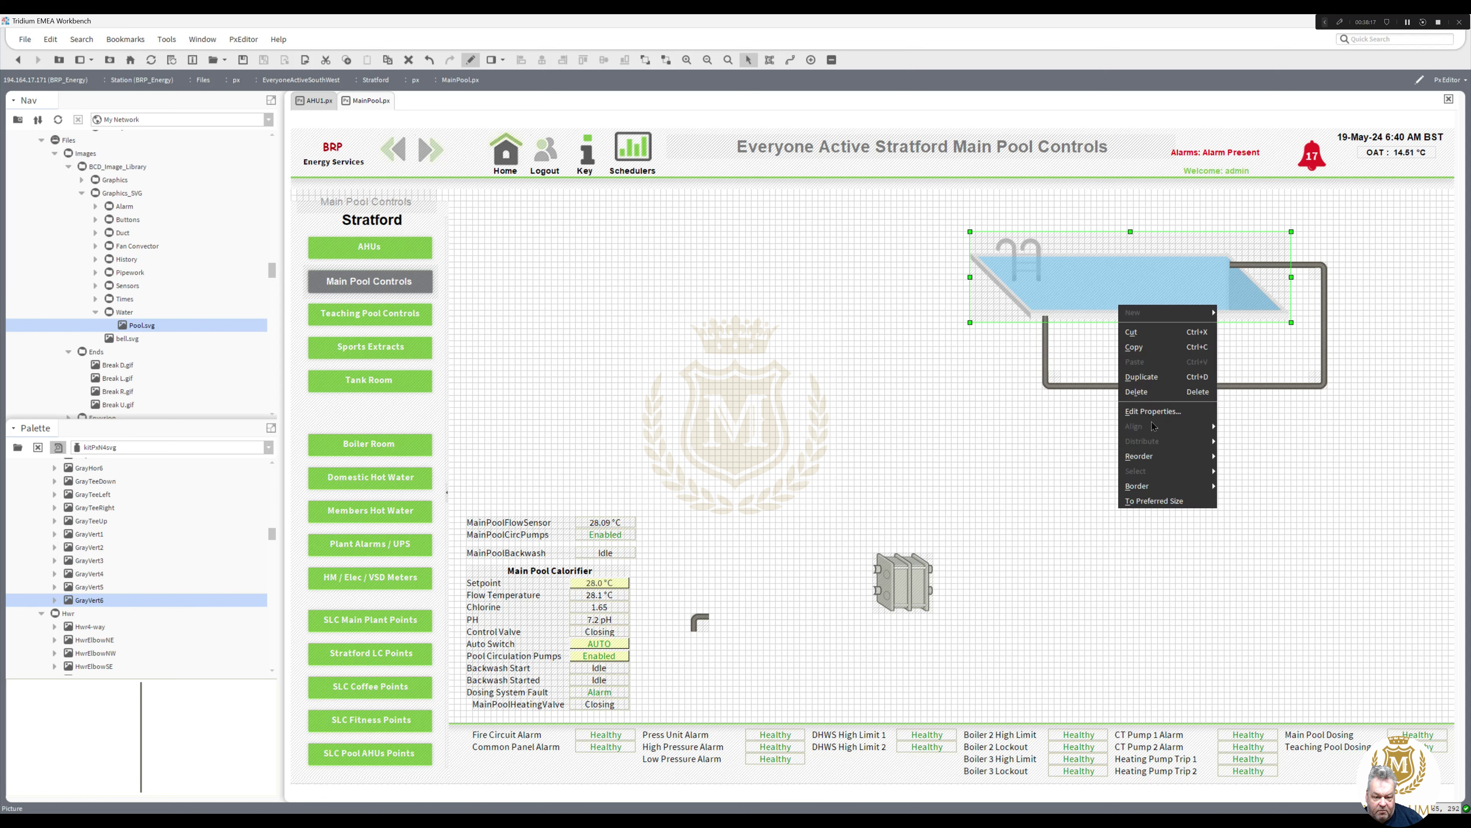
{"action": "mouse_move", "coordinate": [1144, 455]}
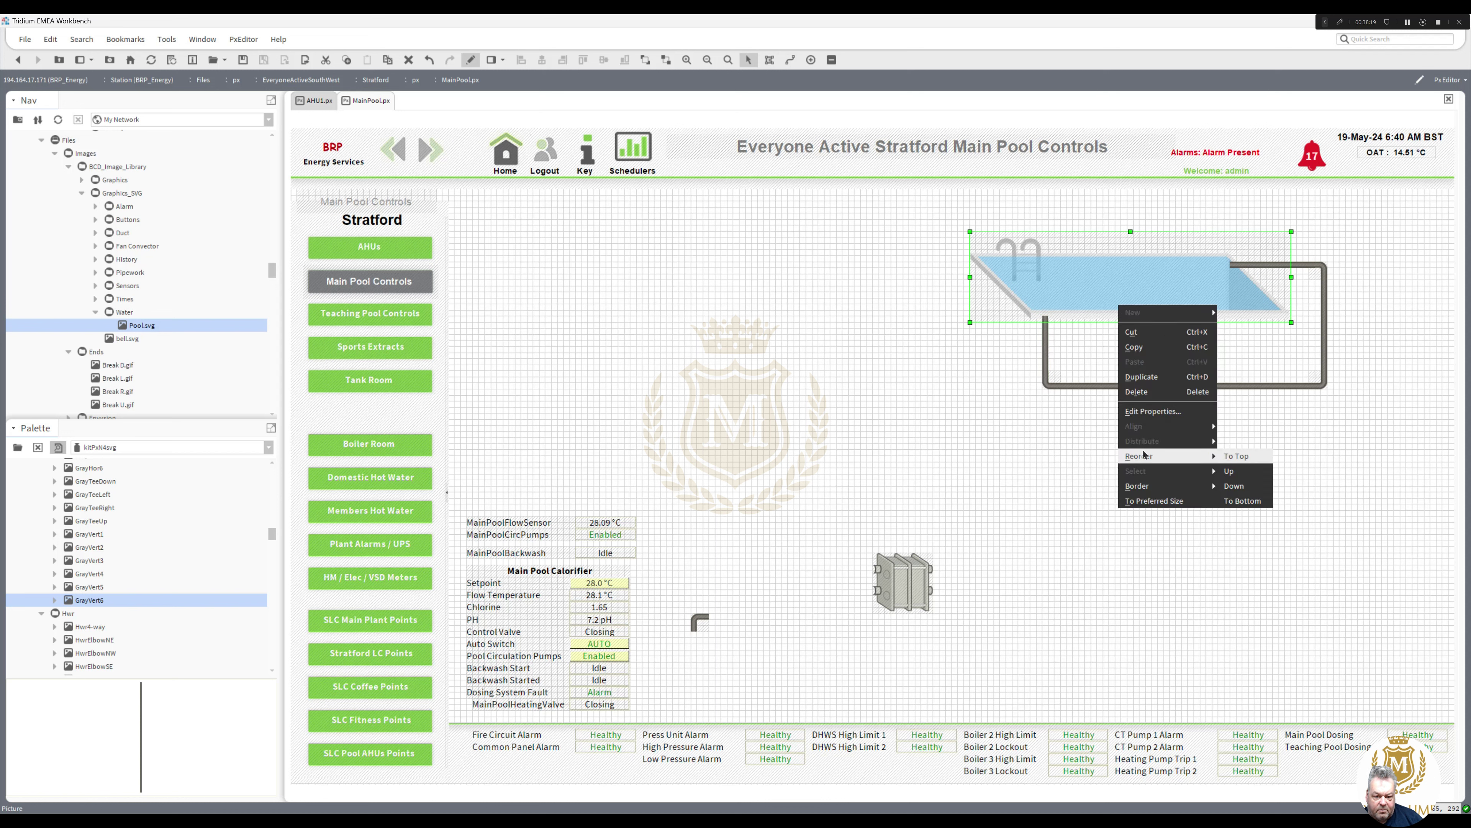
{"action": "left_click", "coordinate": [1245, 458]}
{"action": "left_click", "coordinate": [1271, 509]}
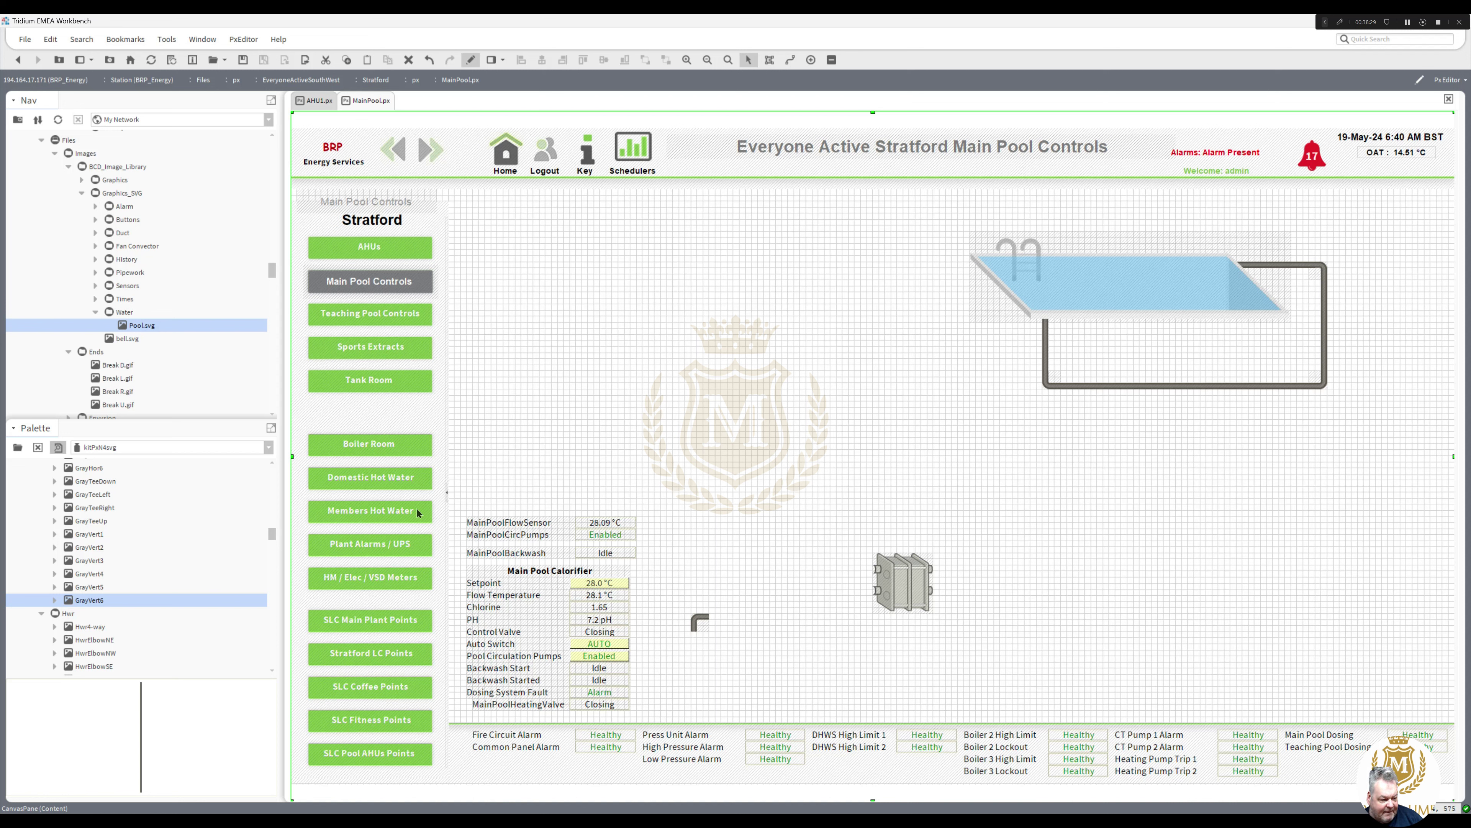
Step: Place a PumpsInline picture on the lower horizontal pipe near its left elbow
{"action": "left_click_drag", "start_coordinate": [274, 532], "coordinate": [263, 617]}
{"action": "scroll", "coordinate": [267, 578], "scroll_direction": "down", "scroll_amount": 2}
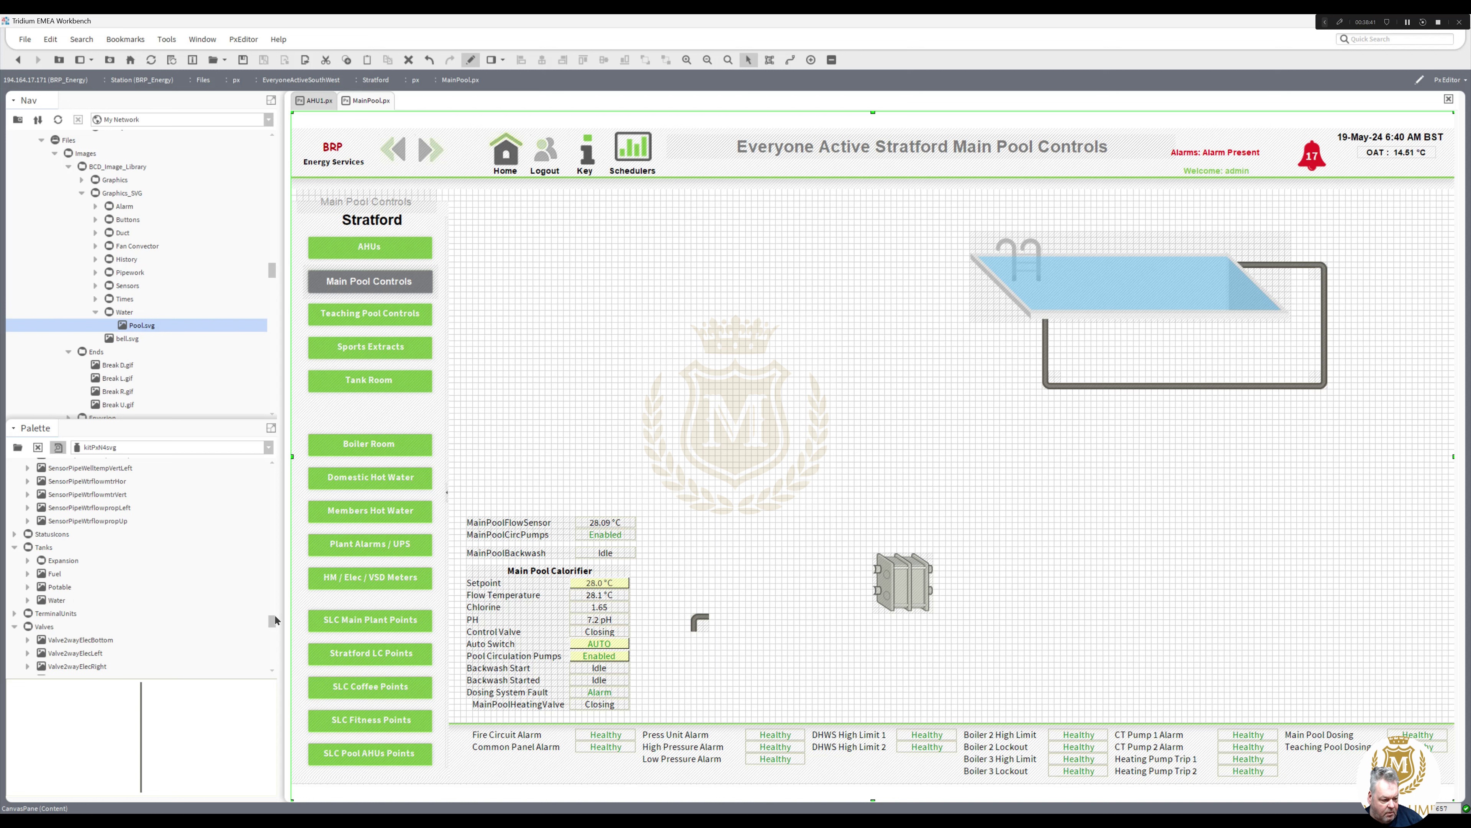
{"action": "left_click_drag", "start_coordinate": [273, 617], "coordinate": [274, 578]}
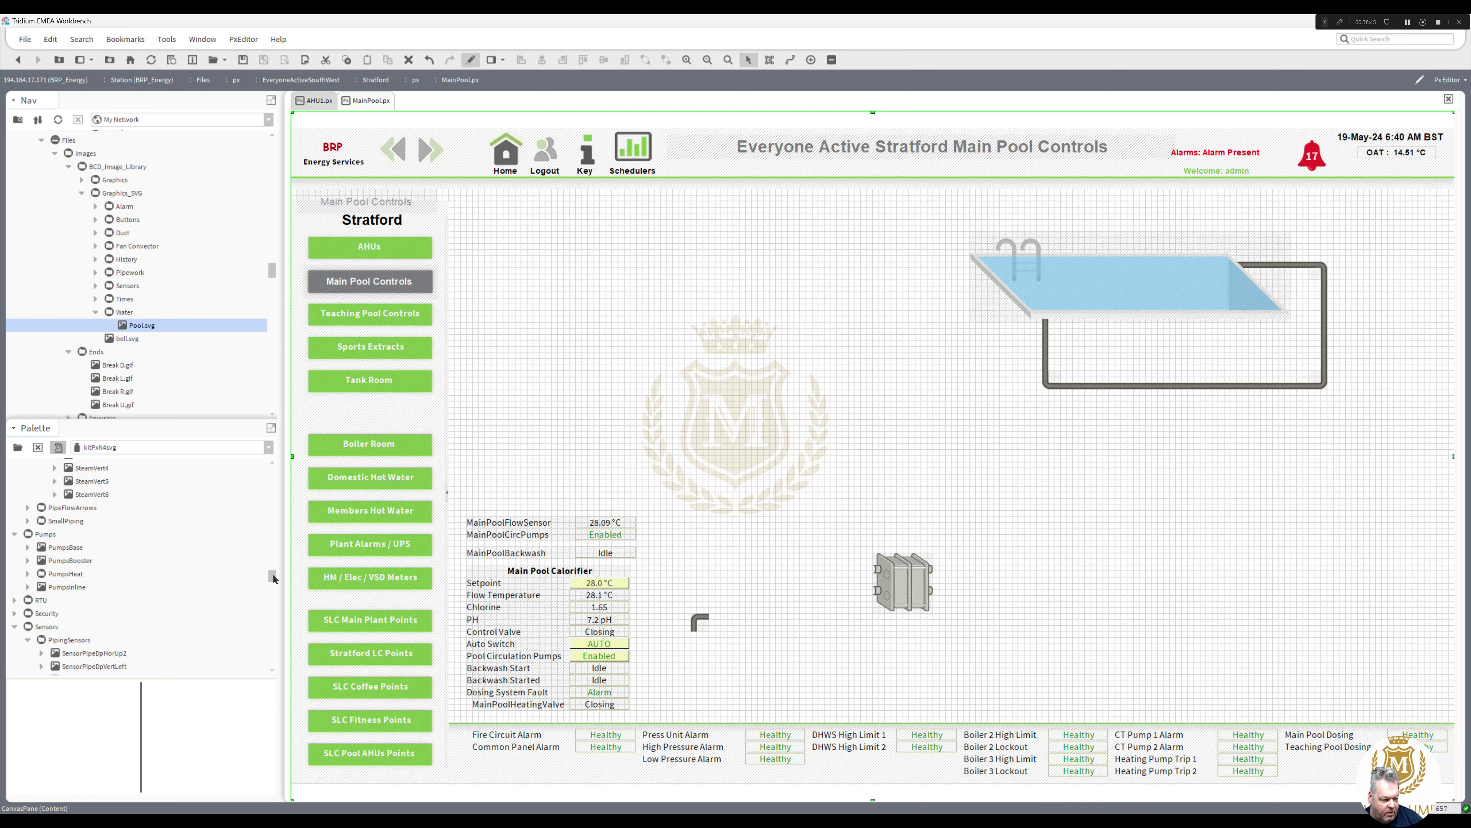
{"action": "left_click_drag", "start_coordinate": [66, 587], "coordinate": [927, 425]}
{"action": "left_click_drag", "start_coordinate": [1019, 440], "coordinate": [1073, 353]}
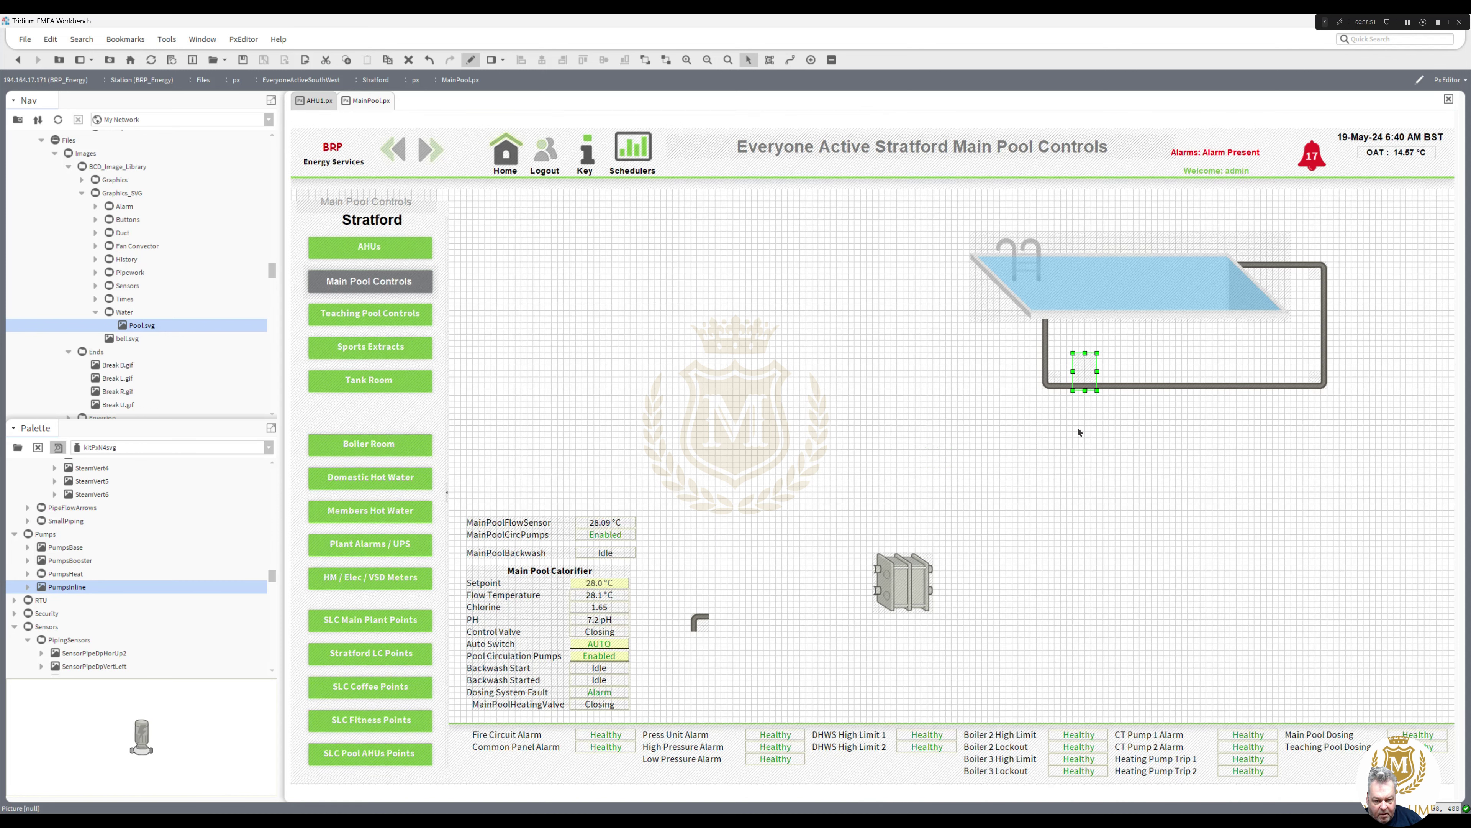
{"action": "left_click", "coordinate": [1078, 428]}
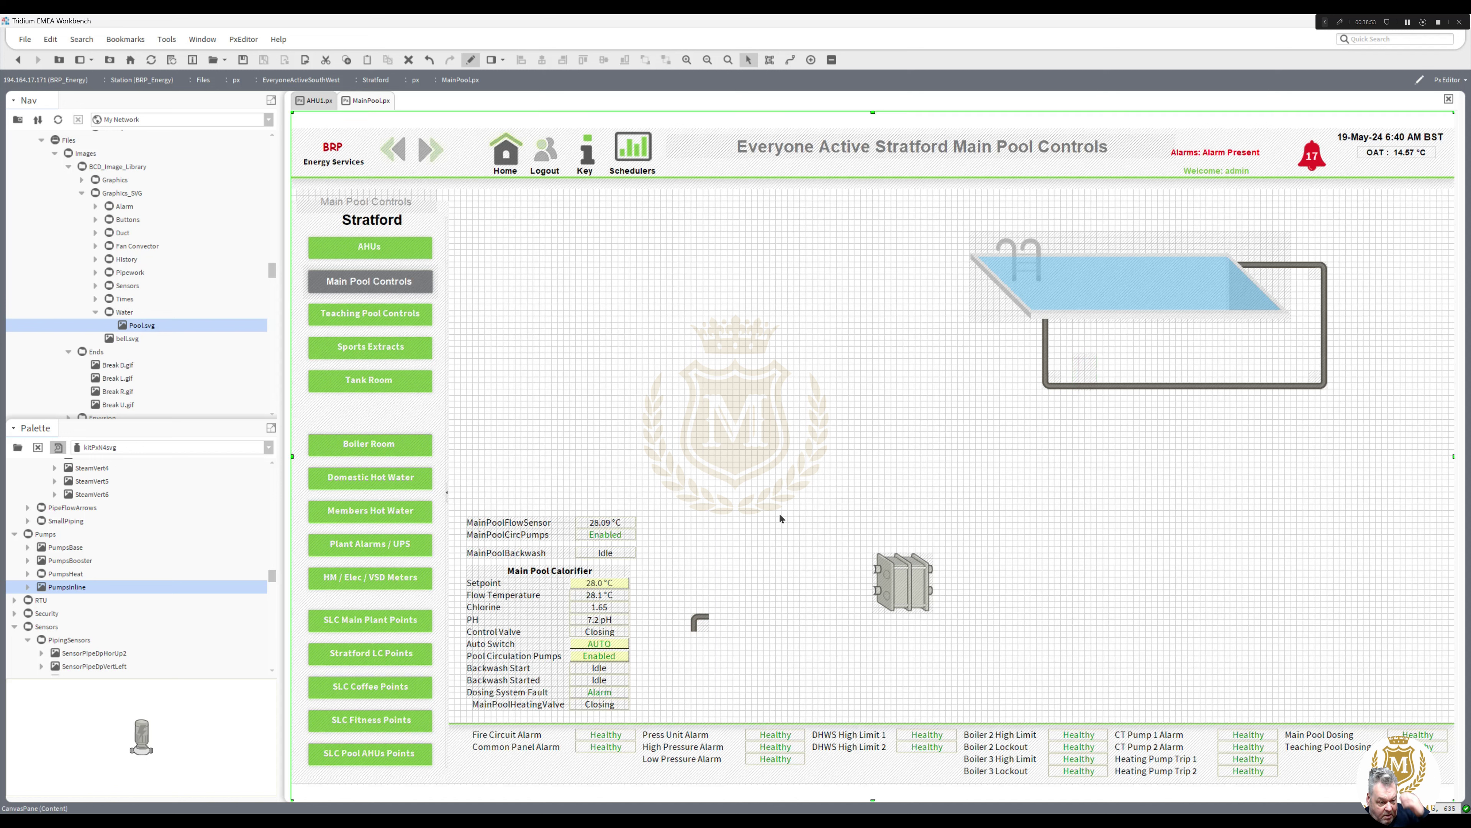
Step: Move the MainPoolCircPumps label and its value together to the open area below the pool pipework
{"action": "left_click", "coordinate": [618, 538]}
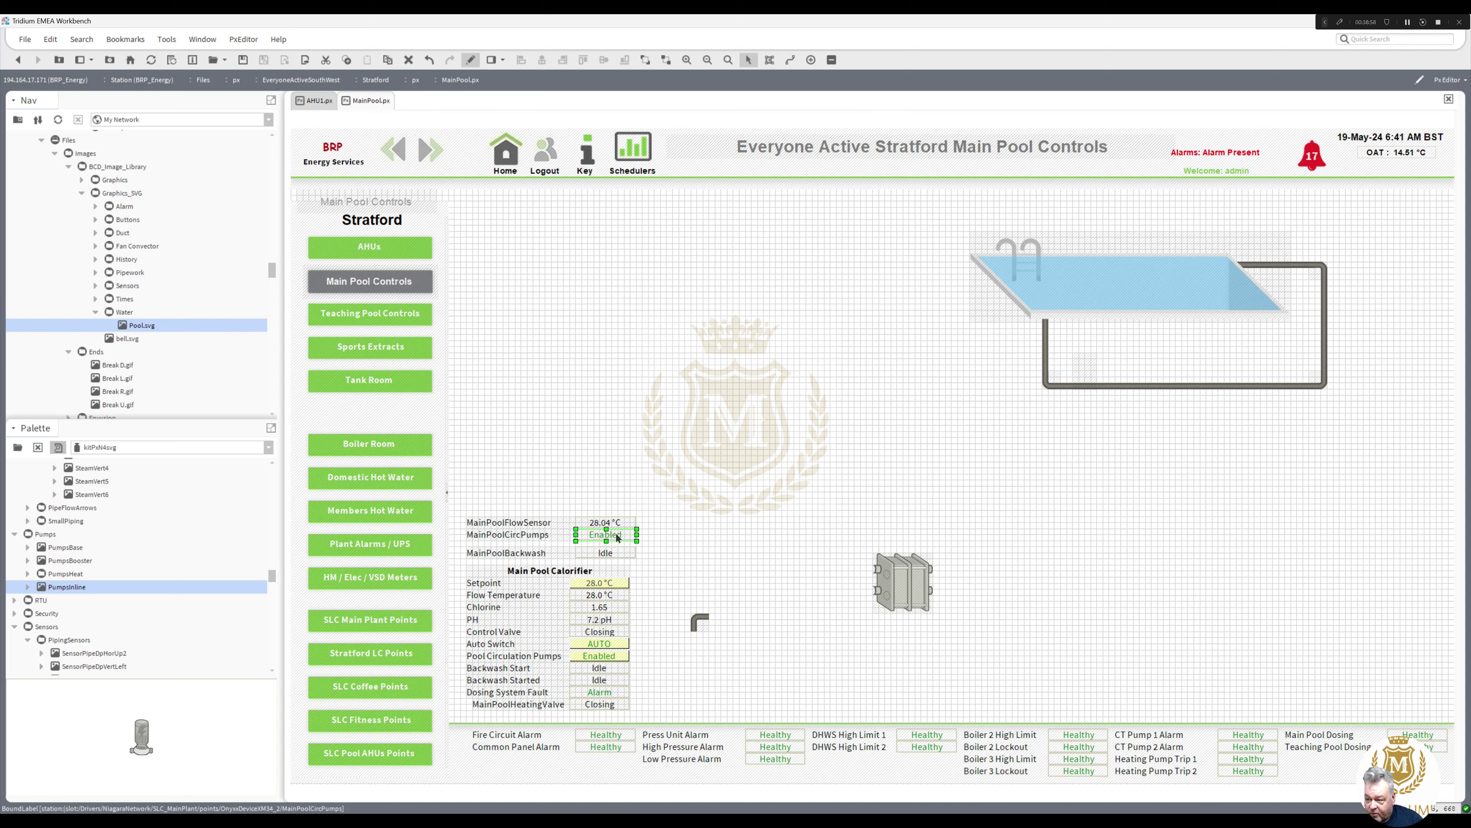
{"action": "left_click", "coordinate": [542, 539], "text": "ctrl"}
{"action": "left_click_drag", "start_coordinate": [598, 539], "coordinate": [1015, 443]}
{"action": "left_click", "coordinate": [1036, 501]}
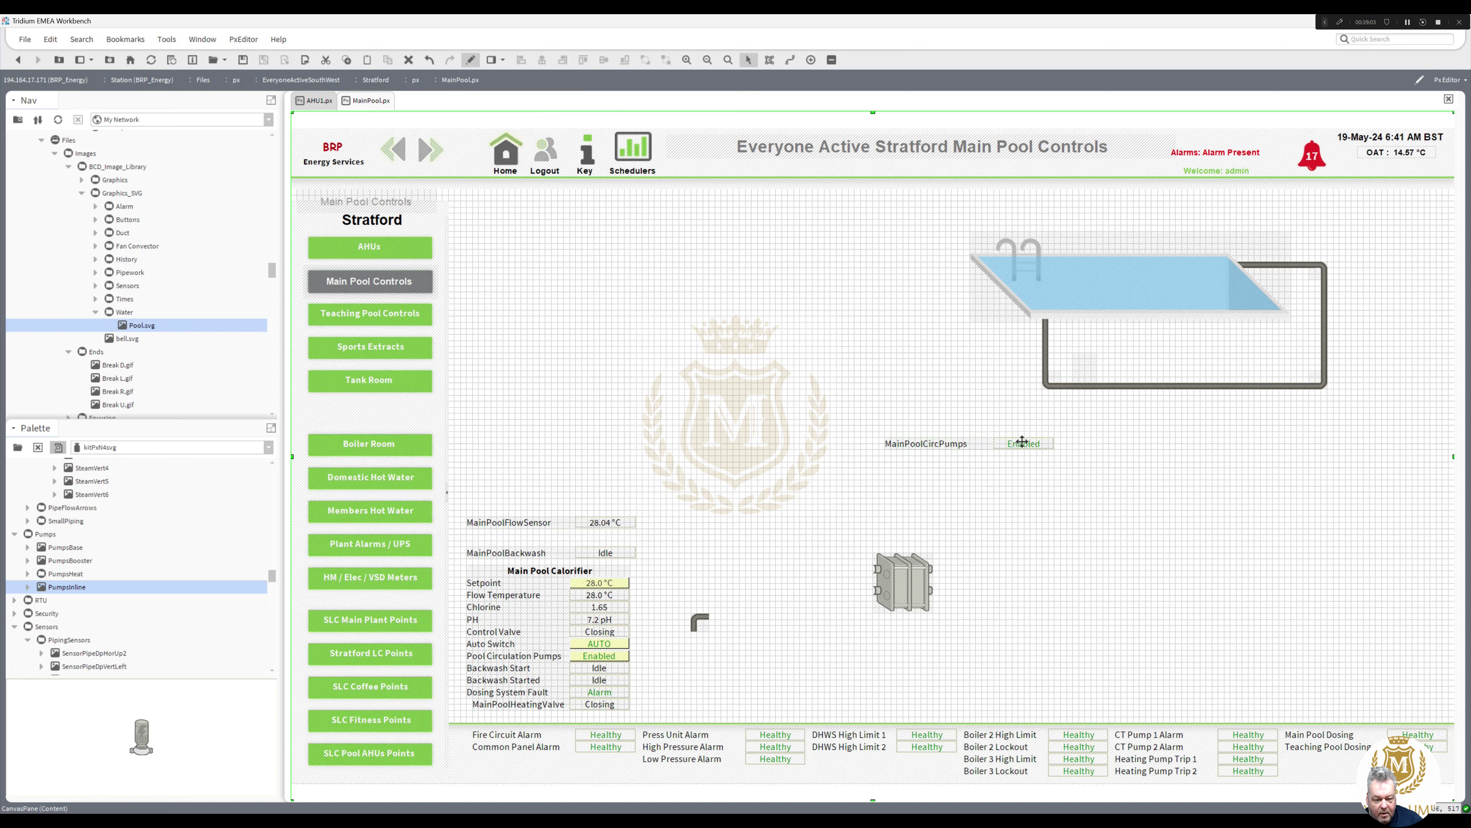
Step: Bind the inline pump picture to the MainPoolCircPumps point's ord and move that point's value directly beneath the pump
{"action": "double_click", "coordinate": [1022, 442]}
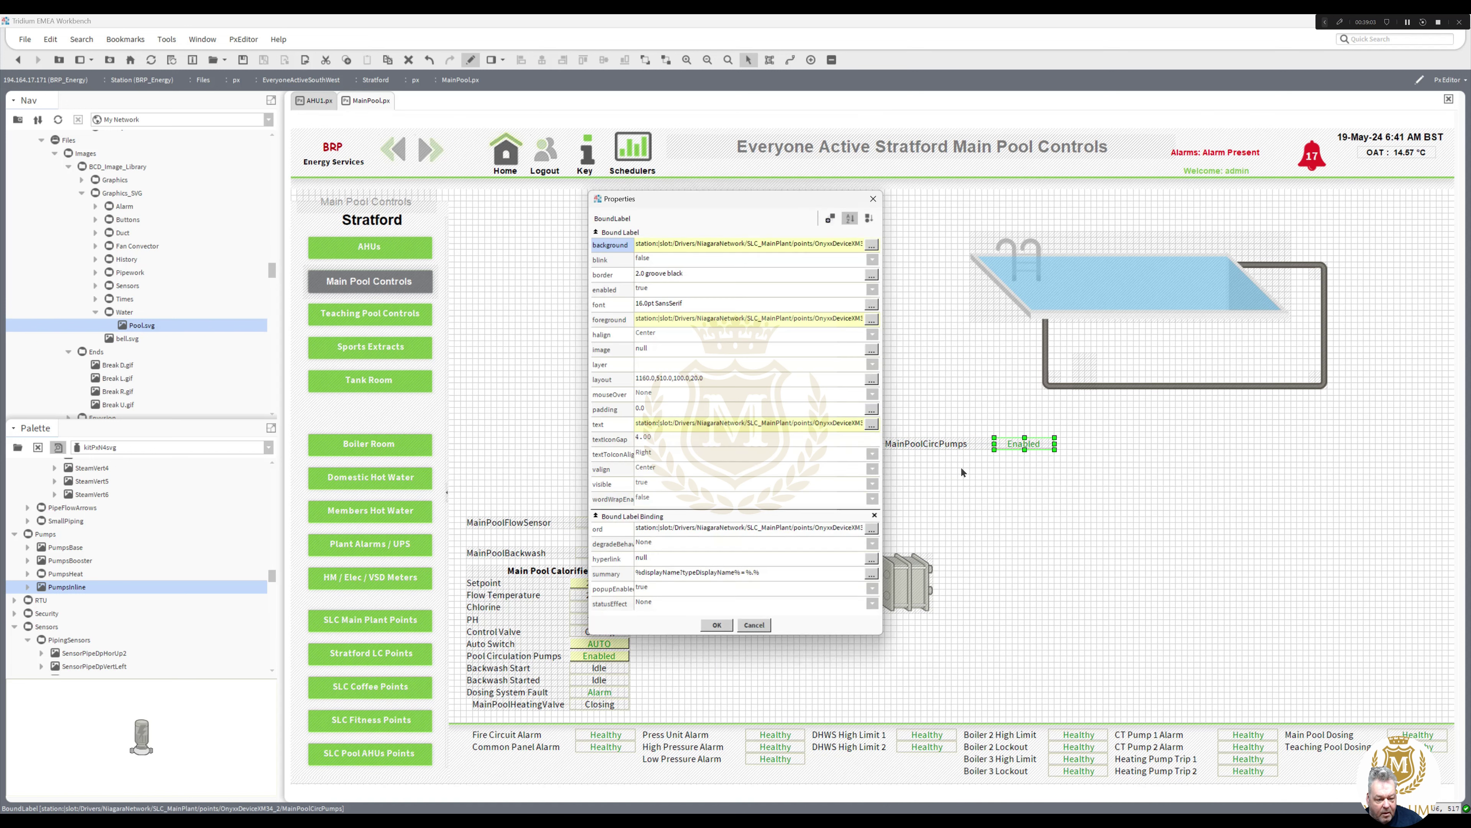
{"action": "left_click", "coordinate": [811, 526]}
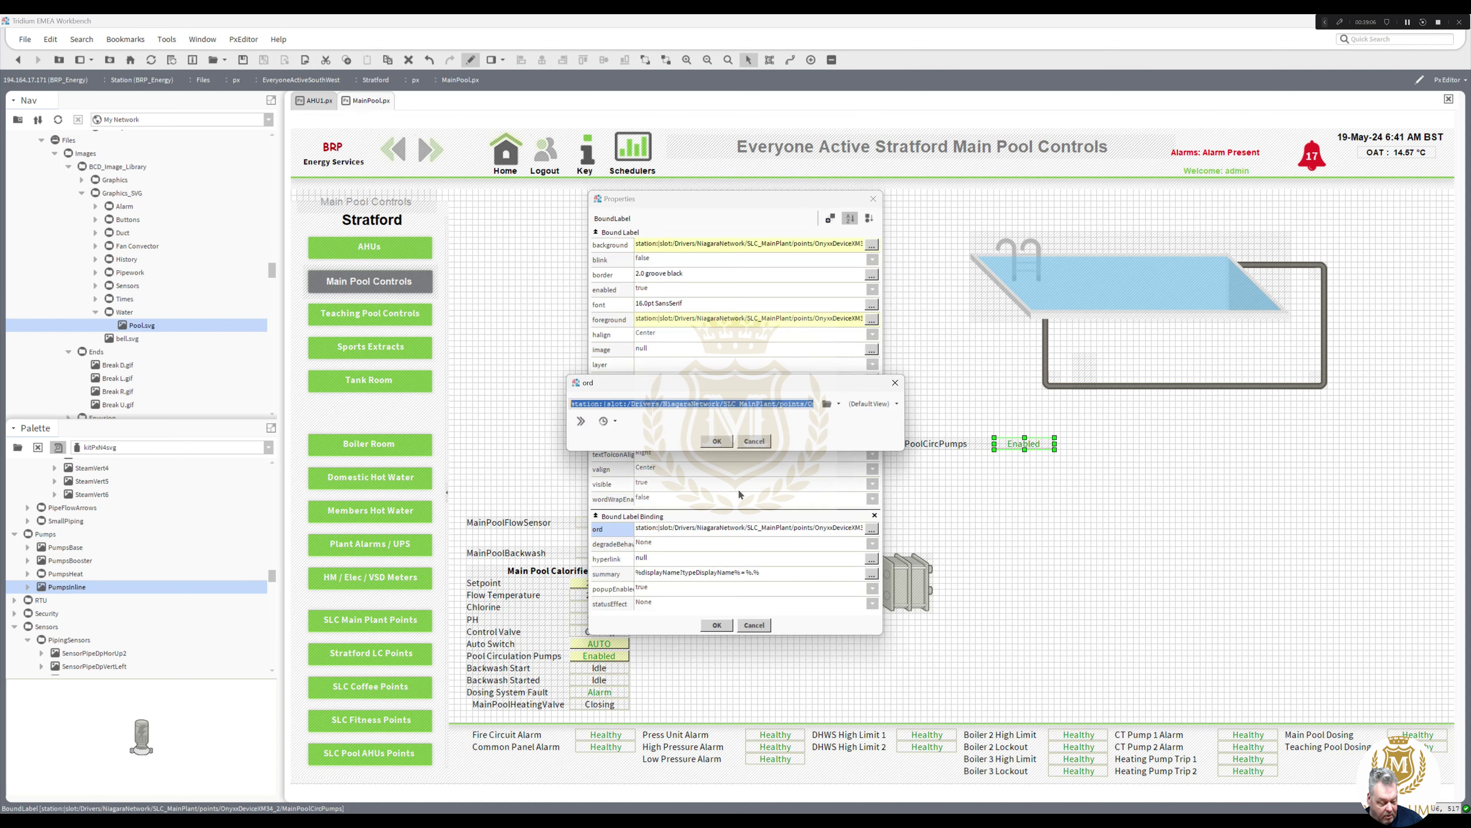
{"action": "left_click", "coordinate": [717, 442]}
{"action": "left_click", "coordinate": [718, 626]}
{"action": "double_click", "coordinate": [1084, 377]}
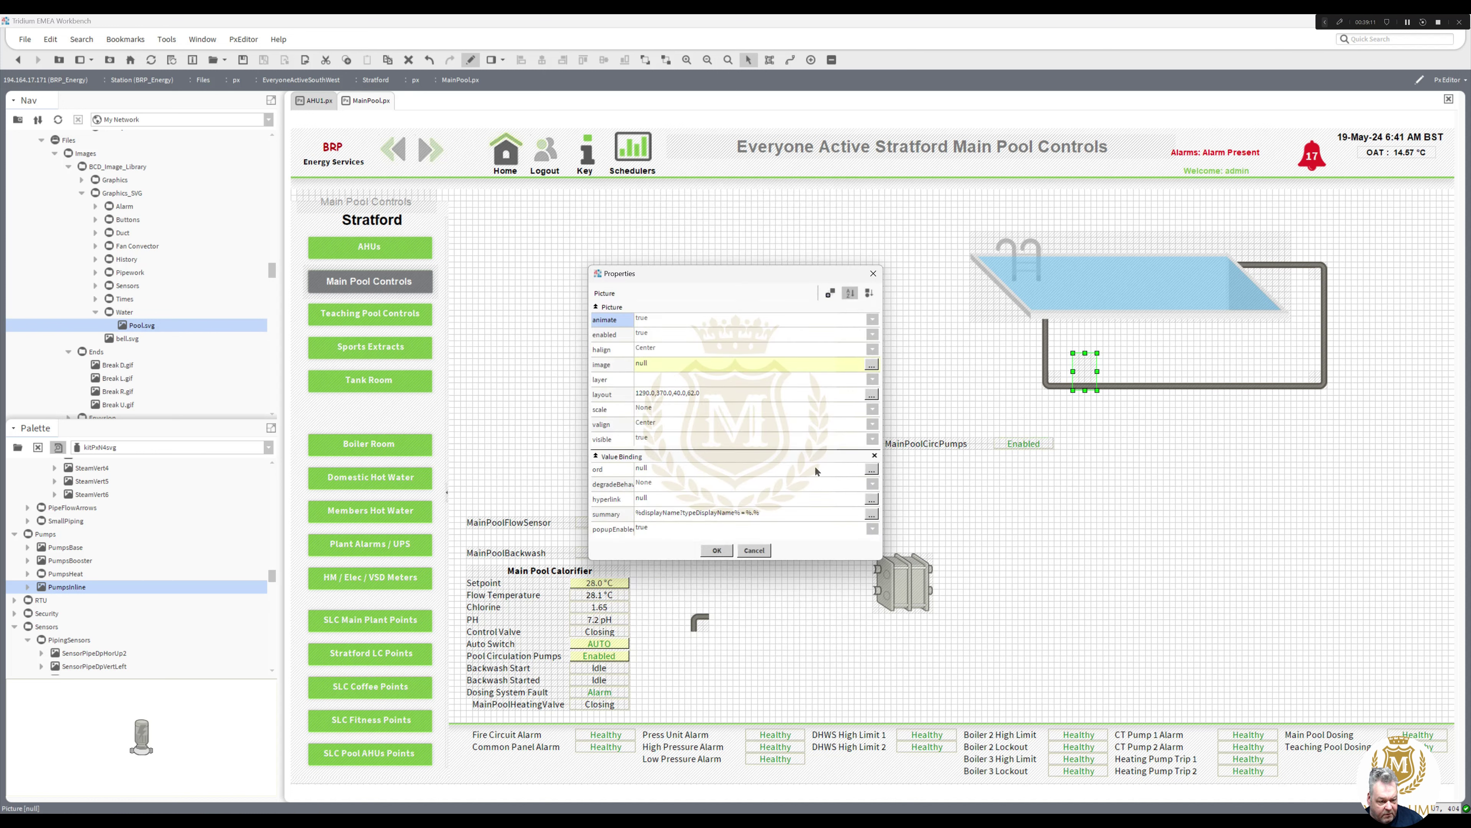
{"action": "left_click", "coordinate": [815, 466]}
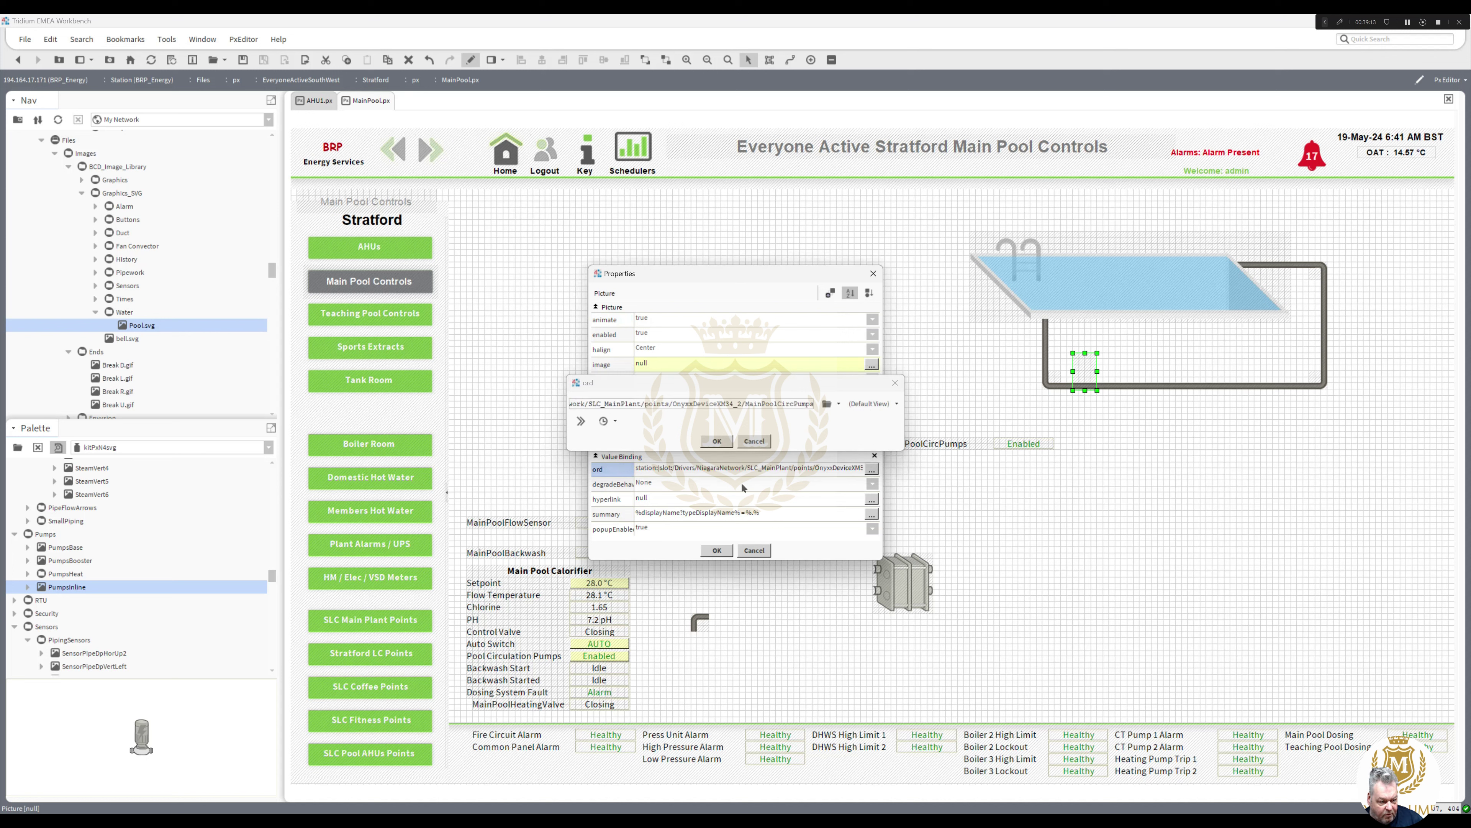
{"action": "left_click", "coordinate": [720, 442]}
{"action": "left_click", "coordinate": [716, 550]}
{"action": "left_click_drag", "start_coordinate": [1022, 447], "coordinate": [1086, 403]}
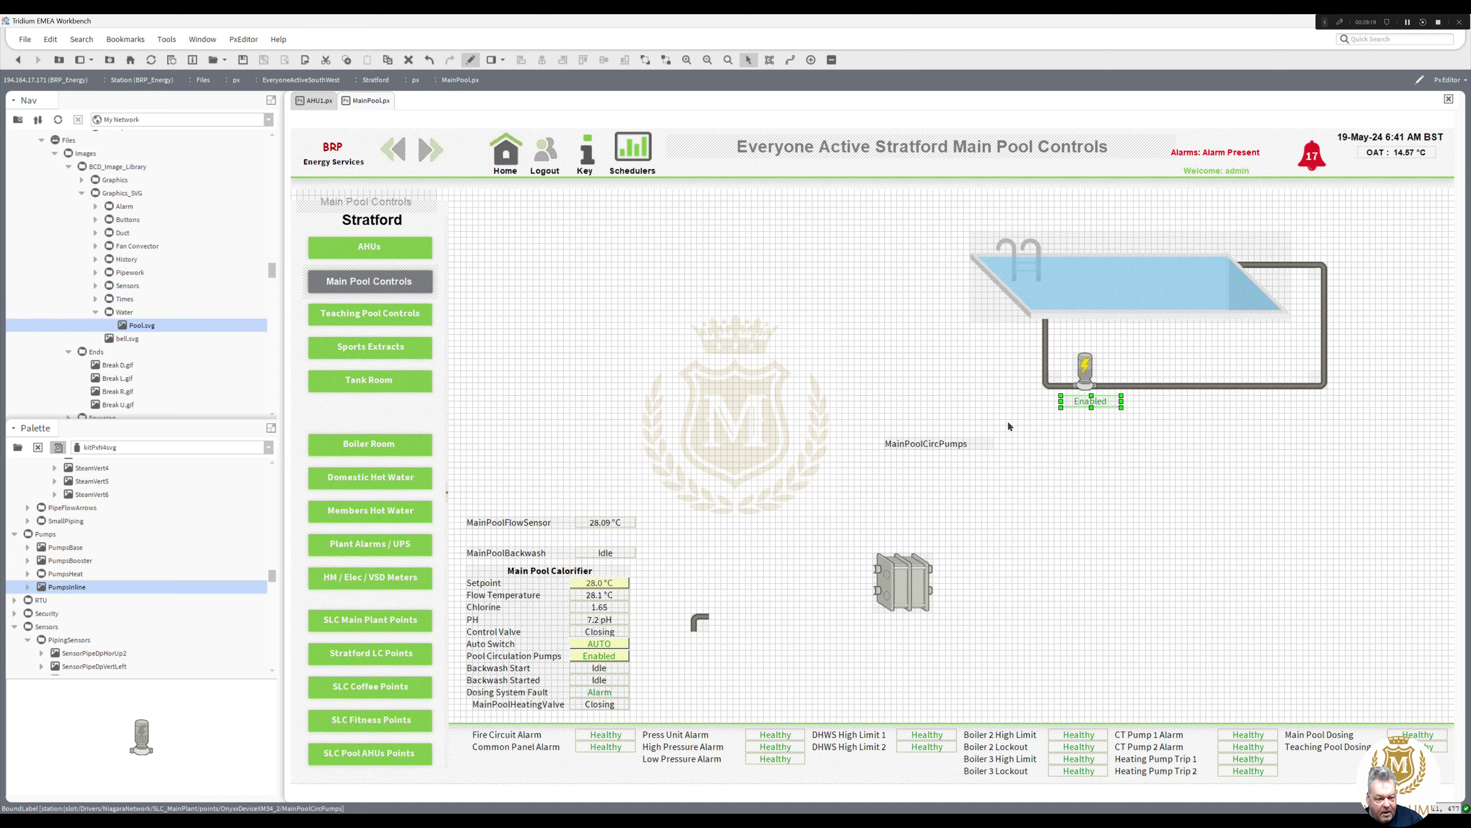
Step: Set the circulation pump label's text to "Main Pool Circ Pumps" and move it and the heat exchanger up and left, label above exchanger
{"action": "double_click", "coordinate": [943, 445]}
{"action": "left_click", "coordinate": [651, 453]}
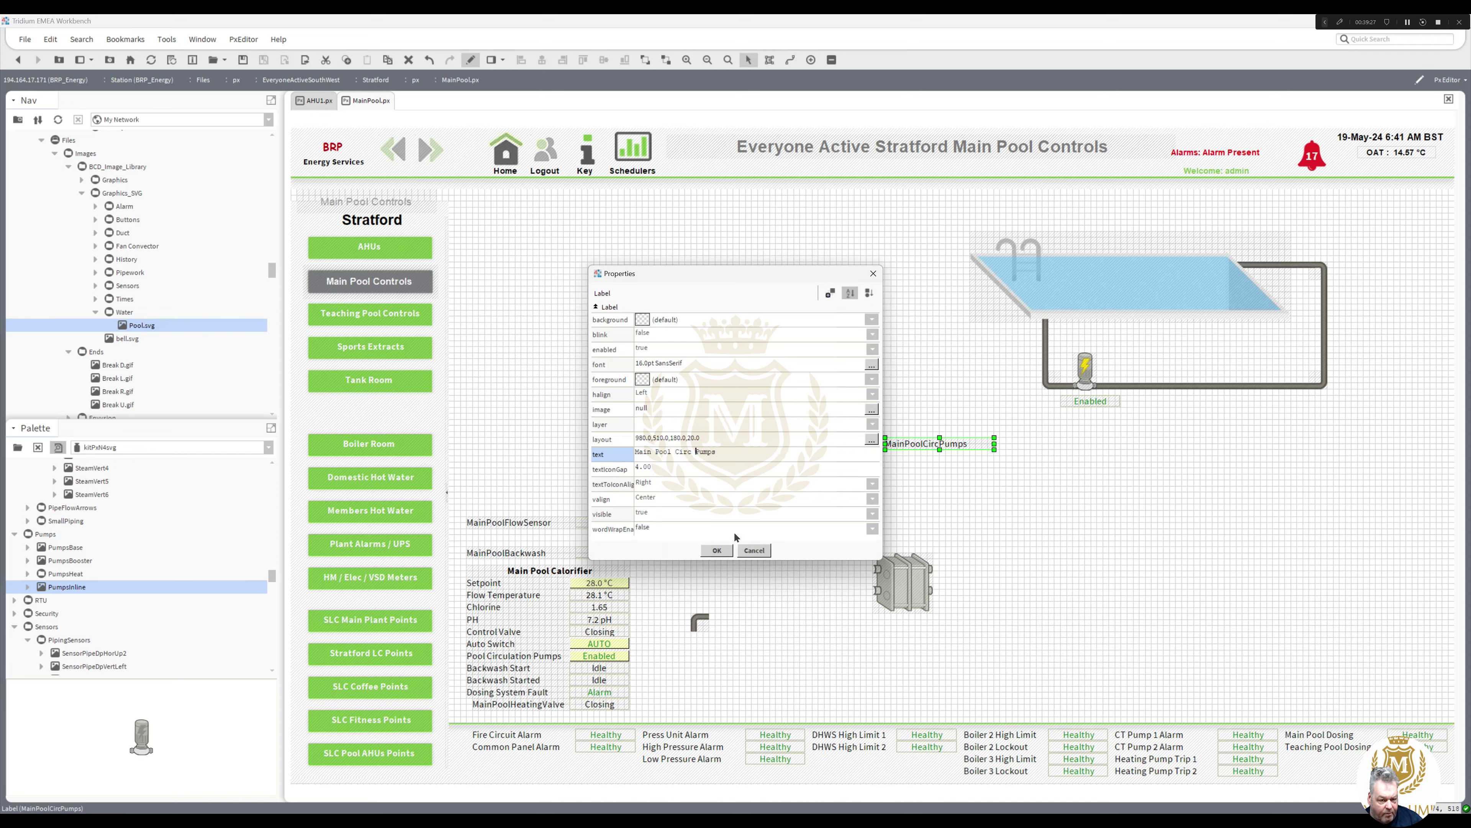
{"action": "left_click", "coordinate": [716, 550]}
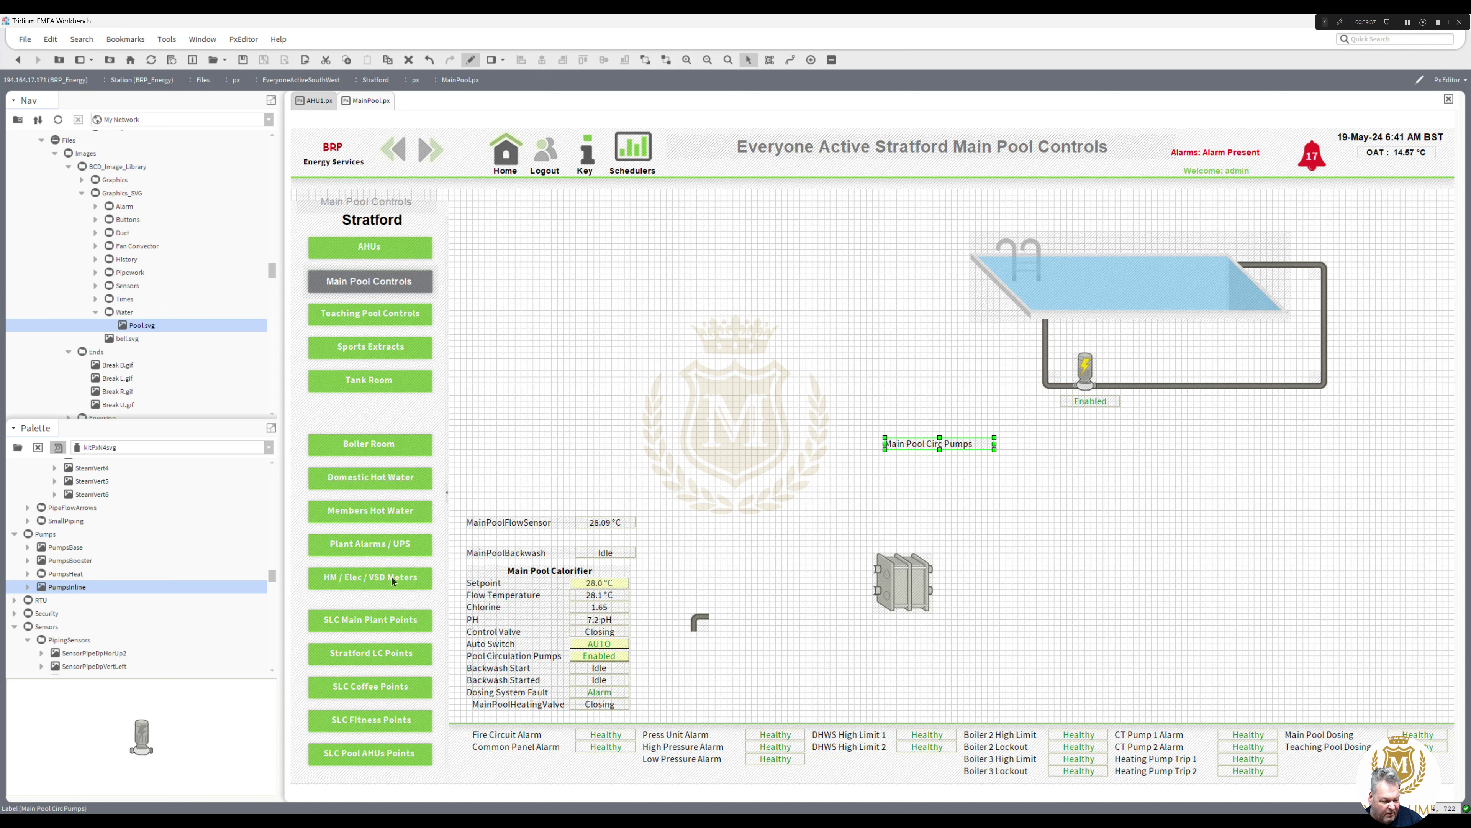
{"action": "left_click_drag", "start_coordinate": [918, 450], "coordinate": [803, 346]}
{"action": "left_click_drag", "start_coordinate": [892, 571], "coordinate": [832, 388]}
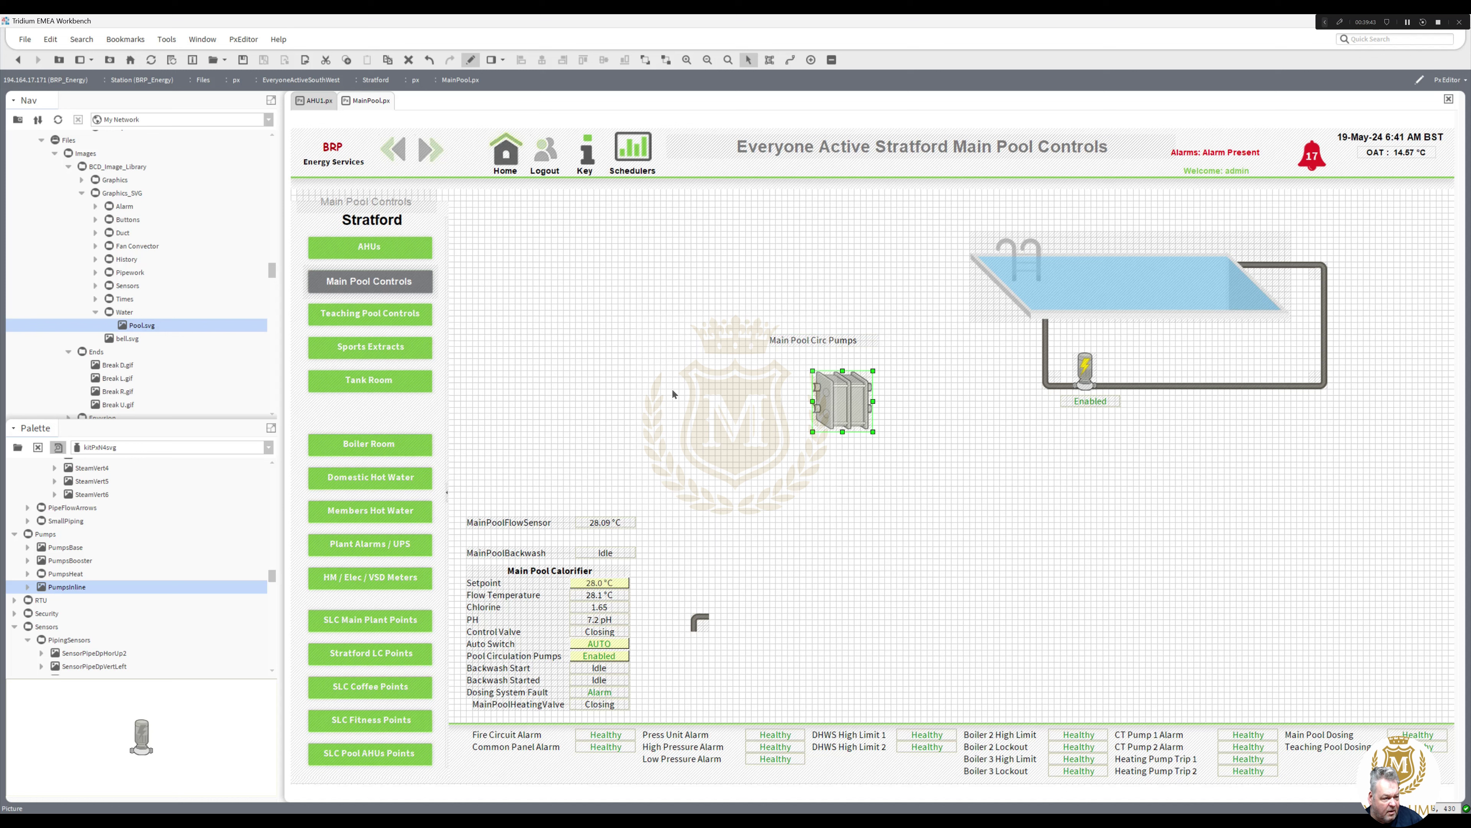
Step: Finish editing the main pool page and open the HM / Elec / VSD Meters page for editing
{"action": "left_click", "coordinate": [469, 60]}
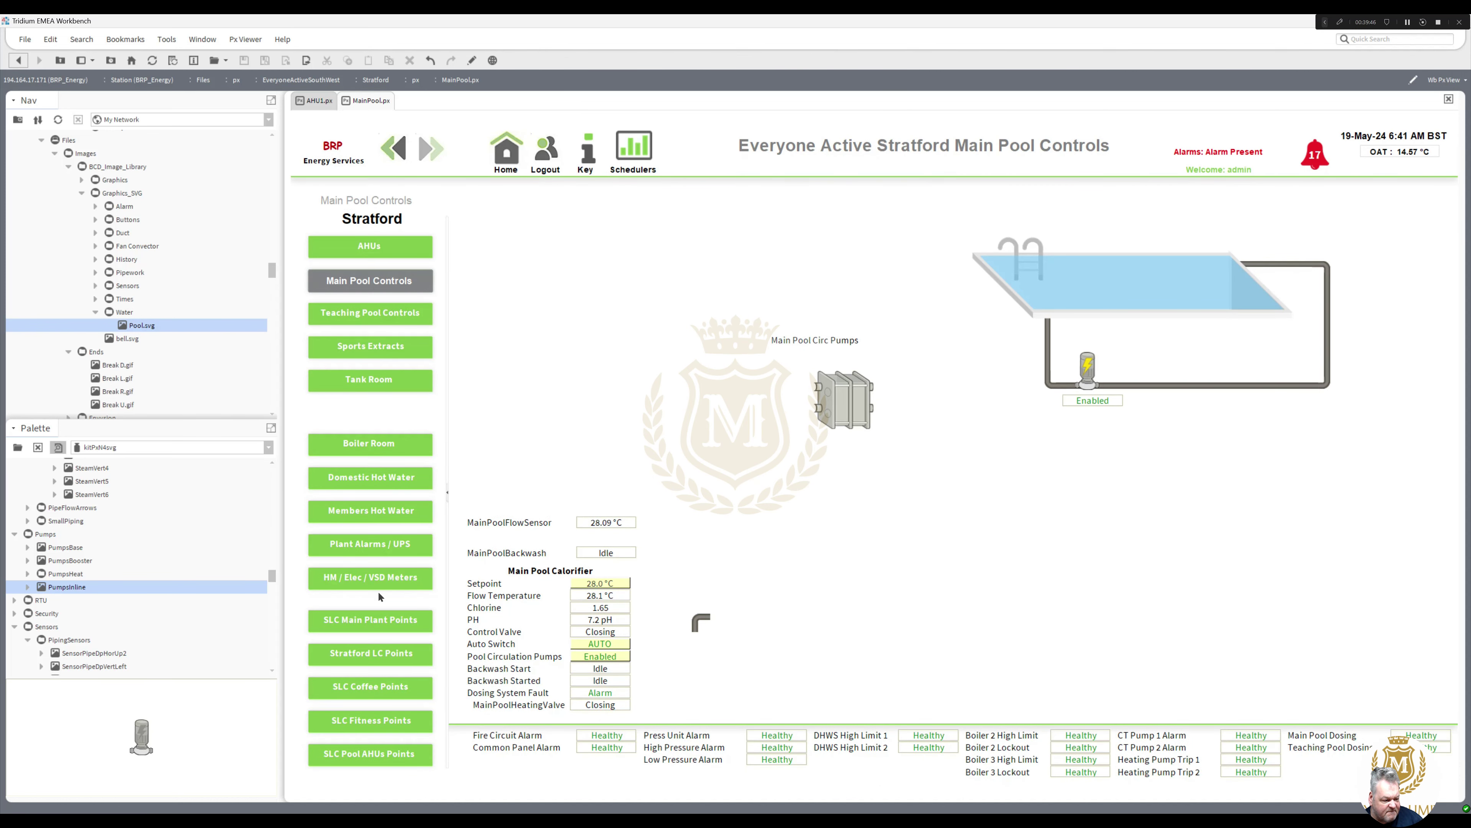
{"action": "left_click", "coordinate": [369, 573]}
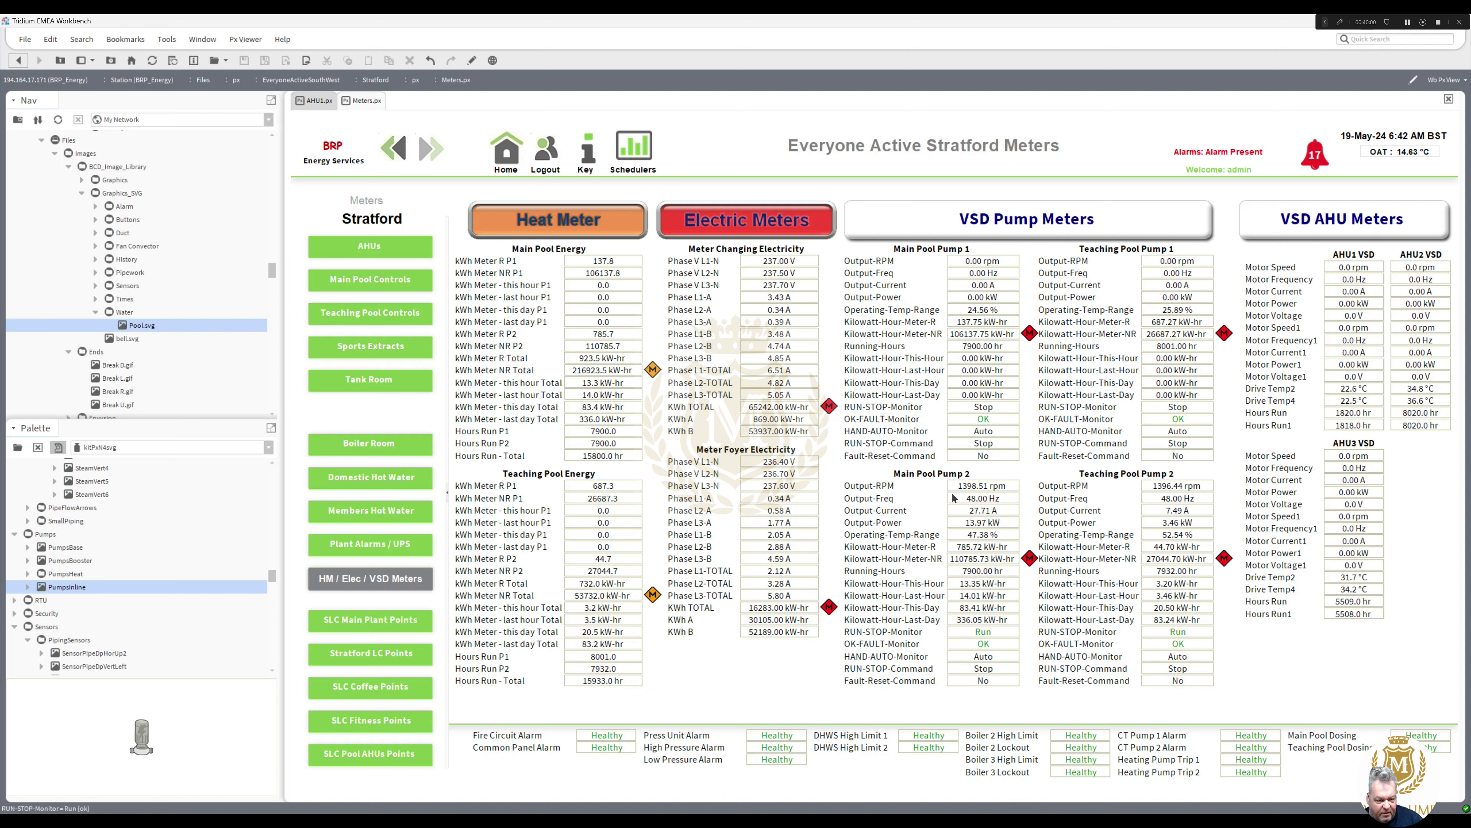
{"action": "left_click", "coordinate": [473, 61]}
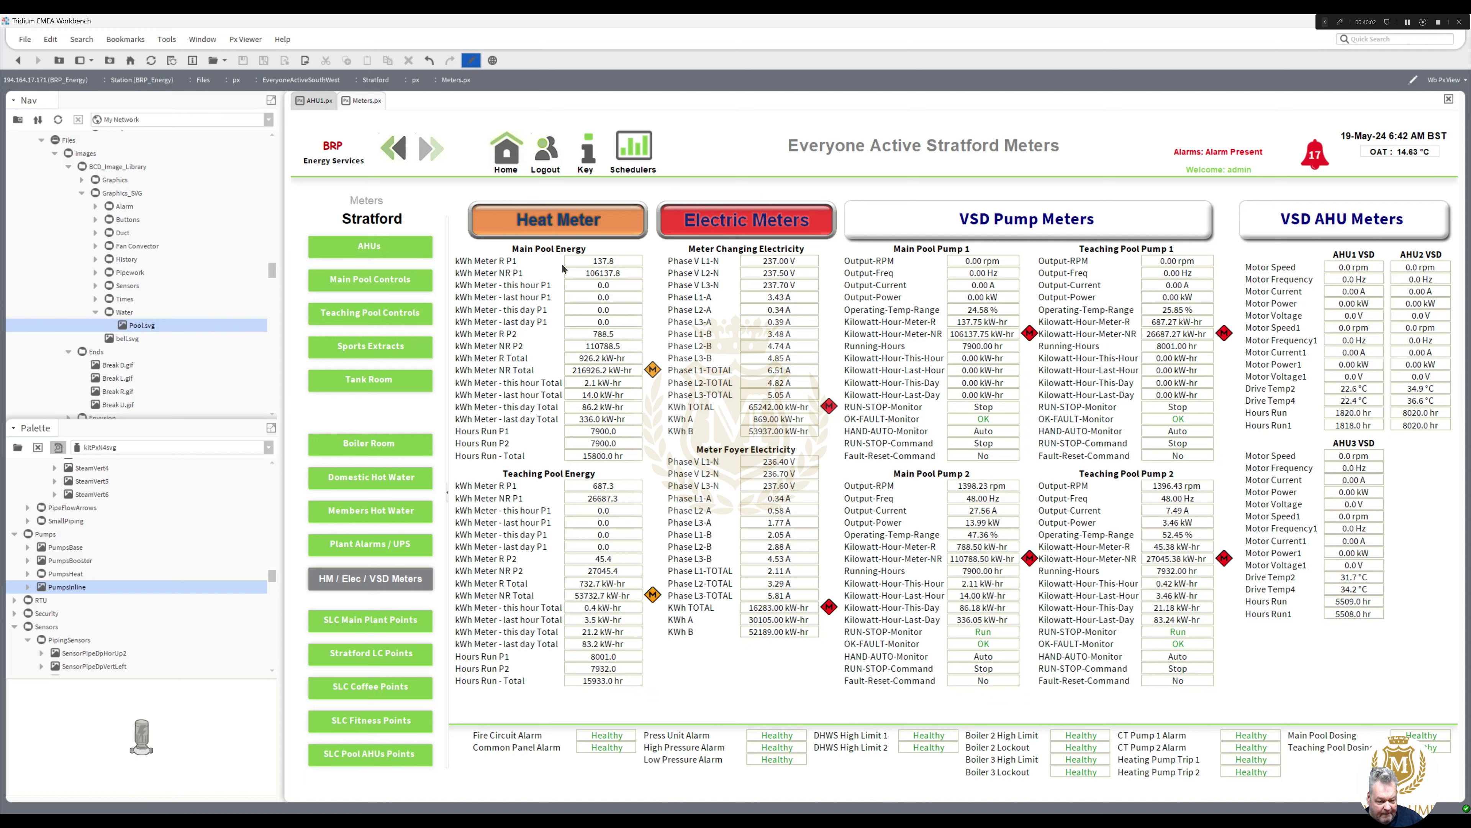
Step: Copy the RUN-STOP-Monitor labels and values of Main Pool Pump 2 and Main Pool Pump 1
{"action": "left_click", "coordinate": [983, 637]}
{"action": "left_click", "coordinate": [845, 632], "text": "ctrl"}
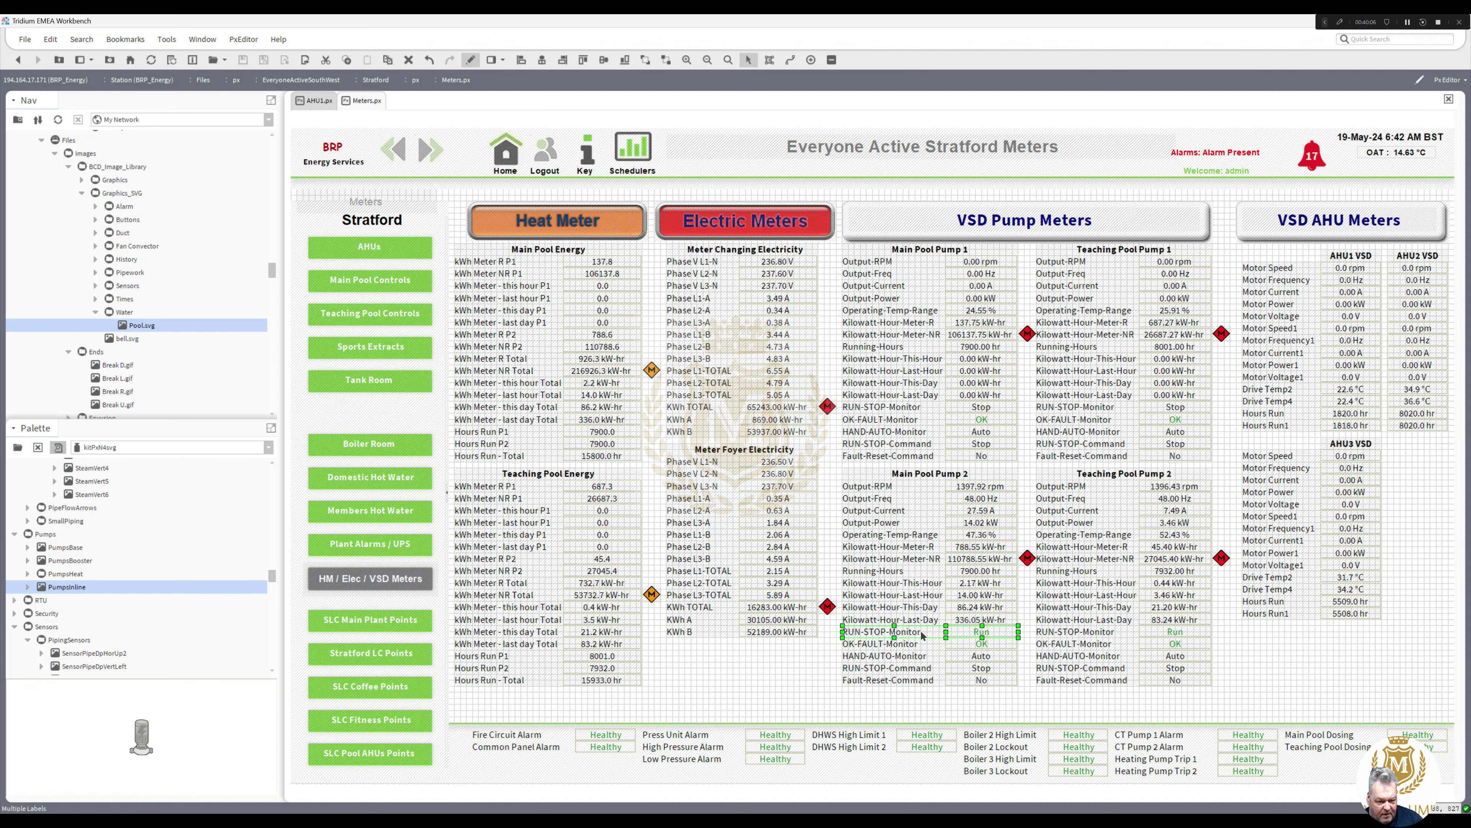
{"action": "left_click", "coordinate": [979, 407], "text": "ctrl"}
{"action": "left_click", "coordinate": [911, 407], "text": "ctrl"}
{"action": "right_click", "coordinate": [909, 406]}
{"action": "left_click", "coordinate": [935, 453]}
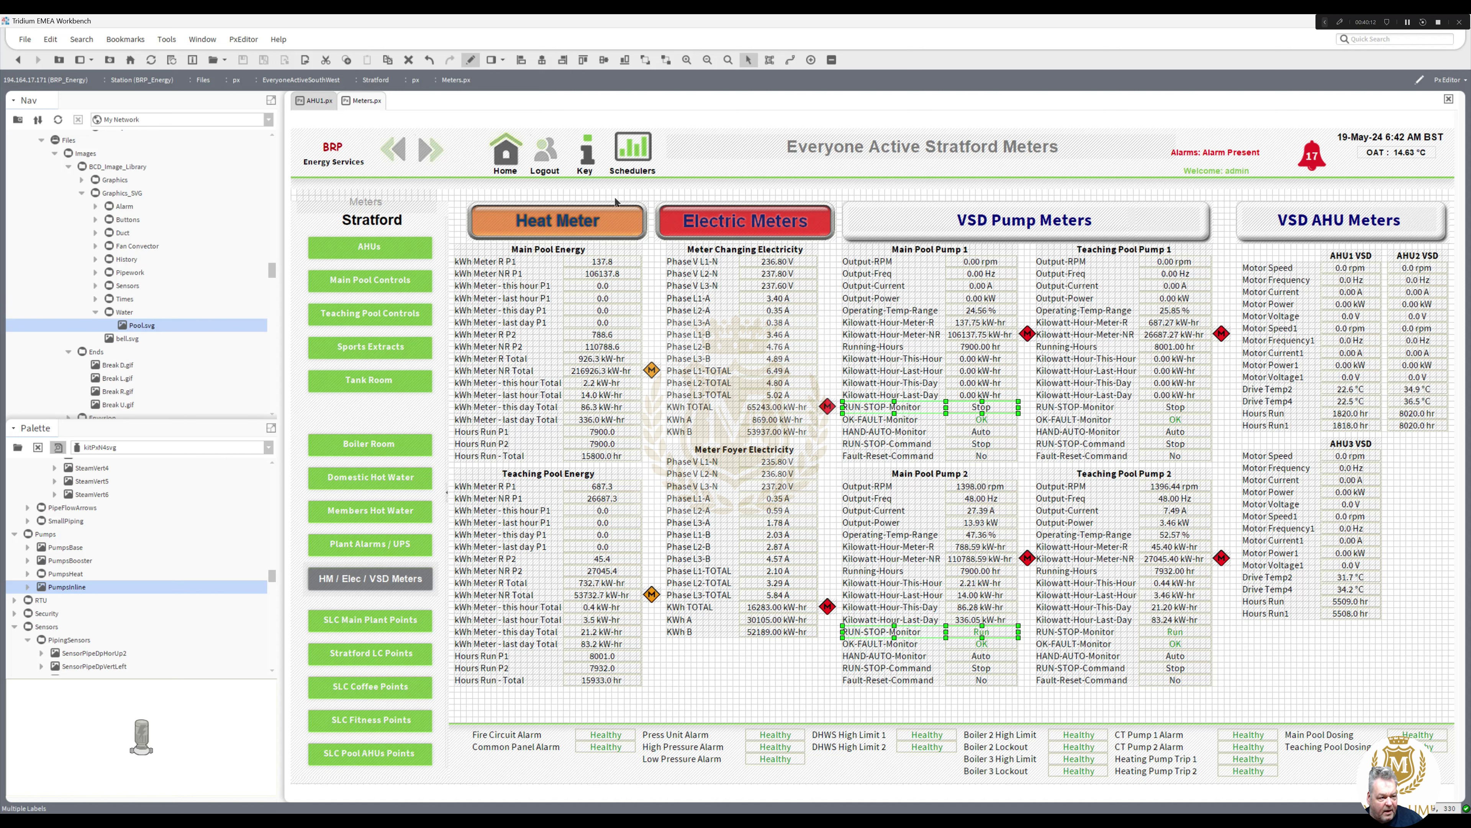
Step: Return to editing the Main Pool Controls page and paste the RUN-STOP-Monitor points into the empty area left of the heat exchanger
{"action": "left_click", "coordinate": [471, 60]}
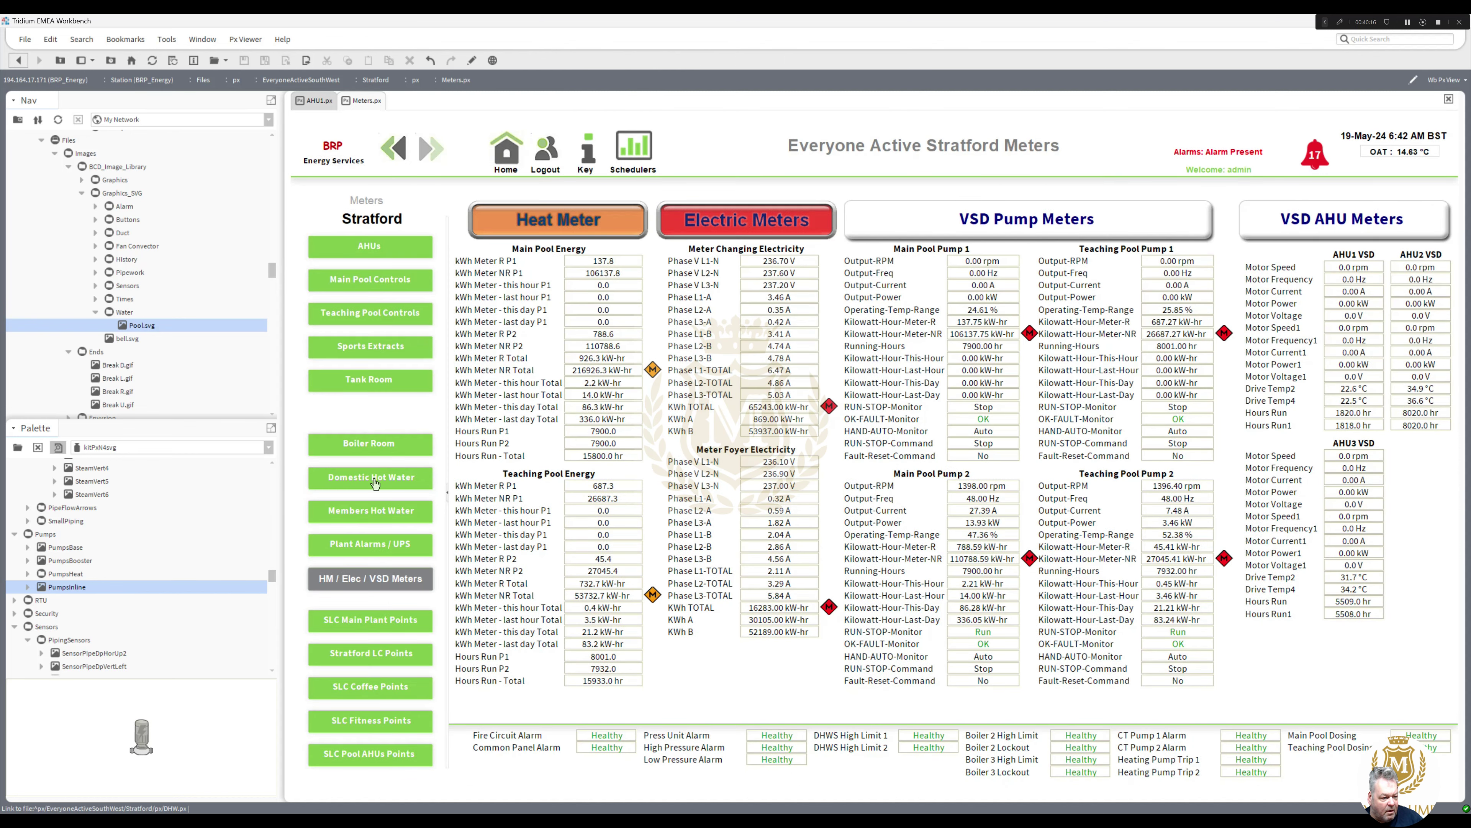
{"action": "left_click", "coordinate": [372, 279]}
{"action": "left_click", "coordinate": [472, 64]}
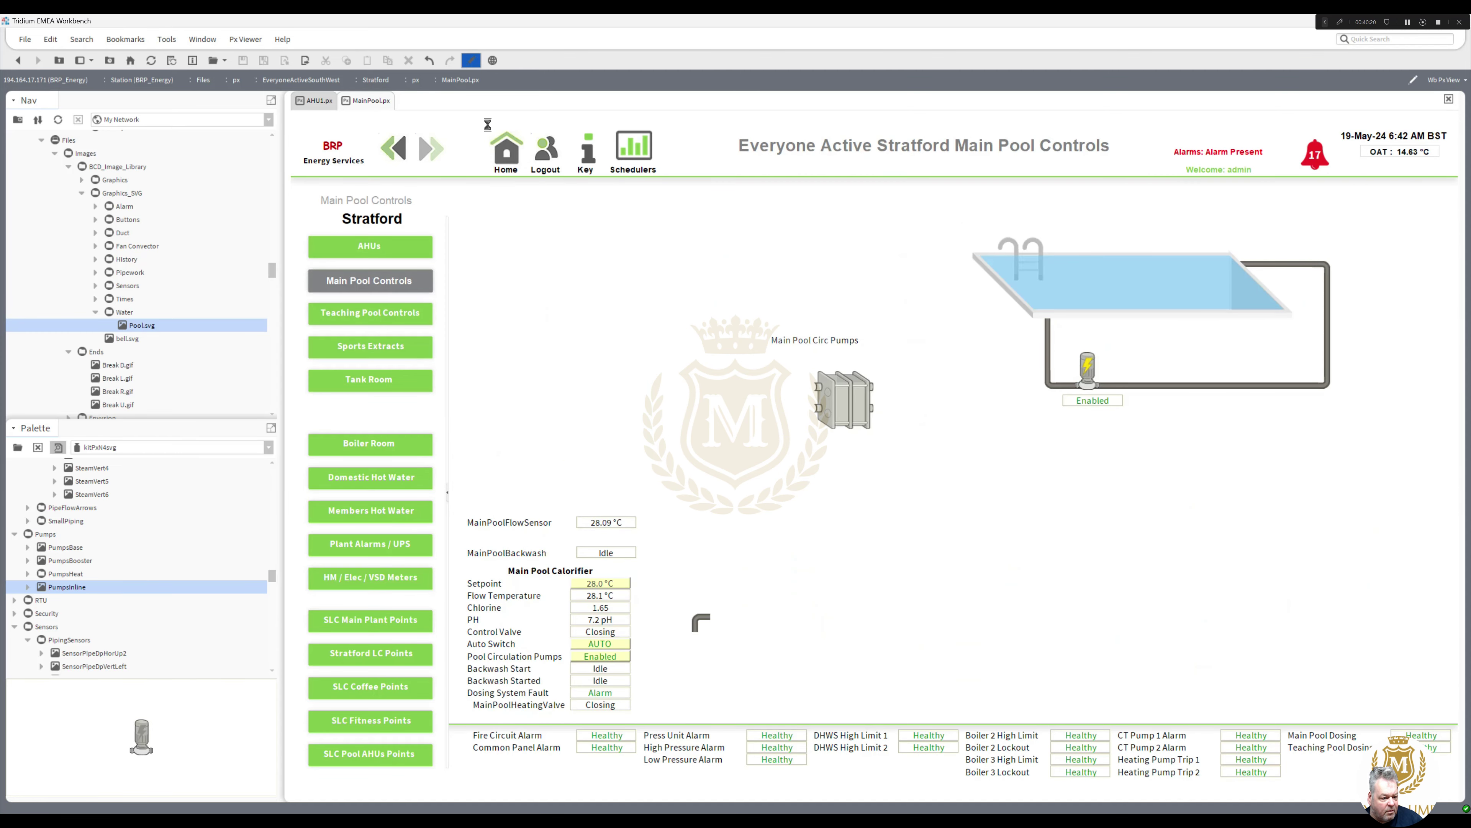
{"action": "right_click", "coordinate": [791, 537]}
{"action": "left_click", "coordinate": [825, 595]}
{"action": "left_click_drag", "start_coordinate": [836, 550], "coordinate": [551, 259]}
{"action": "left_click", "coordinate": [756, 526]}
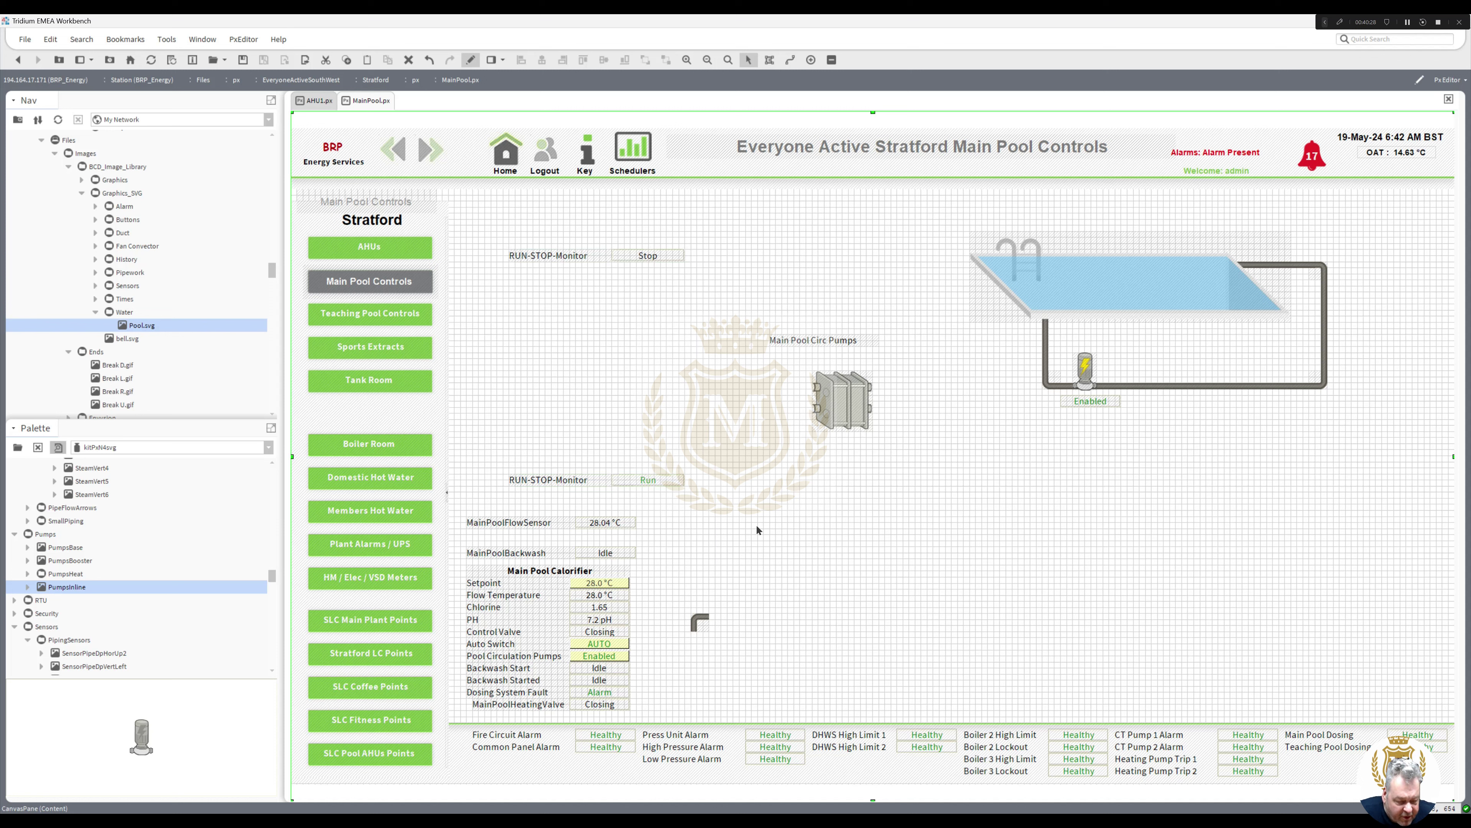
Step: Move the pump's Enabled value well below the pipework and shift the inline pump slightly right along the lower pipe
{"action": "left_click_drag", "start_coordinate": [1088, 406], "coordinate": [1082, 519]}
{"action": "left_click", "coordinate": [1085, 374]}
{"action": "left_click_drag", "start_coordinate": [1100, 373], "coordinate": [1101, 373]}
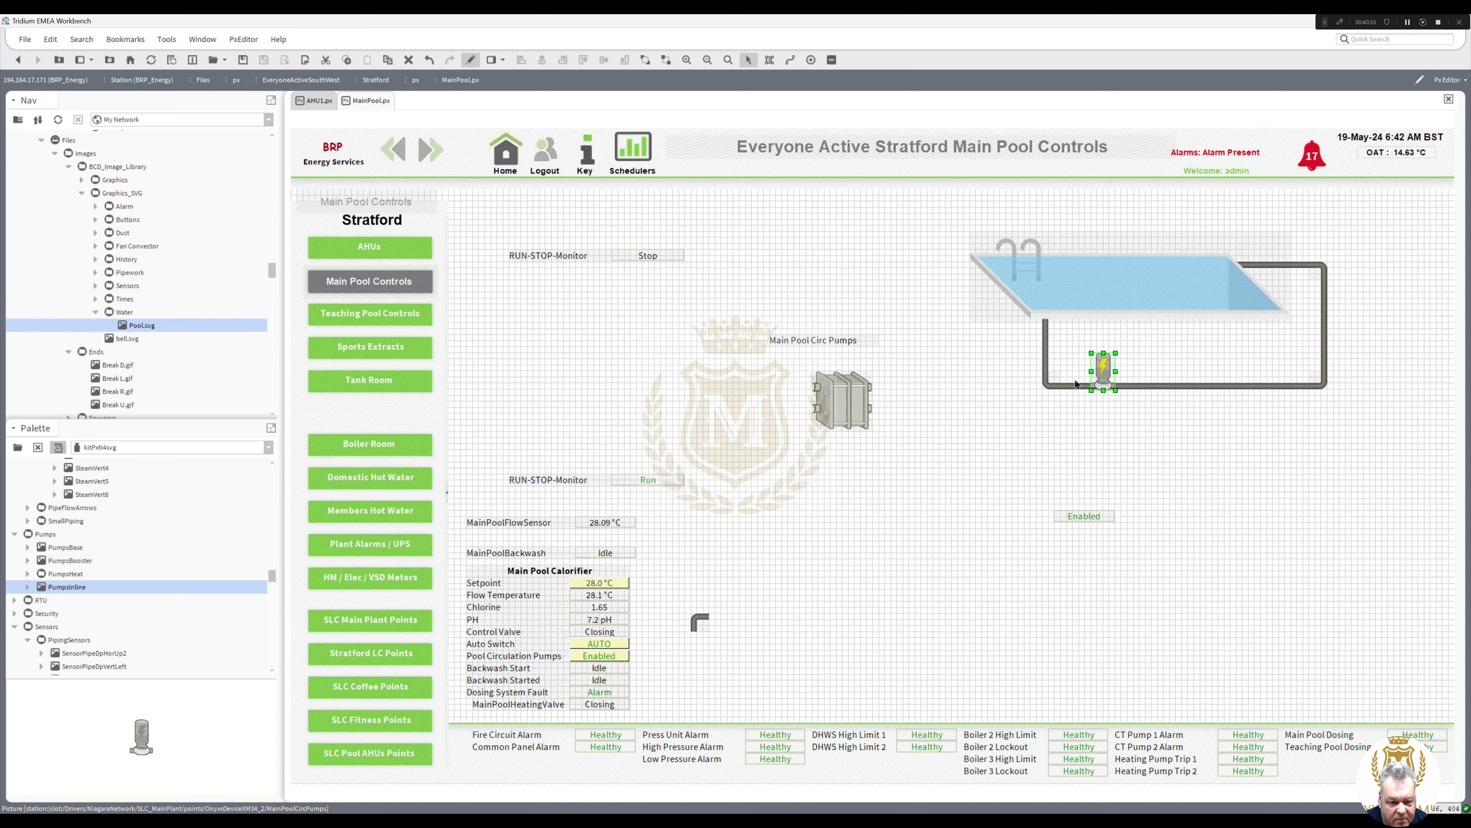
Step: Duplicate the inline pump on the lower pipe and place the copy directly beneath the original
{"action": "right_click", "coordinate": [1101, 381]}
{"action": "left_click", "coordinate": [1114, 401]}
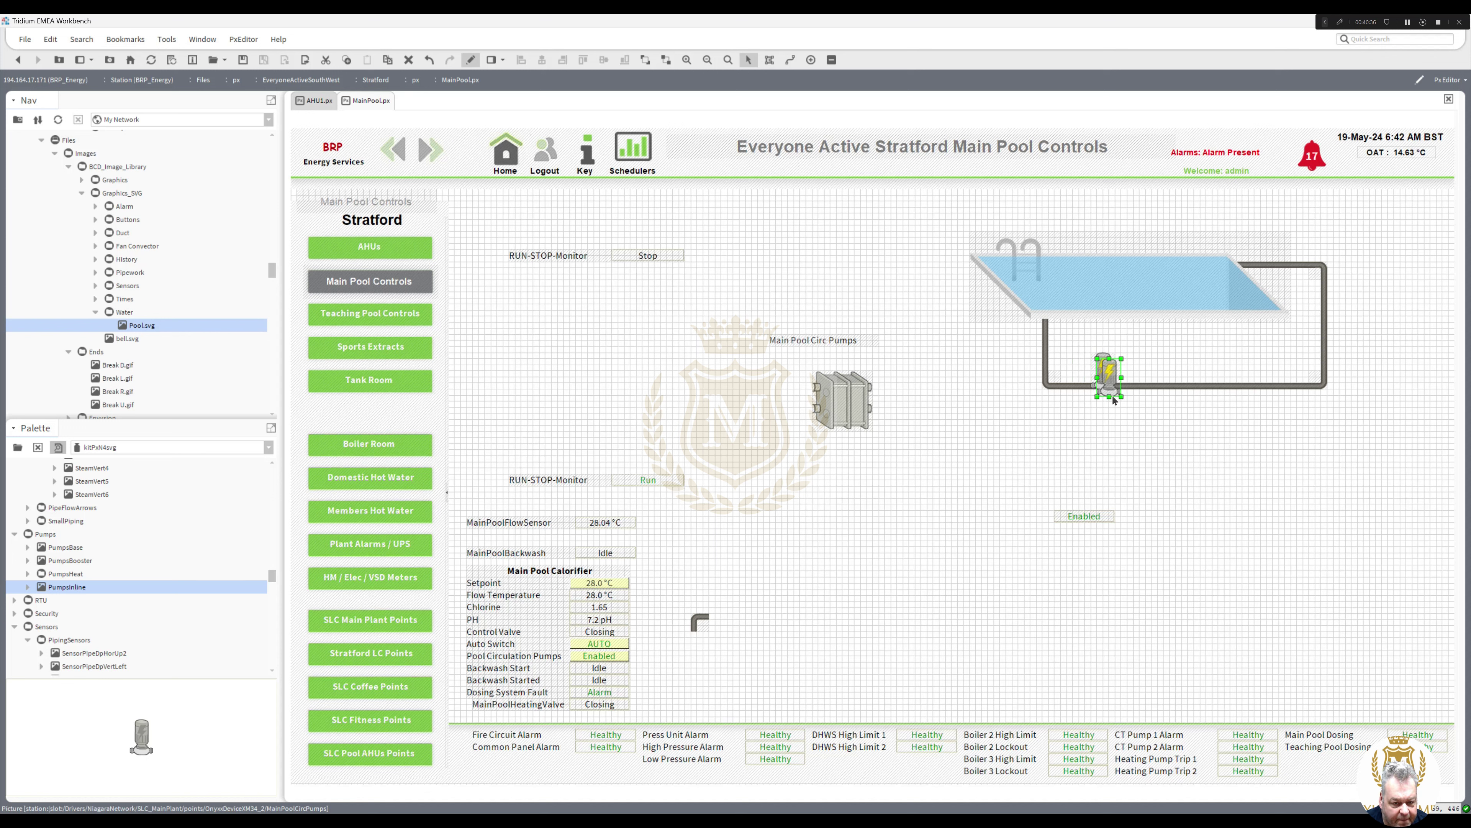
{"action": "left_click_drag", "start_coordinate": [1111, 384], "coordinate": [1105, 421]}
Step: Move the Enabled value beside the upper pump, then duplicate it and place the copy beside the lower pump
{"action": "left_click_drag", "start_coordinate": [1095, 516], "coordinate": [1150, 361]}
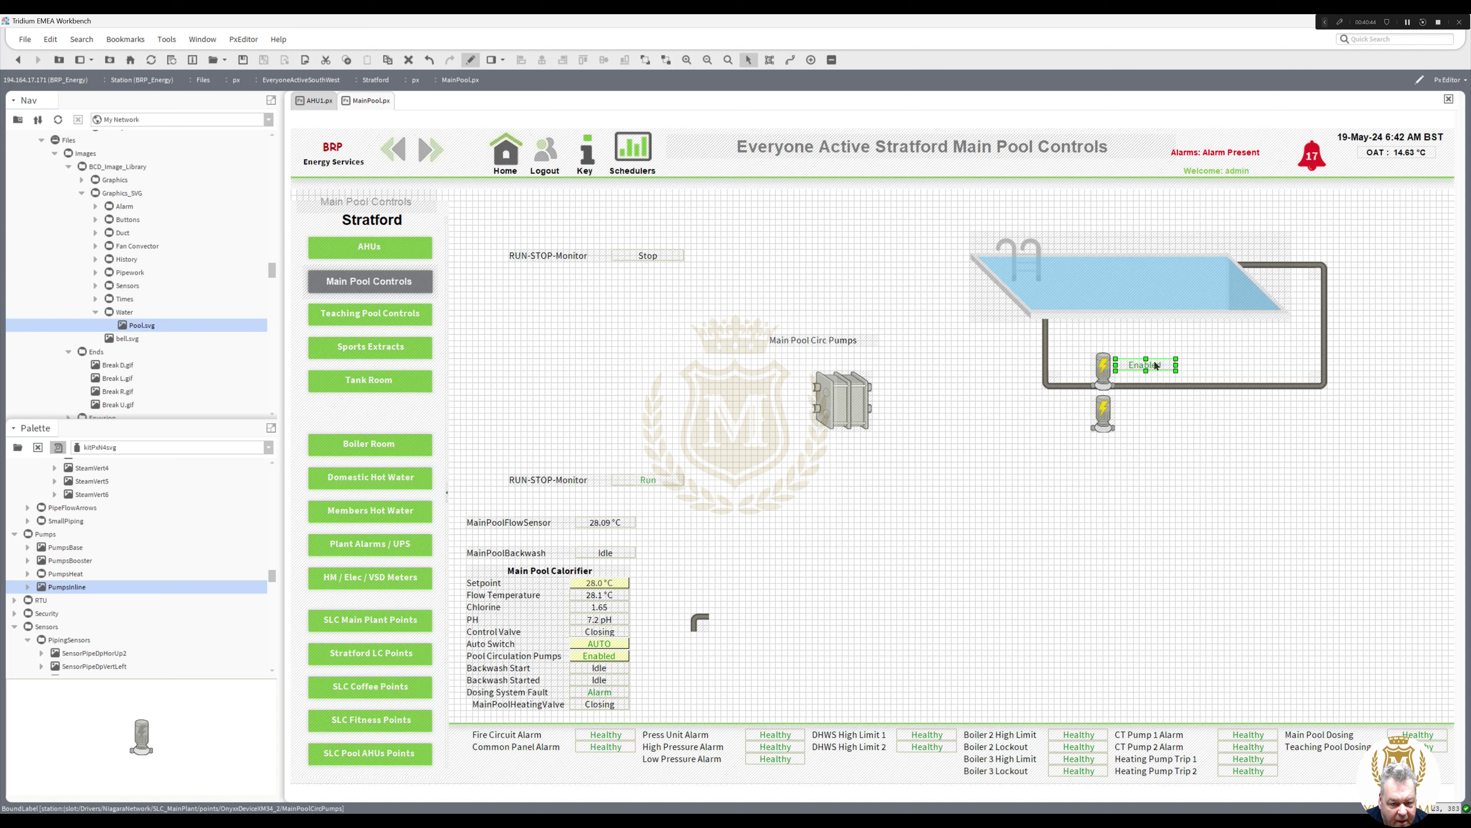
{"action": "right_click", "coordinate": [1154, 364]}
{"action": "left_click", "coordinate": [1165, 406]}
{"action": "left_click_drag", "start_coordinate": [1153, 373], "coordinate": [1149, 407]}
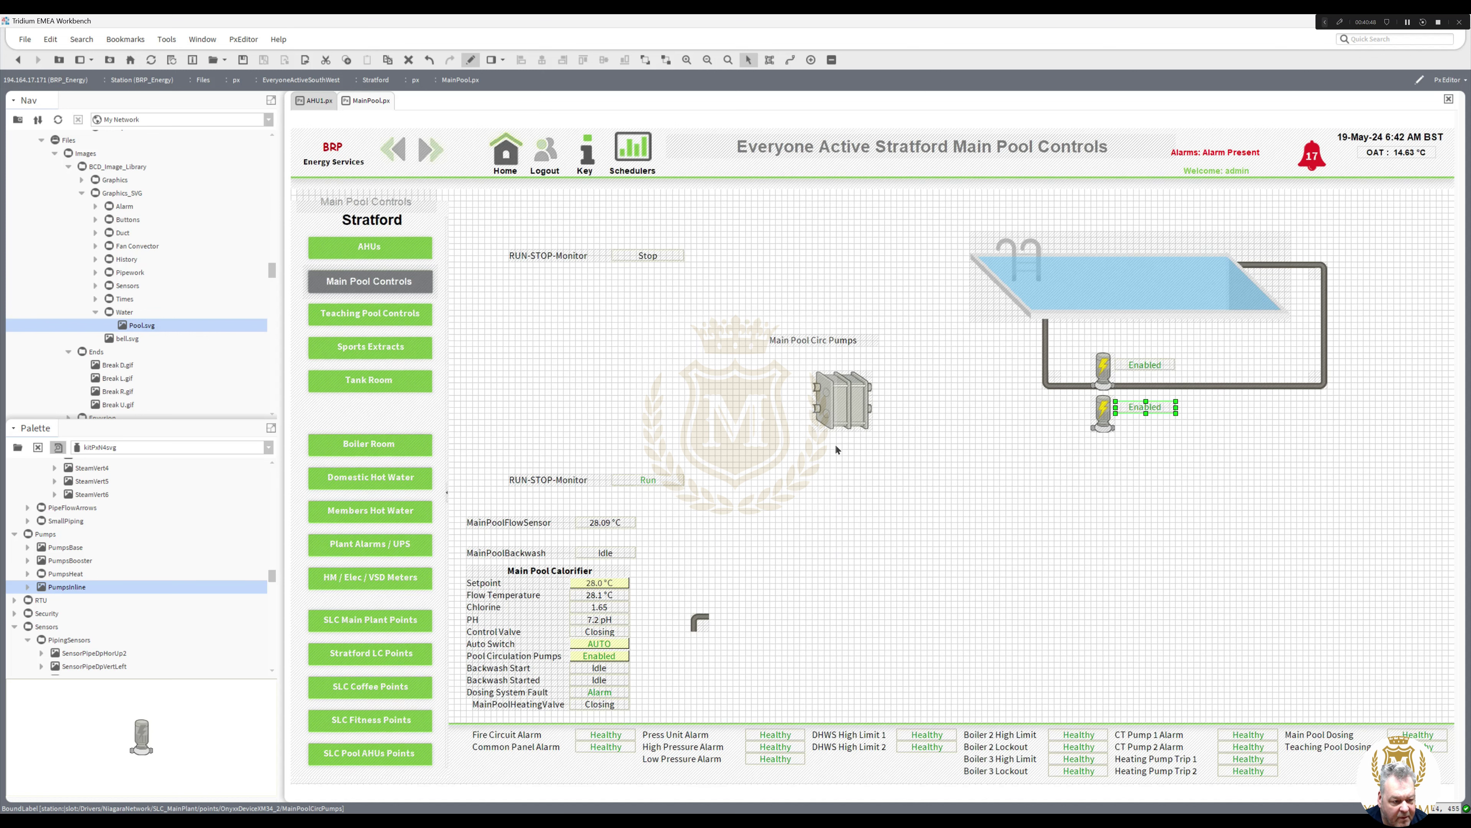
Step: Copy the ord of the MainPoolPump2 RUN-STOP-Monitor value and bind the value beside the lower pump to it
{"action": "double_click", "coordinate": [669, 479]}
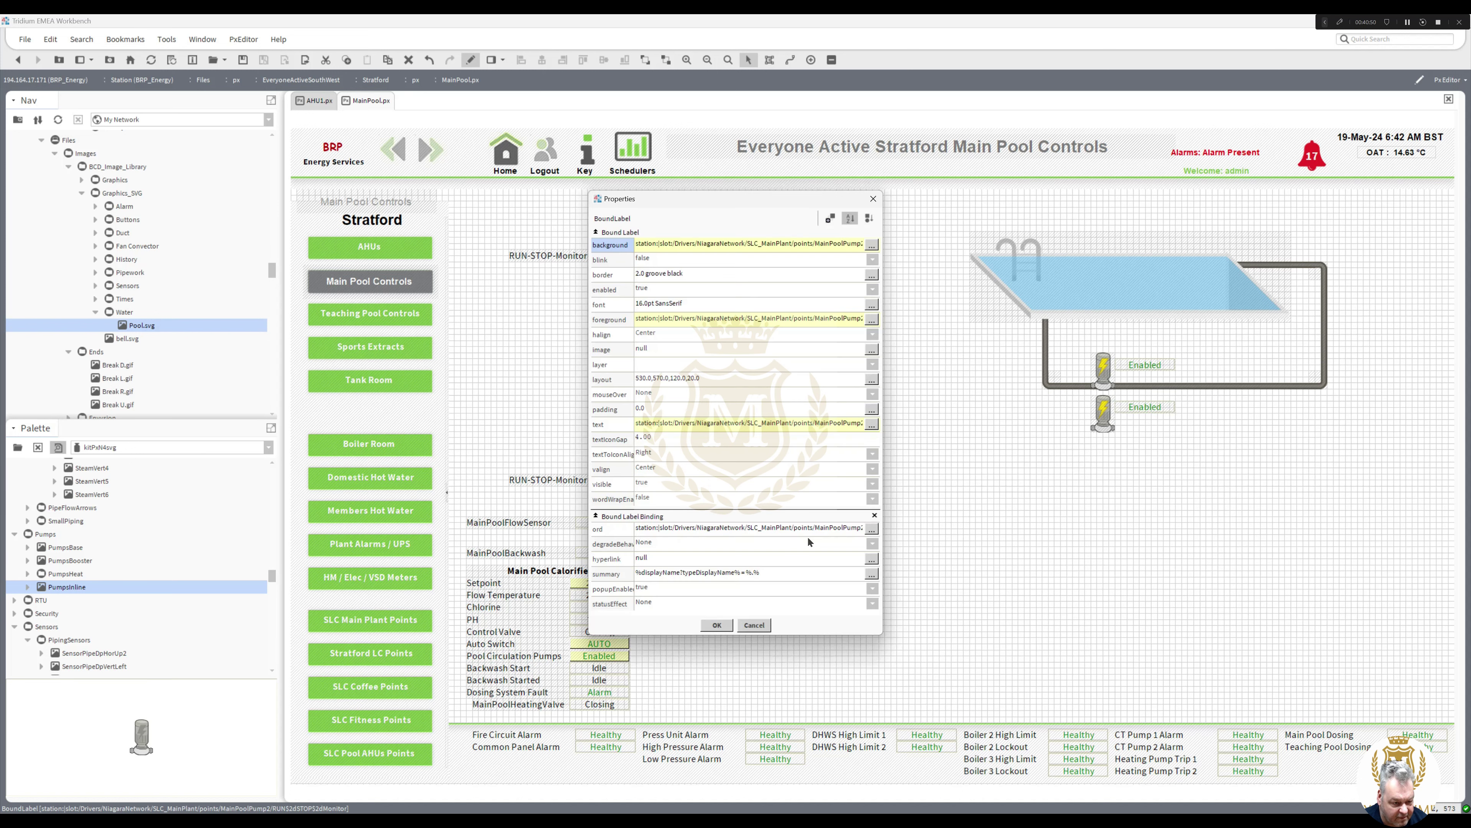
{"action": "double_click", "coordinate": [799, 527]}
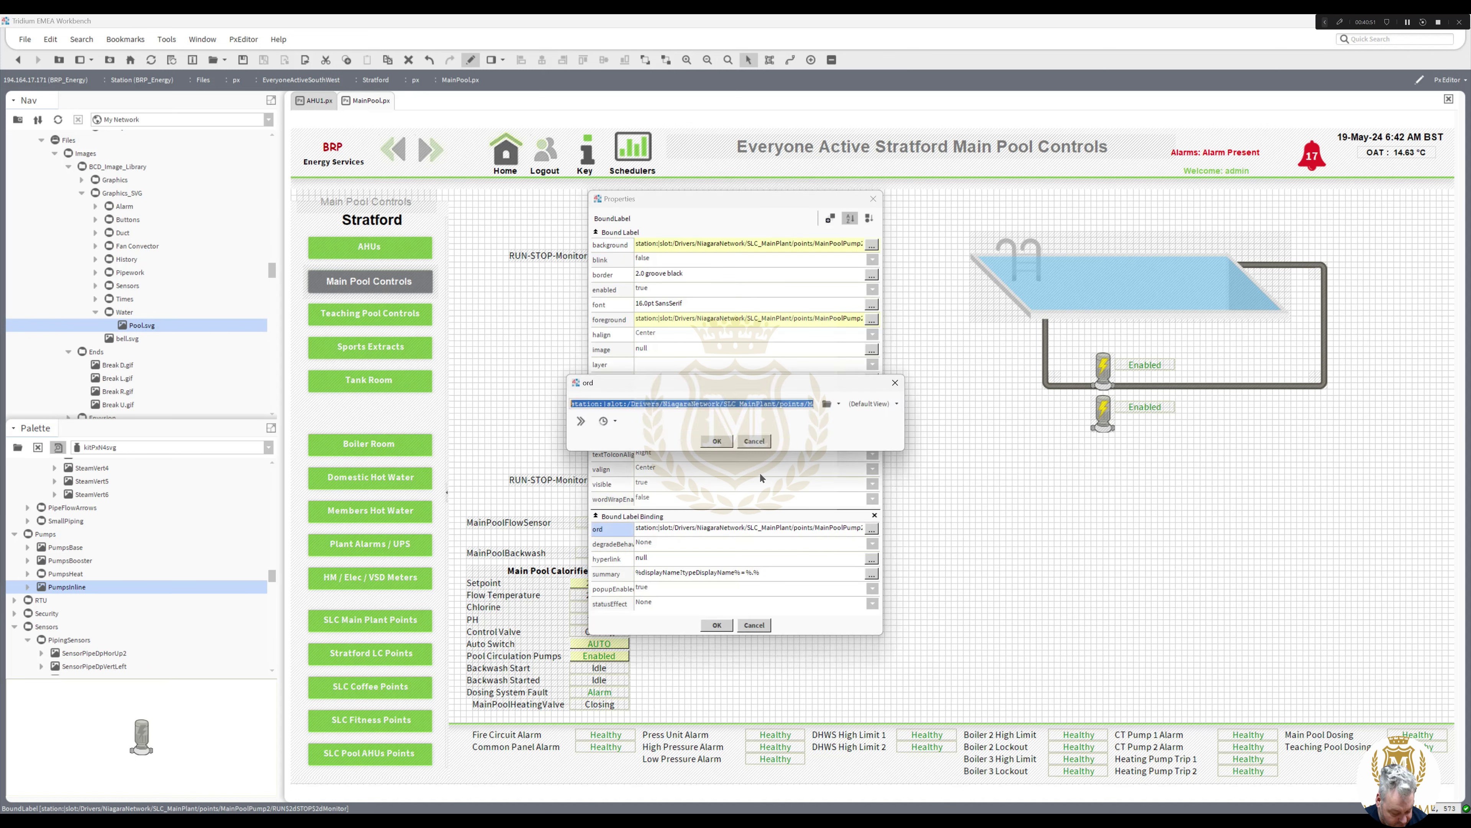
{"action": "left_click", "coordinate": [724, 441]}
{"action": "left_click", "coordinate": [718, 625]}
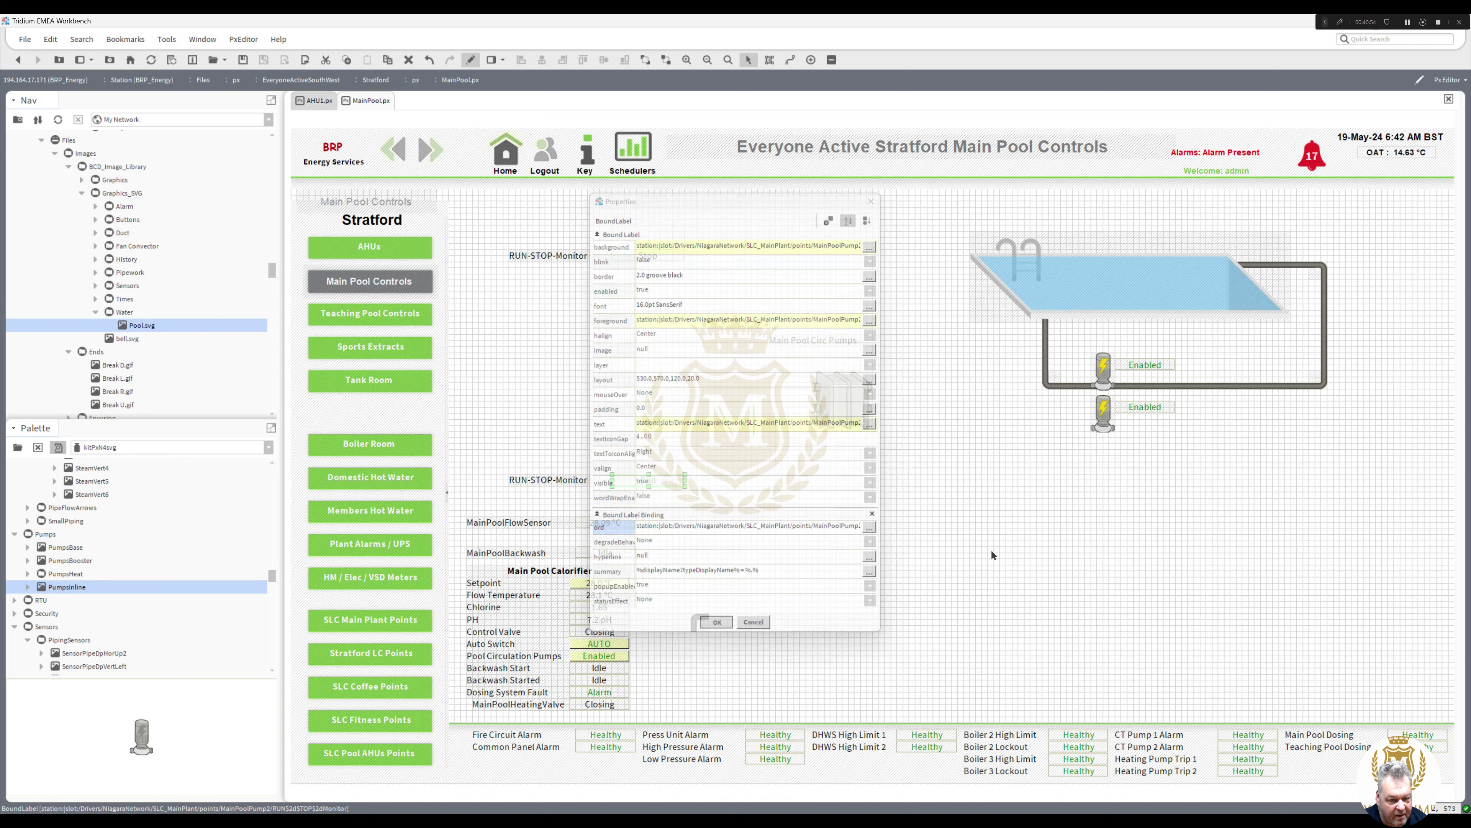
{"action": "double_click", "coordinate": [1139, 408]}
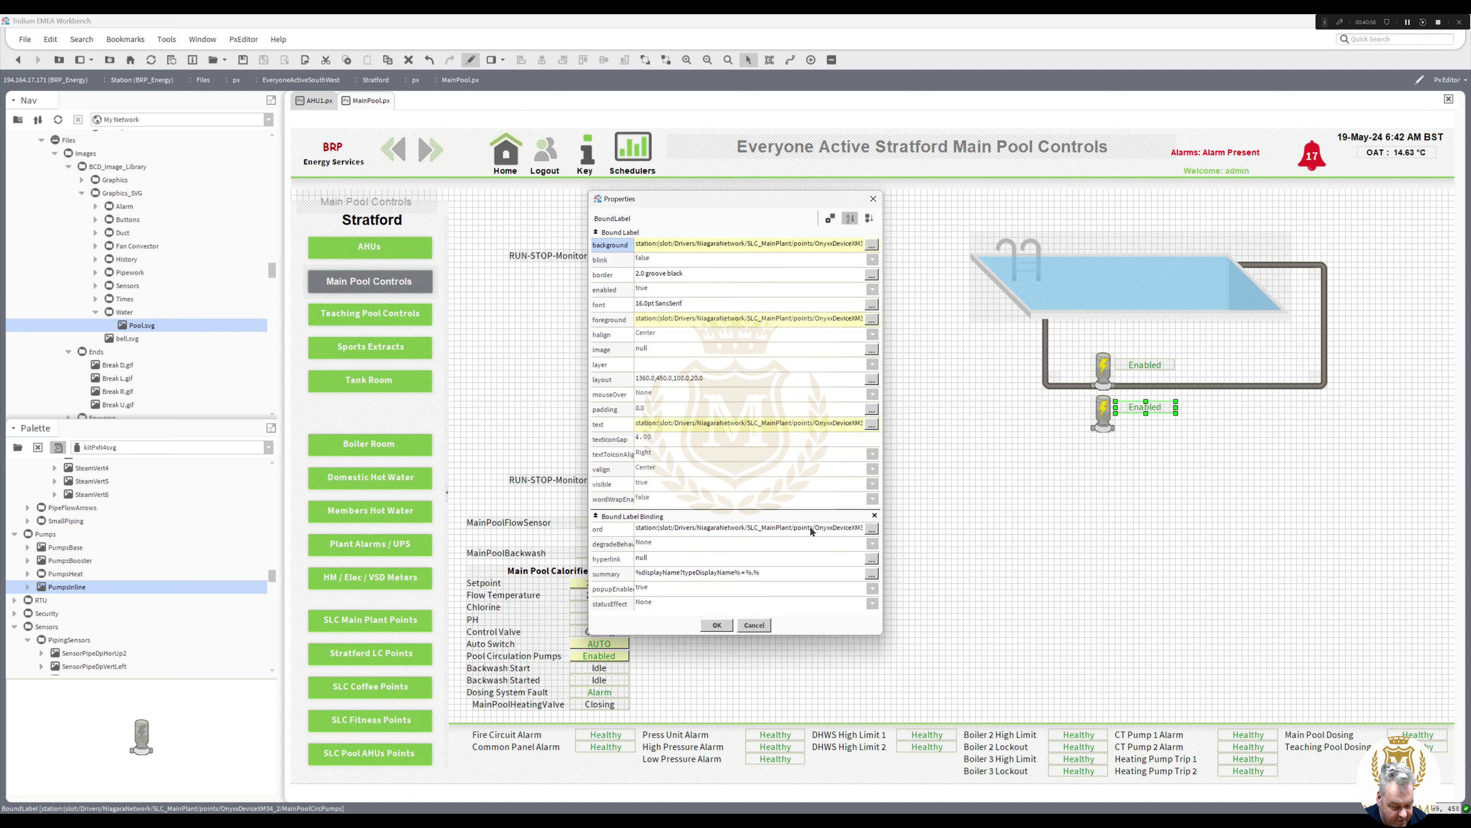
{"action": "double_click", "coordinate": [809, 526]}
{"action": "key", "text": "ctrl+v"}
{"action": "left_click", "coordinate": [721, 445]}
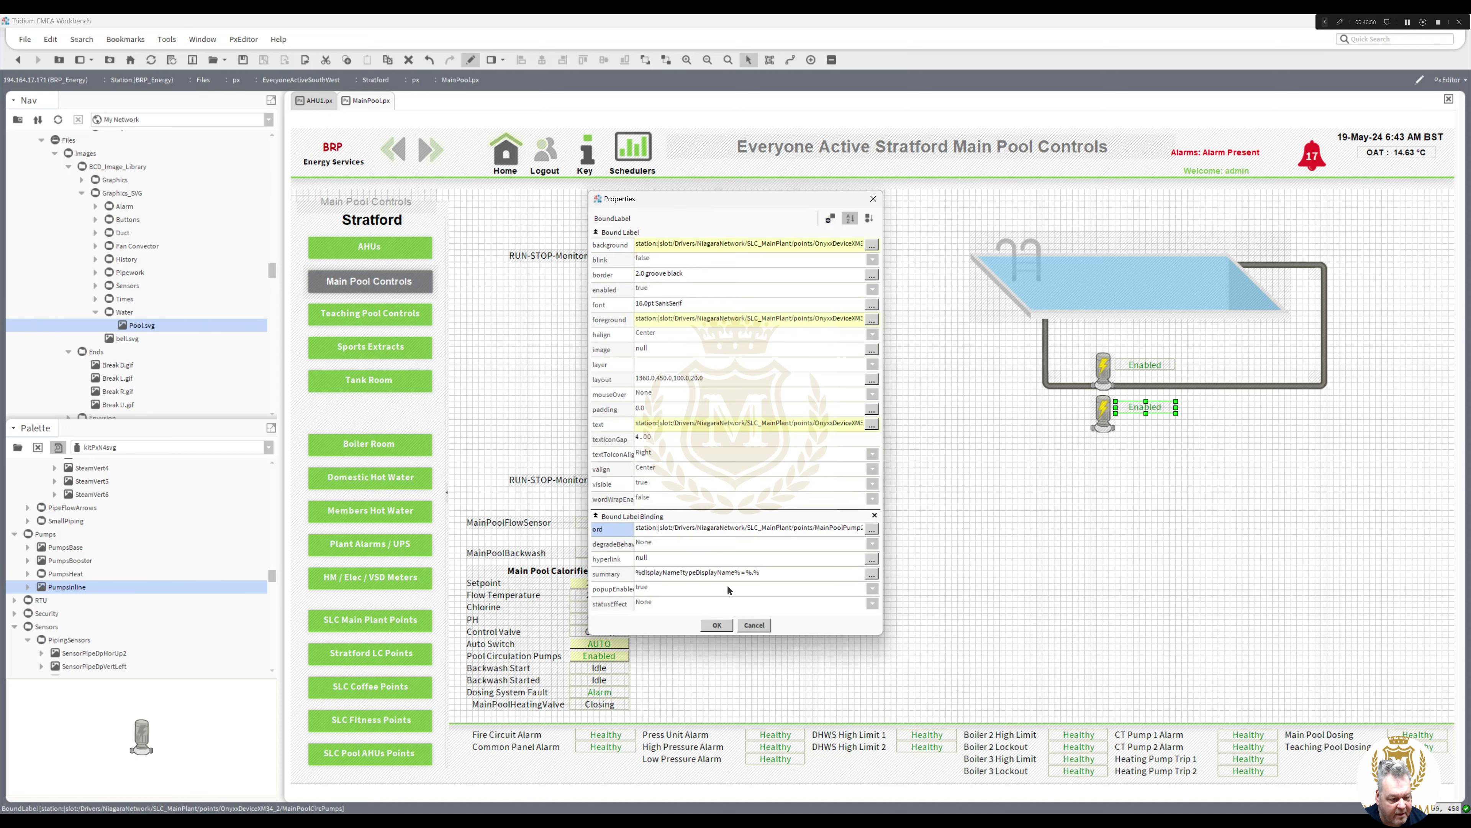
{"action": "left_click", "coordinate": [716, 625]}
Step: Set the lower pump picture's value binding ord to the copied MainPoolPump2 RUN-STOP-Monitor point
{"action": "double_click", "coordinate": [1104, 417]}
{"action": "double_click", "coordinate": [829, 468]}
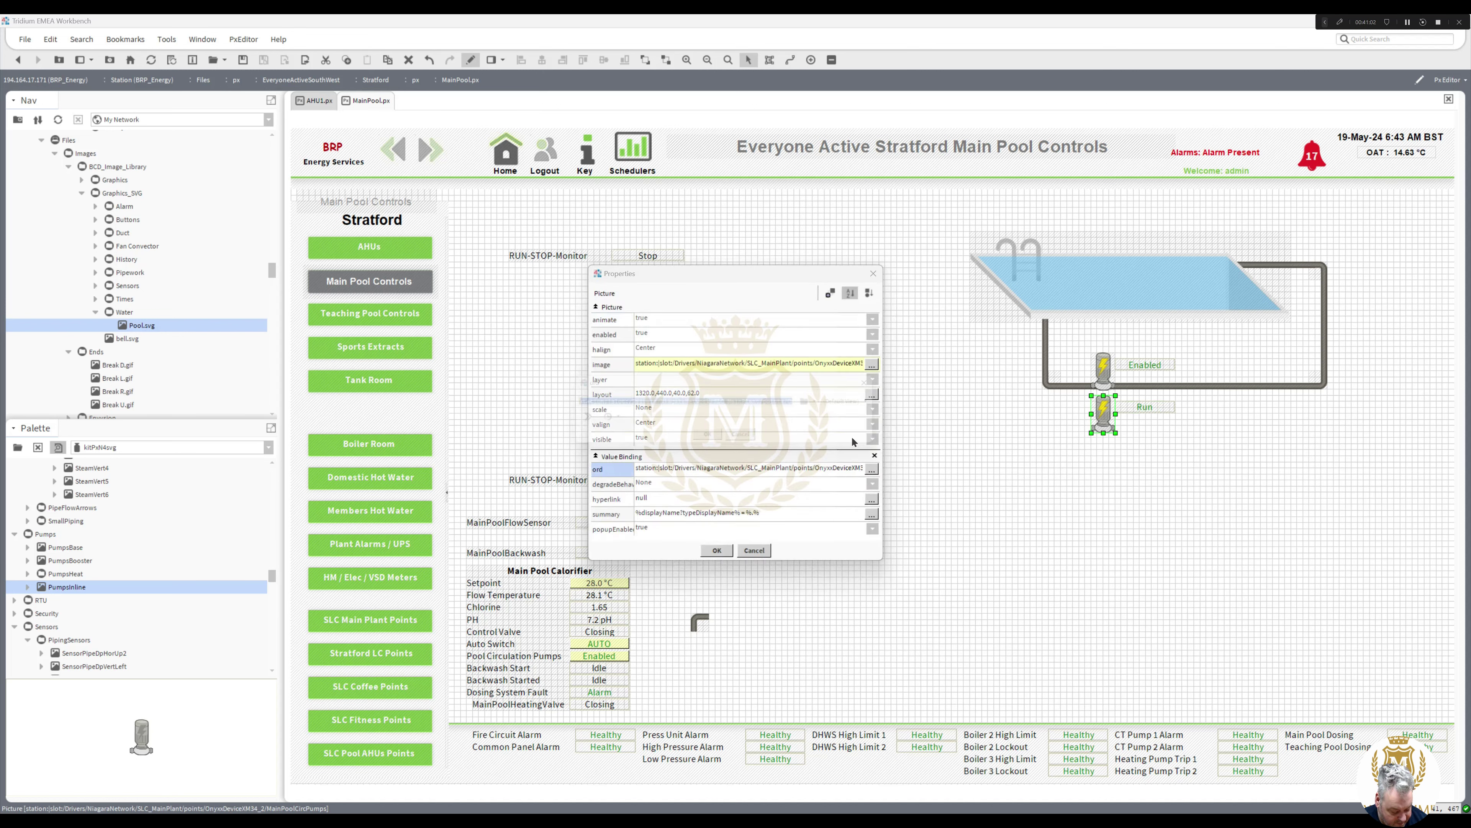
{"action": "key", "text": "ctrl+v"}
{"action": "left_click", "coordinate": [716, 441]}
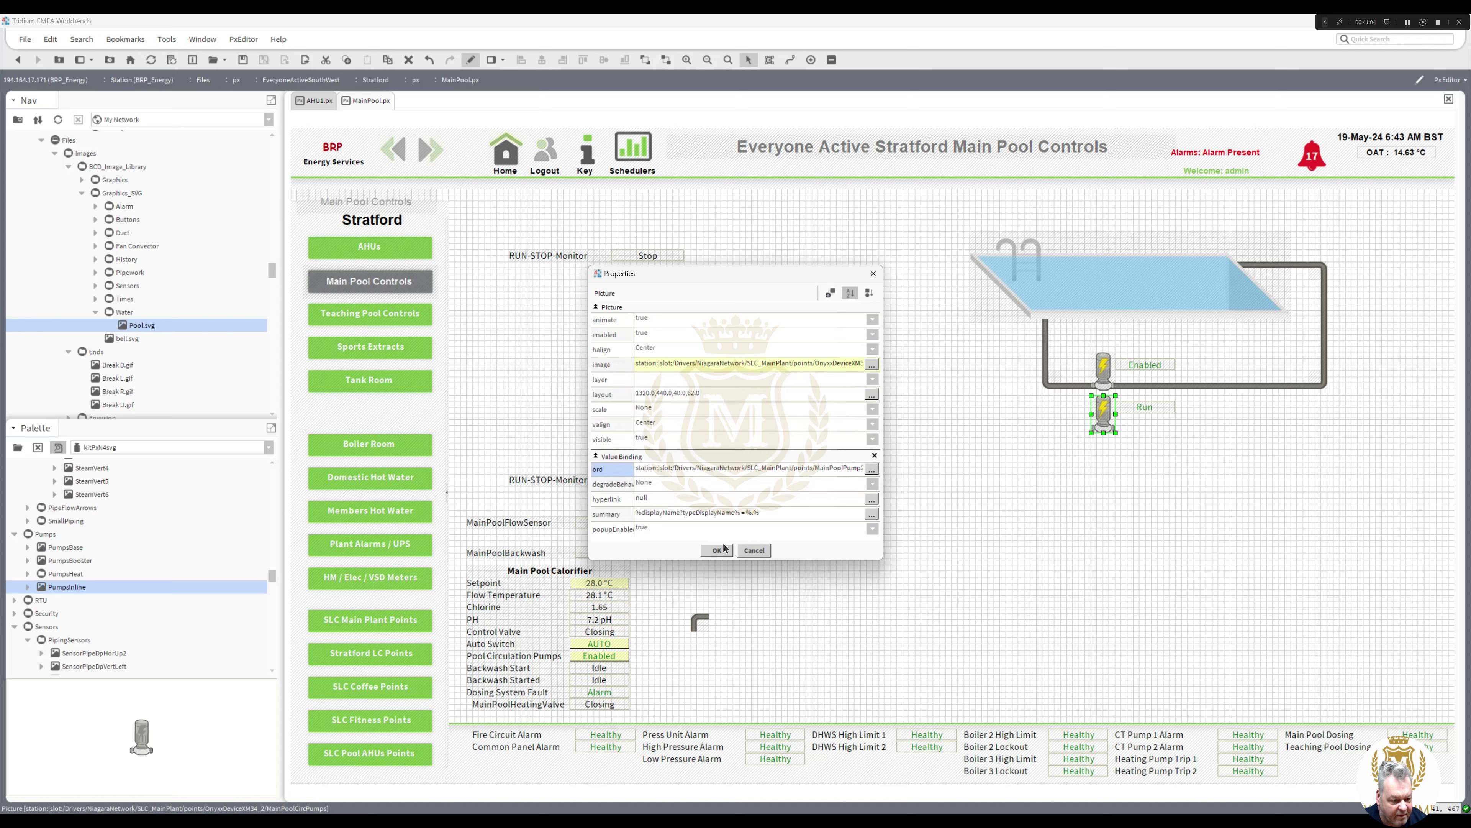
{"action": "left_click", "coordinate": [718, 550]}
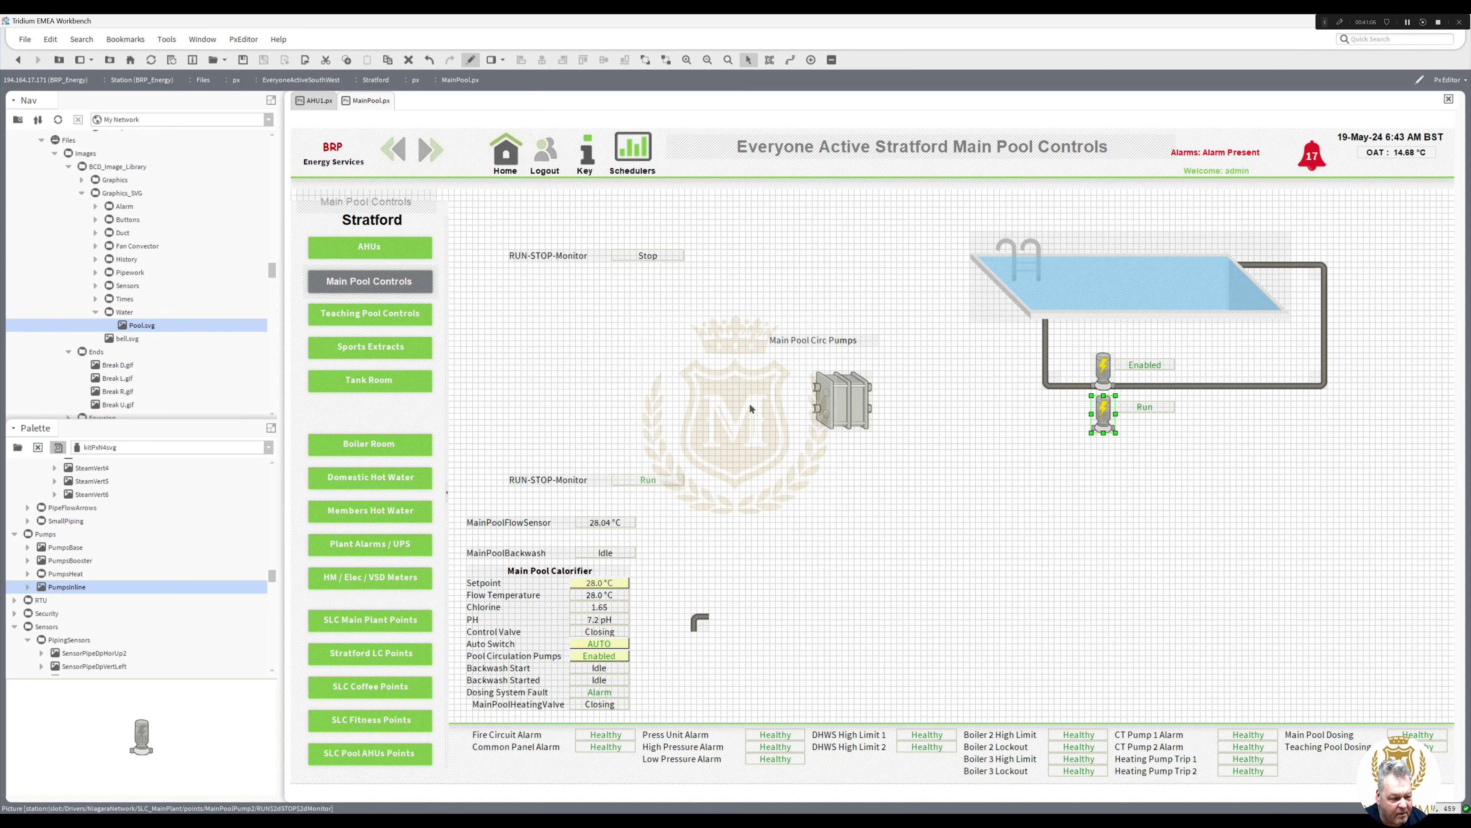
Step: Copy the ord of the MainPoolPump1 RUN-STOP-Monitor value and bind the value beside the upper pump to it
{"action": "double_click", "coordinate": [659, 255]}
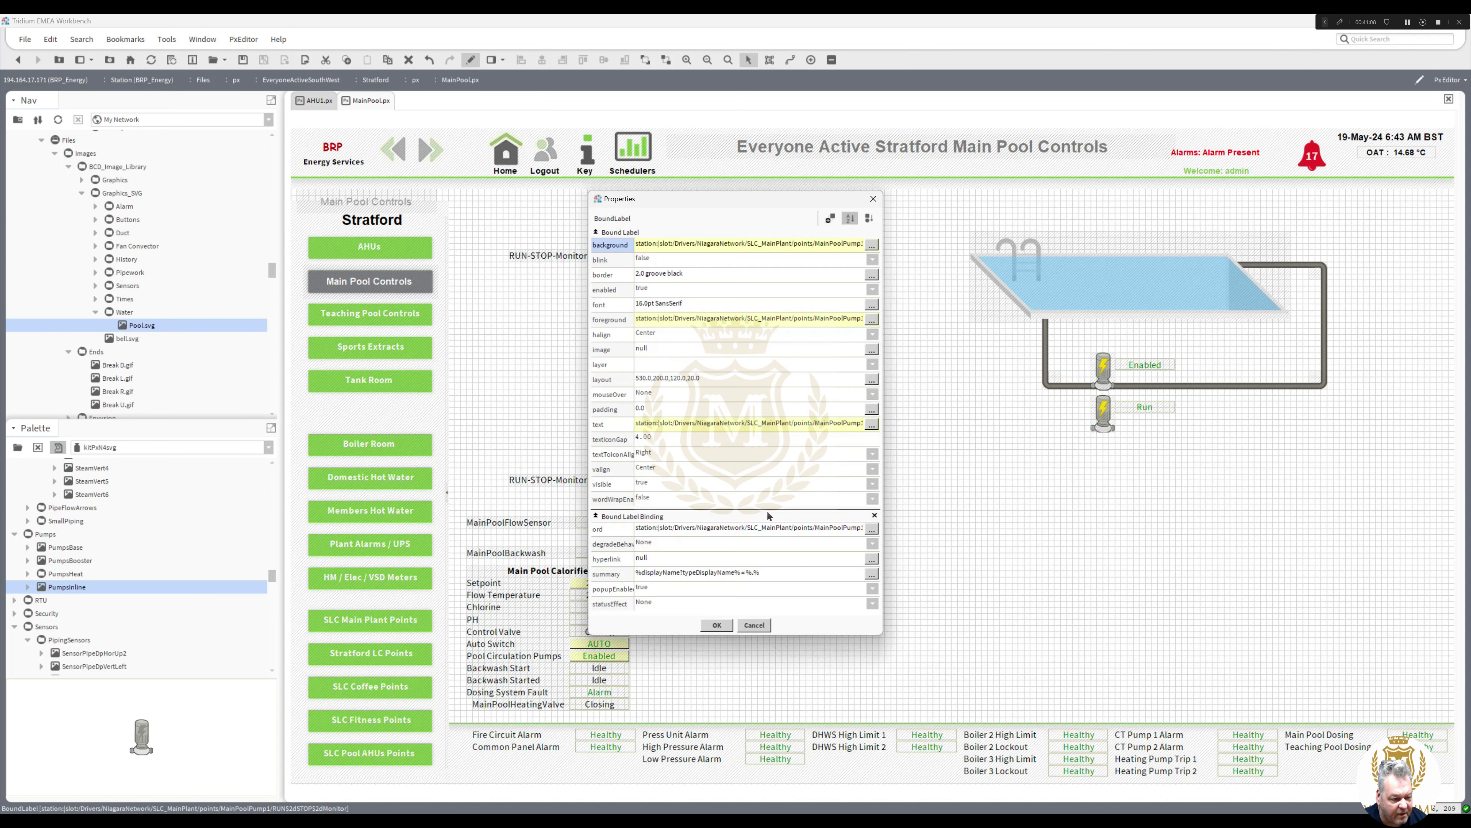
{"action": "double_click", "coordinate": [769, 530]}
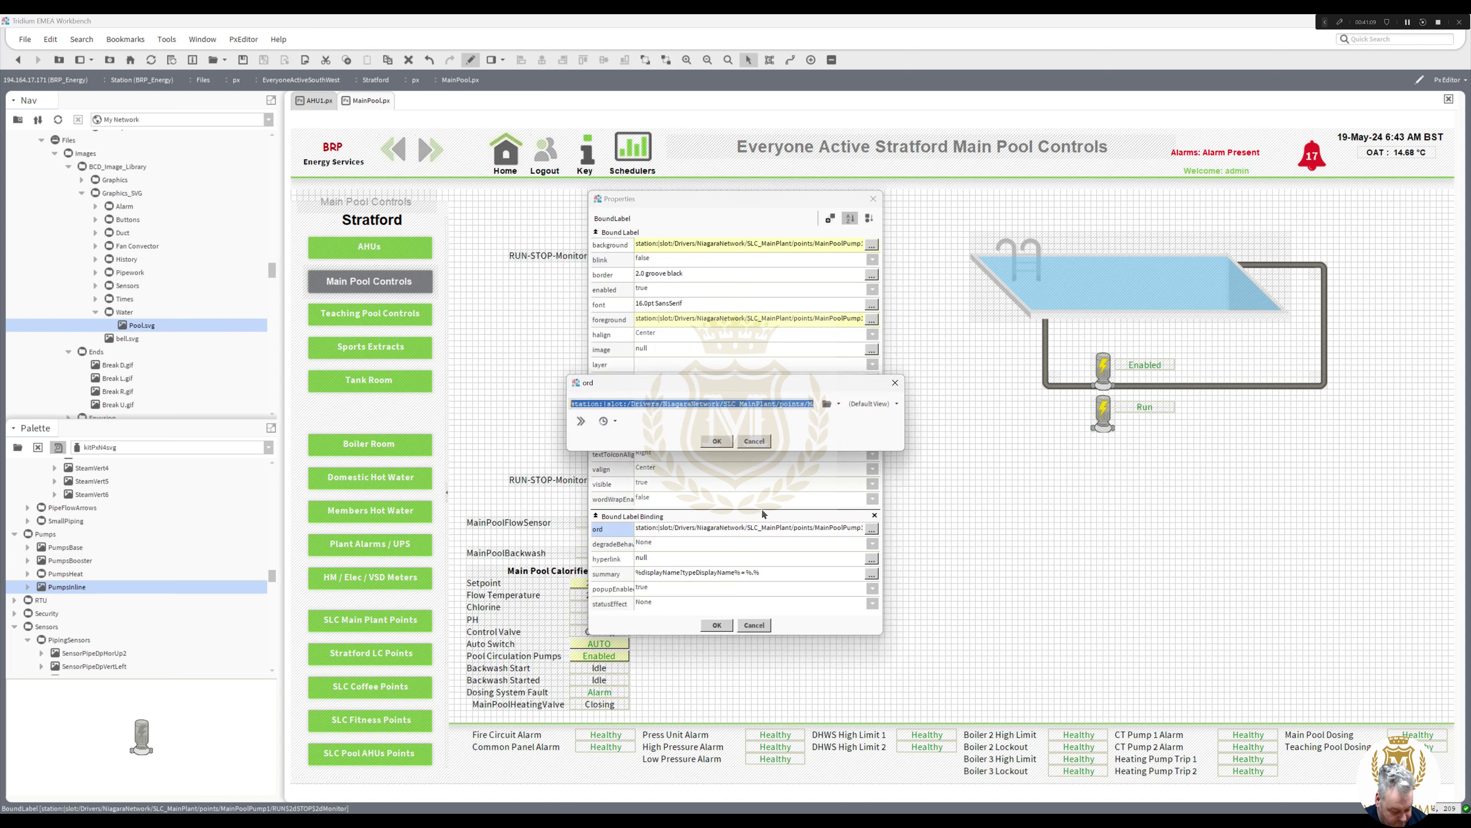
{"action": "left_click", "coordinate": [717, 441]}
{"action": "left_click", "coordinate": [716, 625]}
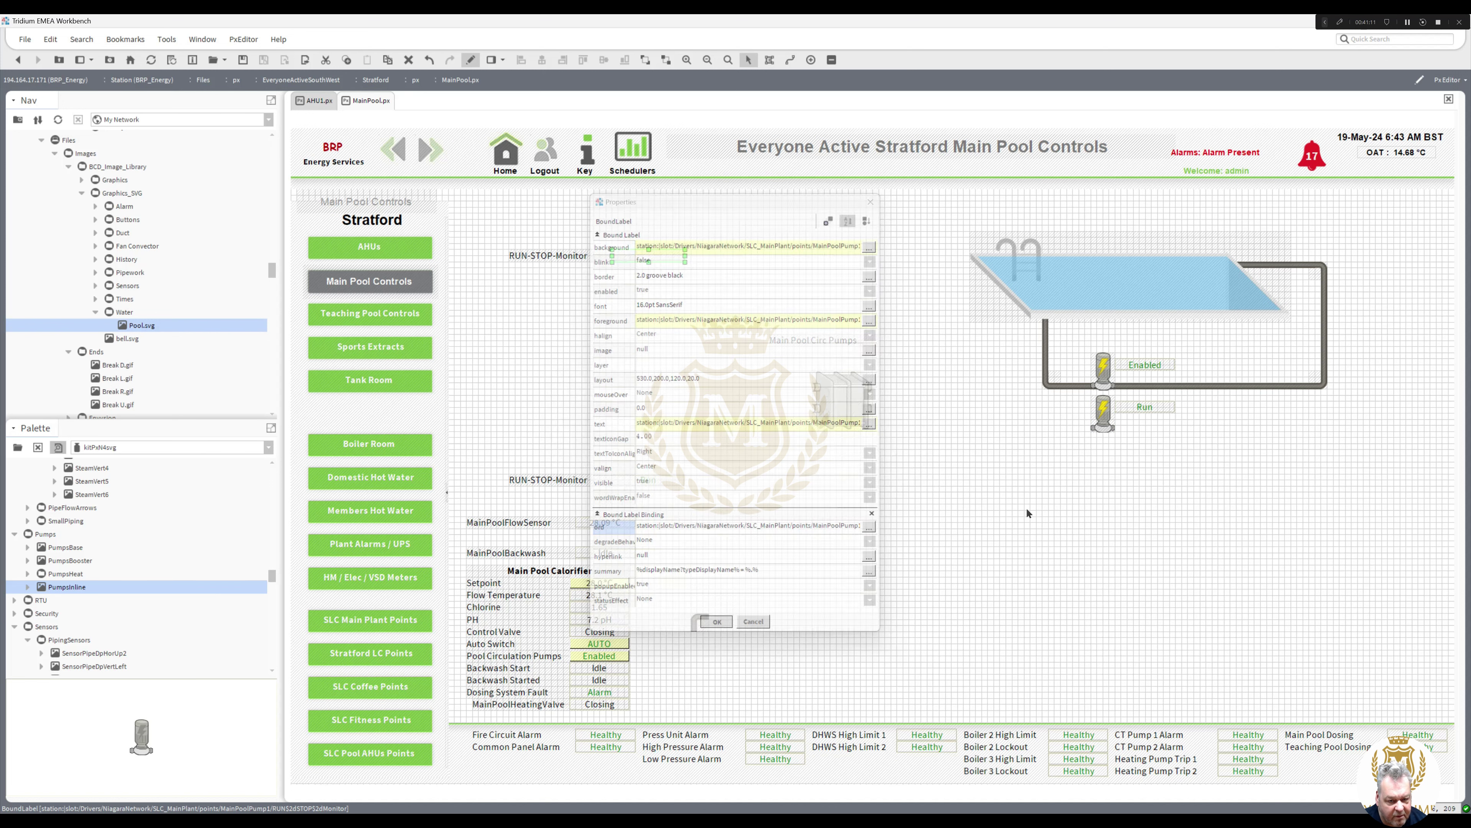
{"action": "double_click", "coordinate": [1148, 369]}
{"action": "left_click", "coordinate": [796, 528]}
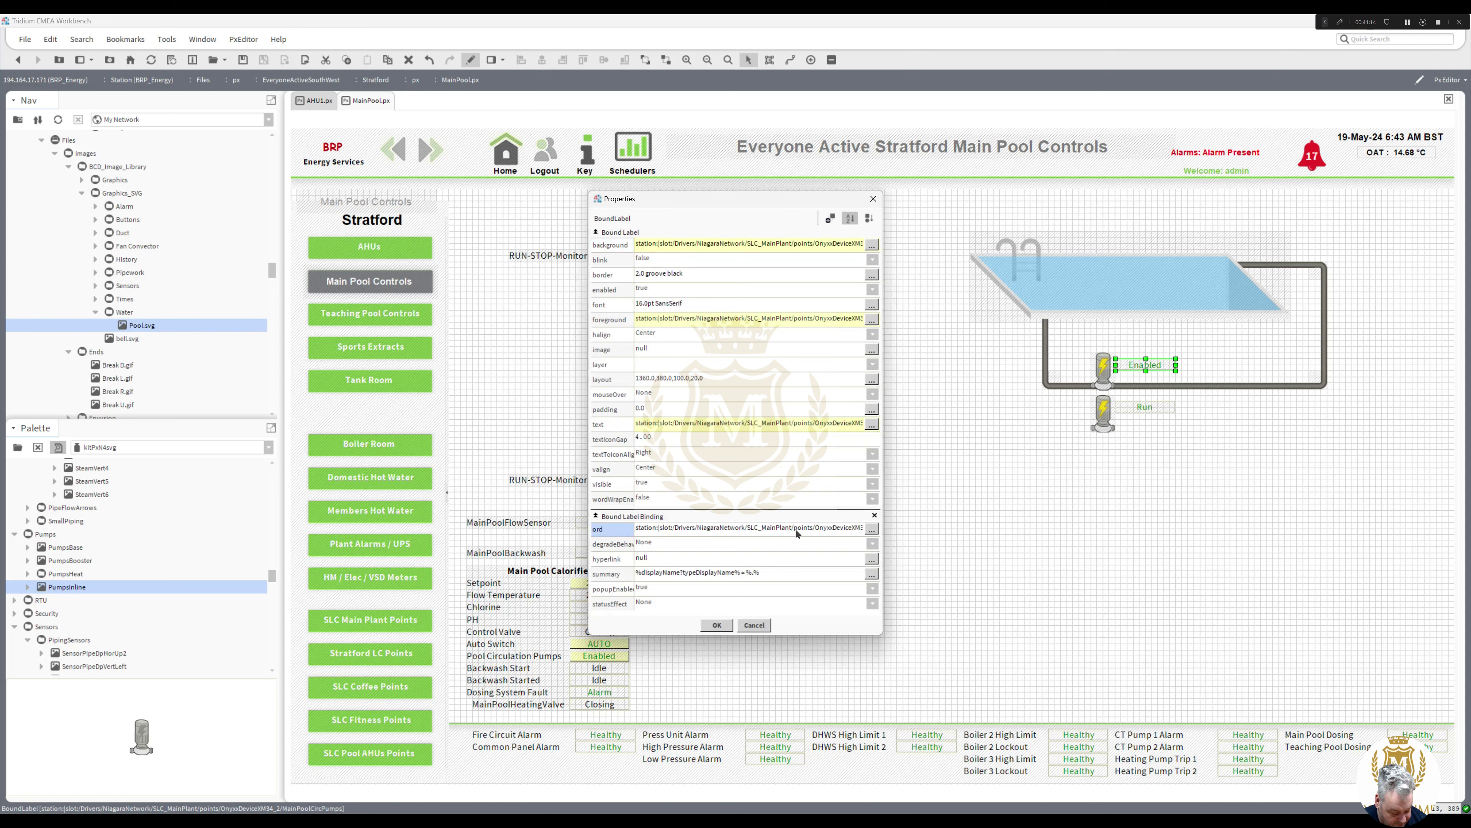
{"action": "double_click", "coordinate": [795, 528]}
{"action": "key", "text": "ctrl+v"}
{"action": "left_click", "coordinate": [718, 444]}
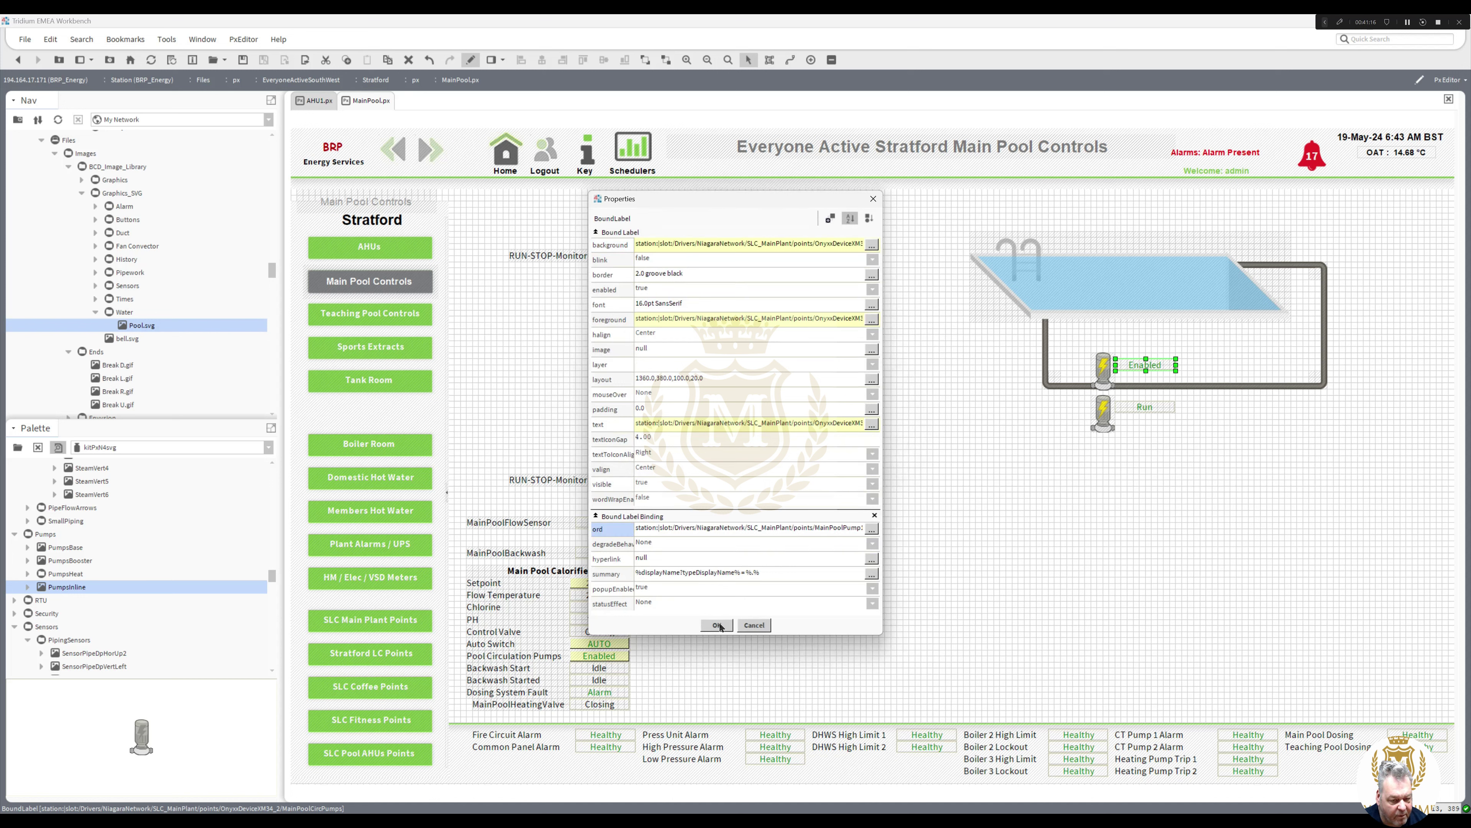
{"action": "left_click", "coordinate": [717, 625]}
Step: Bind the upper pump picture to the copied MainPoolPump1 point and delete the pasted RUN-STOP-Monitor labels and values
{"action": "double_click", "coordinate": [1106, 368]}
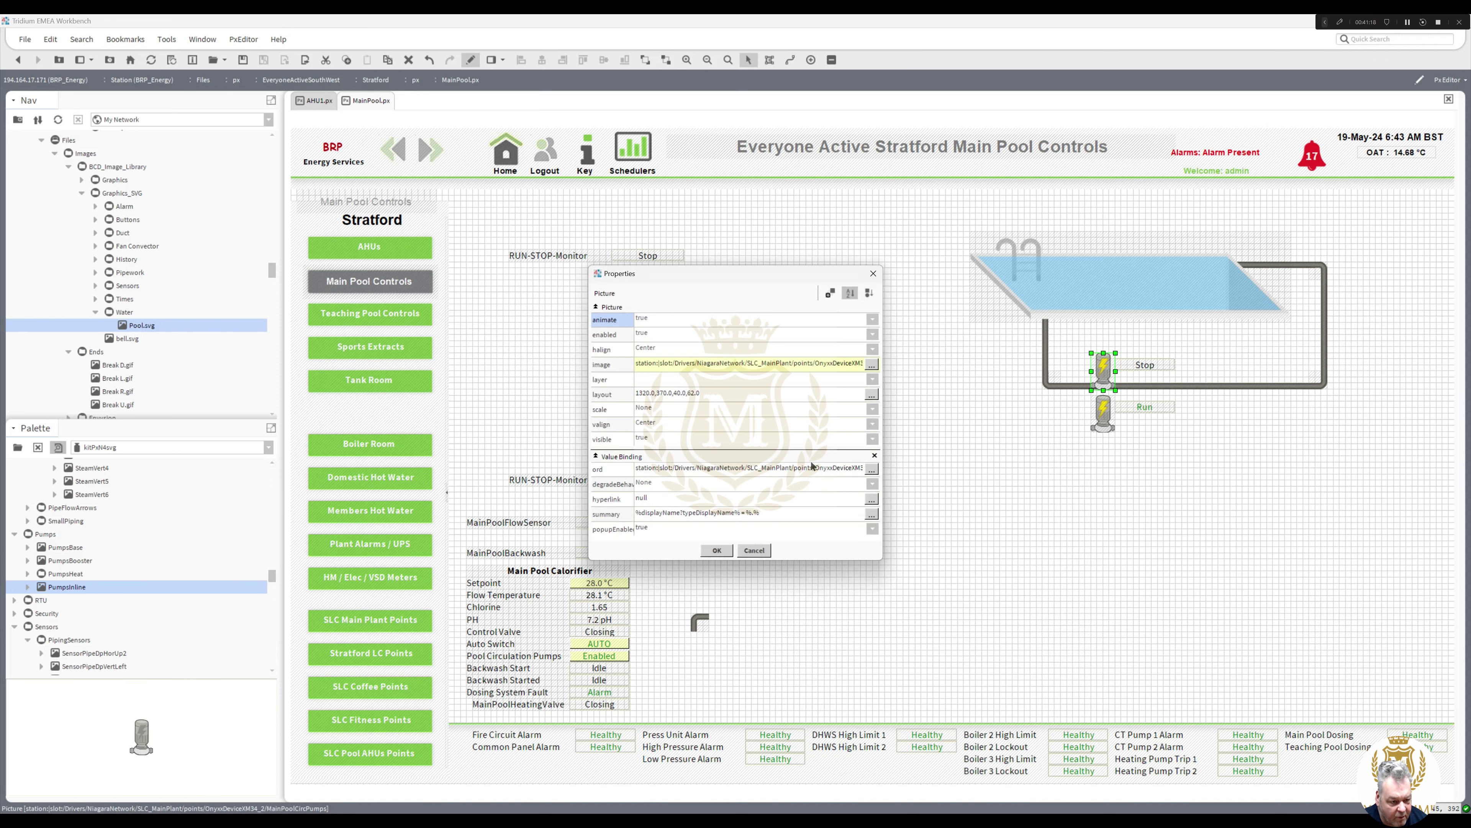
{"action": "double_click", "coordinate": [811, 466]}
{"action": "key", "text": "ctrl+v"}
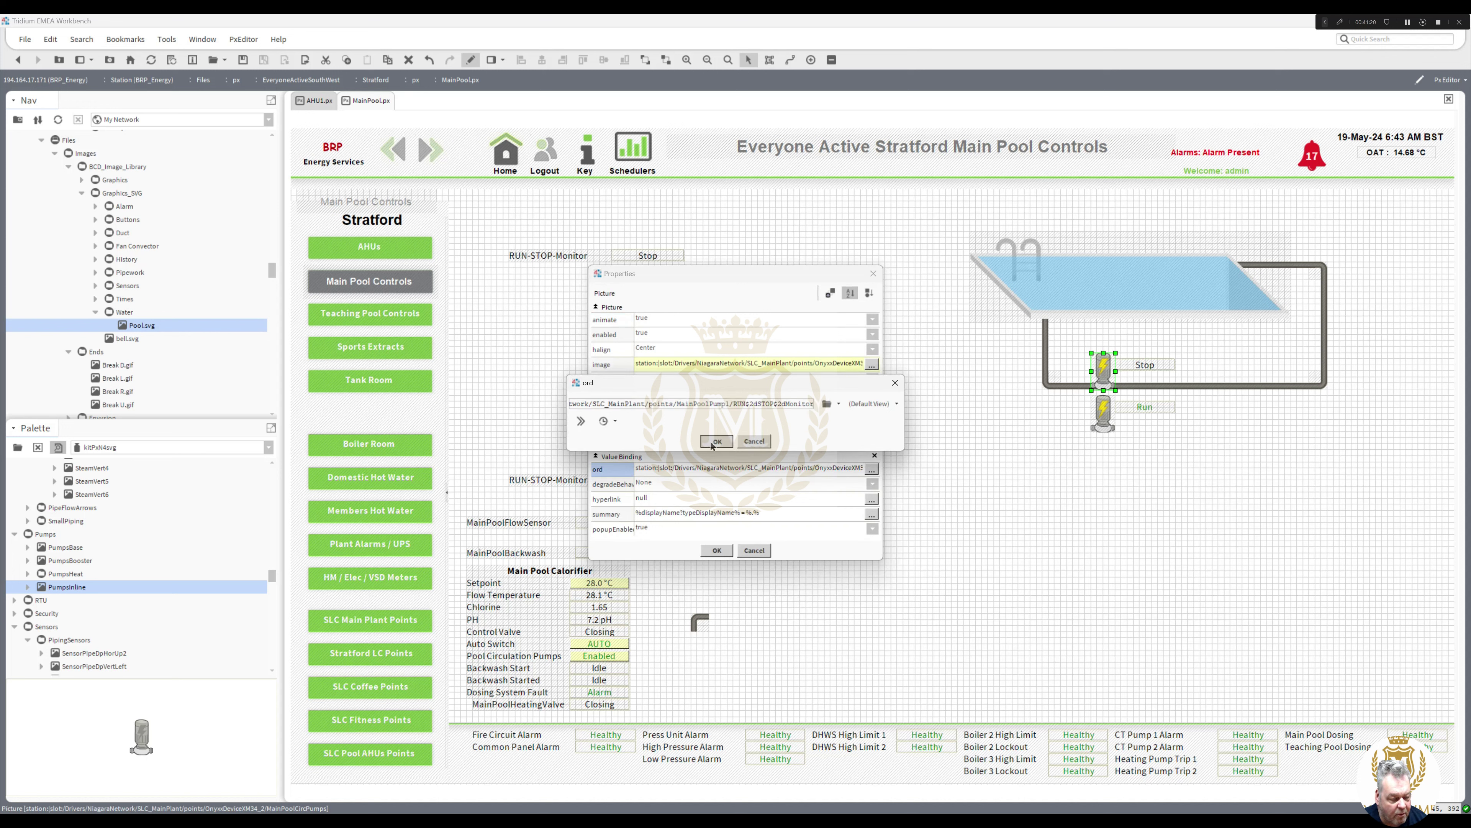
{"action": "left_click", "coordinate": [718, 444]}
{"action": "left_click", "coordinate": [718, 549]}
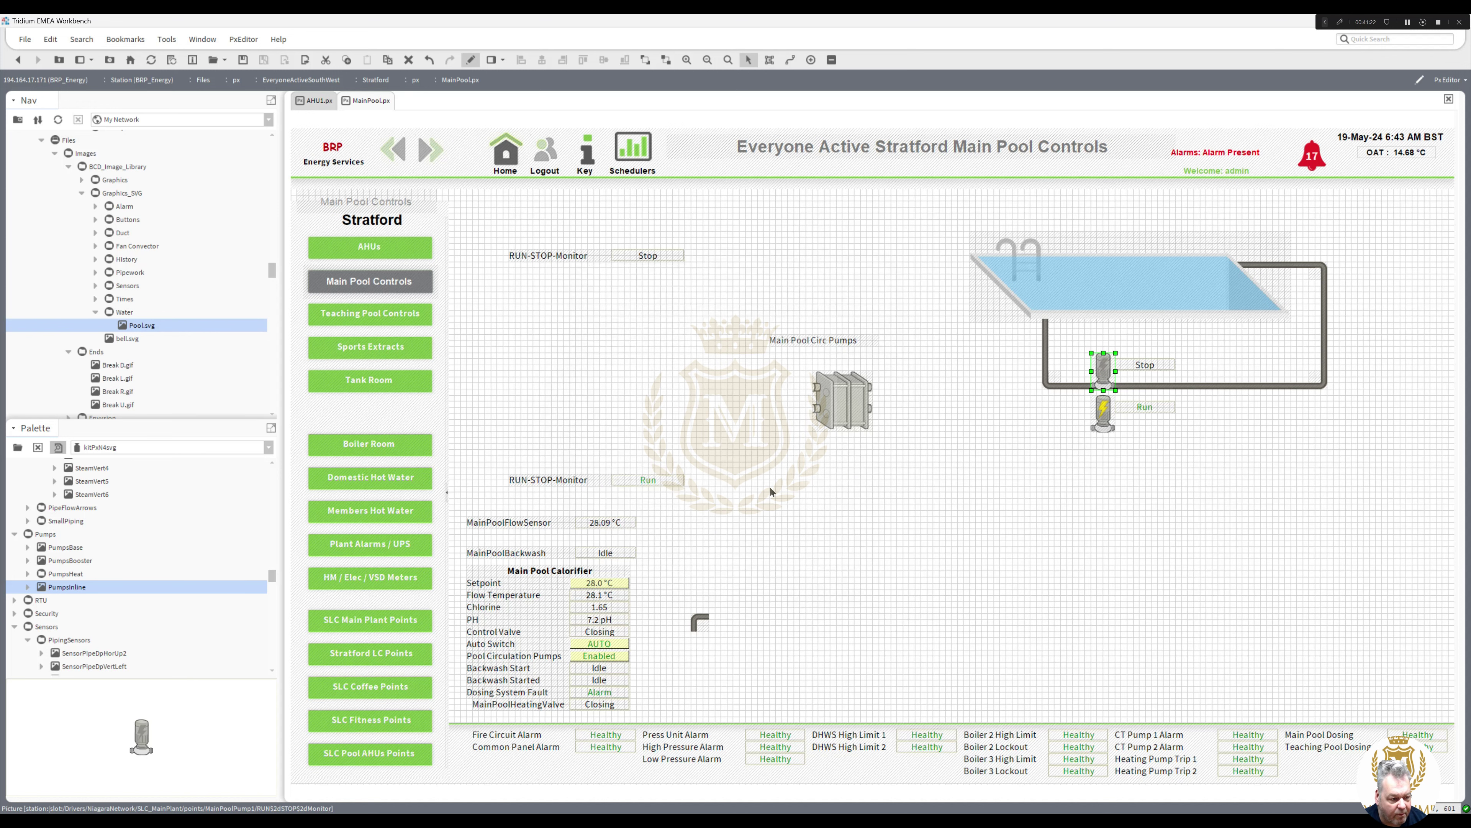
{"action": "left_click_drag", "start_coordinate": [707, 499], "coordinate": [479, 211]}
{"action": "key", "text": "Delete"}
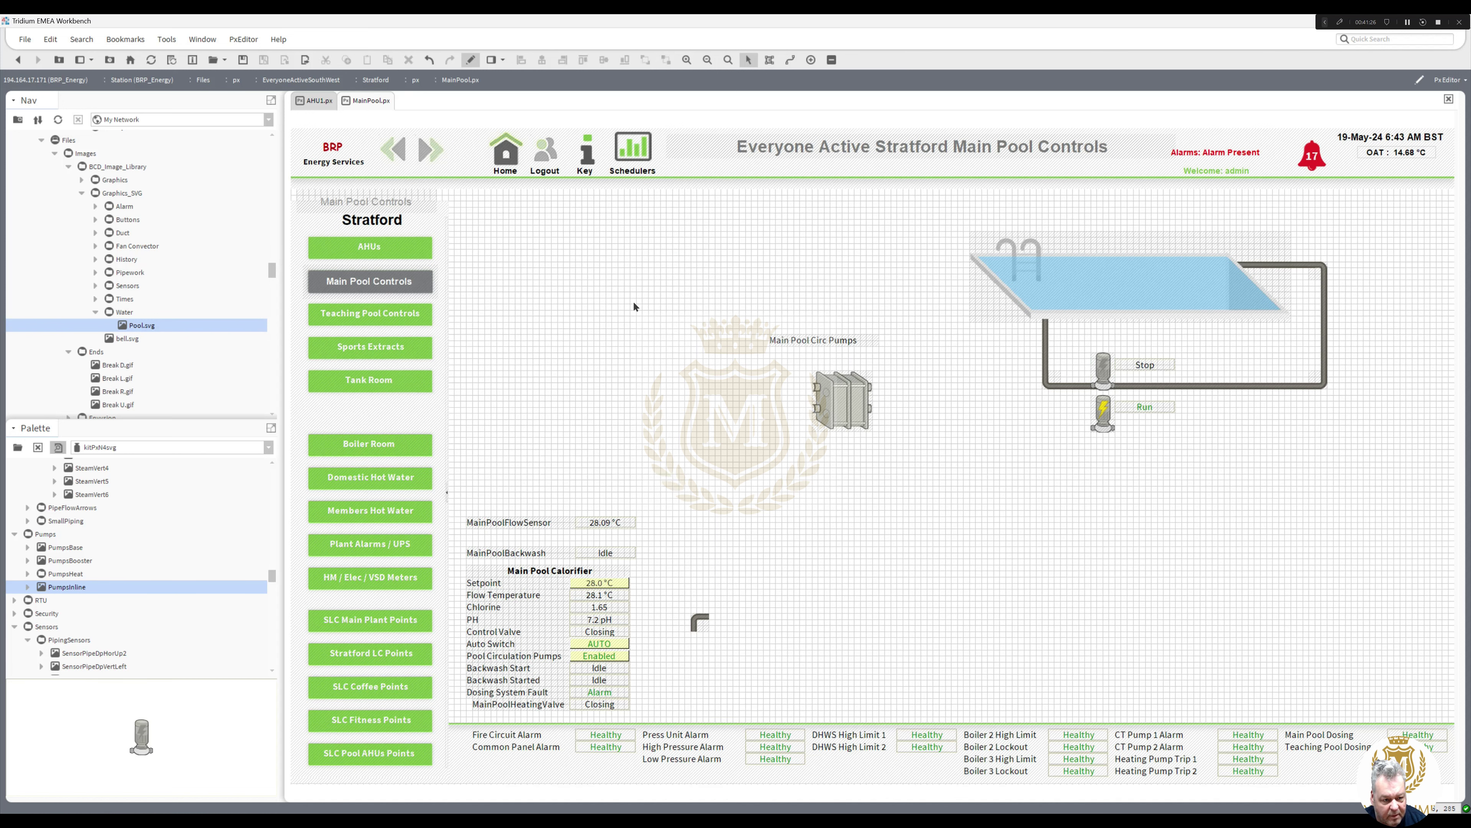
Step: Duplicate the horizontal pipe under the upper pump, place it beneath the lower pump and shorten it to end just past the Run value
{"action": "right_click", "coordinate": [1084, 386]}
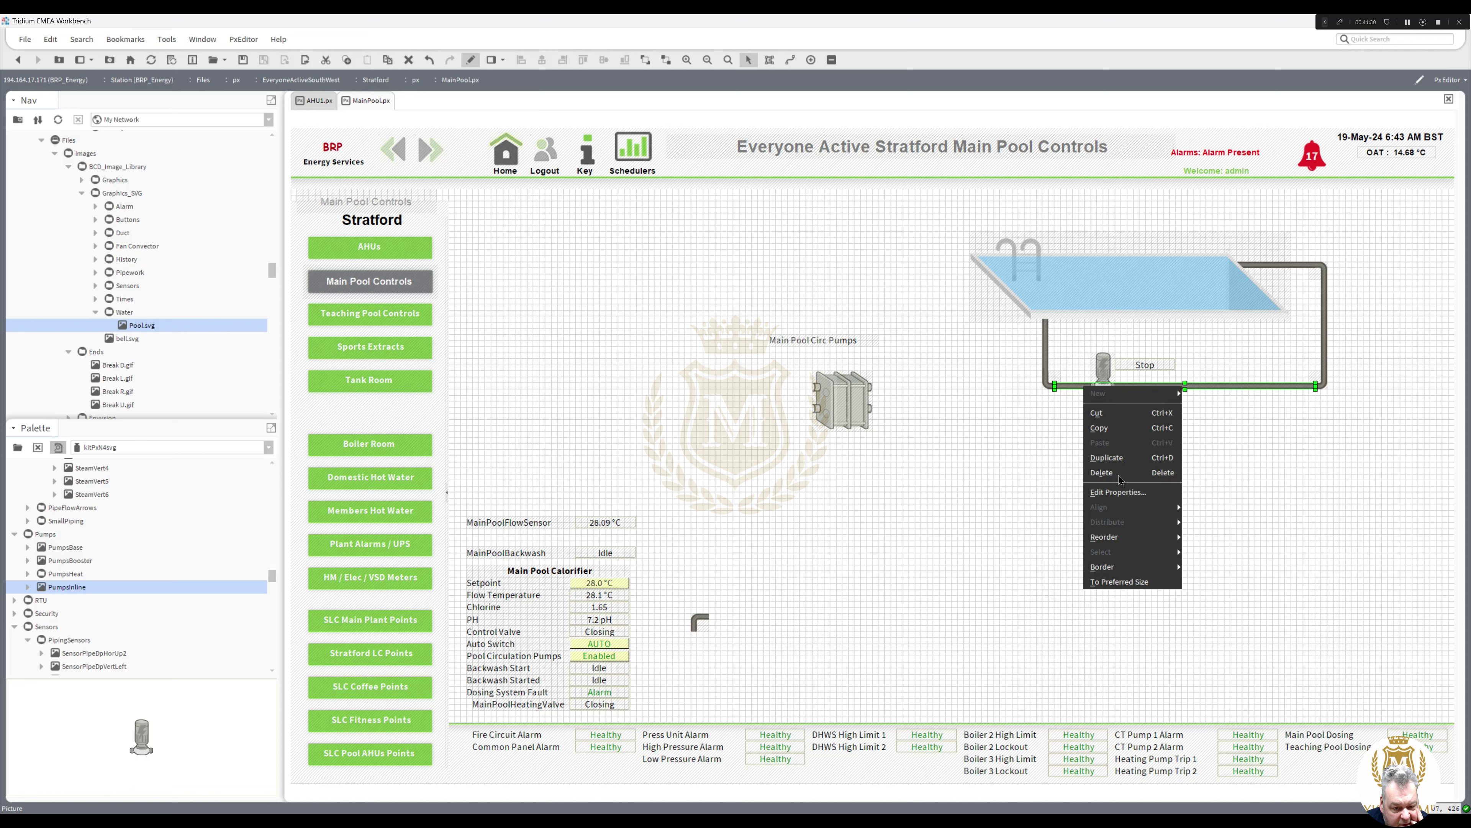
{"action": "left_click", "coordinate": [1121, 460]}
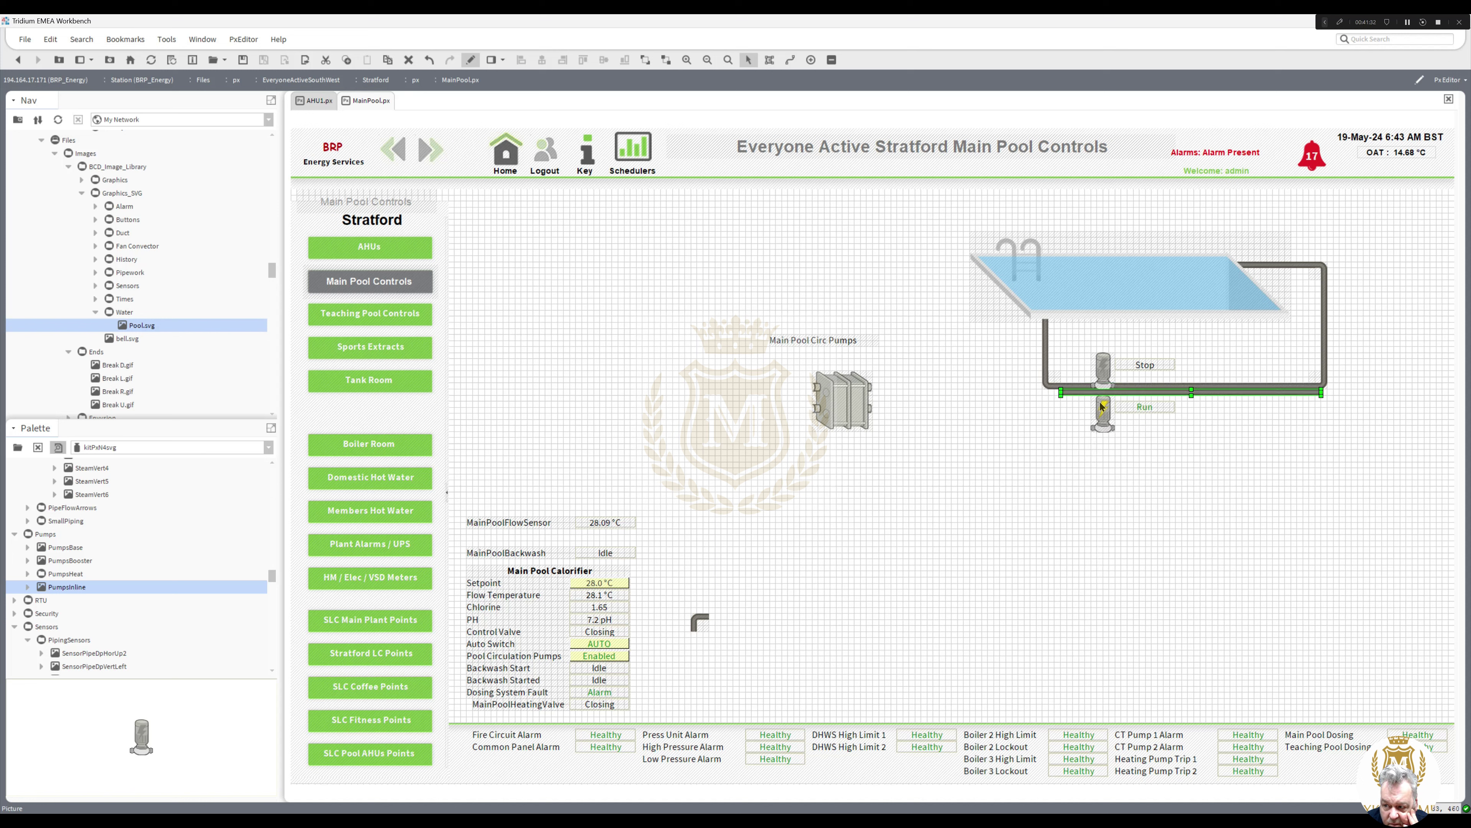
{"action": "mouse_move", "coordinate": [1100, 418]}
{"action": "left_mouse_down"}
{"action": "mouse_move", "coordinate": [1099, 442]}
{"action": "mouse_move", "coordinate": [1101, 426]}
{"action": "left_mouse_up"}
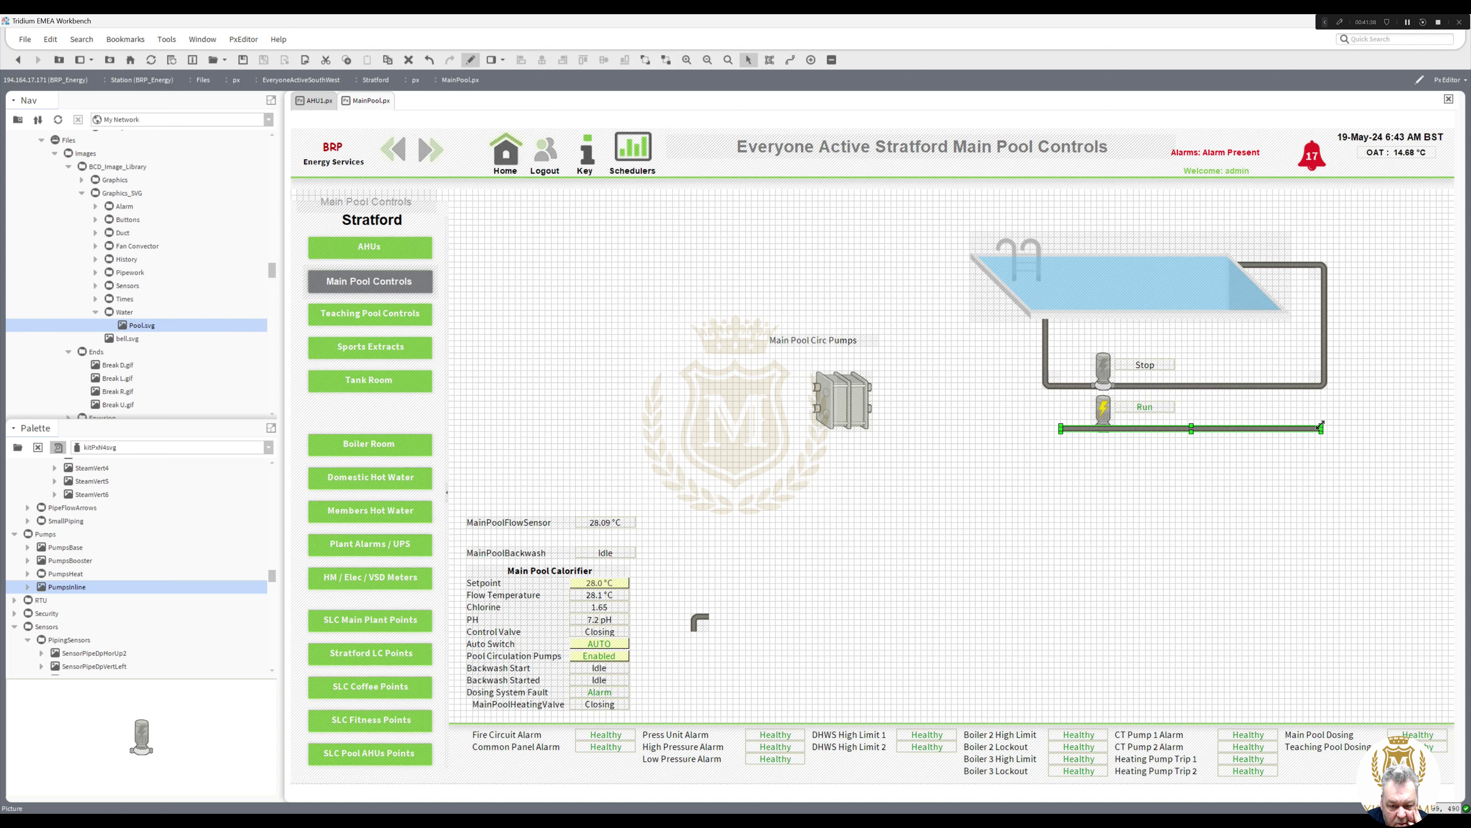
{"action": "left_click_drag", "start_coordinate": [1249, 427], "coordinate": [1197, 422]}
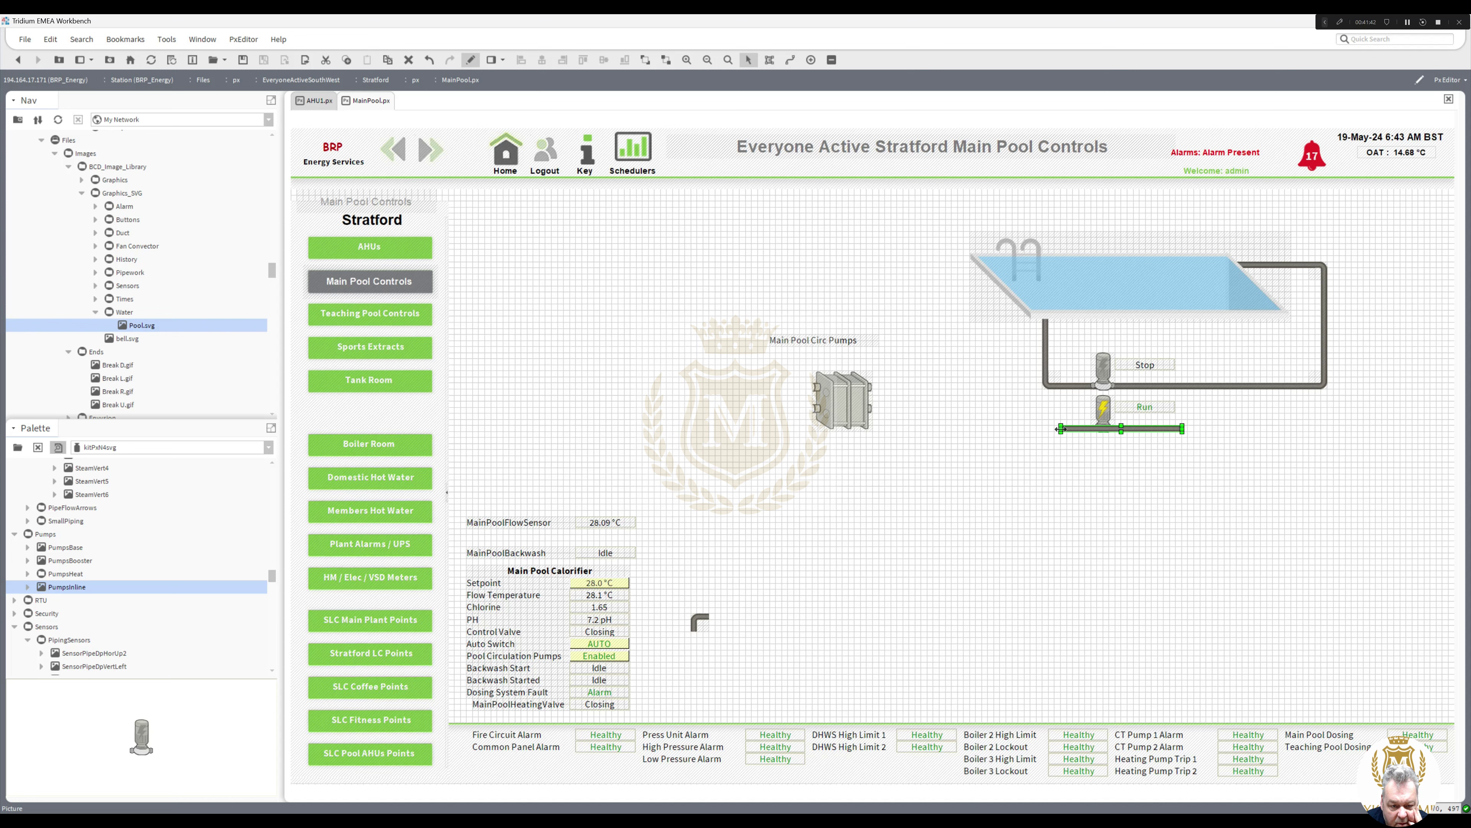
{"action": "left_click_drag", "start_coordinate": [1061, 428], "coordinate": [1053, 429]}
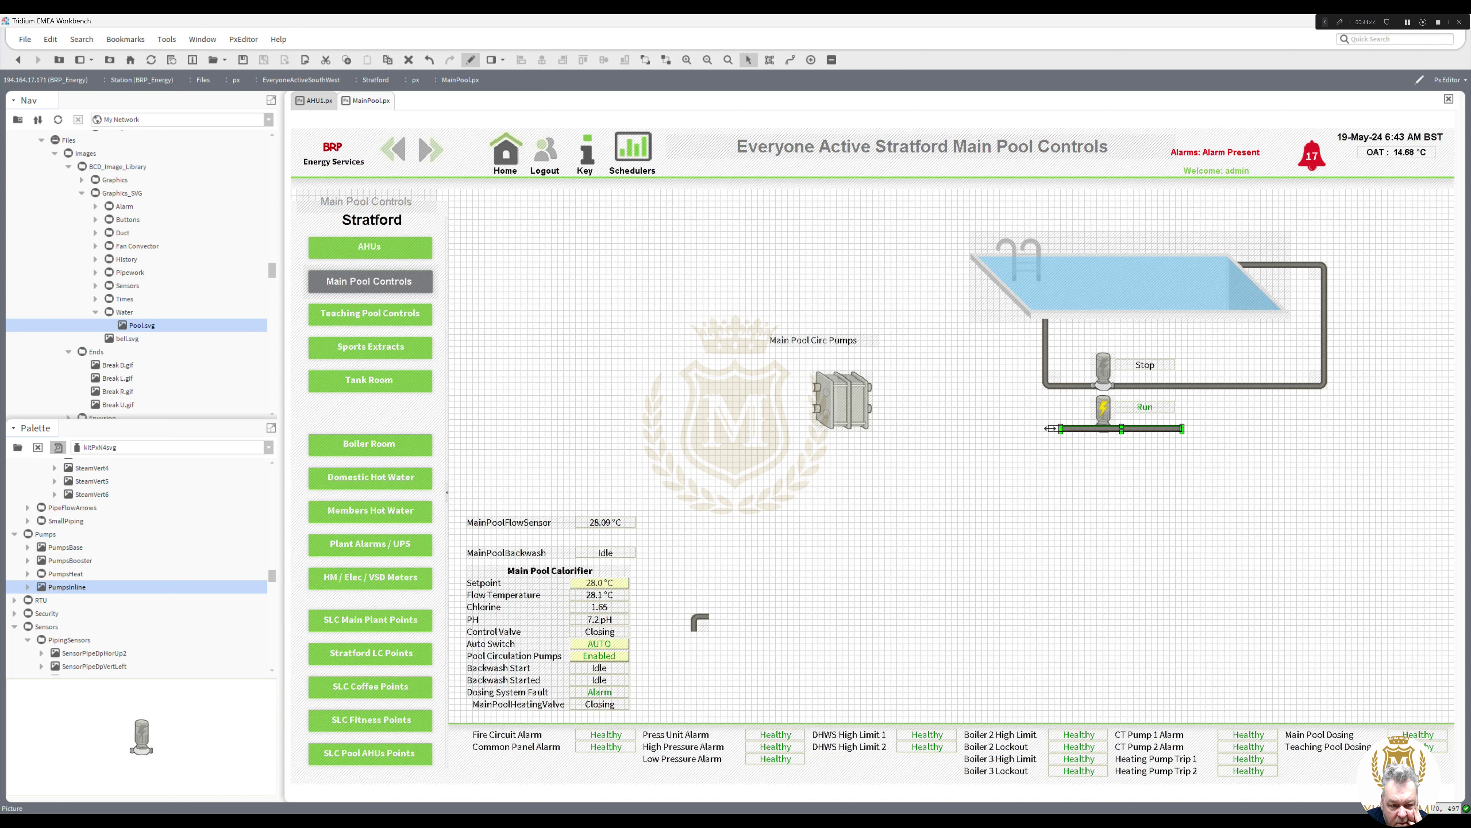
Step: Move the left corner elbow to the new pipe's left end and place a duplicate of the right corner elbow at its right end
{"action": "mouse_move", "coordinate": [1053, 428]}
{"action": "left_mouse_down"}
{"action": "mouse_move", "coordinate": [1048, 392]}
{"action": "mouse_move", "coordinate": [1052, 433]}
{"action": "left_mouse_up"}
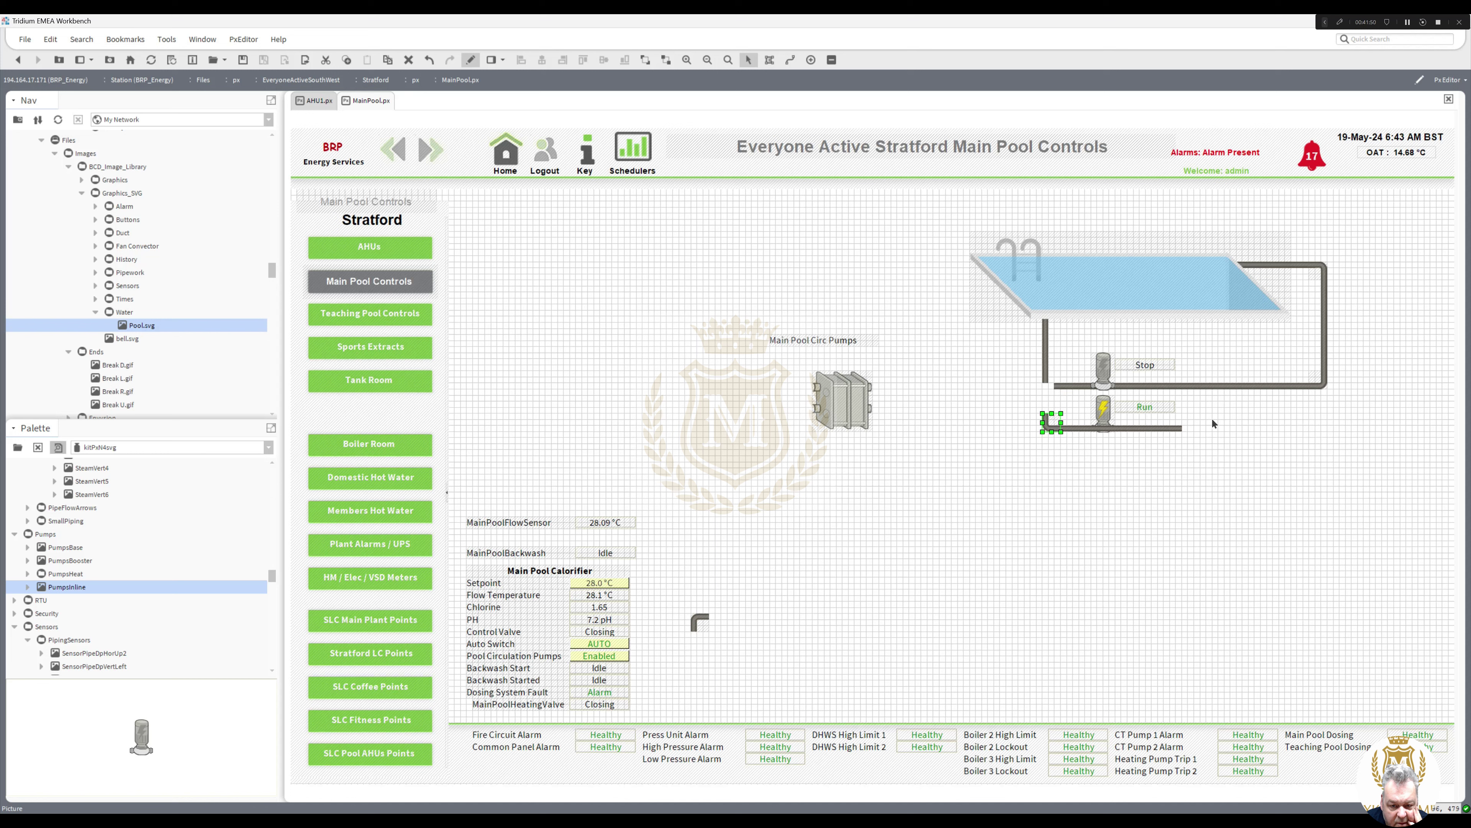
{"action": "left_click", "coordinate": [1318, 389]}
{"action": "right_click", "coordinate": [1320, 385]}
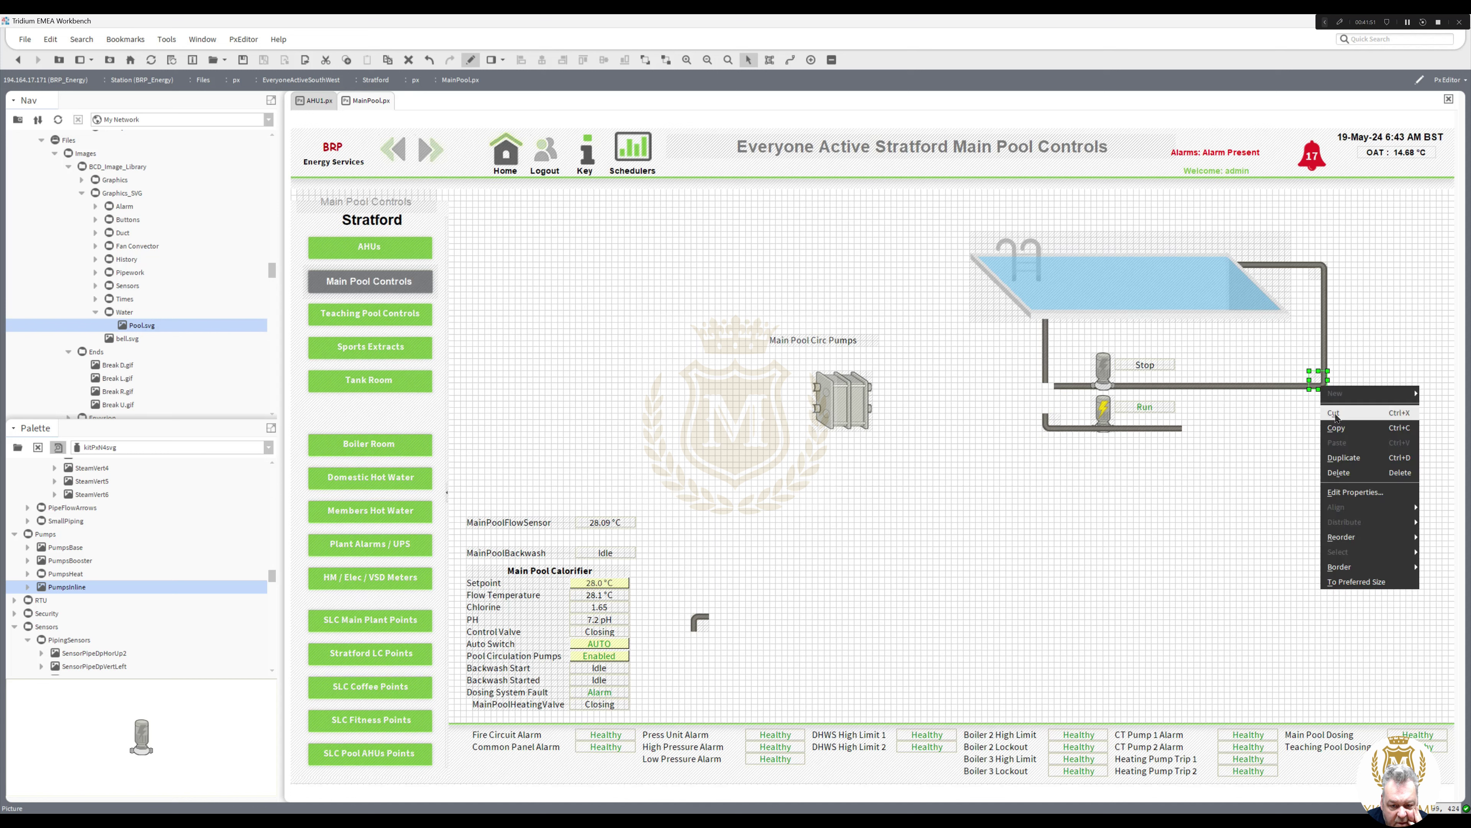
{"action": "left_click", "coordinate": [1345, 458]}
{"action": "left_click_drag", "start_coordinate": [1328, 394], "coordinate": [1192, 435]}
{"action": "left_click", "coordinate": [1278, 428]}
Step: Add a short vertical copy of the right pipe to join the bypass to the upper run, and extend the left vertical pipe down to the lower elbow
{"action": "right_click", "coordinate": [1327, 359]}
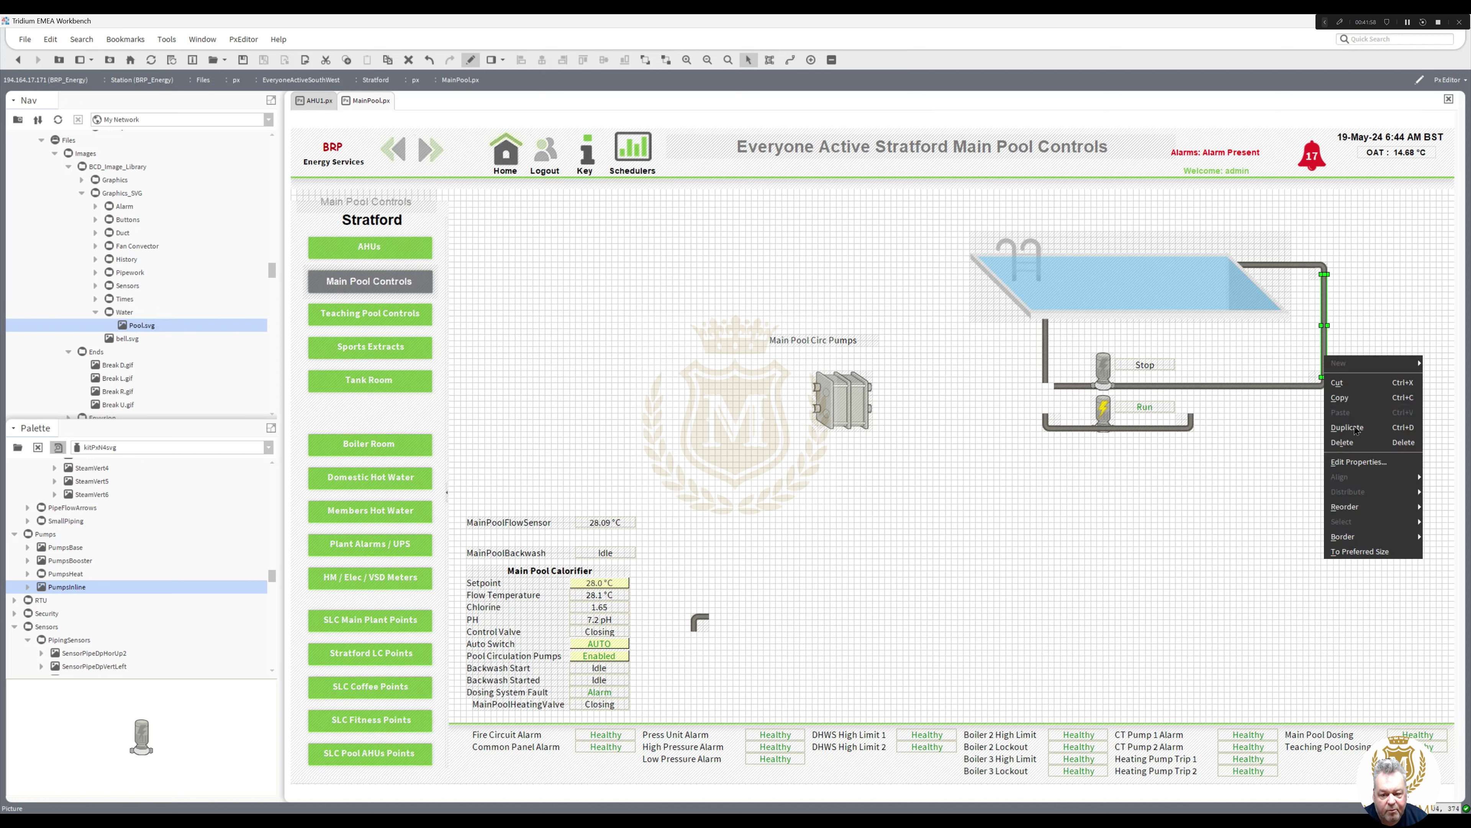
{"action": "key", "text": "Escape"}
{"action": "left_click_drag", "start_coordinate": [1330, 361], "coordinate": [1192, 428]}
{"action": "left_click", "coordinate": [1047, 377]}
{"action": "left_click_drag", "start_coordinate": [1046, 383], "coordinate": [1046, 419]}
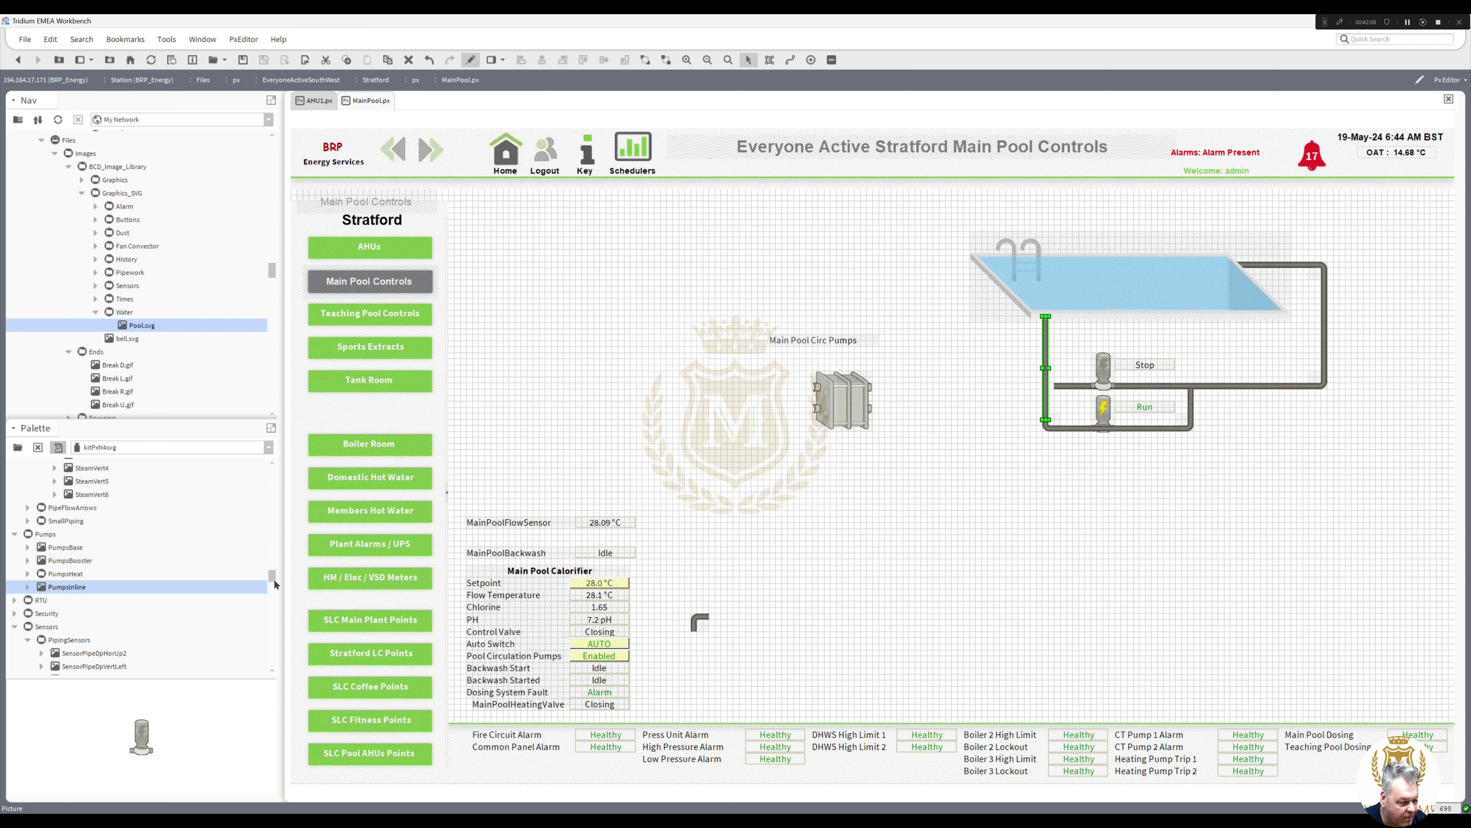
Step: Place a GrayTeeRight at the left junction and a GrayTeeDown at the right junction of the two pump pipes
{"action": "left_click_drag", "start_coordinate": [271, 577], "coordinate": [268, 521]}
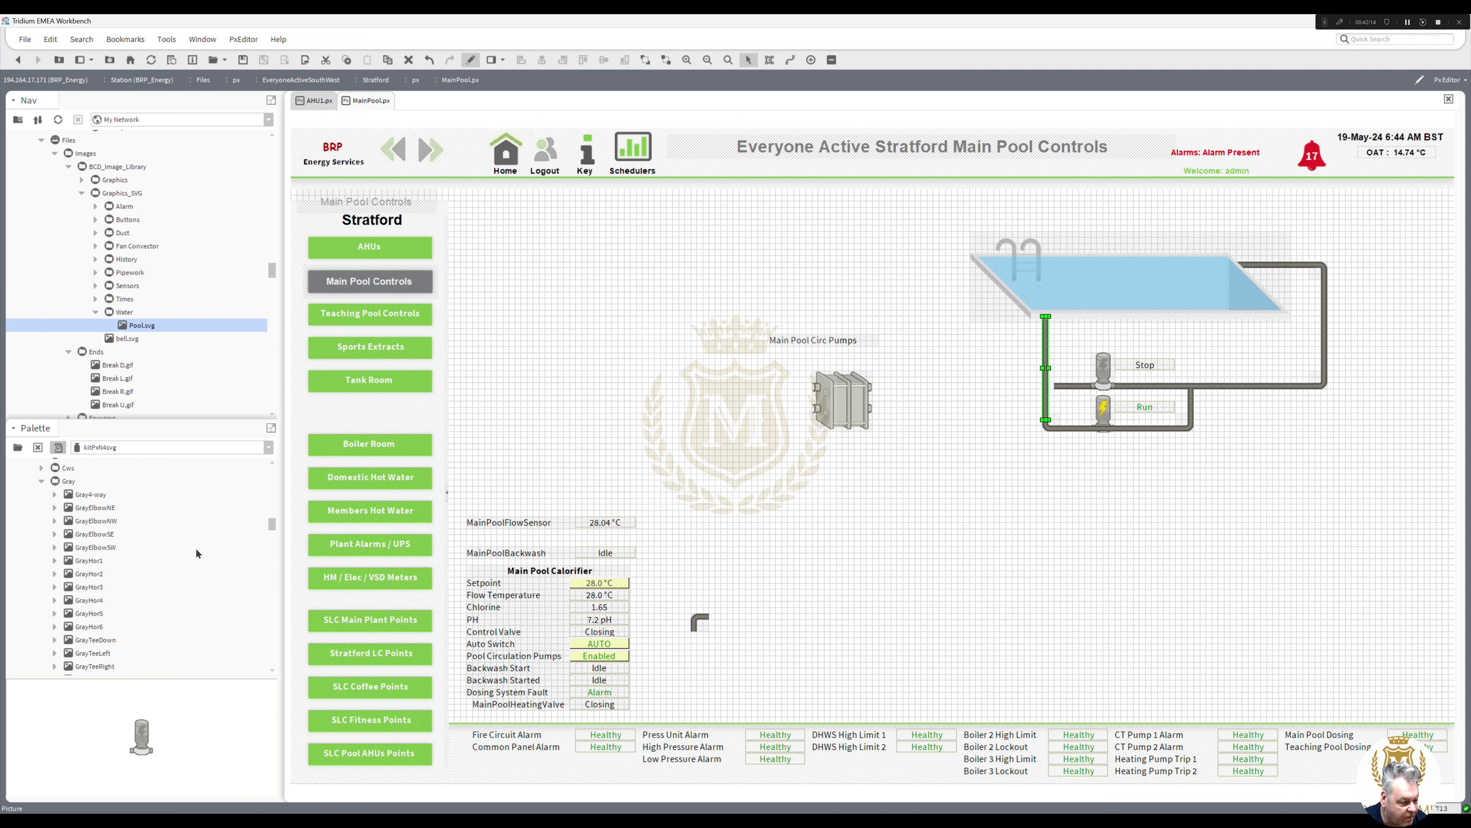
{"action": "left_click_drag", "start_coordinate": [100, 666], "coordinate": [831, 508]}
{"action": "left_click_drag", "start_coordinate": [105, 639], "coordinate": [1191, 391]}
{"action": "left_click", "coordinate": [830, 507]}
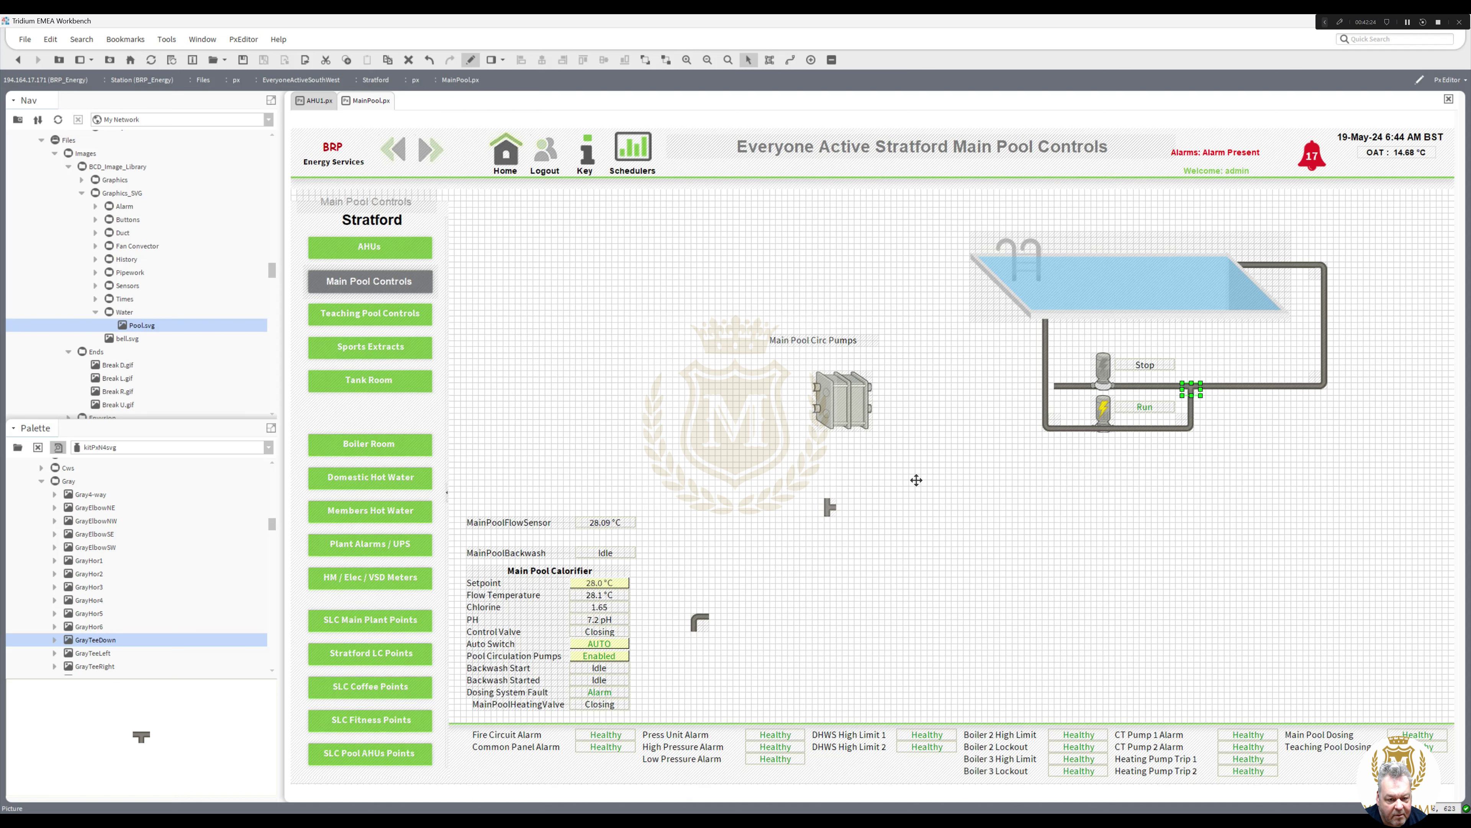
{"action": "left_click_drag", "start_coordinate": [1049, 386], "coordinate": [1050, 385]}
{"action": "left_click", "coordinate": [959, 456]}
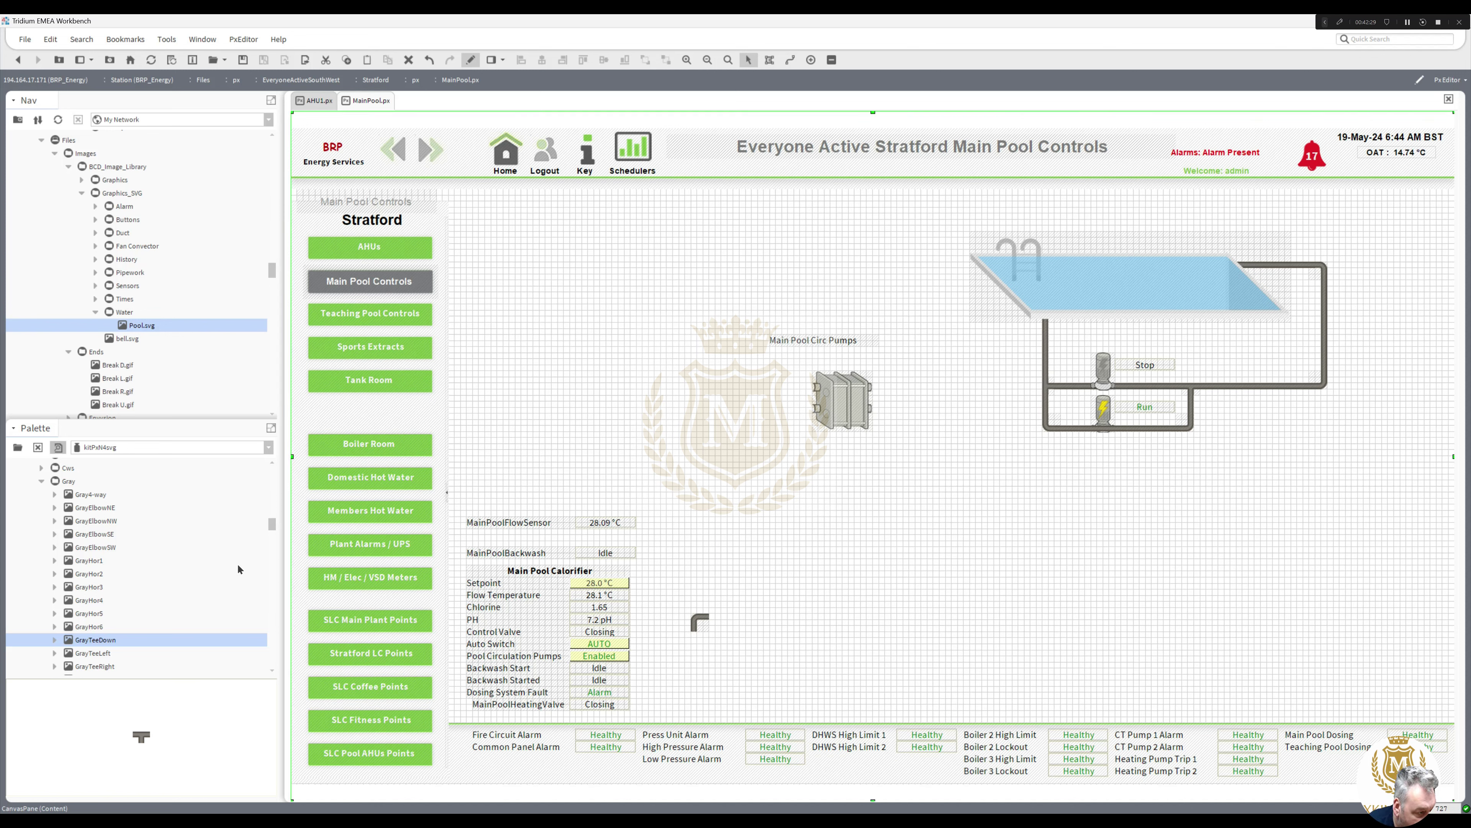
Step: Add the DirectionArrowDown, DirectionArrowLeft, DirectionArrowRight and DirectionArrowUp symbols from the palette to an empty area of the graphic
{"action": "mouse_move", "coordinate": [270, 525]}
{"action": "left_mouse_down"}
{"action": "mouse_move", "coordinate": [270, 554]}
{"action": "mouse_move", "coordinate": [269, 514]}
{"action": "left_mouse_up"}
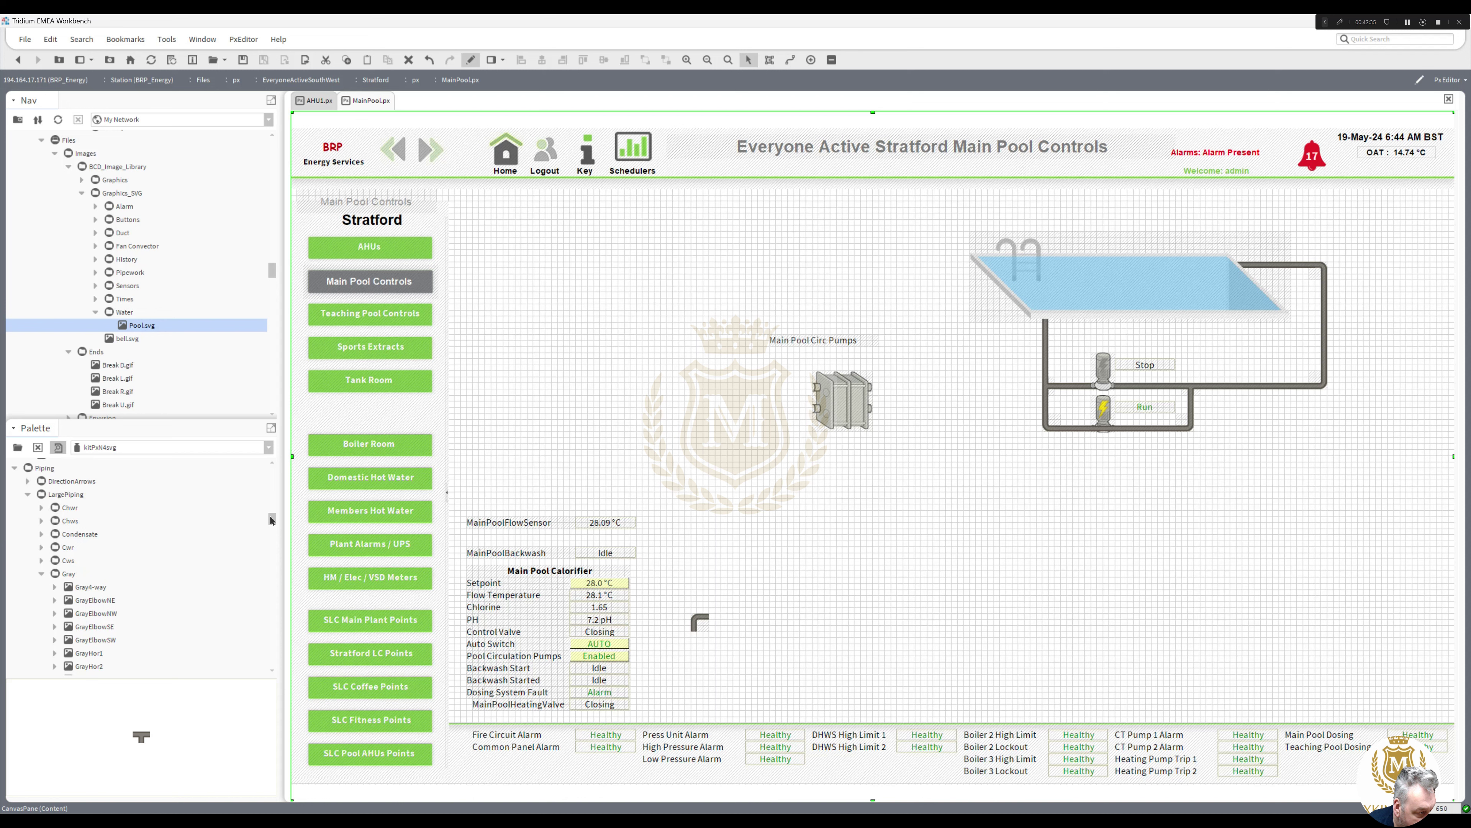
{"action": "left_click", "coordinate": [28, 483]}
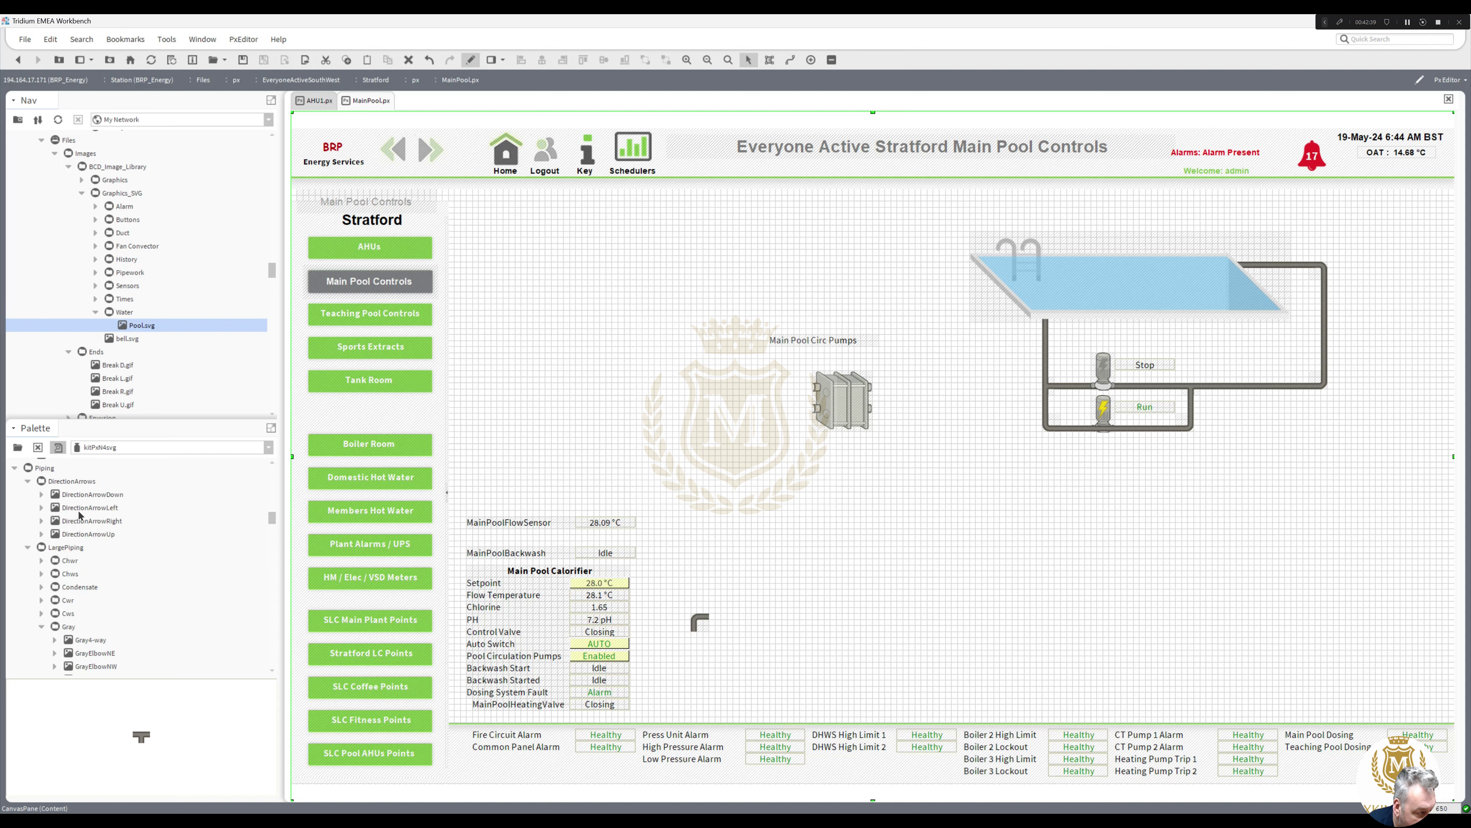
{"action": "key", "text": "Down"}
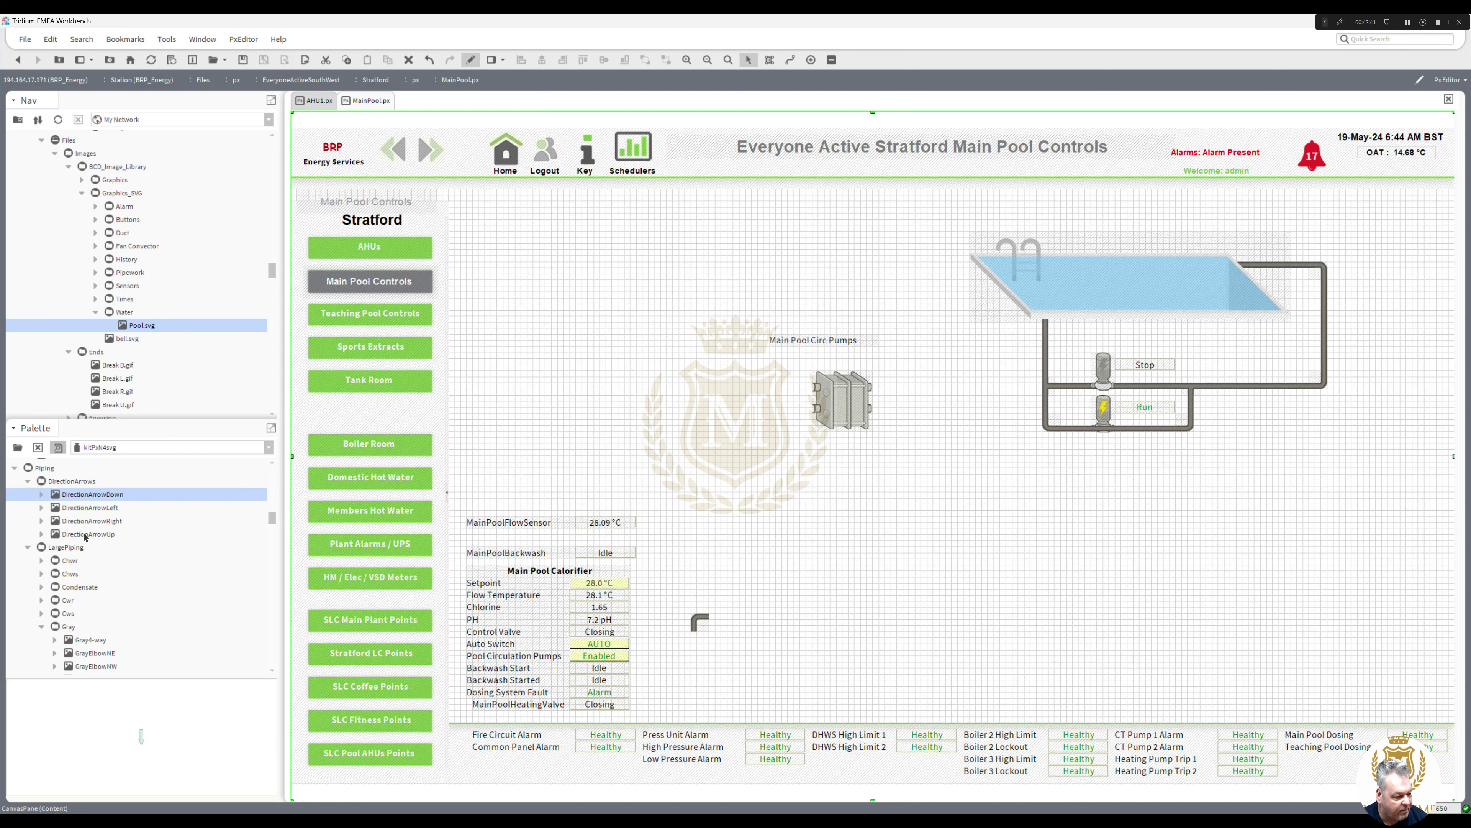
{"action": "left_click", "coordinate": [85, 536], "text": "shift"}
{"action": "left_click_drag", "start_coordinate": [85, 536], "coordinate": [721, 536]}
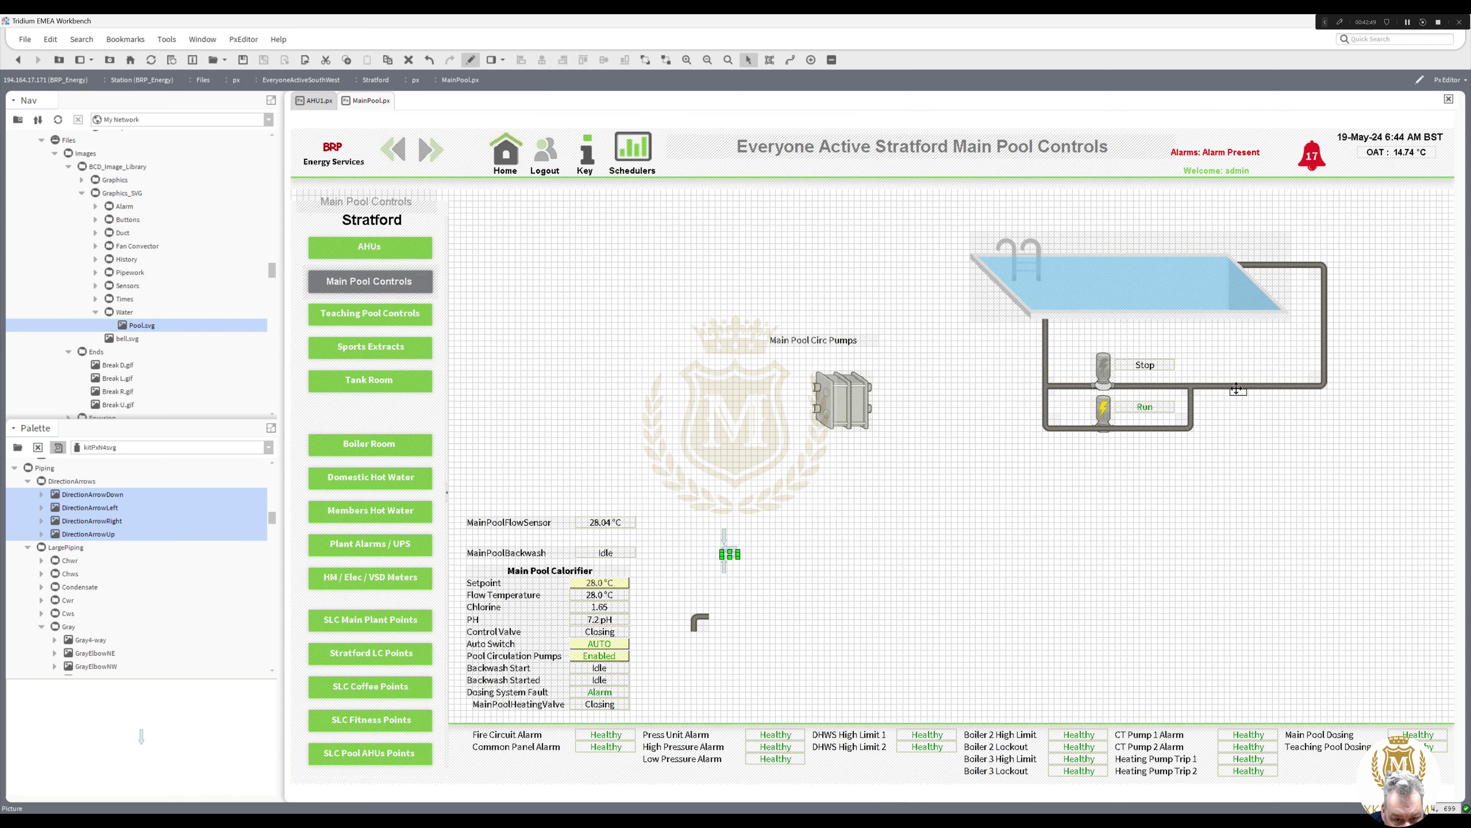
Step: Place the right arrow on the upper pump pipe, the up arrow on the right vertical pipe and the down arrow on the left vertical pipe
{"action": "left_click_drag", "start_coordinate": [1238, 392], "coordinate": [1238, 393]}
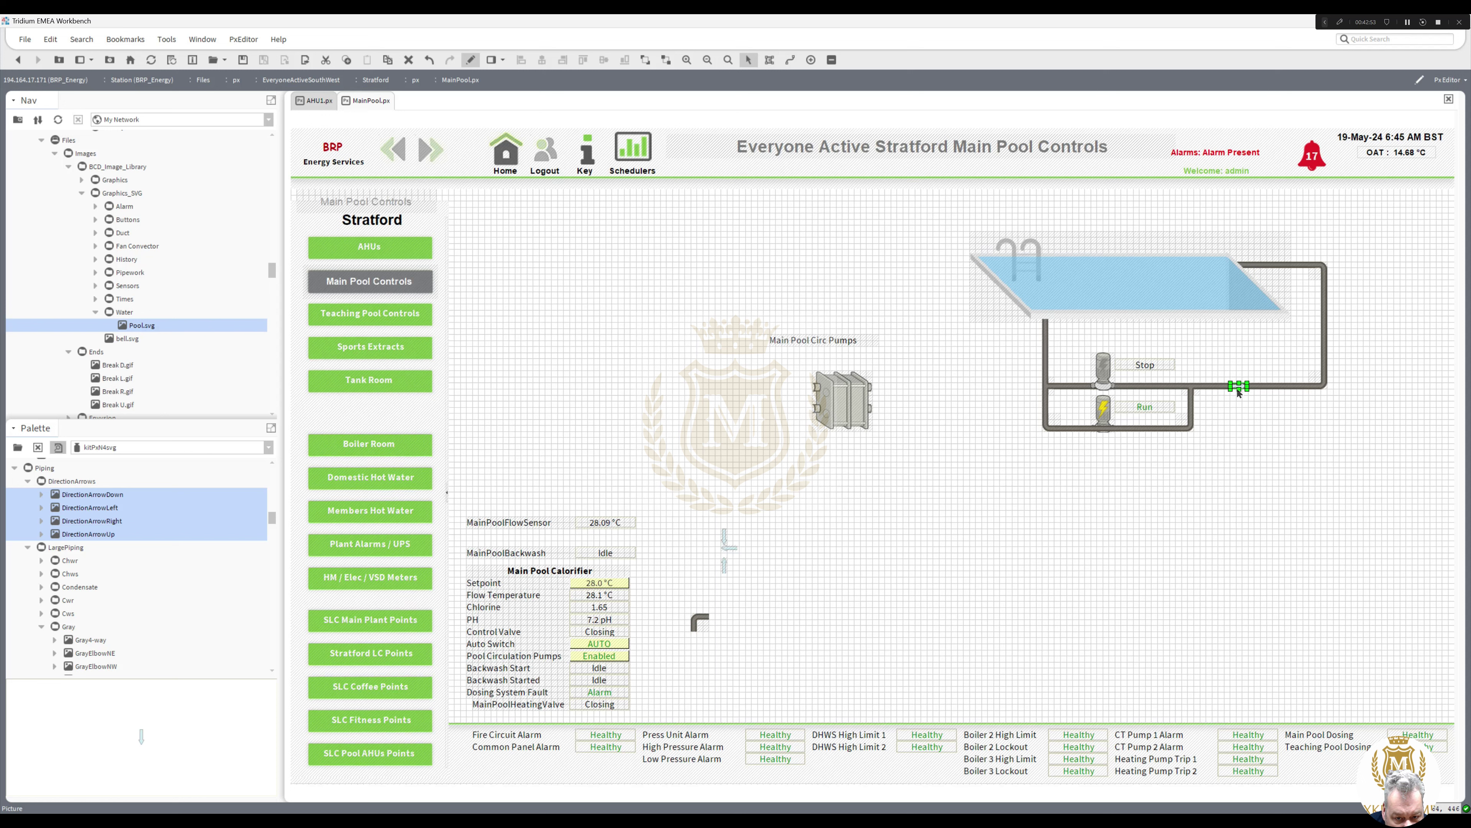
{"action": "left_click_drag", "start_coordinate": [724, 564], "coordinate": [1282, 369]}
{"action": "left_click_drag", "start_coordinate": [1323, 323], "coordinate": [1325, 325]}
{"action": "left_click", "coordinate": [1353, 352]}
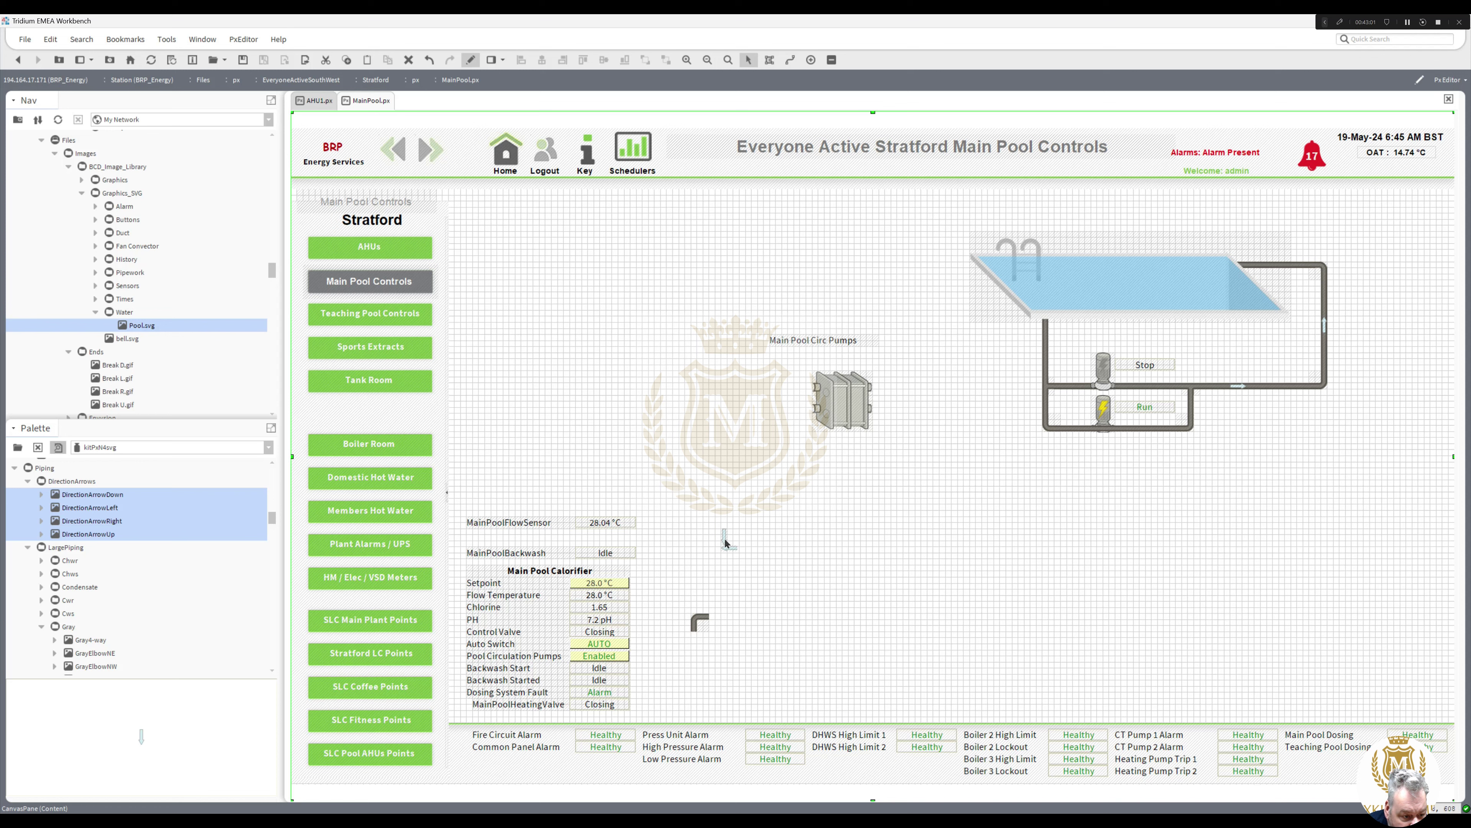
{"action": "left_click_drag", "start_coordinate": [726, 543], "coordinate": [1046, 359]}
{"action": "left_click", "coordinate": [1038, 507]}
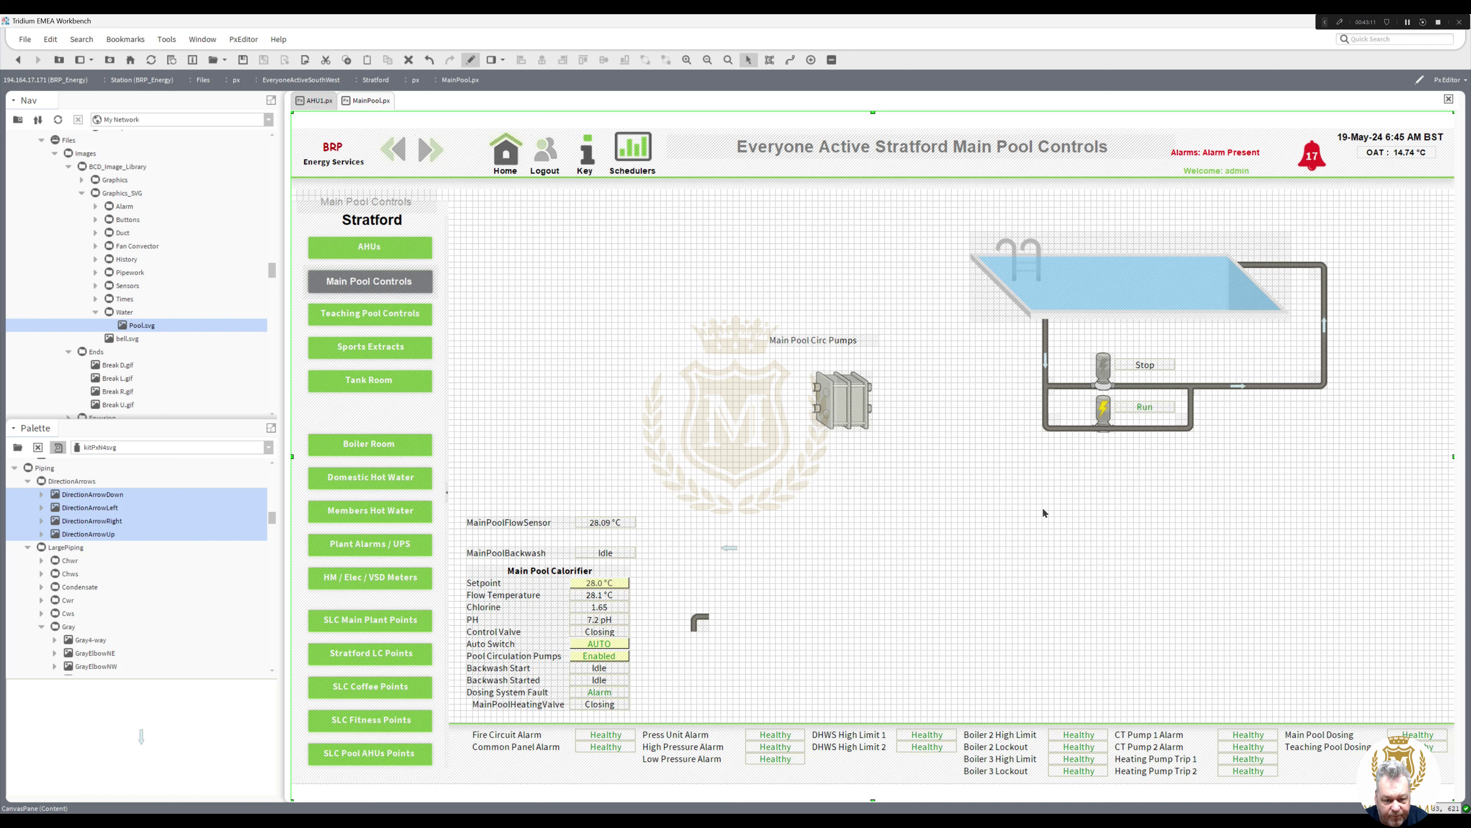
Step: Send the horizontal pipe beneath the lower pump to the bottom of the stacking order
{"action": "right_click", "coordinate": [1127, 430]}
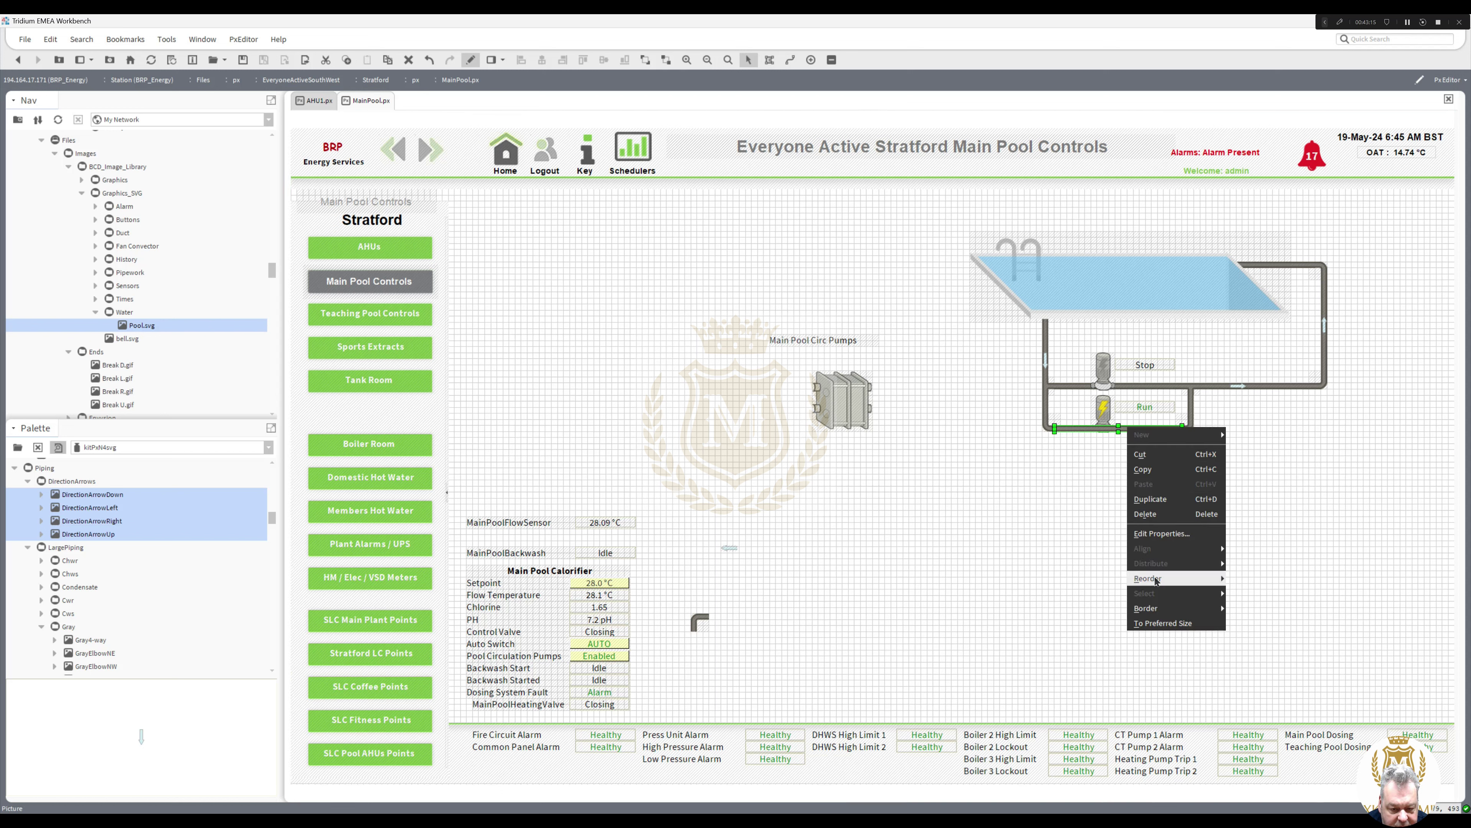
{"action": "mouse_move", "coordinate": [1159, 578]}
{"action": "left_click", "coordinate": [1254, 624]}
{"action": "left_click", "coordinate": [1164, 501]}
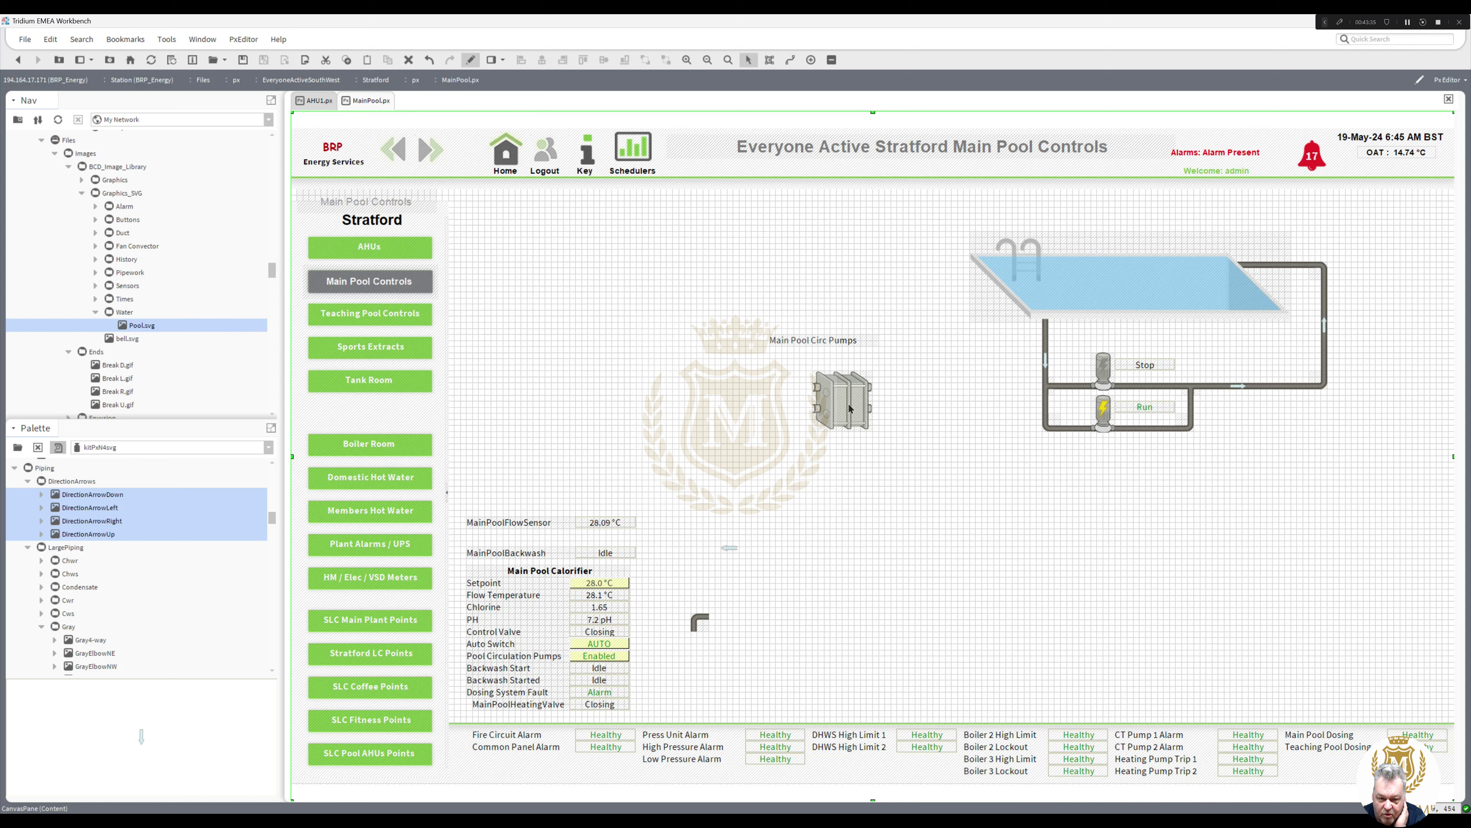
Step: Move the plate heat exchanger beneath the lower pump pipe and shift the right-pointing flow arrow further along its pipe
{"action": "left_click_drag", "start_coordinate": [849, 409], "coordinate": [1102, 491]}
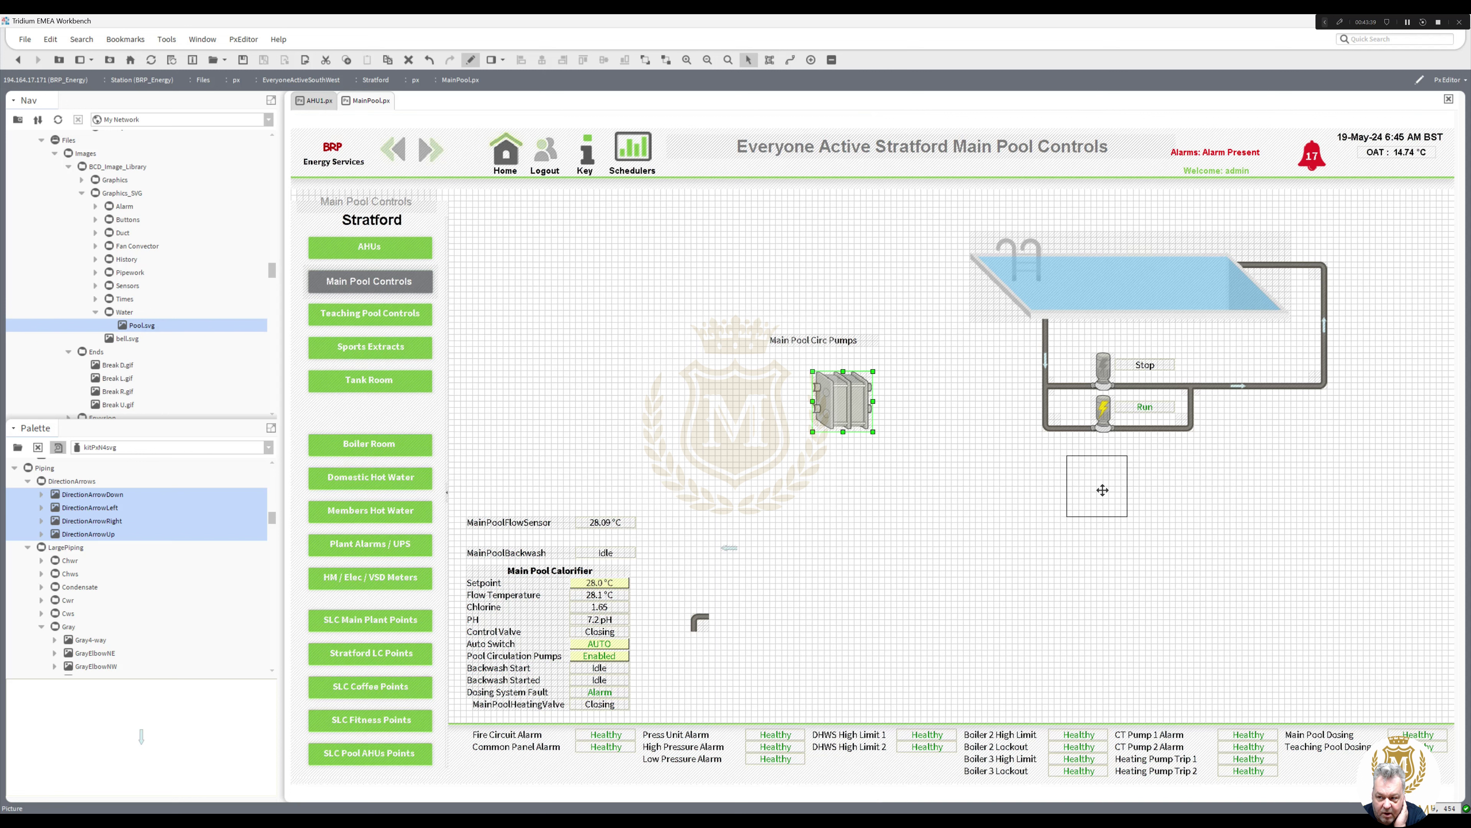
{"action": "left_click_drag", "start_coordinate": [1102, 490], "coordinate": [1168, 476]}
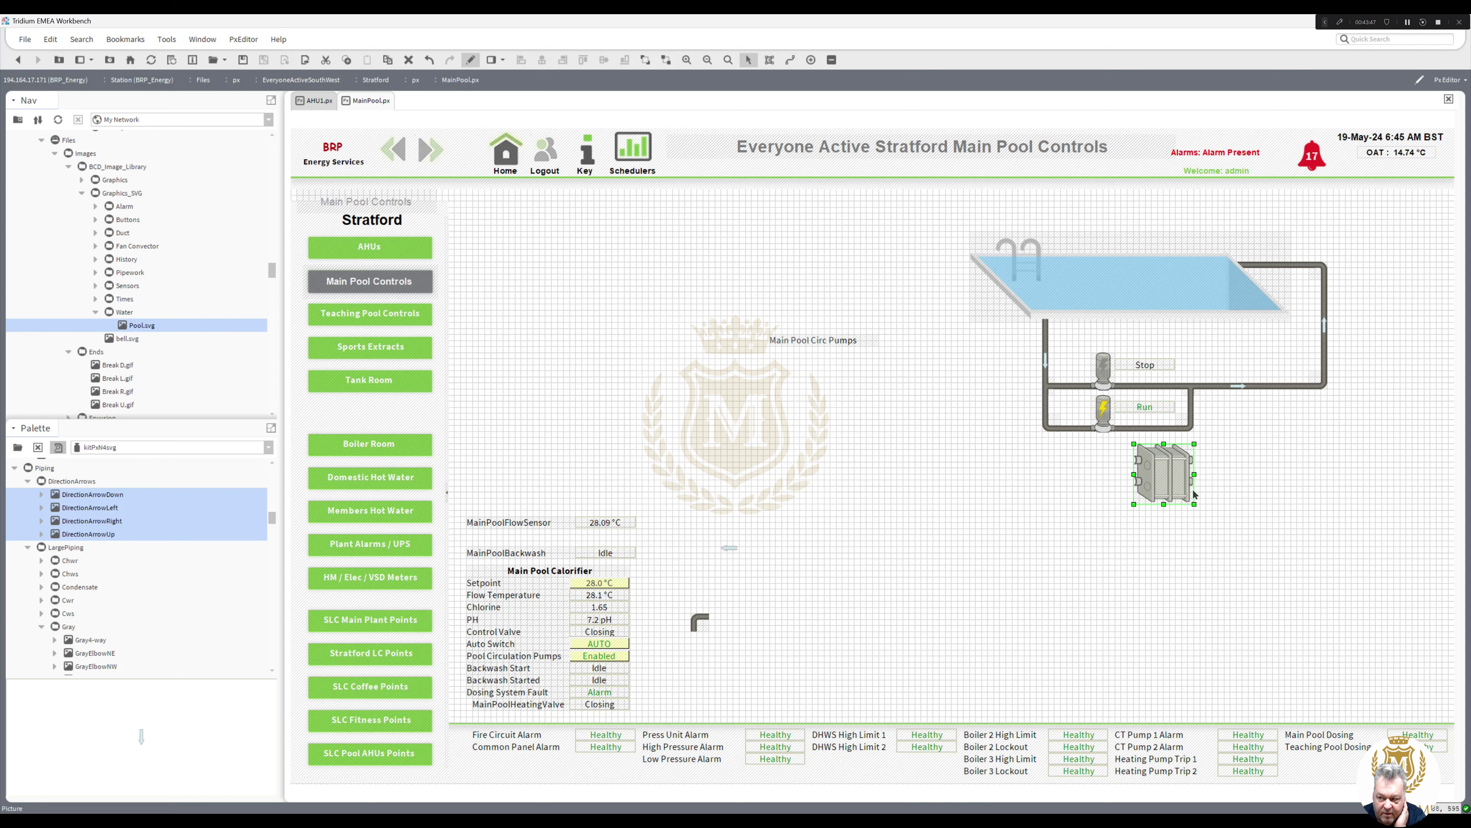
{"action": "left_click_drag", "start_coordinate": [1239, 387], "coordinate": [1257, 387]}
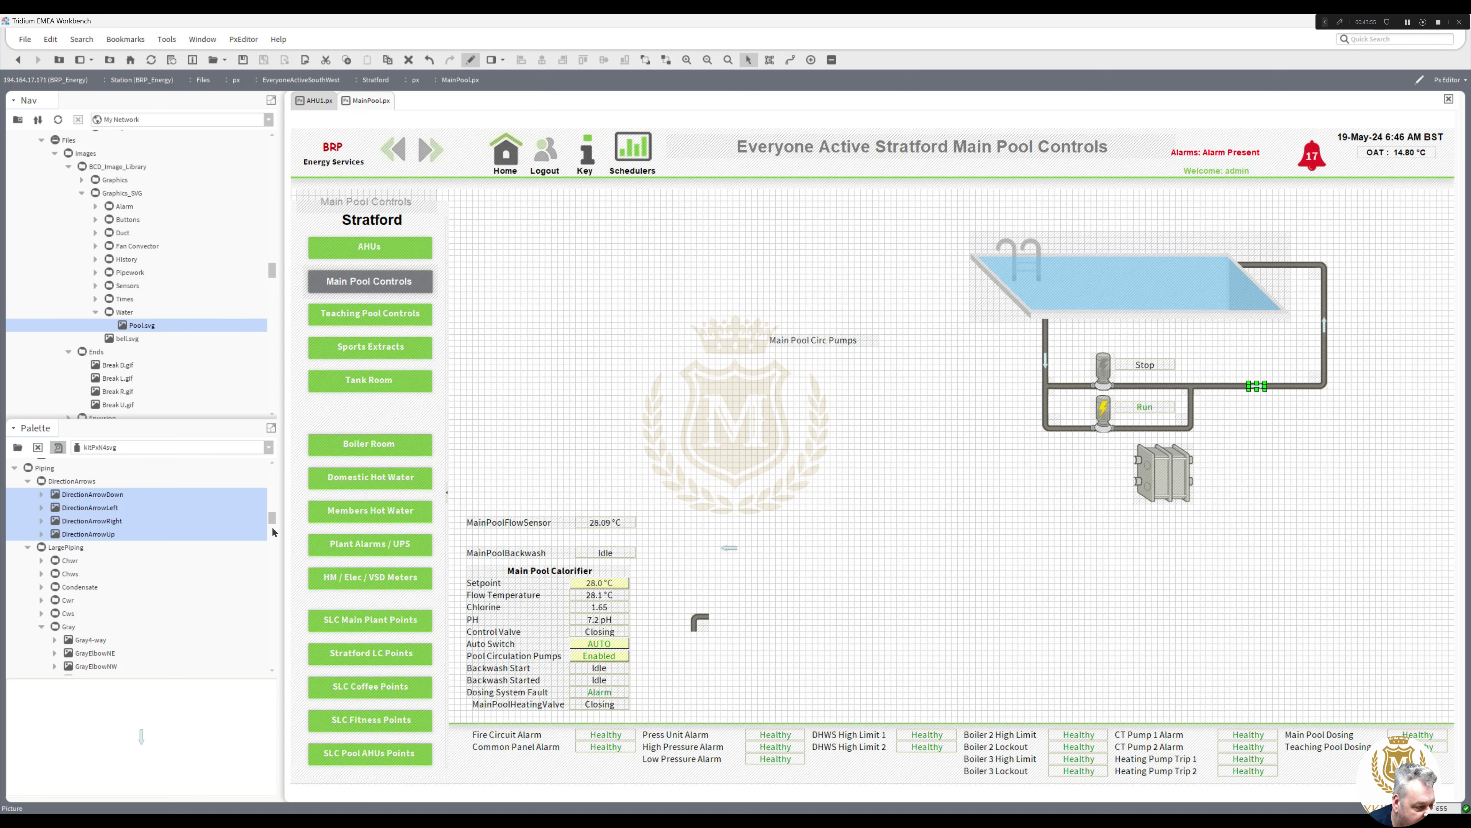
Step: Add a GrayTeeDown to the upper pump pipe just before the right-pointing flow arrow
{"action": "left_click_drag", "start_coordinate": [274, 517], "coordinate": [276, 531]}
{"action": "left_click_drag", "start_coordinate": [113, 561], "coordinate": [820, 510]}
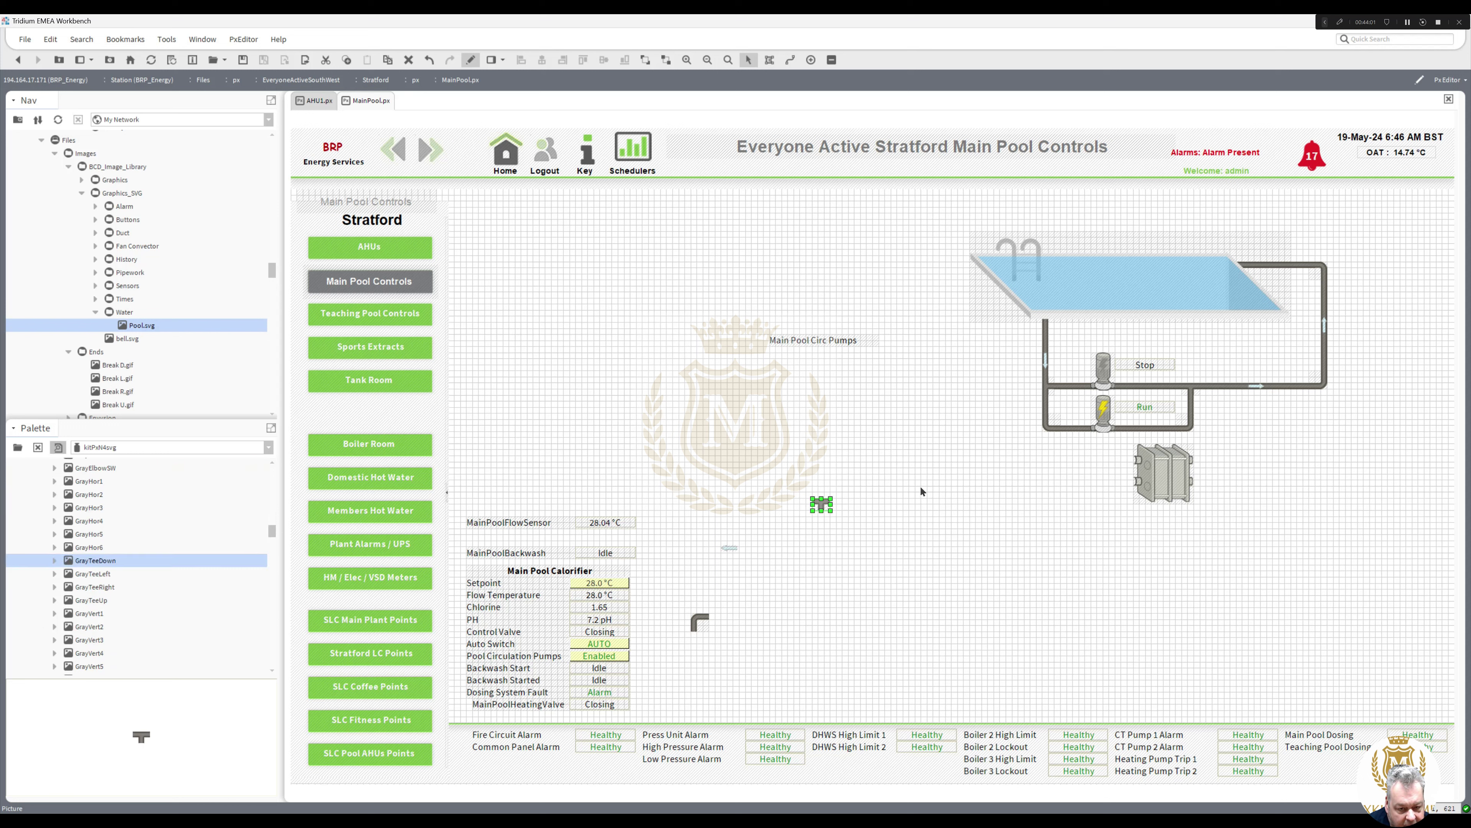
{"action": "left_click_drag", "start_coordinate": [1210, 393], "coordinate": [1206, 391]}
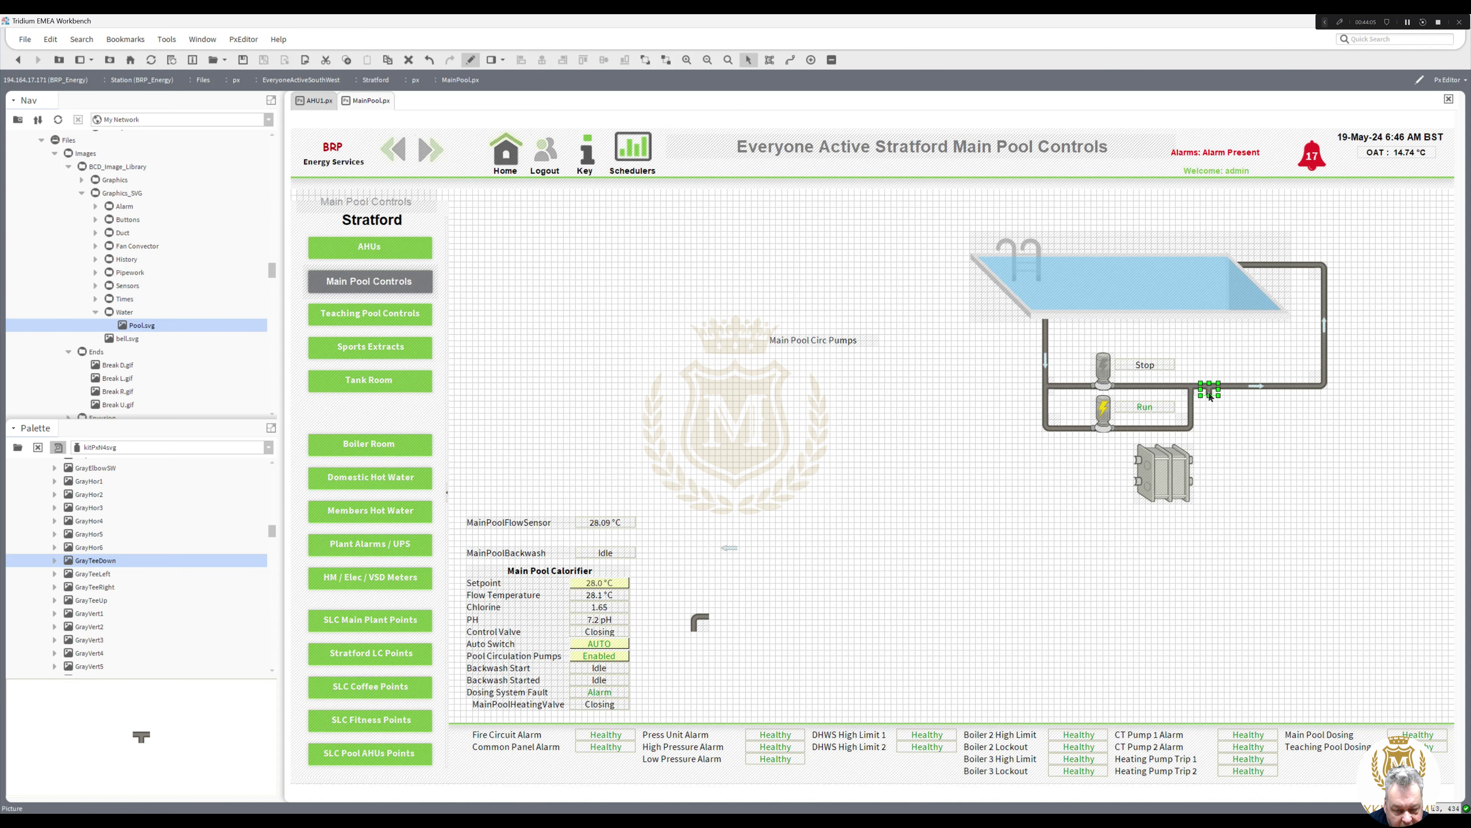
{"action": "right_click", "coordinate": [1208, 391]}
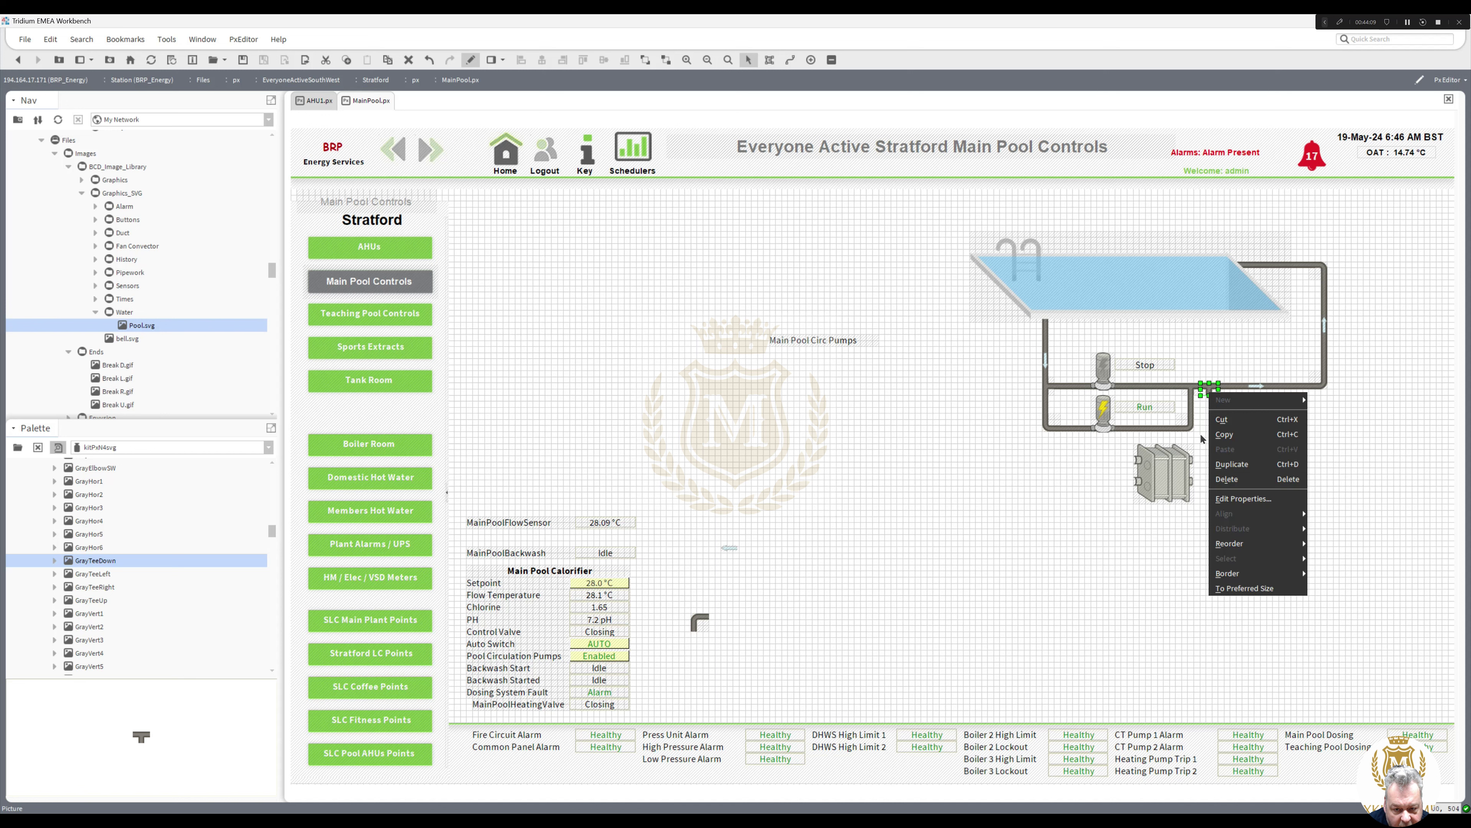
{"action": "left_click", "coordinate": [1318, 393]}
Step: Replace the elbow at the upper pump pipe's right end with a GrayTeeLeft and extend the pipe to meet it
{"action": "left_click", "coordinate": [1326, 386]}
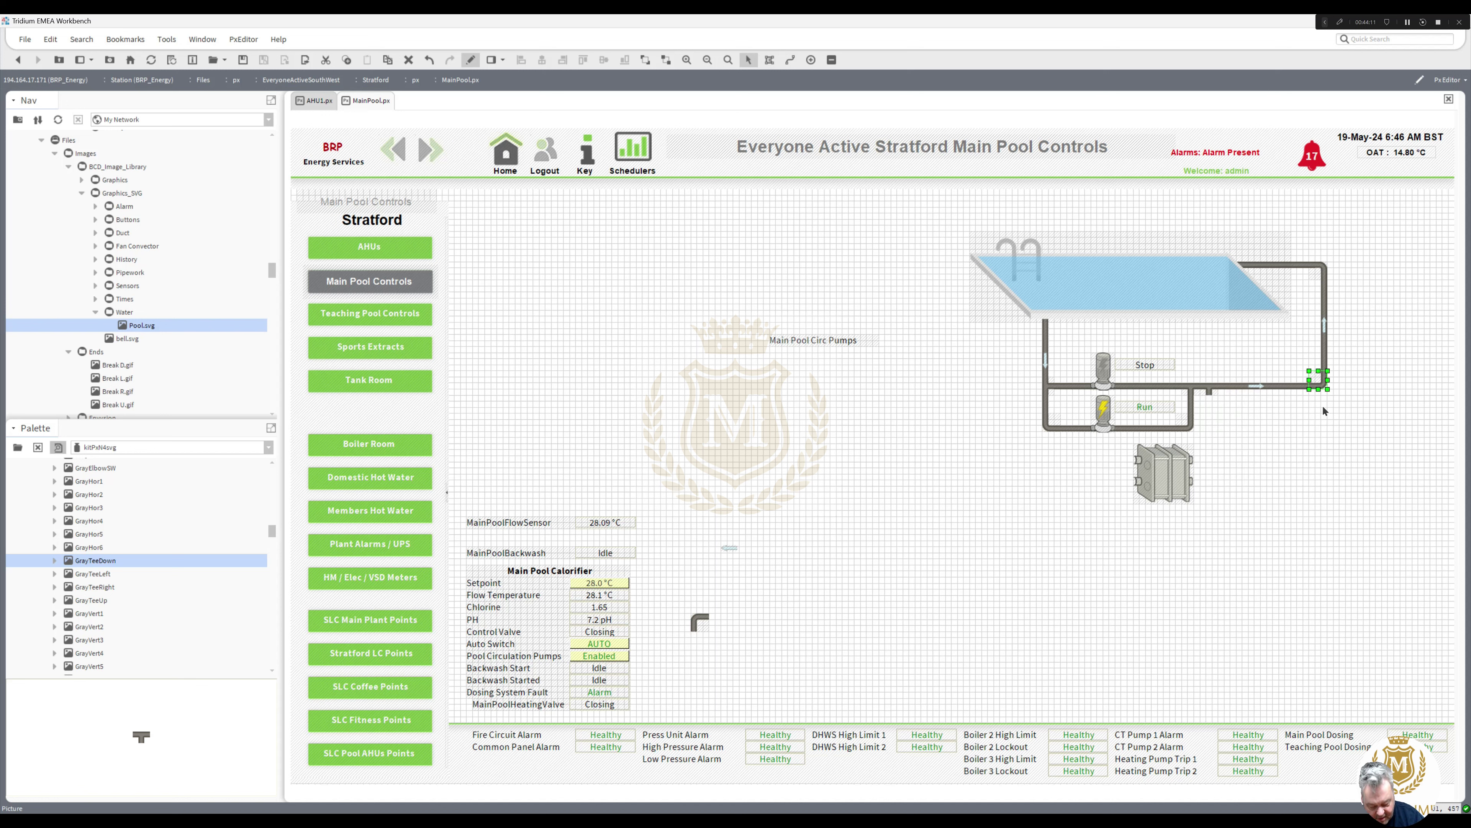
{"action": "key", "text": "Delete"}
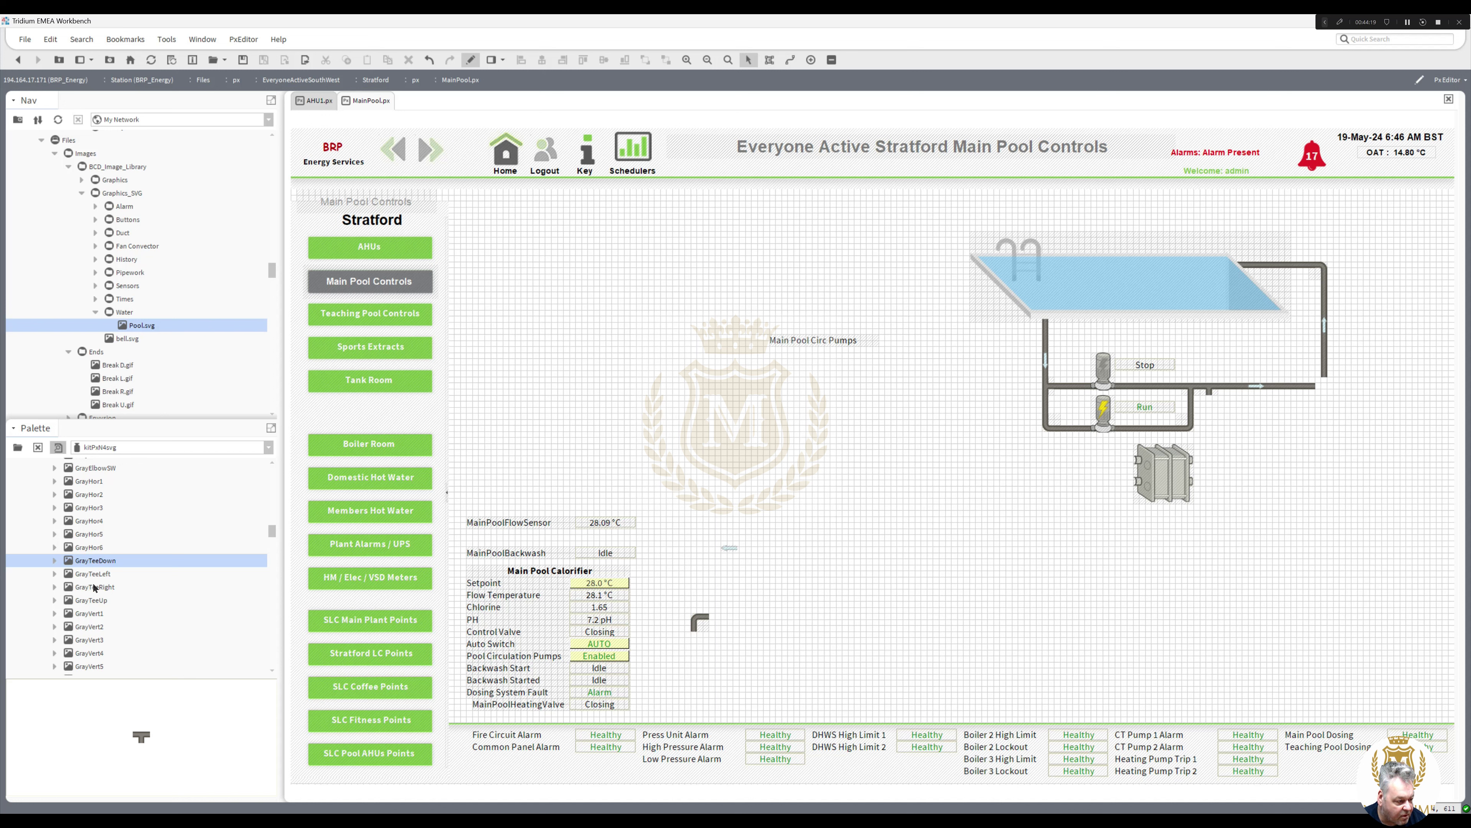
{"action": "left_click_drag", "start_coordinate": [93, 574], "coordinate": [843, 513]}
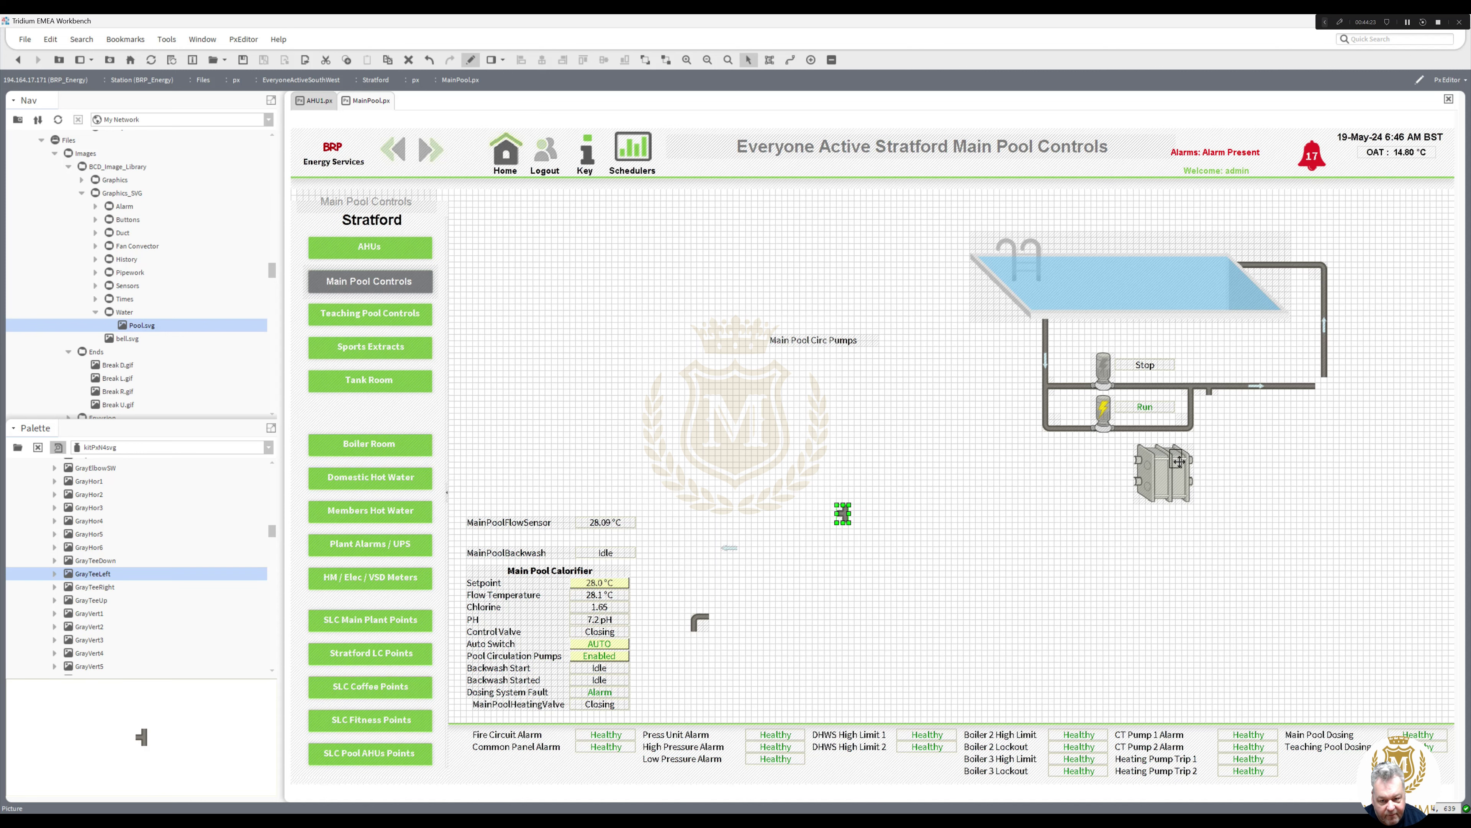
{"action": "key", "text": "Delete"}
{"action": "left_click", "coordinate": [1298, 405]}
{"action": "left_click", "coordinate": [1304, 386]}
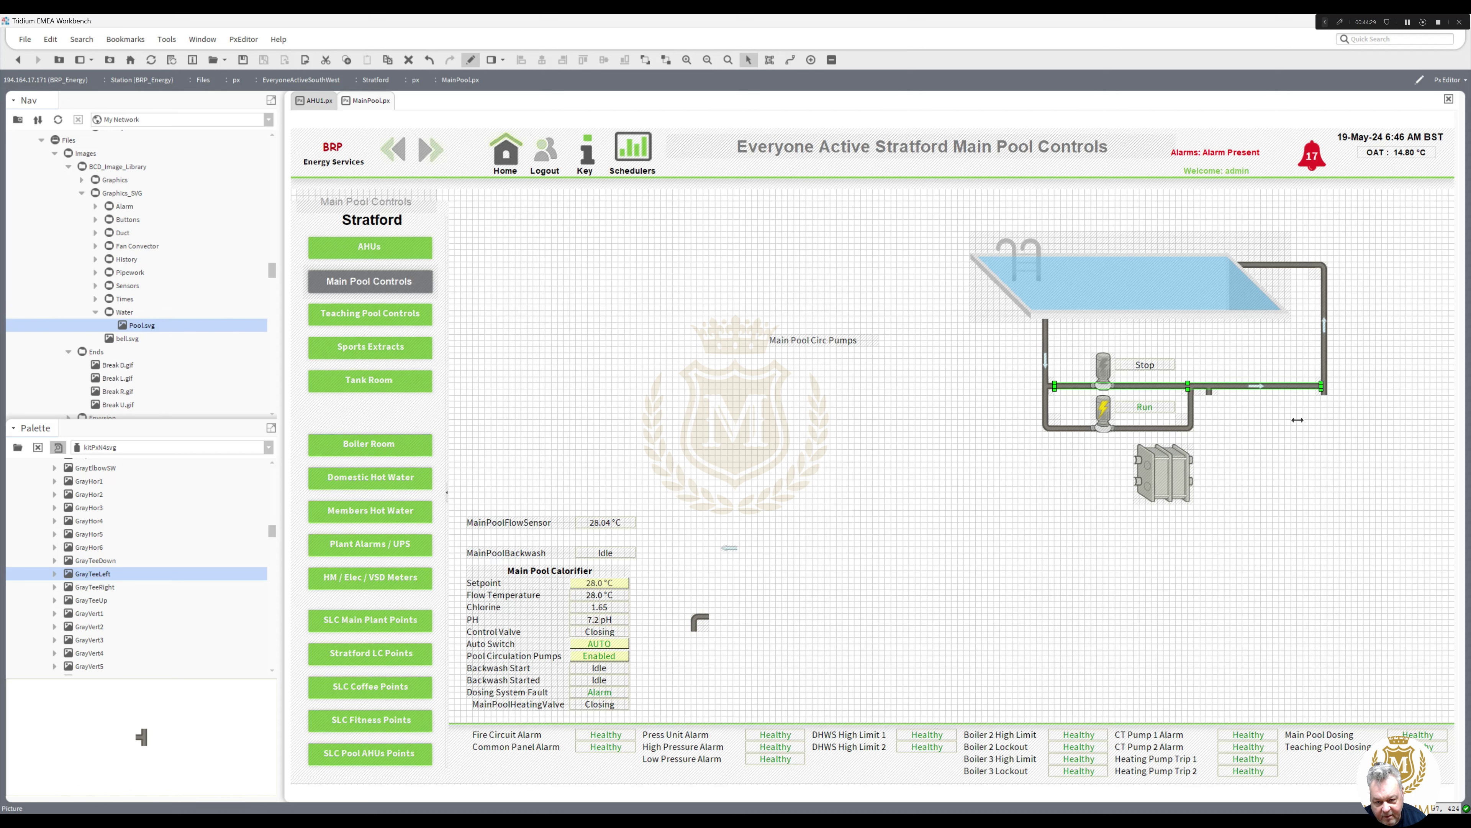
Step: Extend the right vertical pipe down through the tee to heat exchanger level and move the exchanger slightly down and right
{"action": "left_click", "coordinate": [1325, 382]}
{"action": "left_click_drag", "start_coordinate": [1328, 388], "coordinate": [1328, 392]}
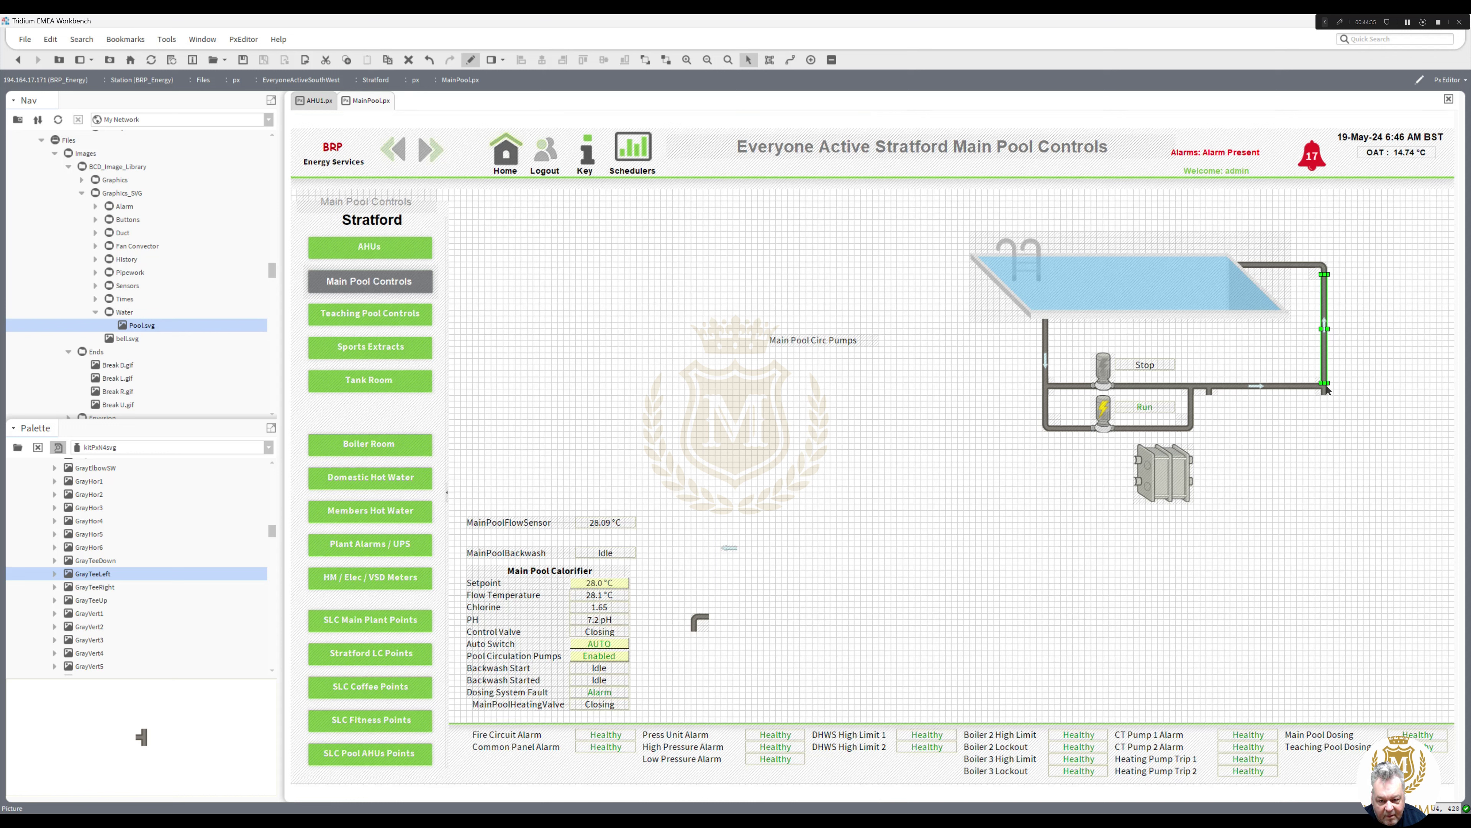
{"action": "left_click_drag", "start_coordinate": [1325, 382], "coordinate": [1323, 479]}
{"action": "left_click_drag", "start_coordinate": [1174, 481], "coordinate": [1204, 500]}
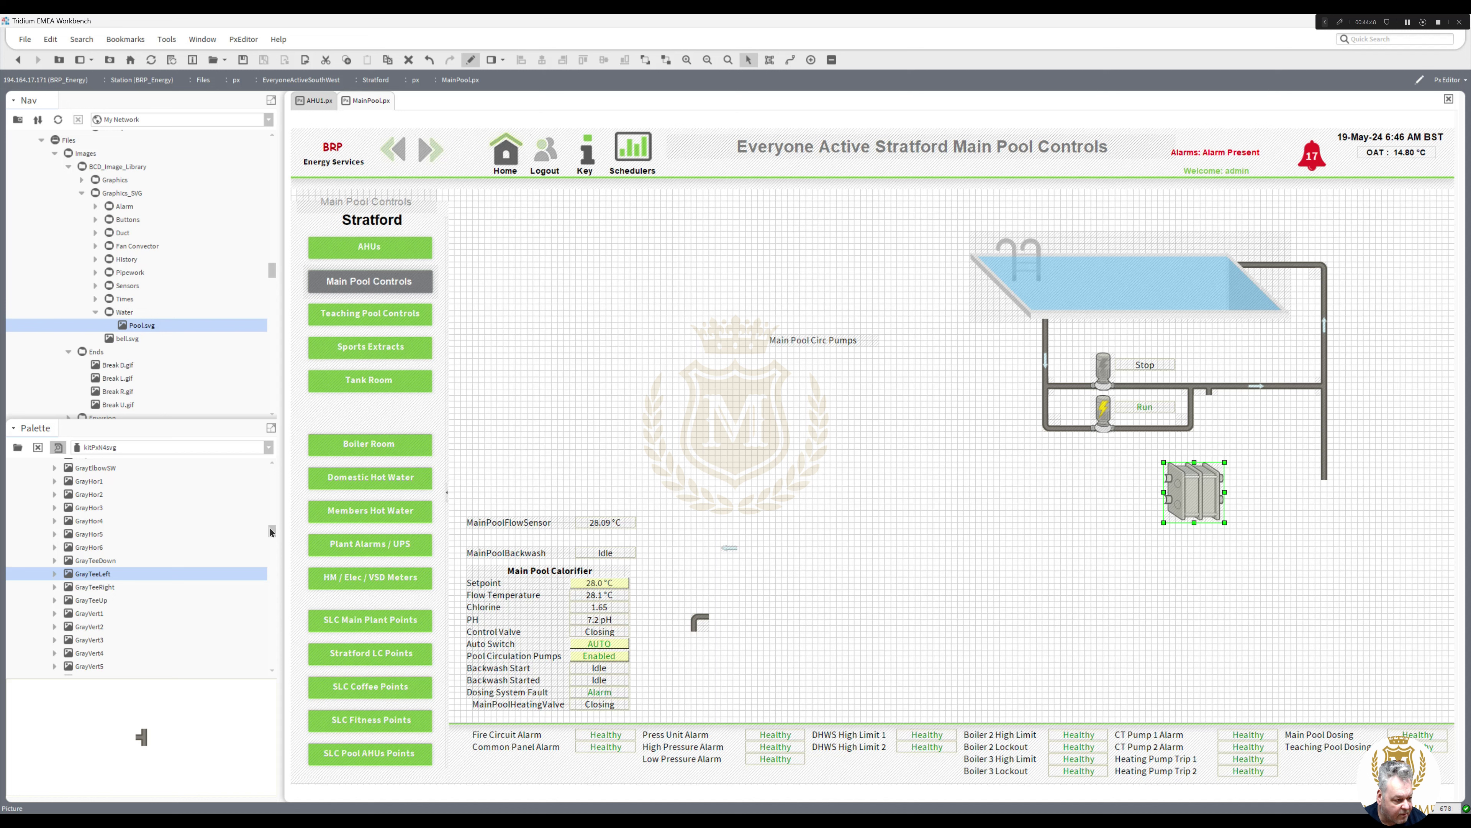
Step: Add the four gray elbows from the palette and place GrayElbowNW at the lower end of the right vertical pipe
{"action": "left_click_drag", "start_coordinate": [270, 528], "coordinate": [272, 526]}
{"action": "left_click", "coordinate": [95, 494]}
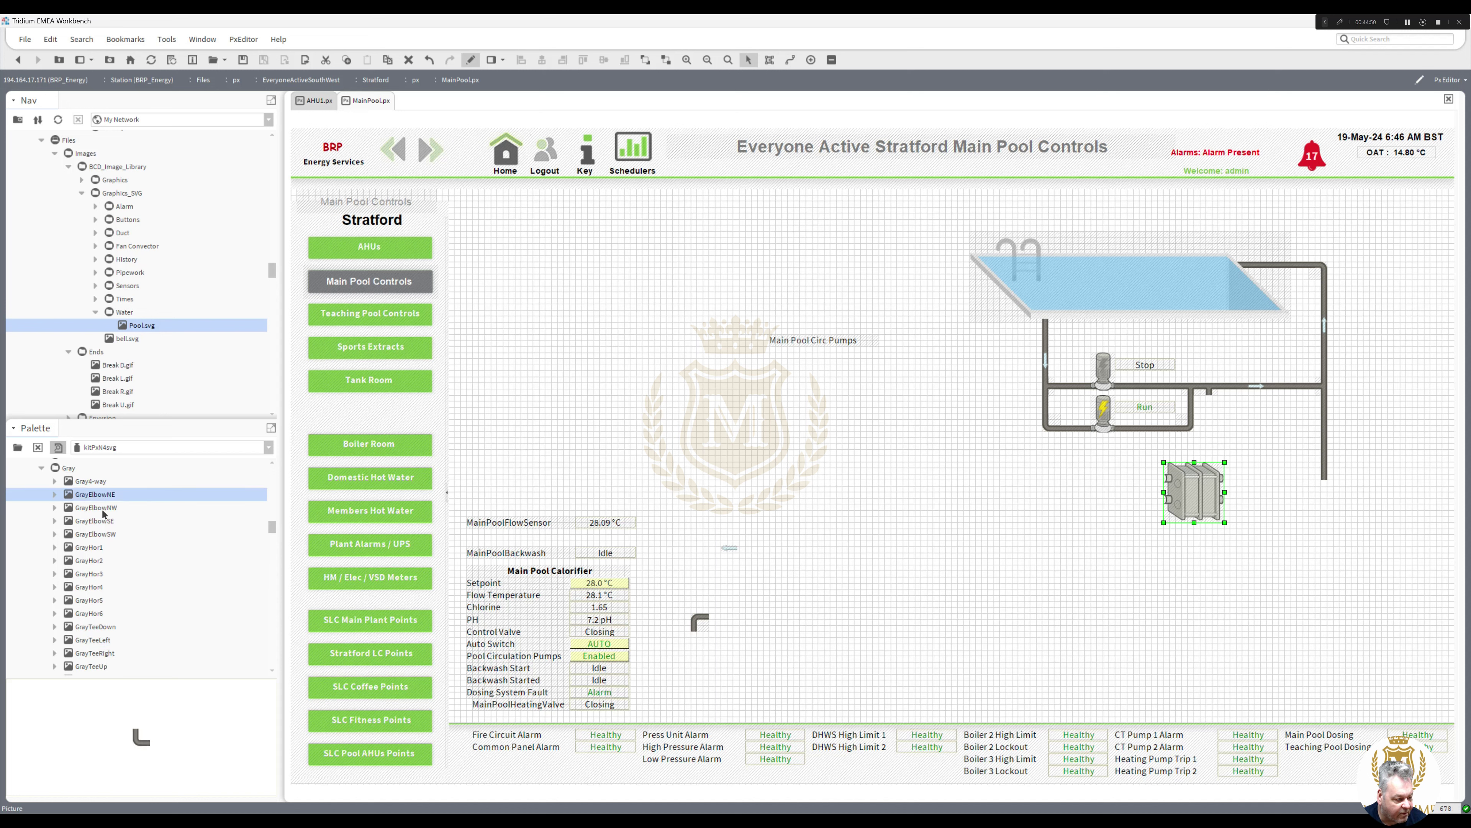
{"action": "left_click", "coordinate": [99, 541], "text": "shift"}
{"action": "left_click_drag", "start_coordinate": [105, 504], "coordinate": [926, 476]}
{"action": "left_click", "coordinate": [1010, 582]}
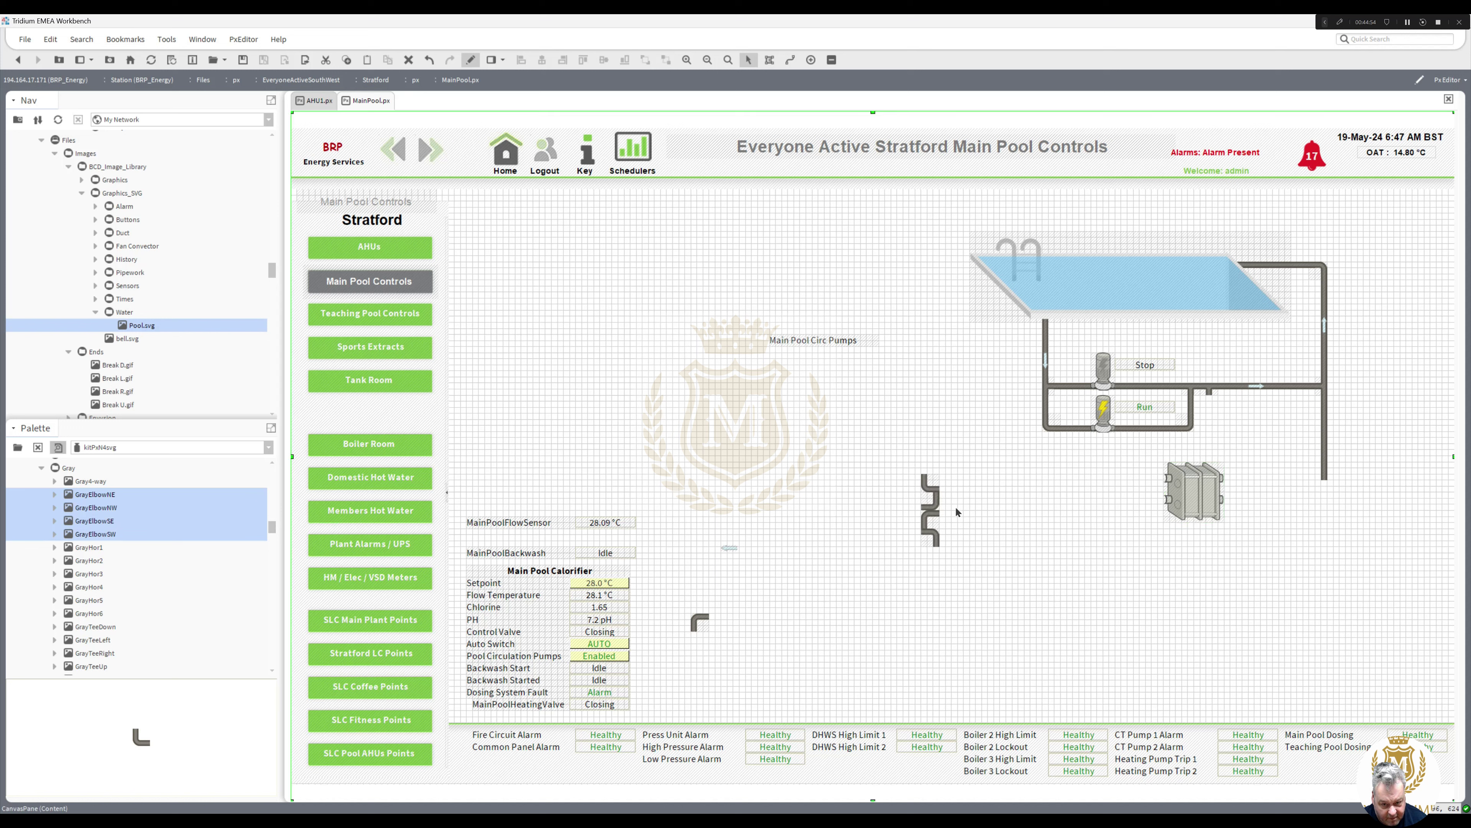
{"action": "left_click", "coordinate": [937, 507]}
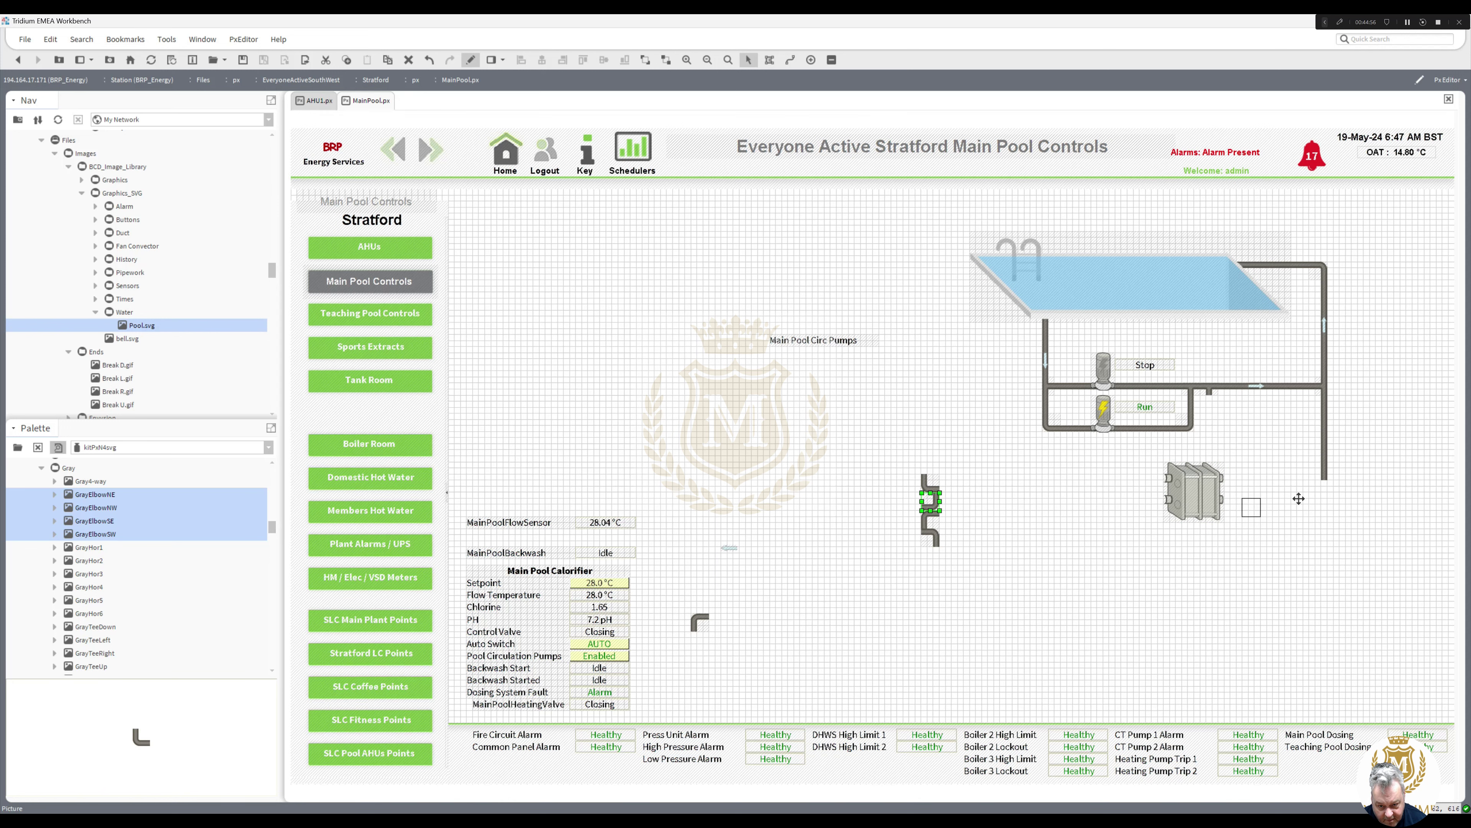
{"action": "left_click_drag", "start_coordinate": [1320, 484], "coordinate": [1320, 484]}
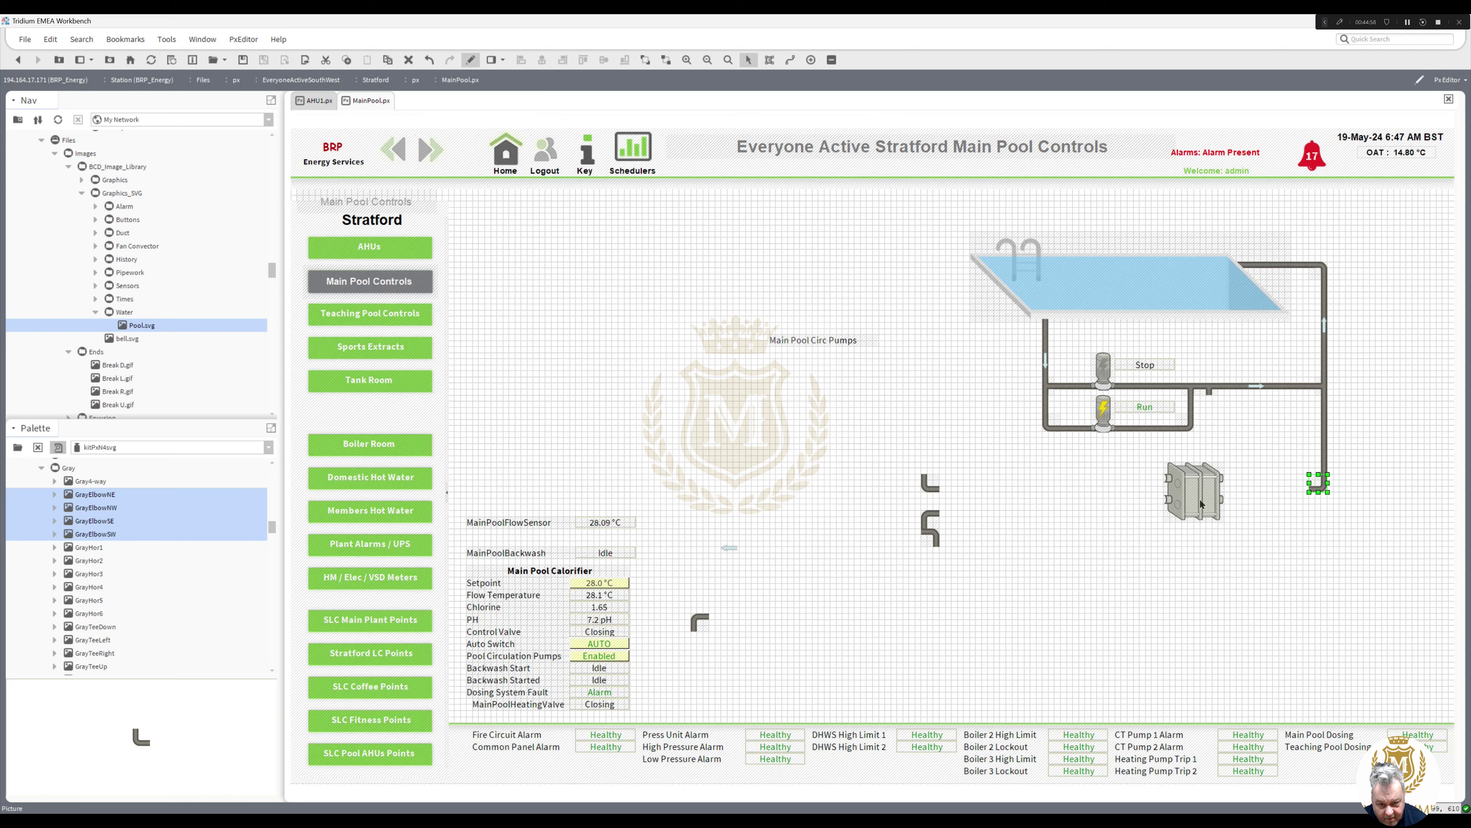
Step: Move the heat exchanger left and place a duplicate of the lower right elbow at its upper right port
{"action": "left_click_drag", "start_coordinate": [1192, 499], "coordinate": [1168, 503]}
{"action": "left_click", "coordinate": [1320, 488]}
{"action": "right_click", "coordinate": [1320, 488]}
{"action": "left_click_drag", "start_coordinate": [1321, 489], "coordinate": [1202, 477]}
Step: Duplicate the right vertical pipe and fit the copy between the new GrayTeeDown and the heat exchanger's elbow
{"action": "right_click", "coordinate": [1326, 462]}
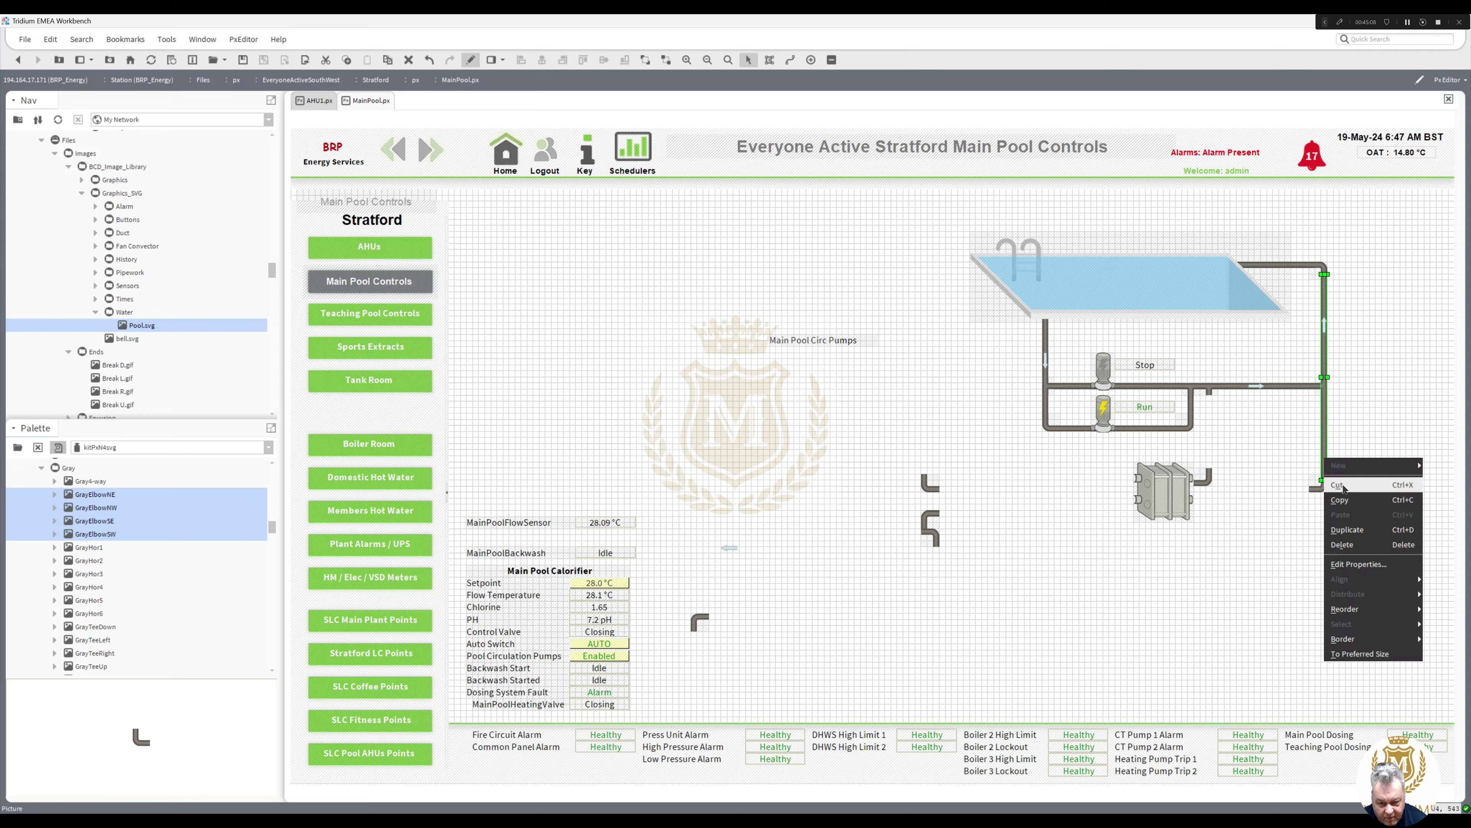
{"action": "key", "text": "Escape"}
{"action": "left_click_drag", "start_coordinate": [1326, 452], "coordinate": [1332, 458]}
{"action": "left_click_drag", "start_coordinate": [1367, 516], "coordinate": [1210, 486]}
Step: Align the heat exchanger's upper right port with the elbow and bring the exchanger to the top of the stacking order
{"action": "left_click", "coordinate": [1235, 538]}
{"action": "left_click_drag", "start_coordinate": [1173, 498], "coordinate": [1178, 503]}
{"action": "right_click", "coordinate": [1178, 504]}
{"action": "mouse_move", "coordinate": [1223, 649]}
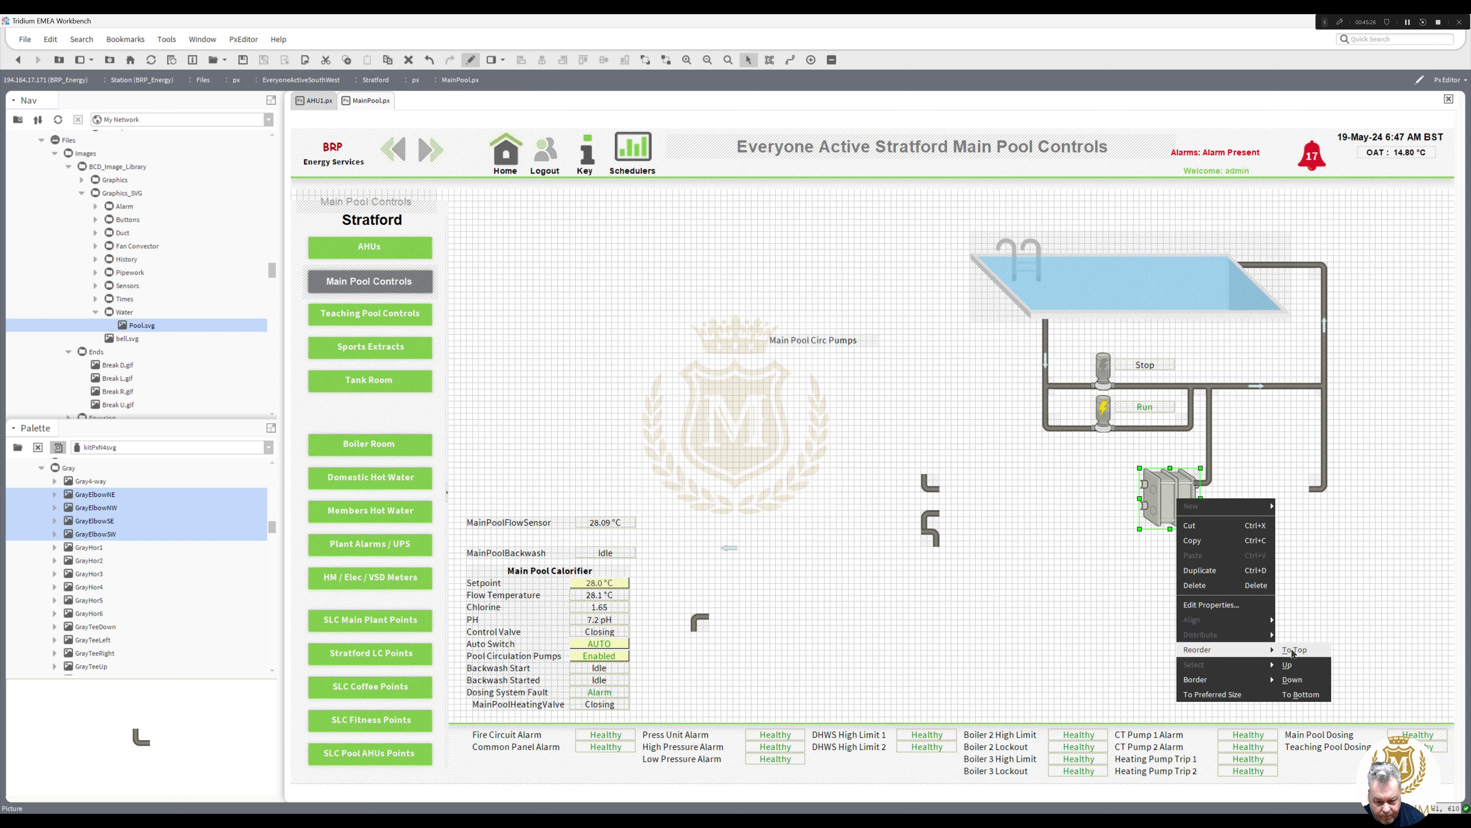
{"action": "left_click", "coordinate": [1293, 651]}
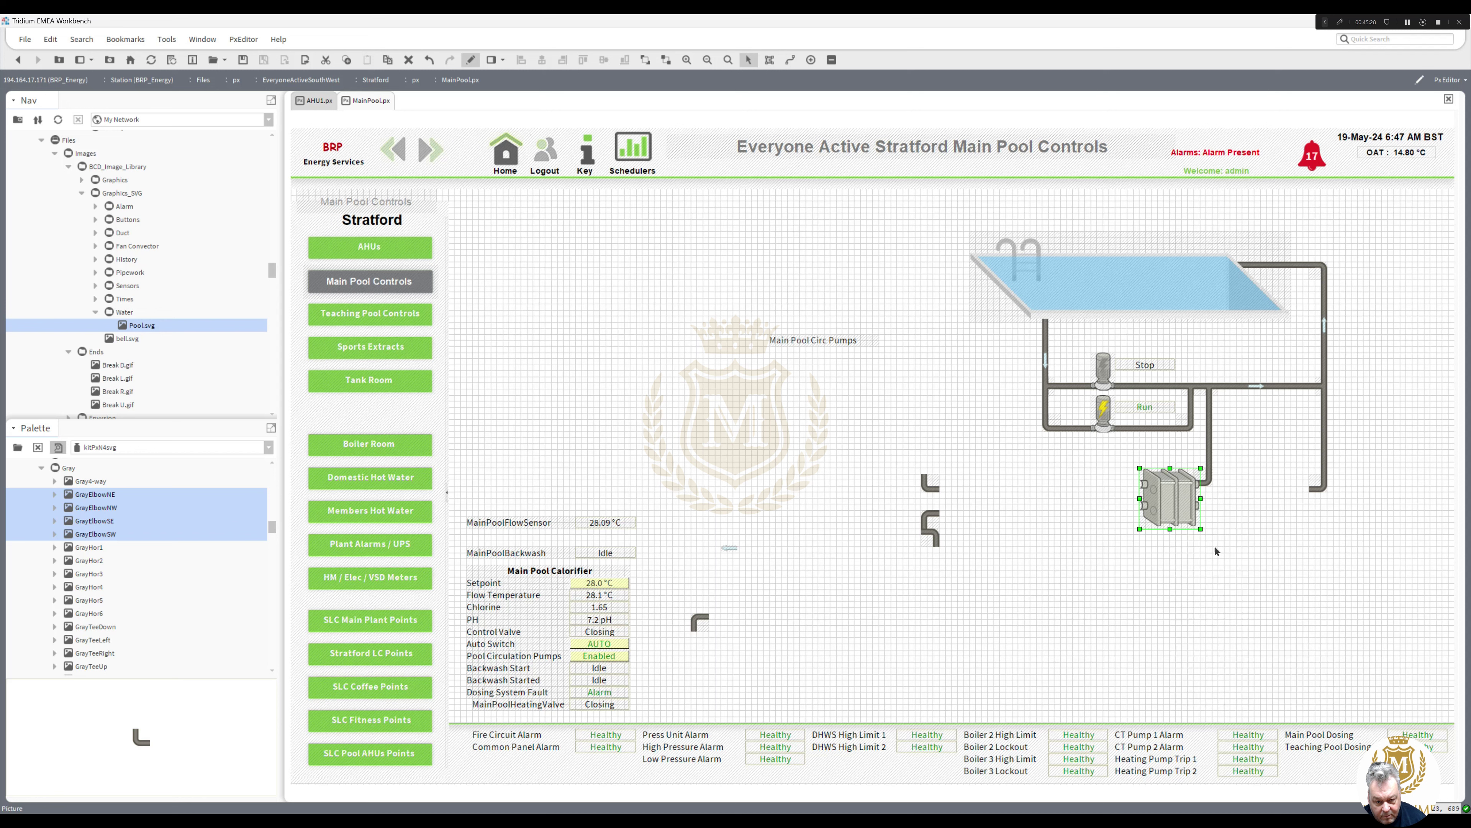
{"action": "key", "text": "Up"}
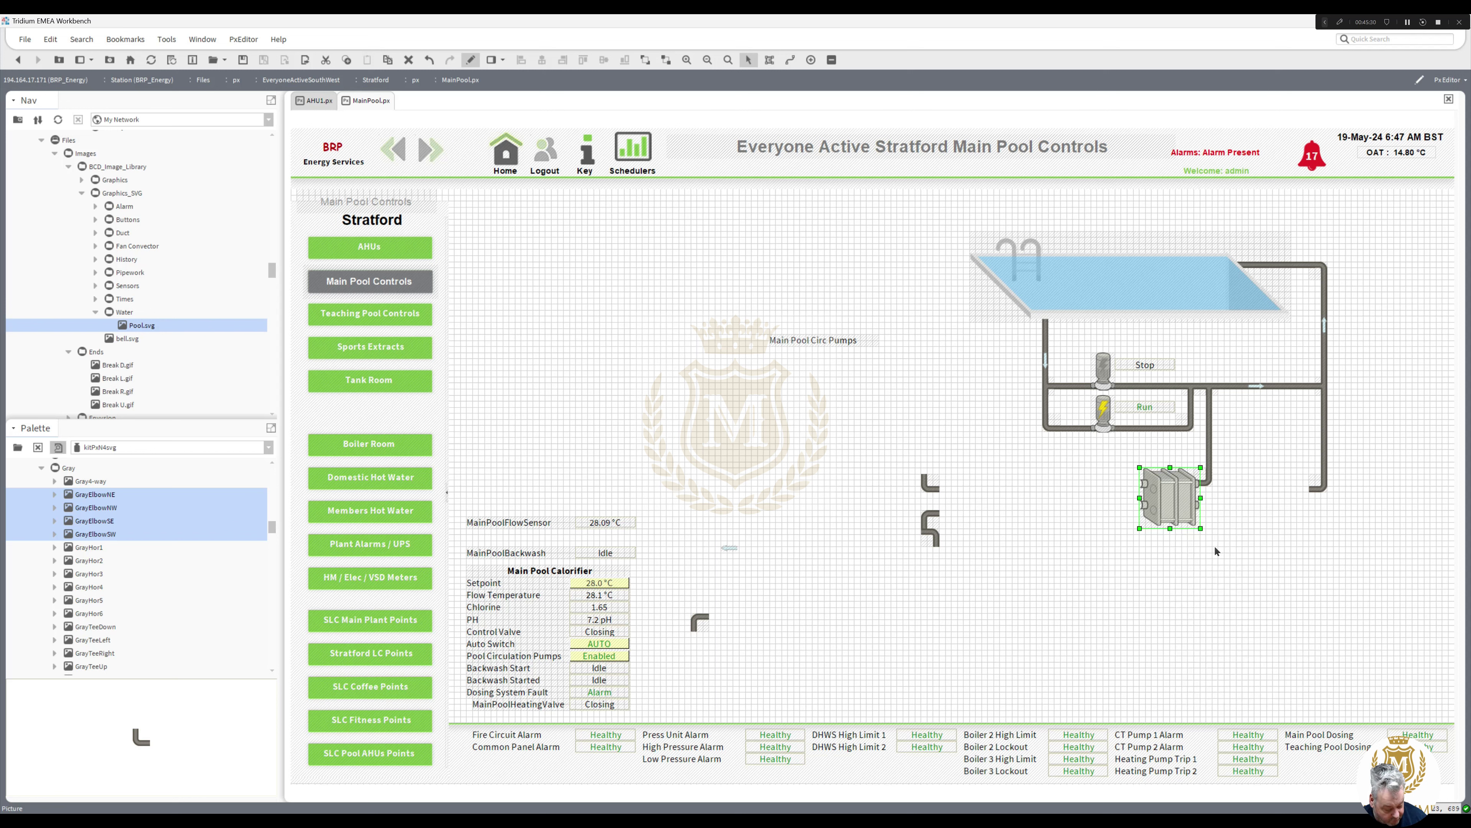
{"action": "key", "text": "Up"}
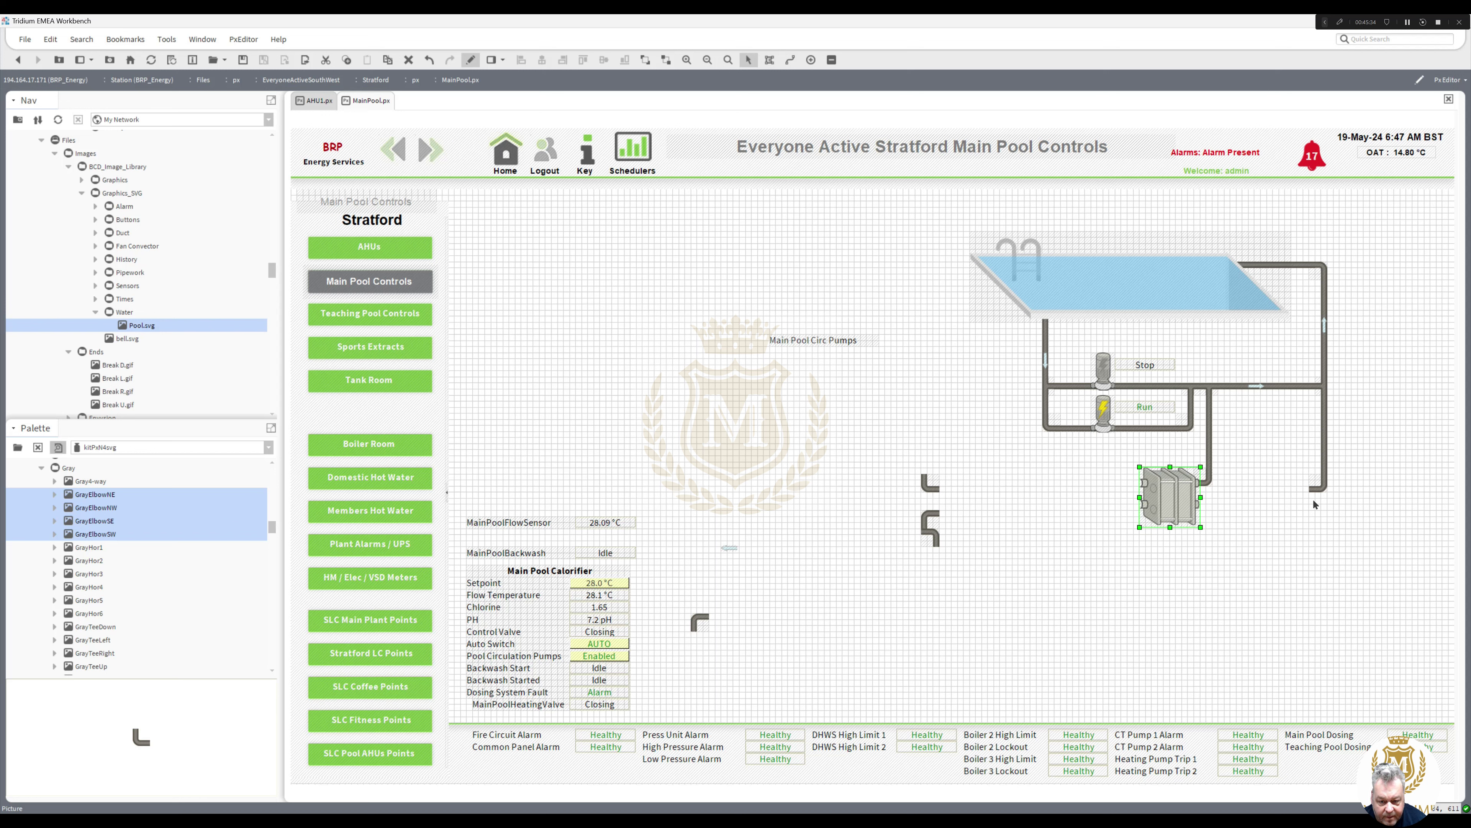
Step: Duplicate the upper pump pipe, align it with the heat exchanger's lower right port and shorten it to end at the right vertical pipe
{"action": "left_click", "coordinate": [1072, 385]}
{"action": "right_click", "coordinate": [1072, 385]}
{"action": "left_click", "coordinate": [1104, 410]}
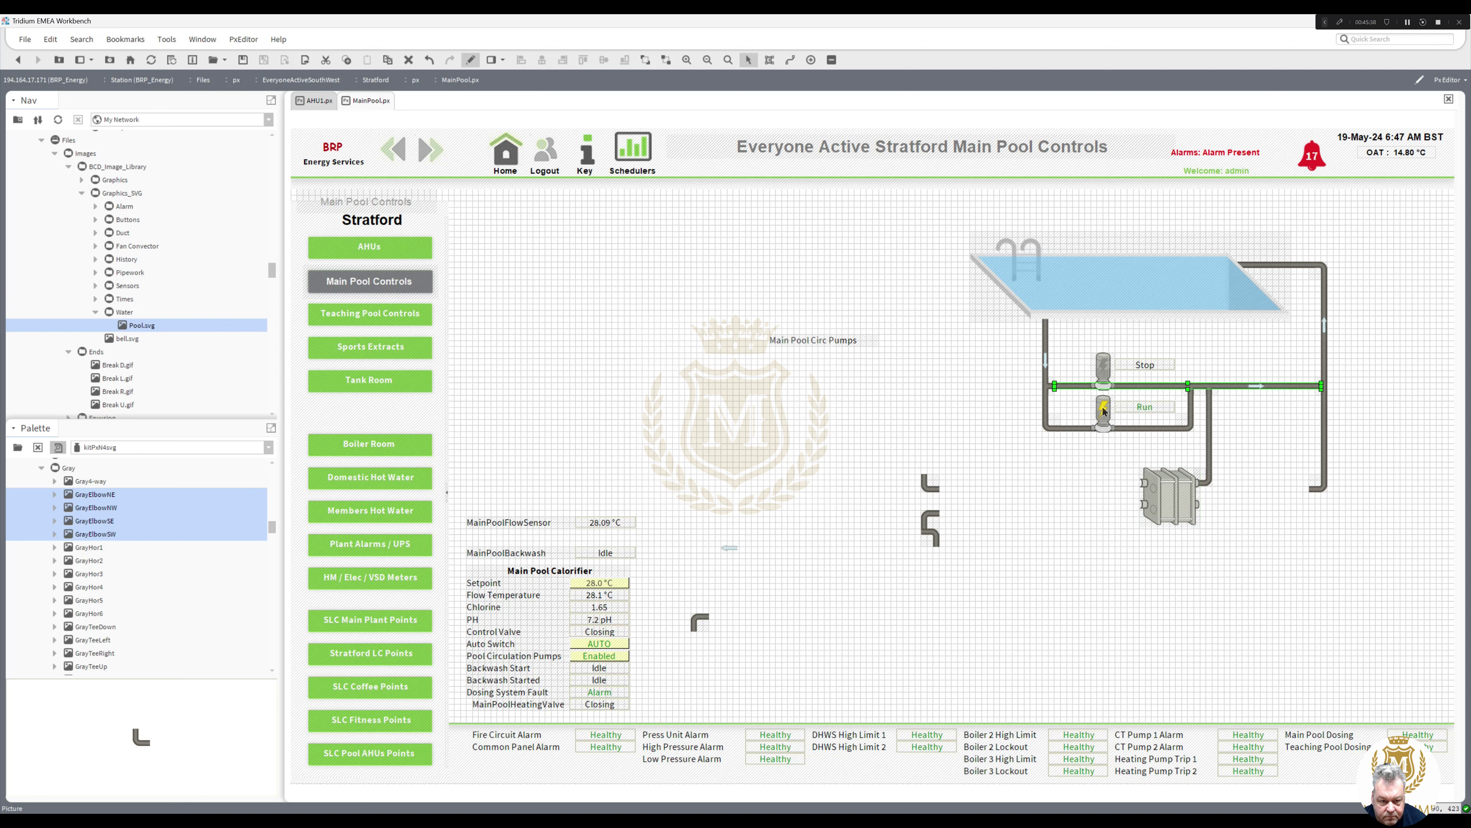
{"action": "left_click_drag", "start_coordinate": [1129, 393], "coordinate": [1225, 507]}
{"action": "key", "text": "ctrl+z"}
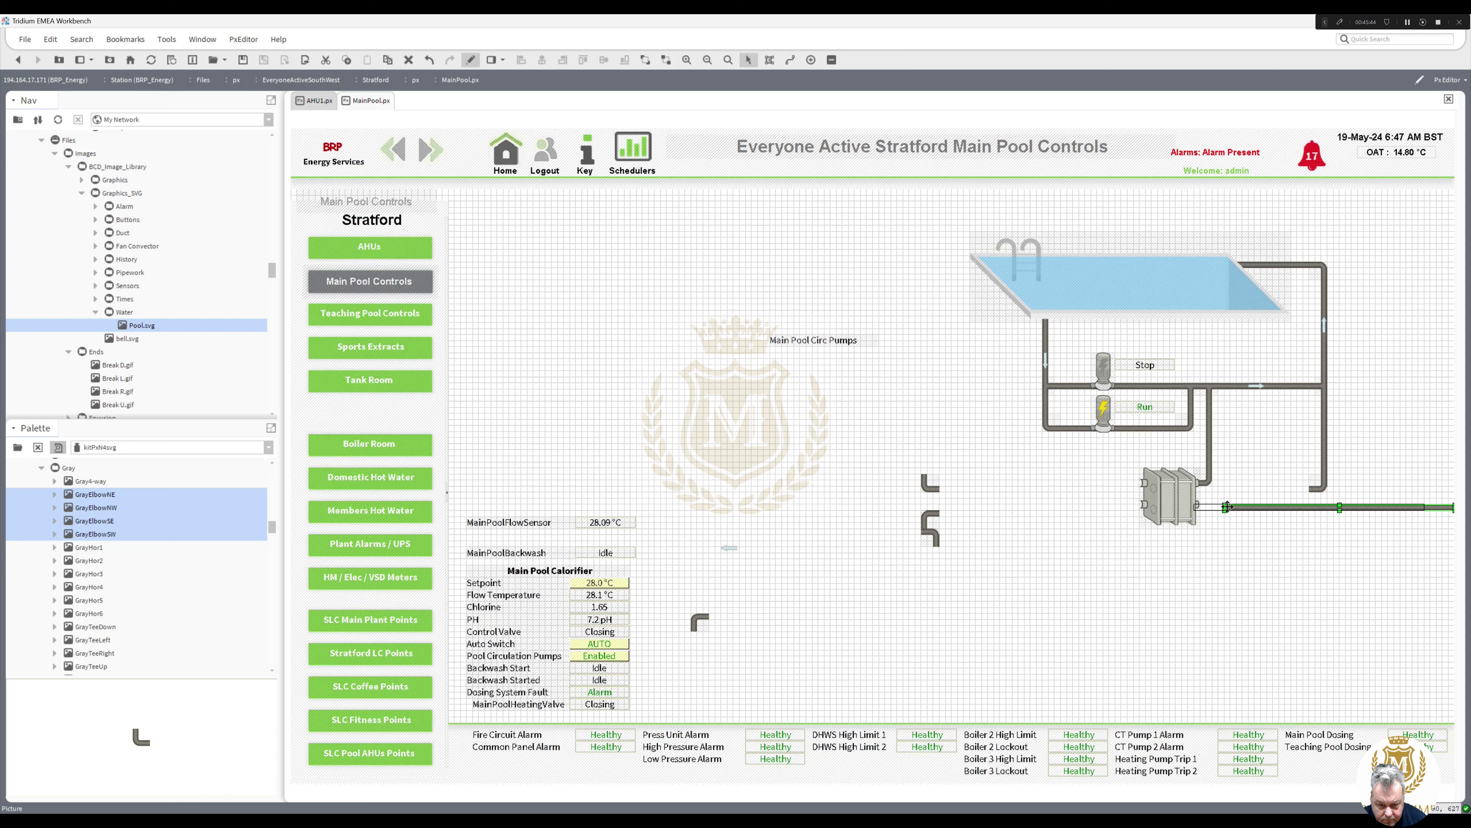
{"action": "key", "text": "Up"}
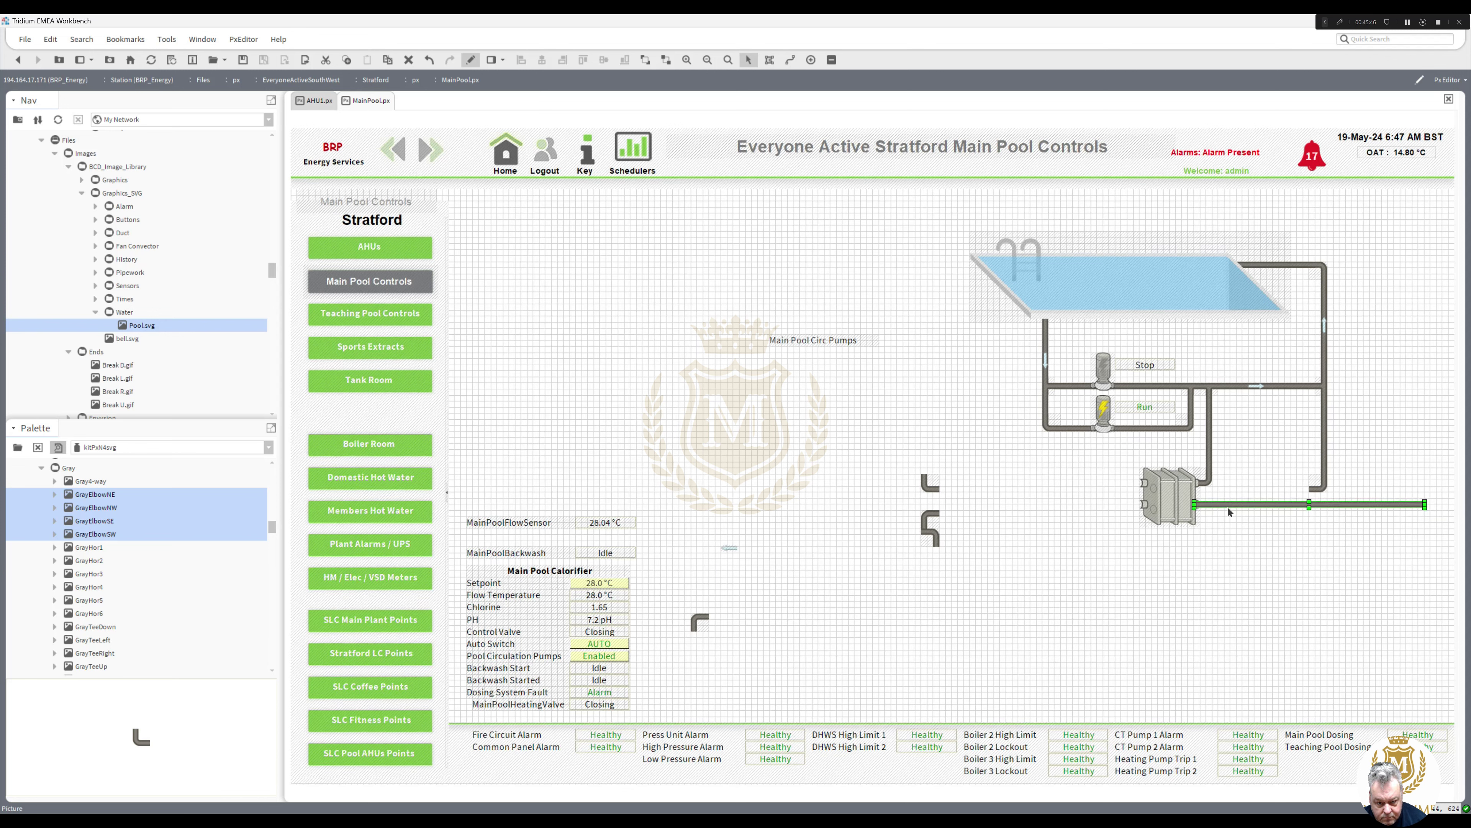
{"action": "left_click_drag", "start_coordinate": [1425, 504], "coordinate": [1315, 503]}
Step: Lower the loose right-hand elbow to meet the heat exchanger's lower pipe and extend the right vertical pipe down to it
{"action": "left_click", "coordinate": [1318, 482]}
{"action": "key", "text": "Down"}
{"action": "key", "text": "Down"}
{"action": "key", "text": "Down"}
{"action": "key", "text": "Down"}
{"action": "key", "text": "Down"}
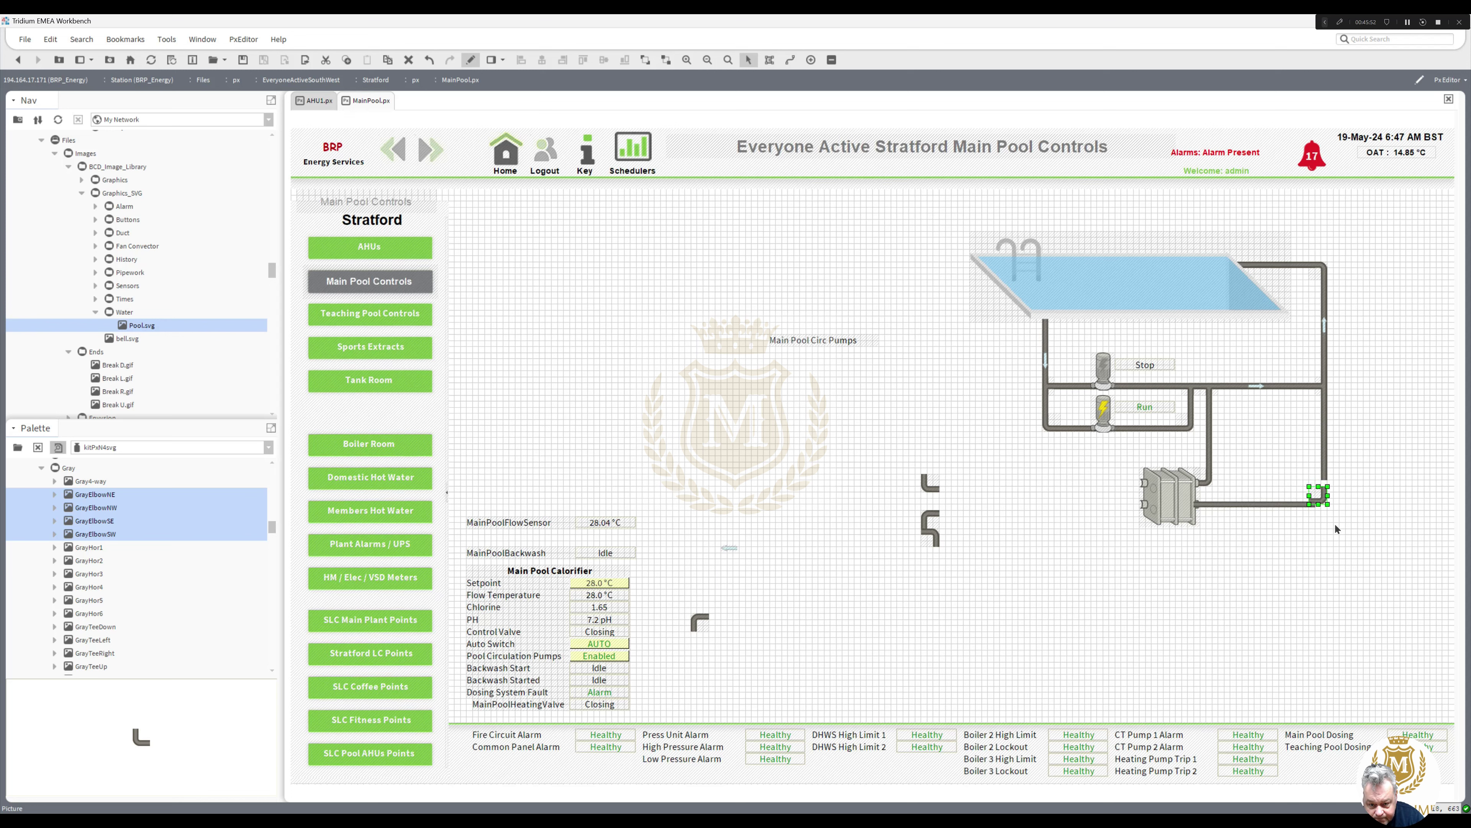
{"action": "left_click", "coordinate": [1325, 474]}
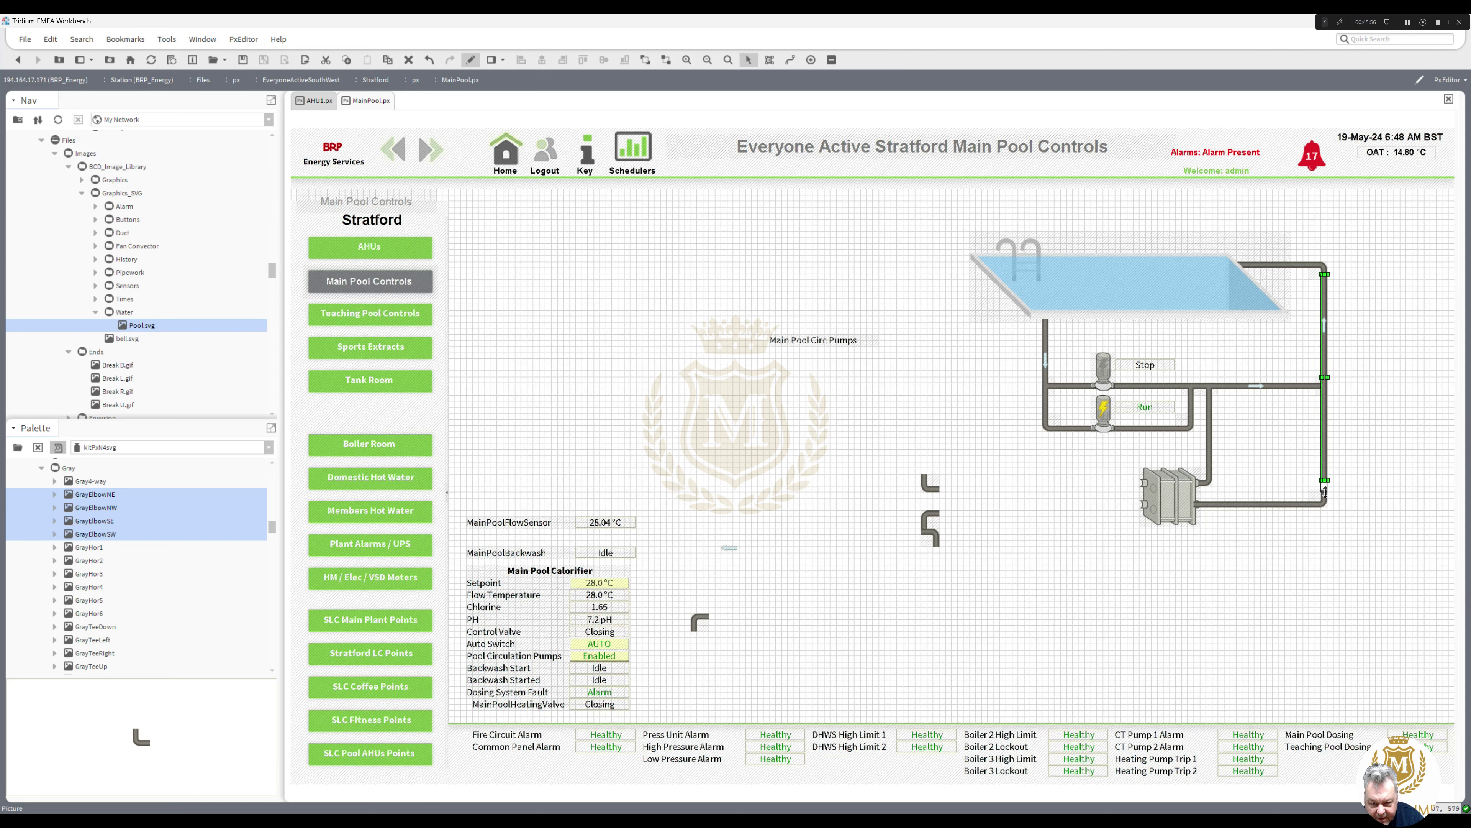
Step: Bring the heat exchanger to the top of the stacking order again, in front of its lower pipe
{"action": "right_click", "coordinate": [1176, 509]}
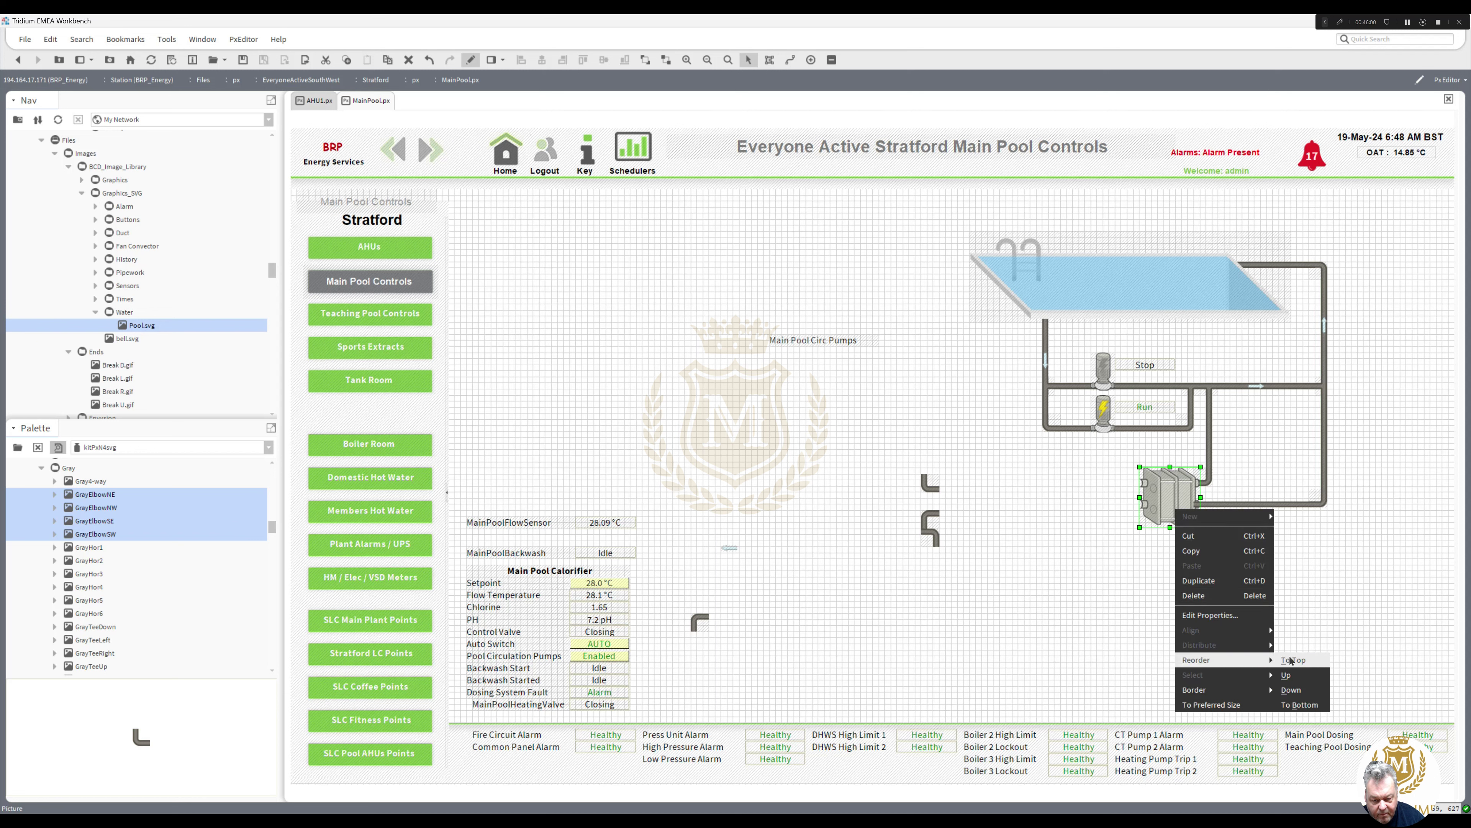
{"action": "left_click", "coordinate": [1291, 660]}
{"action": "left_click", "coordinate": [1247, 633]}
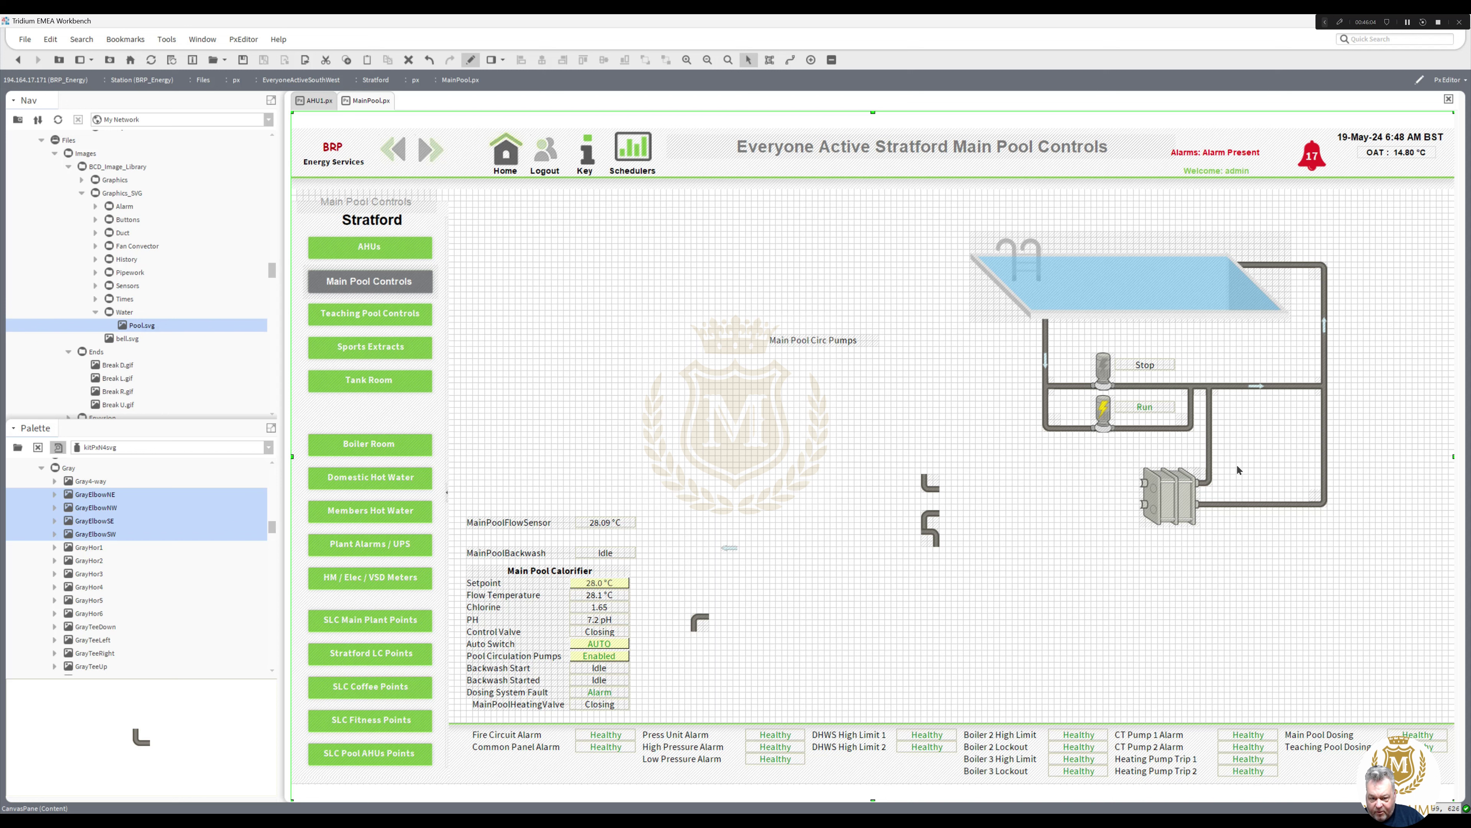
Step: Duplicate the downward arrow onto the heat exchanger's vertical pipe and the rightward arrow onto its lower horizontal pipe
{"action": "left_click", "coordinate": [1048, 364]}
{"action": "right_click", "coordinate": [1046, 362]}
{"action": "left_click", "coordinate": [1064, 393]}
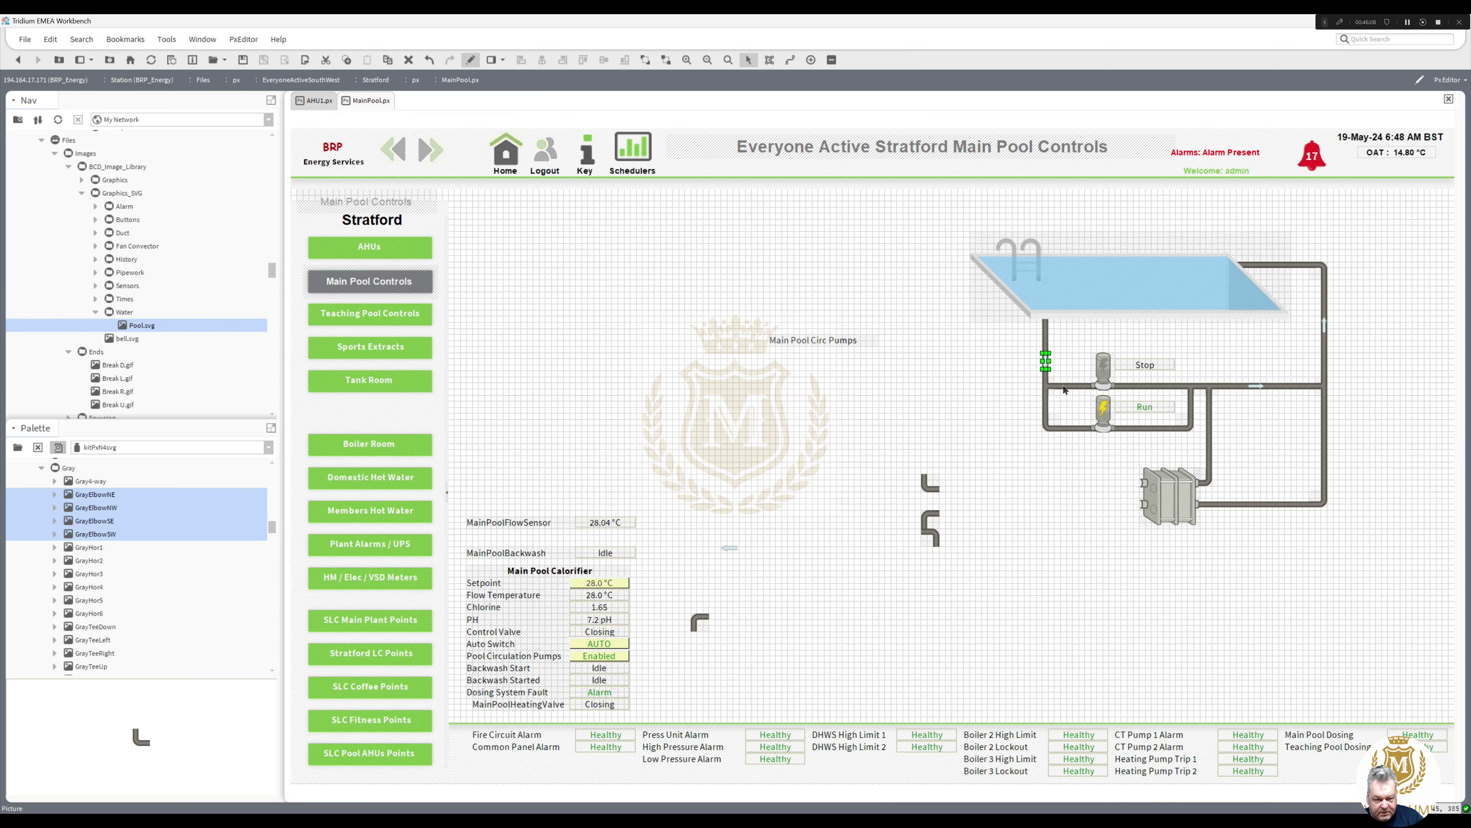
{"action": "left_click", "coordinate": [1212, 430]}
{"action": "right_click", "coordinate": [1257, 386]}
{"action": "left_click", "coordinate": [1279, 456]}
{"action": "left_click_drag", "start_coordinate": [1260, 500], "coordinate": [1261, 502]}
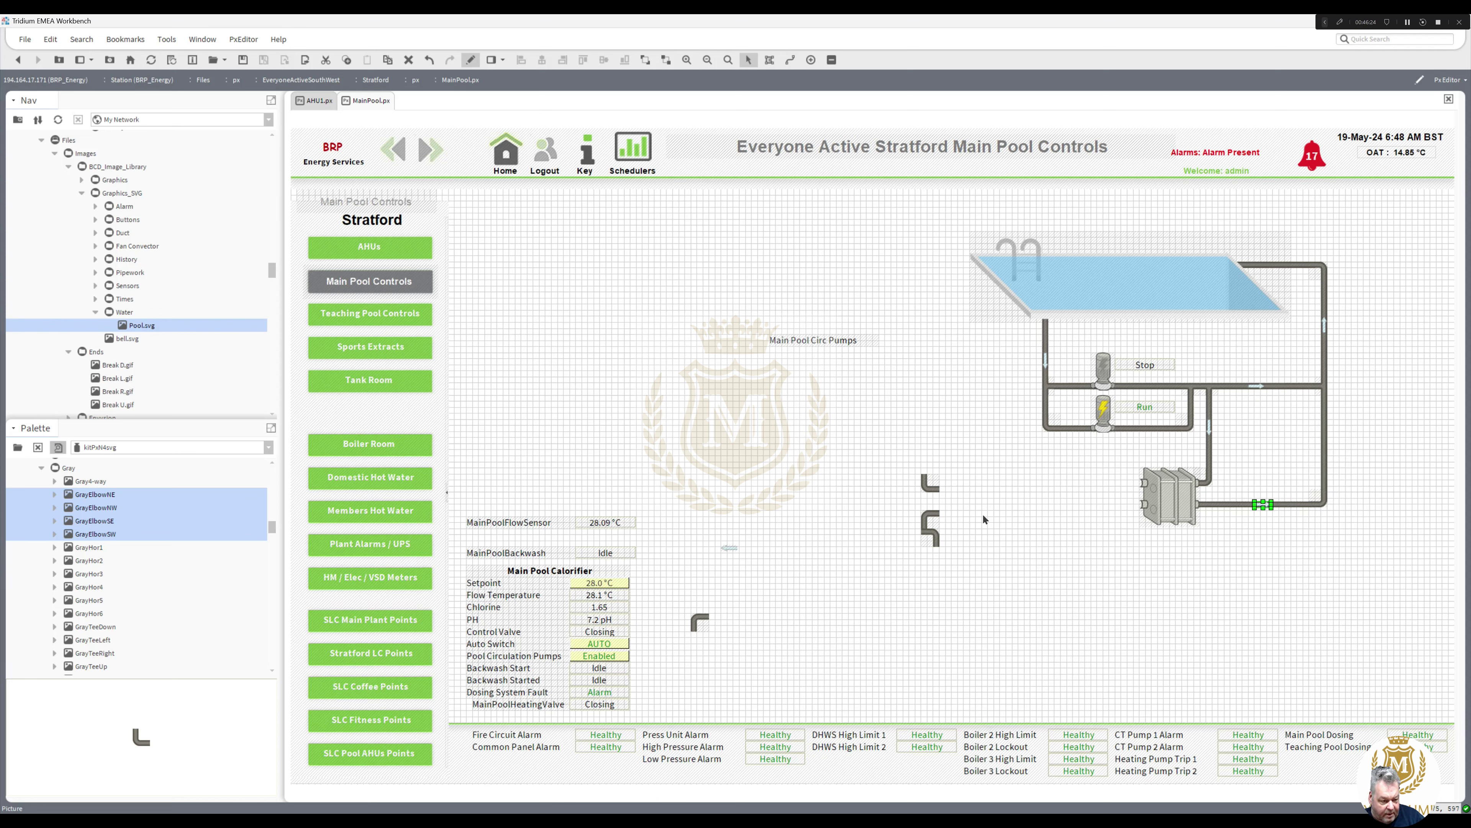
Step: Duplicate the upward flow arrow and place the copy on the lower part of the right vertical pipe
{"action": "right_click", "coordinate": [1324, 328]}
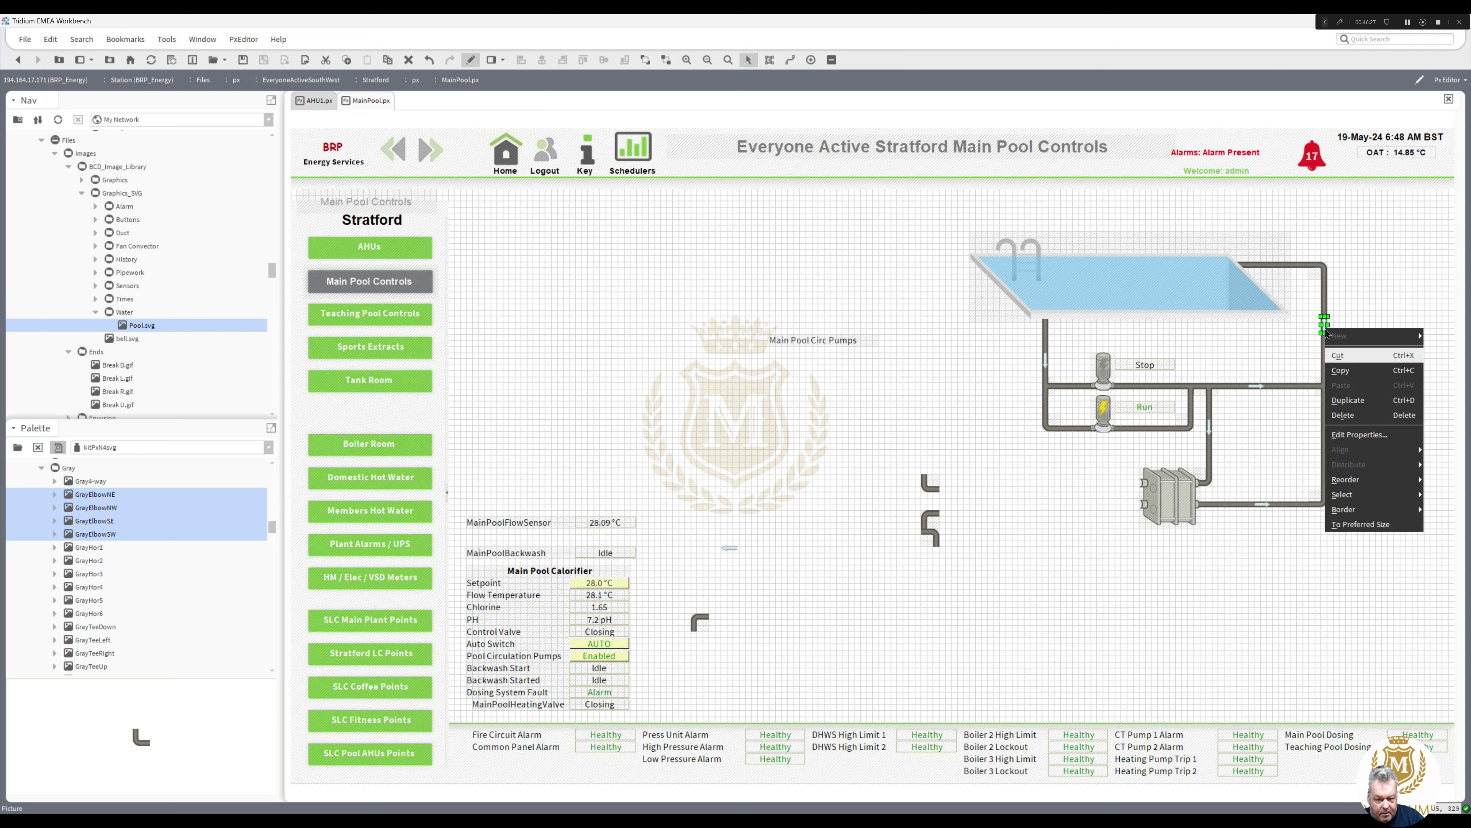
{"action": "left_click", "coordinate": [1345, 400]}
{"action": "left_click_drag", "start_coordinate": [1329, 339], "coordinate": [1325, 449]}
{"action": "left_click", "coordinate": [1316, 545]}
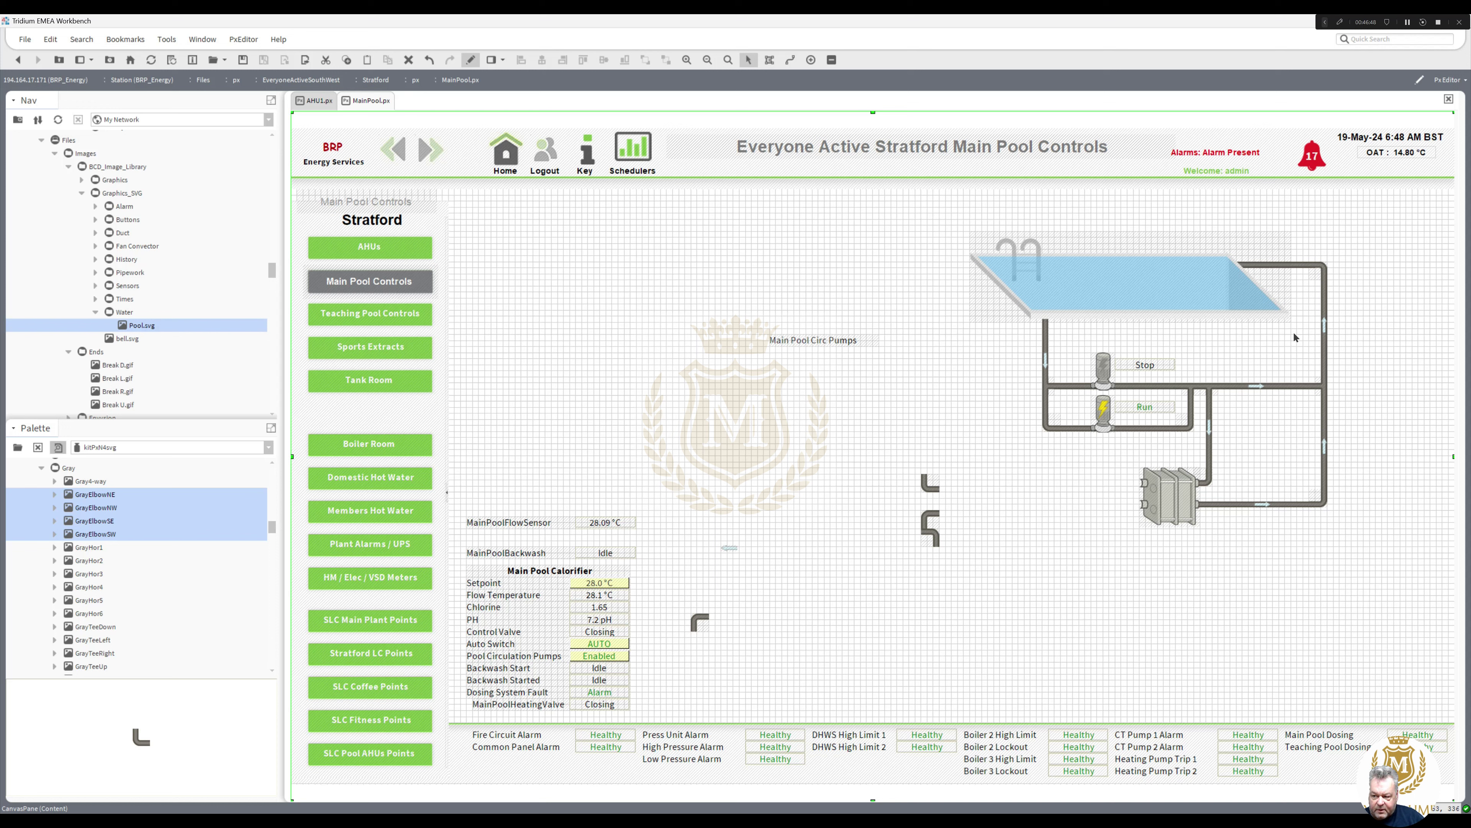
Step: Delete the leftover elbows and spare arrow, and move the Main Pool Circ Pumps label above the upper pump
{"action": "left_click_drag", "start_coordinate": [956, 560], "coordinate": [883, 442]}
{"action": "key", "text": "Delete"}
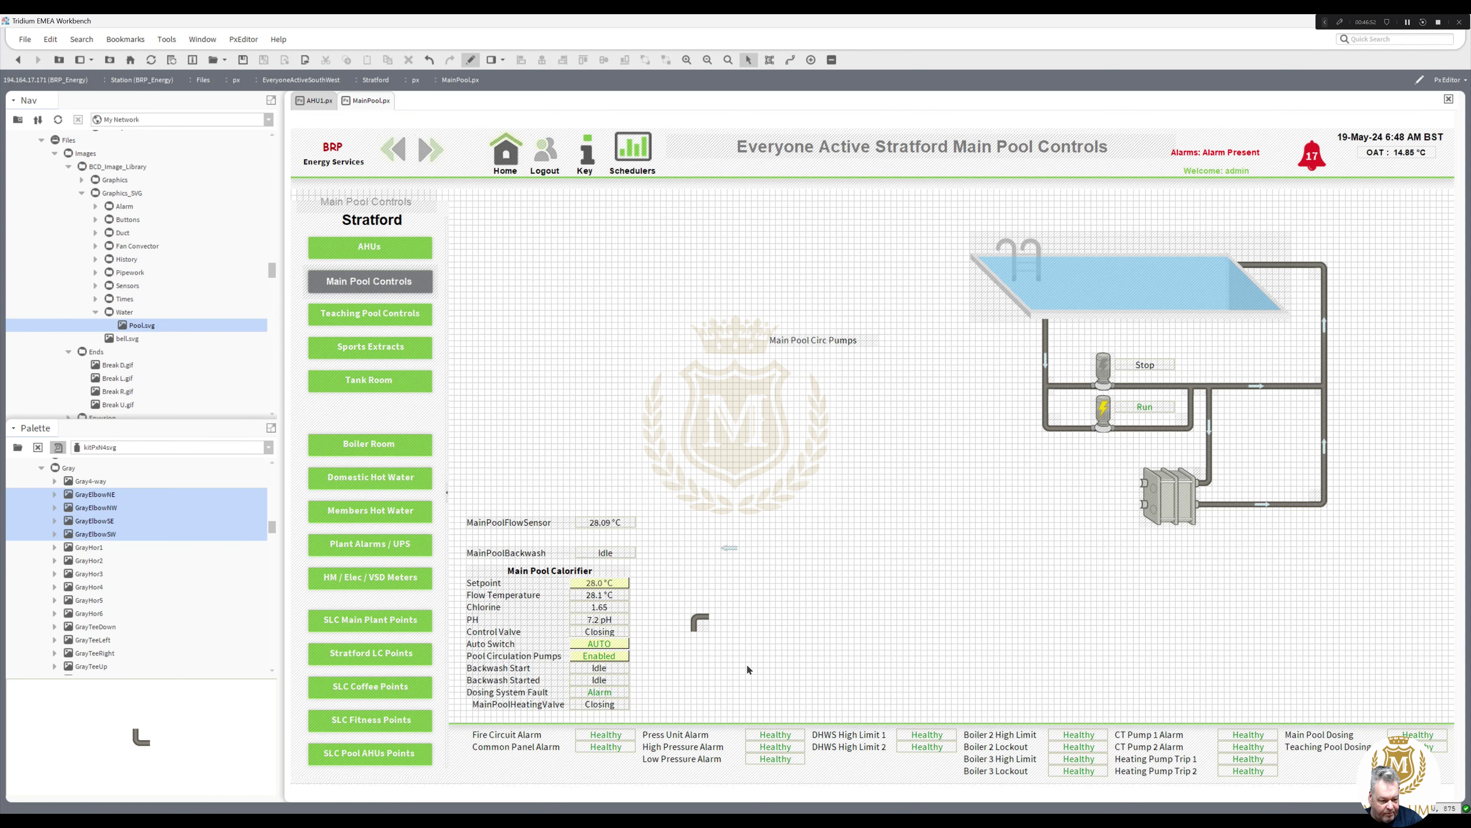
{"action": "left_click_drag", "start_coordinate": [689, 537], "coordinate": [670, 506]}
{"action": "key", "text": "Delete"}
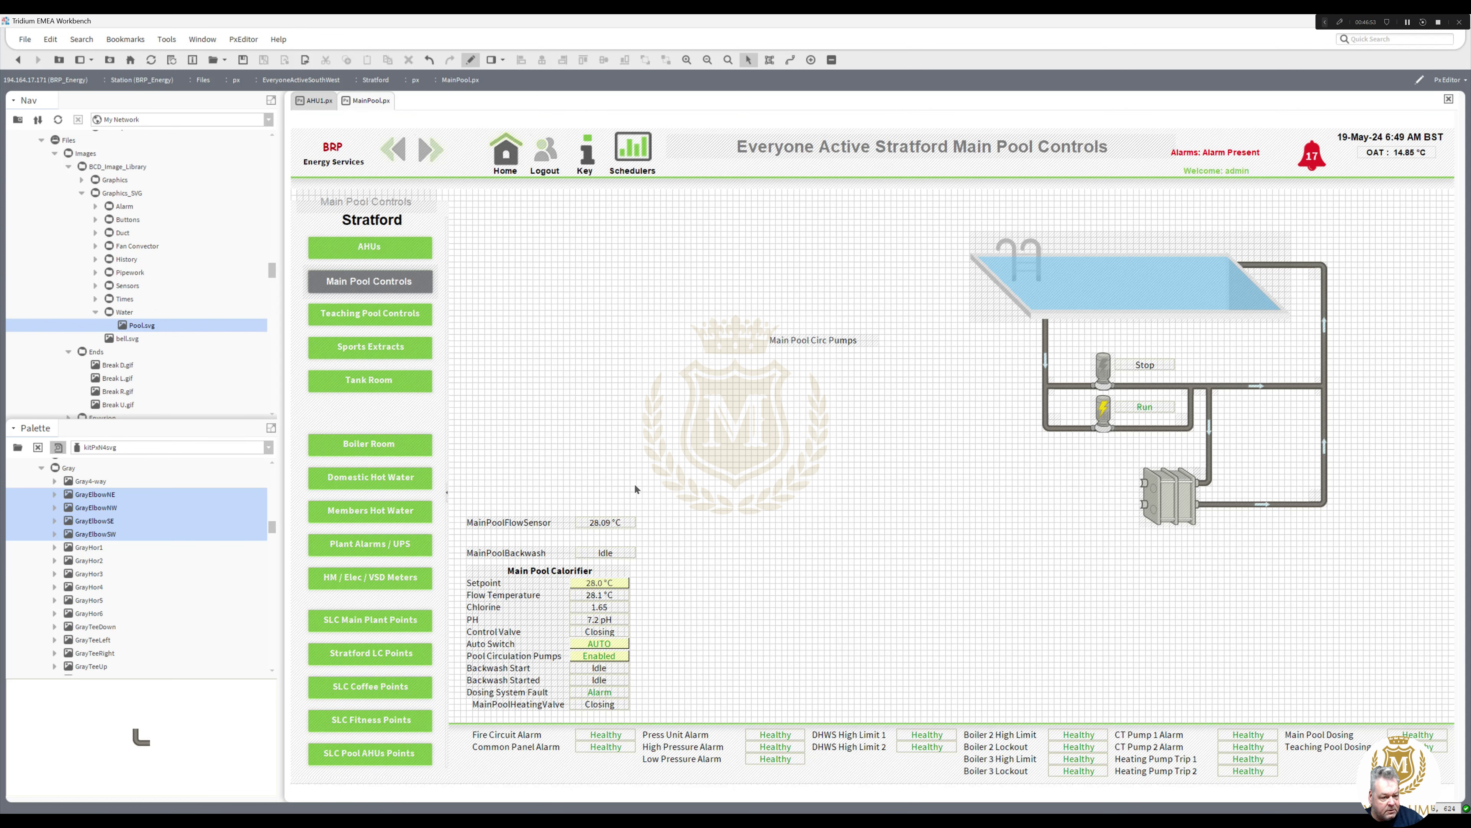
{"action": "left_click_drag", "start_coordinate": [800, 344], "coordinate": [1100, 348]}
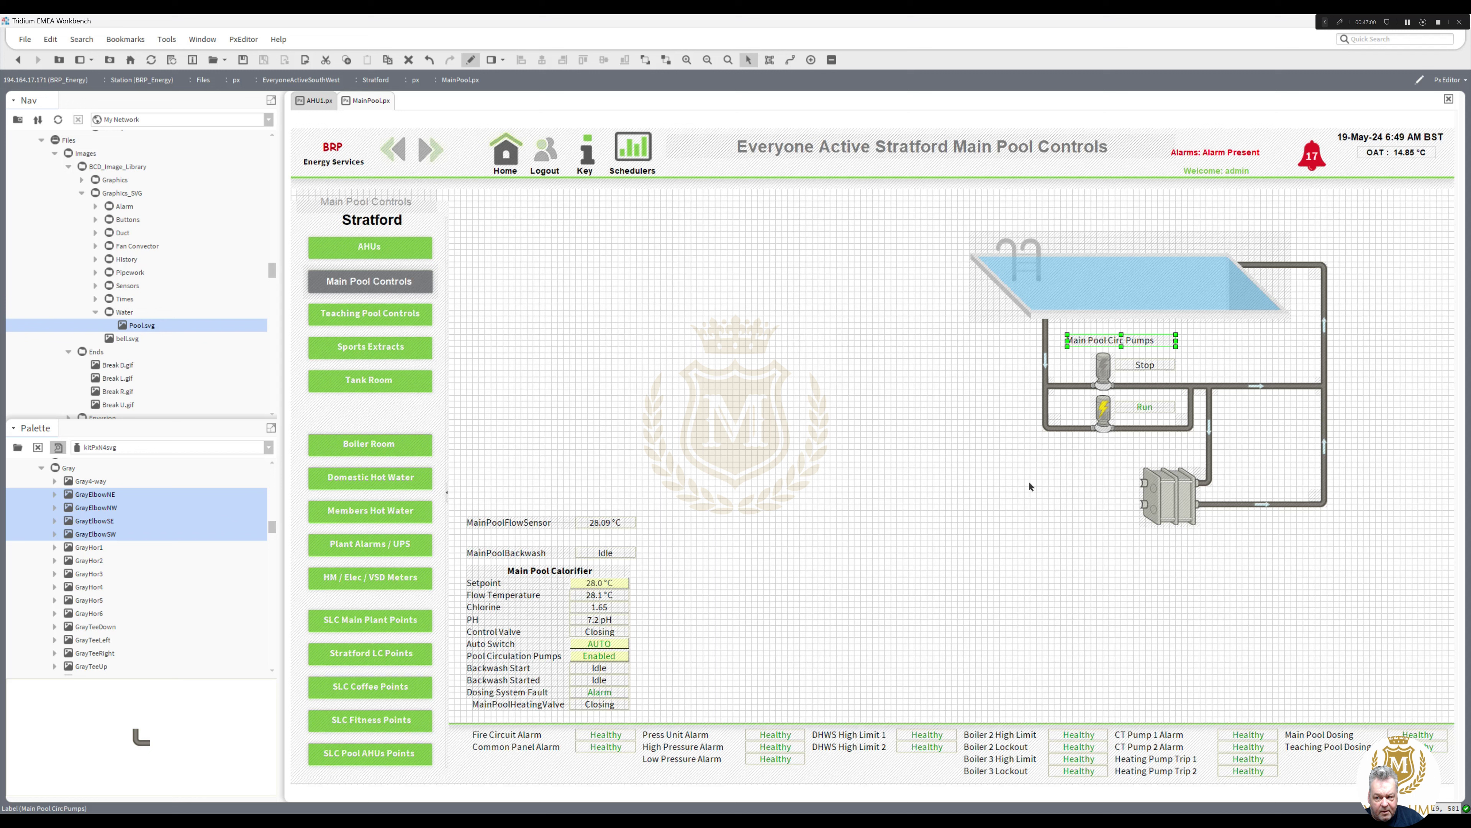
{"action": "left_click", "coordinate": [1003, 578]}
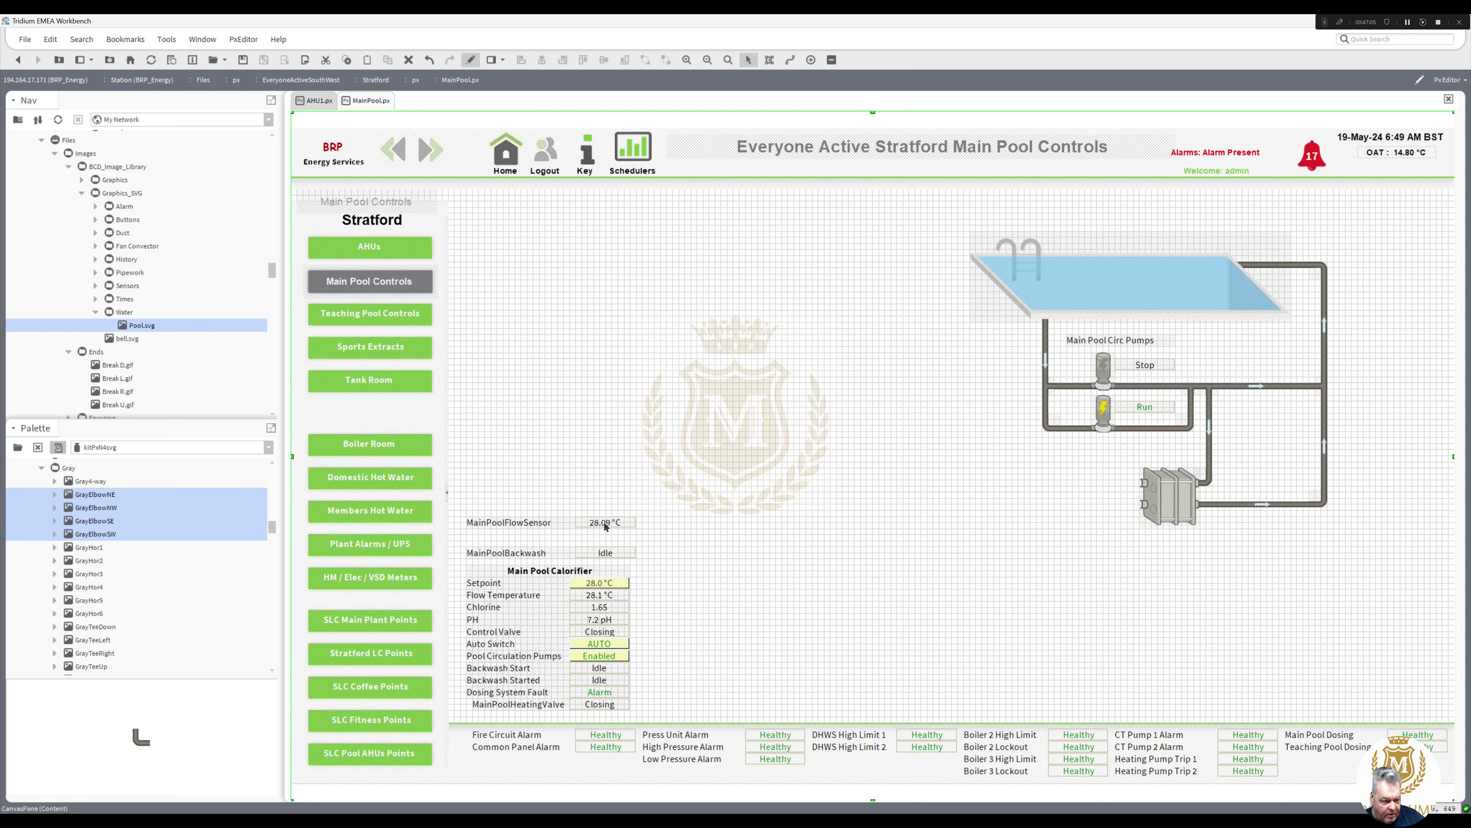
Step: Add a SensorWatermtrHorz from the PipingSensors and attach it to the outer side of the right vertical pipe
{"action": "left_click", "coordinate": [528, 524]}
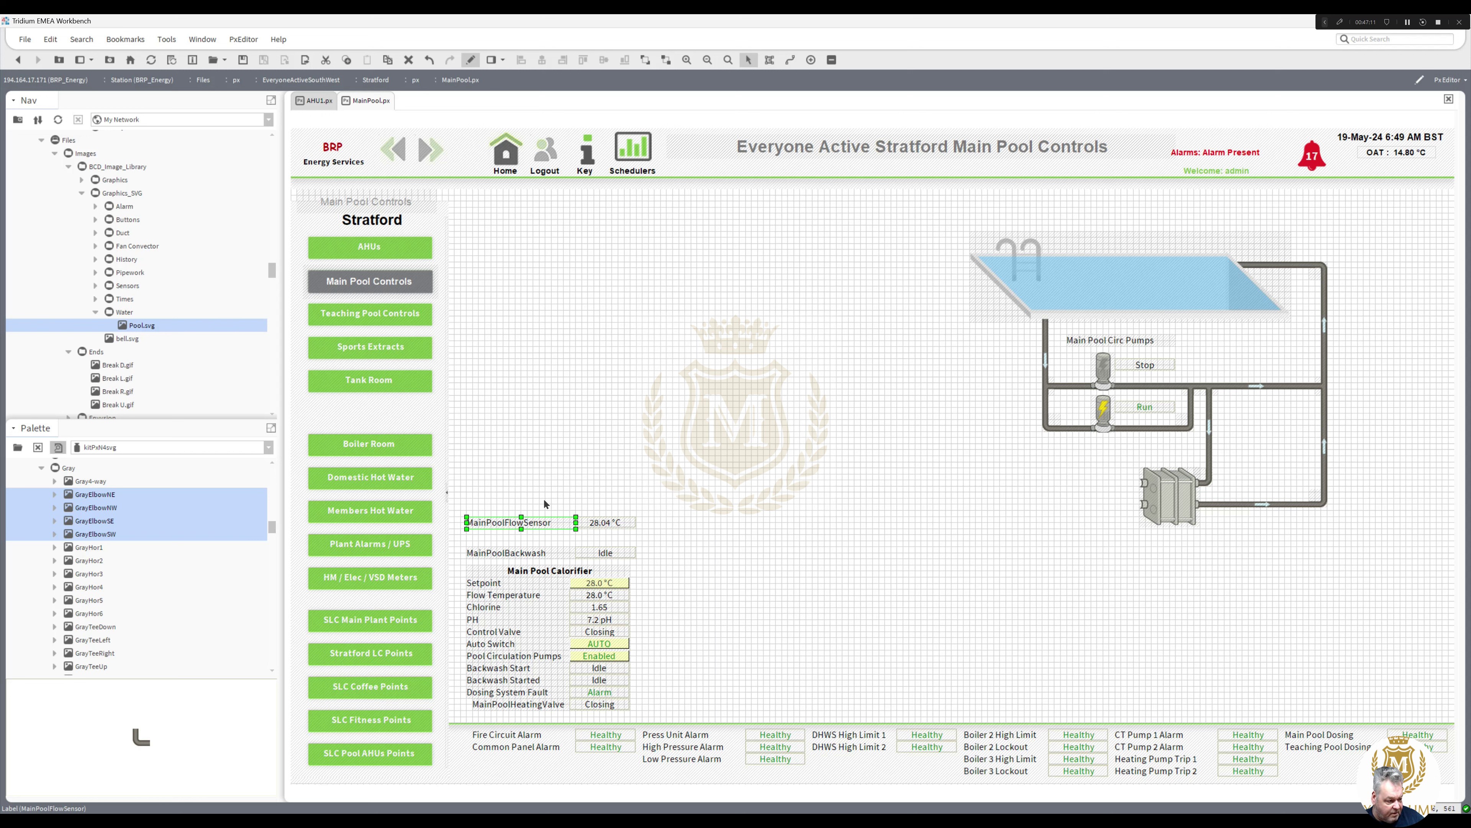
{"action": "scroll", "coordinate": [266, 554], "scroll_direction": "down", "scroll_amount": 10}
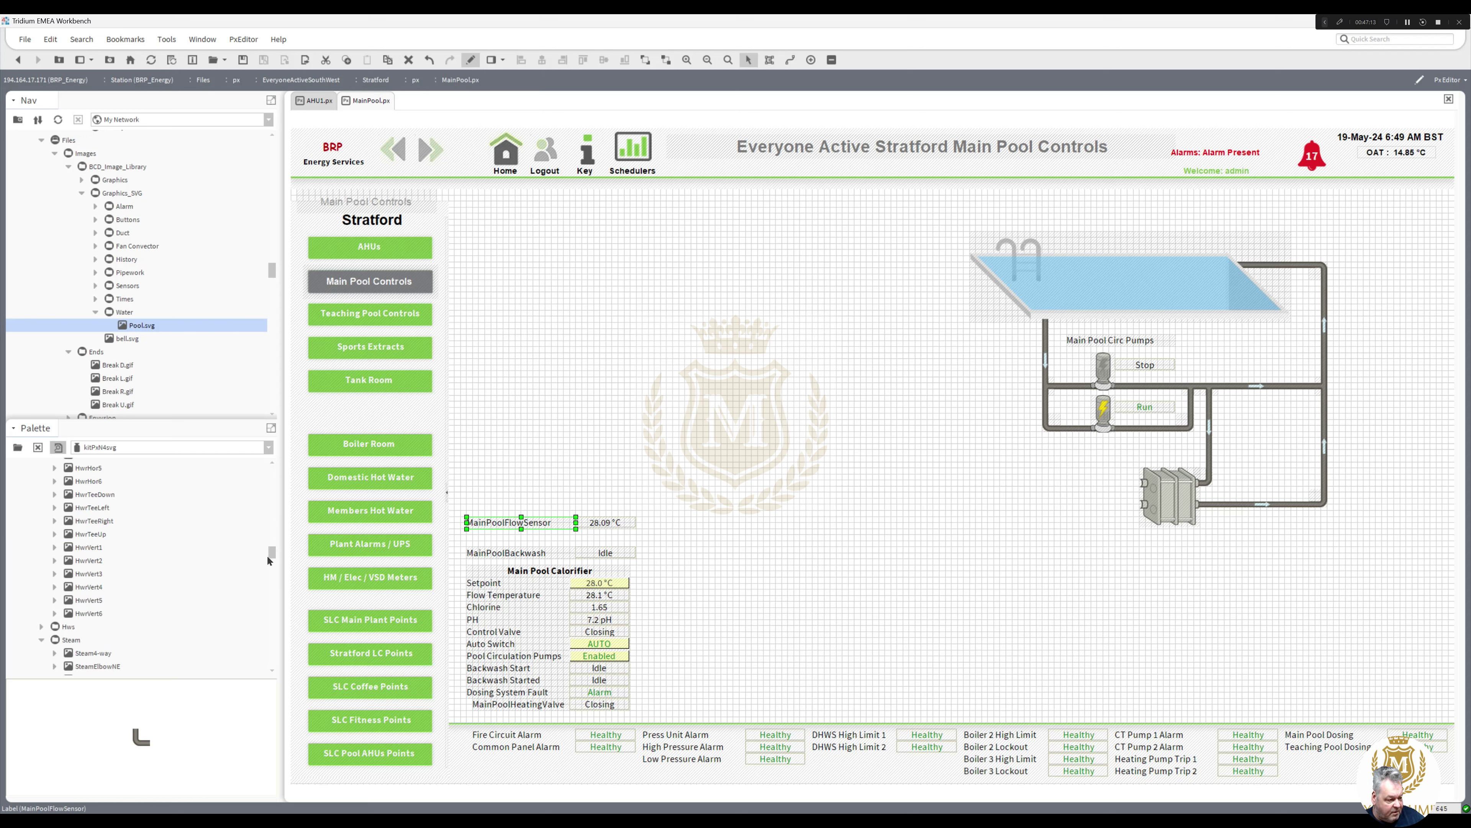
{"action": "left_click_drag", "start_coordinate": [265, 595], "coordinate": [267, 582]}
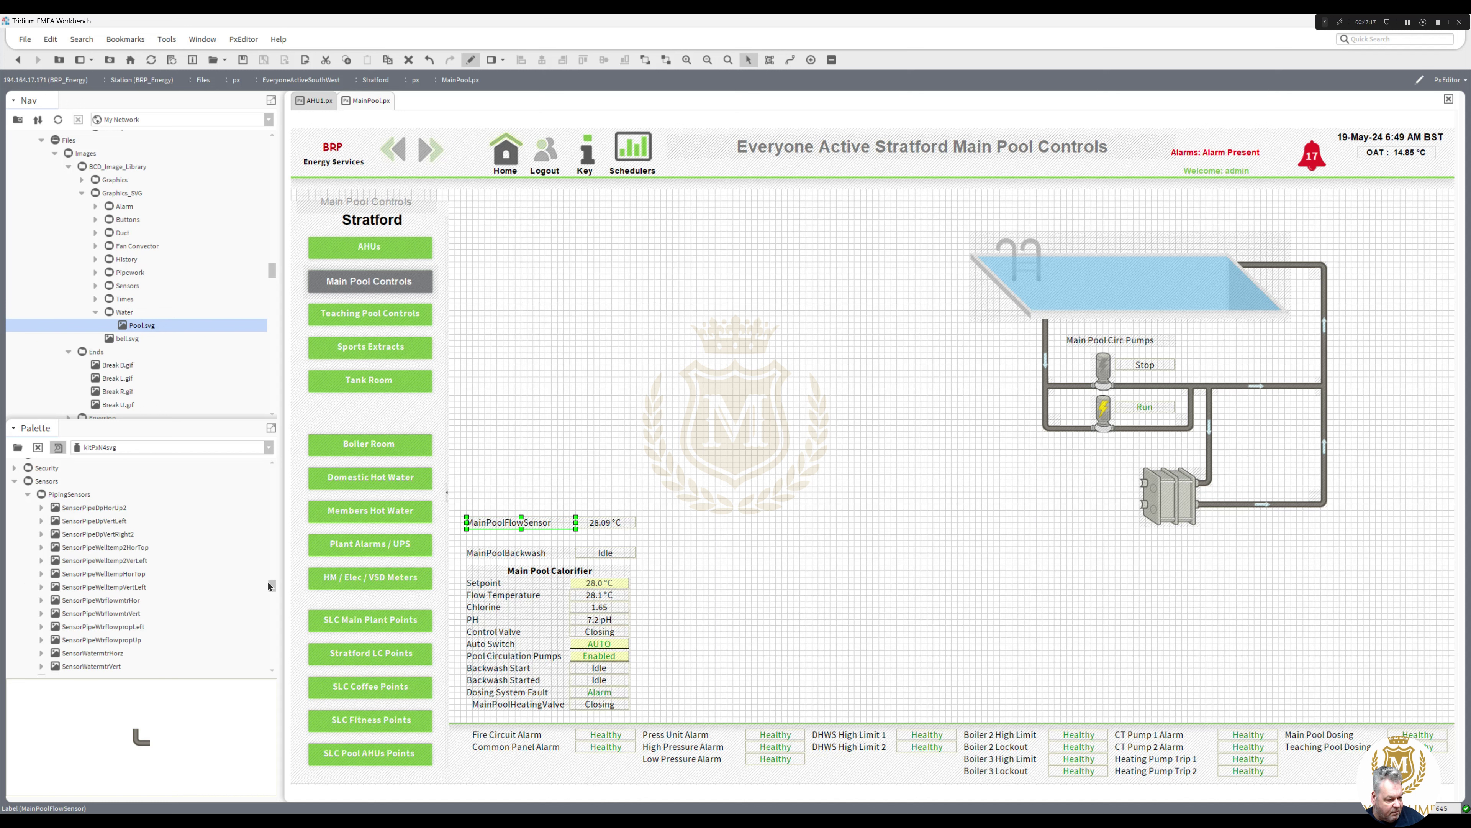
{"action": "mouse_move", "coordinate": [105, 655]}
{"action": "left_mouse_down"}
{"action": "mouse_move", "coordinate": [214, 627]}
{"action": "mouse_move", "coordinate": [687, 434]}
{"action": "mouse_move", "coordinate": [861, 404]}
{"action": "mouse_move", "coordinate": [1244, 378]}
{"action": "left_mouse_up"}
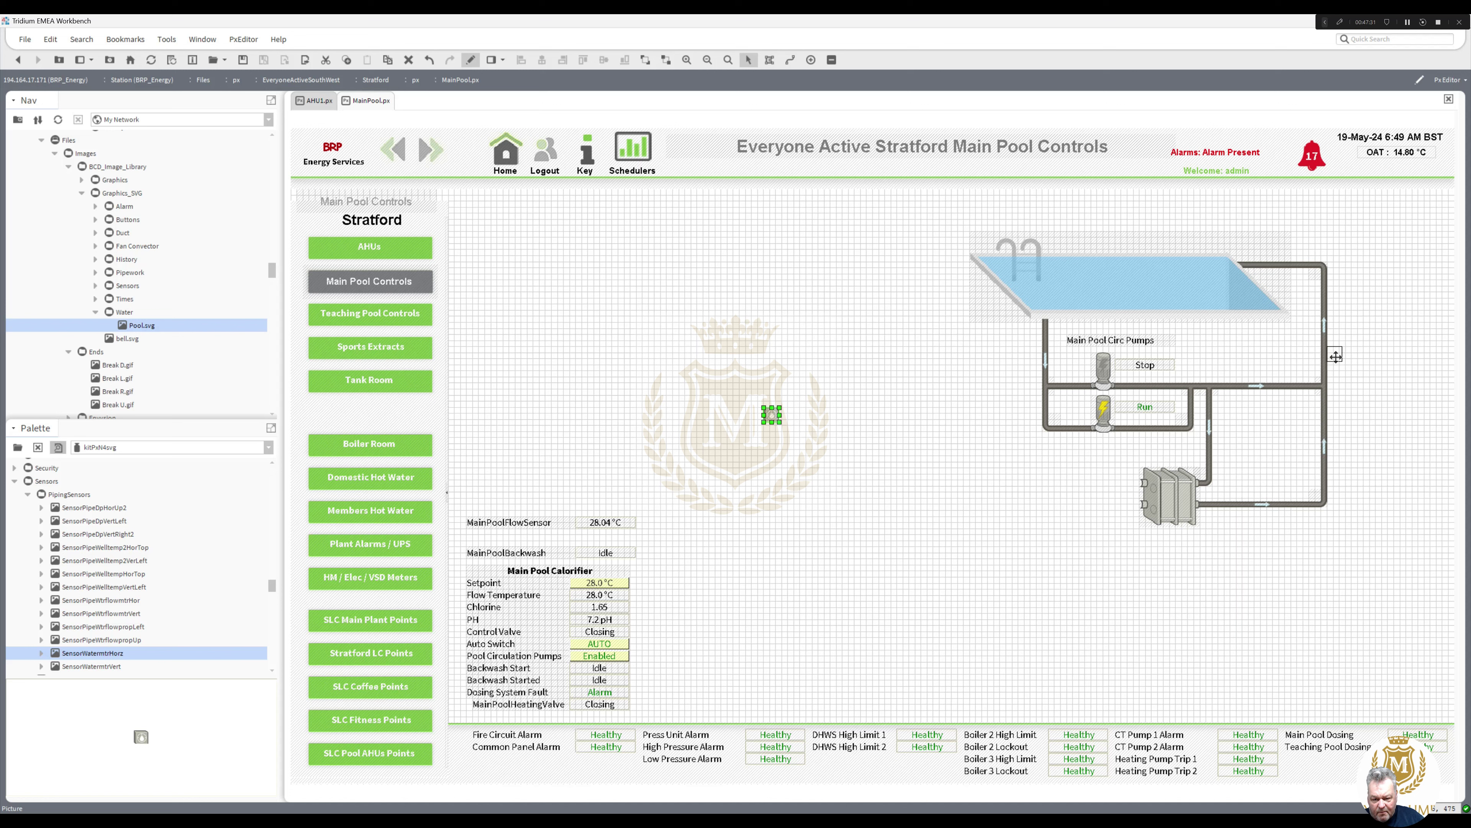
{"action": "left_click_drag", "start_coordinate": [1337, 356], "coordinate": [1337, 355]}
{"action": "left_click", "coordinate": [1349, 392]}
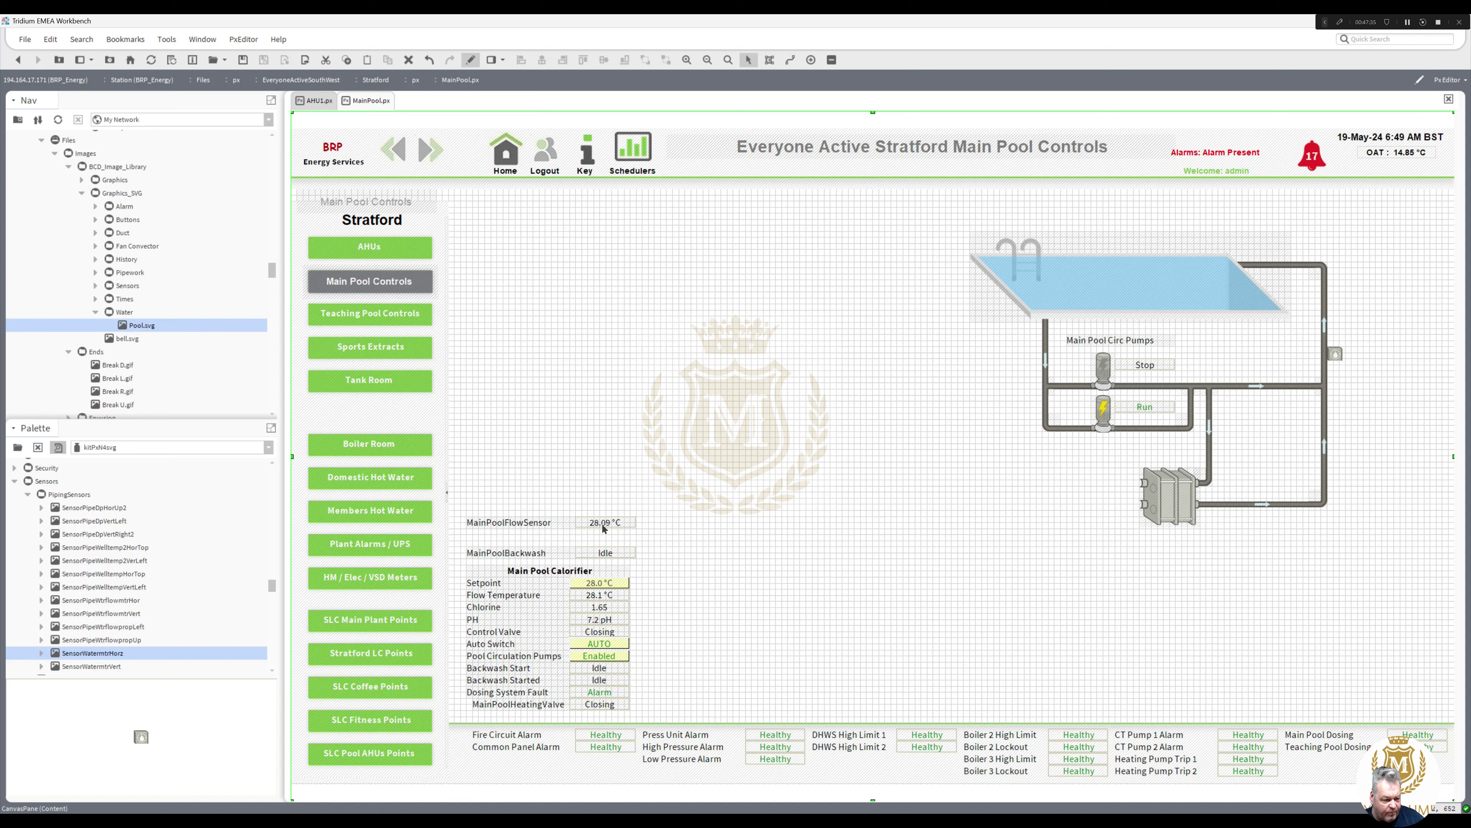
Step: Move the MainPoolFlowSensor value and label beside the new sensor and change the label text to "Main Pool Flow Sensor"
{"action": "left_click_drag", "start_coordinate": [602, 528], "coordinate": [1372, 352]}
{"action": "left_click_drag", "start_coordinate": [528, 527], "coordinate": [1425, 343]}
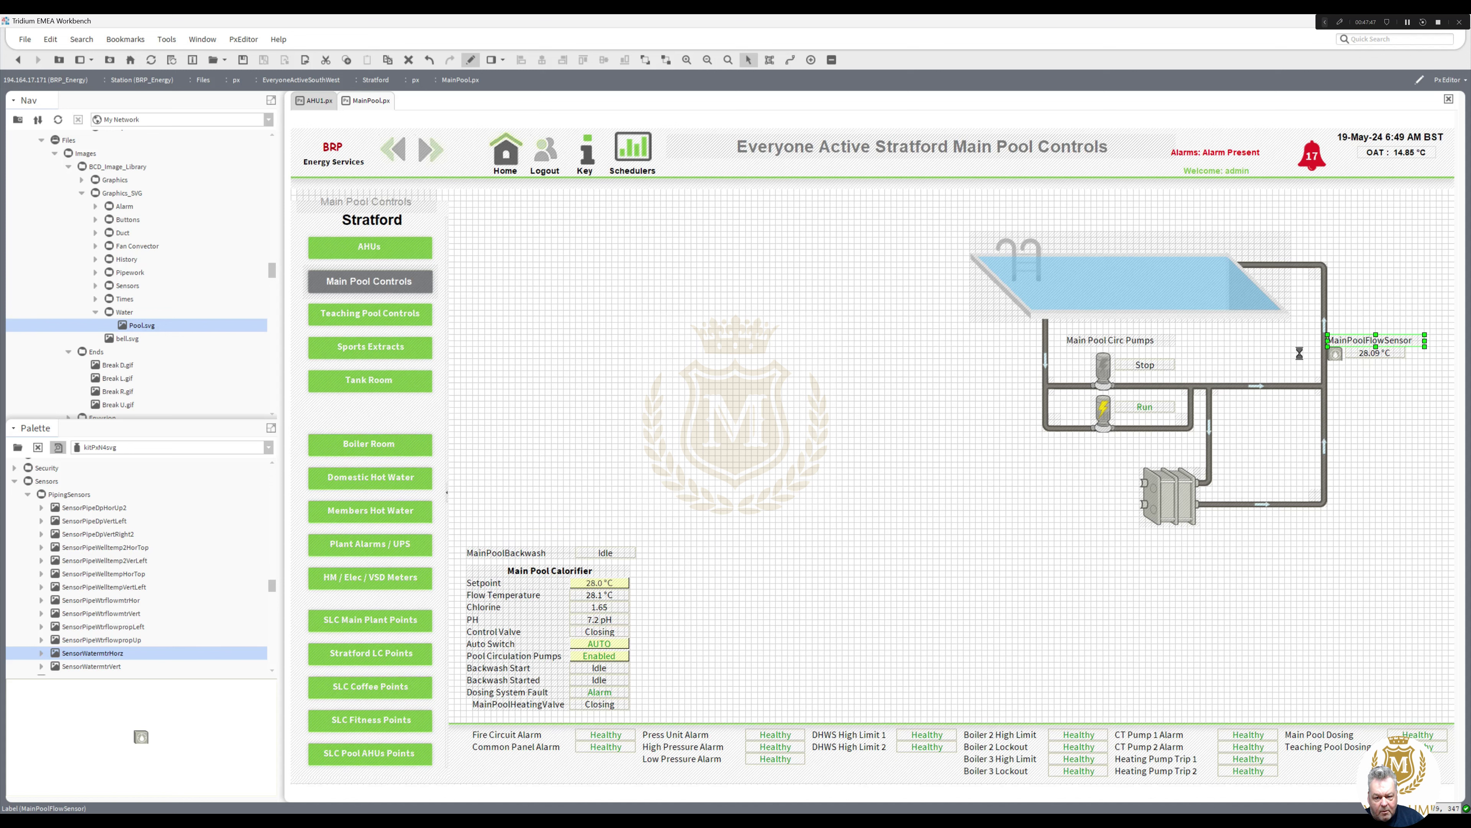
{"action": "left_click", "coordinate": [652, 452]}
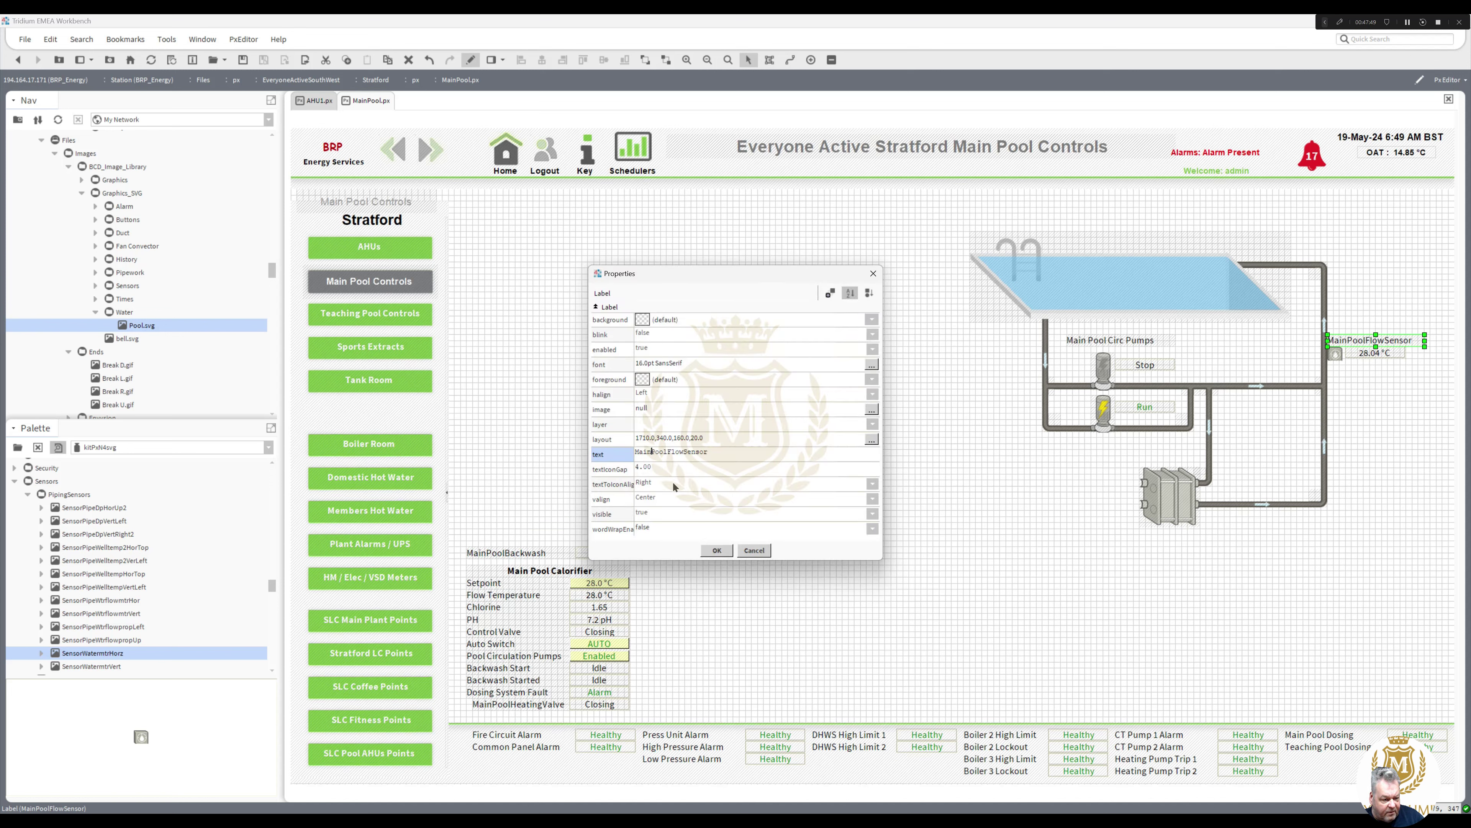
{"action": "left_click", "coordinate": [671, 452]}
{"action": "left_click", "coordinate": [717, 550]}
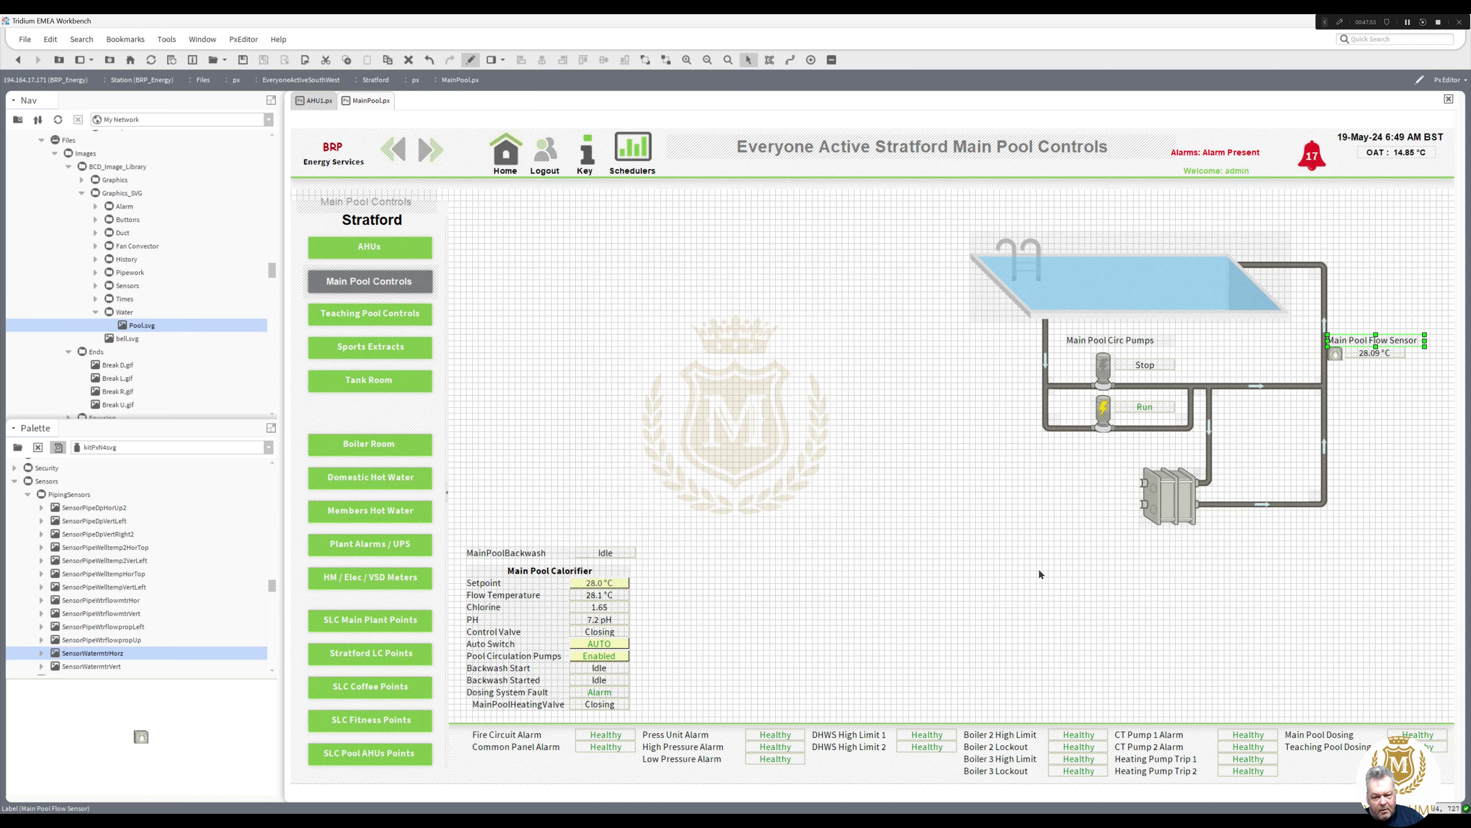
{"action": "left_click", "coordinate": [1191, 656]}
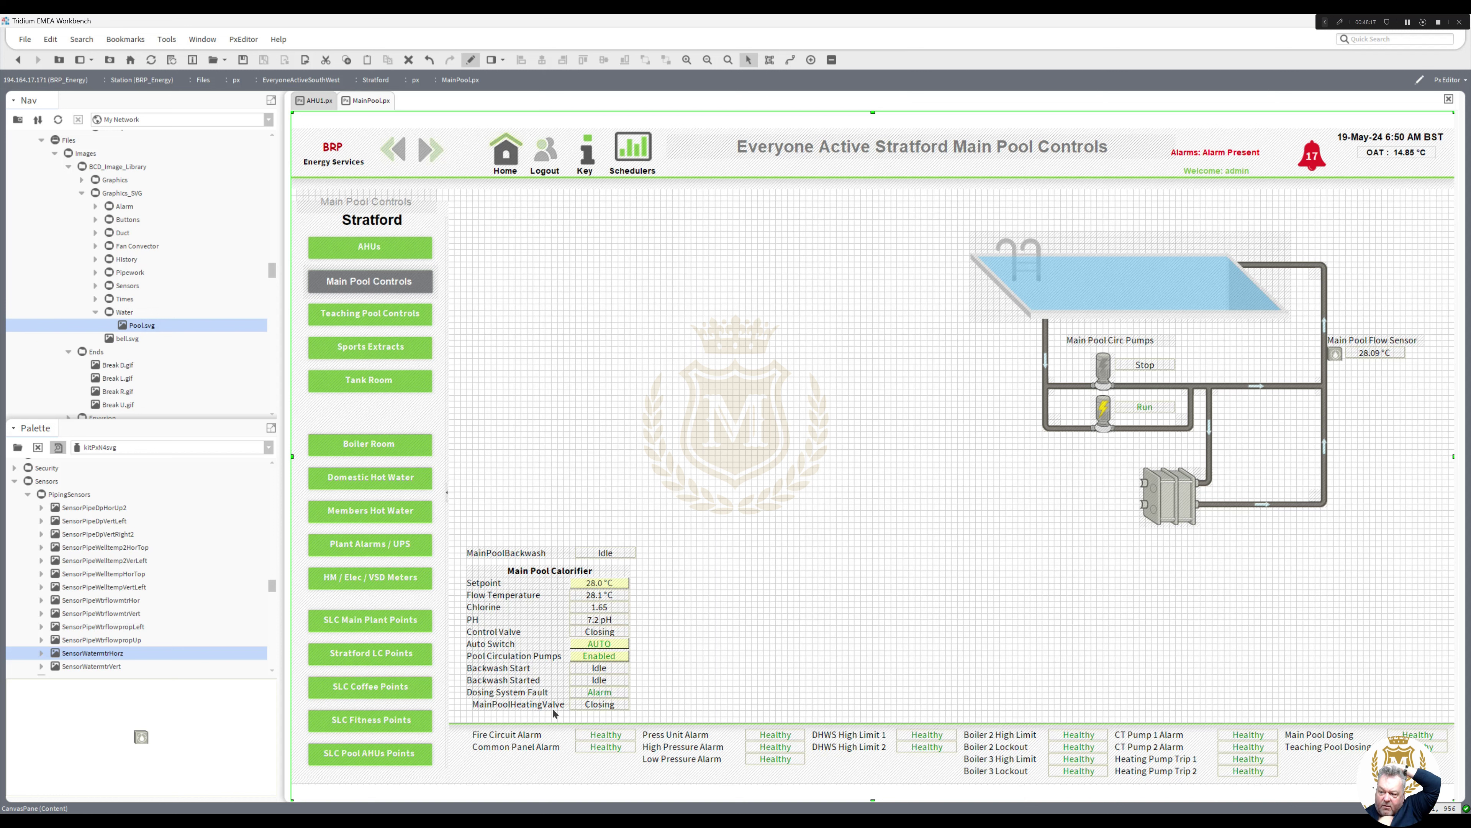
Step: Move the Dosing System Fault label and its value onto the pool picture and bring both to the top
{"action": "left_click", "coordinate": [526, 693]}
{"action": "left_click", "coordinate": [594, 695], "text": "shift"}
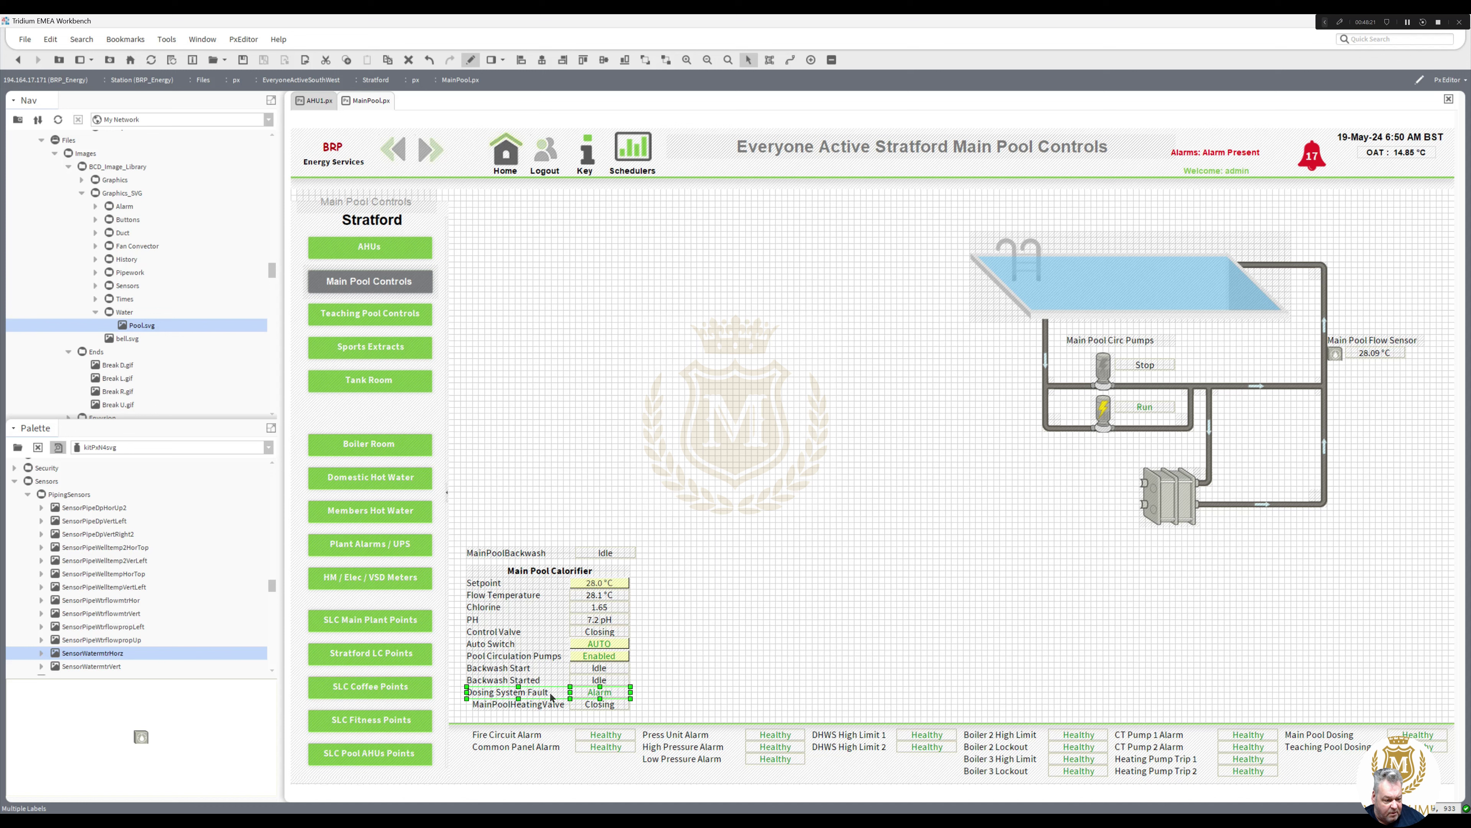
{"action": "left_click_drag", "start_coordinate": [551, 695], "coordinate": [1134, 275]}
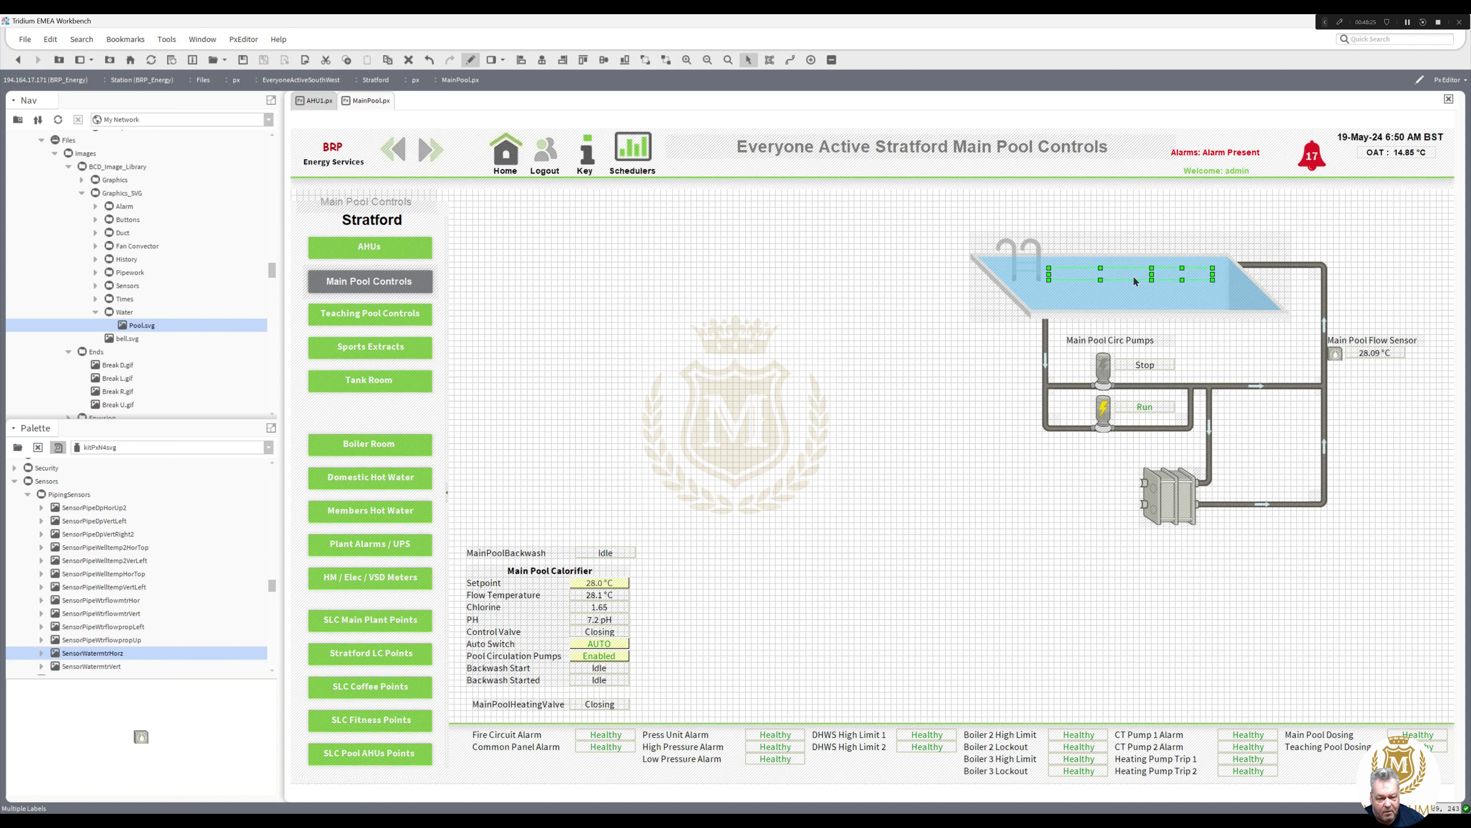
{"action": "right_click", "coordinate": [1134, 275]}
{"action": "mouse_move", "coordinate": [1181, 427]}
{"action": "left_click", "coordinate": [1255, 434]}
{"action": "left_click", "coordinate": [1039, 505]}
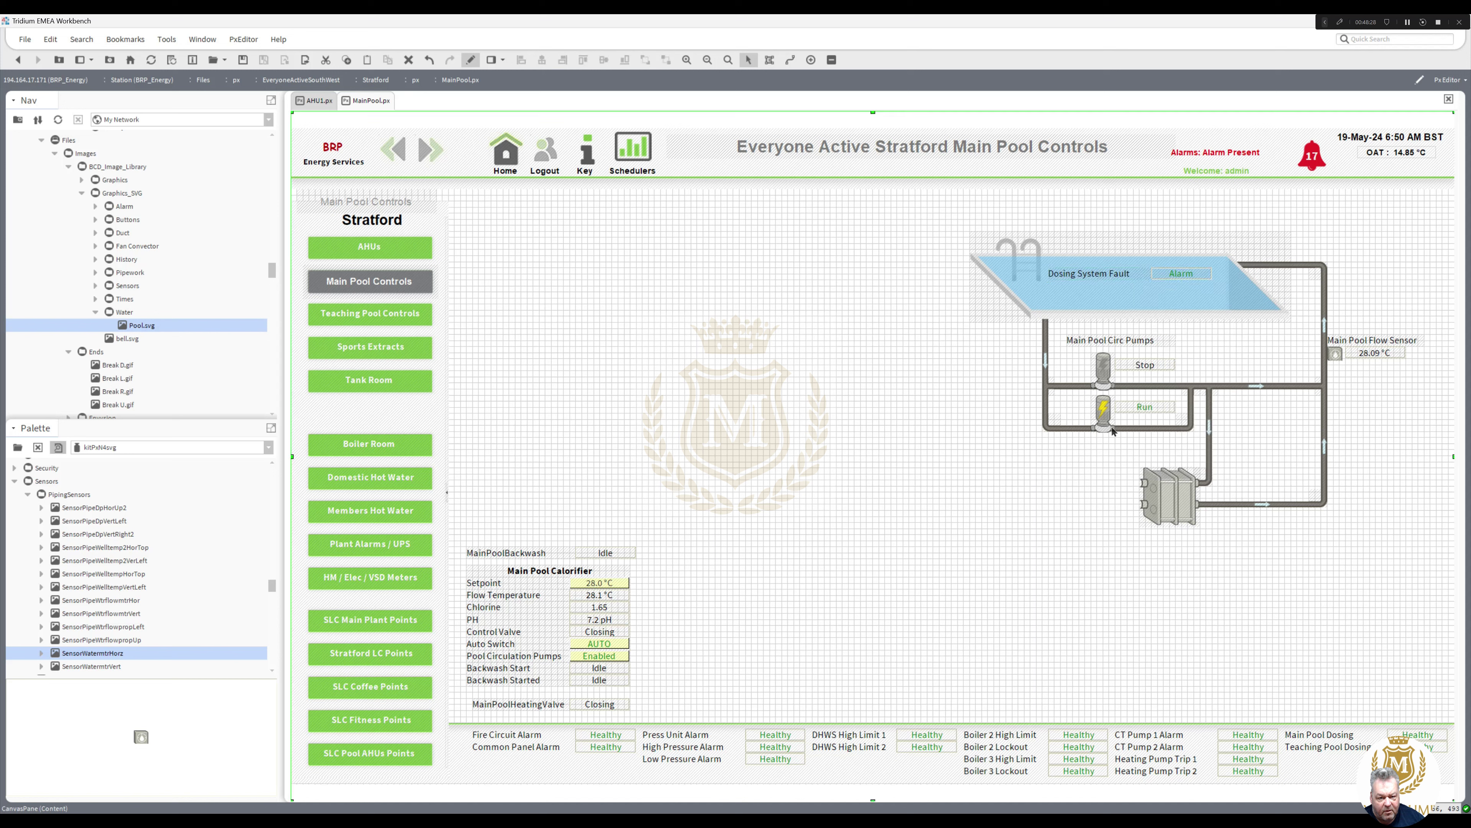
Step: Set the Dosing System Fault value's foreground colours to green for the False Value and null for the True Value
{"action": "left_click", "coordinate": [1176, 277]}
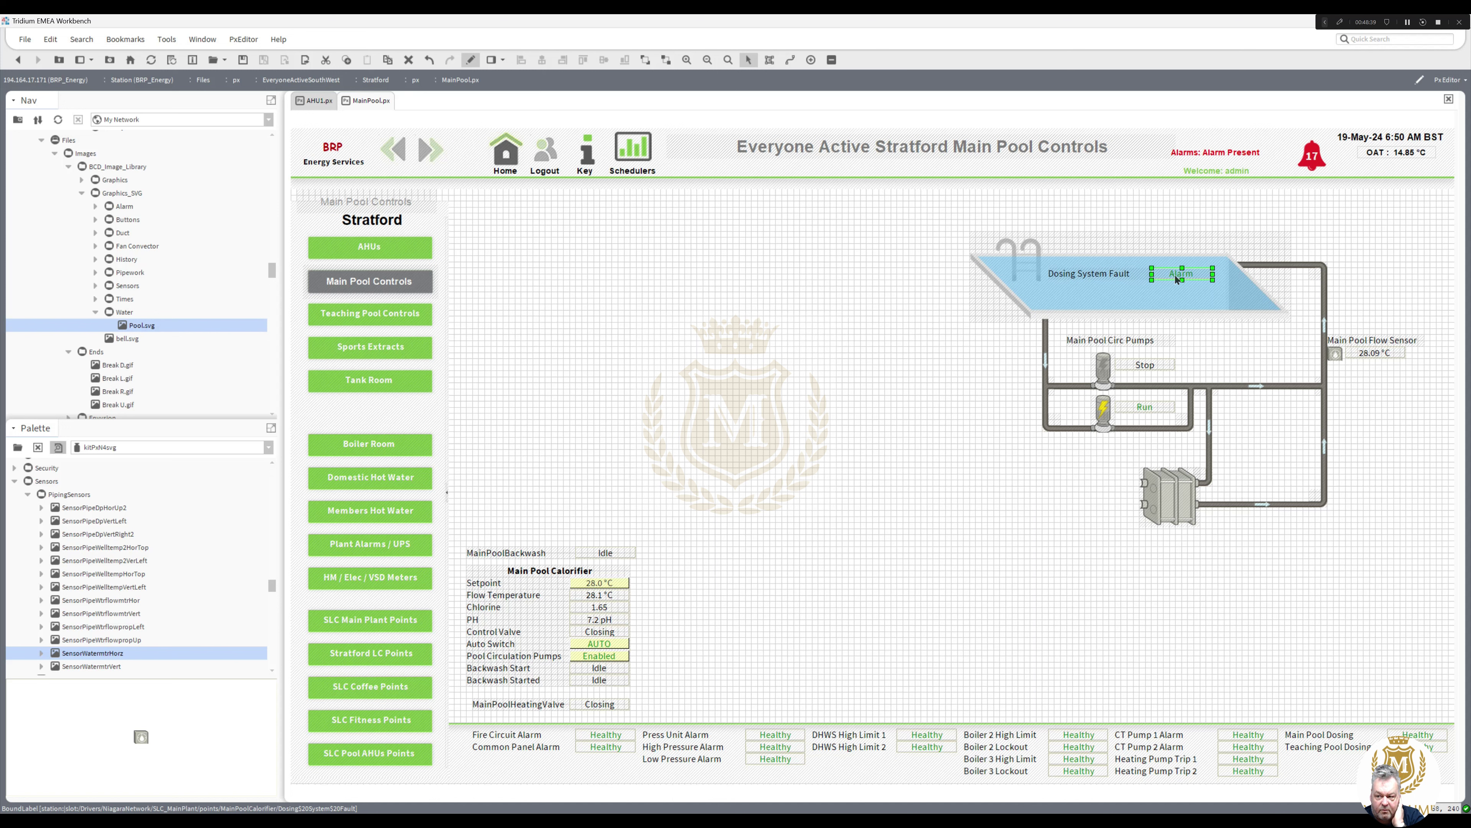
{"action": "double_click", "coordinate": [1176, 279]}
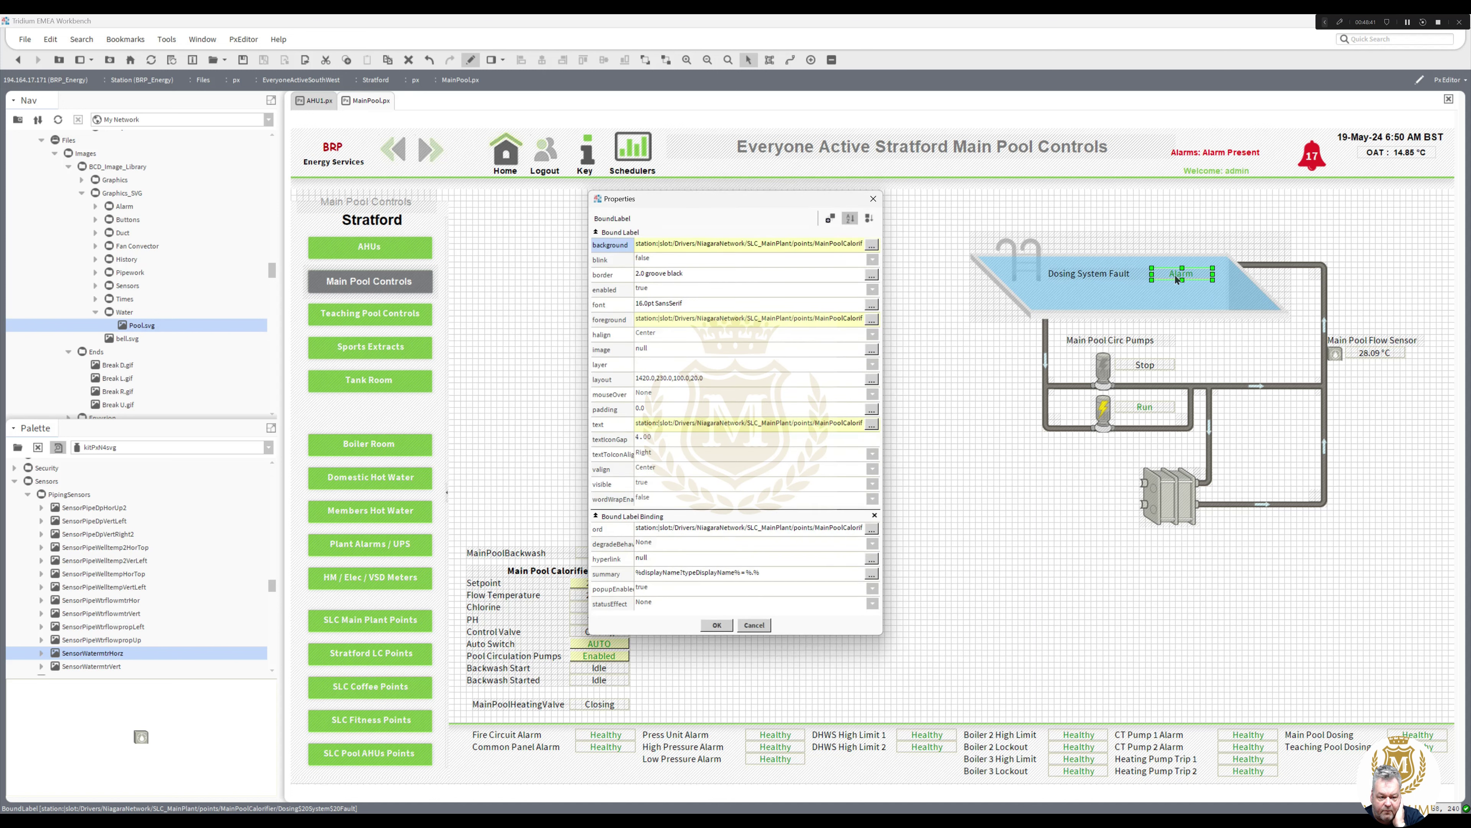
{"action": "left_click", "coordinate": [755, 321]}
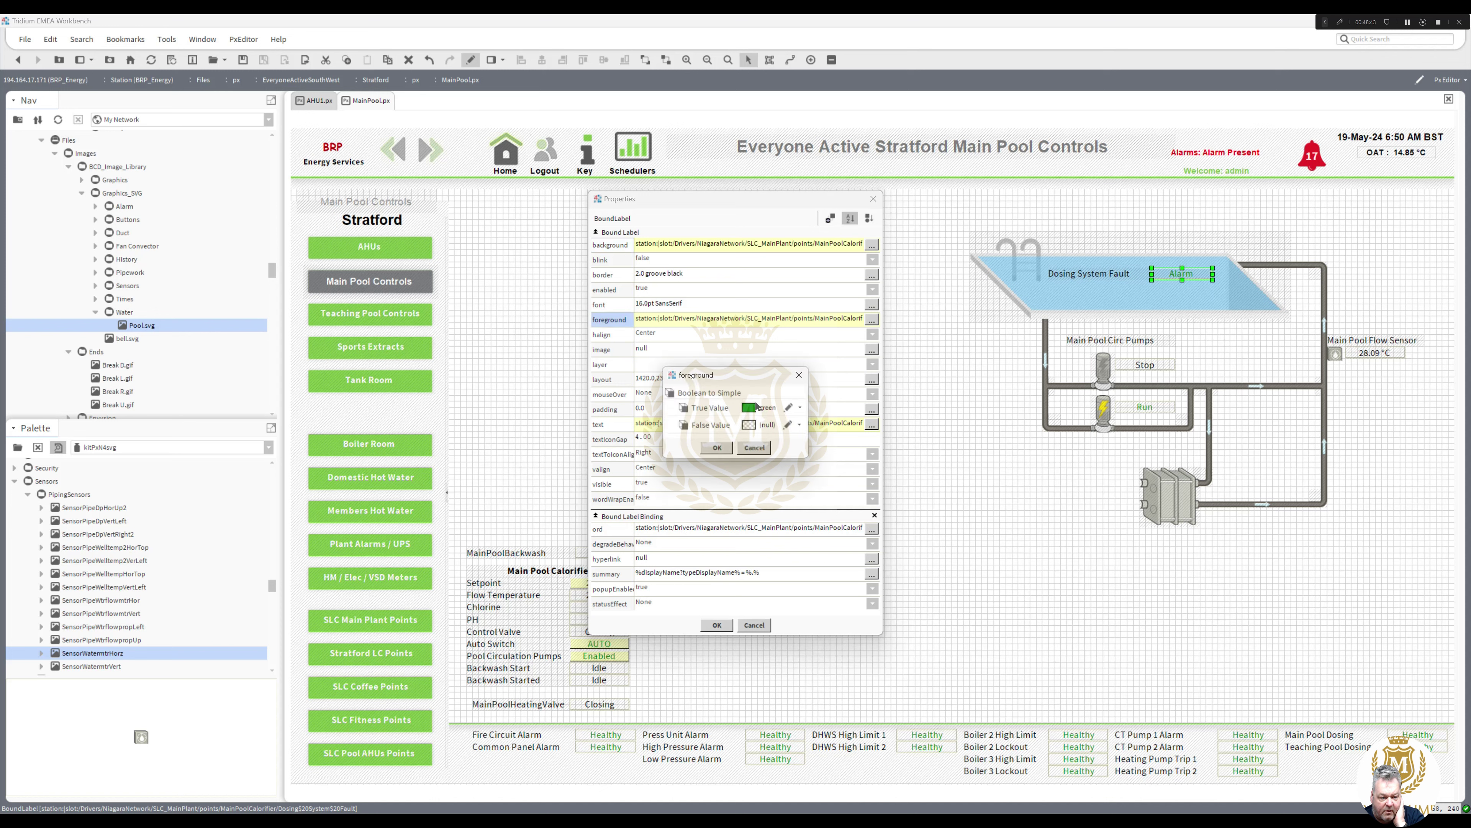
{"action": "left_click", "coordinate": [755, 426]}
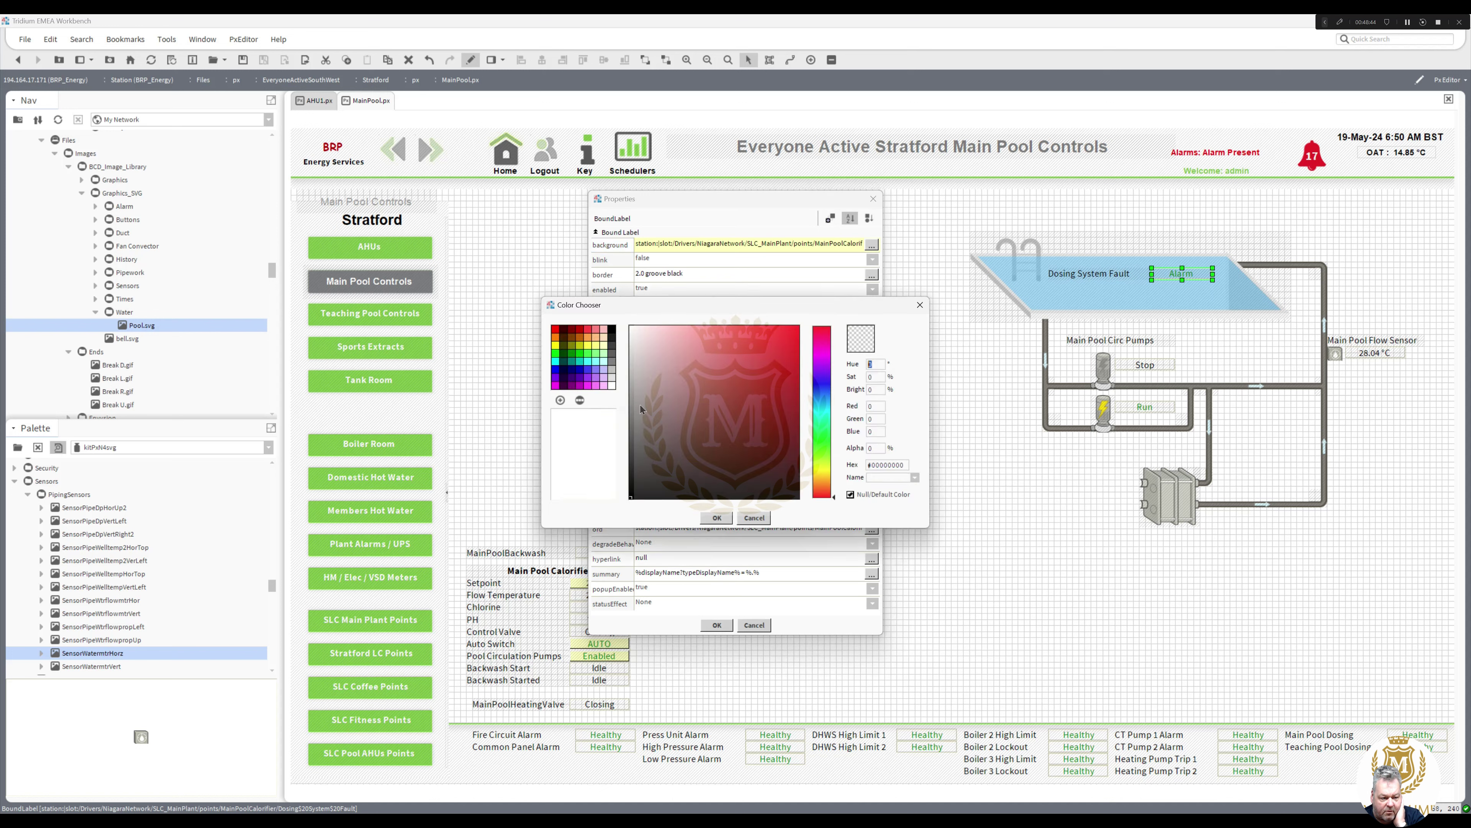
{"action": "left_click", "coordinate": [573, 353]}
{"action": "left_click", "coordinate": [716, 518]}
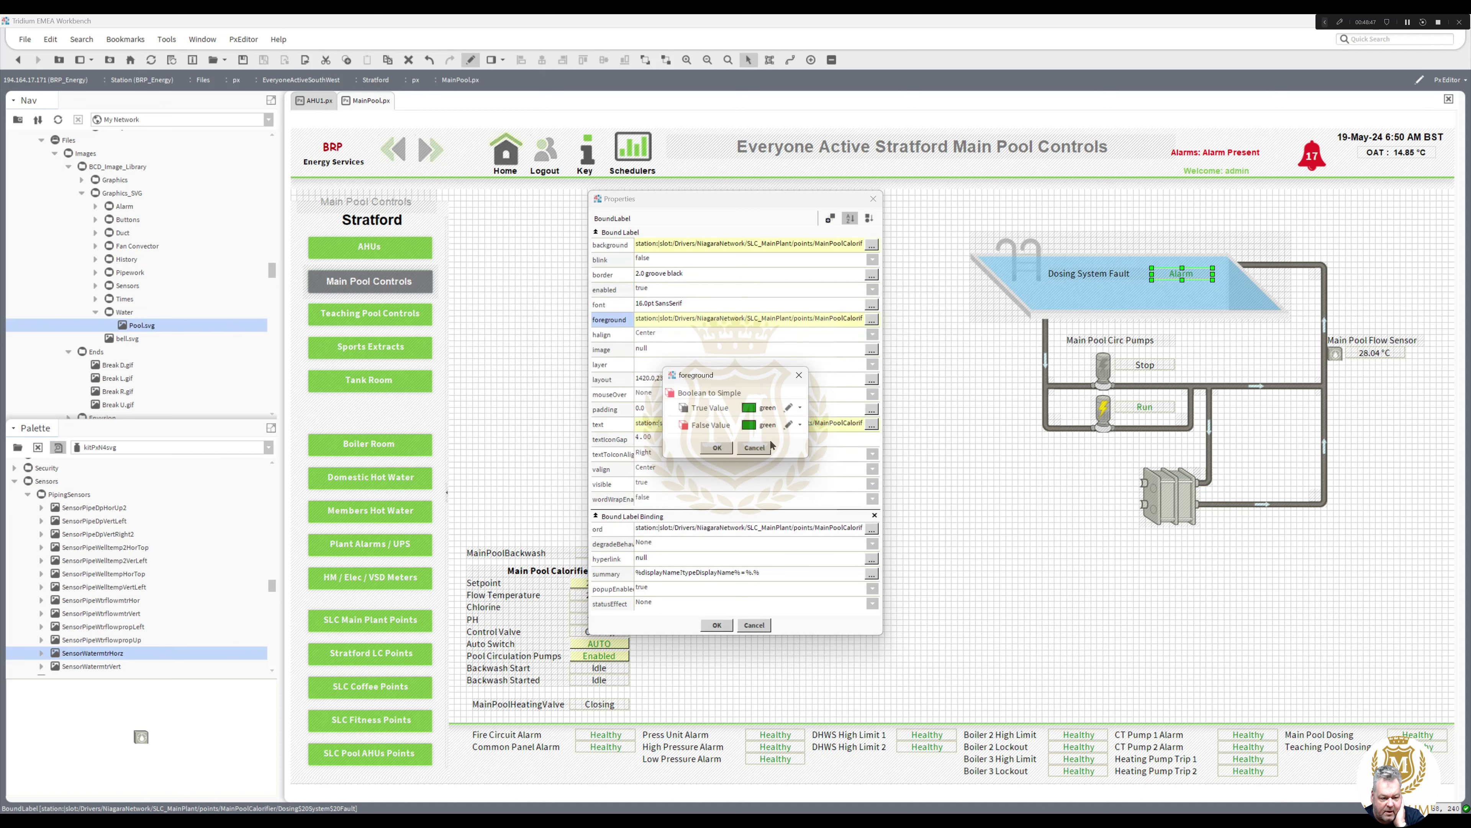
{"action": "left_click", "coordinate": [751, 407]}
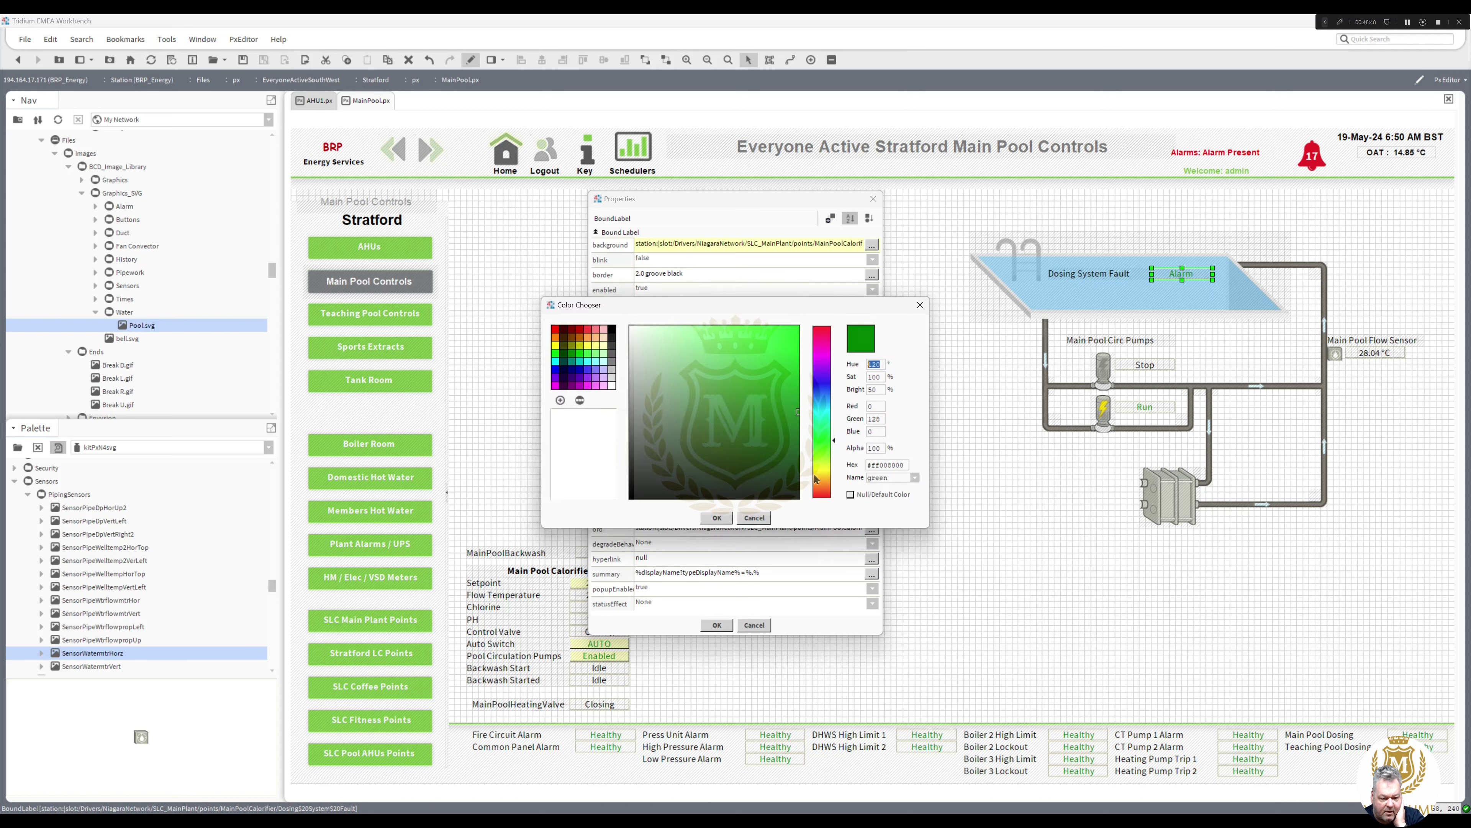
{"action": "left_click", "coordinate": [850, 494]}
{"action": "left_click", "coordinate": [717, 518]}
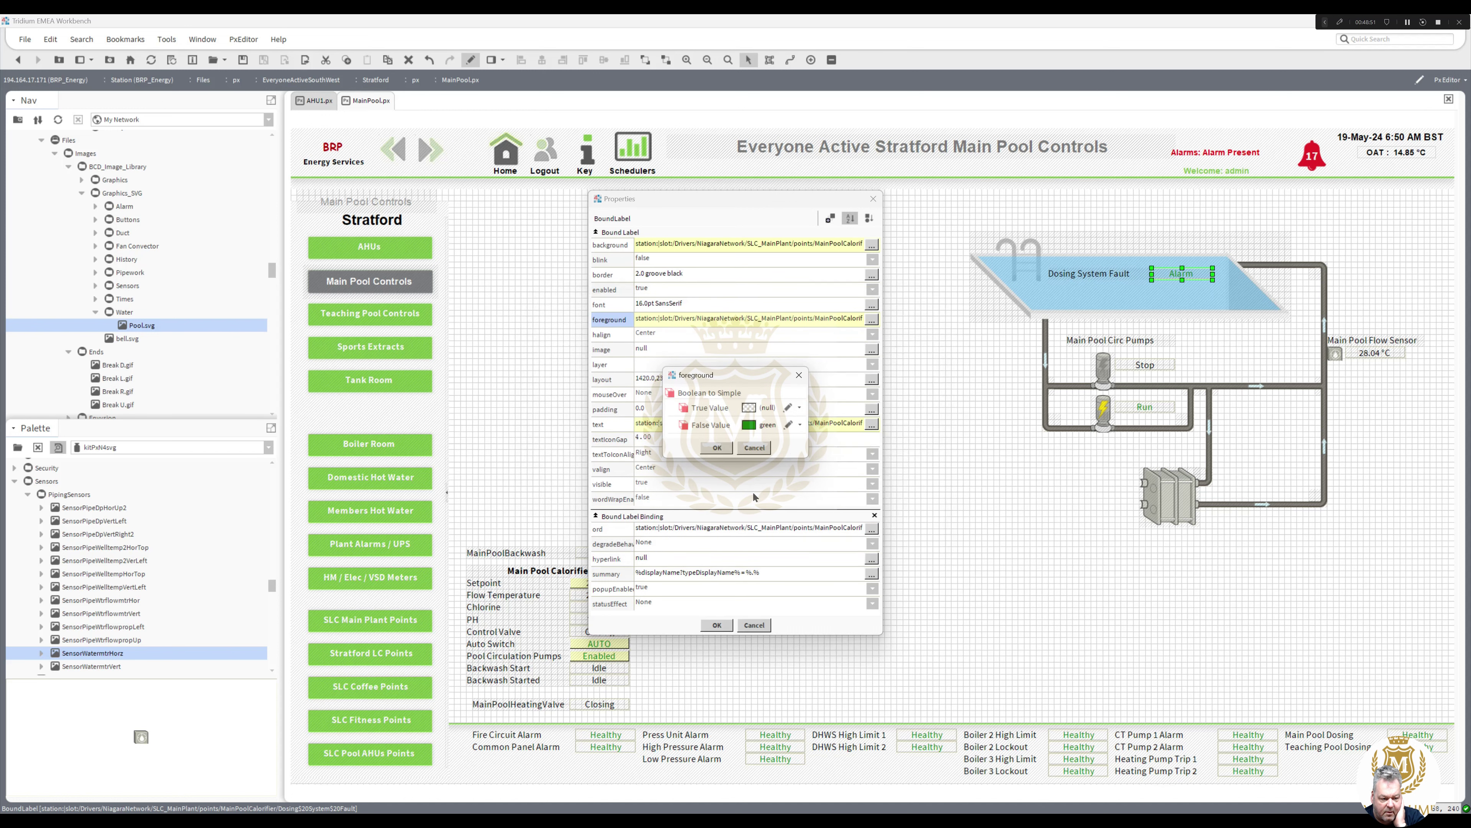
{"action": "left_click", "coordinate": [717, 448]}
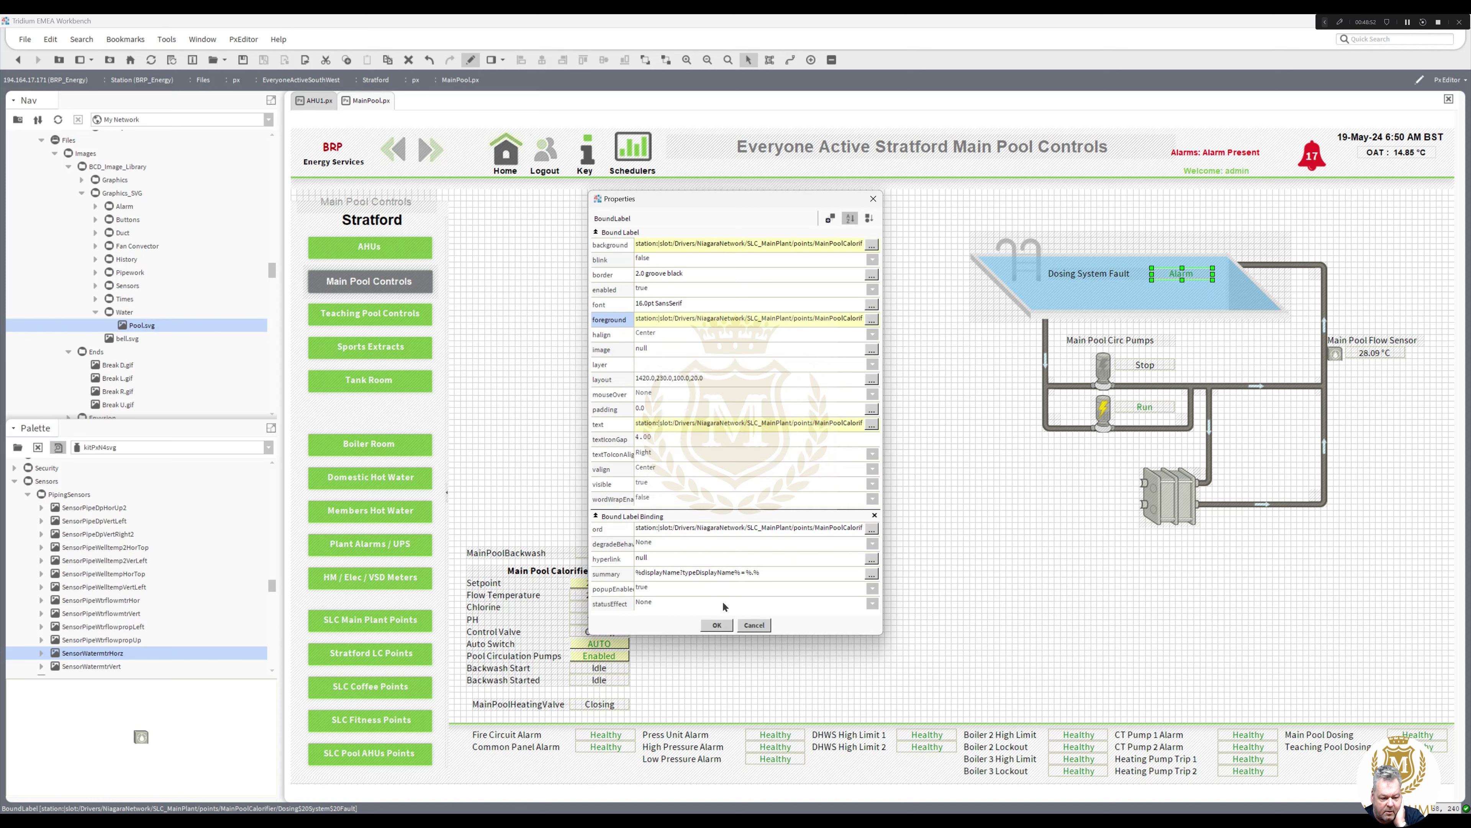
{"action": "left_click", "coordinate": [717, 625]}
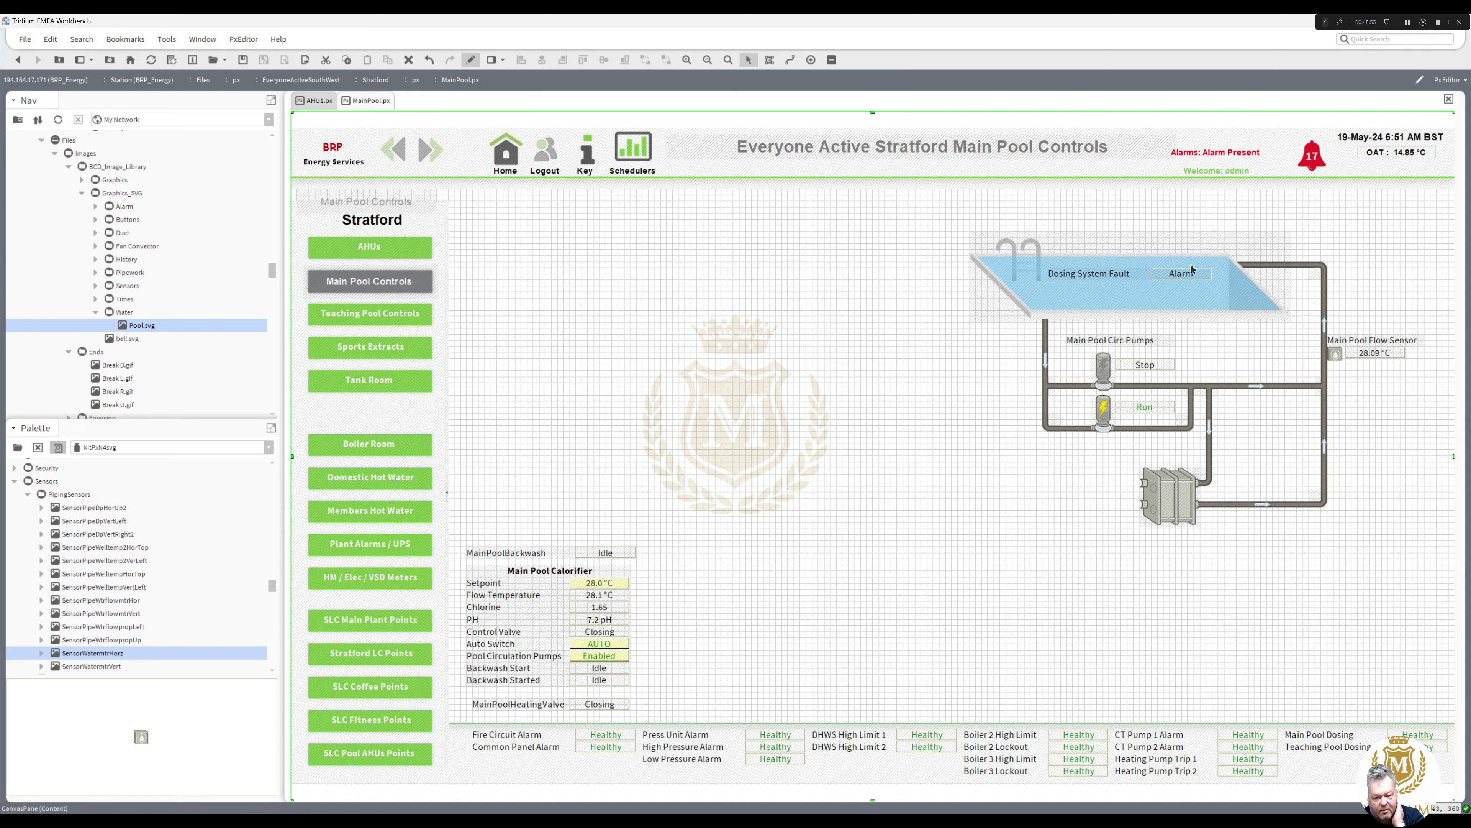
Step: Set the True Value foreground colour of the Dosing System Fault value to red
{"action": "double_click", "coordinate": [1181, 277]}
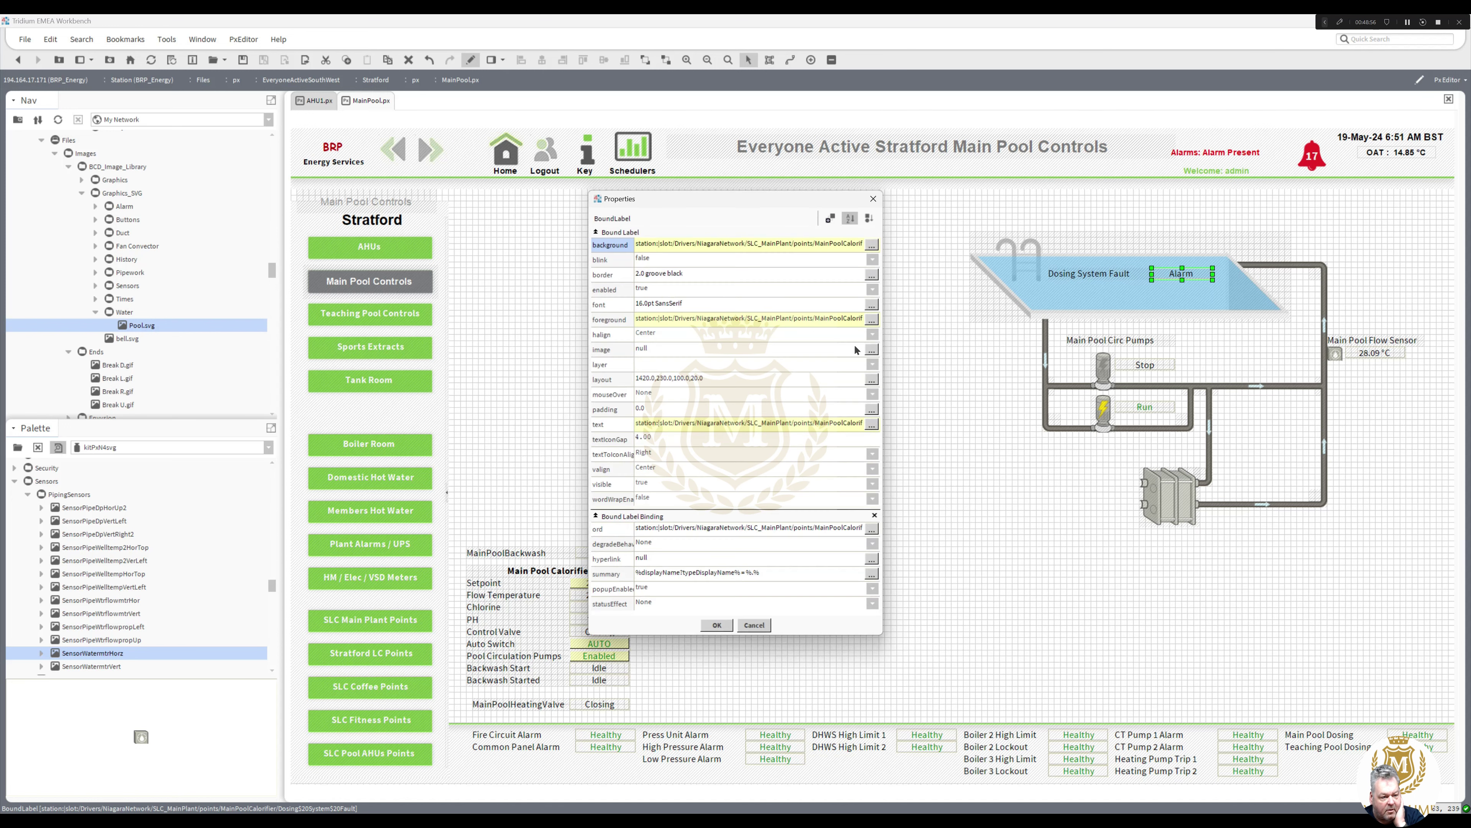
{"action": "double_click", "coordinate": [753, 320]}
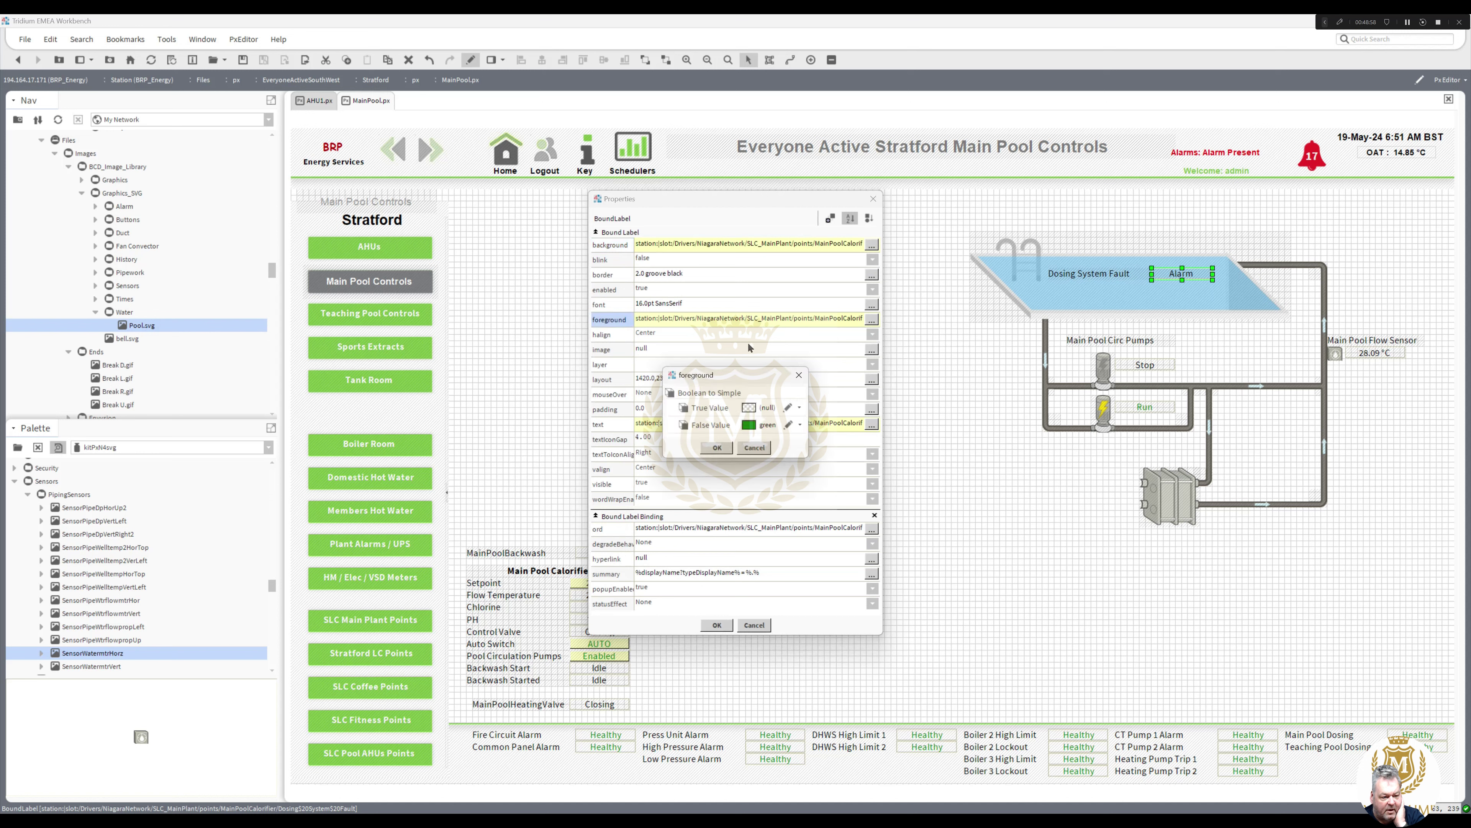
{"action": "left_click", "coordinate": [750, 407]}
{"action": "left_click", "coordinate": [555, 329]}
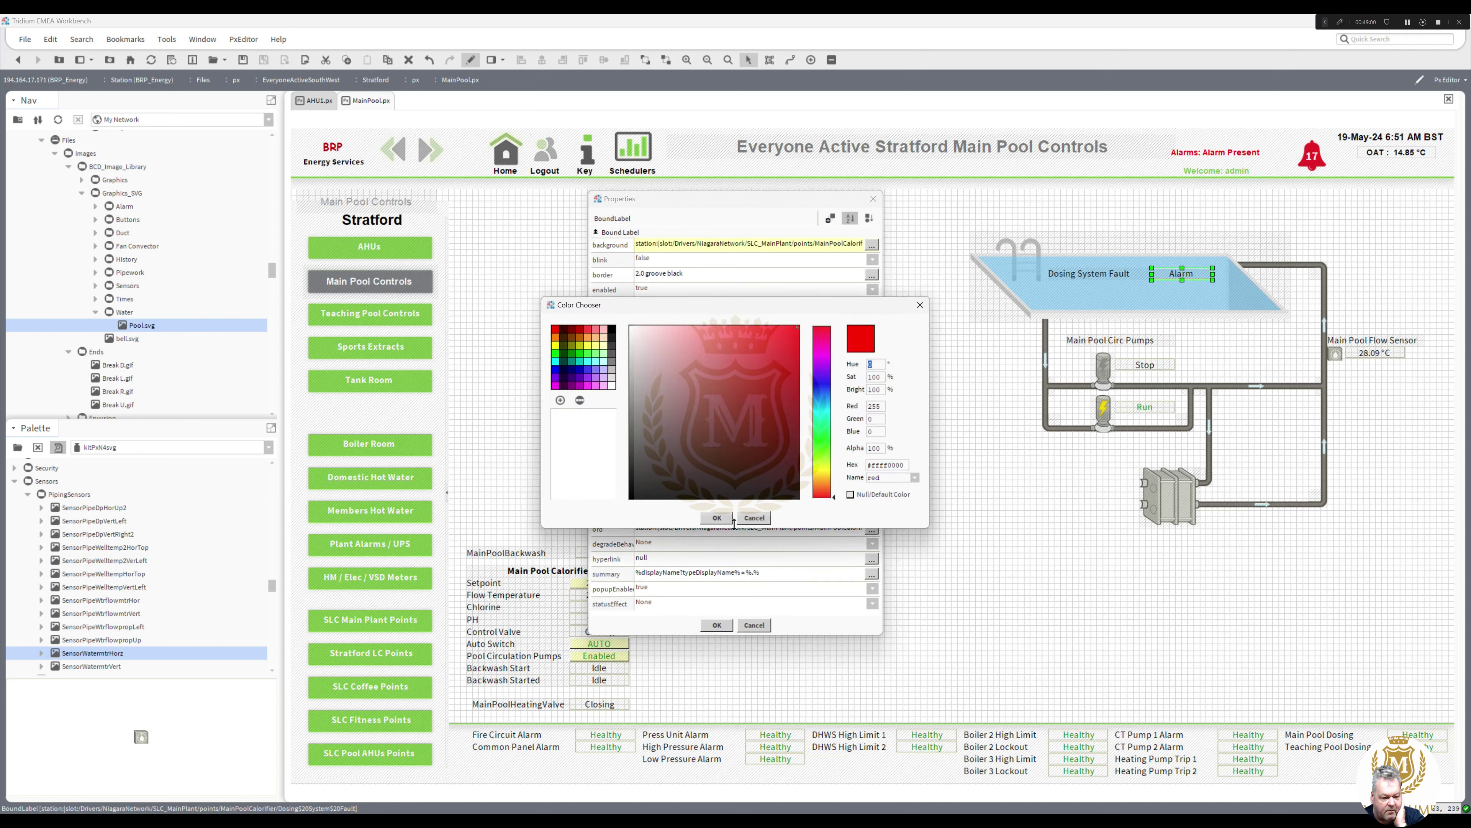
{"action": "left_click", "coordinate": [718, 517]}
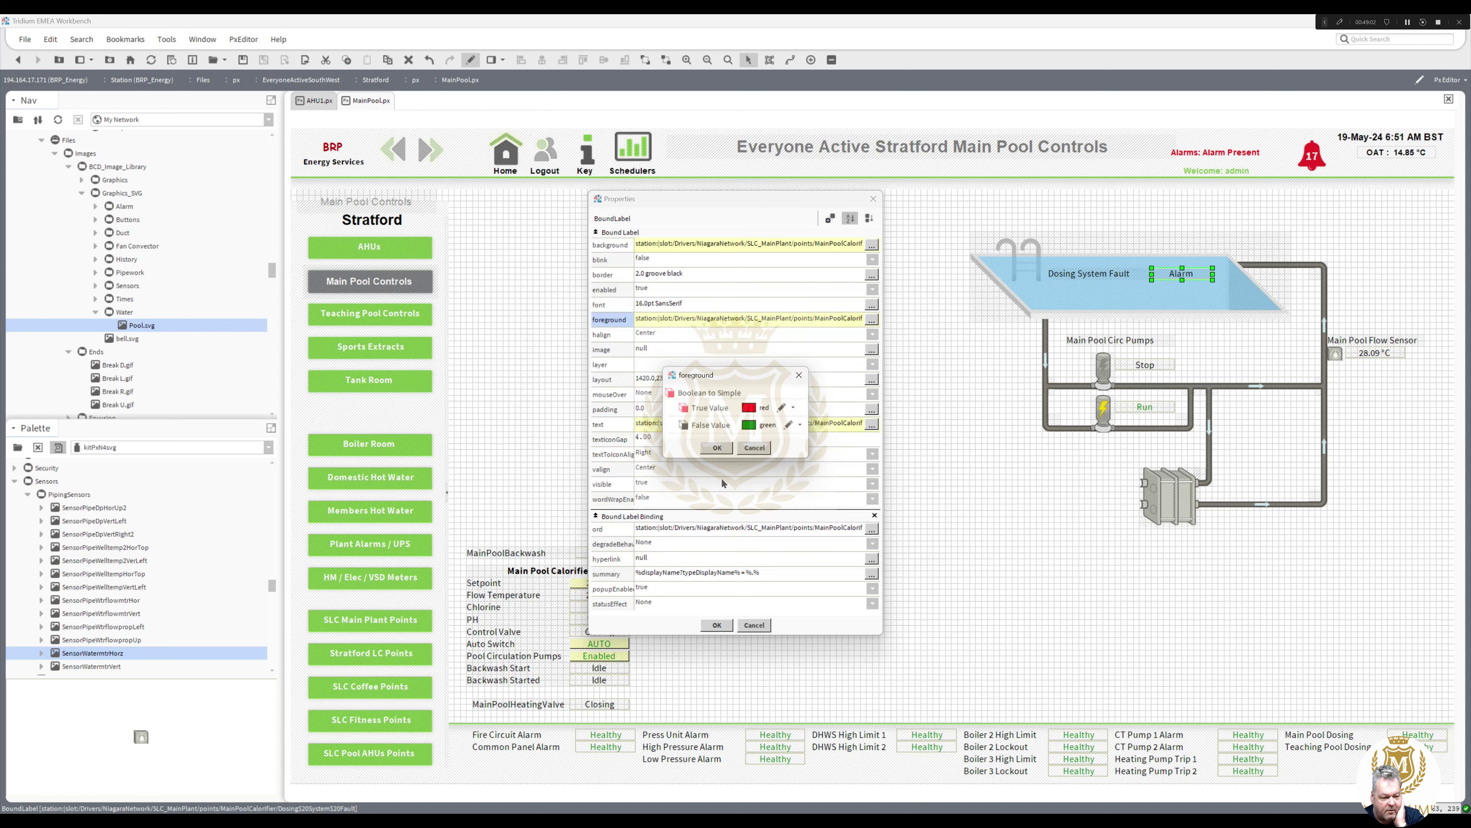
{"action": "left_click", "coordinate": [718, 449]}
{"action": "left_click", "coordinate": [716, 625]}
{"action": "left_click", "coordinate": [887, 485]}
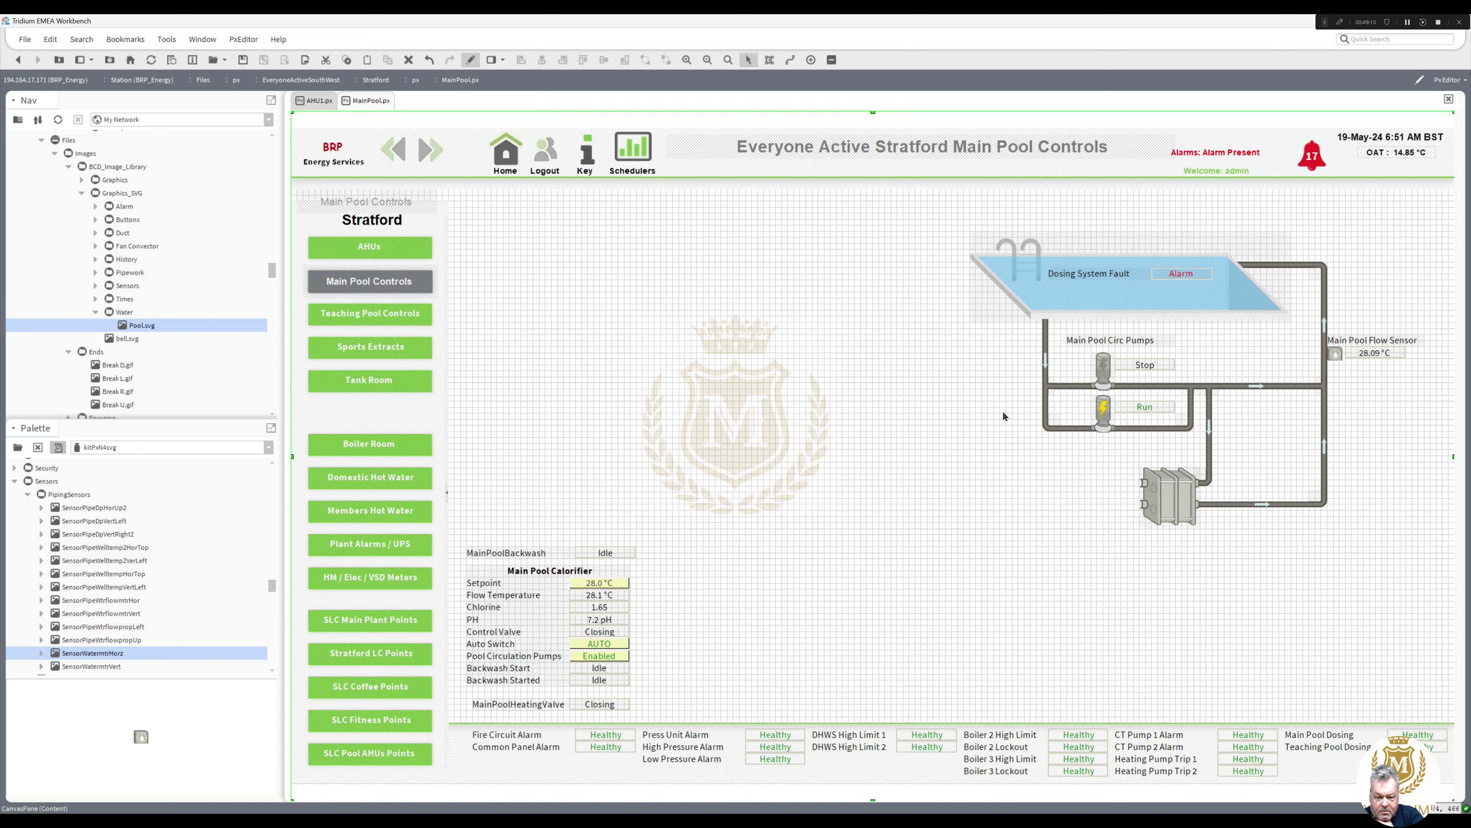
Step: Duplicate the Main Pool Flow Sensor value and place the copy on the pool picture beneath the Dosing System Fault value
{"action": "right_click", "coordinate": [1367, 356]}
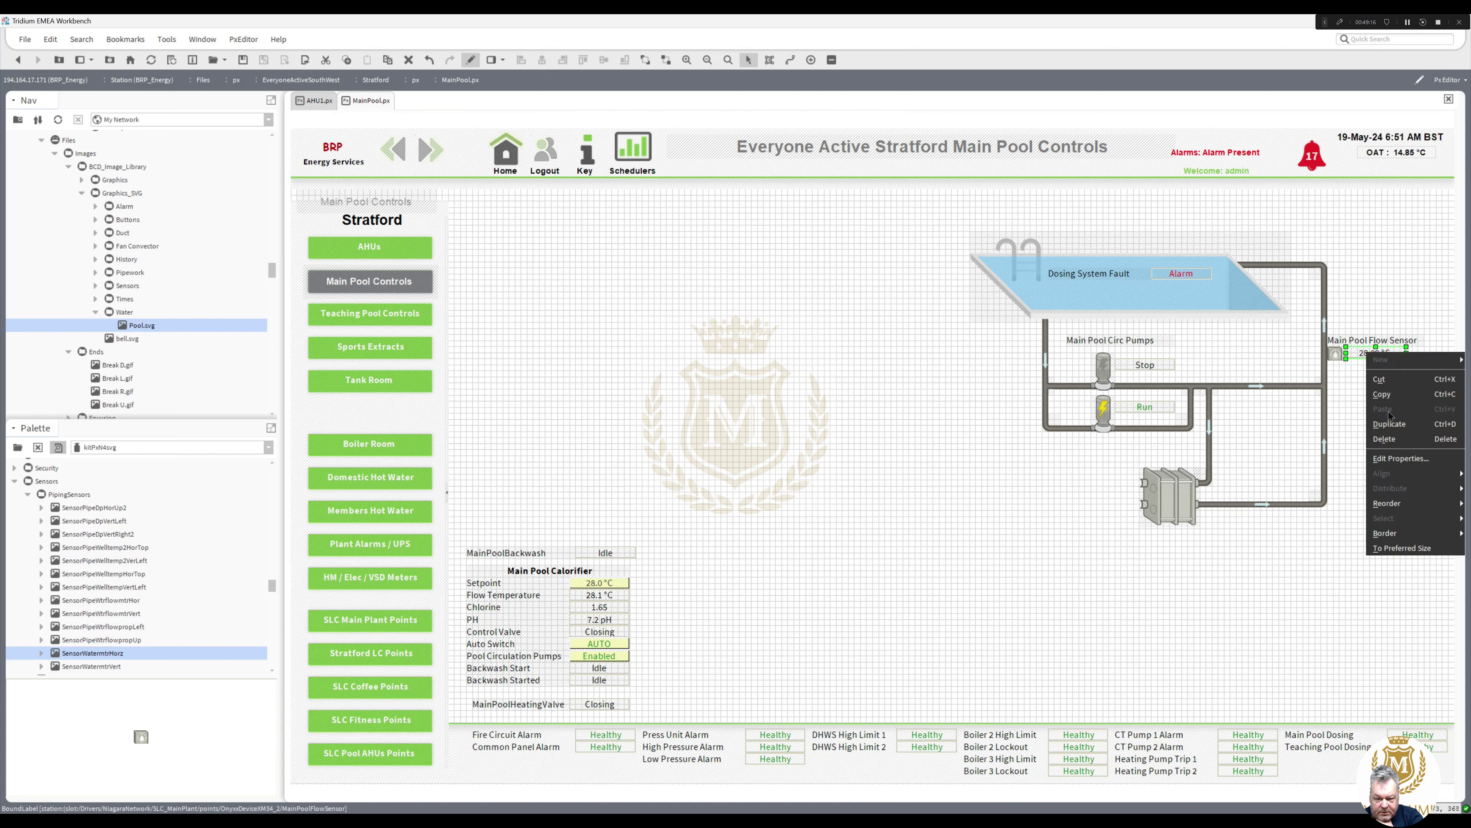
{"action": "left_click", "coordinate": [1391, 423]}
{"action": "left_click_drag", "start_coordinate": [1382, 358], "coordinate": [1183, 291]}
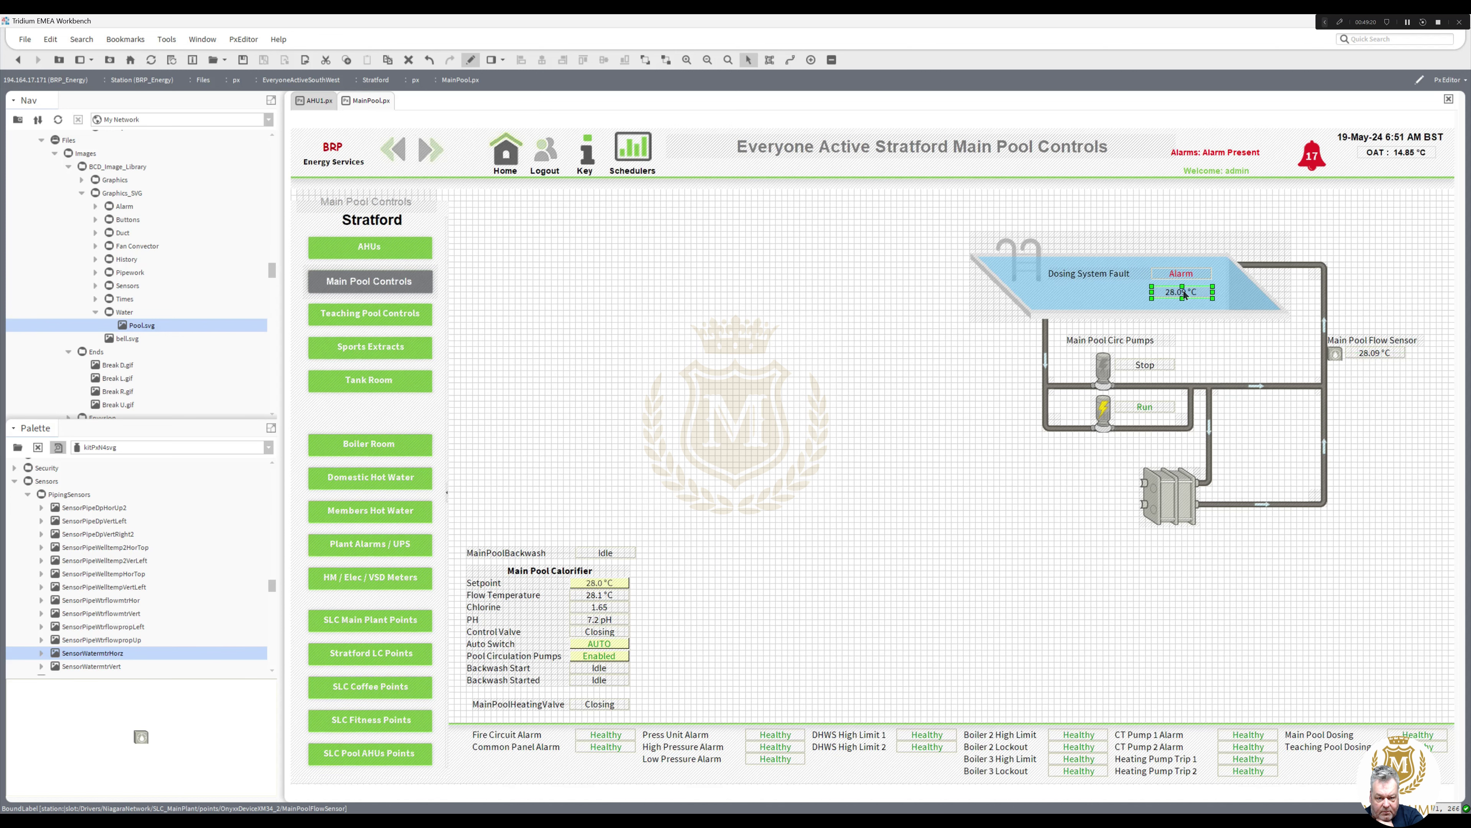
{"action": "left_click", "coordinate": [1367, 410]}
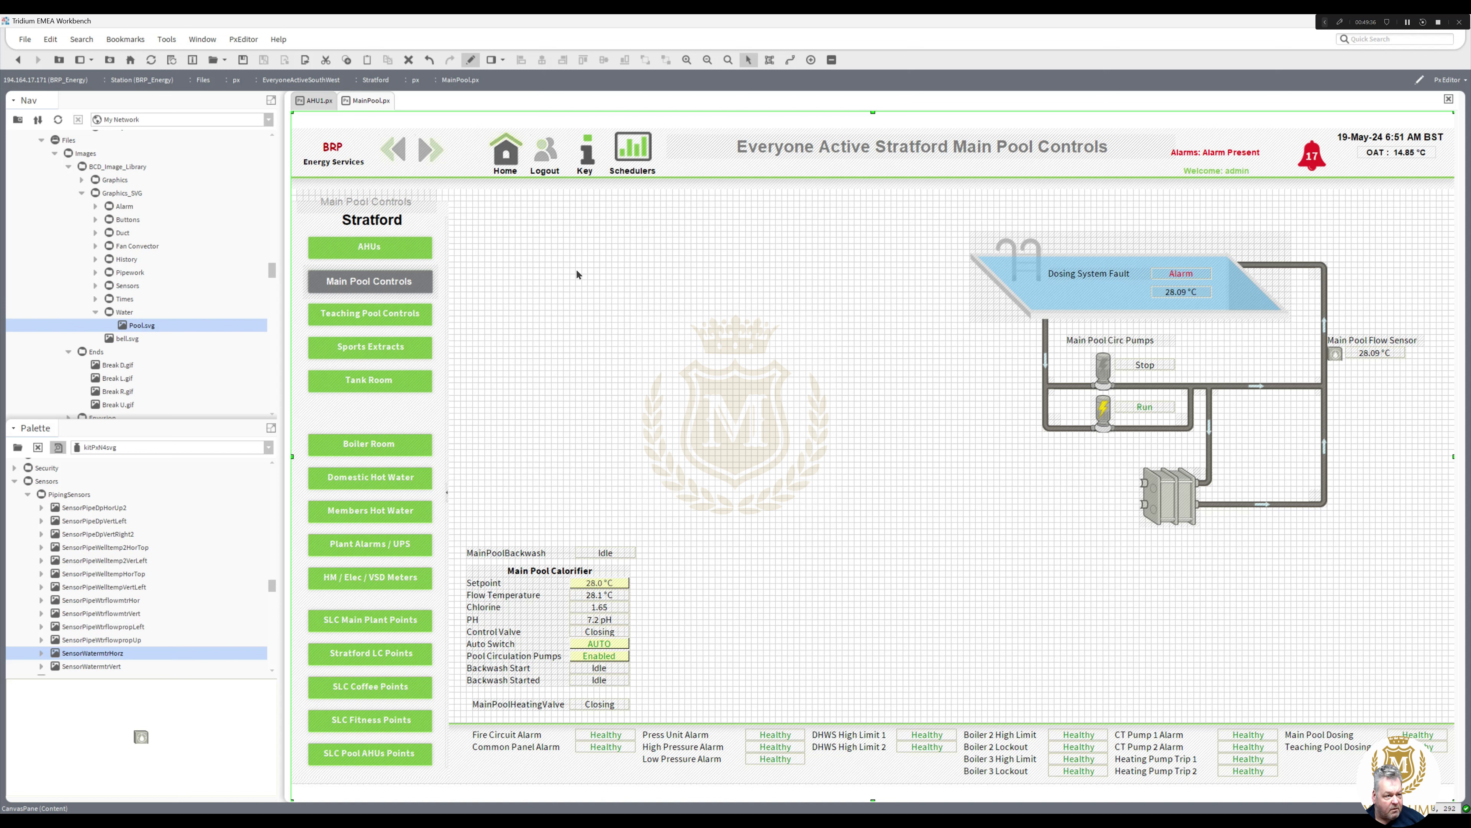
Step: Open the Boiler Room graphic for editing and copy the bubble panel behind the Boiler Plant values
{"action": "left_click", "coordinate": [473, 61]}
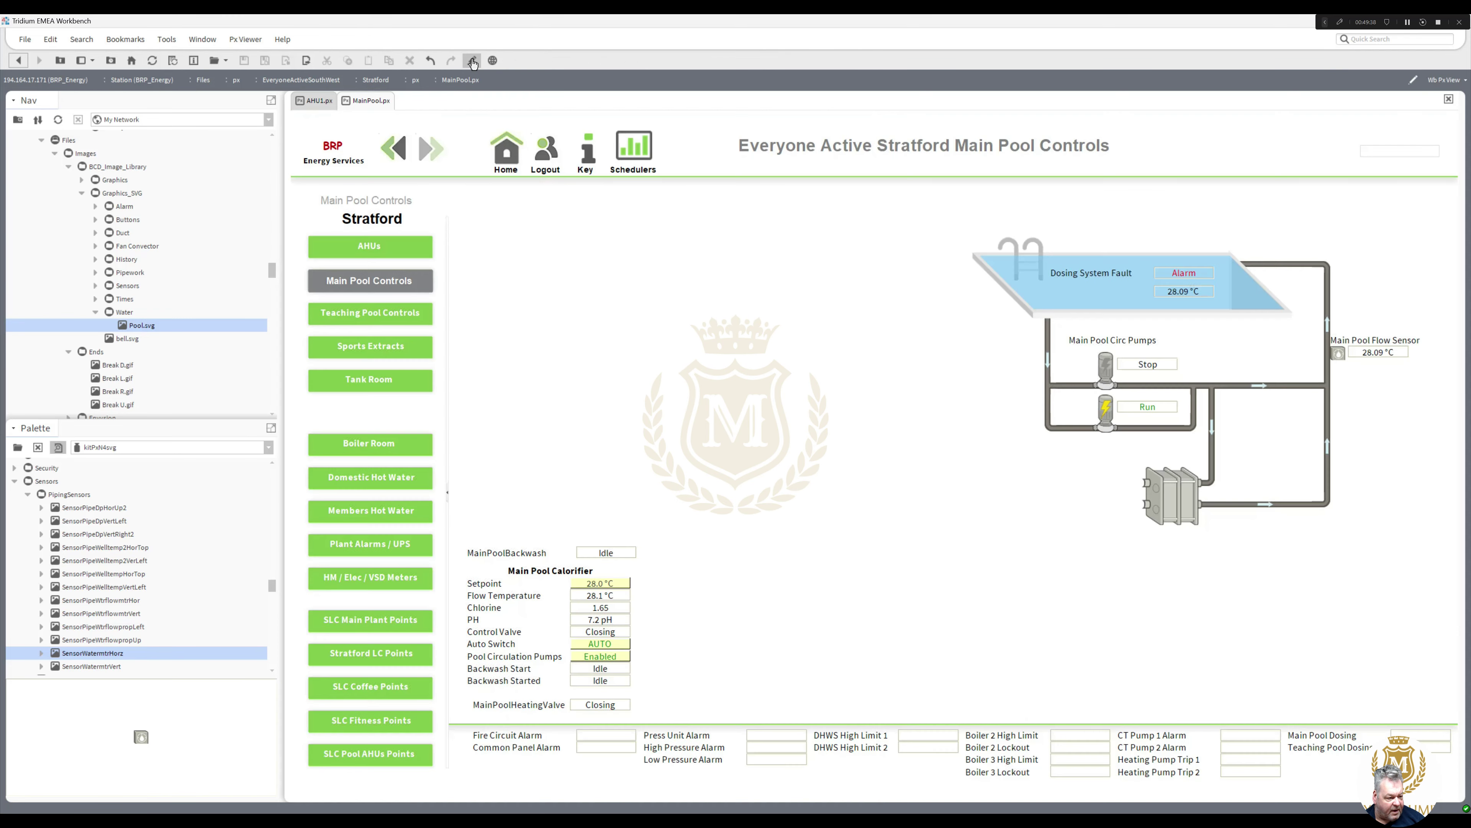
{"action": "left_click", "coordinate": [384, 446]}
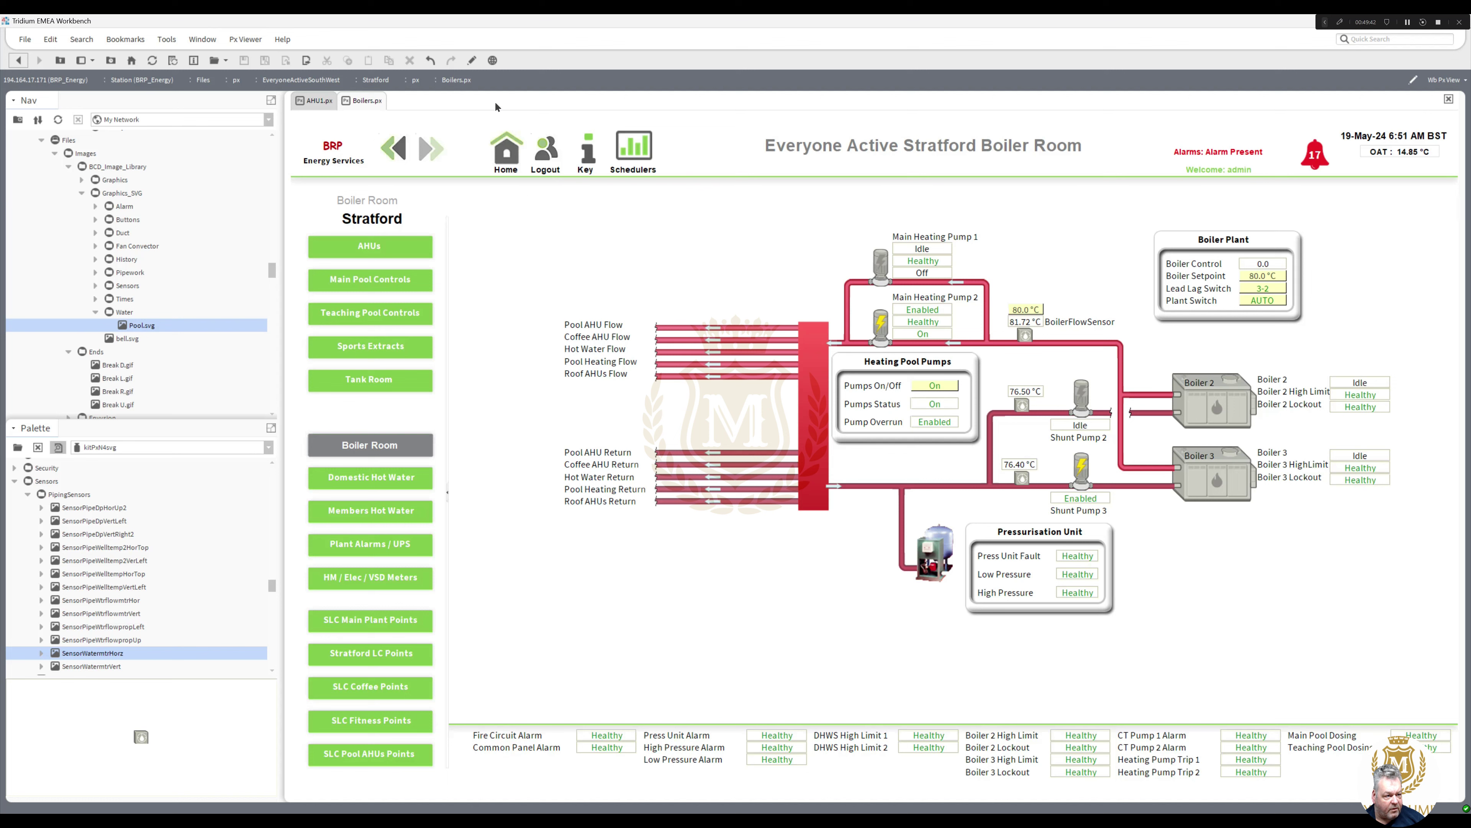
{"action": "left_click", "coordinate": [472, 60]}
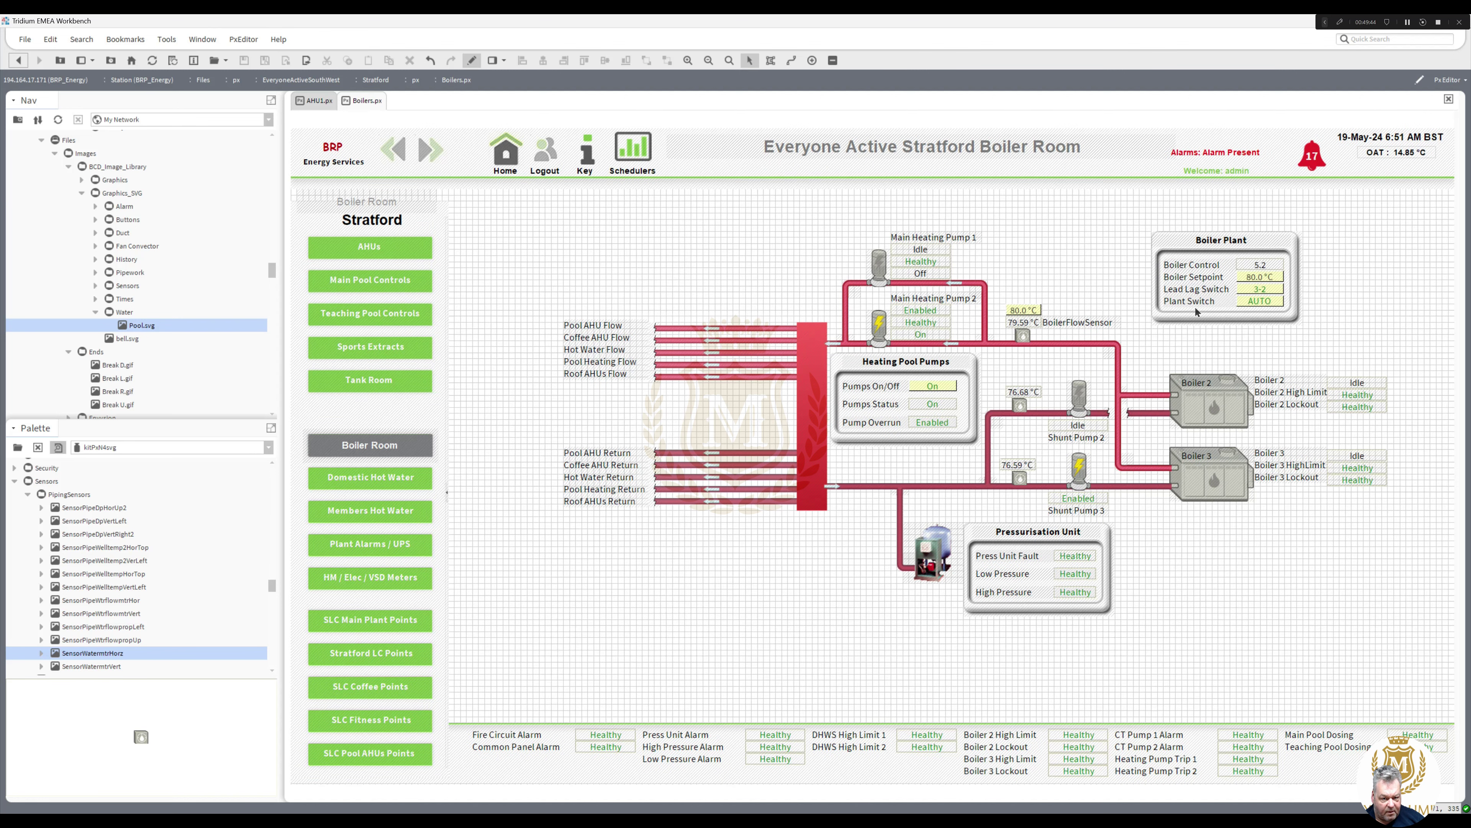
{"action": "right_click", "coordinate": [1191, 318]}
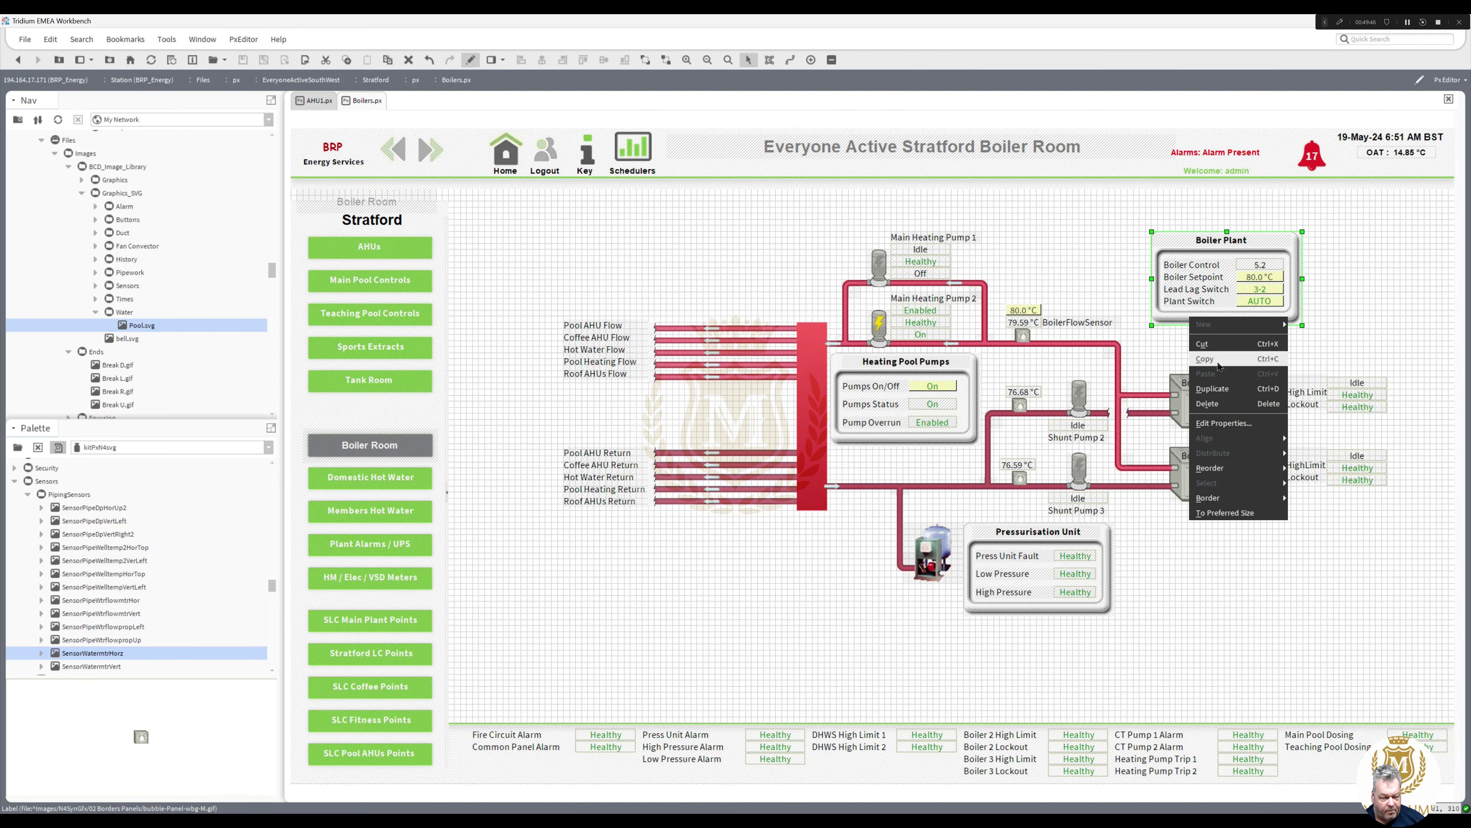
{"action": "key", "text": "Escape"}
Step: Return to editing the Main Pool Controls graphic and paste the bubble panel below the heat exchanger
{"action": "left_click", "coordinate": [471, 60]}
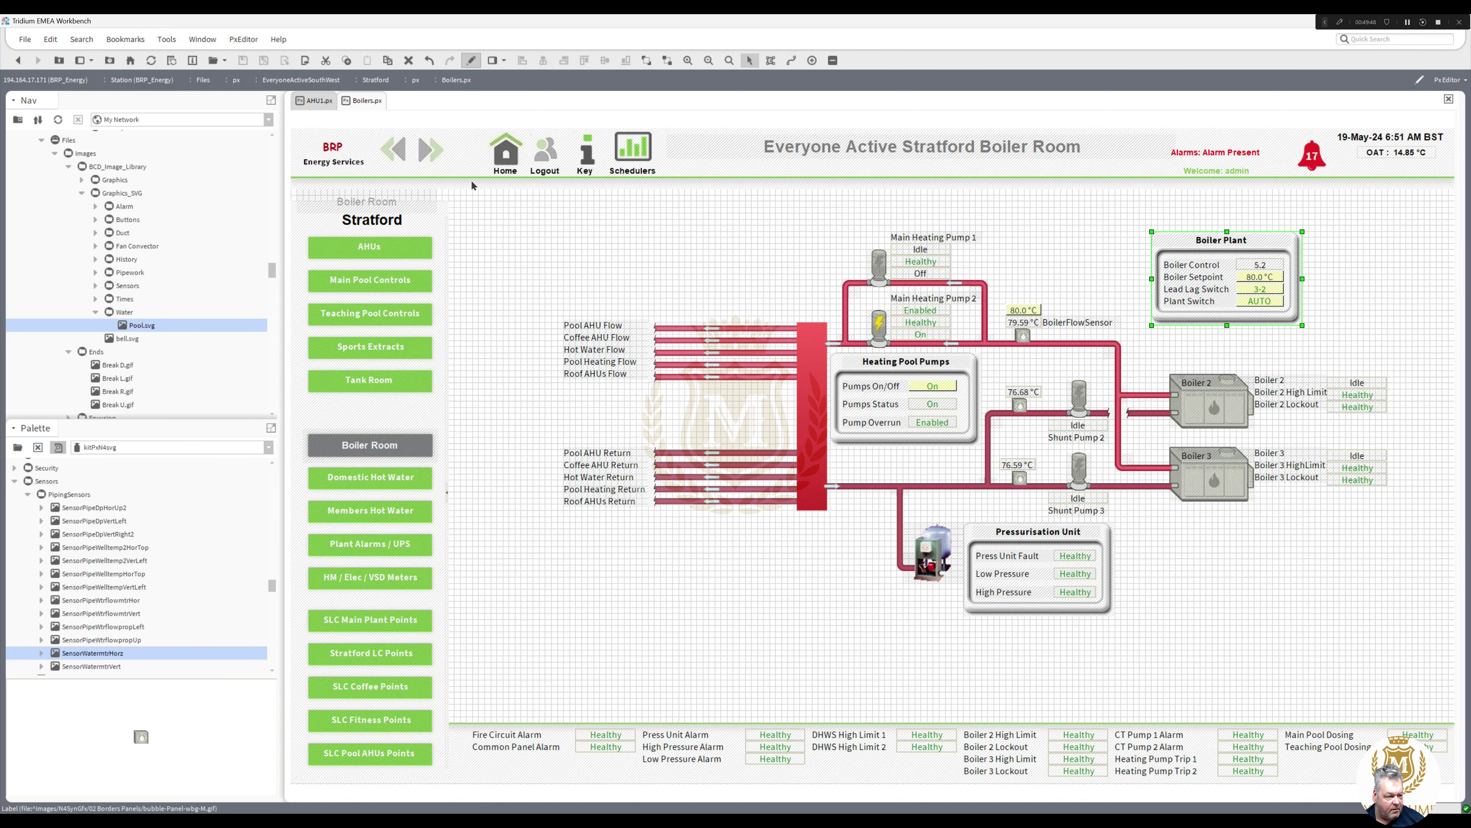
{"action": "left_click", "coordinate": [400, 284]}
{"action": "left_click", "coordinate": [471, 60]}
{"action": "left_click", "coordinate": [824, 470]}
{"action": "left_click_drag", "start_coordinate": [923, 578], "coordinate": [1097, 761]}
Step: Move the Main Pool Calorifier heading onto the panel, bring it to the top and fit it into the panel's title strip
{"action": "left_click_drag", "start_coordinate": [558, 571], "coordinate": [1034, 614]}
{"action": "right_click", "coordinate": [1091, 620]}
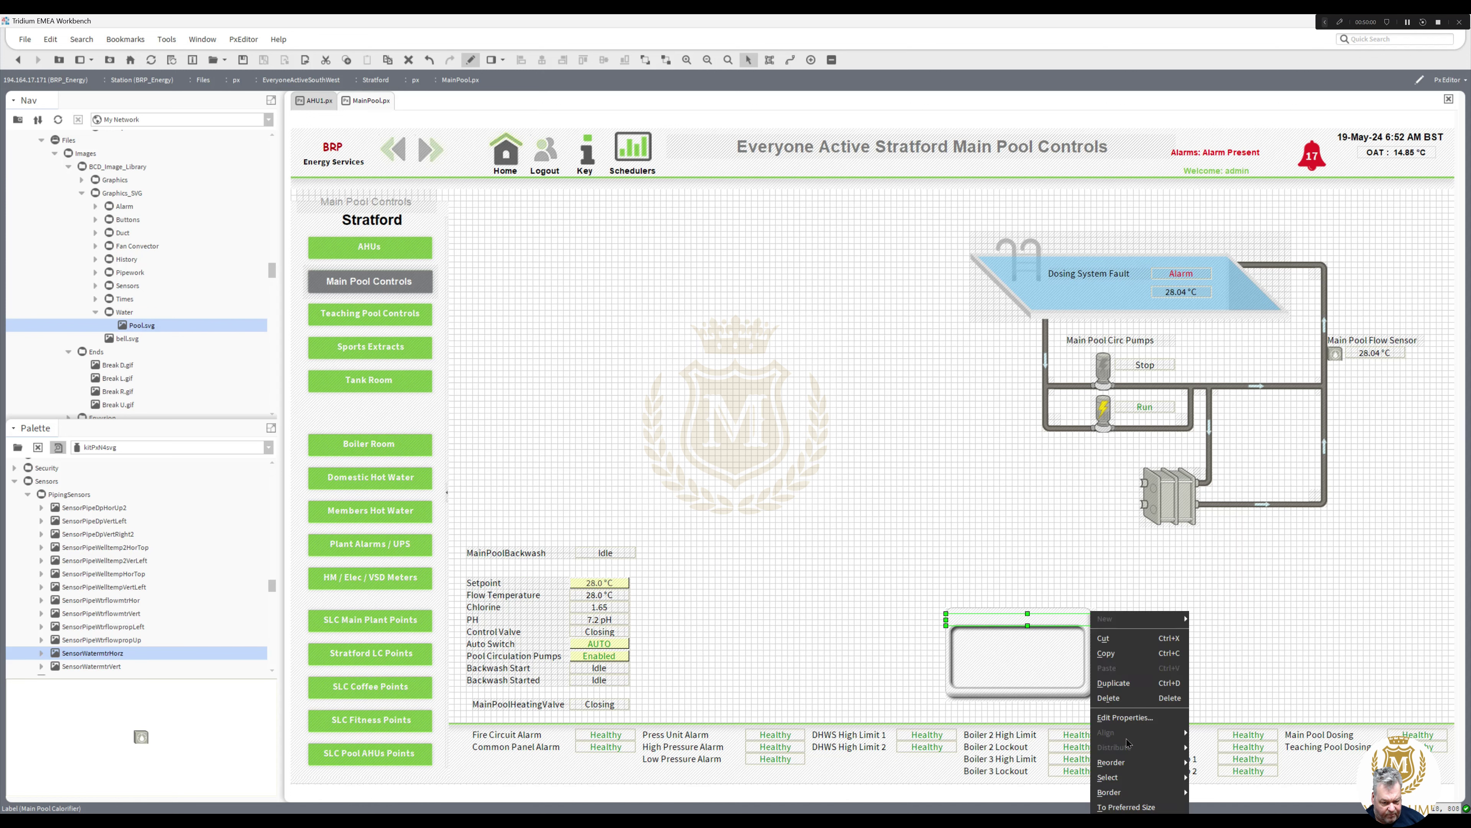
{"action": "mouse_move", "coordinate": [1133, 764]}
{"action": "left_click", "coordinate": [1223, 766]}
{"action": "left_click_drag", "start_coordinate": [1110, 621], "coordinate": [1092, 622]}
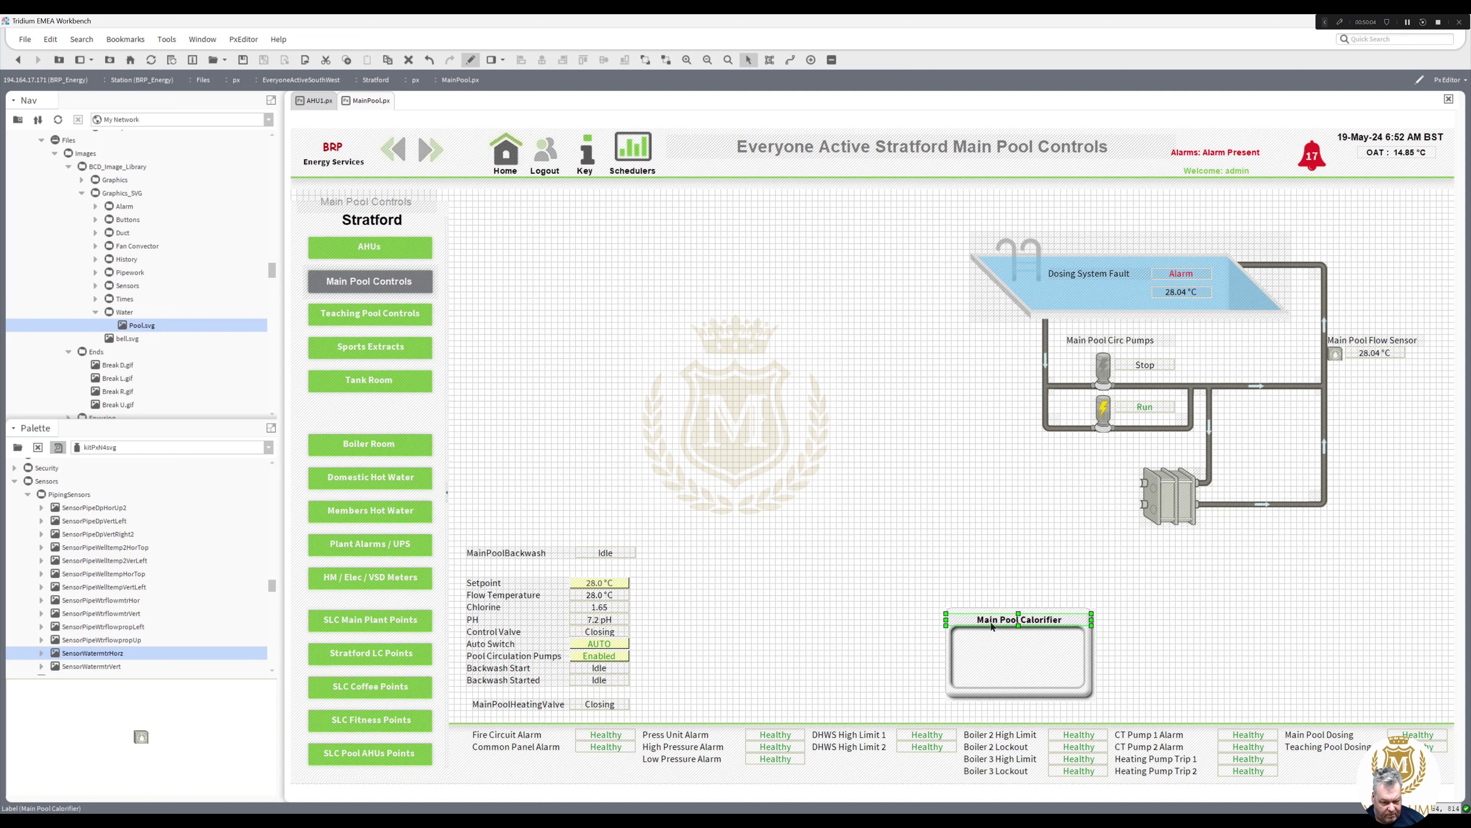
{"action": "key", "text": "Up"}
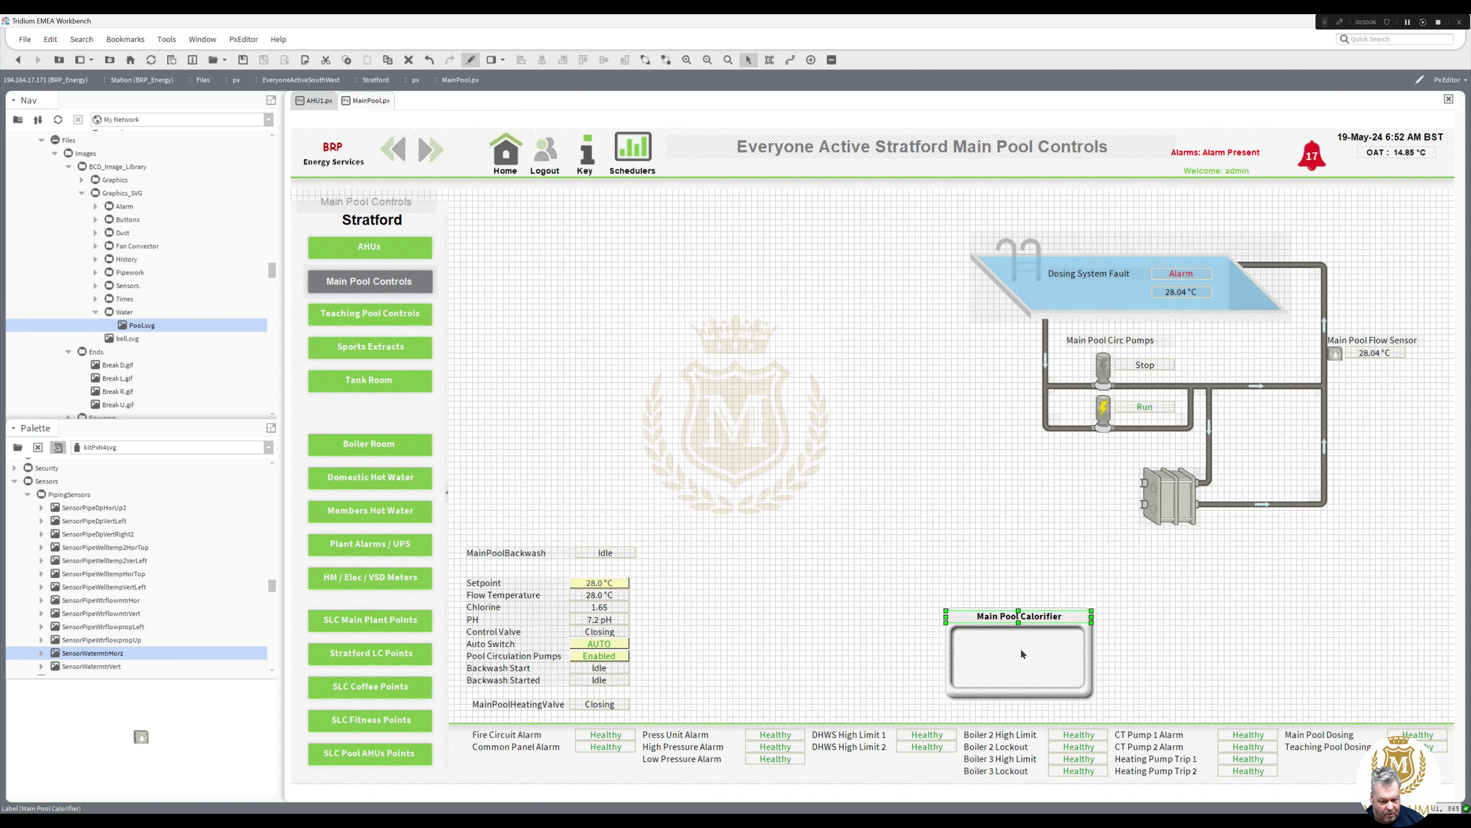
Step: Move the Setpoint label and value into the panel, send the panel to the bottom and narrow the label to fit inside
{"action": "left_click", "coordinate": [600, 583]}
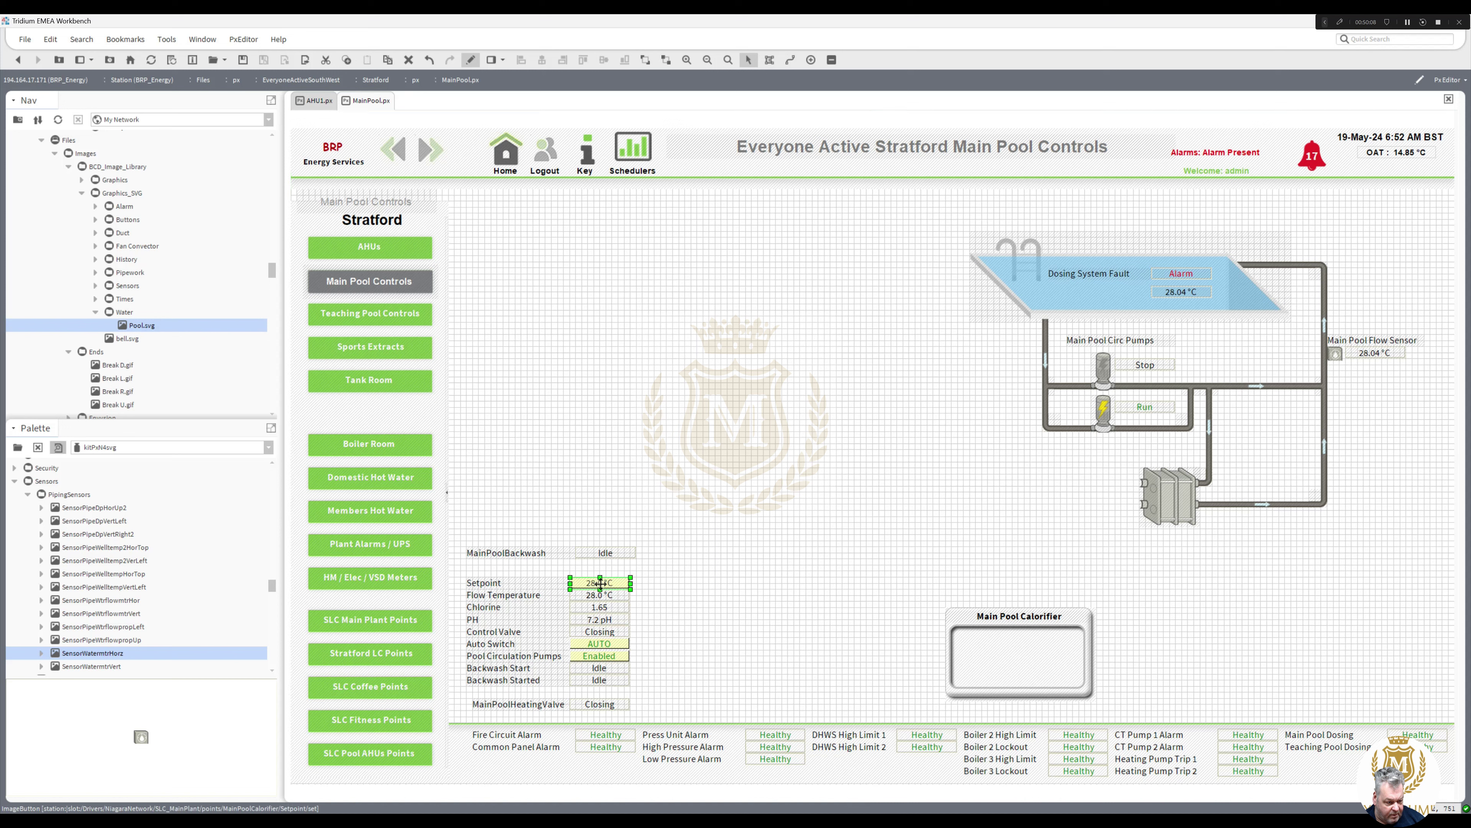
{"action": "left_click", "coordinate": [535, 582], "text": "shift"}
{"action": "left_click_drag", "start_coordinate": [609, 590], "coordinate": [988, 646]}
{"action": "right_click", "coordinate": [974, 665]}
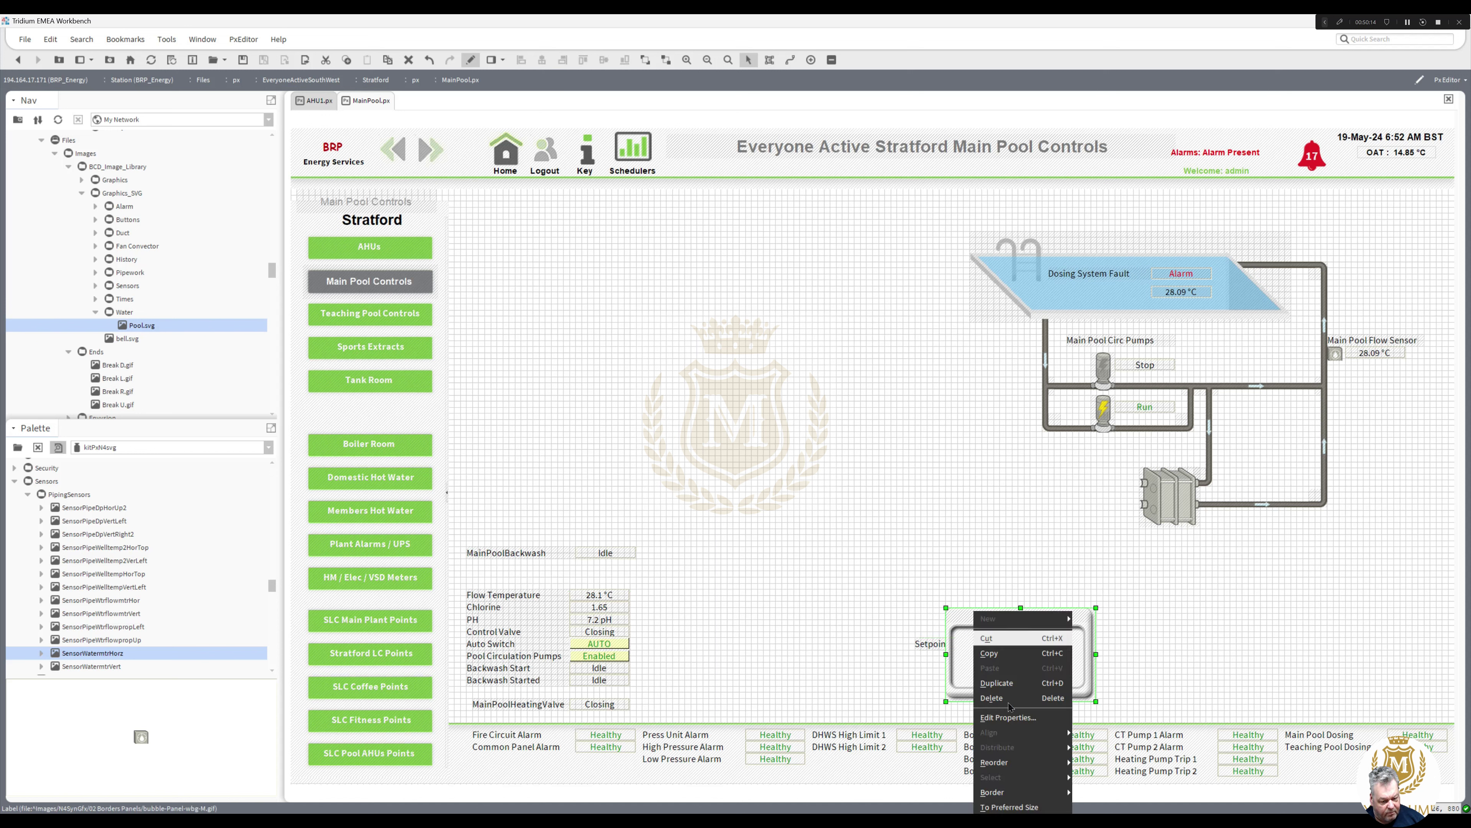
{"action": "mouse_move", "coordinate": [1044, 766]}
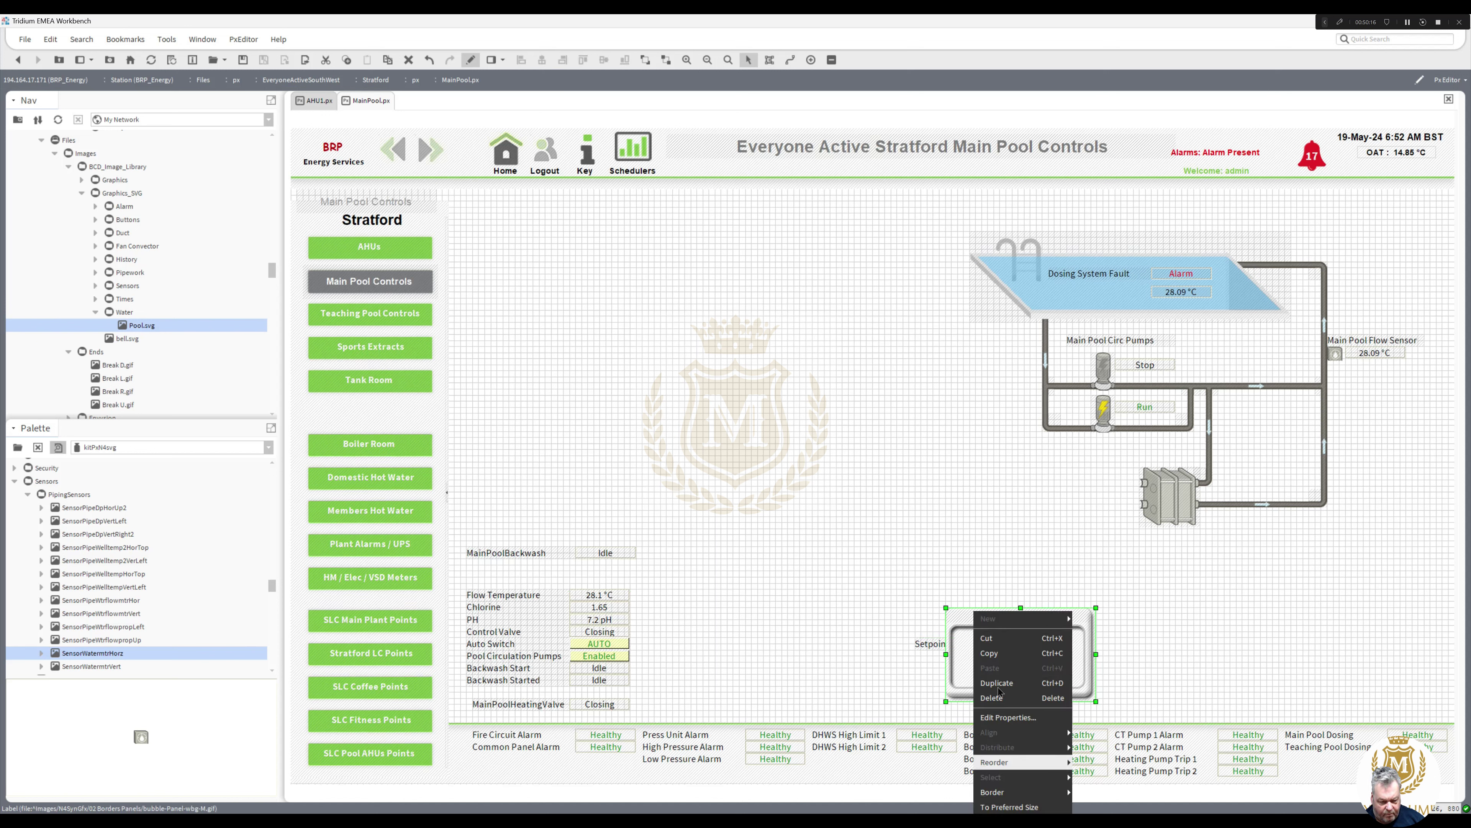
{"action": "left_click", "coordinate": [1098, 807]}
{"action": "left_click", "coordinate": [979, 643]}
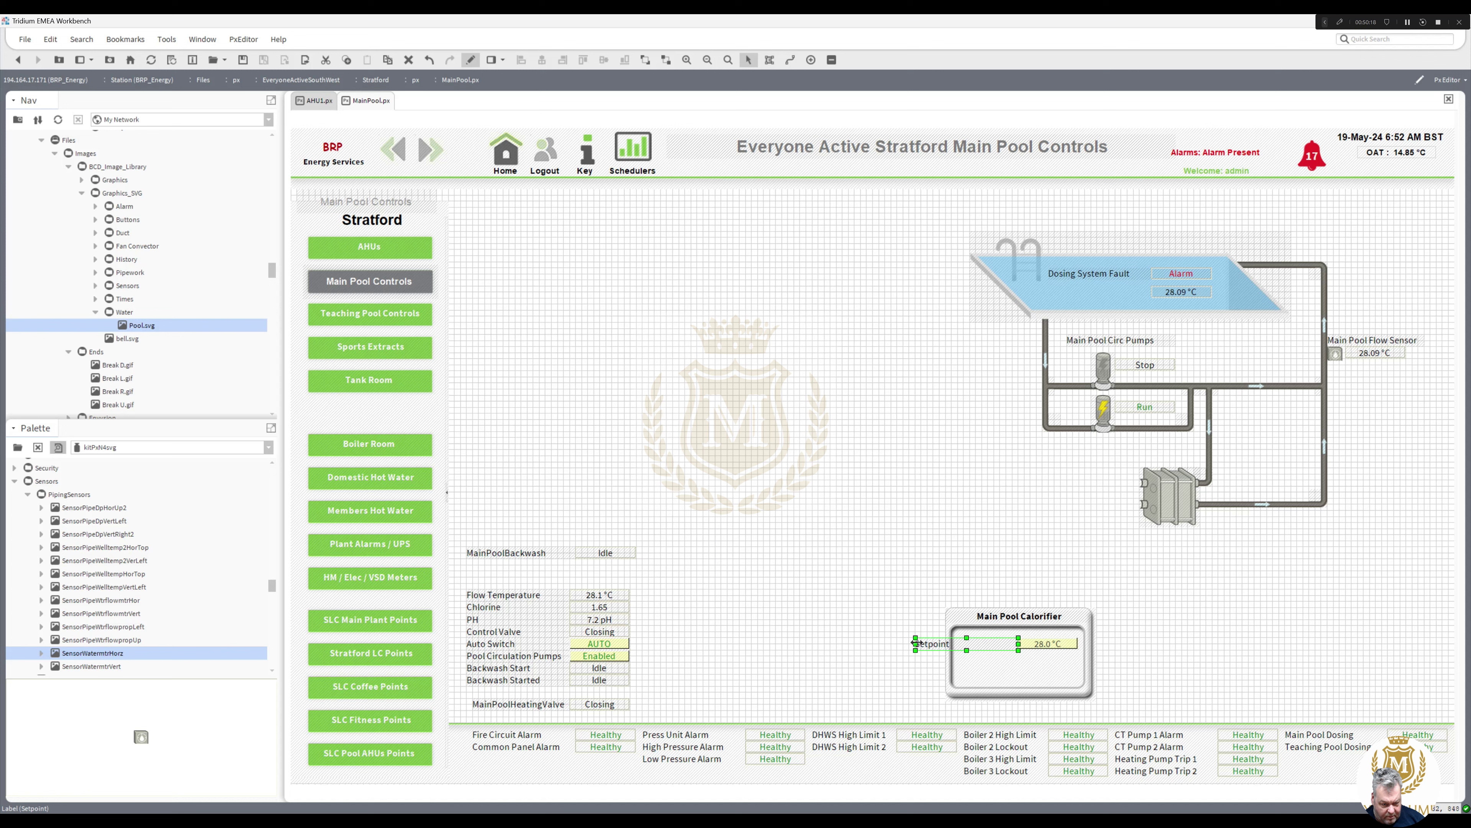
{"action": "left_click_drag", "start_coordinate": [960, 643], "coordinate": [924, 646]}
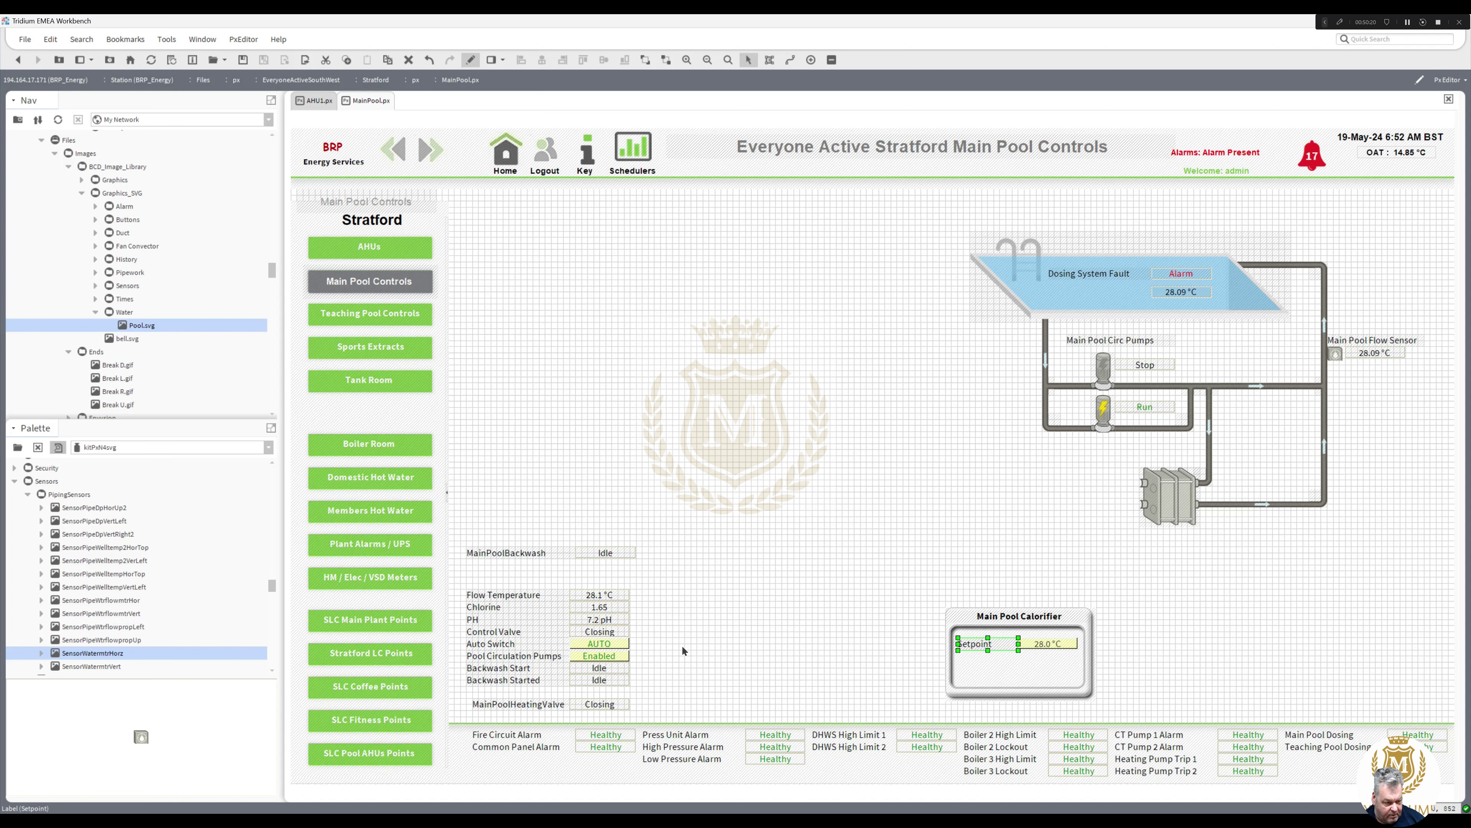
Step: Move the Auto Switch label and value into the panel directly under Setpoint and fit the label inside the frame
{"action": "left_click", "coordinate": [607, 648]}
{"action": "left_click", "coordinate": [534, 649], "text": "ctrl"}
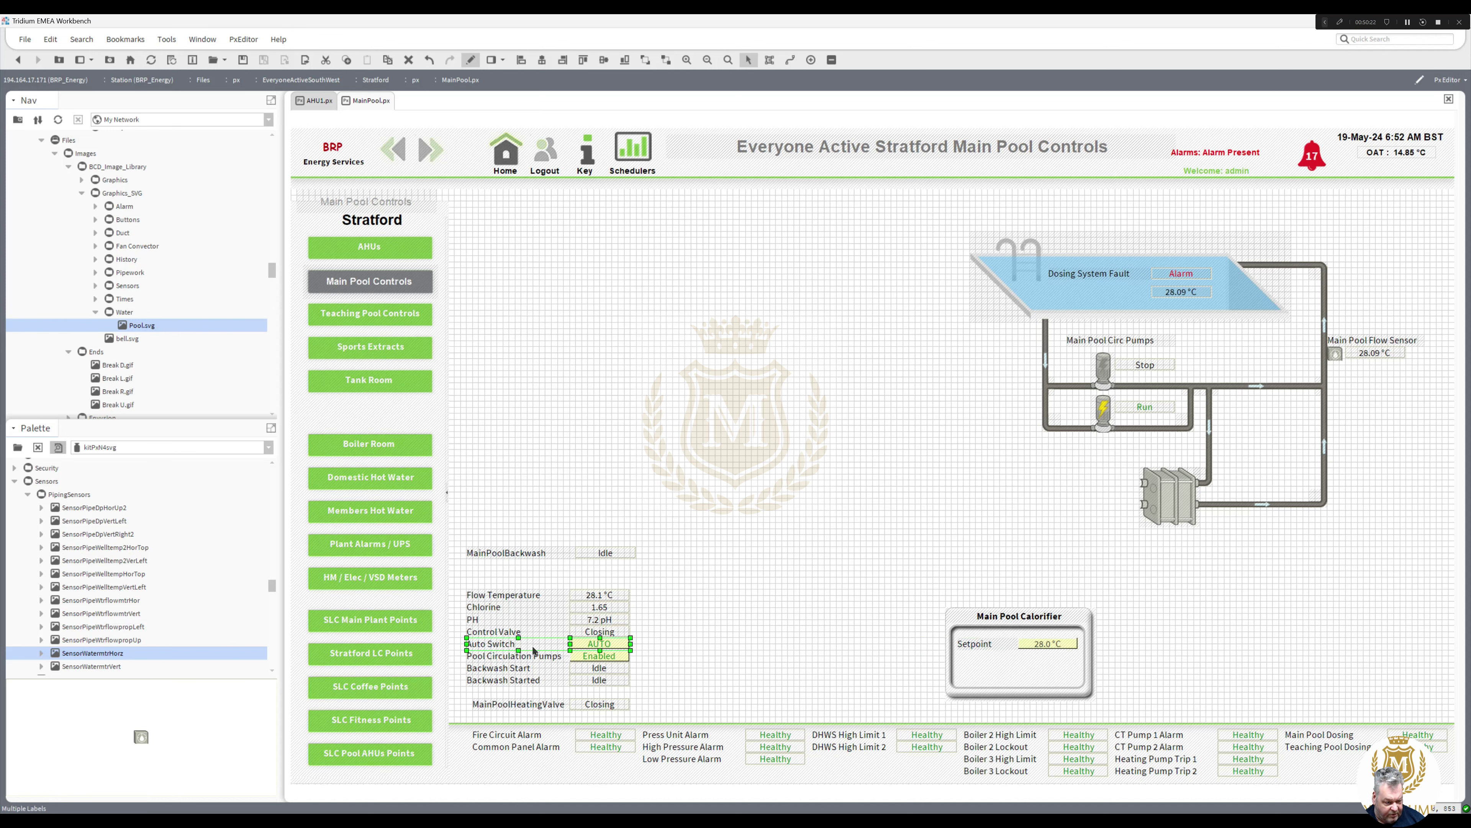
{"action": "left_click_drag", "start_coordinate": [533, 649], "coordinate": [958, 655]}
{"action": "left_click", "coordinate": [979, 660]}
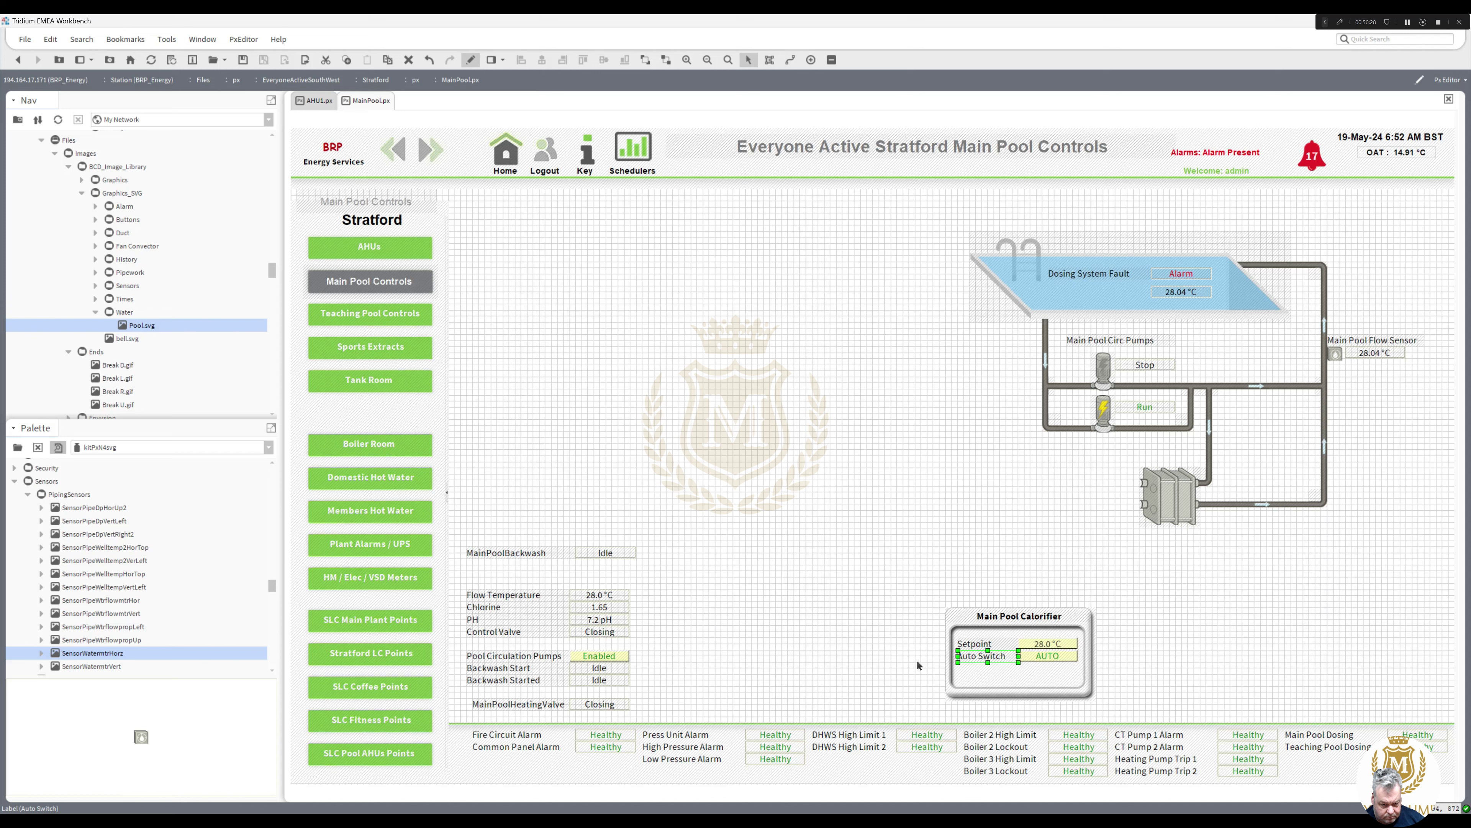
Step: Move the Pool Circulation Pumps label and value into the panel beneath Auto Switch
{"action": "left_click", "coordinate": [603, 658]}
{"action": "left_click", "coordinate": [546, 659], "text": "shift"}
{"action": "left_click_drag", "start_coordinate": [602, 667], "coordinate": [993, 667]}
{"action": "left_click", "coordinate": [910, 687]}
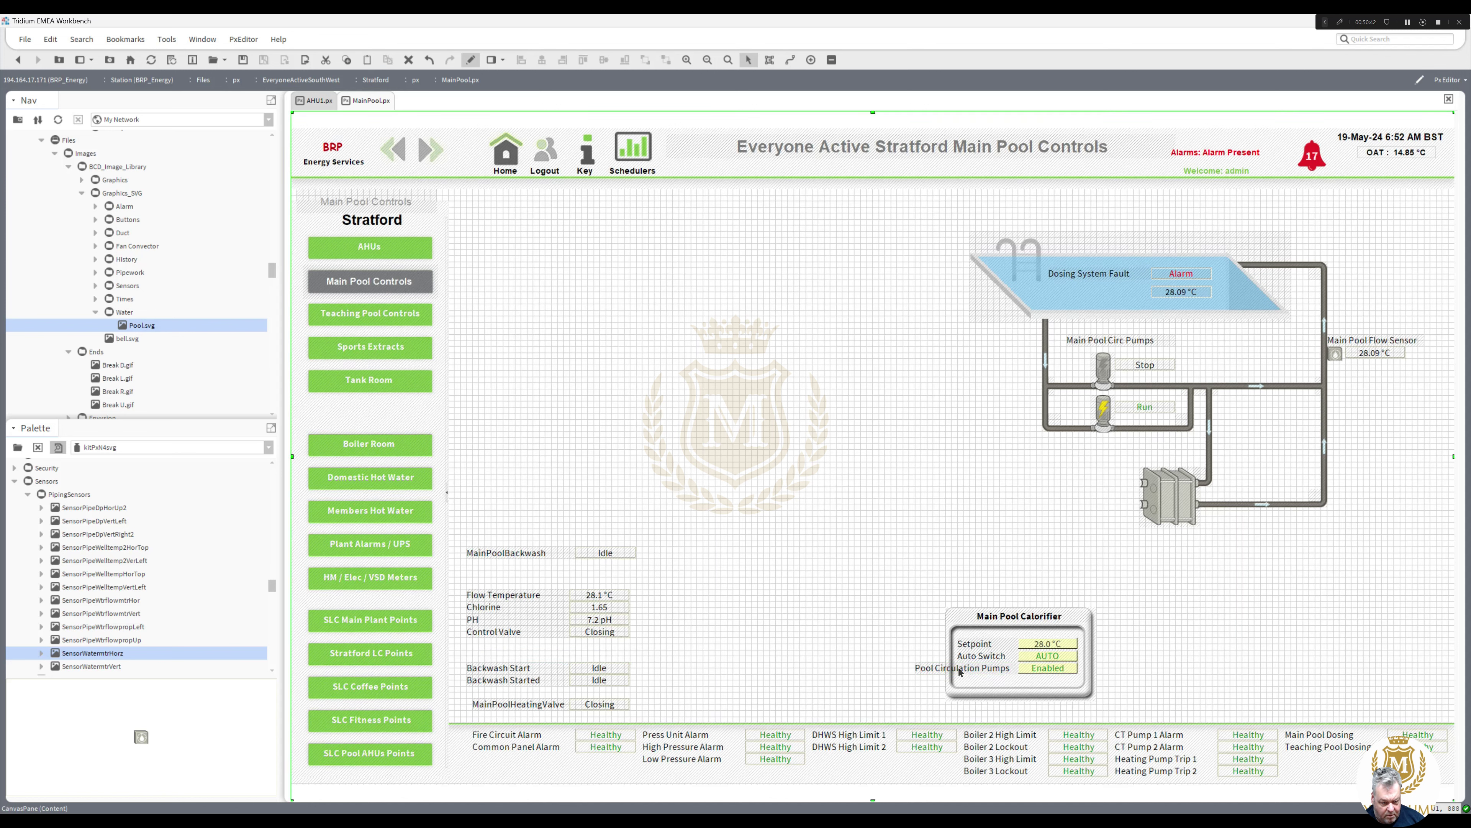
Step: Examine the full action binding ord of the Pool Circulation Pumps value
{"action": "double_click", "coordinate": [1036, 671]}
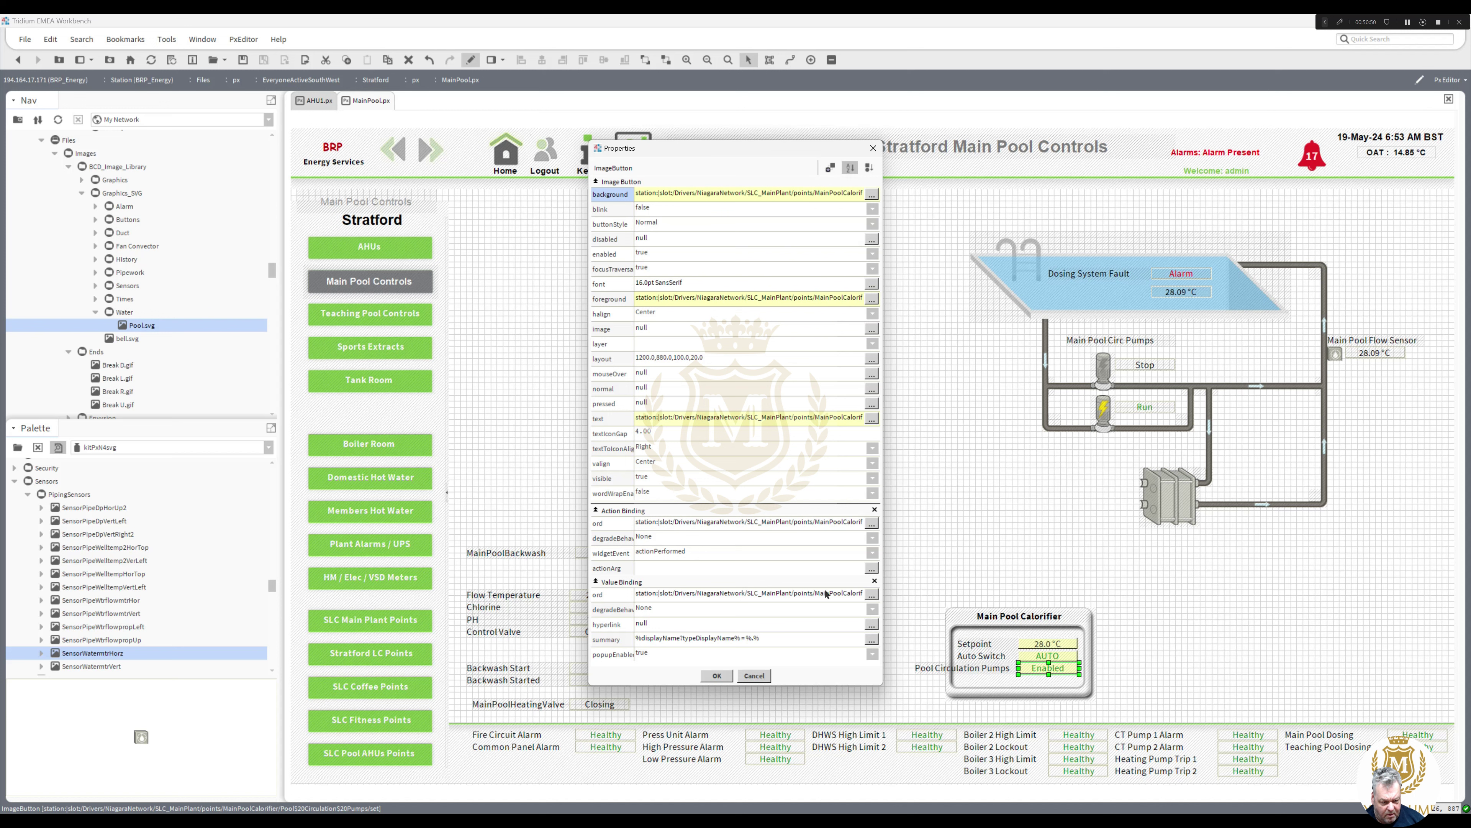
{"action": "double_click", "coordinate": [804, 524]}
{"action": "left_click_drag", "start_coordinate": [777, 409], "coordinate": [930, 410]}
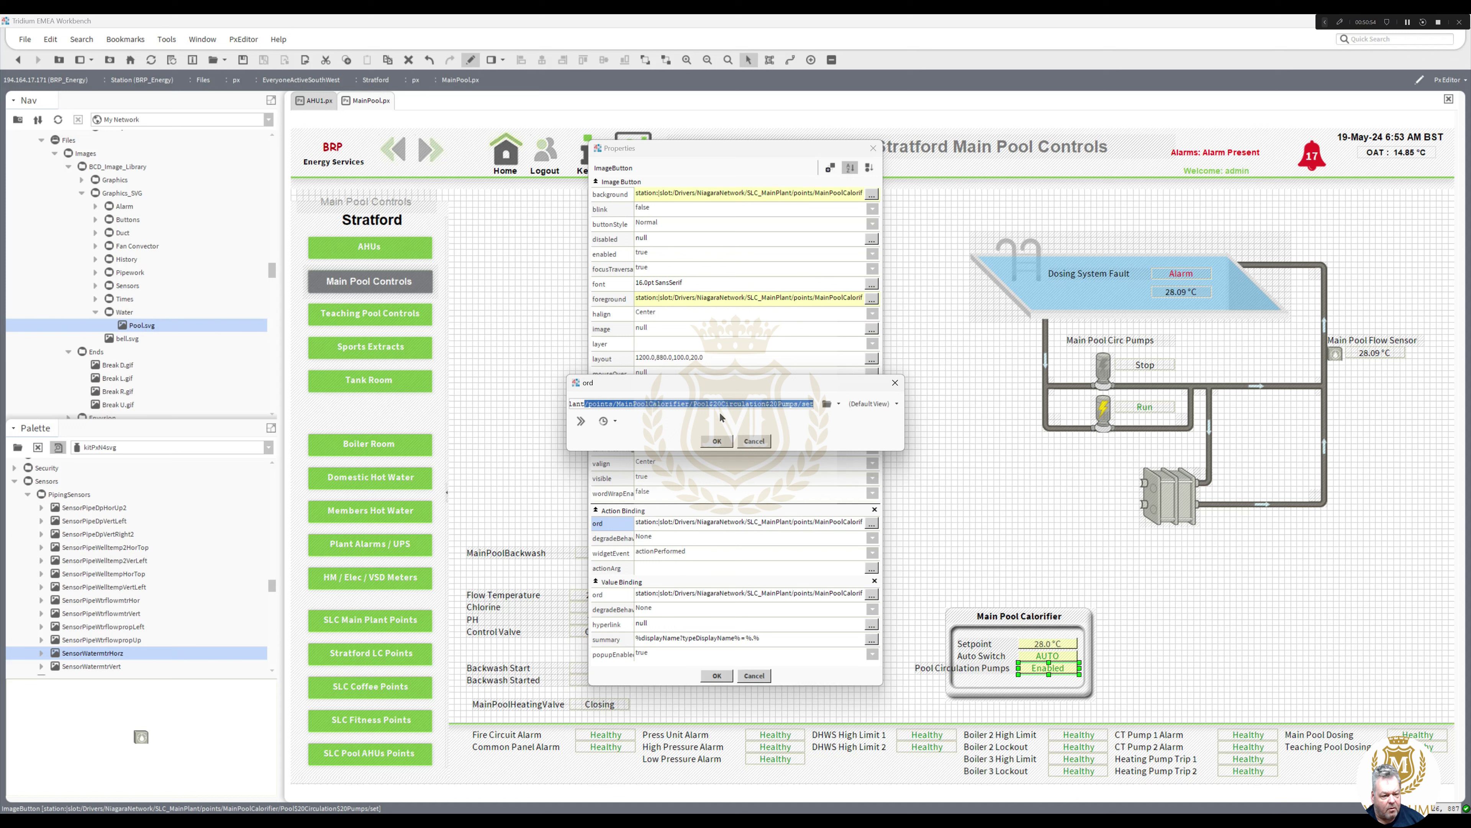
{"action": "left_click", "coordinate": [717, 442]}
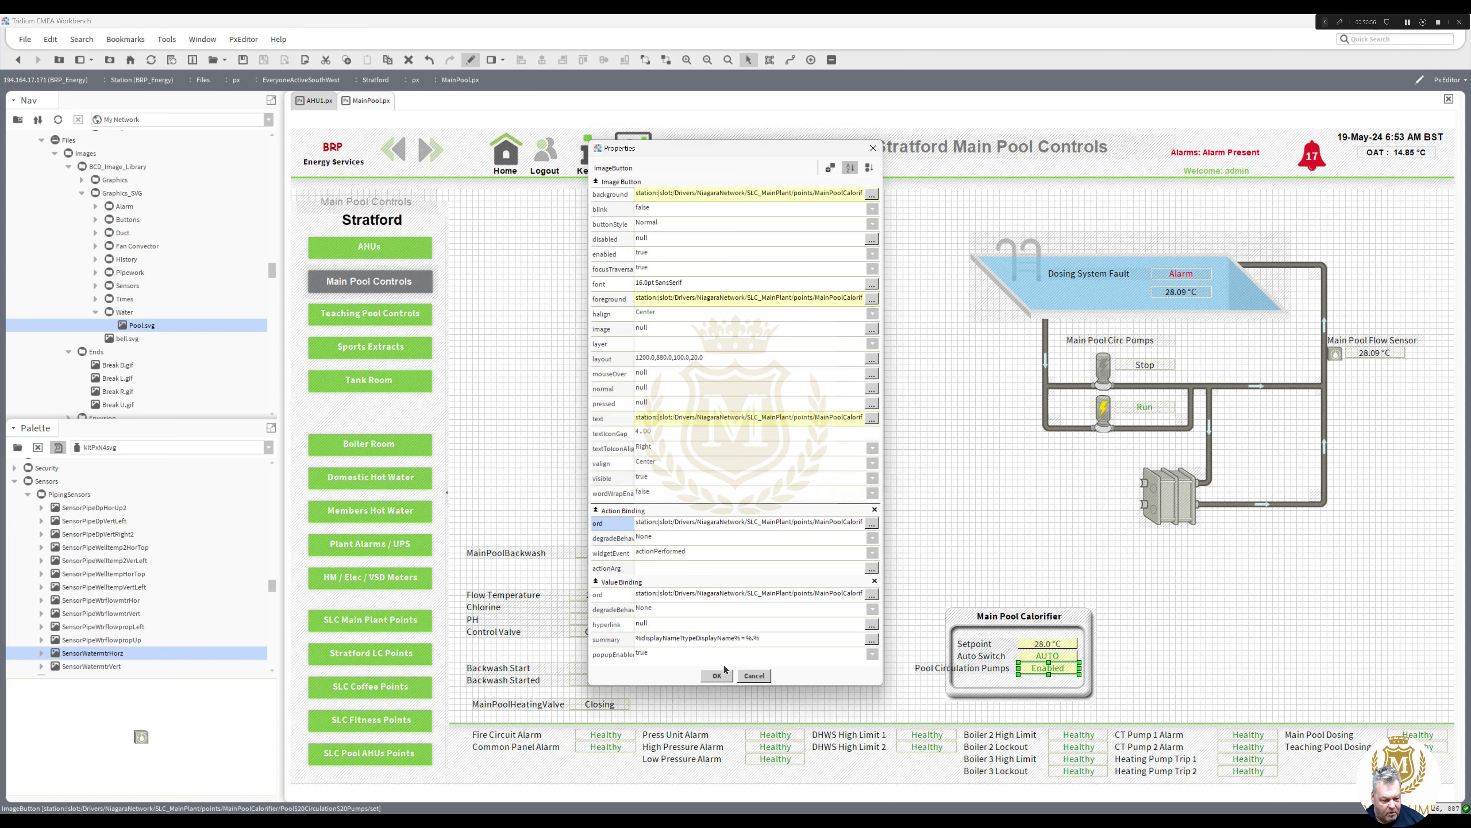
{"action": "left_click", "coordinate": [717, 676]}
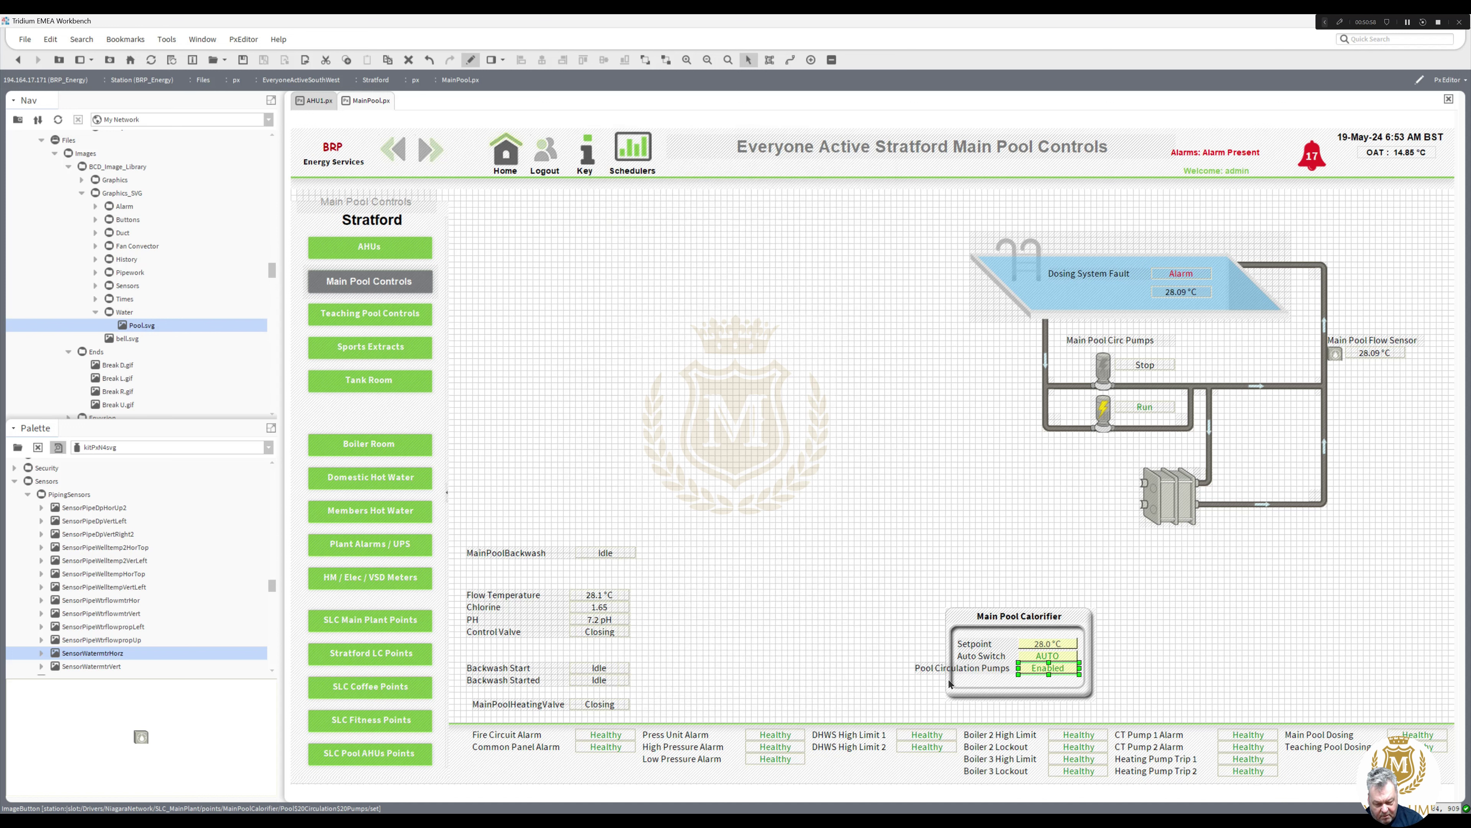
Step: Delete the Pool Circulation Pumps value and its label from the panel
{"action": "key", "text": "Delete"}
{"action": "left_click", "coordinate": [981, 671]}
{"action": "key", "text": "Delete"}
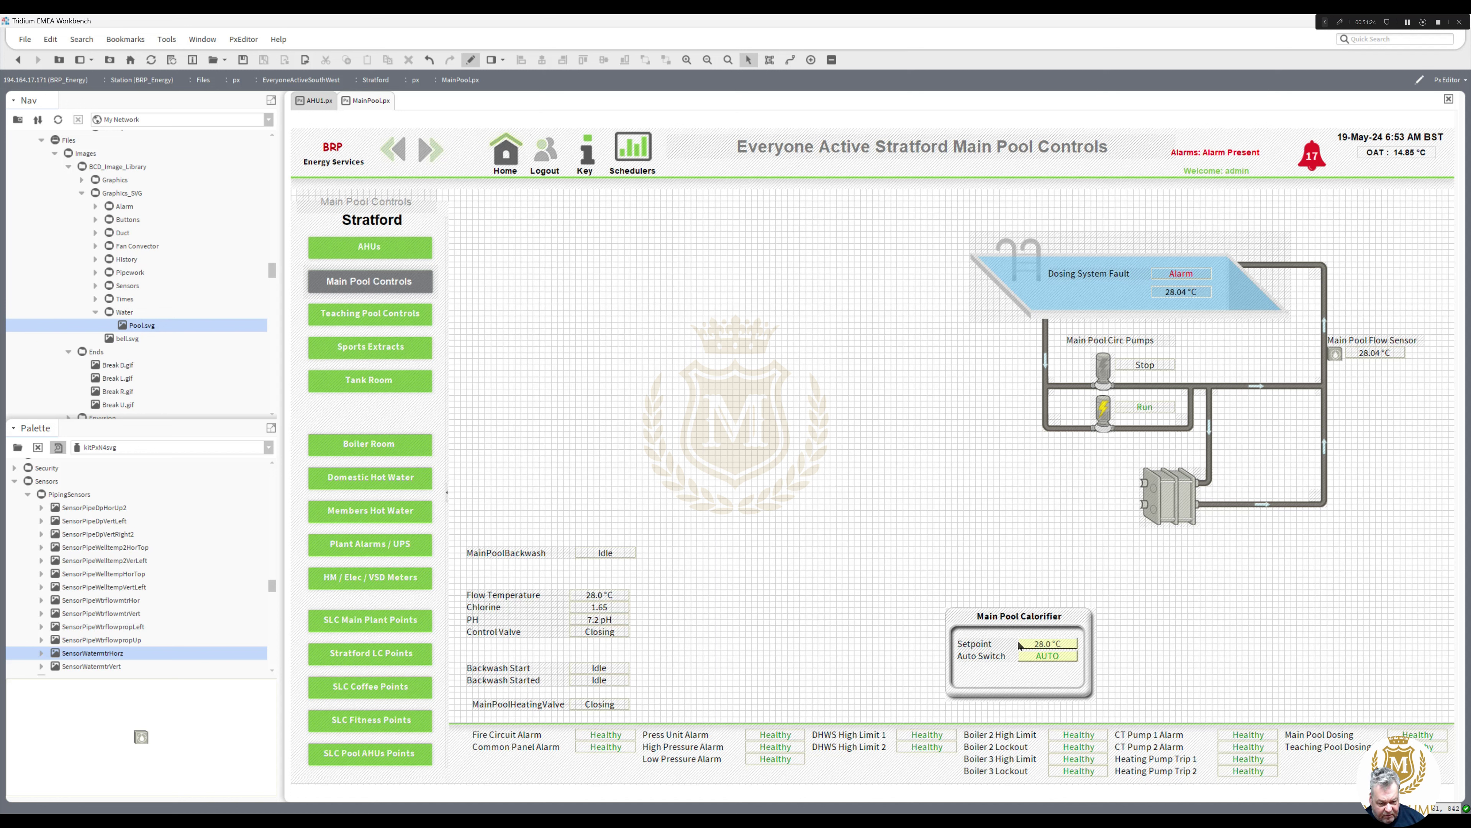
Step: Lower the Auto Switch label and value together to the bottom edge of the panel's inner frame
{"action": "left_click", "coordinate": [1045, 655]}
{"action": "left_click", "coordinate": [988, 657], "text": "ctrl"}
{"action": "key", "text": "Down"}
{"action": "key", "text": "Down"}
{"action": "key", "text": "Down"}
{"action": "key", "text": "Down"}
{"action": "key", "text": "Down"}
{"action": "key", "text": "Down"}
{"action": "key", "text": "Down"}
{"action": "key", "text": "Down"}
{"action": "key", "text": "Down"}
{"action": "key", "text": "Down"}
{"action": "key", "text": "Down"}
{"action": "key", "text": "Down"}
{"action": "key", "text": "Down"}
{"action": "key", "text": "Down"}
{"action": "key", "text": "Down"}
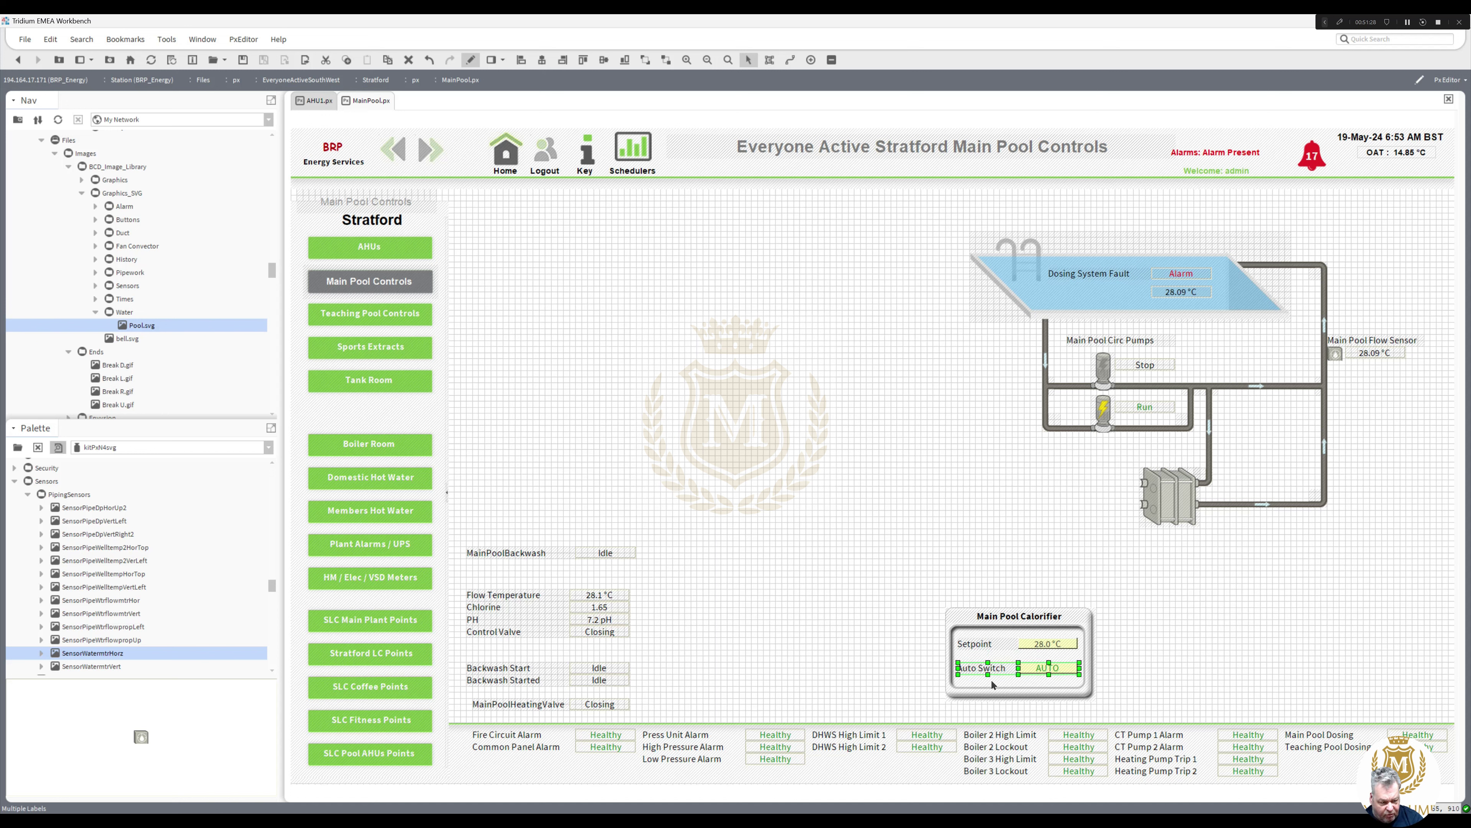
{"action": "key", "text": "Down"}
{"action": "key", "text": "Down"}
{"action": "key", "text": "Down"}
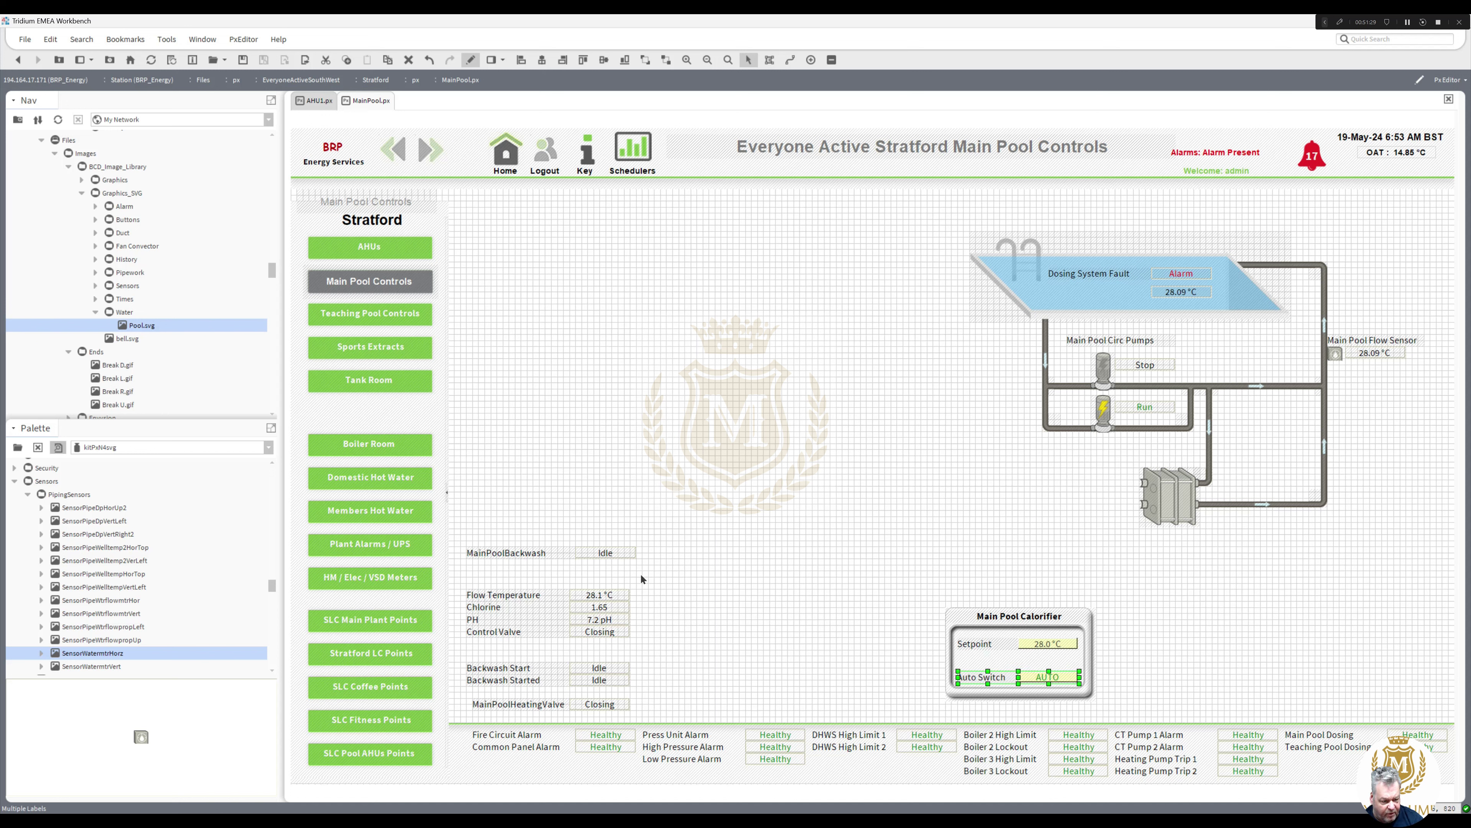
Step: Move the Flow Temperature value and label into the panel between Setpoint and Auto Switch
{"action": "left_click", "coordinate": [606, 597]}
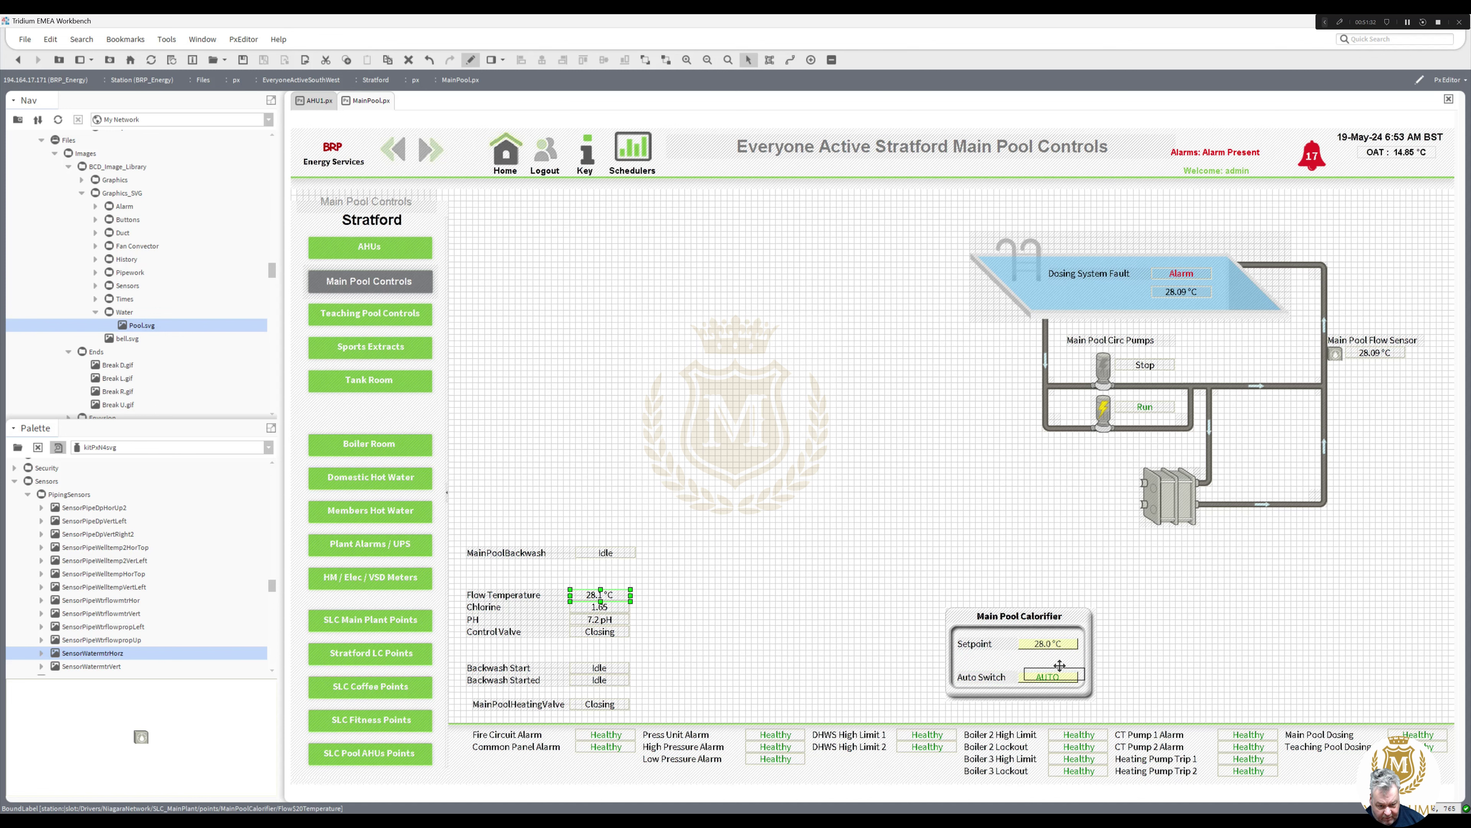
{"action": "left_click_drag", "start_coordinate": [1052, 654], "coordinate": [1051, 655]}
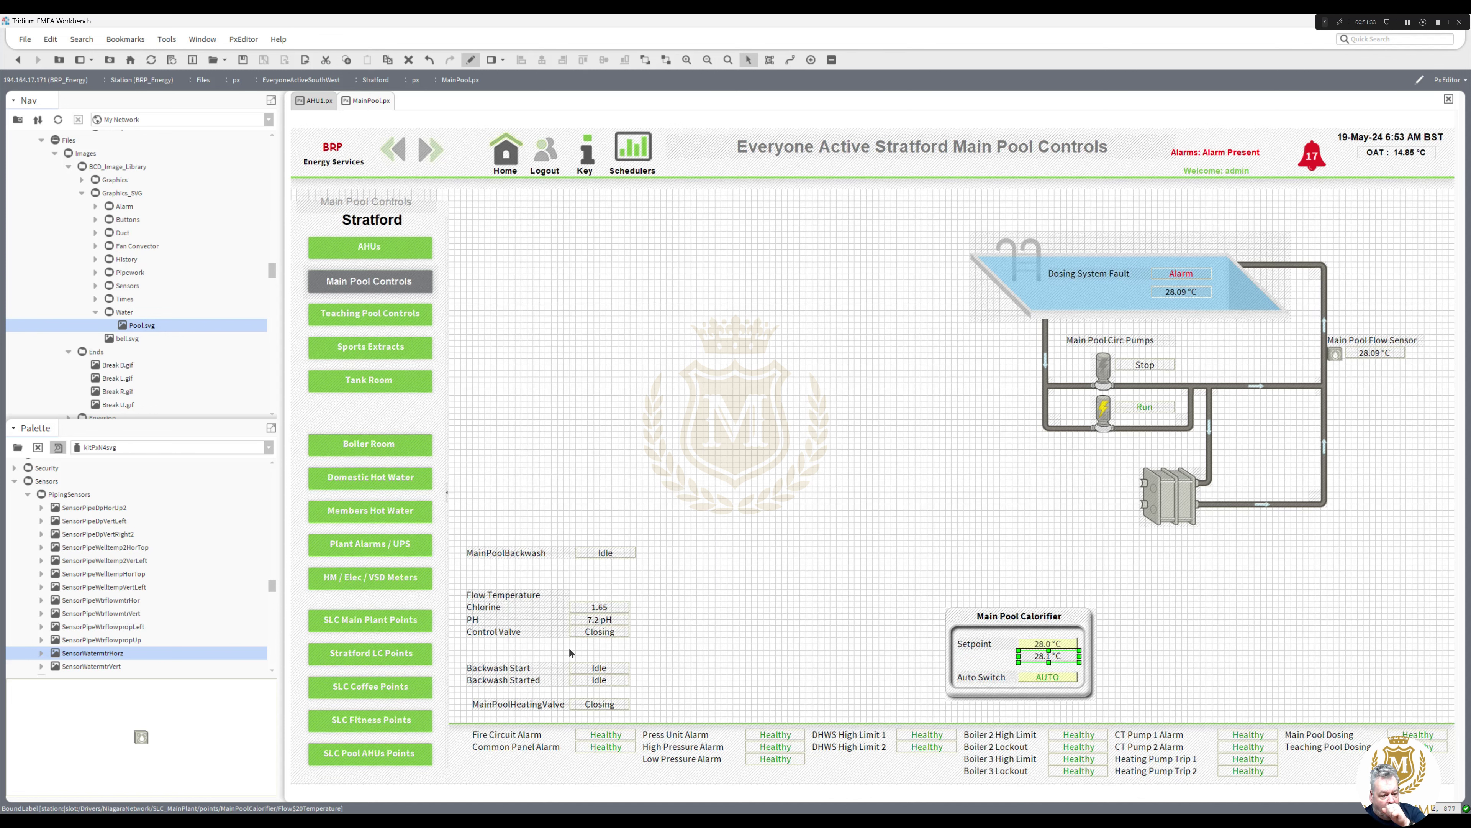
{"action": "left_click_drag", "start_coordinate": [513, 600], "coordinate": [961, 658]}
Step: Shorten the Flow Temperature label's text to "Flow Temp"
{"action": "double_click", "coordinate": [917, 658]}
{"action": "left_click", "coordinate": [763, 454]}
{"action": "key", "text": "BackSpace"}
{"action": "key", "text": "BackSpace"}
{"action": "key", "text": "BackSpace"}
{"action": "key", "text": "BackSpace"}
{"action": "key", "text": "BackSpace"}
{"action": "key", "text": "BackSpace"}
{"action": "key", "text": "BackSpace"}
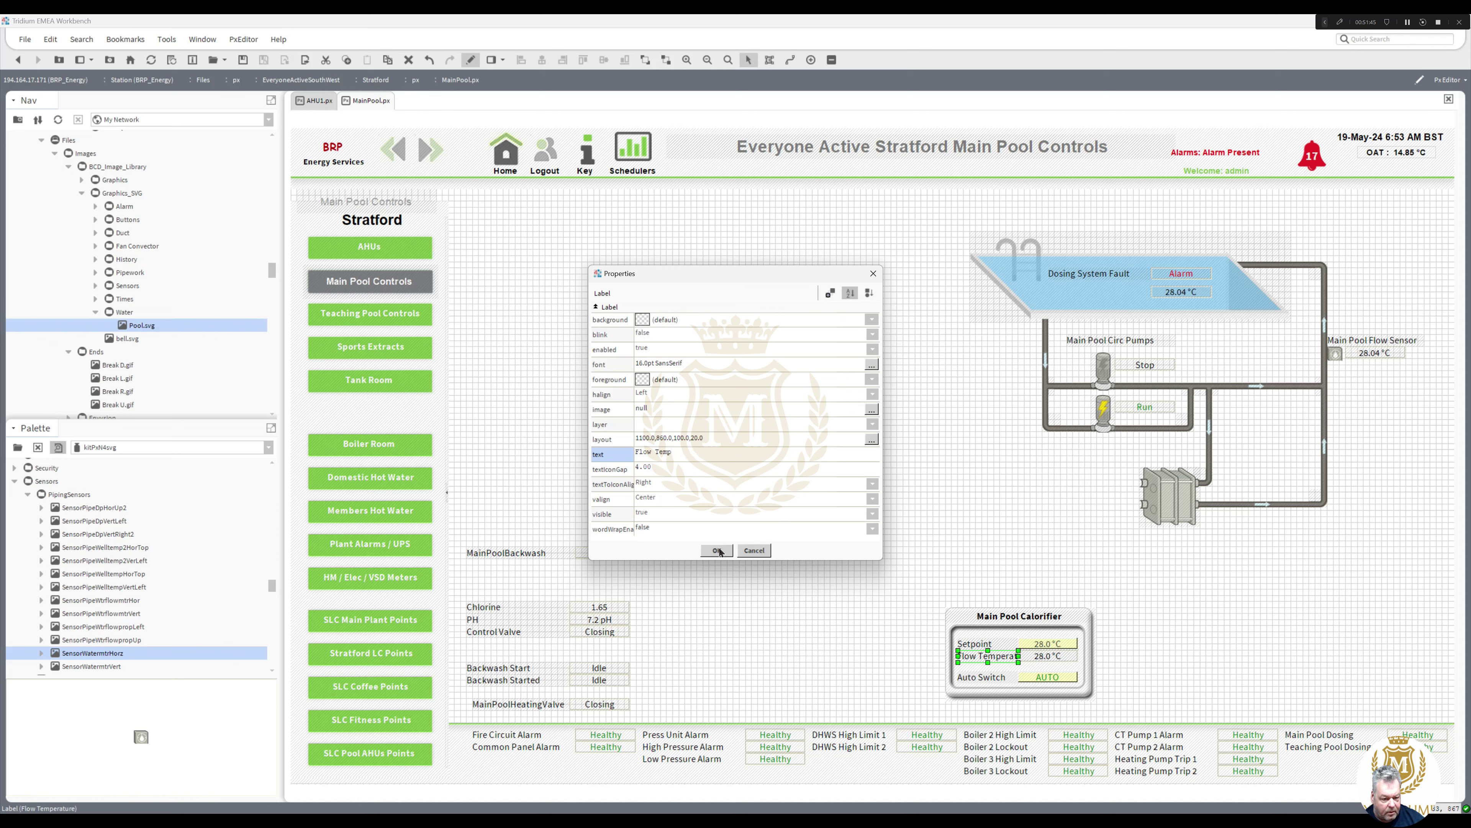
{"action": "left_click", "coordinate": [717, 551]}
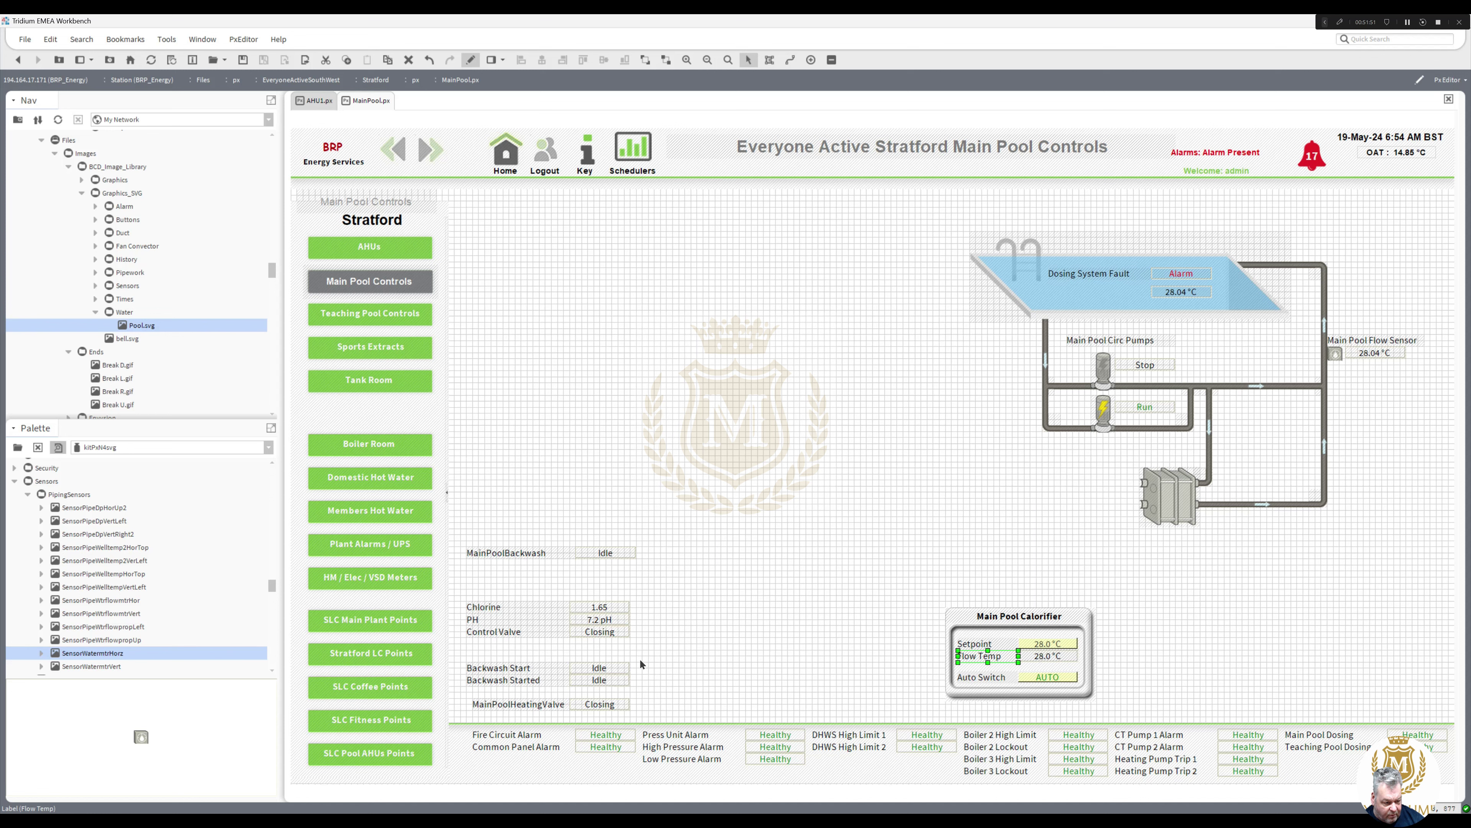
Step: Move the Backwash Start and Backwash Started rows beside the Main Pool Calorifier panel and the Control Valve row just above MainPoolHeatingValve
{"action": "left_click_drag", "start_coordinate": [637, 655], "coordinate": [1189, 644]}
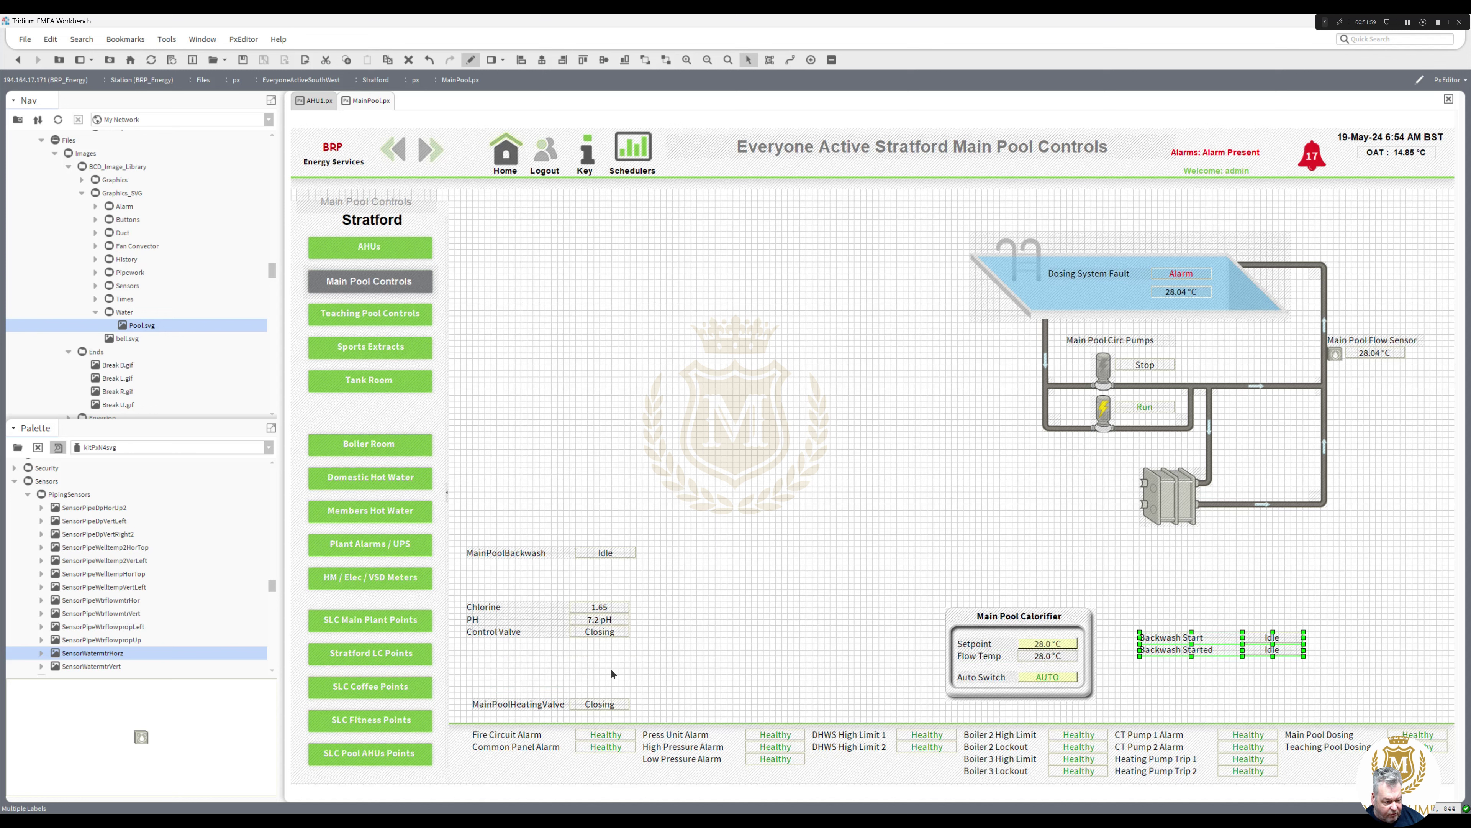
{"action": "left_click", "coordinate": [526, 633]}
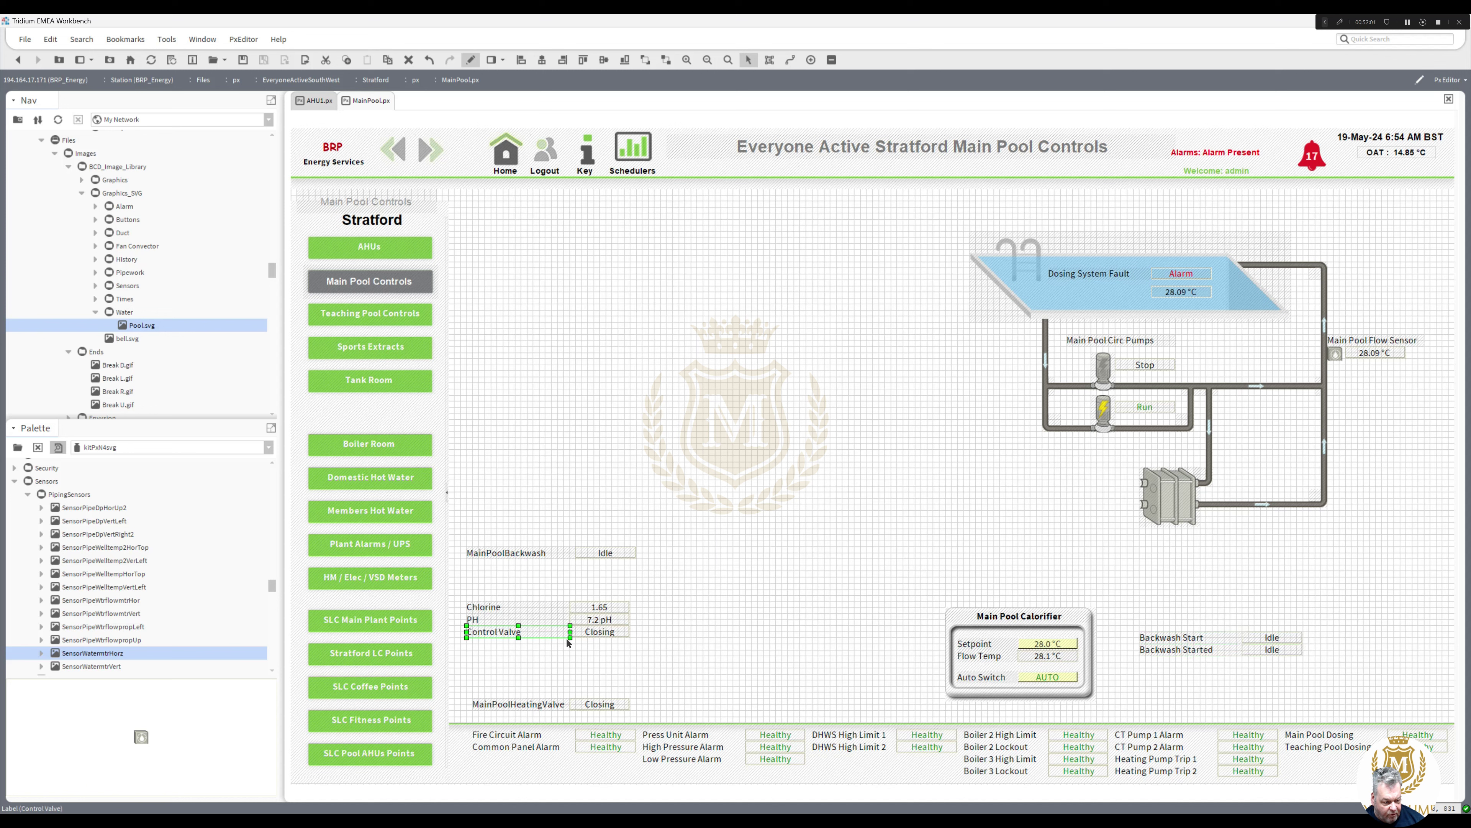
{"action": "left_click", "coordinate": [600, 630], "text": "ctrl"}
{"action": "left_click_drag", "start_coordinate": [545, 630], "coordinate": [551, 673]}
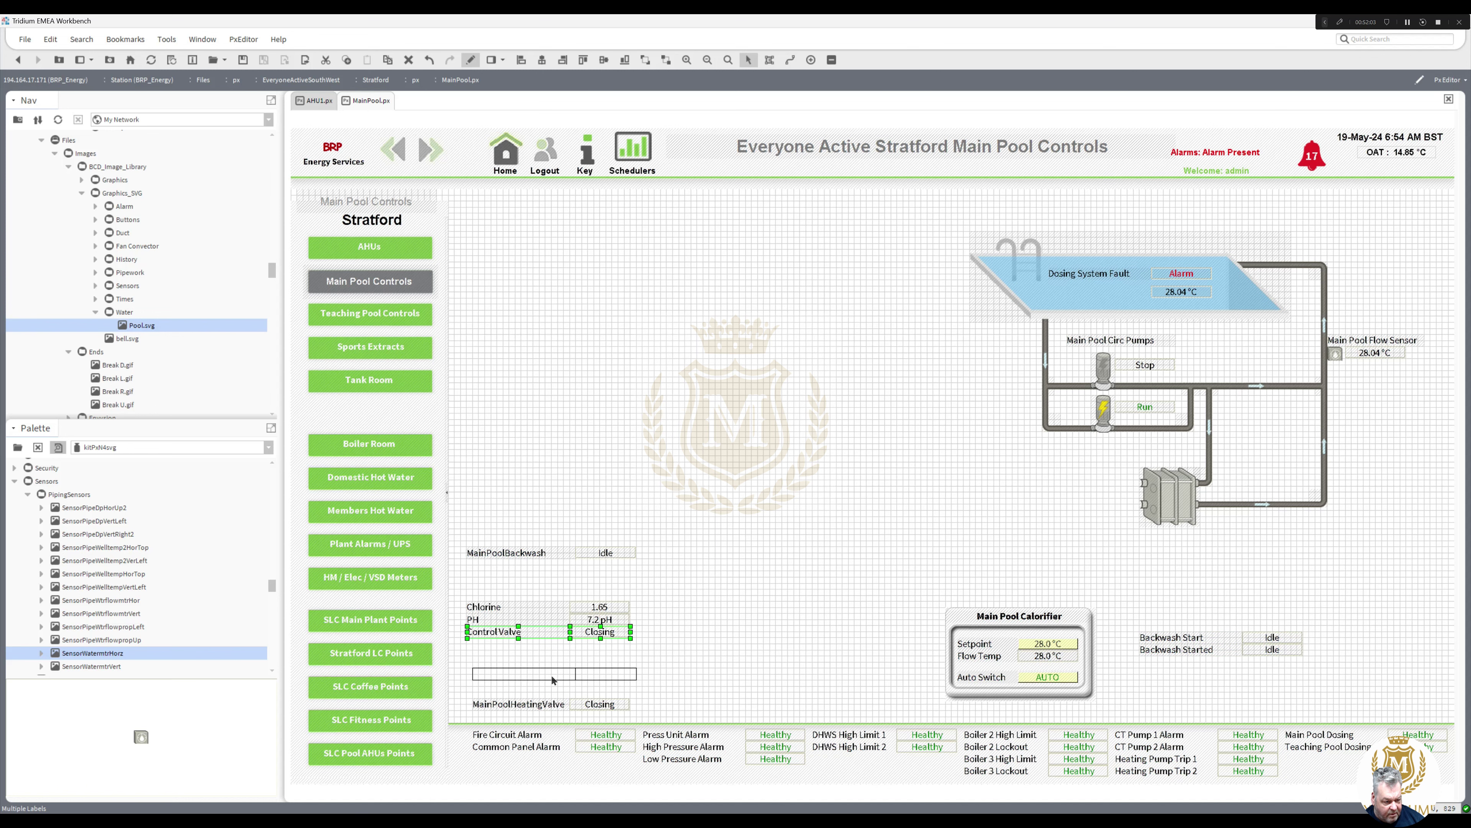
Step: Move the MainPoolBackwash label and value directly beneath the Backwash Started row, lined up with it
{"action": "left_click_drag", "start_coordinate": [659, 572], "coordinate": [459, 539]}
{"action": "left_click_drag", "start_coordinate": [573, 555], "coordinate": [1171, 669]}
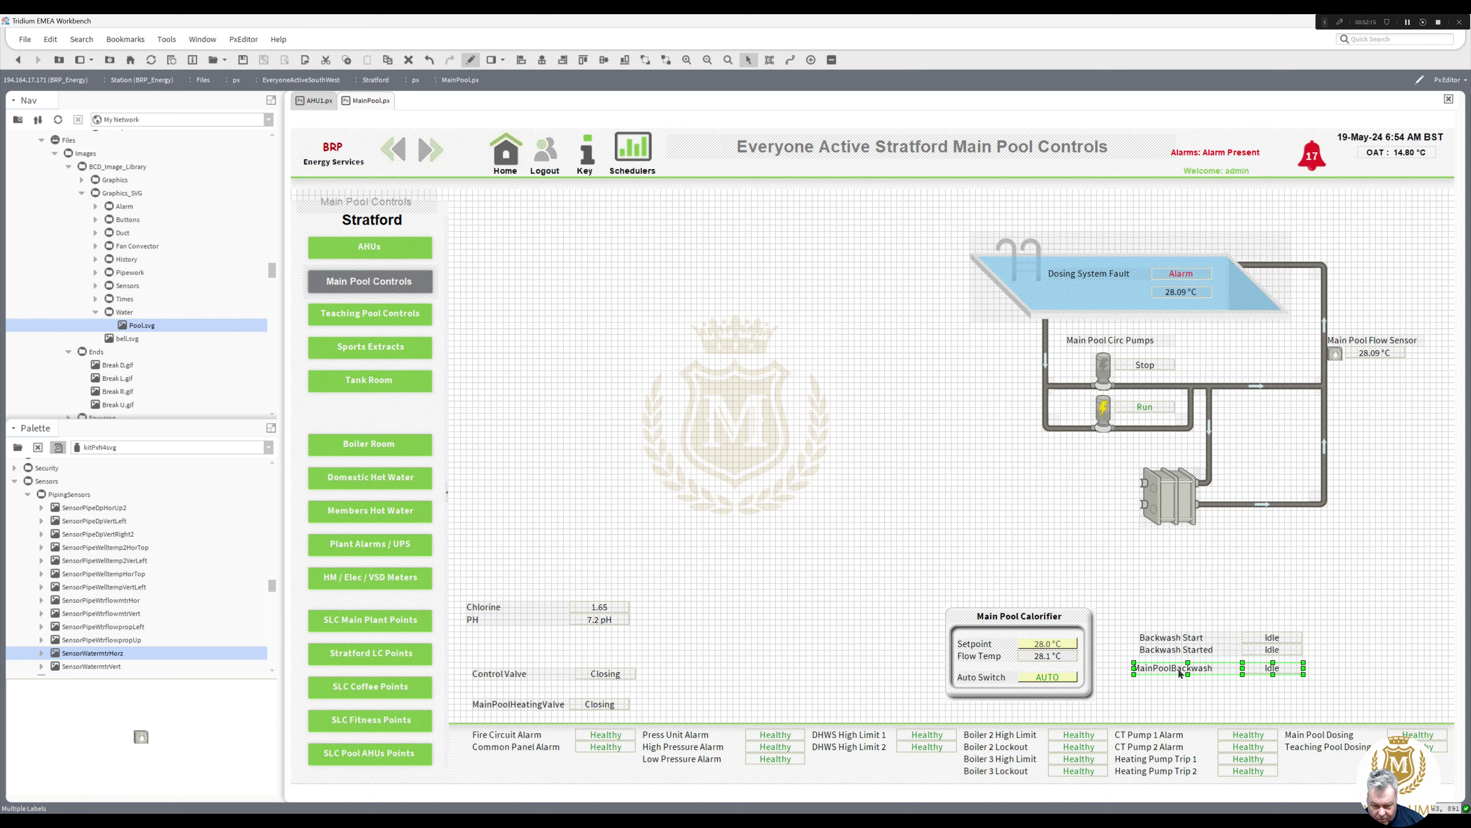
{"action": "left_click_drag", "start_coordinate": [1180, 673], "coordinate": [1141, 662]}
Step: Change the MainPoolBackwash label's text to "Main Pool Backwash" with spaces between the words
{"action": "left_click", "coordinate": [1157, 663]}
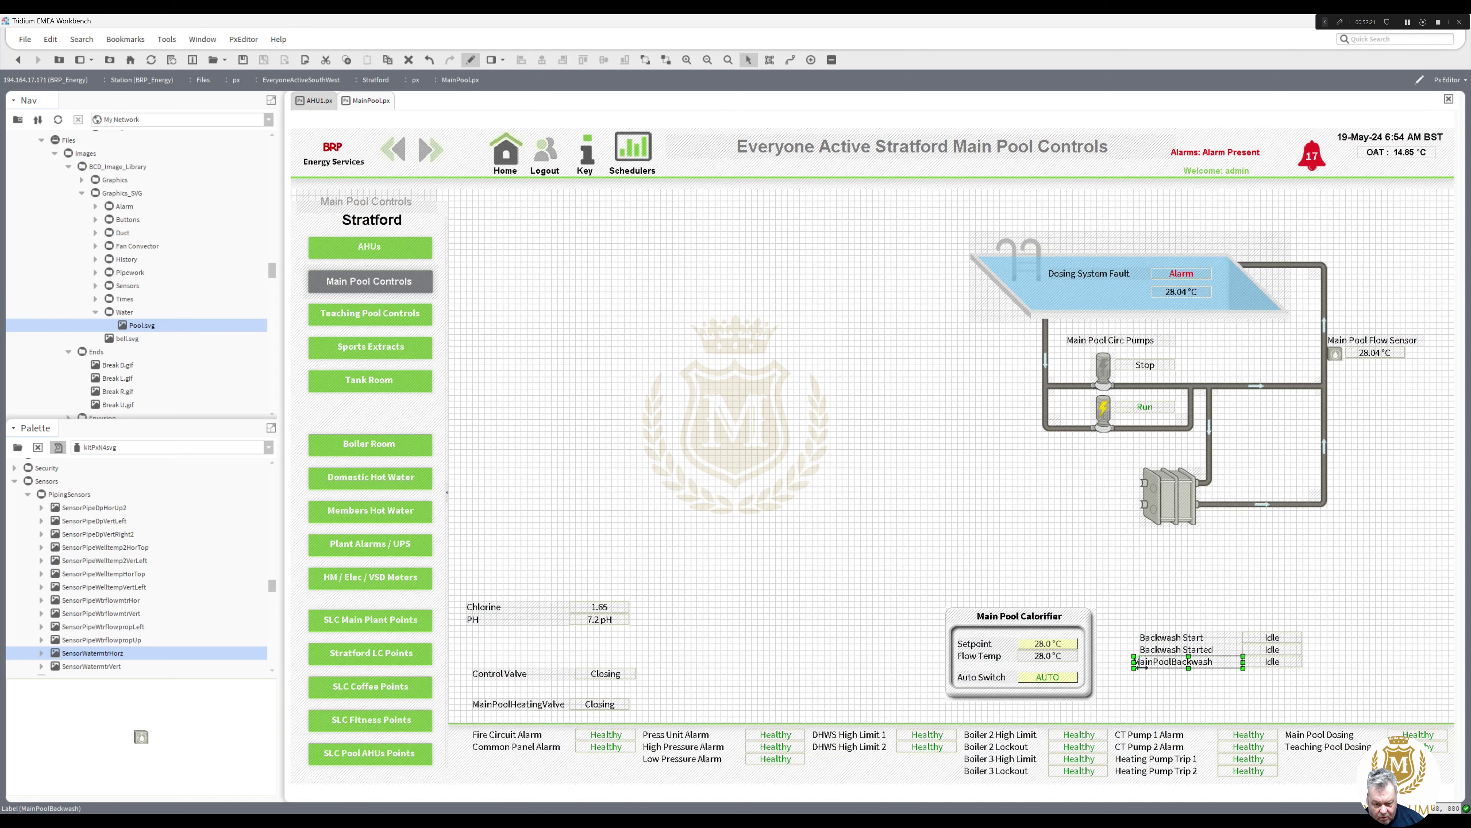
{"action": "double_click", "coordinate": [1178, 665]}
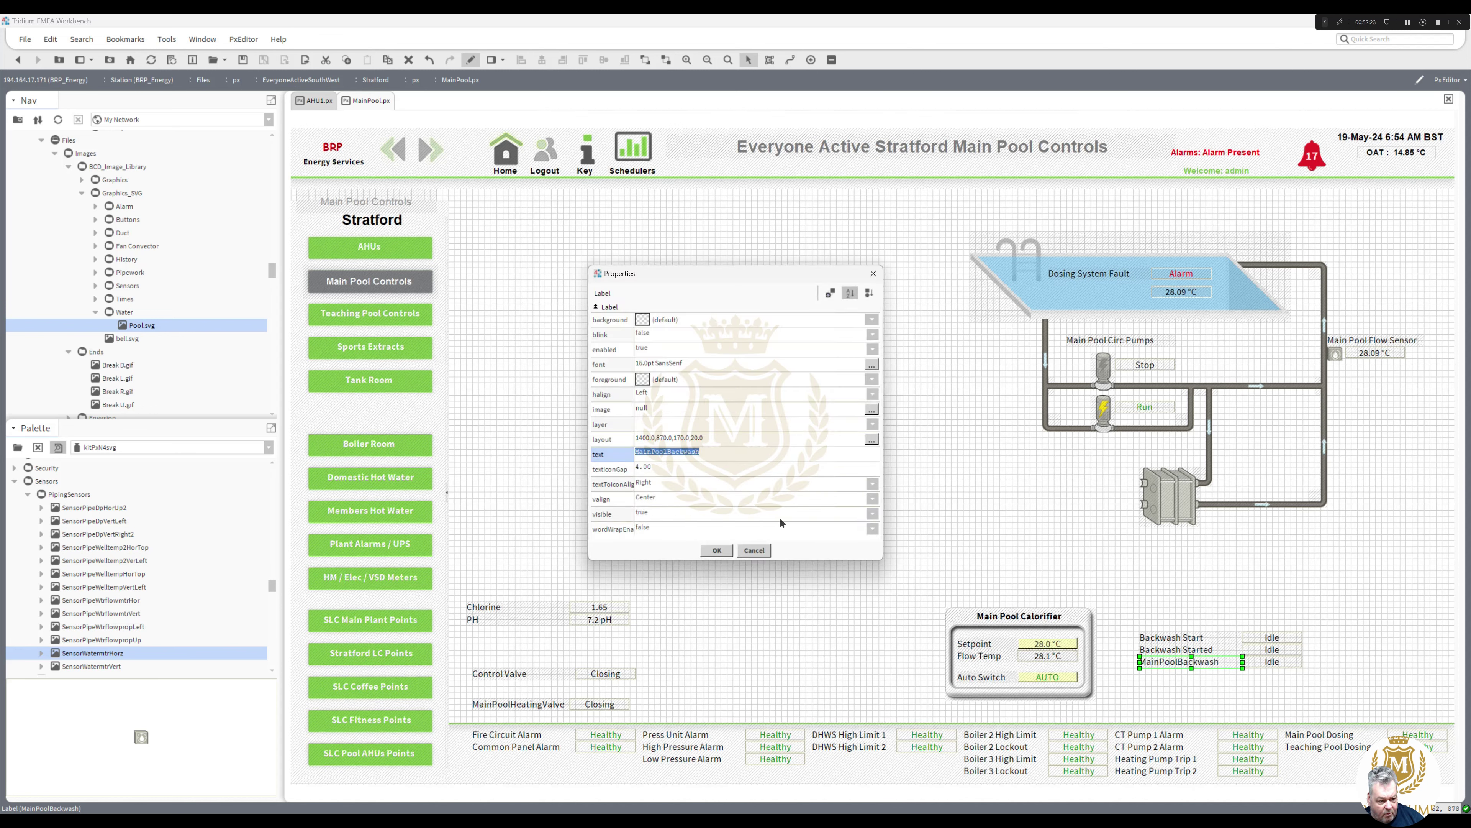
{"action": "left_click", "coordinate": [668, 453]}
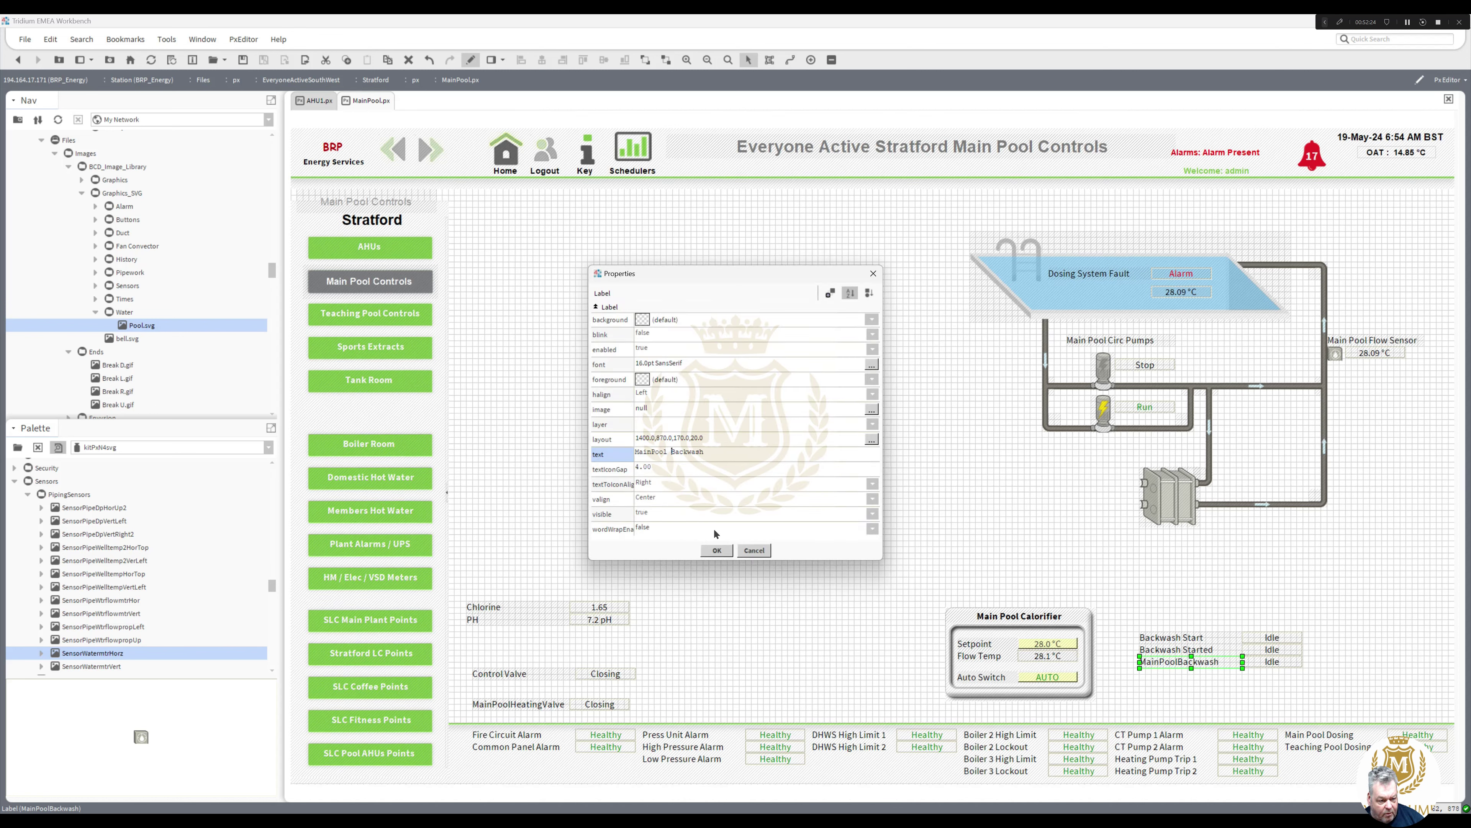
{"action": "left_click", "coordinate": [717, 550]}
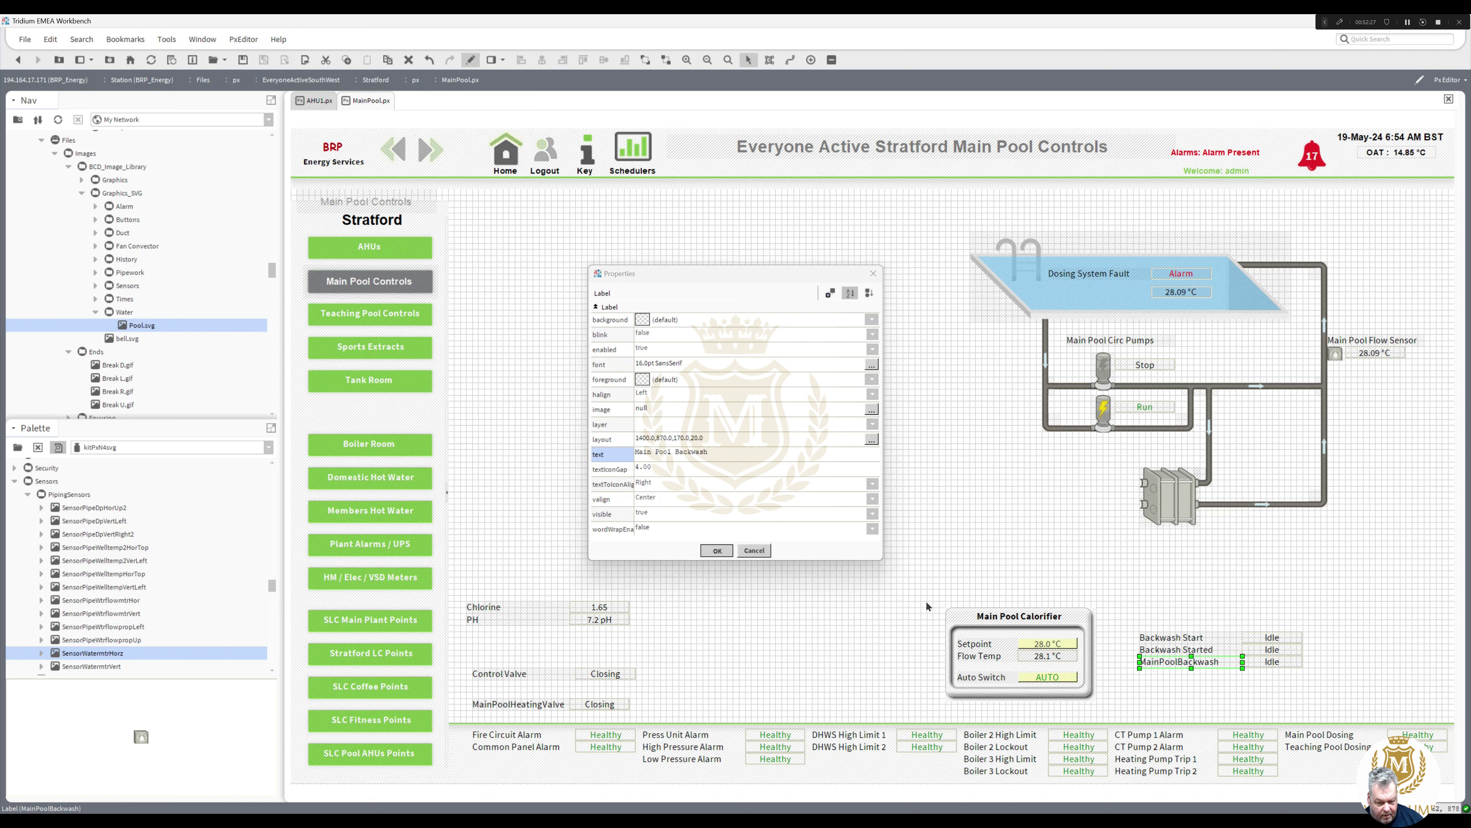
{"action": "double_click", "coordinate": [1164, 653]}
{"action": "left_click", "coordinate": [725, 550]}
Step: Duplicate the Calorifier panel's background, place the copy over the three backwash rows and send it behind them
{"action": "left_click", "coordinate": [1092, 655]}
{"action": "right_click", "coordinate": [1091, 656]}
{"action": "left_click", "coordinate": [1118, 686]}
{"action": "left_click_drag", "start_coordinate": [1020, 646], "coordinate": [1198, 630]}
{"action": "right_click", "coordinate": [1198, 630]}
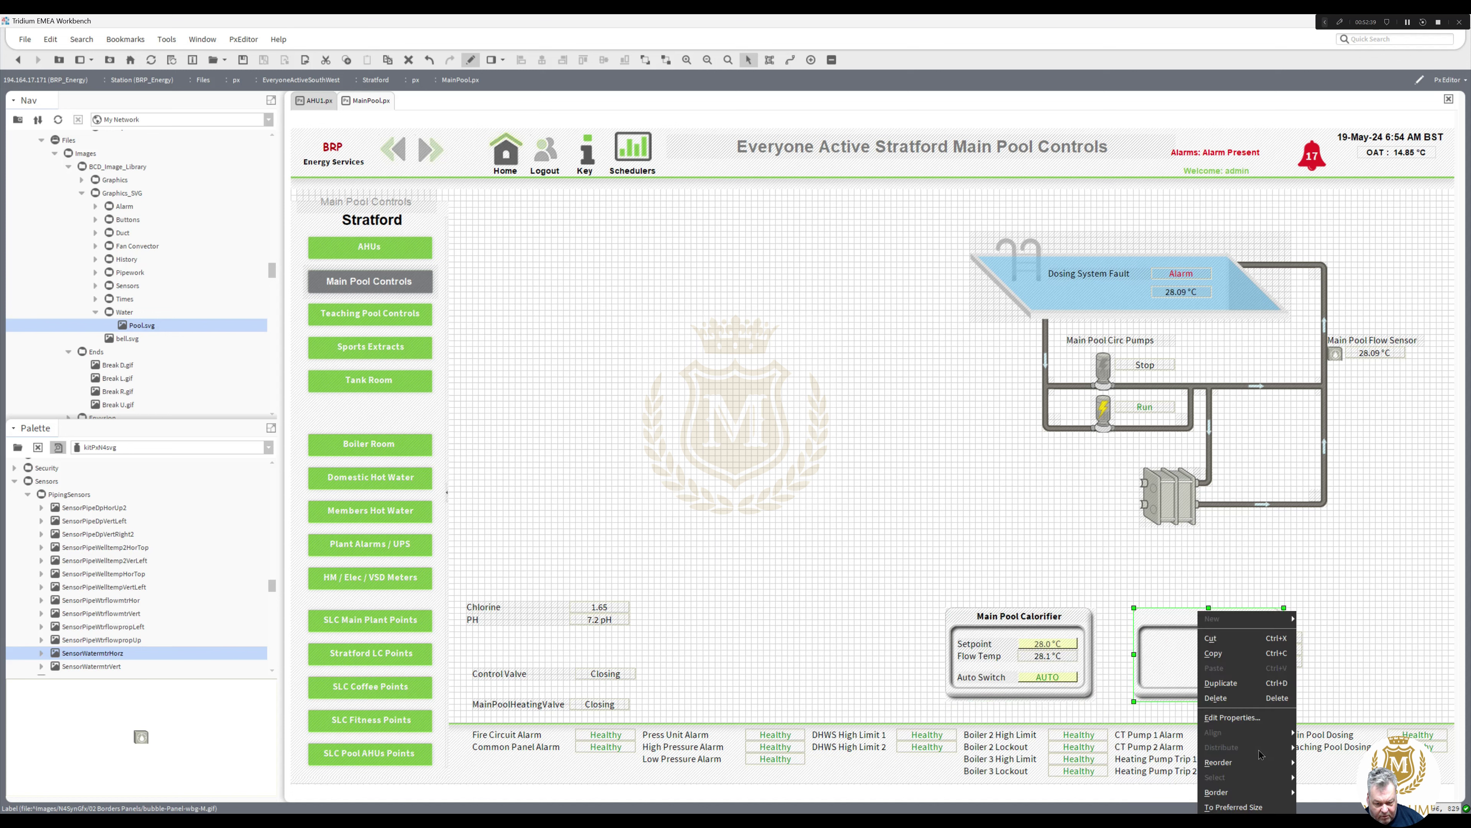
{"action": "mouse_move", "coordinate": [1251, 762]}
{"action": "left_click", "coordinate": [1323, 805]}
{"action": "left_click", "coordinate": [1313, 680]}
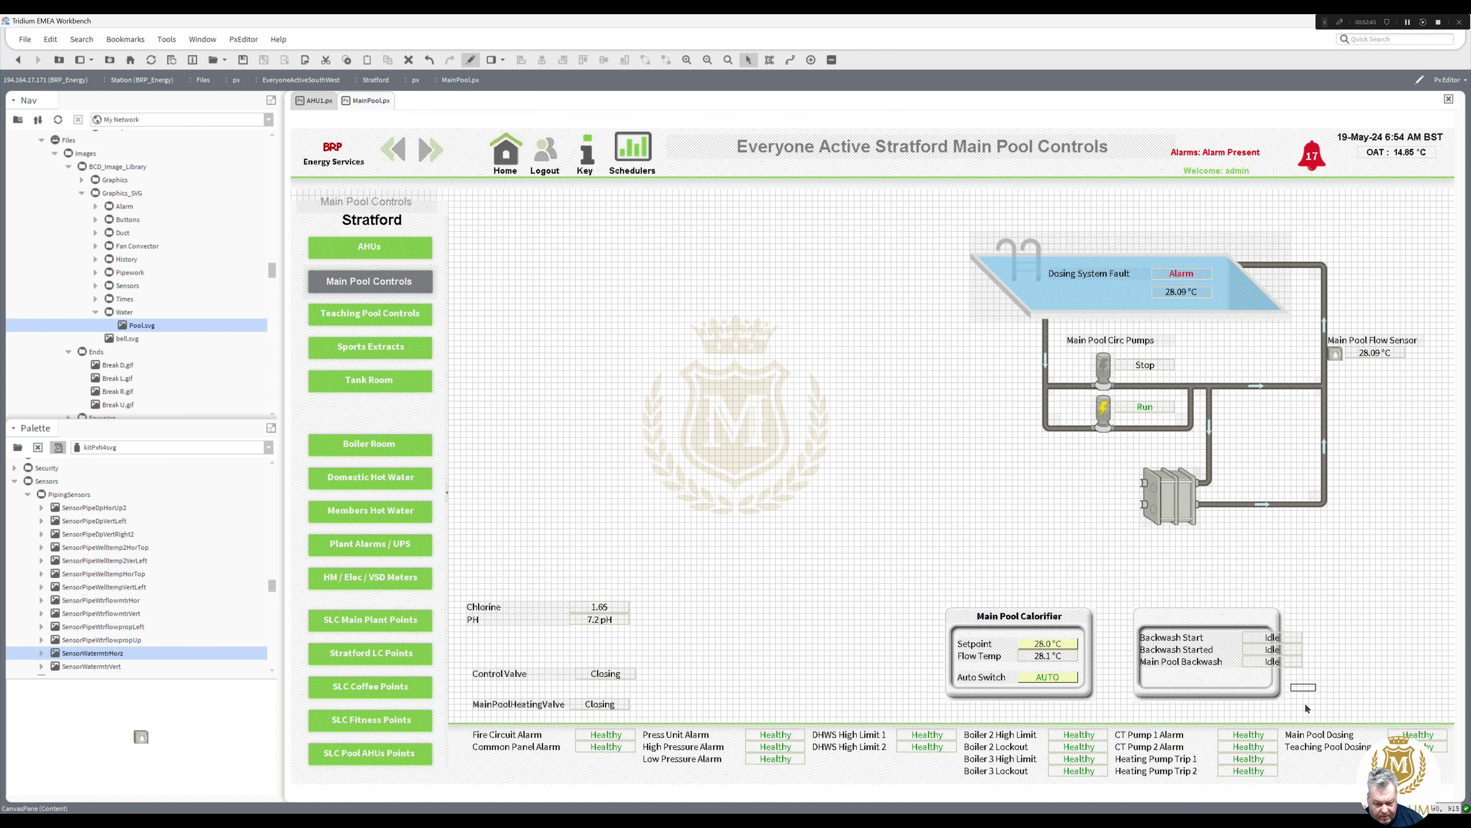
Step: Shorten the three backwash labels, then narrow and shift their values so all rows fit inside the new panel's inner frame
{"action": "left_click_drag", "start_coordinate": [1272, 714], "coordinate": [1130, 622]}
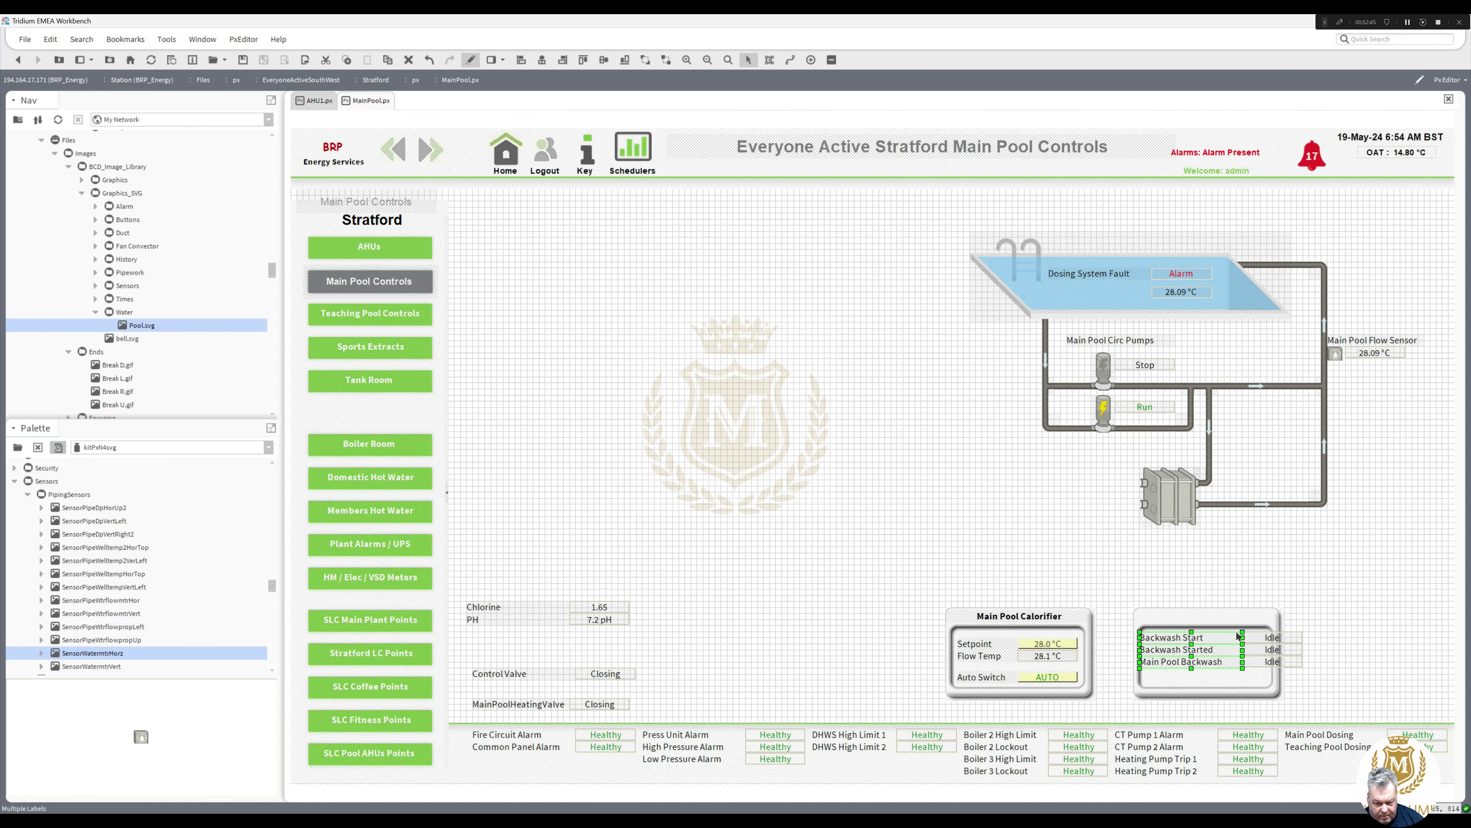
{"action": "mouse_move", "coordinate": [1243, 636]}
{"action": "left_mouse_down"}
{"action": "mouse_move", "coordinate": [1224, 636]}
{"action": "mouse_move", "coordinate": [1231, 665]}
{"action": "mouse_move", "coordinate": [1225, 628]}
{"action": "left_mouse_up"}
{"action": "left_click_drag", "start_coordinate": [1293, 641], "coordinate": [1260, 648]}
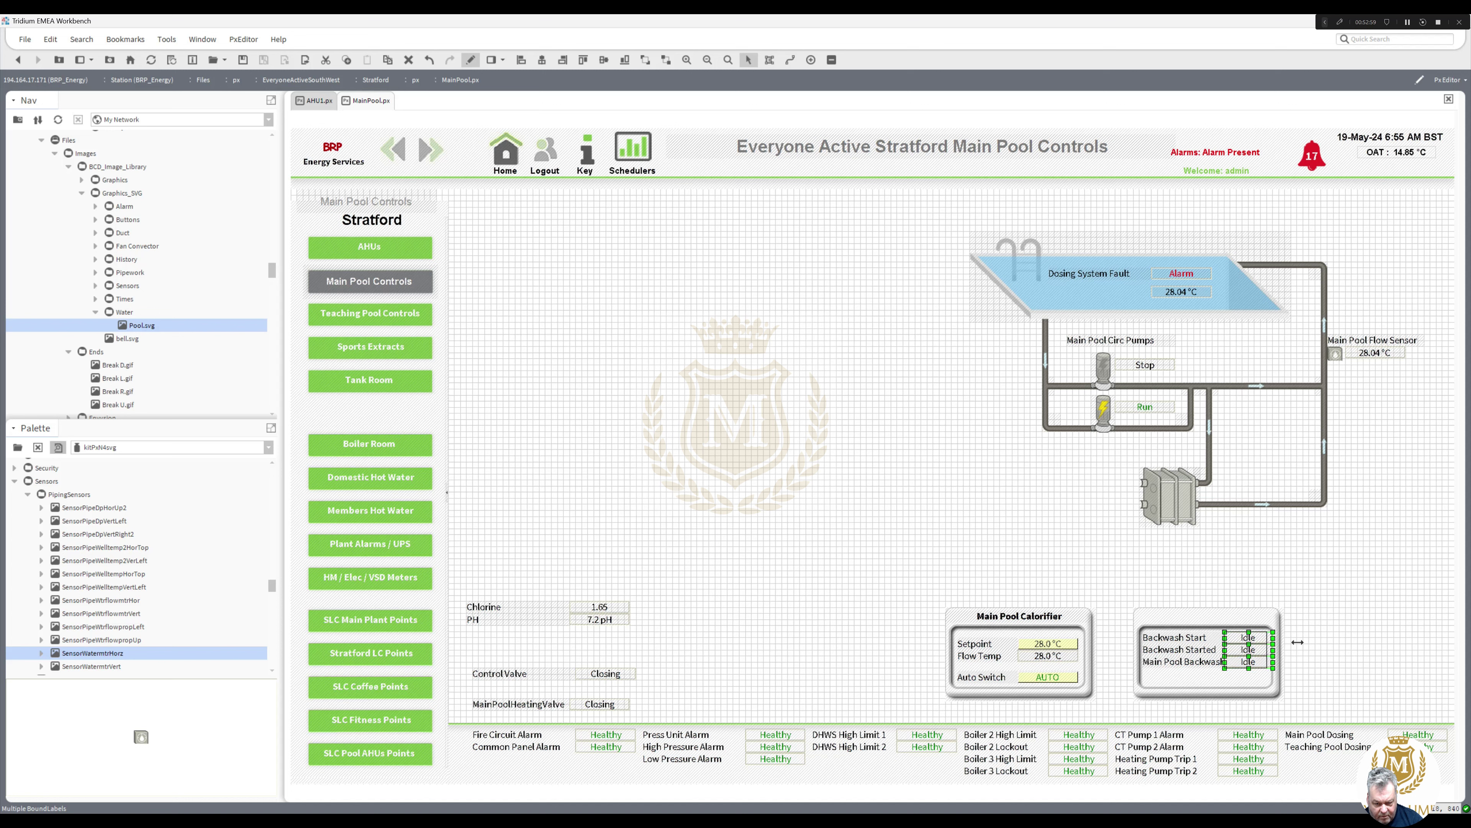
Step: Duplicate the Main Pool Calorifier title and place the copy in the header strip of the backwash panel
{"action": "right_click", "coordinate": [1018, 614]}
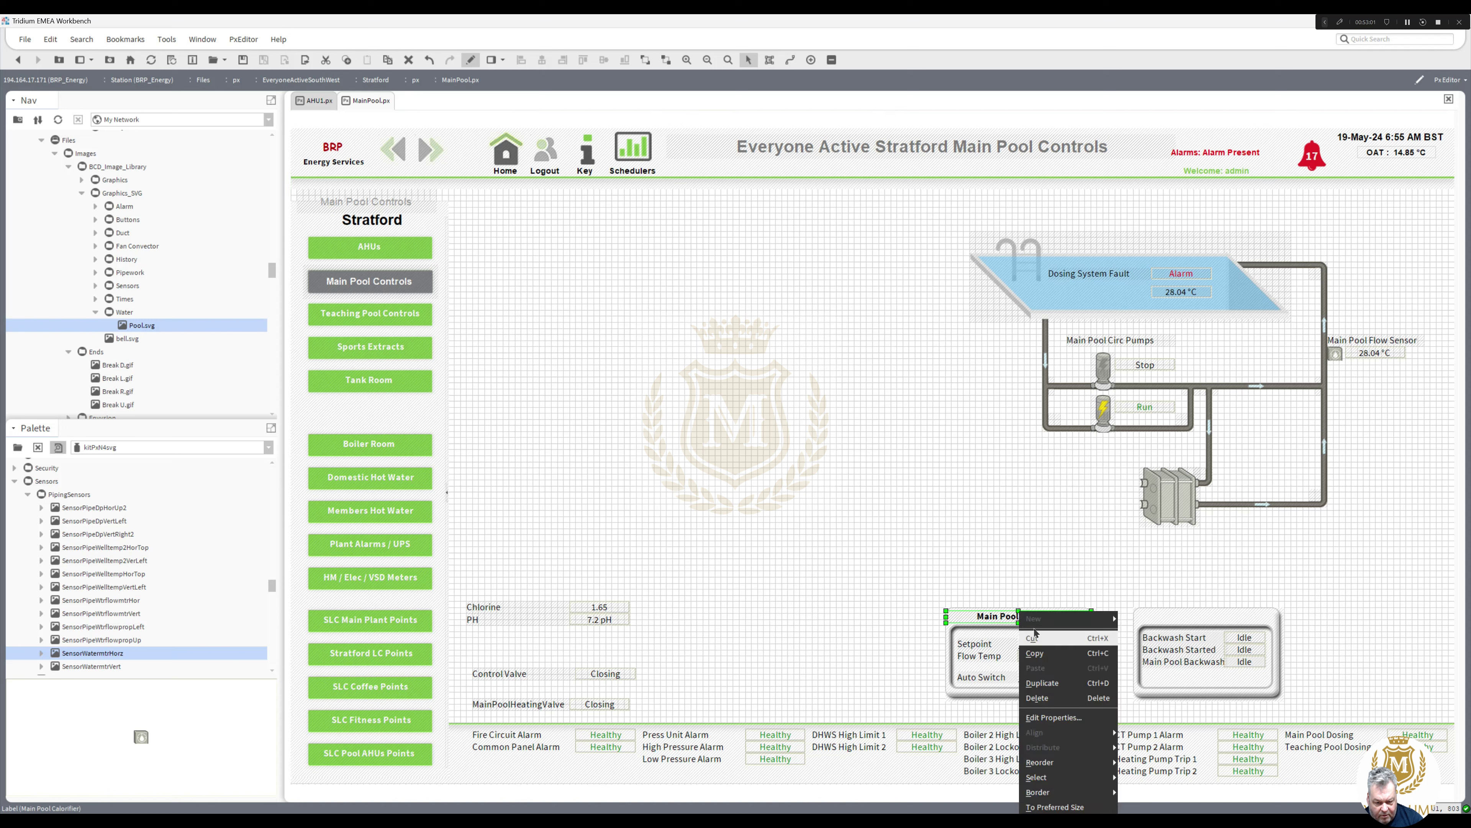
{"action": "left_click", "coordinate": [1060, 683]}
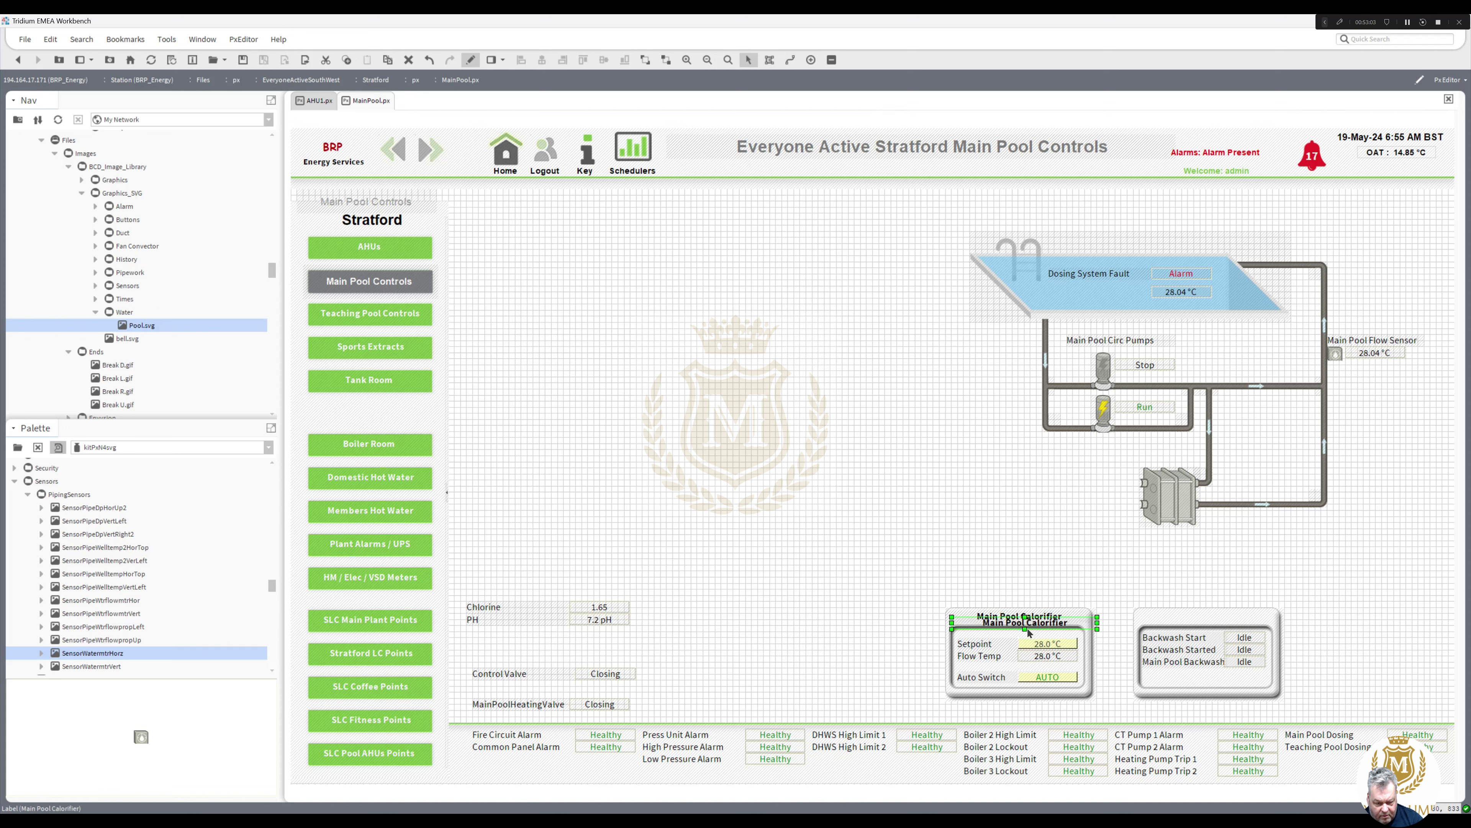
{"action": "left_click_drag", "start_coordinate": [1026, 628], "coordinate": [1206, 619]}
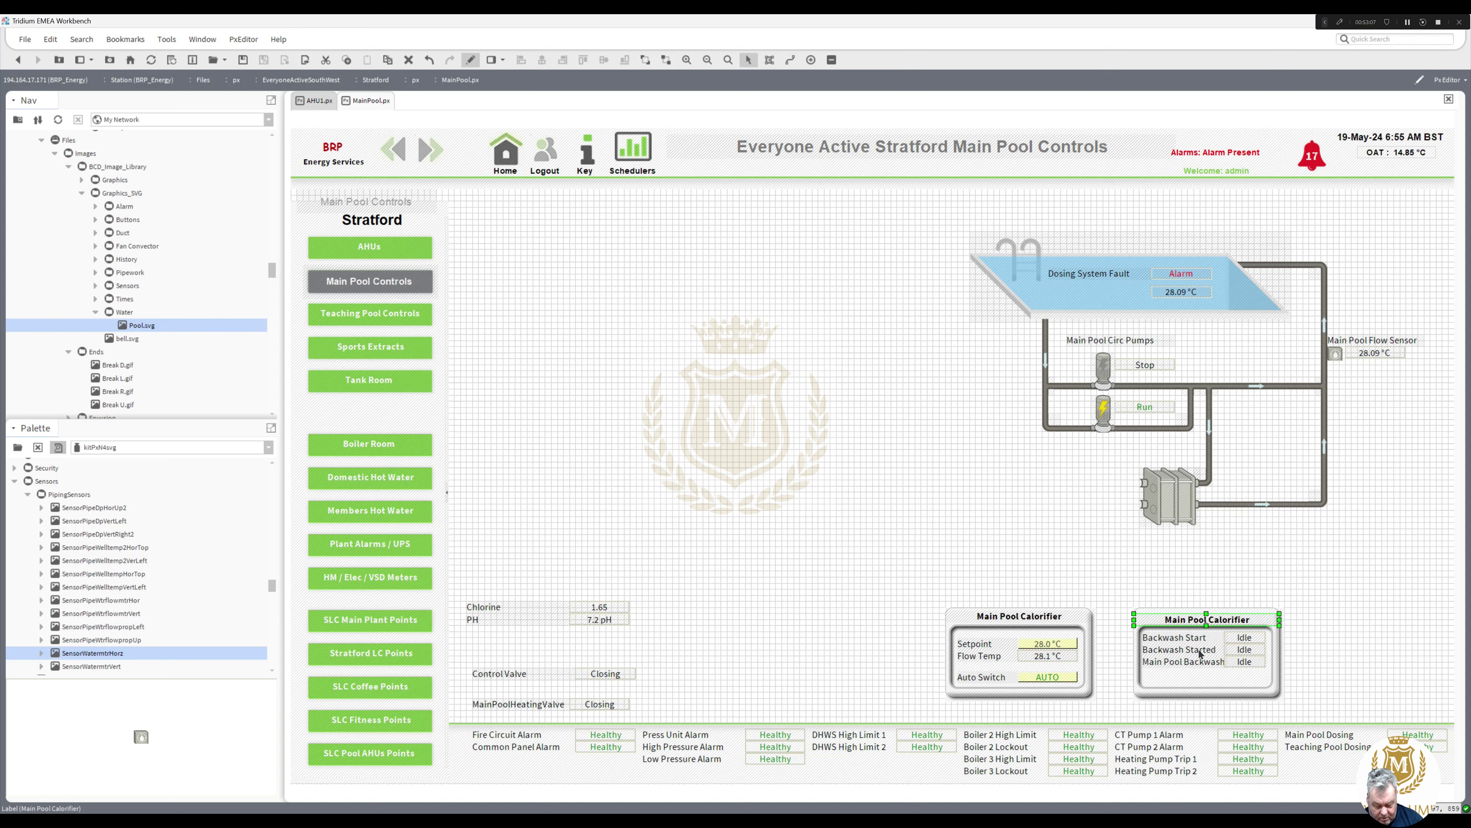
{"action": "left_click_drag", "start_coordinate": [1203, 620], "coordinate": [1203, 617]}
Step: Change the copied panel title's text to "Main Pool Backwash"
{"action": "double_click", "coordinate": [1206, 616]}
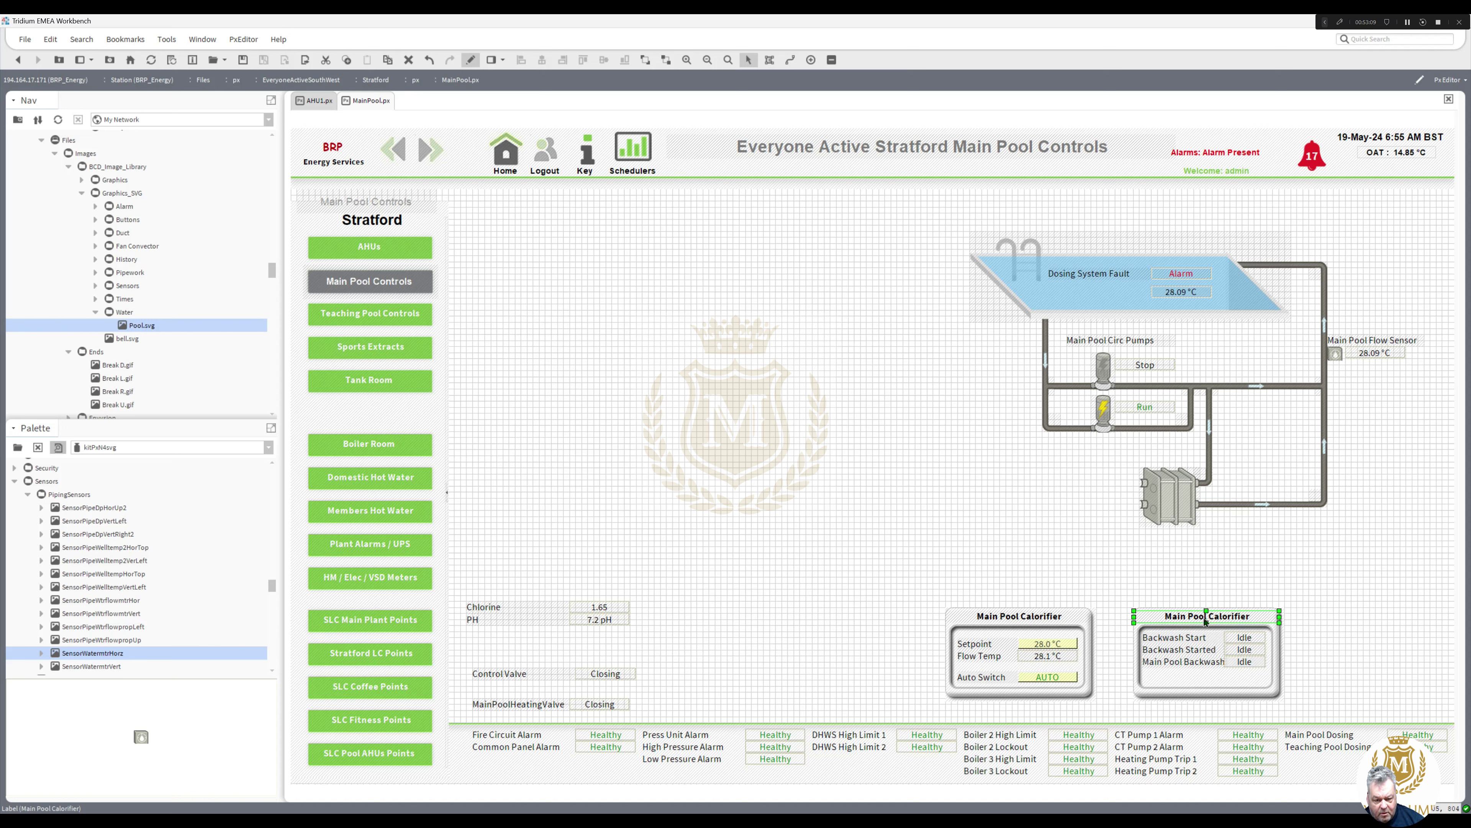
{"action": "left_click_drag", "start_coordinate": [675, 451], "coordinate": [759, 447]}
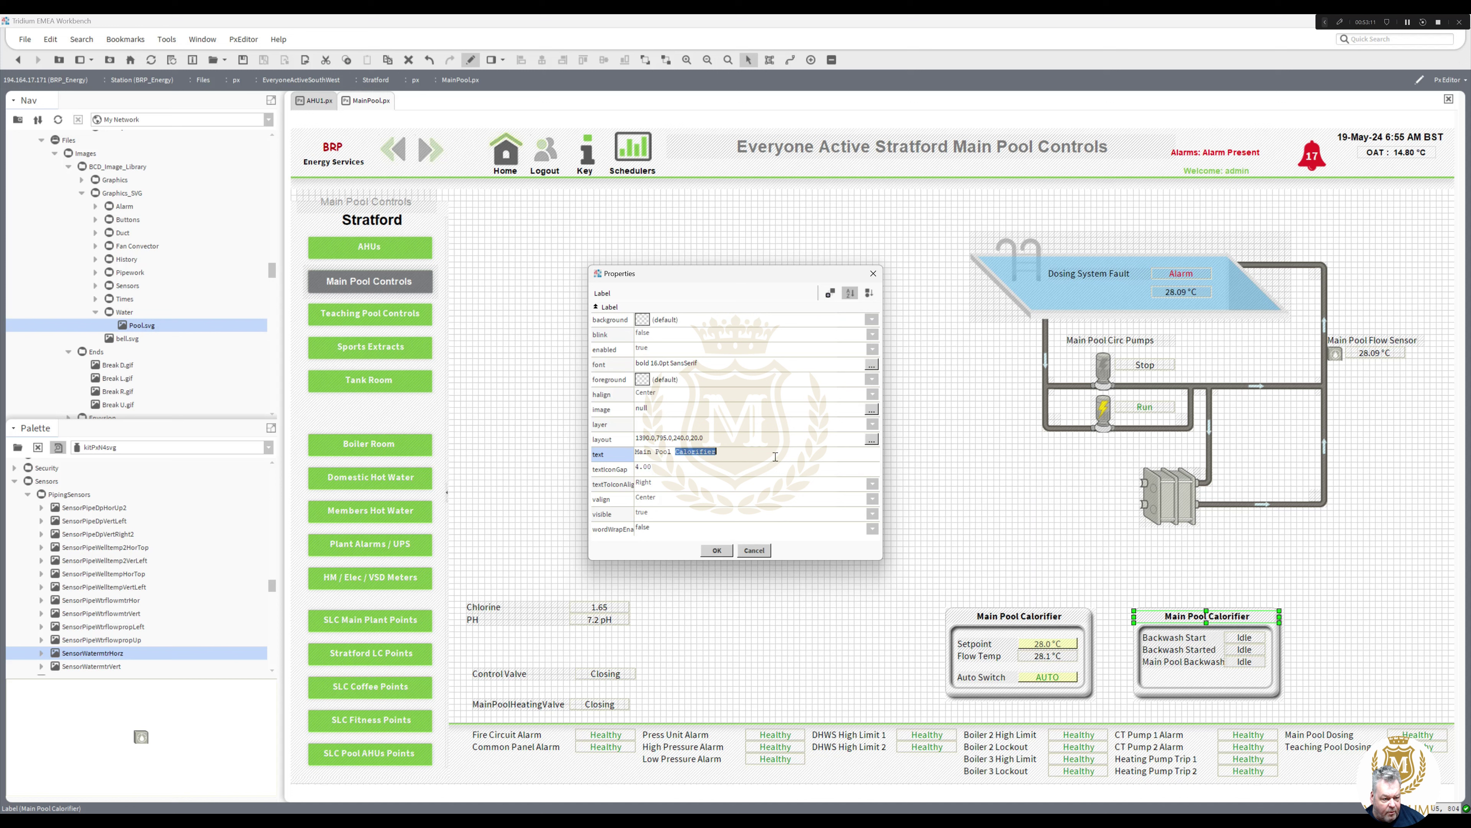
{"action": "type", "text": "Back"}
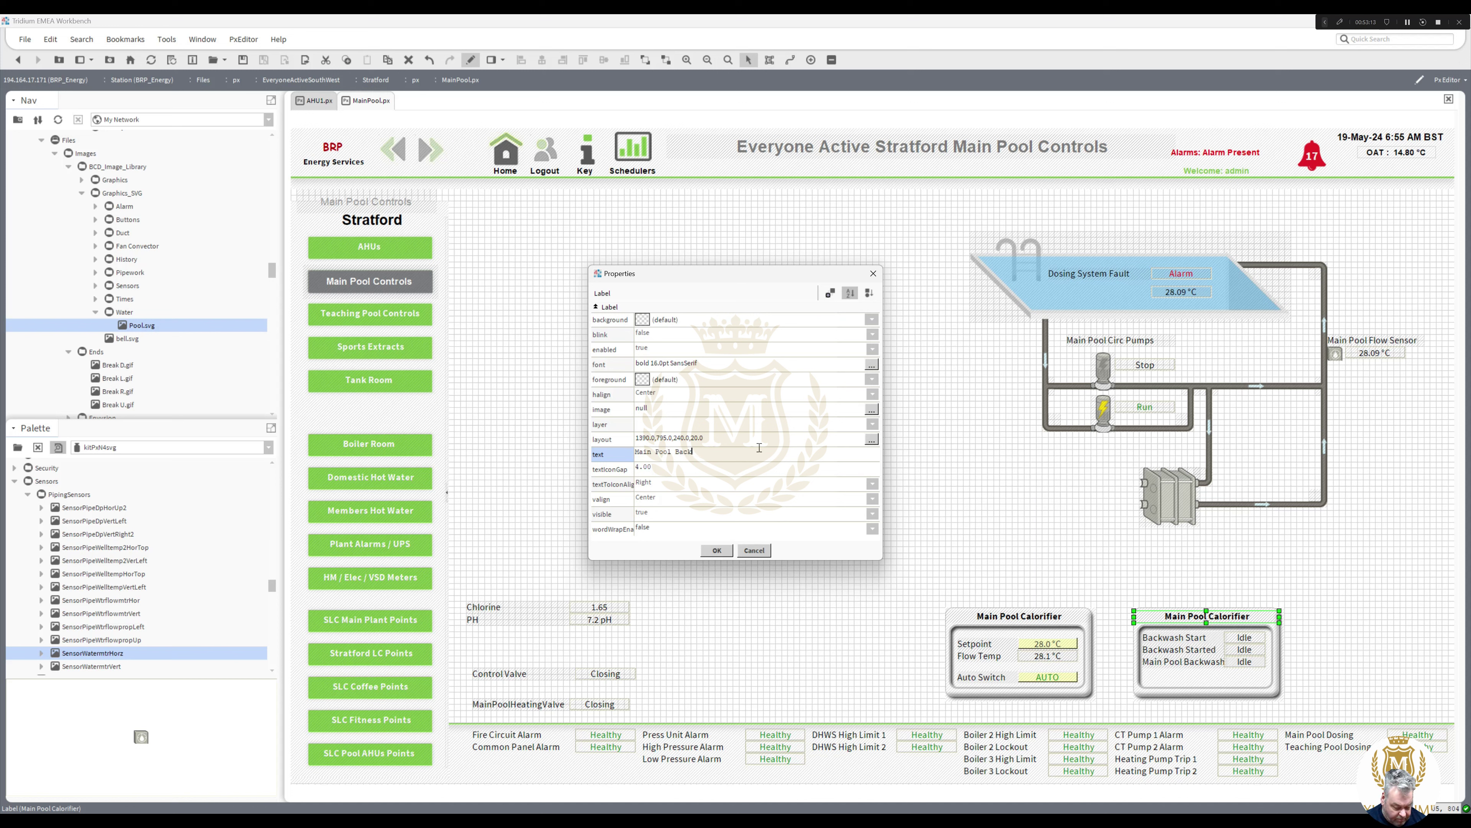
{"action": "type", "text": "wash"}
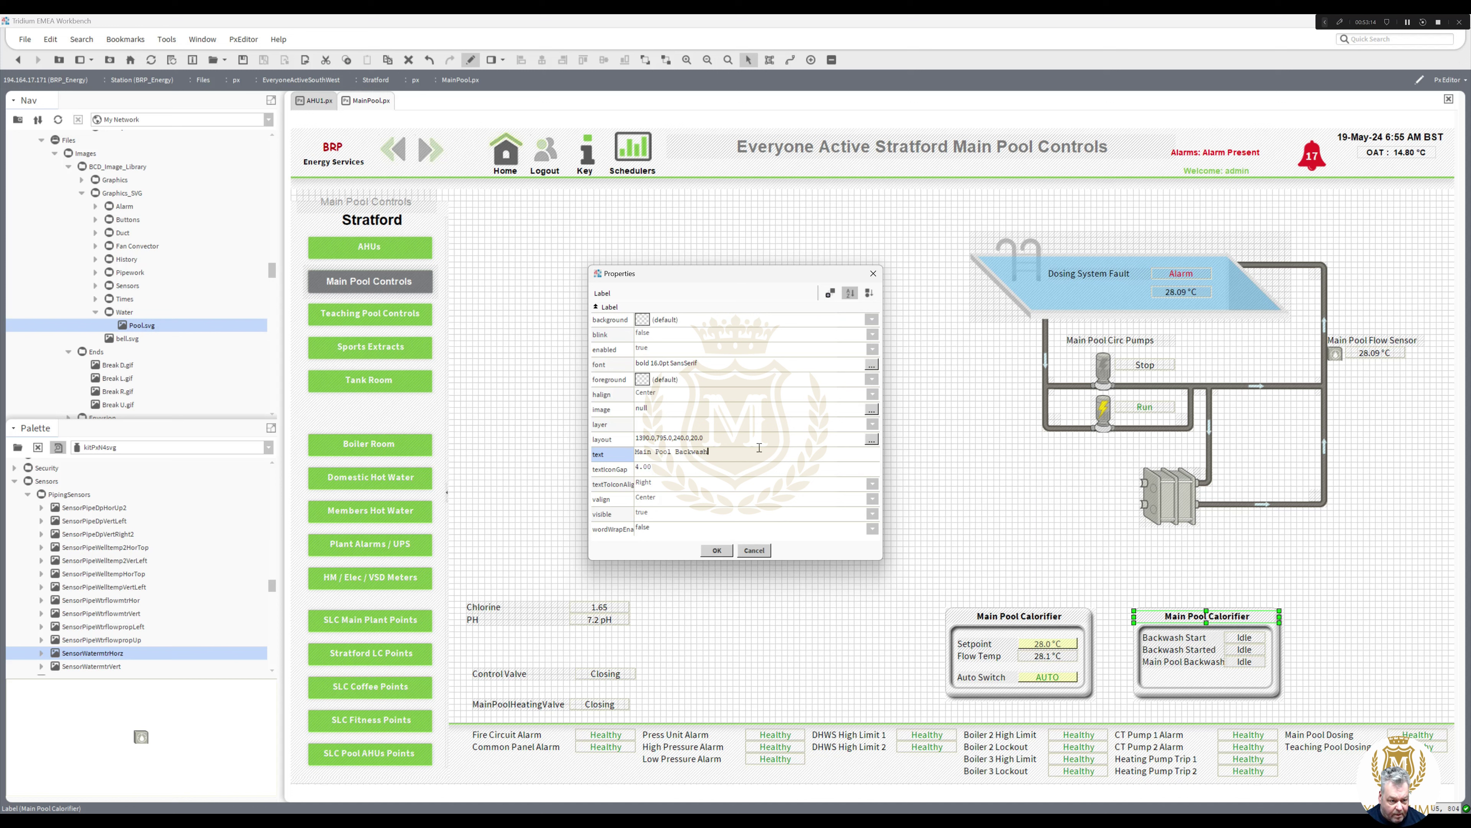
{"action": "left_click", "coordinate": [718, 550]}
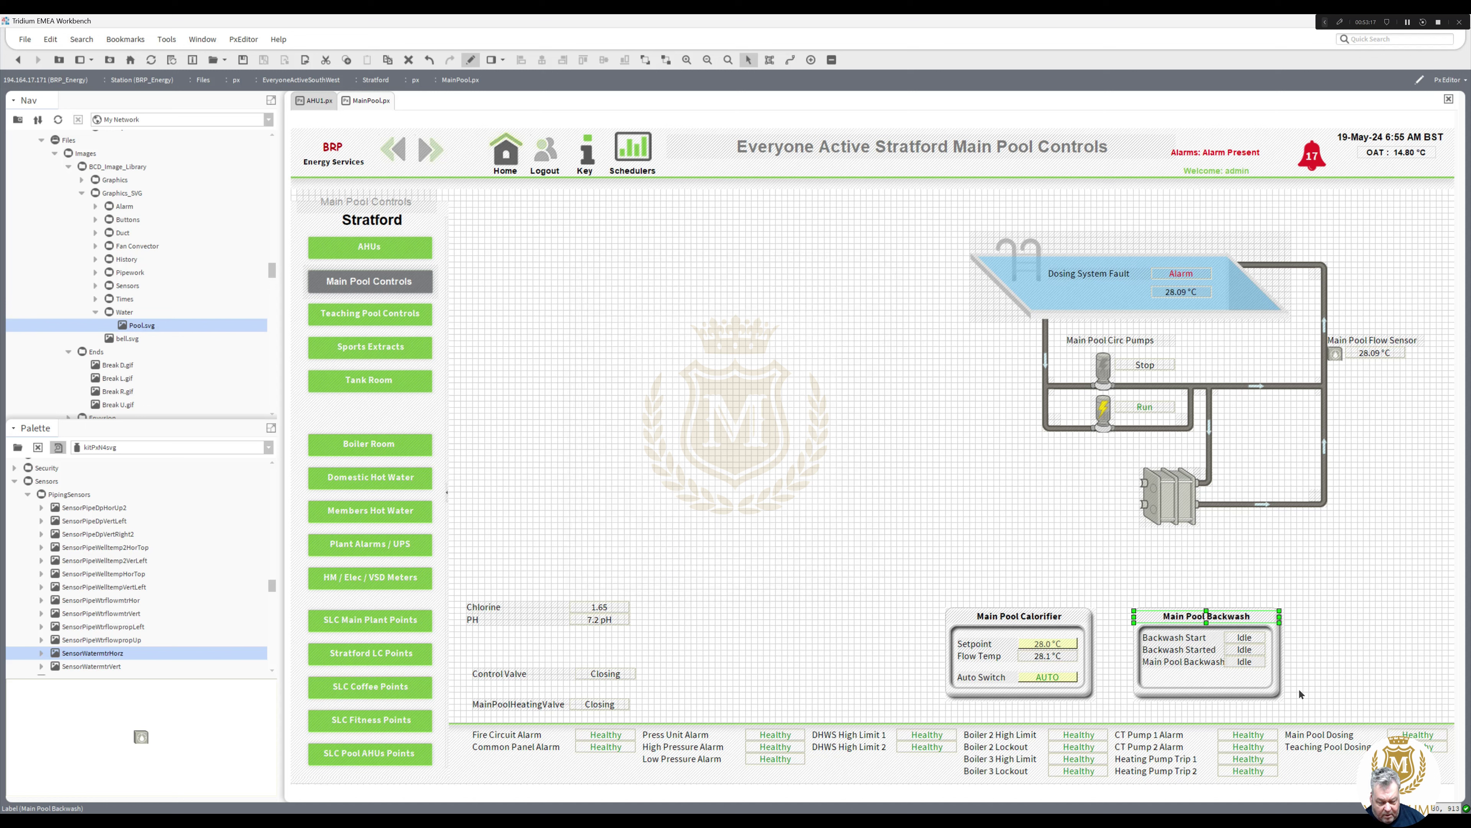
Step: Lower the Backwash Started and Main Pool Backwash rows so the three rows are evenly spaced in their panel
{"action": "left_click_drag", "start_coordinate": [1325, 681], "coordinate": [1123, 674]}
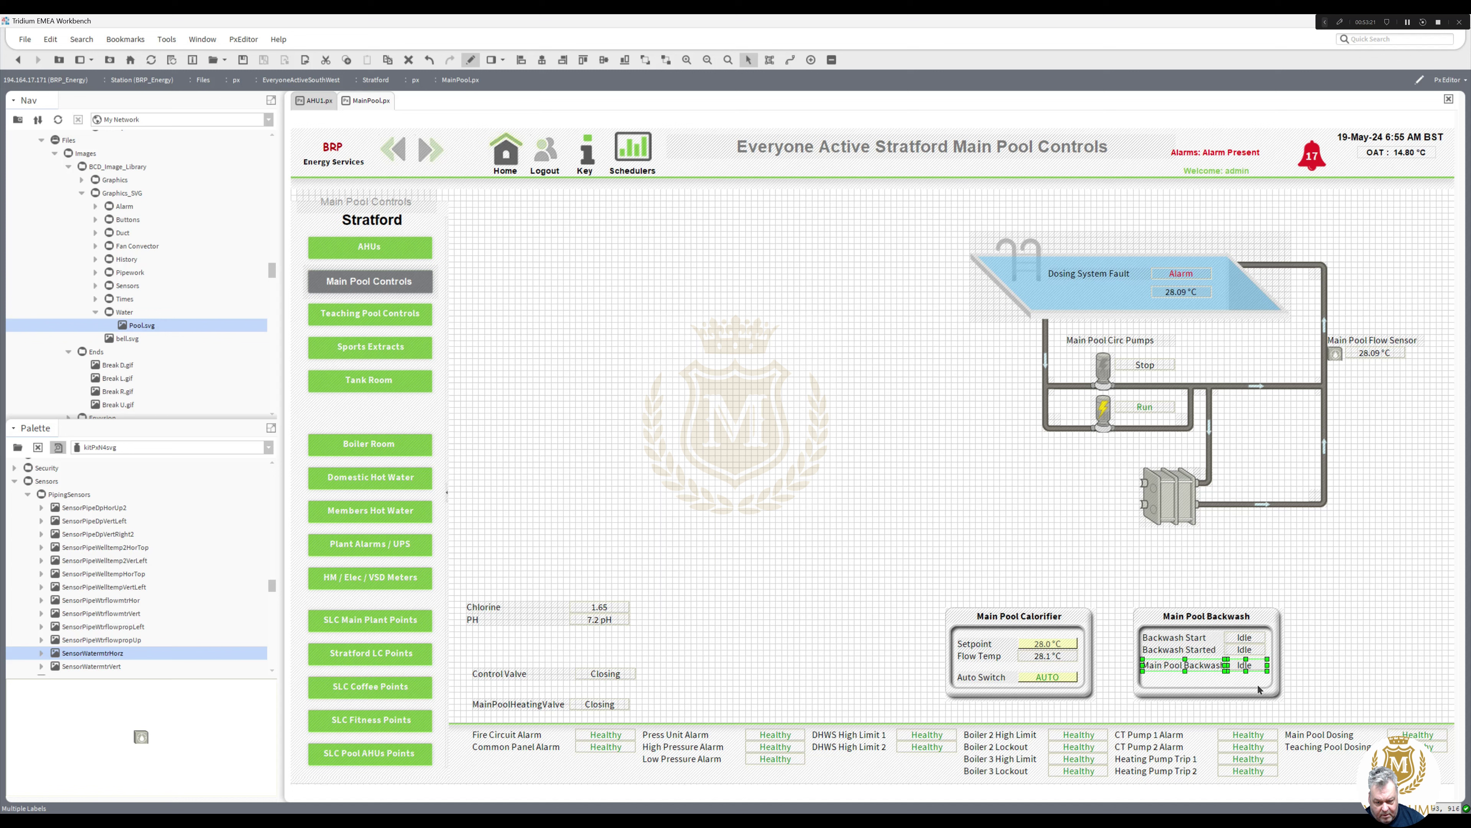
{"action": "key", "text": "Down"}
{"action": "left_click_drag", "start_coordinate": [1307, 683], "coordinate": [1092, 638]}
{"action": "key", "text": "Down"}
{"action": "key", "text": "Down"}
{"action": "left_click", "coordinate": [1324, 669]}
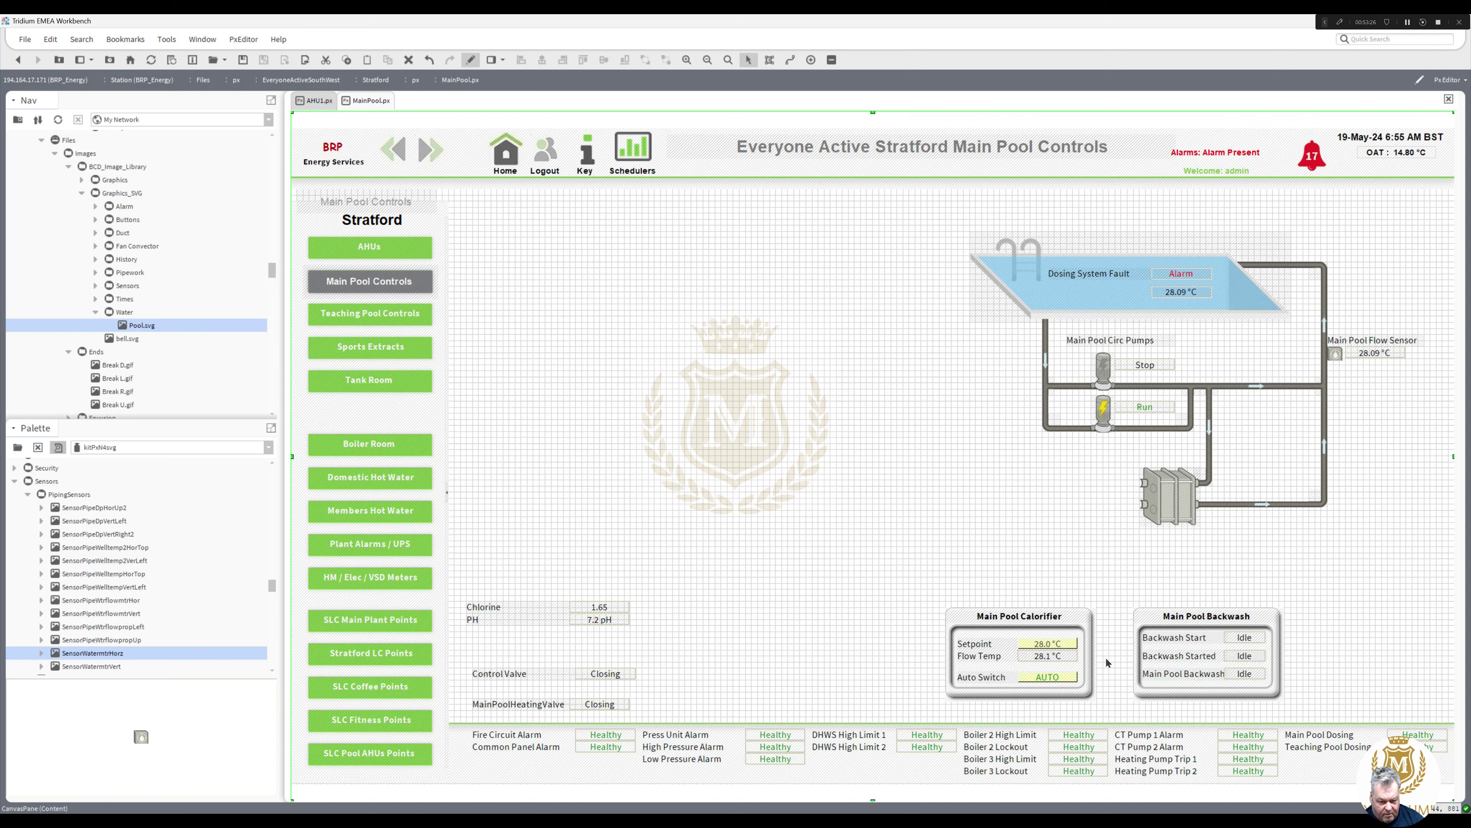
Step: Lower the Flow Temp row in the Calorifier panel, then raise all three of its rows slightly to even out the spacing
{"action": "left_click_drag", "start_coordinate": [1108, 665], "coordinate": [929, 645]}
{"action": "key", "text": "Down"}
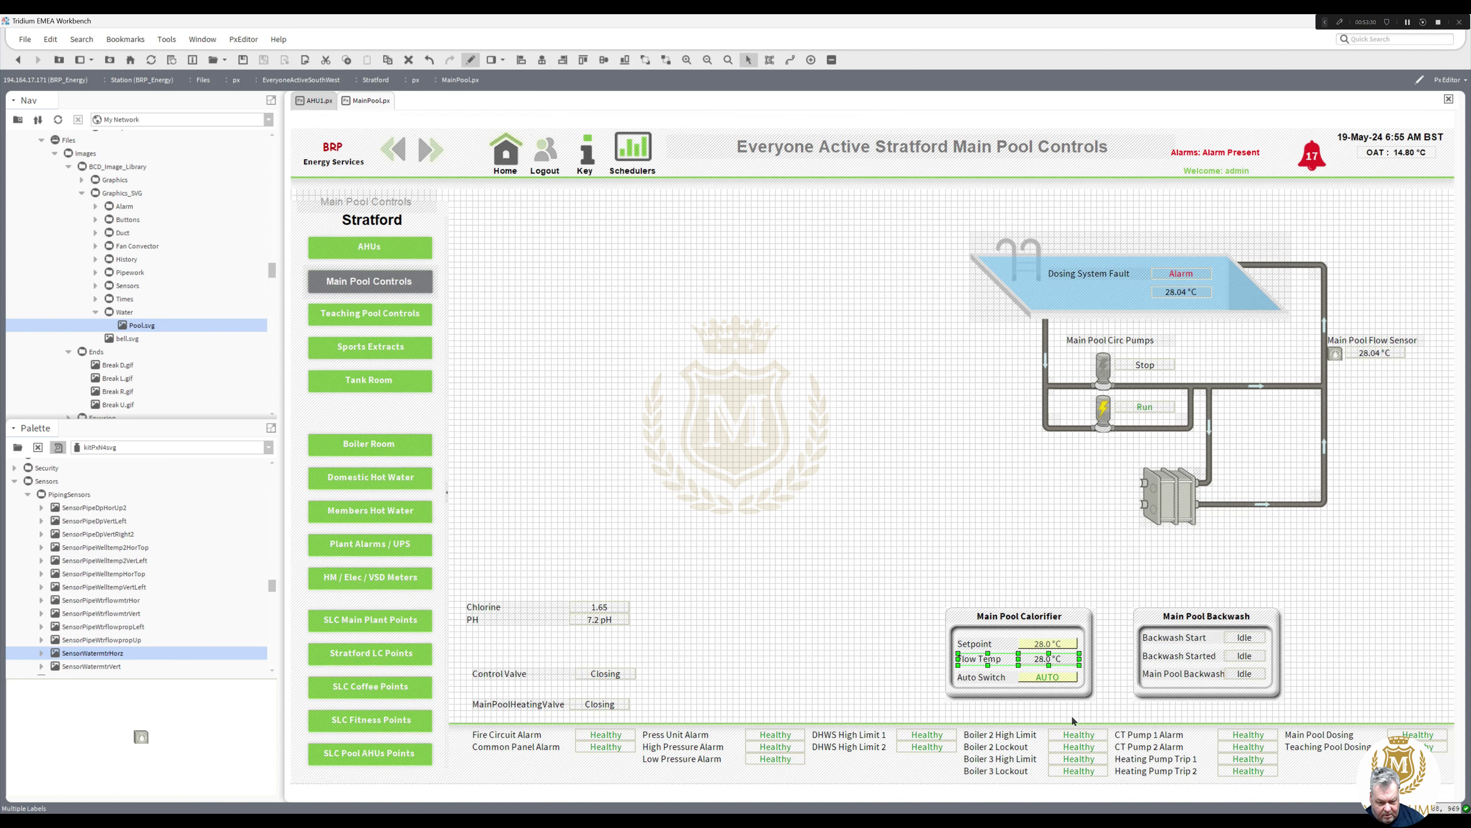
{"action": "key", "text": "Down"}
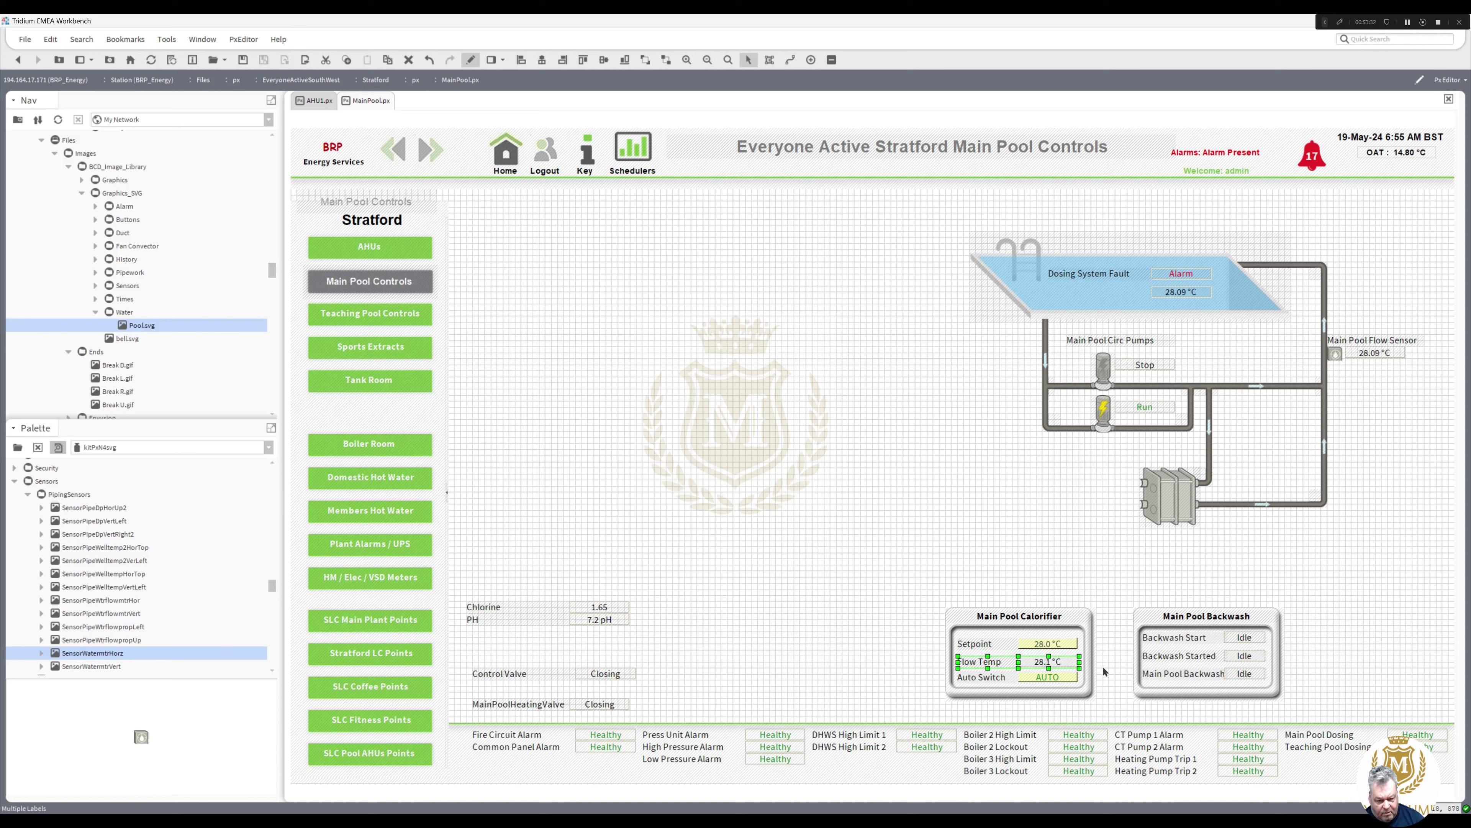
{"action": "left_click_drag", "start_coordinate": [1113, 695], "coordinate": [909, 622]}
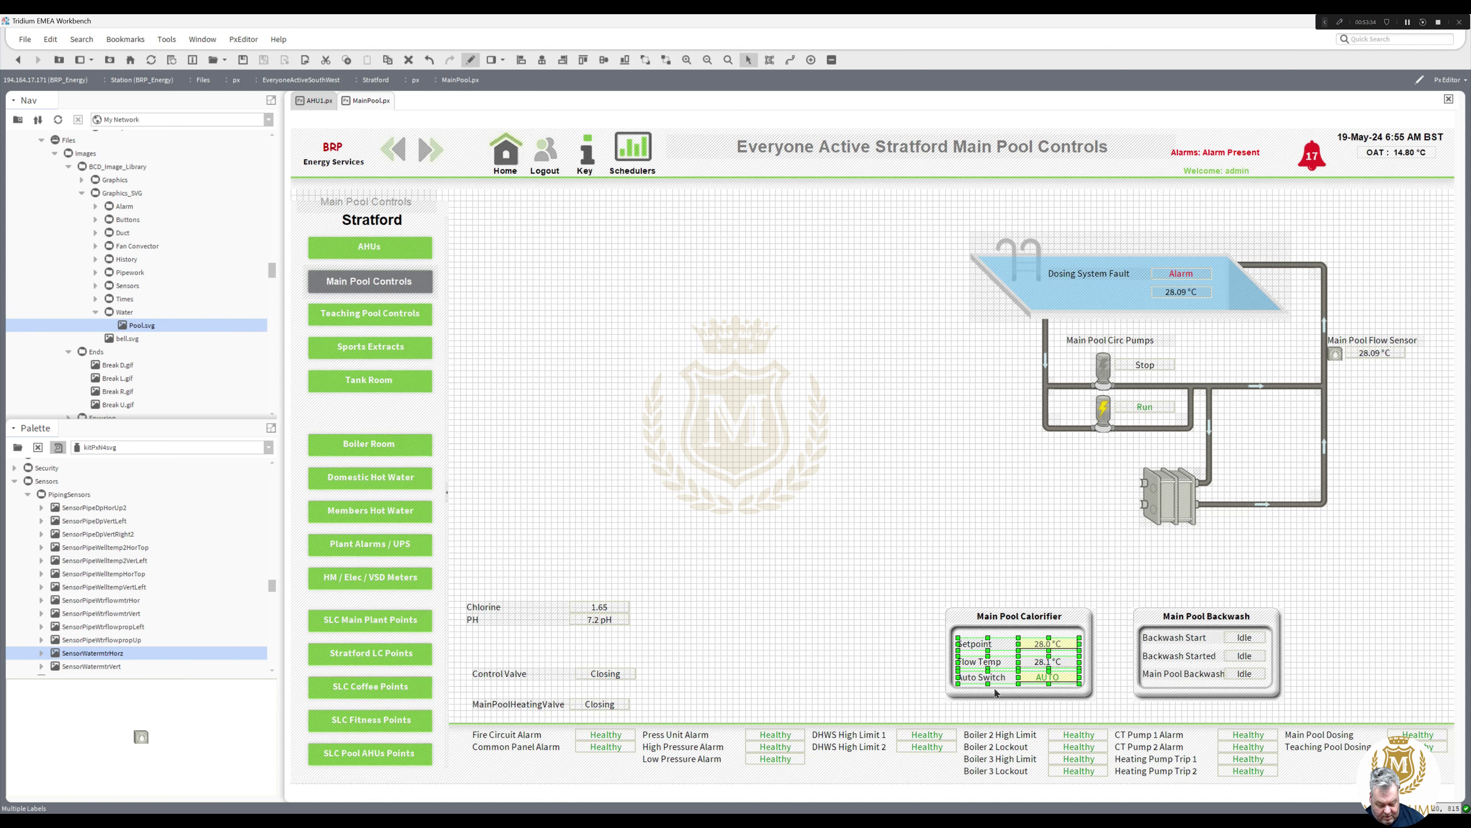
{"action": "key", "text": "Up"}
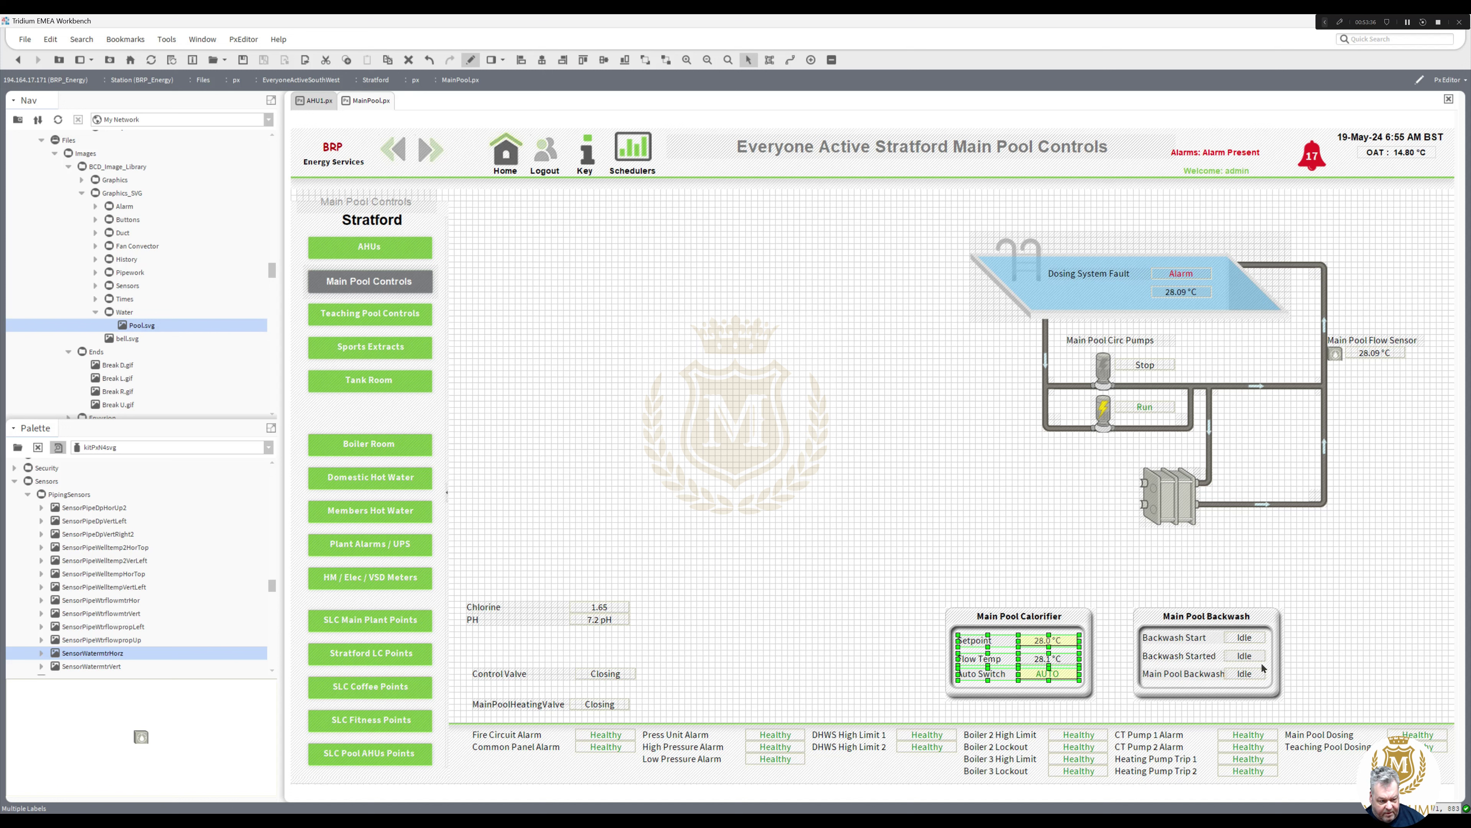
Step: Duplicate the Calorifier panel's background and place the blank copy to the left of the Main Pool Calorifier panel
{"action": "left_click", "coordinate": [1079, 620]}
{"action": "right_click", "coordinate": [1080, 620]}
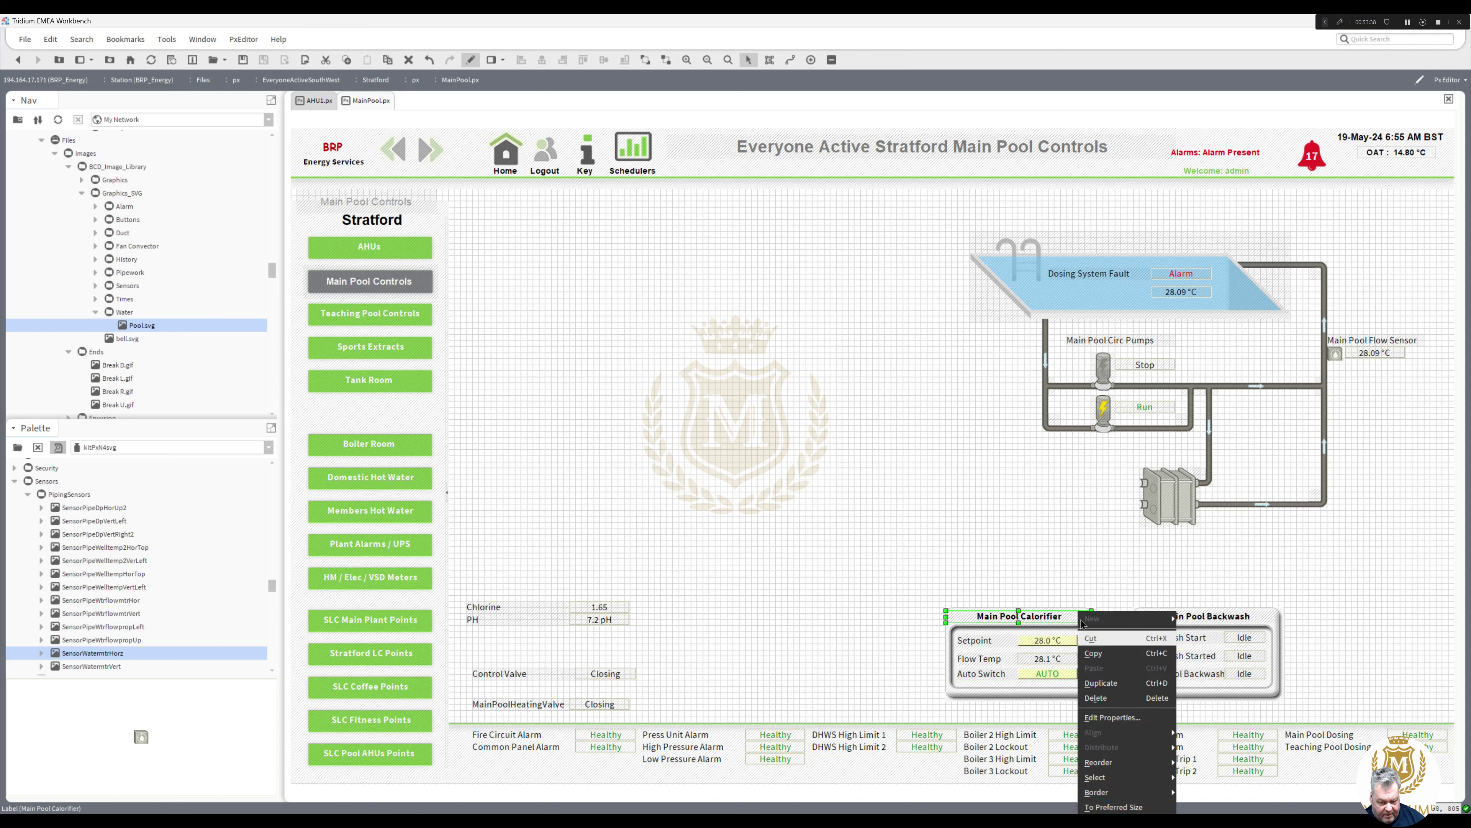
{"action": "left_click", "coordinate": [946, 652]}
{"action": "left_click", "coordinate": [946, 652]}
{"action": "right_click", "coordinate": [946, 652]}
{"action": "left_click", "coordinate": [960, 654]}
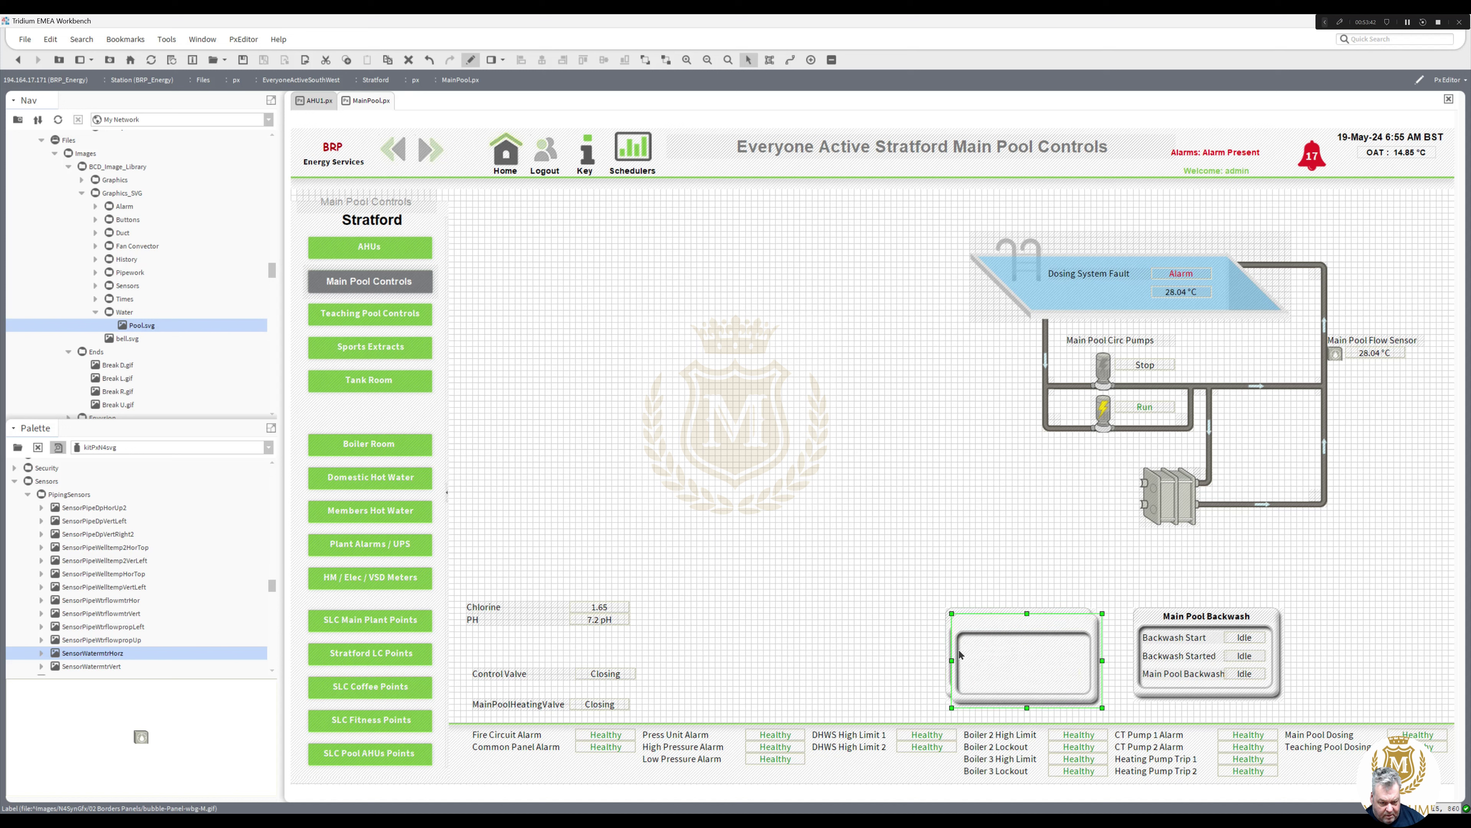
{"action": "left_click_drag", "start_coordinate": [971, 627], "coordinate": [884, 636]}
Step: Close the gap between the Calorifier and Backwash panels, then shift all three panels together to the graphic's lower-right corner
{"action": "left_click_drag", "start_coordinate": [1304, 714], "coordinate": [1138, 618]}
{"action": "left_click_drag", "start_coordinate": [747, 584], "coordinate": [1300, 735]}
{"action": "left_click_drag", "start_coordinate": [1192, 622], "coordinate": [1366, 627]}
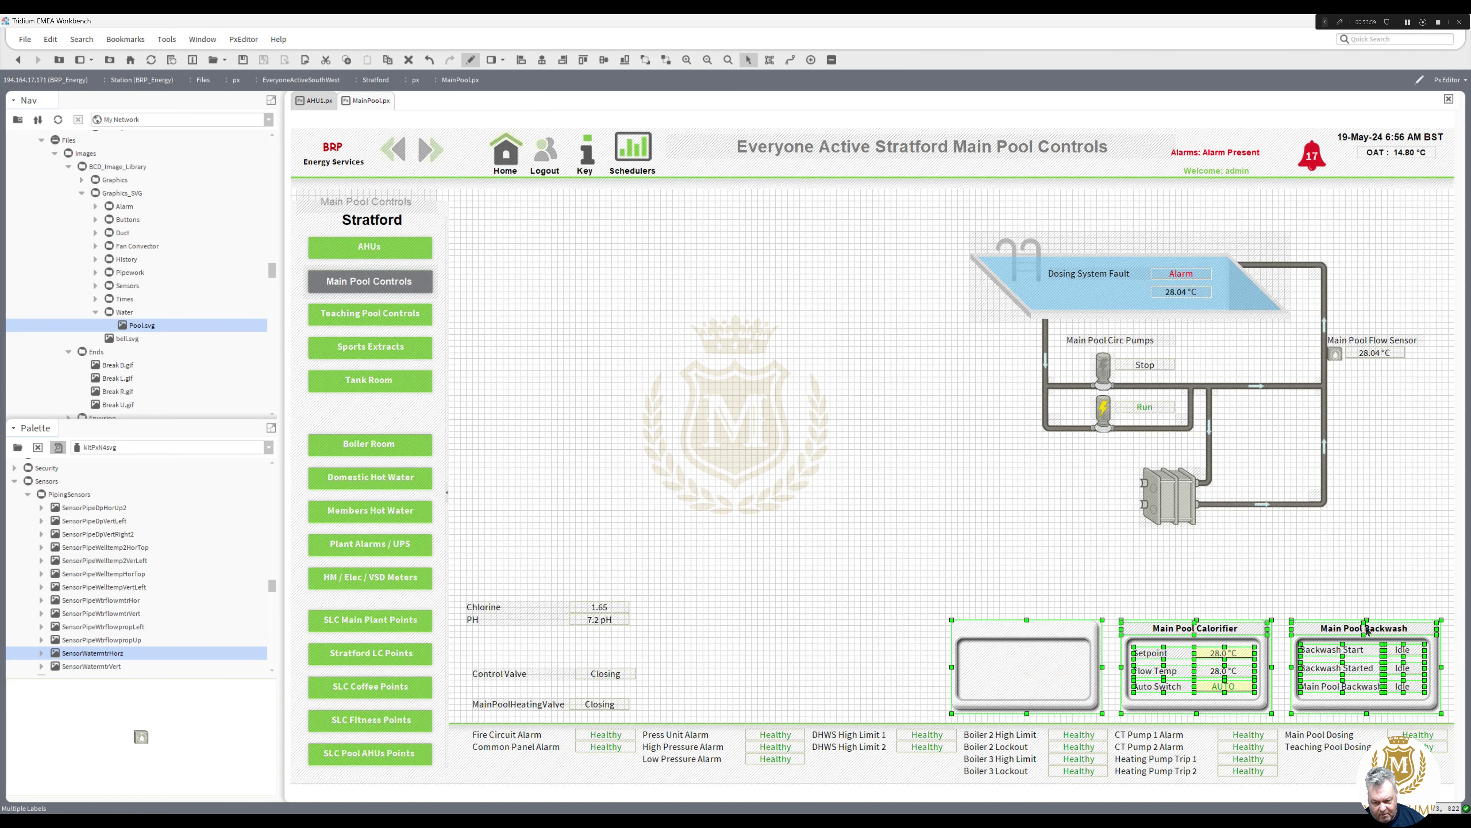
{"action": "left_click", "coordinate": [829, 611]}
Step: Move the Chlorine and PH rows onto the blank panel and send the panel background behind them
{"action": "left_click_drag", "start_coordinate": [461, 588], "coordinate": [1060, 659]}
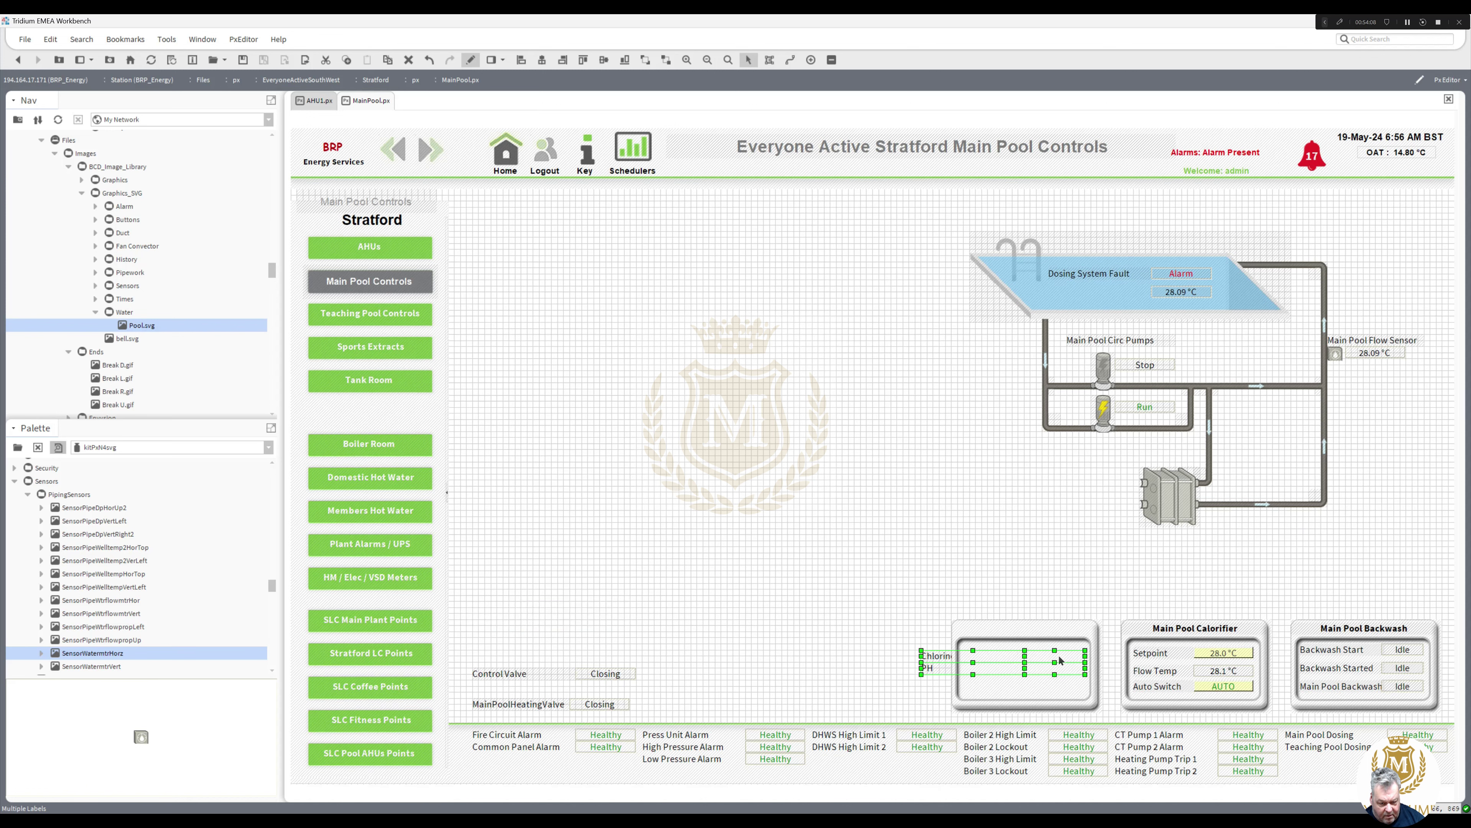
{"action": "left_click", "coordinate": [1036, 636]}
{"action": "right_click", "coordinate": [1037, 636]}
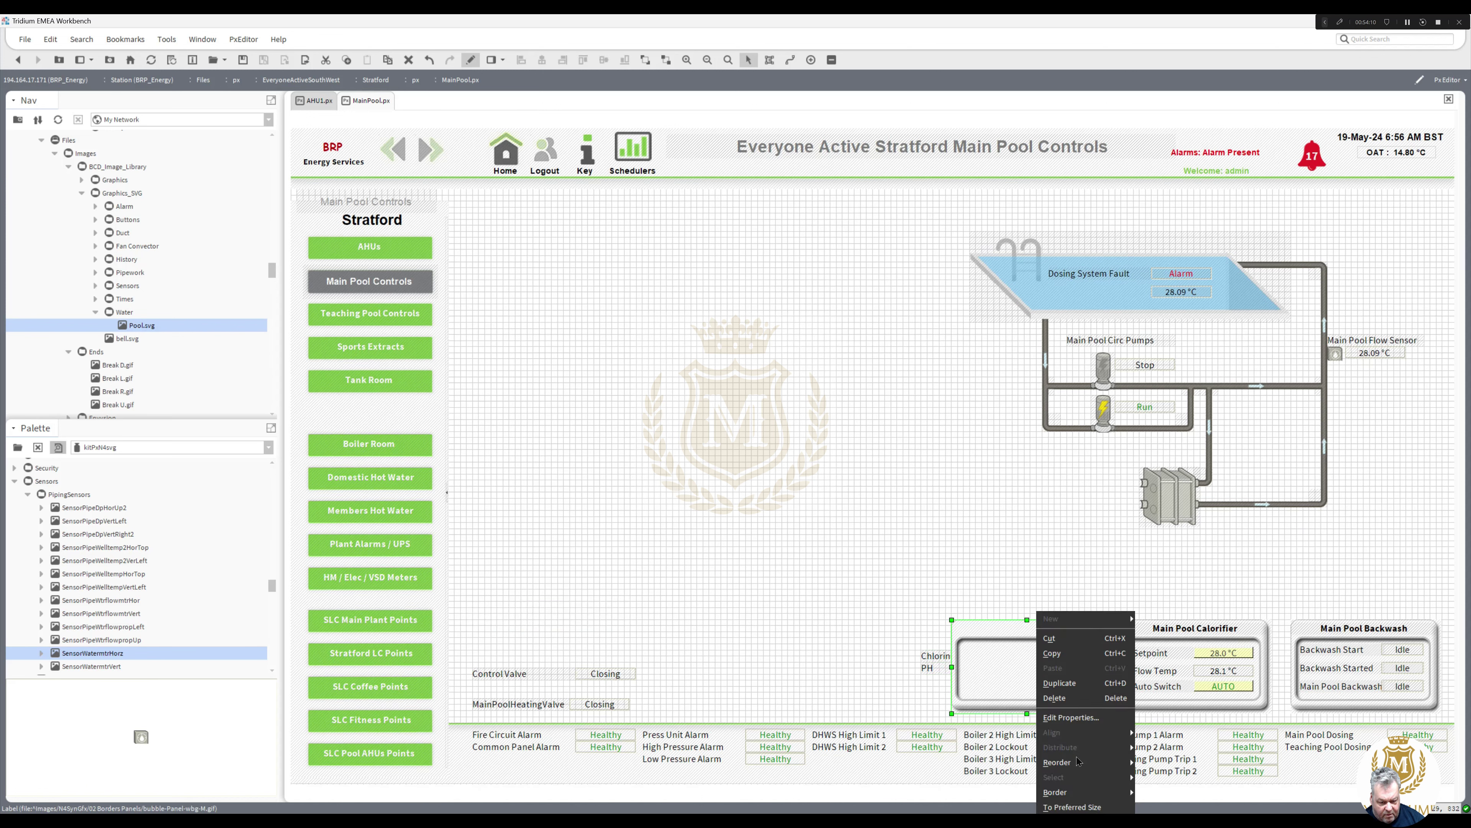
{"action": "mouse_move", "coordinate": [1089, 762]}
{"action": "left_click", "coordinate": [1160, 807]}
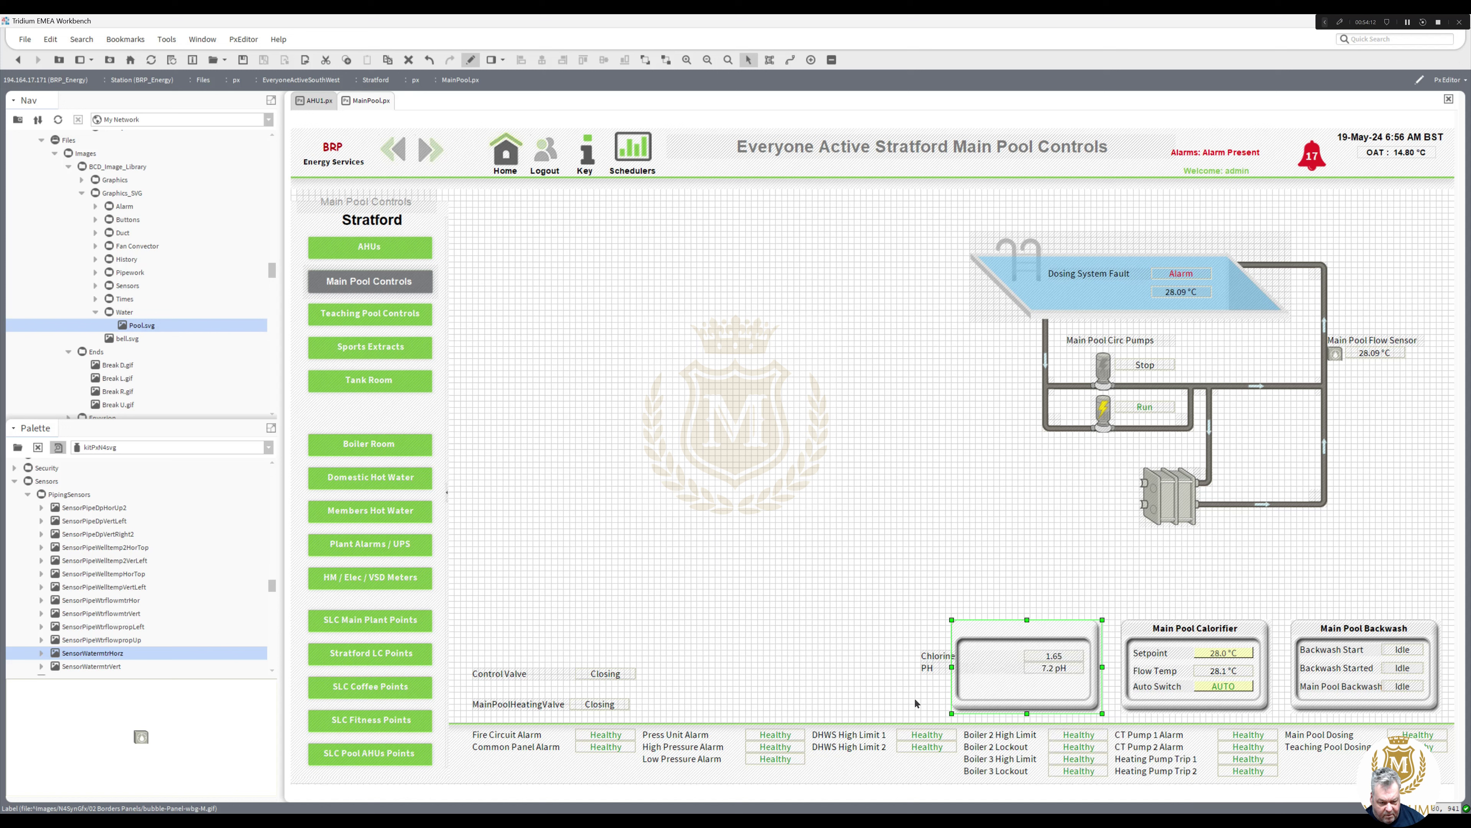
Step: Shorten the Chlorine and PH labels from their left edge so they start inside the panel's inner frame
{"action": "left_click", "coordinate": [937, 667]}
{"action": "left_click", "coordinate": [927, 654], "text": "ctrl"}
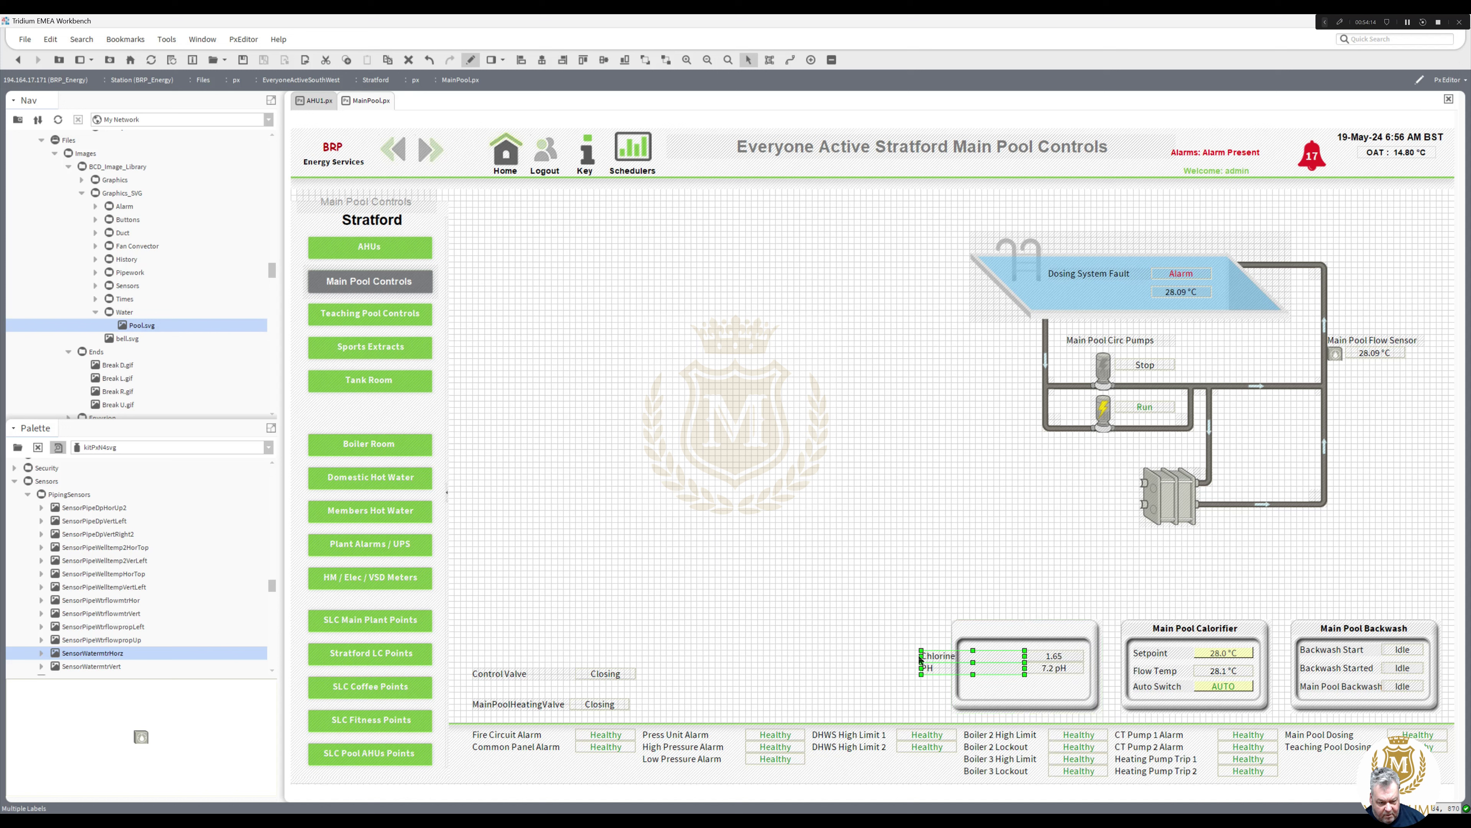
{"action": "left_click_drag", "start_coordinate": [921, 655], "coordinate": [963, 655]}
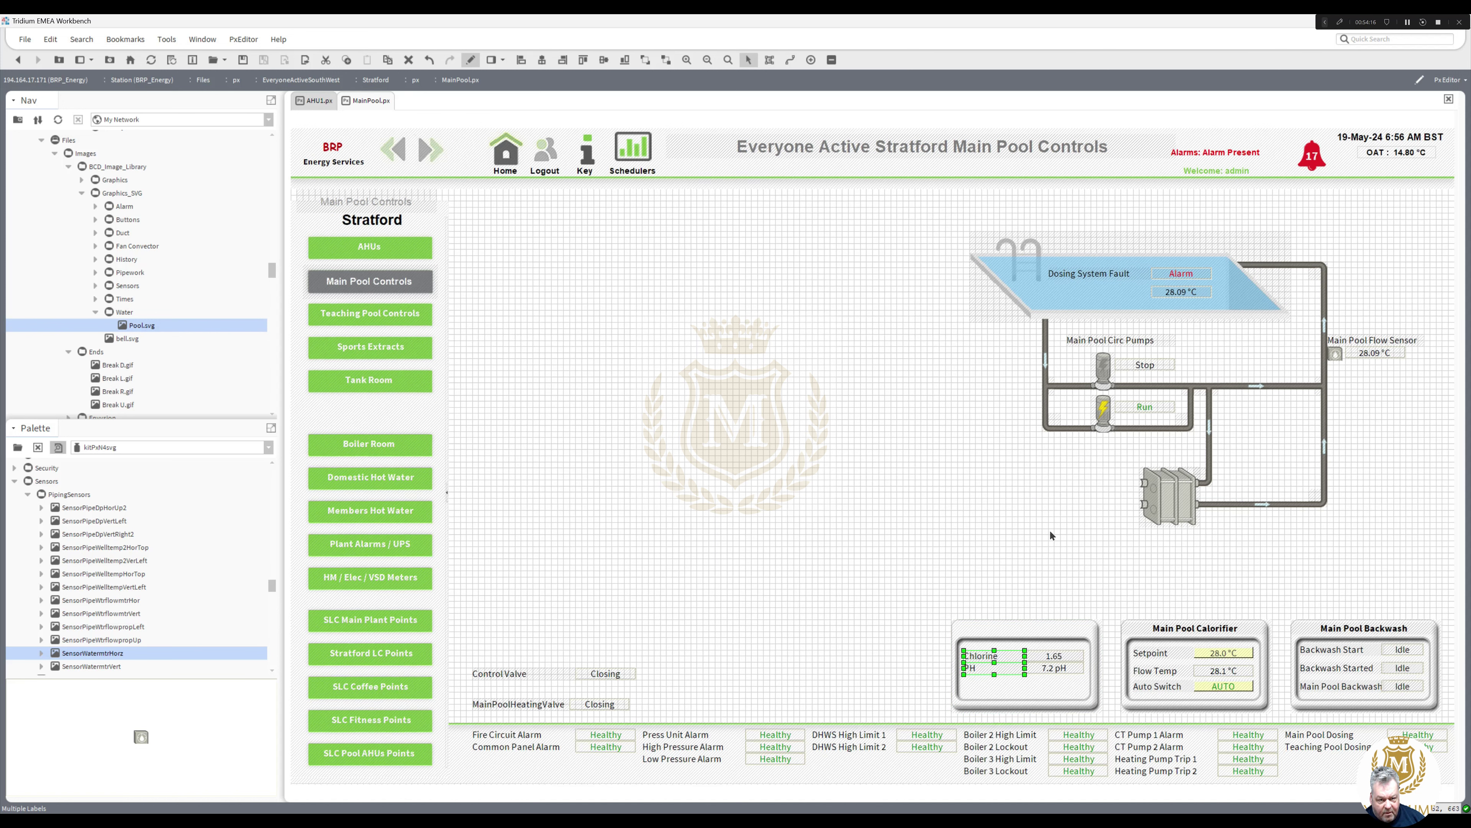
Step: Duplicate the Dosing System Fault row, place the copy below PH in the blank panel, and shorten its label from the left edge
{"action": "left_click", "coordinate": [1086, 276]}
{"action": "left_click", "coordinate": [1176, 273], "text": "ctrl"}
{"action": "right_click", "coordinate": [1176, 273]}
{"action": "left_click", "coordinate": [1198, 346]}
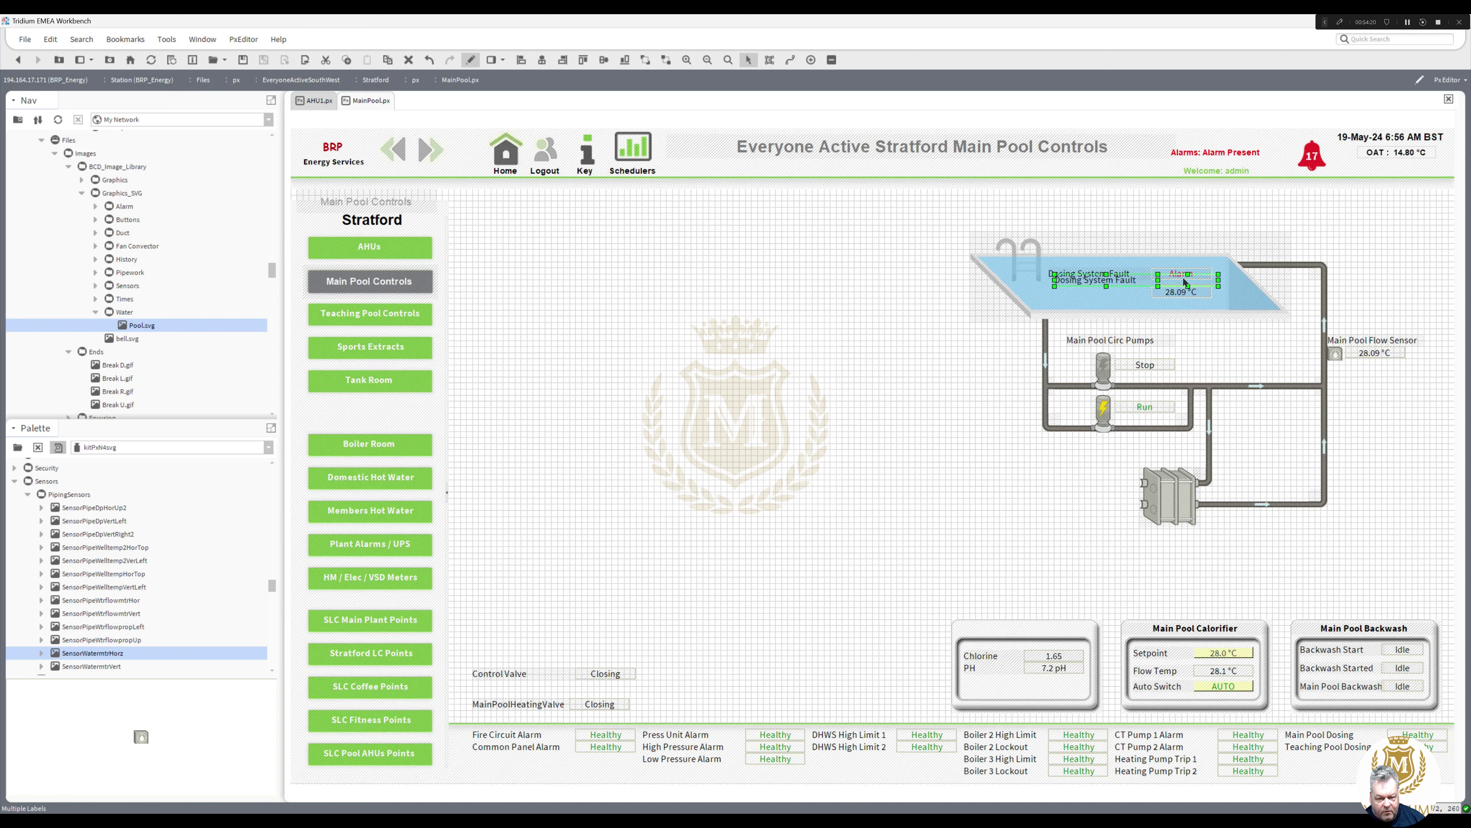
{"action": "left_click_drag", "start_coordinate": [1180, 280], "coordinate": [1049, 681]}
{"action": "left_click", "coordinate": [986, 683]}
{"action": "left_click_drag", "start_coordinate": [941, 681], "coordinate": [964, 680]}
Step: Change the copied Dosing System Fault label's text to "Dosing System"
{"action": "double_click", "coordinate": [984, 685]}
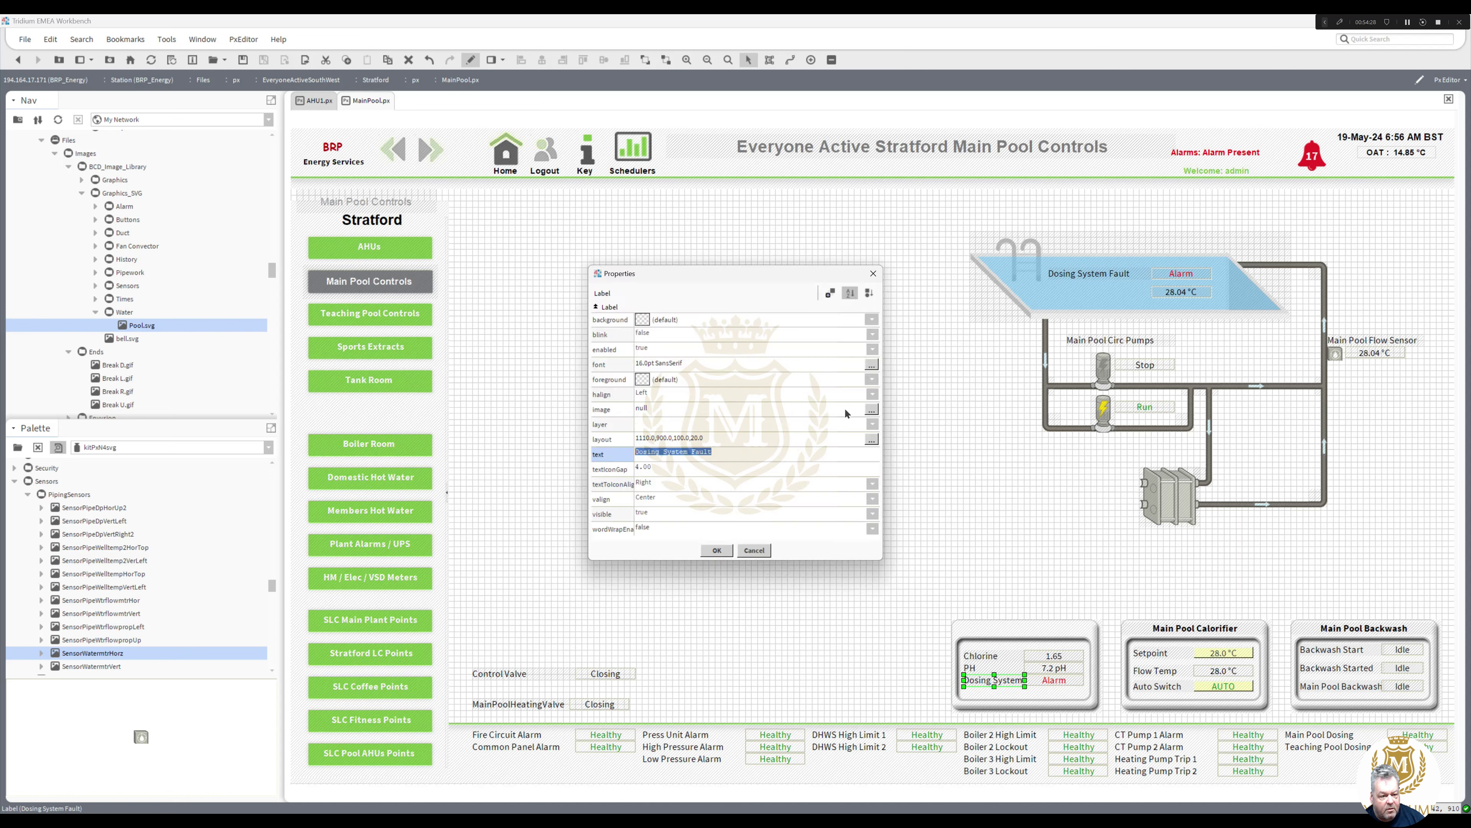
{"action": "left_click", "coordinate": [688, 451]}
{"action": "key", "text": "shift+End"}
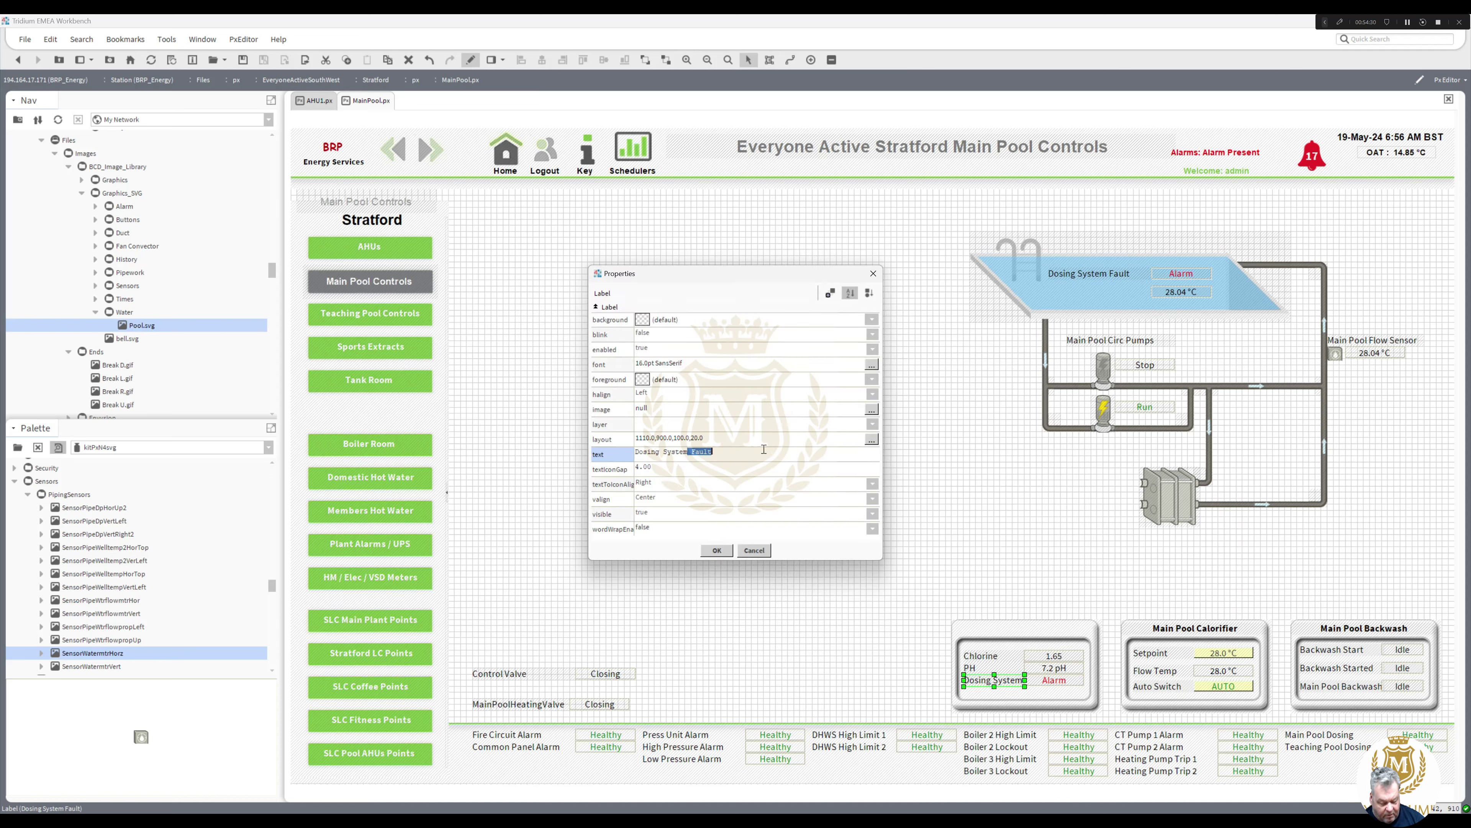
{"action": "key", "text": "Delete"}
{"action": "left_click", "coordinate": [716, 550]}
Step: Move the Control Valve and MainPoolHeatingValve rows together up and right, to the open area below and left of the calorifier
{"action": "left_click_drag", "start_coordinate": [463, 661], "coordinate": [643, 715]}
{"action": "left_click_drag", "start_coordinate": [504, 673], "coordinate": [692, 602]}
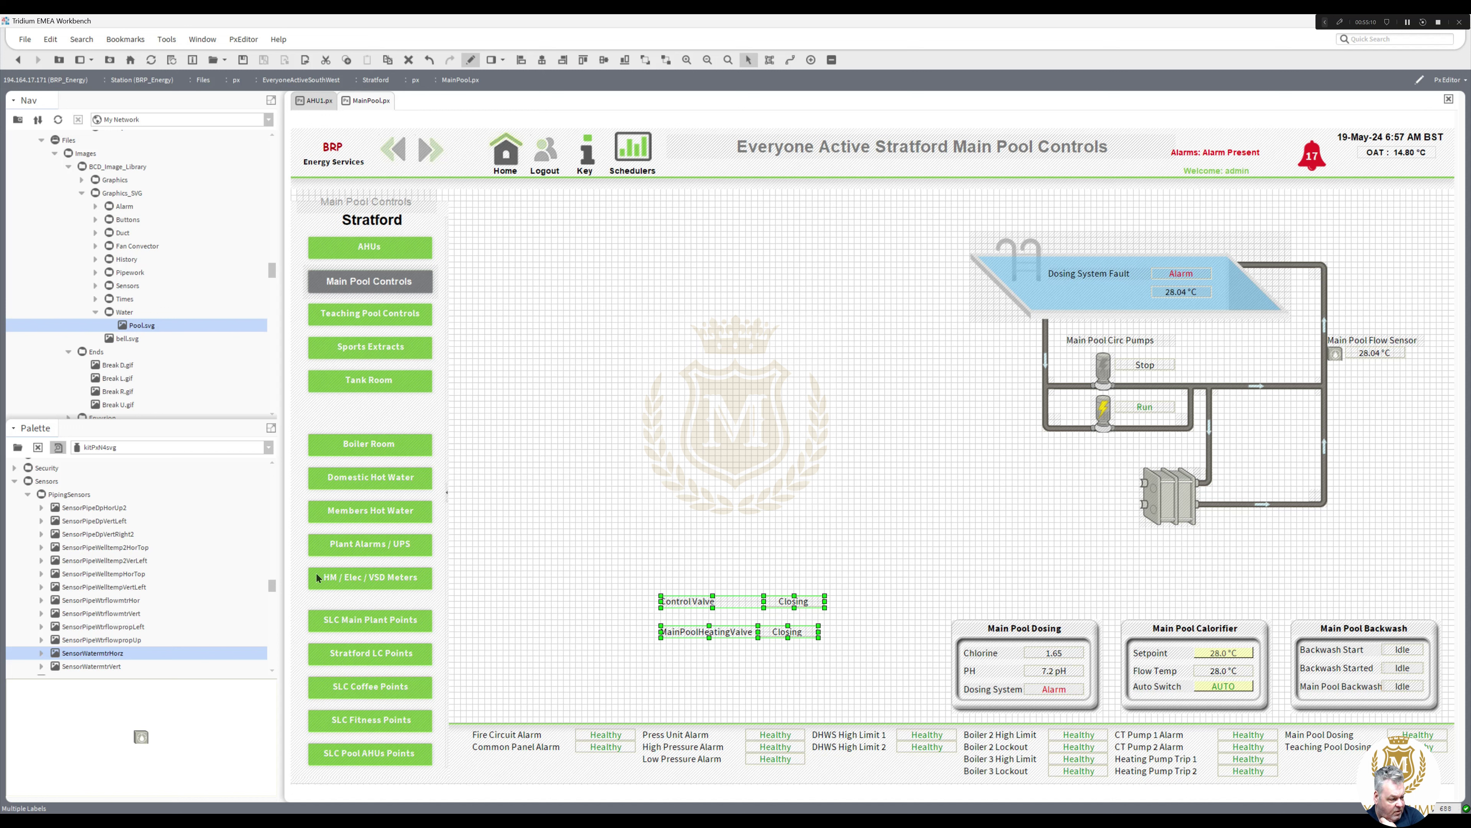
Step: Place two long horizontal red Hws pipes, one above the other, ending at the calorifier's left-hand connections, using HwsHor6 for the upper one
{"action": "left_click_drag", "start_coordinate": [275, 583], "coordinate": [276, 546]}
{"action": "left_click_drag", "start_coordinate": [93, 561], "coordinate": [845, 505]}
{"action": "scroll", "coordinate": [190, 564], "scroll_direction": "down", "scroll_amount": 5}
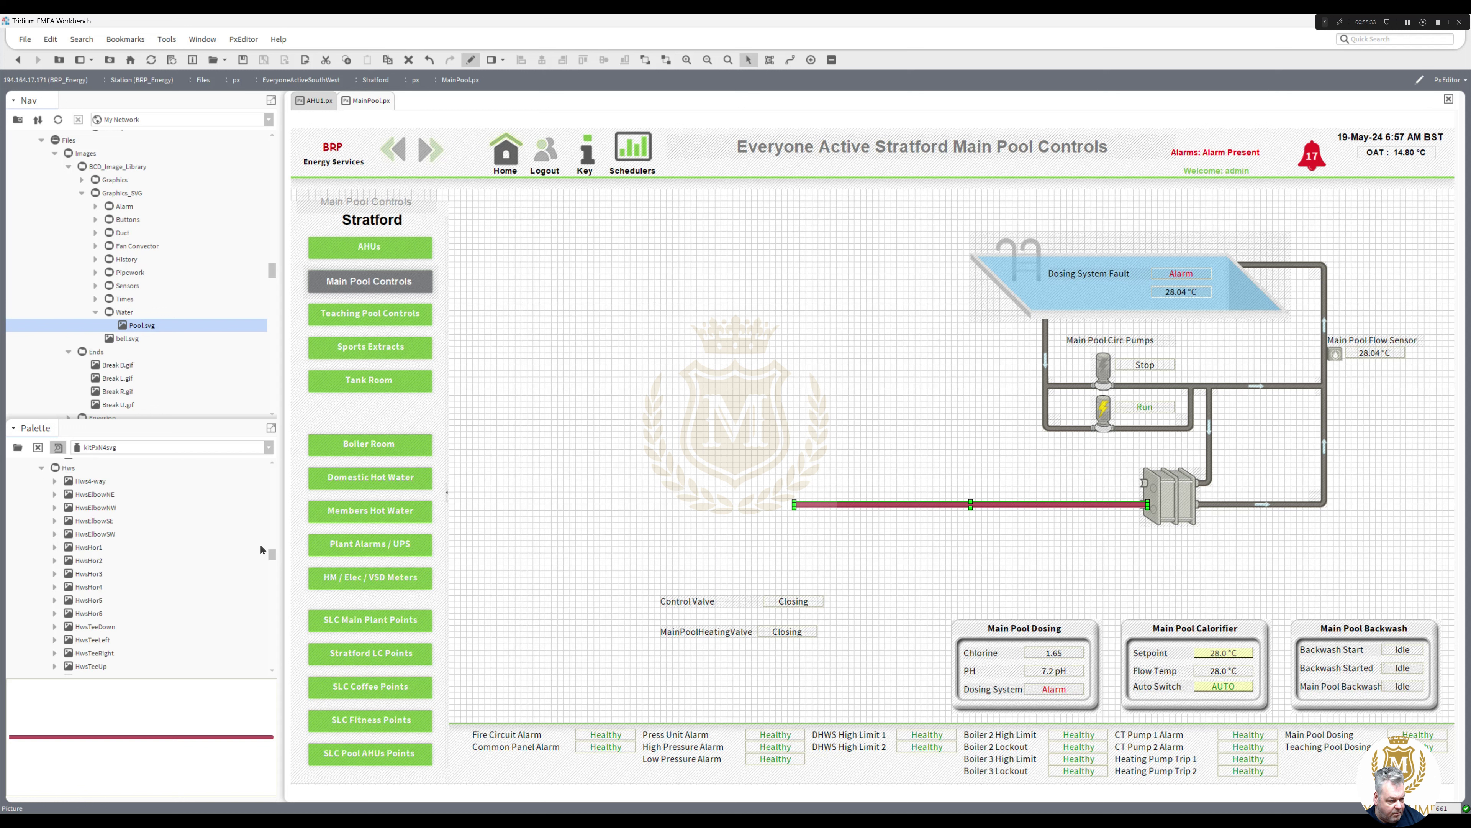
{"action": "left_click_drag", "start_coordinate": [274, 551], "coordinate": [276, 558]}
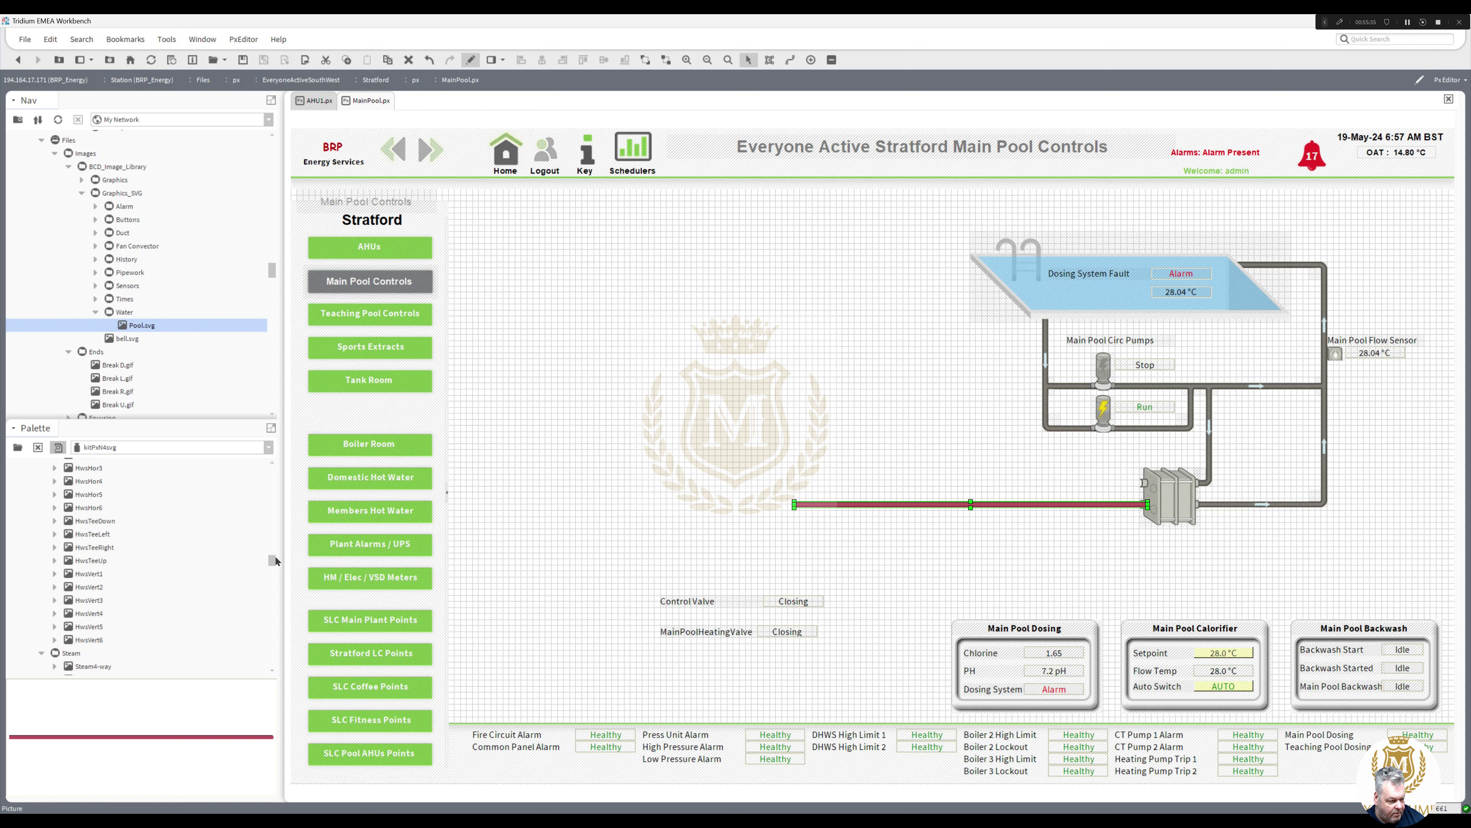
{"action": "left_click_drag", "start_coordinate": [88, 507], "coordinate": [836, 479]}
{"action": "left_click", "coordinate": [792, 567]}
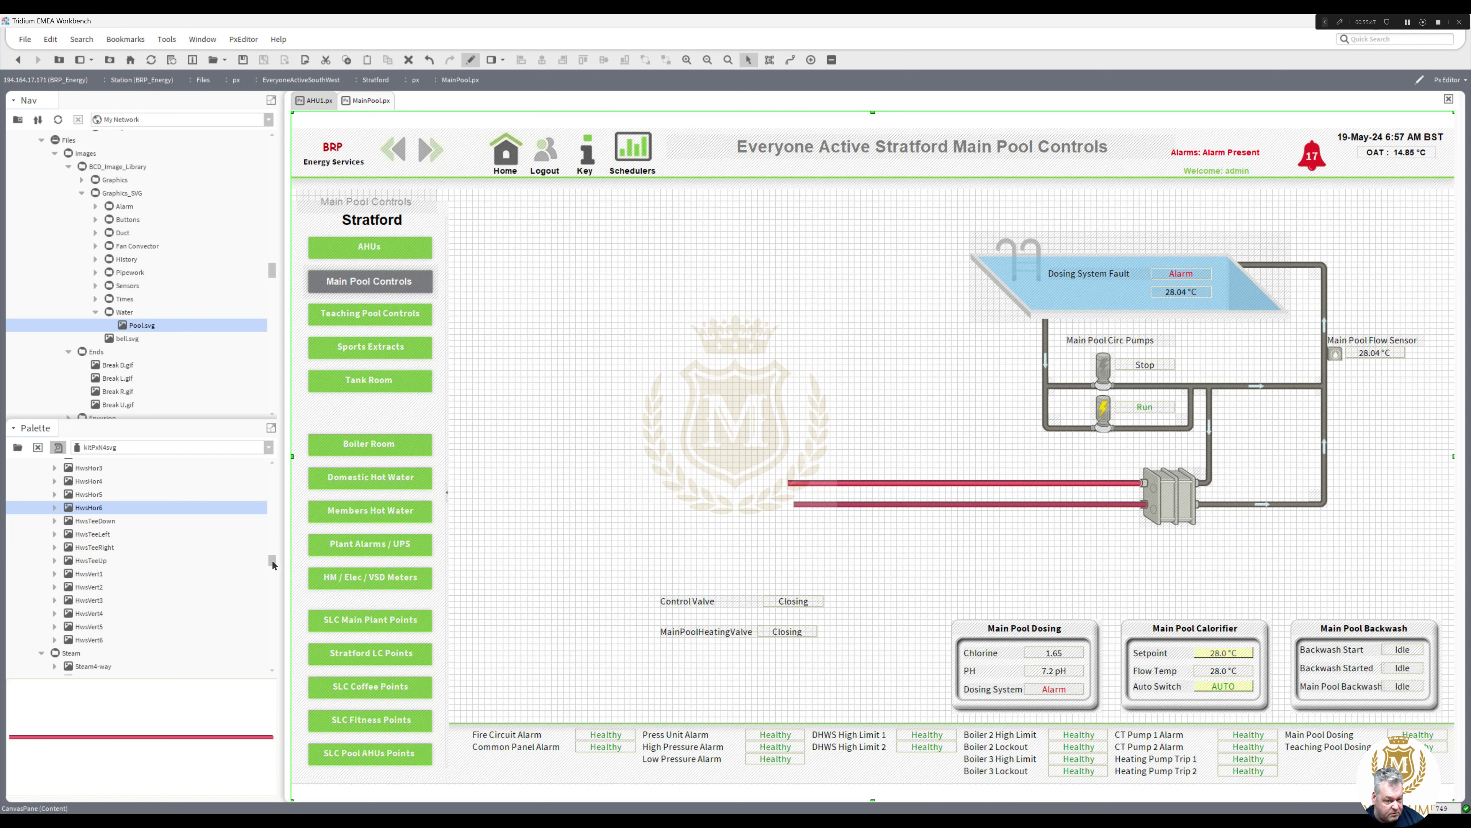
Step: Find the three-way electric valve symbols in the palette's Valves group
{"action": "left_click_drag", "start_coordinate": [271, 559], "coordinate": [274, 563]}
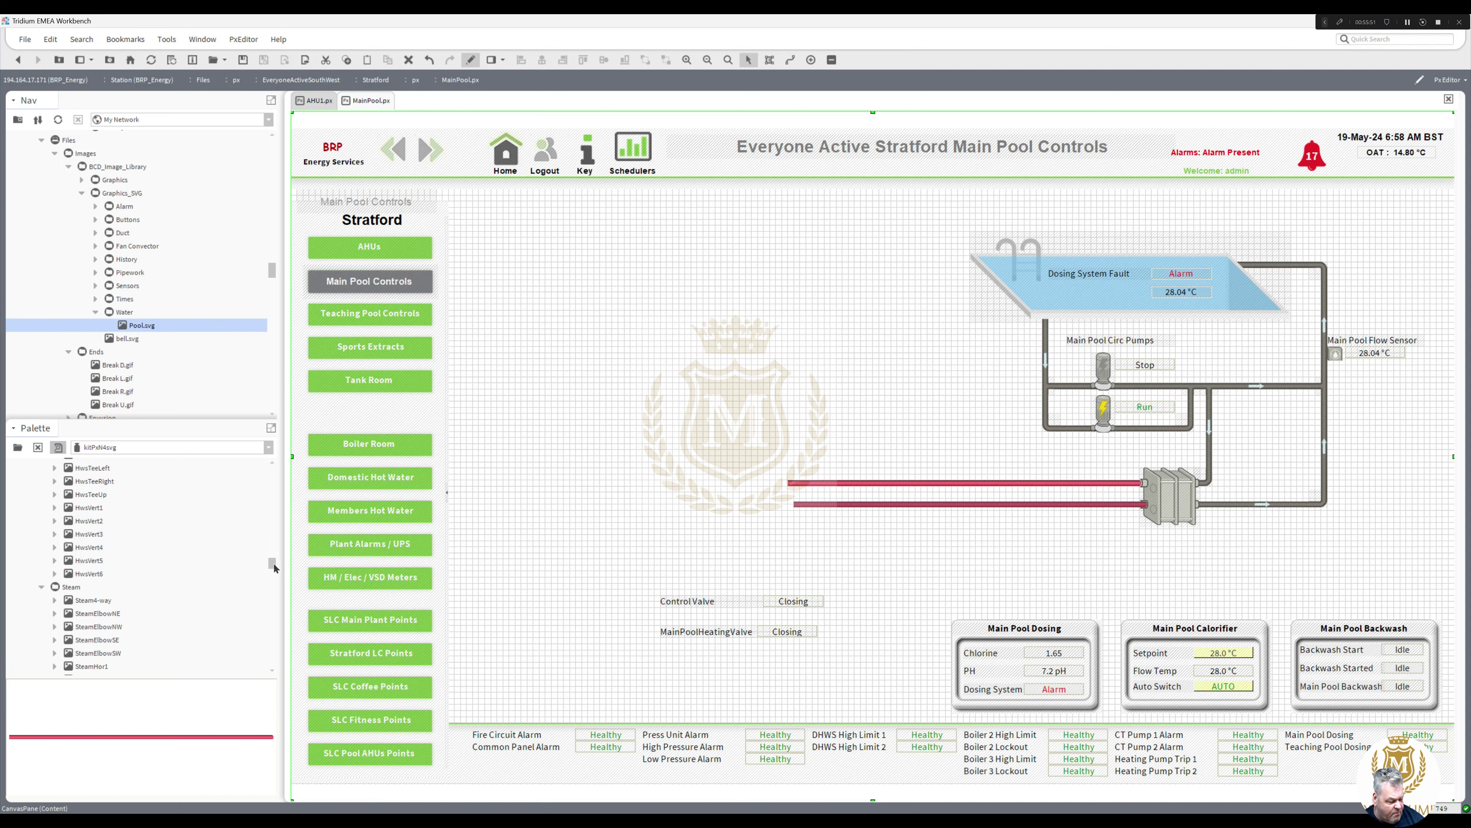
{"action": "left_click_drag", "start_coordinate": [273, 562], "coordinate": [268, 632]}
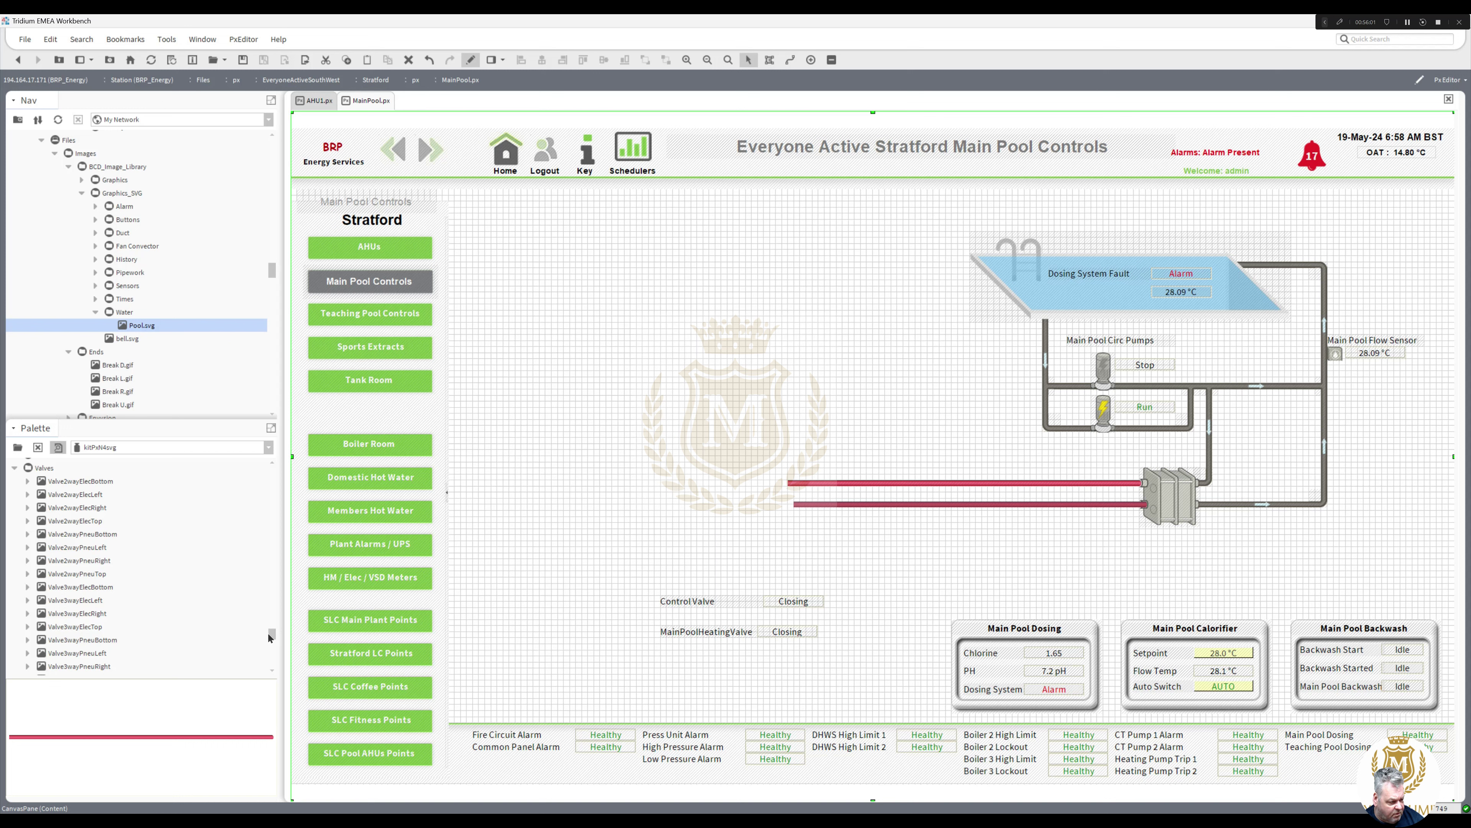
{"action": "left_click_drag", "start_coordinate": [266, 634], "coordinate": [266, 637]}
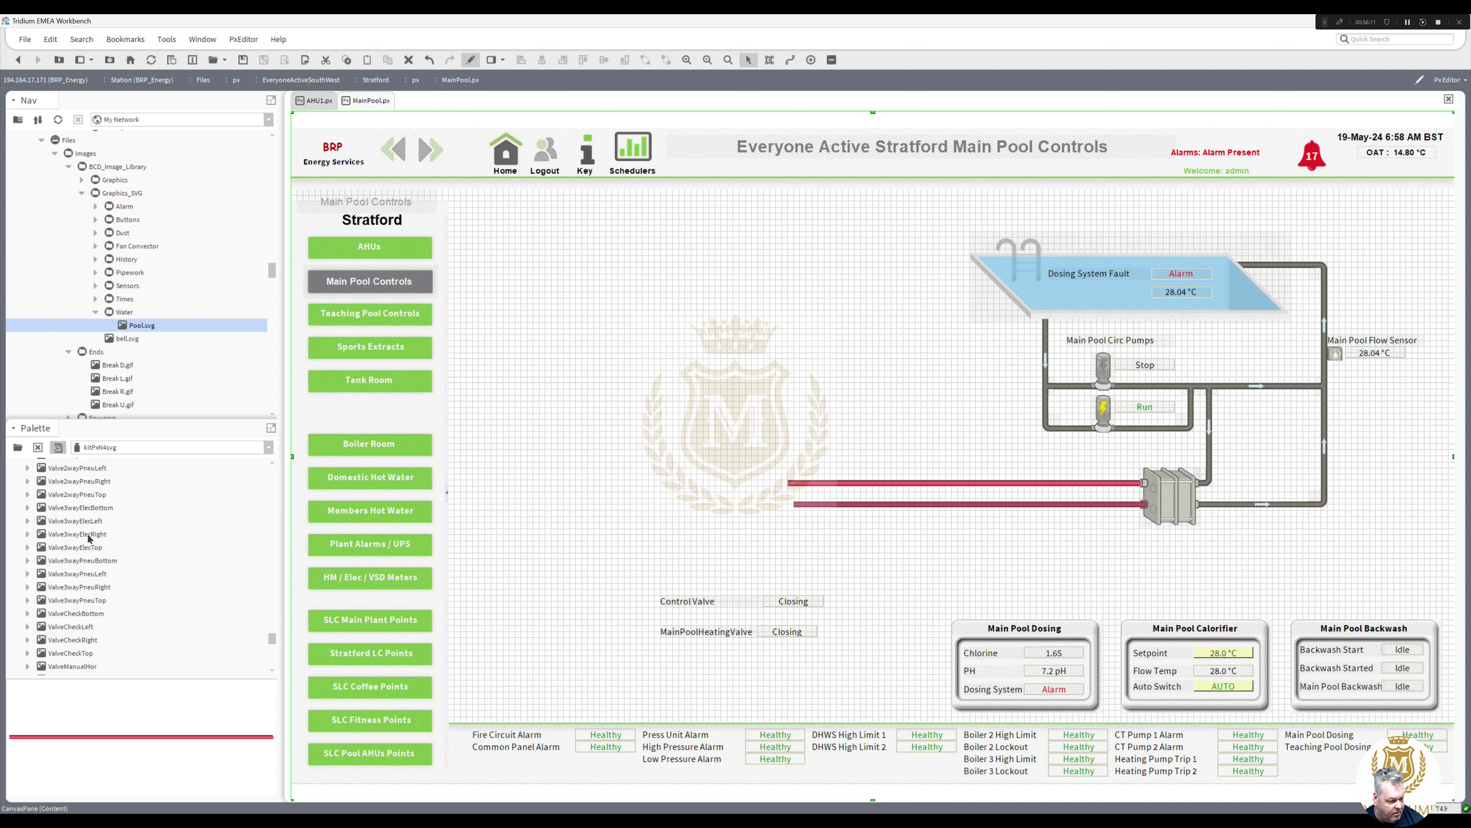
Step: Place the Valve3wayElecBottom valve symbol on the lower red heating pipe, just before the heat exchanger
{"action": "left_click_drag", "start_coordinate": [88, 510], "coordinate": [1107, 503]}
{"action": "key", "text": "Down"}
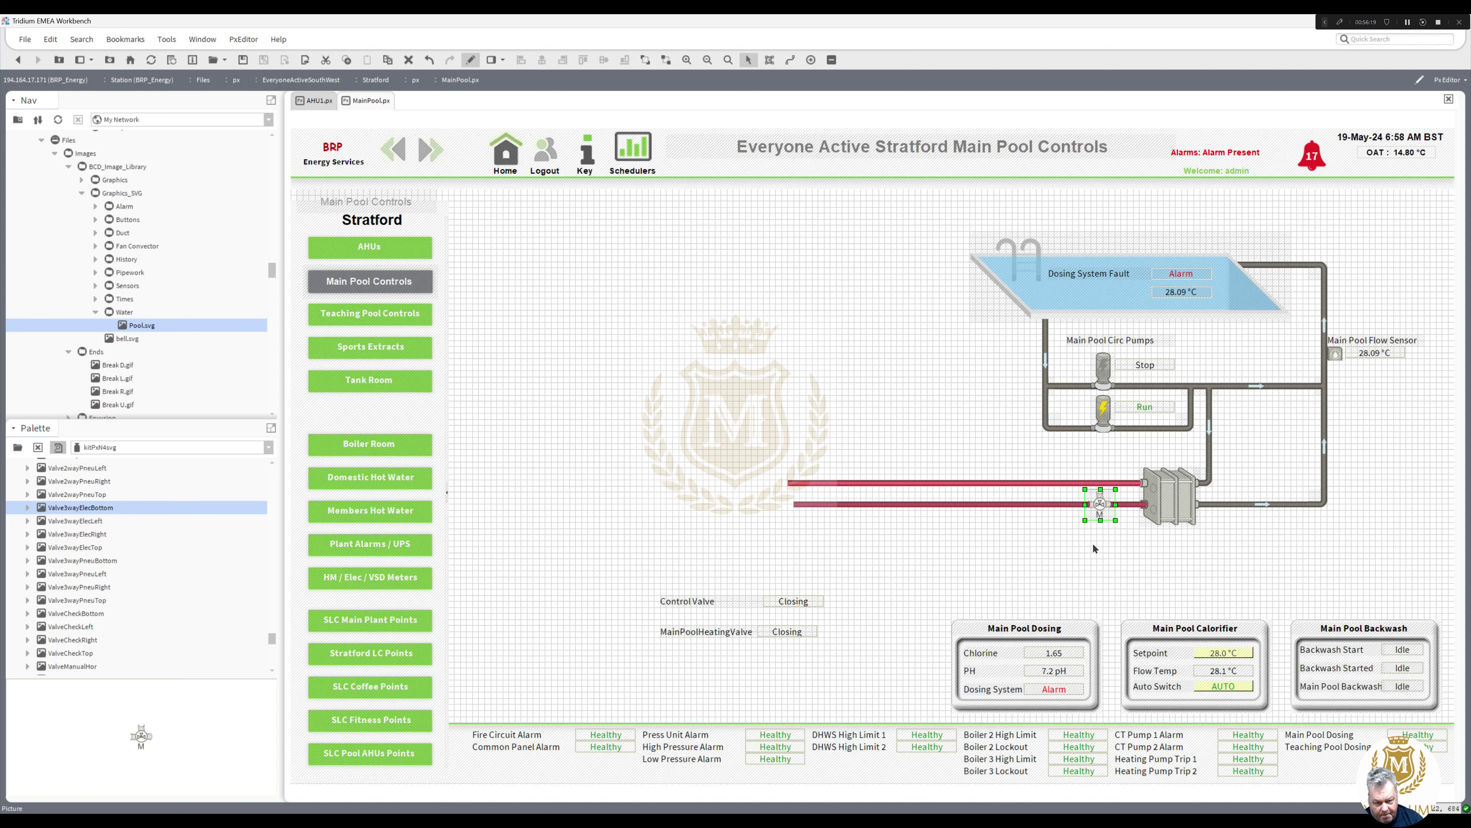
{"action": "left_click", "coordinate": [1094, 548]}
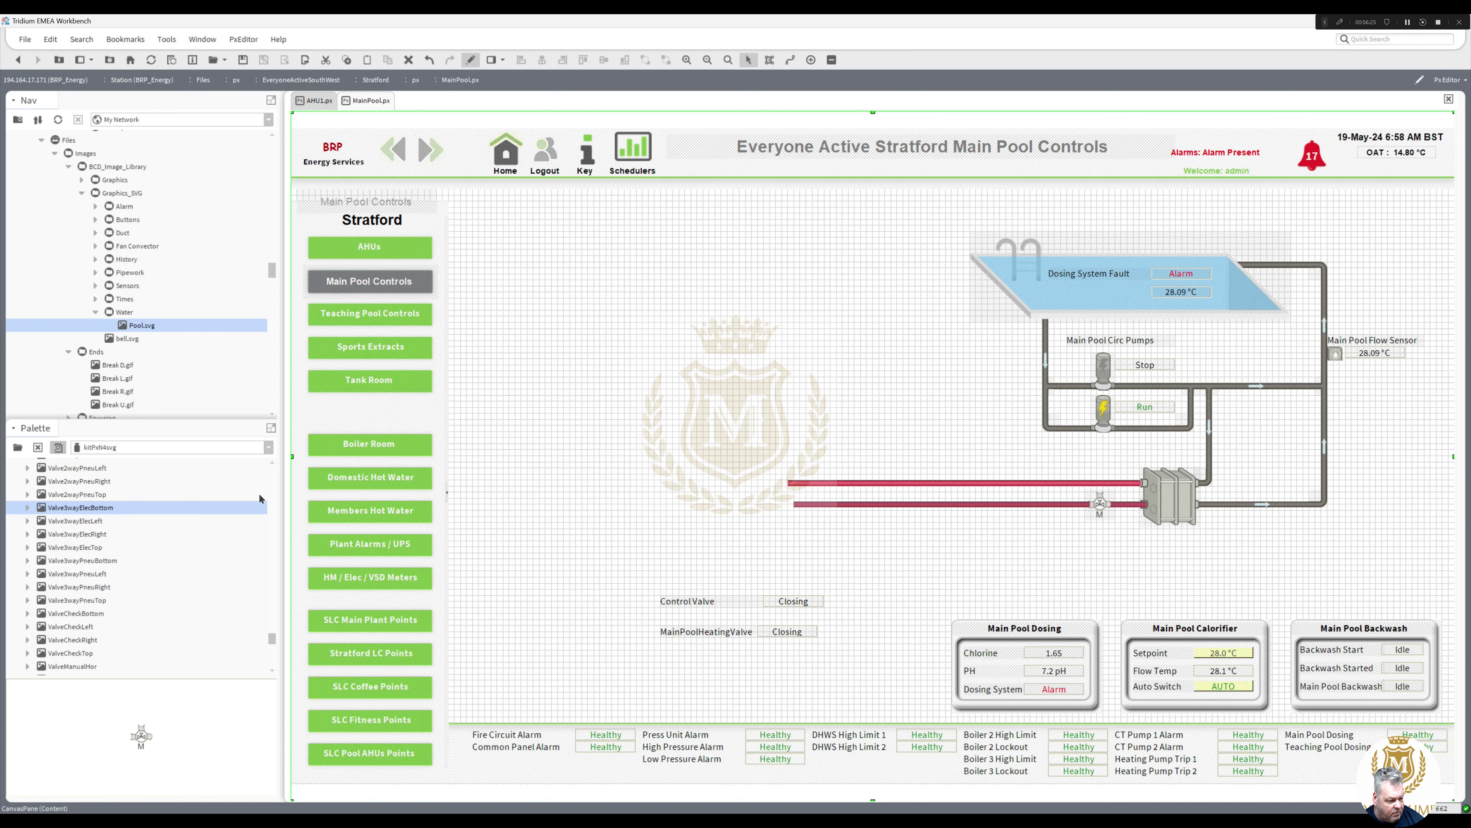
Step: Add a short HwsVert1 pipe section linking the two red heating pipes above the three-way valve
{"action": "left_click_drag", "start_coordinate": [272, 640], "coordinate": [284, 564]}
{"action": "left_click_drag", "start_coordinate": [90, 640], "coordinate": [620, 371]}
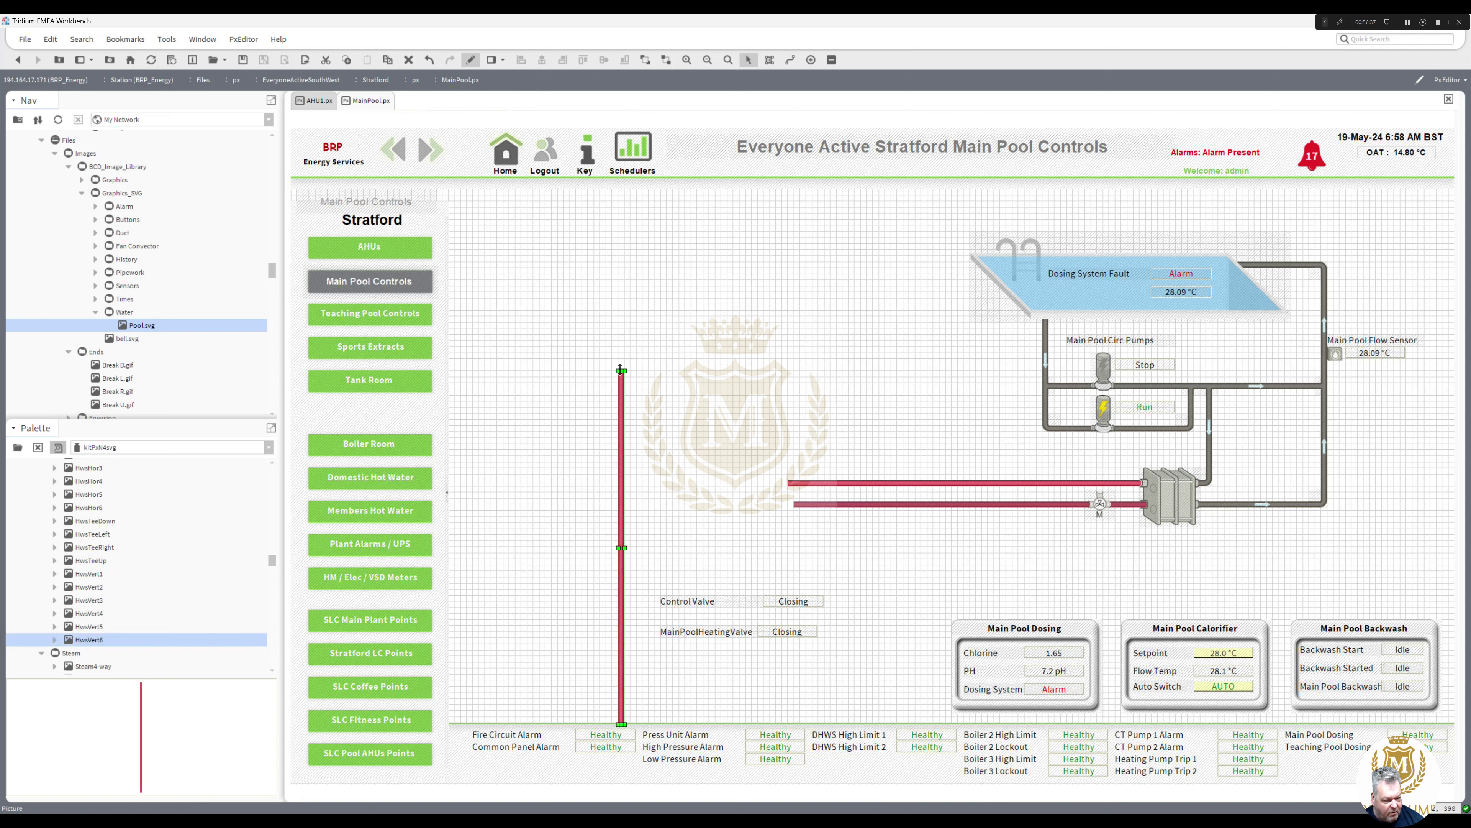
{"action": "key", "text": "Delete"}
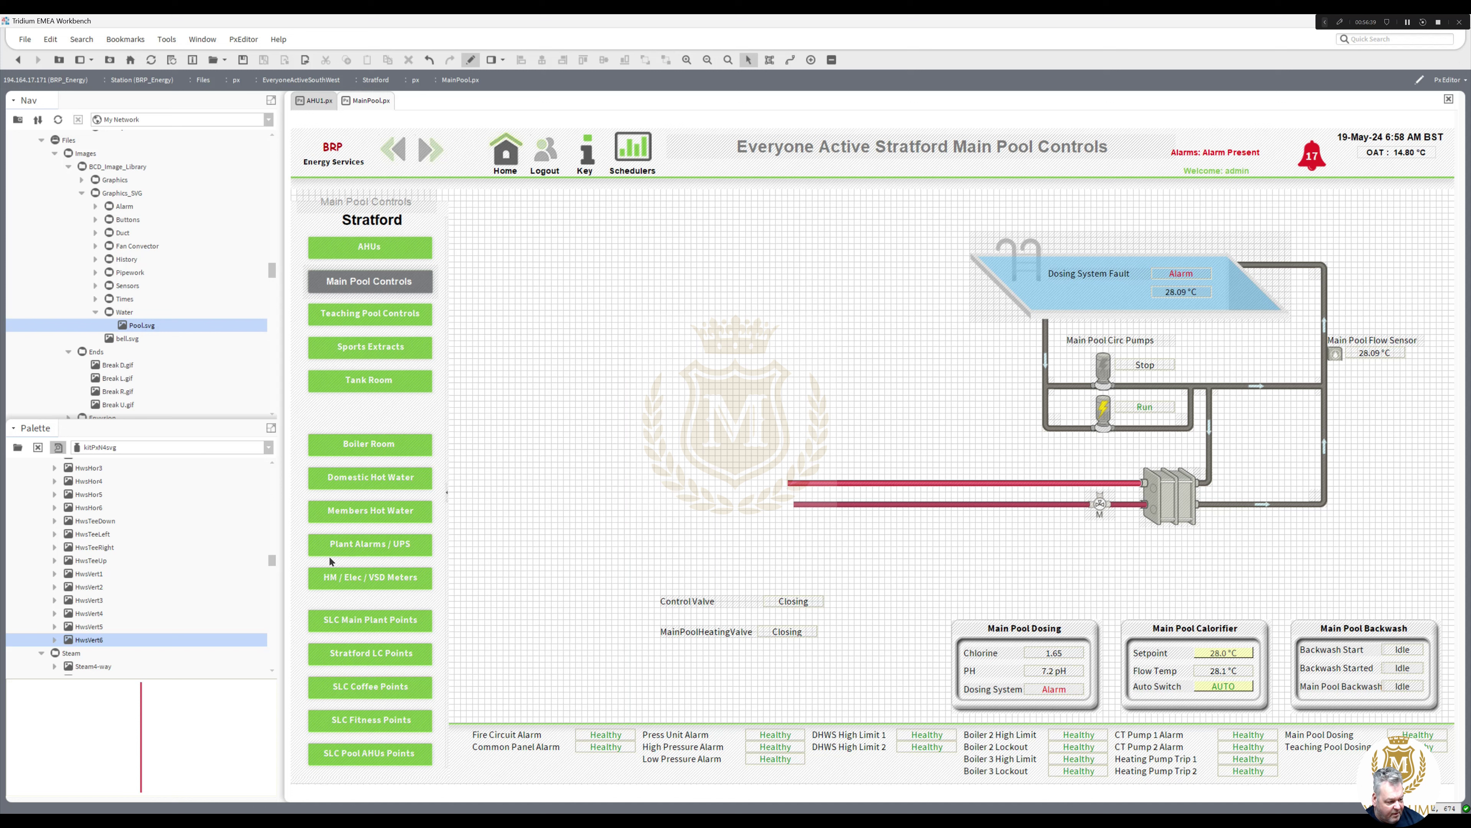
{"action": "left_click_drag", "start_coordinate": [97, 573], "coordinate": [627, 487]}
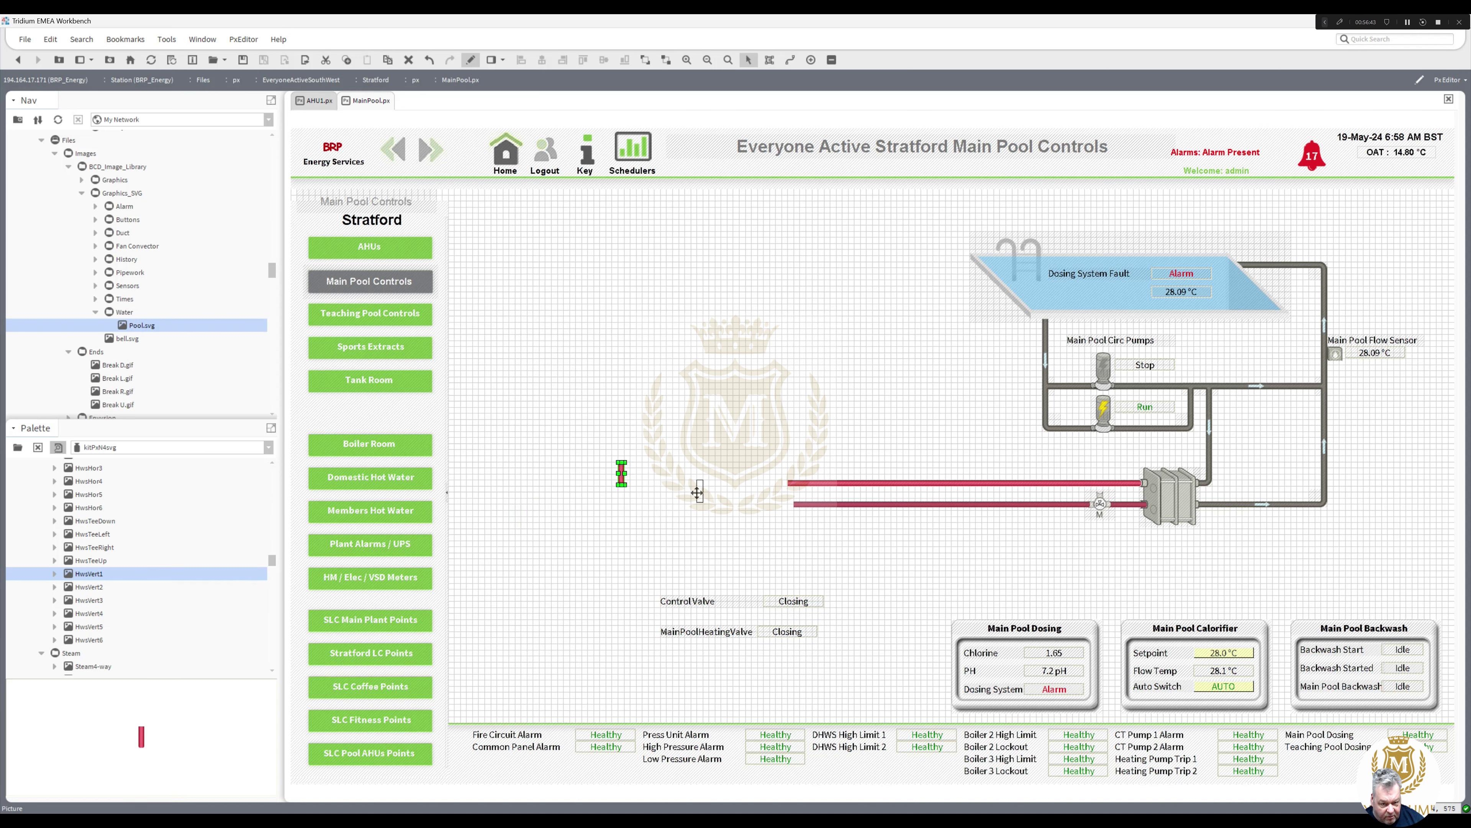
{"action": "left_click_drag", "start_coordinate": [948, 513], "coordinate": [1102, 502]}
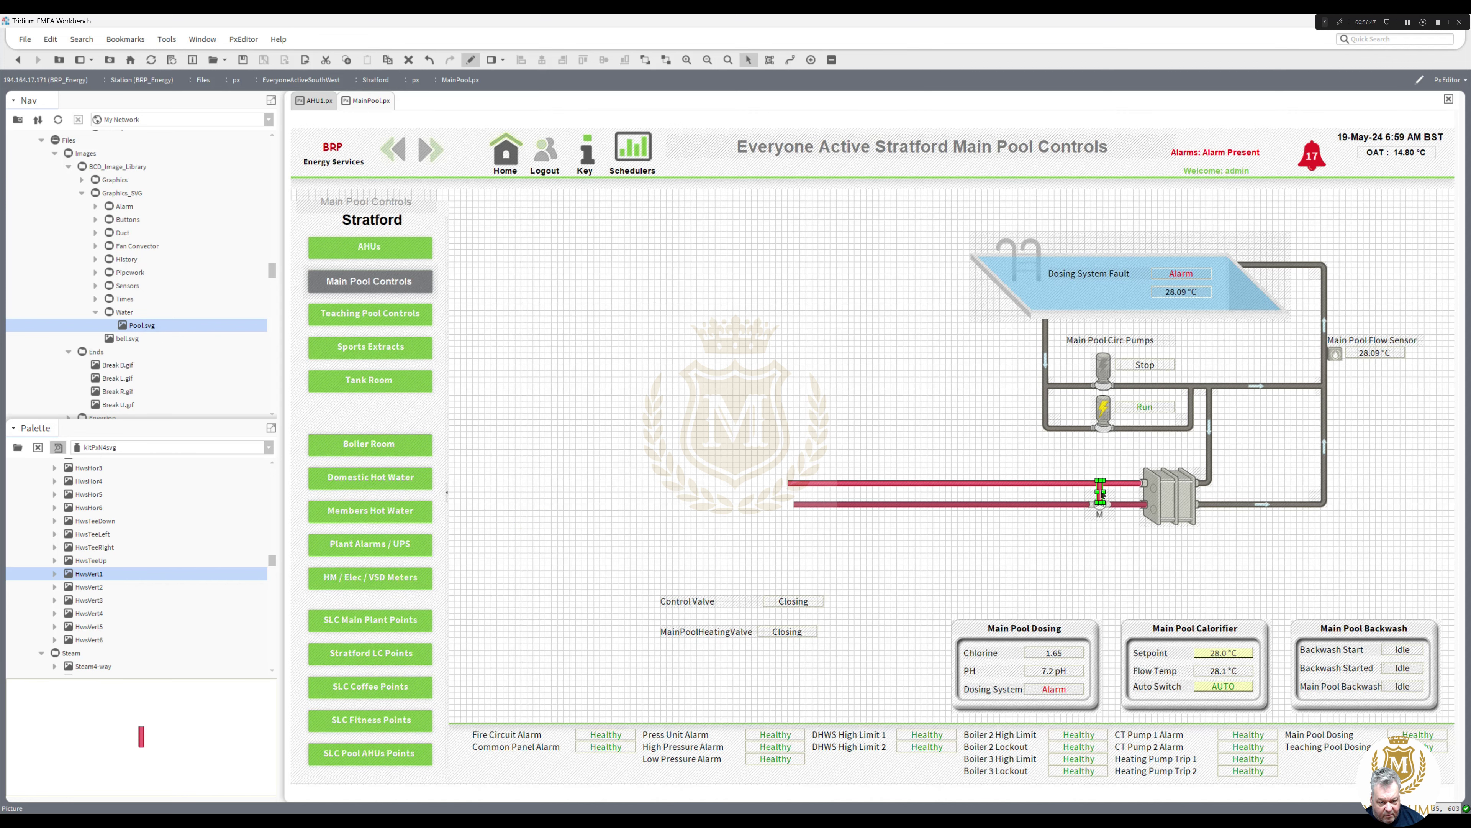
{"action": "left_click_drag", "start_coordinate": [1100, 481], "coordinate": [1100, 487]}
Step: Reorder the three-way valve symbol to the top so it sits in front of the vertical pipe
{"action": "right_click", "coordinate": [1100, 508]}
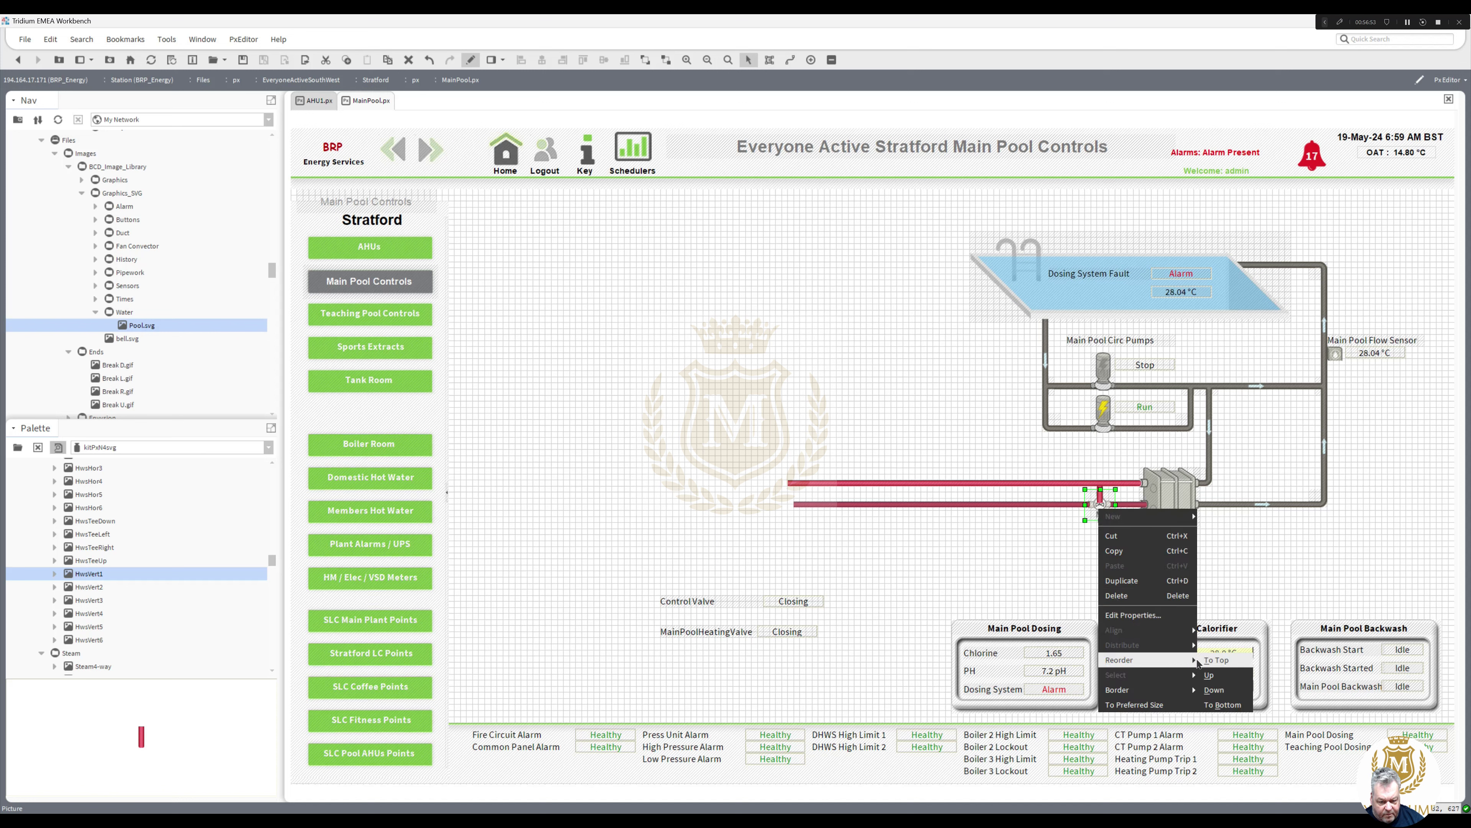
{"action": "left_click", "coordinate": [1210, 661]}
{"action": "left_click", "coordinate": [1038, 568]}
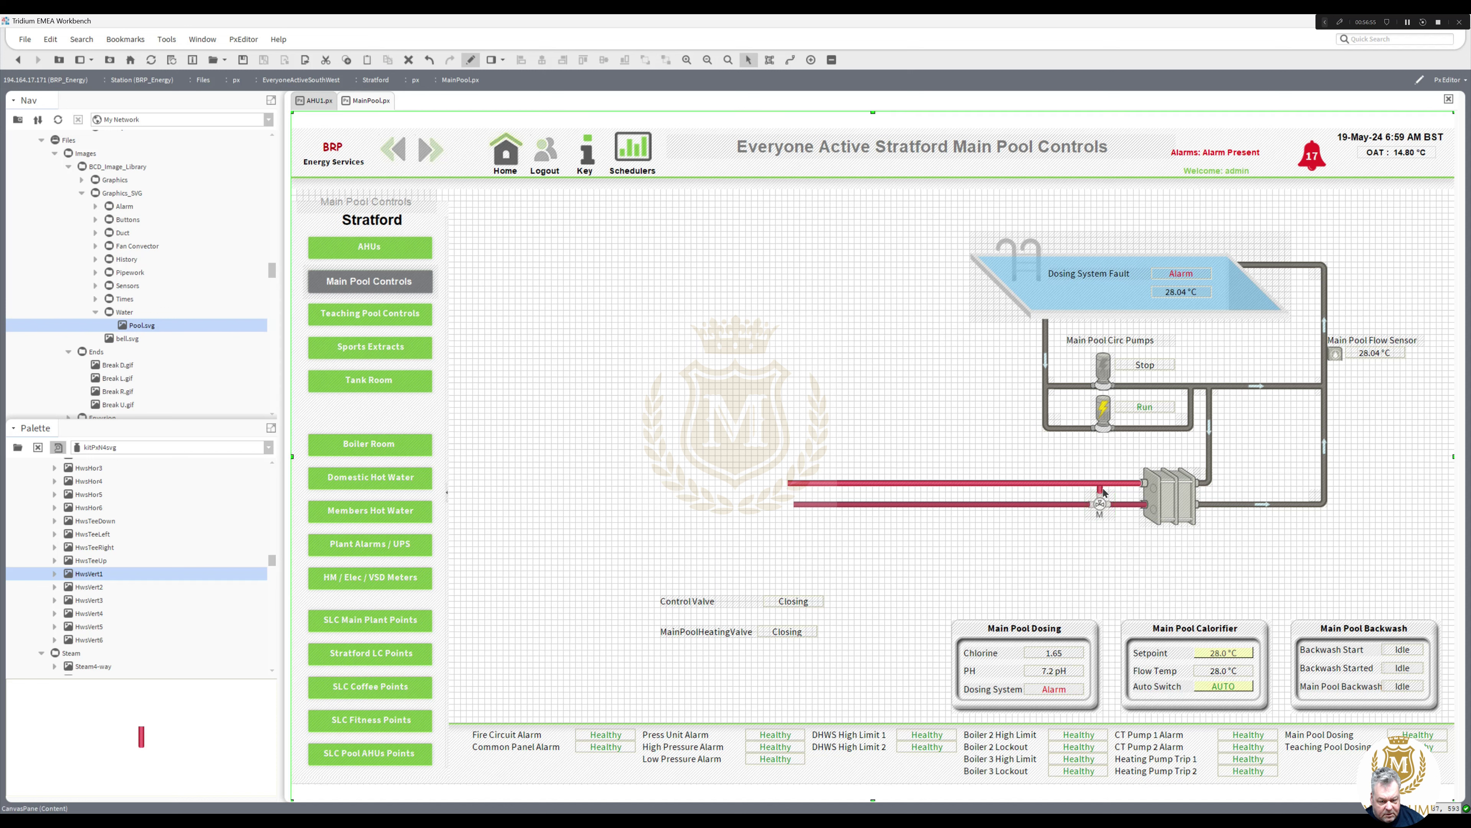
Step: Place an HwsTeeDown fitting where the vertical pipe section meets the upper red heating pipe
{"action": "left_click_drag", "start_coordinate": [271, 560], "coordinate": [273, 555]}
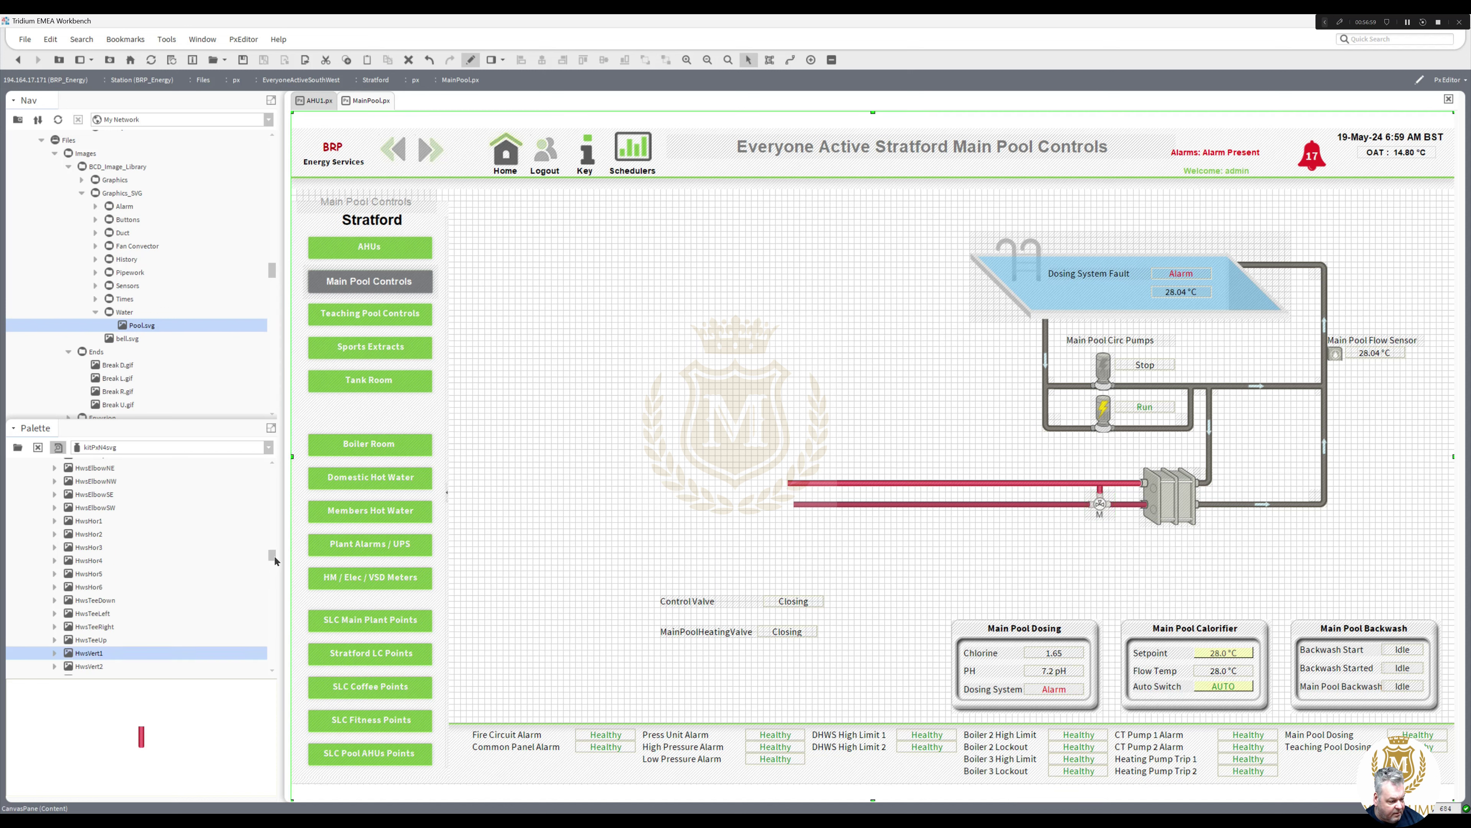
{"action": "left_click_drag", "start_coordinate": [93, 586], "coordinate": [523, 496]}
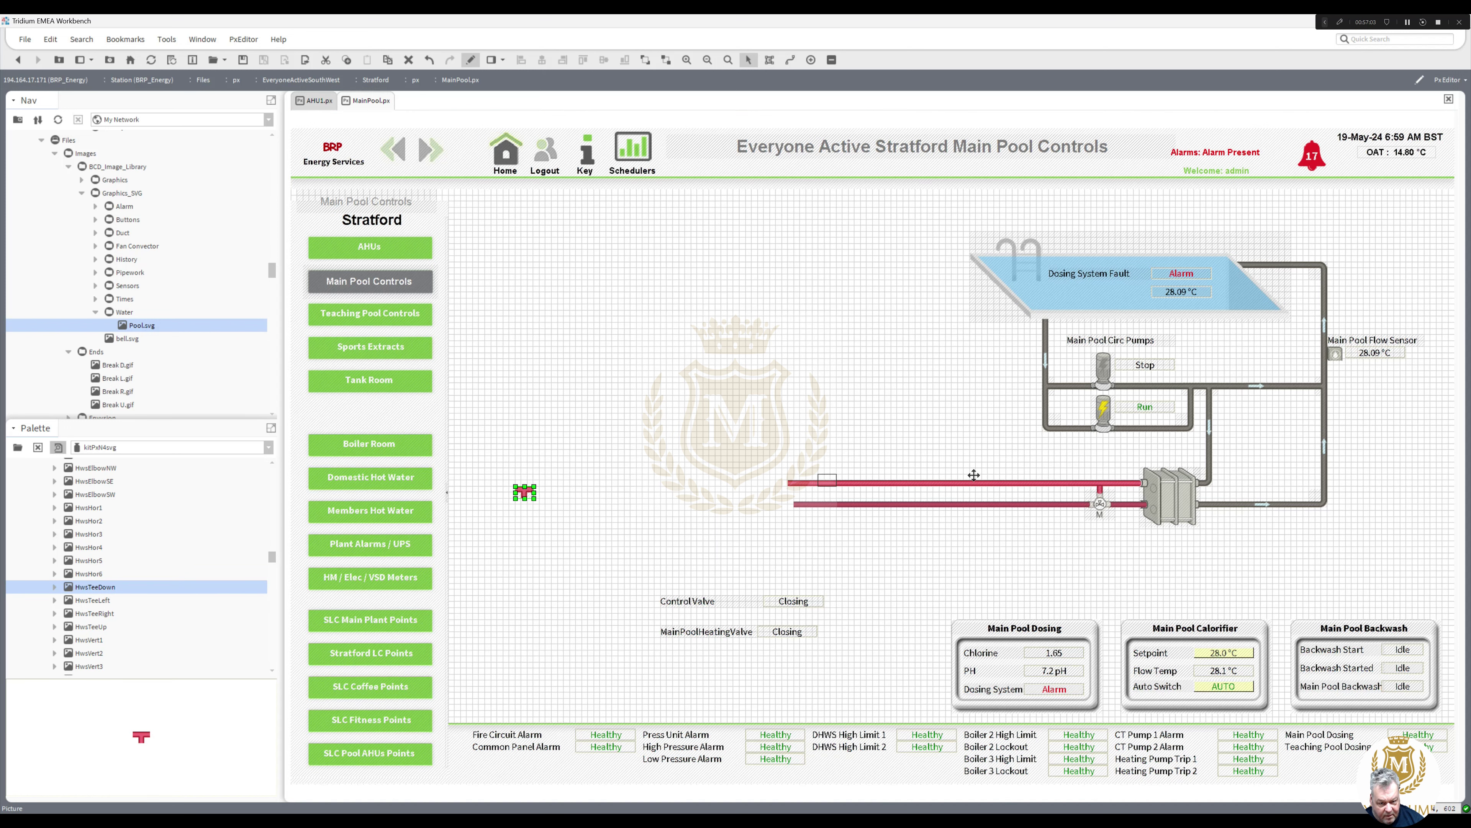
{"action": "left_click_drag", "start_coordinate": [1091, 506], "coordinate": [1091, 505]}
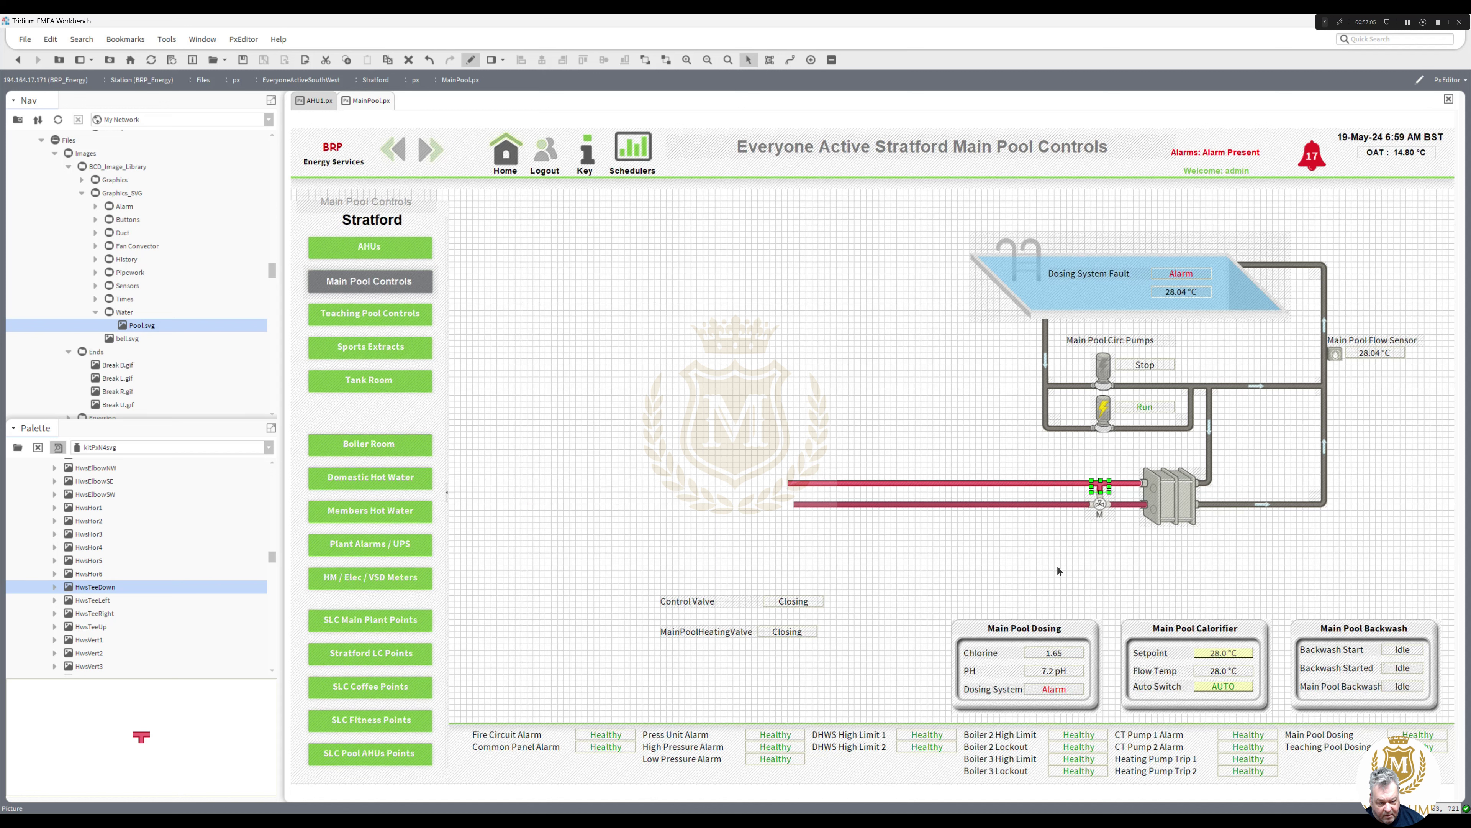
Step: Move the Control Valve's status value directly beneath the three-way valve and the MainPoolHeatingValve label below it
{"action": "left_click_drag", "start_coordinate": [791, 602], "coordinate": [1100, 530]}
{"action": "left_click", "coordinate": [706, 601]}
{"action": "left_click_drag", "start_coordinate": [708, 634], "coordinate": [1101, 540]}
Step: Set the moved label's text to "Main Pool Heating Valve" and delete the leftover Control Valve label and status value
{"action": "double_click", "coordinate": [1101, 541]}
{"action": "double_click", "coordinate": [667, 452]}
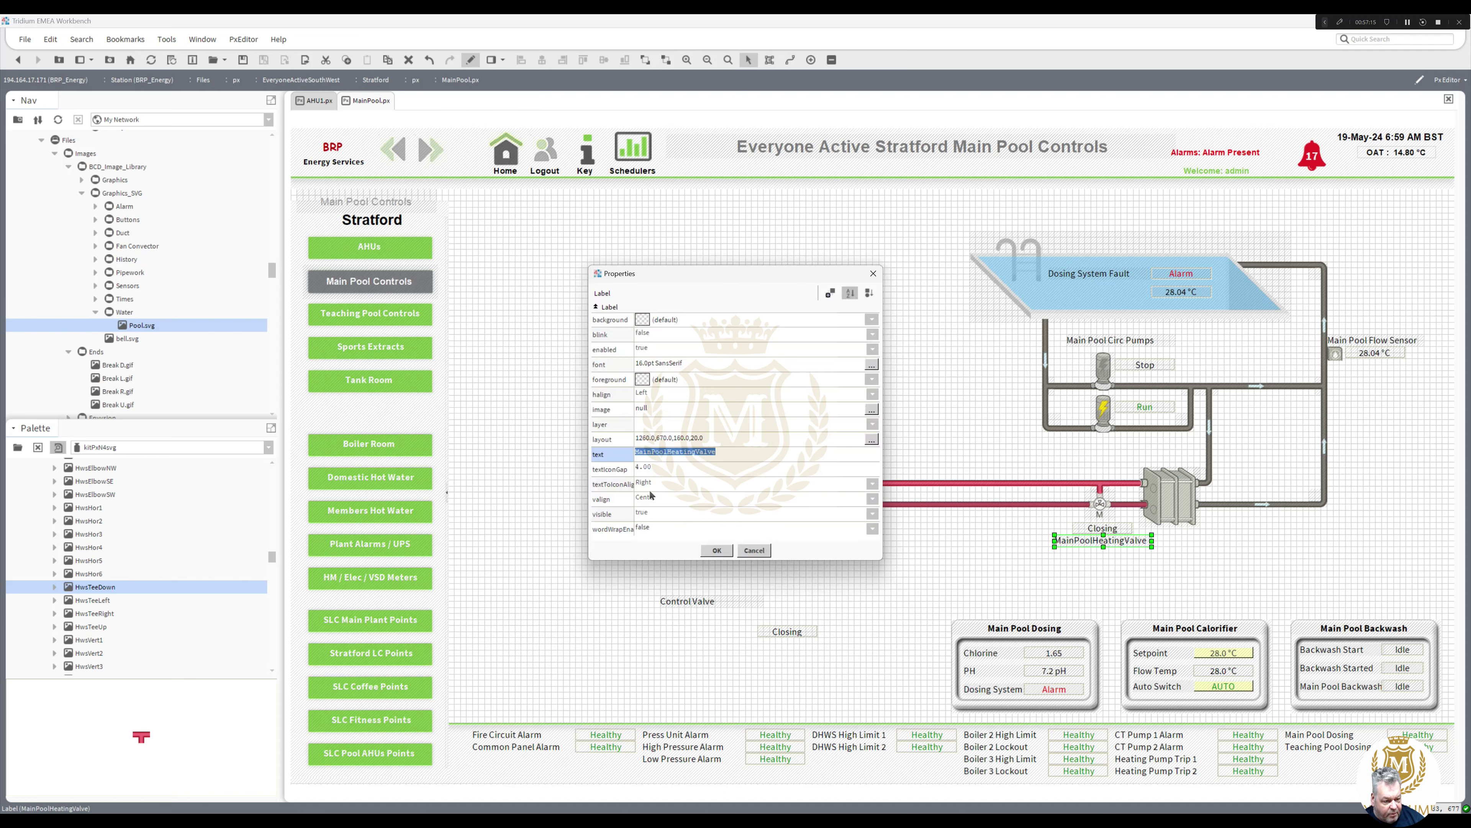
{"action": "left_click", "coordinate": [652, 451]}
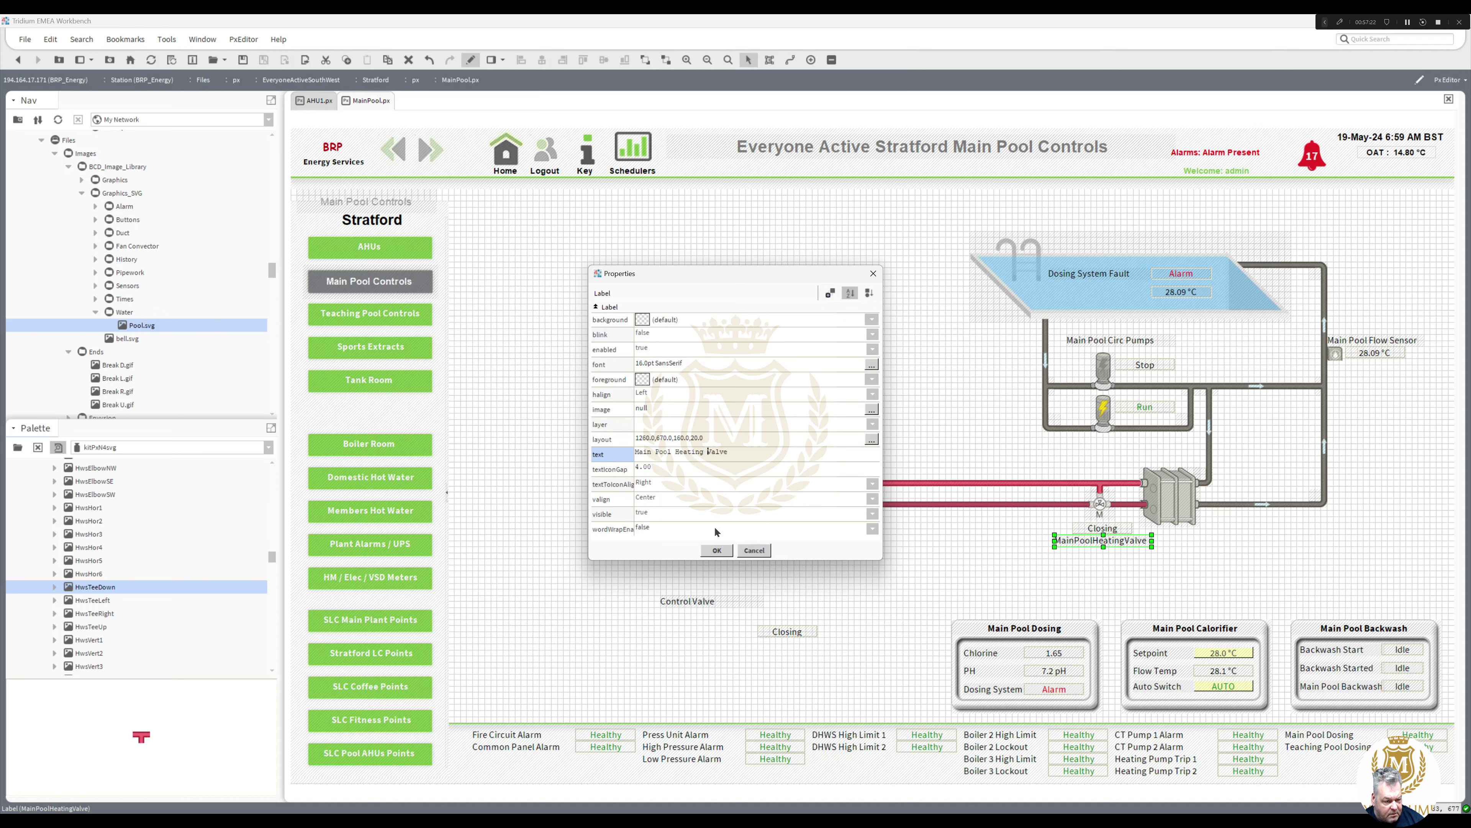
{"action": "left_click", "coordinate": [716, 550]}
{"action": "left_click_drag", "start_coordinate": [646, 577], "coordinate": [843, 679]}
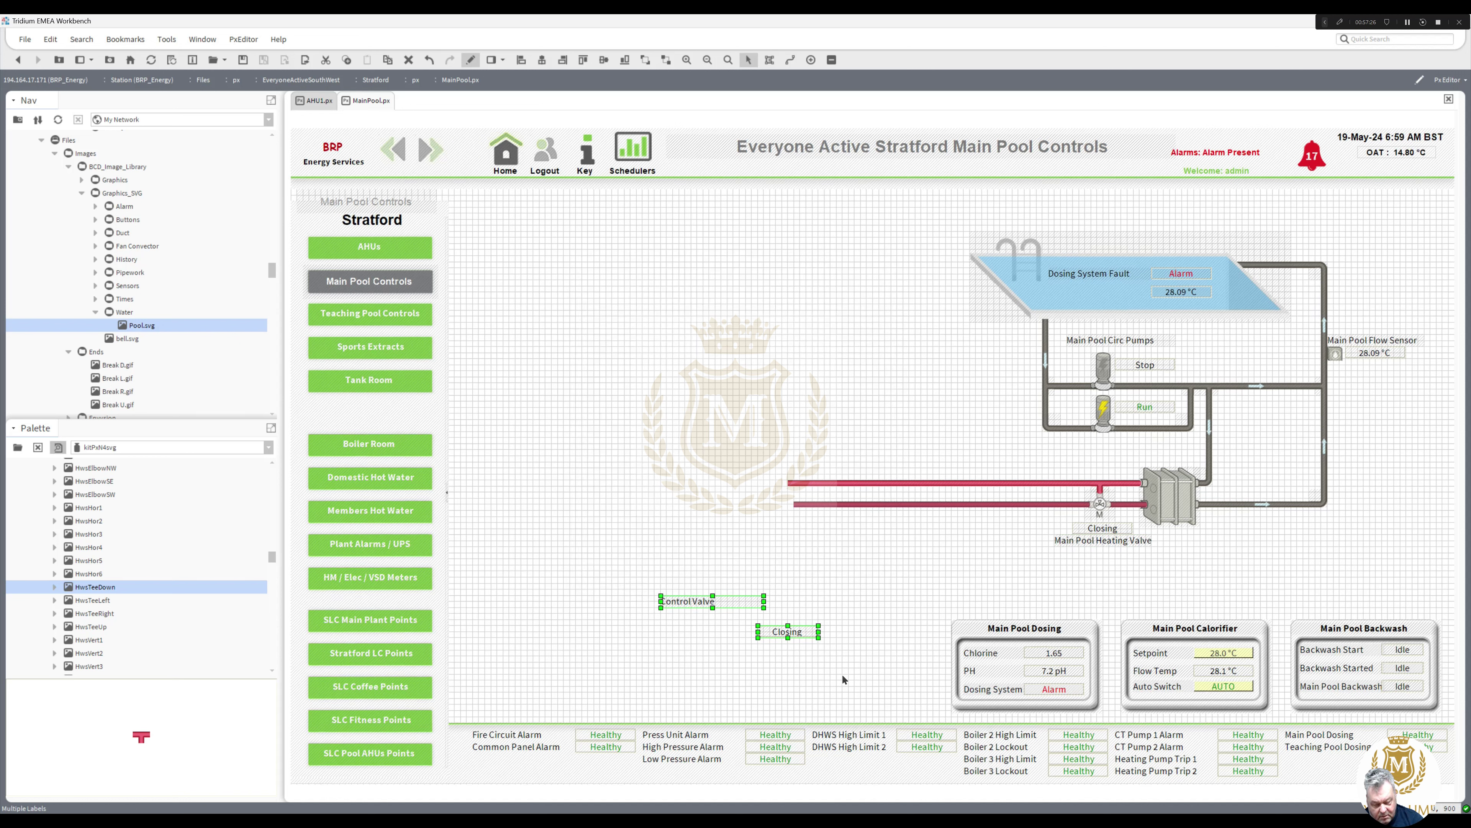
{"action": "key", "text": "Delete"}
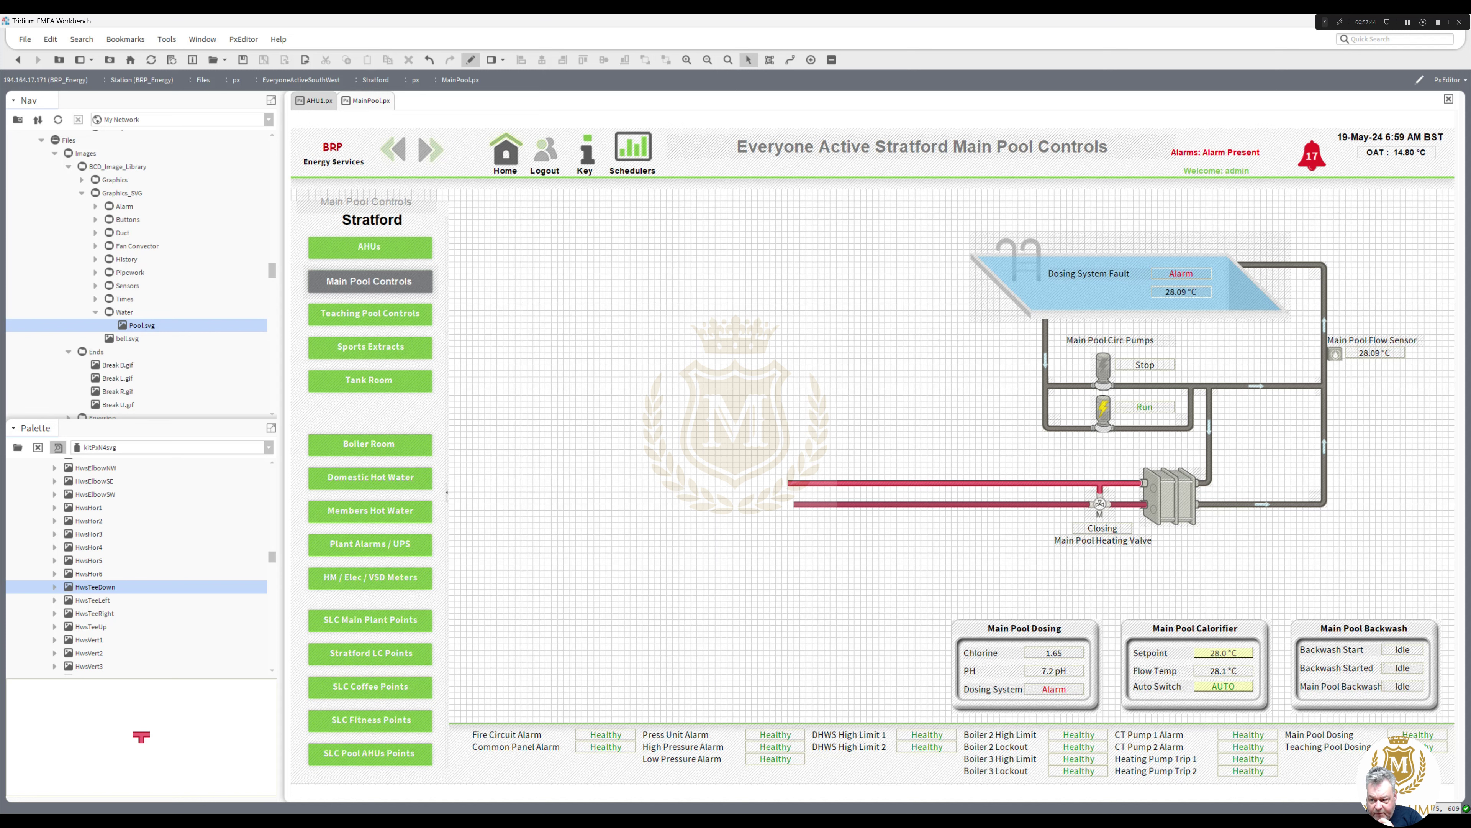
Step: Check the original Main Pool Water Controls graphic in WorkPlace AX and copy the BoilerFlowSensor icon, value and label from the Boiler Room page
{"action": "key", "text": "alt+Tab"}
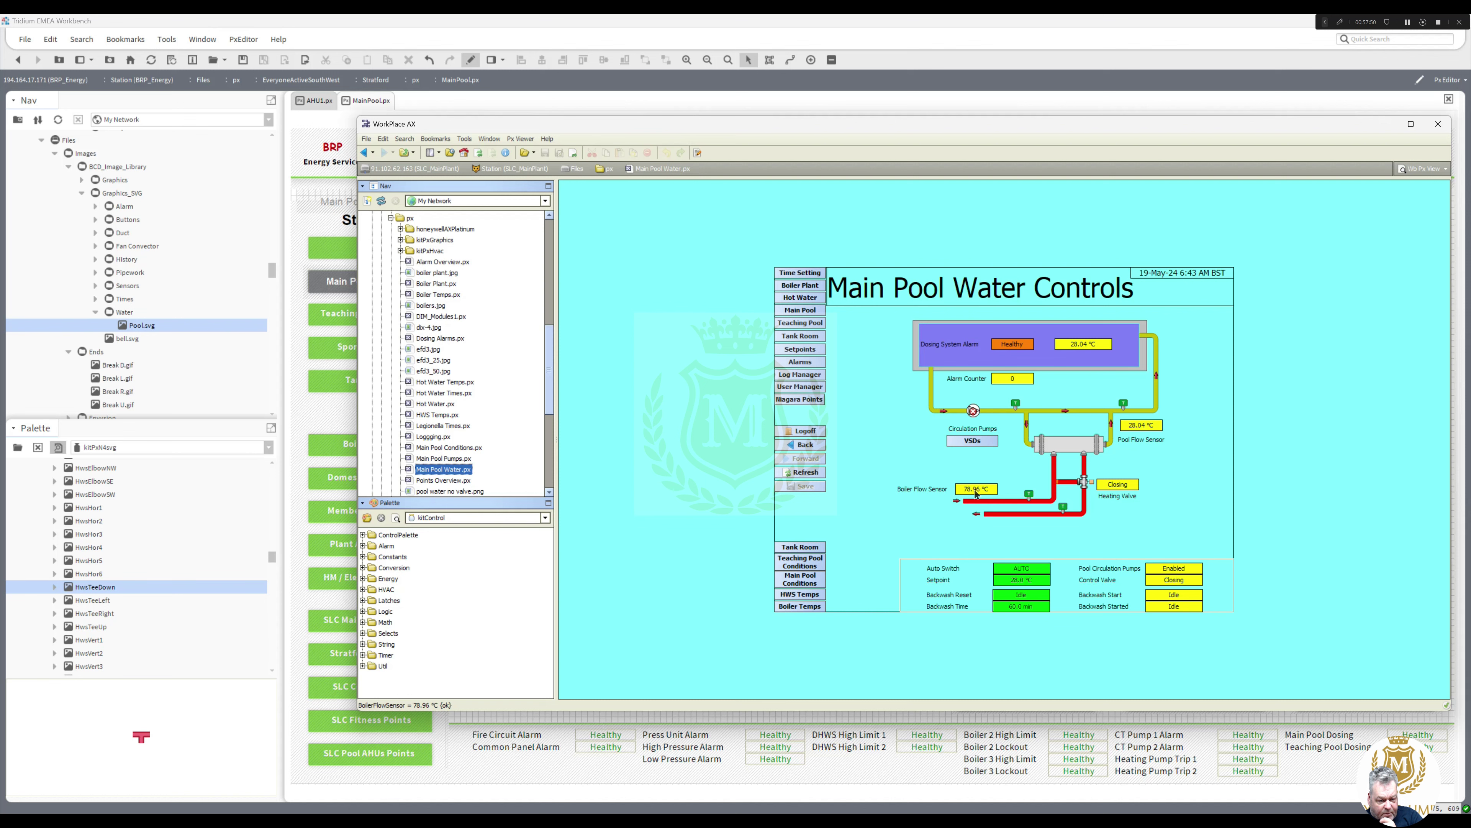
{"action": "left_click_drag", "start_coordinate": [863, 122], "coordinate": [1470, 168]}
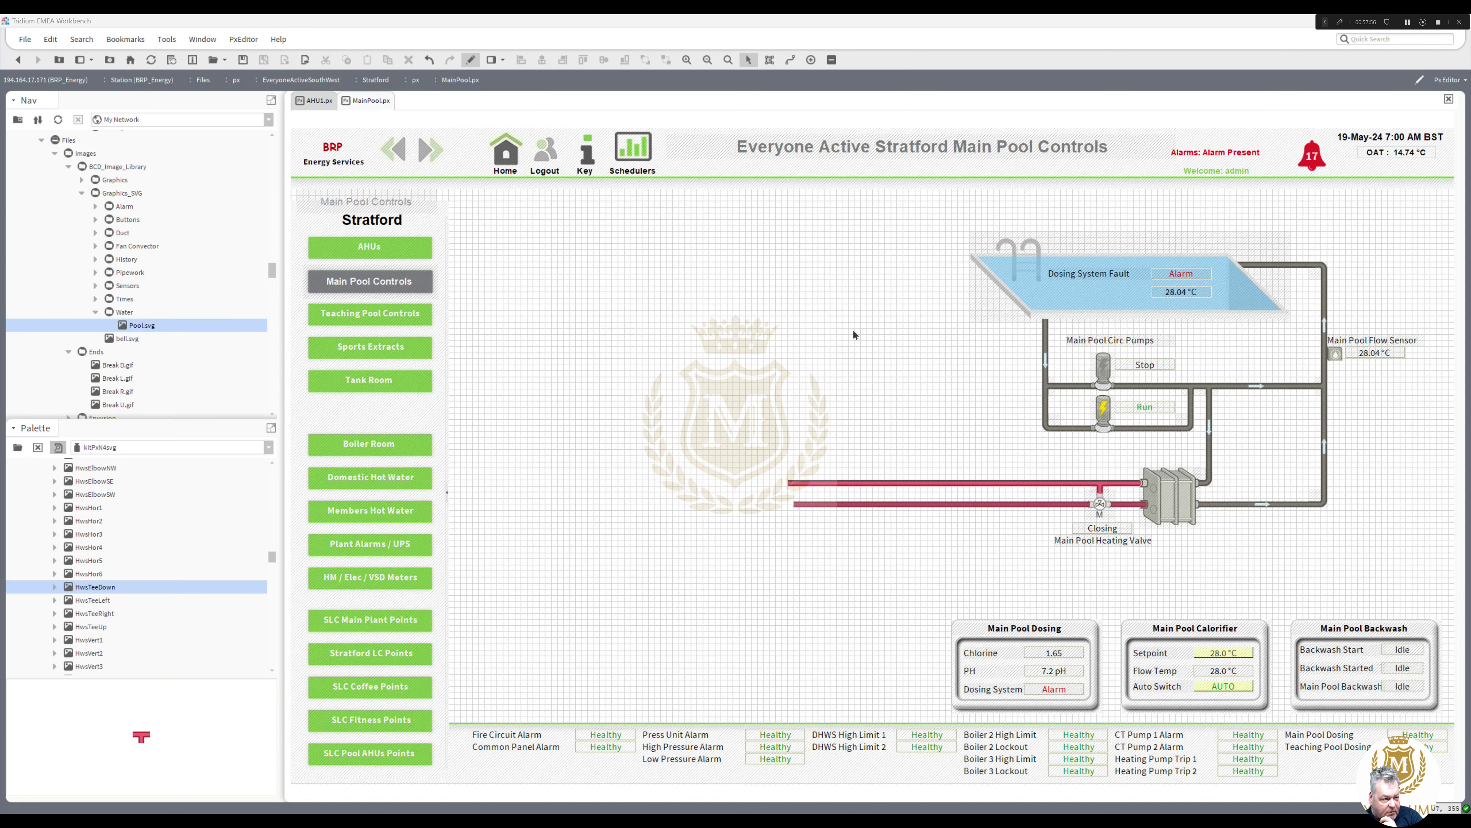
{"action": "left_click", "coordinate": [470, 59]}
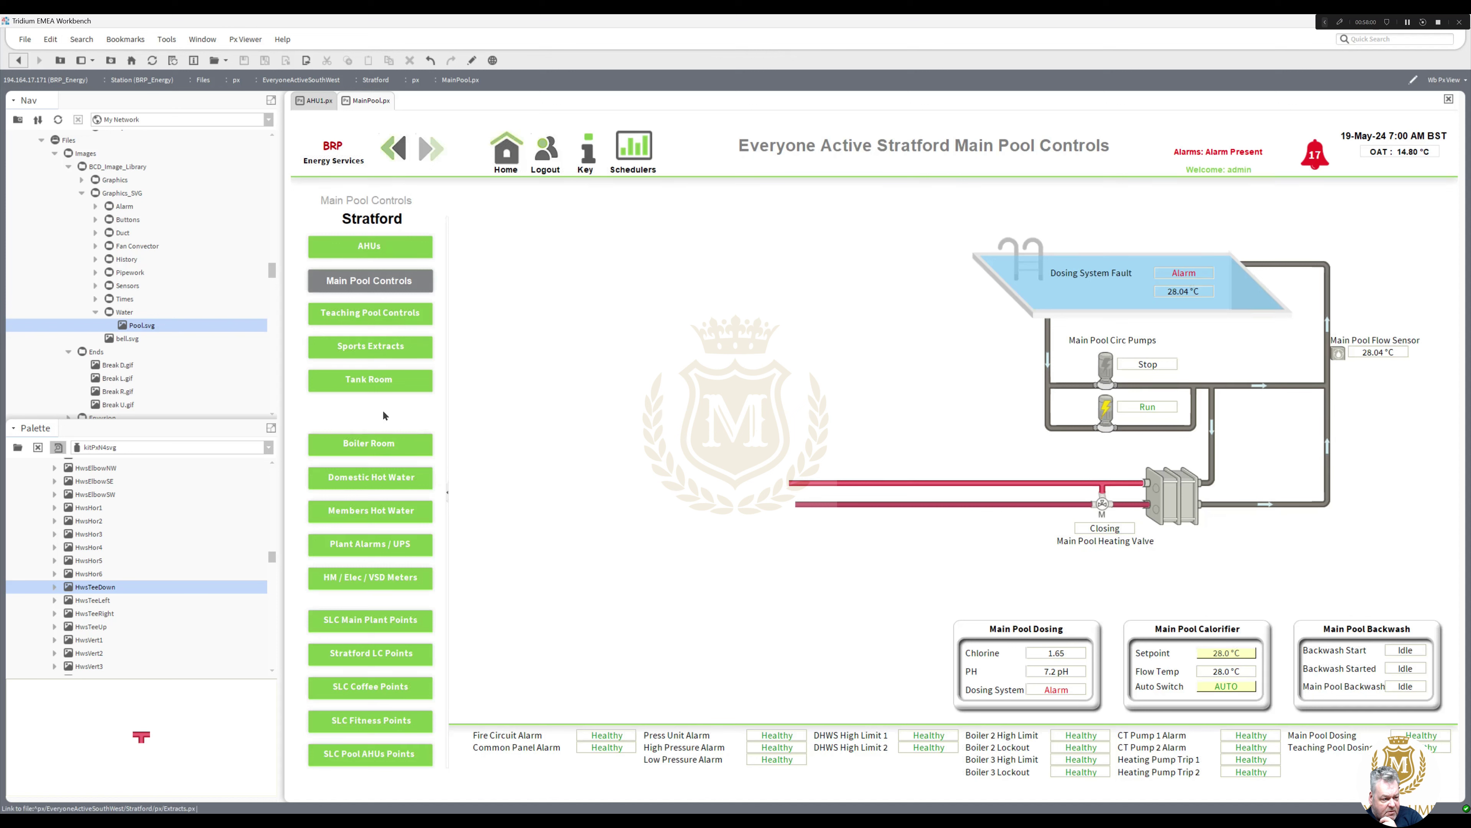
{"action": "left_click", "coordinate": [377, 448]}
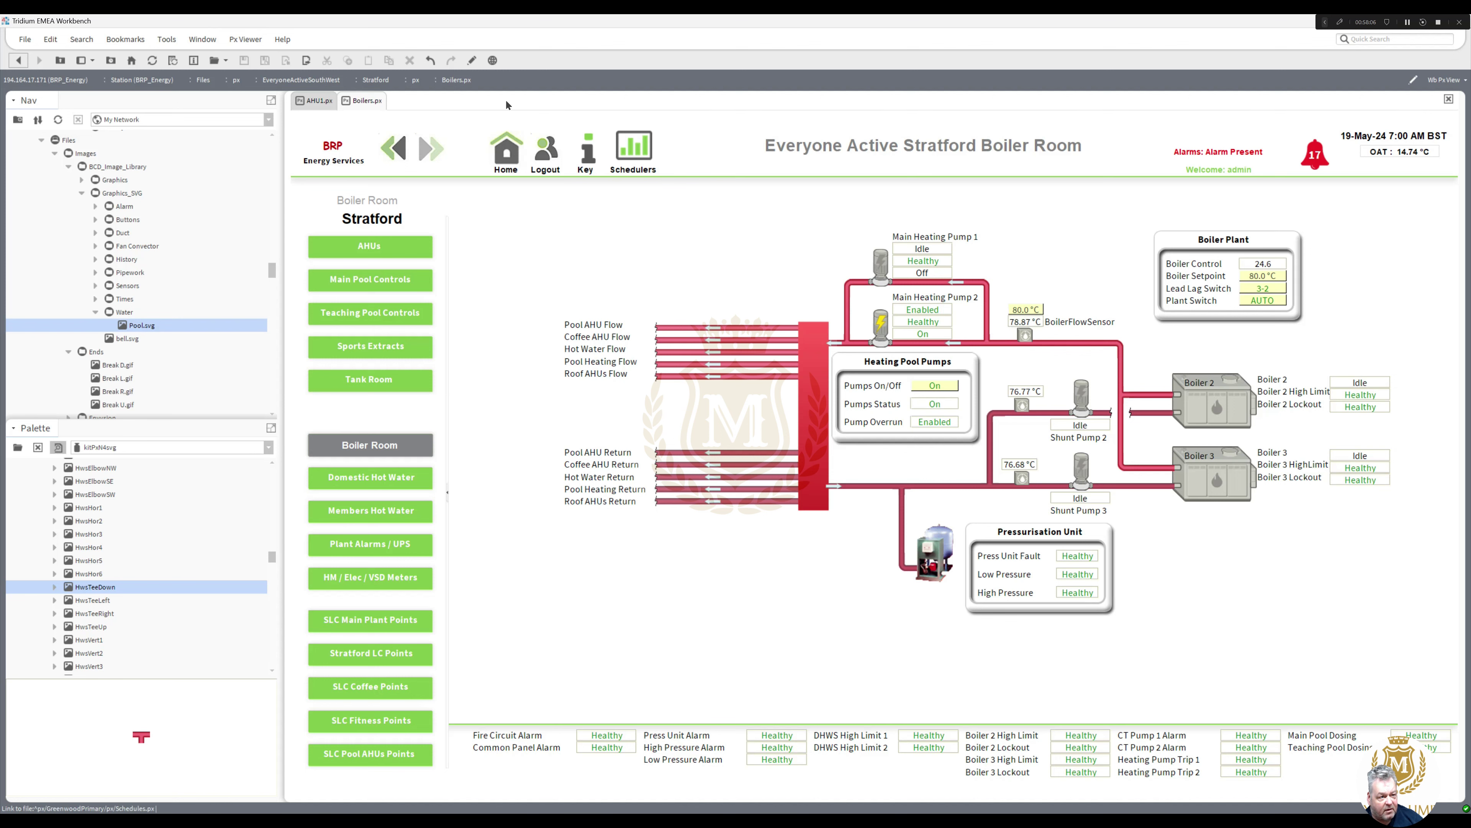
{"action": "left_click", "coordinate": [472, 60]}
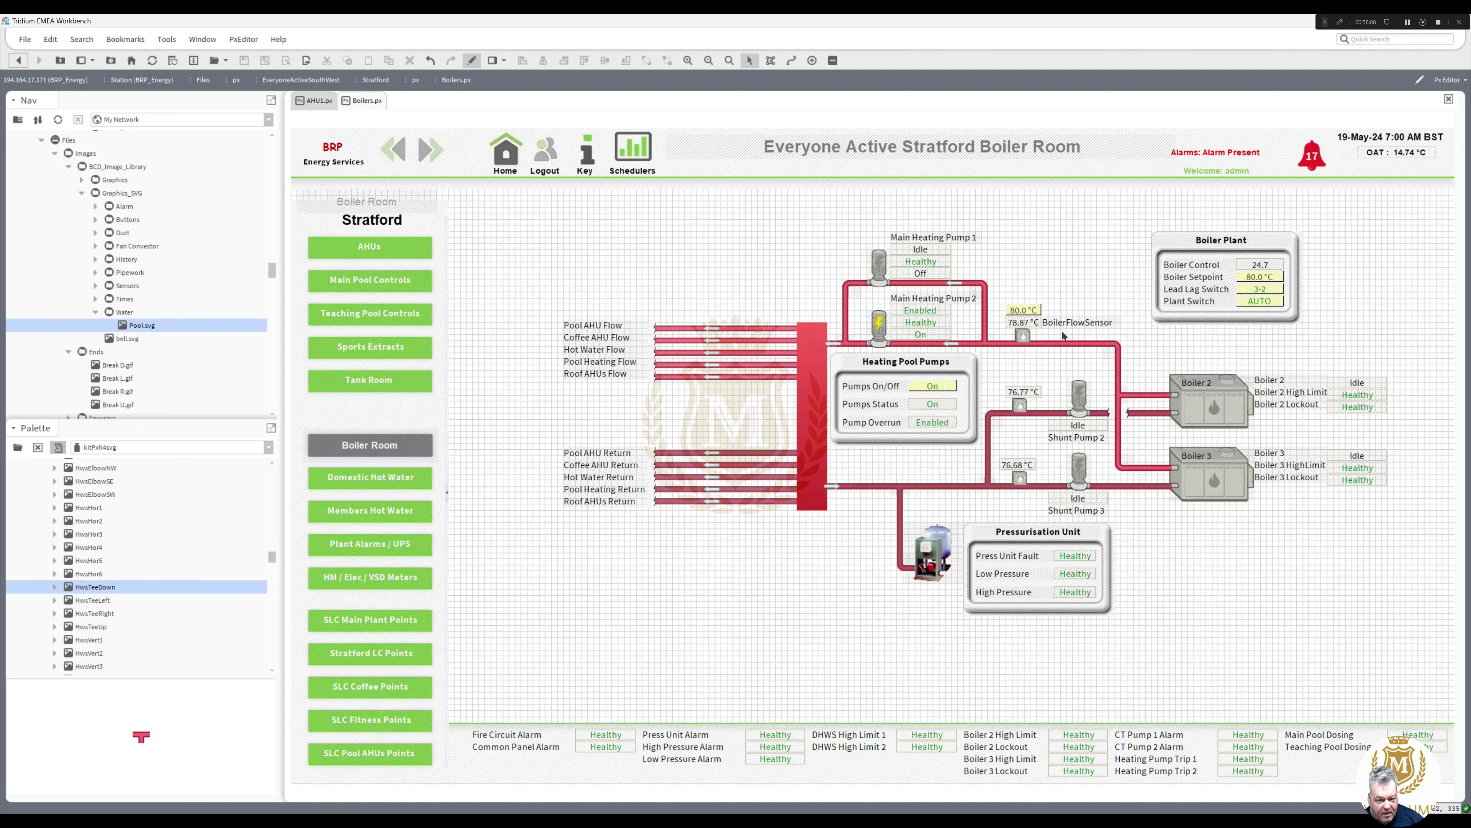
{"action": "left_click", "coordinate": [1023, 330]}
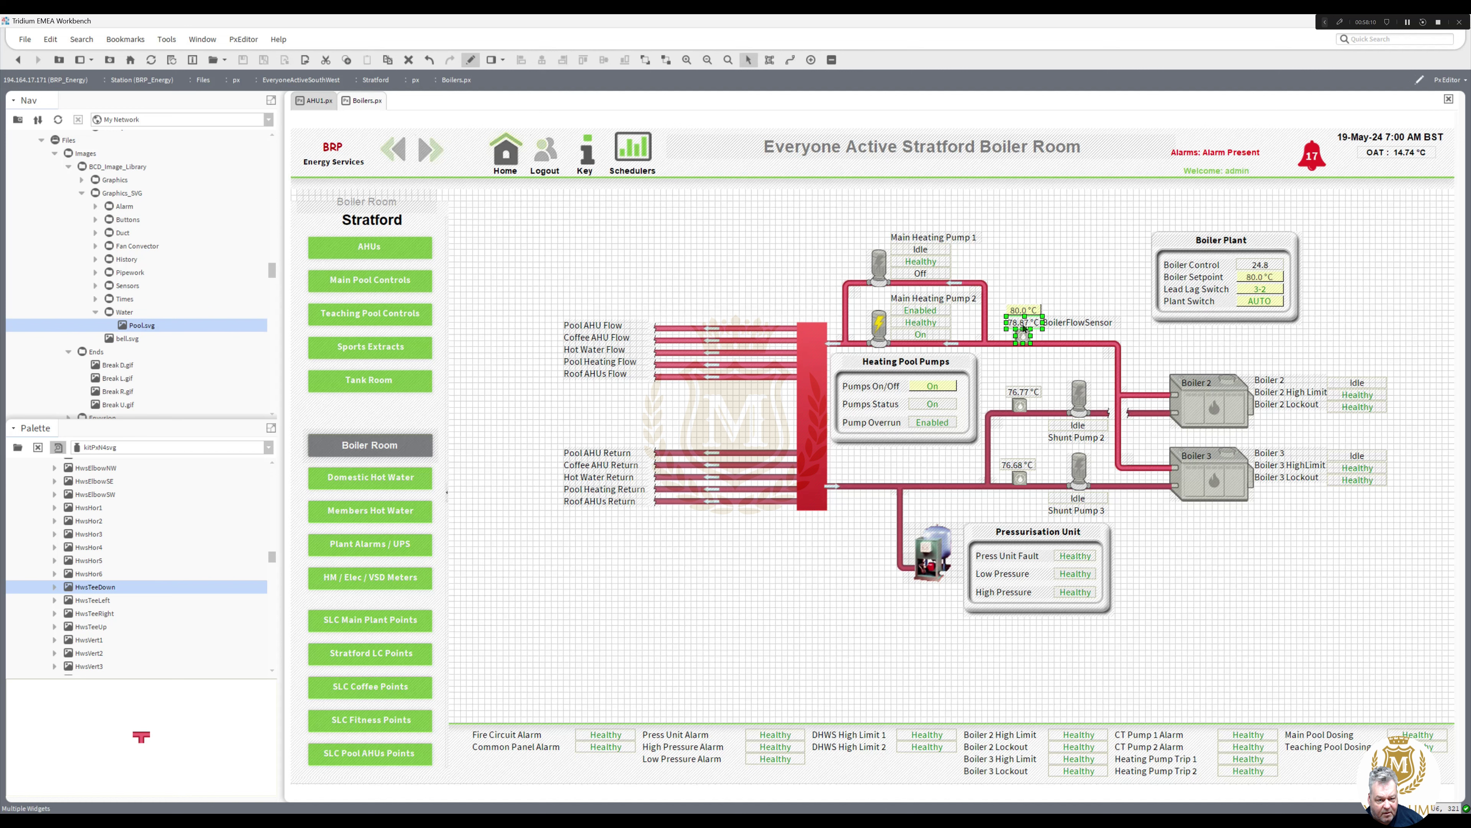
{"action": "left_click", "coordinate": [1062, 328], "text": "shift"}
{"action": "right_click", "coordinate": [1061, 329]}
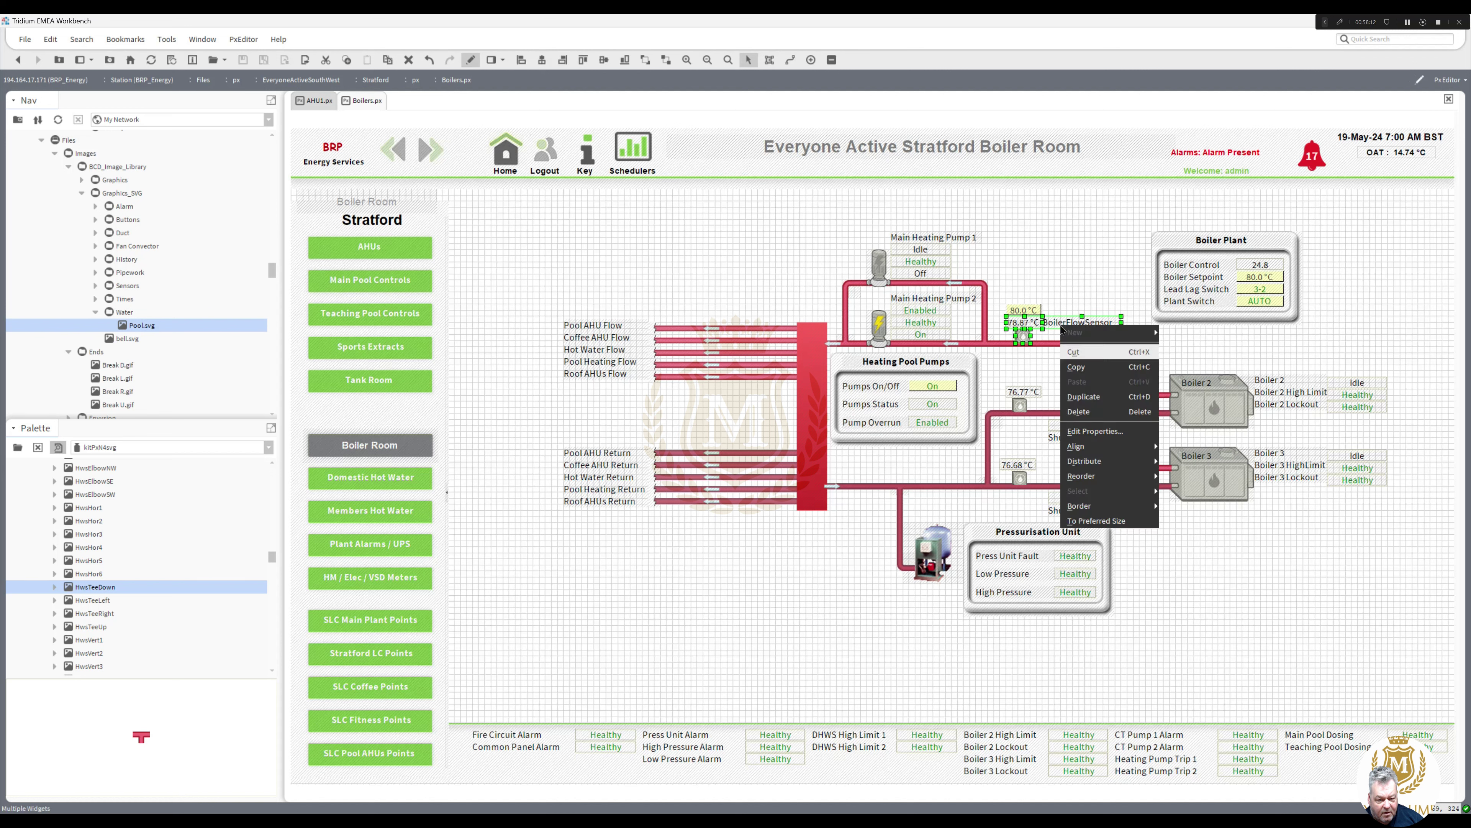
{"action": "key", "text": "Escape"}
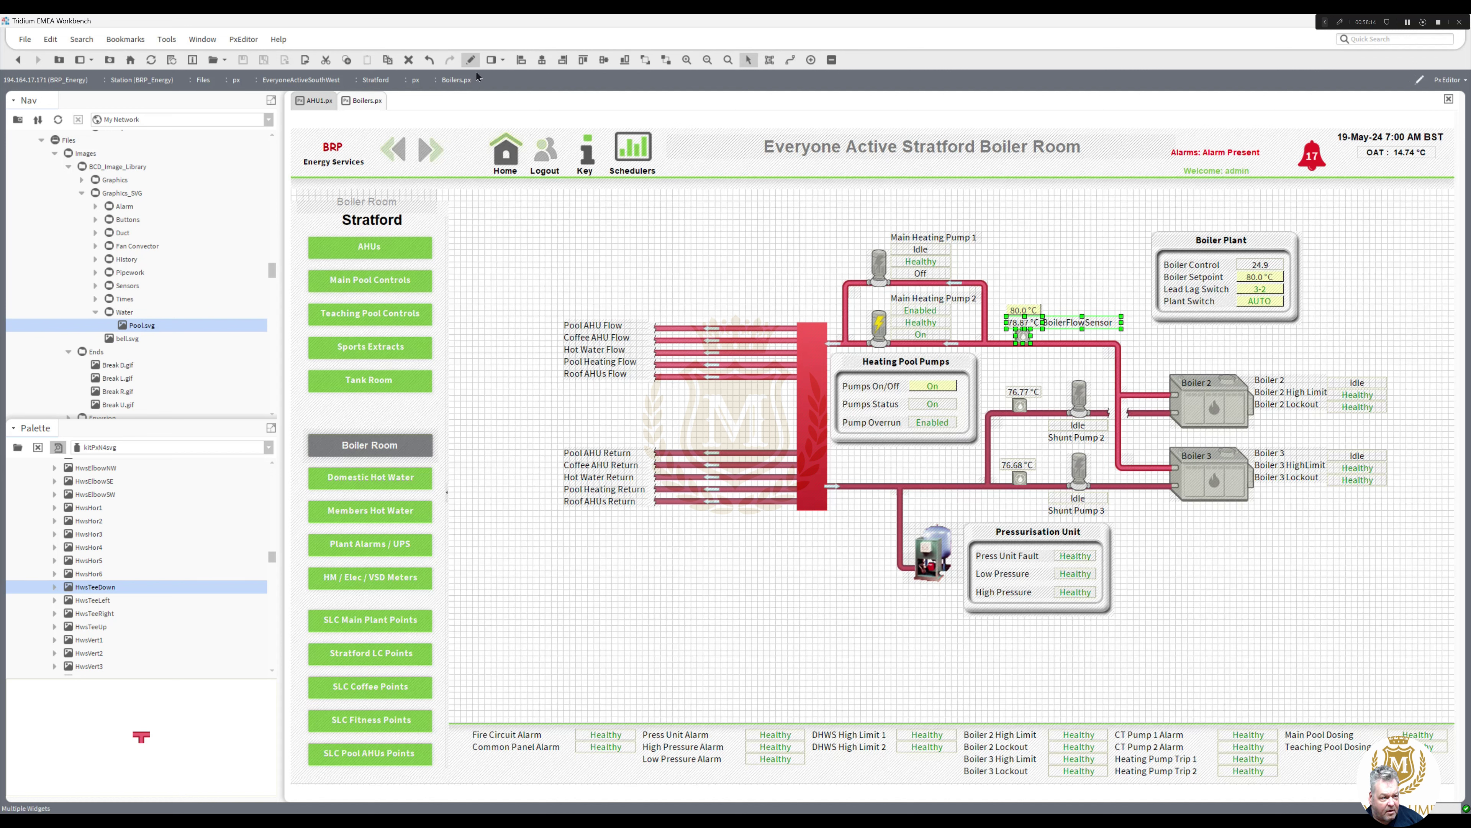
{"action": "left_click", "coordinate": [470, 60]}
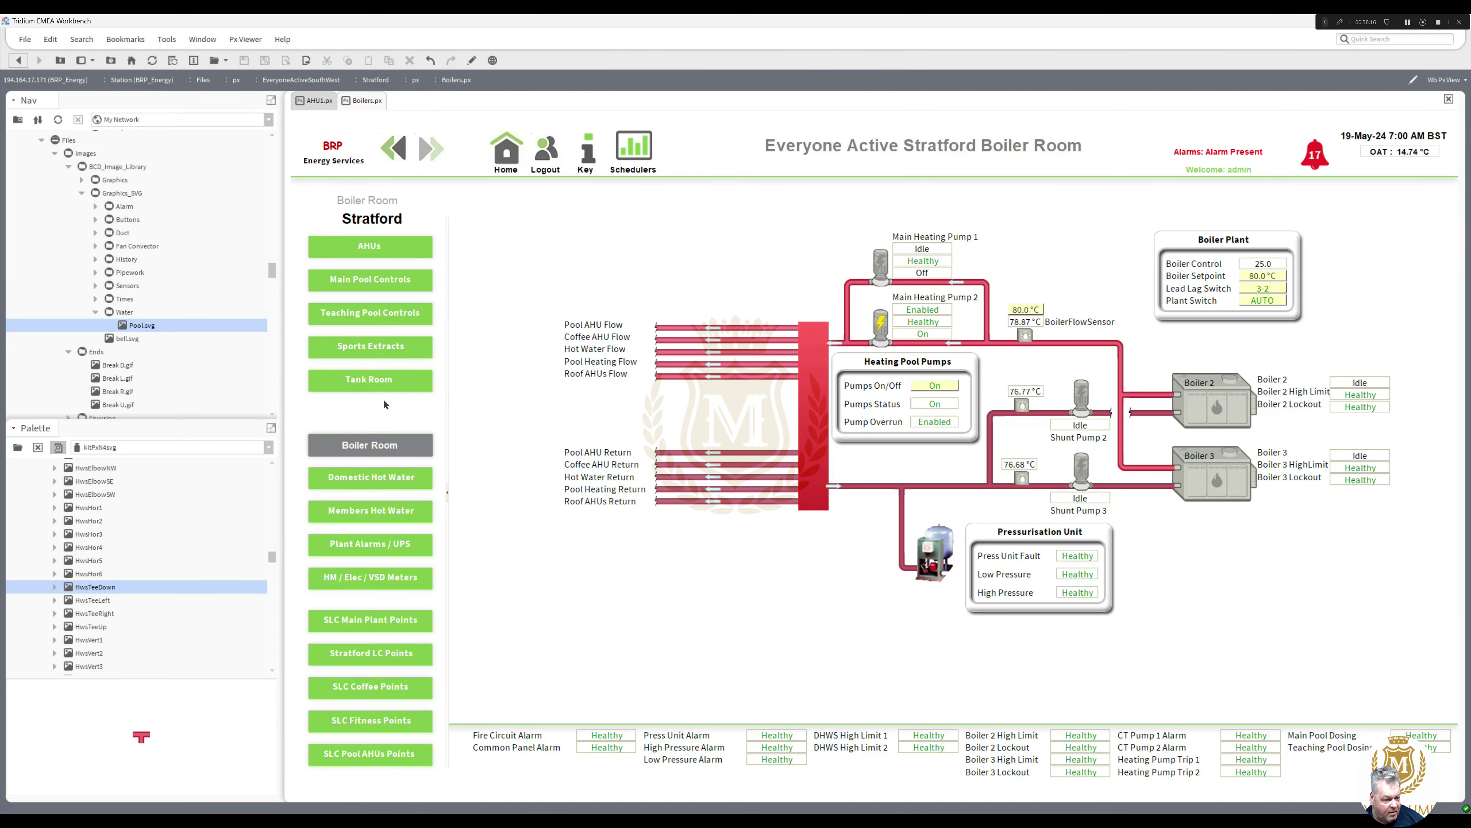
Step: Paste the boiler flow sensor widgets into the Main Pool Controls page and place them on the upper red pipe, ahead of the valve
{"action": "left_click", "coordinate": [367, 280]}
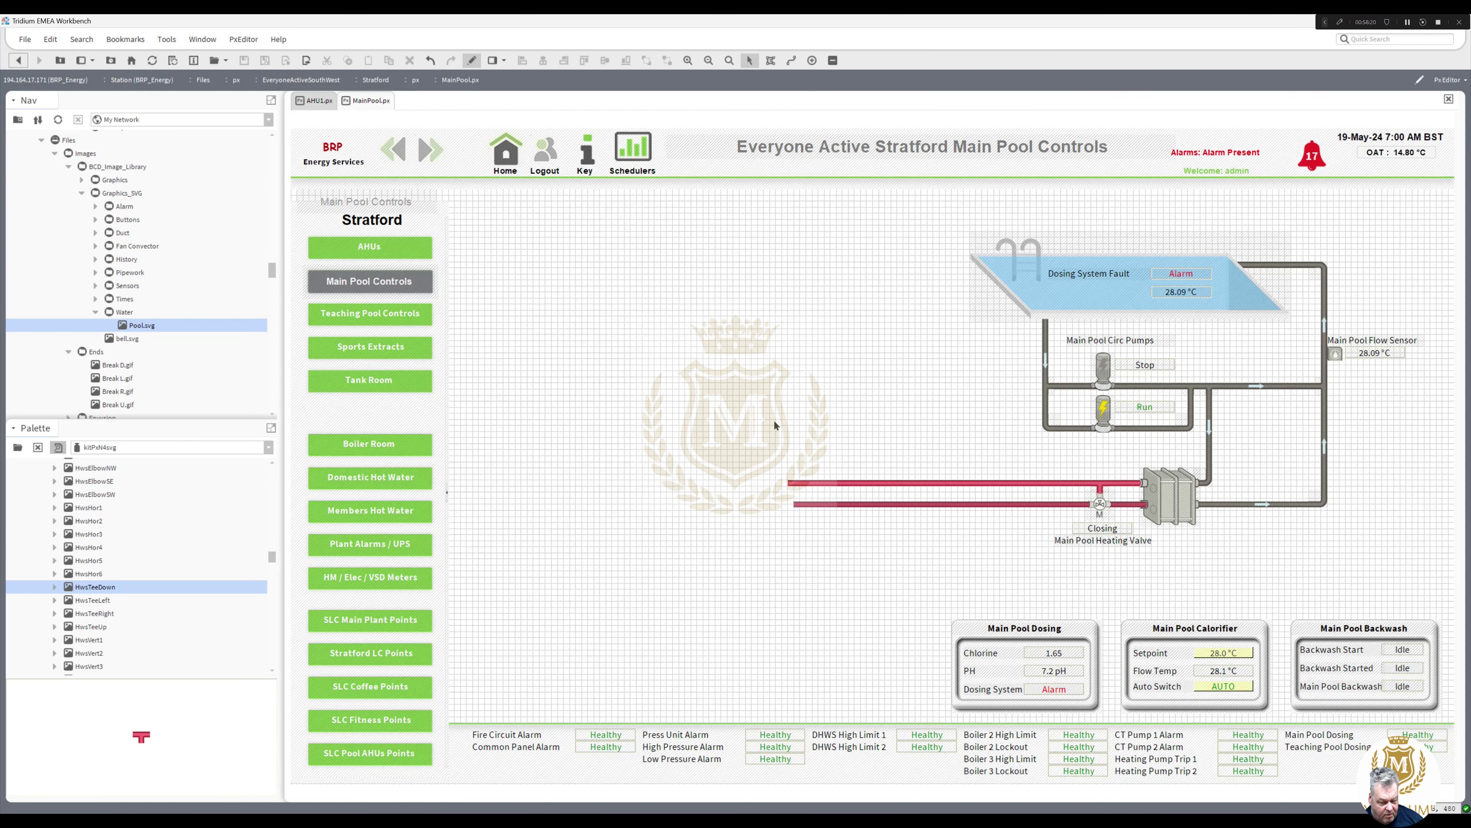
{"action": "right_click", "coordinate": [773, 419]}
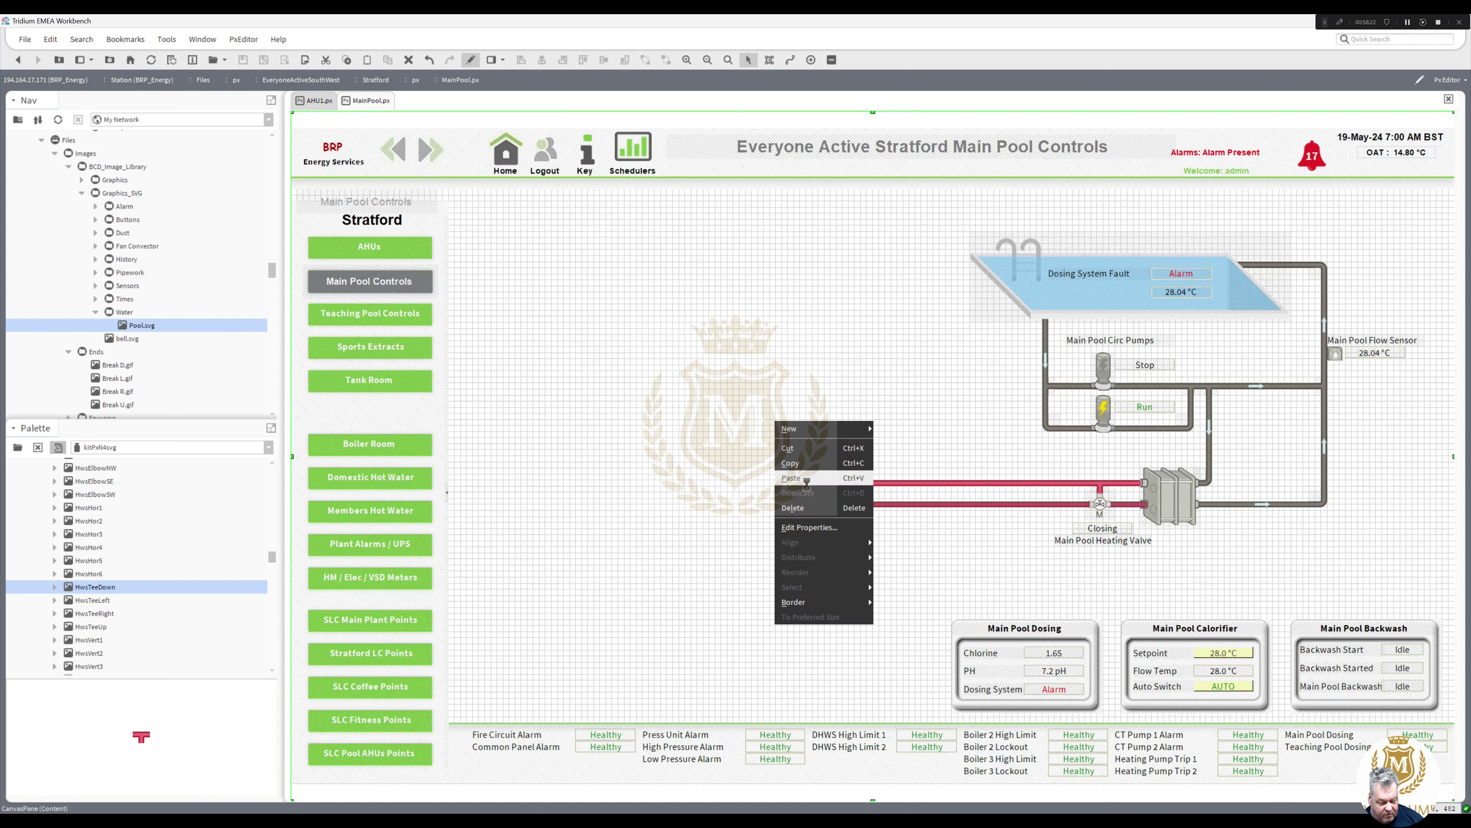
{"action": "left_click", "coordinate": [808, 479]}
{"action": "left_click_drag", "start_coordinate": [858, 455], "coordinate": [1038, 473]}
{"action": "left_click", "coordinate": [1032, 560]}
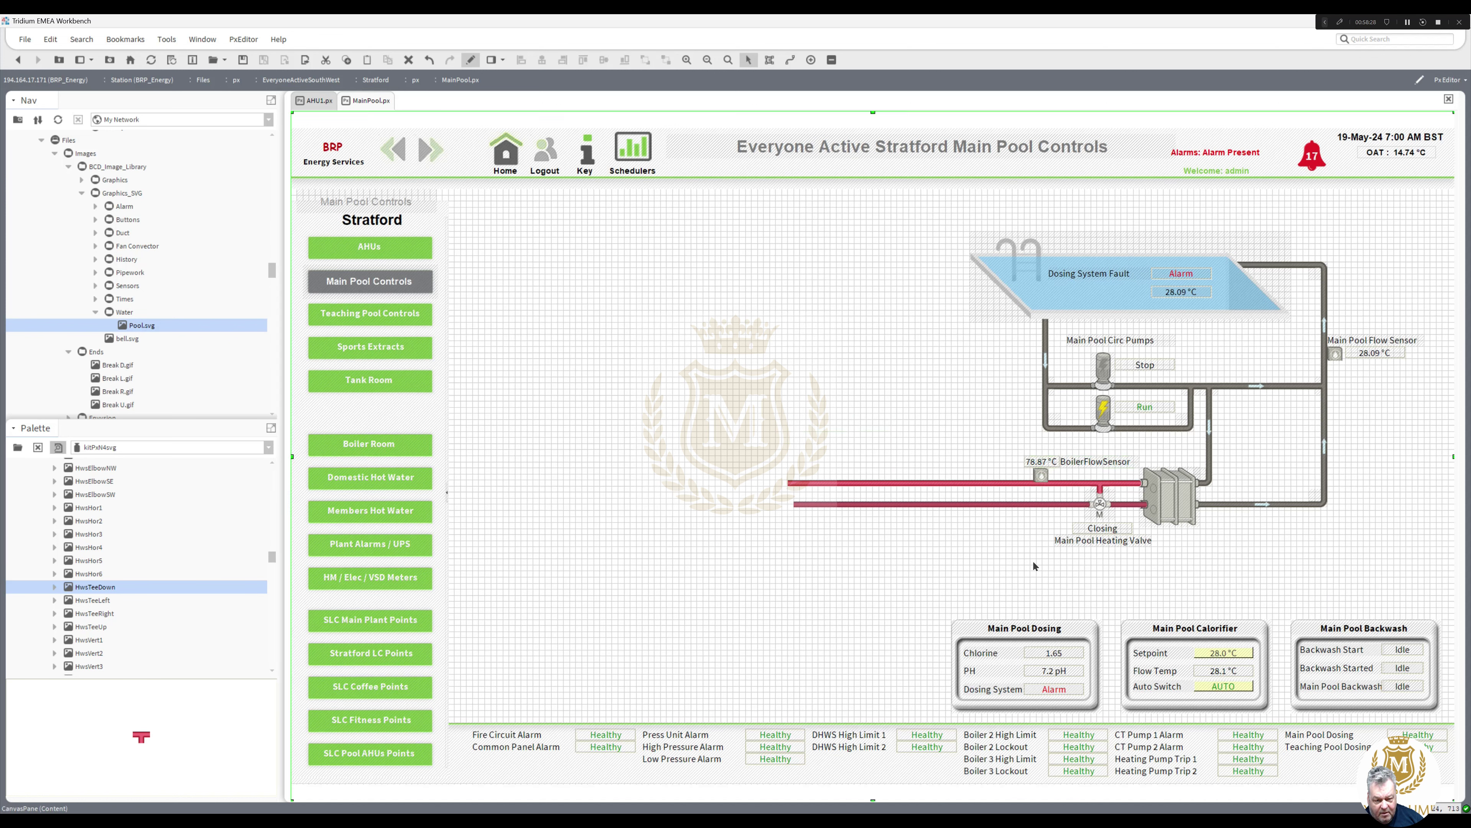
Step: Shorten both red heating pipes so their open ends line up just short of the boiler flow sensor
{"action": "left_click", "coordinate": [929, 483]}
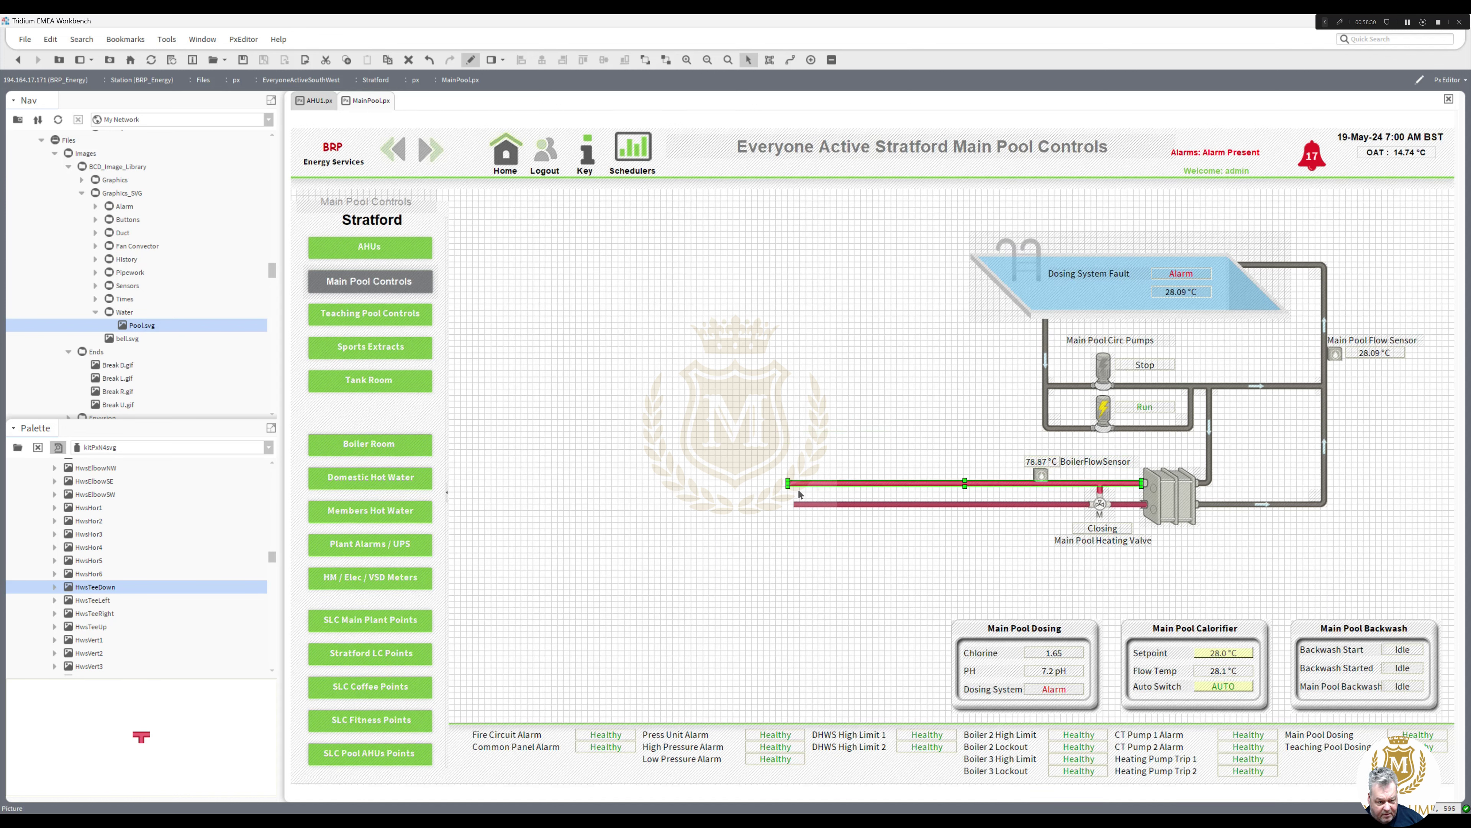
{"action": "left_click_drag", "start_coordinate": [787, 482], "coordinate": [977, 482]}
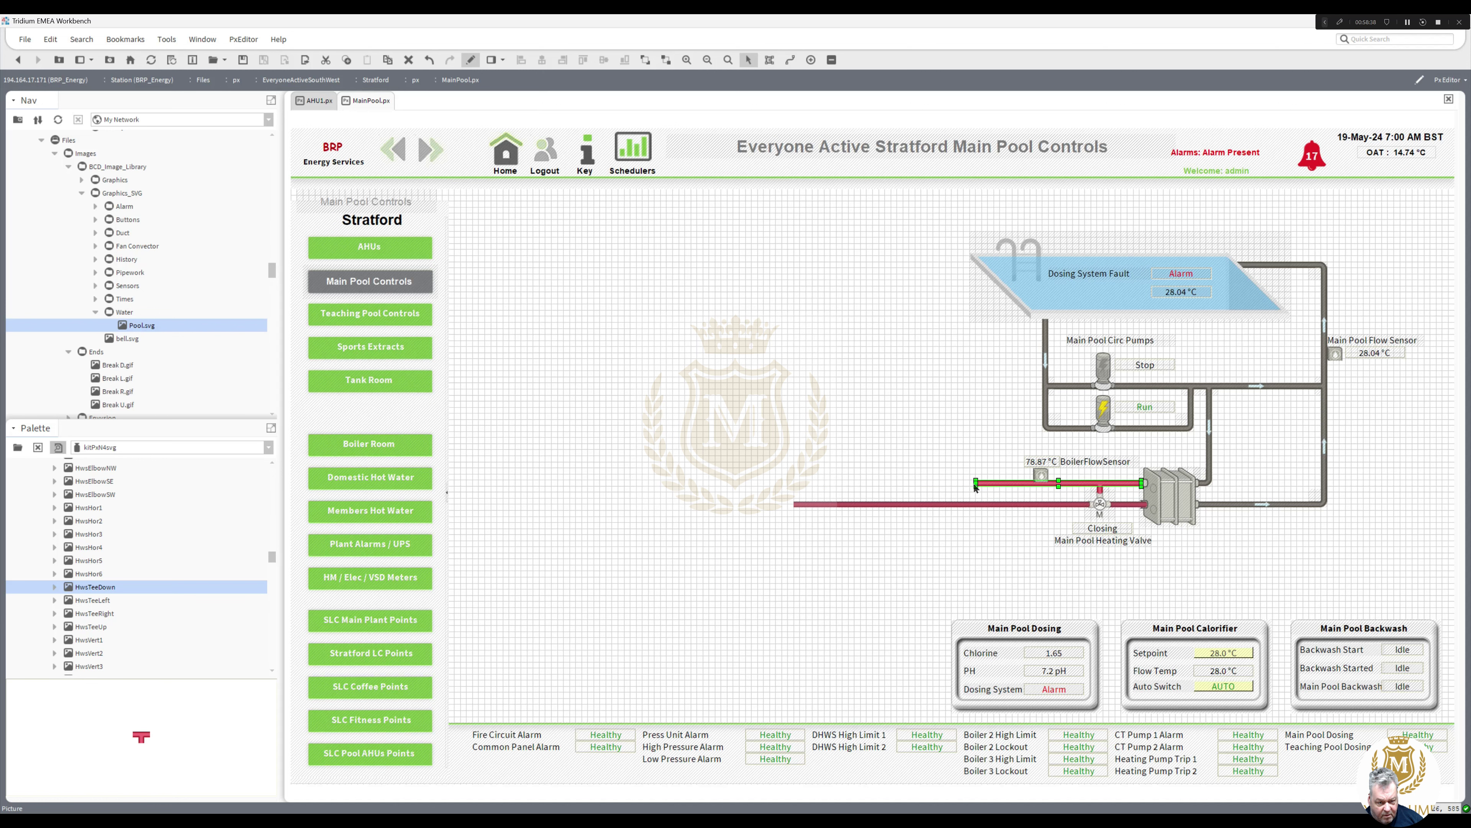
{"action": "left_click", "coordinate": [799, 507]}
{"action": "left_click_drag", "start_coordinate": [795, 504], "coordinate": [935, 540]}
{"action": "left_click", "coordinate": [935, 539]}
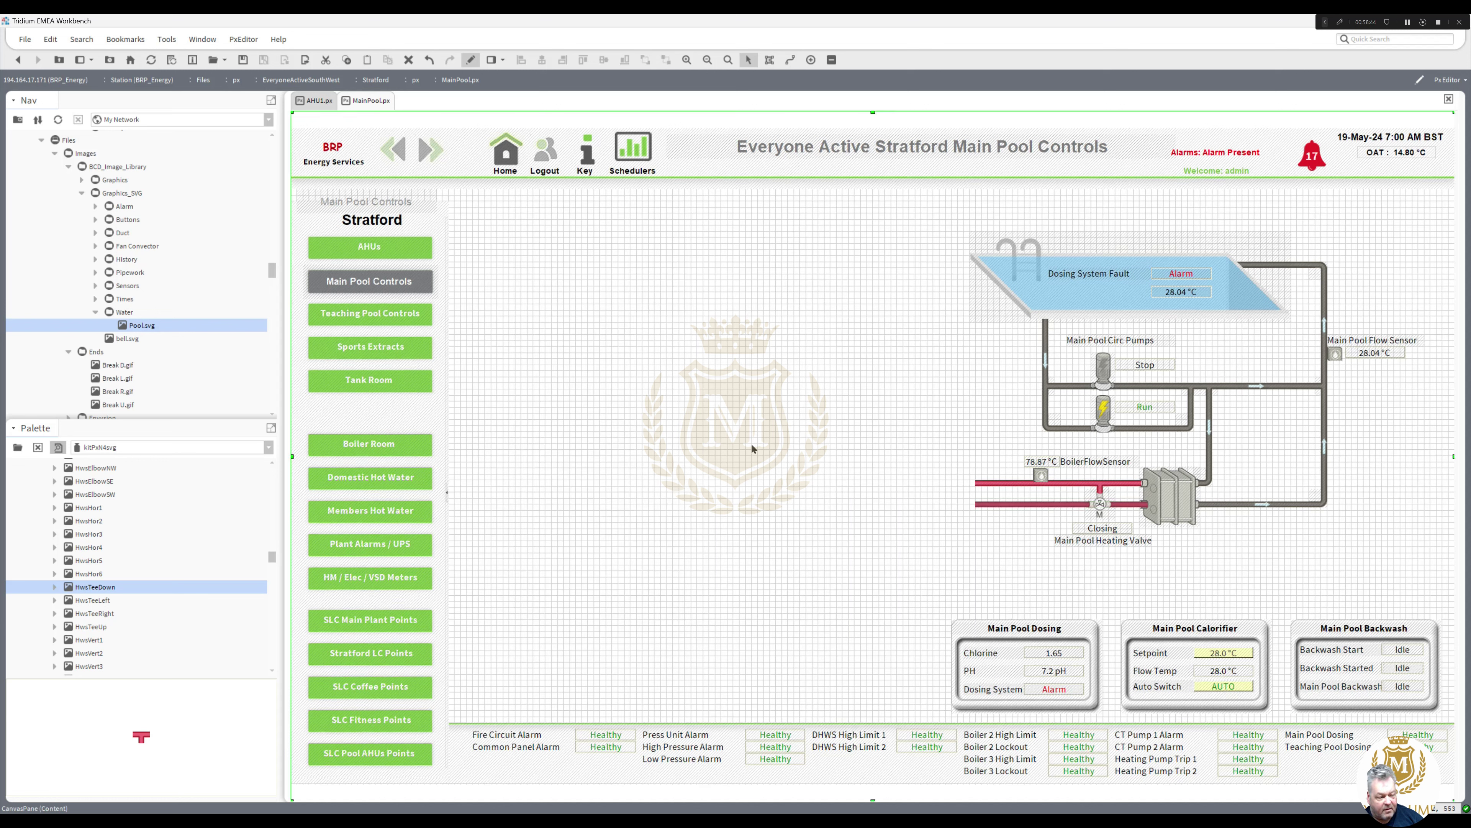
Step: Put a Break R.gif symbol on the lower red pipe's open end, duplicate it onto the upper pipe, and delete the stray break symbol
{"action": "left_click", "coordinate": [123, 380]}
{"action": "left_click", "coordinate": [123, 387], "text": "shift"}
{"action": "left_click_drag", "start_coordinate": [123, 387], "coordinate": [979, 504]}
{"action": "left_click", "coordinate": [535, 539]}
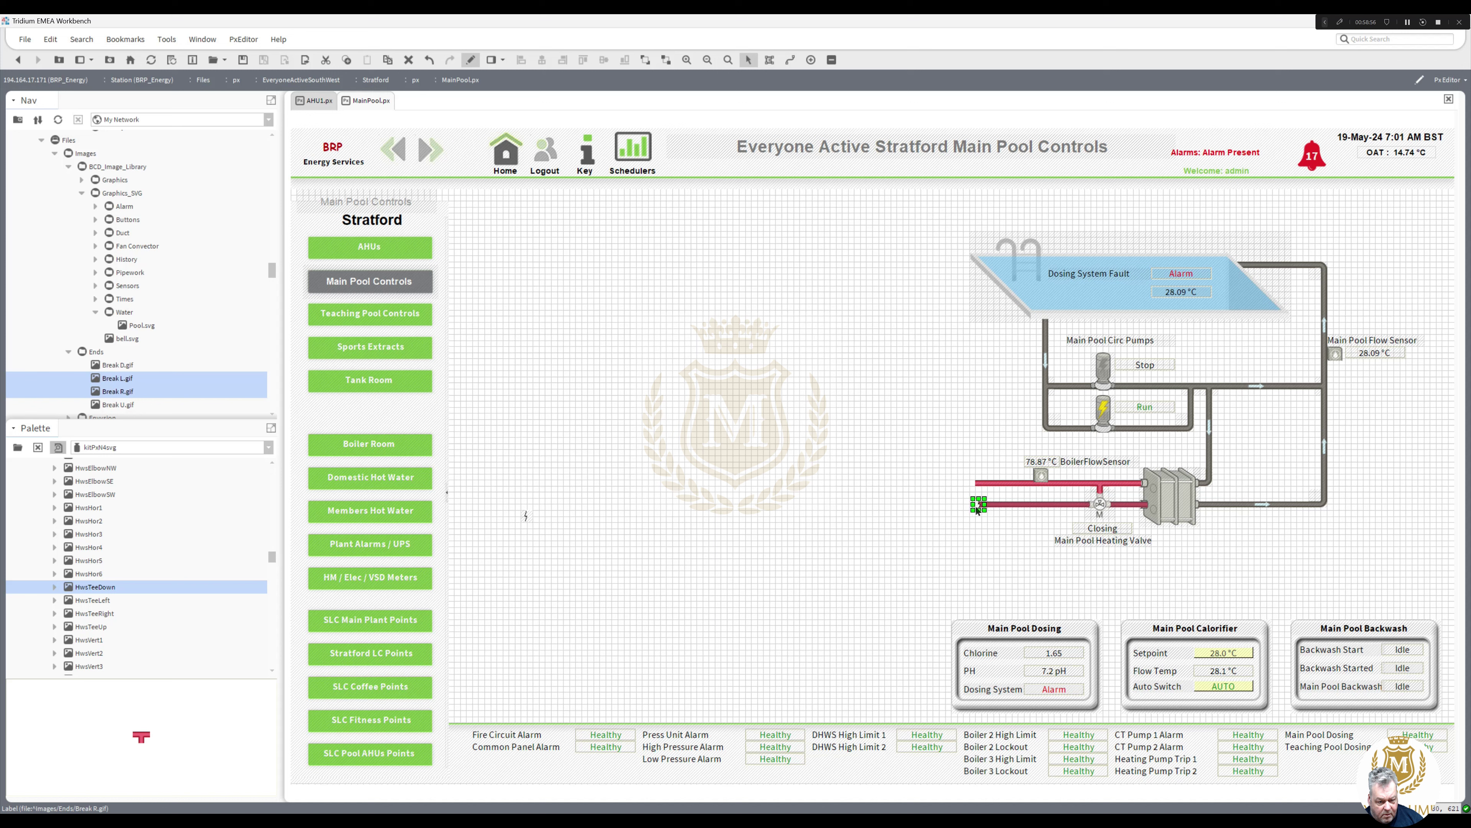
{"action": "right_click", "coordinate": [976, 507]}
{"action": "left_click", "coordinate": [994, 572]}
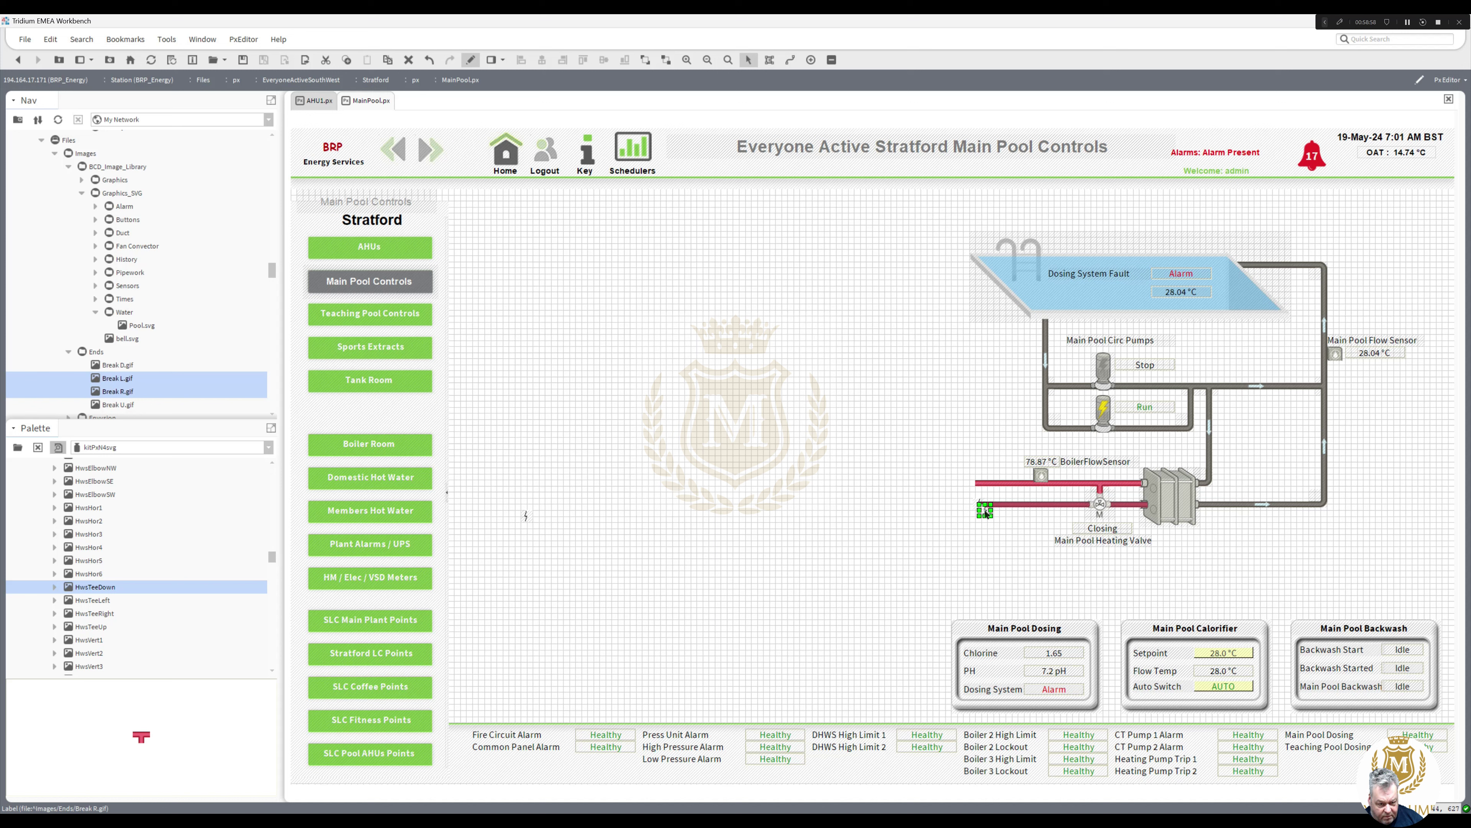
{"action": "left_click_drag", "start_coordinate": [985, 513], "coordinate": [977, 489]}
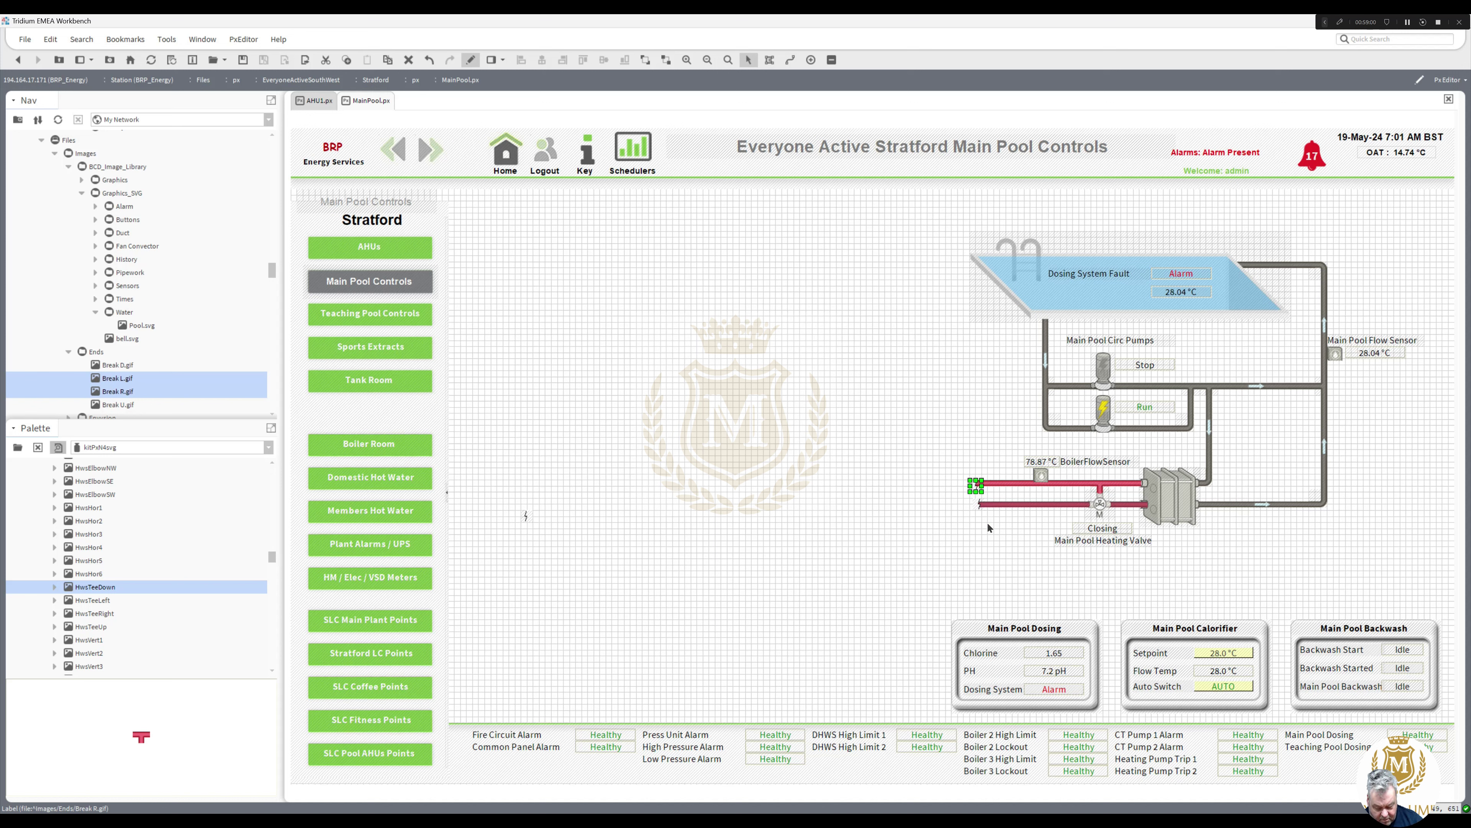
{"action": "left_click", "coordinate": [975, 538]}
{"action": "left_click_drag", "start_coordinate": [565, 546], "coordinate": [486, 481]}
{"action": "key", "text": "Delete"}
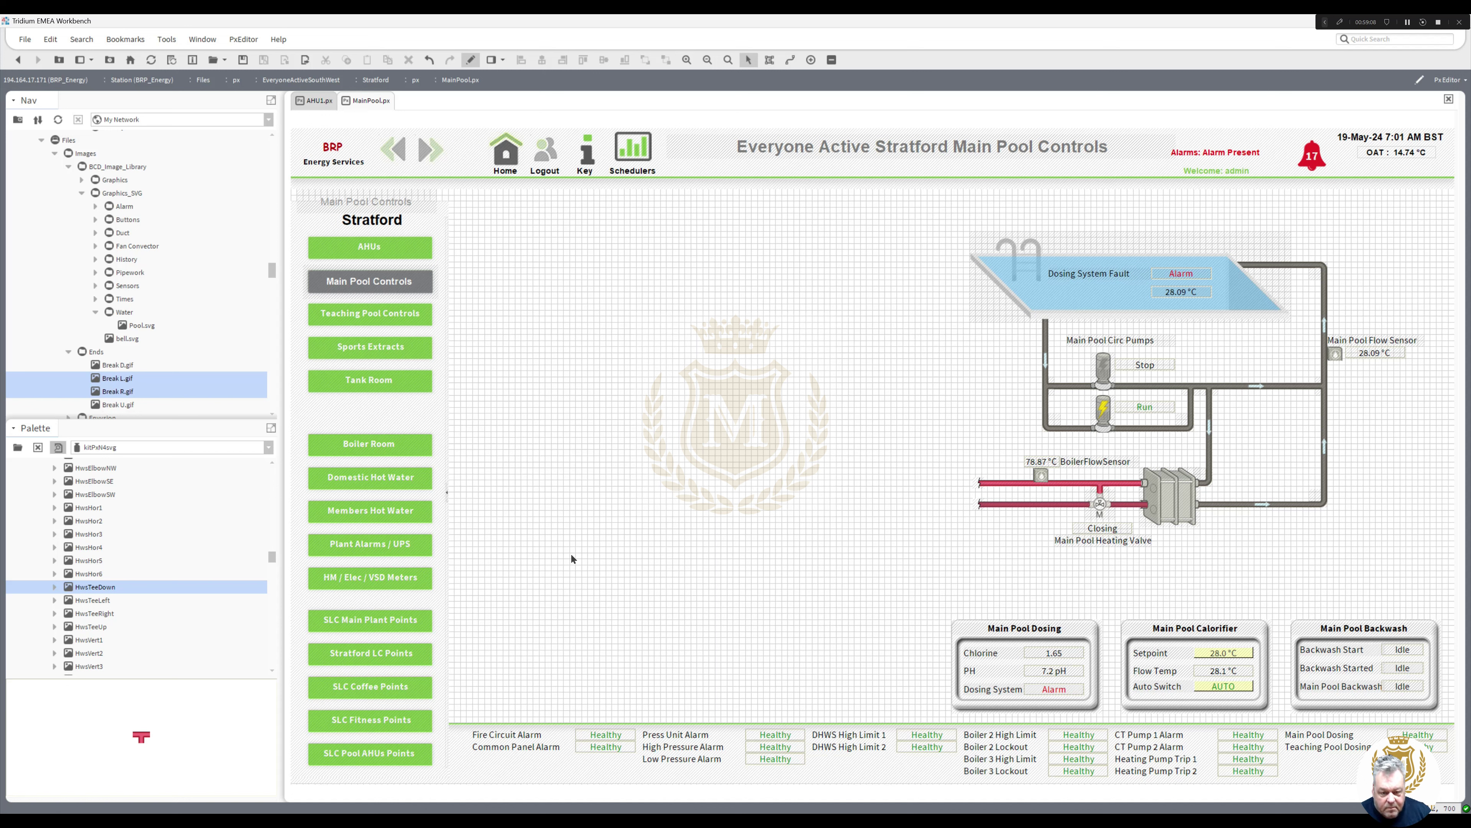
Step: Reorder the heat exchanger symbol to the top so it sits in front of the connecting pipes
{"action": "right_click", "coordinate": [1168, 499]}
{"action": "left_click", "coordinate": [1284, 652]}
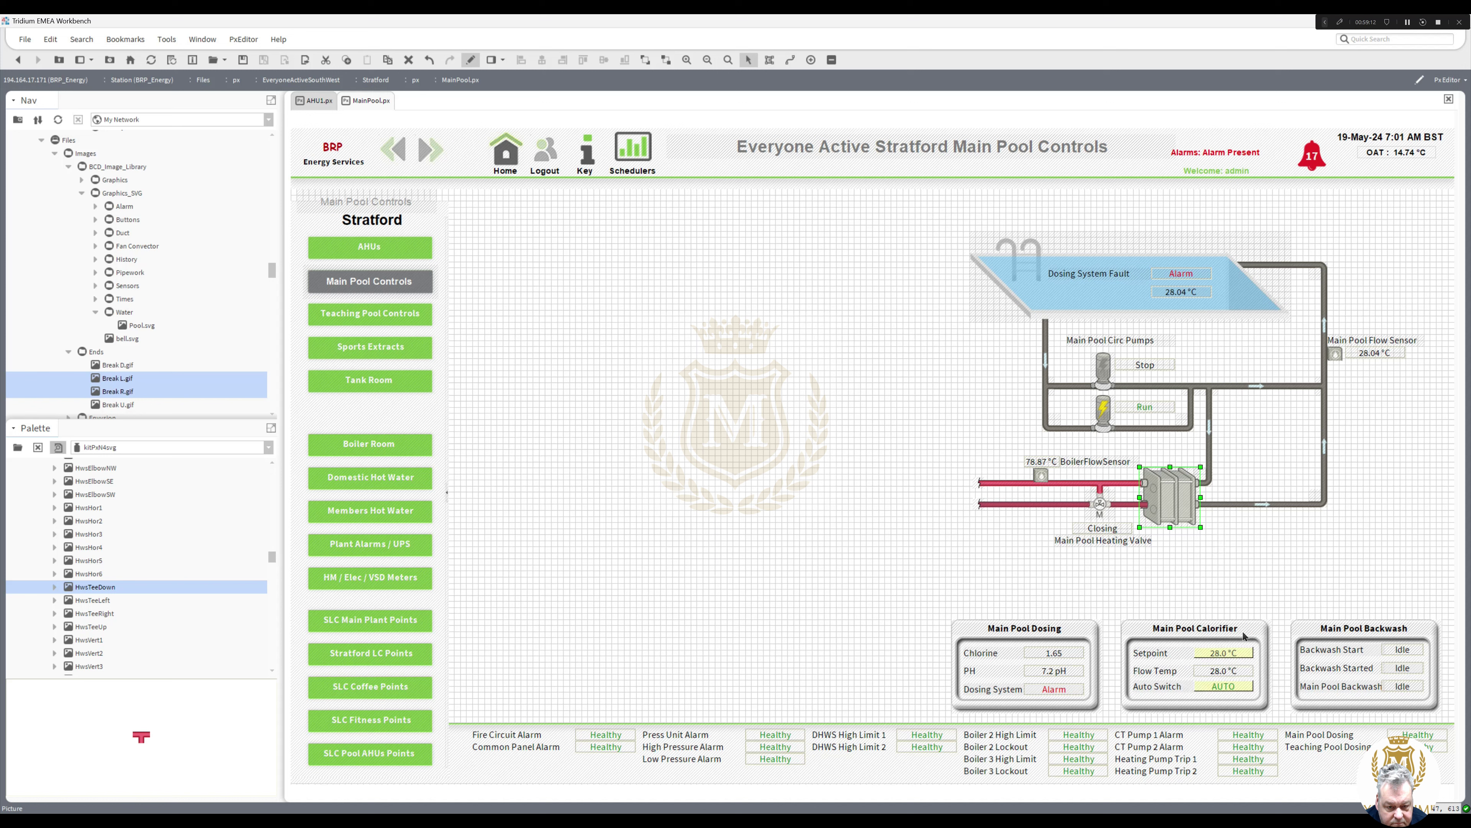
Step: Leave editing of the Main Pool Controls page and open the HM / Elec / VSD Meters page in edit mode
{"action": "left_click", "coordinate": [1135, 571]}
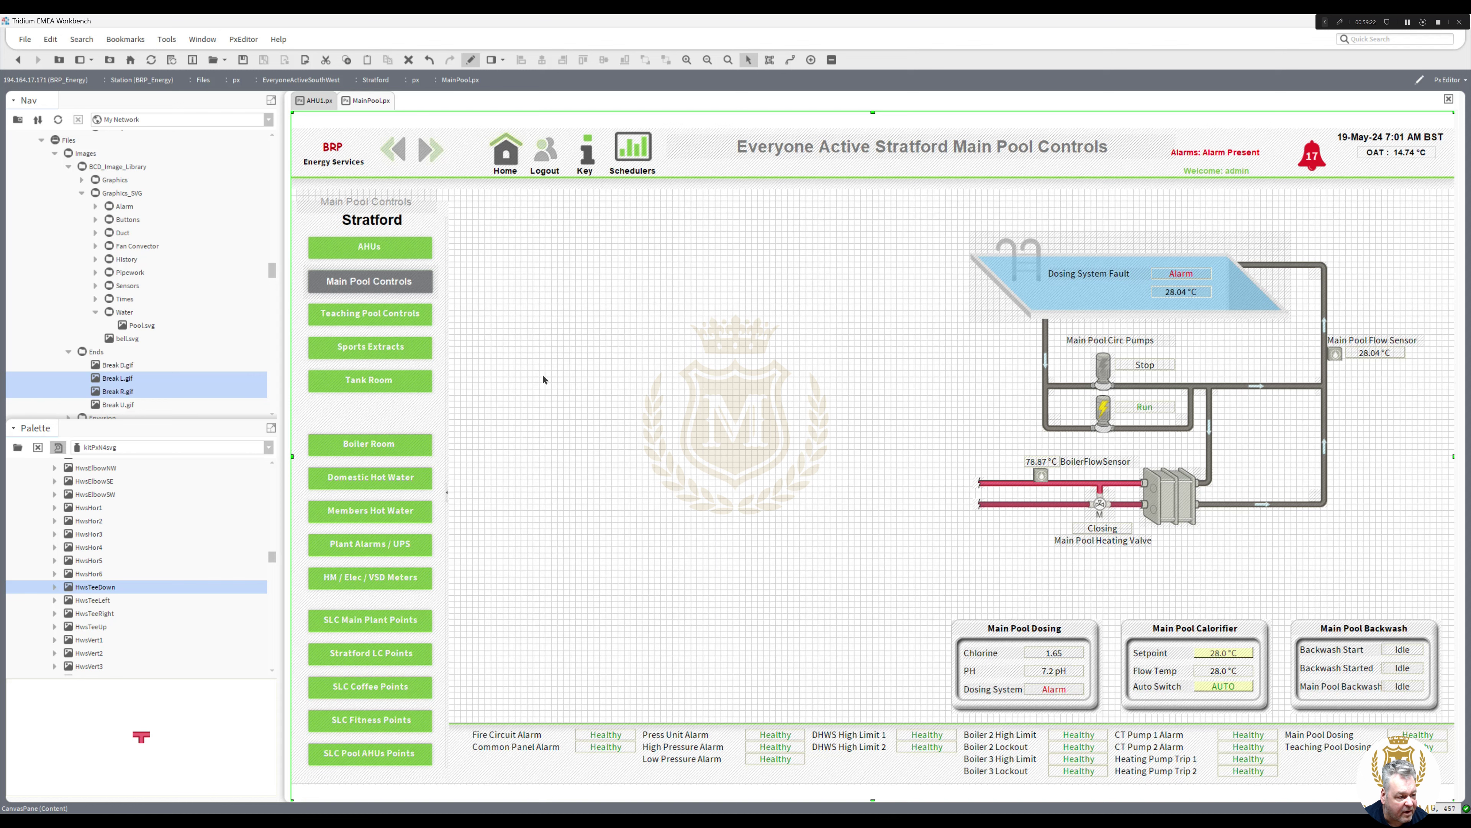
{"action": "left_click", "coordinate": [470, 59]}
{"action": "left_click", "coordinate": [389, 579]}
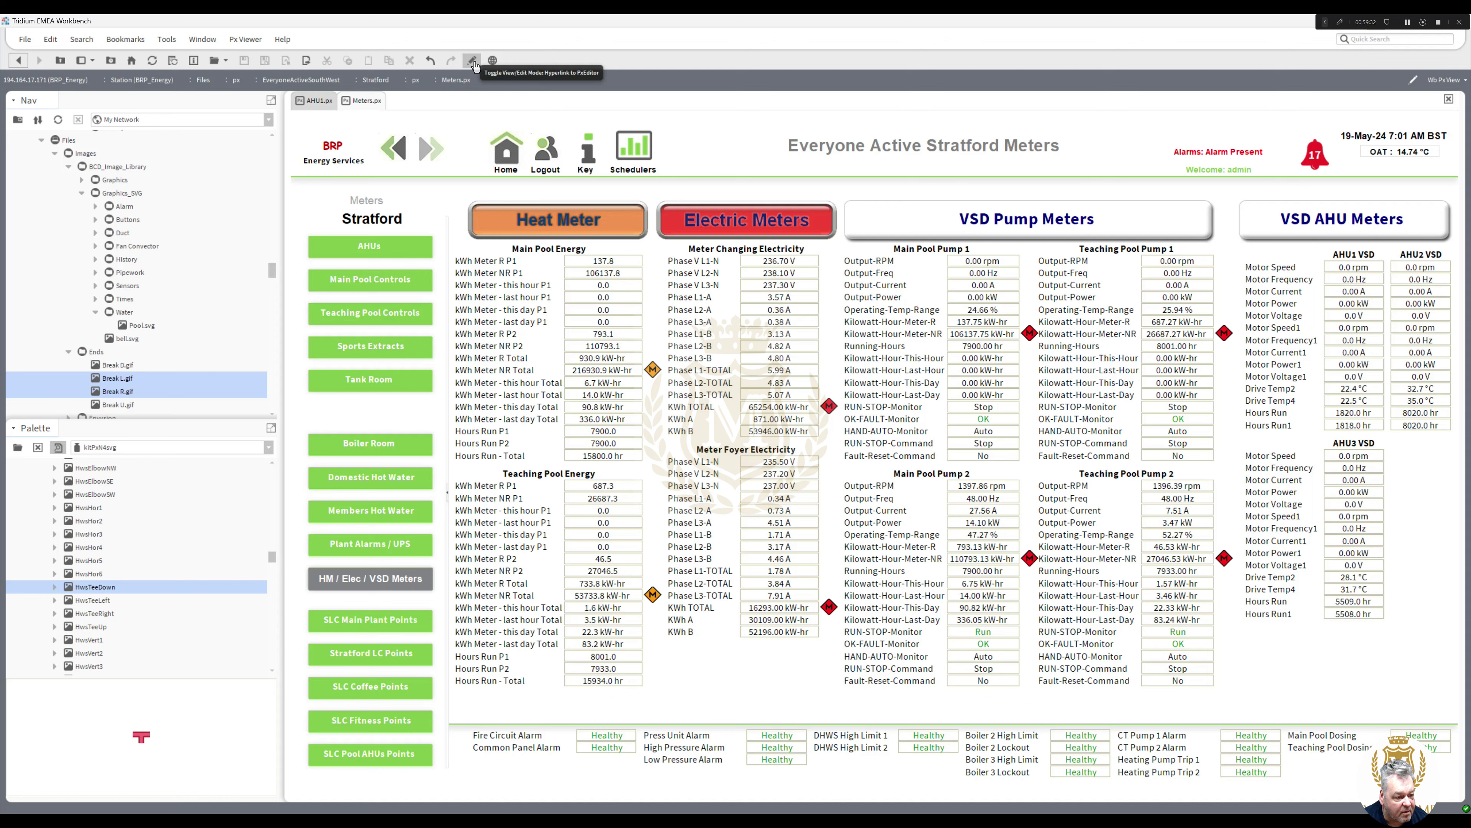
{"action": "left_click", "coordinate": [474, 62]}
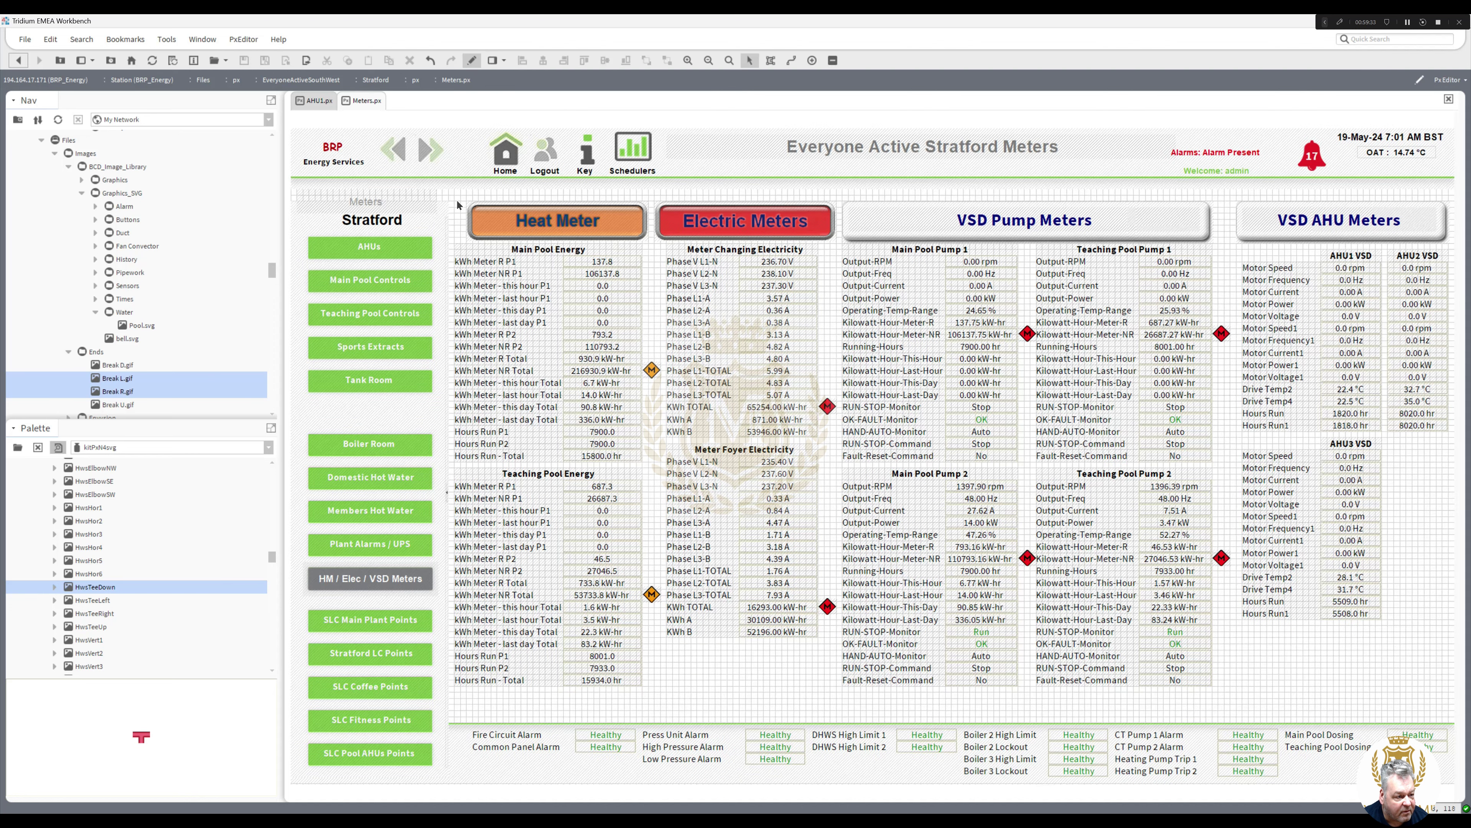
Step: Copy the Heat Meter header with the whole Main Pool Energy block and its meter symbol from the Meters page
{"action": "left_click_drag", "start_coordinate": [450, 190], "coordinate": [569, 301]}
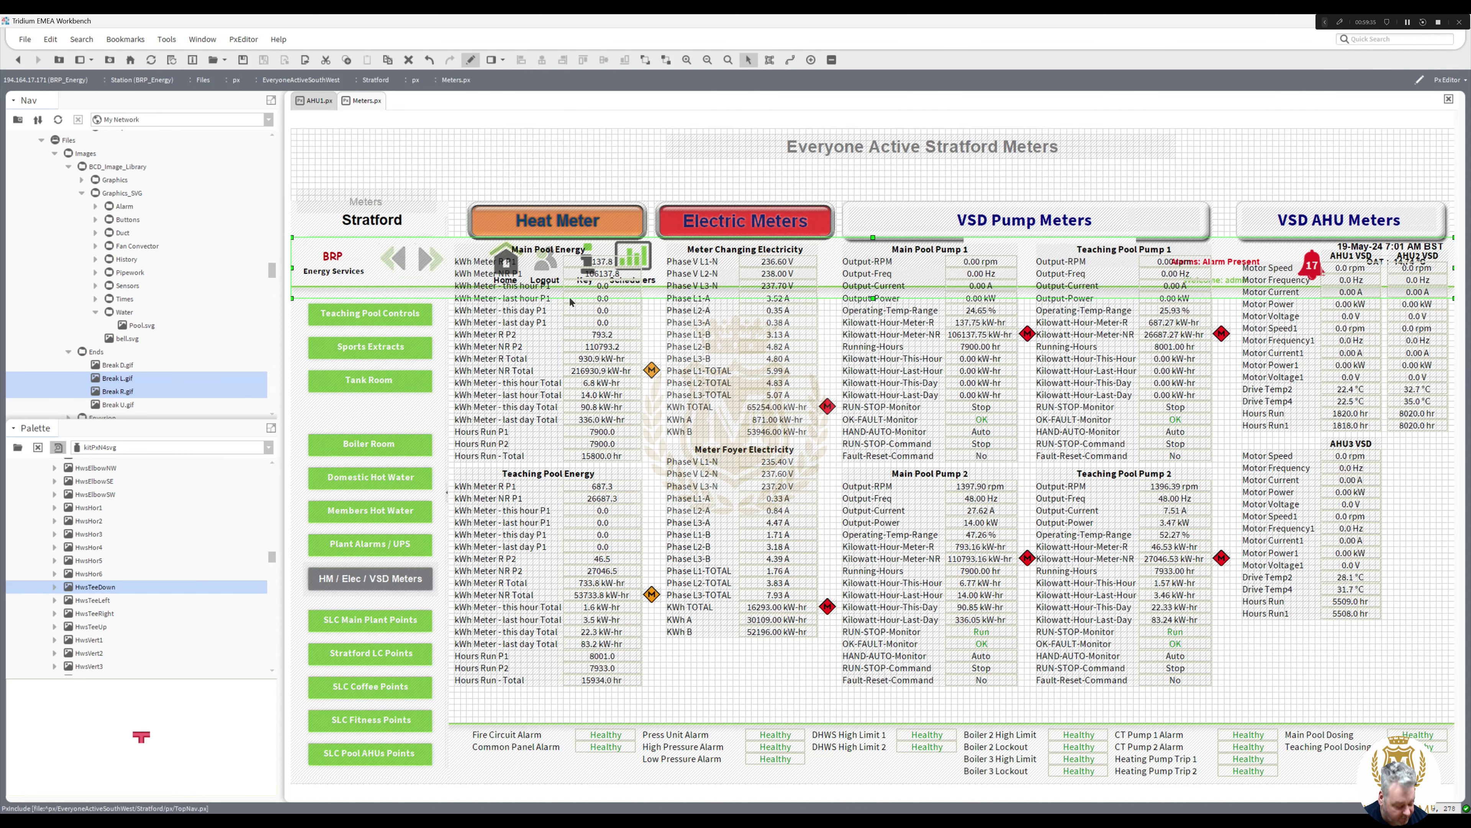
{"action": "key", "text": "ctrl+z"}
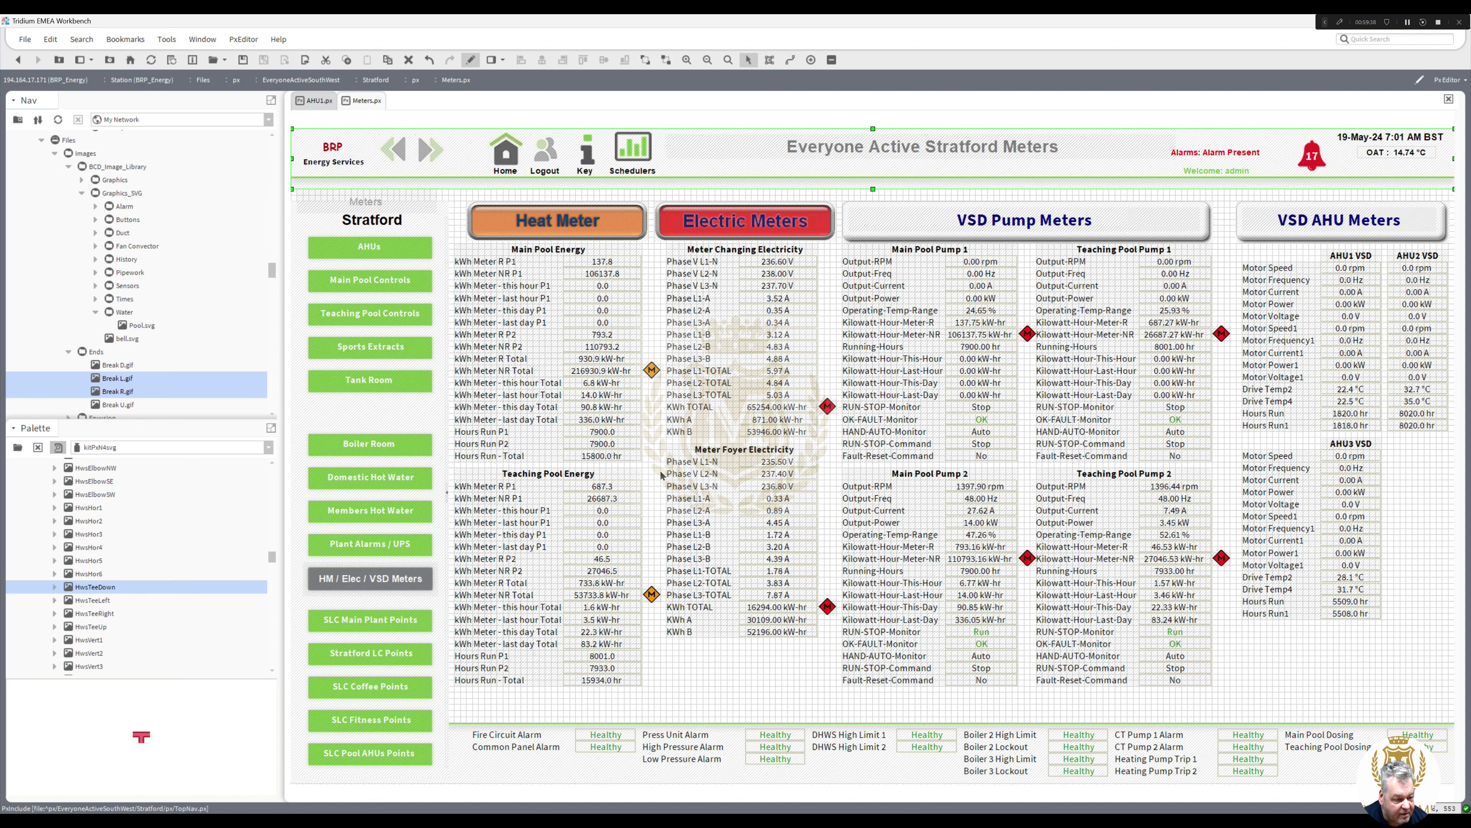
{"action": "left_click_drag", "start_coordinate": [663, 464], "coordinate": [441, 200]}
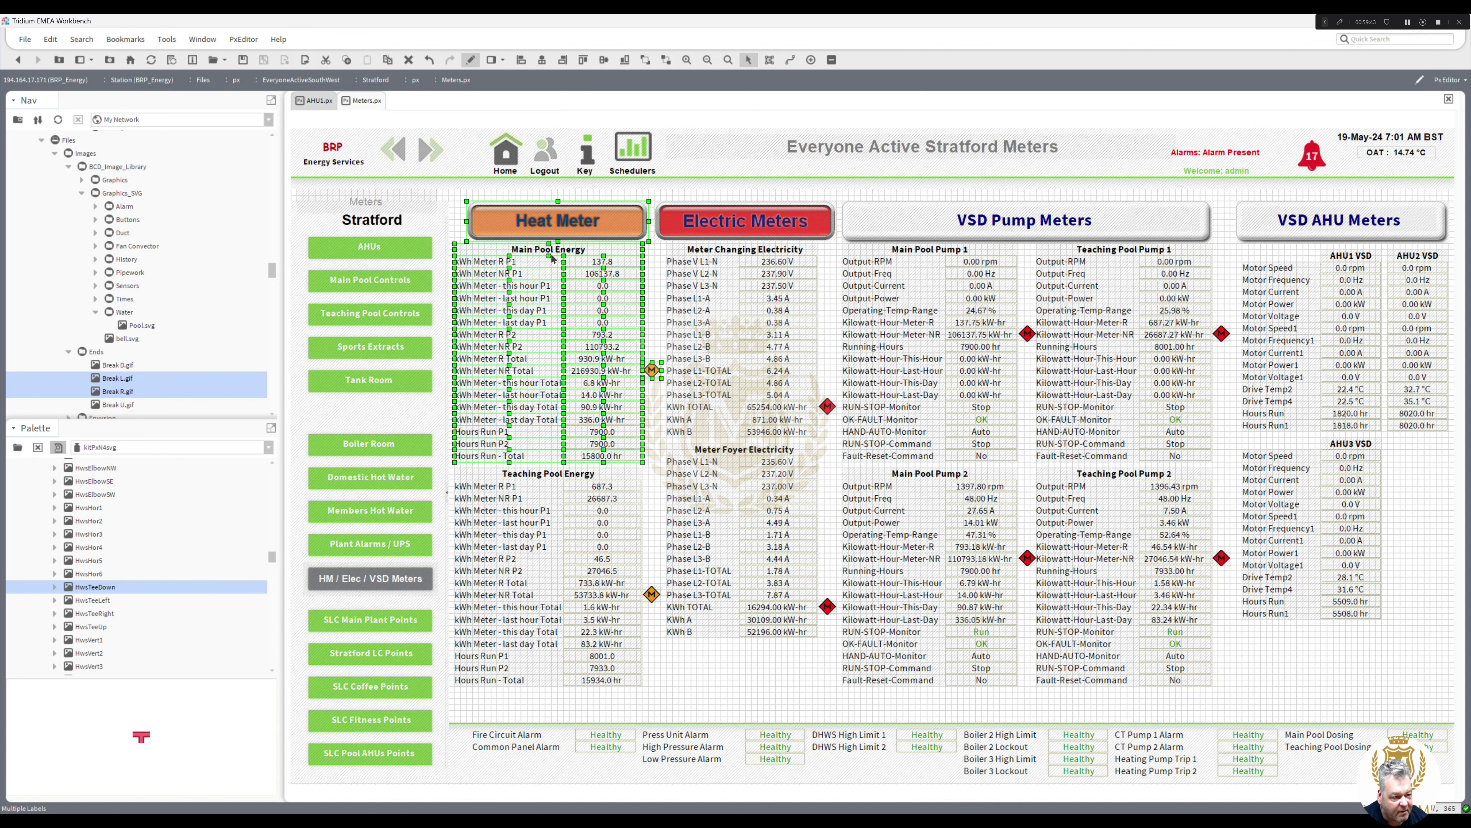
{"action": "right_click", "coordinate": [545, 230]}
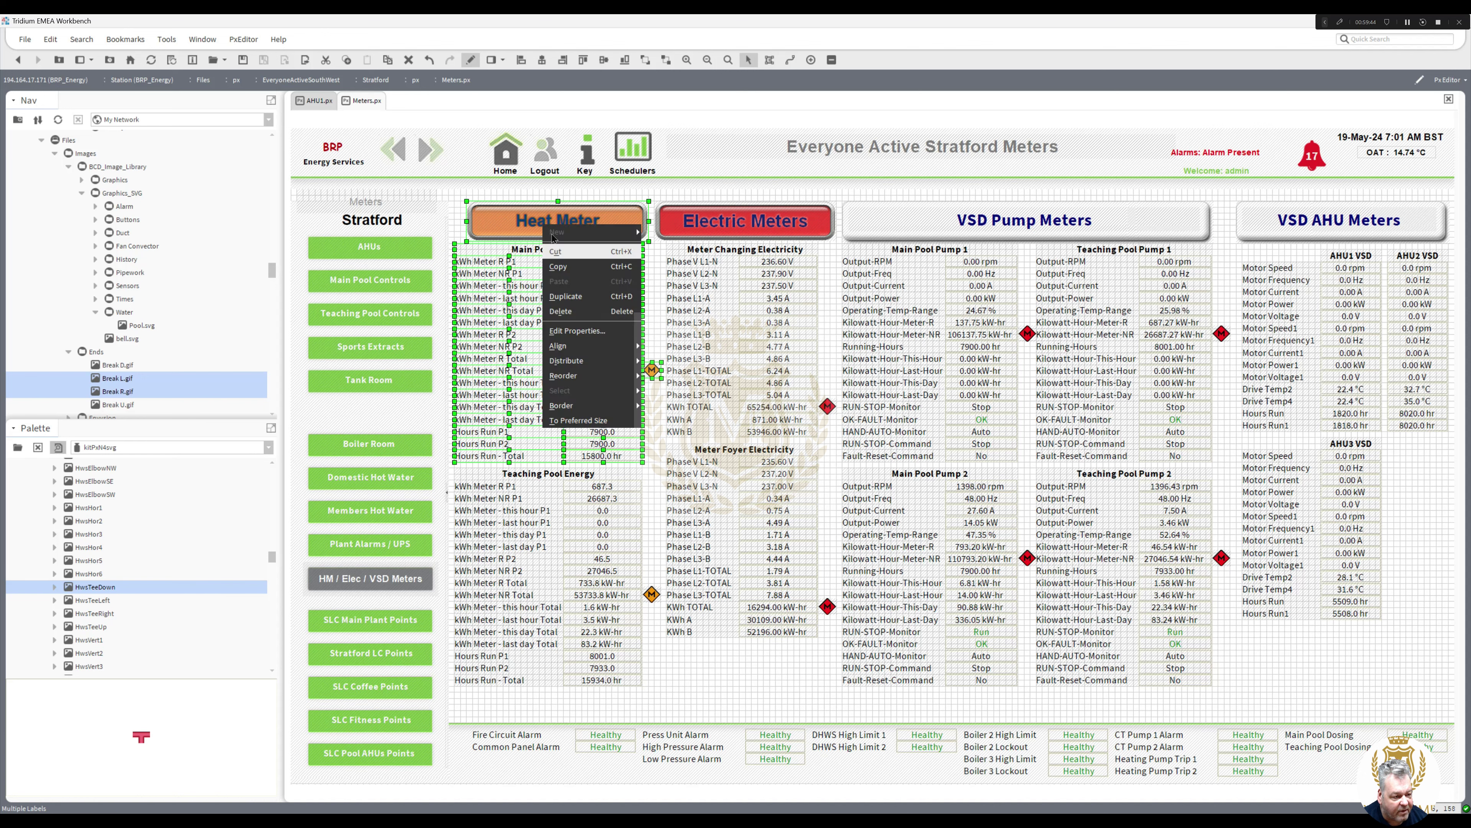
{"action": "left_click", "coordinate": [571, 267]}
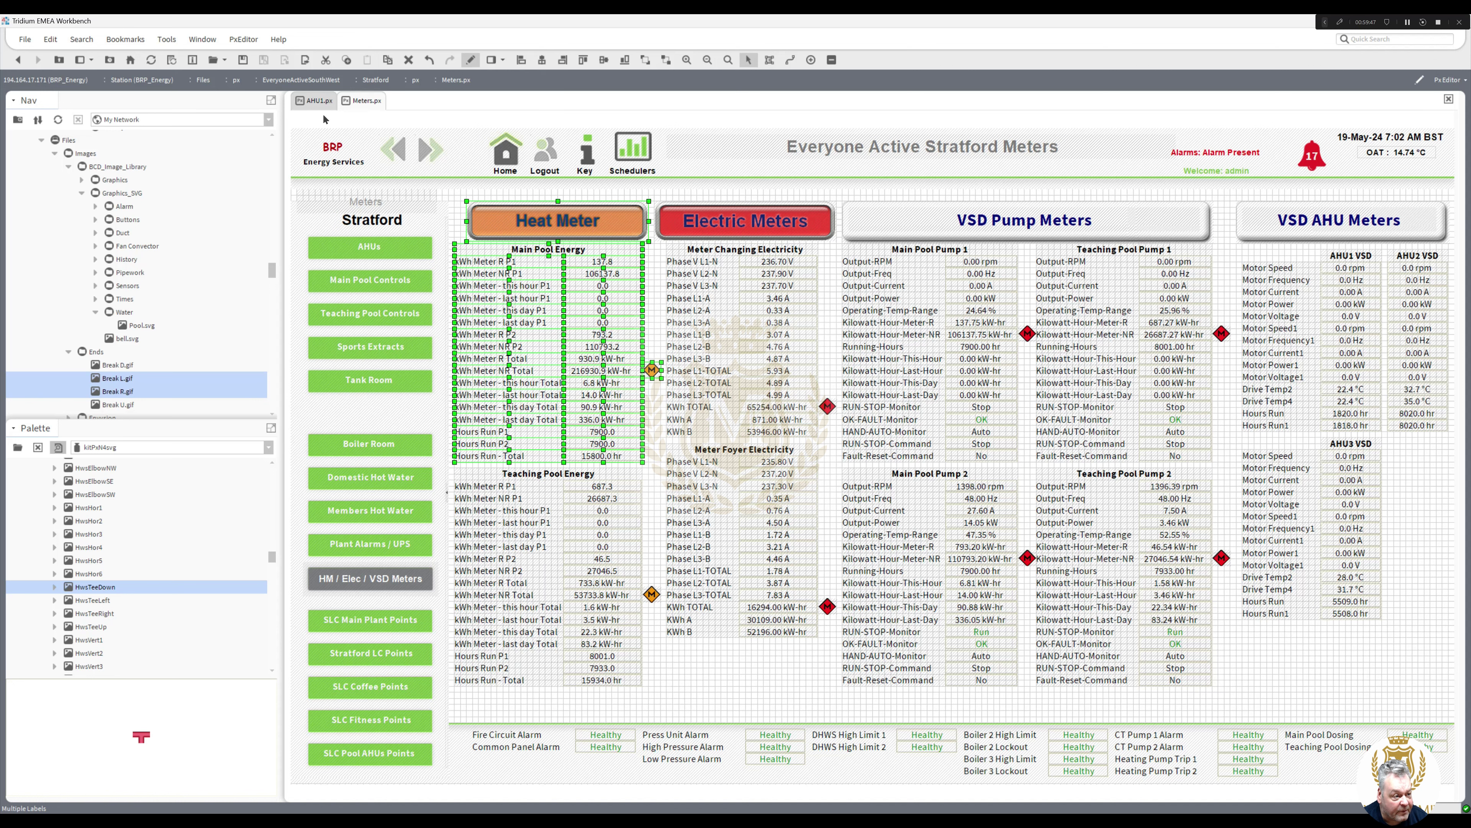
Step: Bring up the Main Pool Controls page in edit mode in the other open tab, keeping the Meters page open
{"action": "left_click", "coordinate": [316, 103]}
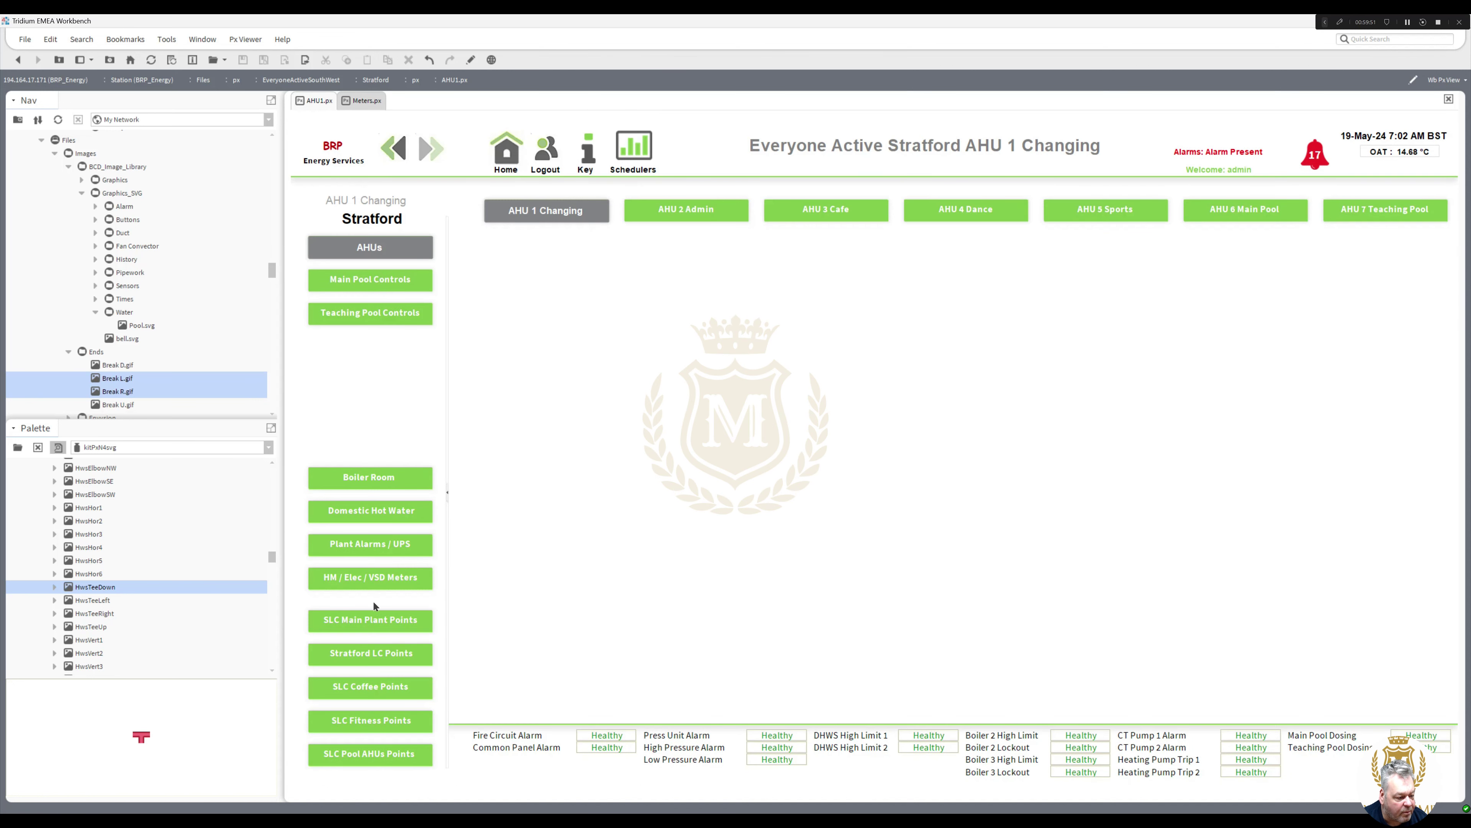
{"action": "left_click", "coordinate": [369, 576]}
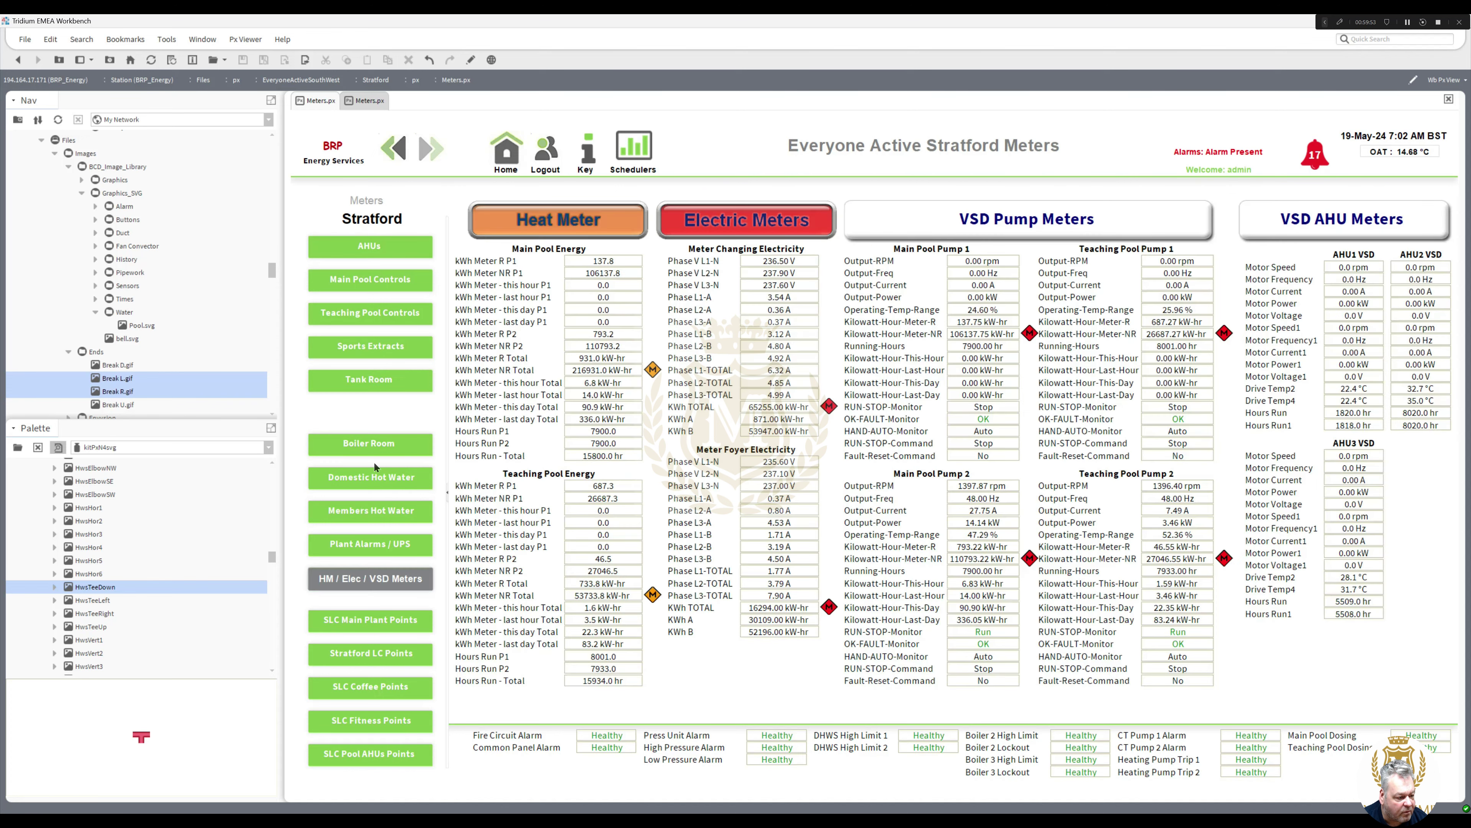
{"action": "left_click", "coordinate": [364, 283]}
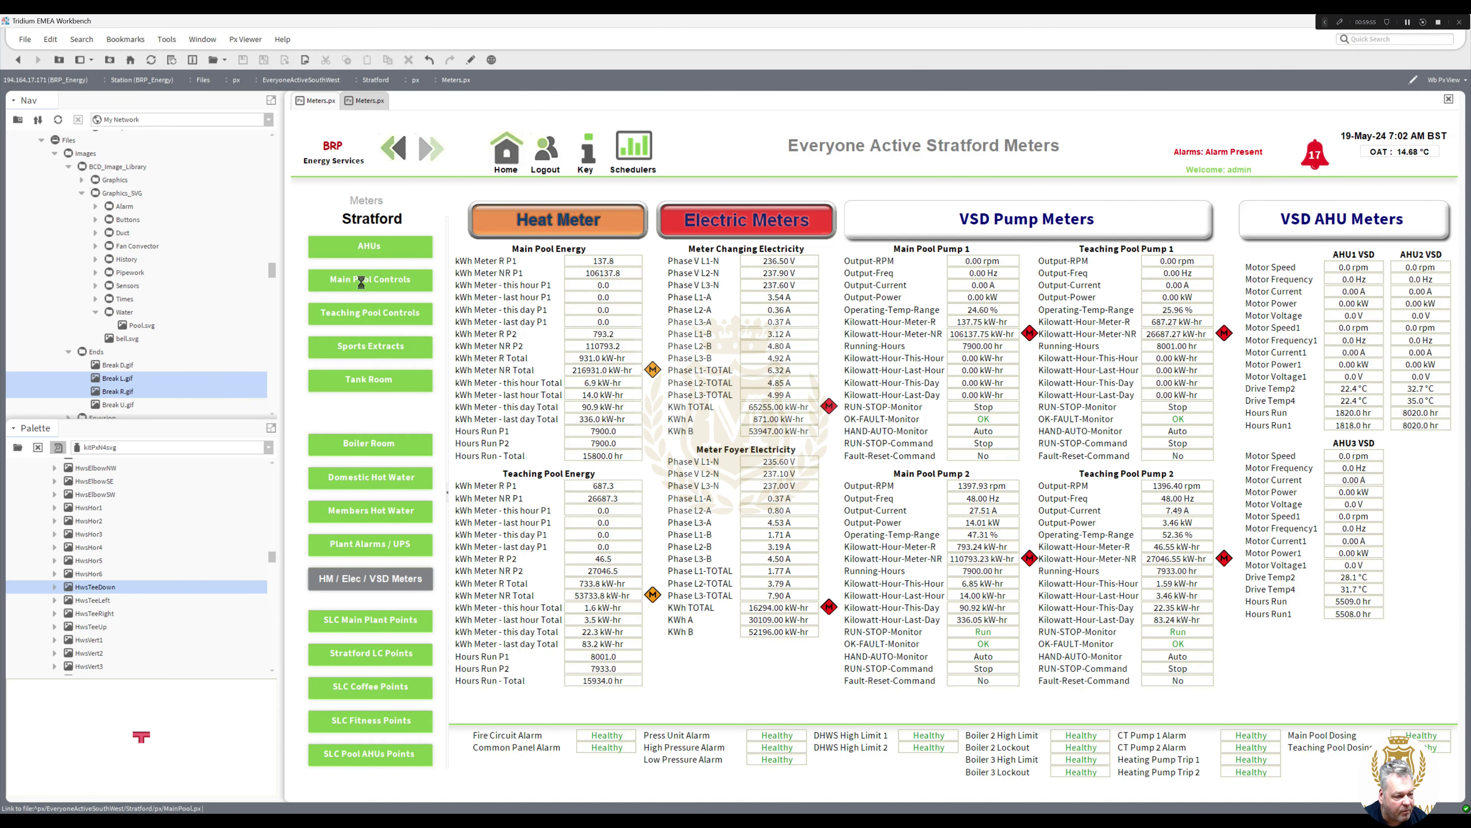
{"action": "left_click", "coordinate": [471, 60]}
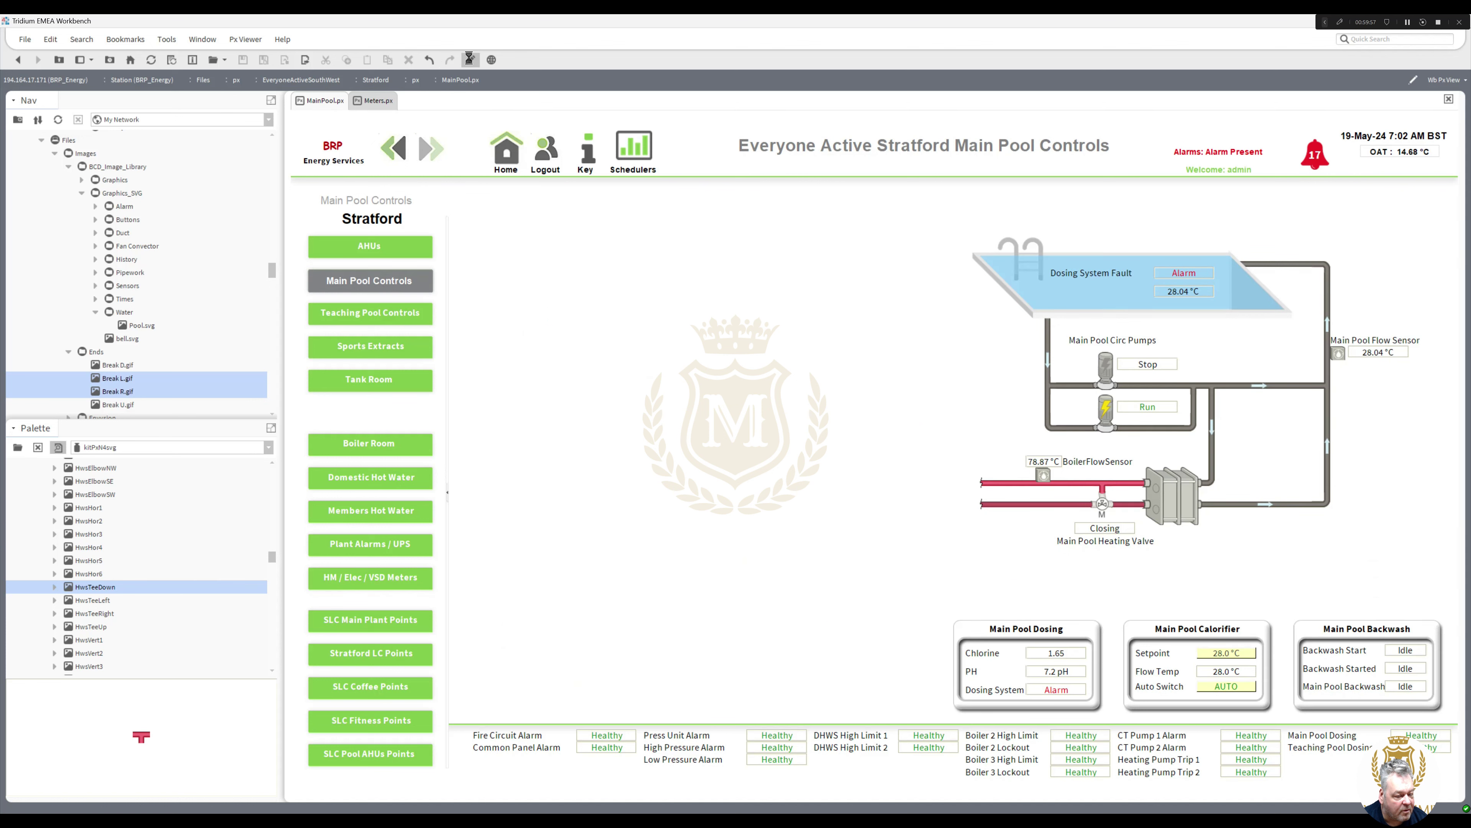
Step: Paste the heat meter widgets into the Main Pool Controls page and place them beside the page's navigation buttons, just below the header
{"action": "right_click", "coordinate": [518, 272]}
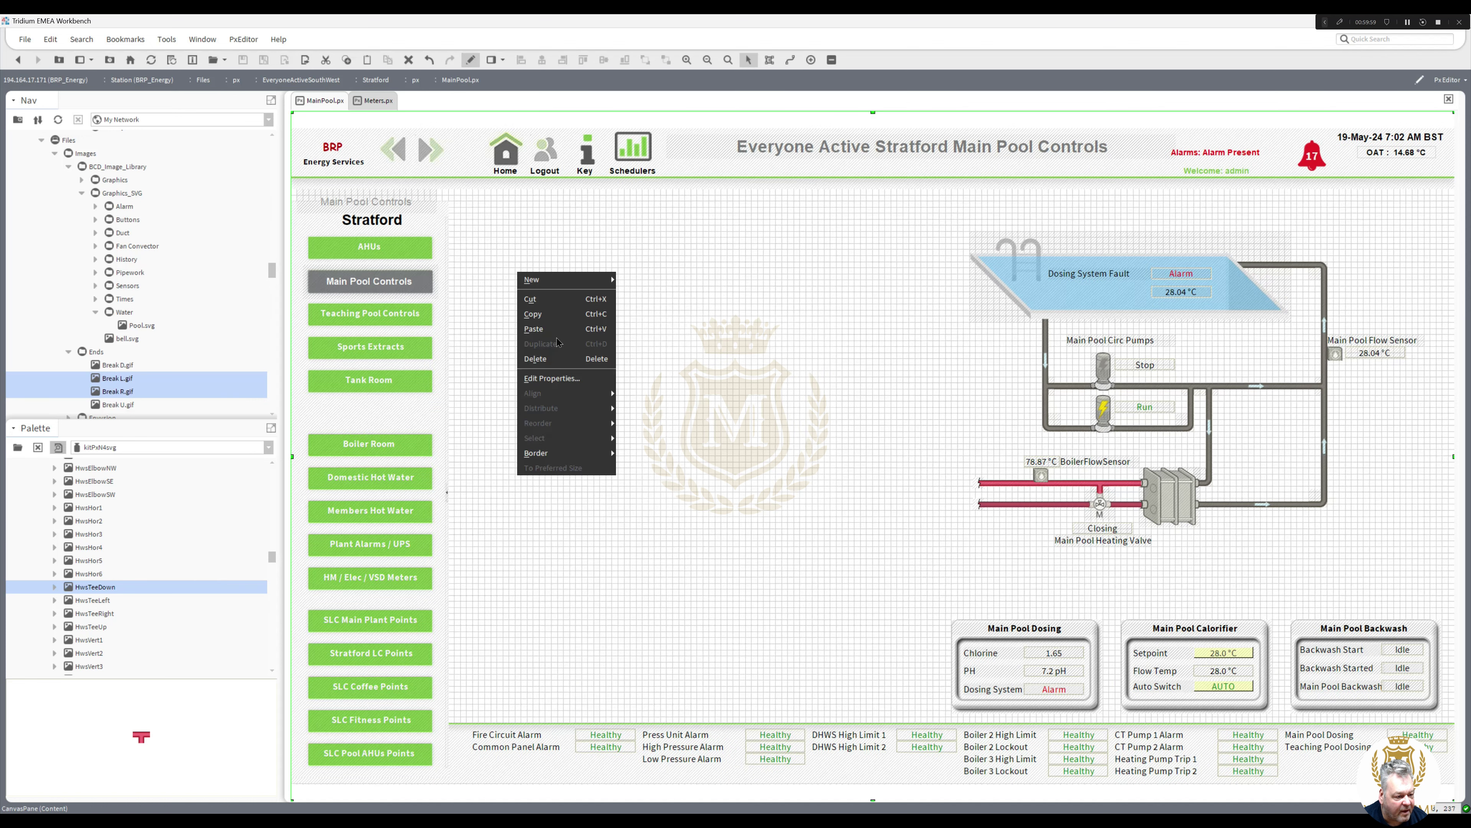
{"action": "left_click", "coordinate": [555, 330]}
{"action": "left_click_drag", "start_coordinate": [585, 301], "coordinate": [526, 226]}
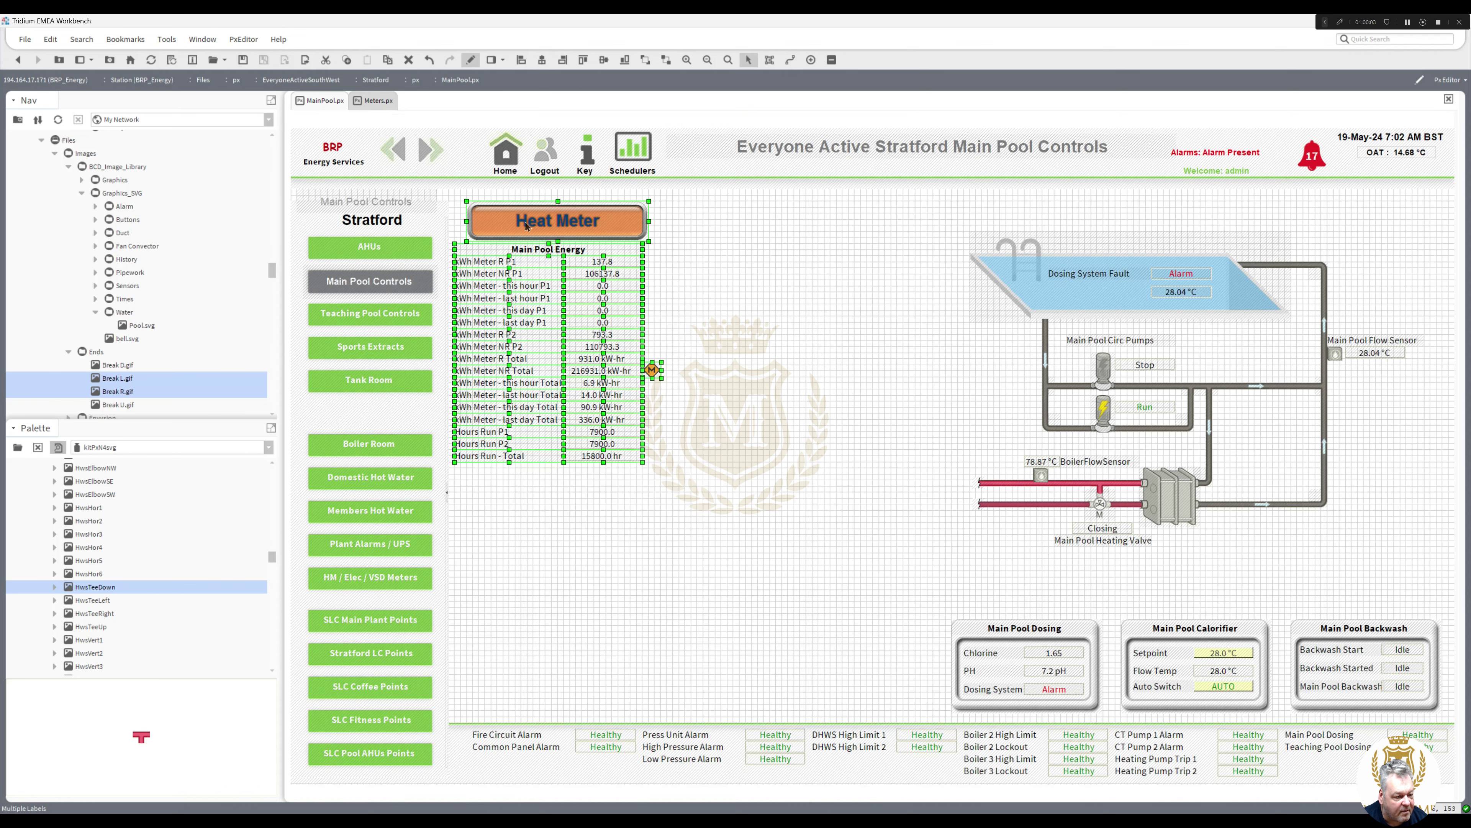
Step: Copy the Main Pool Pump 1 and Main Pool Pump 2 labels and values from the Meters page
{"action": "left_click", "coordinate": [381, 103]}
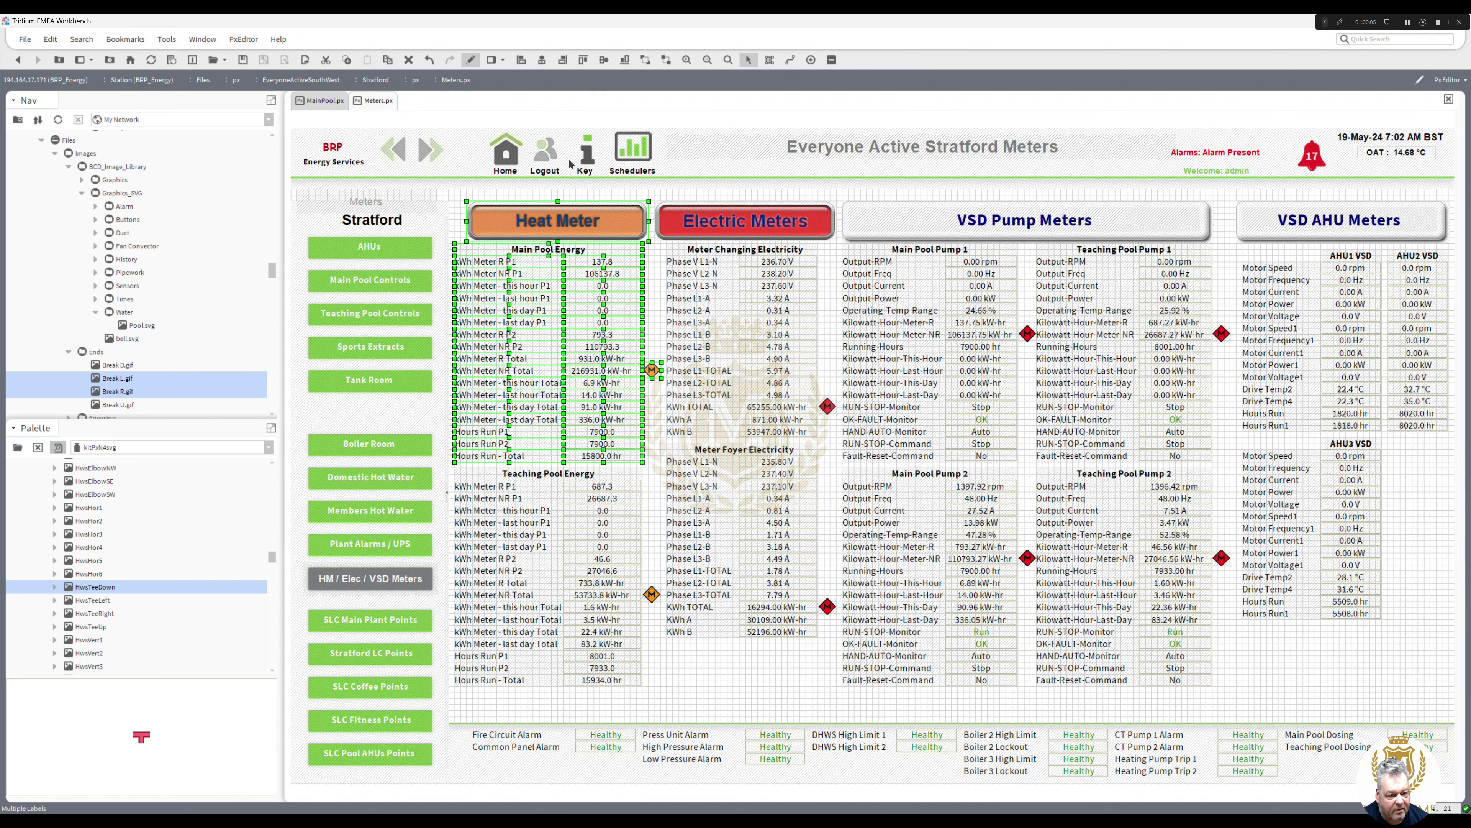
{"action": "left_click_drag", "start_coordinate": [1028, 702], "coordinate": [825, 225]}
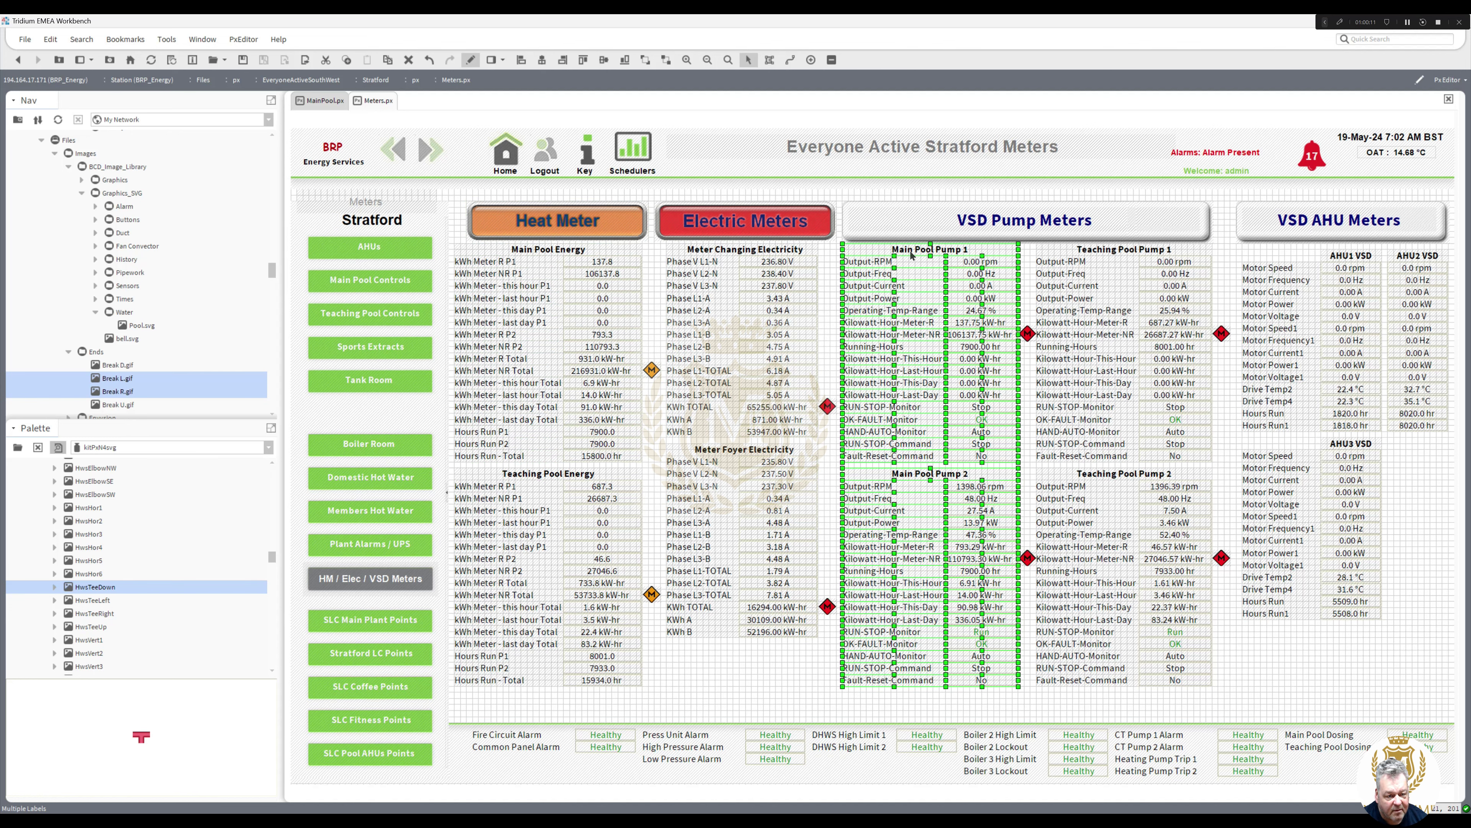
{"action": "right_click", "coordinate": [911, 256]}
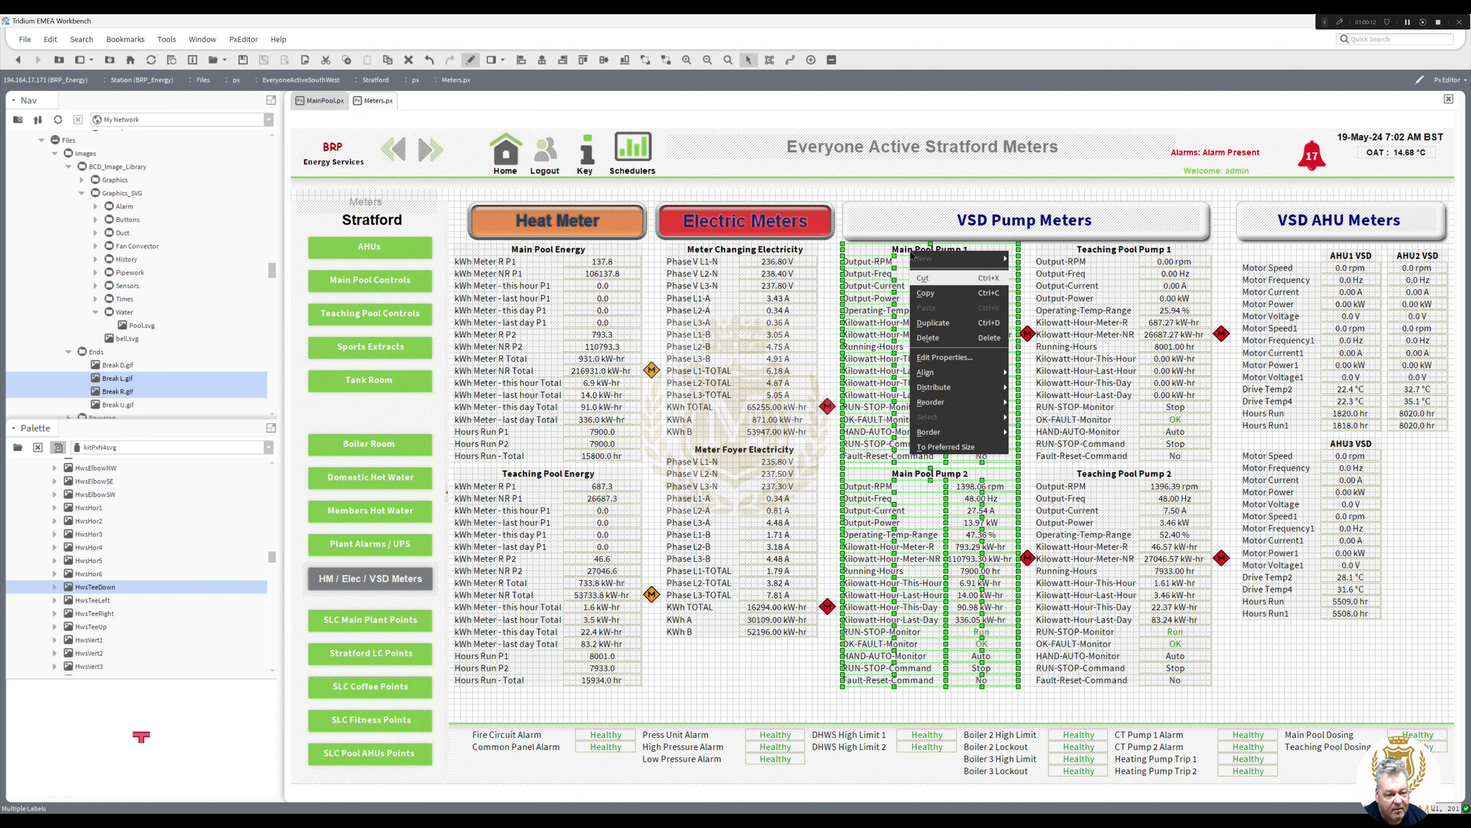
{"action": "left_click", "coordinate": [927, 293]}
Step: Paste the two main pool pump blocks into the Main Pool Controls page and position them between the heat meter block and the pool graphic
{"action": "left_click", "coordinate": [335, 101]}
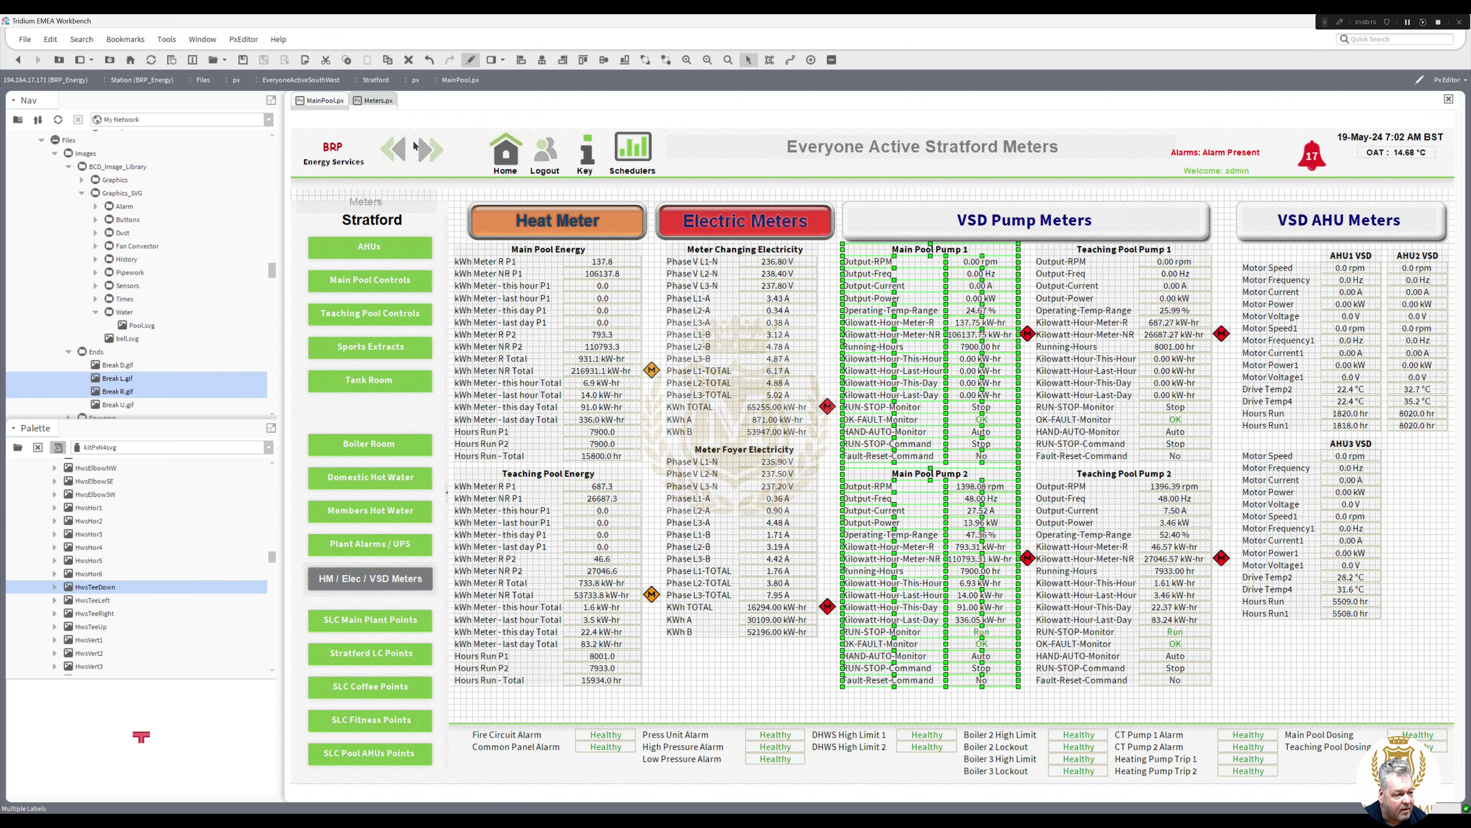
{"action": "right_click", "coordinate": [782, 302]}
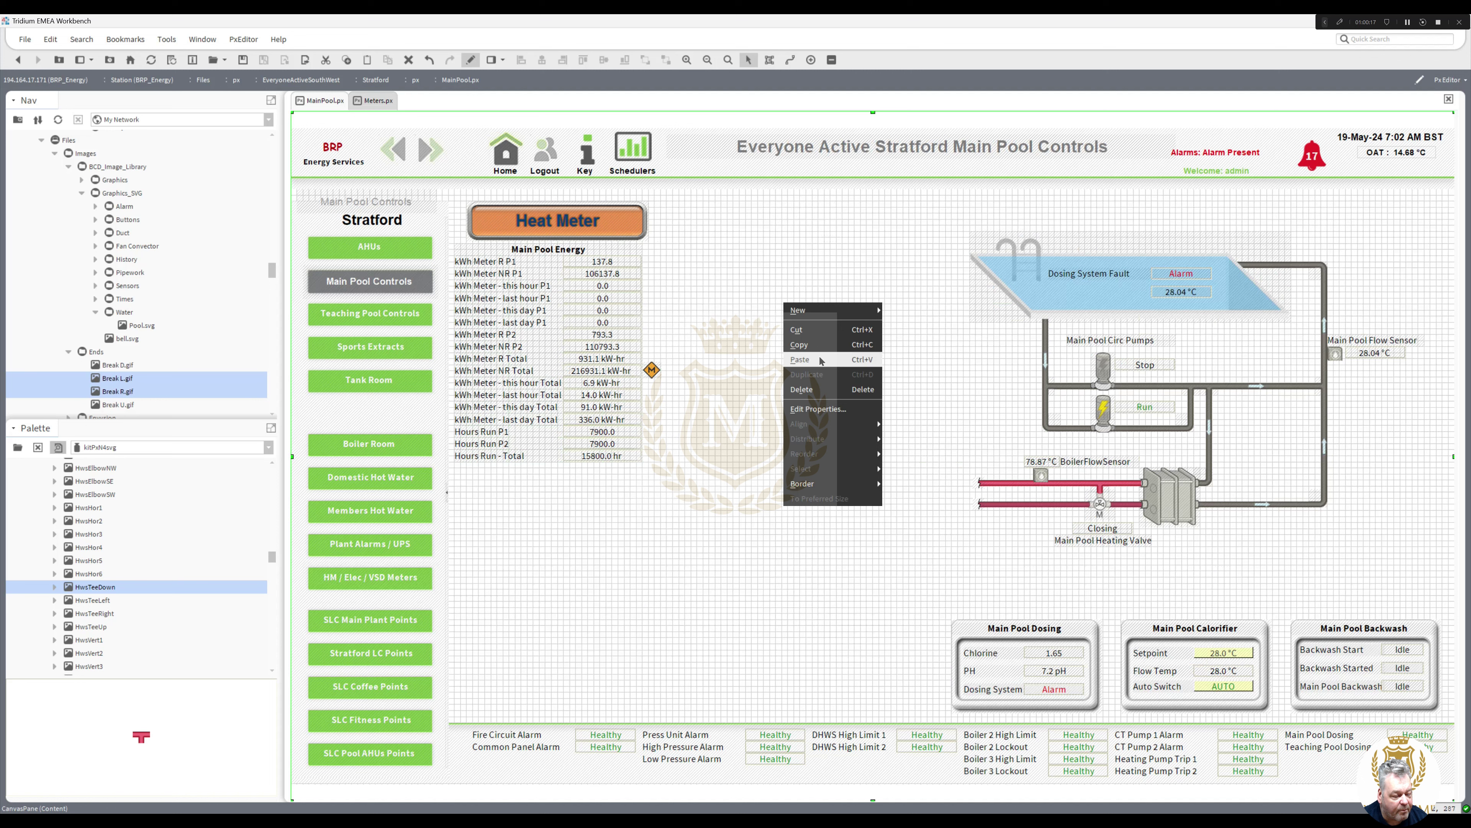
{"action": "left_click", "coordinate": [821, 360]}
{"action": "left_click_drag", "start_coordinate": [834, 311], "coordinate": [760, 238]}
{"action": "left_click", "coordinate": [684, 469]}
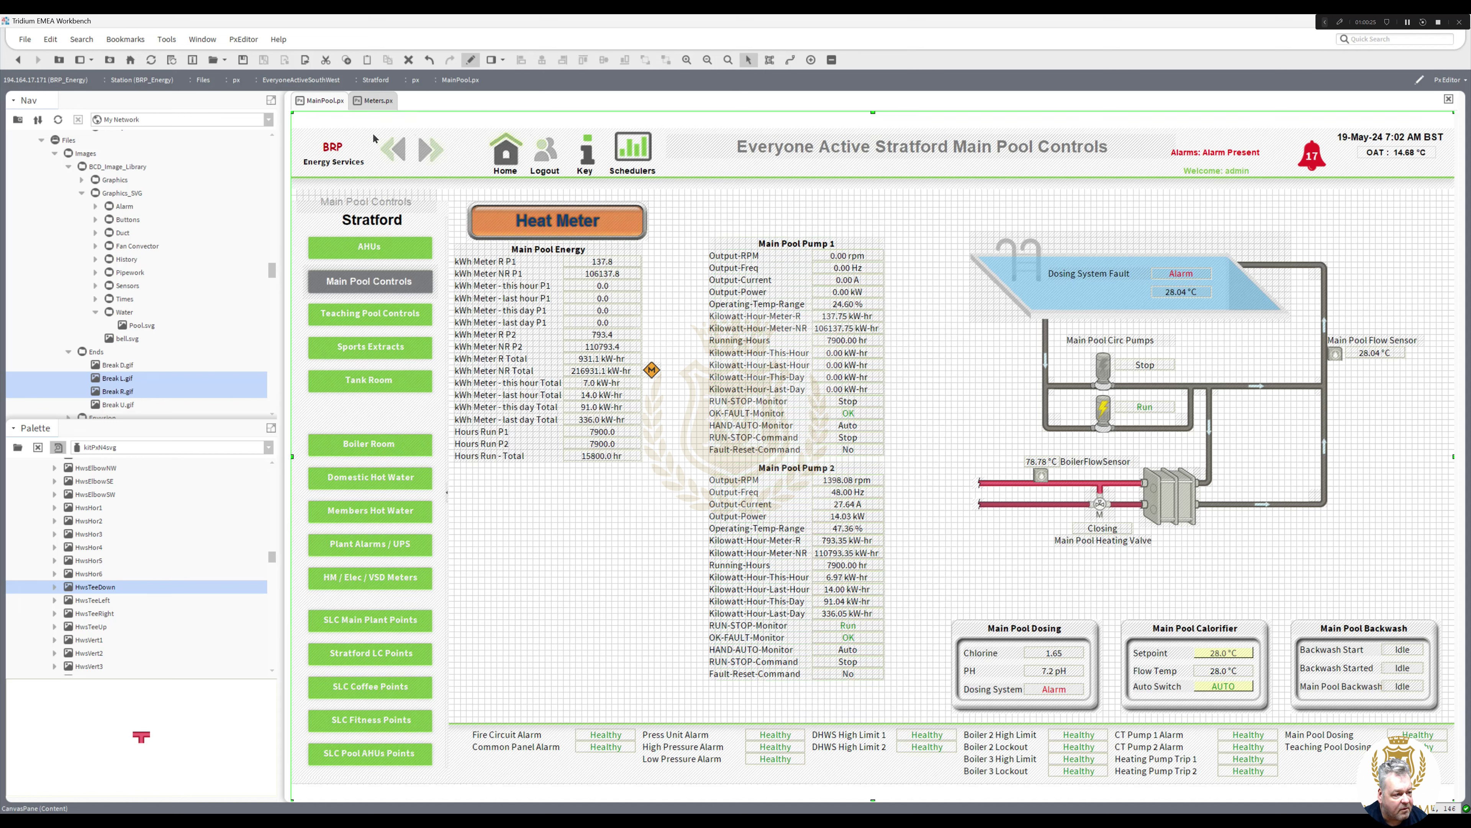
Step: Copy the VSD Pump Meters header from the Meters page, including its title and all four end pieces of the white box
{"action": "left_click", "coordinate": [376, 104]}
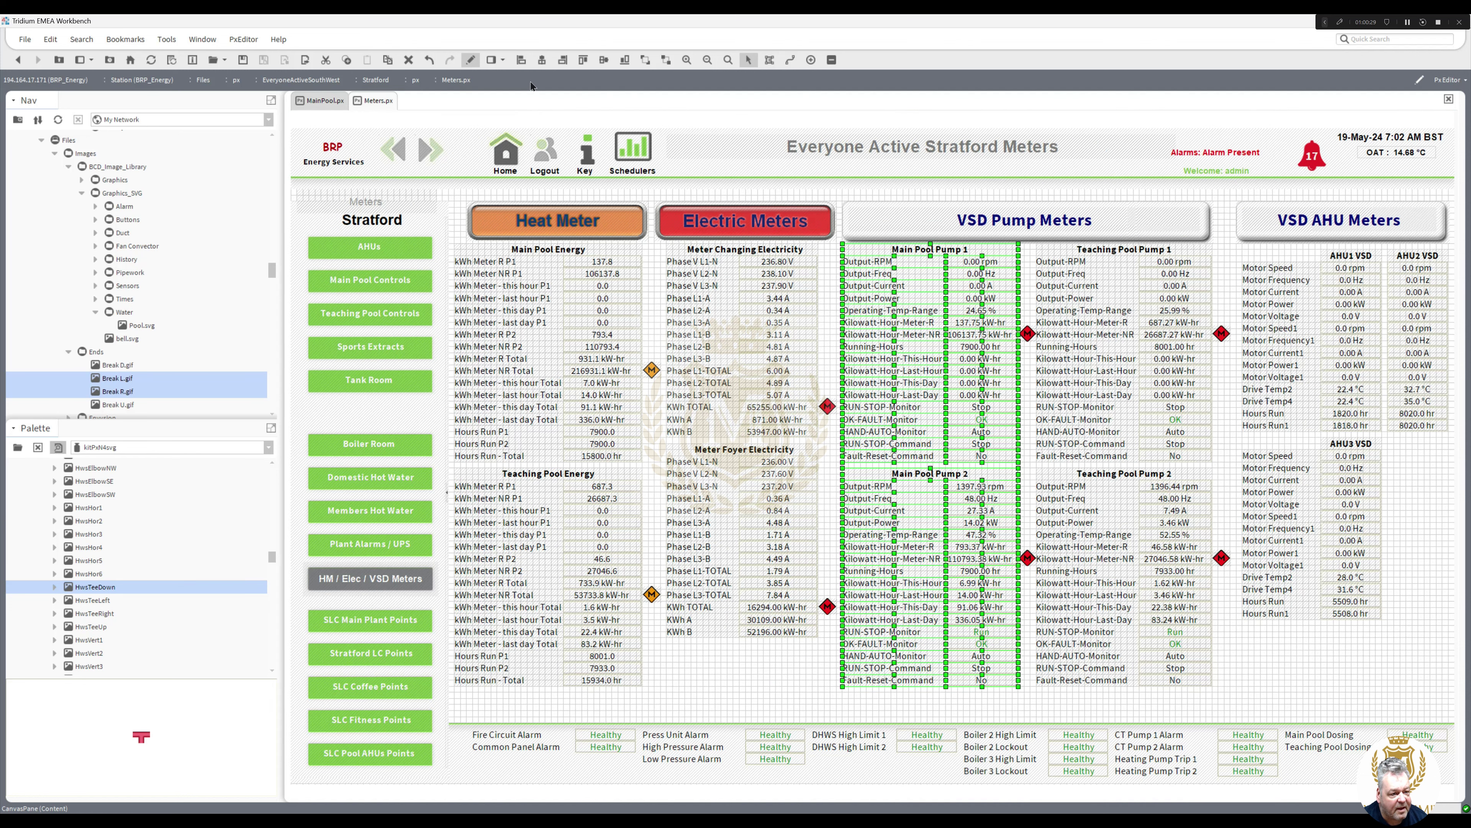
{"action": "left_click", "coordinate": [472, 61]}
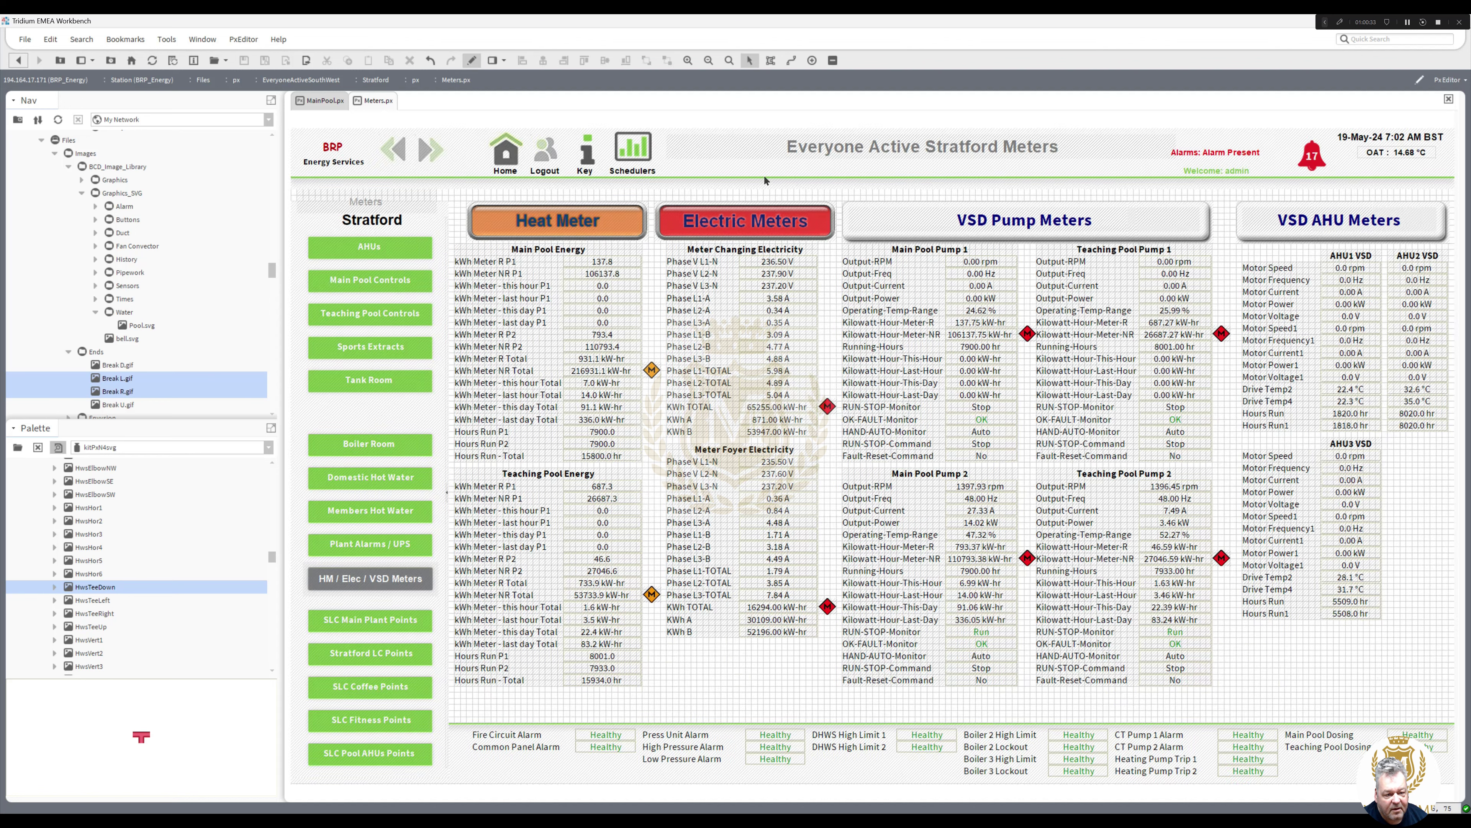
{"action": "left_click", "coordinate": [857, 240]}
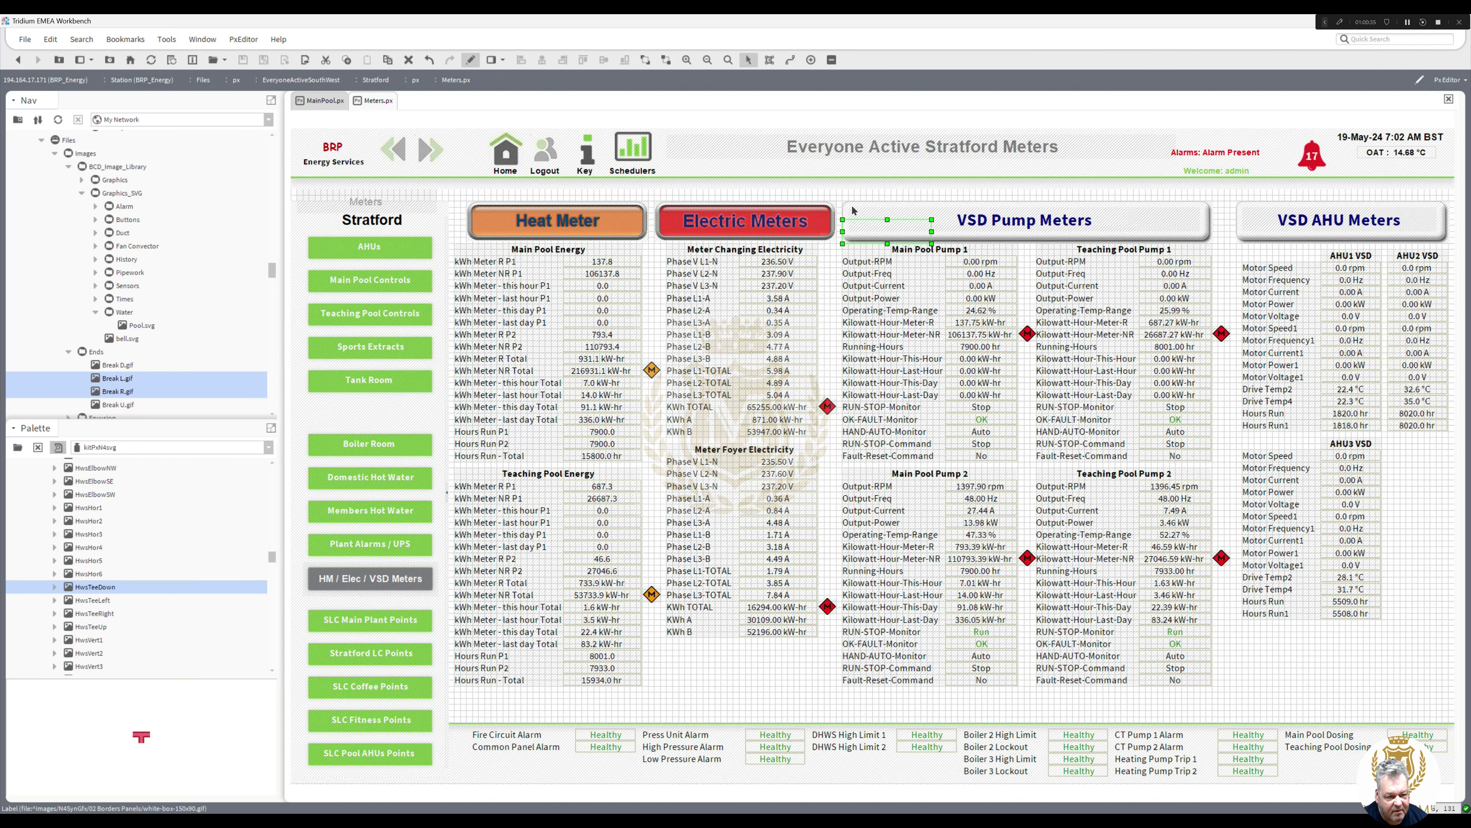
{"action": "left_click", "coordinate": [853, 210], "text": "ctrl"}
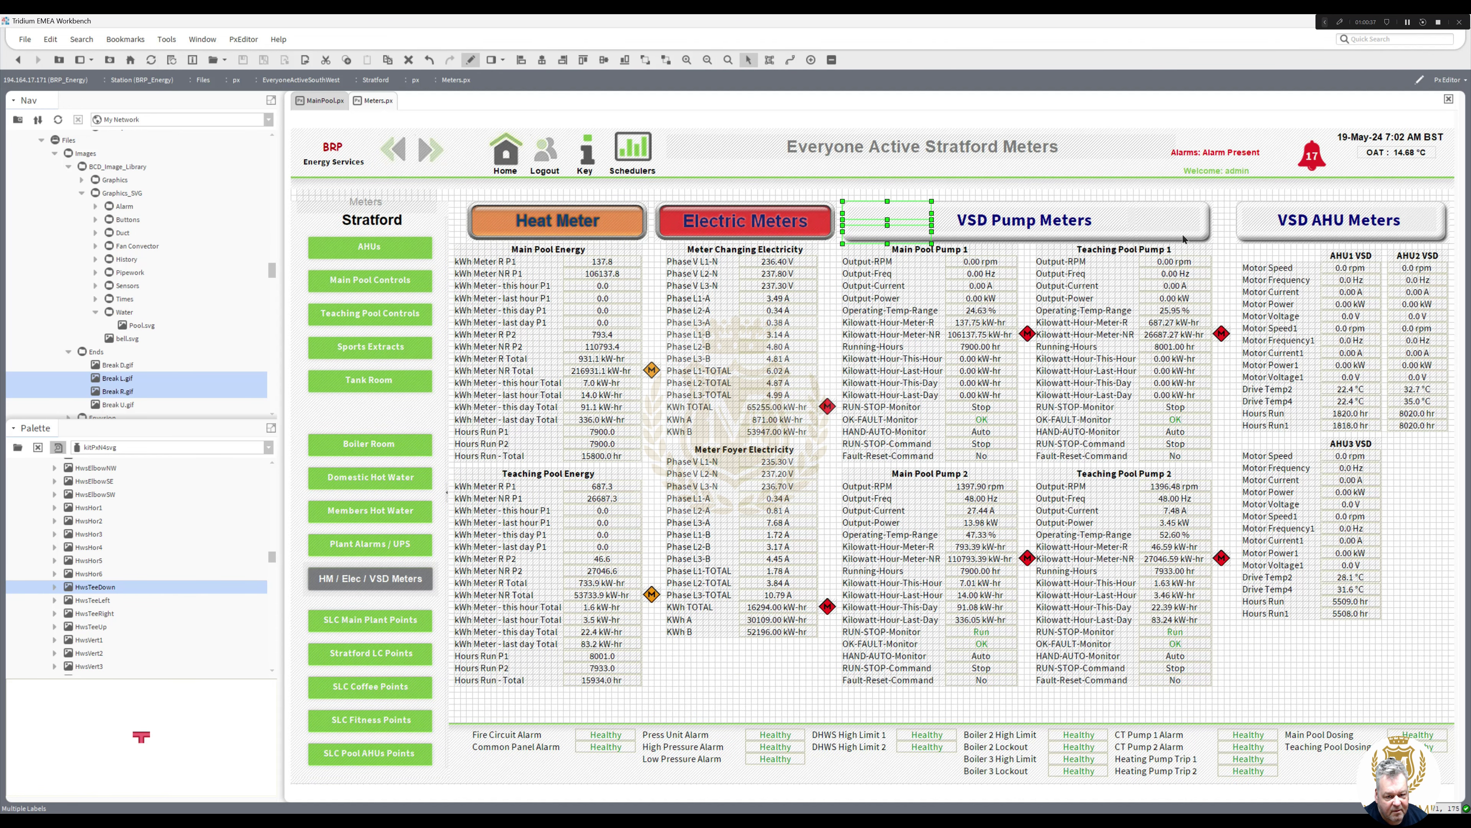
{"action": "left_click", "coordinate": [1195, 242], "text": "ctrl"}
{"action": "left_click", "coordinate": [1188, 208], "text": "ctrl"}
{"action": "right_click", "coordinate": [1189, 208]}
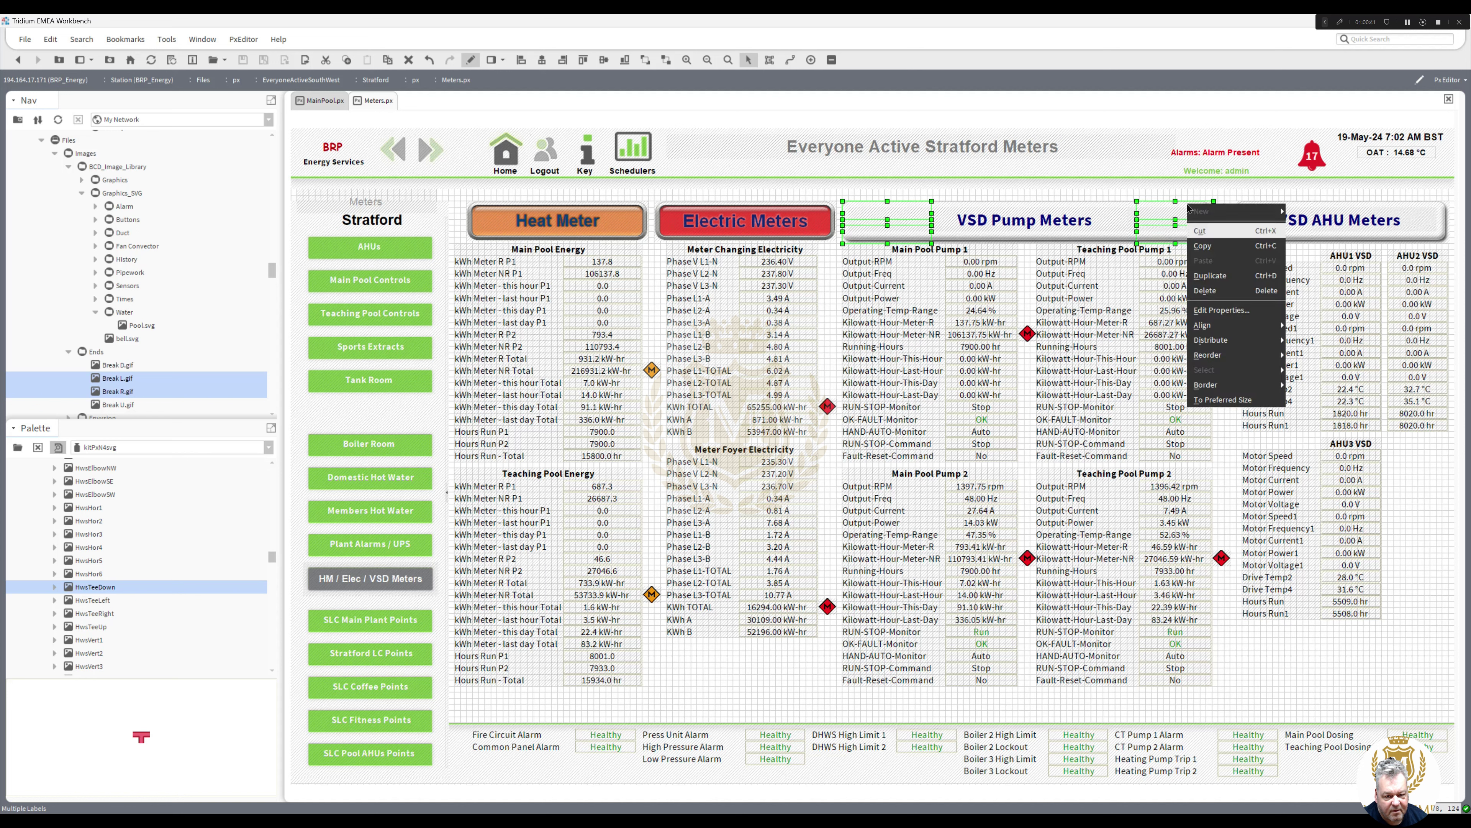
{"action": "left_click", "coordinate": [1039, 224], "text": "ctrl"}
{"action": "left_click", "coordinate": [1039, 225], "text": "ctrl"}
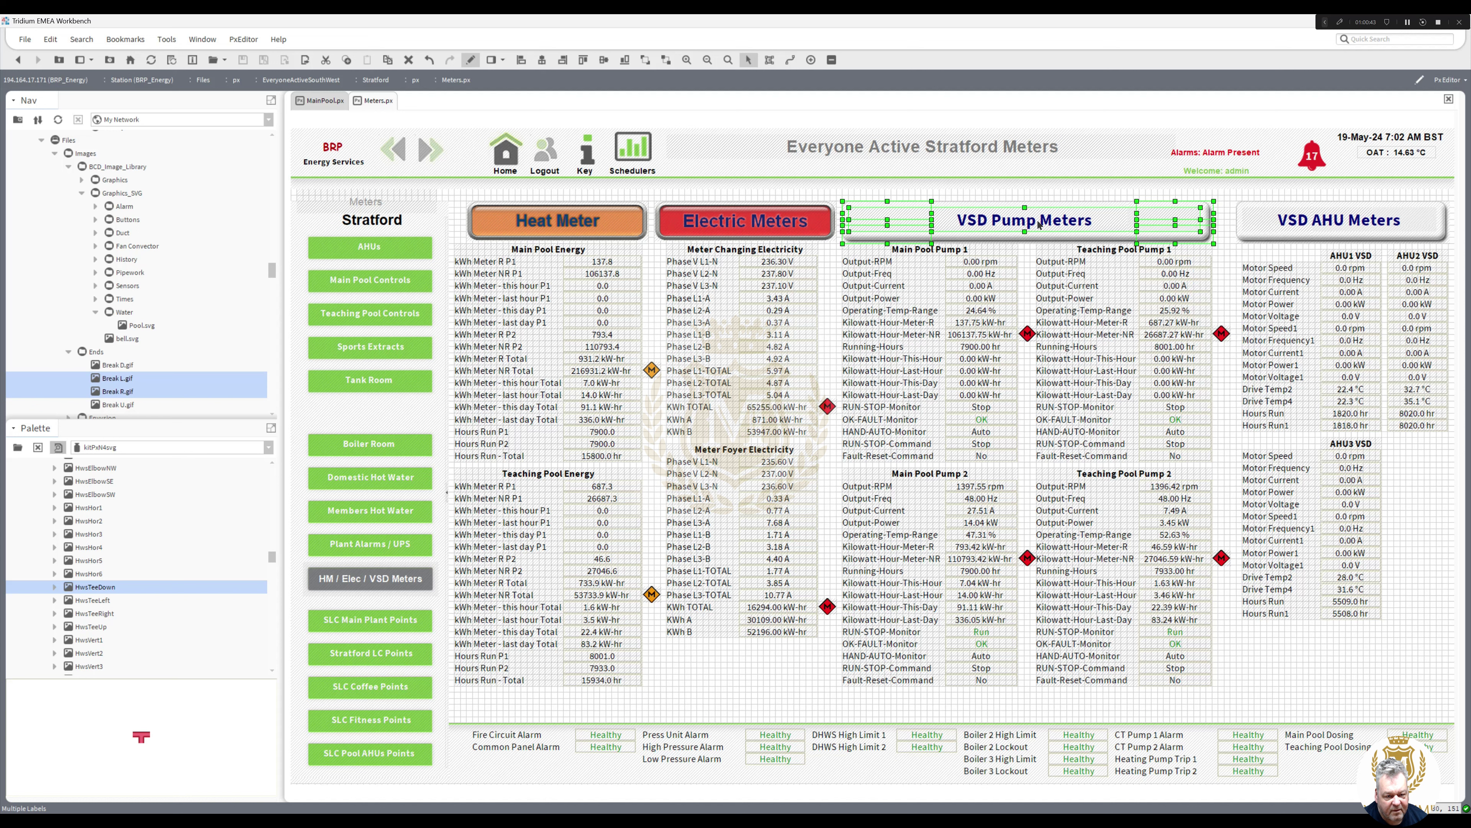
{"action": "right_click", "coordinate": [1039, 225]}
{"action": "left_click", "coordinate": [908, 213]}
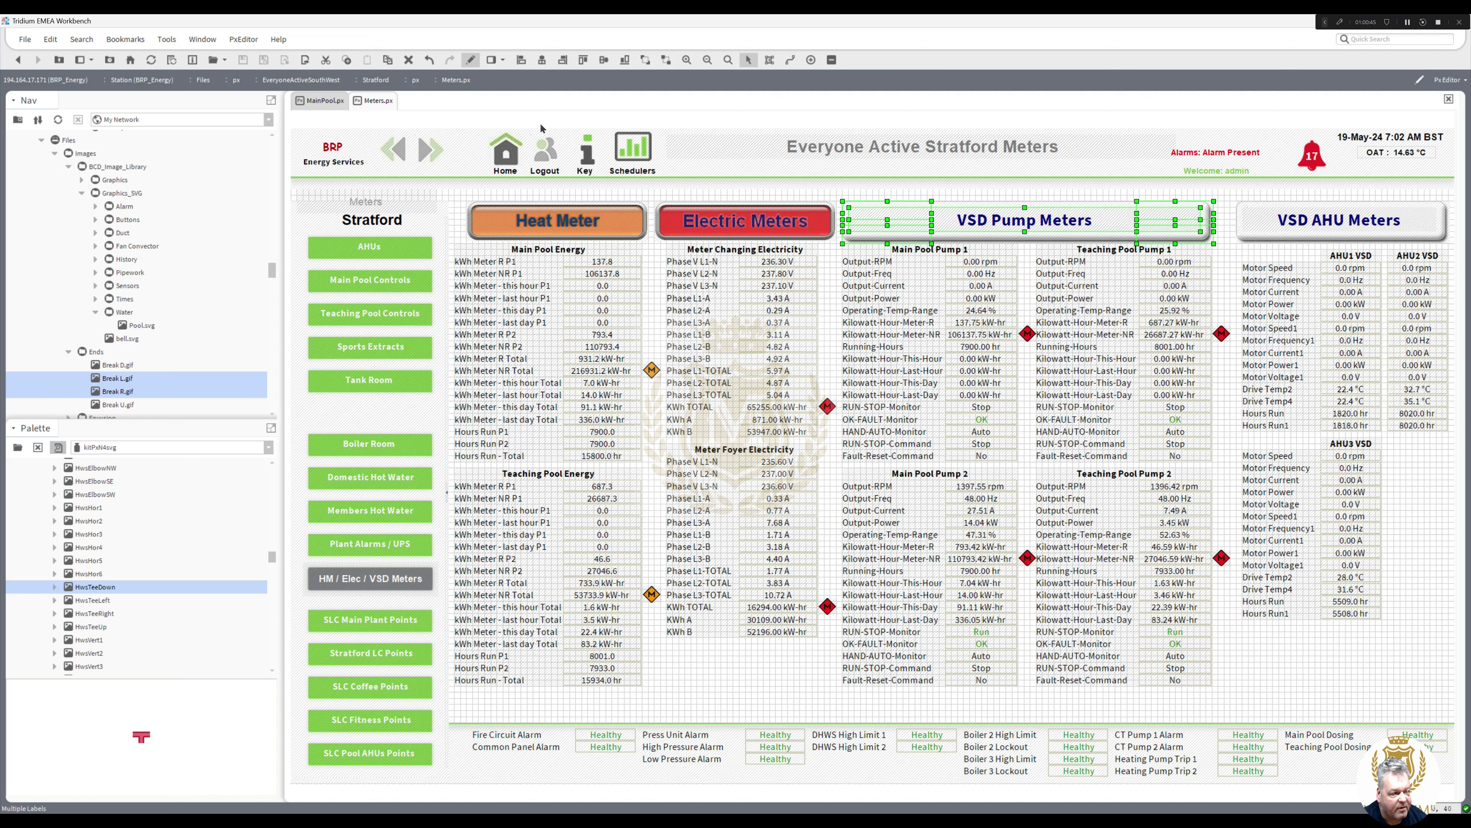
Step: Paste the VSD Pump Meters header into the Main Pool Controls page and move its right-hand end pieces inward to narrow the box
{"action": "left_click", "coordinate": [470, 59]}
{"action": "left_click", "coordinate": [325, 101]}
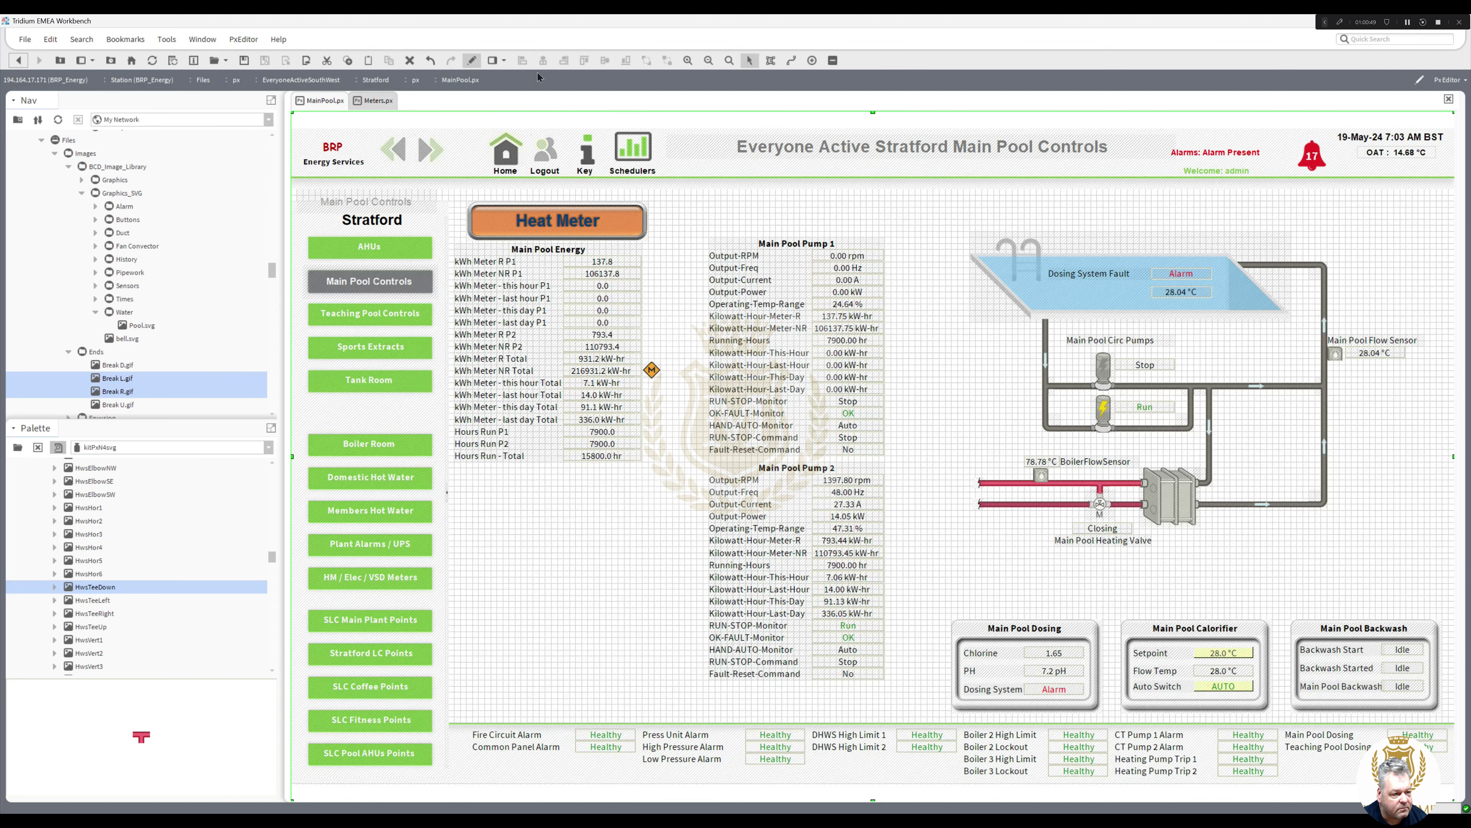
{"action": "right_click", "coordinate": [557, 495]}
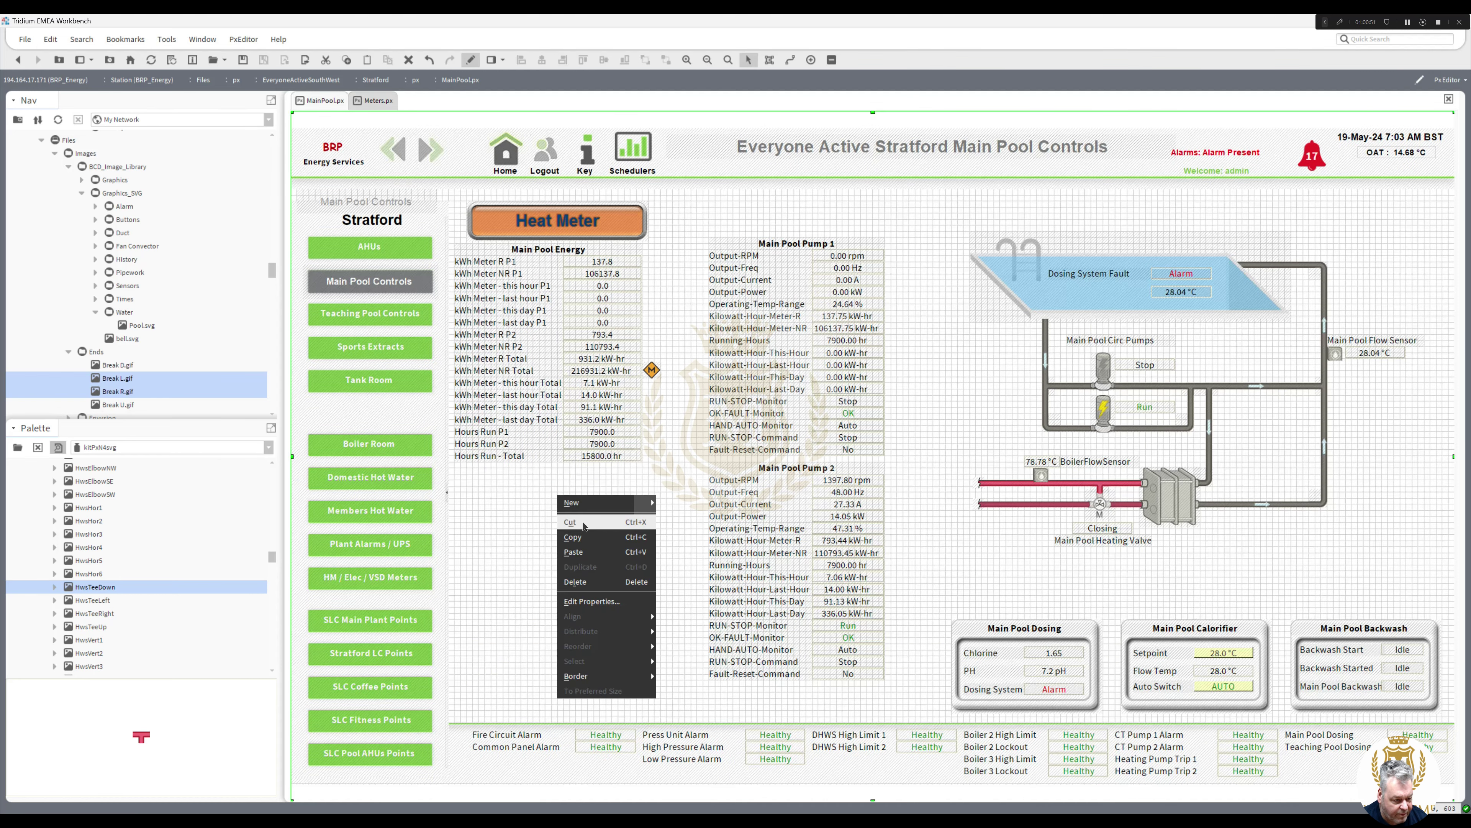
{"action": "left_click", "coordinate": [573, 551]}
{"action": "left_click", "coordinate": [613, 579]}
{"action": "left_click_drag", "start_coordinate": [879, 528], "coordinate": [653, 524]}
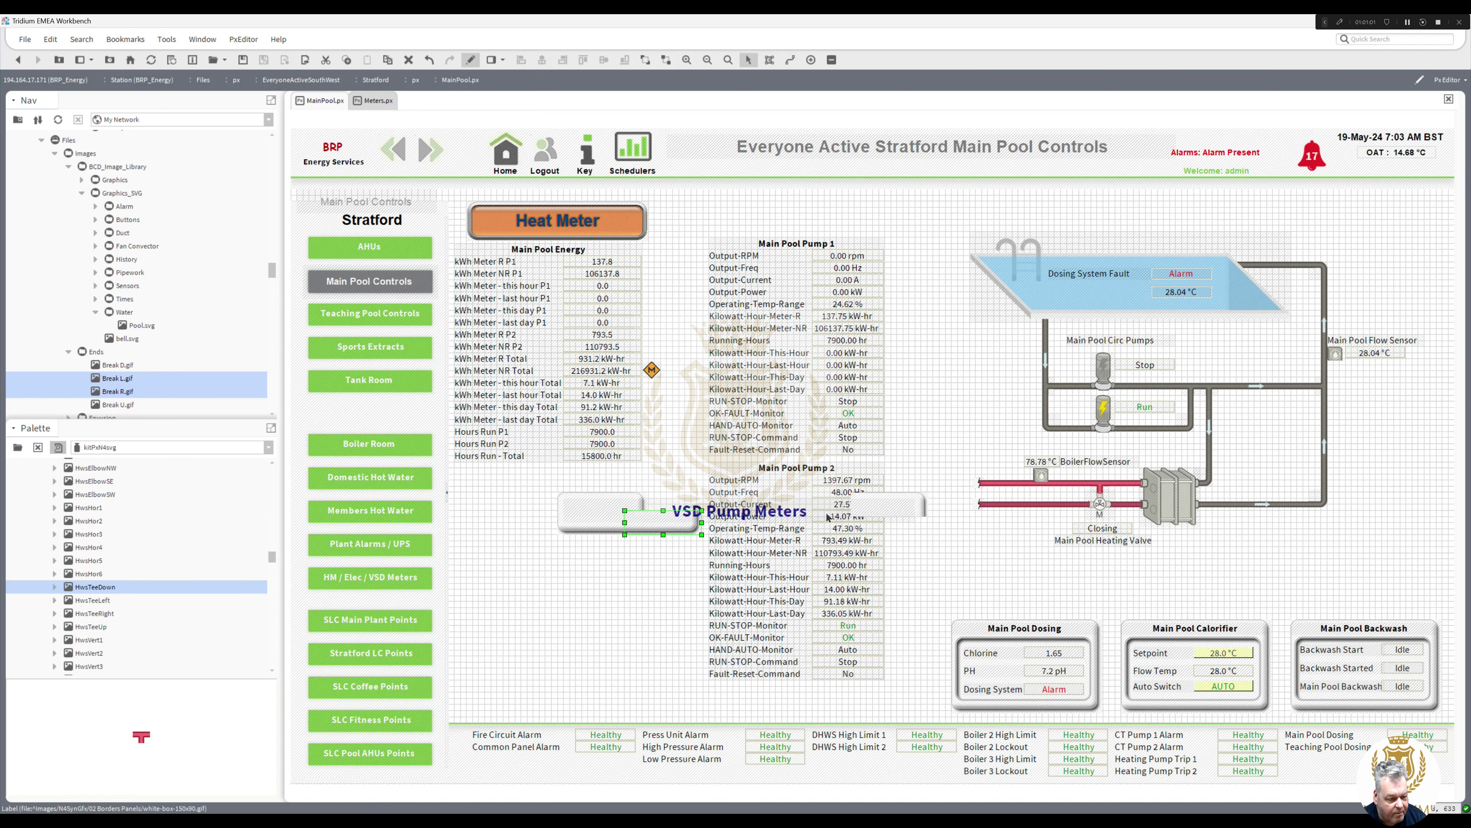
{"action": "left_click_drag", "start_coordinate": [883, 500], "coordinate": [679, 493]}
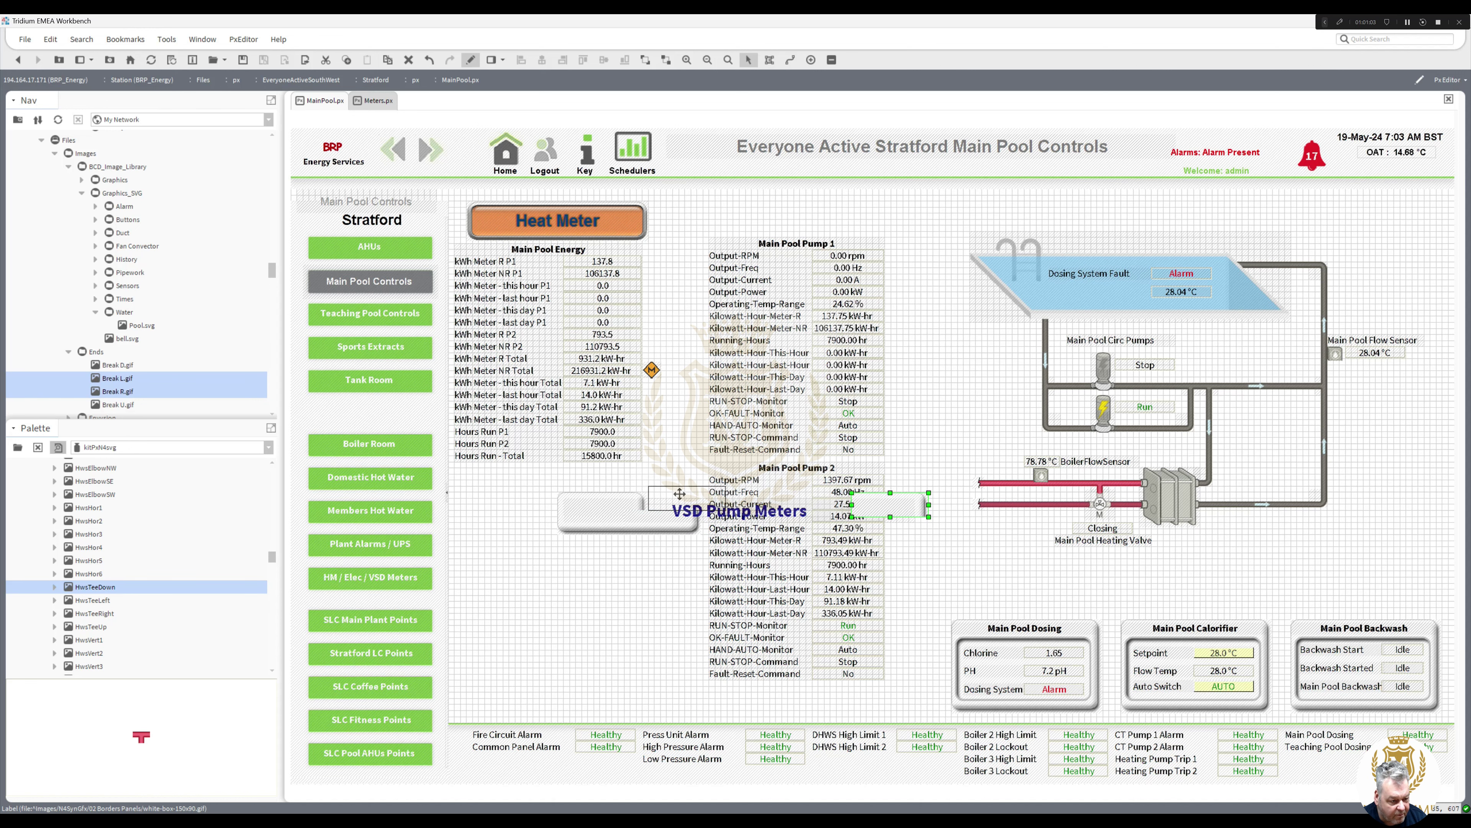
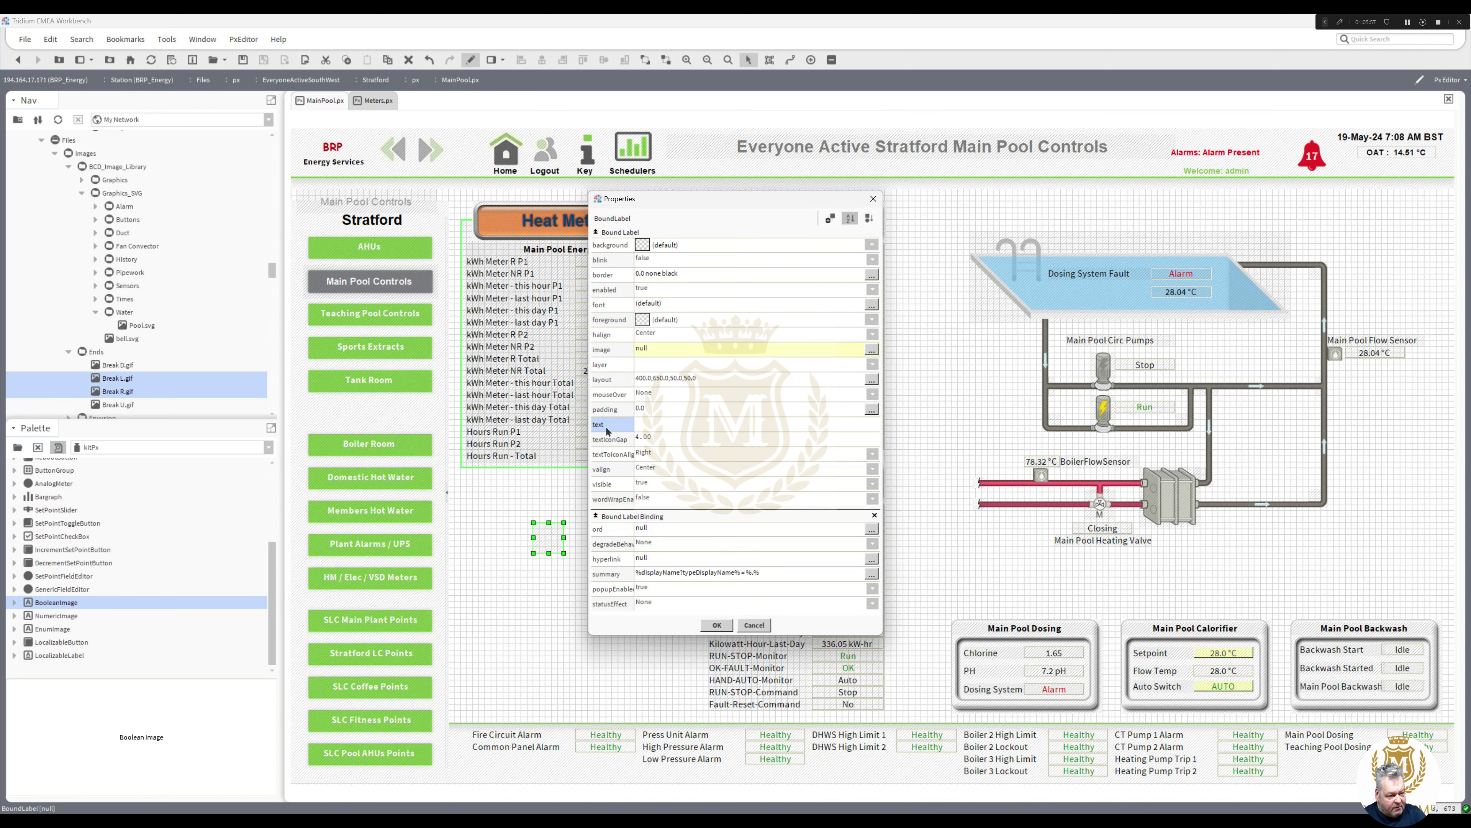
Step: Give the new bound label a white background and a 1.0 solid black border
{"action": "left_click", "coordinate": [872, 246]}
{"action": "left_click", "coordinate": [871, 275]}
{"action": "left_click", "coordinate": [650, 379]}
{"action": "left_click", "coordinate": [722, 493]}
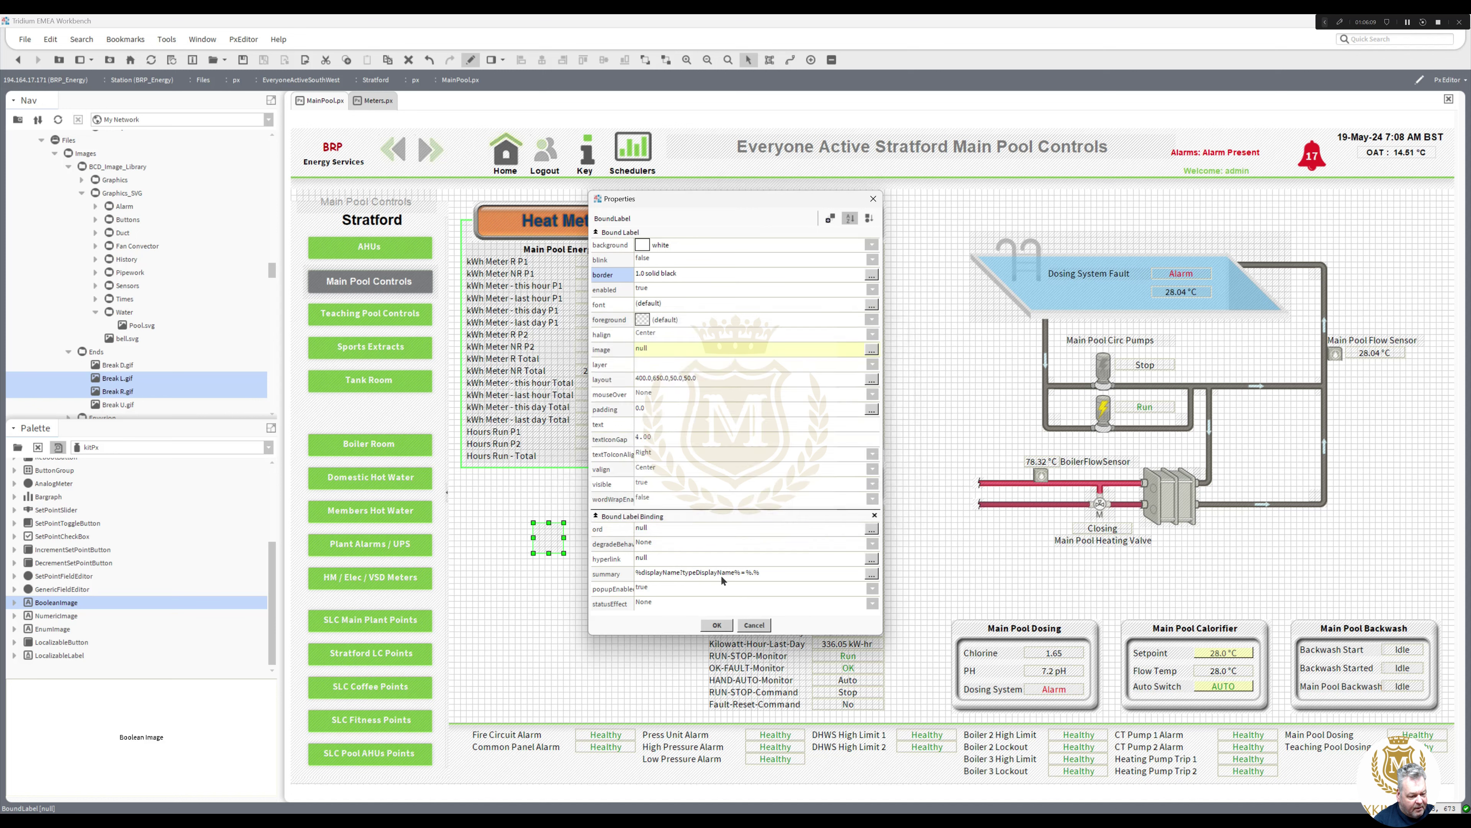
{"action": "left_click", "coordinate": [718, 625]}
Step: Move the bordered bound label over the Main Pool Pump 1 block and stretch it to cover the block's full width and height
{"action": "left_click_drag", "start_coordinate": [553, 547], "coordinate": [720, 242]}
{"action": "left_click_drag", "start_coordinate": [736, 234], "coordinate": [892, 235]}
{"action": "left_click_drag", "start_coordinate": [797, 250], "coordinate": [805, 455]}
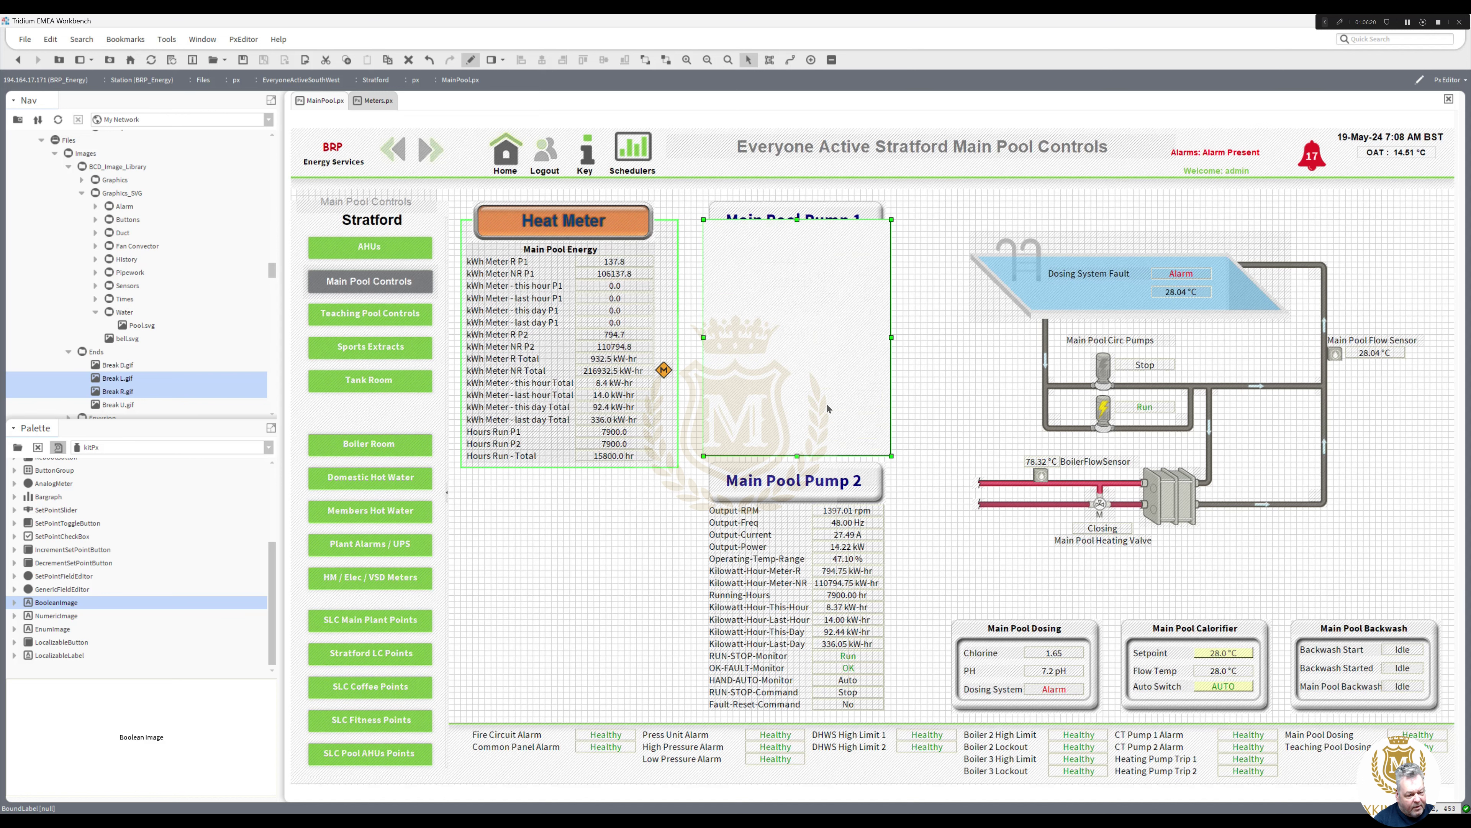
Step: Send the bordered white panel to the very back, behind the Main Pool Pump 1 header and readings
{"action": "right_click", "coordinate": [794, 356]}
{"action": "mouse_move", "coordinate": [861, 510]}
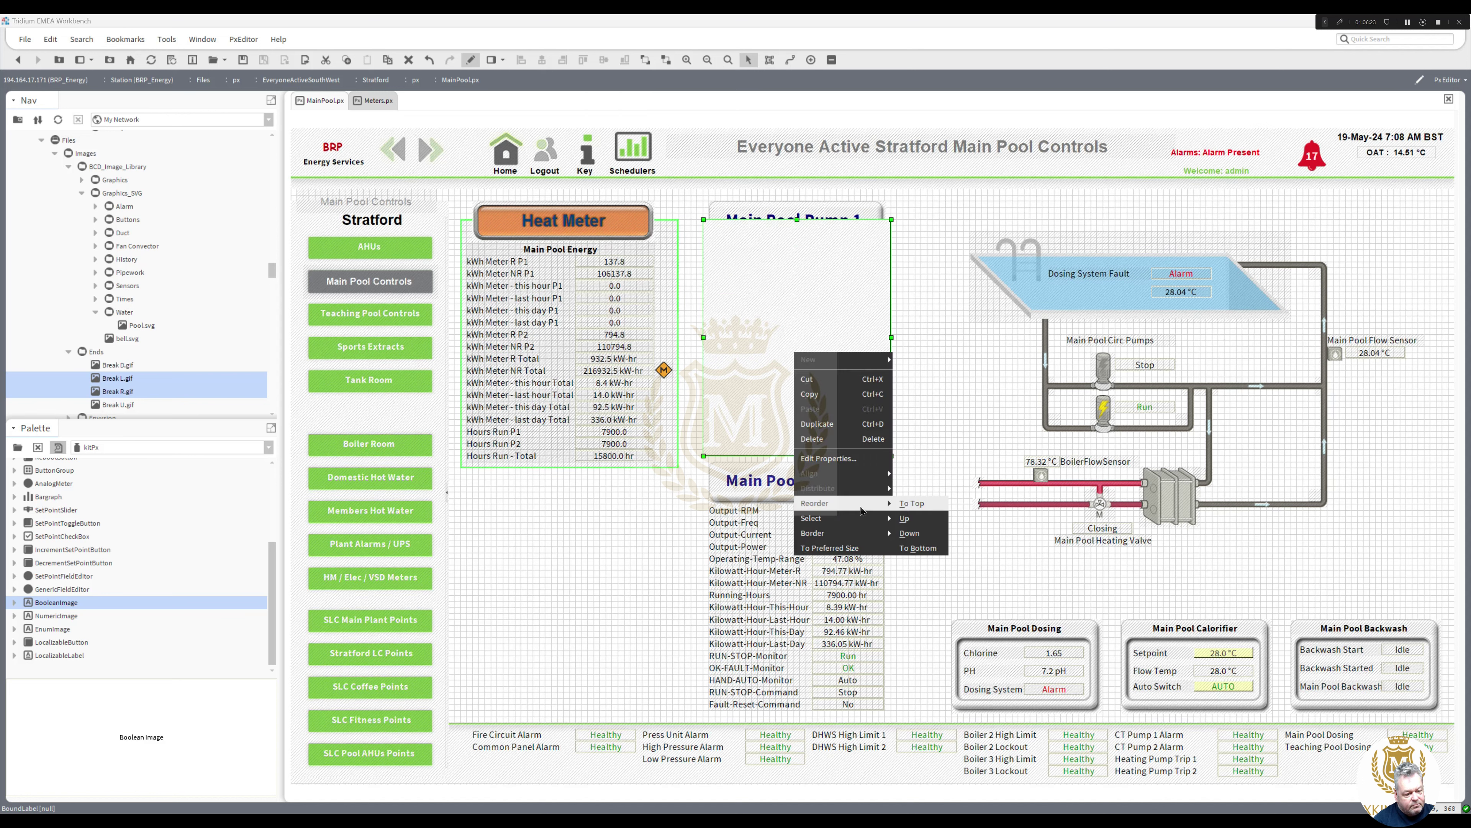
{"action": "left_click", "coordinate": [918, 548]}
Step: Duplicate the Main Pool Pump 1 panel as a black shadow and send the copy to the very back
{"action": "key", "text": "ctrl+d"}
{"action": "right_click", "coordinate": [799, 380]}
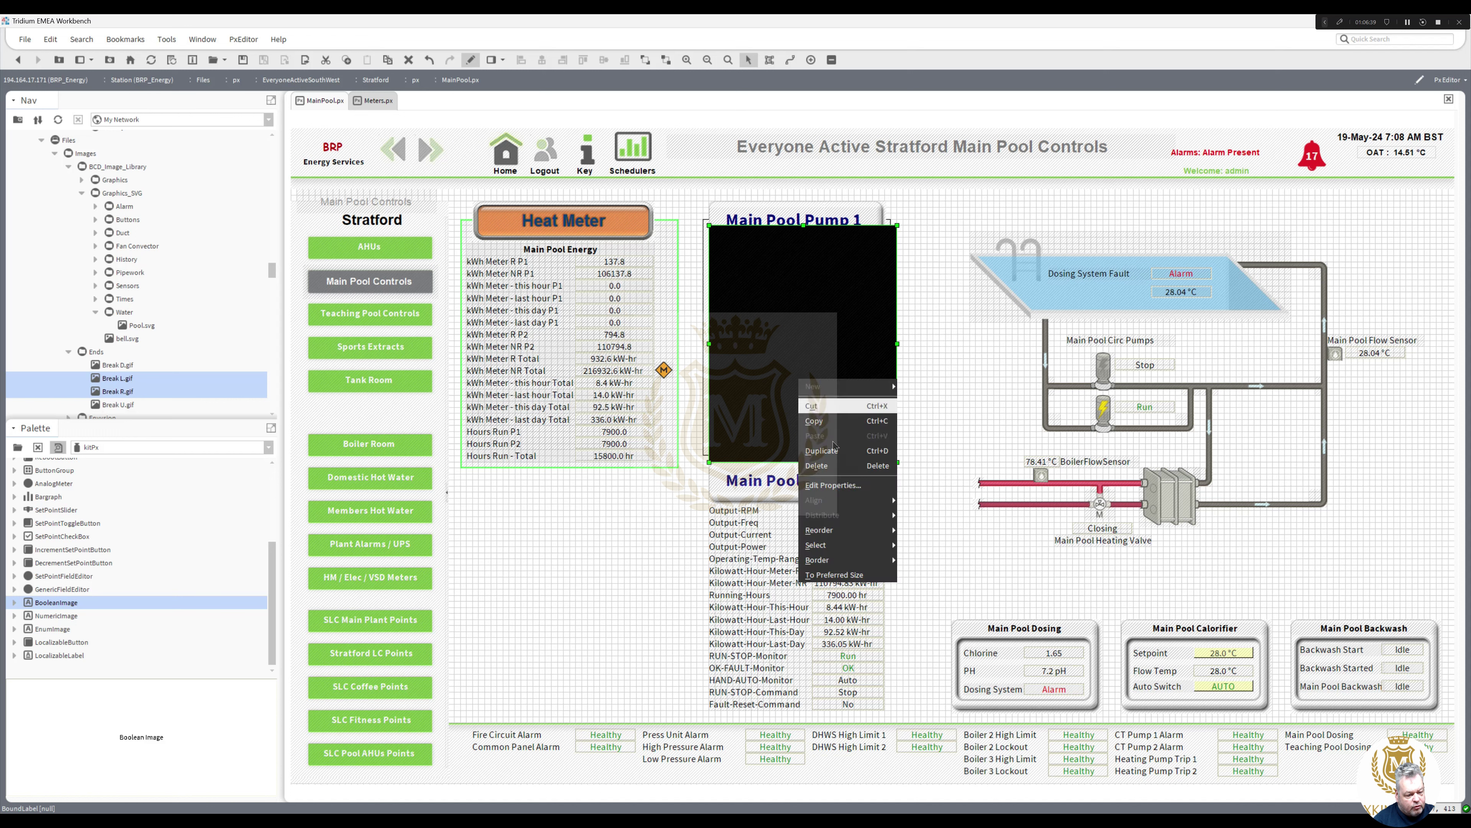
{"action": "mouse_move", "coordinate": [864, 528]}
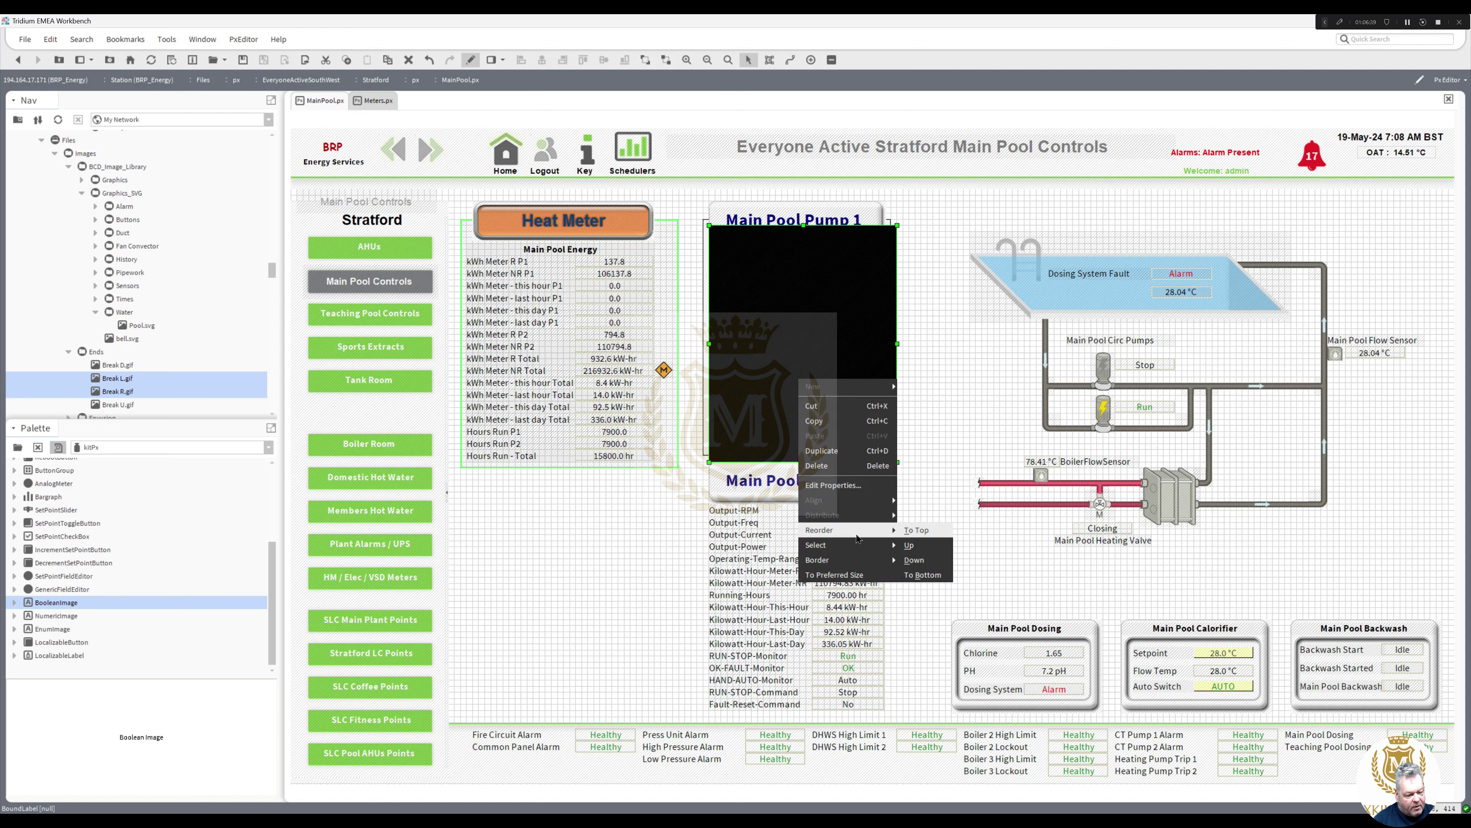
{"action": "left_click", "coordinate": [922, 574]}
{"action": "left_click", "coordinate": [931, 539]}
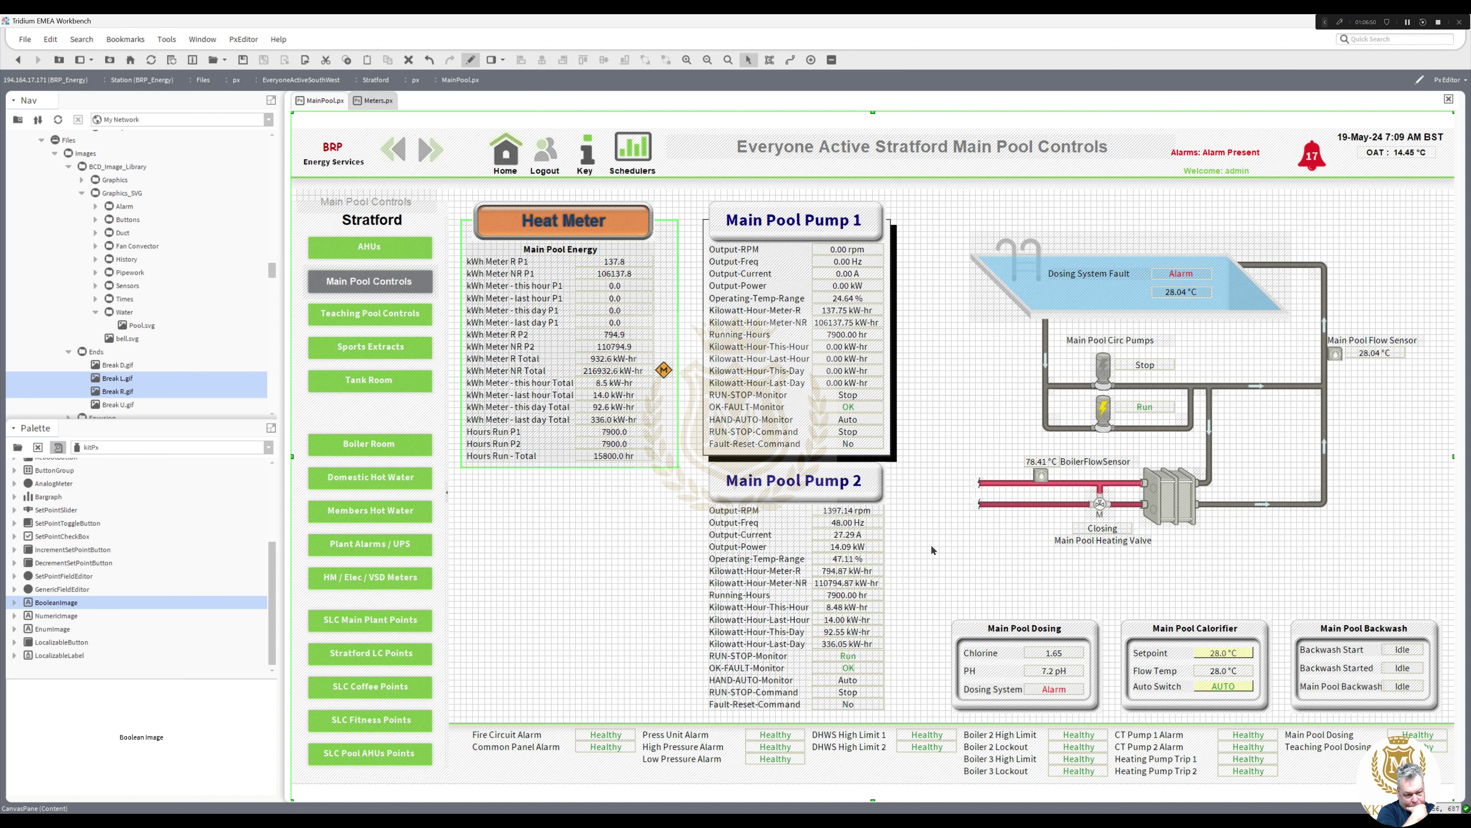
Step: Nudge the black shadow slightly up and left so it sits closer to the Main Pool Pump 1 panel
{"action": "left_click", "coordinate": [897, 461]}
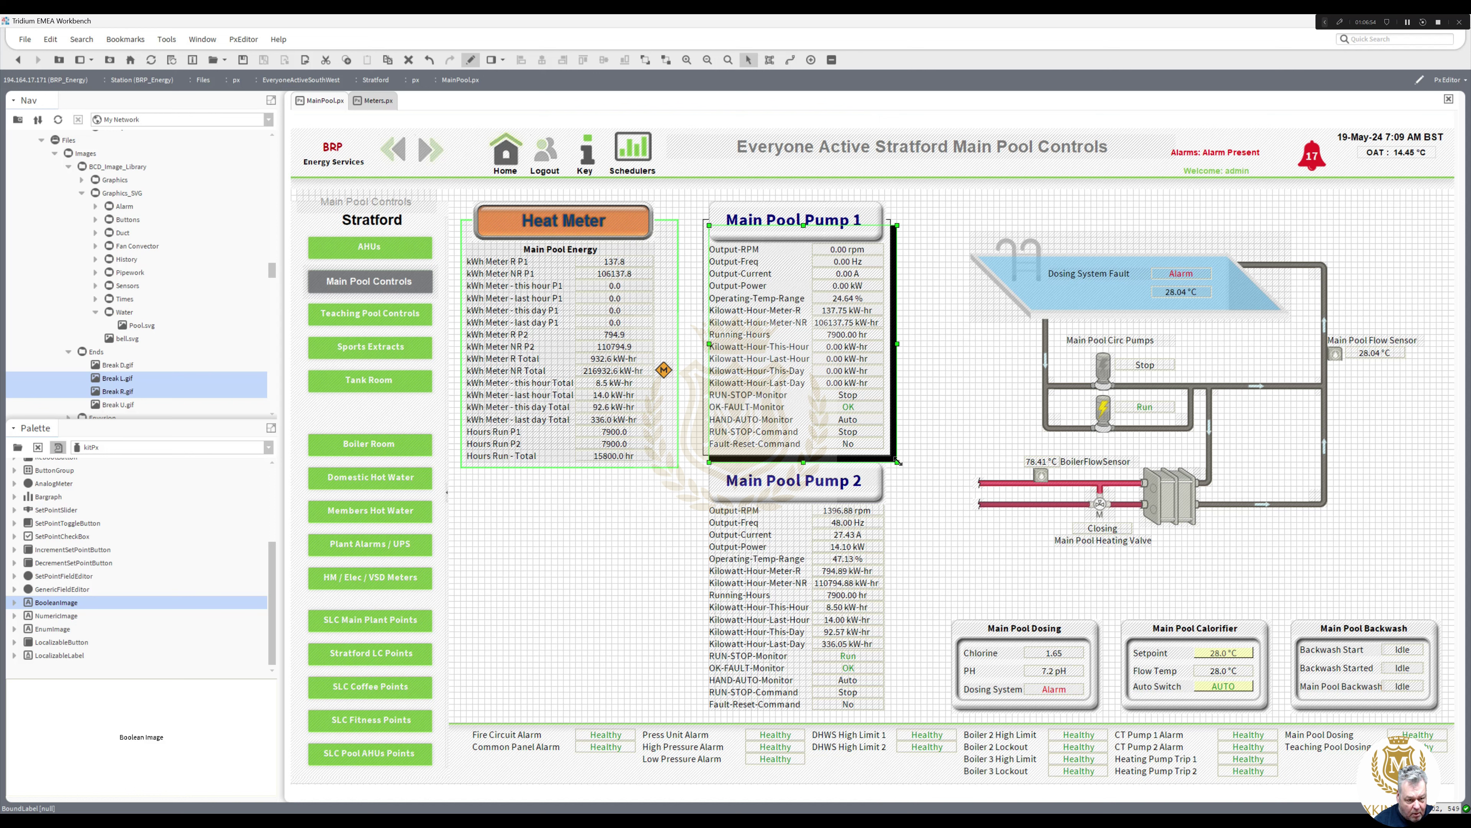
{"action": "key", "text": "Up"}
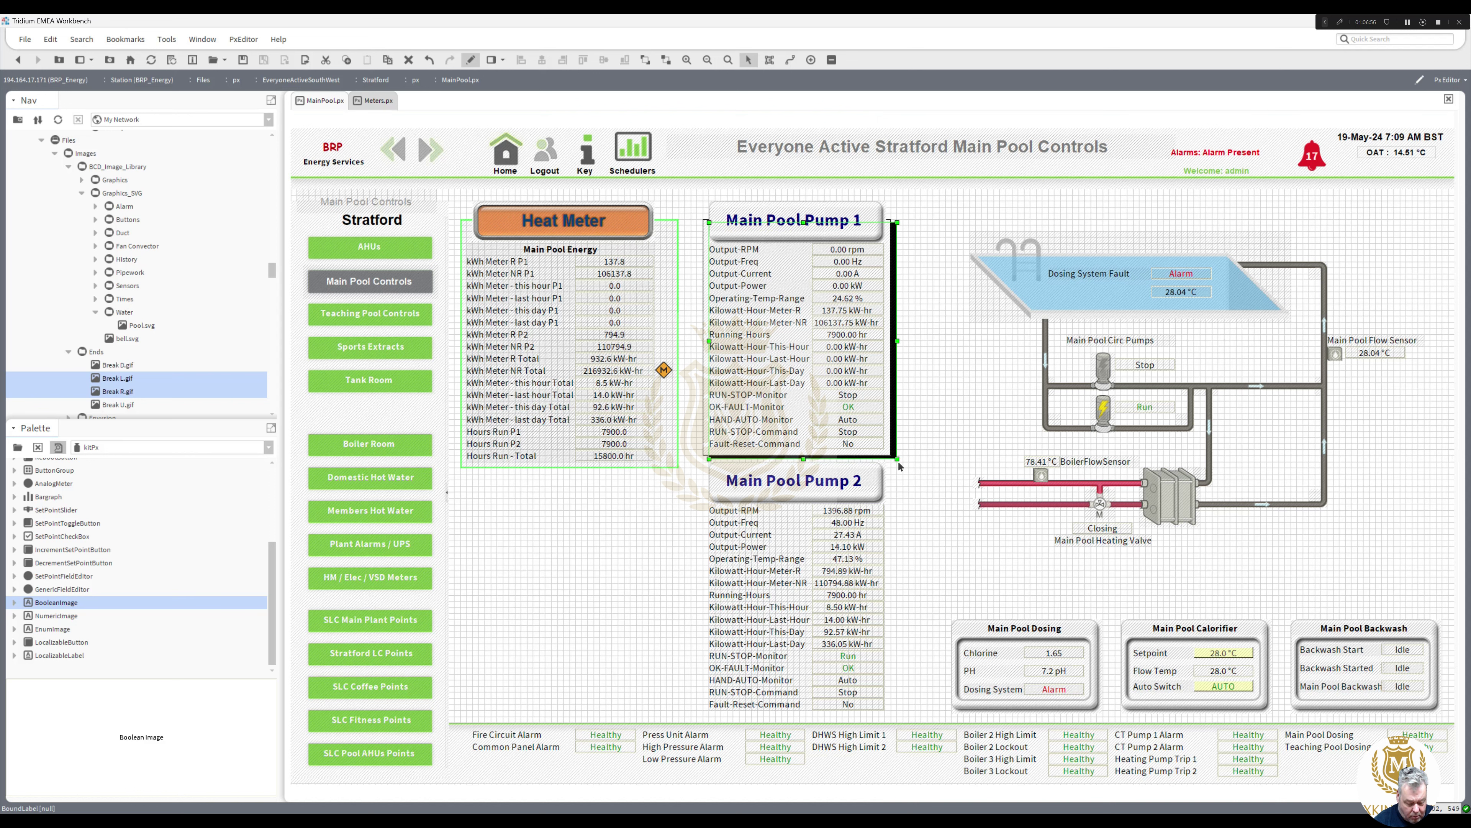
{"action": "key", "text": "Left"}
{"action": "left_click", "coordinate": [898, 497]}
Step: Duplicate the Main Pool Pump 1 panel together with its shadow and place the copies over the Main Pool Pump 2 block
{"action": "left_click", "coordinate": [887, 429]}
{"action": "left_click", "coordinate": [893, 428], "text": "ctrl"}
{"action": "key", "text": "ctrl+d"}
{"action": "left_click_drag", "start_coordinate": [815, 359], "coordinate": [805, 612]}
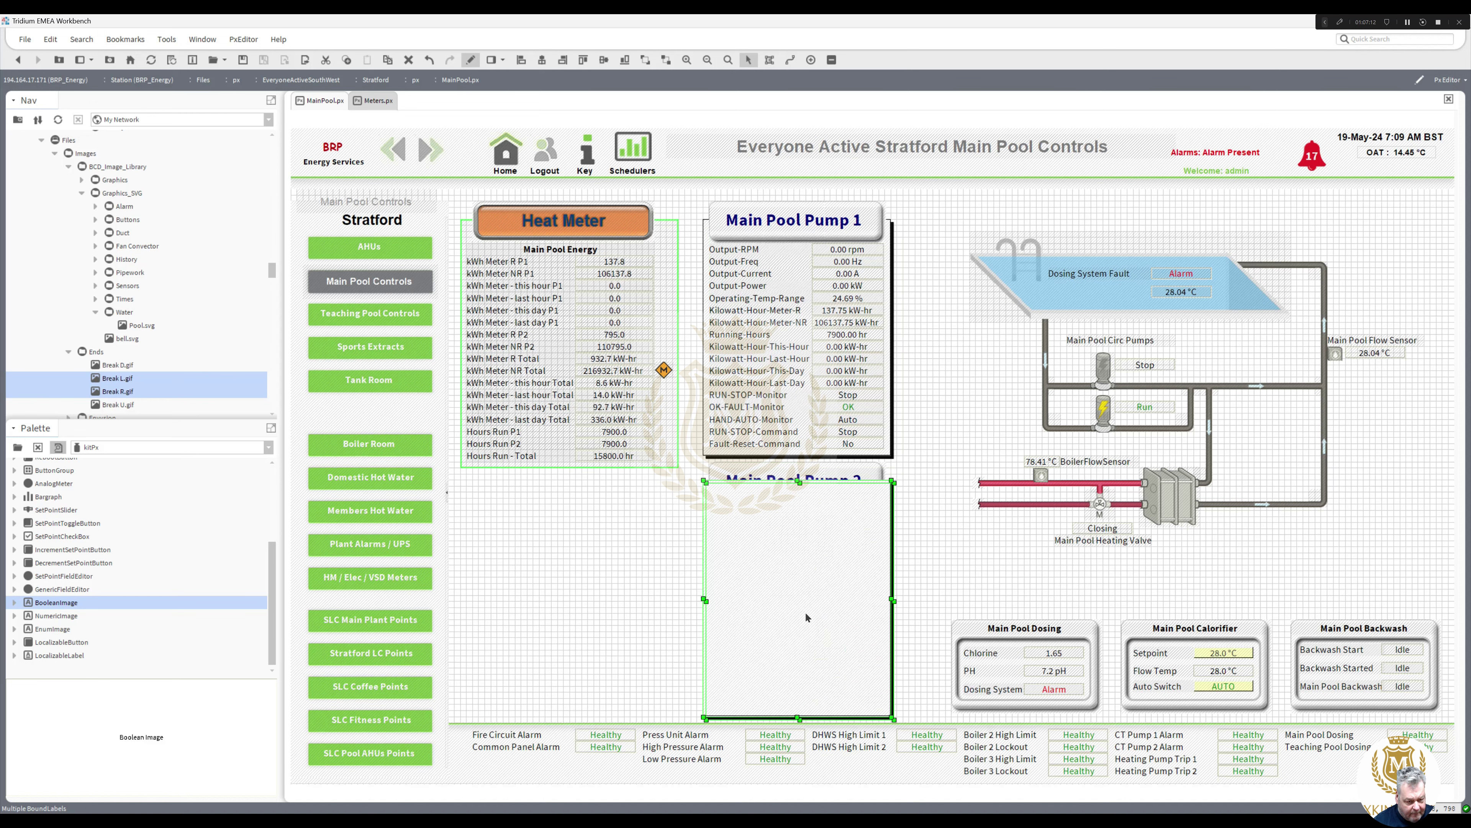
Step: Send the copied white panel and then its black shadow to the back, behind the Main Pool Pump 2 readings
{"action": "right_click", "coordinate": [804, 612]}
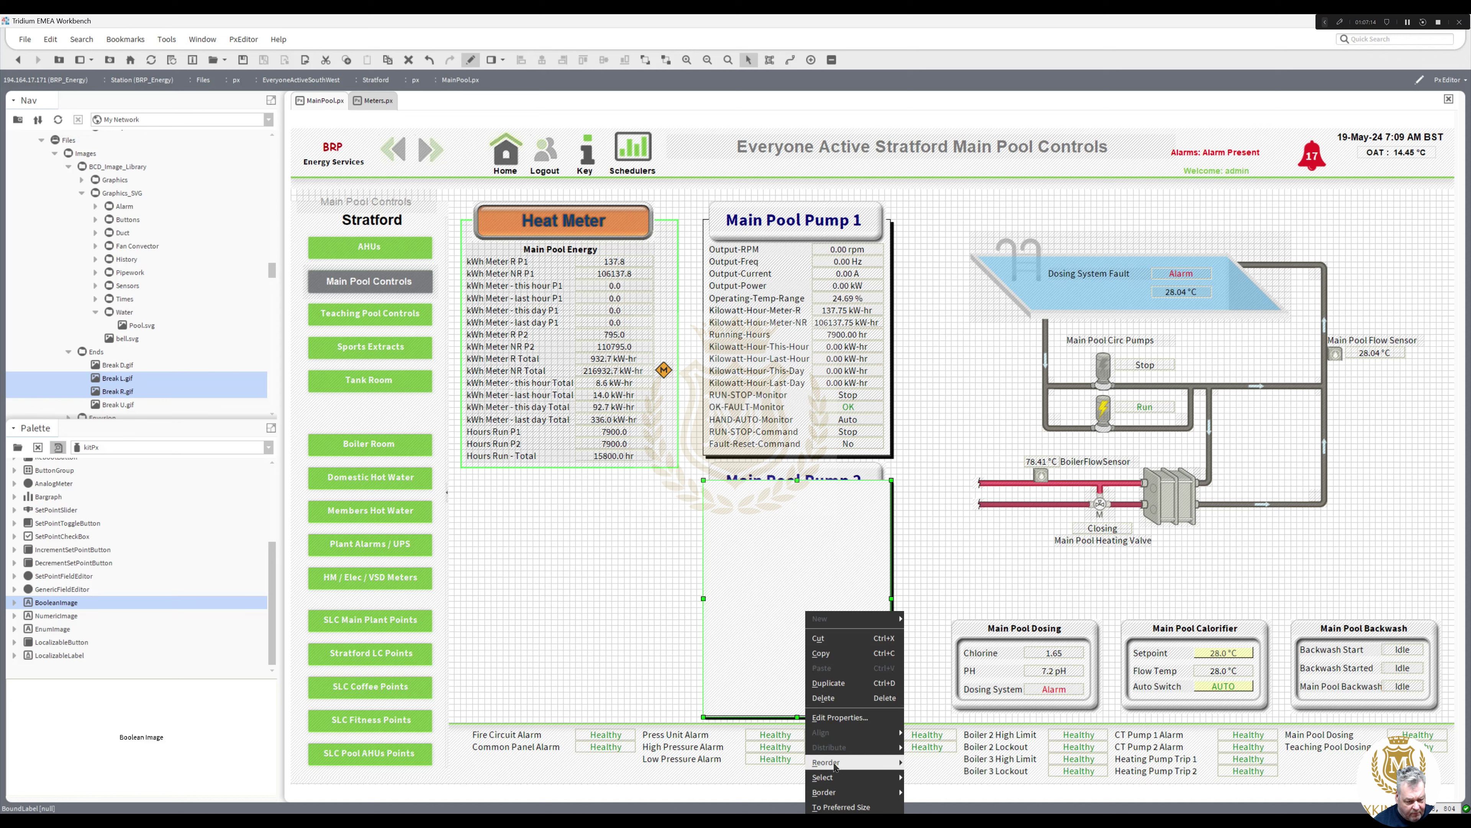
{"action": "left_click", "coordinate": [929, 806]}
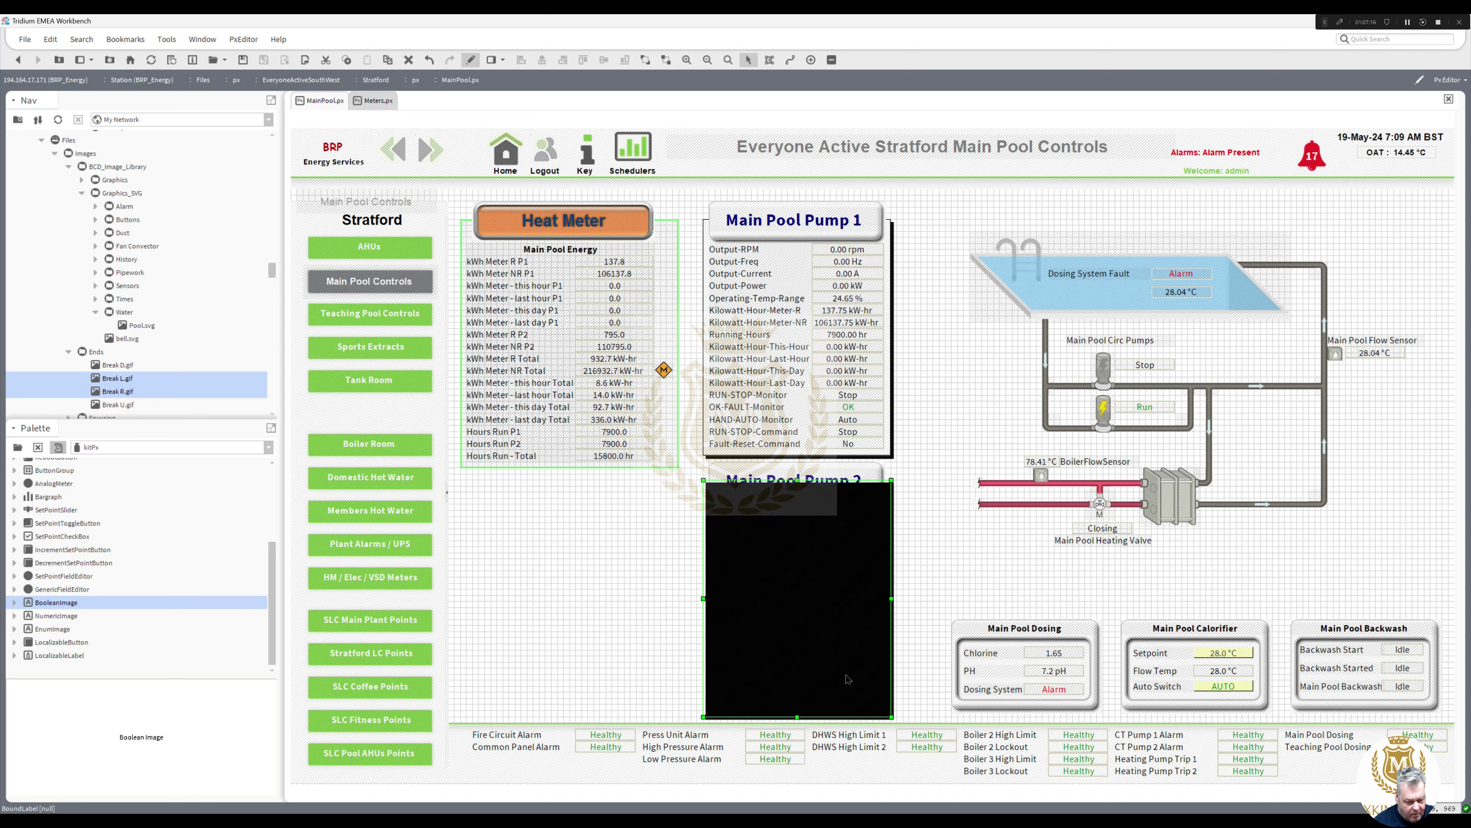
{"action": "right_click", "coordinate": [833, 671]}
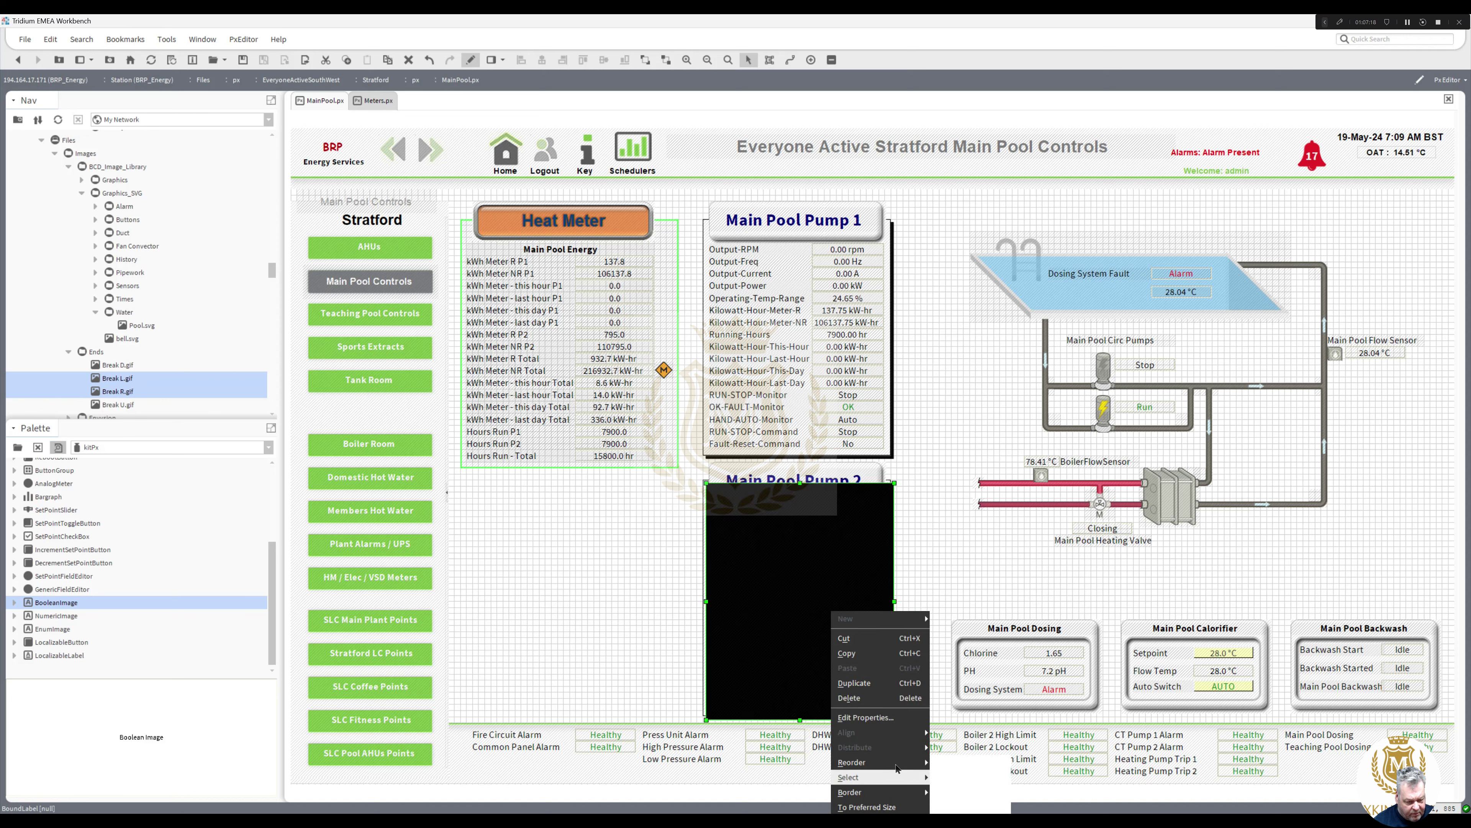
{"action": "mouse_move", "coordinate": [898, 763]}
{"action": "left_click", "coordinate": [953, 805]}
Step: Move both pump blocks, including headers, readings, panels and shadows, slightly upward together
{"action": "left_click_drag", "start_coordinate": [907, 195], "coordinate": [687, 737]}
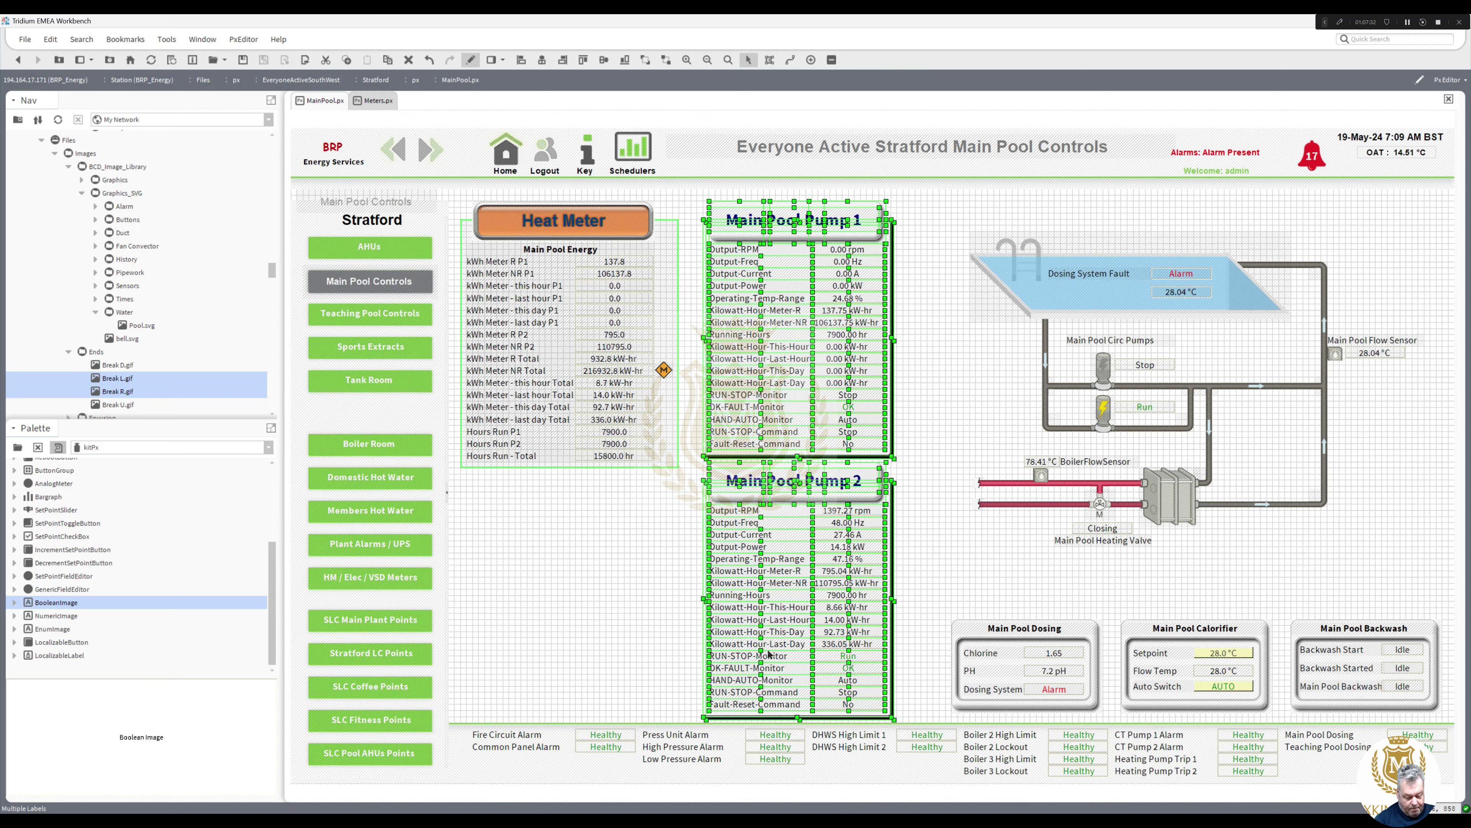
{"action": "key", "text": "Up"}
{"action": "key", "text": "Up"}
Step: Duplicate the Main Pool Pump 1 panel and shadow and move the copies over the Heat Meter block
{"action": "left_click", "coordinate": [726, 448]}
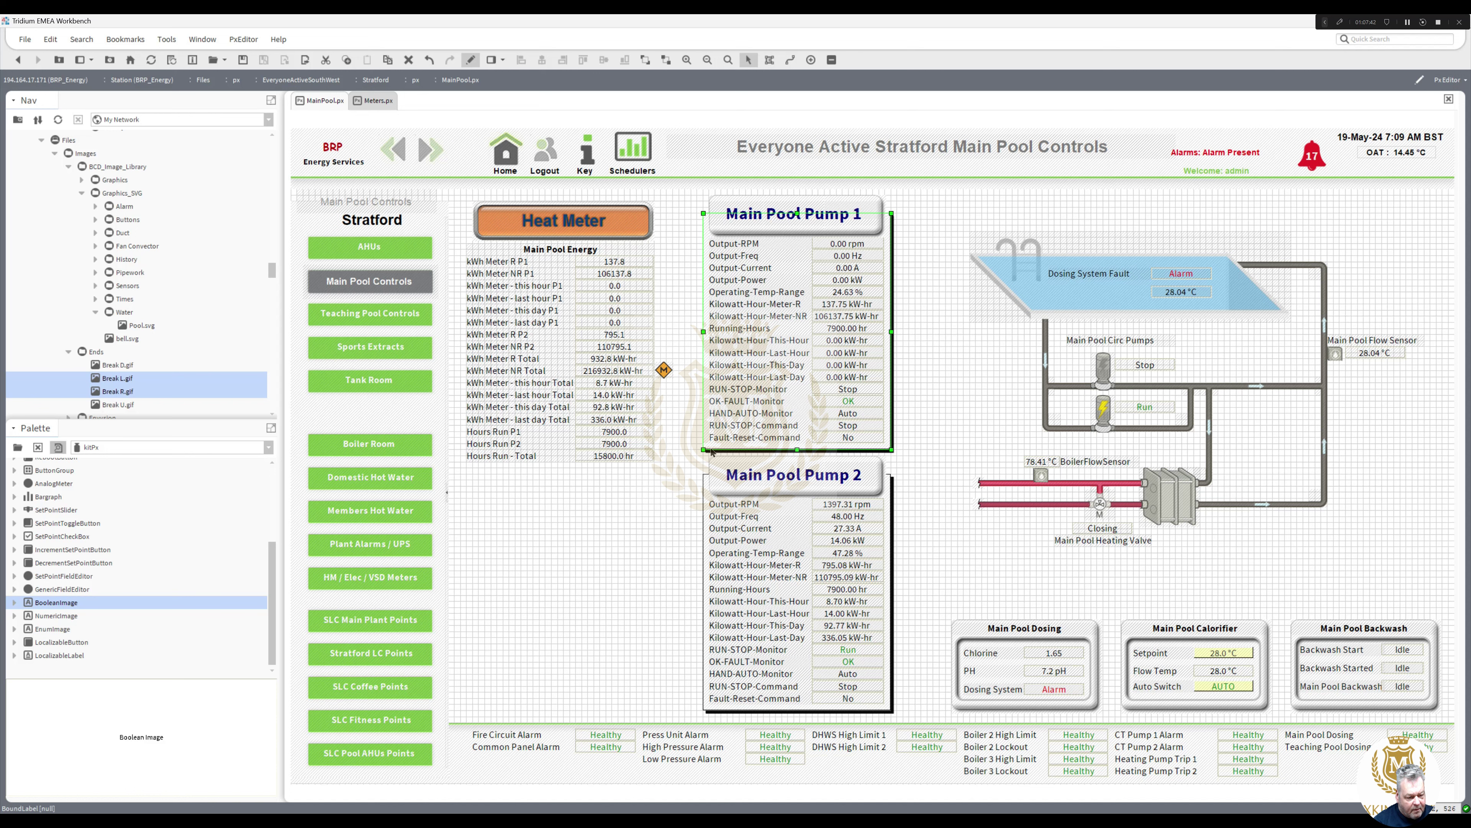
{"action": "left_click", "coordinate": [713, 452], "text": "ctrl"}
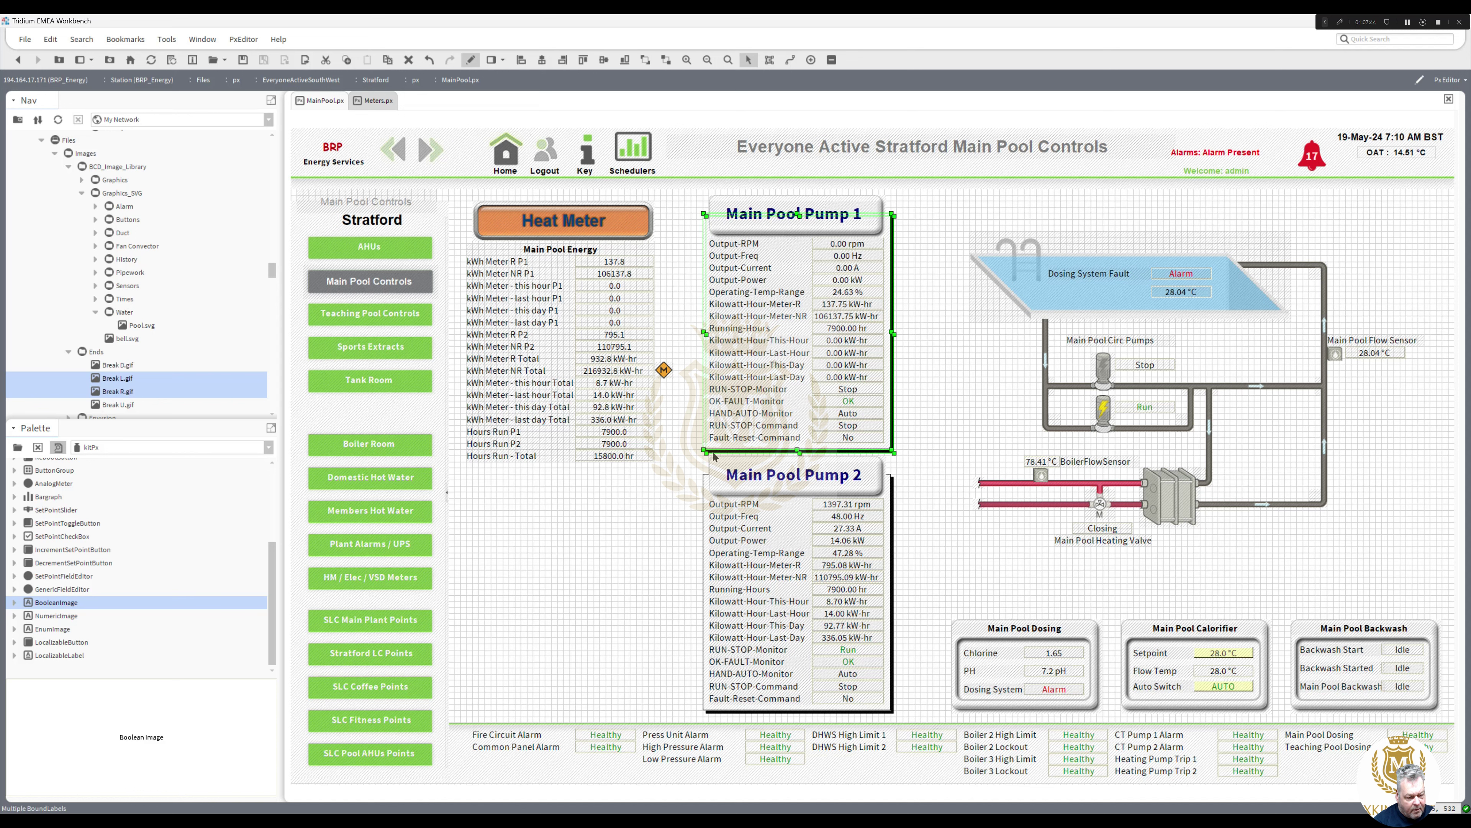
{"action": "key", "text": "ctrl+d"}
{"action": "left_click_drag", "start_coordinate": [803, 371], "coordinate": [554, 371]}
{"action": "left_click", "coordinate": [561, 514]}
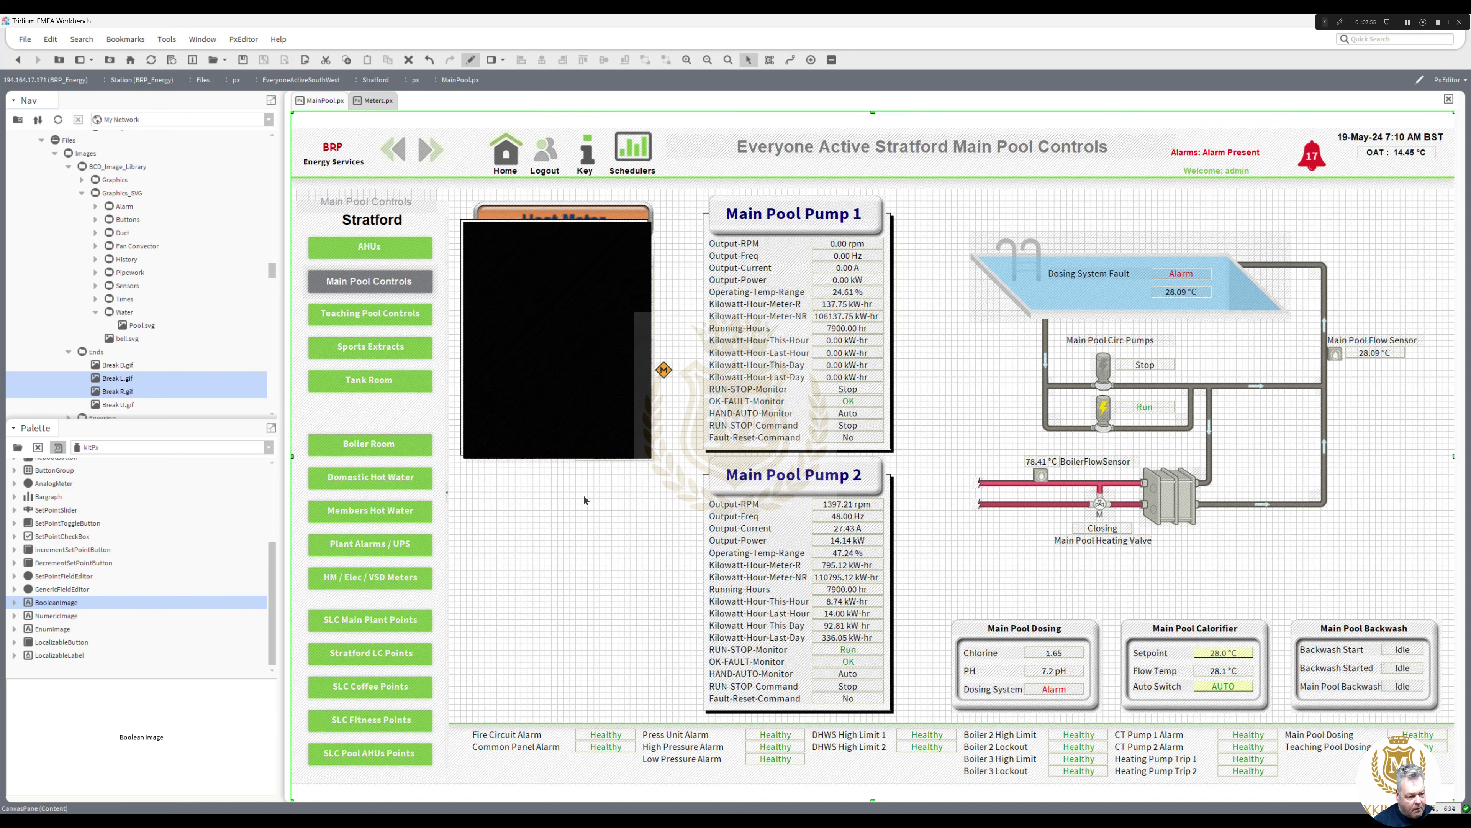
Step: Send the copied panel's black shadow to the back, behind the Heat Meter readings
{"action": "left_click", "coordinate": [589, 461]}
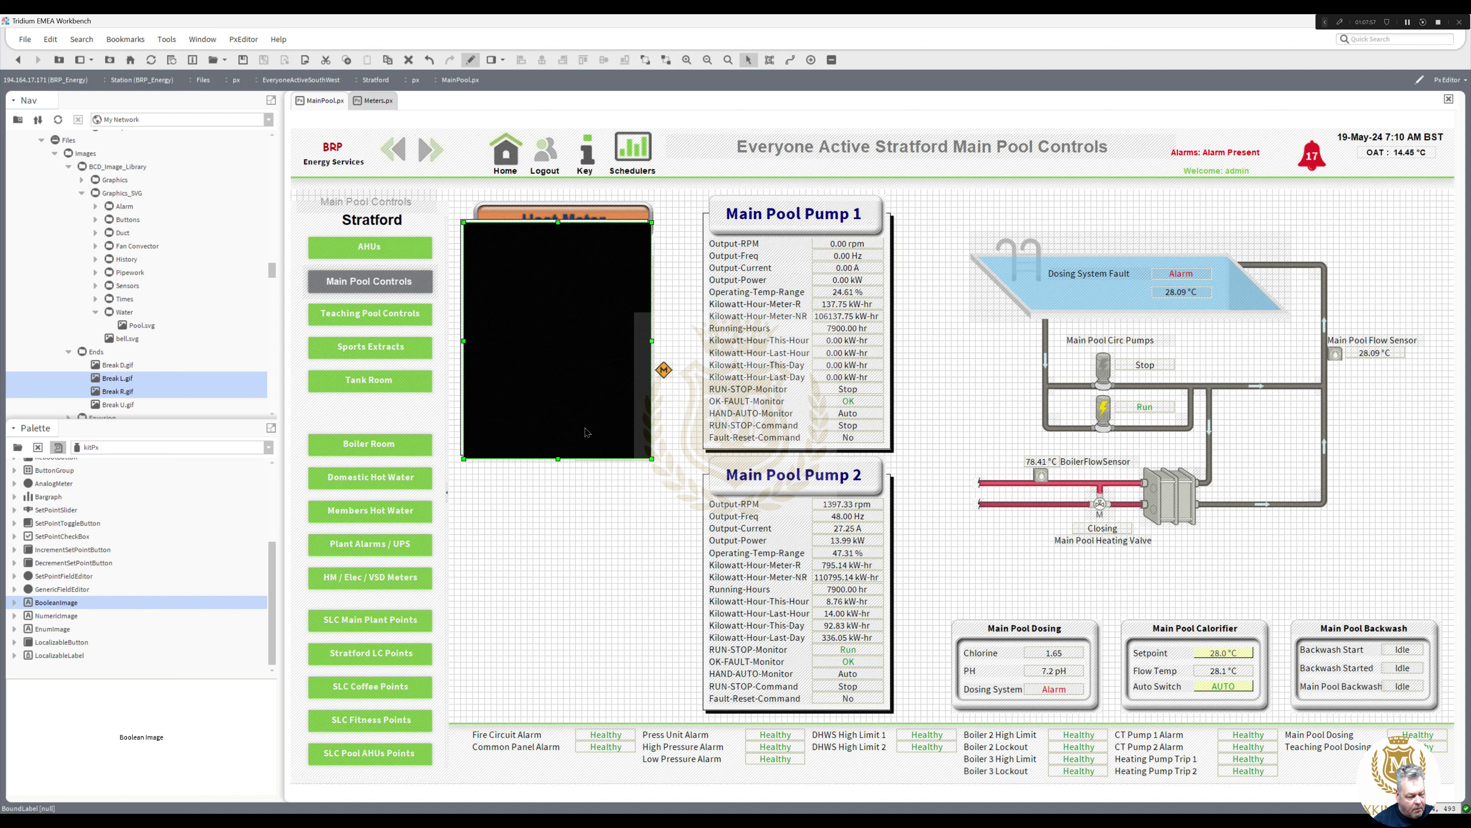
{"action": "left_click", "coordinate": [588, 464]}
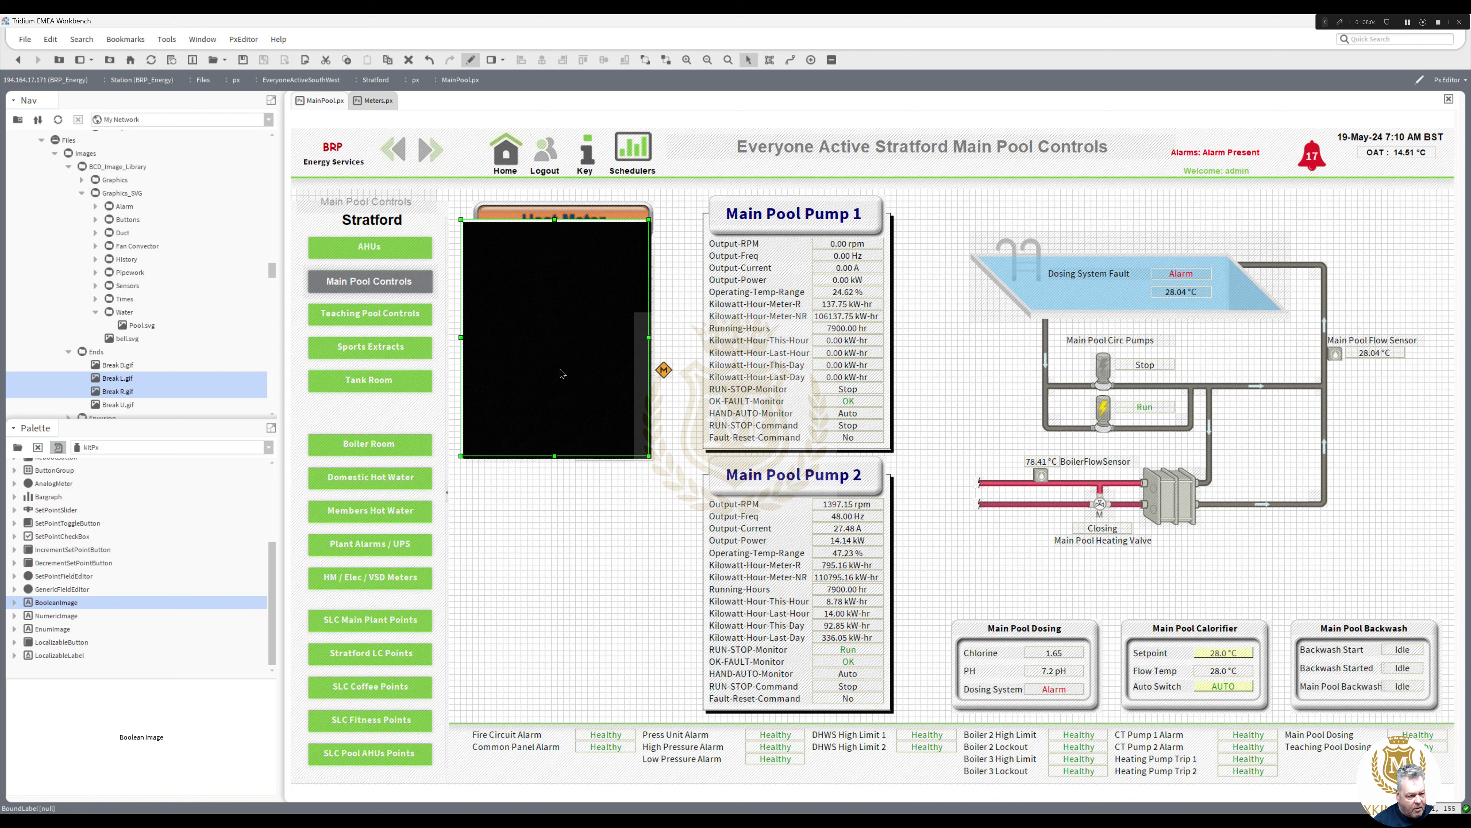
{"action": "right_click", "coordinate": [554, 353]}
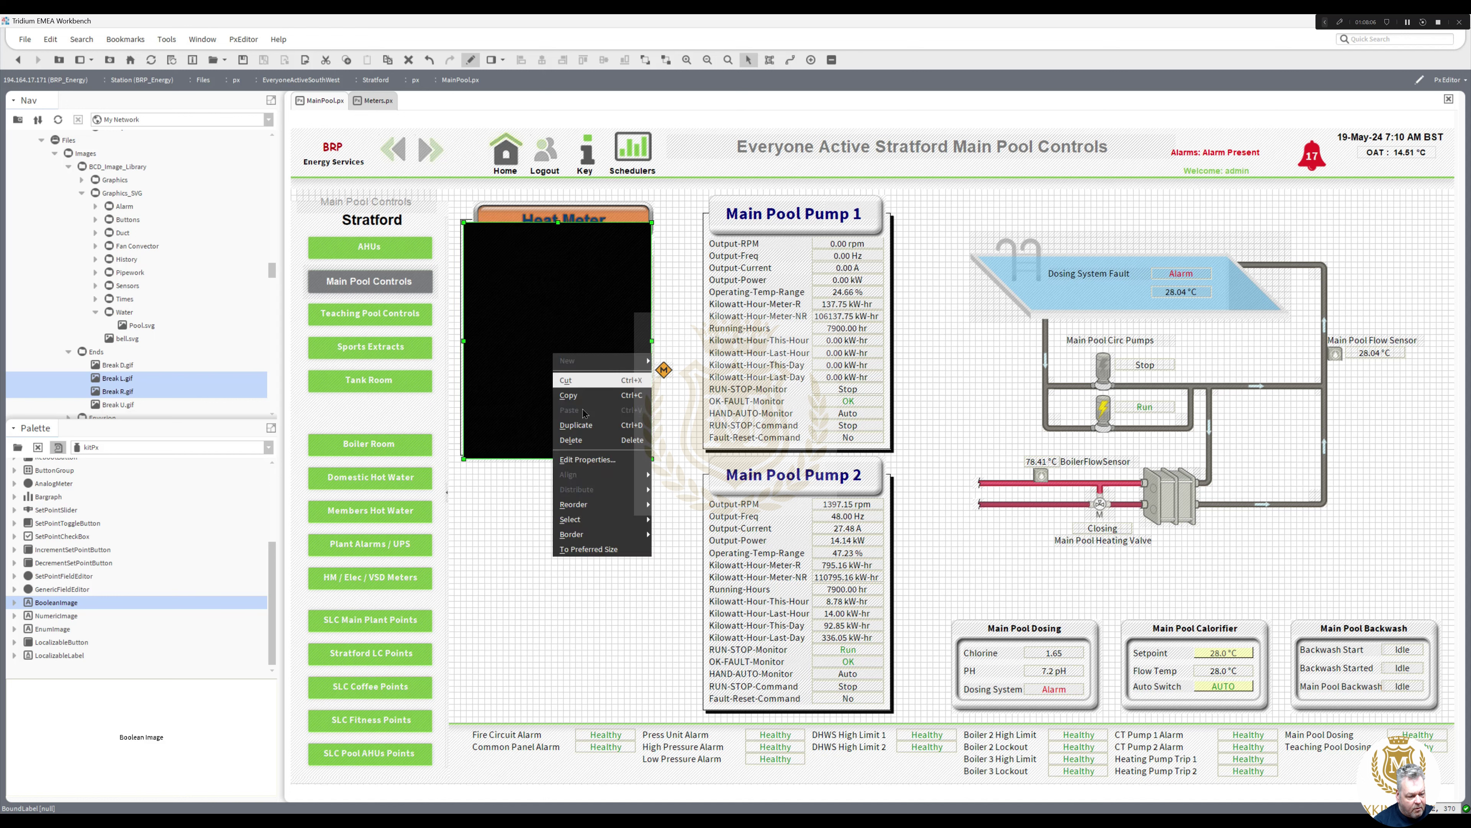
{"action": "left_click", "coordinate": [607, 549]}
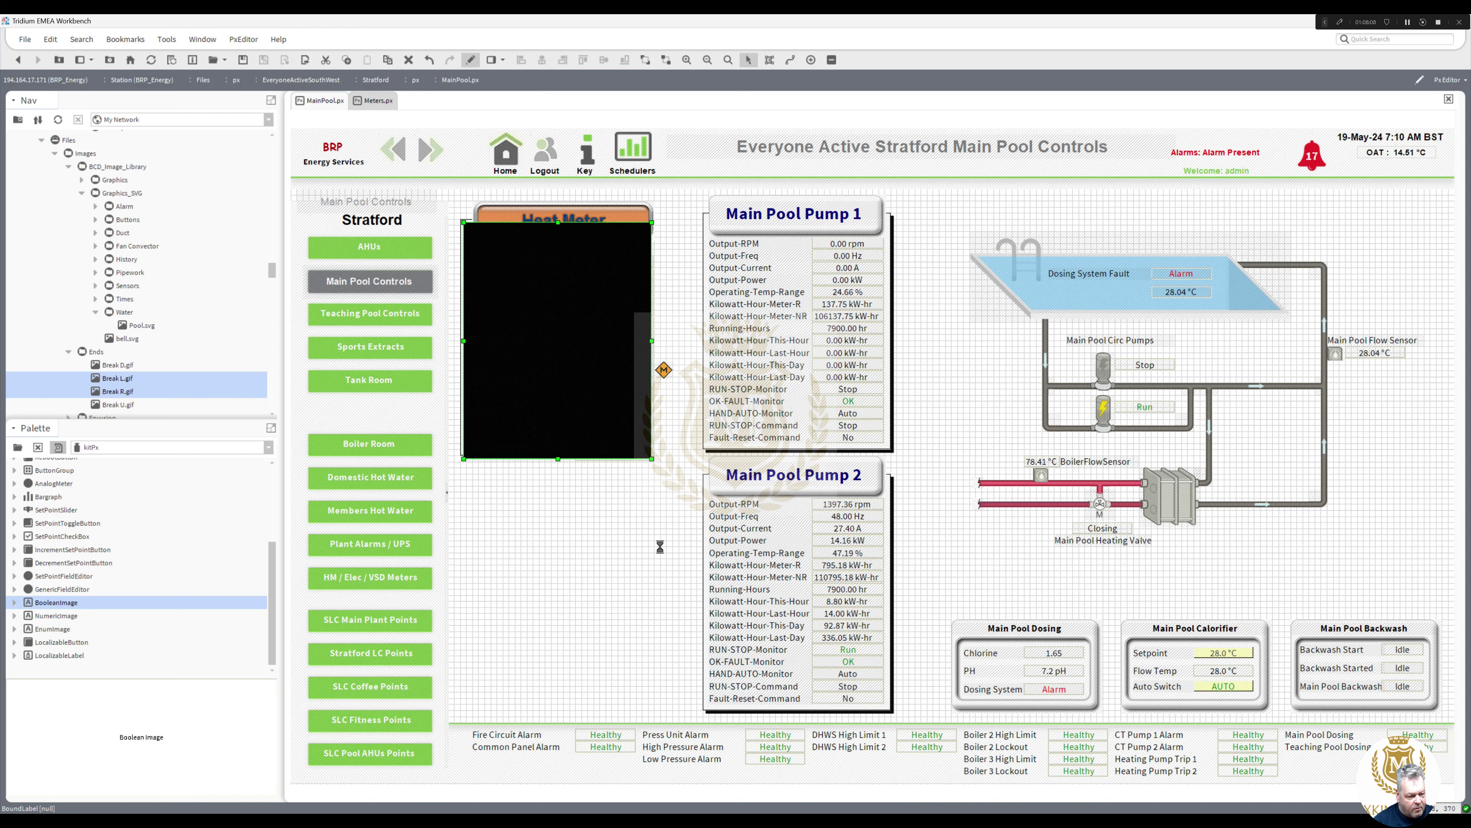
{"action": "left_click", "coordinate": [607, 549]}
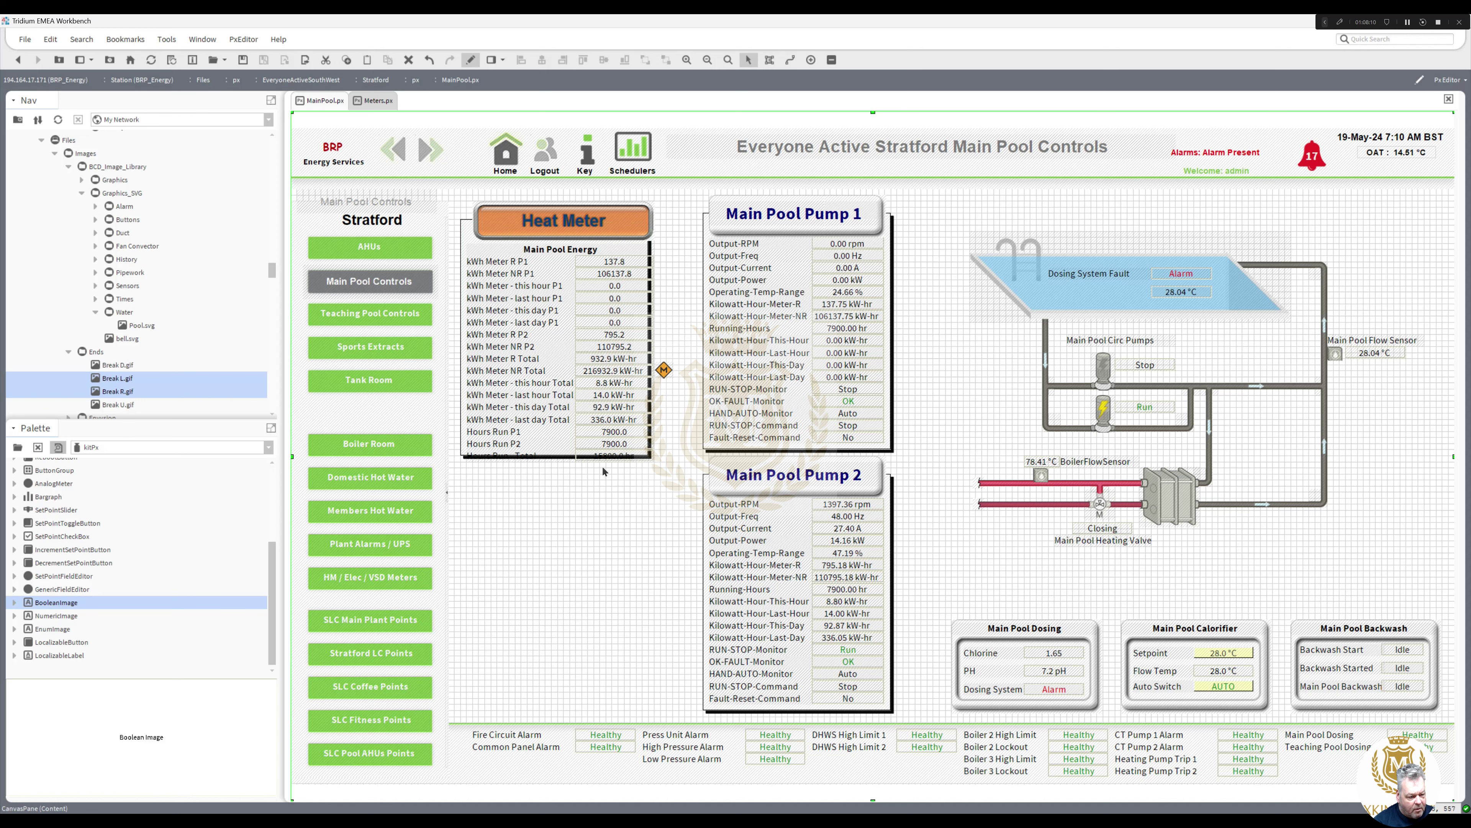
Step: Enlarge the Heat Meter panel and its black shadow downward and sideways to enclose all energy readings and the meter symbol
{"action": "left_click", "coordinate": [552, 463]}
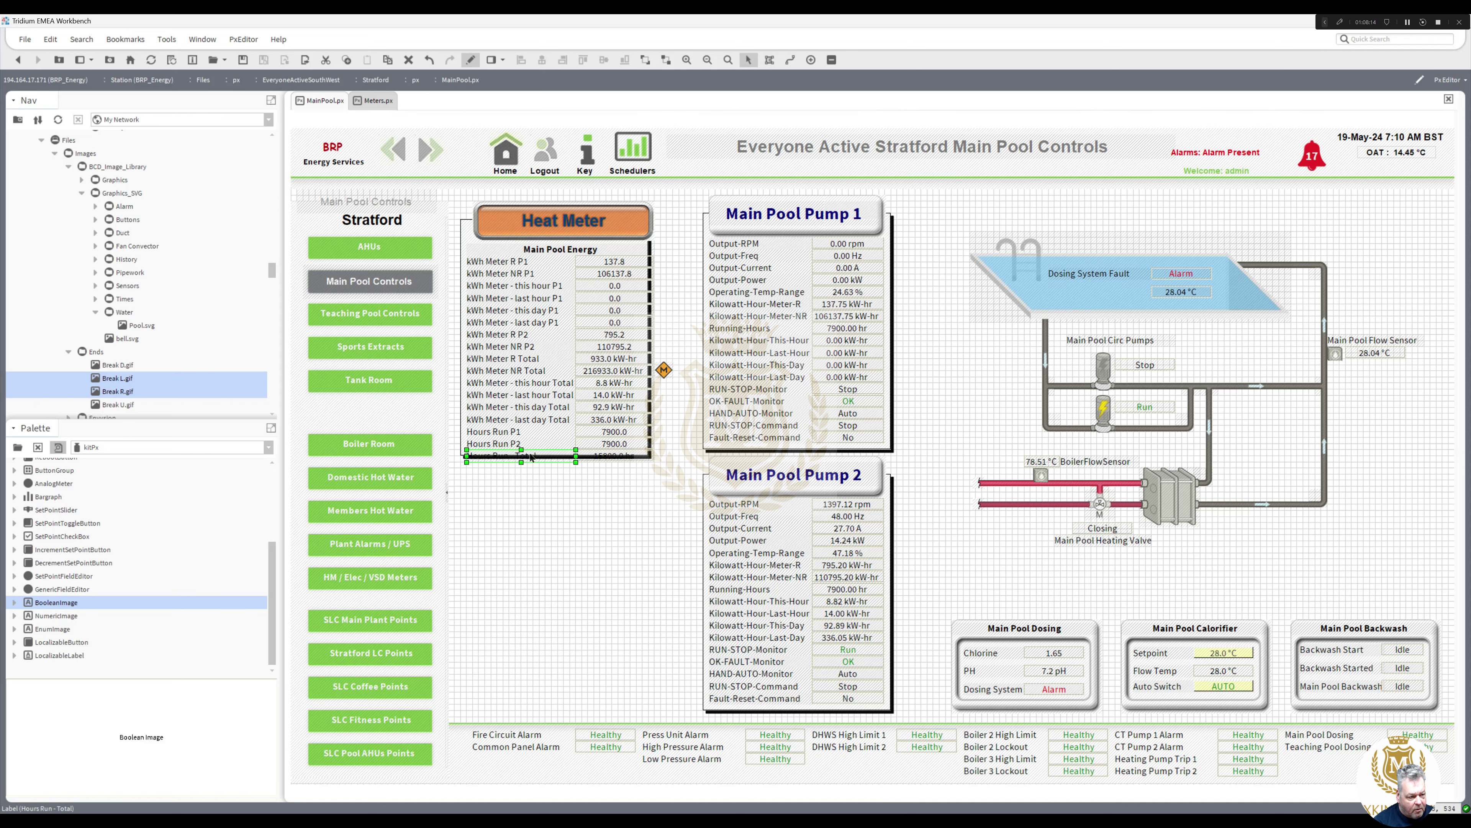
{"action": "left_click", "coordinate": [472, 237]}
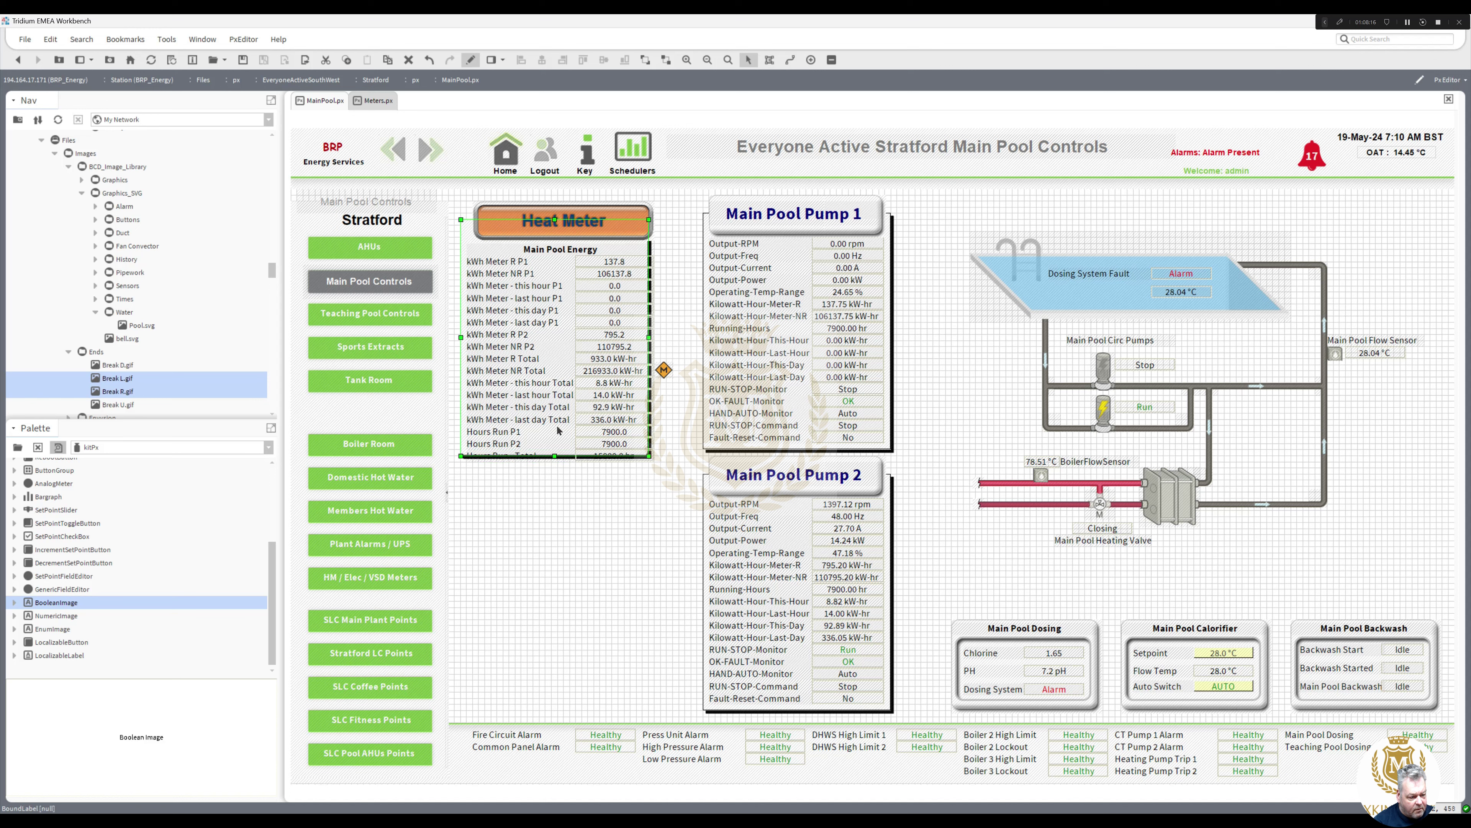
{"action": "left_click_drag", "start_coordinate": [554, 458], "coordinate": [553, 467]}
{"action": "left_click", "coordinate": [653, 247]}
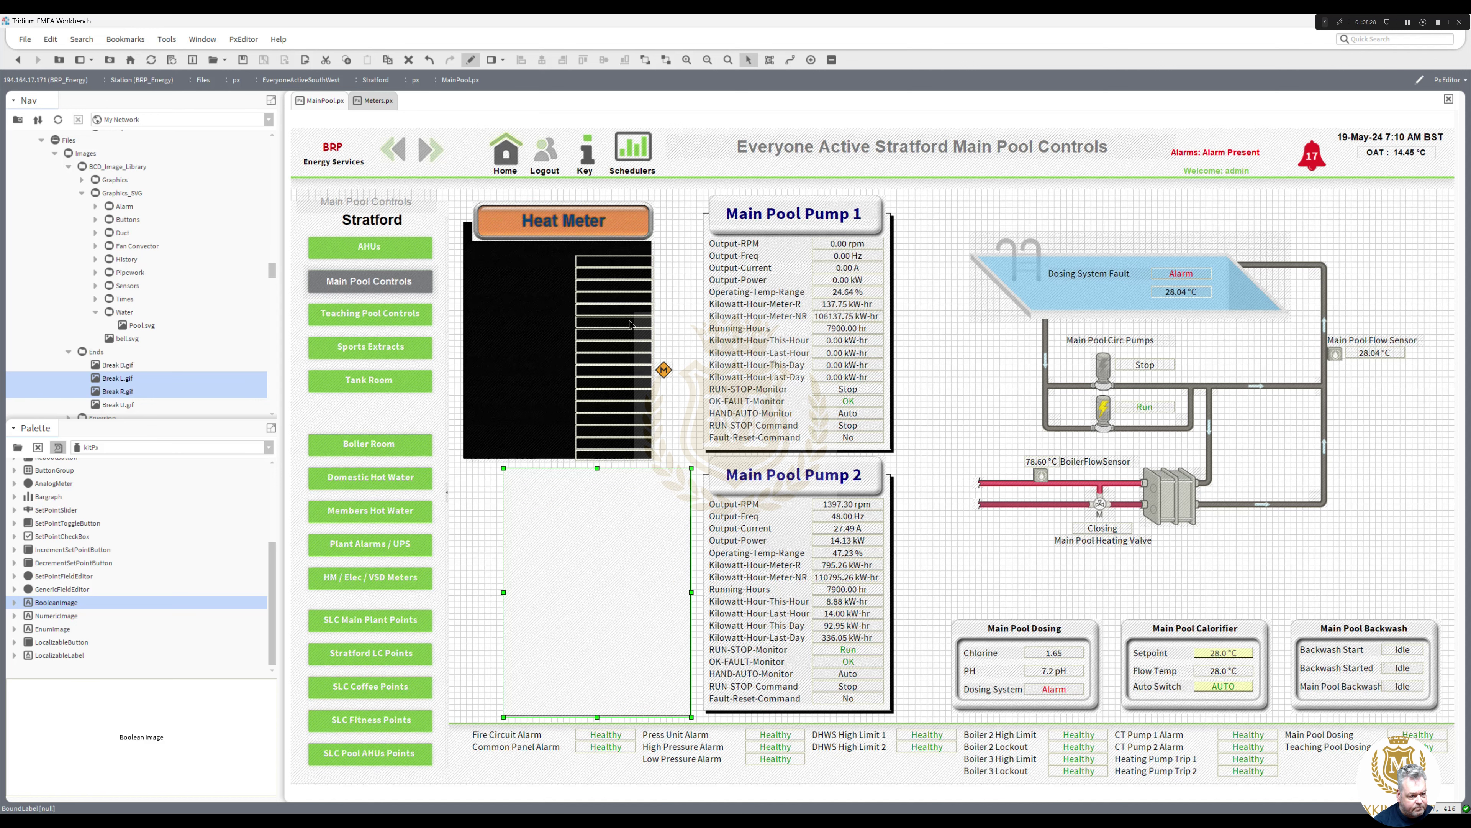
{"action": "left_click", "coordinate": [502, 277]}
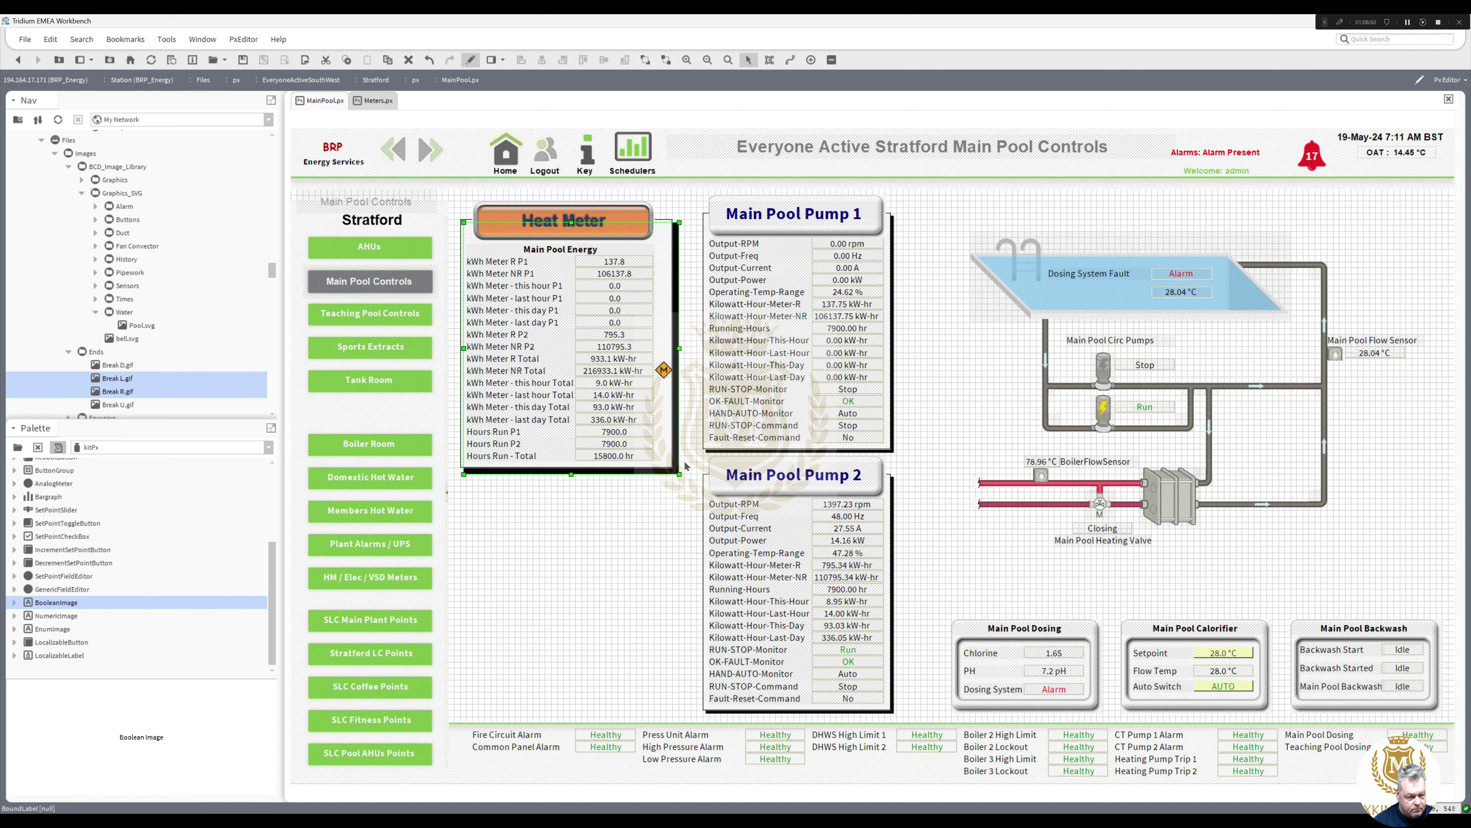
{"action": "left_click", "coordinate": [612, 471]}
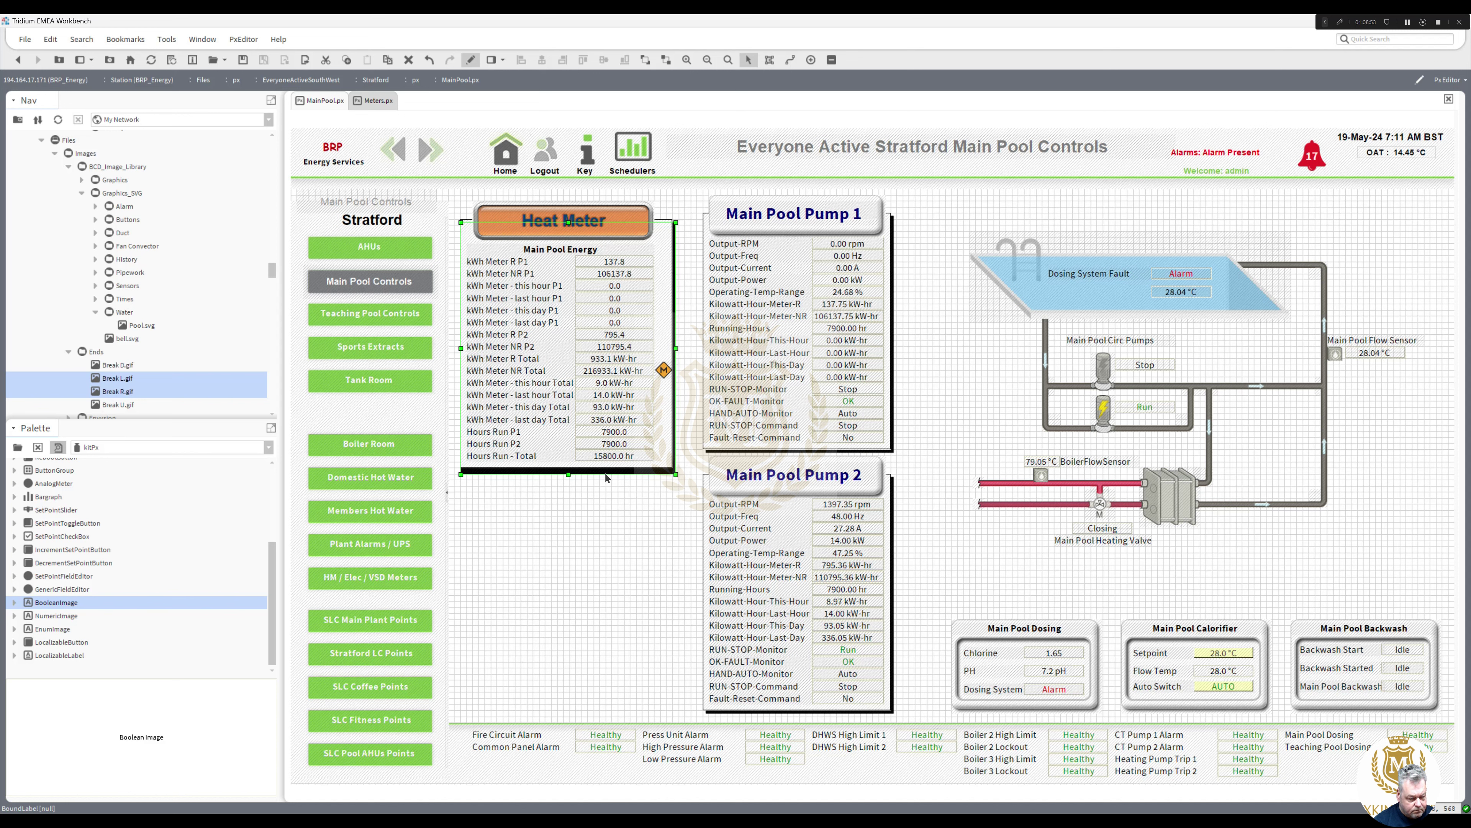
{"action": "left_click", "coordinate": [608, 512]}
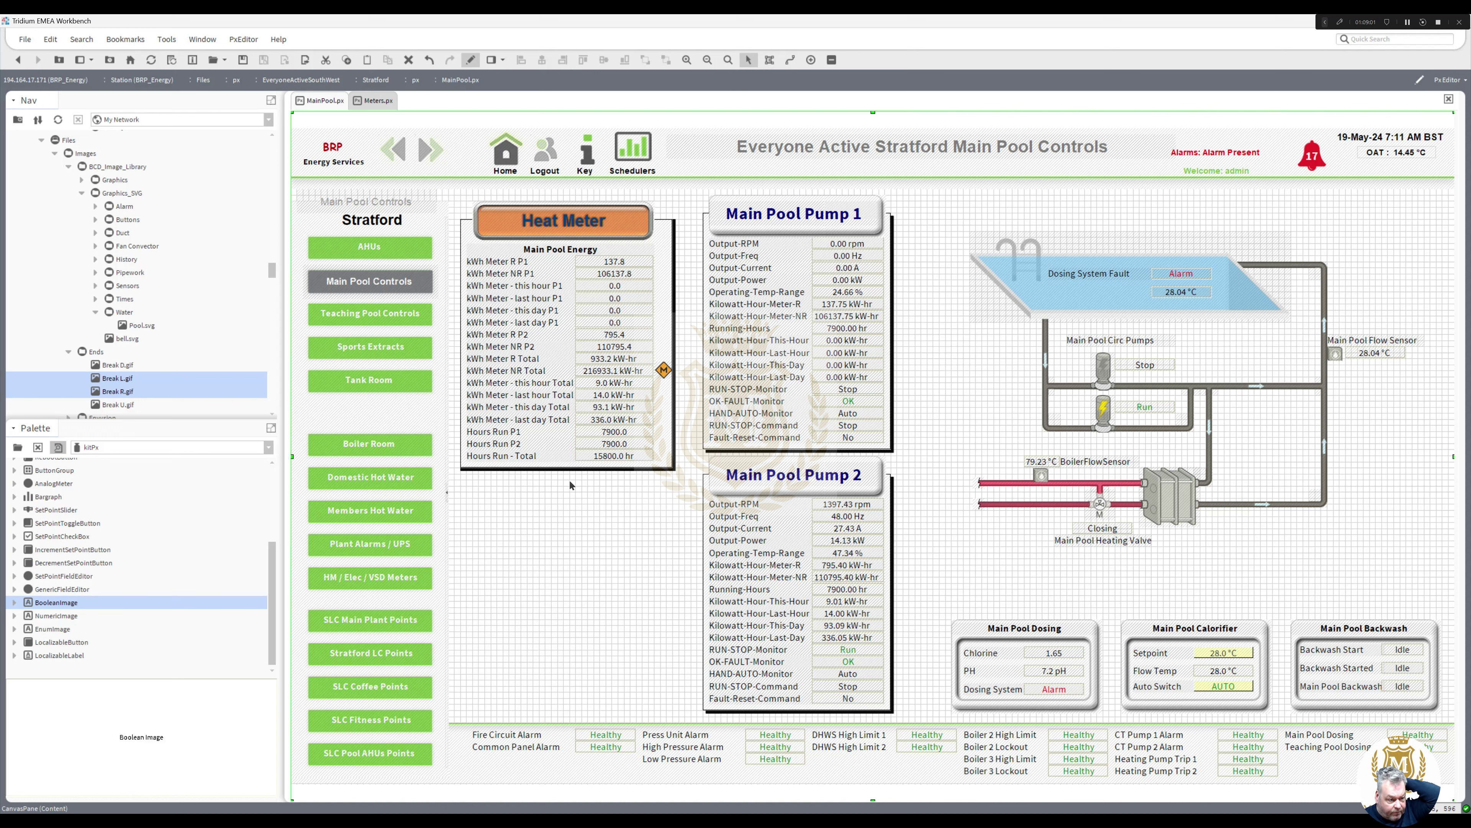
Step: Shift the Heat Meter's black shadow slightly right and adjust its width to follow the panel's right edge
{"action": "left_click", "coordinate": [501, 470]}
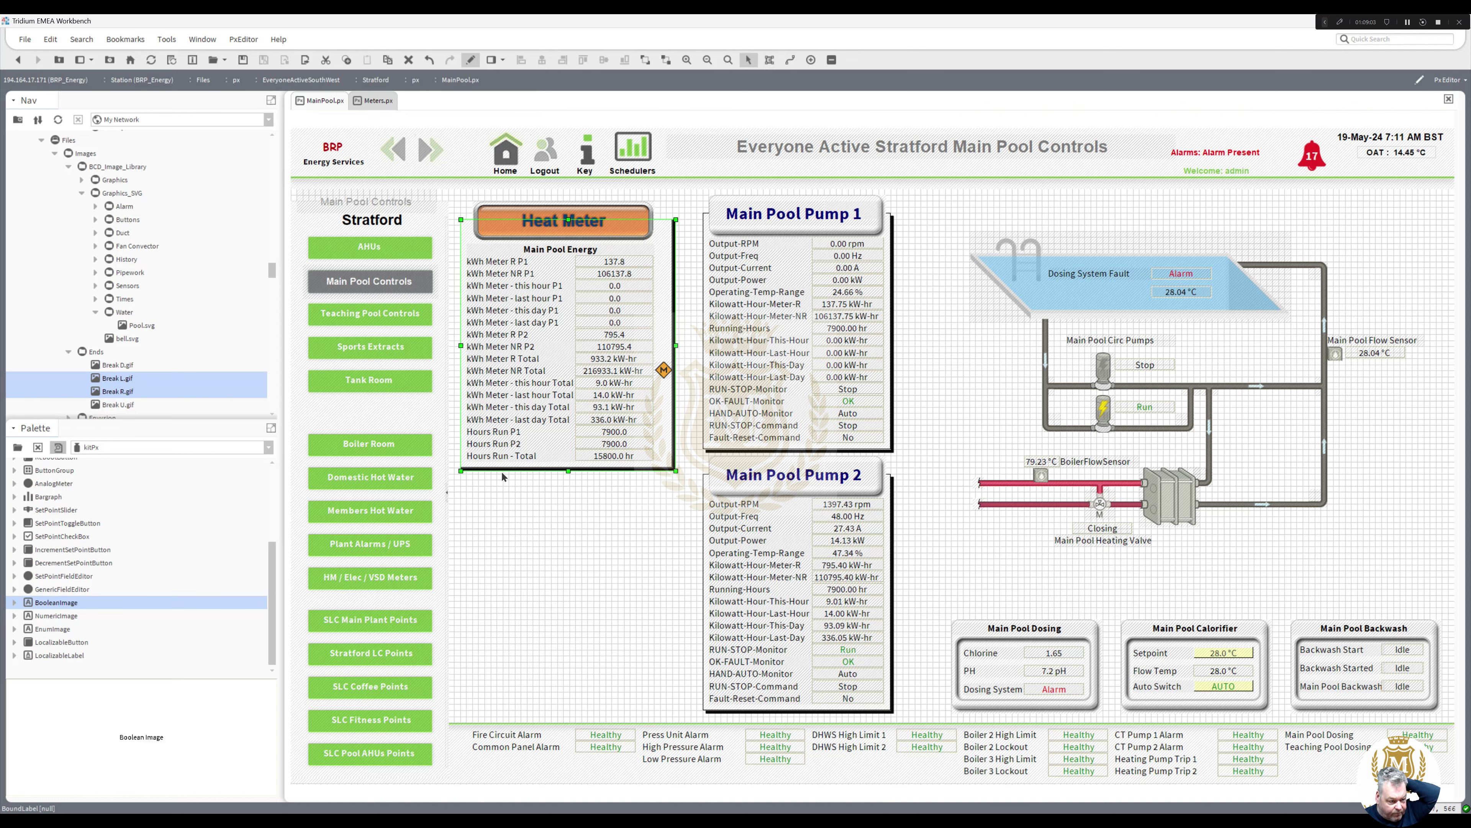
{"action": "key", "text": "Right"}
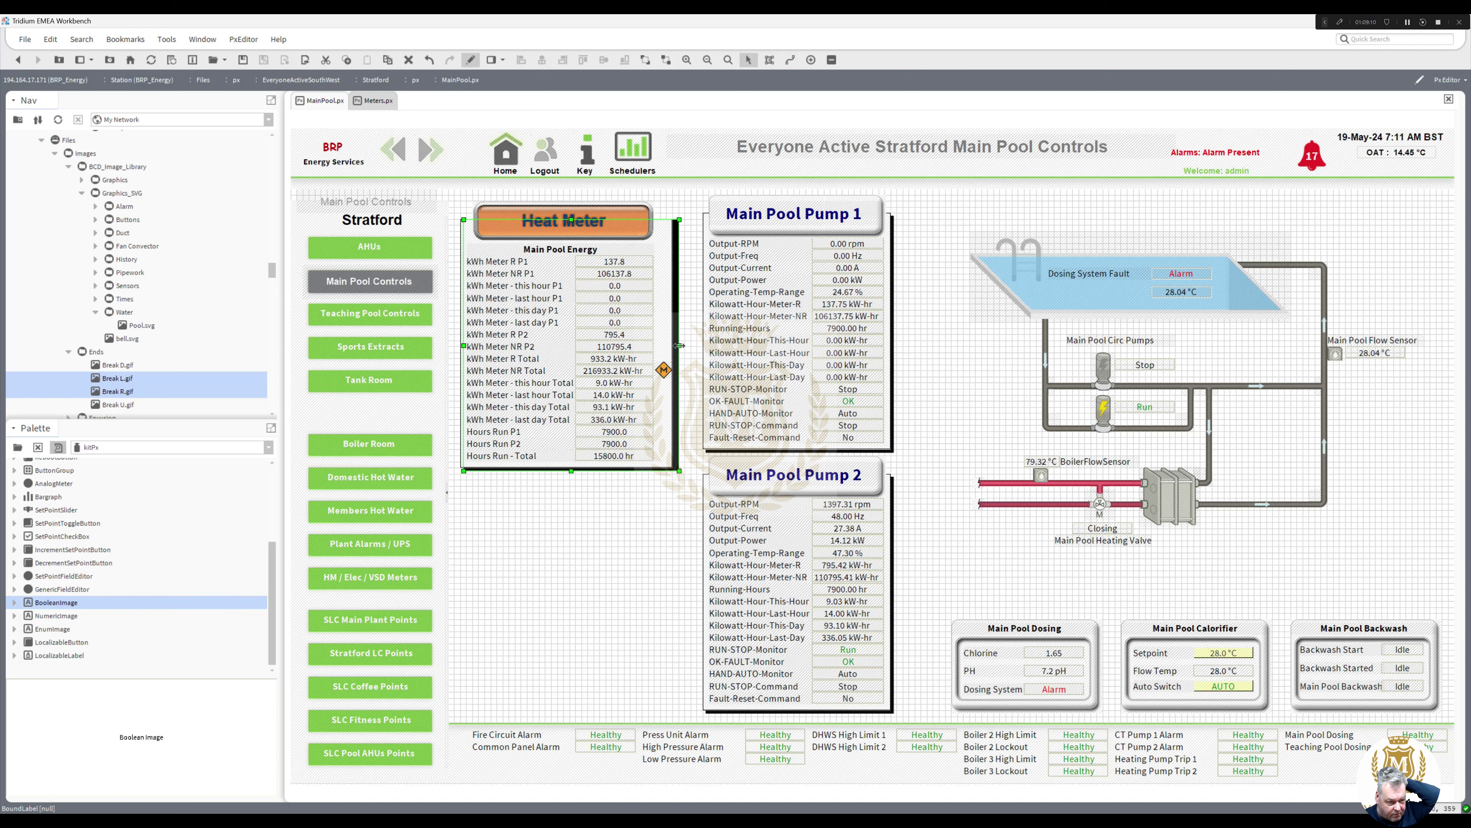
{"action": "left_click_drag", "start_coordinate": [676, 346], "coordinate": [673, 346]}
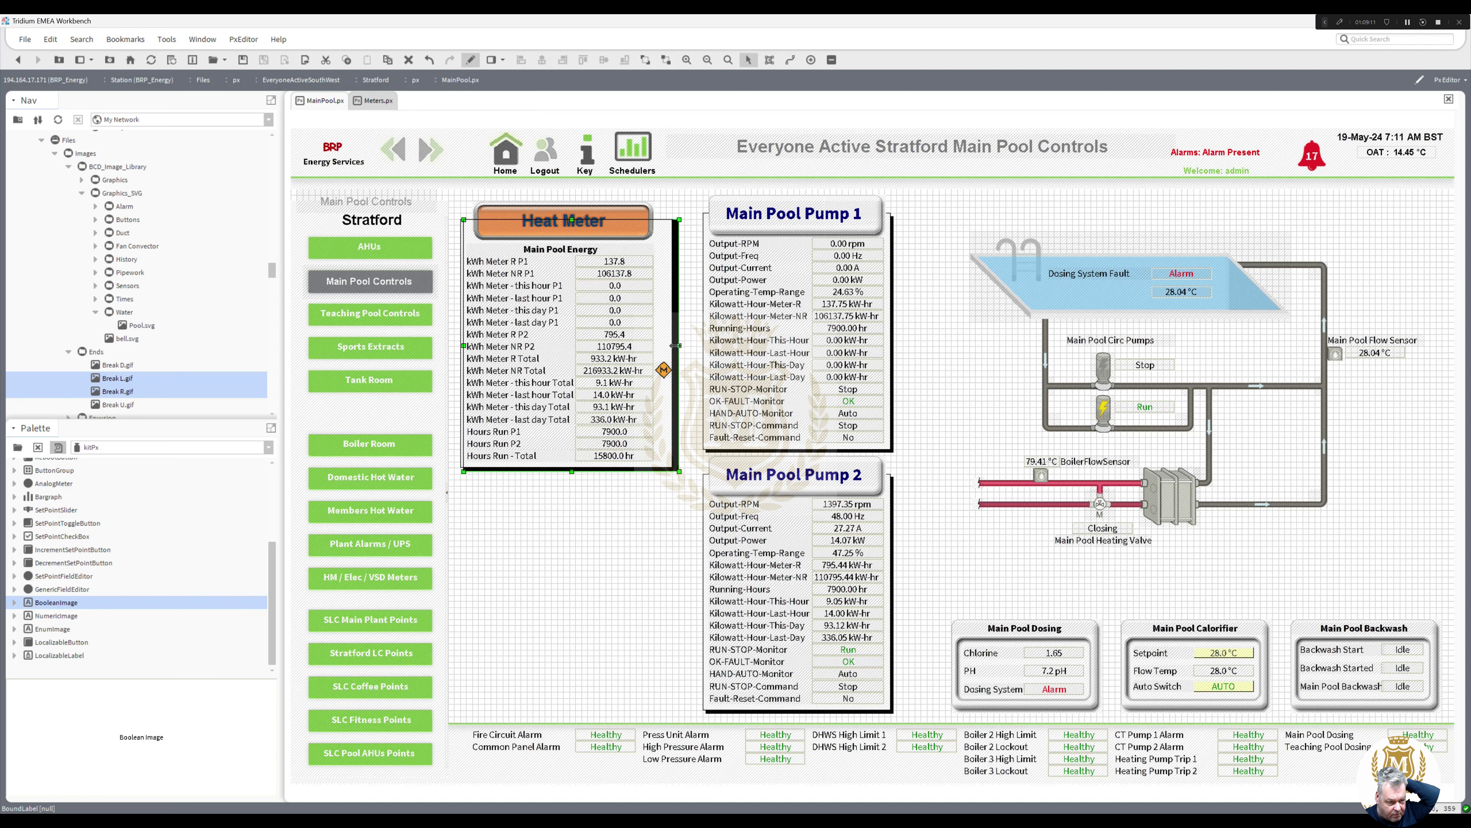
{"action": "key", "text": "Right"}
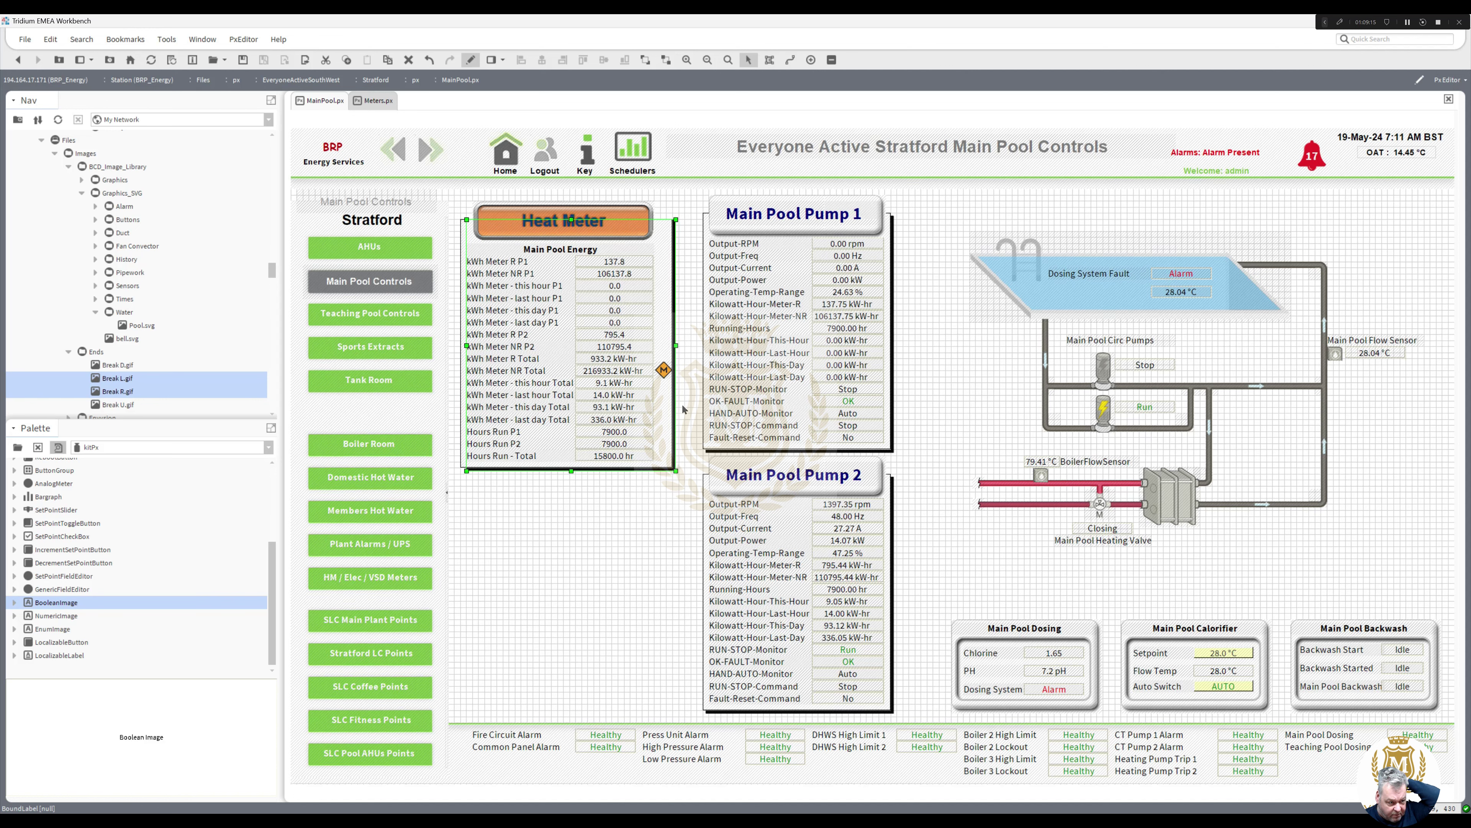
{"action": "left_click", "coordinate": [595, 503]}
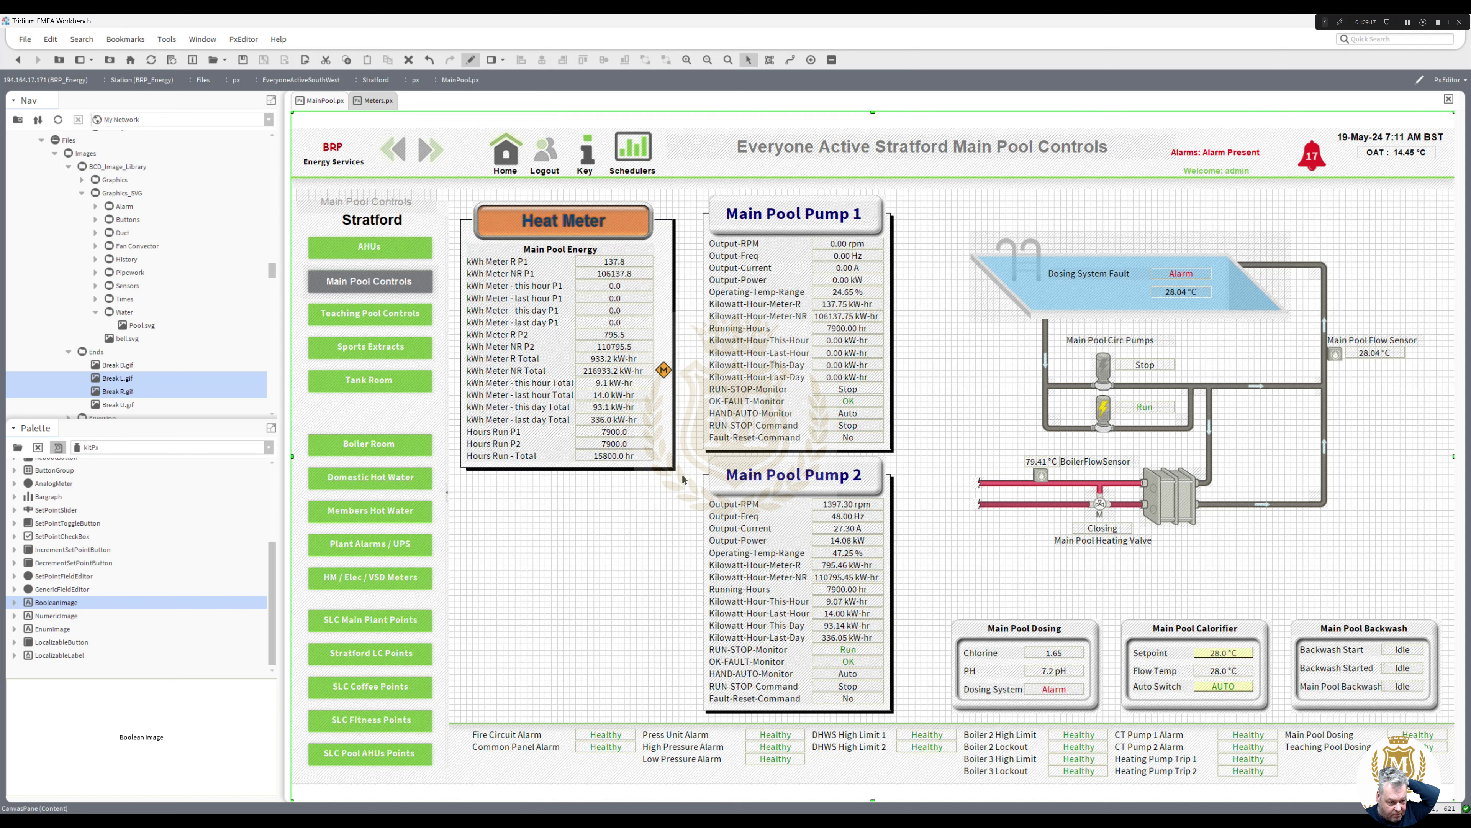
{"action": "left_click", "coordinate": [490, 474]}
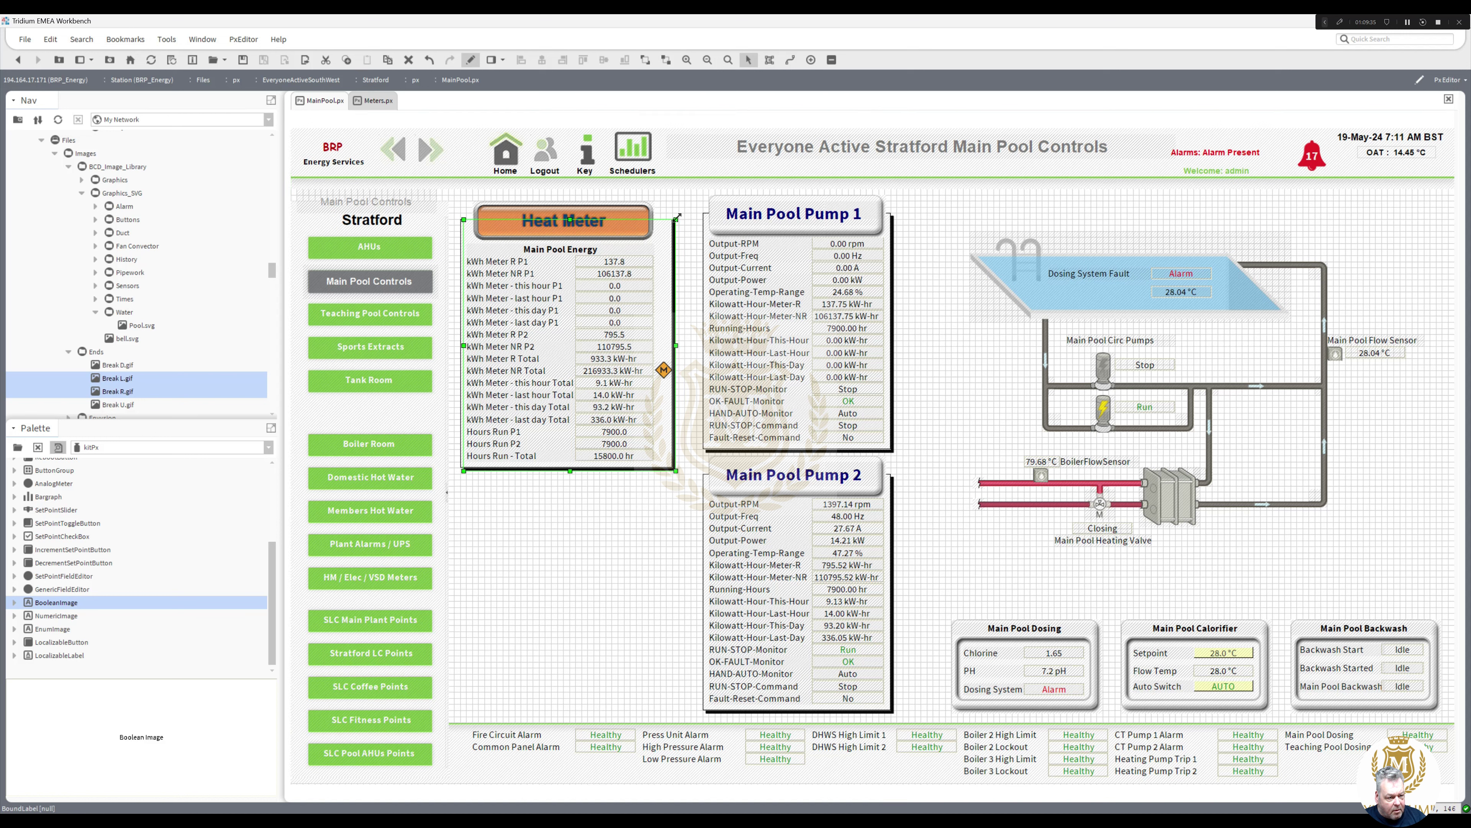
{"action": "left_click", "coordinate": [679, 431]}
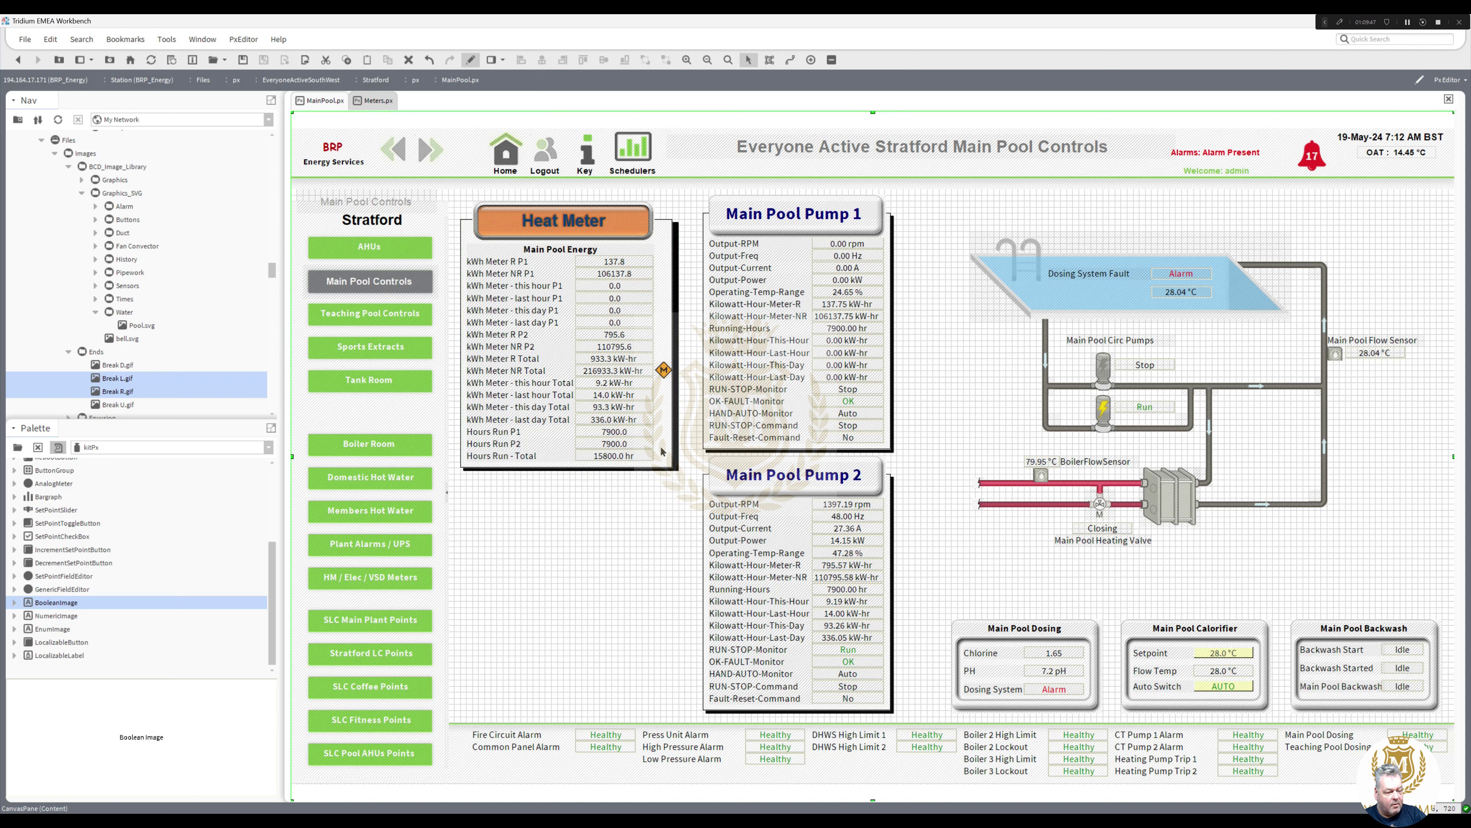
Step: Pull the black shadow down from behind the Heat Meter panel and adjust its left edge to start just inside the panel
{"action": "left_click", "coordinate": [678, 428]}
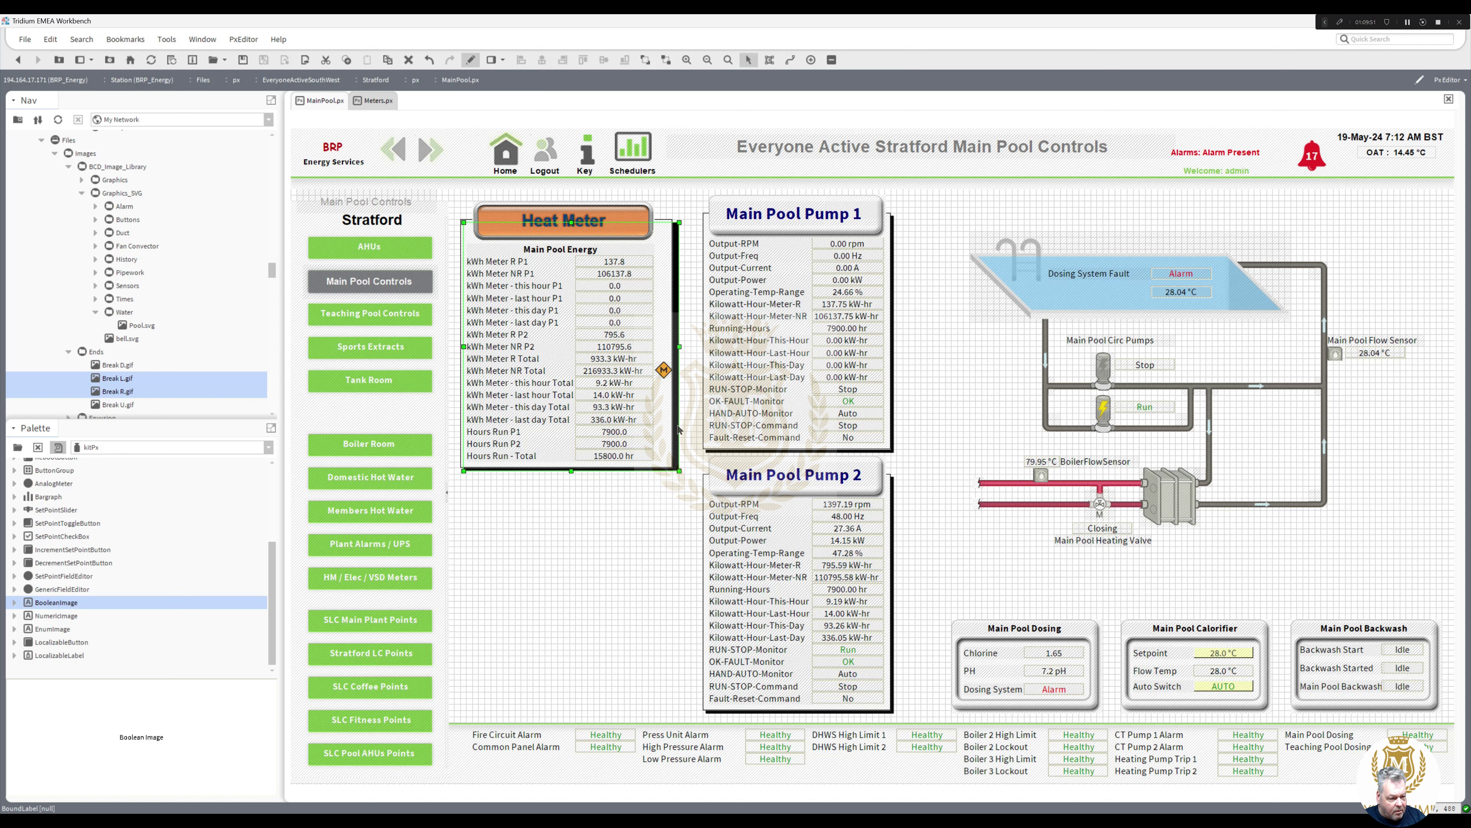
{"action": "left_click_drag", "start_coordinate": [678, 430], "coordinate": [684, 590]}
{"action": "left_click_drag", "start_coordinate": [469, 507], "coordinate": [479, 507]}
{"action": "left_click_drag", "start_coordinate": [479, 507], "coordinate": [467, 508]}
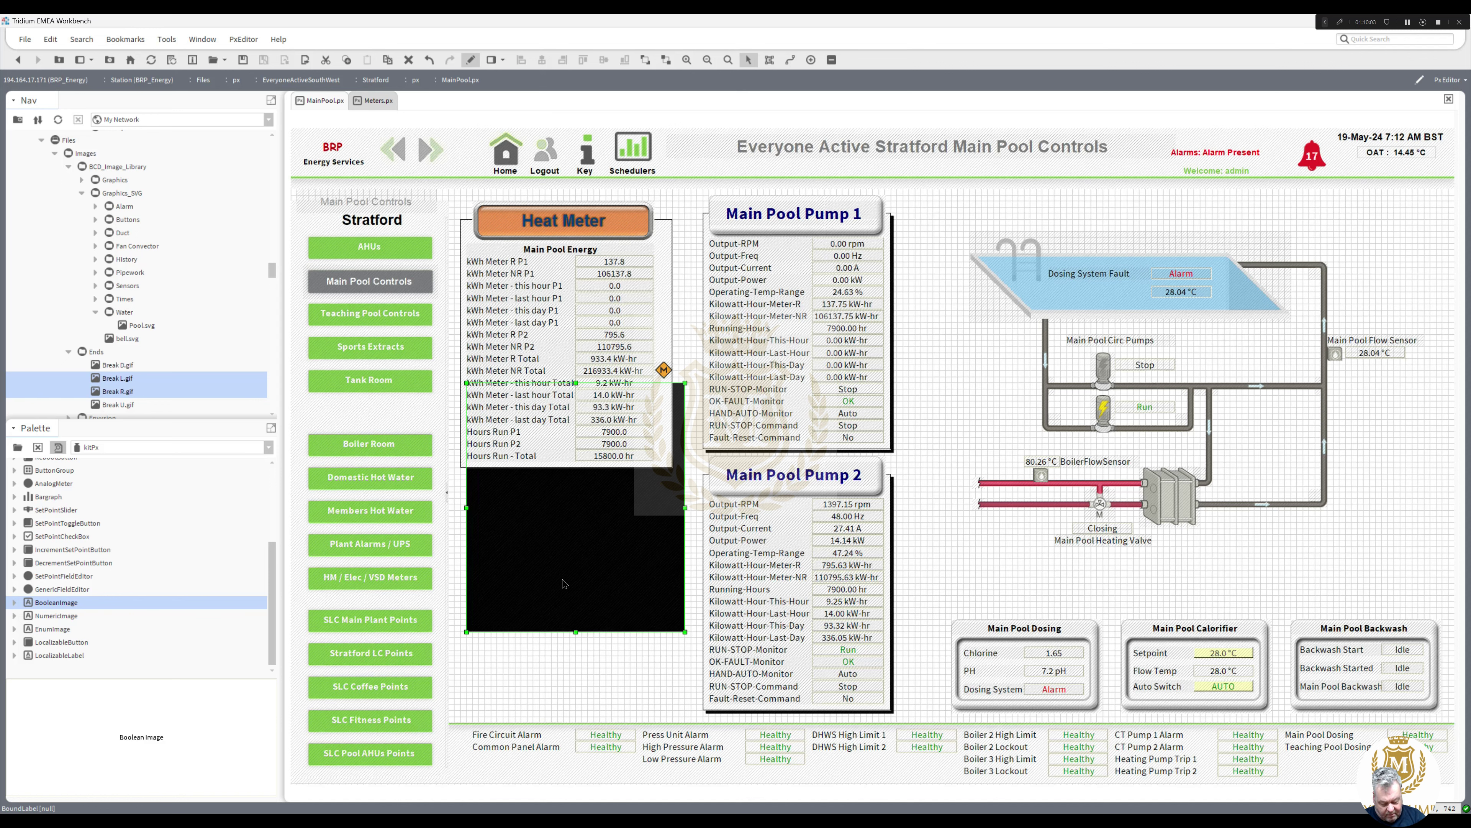
Step: Move the black shadow up behind the Heat Meter panel until its lower edge sits just below the panel
{"action": "key", "text": "Up"}
{"action": "key", "text": "Up"}
{"action": "key", "text": "Up"}
{"action": "key", "text": "Up"}
{"action": "key", "text": "Up"}
{"action": "key", "text": "Up"}
{"action": "key", "text": "Up"}
{"action": "key", "text": "Up"}
{"action": "key", "text": "Up"}
{"action": "key", "text": "Up"}
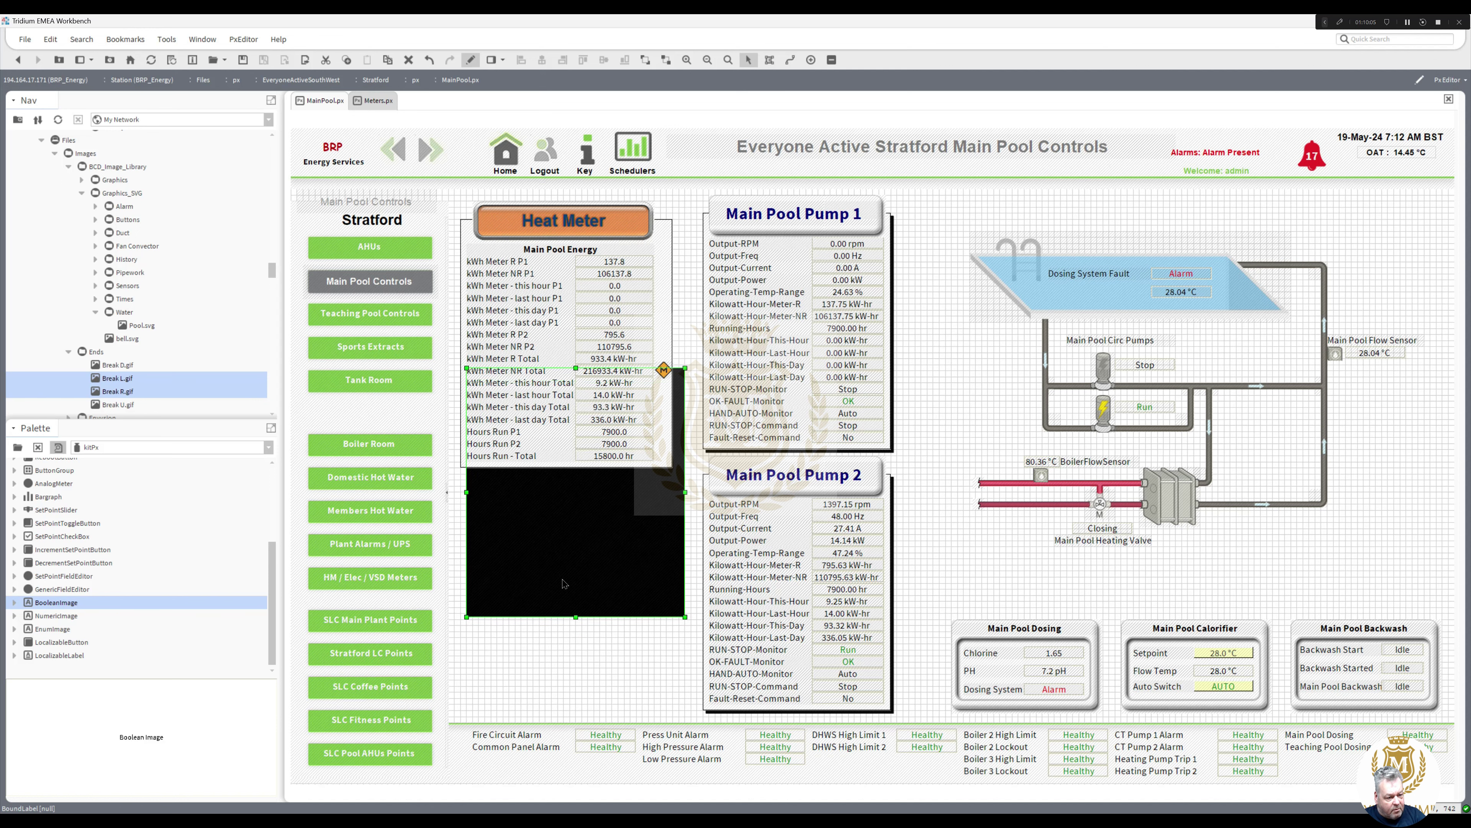
{"action": "key", "text": "Up"}
{"action": "key", "text": "Up"}
{"action": "key", "text": "Up"}
{"action": "key", "text": "Up"}
{"action": "key", "text": "Up"}
{"action": "key", "text": "Up"}
{"action": "key", "text": "Up"}
{"action": "key", "text": "Up"}
{"action": "key", "text": "Up"}
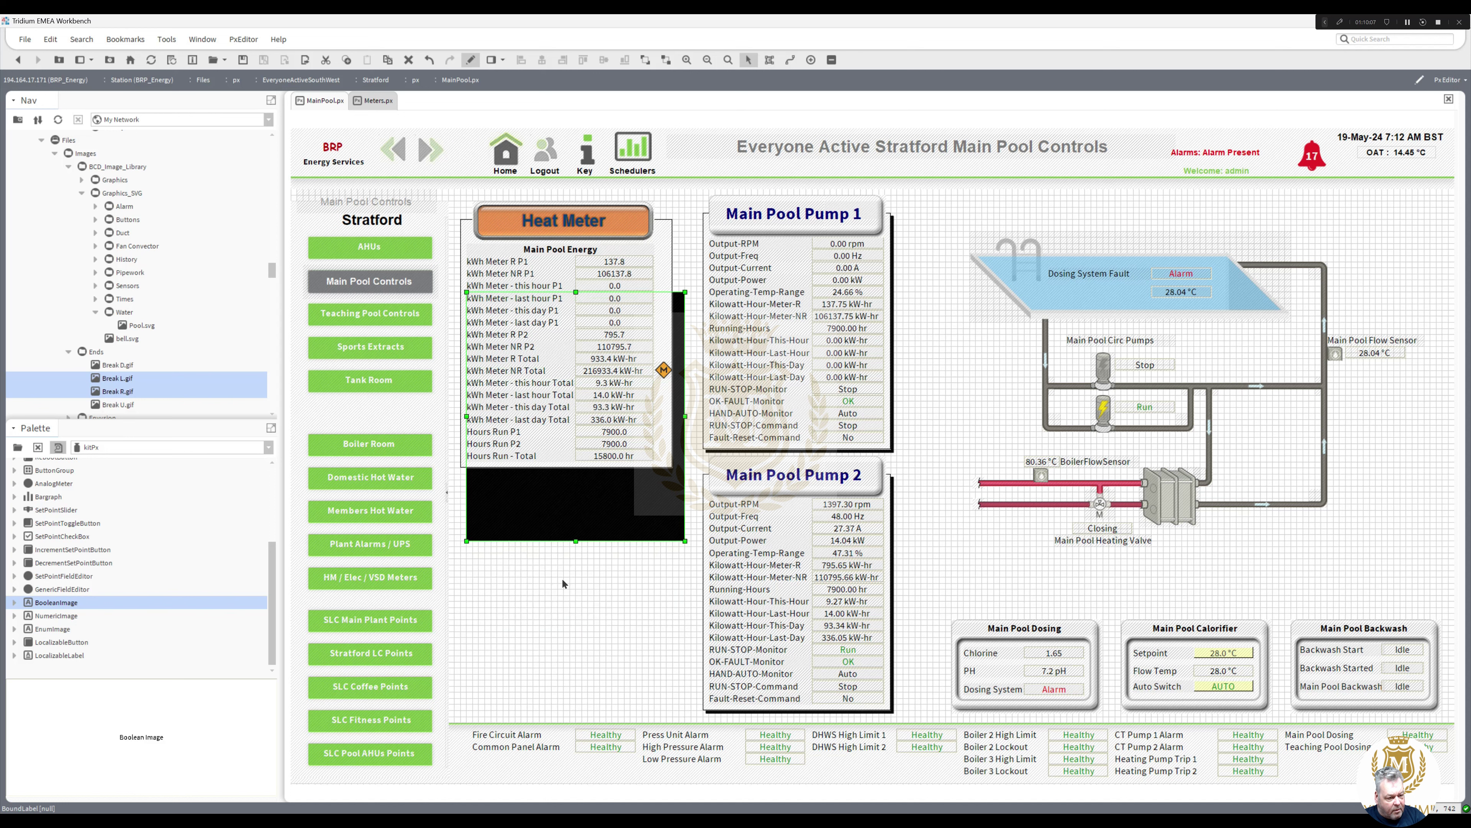
{"action": "key", "text": "Up"}
{"action": "key", "text": "Up"}
{"action": "key", "text": "Up"}
{"action": "key", "text": "Up"}
{"action": "key", "text": "Up"}
{"action": "key", "text": "Up"}
{"action": "key", "text": "Up"}
{"action": "key", "text": "Up"}
{"action": "key", "text": "Up"}
{"action": "key", "text": "Up"}
{"action": "key", "text": "Up"}
{"action": "key", "text": "Up"}
{"action": "key", "text": "Up"}
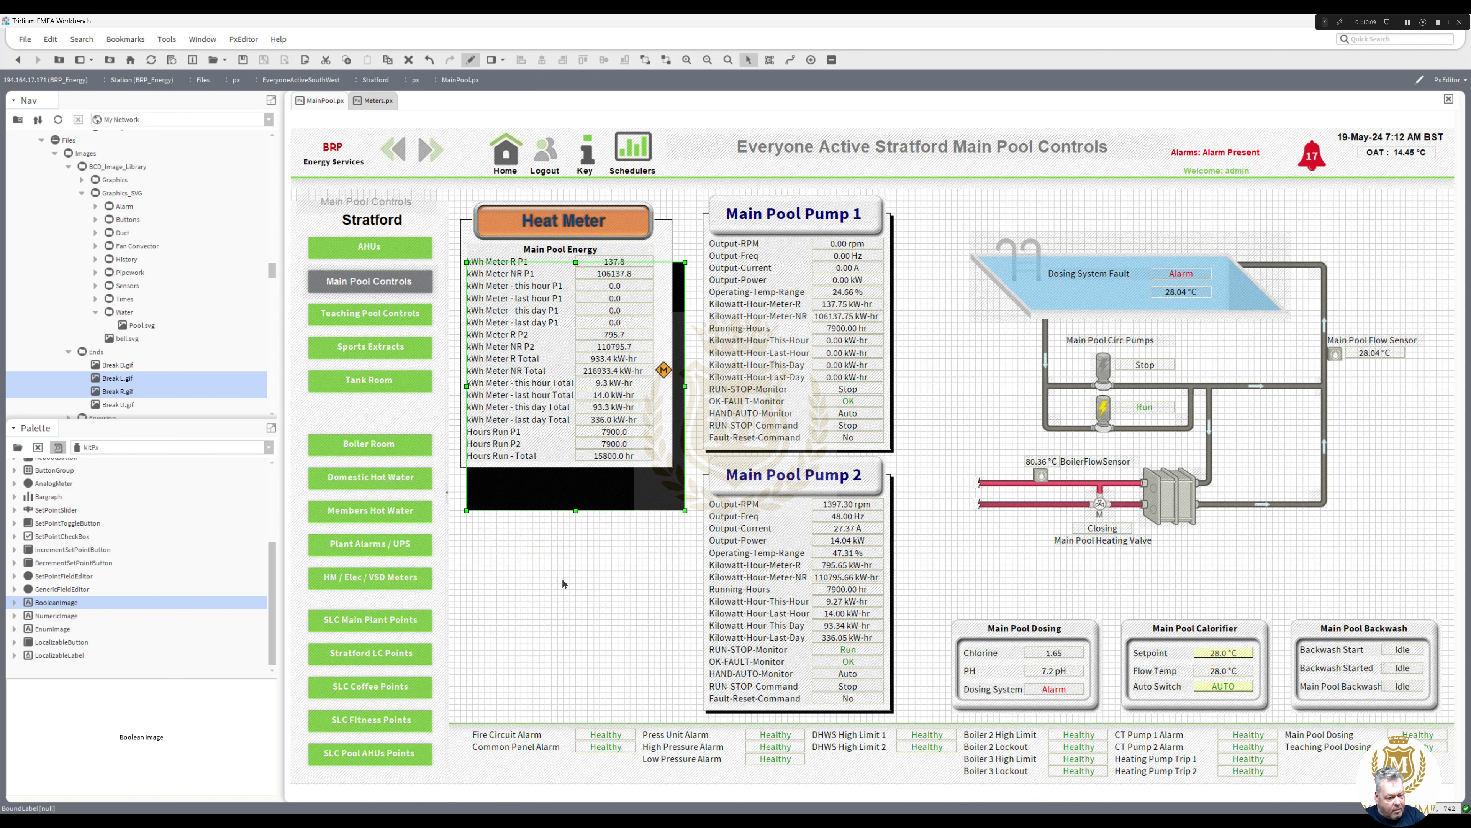
{"action": "key", "text": "Up"}
{"action": "key", "text": "Up"}
{"action": "key", "text": "Up"}
{"action": "key", "text": "Up"}
{"action": "key", "text": "Up"}
{"action": "key", "text": "Up"}
{"action": "key", "text": "Up"}
{"action": "key", "text": "Up"}
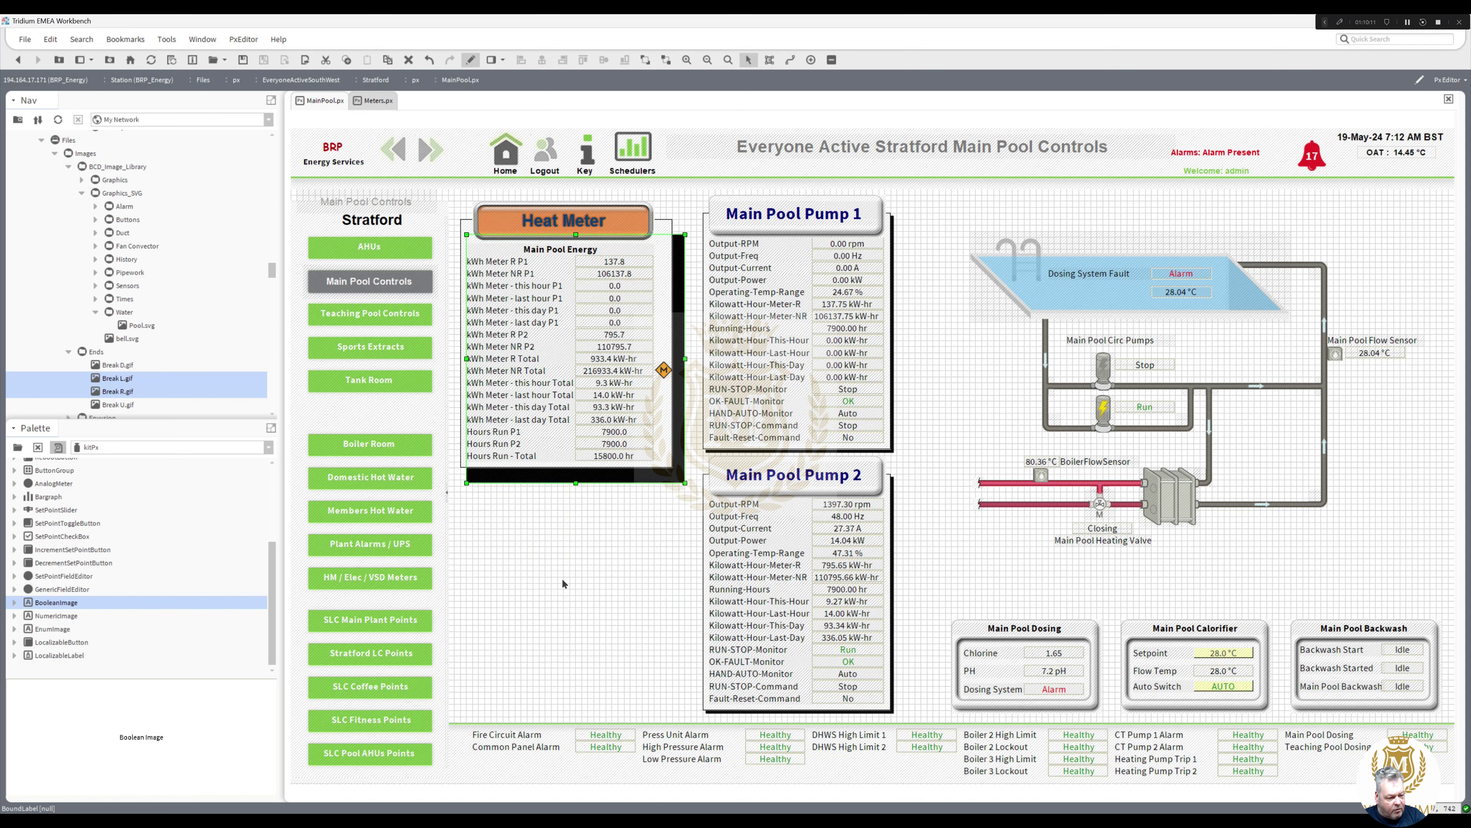
{"action": "key", "text": "Up"}
{"action": "key", "text": "Up"}
{"action": "key", "text": "Up"}
{"action": "key", "text": "Up"}
{"action": "key", "text": "Up"}
{"action": "key", "text": "Up"}
{"action": "key", "text": "Up"}
{"action": "key", "text": "Up"}
{"action": "key", "text": "Up"}
{"action": "key", "text": "Up"}
Step: Fine-tune the Heat Meter shadow's horizontal position and narrow it to a thin strip along the panel's right edge
{"action": "key", "text": "Left"}
{"action": "key", "text": "Left"}
{"action": "key", "text": "Left"}
{"action": "key", "text": "Left"}
{"action": "key", "text": "Left"}
{"action": "left_click_drag", "start_coordinate": [682, 347], "coordinate": [679, 348]}
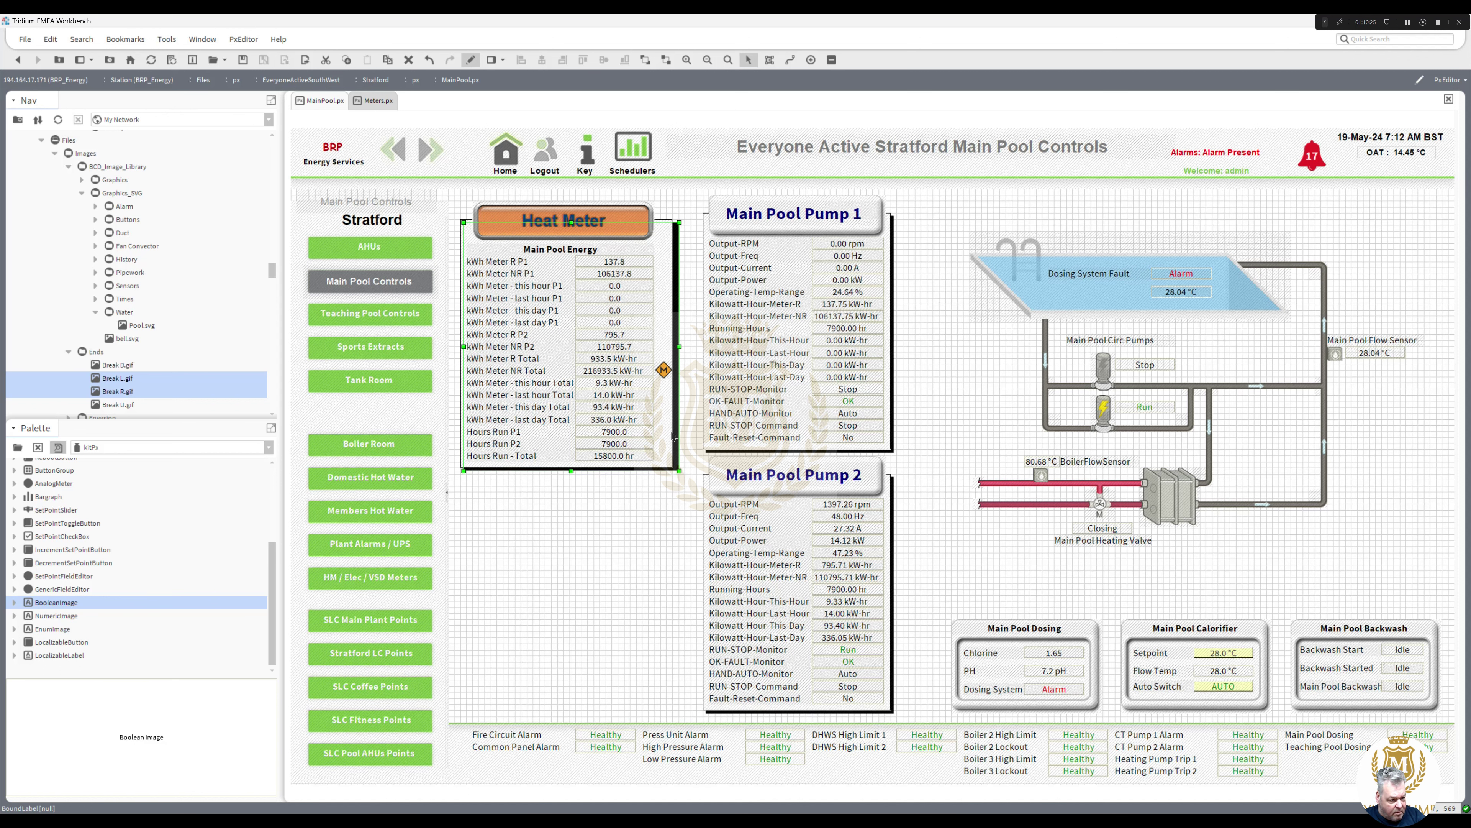
{"action": "key", "text": "Right"}
{"action": "key", "text": "Right"}
{"action": "key", "text": "Right"}
{"action": "key", "text": "Right"}
{"action": "key", "text": "Right"}
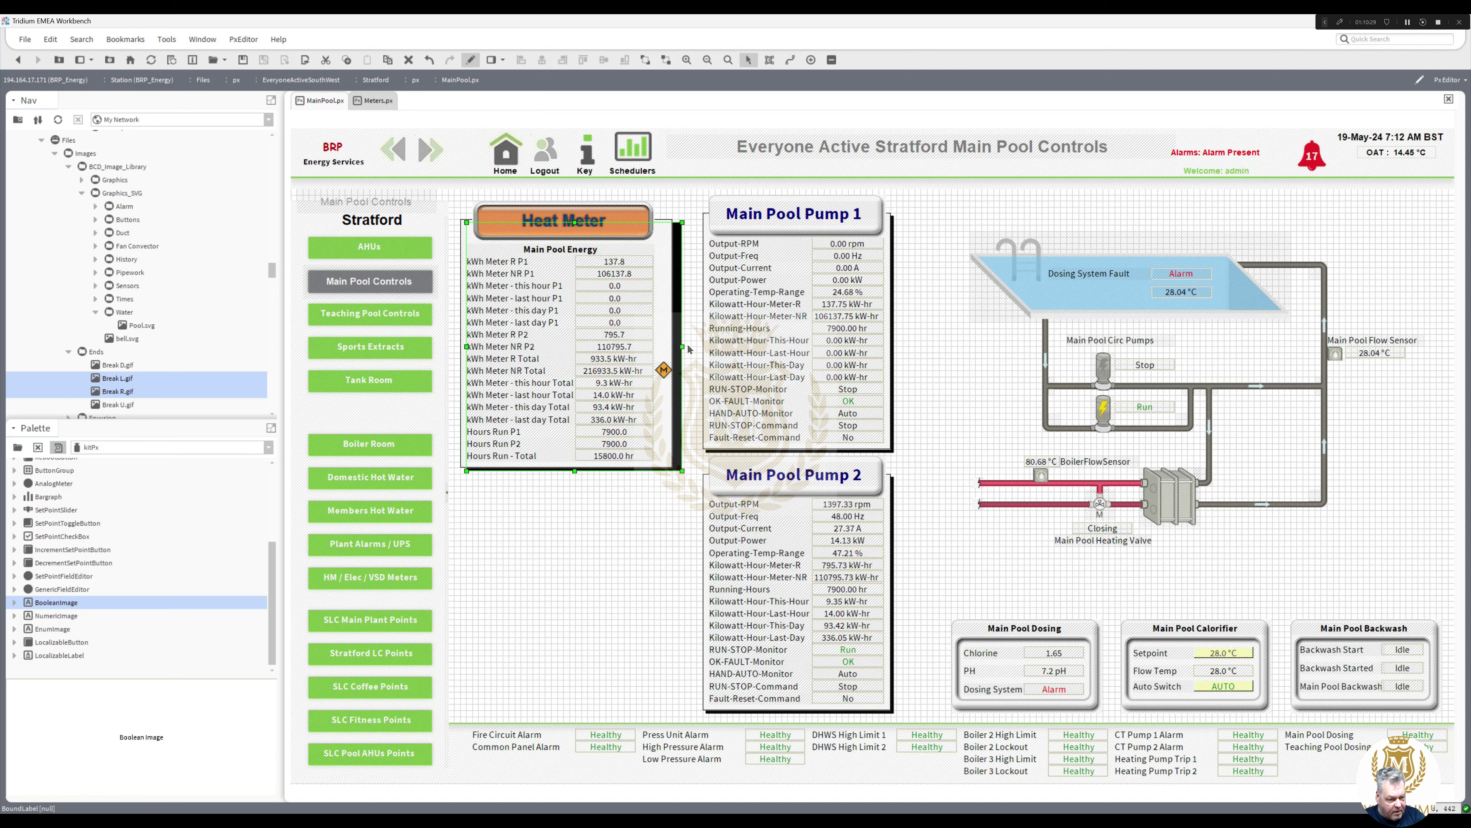
{"action": "left_click_drag", "start_coordinate": [680, 346], "coordinate": [678, 346]}
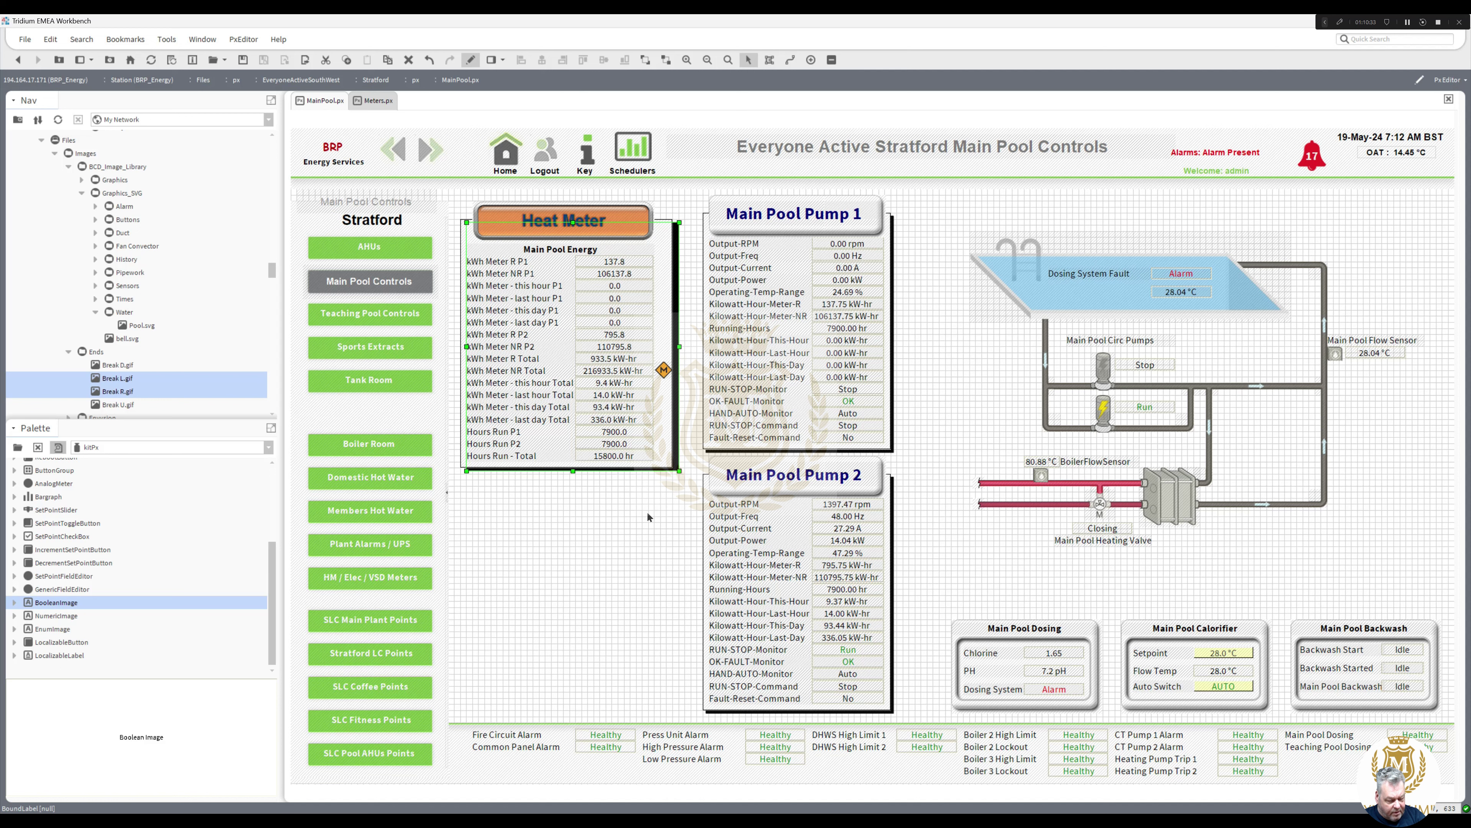
{"action": "key", "text": "Left"}
{"action": "left_click", "coordinate": [605, 569]}
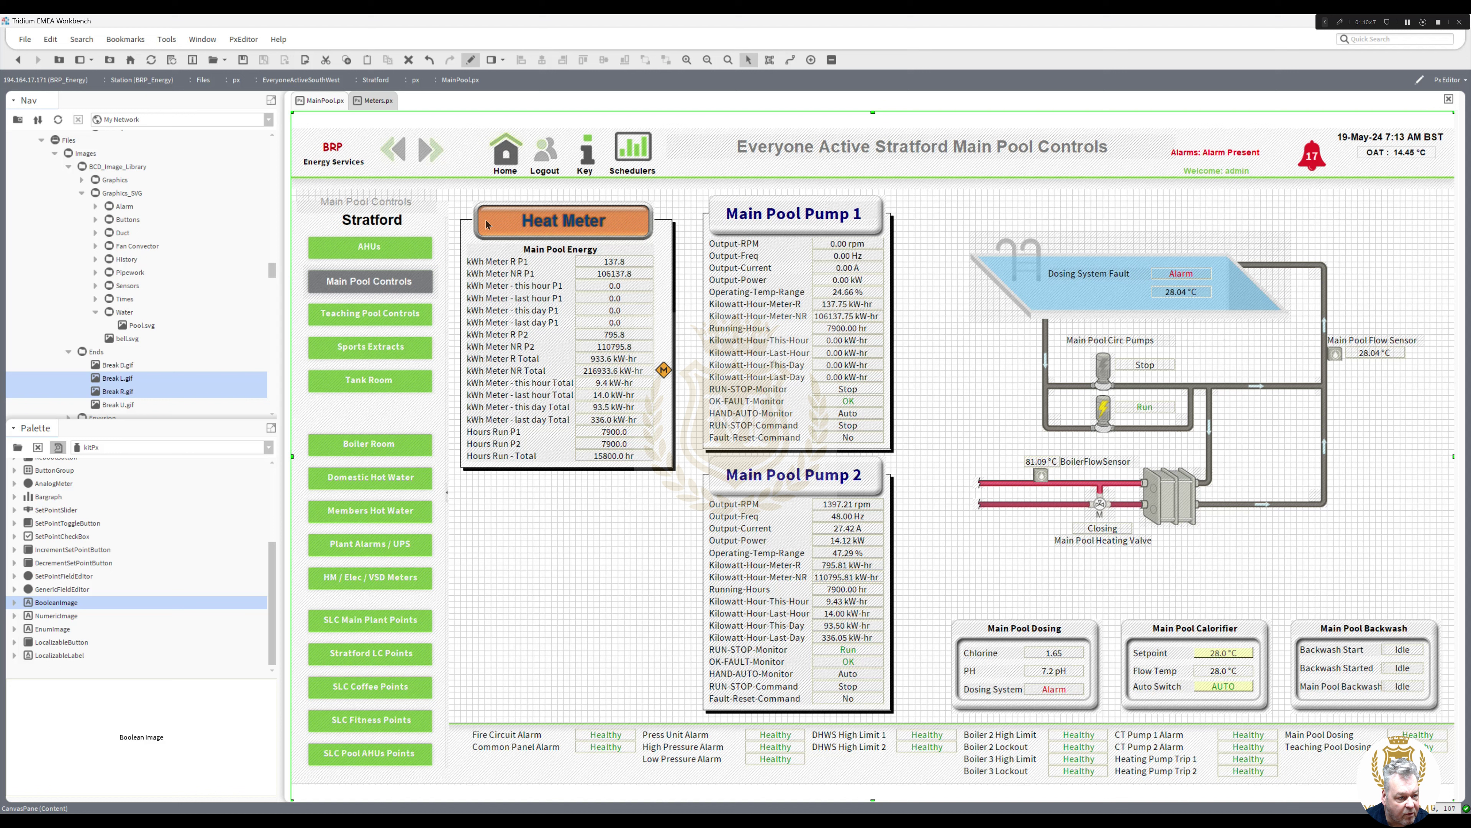
Step: Copy all the Main Pool panels, readings and schematic, and paste them into the same position on the Teaching Pool Controls page
{"action": "left_click_drag", "start_coordinate": [454, 193], "coordinate": [1452, 733]}
{"action": "key", "text": "ctrl+c"}
{"action": "left_click", "coordinate": [471, 60]}
{"action": "left_click", "coordinate": [370, 314]}
{"action": "left_click", "coordinate": [470, 60]}
{"action": "key", "text": "ctrl+v"}
{"action": "left_click_drag", "start_coordinate": [572, 232], "coordinate": [561, 219]}
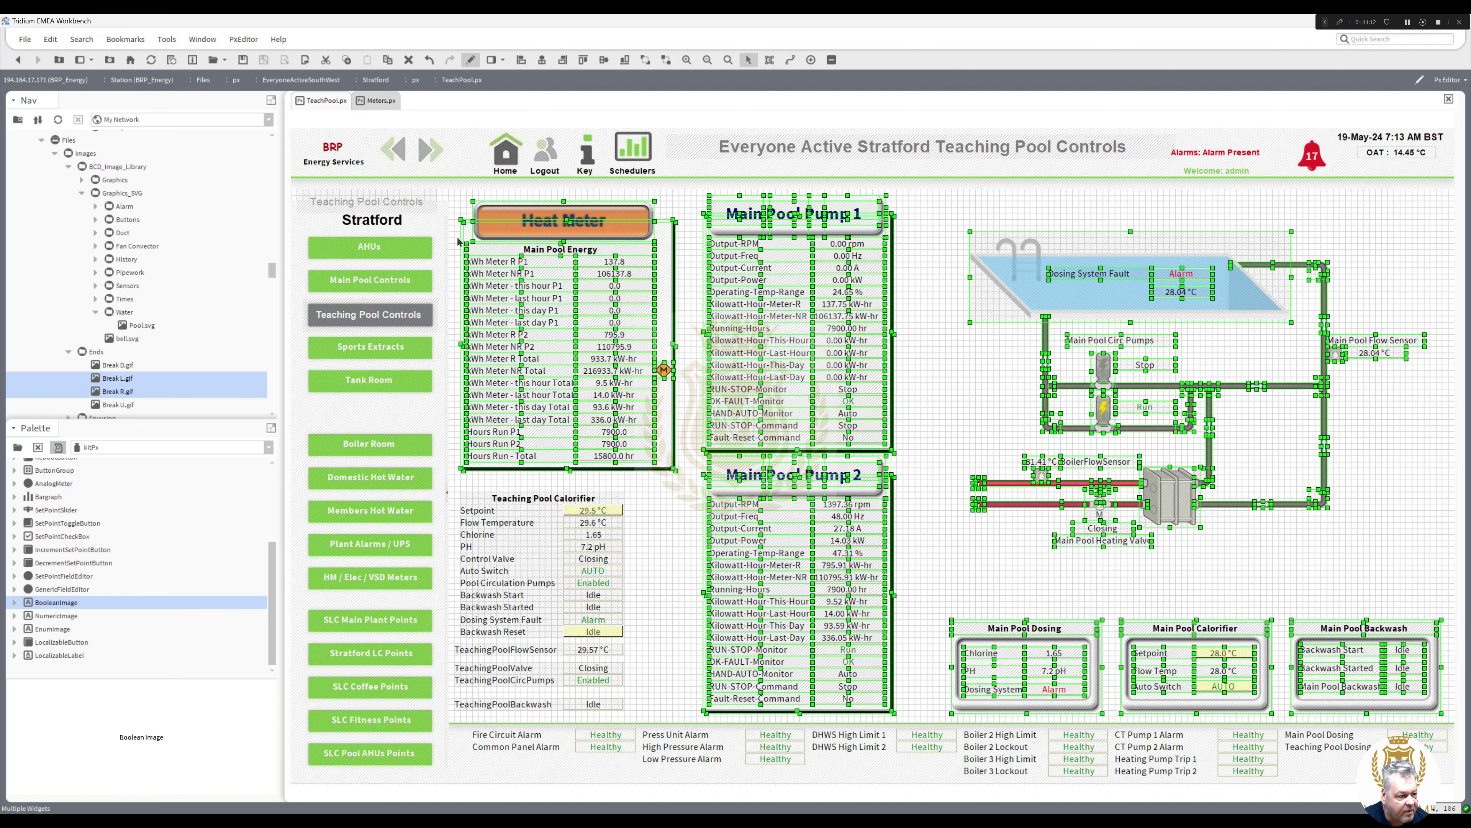
Step: Compare the Main Pool Controls and Teaching Pool Controls pages in view mode to check the pasted layout
{"action": "left_click", "coordinate": [470, 60]}
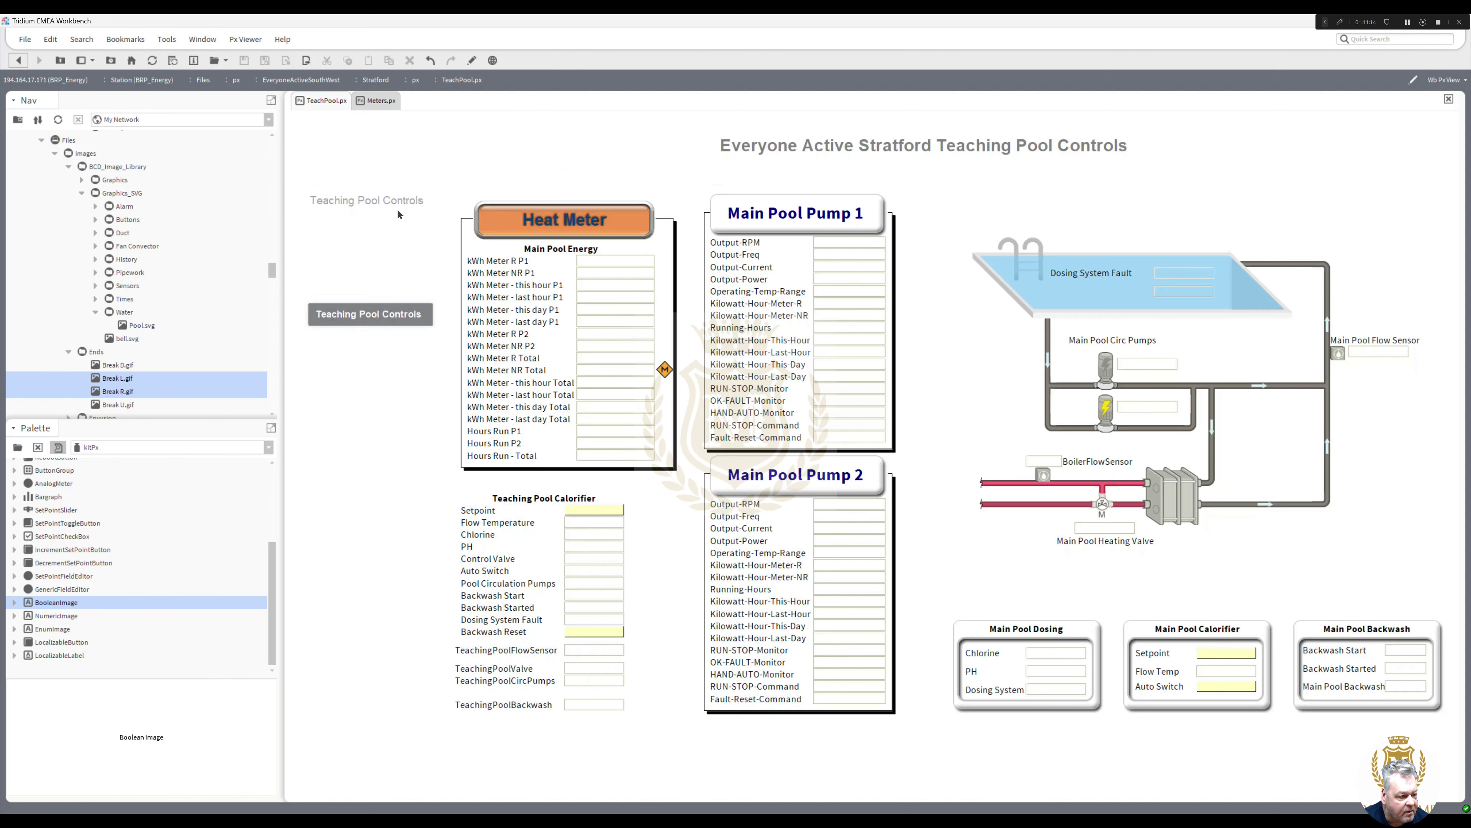
{"action": "left_click", "coordinate": [367, 276]}
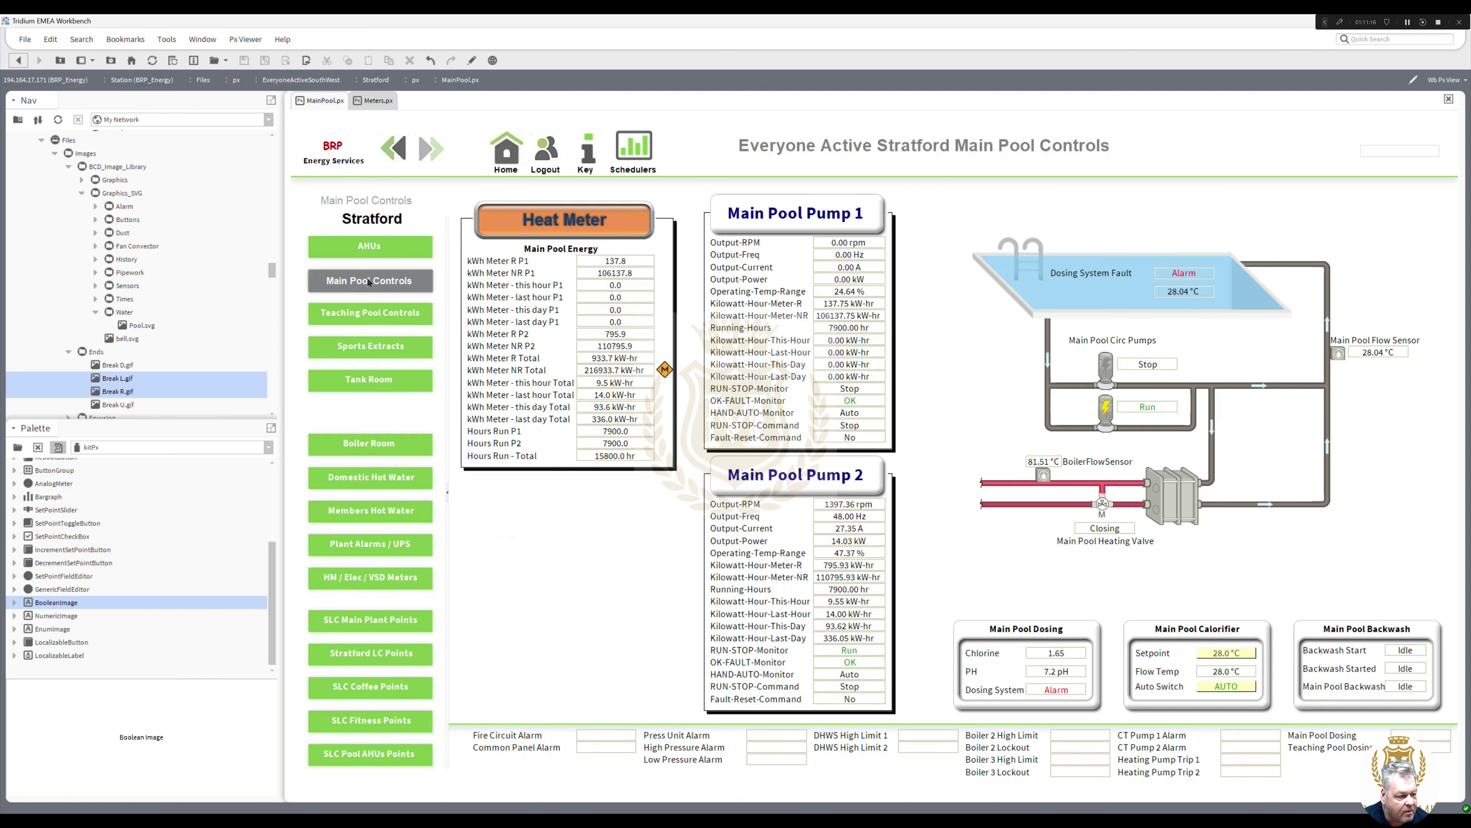
{"action": "left_click", "coordinate": [363, 320]}
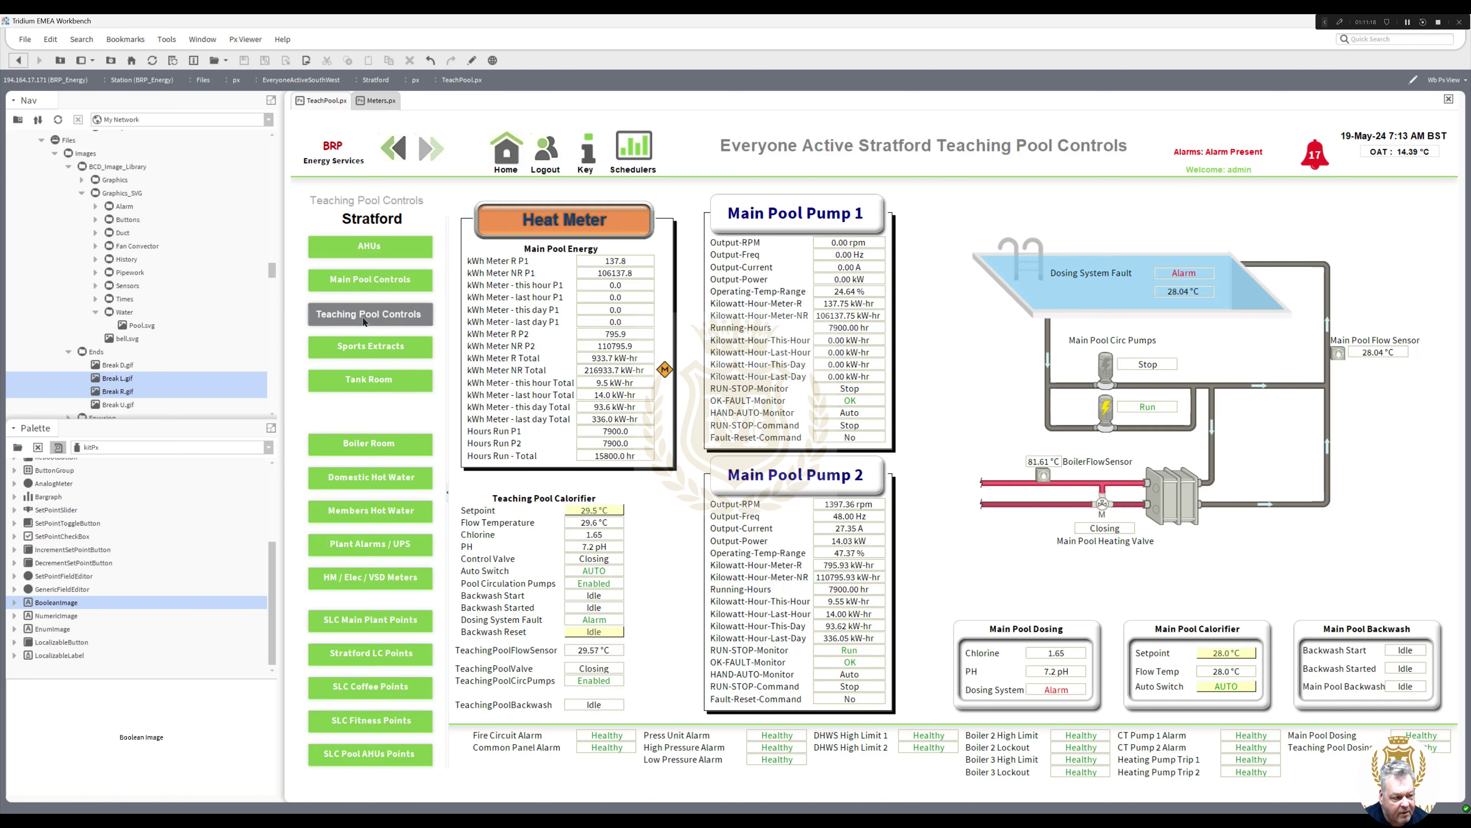
Step: Rename the two pump panel headings on the teaching pool page as Teaching Pool Pump 1 and Teaching Pool Pump 2
{"action": "left_click", "coordinate": [472, 61]}
{"action": "double_click", "coordinate": [749, 217]}
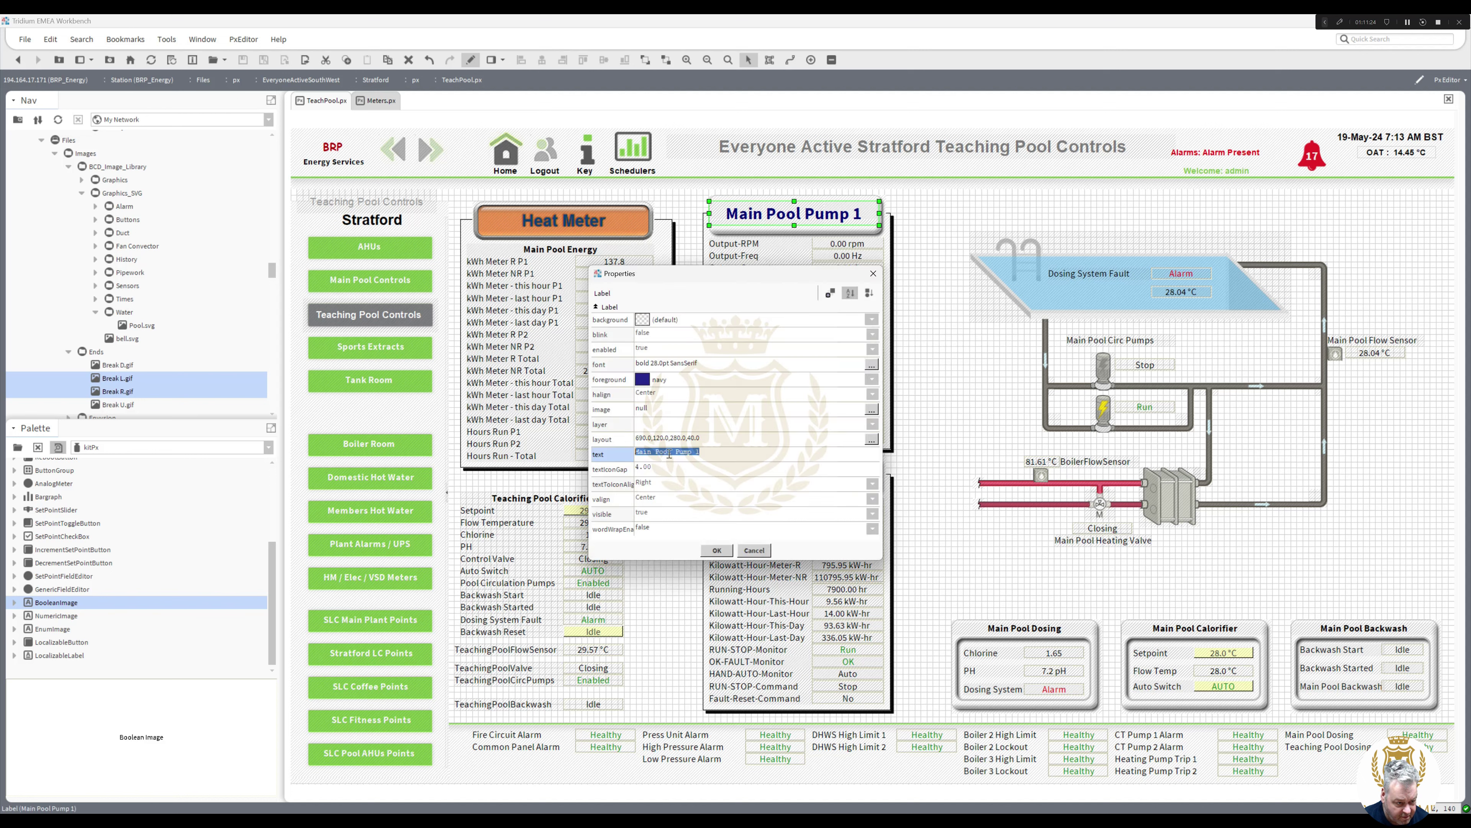
{"action": "double_click", "coordinate": [651, 451]}
{"action": "type", "text": "Tea"}
{"action": "type", "text": "ching"}
{"action": "left_click", "coordinate": [716, 550]}
{"action": "double_click", "coordinate": [794, 475]}
{"action": "double_click", "coordinate": [653, 451]}
{"action": "type", "text": "Teaching"}
{"action": "left_click", "coordinate": [716, 550]}
{"action": "left_click", "coordinate": [920, 480]}
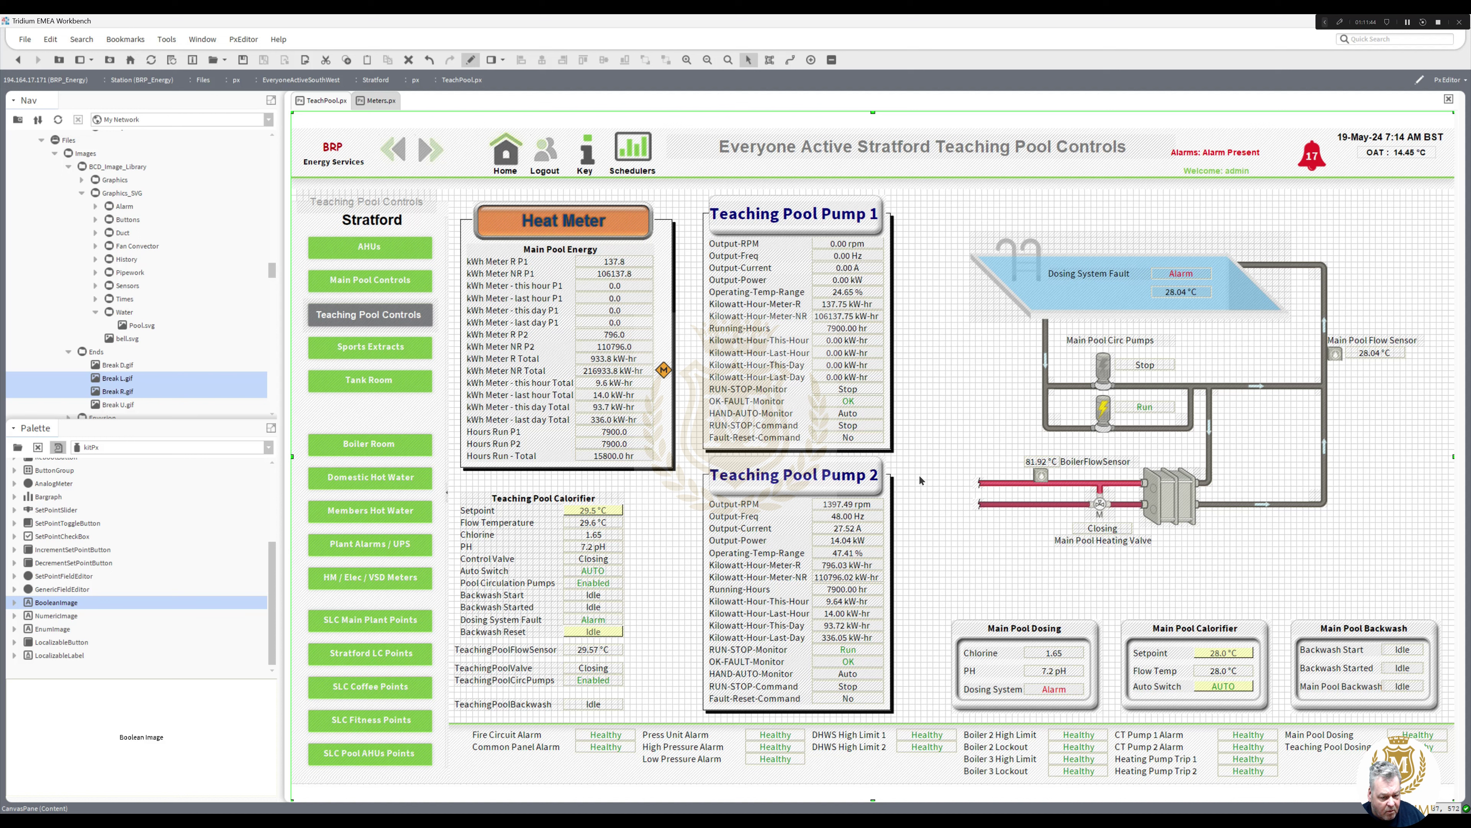
Step: Rename the dosing and calorifier panel headings as Teaching Pool Dosing and Teaching Pool Calorifier
{"action": "double_click", "coordinate": [1004, 628]}
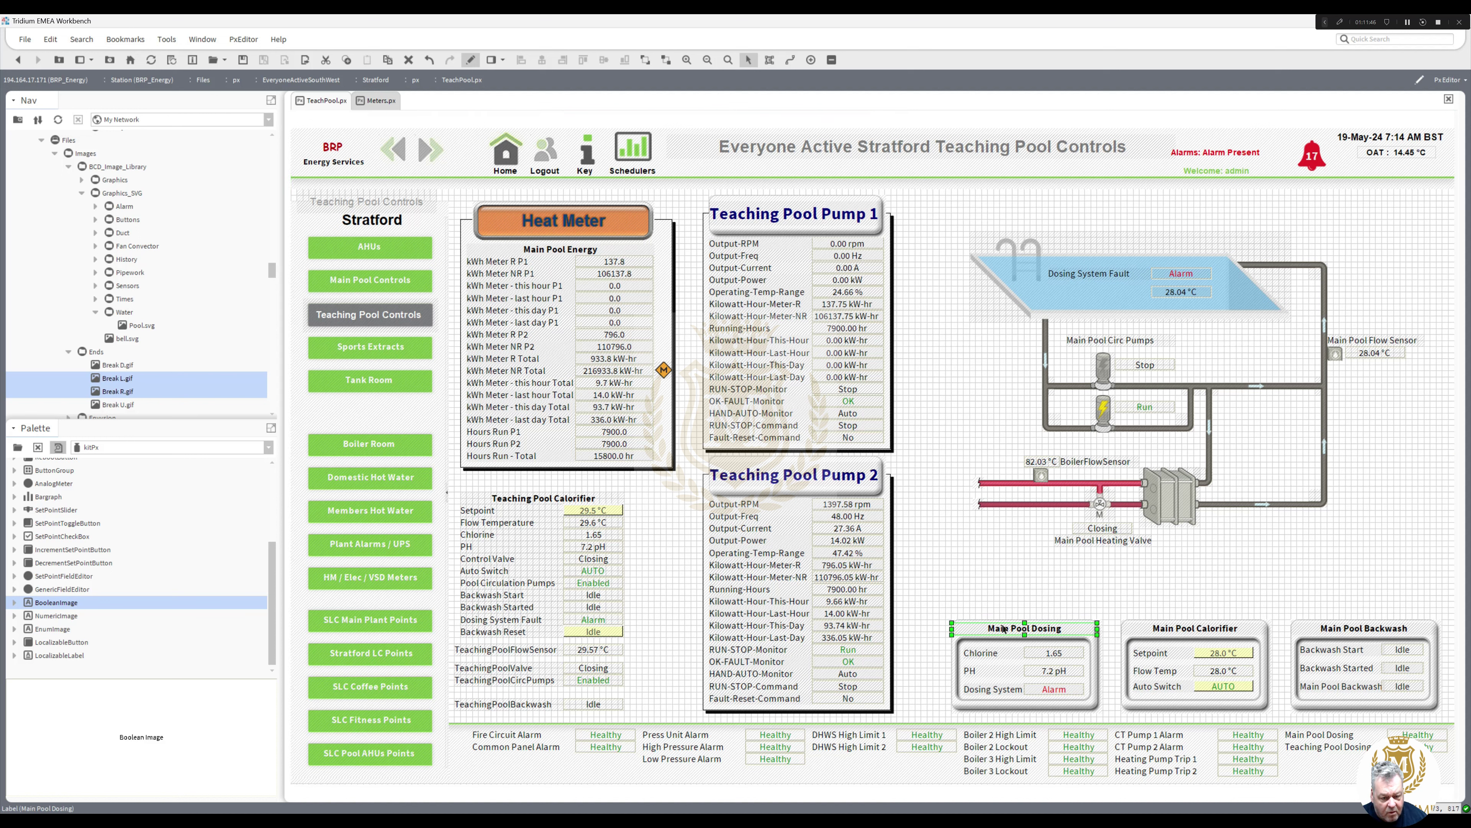
{"action": "left_click", "coordinate": [652, 453]}
{"action": "left_click_drag", "start_coordinate": [653, 453], "coordinate": [595, 456]}
{"action": "type", "text": "Teaching"}
{"action": "key", "text": "Return"}
{"action": "double_click", "coordinate": [1195, 627]}
{"action": "left_click", "coordinate": [652, 453]}
{"action": "left_click_drag", "start_coordinate": [652, 452], "coordinate": [527, 442]}
{"action": "type", "text": "Teaching"}
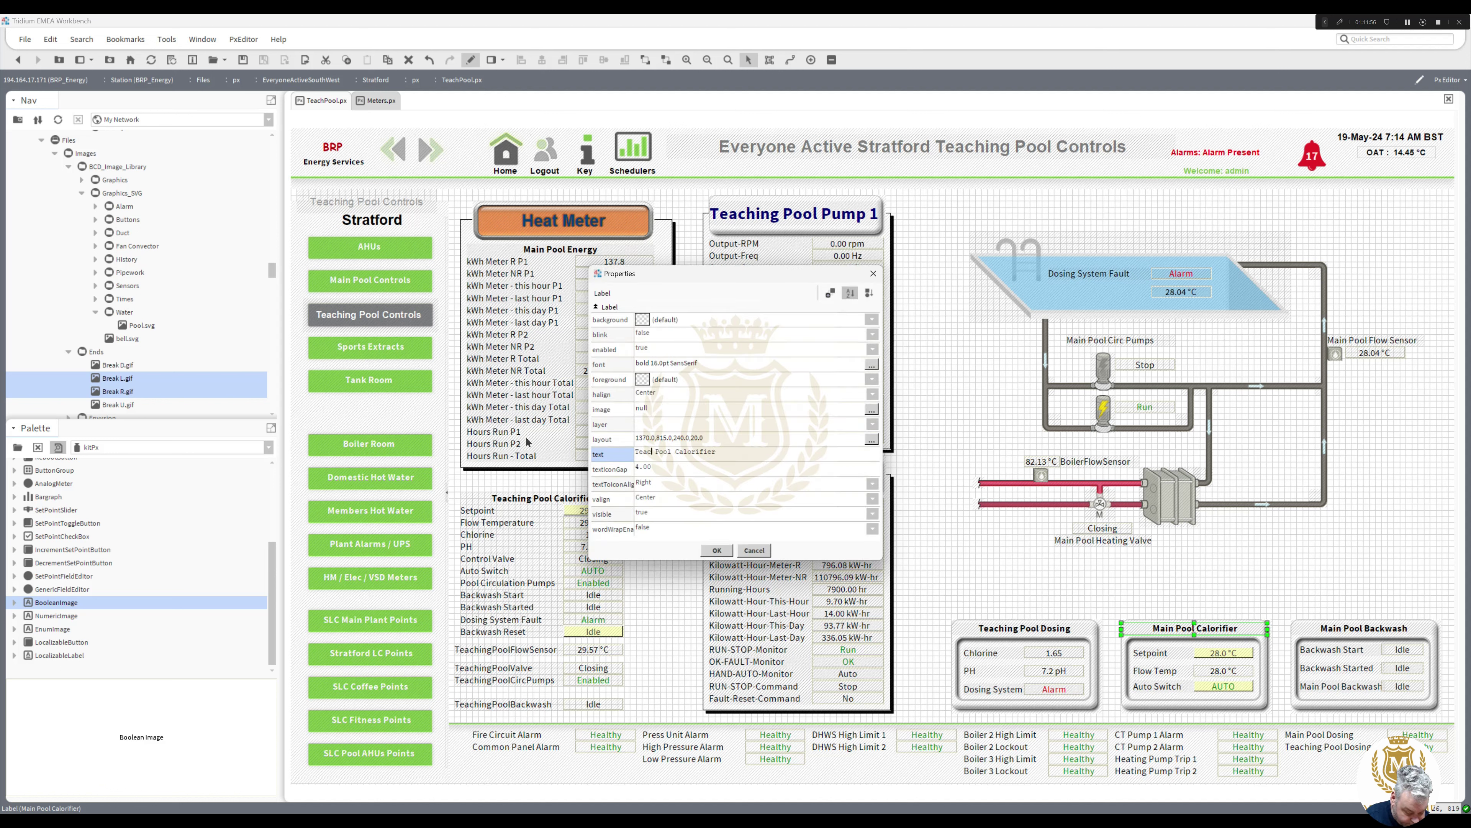
{"action": "left_click", "coordinate": [718, 550]}
Step: Rename the backwash panel heading as Teaching Pool Backwash
{"action": "double_click", "coordinate": [1330, 632]}
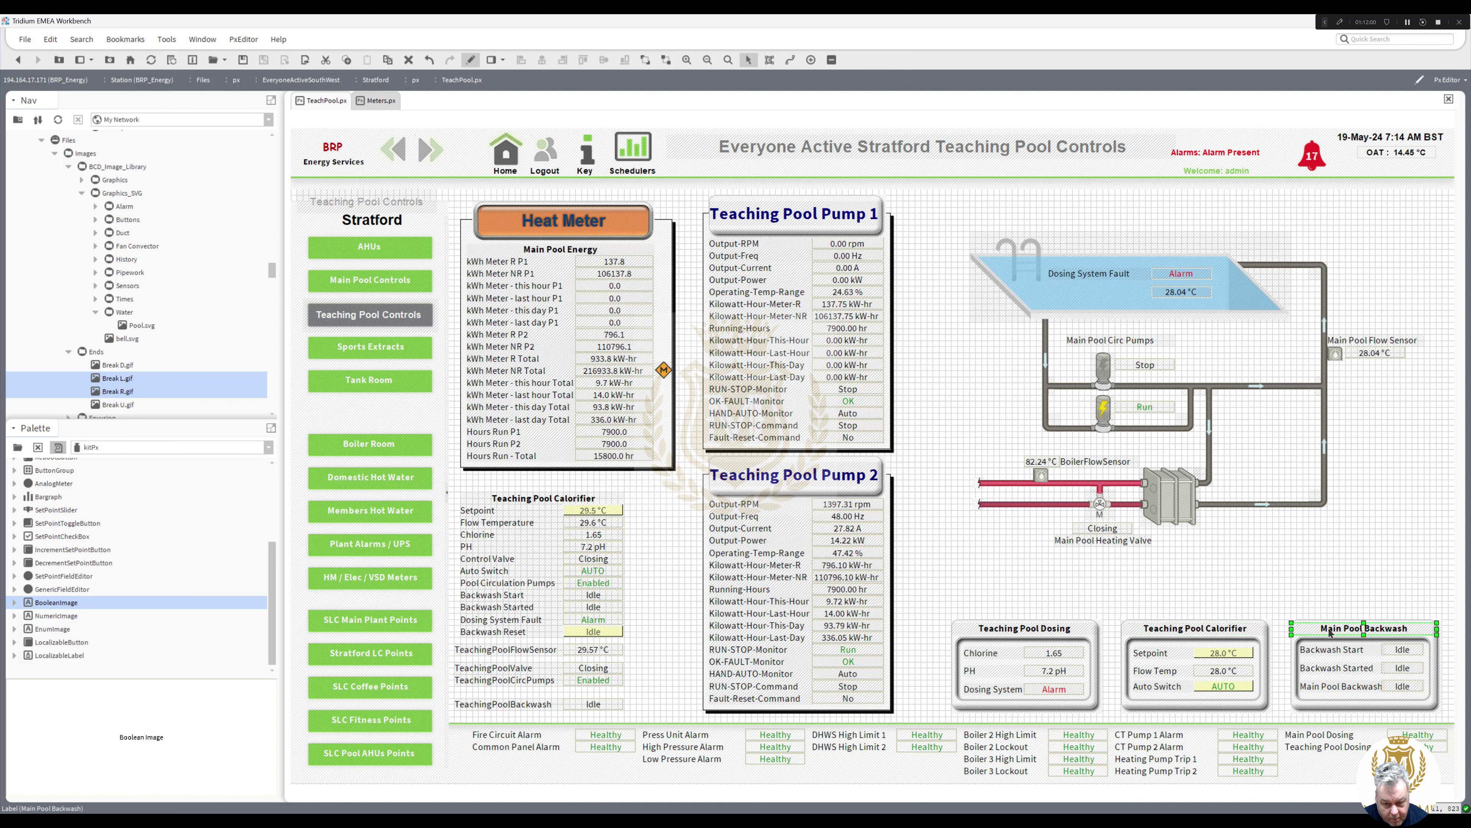
{"action": "left_click", "coordinate": [671, 453]}
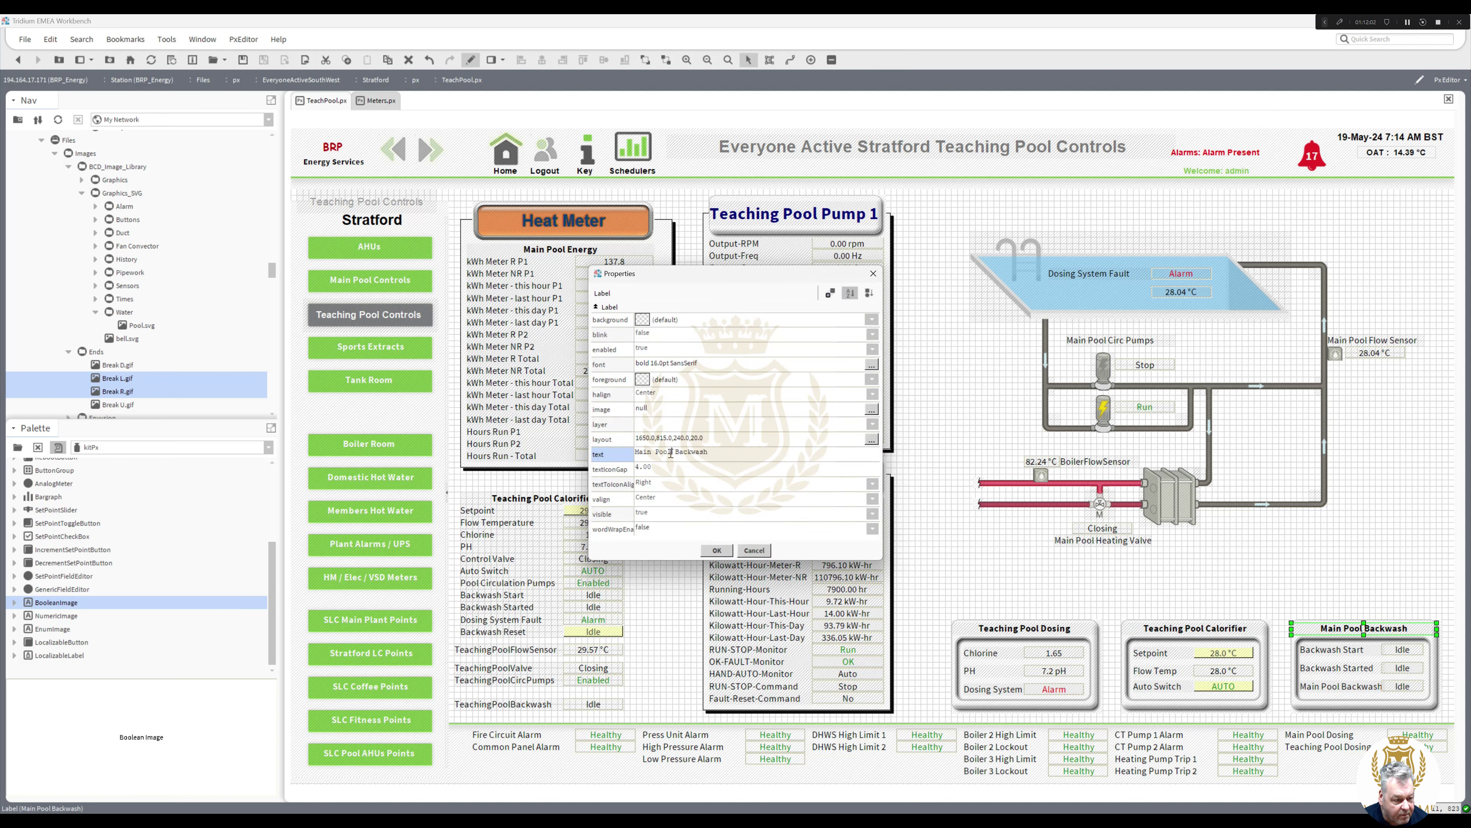
{"action": "double_click", "coordinate": [643, 452]}
{"action": "type", "text": "Teaching"}
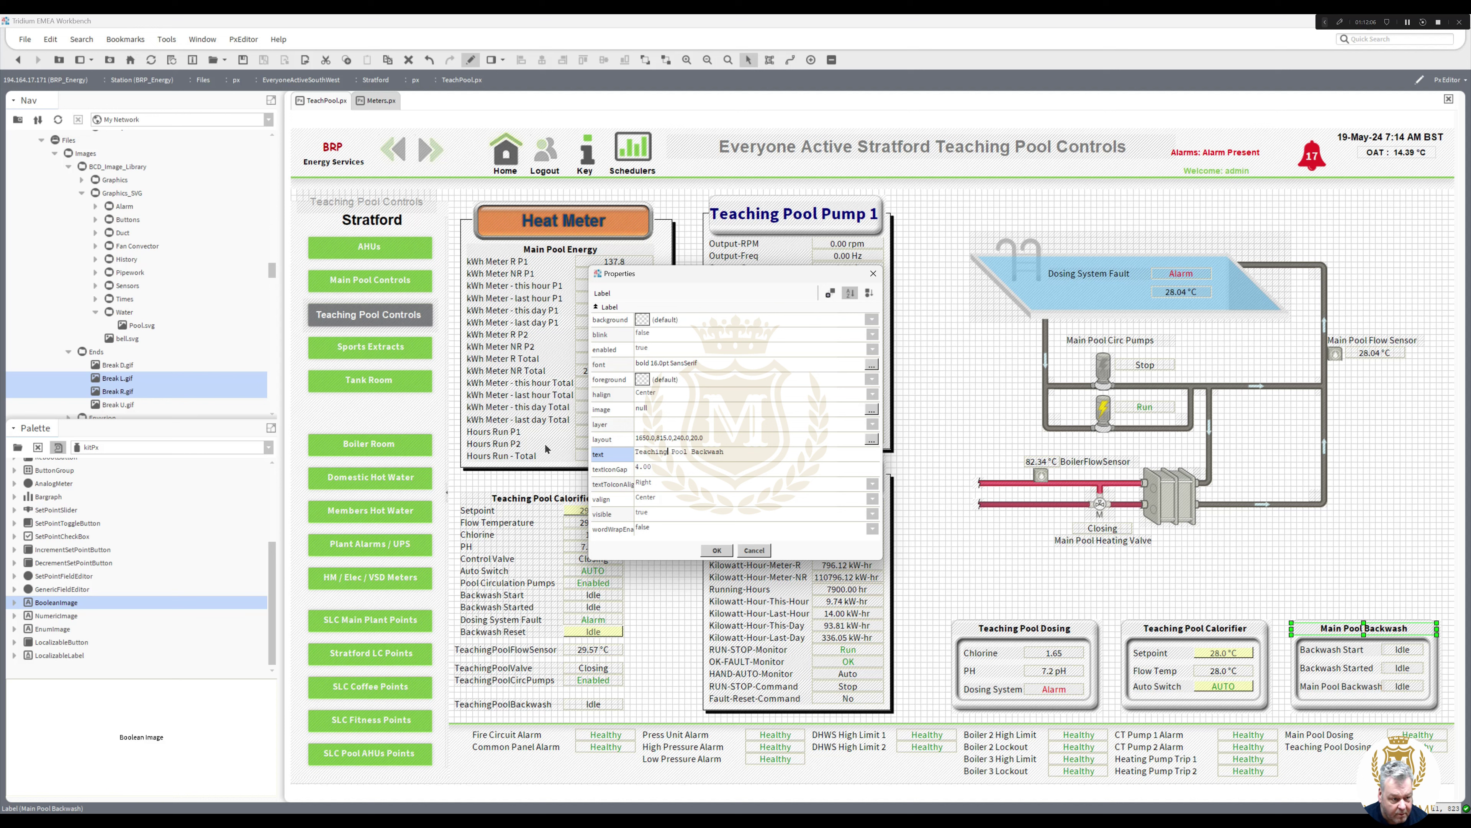
{"action": "left_click", "coordinate": [723, 550]}
Step: Delete the copied main pool value fields from the Teaching Pool Dosing, Calorifier and Backwash panels
{"action": "left_click", "coordinate": [1053, 655]}
{"action": "key", "text": "Delete"}
{"action": "left_click", "coordinate": [1054, 670]}
{"action": "key", "text": "Delete"}
{"action": "left_click", "coordinate": [1054, 689]}
{"action": "key", "text": "Delete"}
{"action": "left_click", "coordinate": [1225, 688]}
{"action": "key", "text": "Delete"}
{"action": "left_click", "coordinate": [1228, 671]}
{"action": "key", "text": "Delete"}
{"action": "left_click", "coordinate": [1228, 654]}
{"action": "key", "text": "Delete"}
{"action": "left_click", "coordinate": [1402, 686]}
{"action": "key", "text": "Delete"}
{"action": "left_click", "coordinate": [1402, 670]}
{"action": "key", "text": "Delete"}
{"action": "left_click", "coordinate": [1402, 650]}
{"action": "key", "text": "Delete"}
Step: Delete the copied value fields for the heating valve, both circulation pumps, flow sensor, pool temperature and dosing fault from the schematic
{"action": "left_click", "coordinate": [1108, 529]}
{"action": "key", "text": "Delete"}
{"action": "left_click", "coordinate": [1145, 407]}
{"action": "key", "text": "Delete"}
{"action": "left_click", "coordinate": [1146, 365]}
{"action": "key", "text": "Delete"}
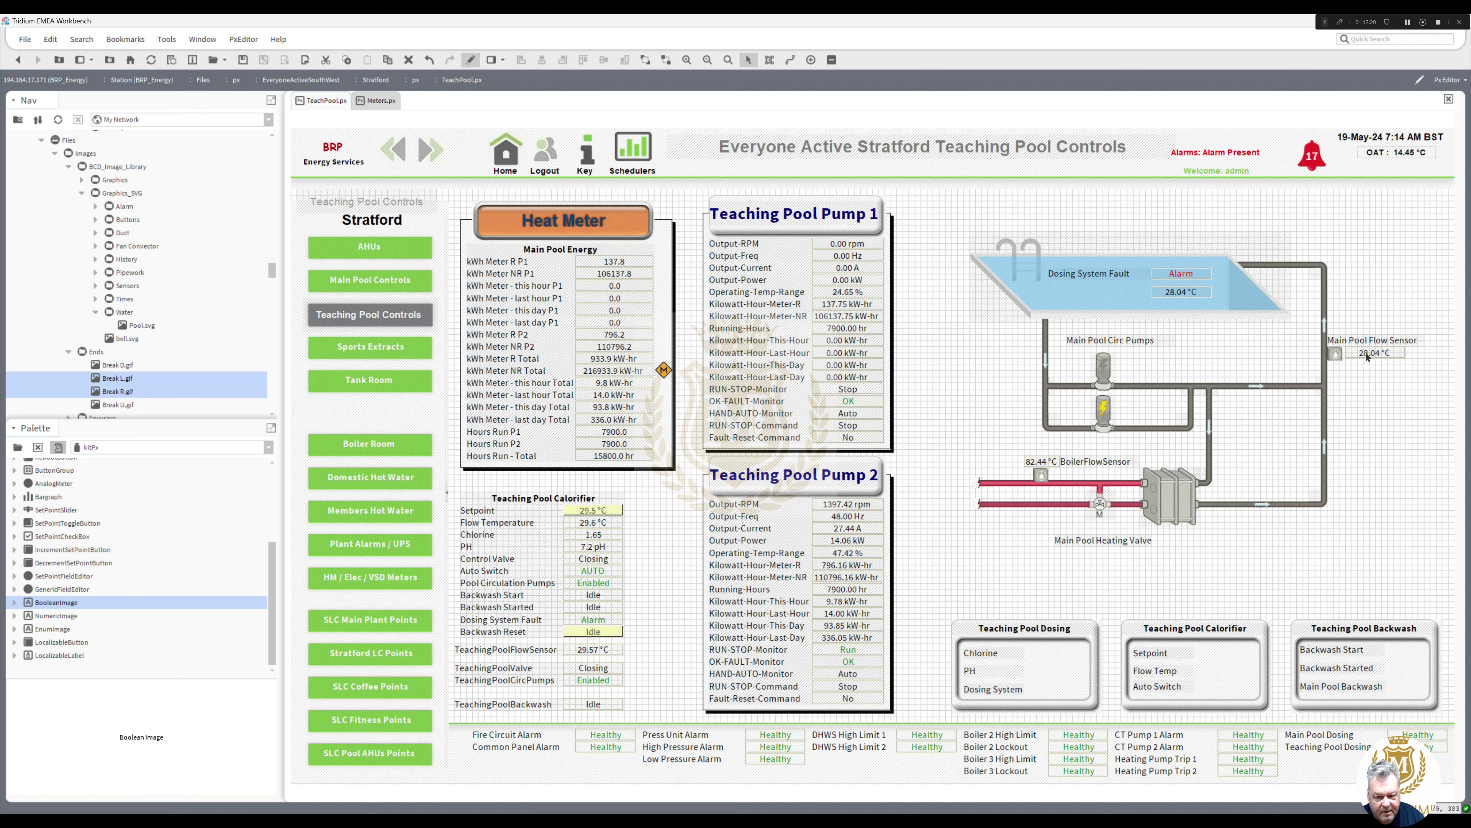
{"action": "left_click", "coordinate": [1366, 351]}
{"action": "key", "text": "Delete"}
{"action": "left_click", "coordinate": [1190, 294]}
{"action": "key", "text": "Delete"}
{"action": "left_click", "coordinate": [1181, 274]}
{"action": "key", "text": "Delete"}
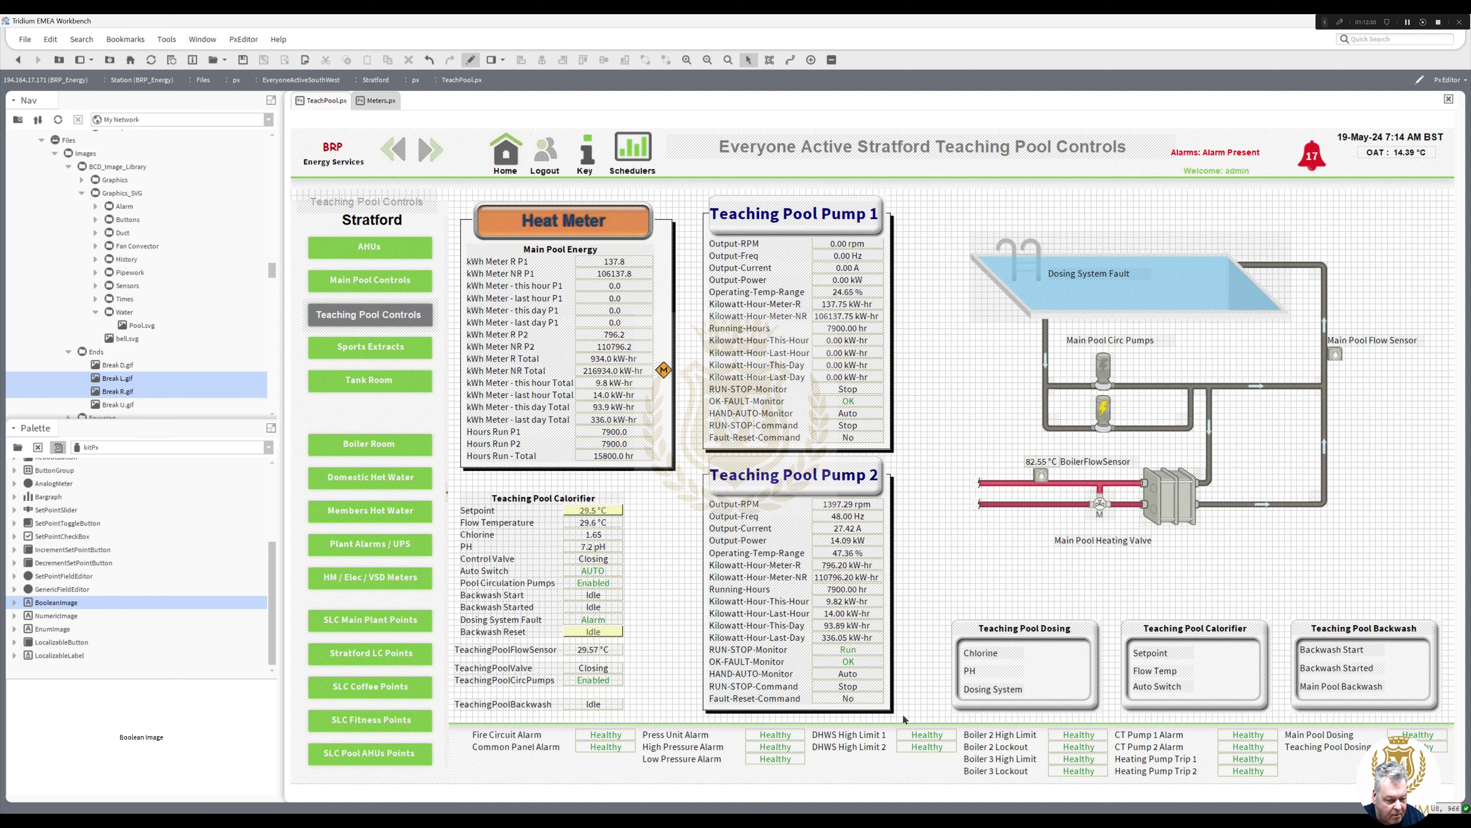
Step: Delete every copied main pool value field from the two Teaching Pool Pump panels and the Heat Meter panel
{"action": "left_click_drag", "start_coordinate": [902, 713], "coordinate": [797, 487]}
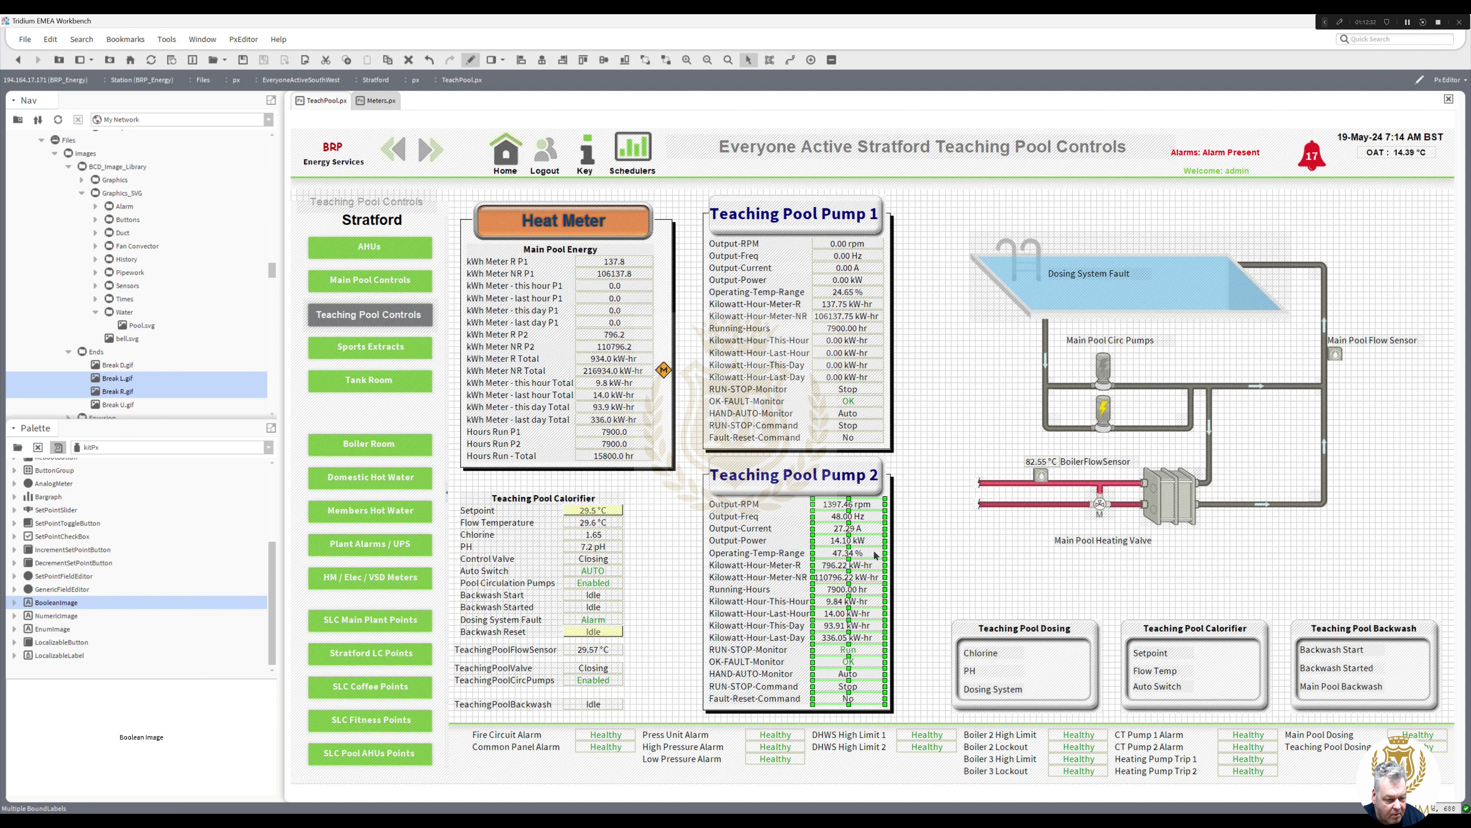
{"action": "key", "text": "Delete"}
{"action": "left_click_drag", "start_coordinate": [905, 457], "coordinate": [803, 233]}
{"action": "key", "text": "Delete"}
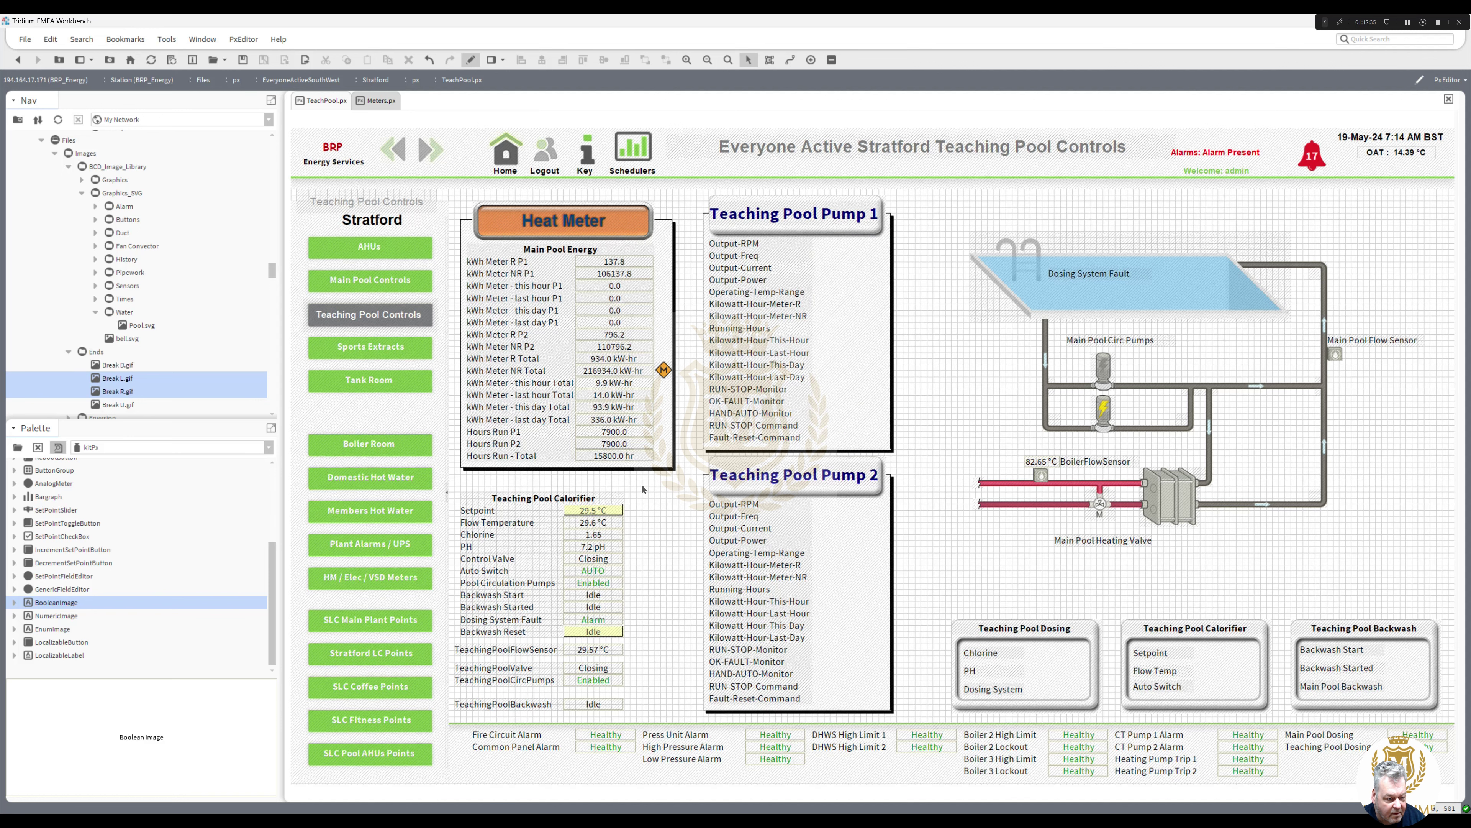
{"action": "left_click_drag", "start_coordinate": [665, 475], "coordinate": [567, 280]}
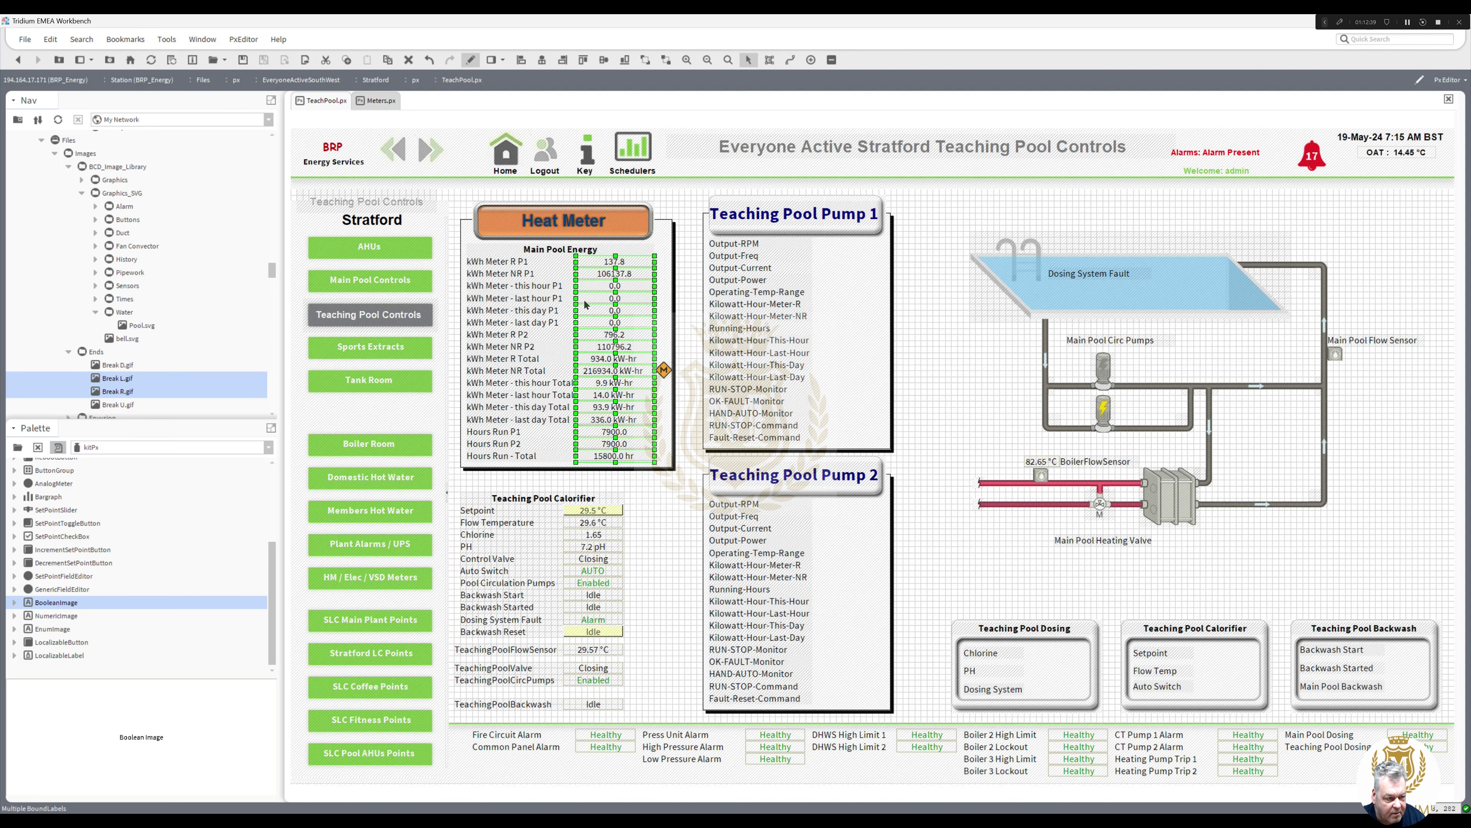
{"action": "key", "text": "Delete"}
Step: Rename the Main Pool Energy heading in the Heat Meter panel as Teaching Pool Energy
{"action": "left_click", "coordinate": [542, 251]}
{"action": "double_click", "coordinate": [543, 250]}
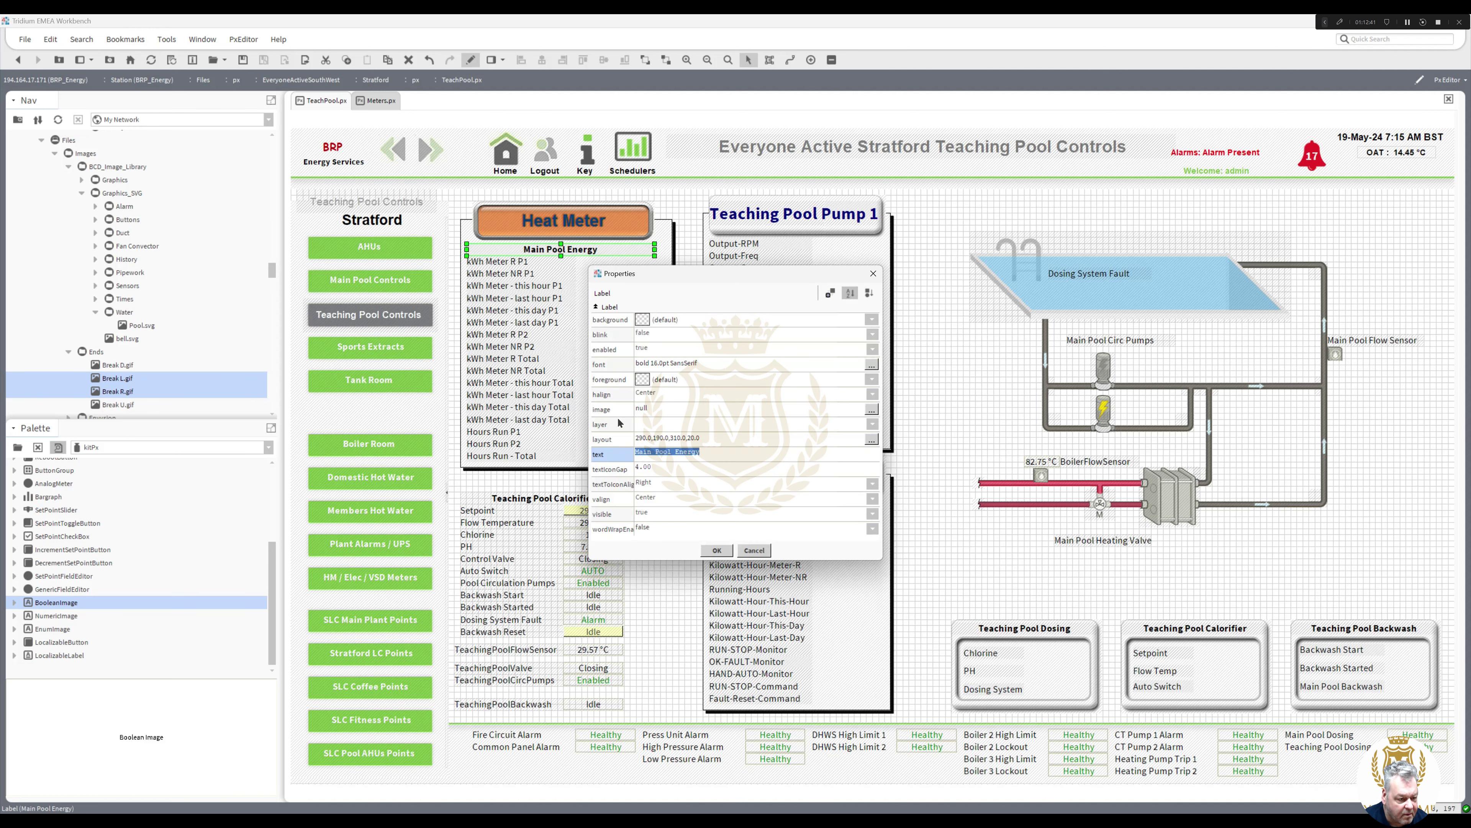
{"action": "double_click", "coordinate": [643, 451]}
{"action": "type", "text": "Teaching"}
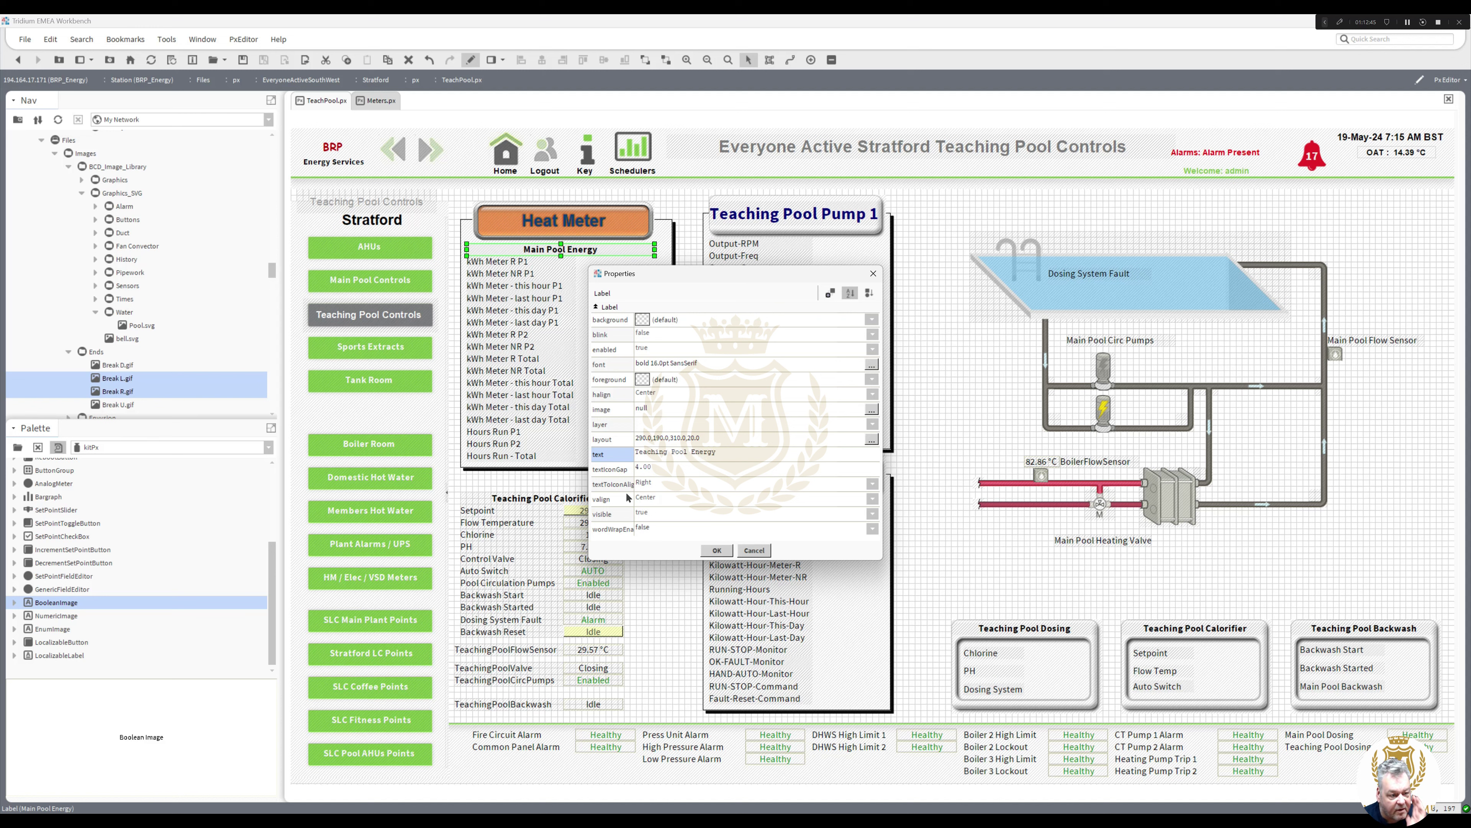
{"action": "left_click", "coordinate": [718, 550]}
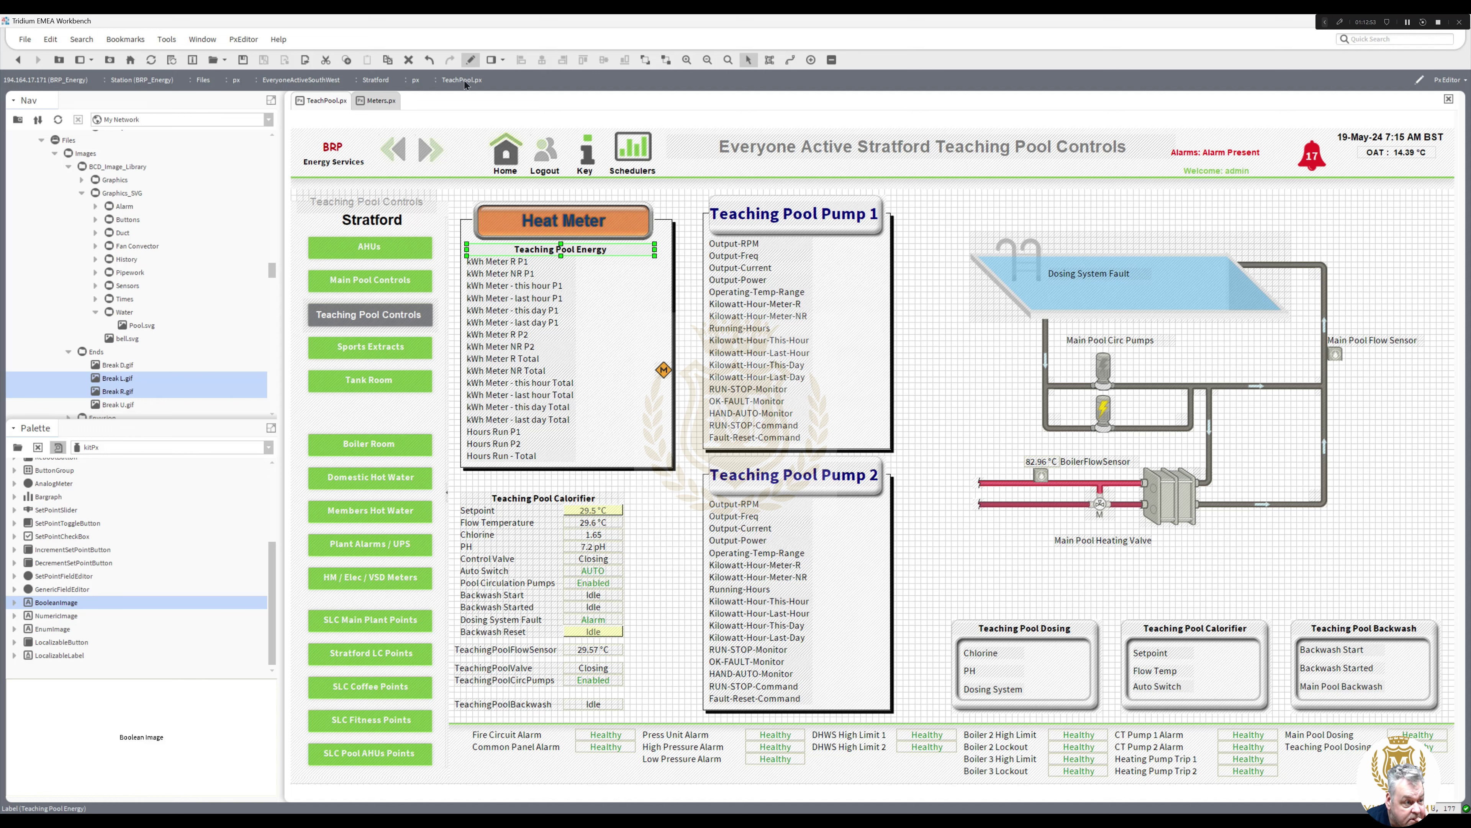
Step: Copy the Teaching Pool Energy value fields from the Meters page and place them beside the matching labels in the teaching pool's Heat Meter panel
{"action": "left_click", "coordinate": [382, 102]}
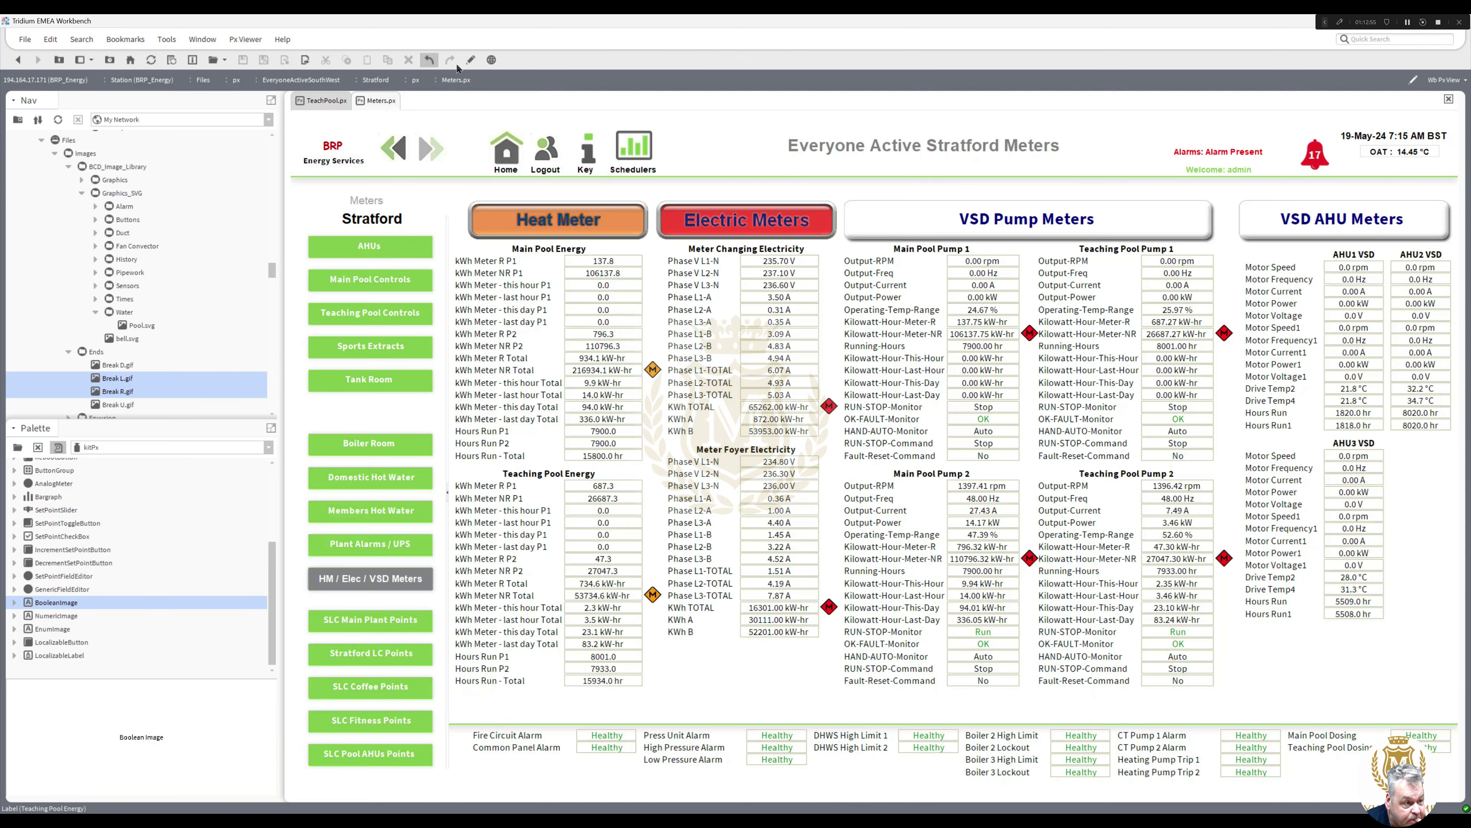
{"action": "key", "text": "ctrl+e"}
{"action": "left_click_drag", "start_coordinate": [654, 696], "coordinate": [549, 471]}
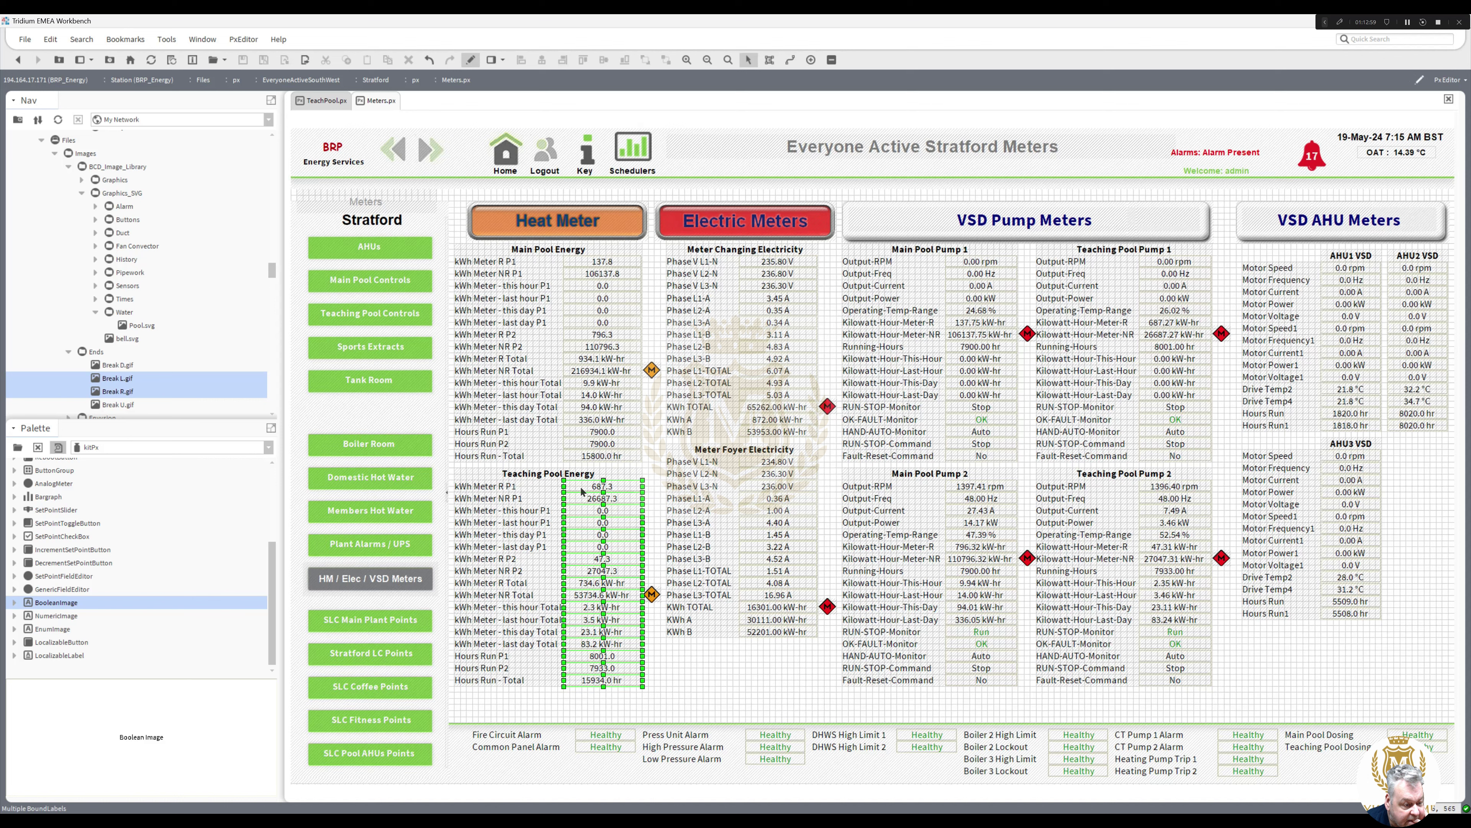
{"action": "right_click", "coordinate": [582, 492]}
{"action": "key", "text": "Escape"}
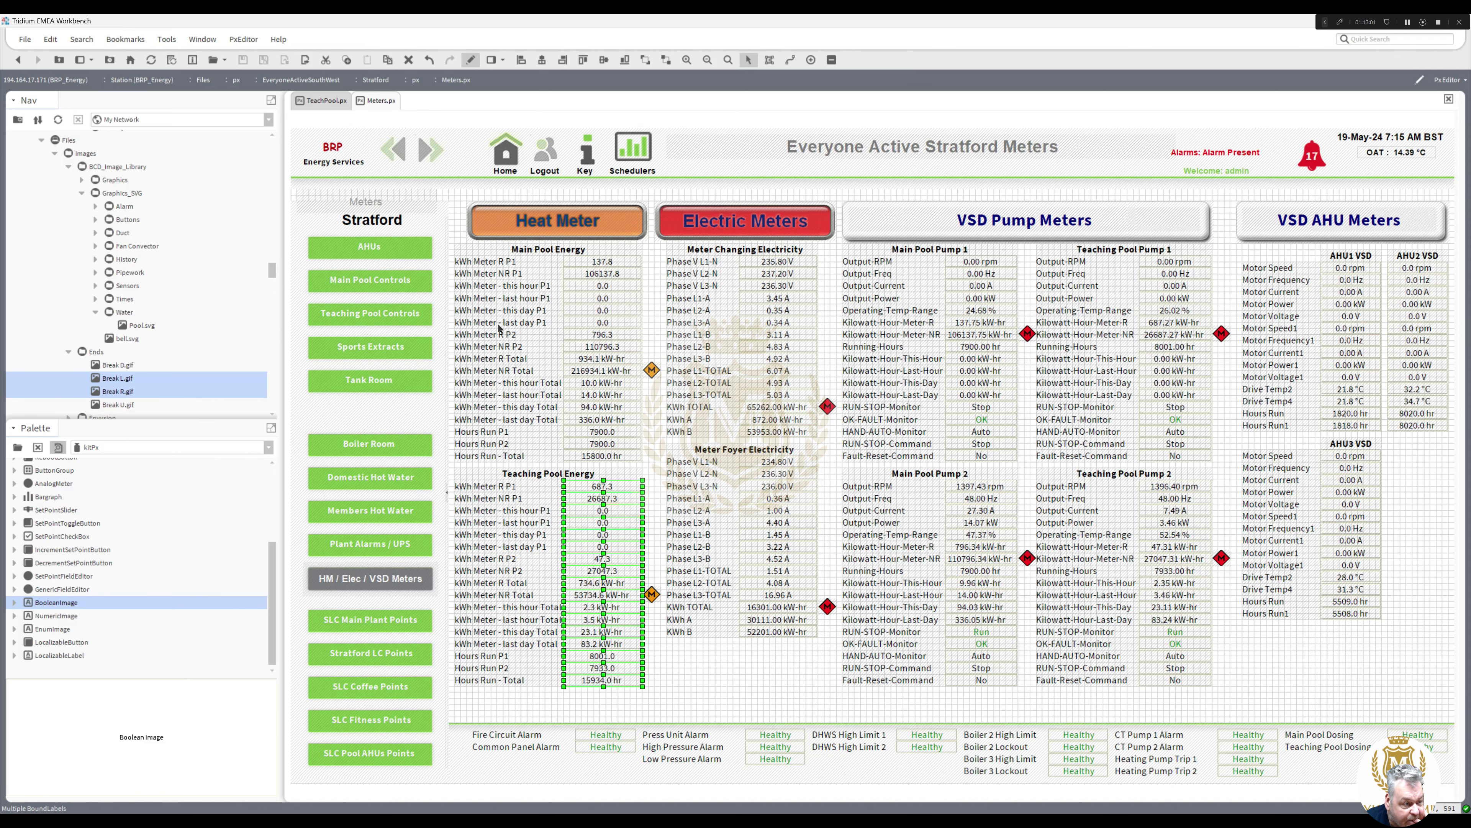
{"action": "left_click", "coordinate": [330, 102]}
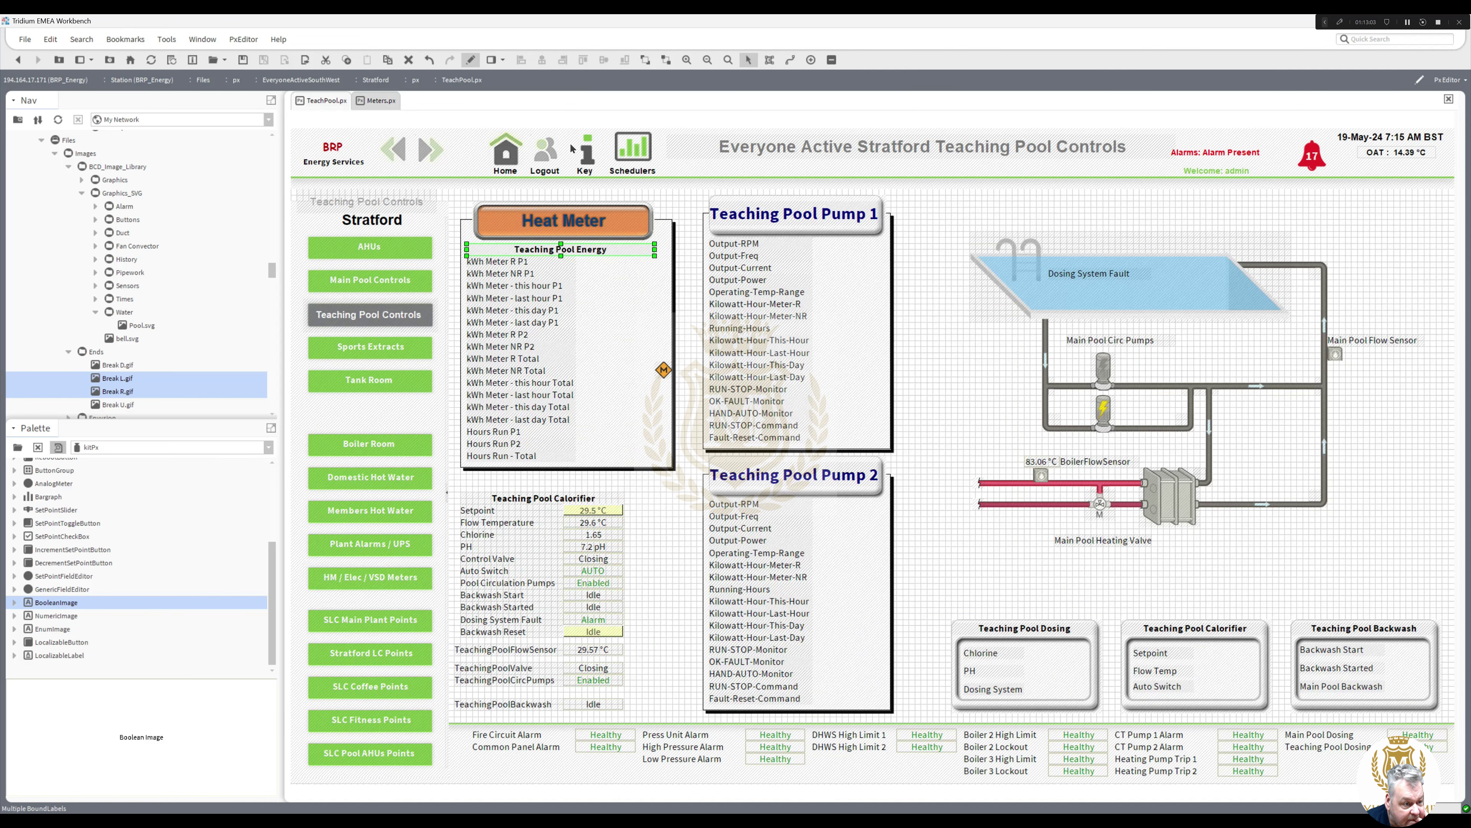
{"action": "key", "text": "ctrl+v"}
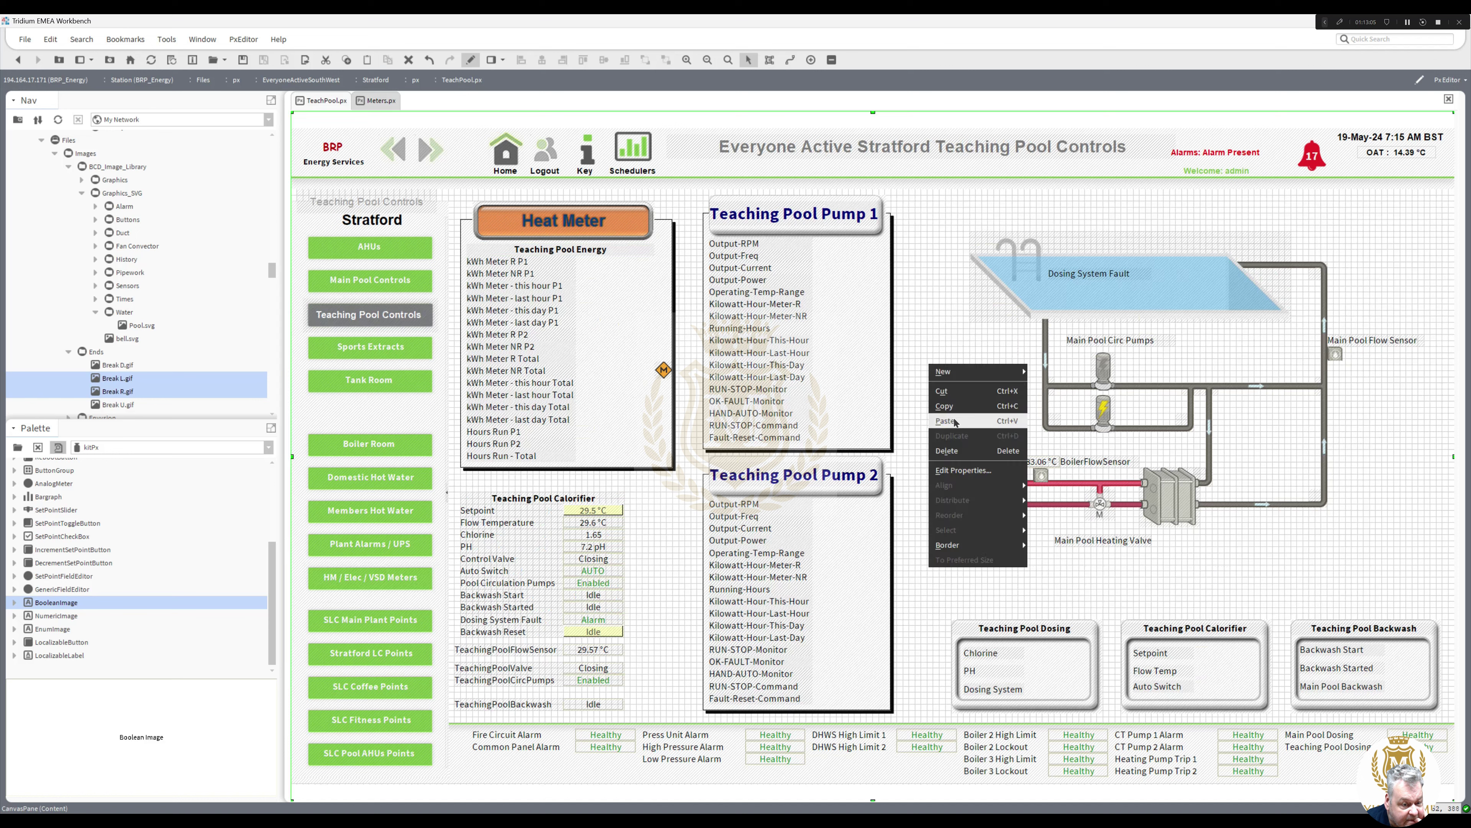
{"action": "left_click_drag", "start_coordinate": [958, 371], "coordinate": [607, 265]}
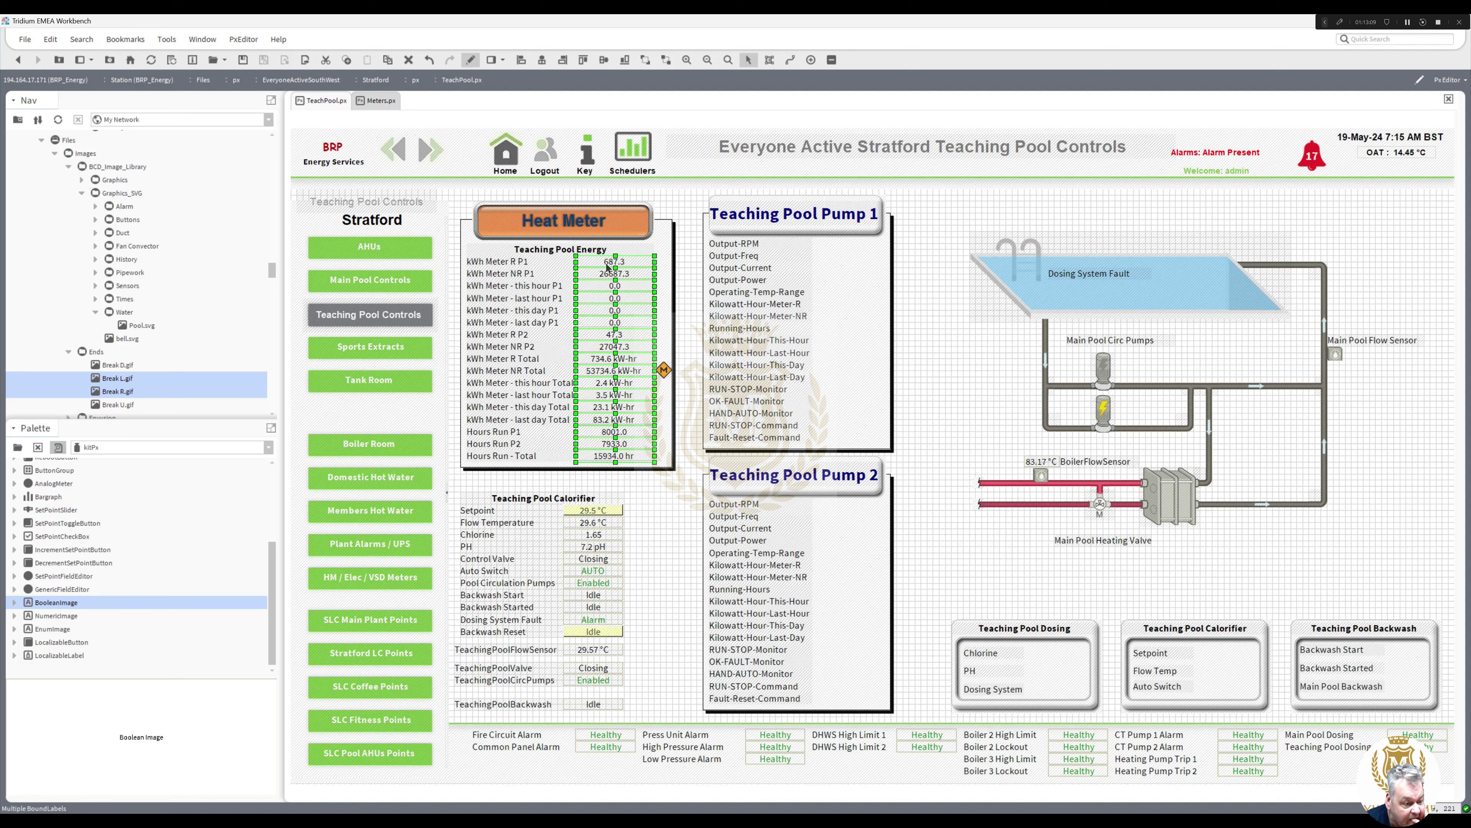
Step: Copy the Teaching Pool 1 value fields from the Meters page and place them beside the matching labels in the Teaching Pool Pump 1 panel
{"action": "left_click", "coordinate": [382, 100]}
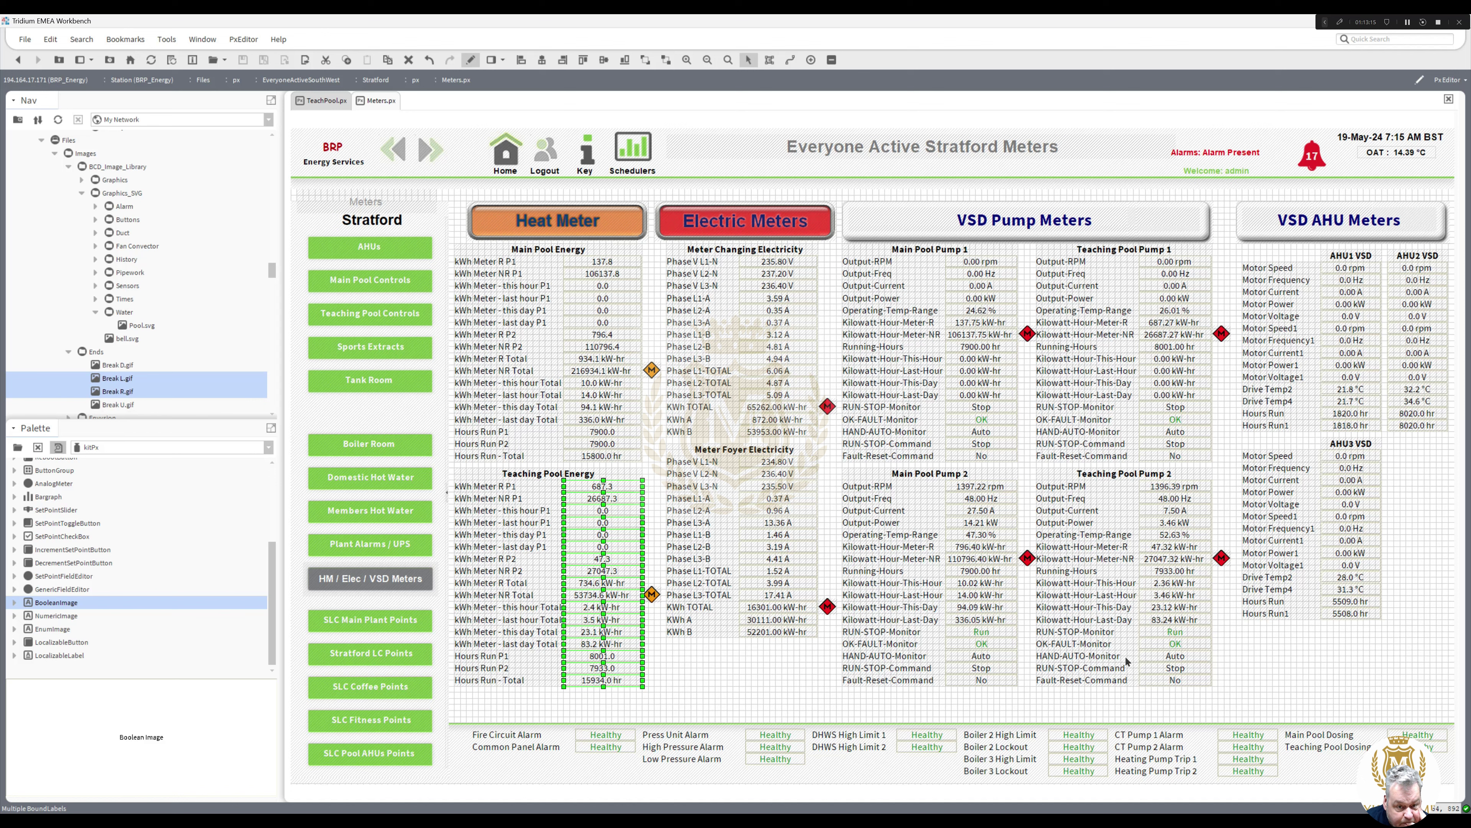
{"action": "left_click_drag", "start_coordinate": [1218, 470], "coordinate": [1122, 246]}
{"action": "right_click", "coordinate": [1159, 265]}
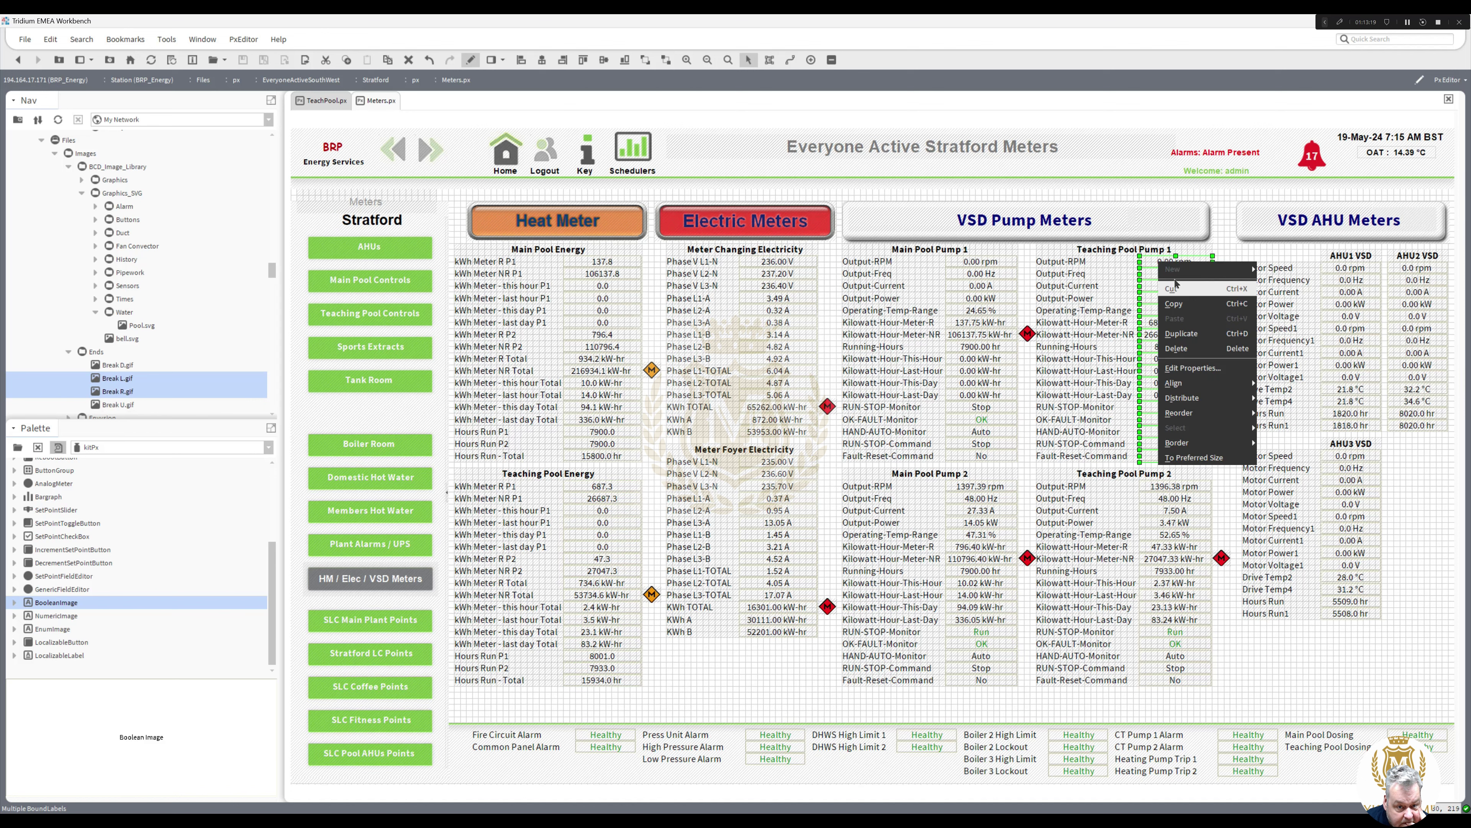
{"action": "left_click", "coordinate": [1173, 303]}
{"action": "left_click", "coordinate": [339, 104]}
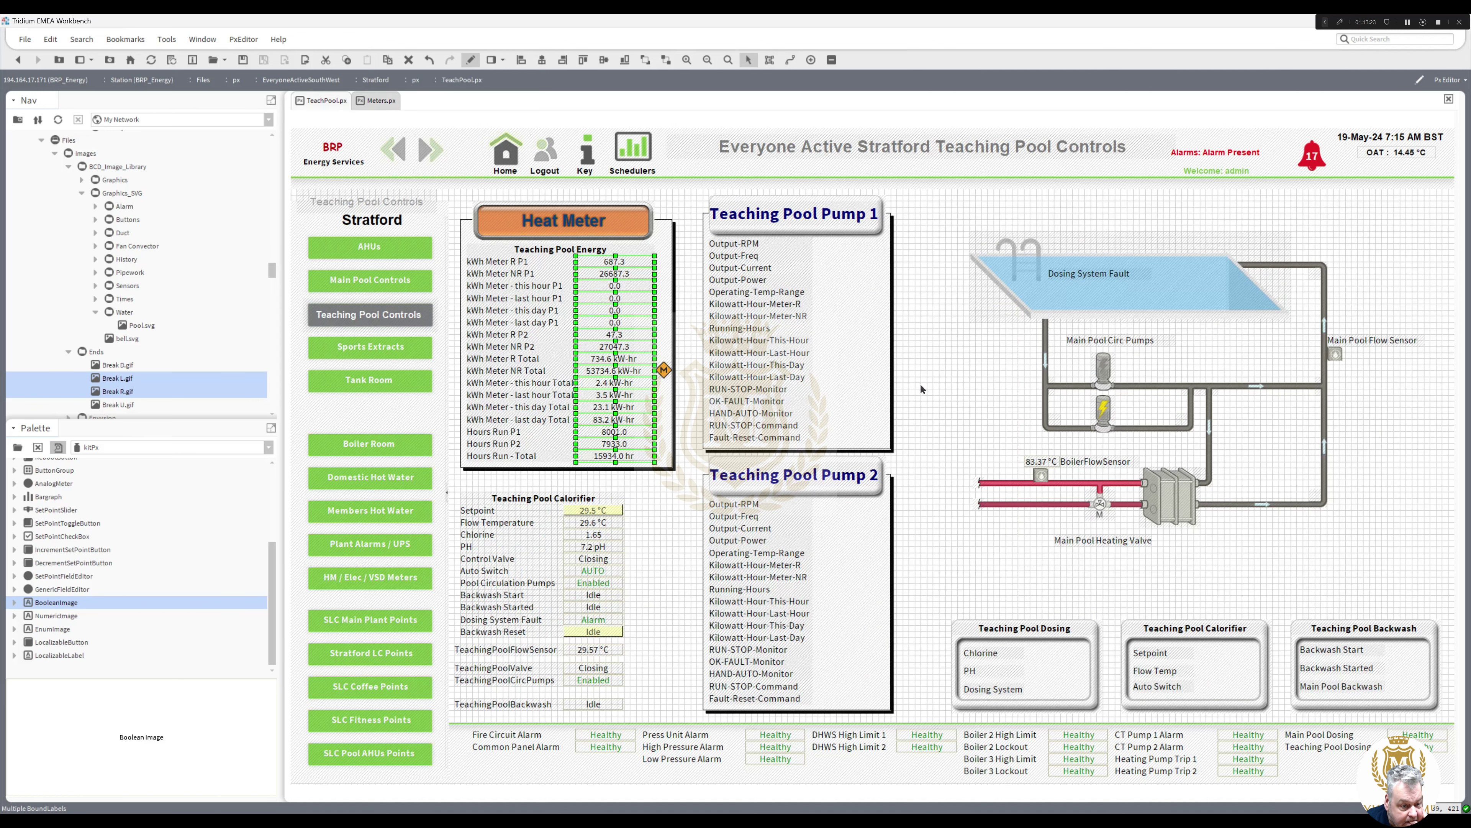
{"action": "right_click", "coordinate": [920, 385]}
{"action": "left_click", "coordinate": [961, 406]}
{"action": "left_click_drag", "start_coordinate": [960, 406], "coordinate": [836, 243]}
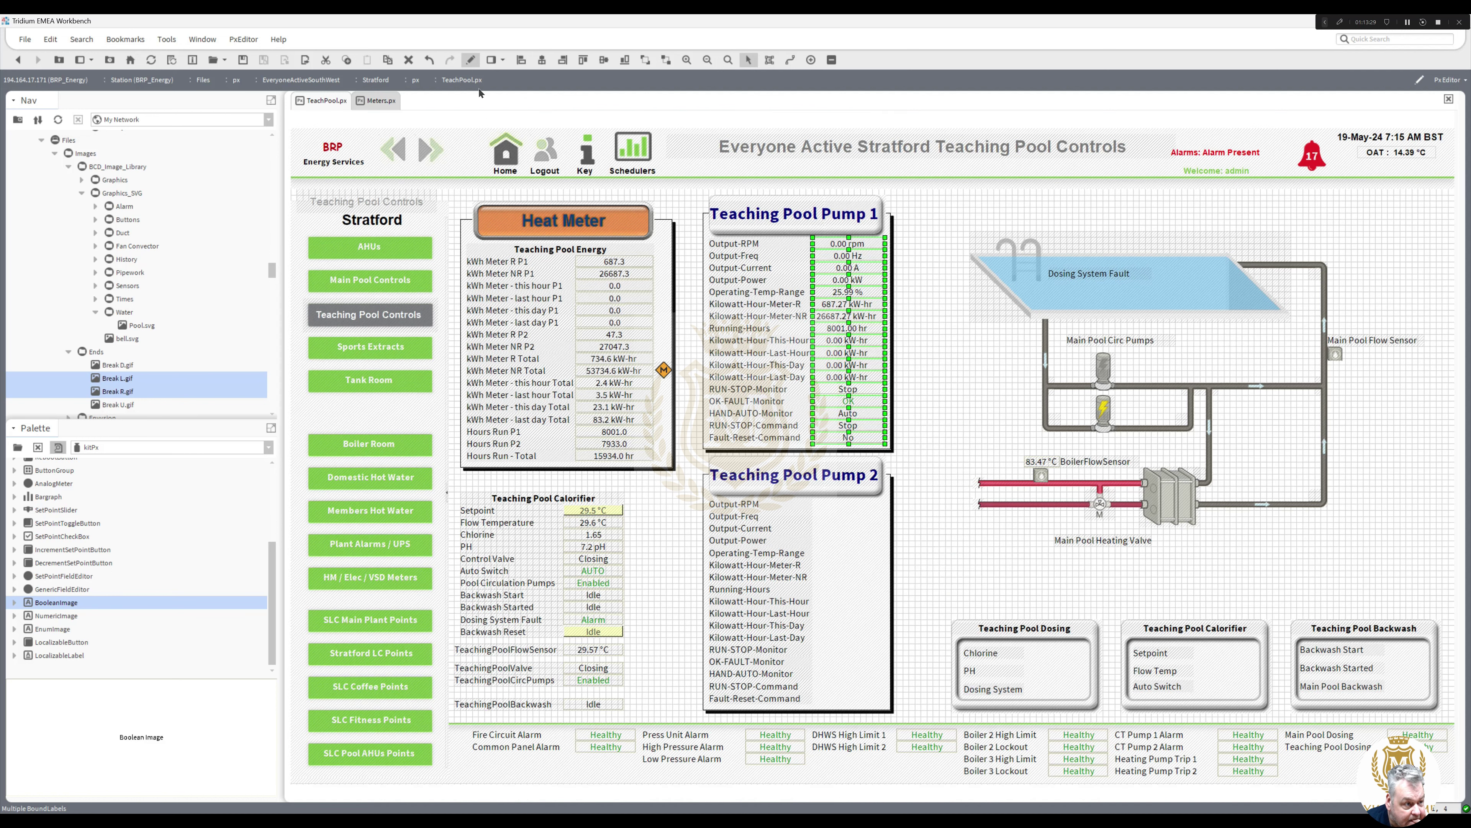
Step: Copy the Teaching Pool 2 value fields from the Meters page and place them beside the matching labels in the Teaching Pool Pump 2 panel
{"action": "left_click", "coordinate": [381, 100]}
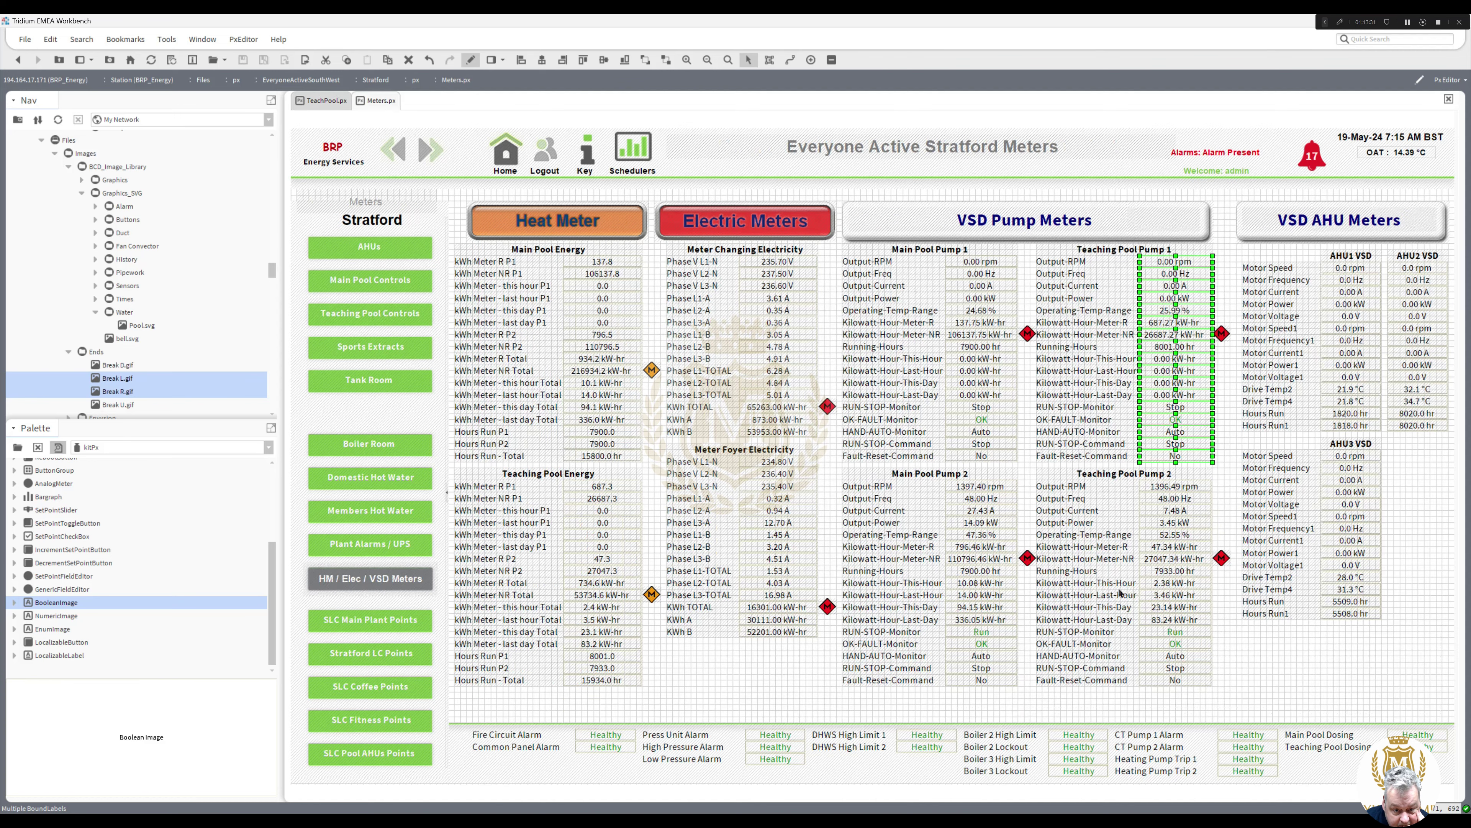
{"action": "left_click_drag", "start_coordinate": [1217, 692], "coordinate": [1119, 470]}
{"action": "right_click", "coordinate": [1161, 491]}
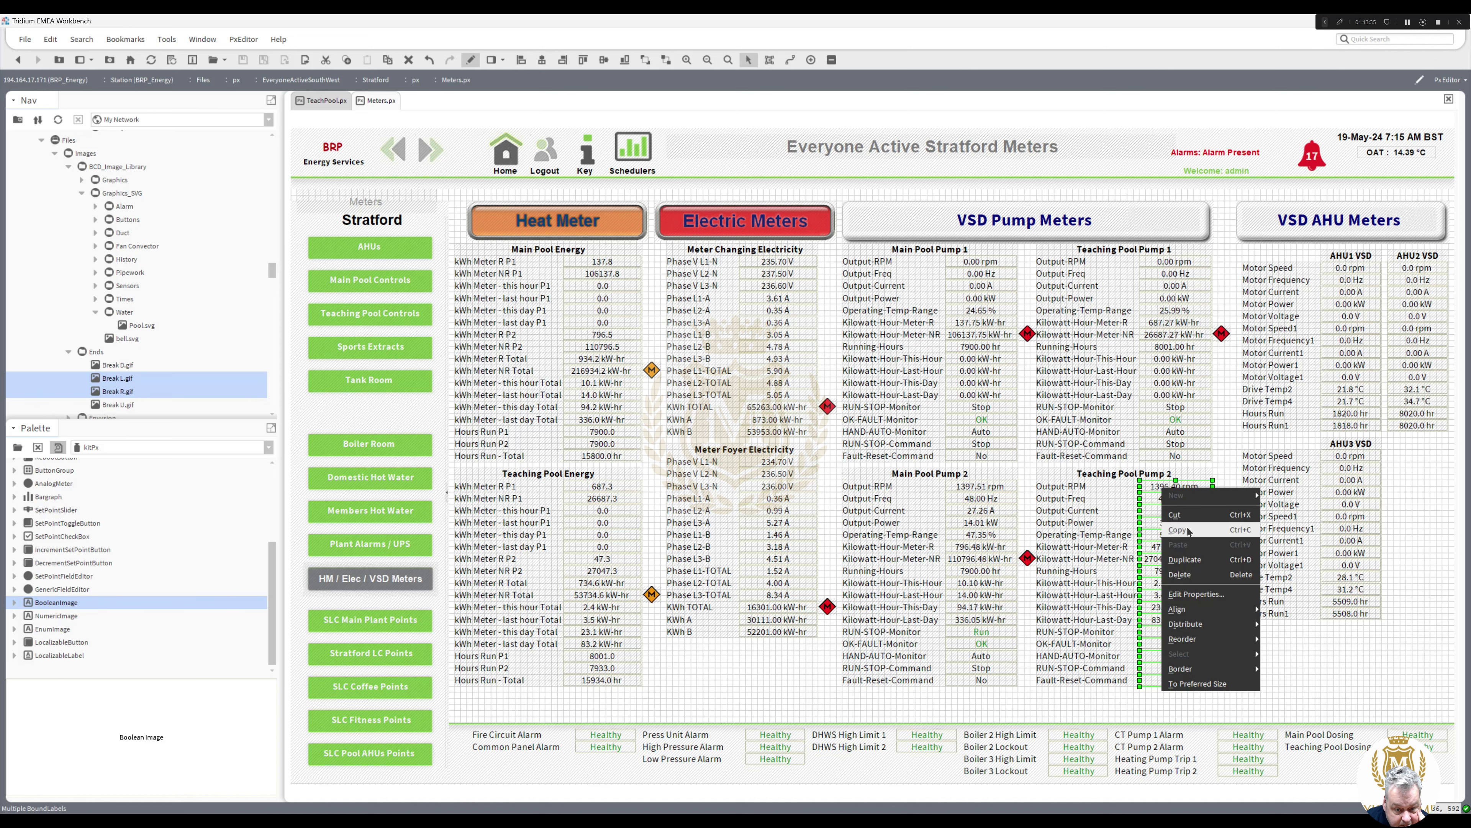
{"action": "left_click", "coordinate": [1182, 531]}
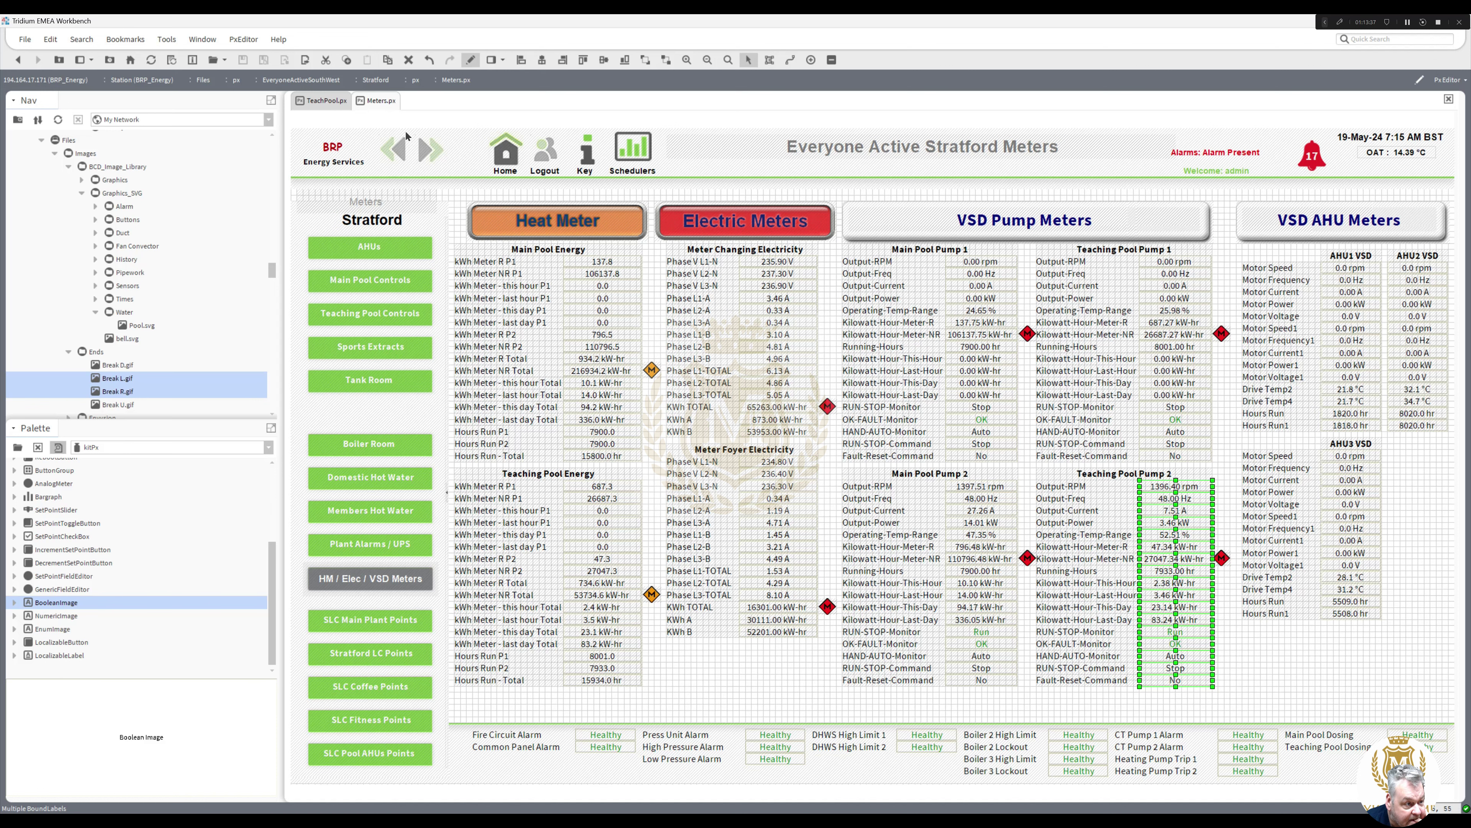
{"action": "left_click", "coordinate": [333, 101]}
{"action": "key", "text": "ctrl+v"}
{"action": "right_click", "coordinate": [931, 534]}
{"action": "left_click", "coordinate": [947, 554]}
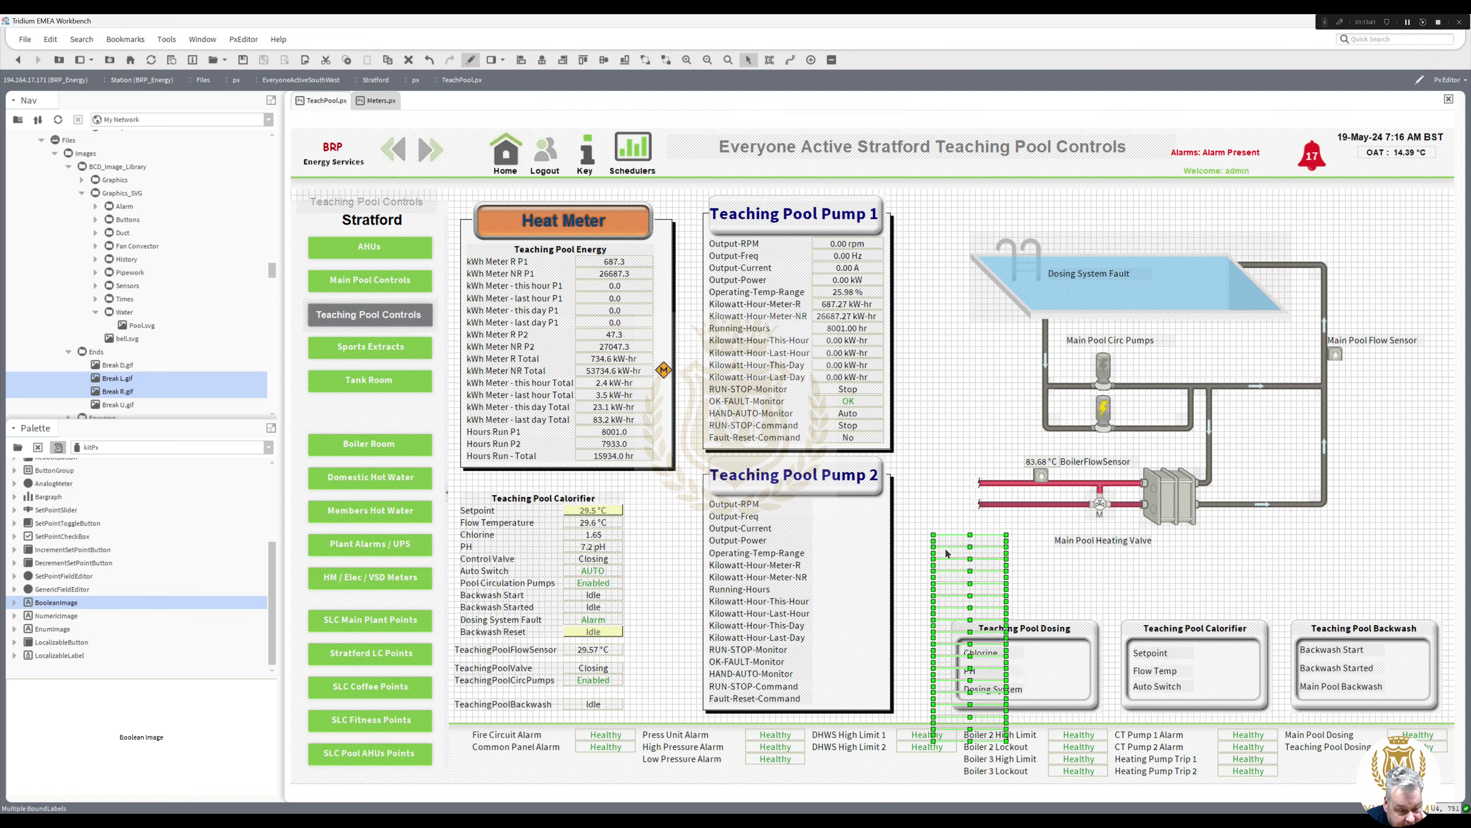
{"action": "left_click_drag", "start_coordinate": [947, 554], "coordinate": [836, 502]}
{"action": "left_click", "coordinate": [927, 521]}
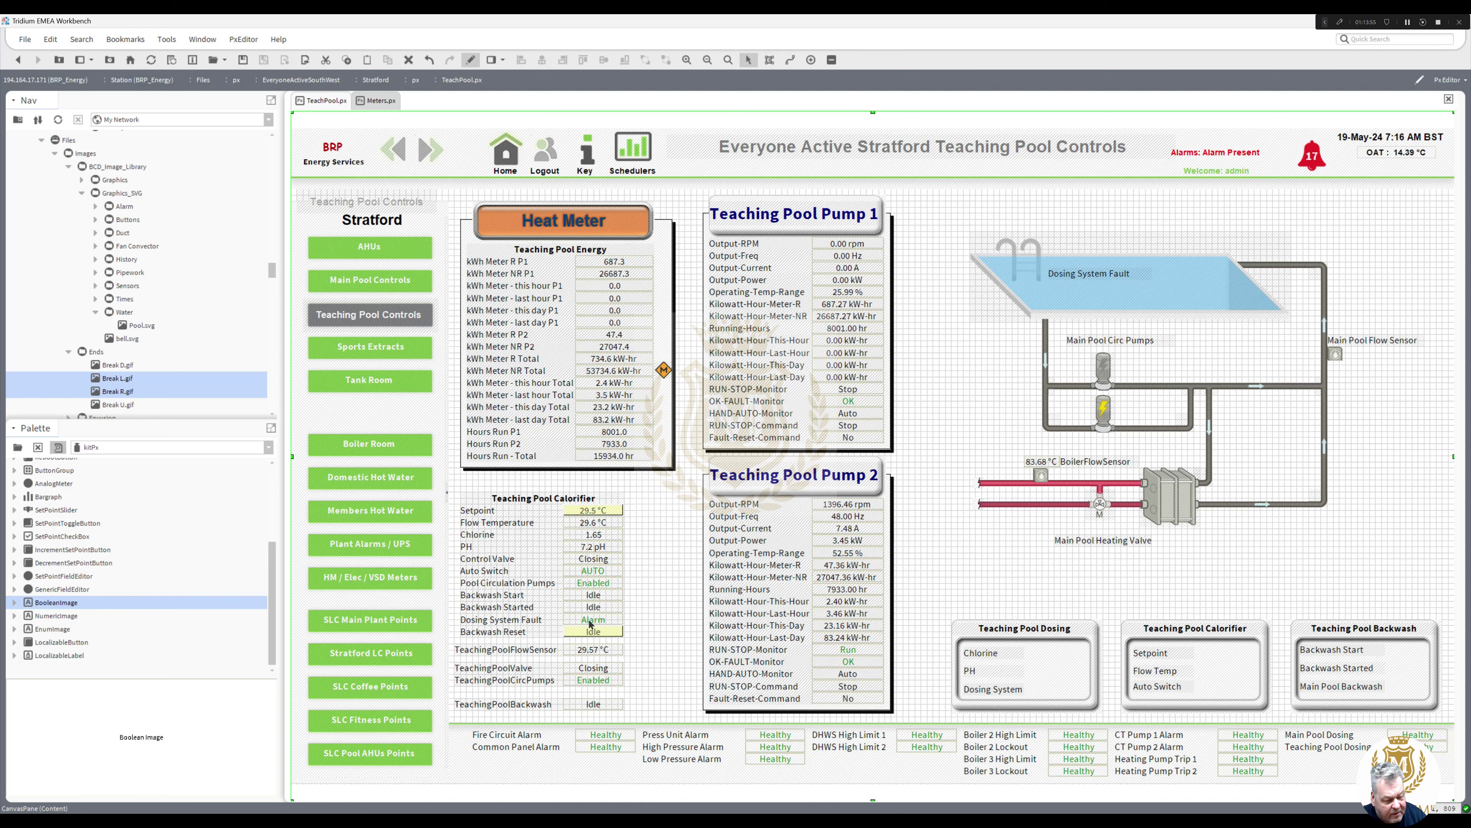
Step: Move the Dosing System Fault value from the Teaching Pool Calorifier list to beside the Dosing System Fault label on the pool
{"action": "left_click", "coordinate": [590, 622]}
{"action": "left_click_drag", "start_coordinate": [588, 618], "coordinate": [1176, 279]}
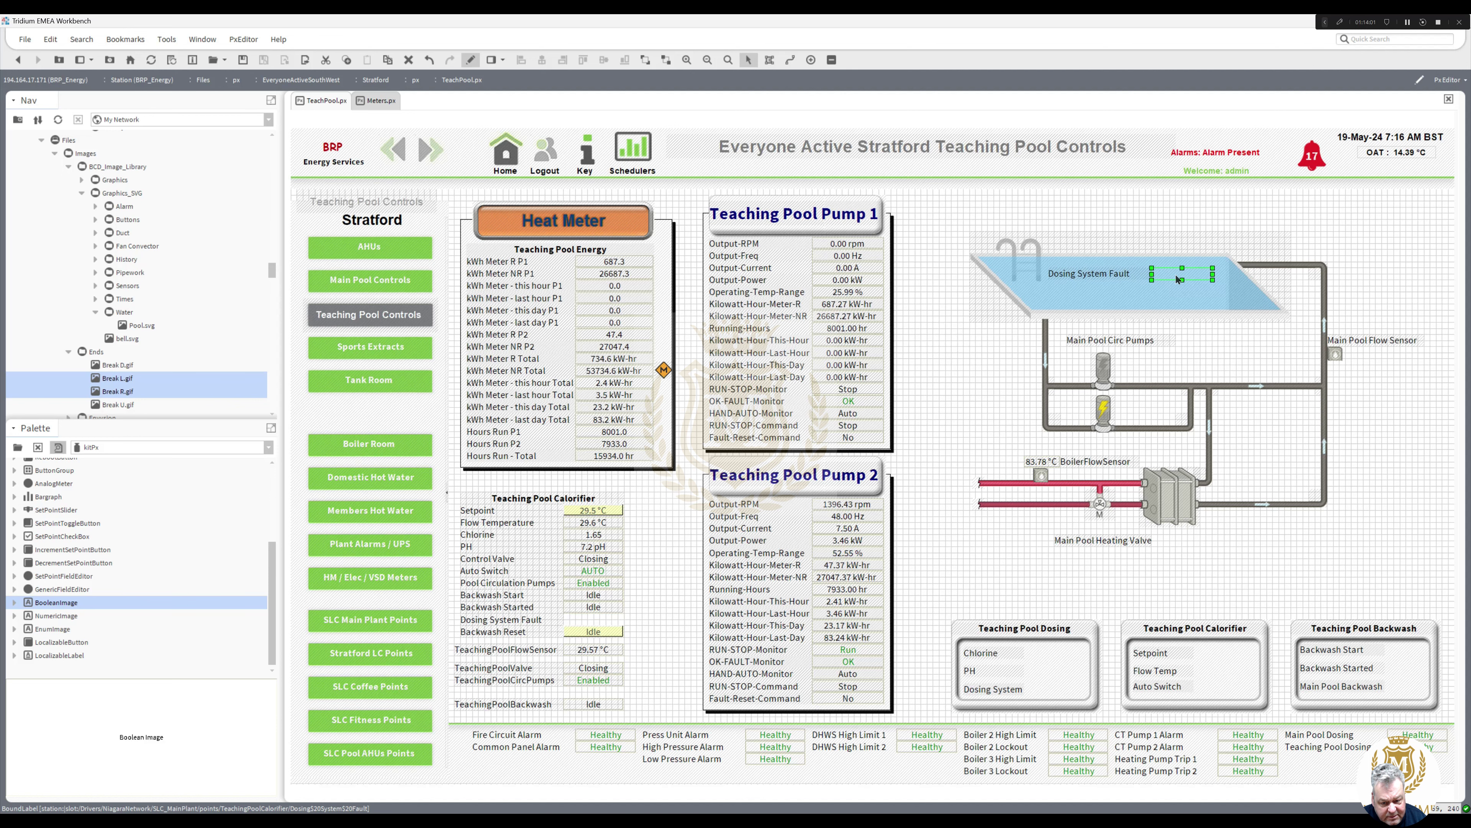
{"action": "left_click", "coordinate": [915, 210]}
Step: Copy the Dosing System Fault value field from the Main Pool Controls page and reopen the Teaching Pool Controls page for editing
{"action": "left_click", "coordinate": [470, 59]}
{"action": "left_click", "coordinate": [392, 284]}
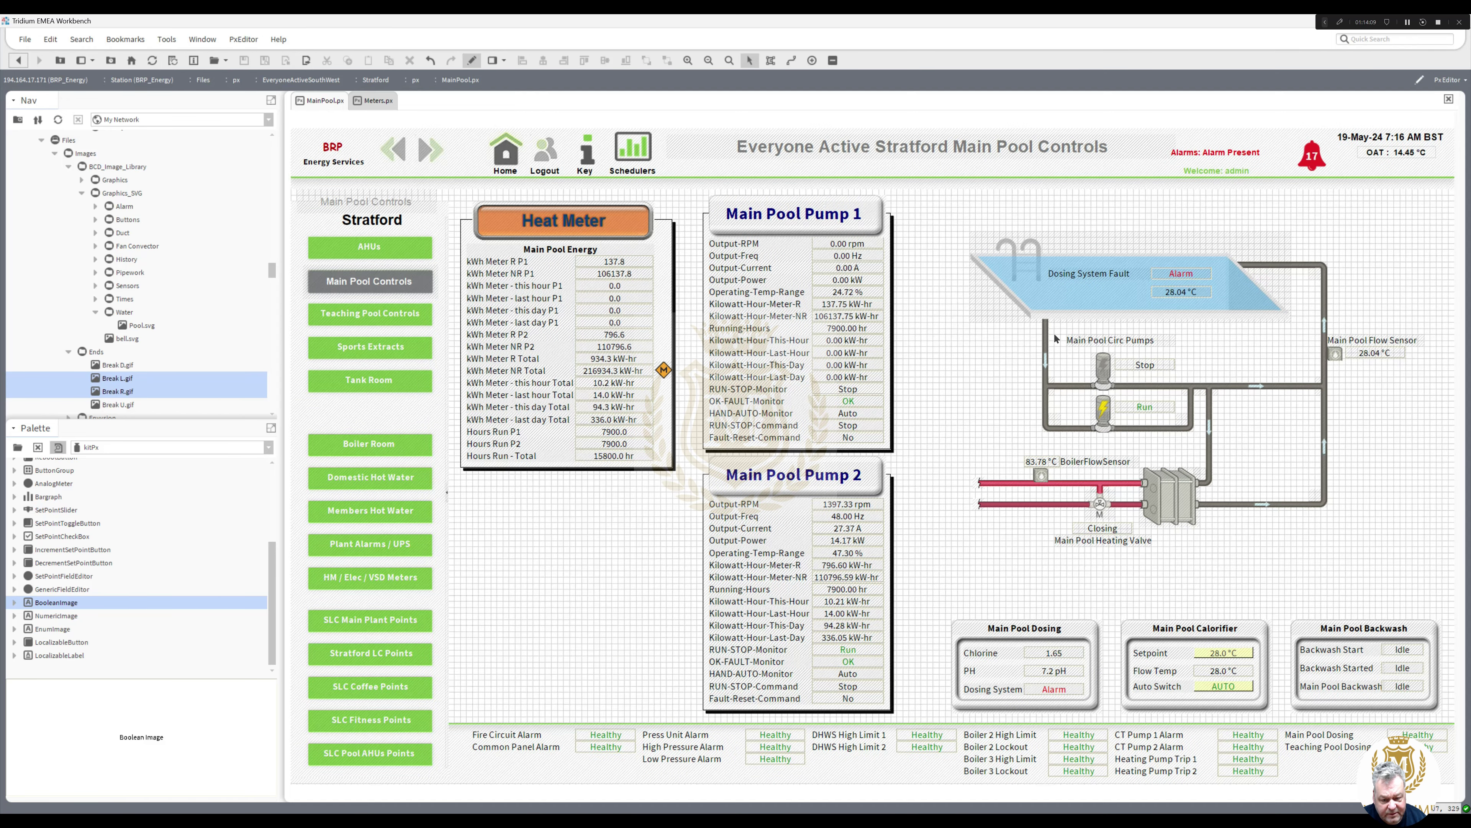
{"action": "right_click", "coordinate": [1184, 274]}
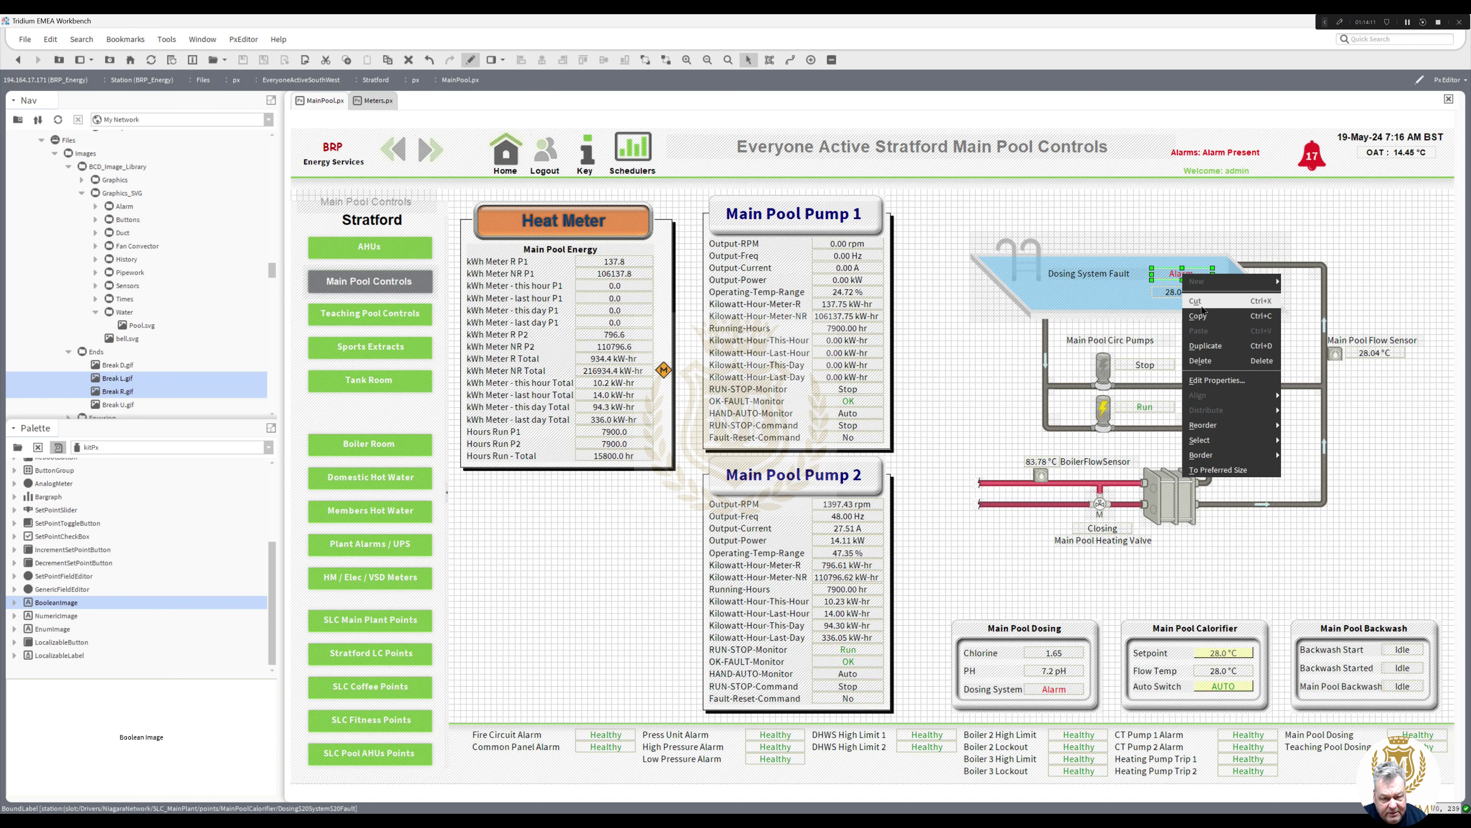
{"action": "left_click", "coordinate": [1199, 316]}
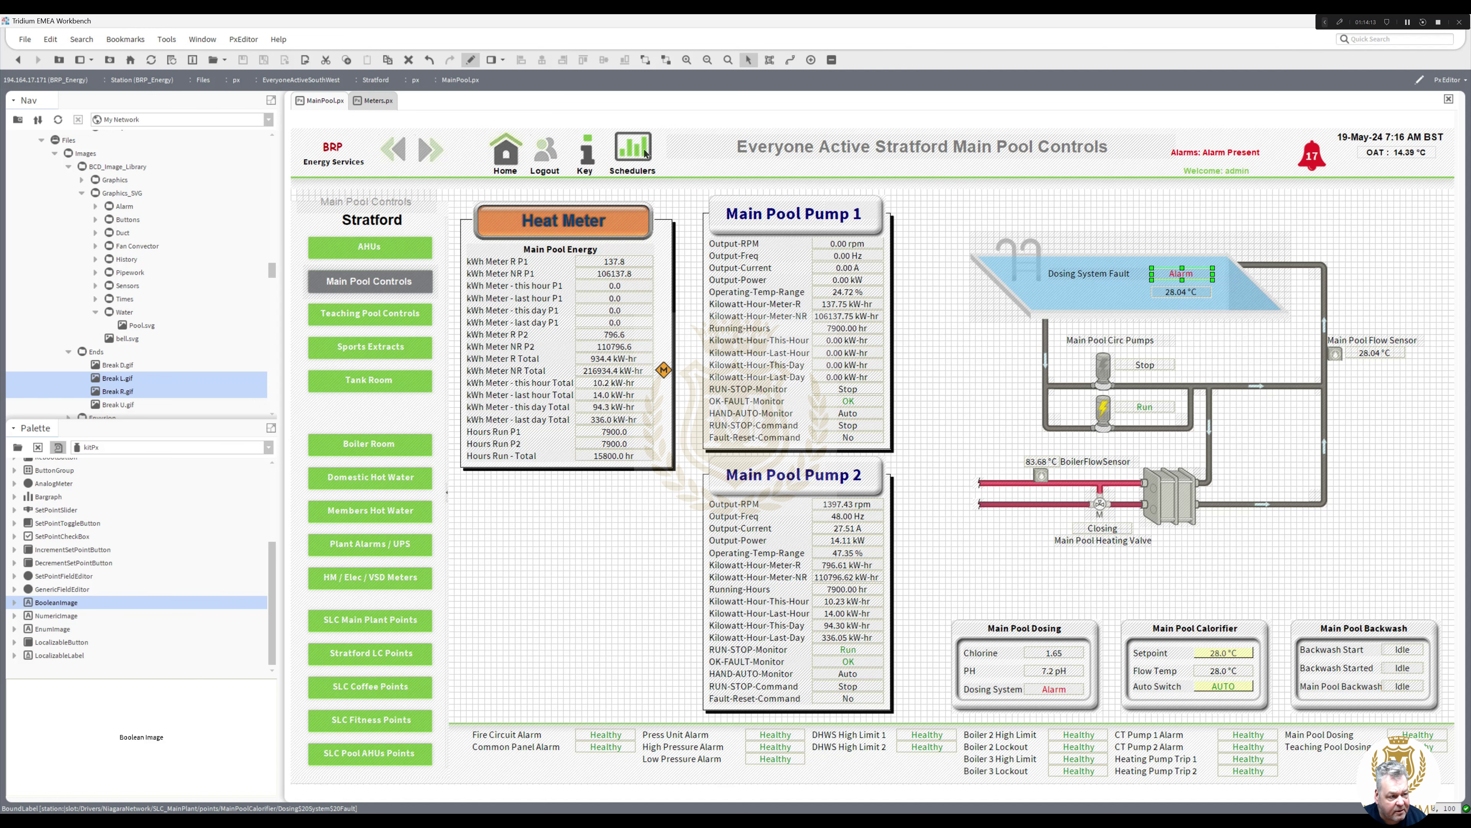
{"action": "left_click", "coordinate": [471, 60]}
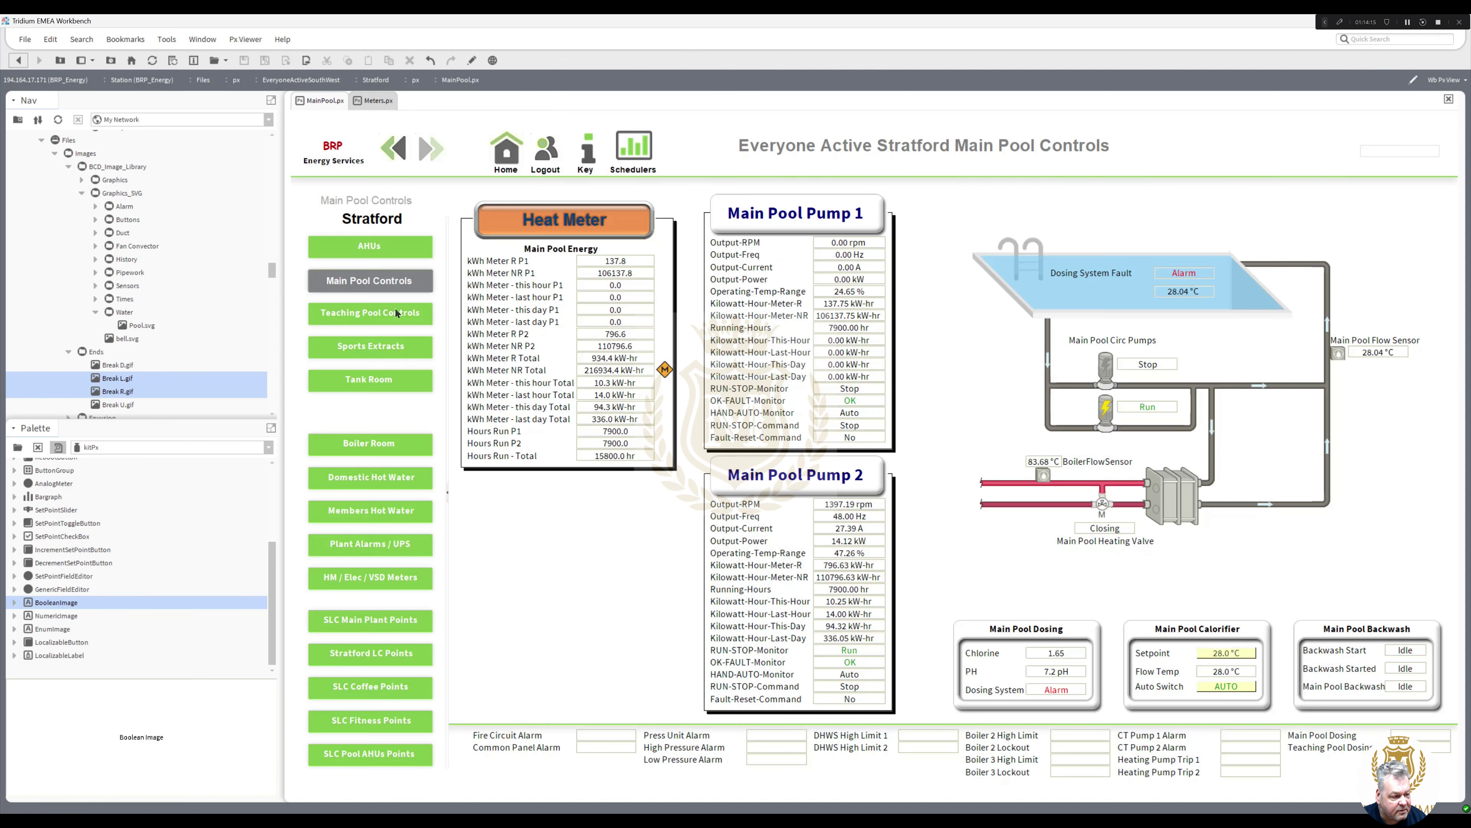
{"action": "left_click", "coordinate": [390, 319]}
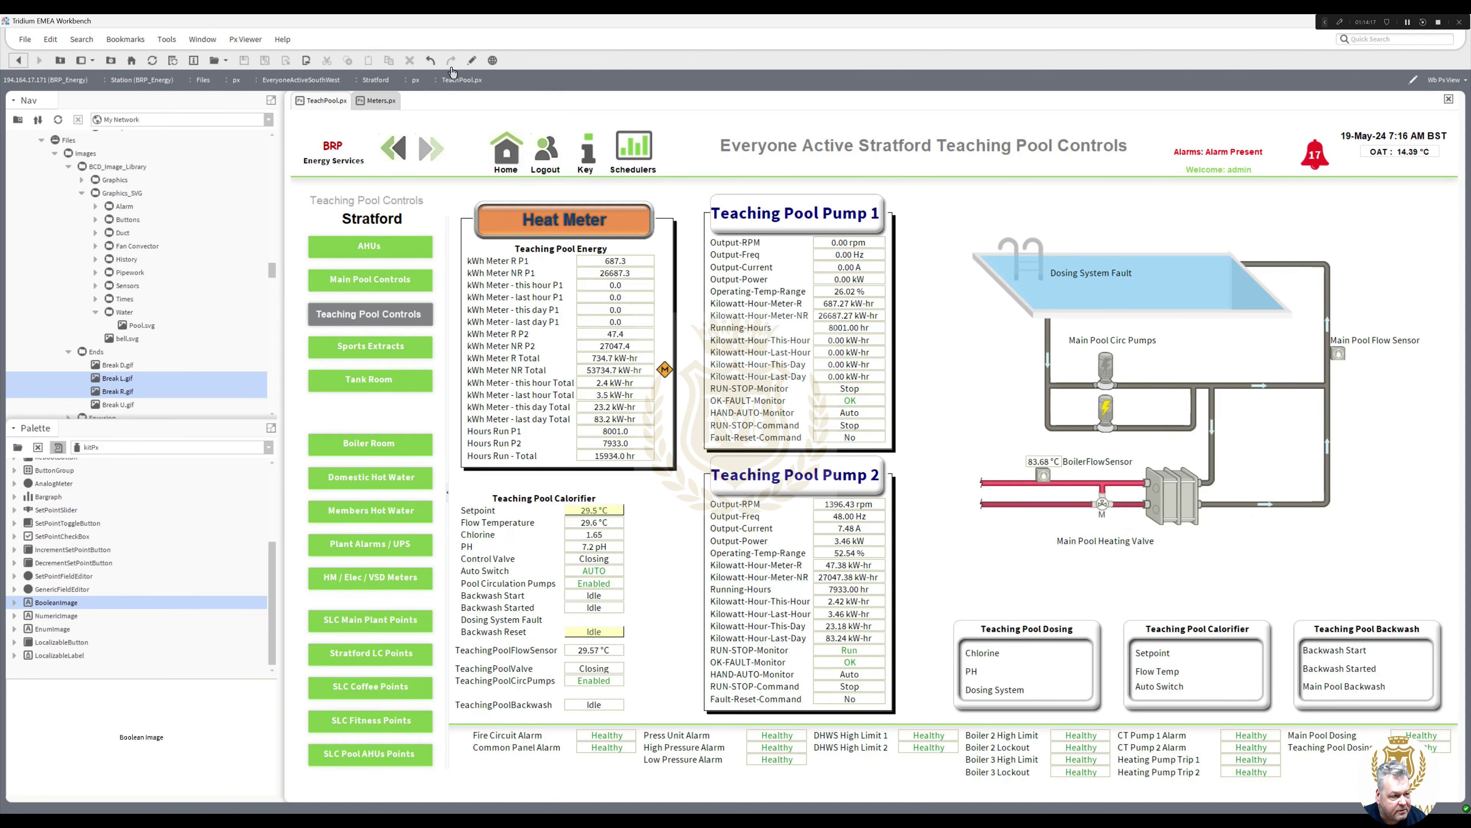
{"action": "left_click", "coordinate": [473, 61]}
Step: Try the copied main pool alarm field beside the pool's Dosing System Fault label and delete it again
{"action": "right_click", "coordinate": [943, 374]}
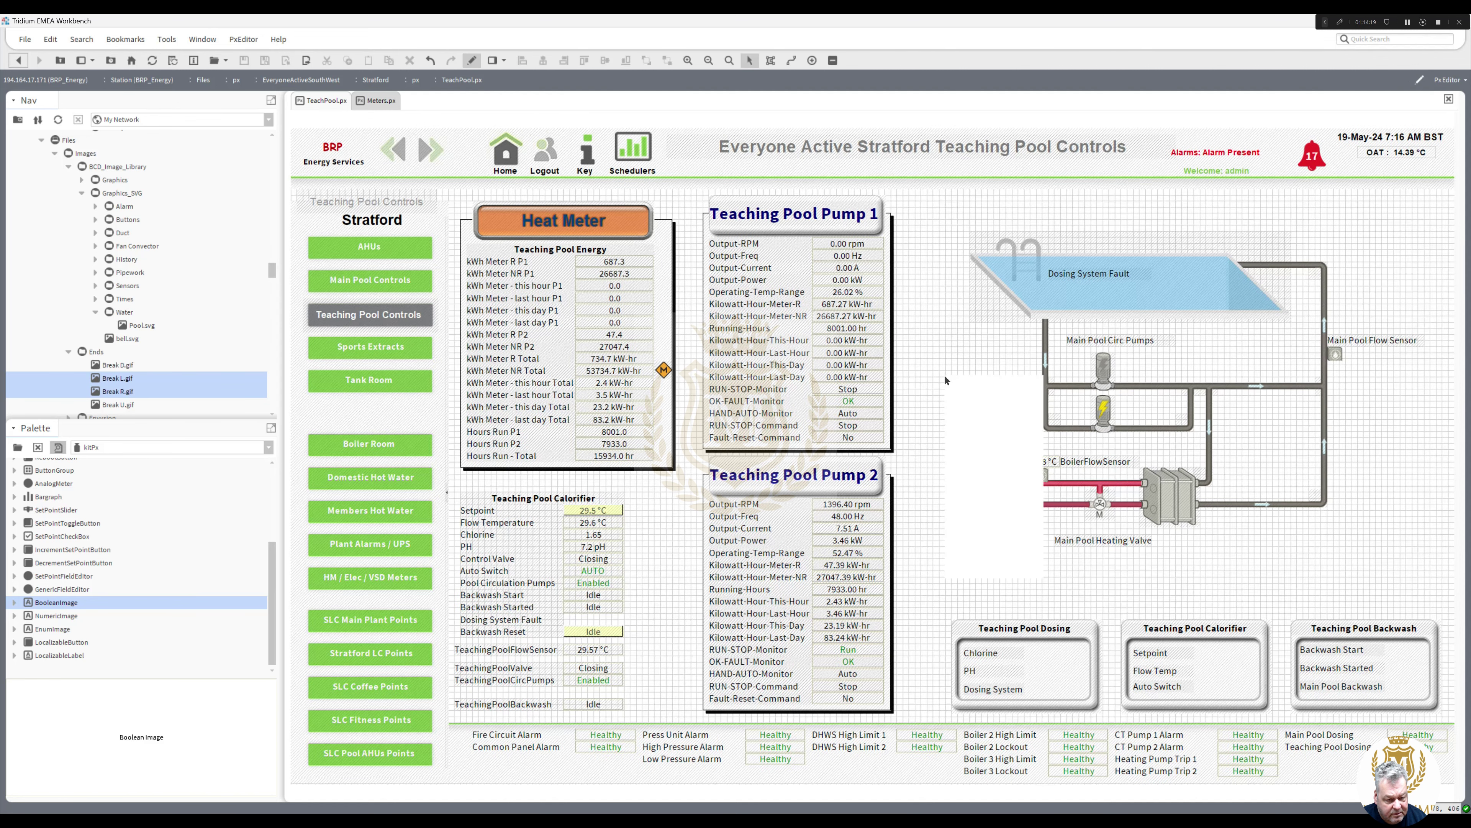
{"action": "left_click", "coordinate": [963, 432]}
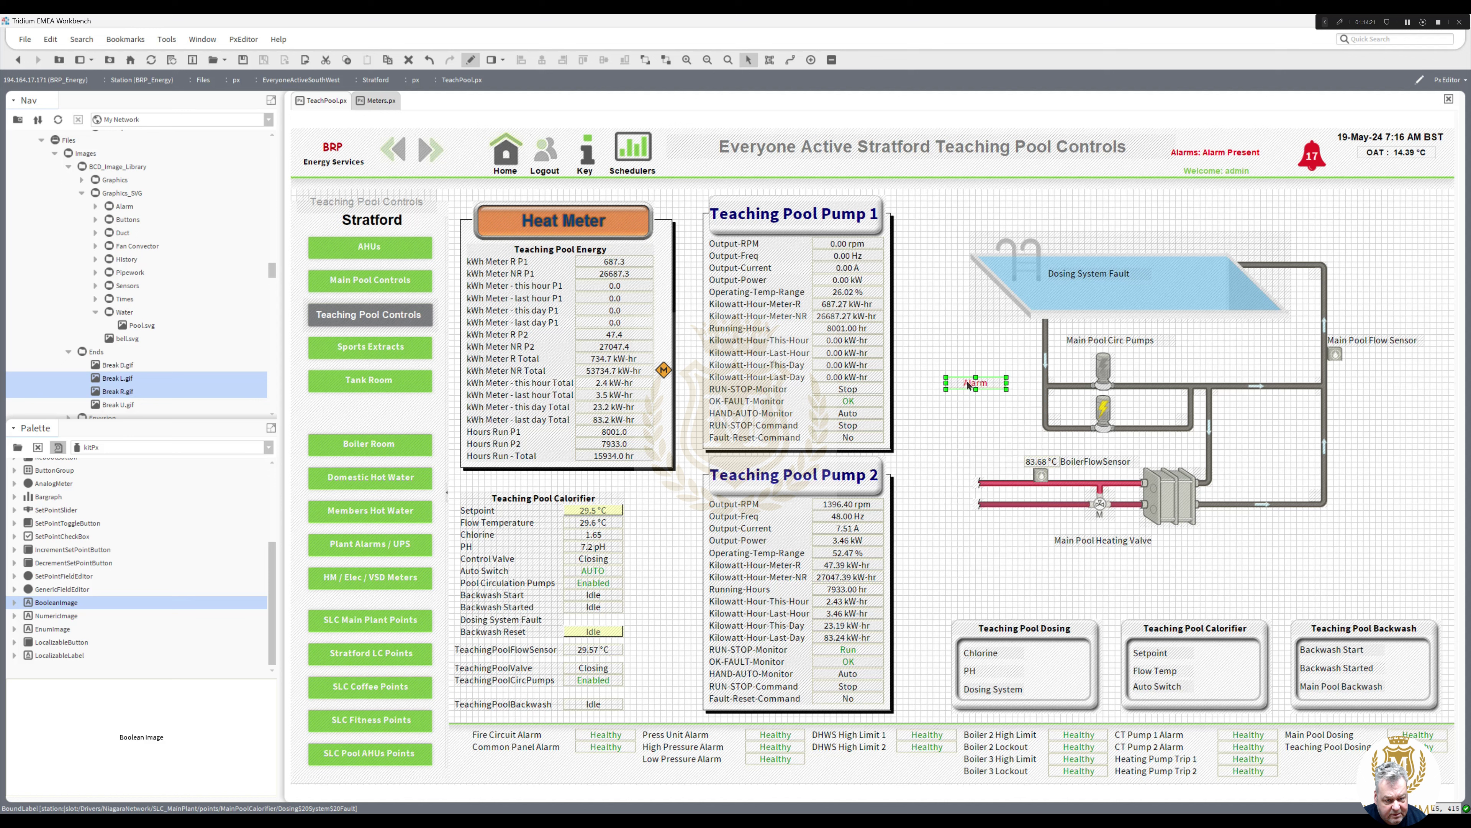
{"action": "left_click", "coordinate": [1159, 284]}
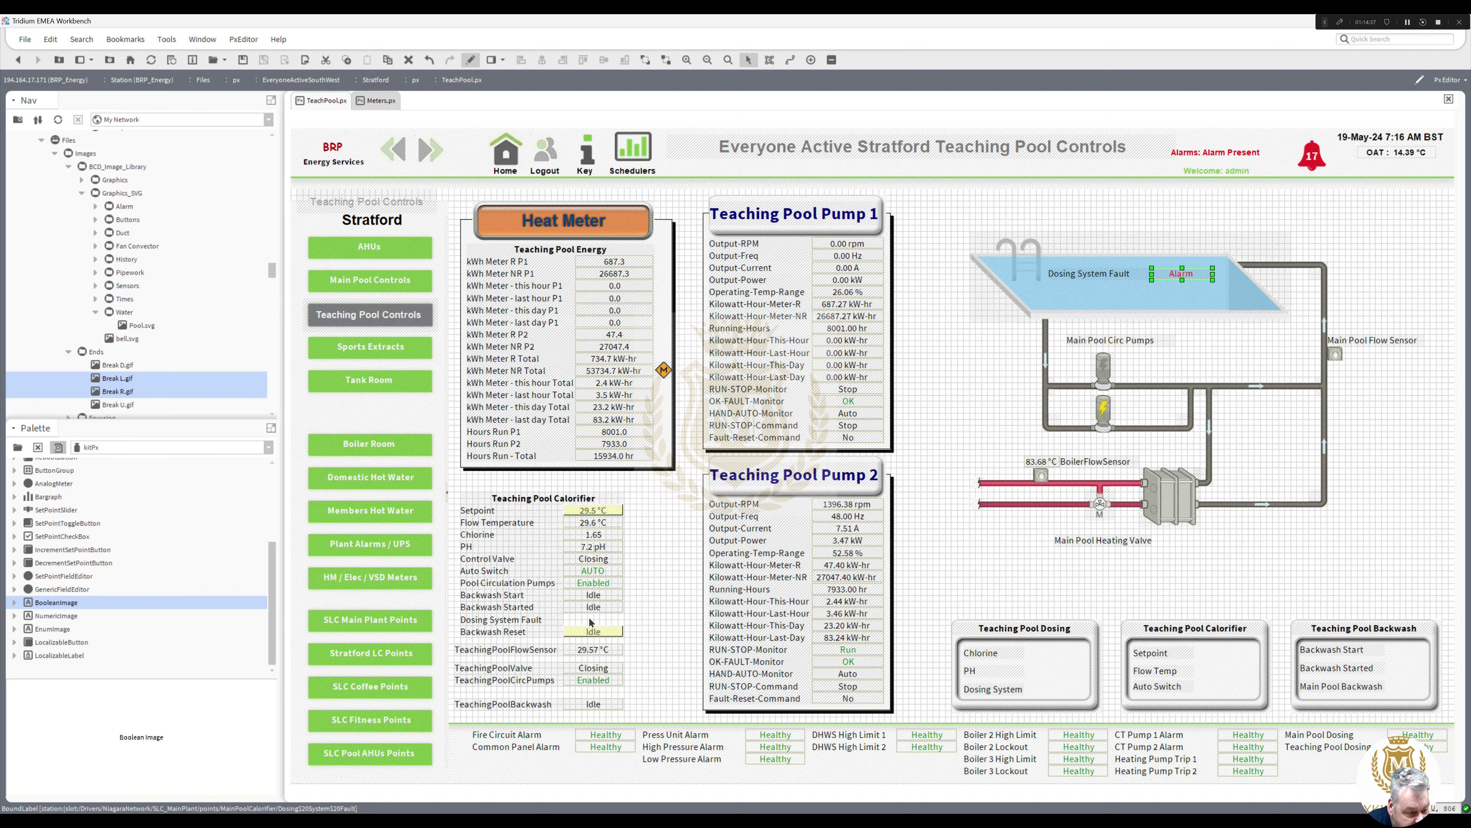
{"action": "left_click_drag", "start_coordinate": [272, 262], "coordinate": [274, 251]}
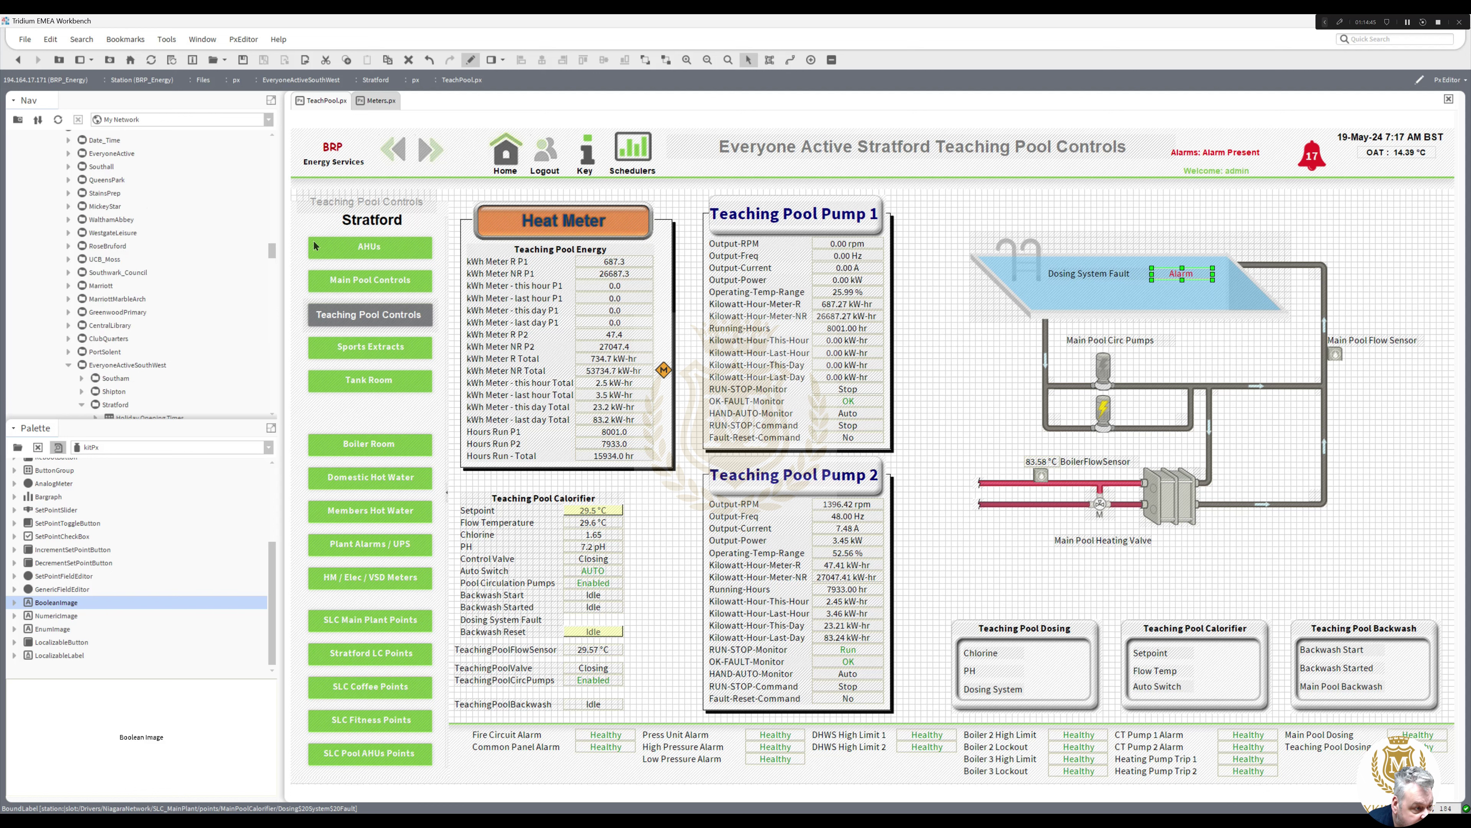
{"action": "left_click_drag", "start_coordinate": [273, 250], "coordinate": [272, 229]}
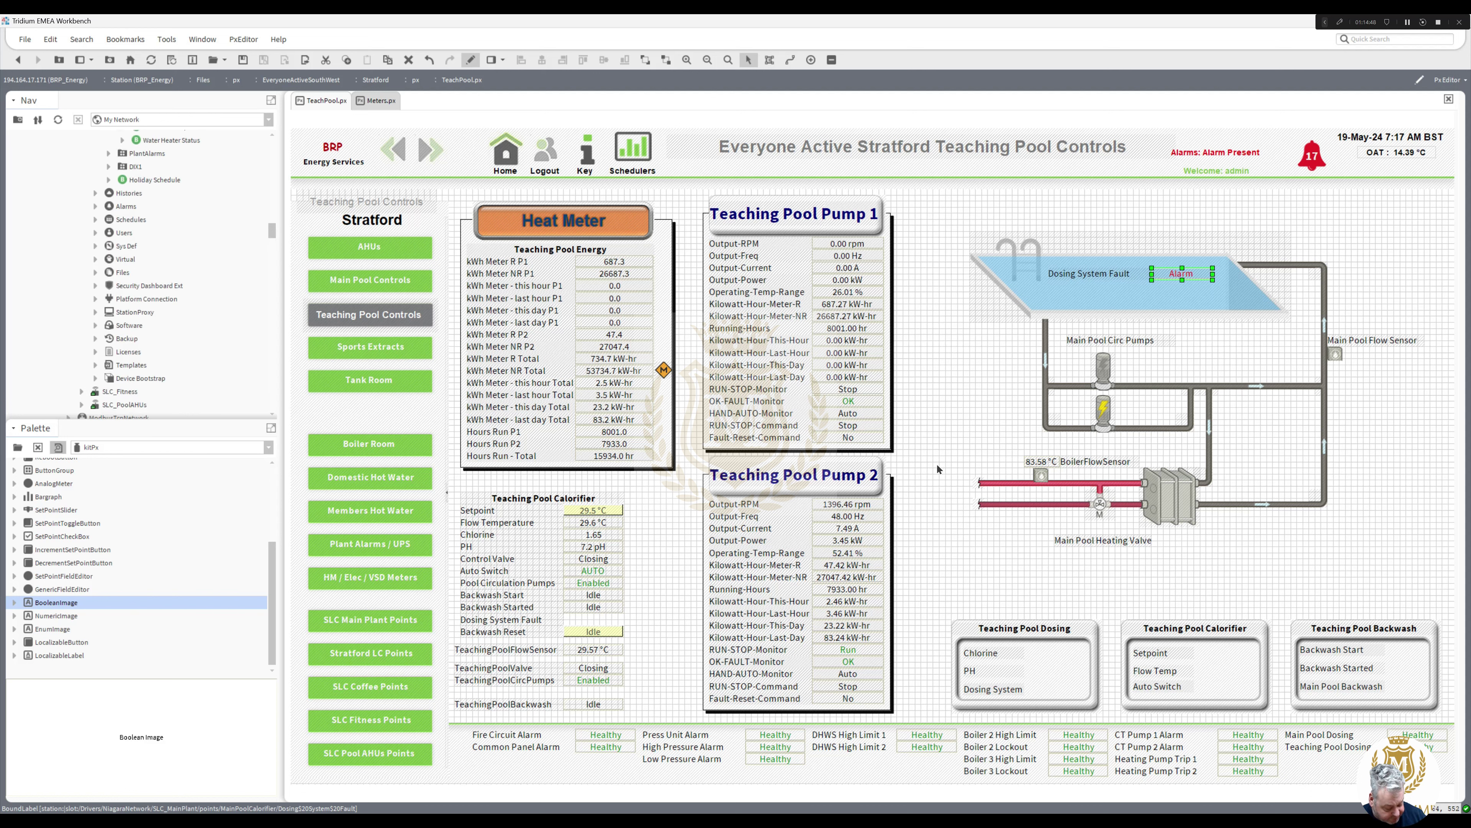
{"action": "key", "text": "Delete"}
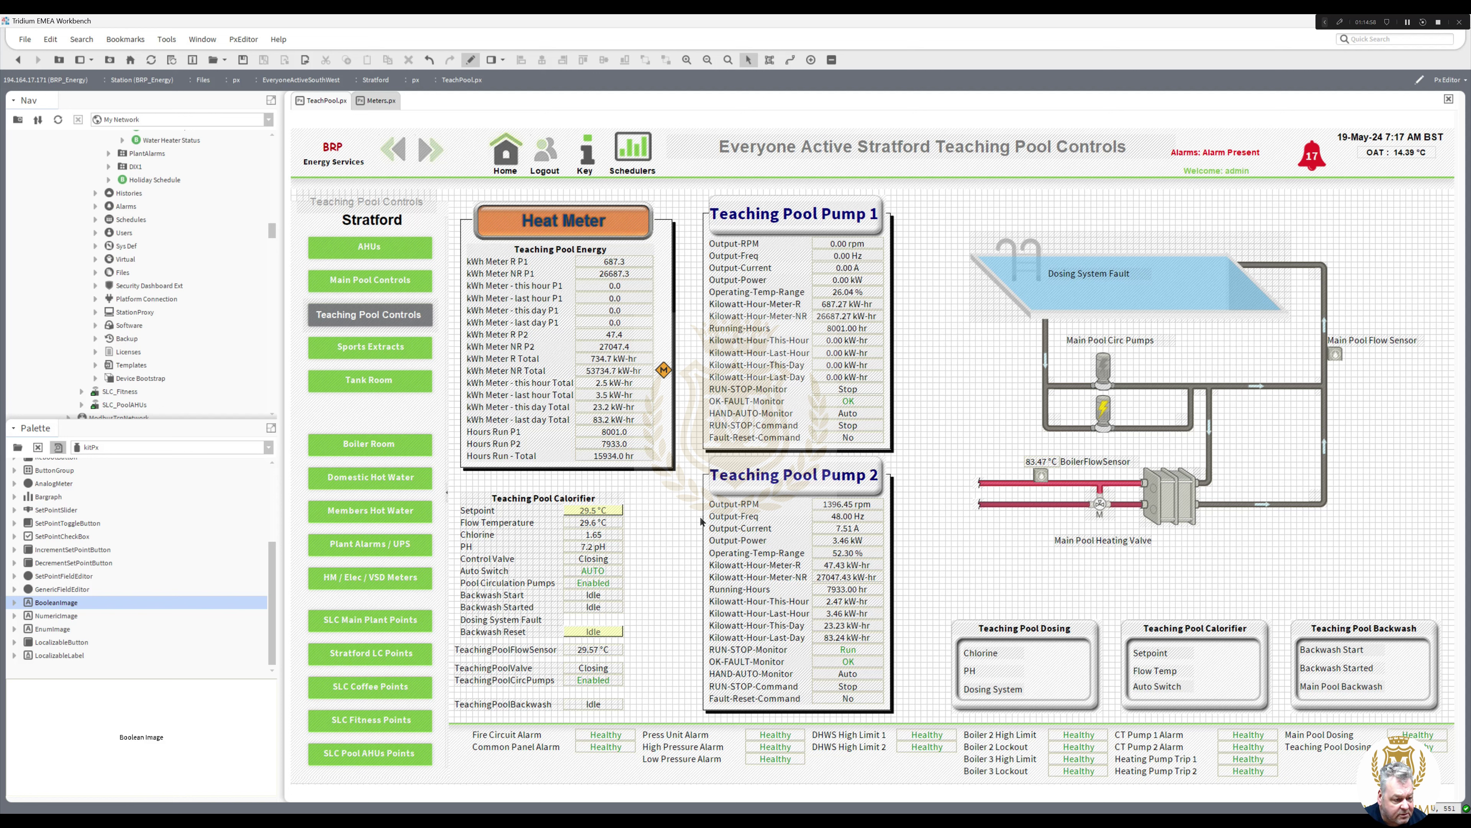
Step: Add the Dosing System Fault point from SLC_MainPlant's TeachingPoolCalorifier folder to the graphic as a label and value below the Main Pool Heating Valve
{"action": "left_click_drag", "start_coordinate": [273, 226], "coordinate": [273, 197]}
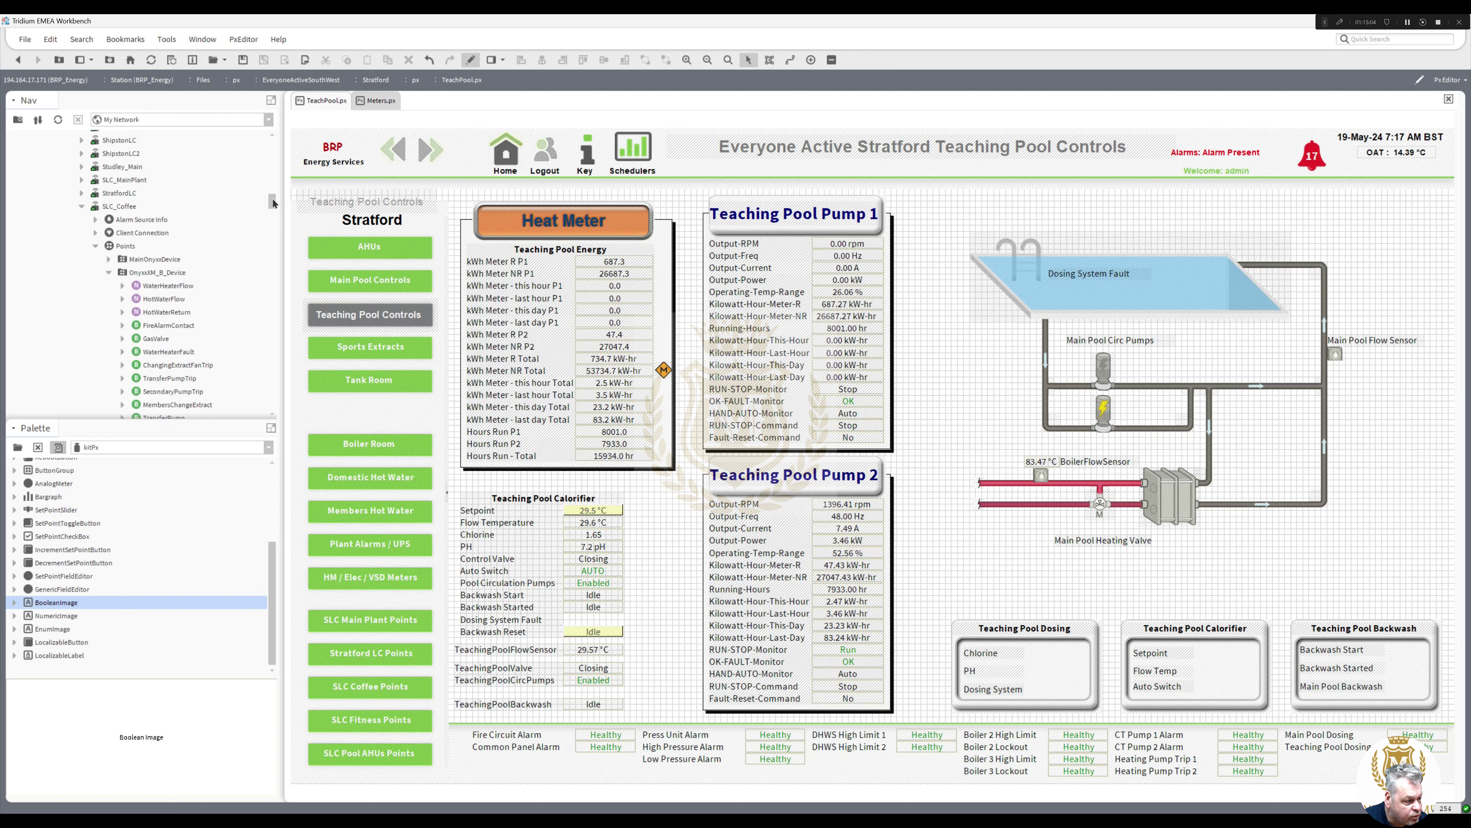
{"action": "left_click", "coordinate": [82, 207]}
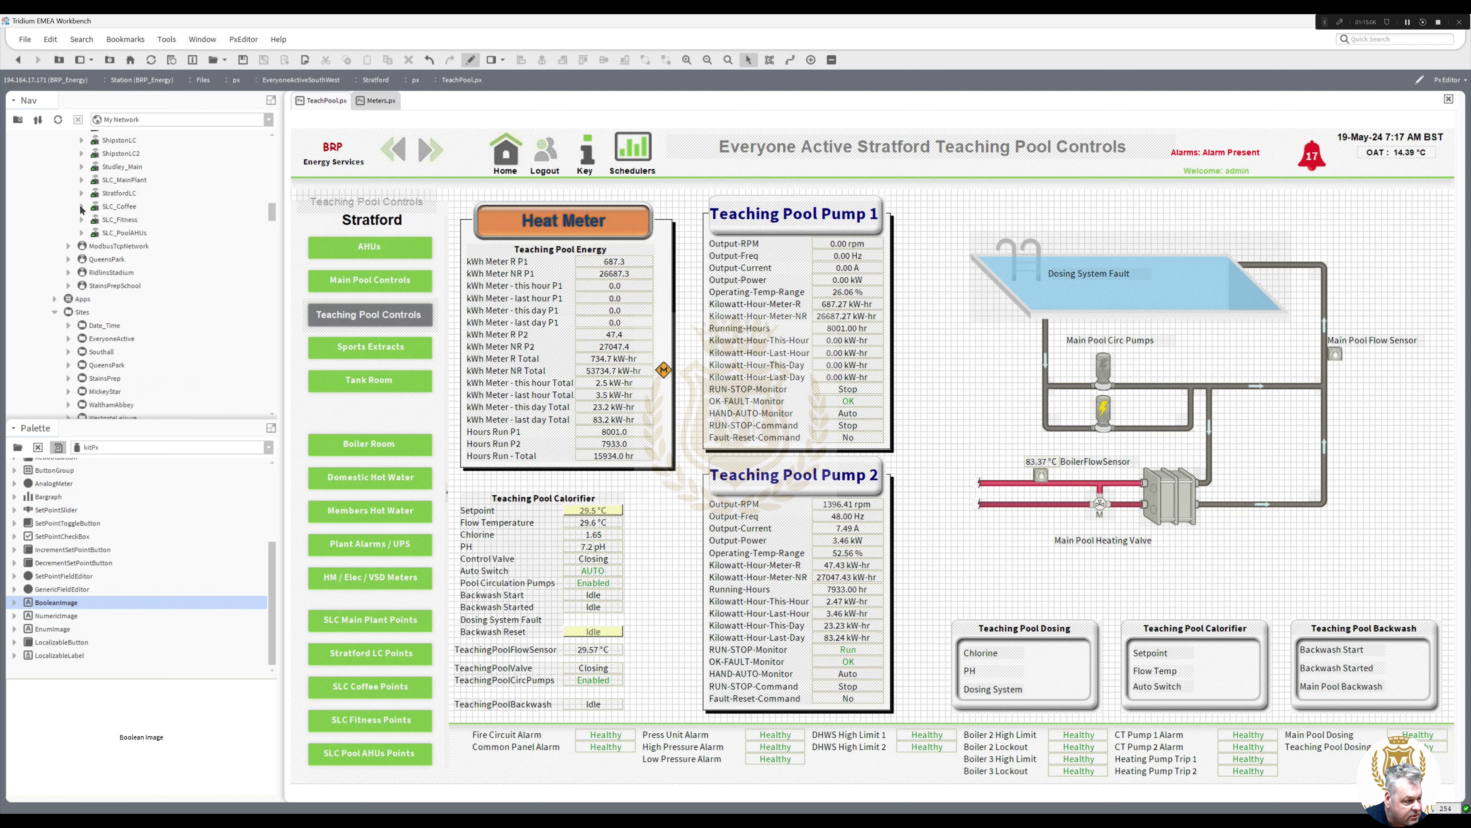
{"action": "left_click", "coordinate": [82, 181]}
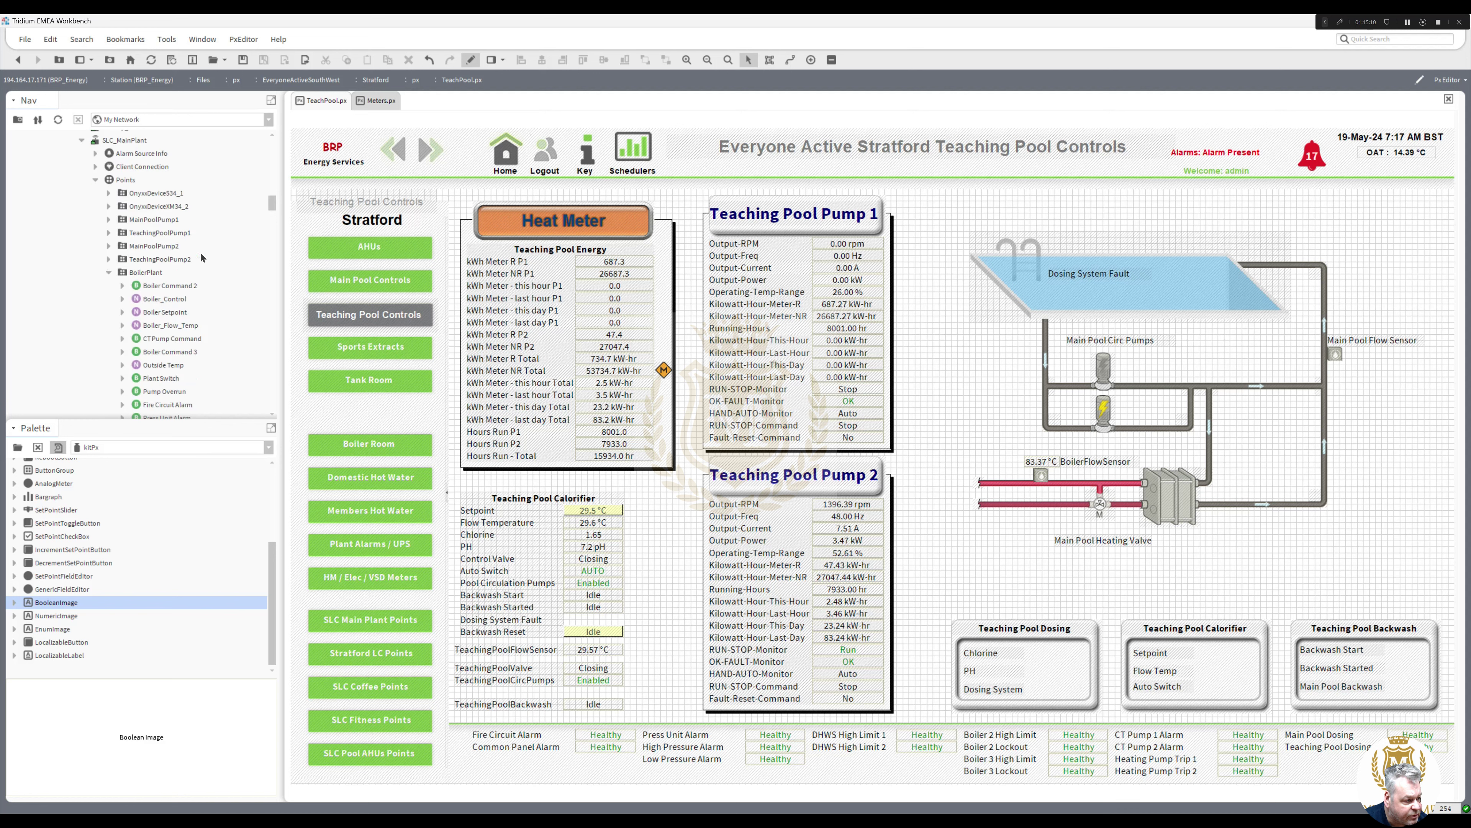
{"action": "left_click_drag", "start_coordinate": [266, 203], "coordinate": [273, 220]}
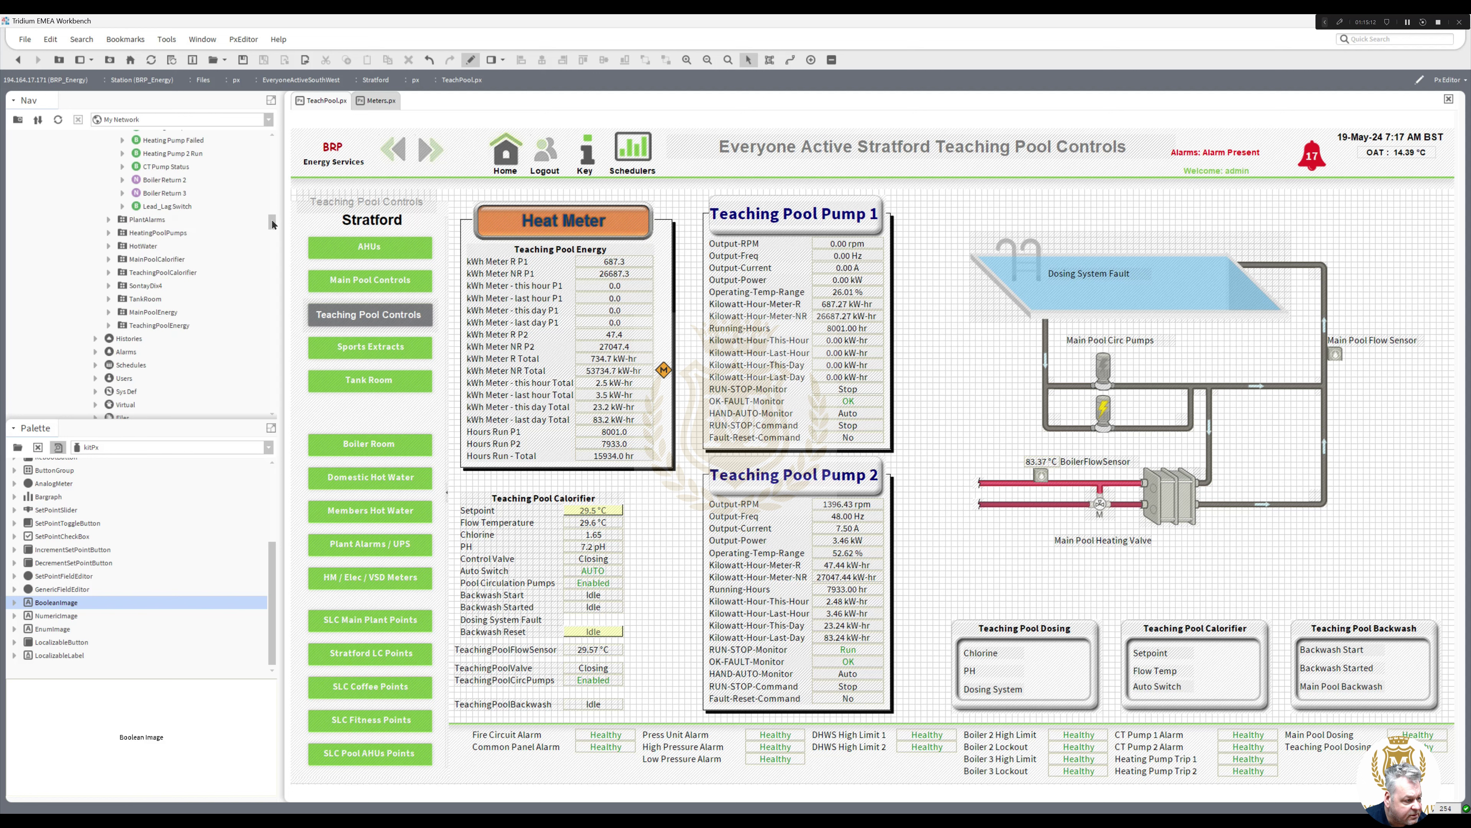
{"action": "left_click", "coordinate": [139, 327]}
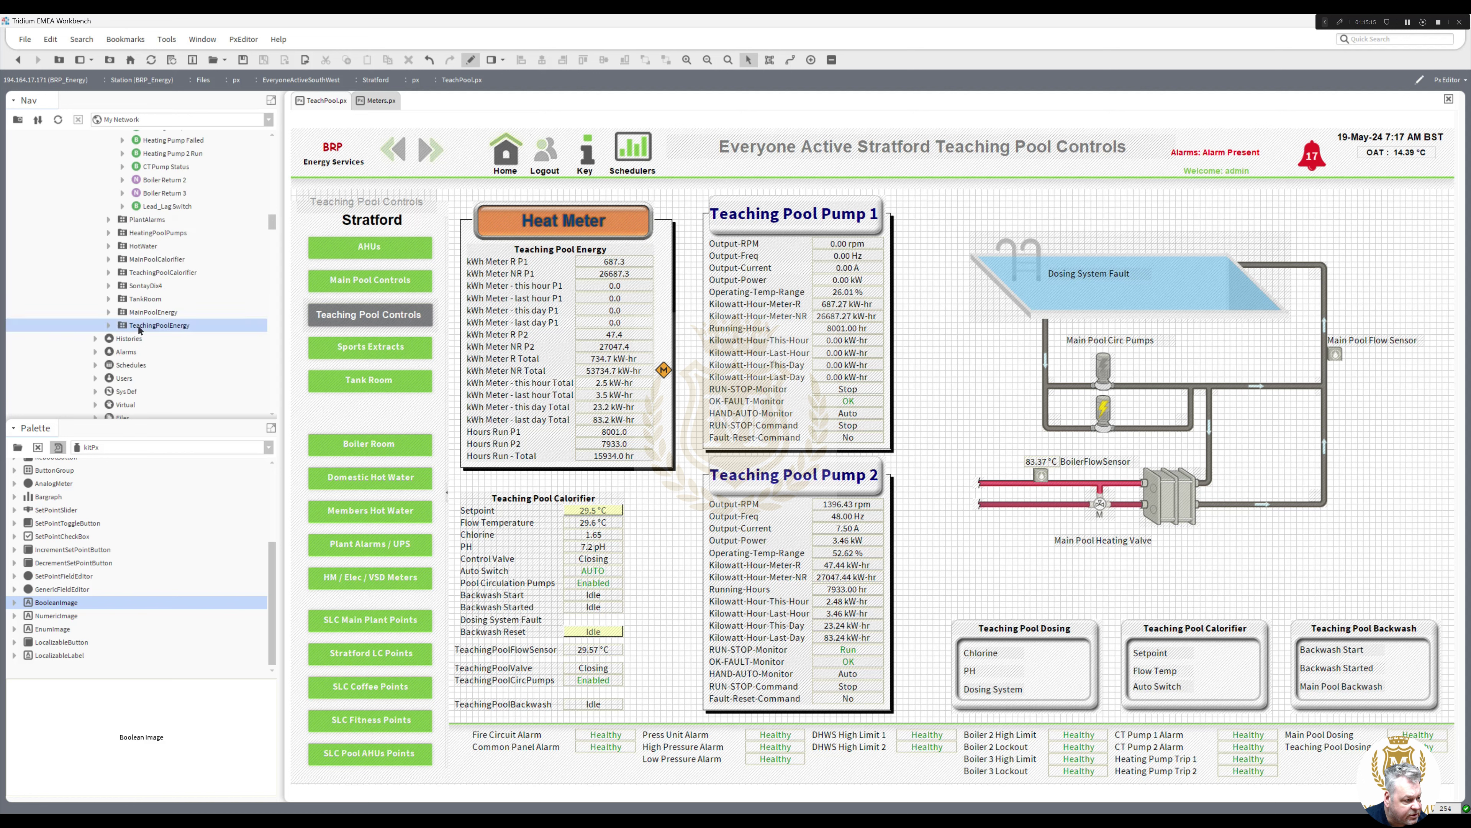
{"action": "left_click", "coordinate": [108, 273]}
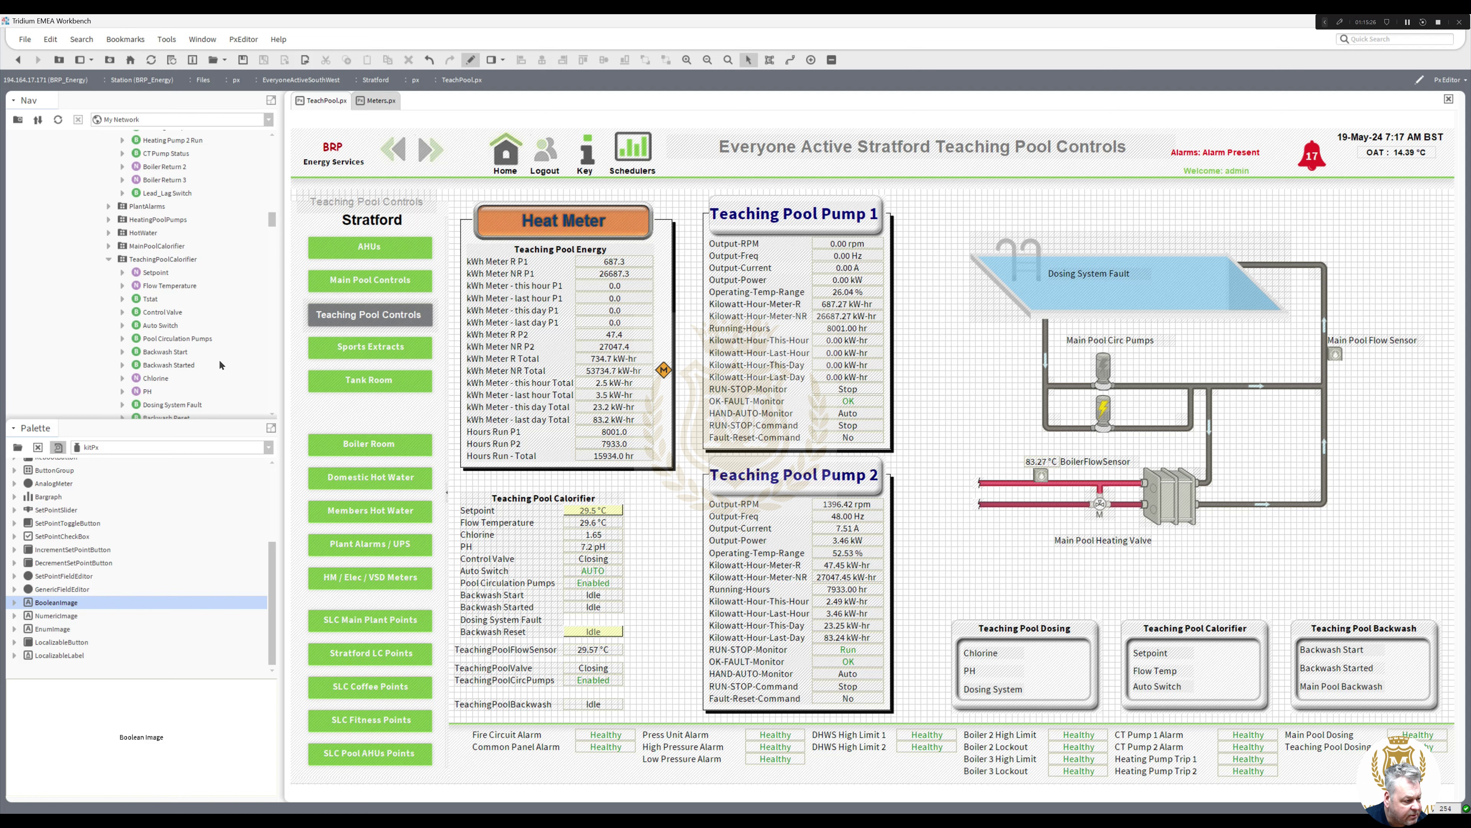
{"action": "left_click_drag", "start_coordinate": [185, 402], "coordinate": [939, 585]}
{"action": "left_click", "coordinate": [724, 644]}
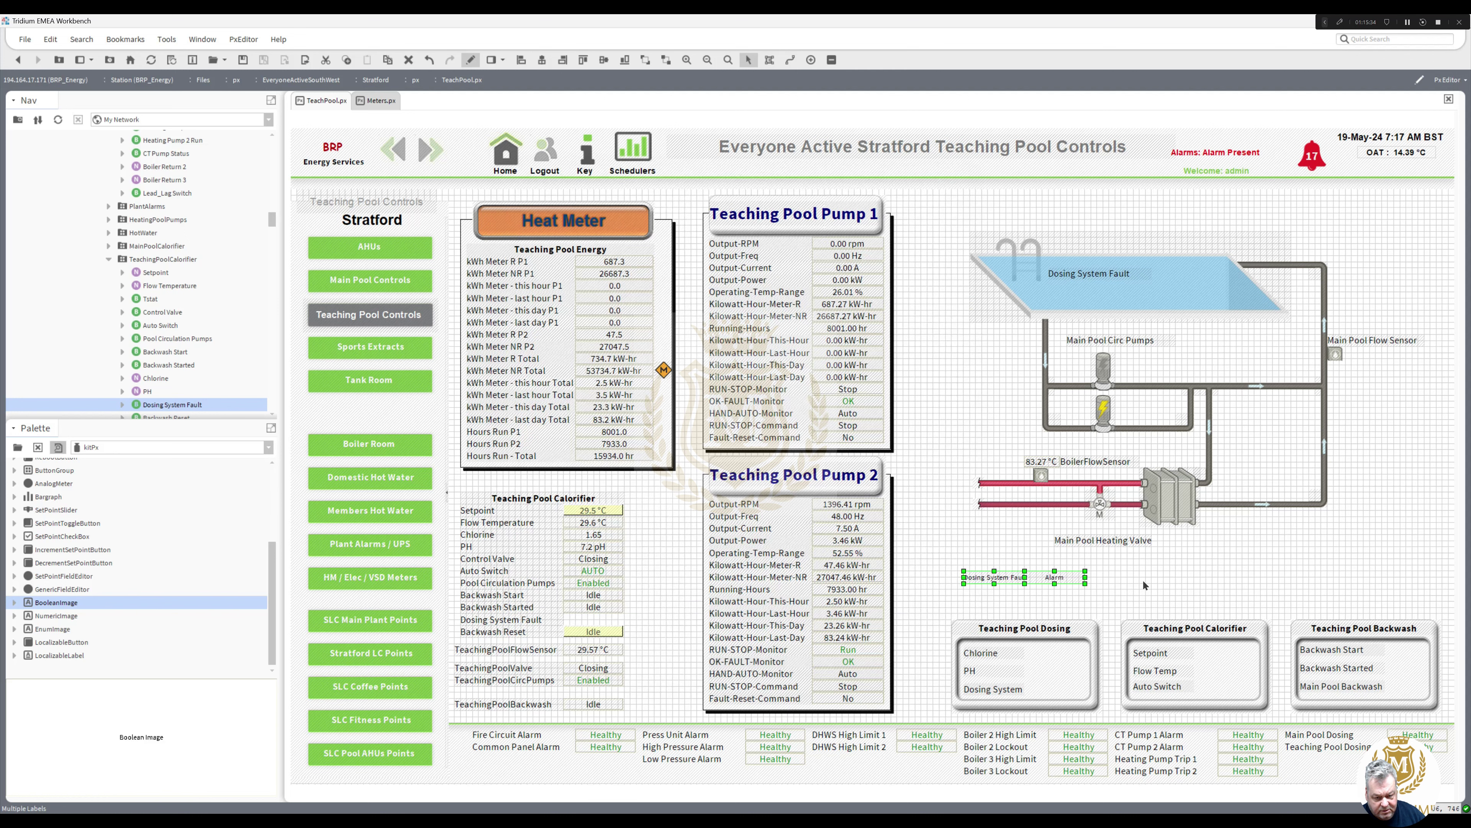
Step: Paste the formatted main pool alarm field and place it beside the Dosing System Fault label on the pool
{"action": "right_click", "coordinate": [1143, 583]}
{"action": "left_click", "coordinate": [1173, 637]}
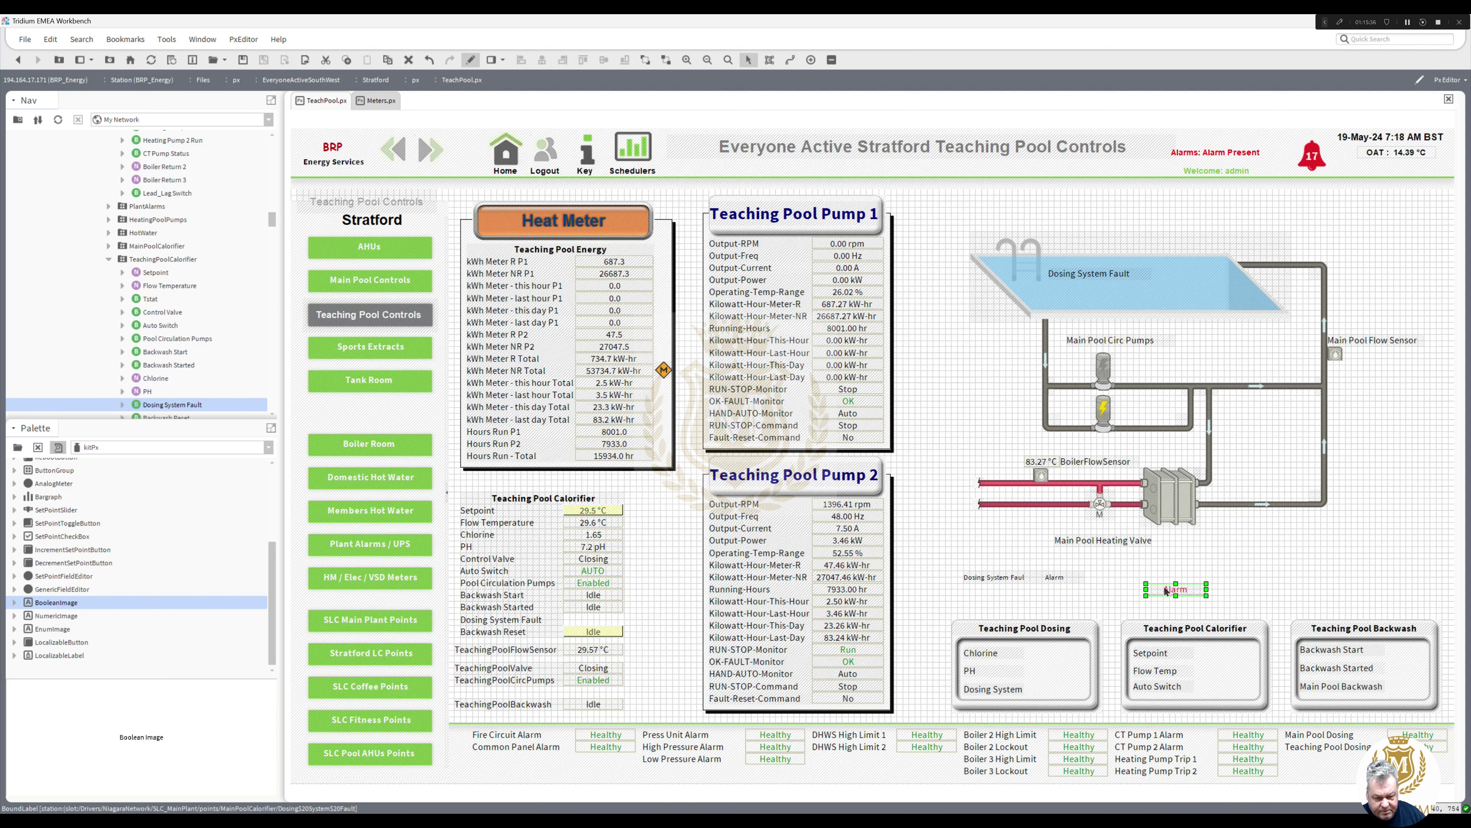
{"action": "left_click_drag", "start_coordinate": [1165, 588], "coordinate": [1170, 272]}
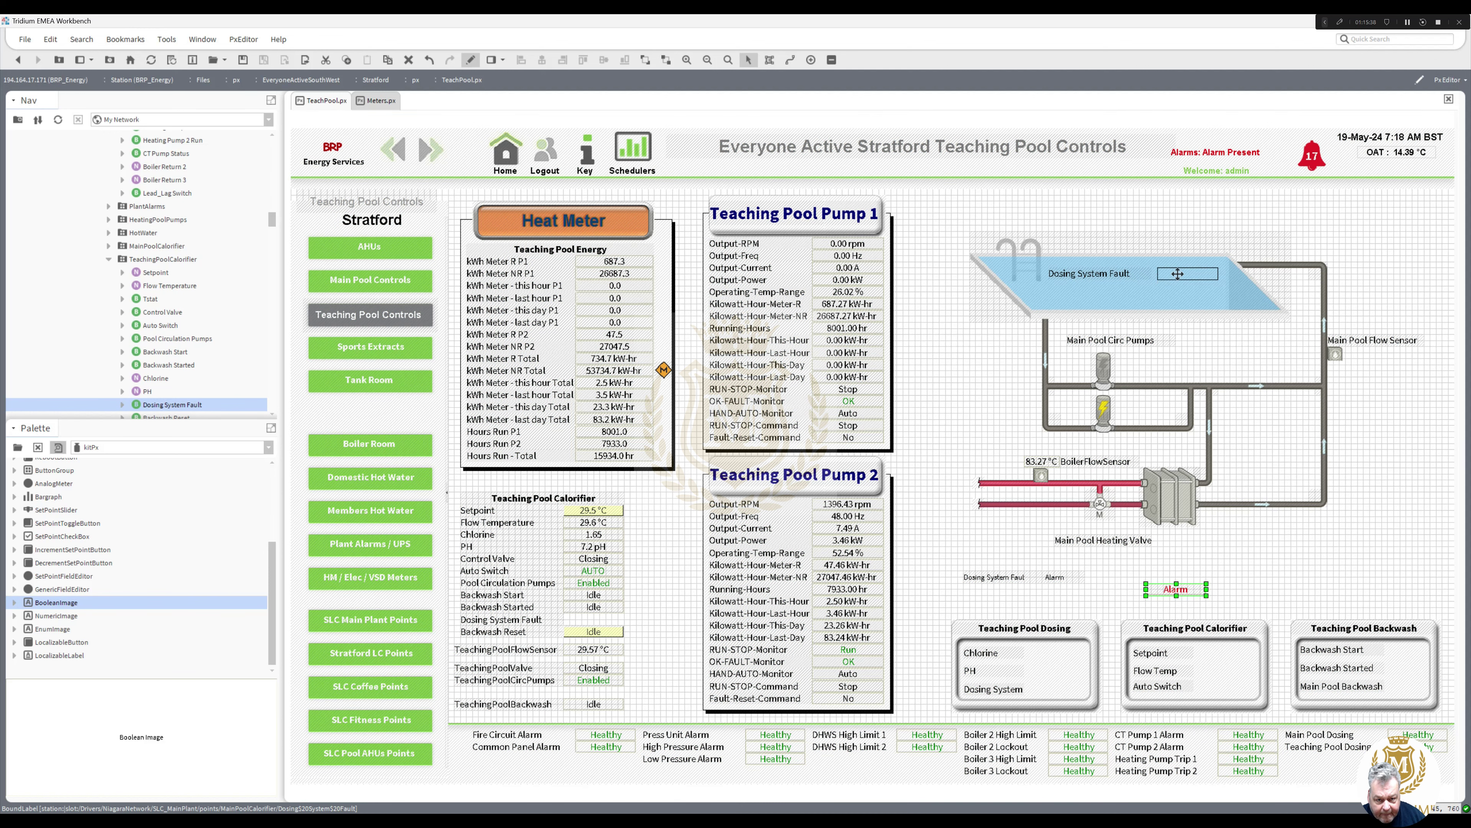
Step: Rebind the pool's alarm value to TeachingPoolCalorifier's Dosing System Fault point, using the ord copied from the temporary value below the heating valve
{"action": "double_click", "coordinate": [1061, 577]}
{"action": "left_click", "coordinate": [850, 530]}
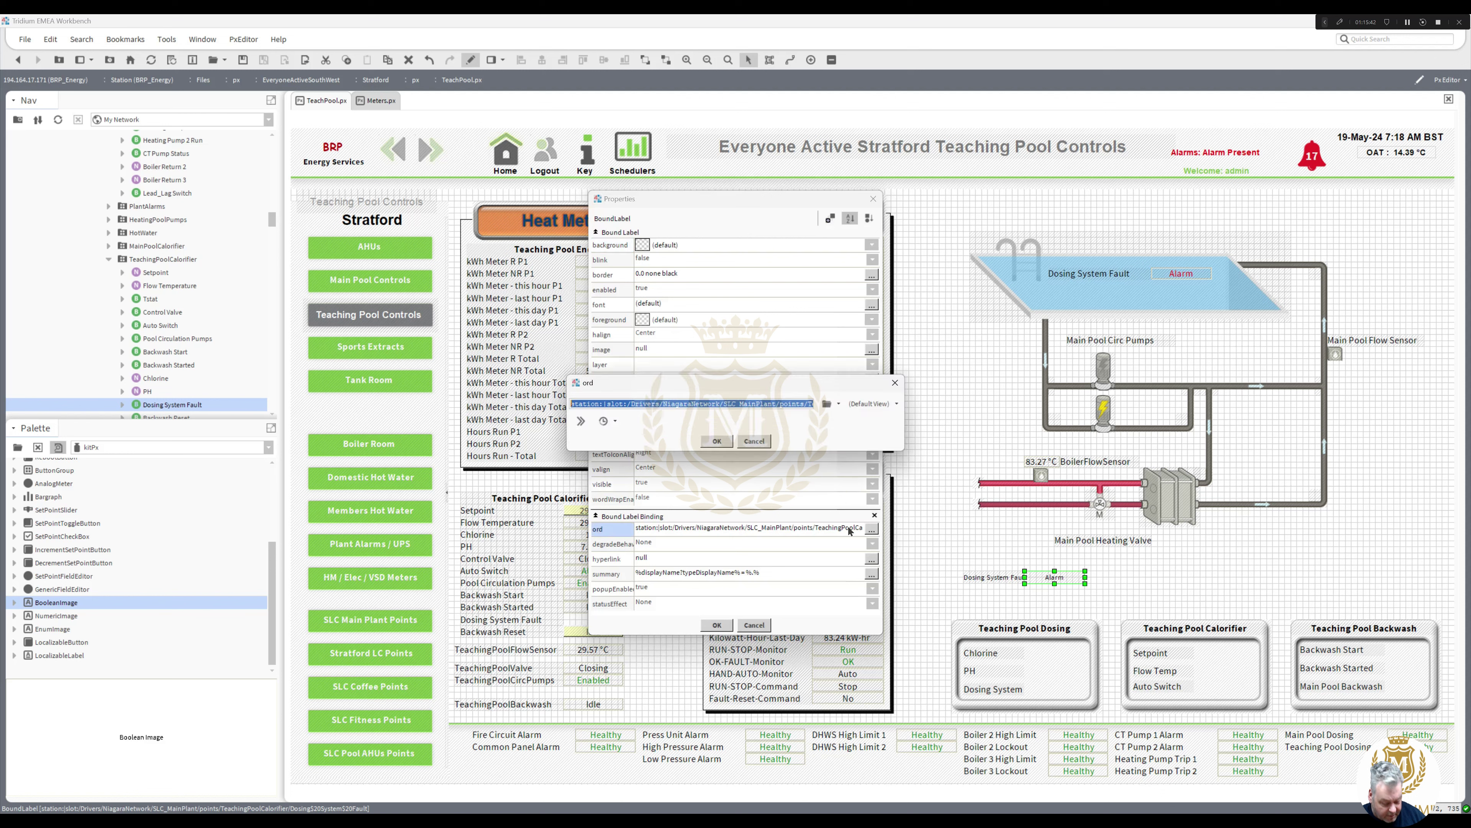
{"action": "key", "text": "Return"}
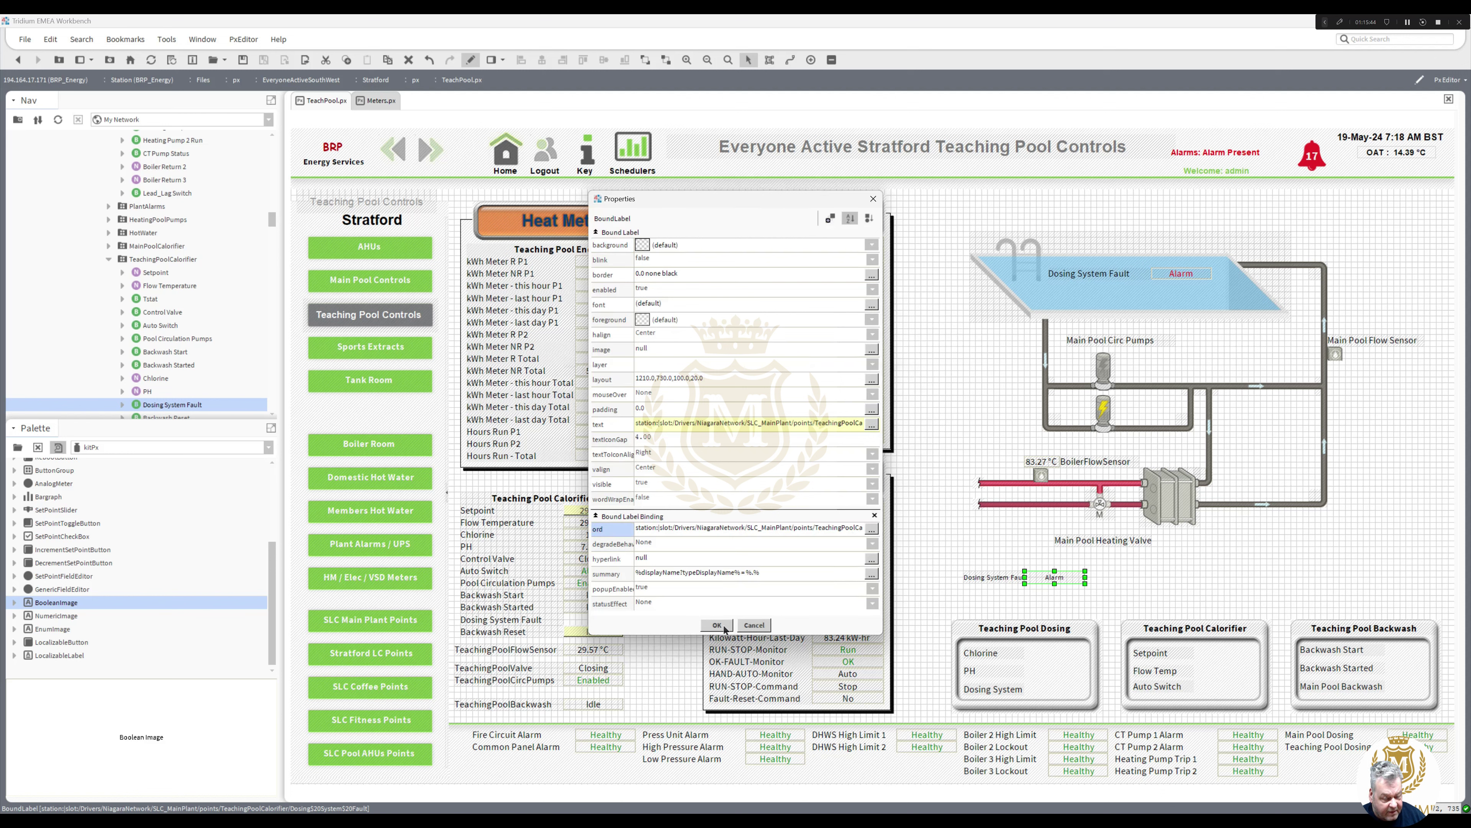
{"action": "left_click", "coordinate": [728, 626]}
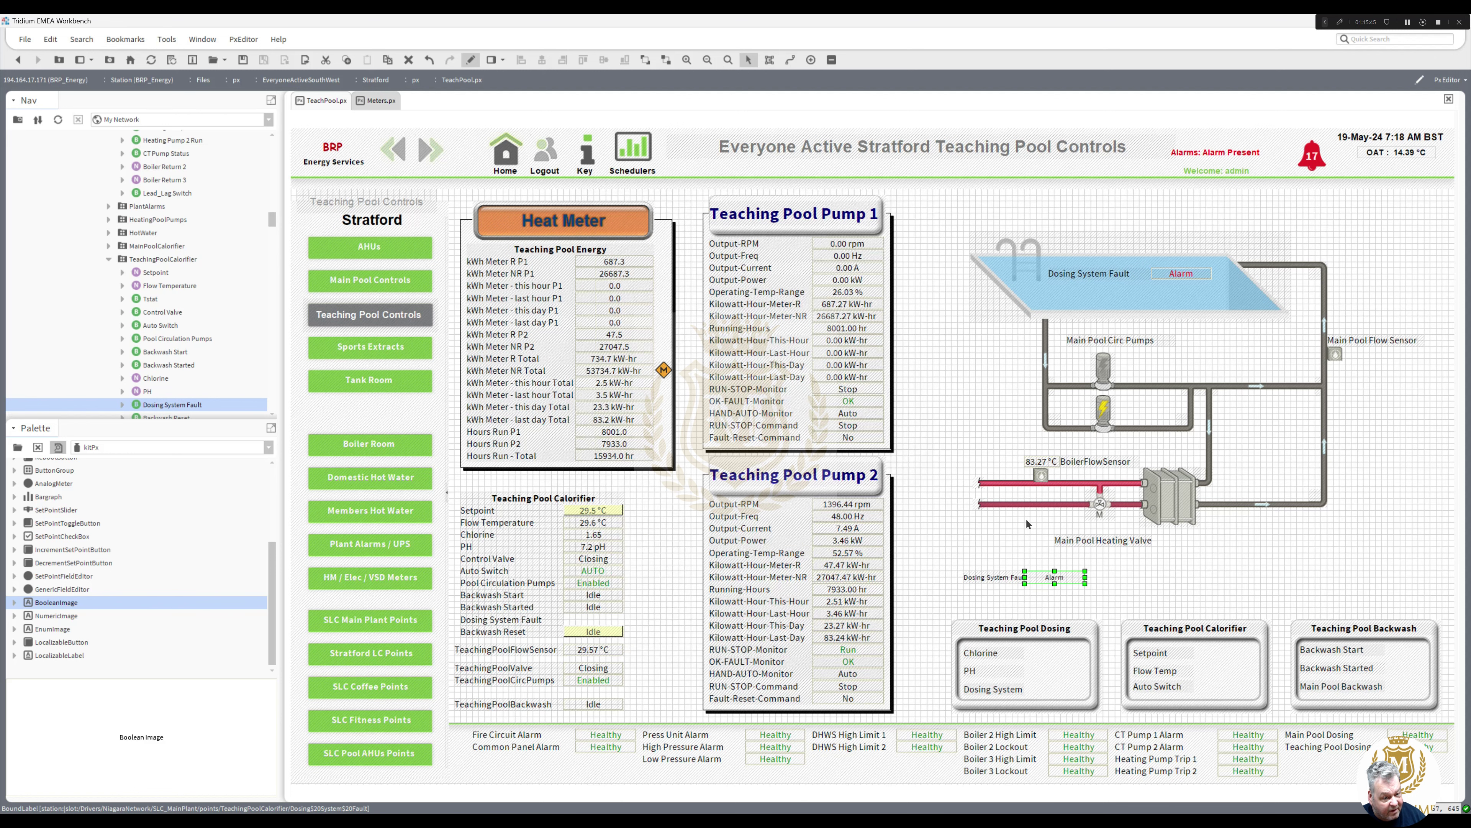
{"action": "left_click", "coordinate": [1178, 277]}
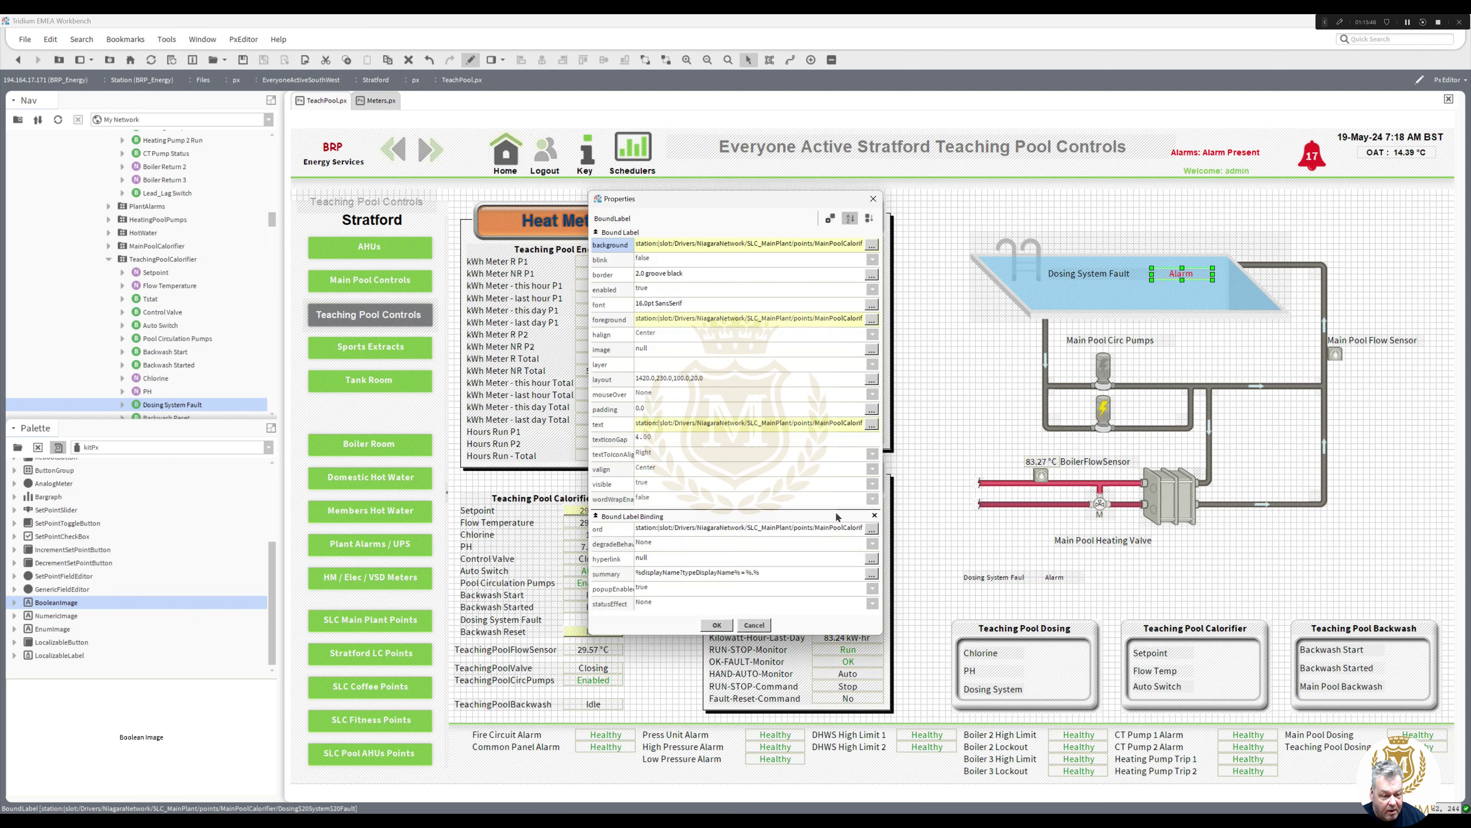
{"action": "double_click", "coordinate": [832, 530]}
{"action": "type", "text": "station:|slot:/Drivers/NiagaraNetwork/SLC_MainPlant/points/TeachingPoolCalorifier/Dosing$20System$20Fault"}
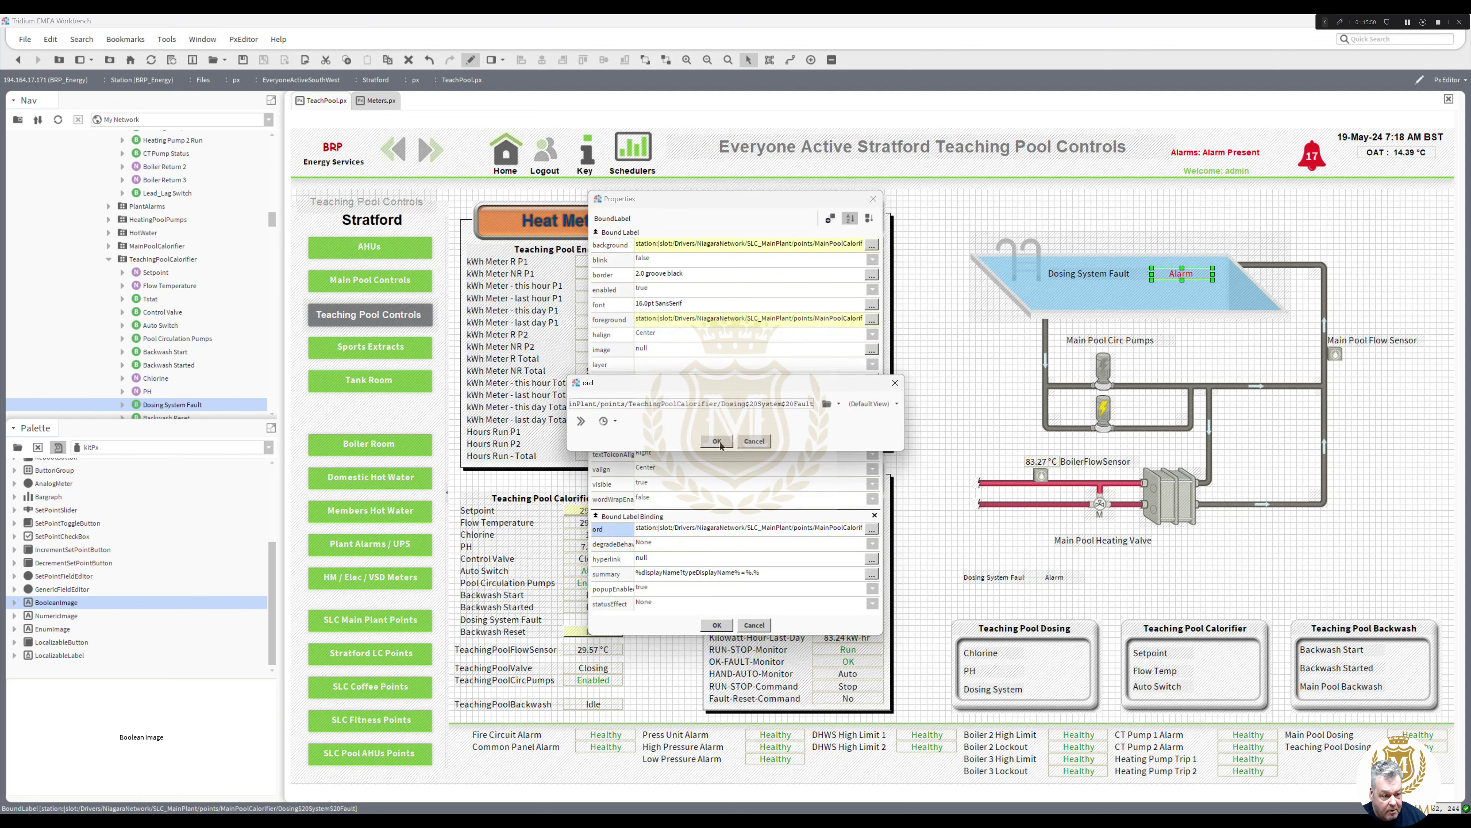
{"action": "left_click", "coordinate": [717, 442]}
{"action": "left_click", "coordinate": [717, 625]}
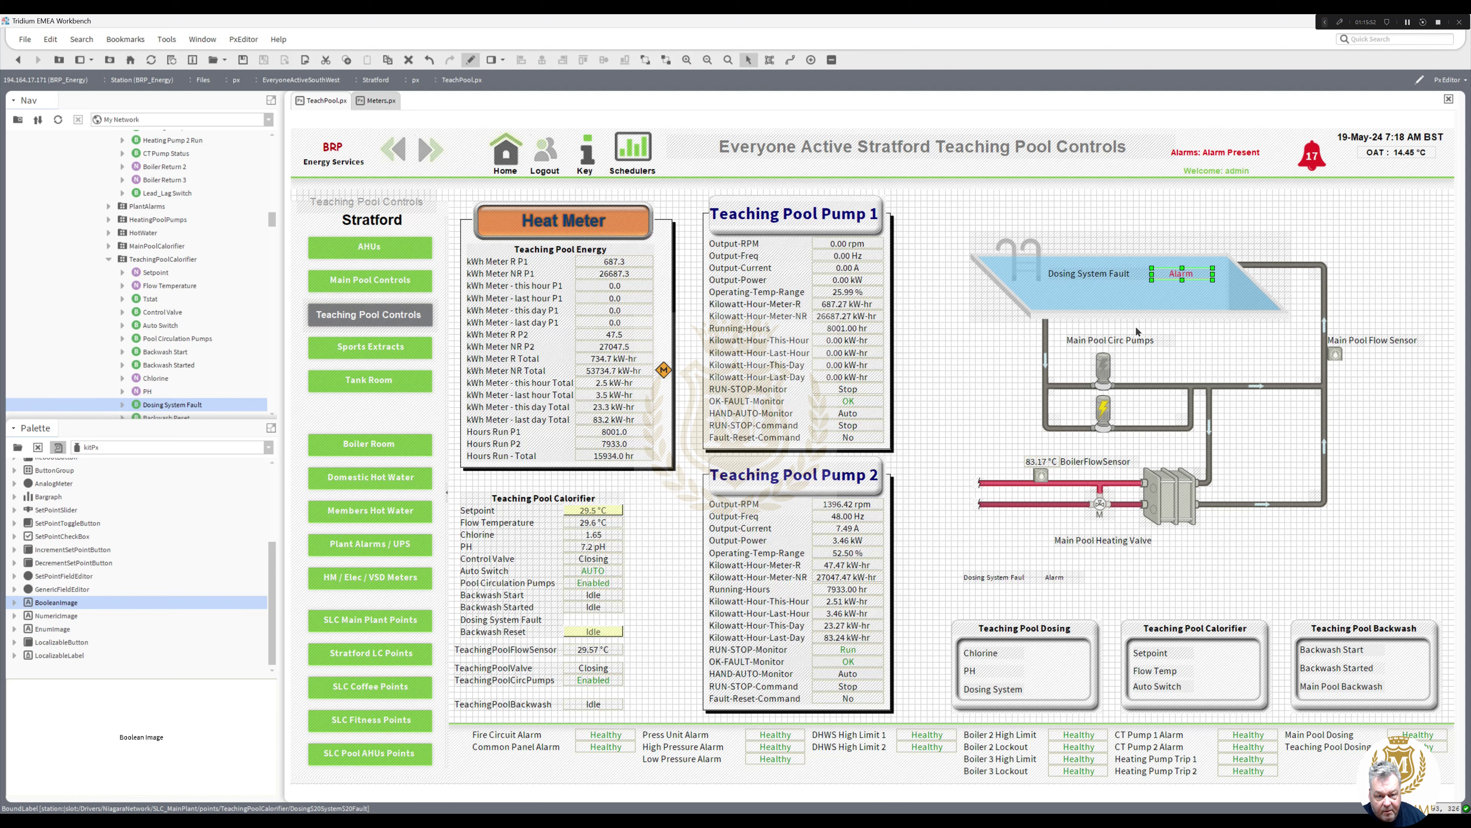
Step: Duplicate the pool's alarm value beside Dosing System in the Teaching Pool Dosing panel and delete the temporary Dosing System Fault label and value
{"action": "right_click", "coordinate": [1169, 275]}
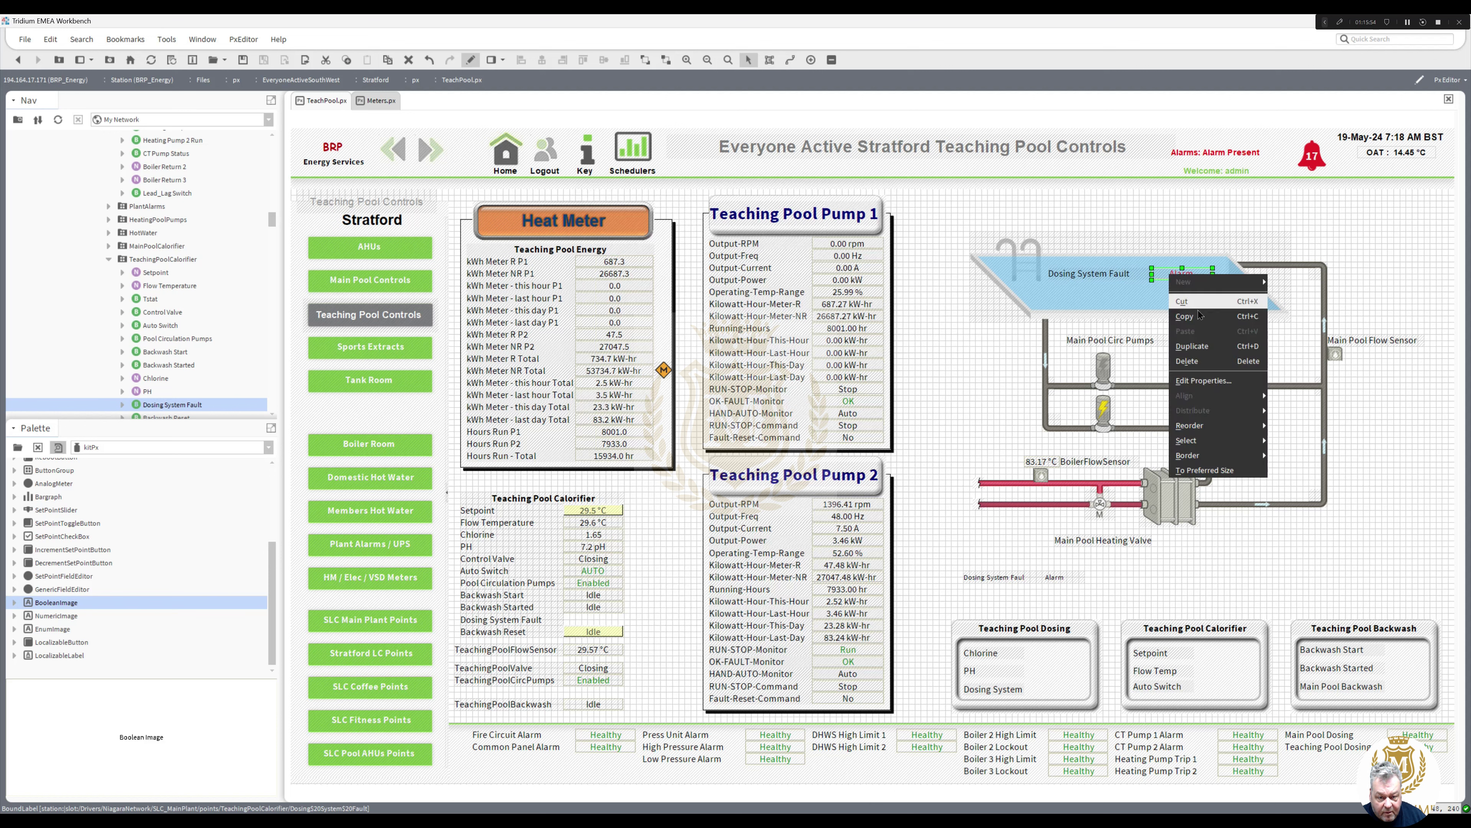
{"action": "left_click", "coordinate": [1201, 342]}
{"action": "left_click_drag", "start_coordinate": [1183, 282], "coordinate": [1053, 695]}
{"action": "key", "text": "Up"}
{"action": "key", "text": "Up"}
{"action": "key", "text": "Up"}
{"action": "key", "text": "Up"}
{"action": "key", "text": "Up"}
{"action": "left_click_drag", "start_coordinate": [1116, 586], "coordinate": [932, 551]}
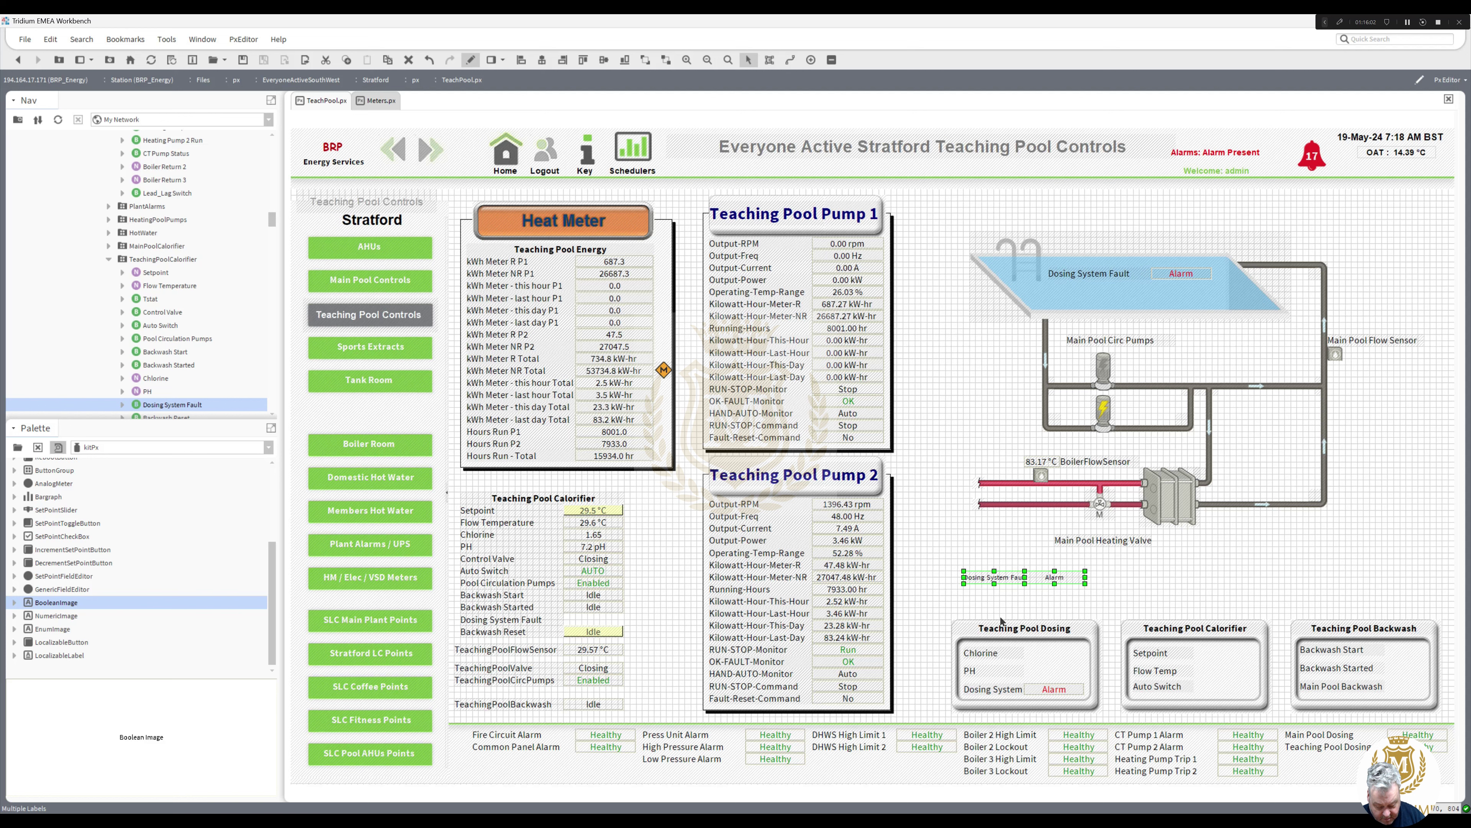
{"action": "key", "text": "Delete"}
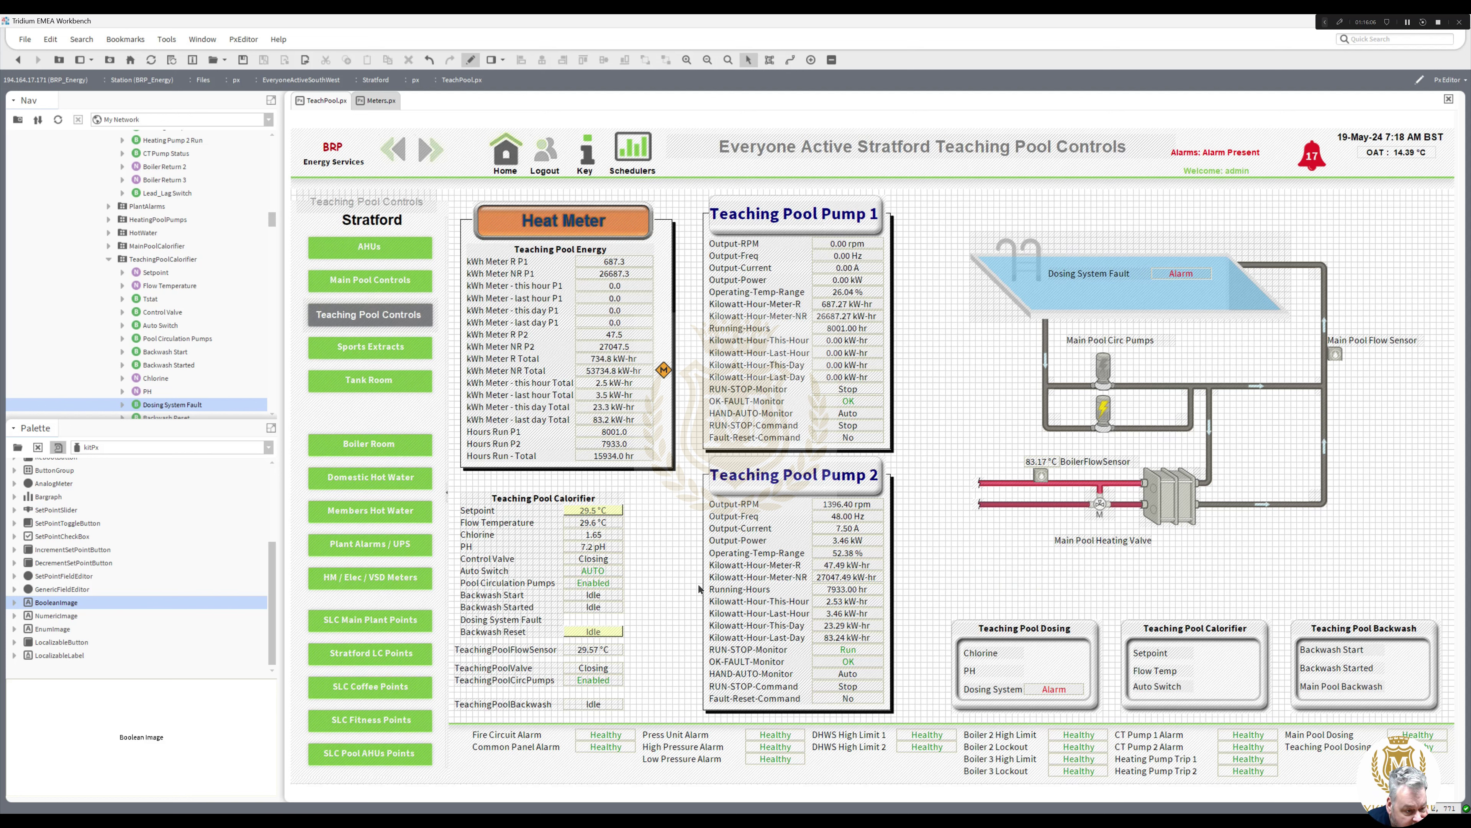
Step: Move the PH value from the Teaching Pool Calorifier list to the PH row of the Teaching Pool Dosing panel
{"action": "left_click_drag", "start_coordinate": [602, 549], "coordinate": [1063, 659]}
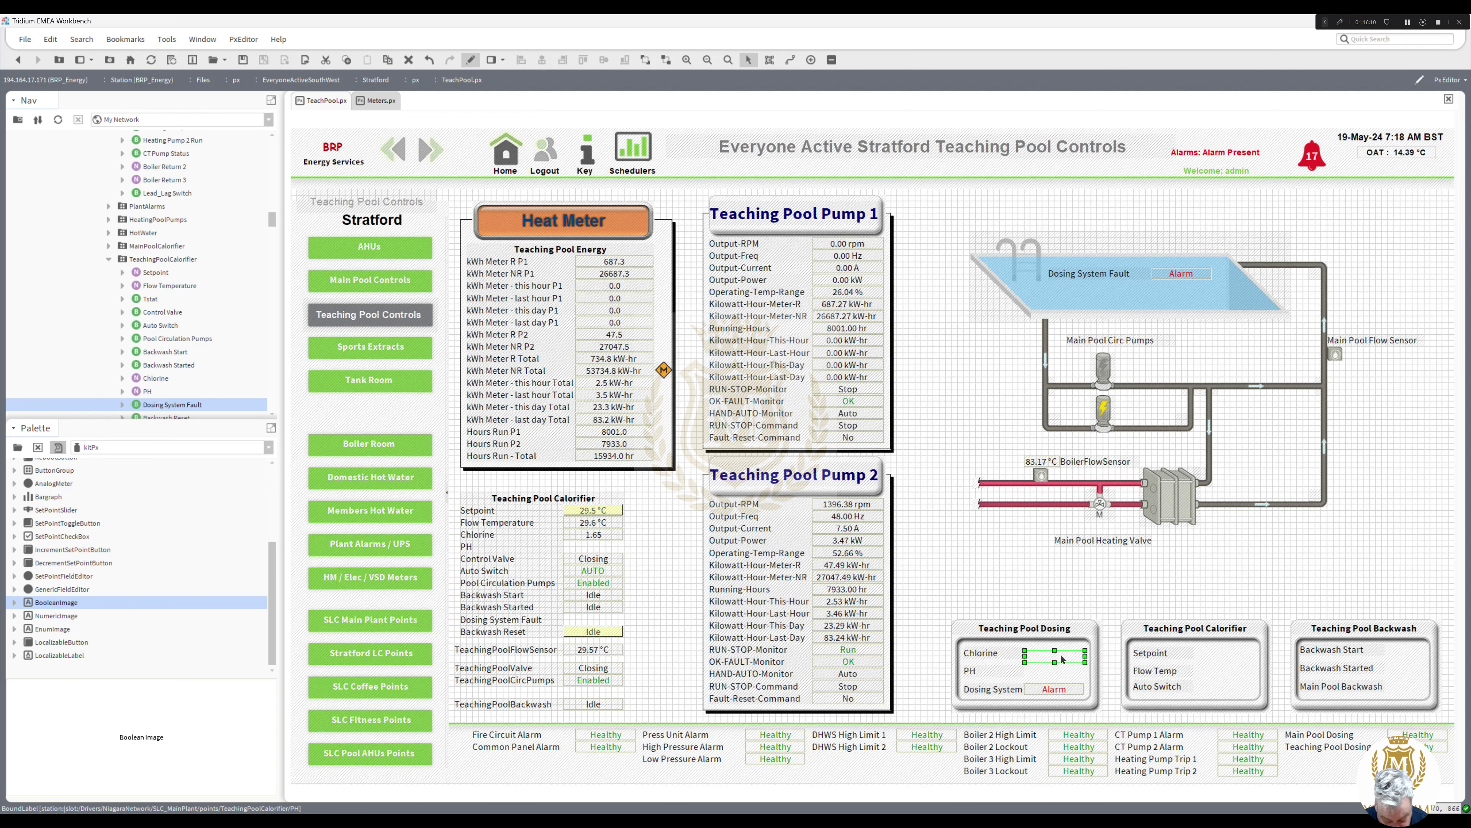
{"action": "key", "text": "Up"}
{"action": "key", "text": "Up"}
{"action": "key", "text": "Up"}
{"action": "key", "text": "Up"}
{"action": "key", "text": "Up"}
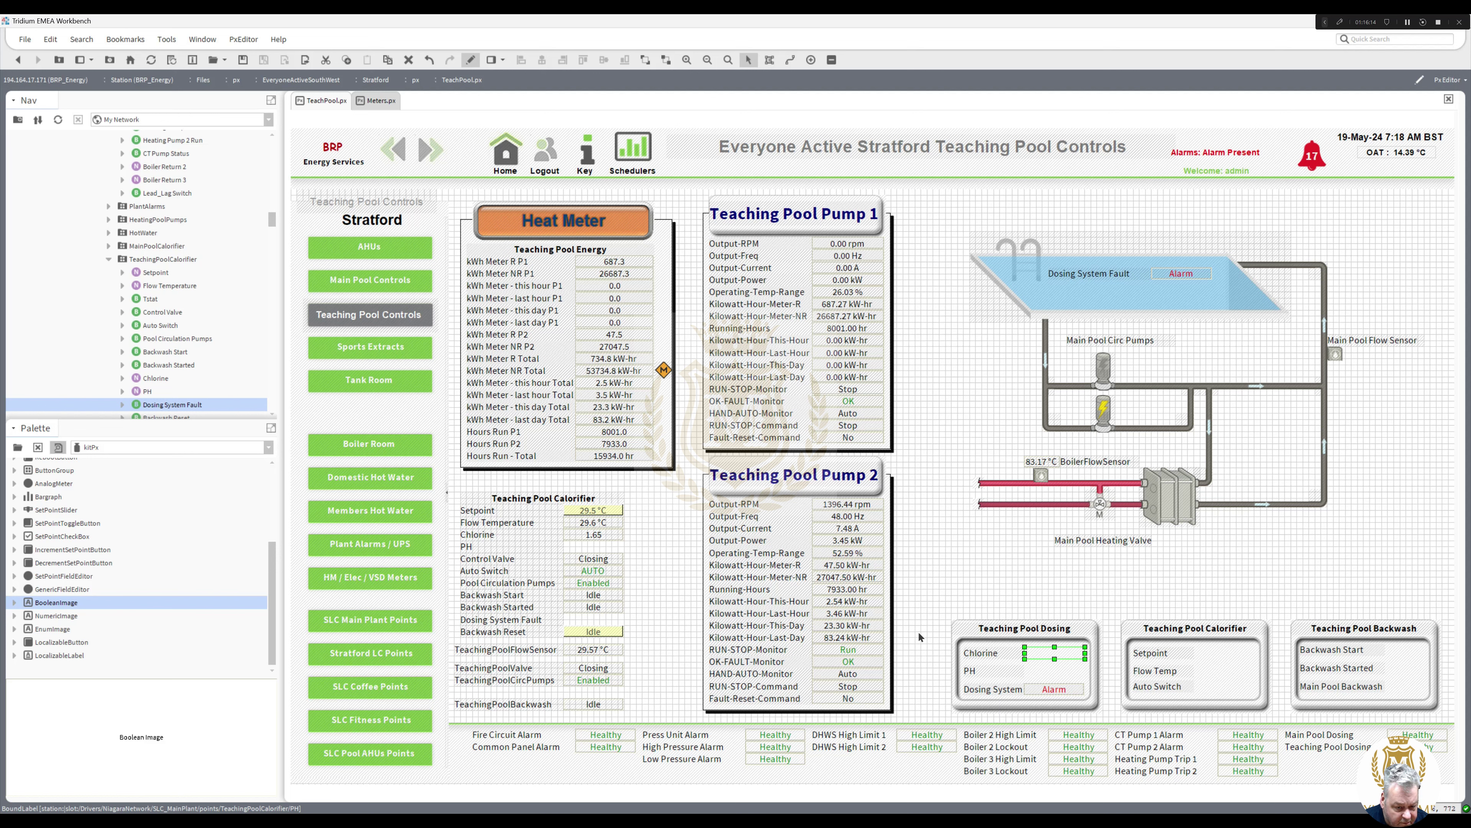
{"action": "key", "text": "Down"}
{"action": "key", "text": "Down"}
{"action": "key", "text": "Down"}
{"action": "key", "text": "Down"}
{"action": "key", "text": "Down"}
{"action": "key", "text": "Down"}
{"action": "key", "text": "Down"}
{"action": "key", "text": "Down"}
{"action": "key", "text": "Down"}
{"action": "key", "text": "Down"}
{"action": "key", "text": "Down"}
{"action": "key", "text": "Down"}
{"action": "key", "text": "Down"}
{"action": "key", "text": "Down"}
{"action": "key", "text": "Down"}
{"action": "key", "text": "Down"}
{"action": "key", "text": "Down"}
{"action": "key", "text": "Down"}
{"action": "key", "text": "Down"}
{"action": "key", "text": "Down"}
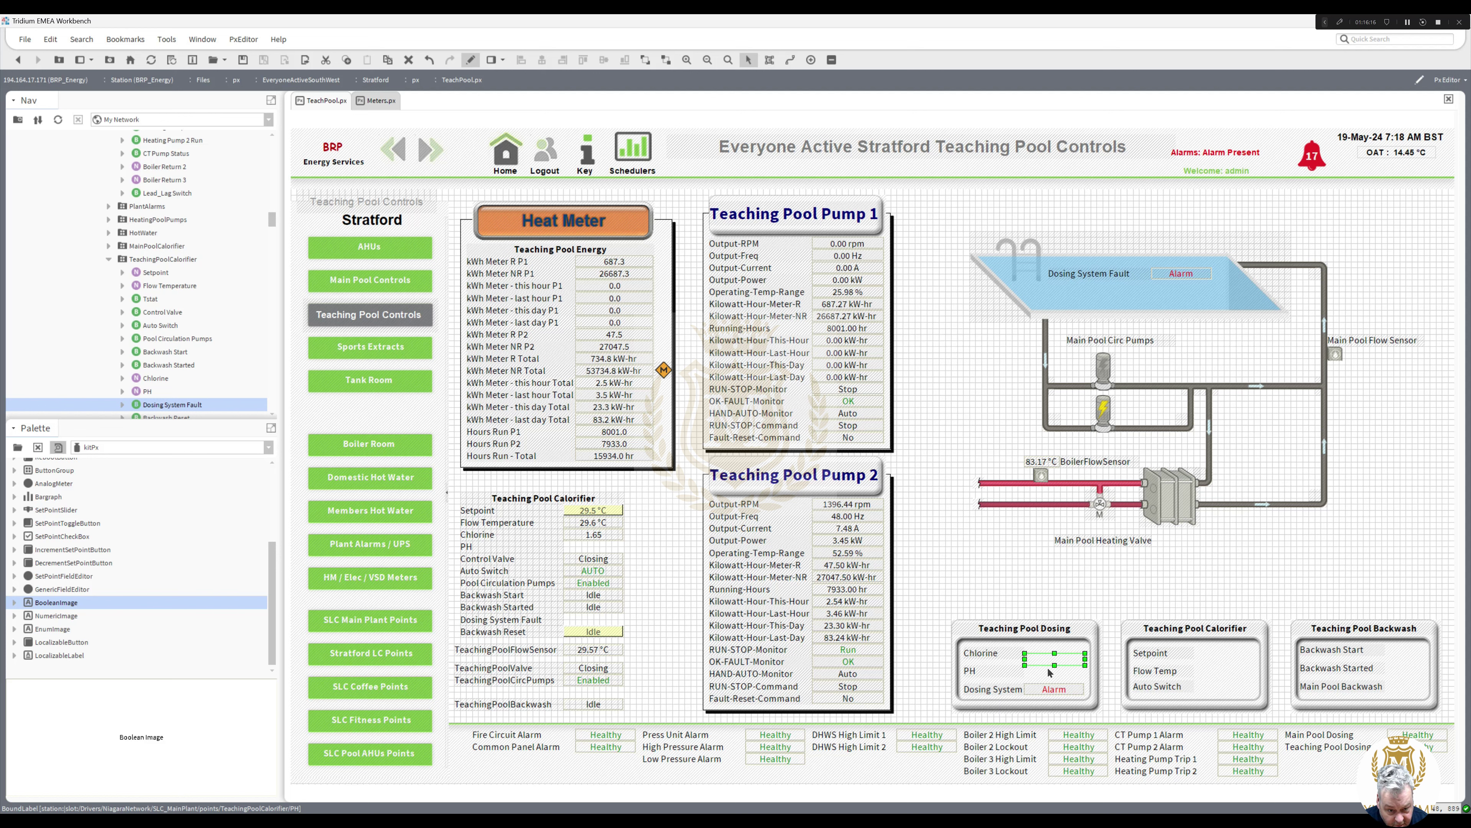
{"action": "key", "text": "Down"}
{"action": "key", "text": "Down"}
{"action": "key", "text": "Down"}
{"action": "key", "text": "Down"}
{"action": "key", "text": "Down"}
{"action": "key", "text": "Down"}
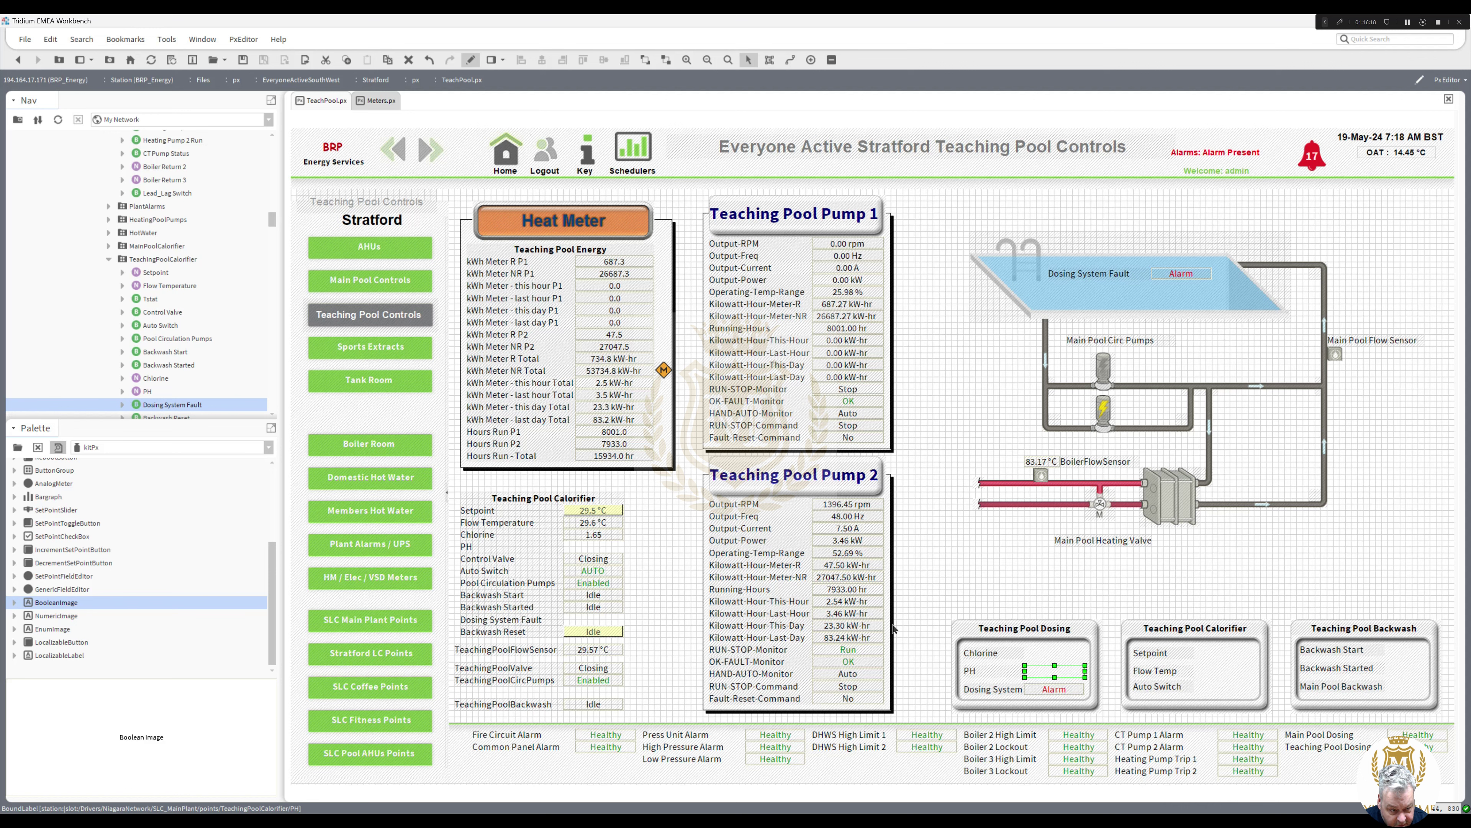
Step: Move the Chlorine value to its row in the Teaching Pool Dosing panel and send that panel's background to the bottom of the stacking order
{"action": "left_click_drag", "start_coordinate": [594, 536], "coordinate": [1054, 653]}
{"action": "left_click", "coordinate": [1093, 687]}
{"action": "right_click", "coordinate": [1093, 687]}
{"action": "mouse_move", "coordinate": [1170, 763]}
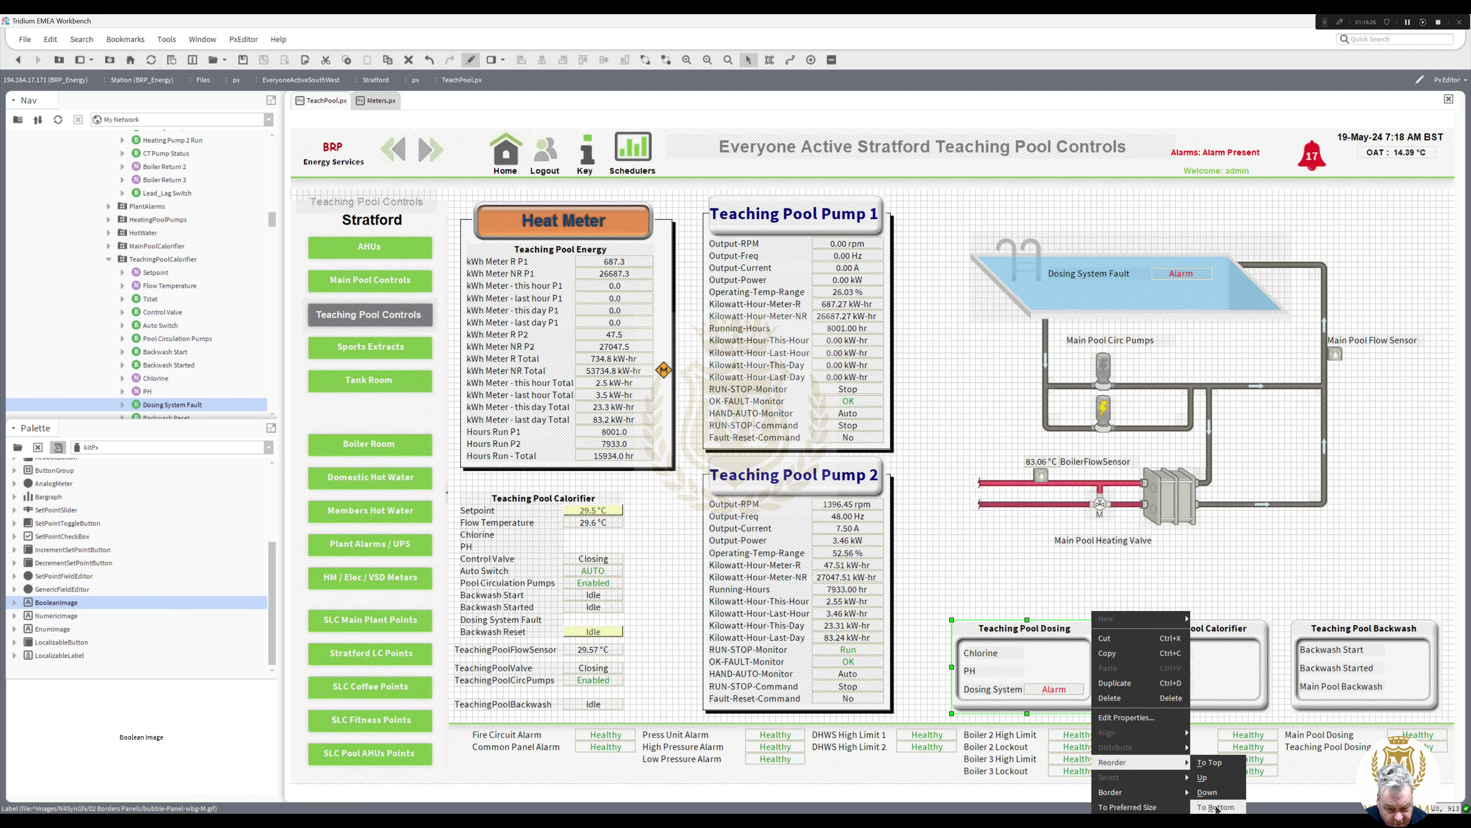
{"action": "left_click", "coordinate": [1215, 787]}
Step: Send the backgrounds of the Teaching Pool Calorifier and Teaching Pool Backwash panels to the bottom of the stacking order
{"action": "left_click", "coordinate": [1223, 707]}
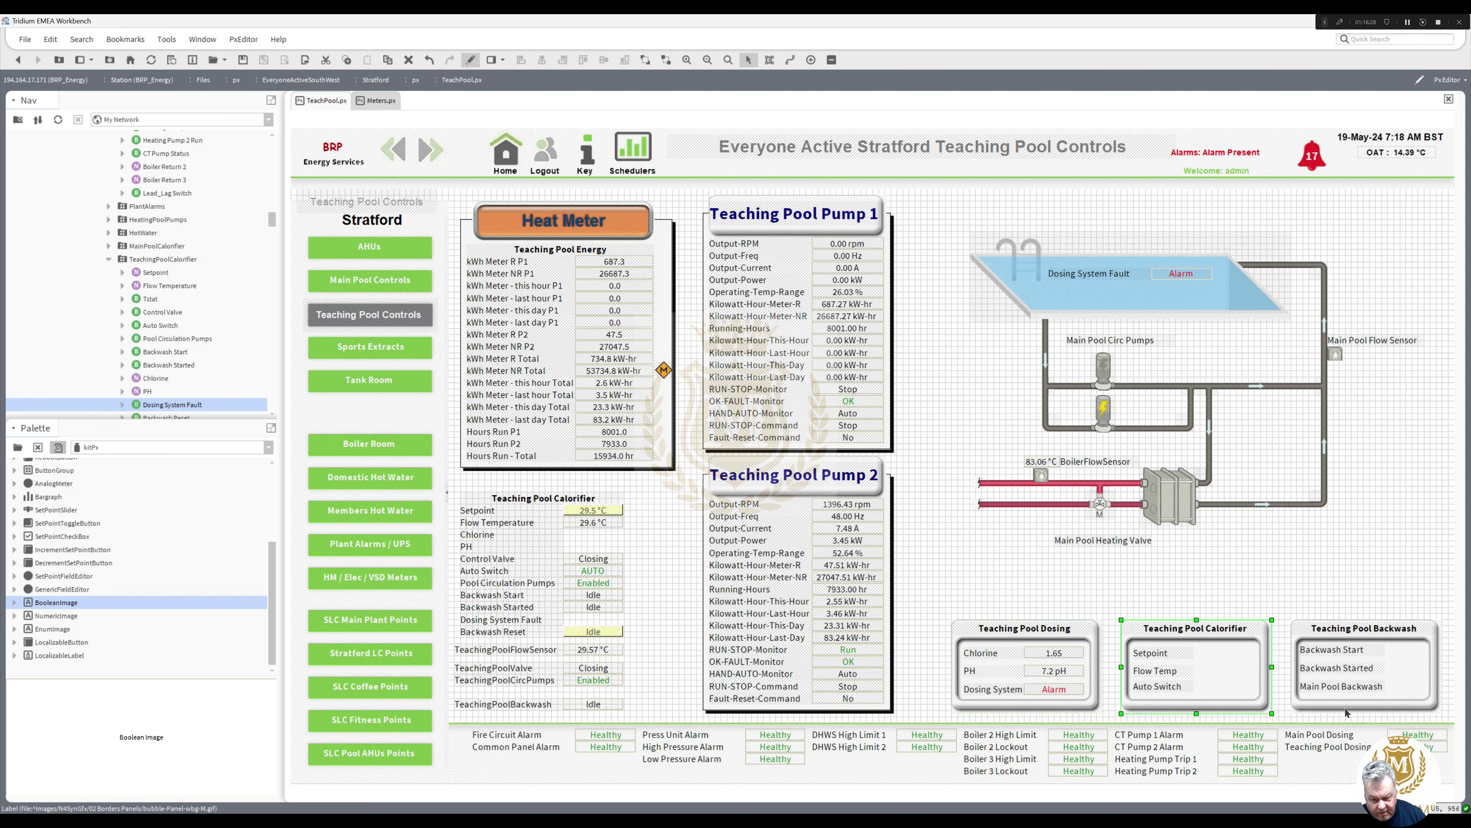
{"action": "left_click", "coordinate": [1385, 708], "text": "shift"}
{"action": "right_click", "coordinate": [1384, 709]}
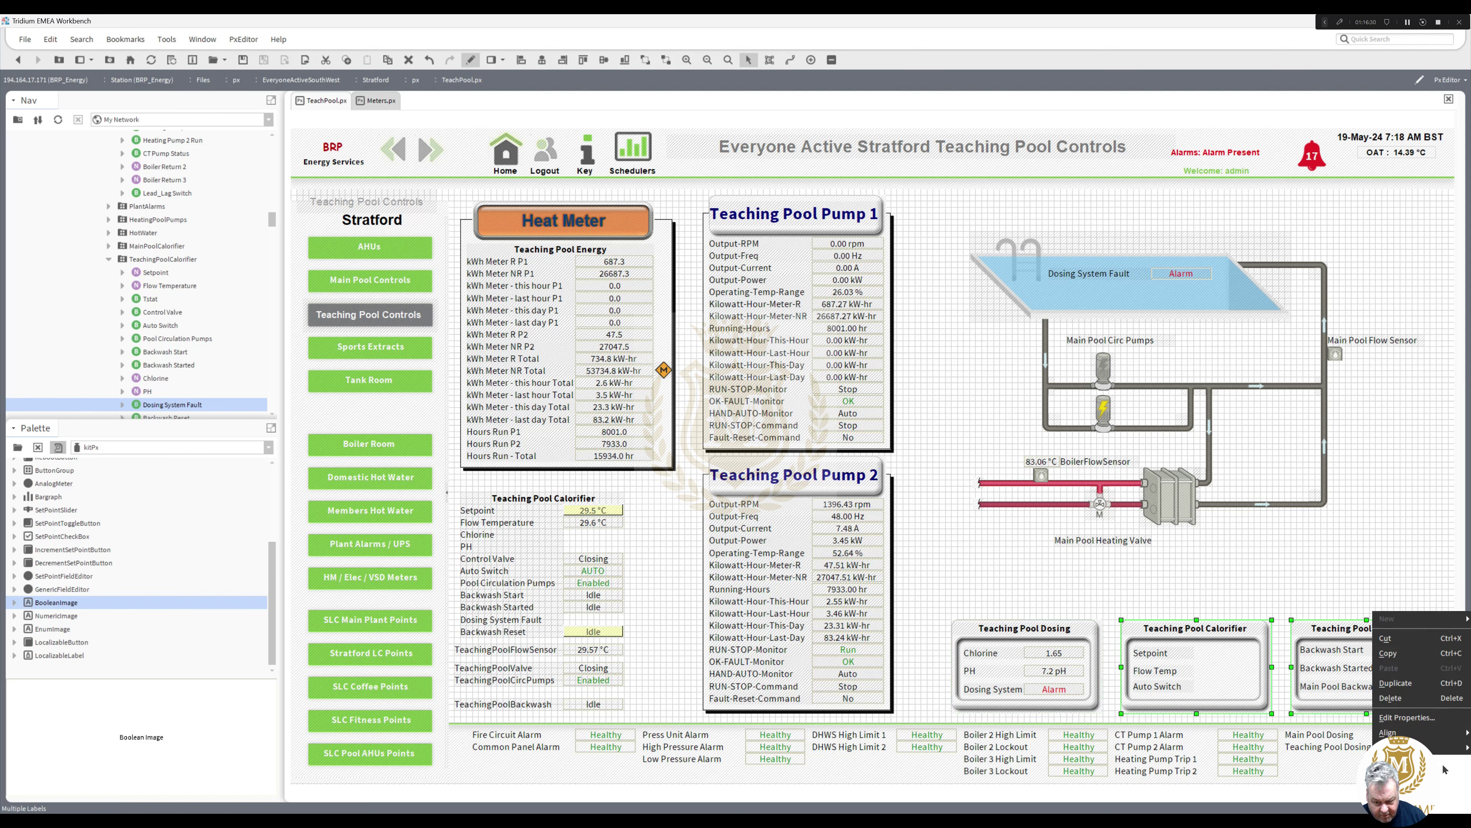
{"action": "left_click", "coordinate": [1234, 665]}
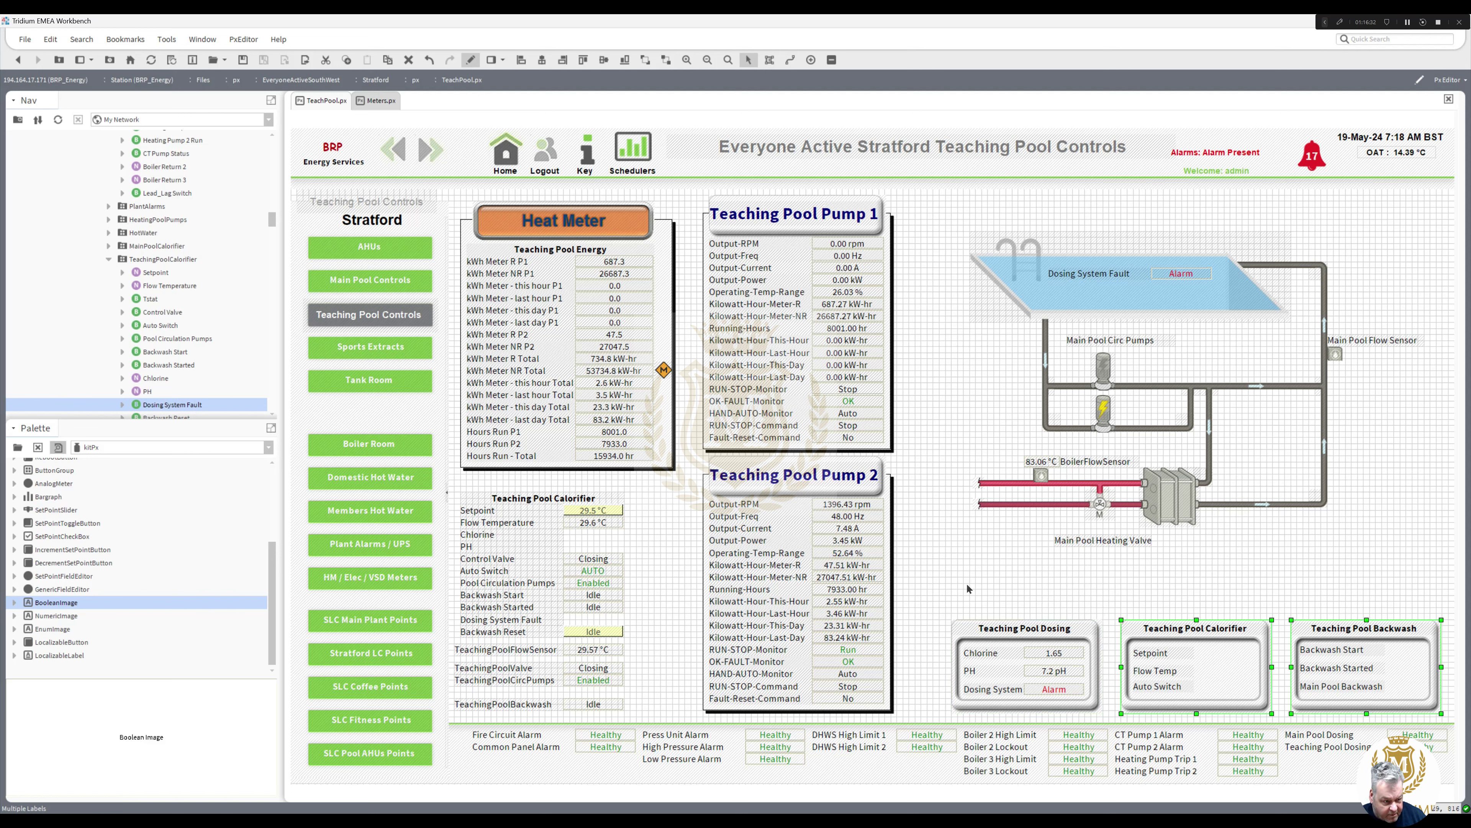
{"action": "left_click", "coordinate": [659, 569]}
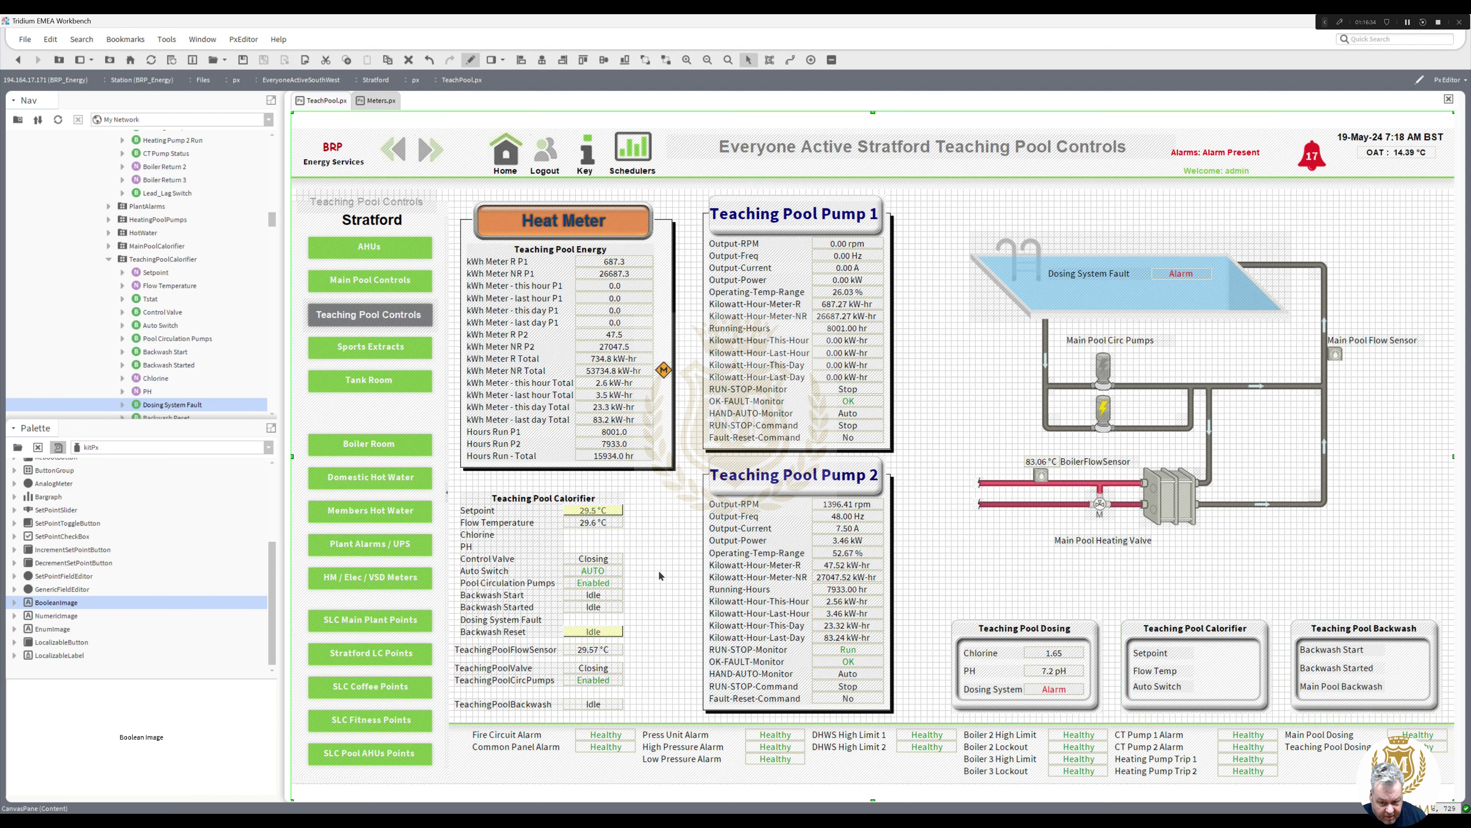
Step: Move the Backwash Start and Backwash Started values from the calorifier list to their rows in the Teaching Pool Backwash panel
{"action": "left_click", "coordinate": [600, 600]}
{"action": "left_click", "coordinate": [598, 609], "text": "shift"}
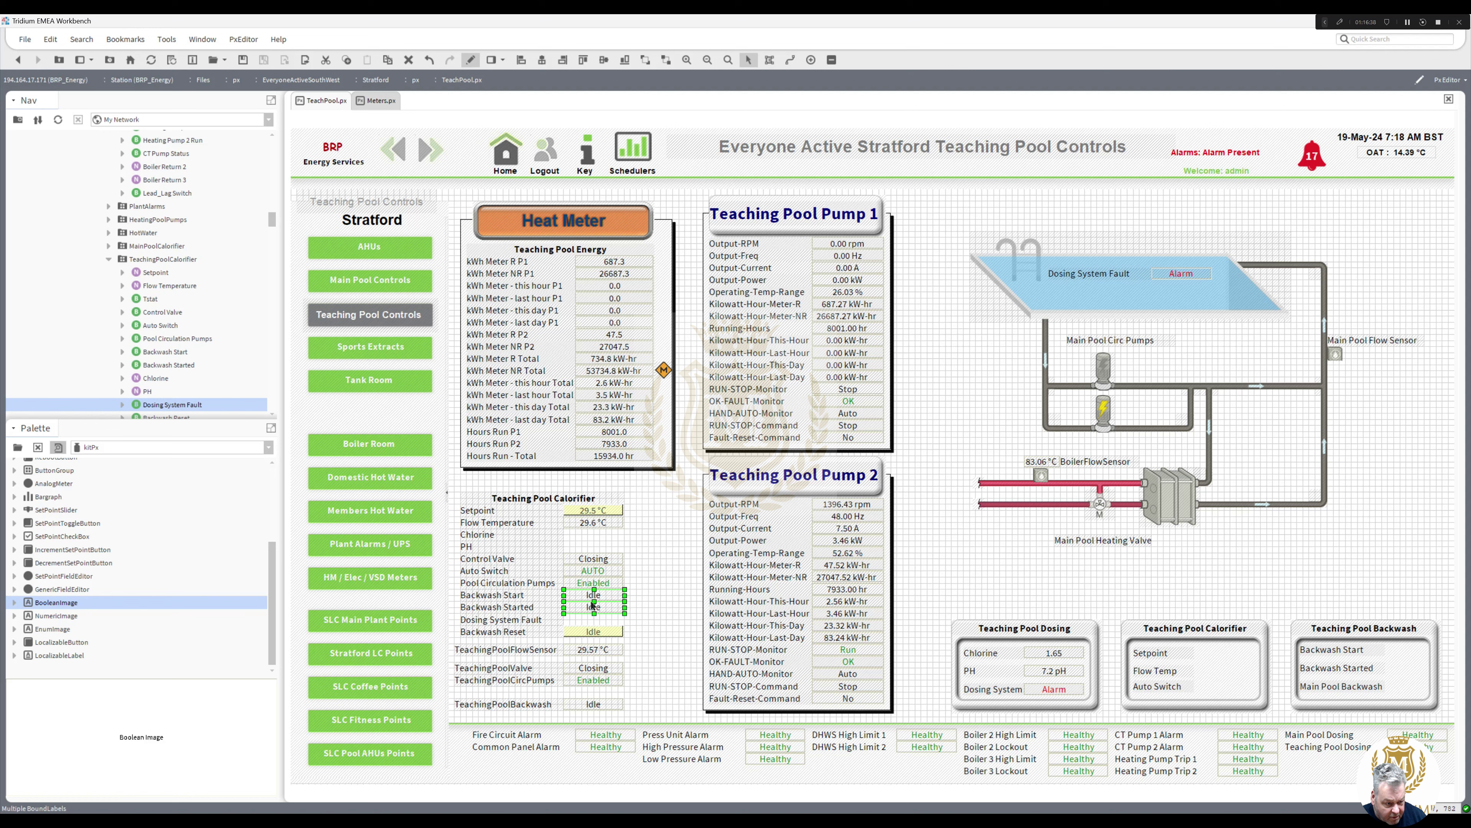
{"action": "left_click_drag", "start_coordinate": [591, 602], "coordinate": [1396, 650]}
{"action": "left_click", "coordinate": [1398, 667]}
{"action": "left_click_drag", "start_coordinate": [1398, 667], "coordinate": [1400, 672]}
Step: Narrow the Backwash Start and Backwash Started value fields and align them beside their labels within the panel
{"action": "left_click", "coordinate": [1399, 651], "text": "ctrl"}
{"action": "left_click_drag", "start_coordinate": [1379, 647], "coordinate": [1383, 650]}
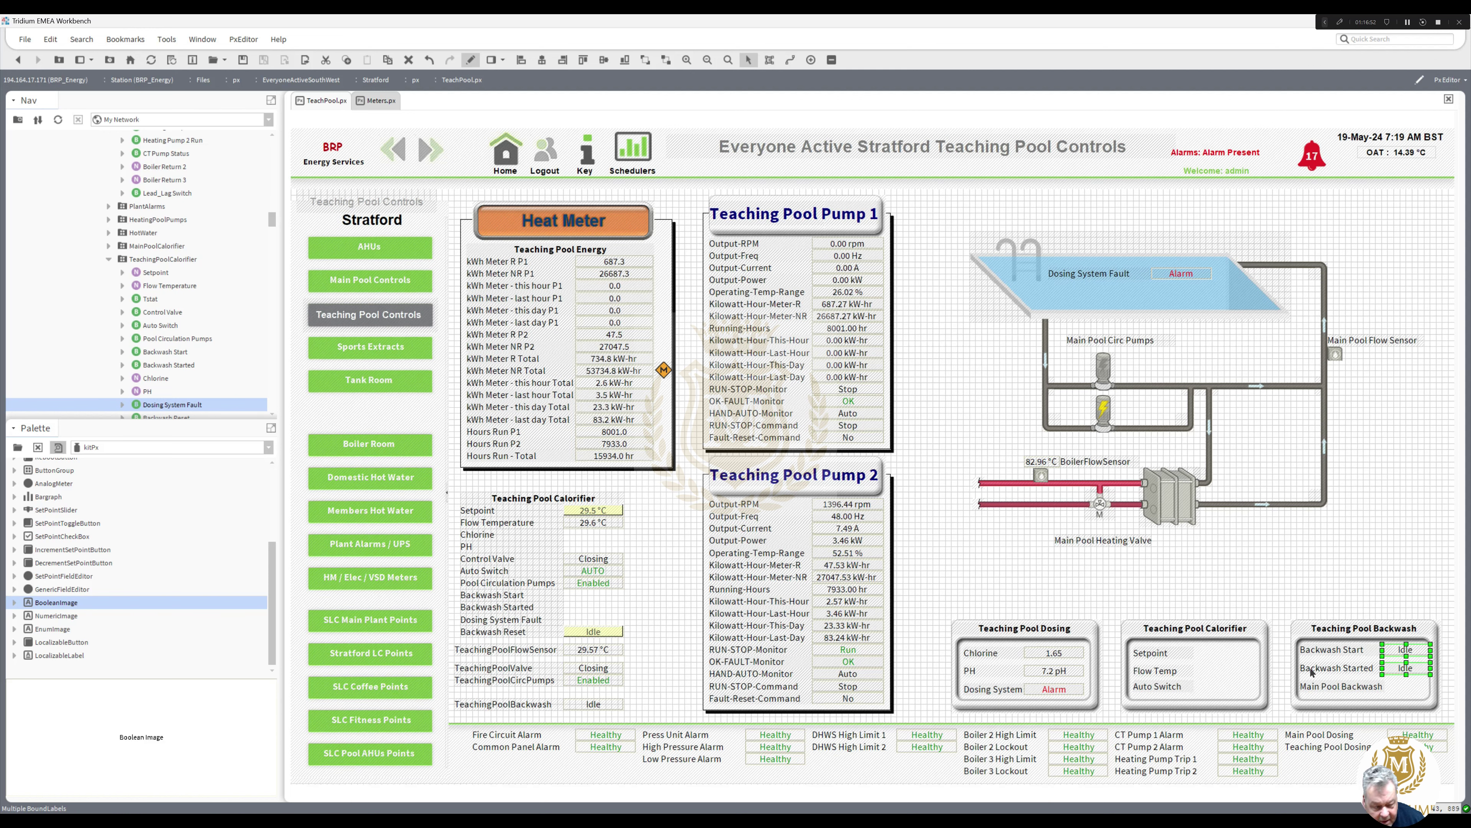
{"action": "left_click_drag", "start_coordinate": [1413, 658], "coordinate": [1409, 658]}
{"action": "left_click", "coordinate": [1350, 583]}
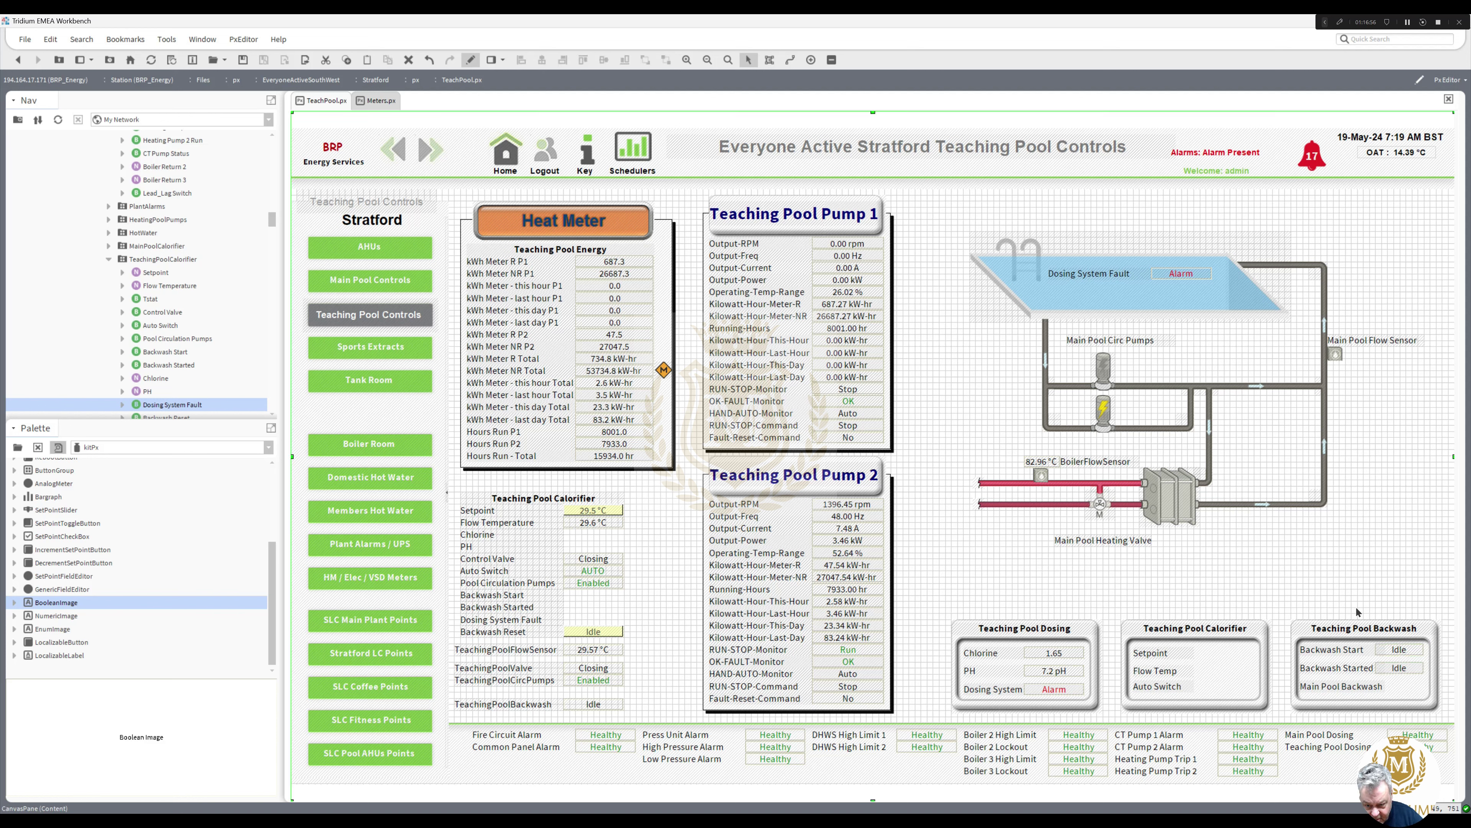
{"action": "left_click", "coordinate": [1390, 666]}
{"action": "left_click", "coordinate": [1388, 648], "text": "ctrl"}
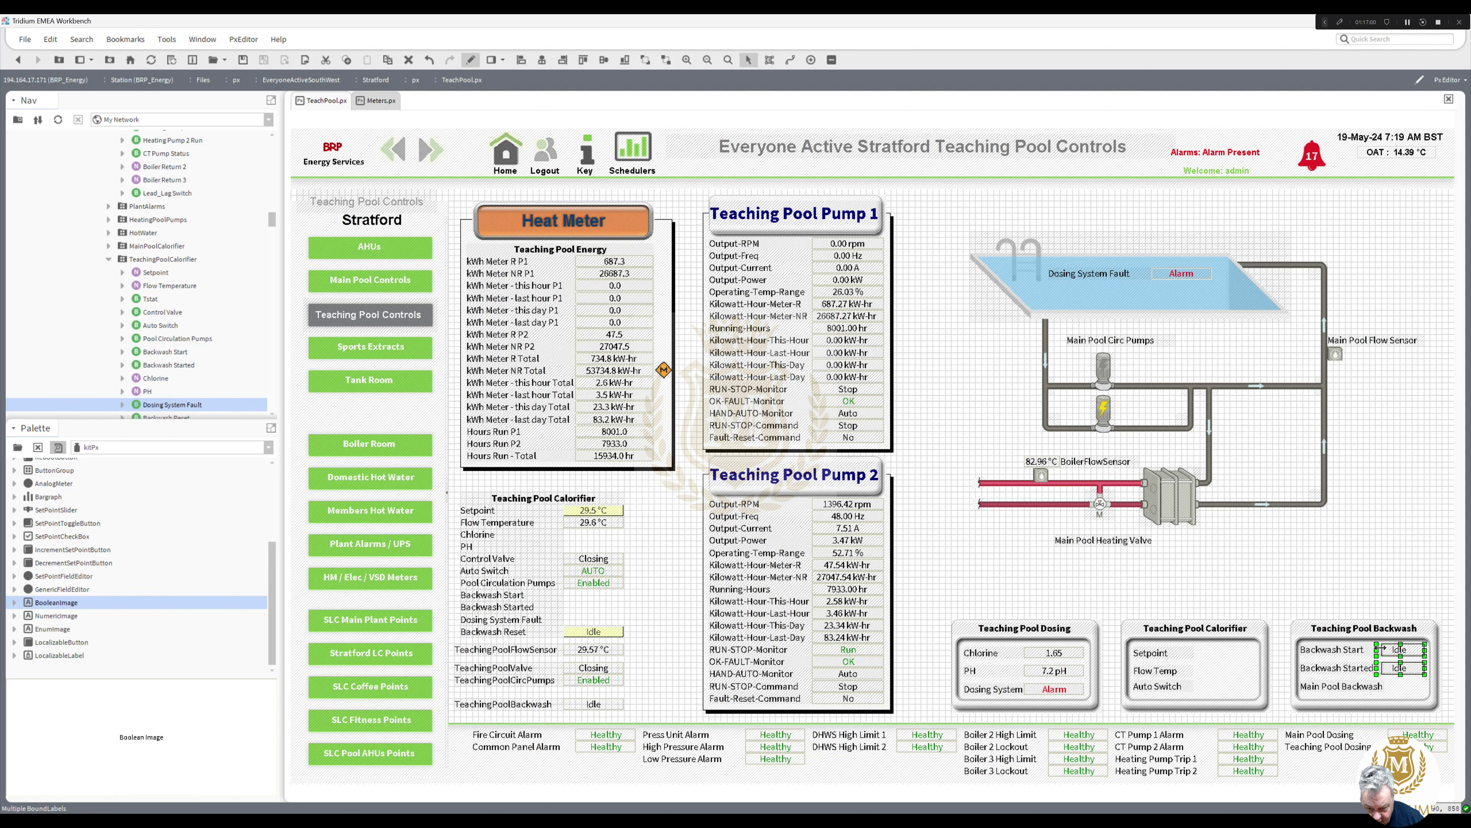
{"action": "left_click", "coordinate": [1379, 576]}
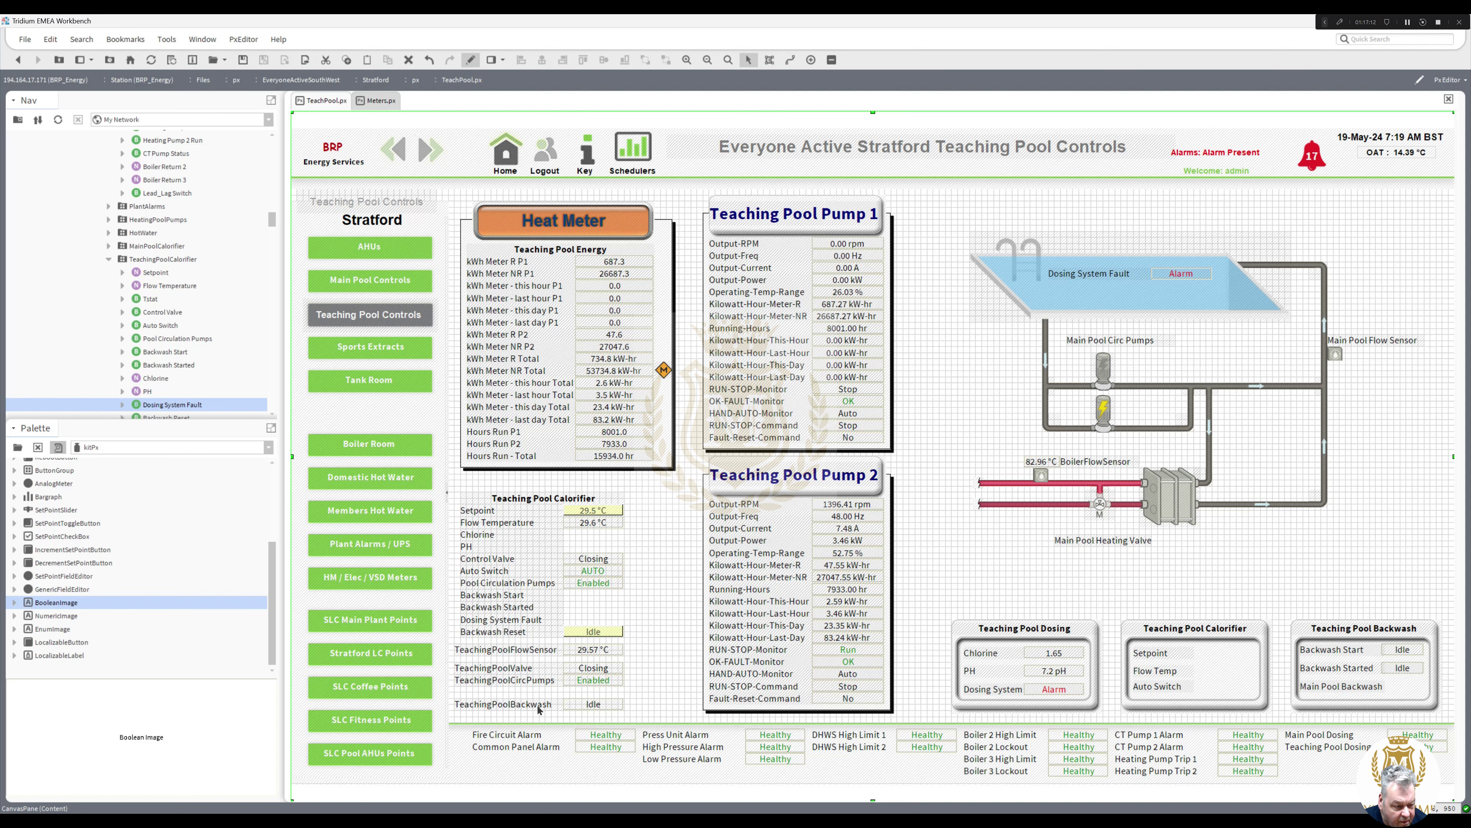
Step: Place the TeachingPoolBackwash value beside the Main Pool Backwash label in the backwash panel and change that label's text to "Pool Backwash"
{"action": "left_click_drag", "start_coordinate": [591, 708], "coordinate": [1377, 687]}
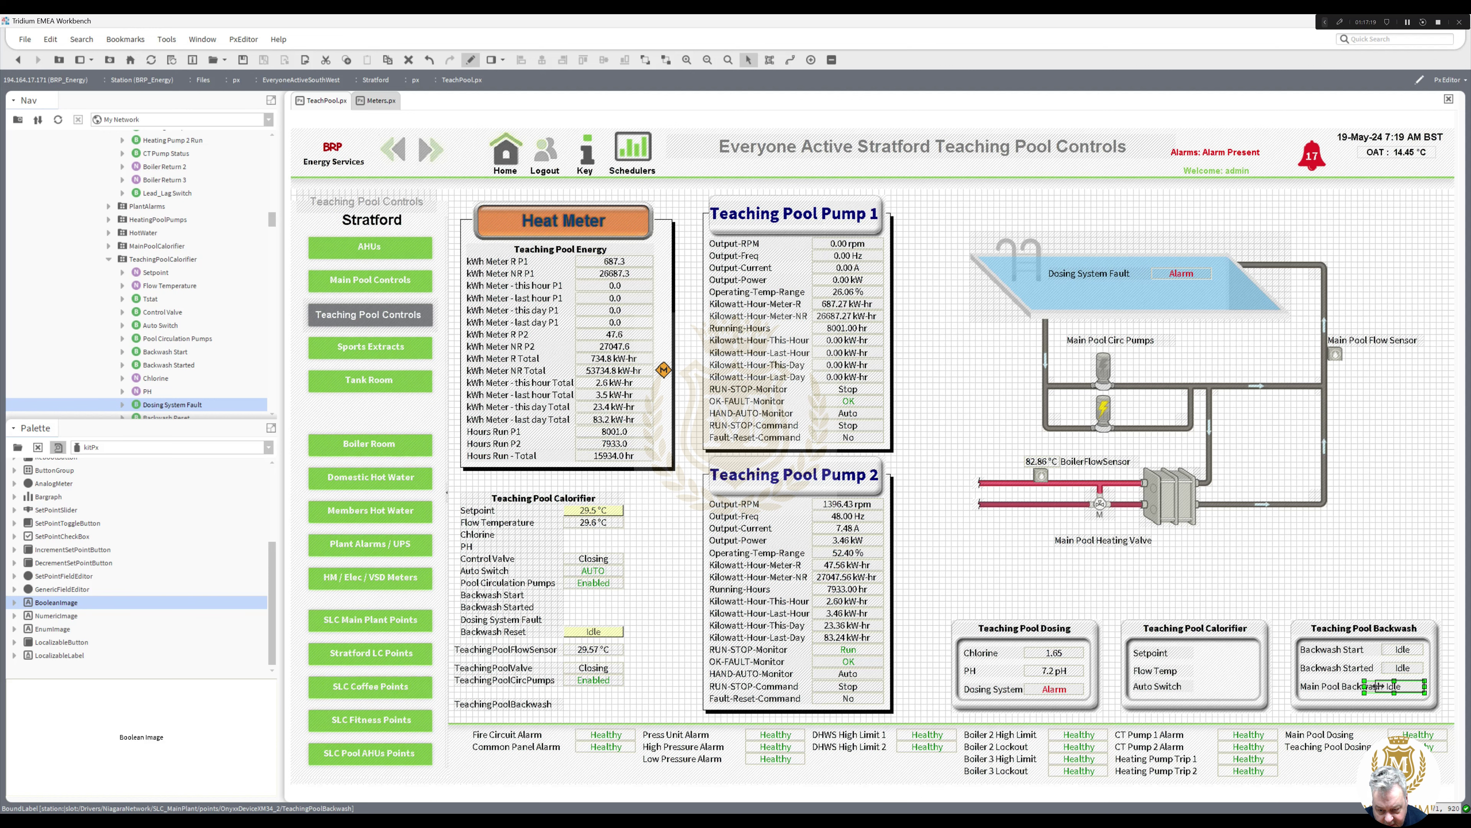
{"action": "left_click", "coordinate": [1325, 689]}
{"action": "double_click", "coordinate": [1325, 689]}
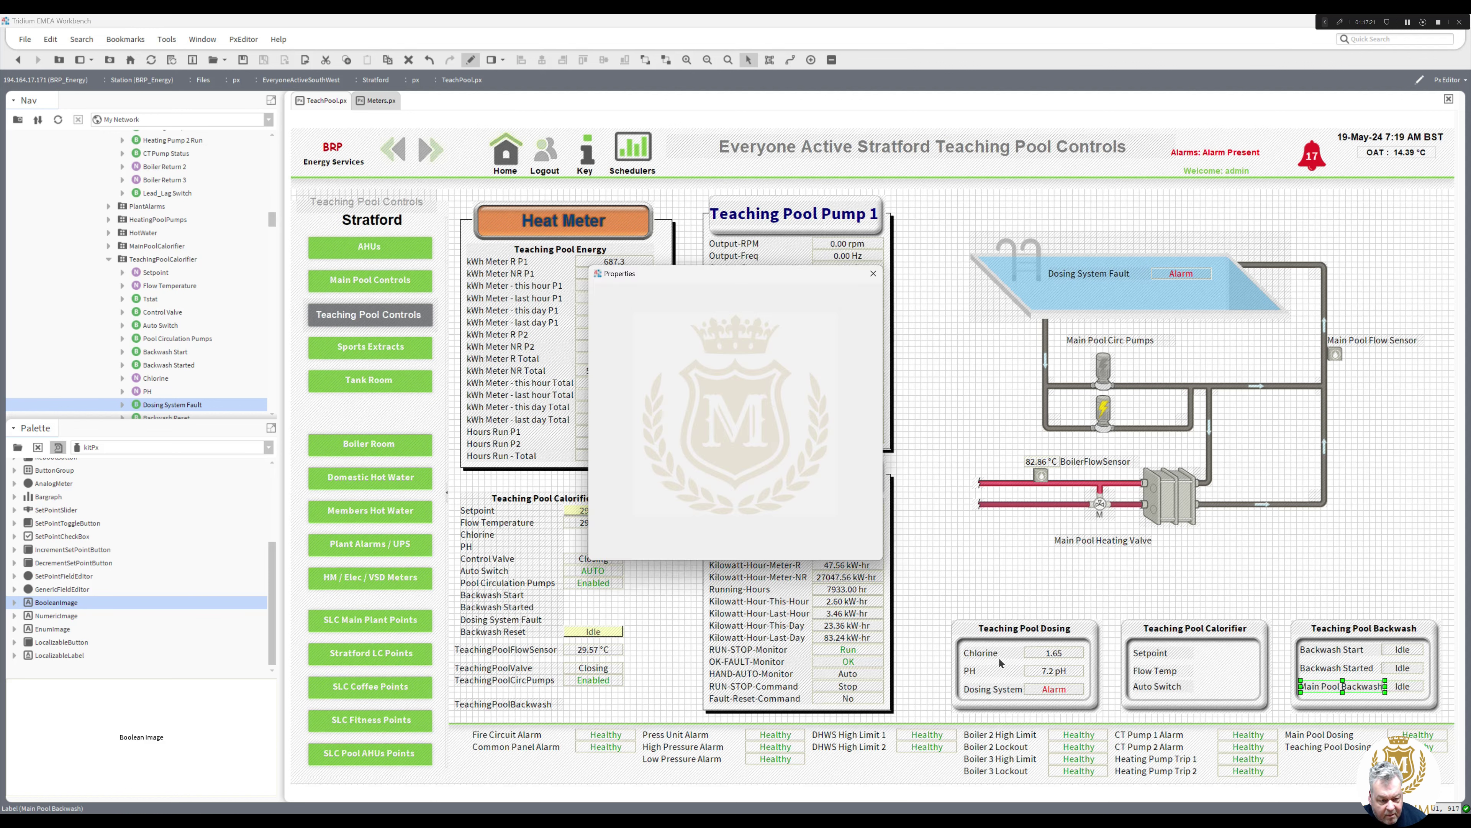
{"action": "triple_click", "coordinate": [661, 455]}
{"action": "left_click", "coordinate": [655, 451]}
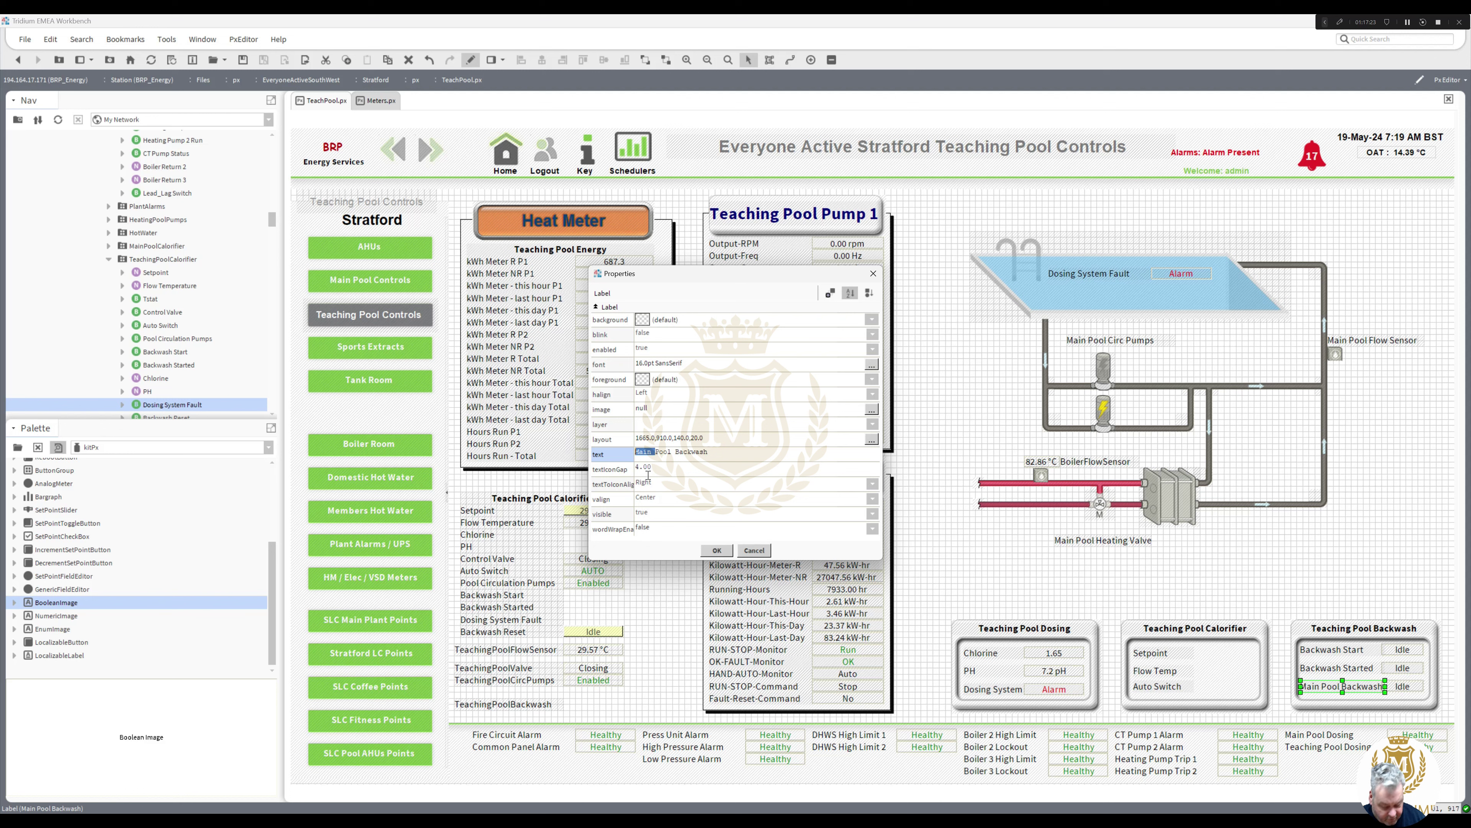
{"action": "key", "text": "BackSpace"}
{"action": "key", "text": "BackSpace"}
{"action": "key", "text": "BackSpace"}
{"action": "key", "text": "BackSpace"}
{"action": "key", "text": "BackSpace"}
{"action": "left_click", "coordinate": [717, 550]}
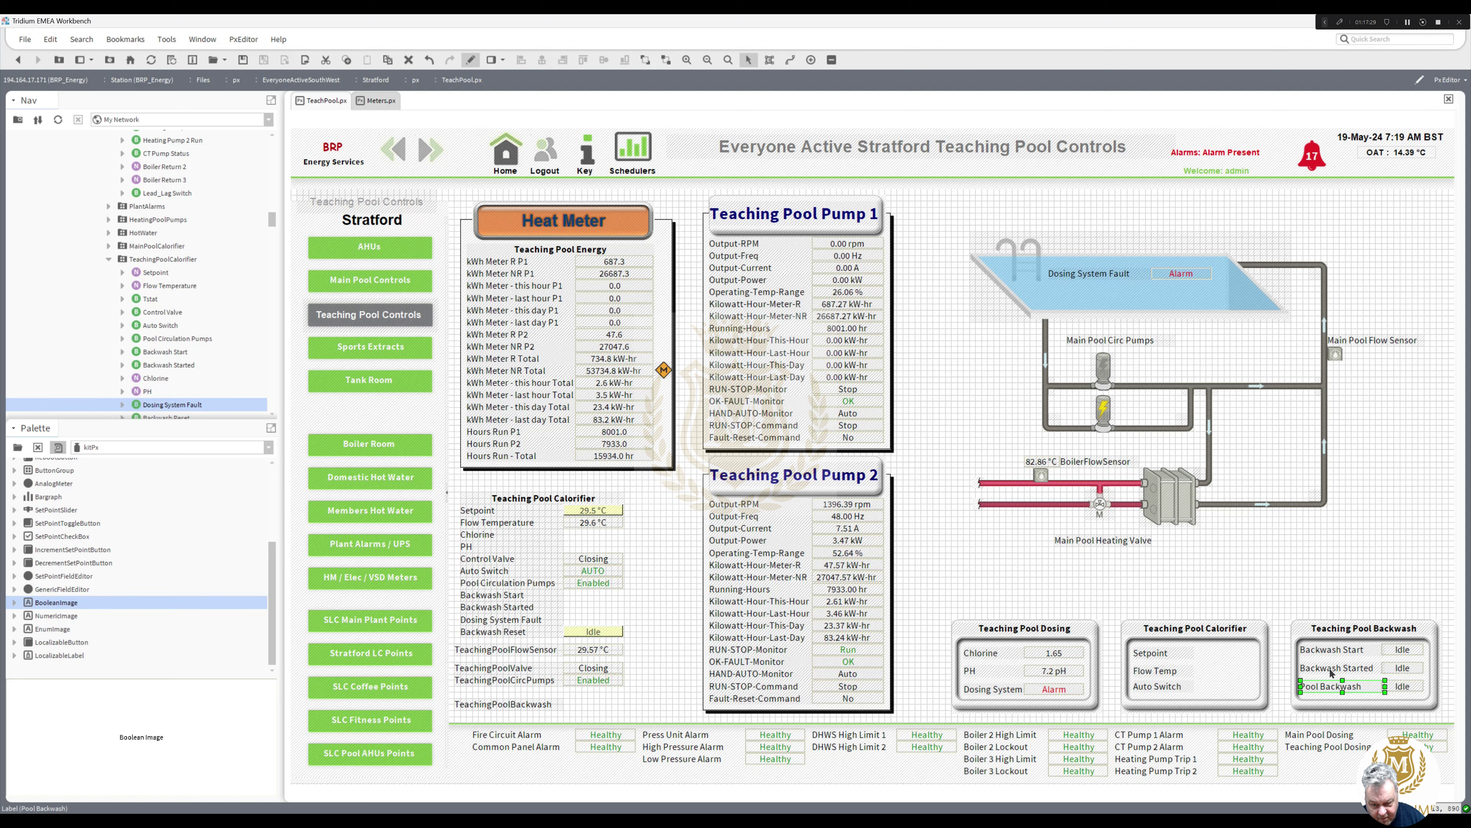
Step: Narrow the Backwash Start, Backwash Started and Pool Backwash labels together slightly so they end before their value fields
{"action": "left_click", "coordinate": [1361, 671], "text": "ctrl"}
{"action": "left_click", "coordinate": [1365, 650], "text": "ctrl"}
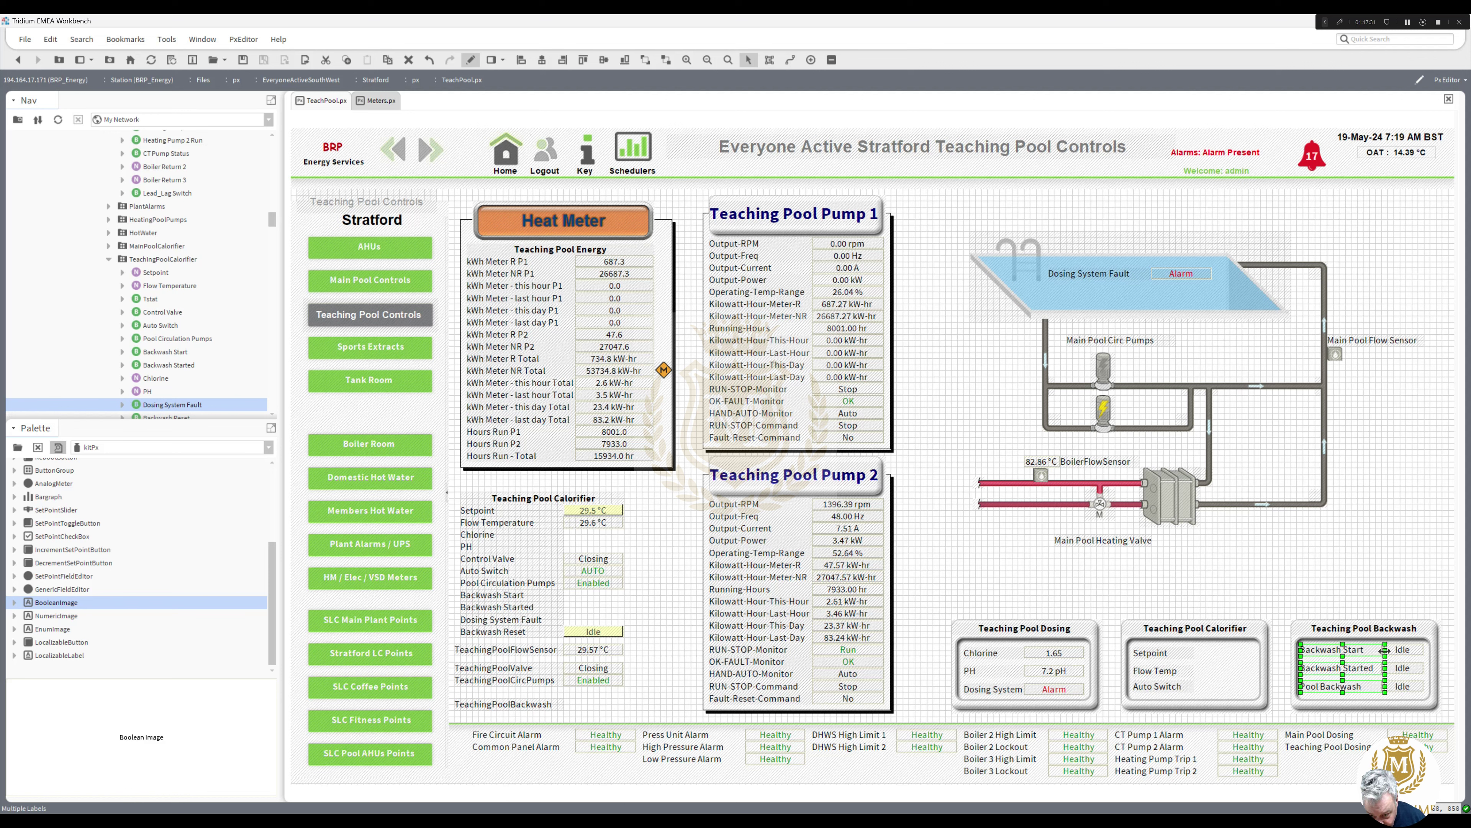
{"action": "left_click_drag", "start_coordinate": [1384, 649], "coordinate": [1382, 650]}
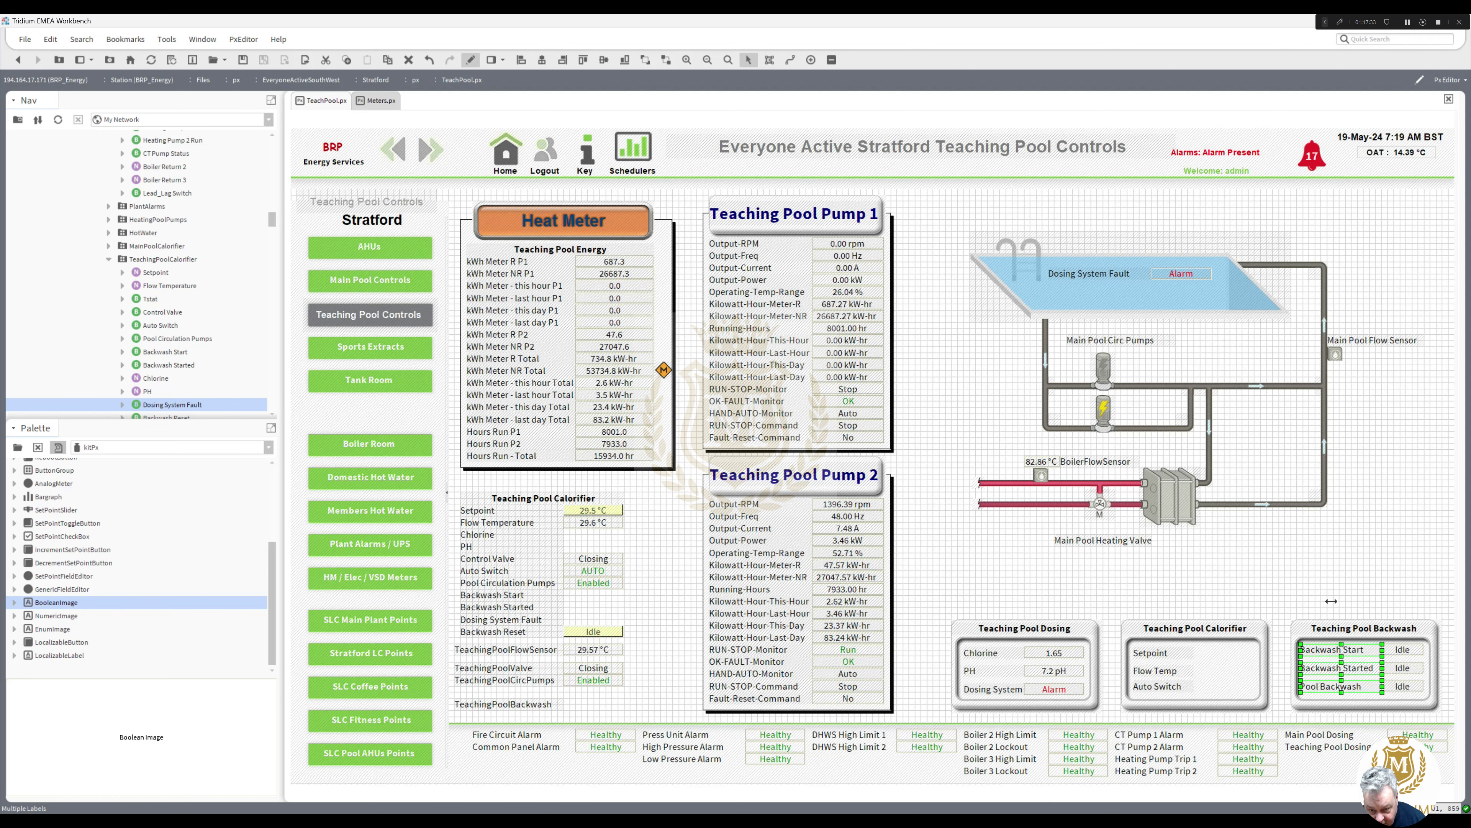
{"action": "left_click", "coordinate": [1324, 582]}
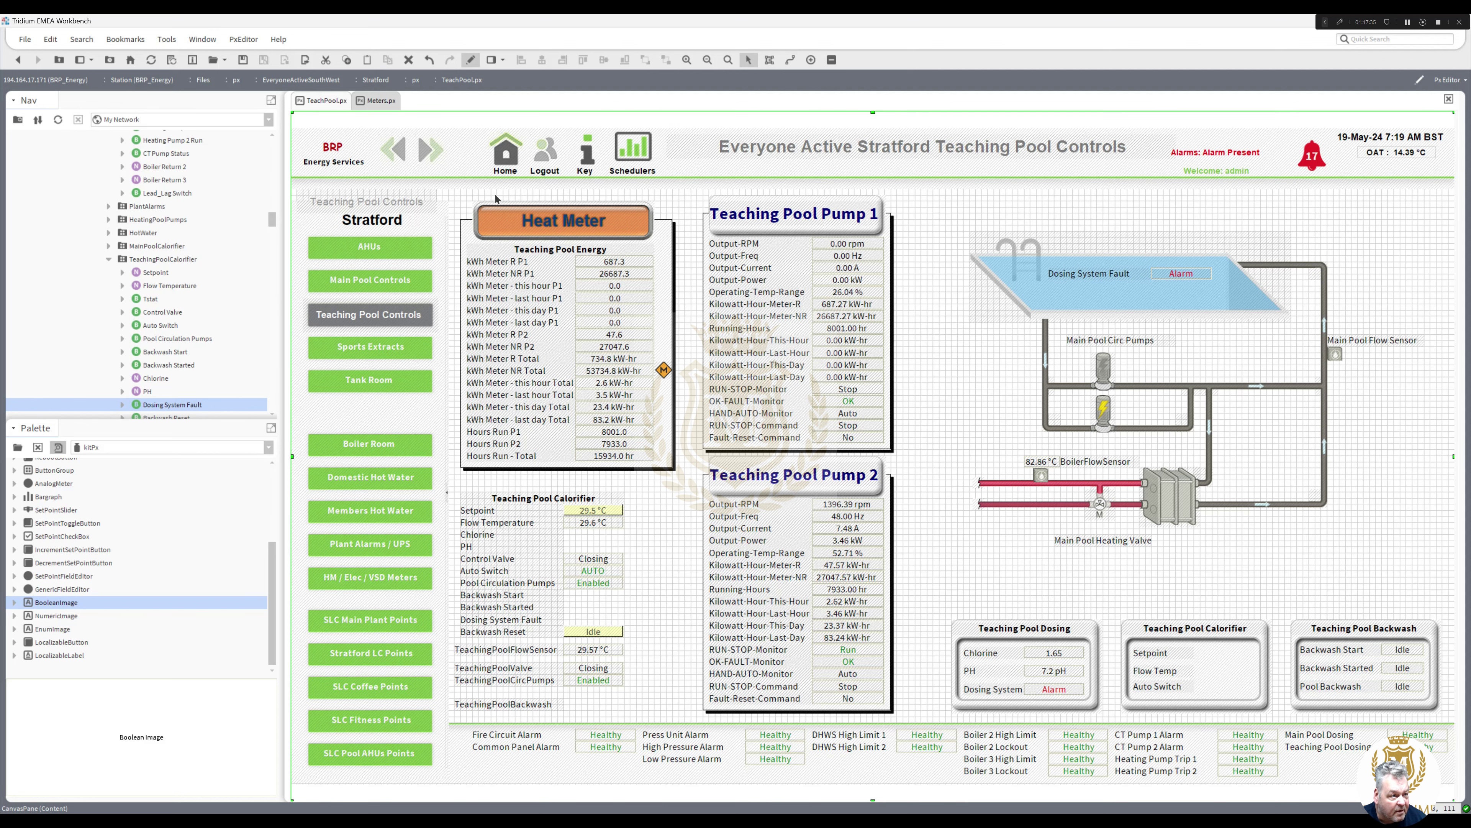
Step: Open the Main Pool Controls page for editing and change the Main Pool Backwash label's text to "Pool Backwash"
{"action": "left_click", "coordinate": [471, 60]}
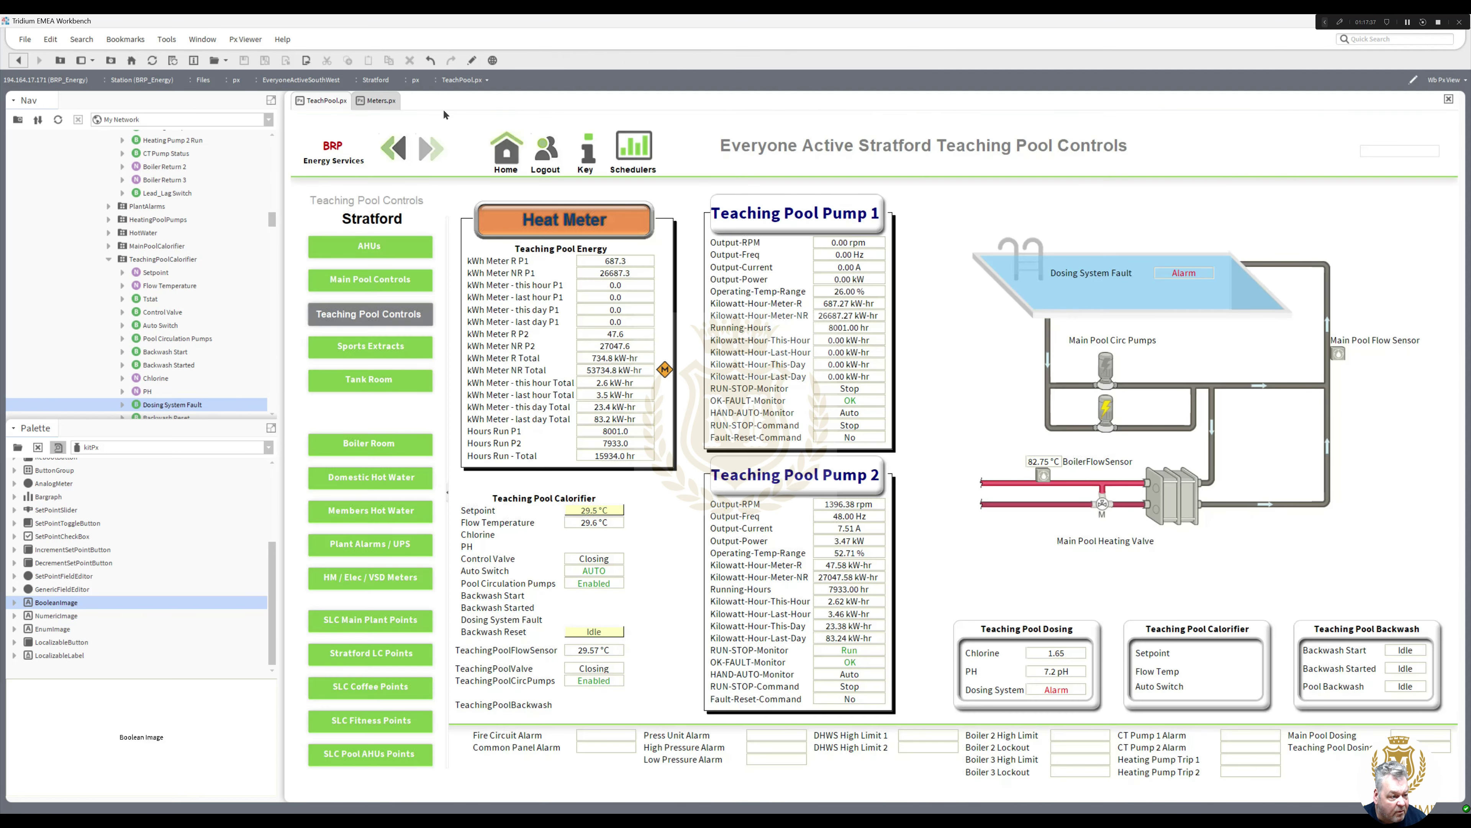
{"action": "left_click", "coordinate": [373, 280]}
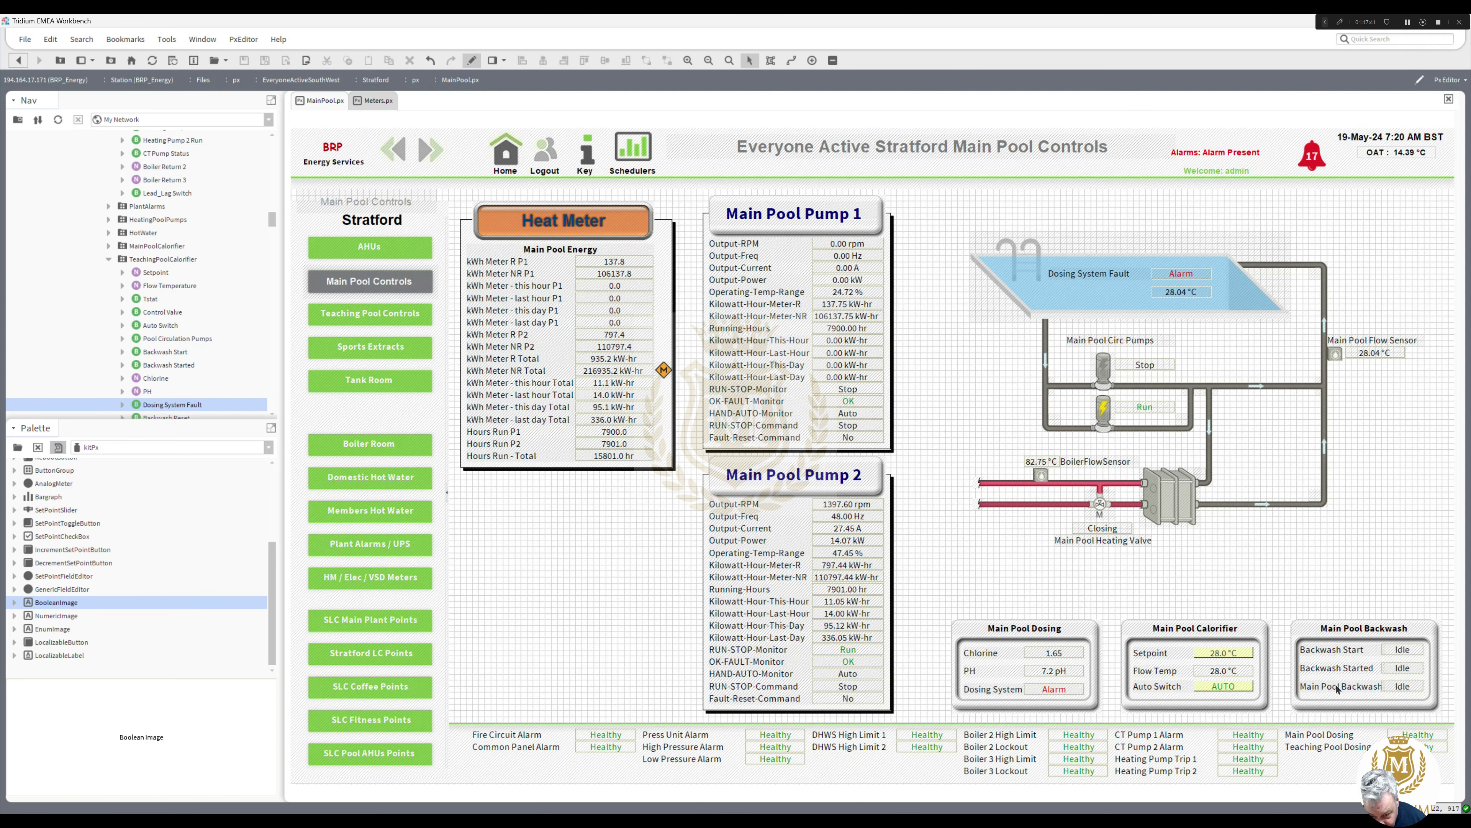
{"action": "left_click", "coordinate": [1338, 689]}
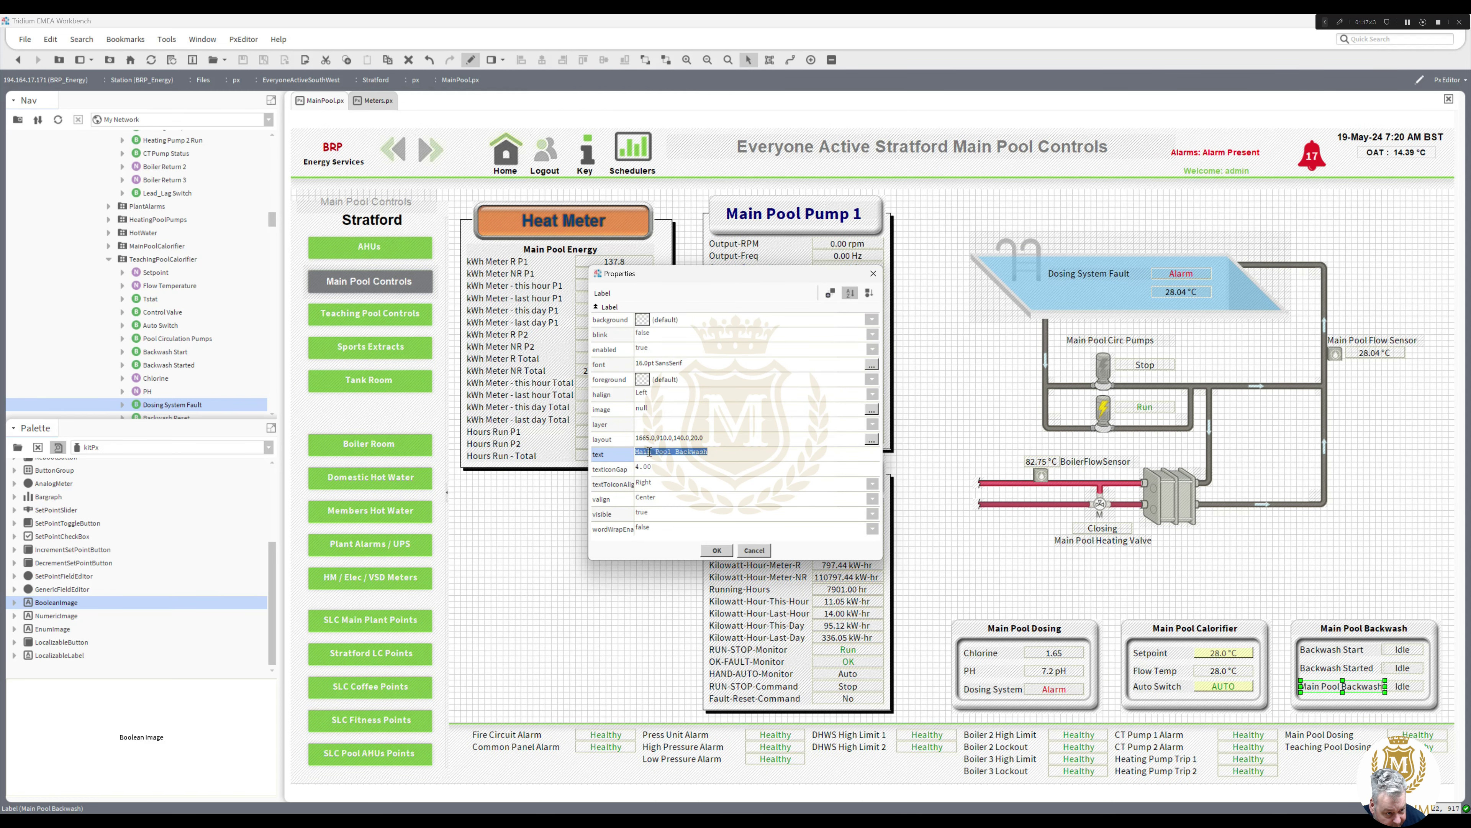
{"action": "left_click_drag", "start_coordinate": [653, 451], "coordinate": [584, 456]}
{"action": "key", "text": "BackSpace"}
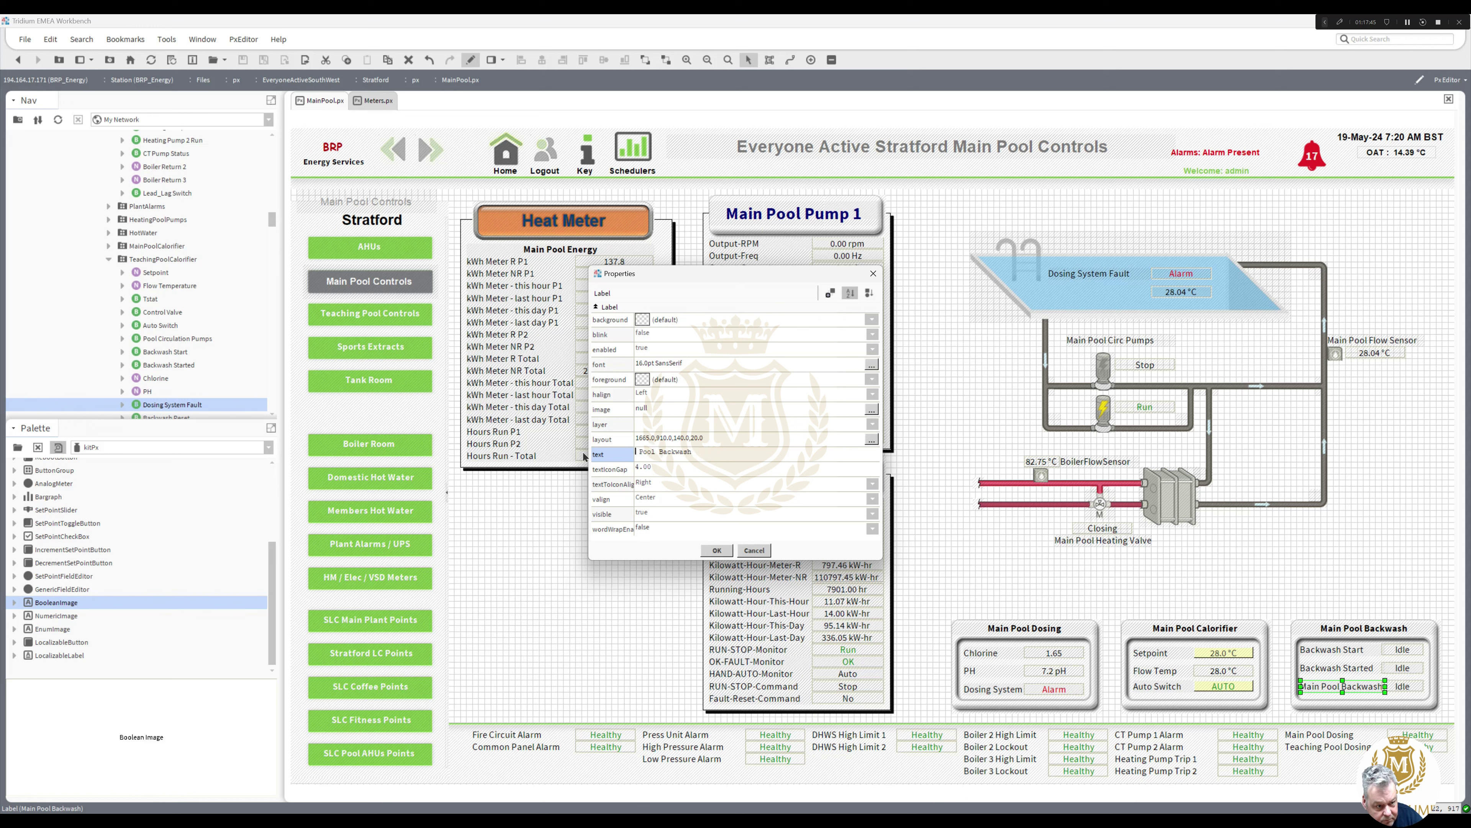
{"action": "left_click", "coordinate": [718, 550]}
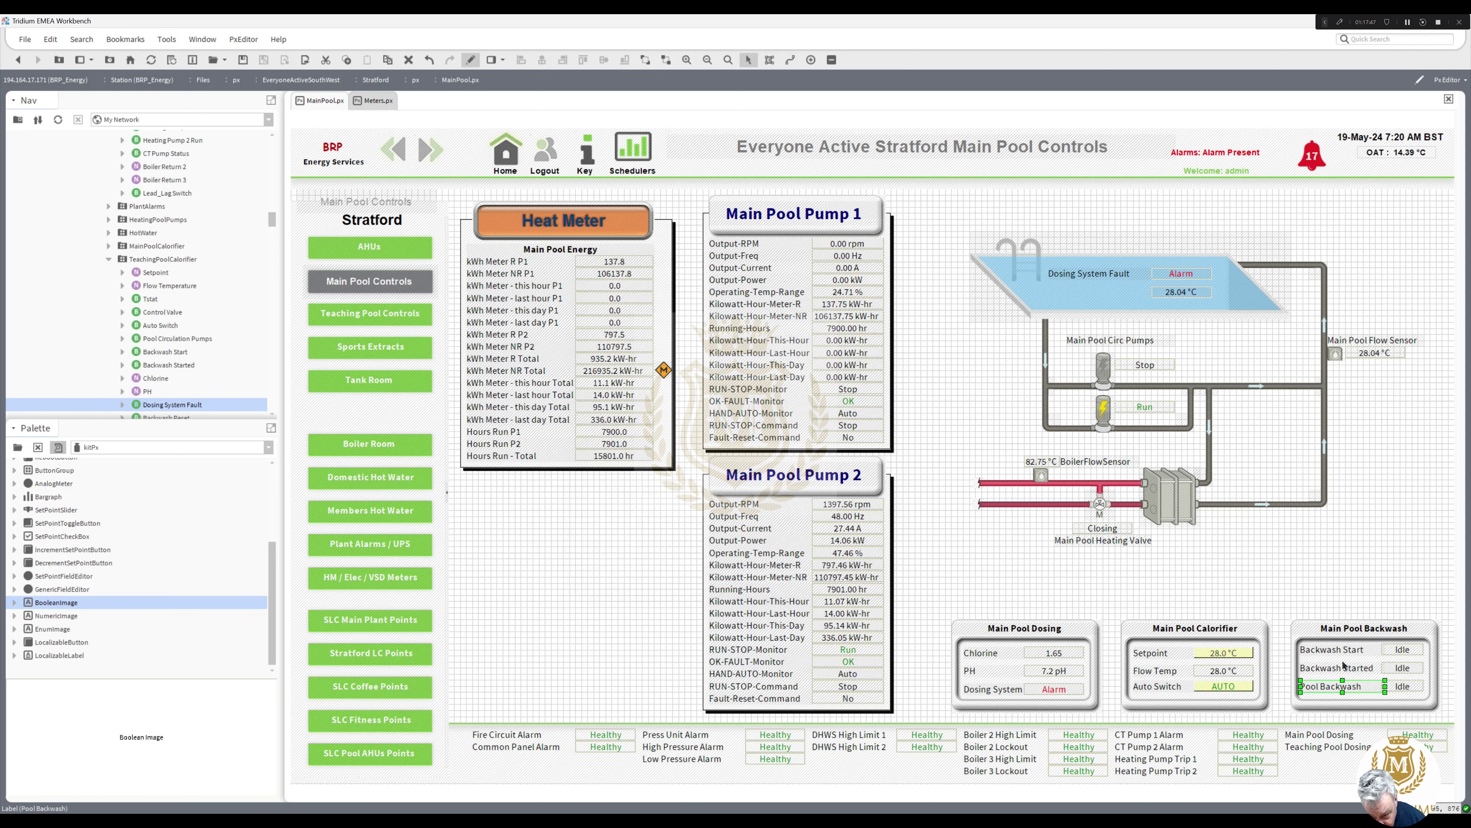
Step: Narrow the Backwash Start, Backwash Started and Pool Backwash labels together slightly on the Main Pool Controls page and leave editing
{"action": "left_click", "coordinate": [1356, 669], "text": "ctrl"}
{"action": "left_click", "coordinate": [1357, 650], "text": "ctrl"}
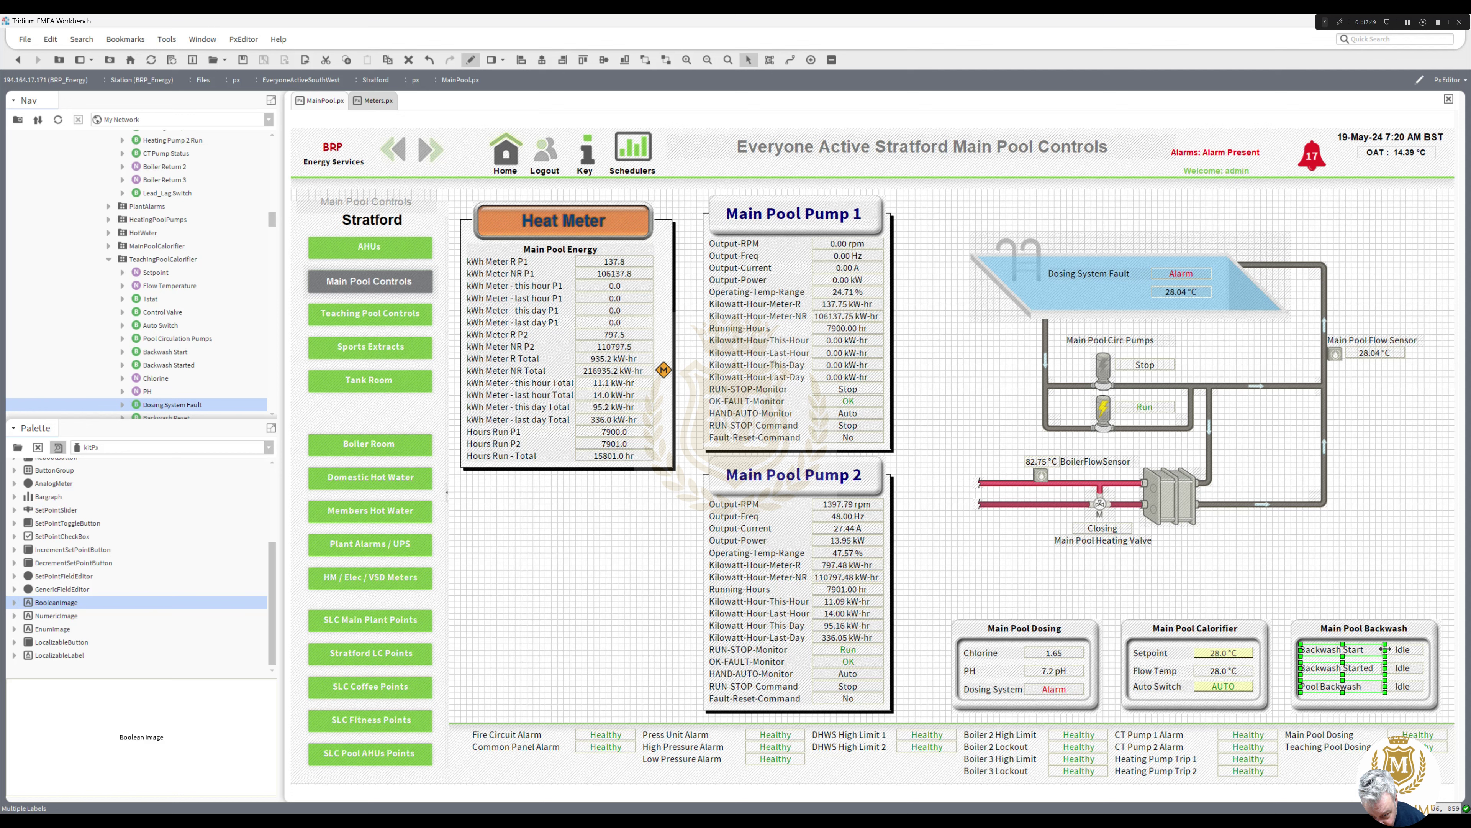
{"action": "left_click_drag", "start_coordinate": [1383, 649], "coordinate": [1381, 649]}
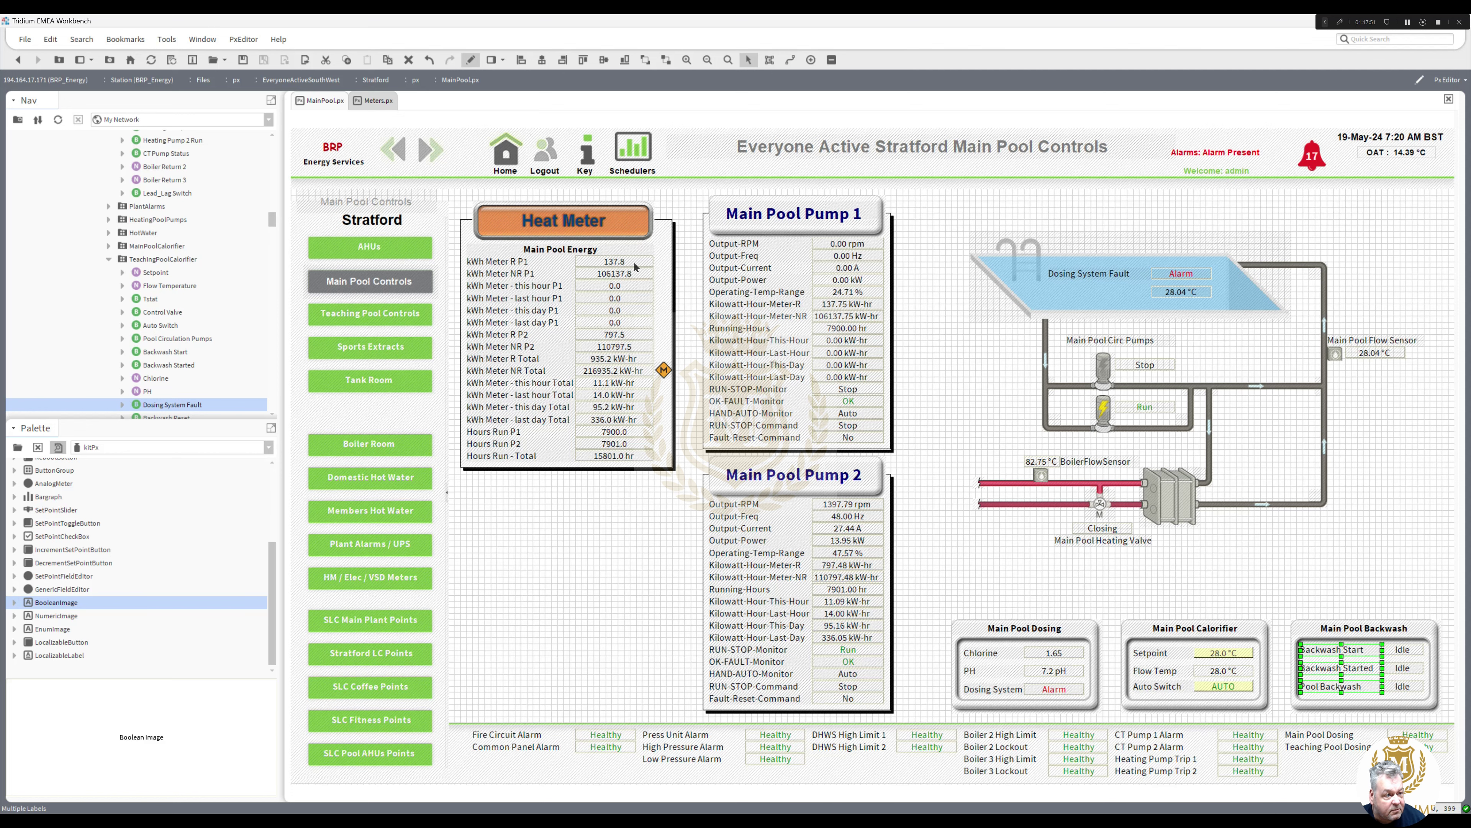
{"action": "left_click", "coordinate": [470, 60]}
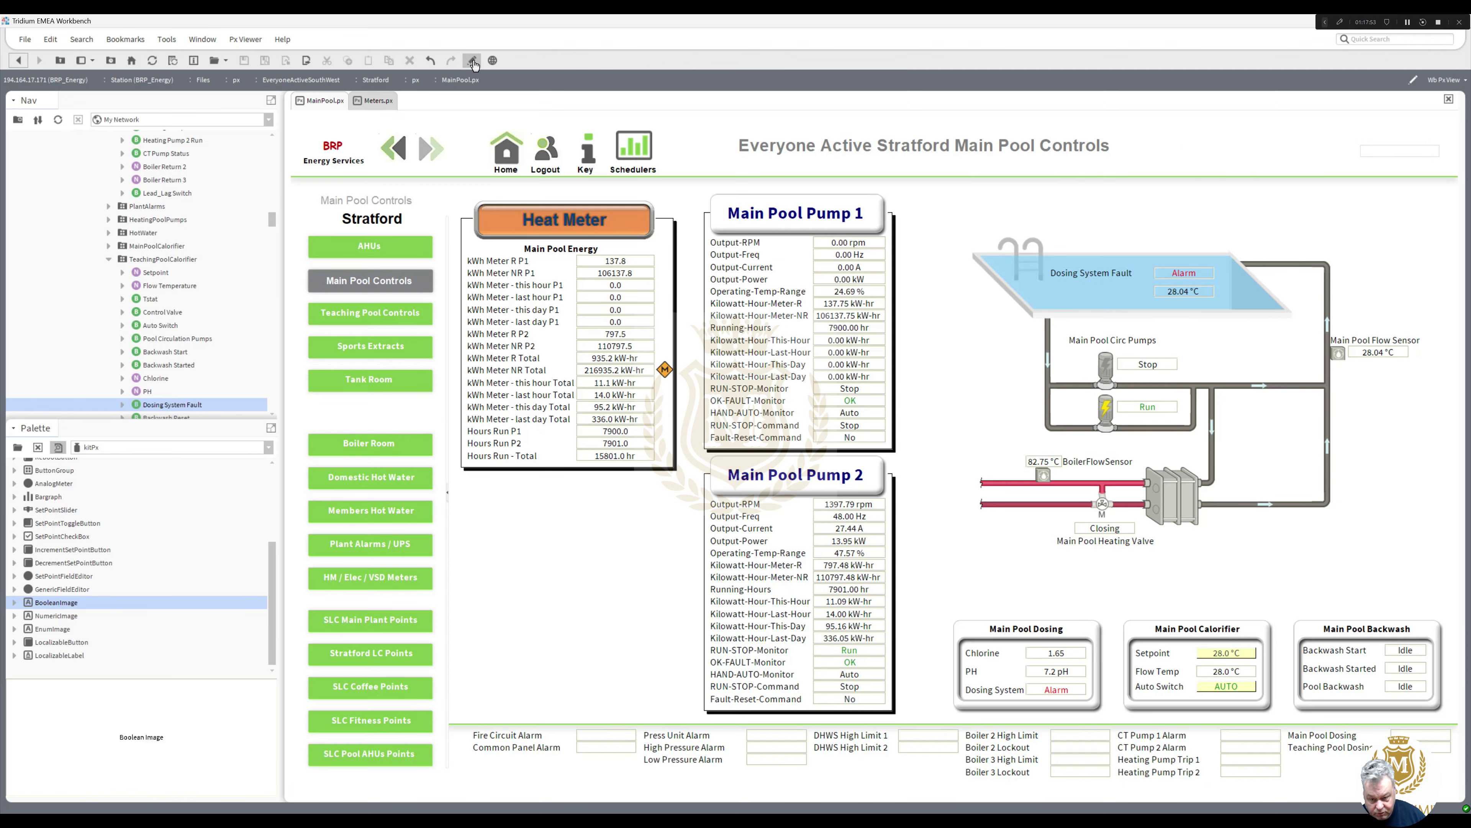
Step: Open the Teaching Pool Controls page for editing and place the Setpoint value beside its label in the Teaching Pool Calorifier panel
{"action": "left_click", "coordinate": [389, 323]}
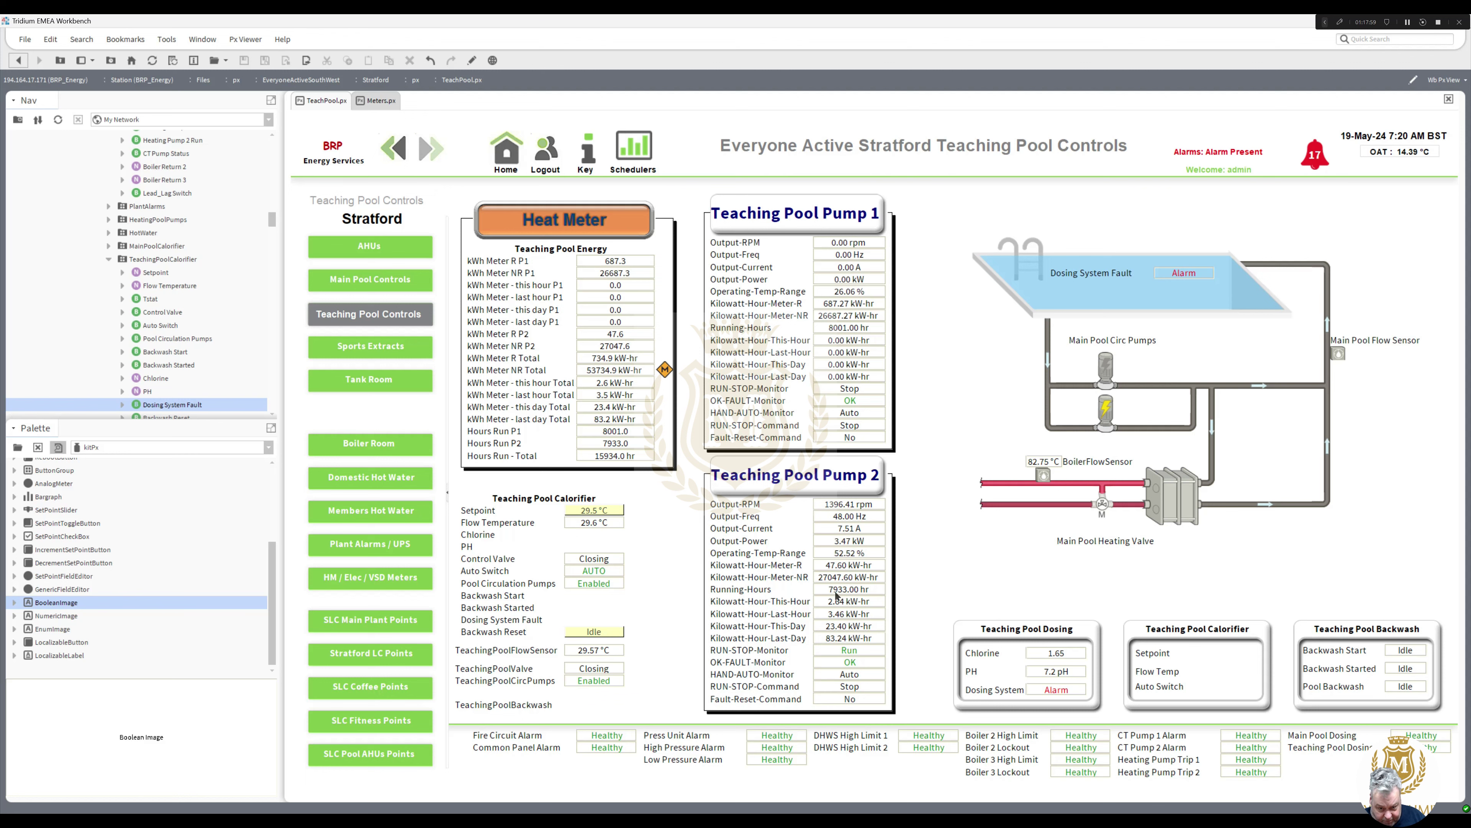
{"action": "left_click", "coordinate": [472, 60]}
{"action": "left_click", "coordinate": [594, 512]}
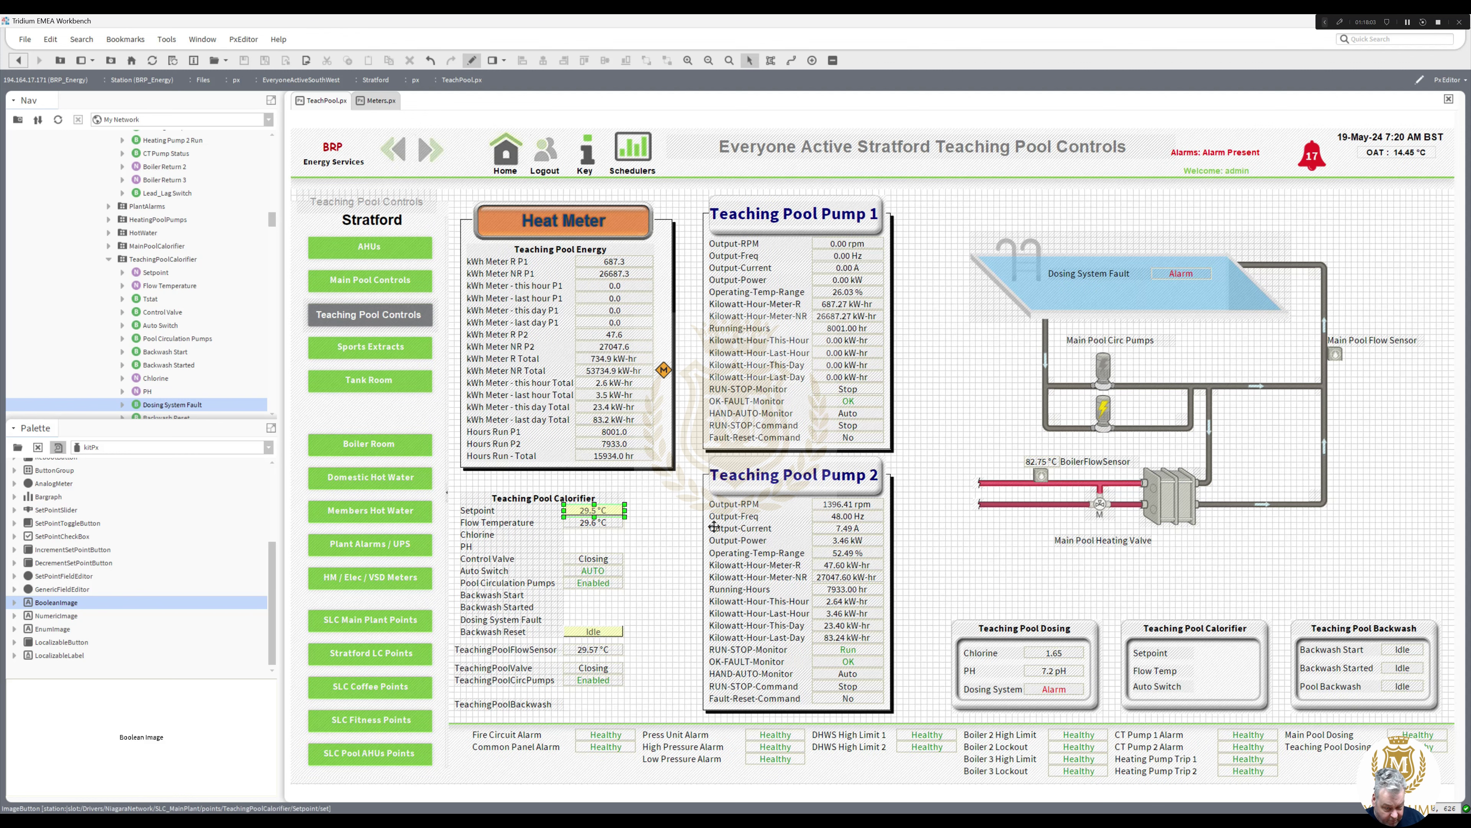
{"action": "left_click_drag", "start_coordinate": [1222, 649], "coordinate": [1224, 650]}
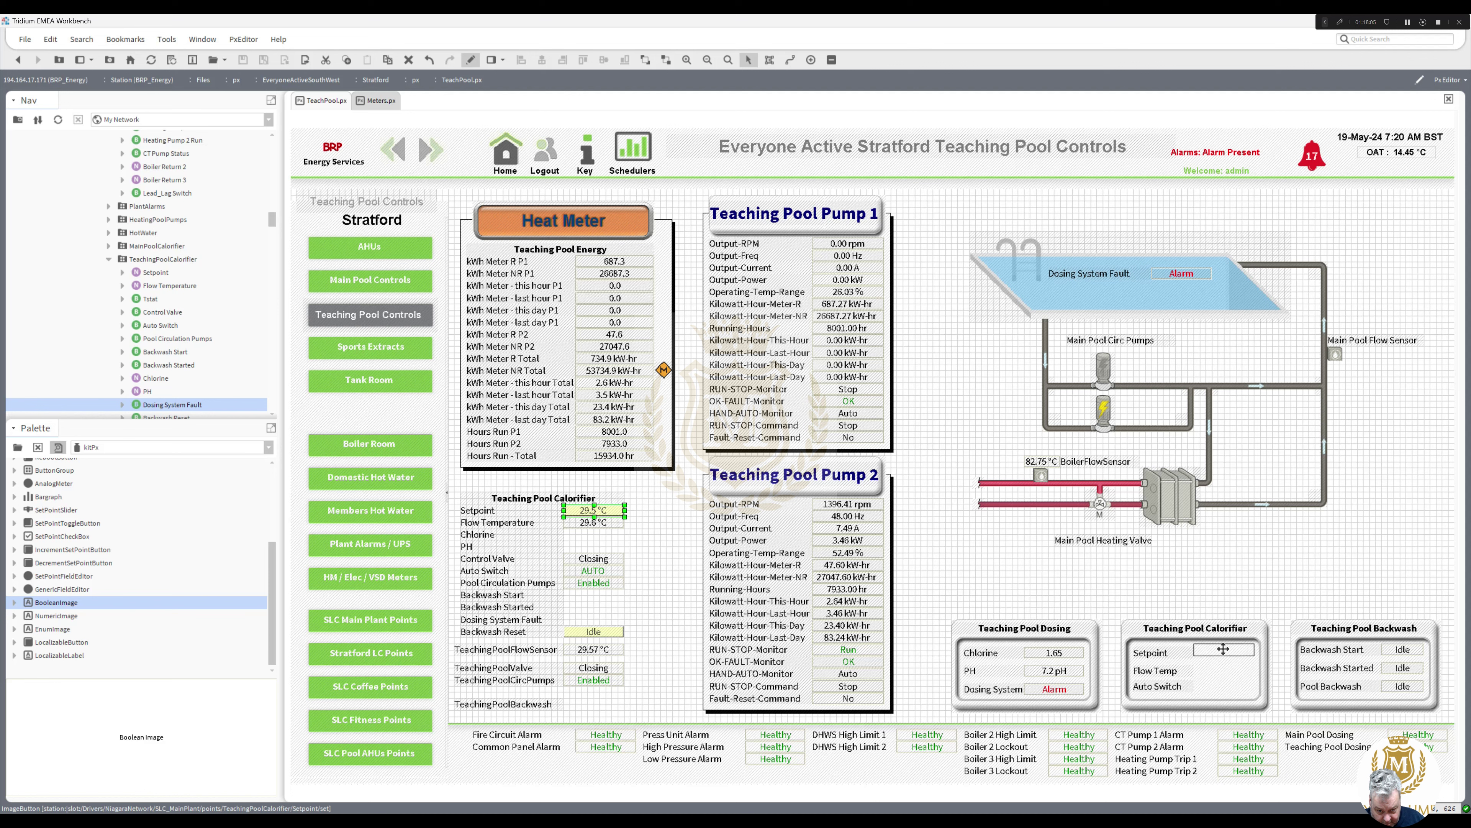
{"action": "key", "text": "Down"}
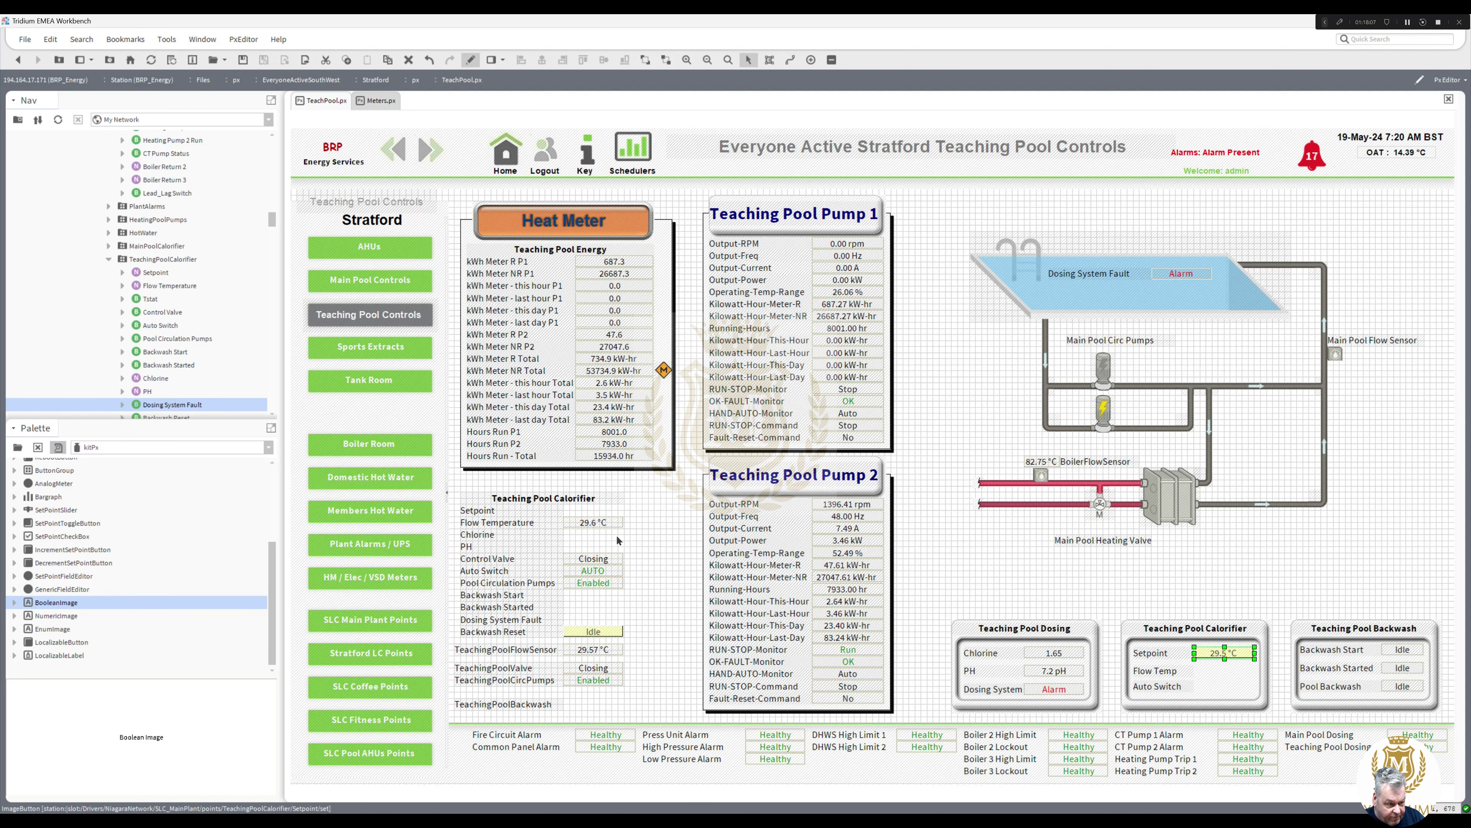
Step: Place the Flow Temperature and Auto Switch values beside the Flow Temp and Auto Switch labels in the Teaching Pool Calorifier panel
{"action": "left_click_drag", "start_coordinate": [595, 520], "coordinate": [1225, 674]}
{"action": "key", "text": "Up"}
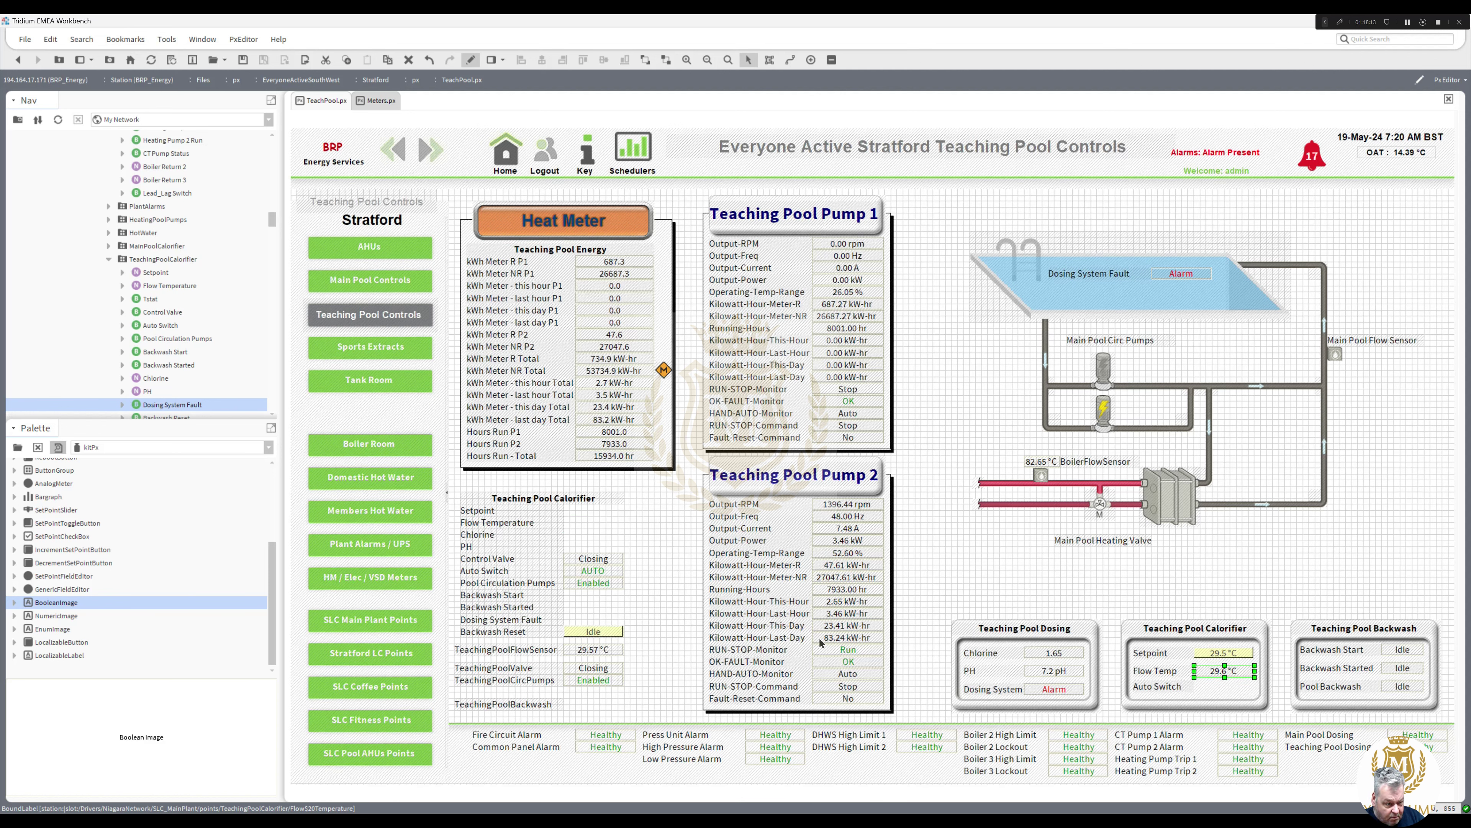
{"action": "left_click", "coordinate": [593, 571]}
{"action": "left_click_drag", "start_coordinate": [969, 670], "coordinate": [1222, 694]}
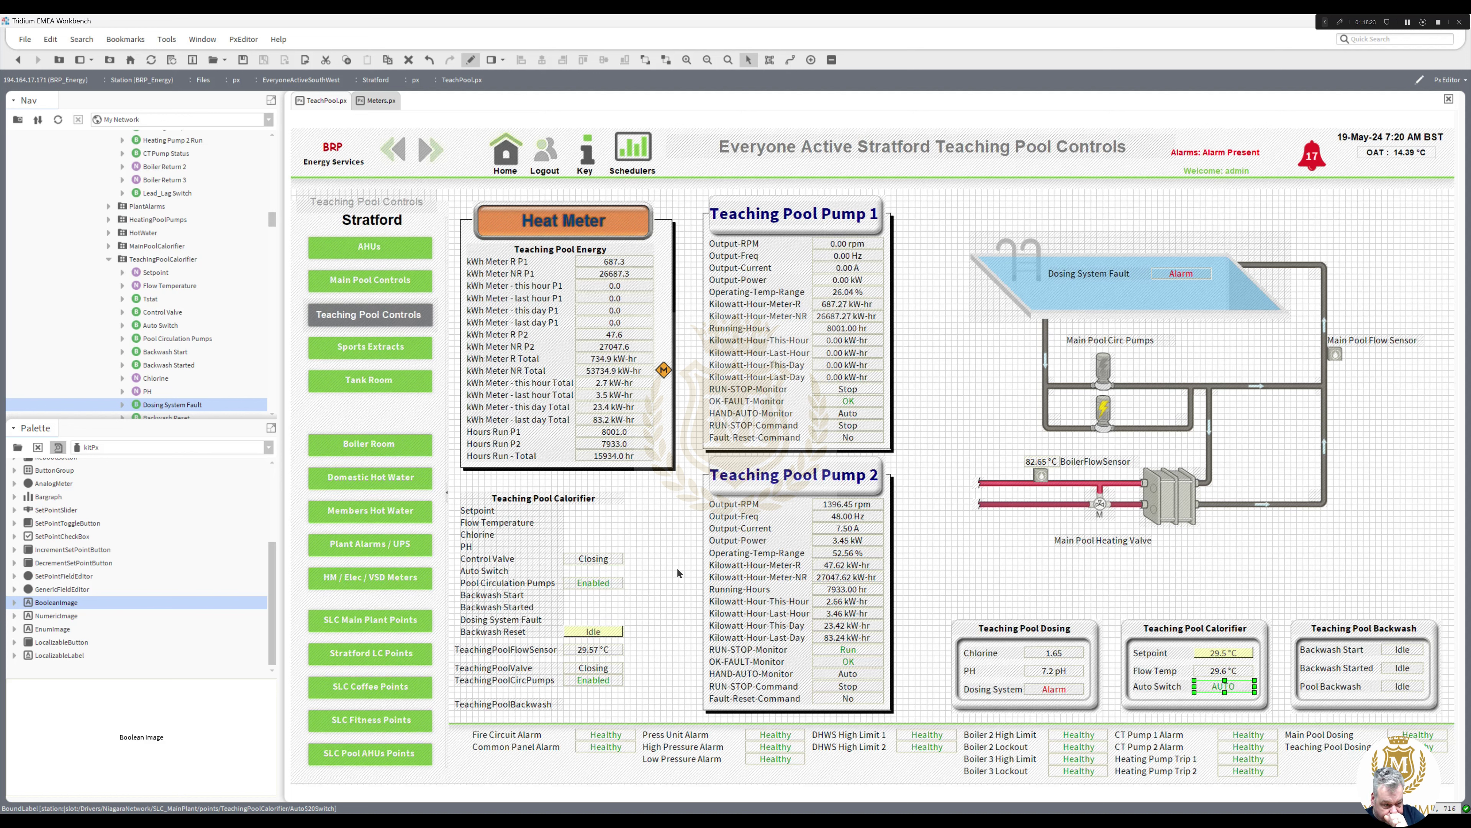
Step: Place the Control Valve value directly above the Main Pool Heating Valve label in the schematic and leave editing
{"action": "left_click", "coordinate": [599, 559]}
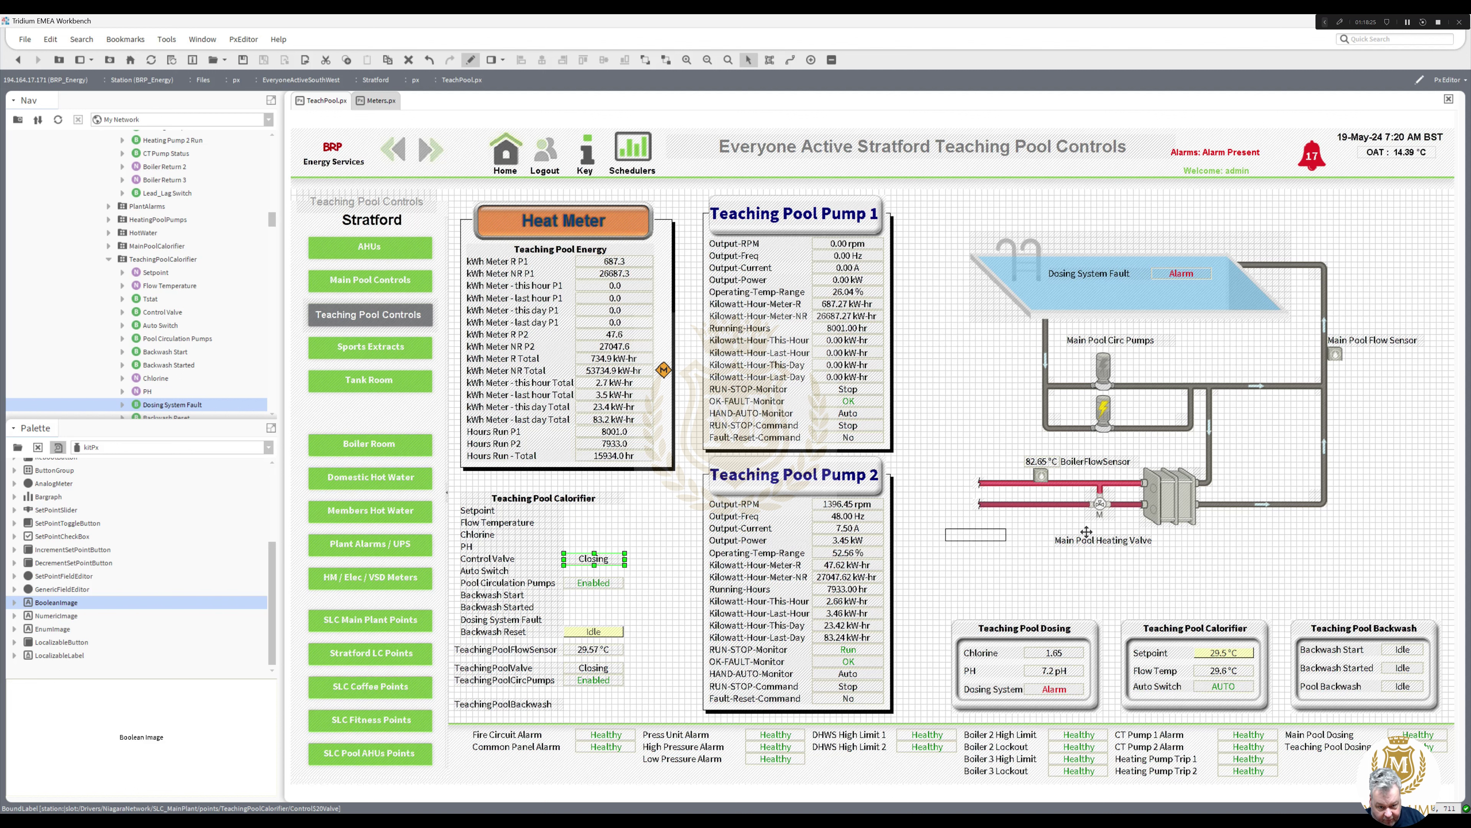
{"action": "left_click_drag", "start_coordinate": [1105, 526], "coordinate": [1105, 532]}
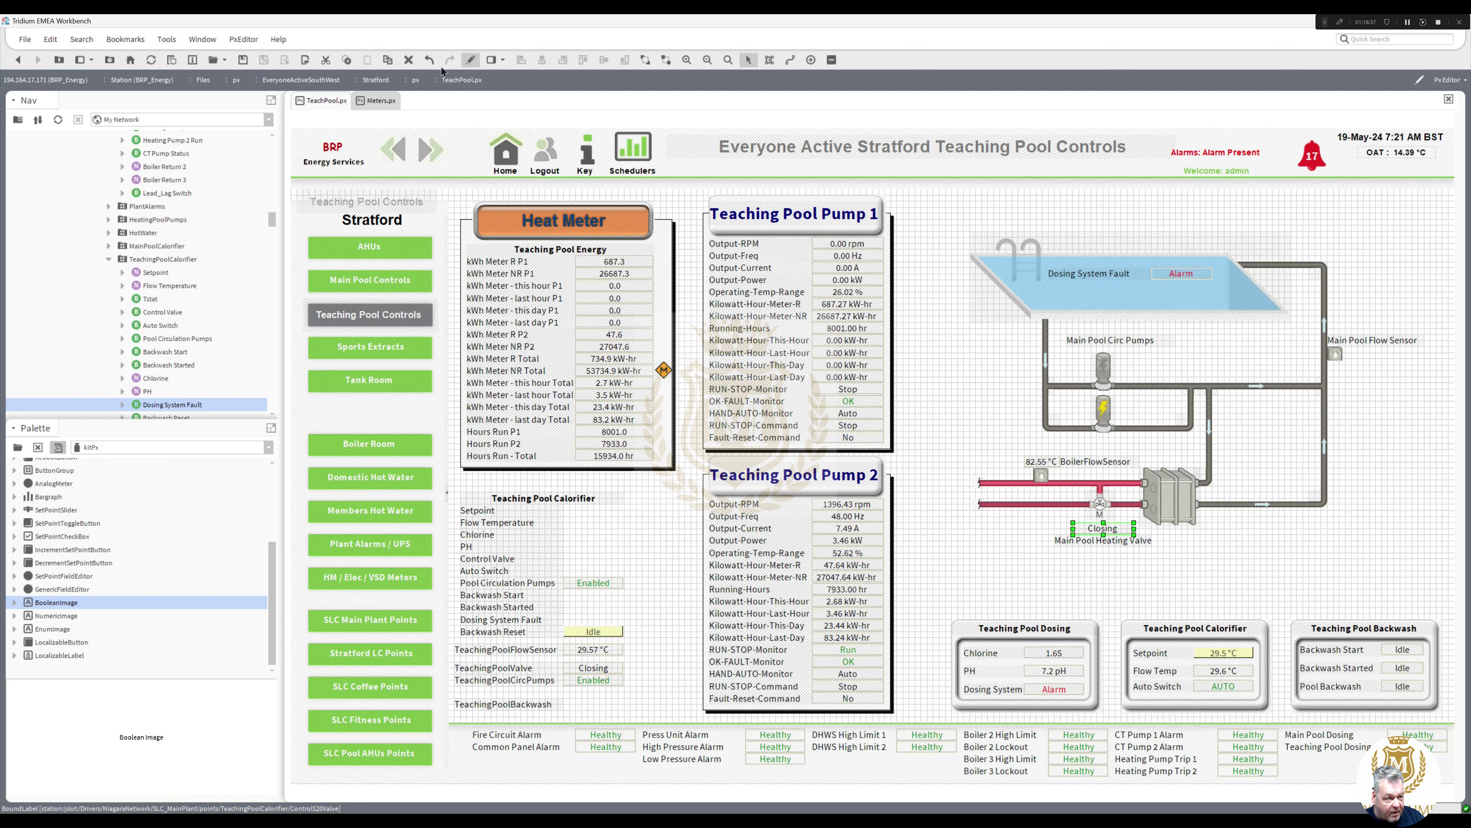
{"action": "left_click", "coordinate": [470, 64]}
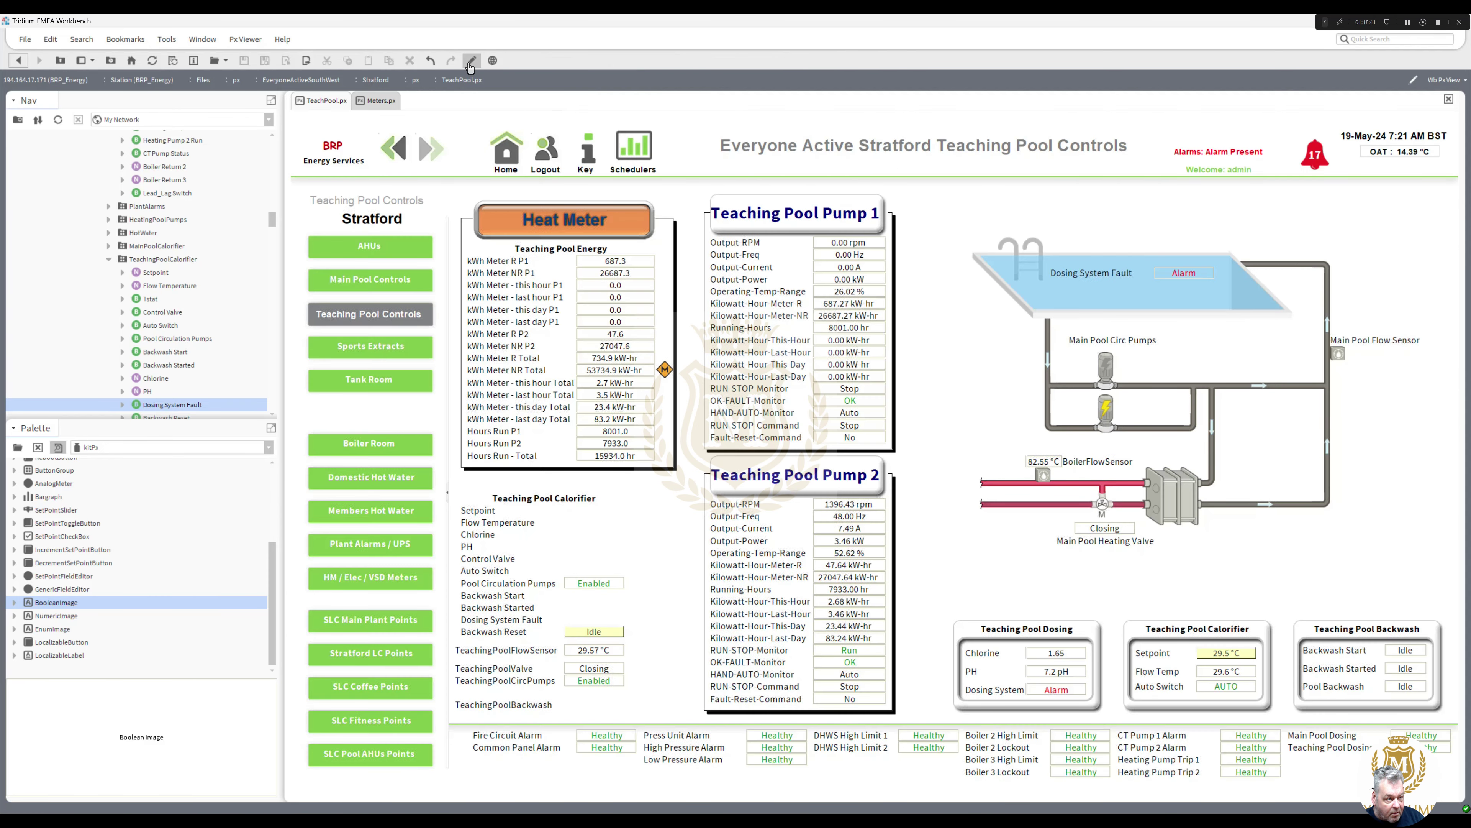
Step: Copy the two circulation pump status values from the Main Pool Controls schematic
{"action": "left_click", "coordinate": [366, 281]}
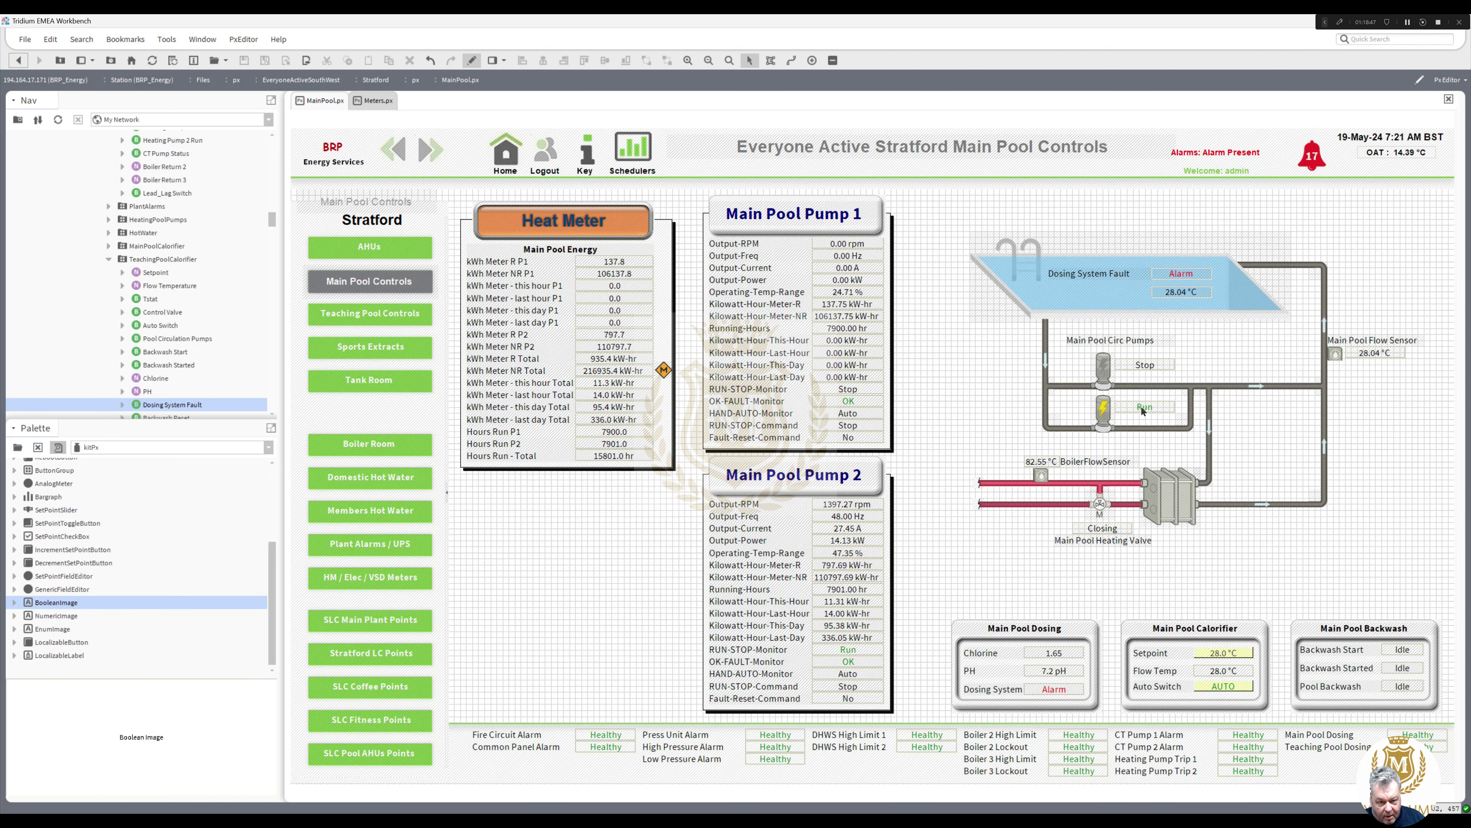
{"action": "left_click", "coordinate": [1143, 408]}
{"action": "left_click", "coordinate": [1144, 369], "text": "shift"}
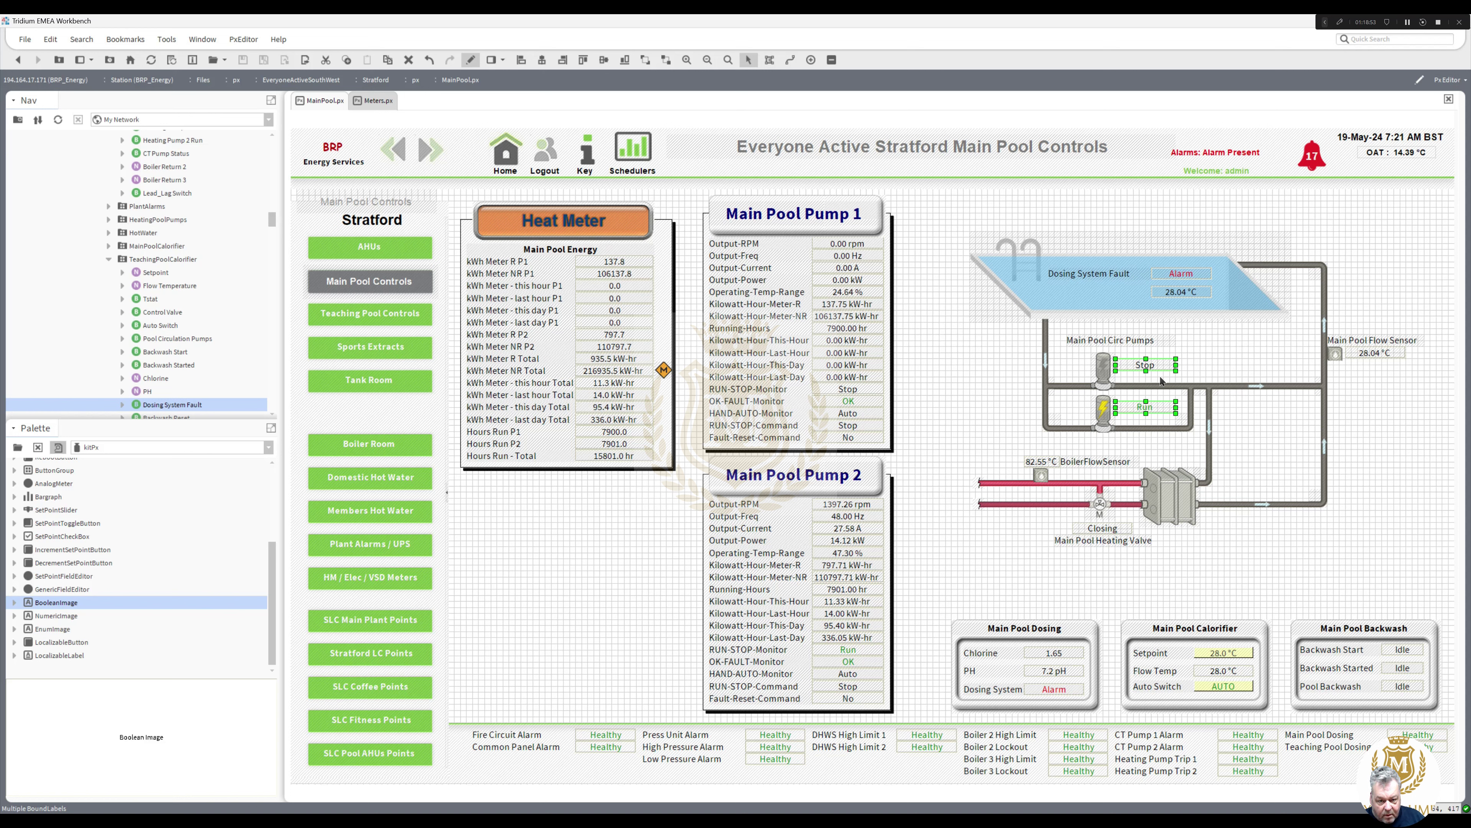
{"action": "right_click", "coordinate": [1149, 369]}
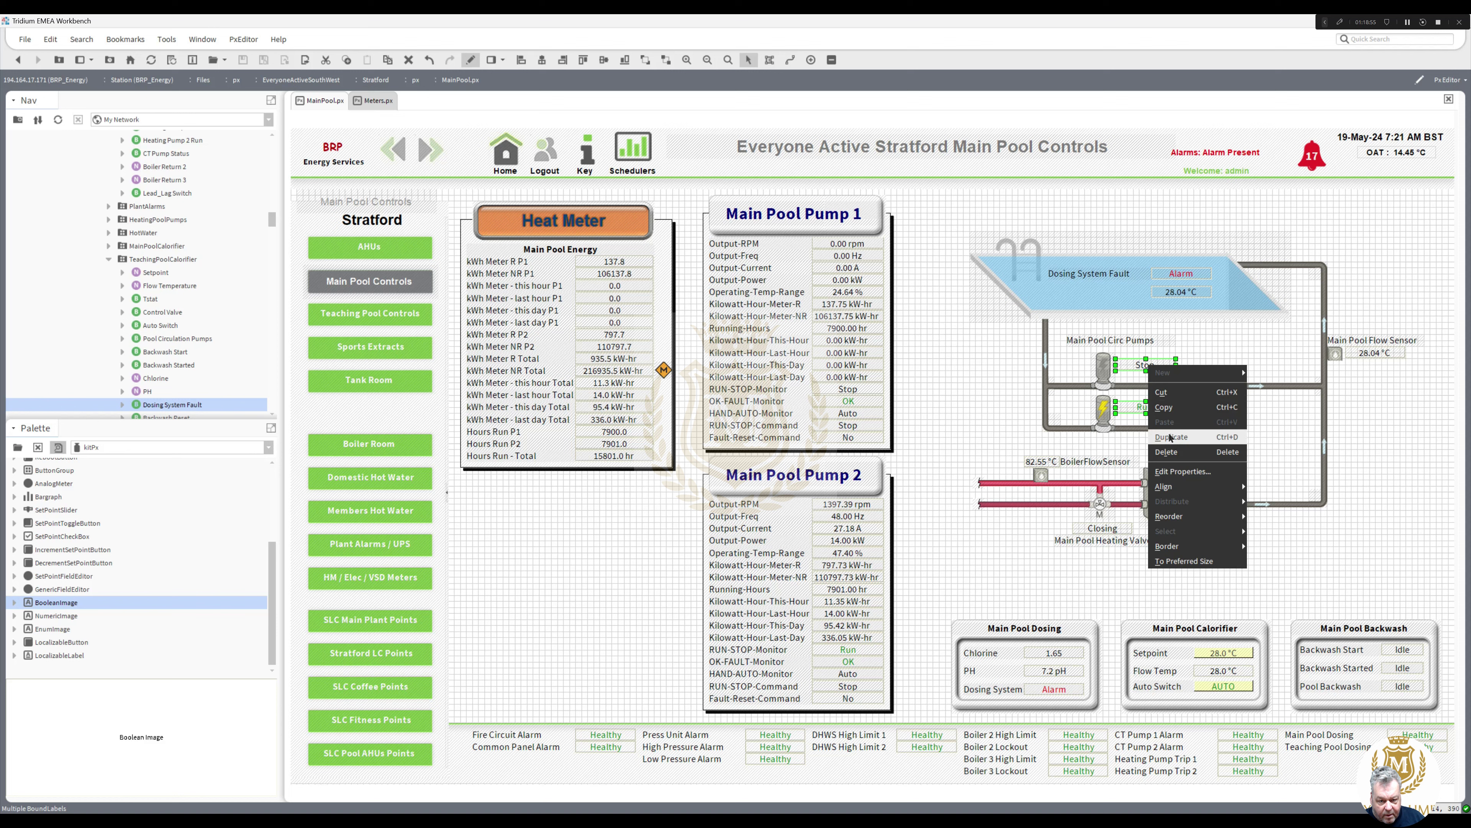
{"action": "left_click", "coordinate": [1169, 410]}
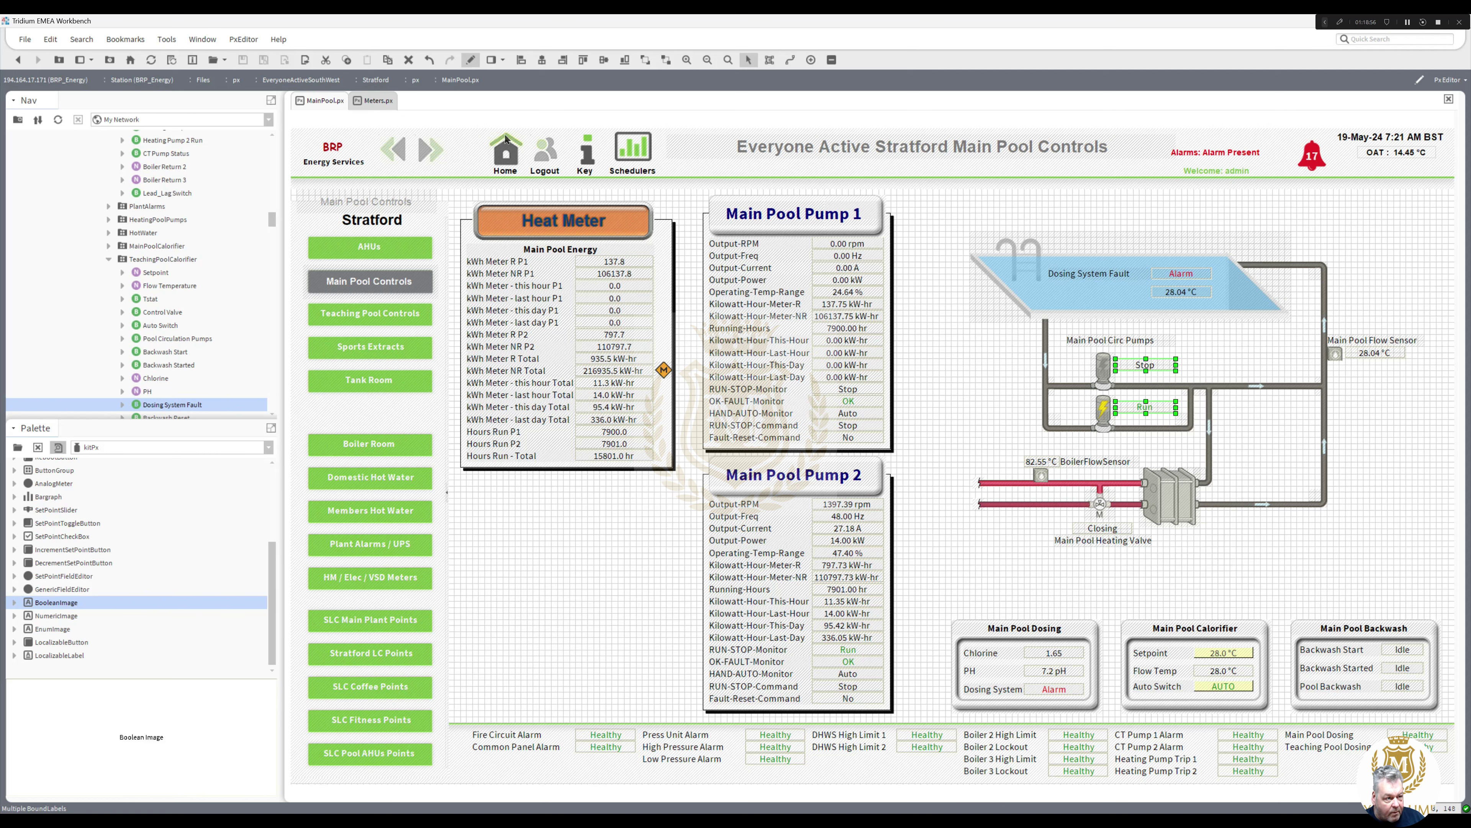
{"action": "left_click", "coordinate": [471, 65]}
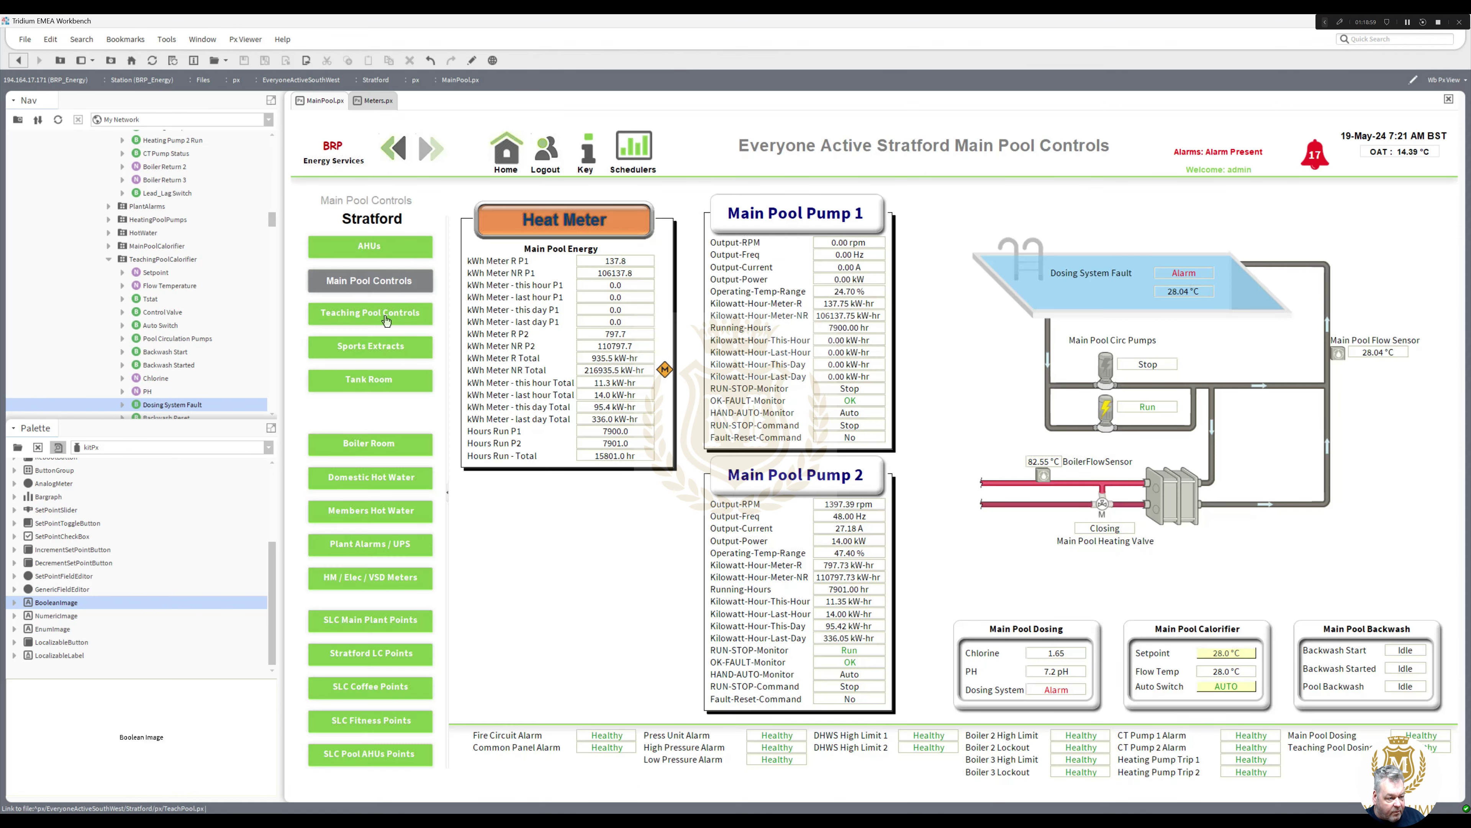
Step: Paste the two pump status values into the Teaching Pool Controls page and position them beside the circulation pumps in the schematic
{"action": "left_click", "coordinate": [472, 61]}
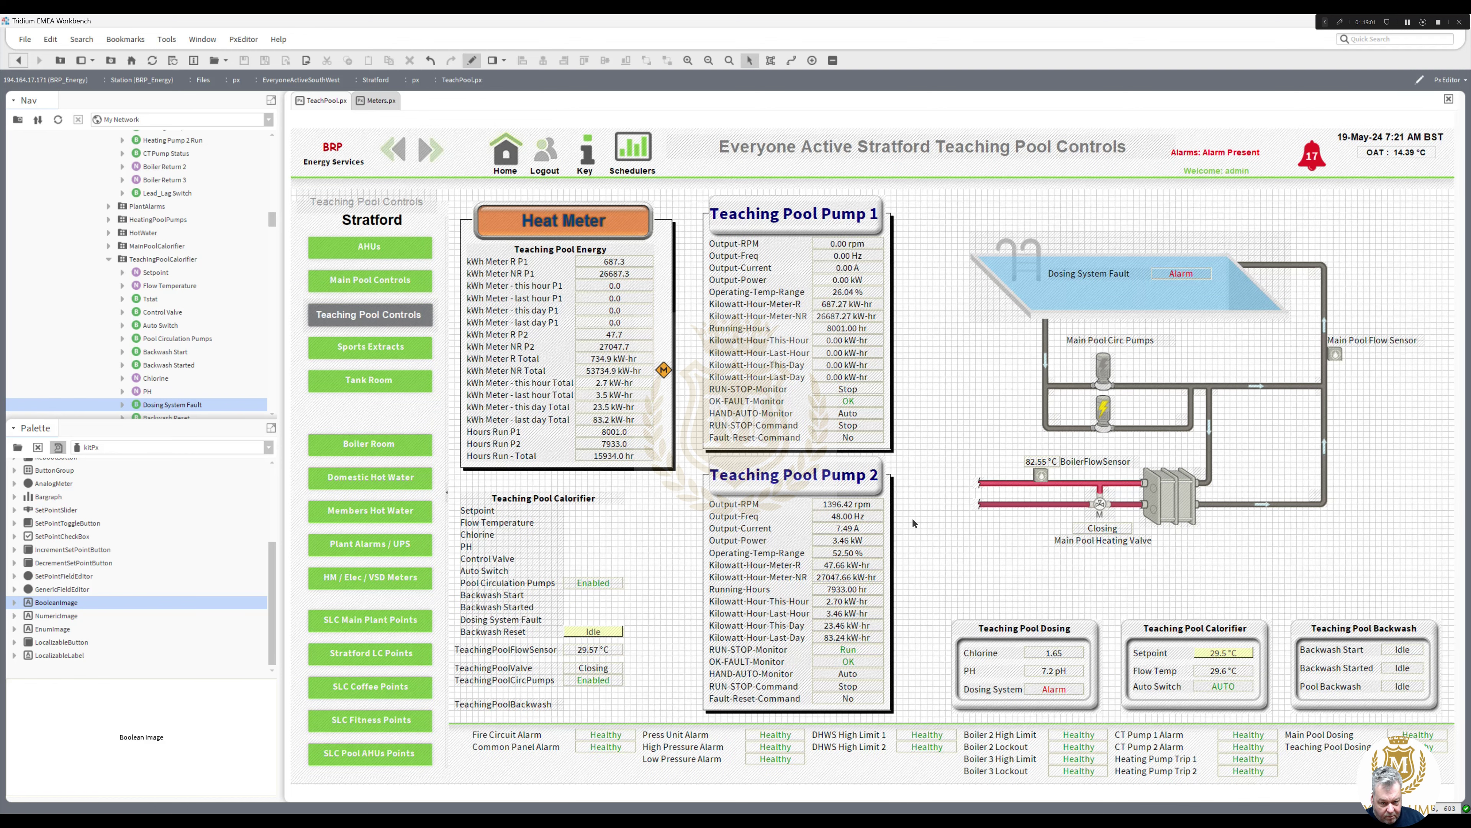
{"action": "right_click", "coordinate": [952, 532]}
{"action": "left_click", "coordinate": [985, 583]}
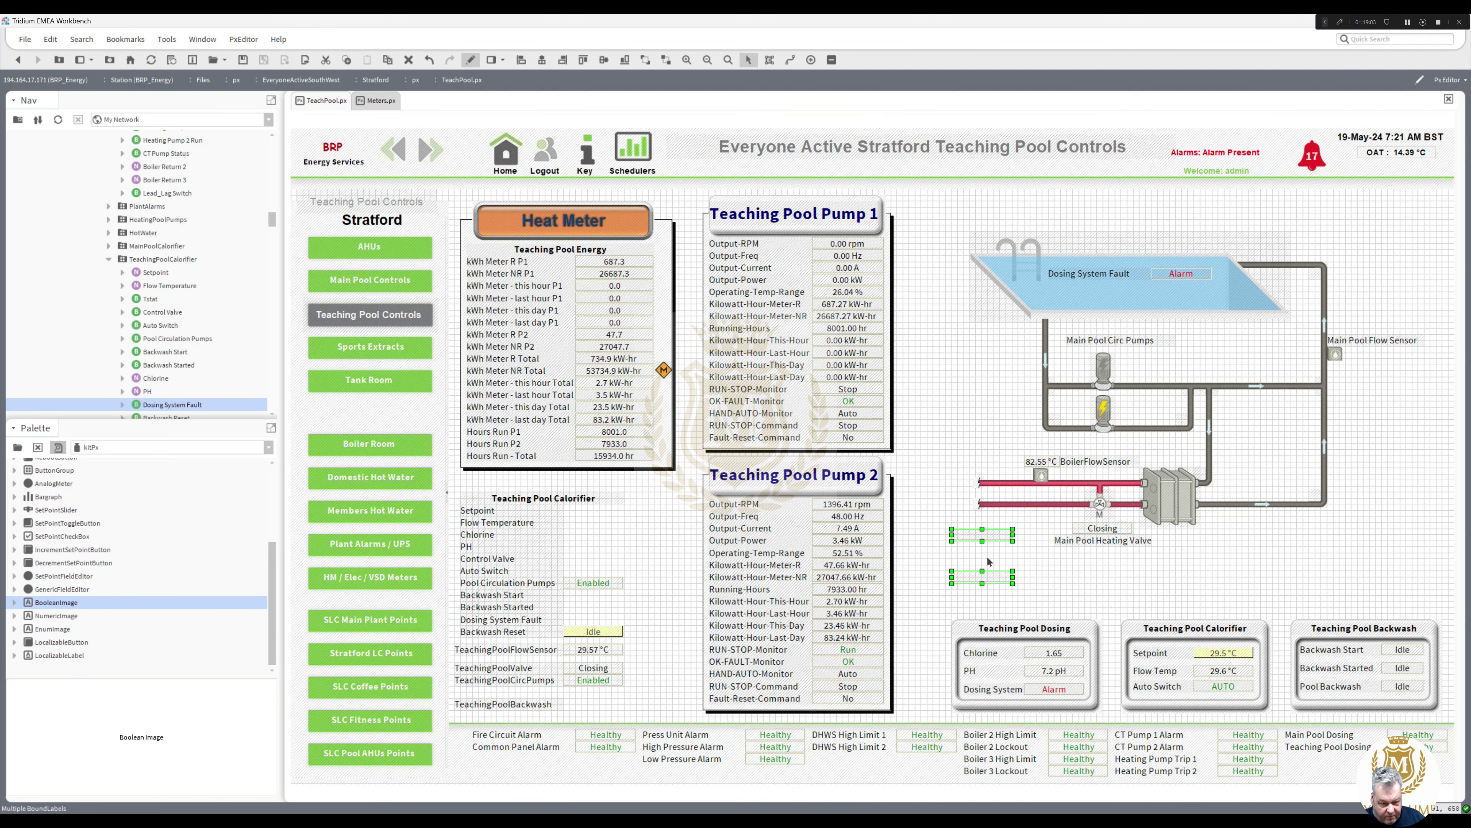
{"action": "left_click_drag", "start_coordinate": [977, 532], "coordinate": [1141, 362]}
{"action": "left_click_drag", "start_coordinate": [1140, 362], "coordinate": [1141, 363]}
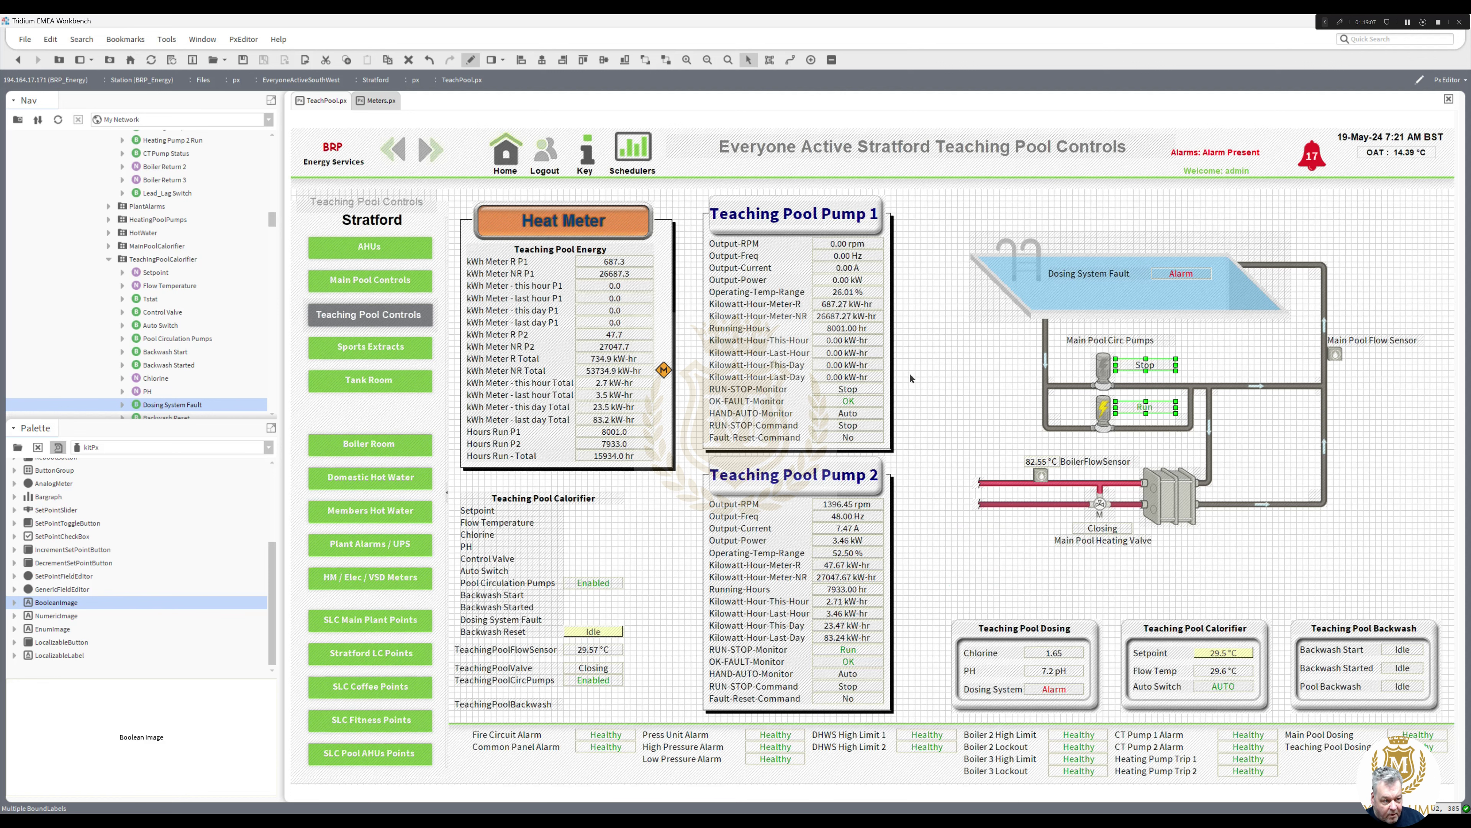
Step: Rebind the upper circulation pump's status value to the RUN-STOP-Monitor ord of Teaching Pool Pump 1, copied from that pump's panel
{"action": "left_click", "coordinate": [847, 395]}
{"action": "double_click", "coordinate": [846, 395]}
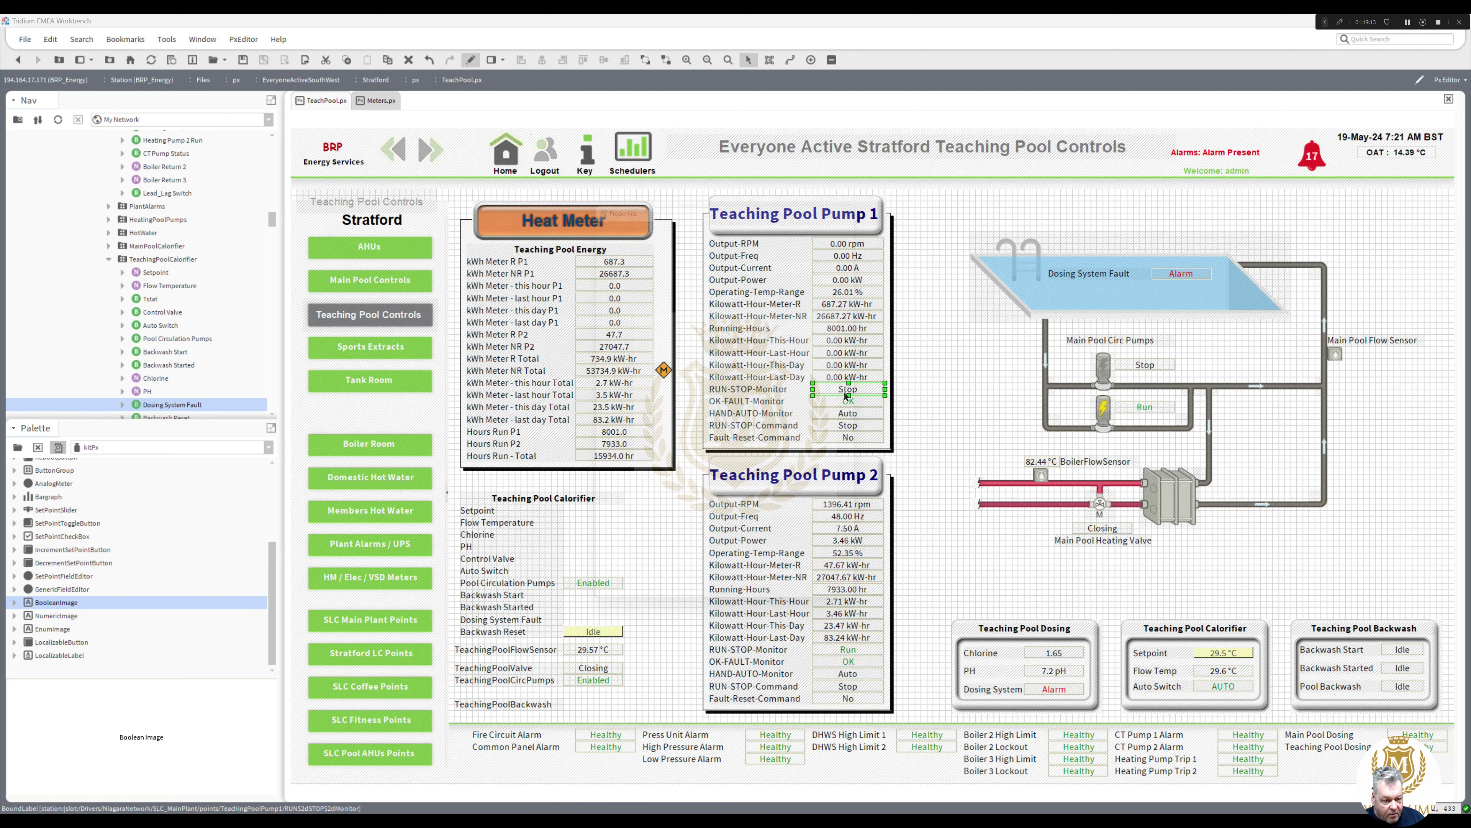
{"action": "double_click", "coordinate": [769, 528]}
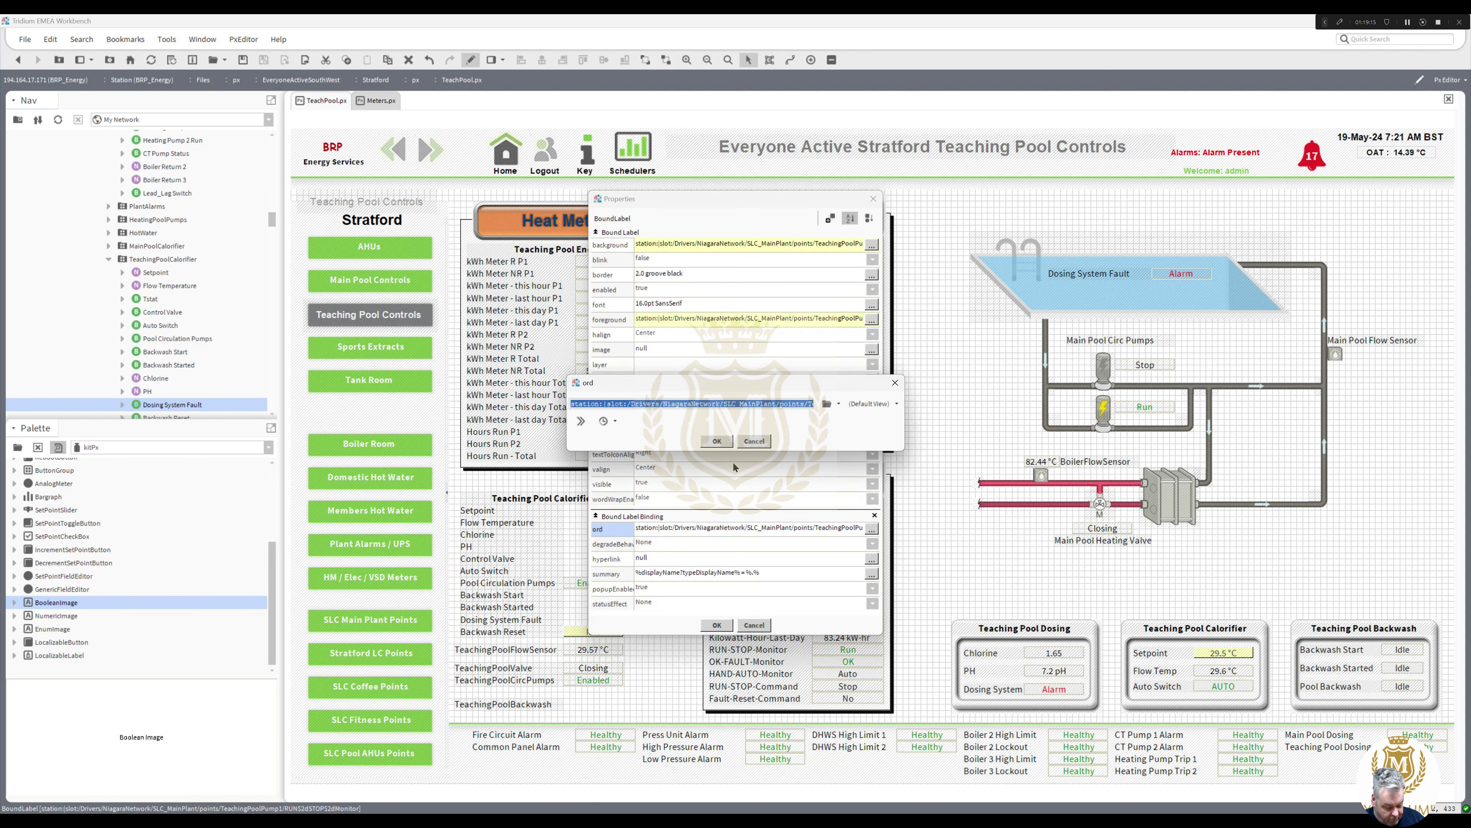
{"action": "key", "text": "Return"}
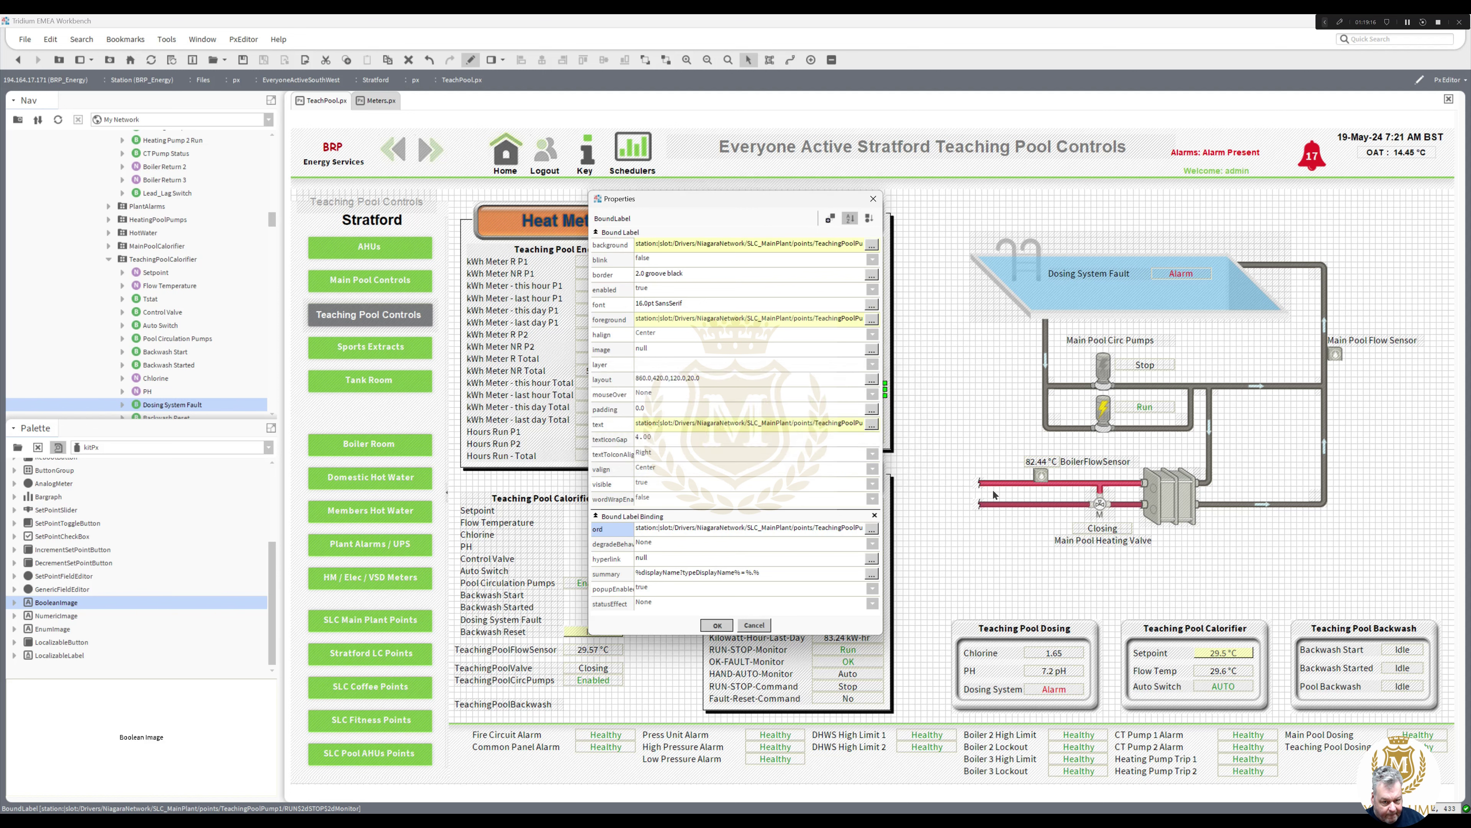
{"action": "left_click", "coordinate": [717, 625]}
{"action": "double_click", "coordinate": [1145, 365]}
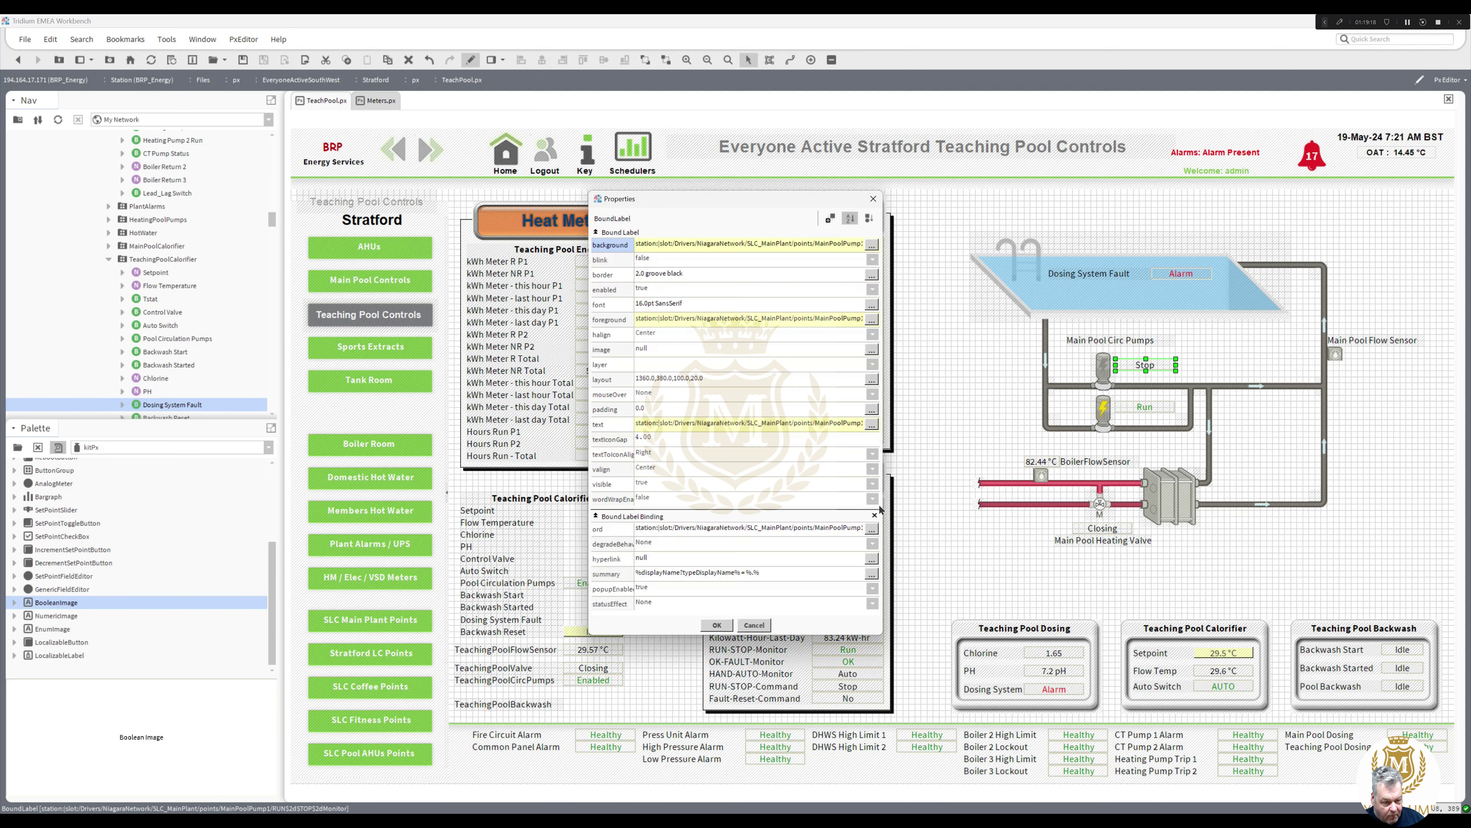
{"action": "double_click", "coordinate": [817, 529]}
{"action": "key", "text": "ctrl+v"}
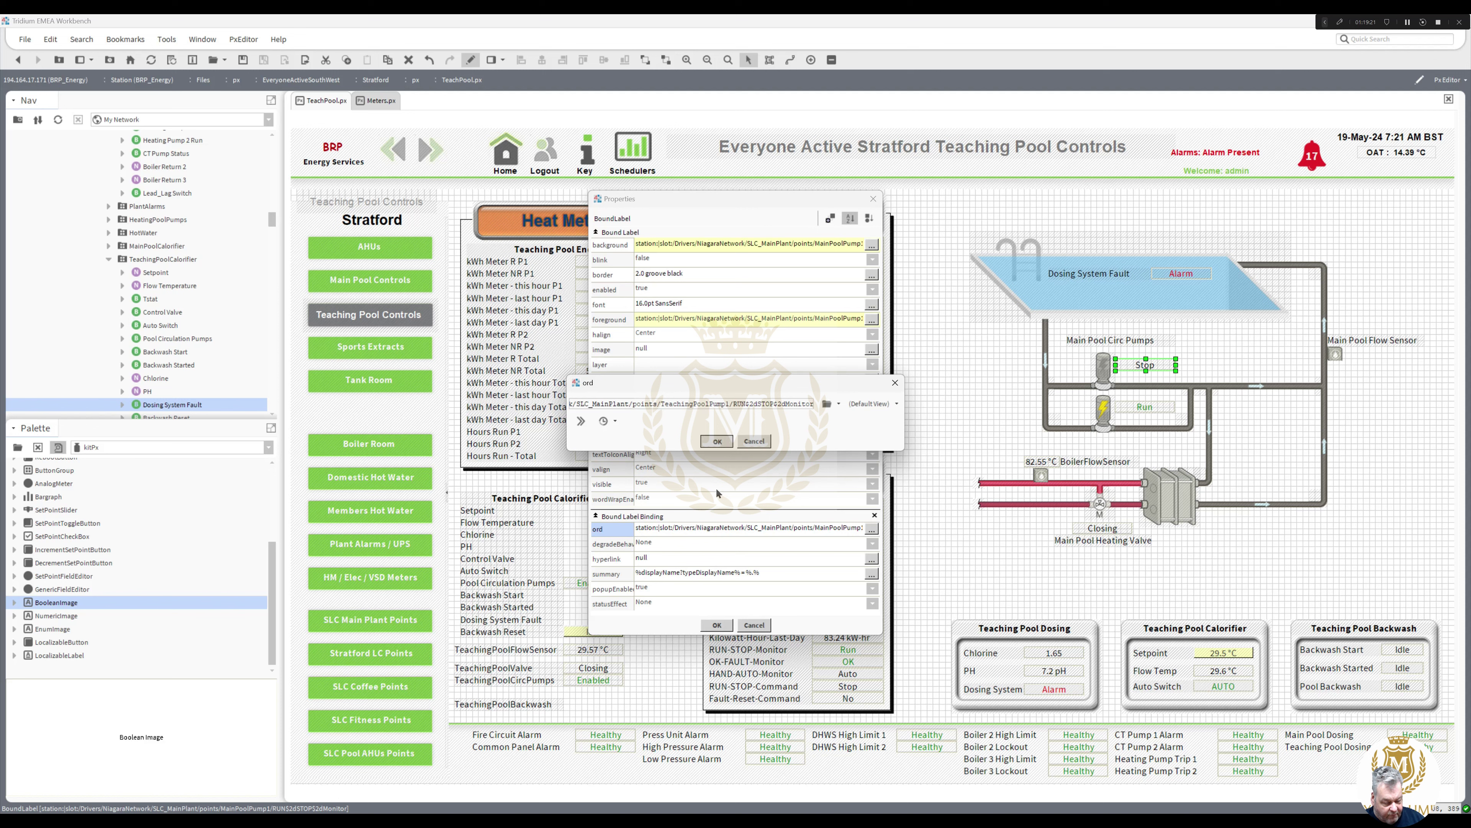
{"action": "left_click", "coordinate": [717, 440]}
{"action": "left_click", "coordinate": [718, 625]}
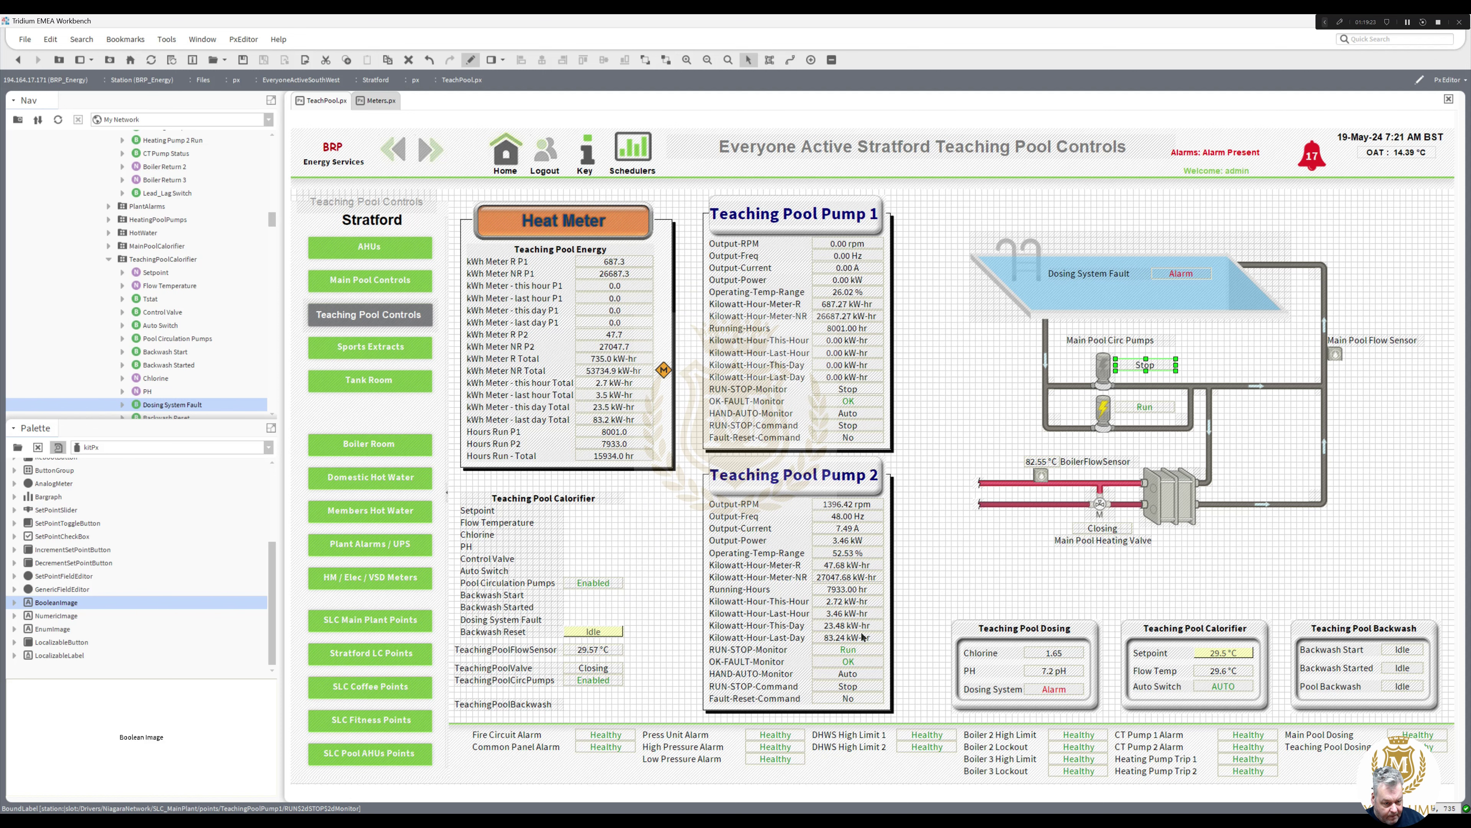
Step: Rebind the lower circulation pump's status value to the RUN-STOP-Monitor ord of Teaching Pool Pump 2, copied from that pump's panel
{"action": "double_click", "coordinate": [849, 650]}
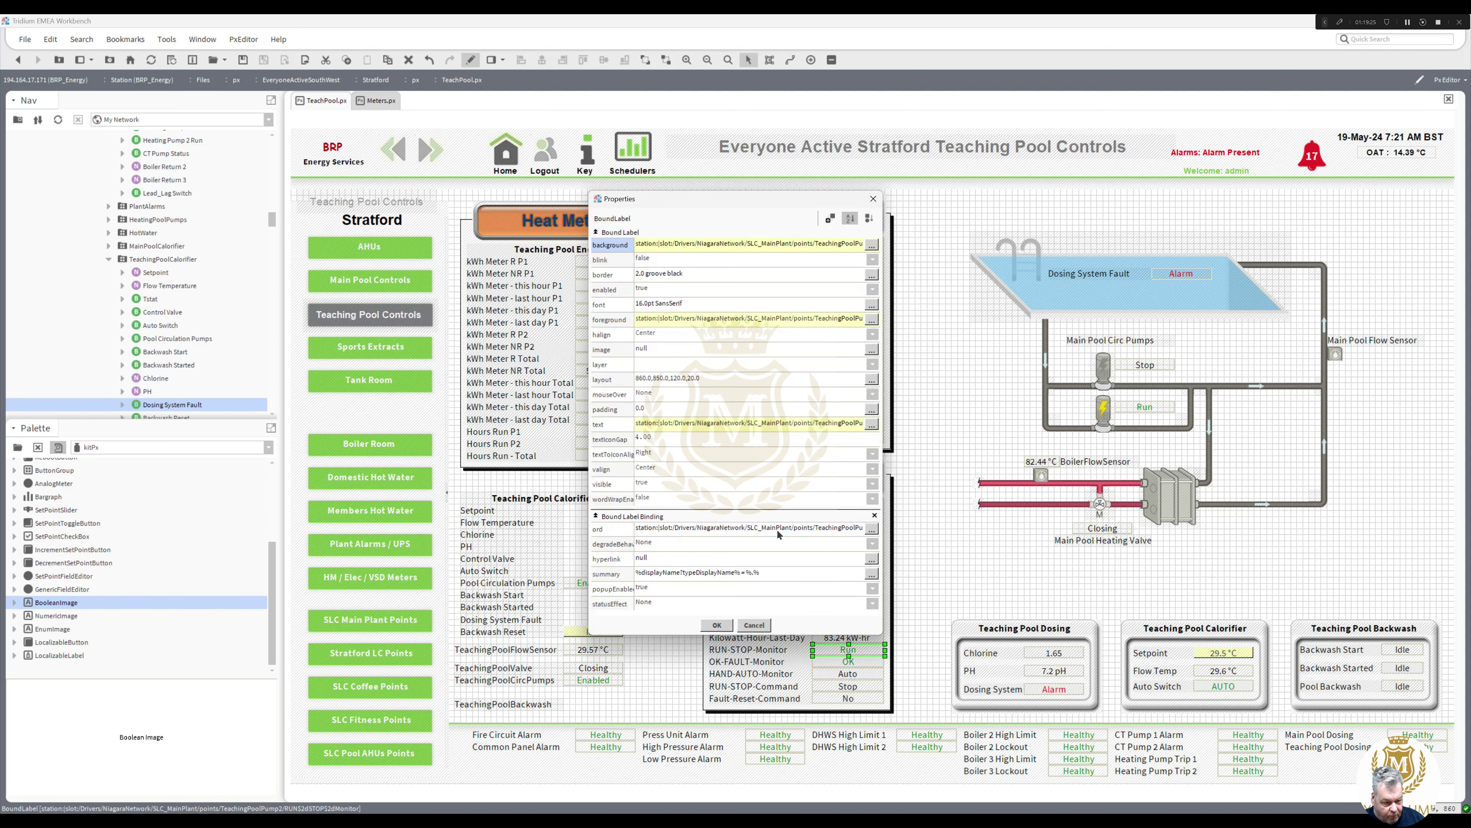
{"action": "double_click", "coordinate": [771, 539]}
{"action": "left_click", "coordinate": [719, 442]}
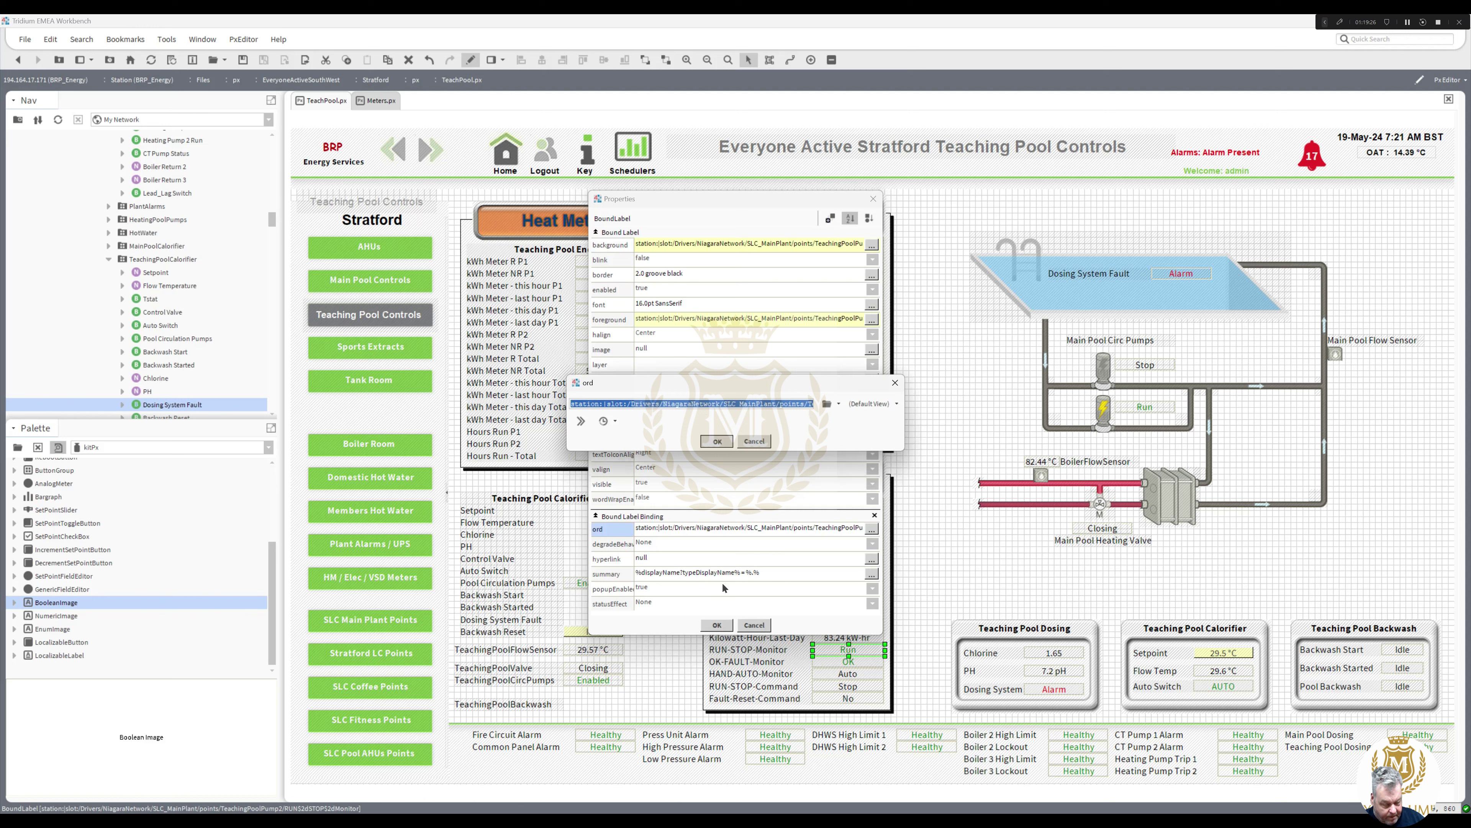
{"action": "left_click", "coordinate": [726, 627]}
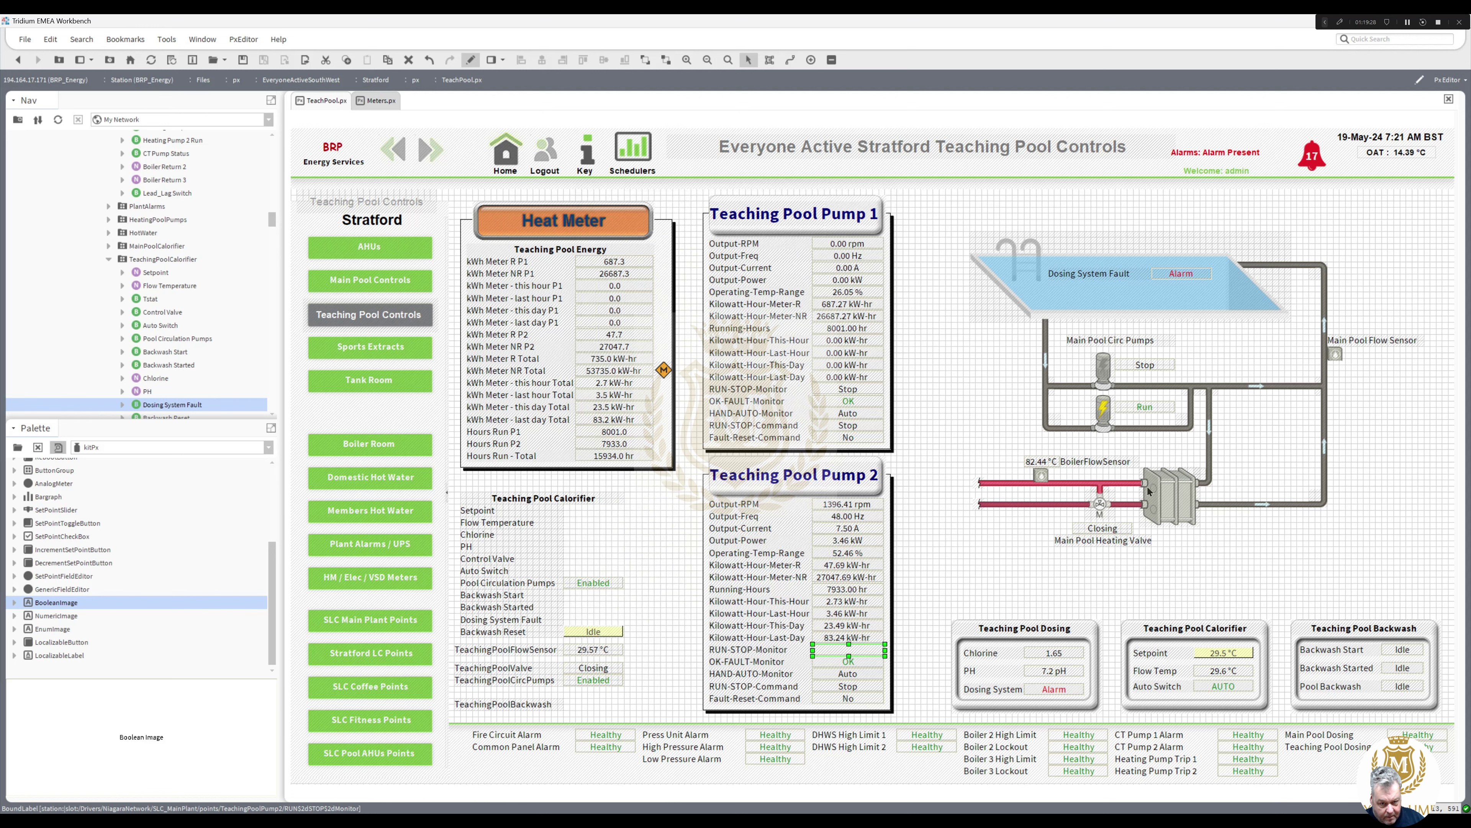
{"action": "double_click", "coordinate": [1144, 405]}
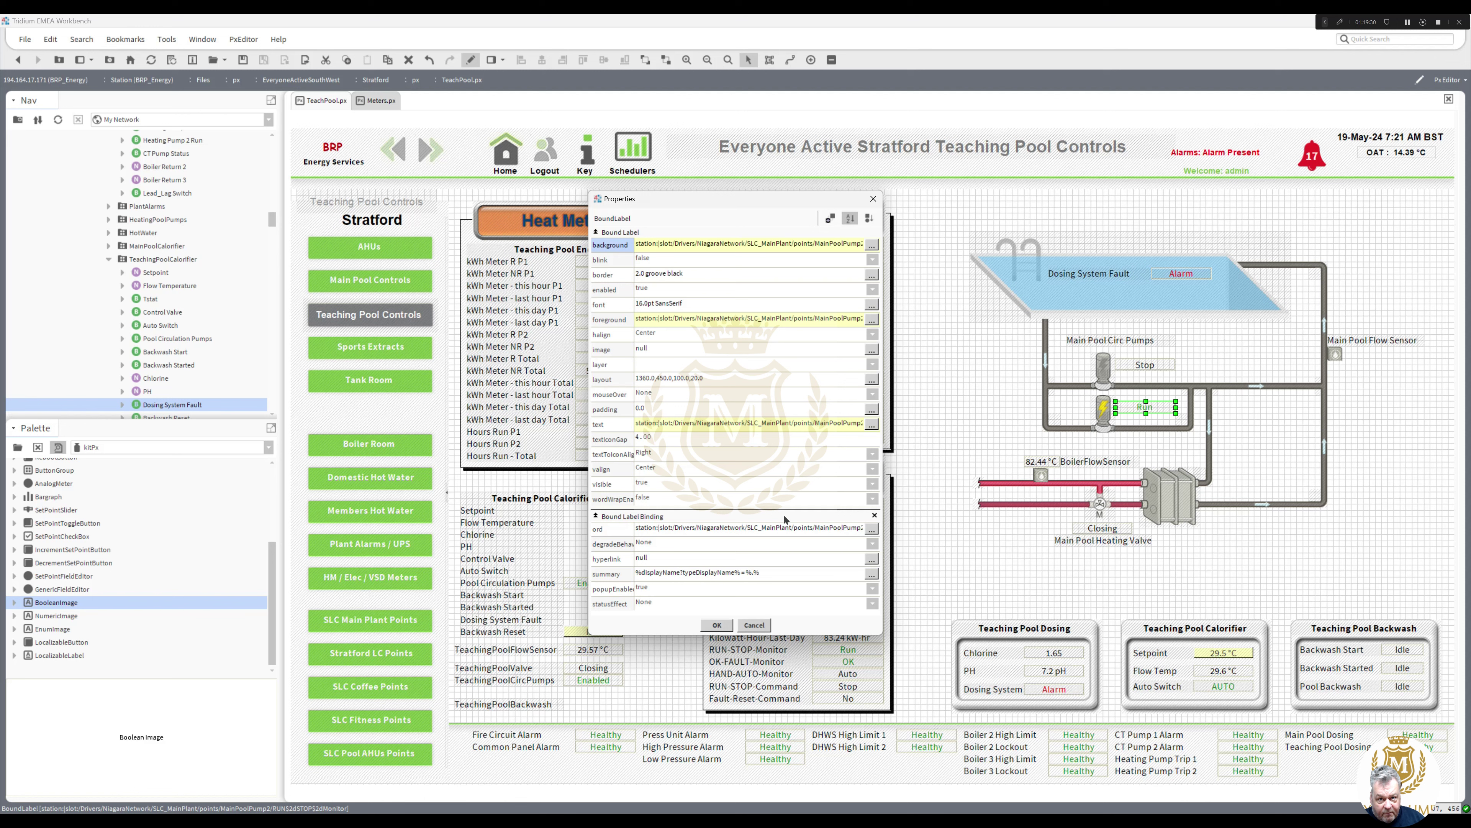
{"action": "double_click", "coordinate": [761, 533]}
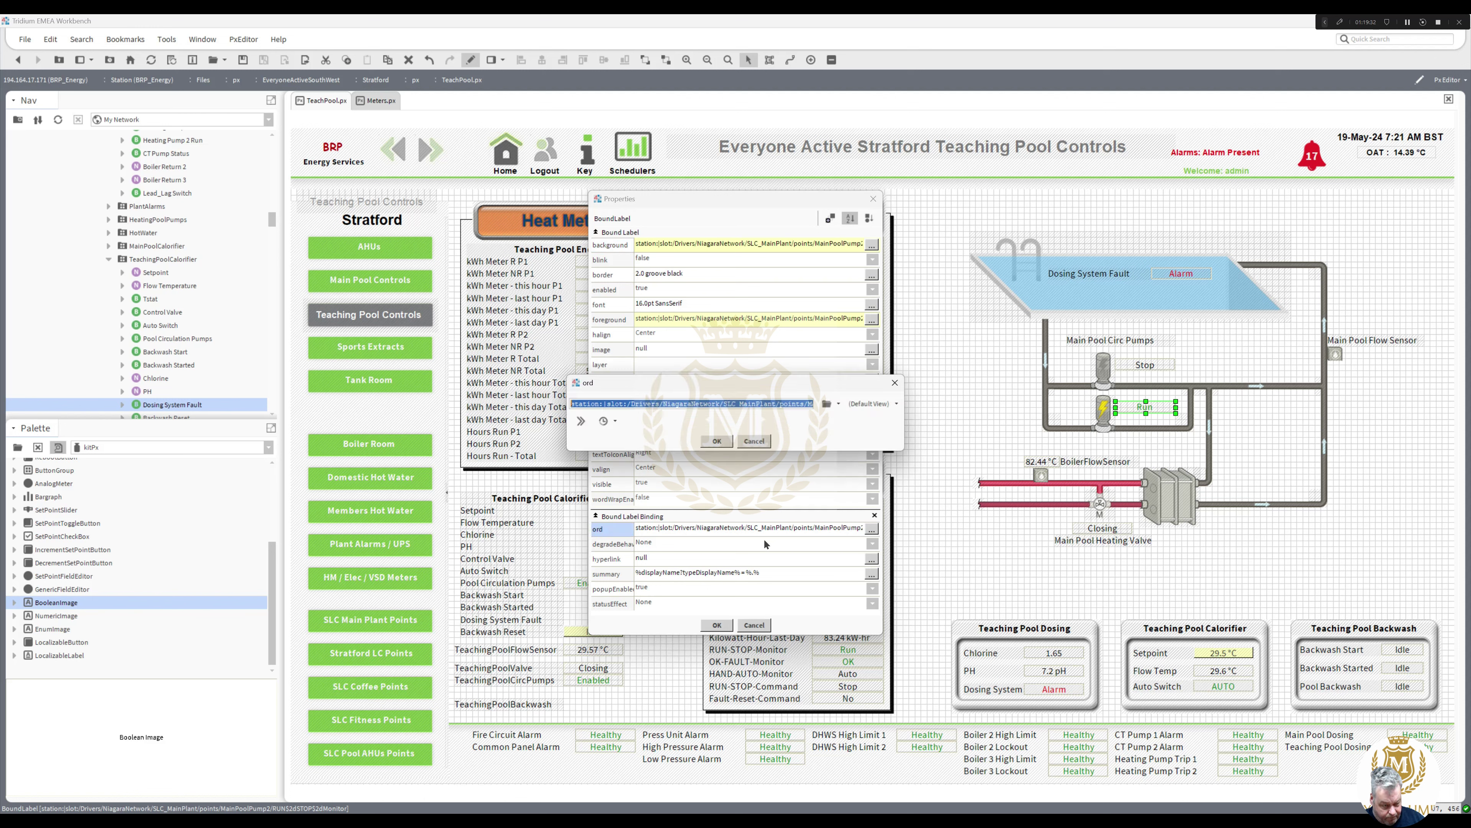
{"action": "key", "text": "ctrl+v"}
{"action": "left_click", "coordinate": [719, 442]}
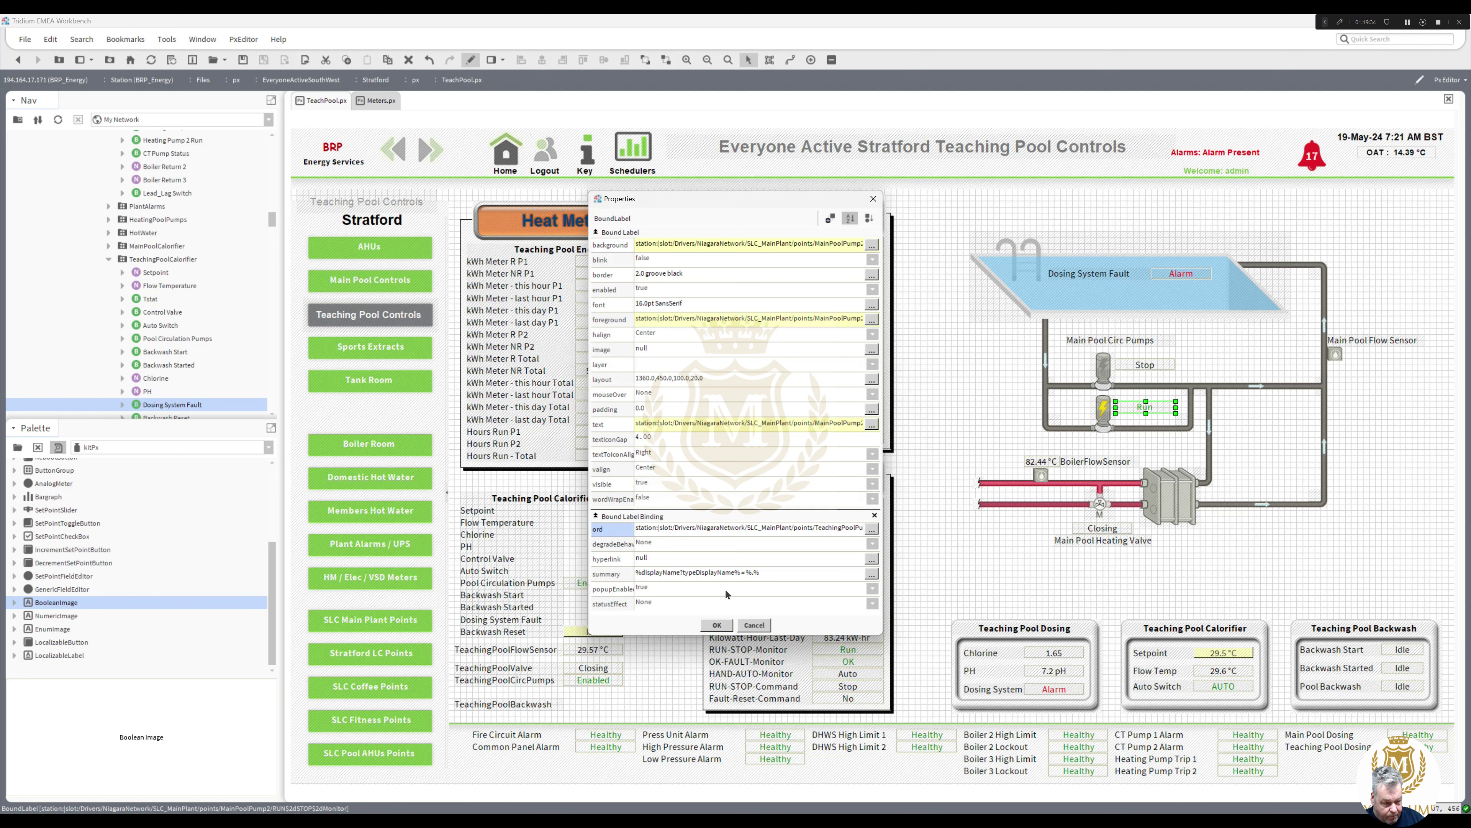
{"action": "left_click", "coordinate": [717, 625]}
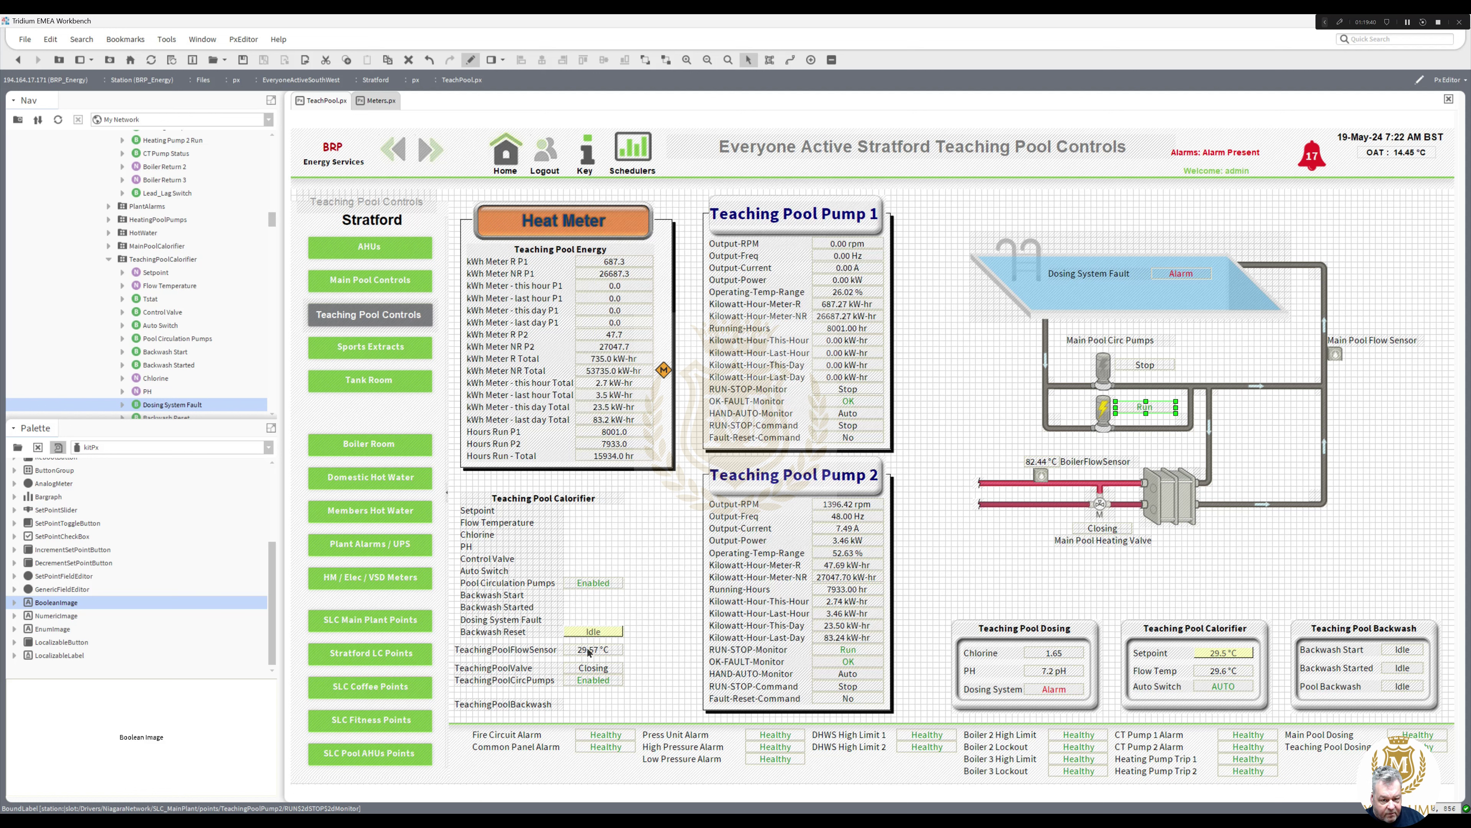
Step: Move the TeachingPoolFlowSensor value beside the schematic's flow sensor and place a duplicate inside the pool, below the dosing system fault value
{"action": "left_click_drag", "start_coordinate": [587, 652], "coordinate": [1369, 357]}
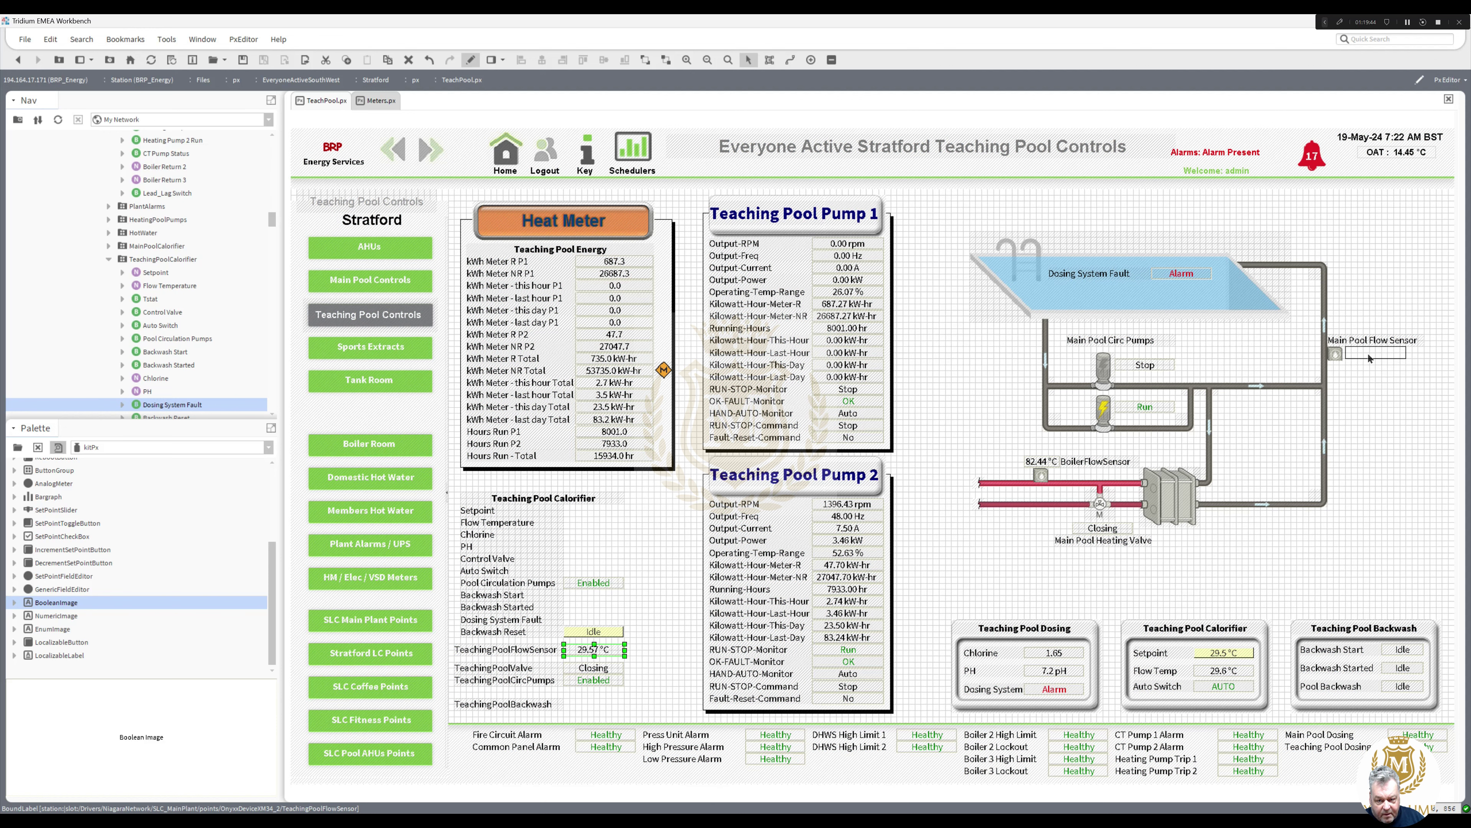
{"action": "right_click", "coordinate": [1368, 357]}
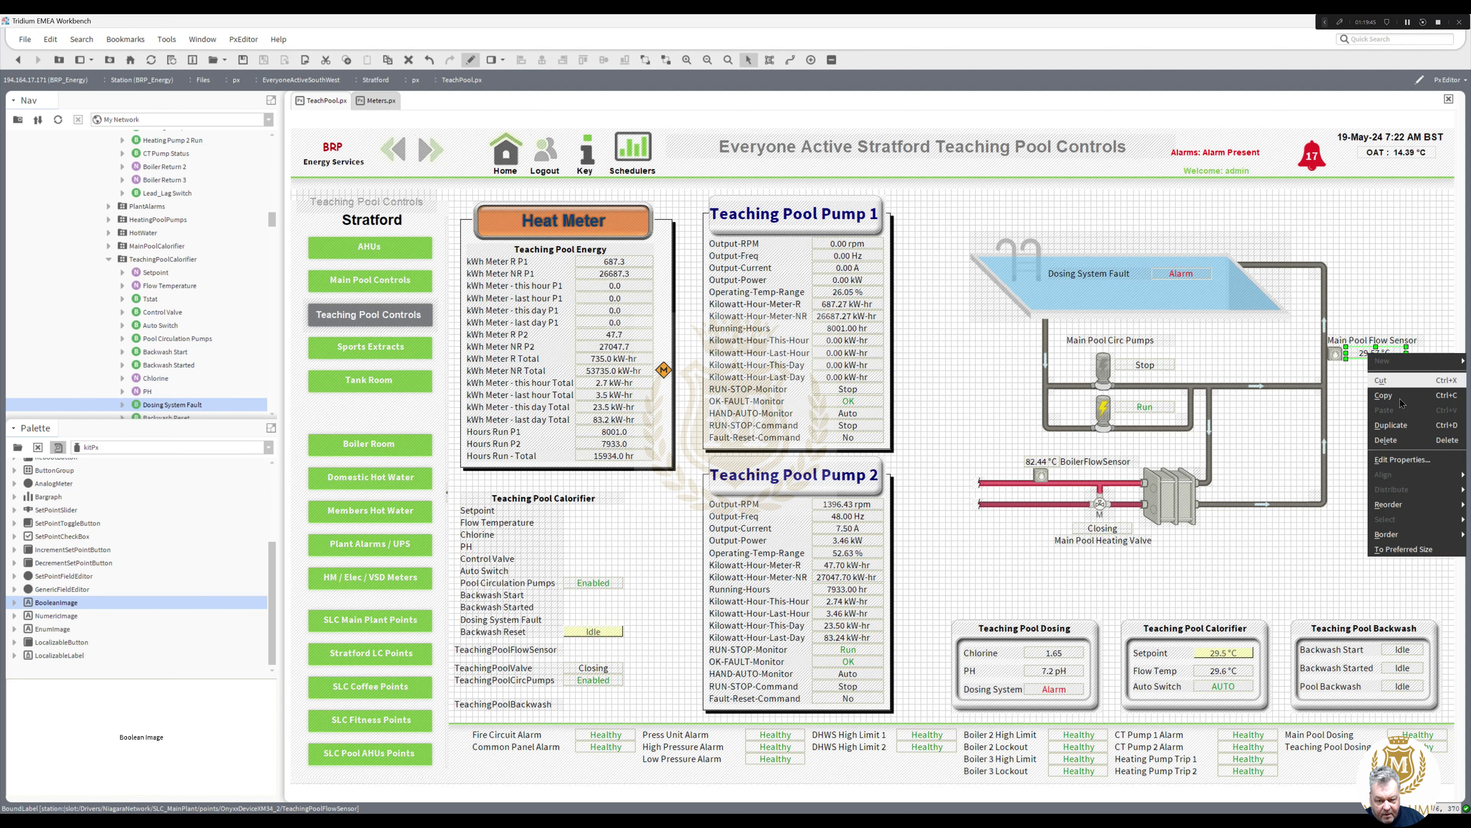
{"action": "left_click", "coordinate": [1402, 424]}
{"action": "left_click_drag", "start_coordinate": [1283, 335], "coordinate": [1179, 289]}
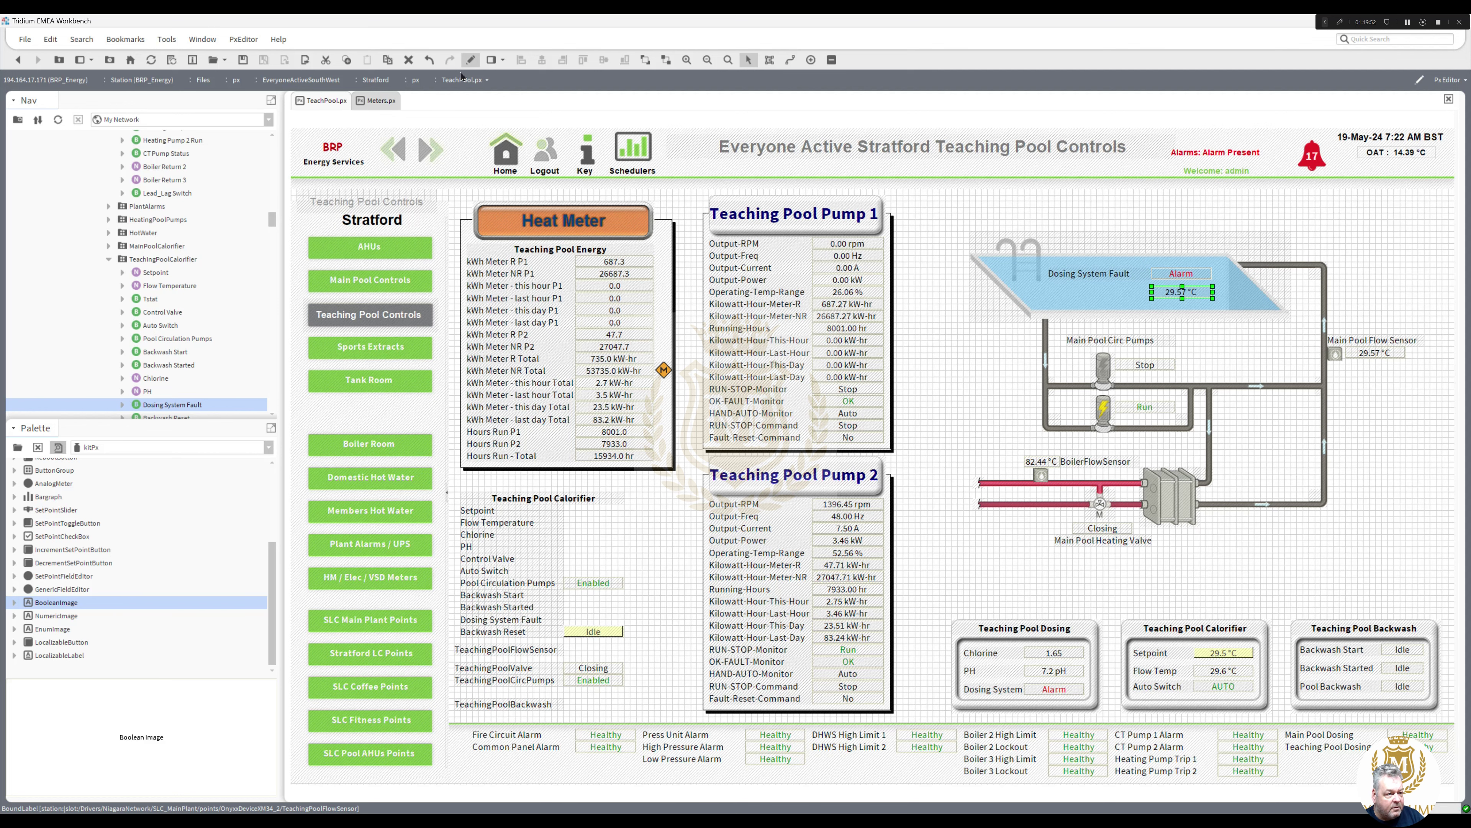
{"action": "left_click", "coordinate": [471, 60]}
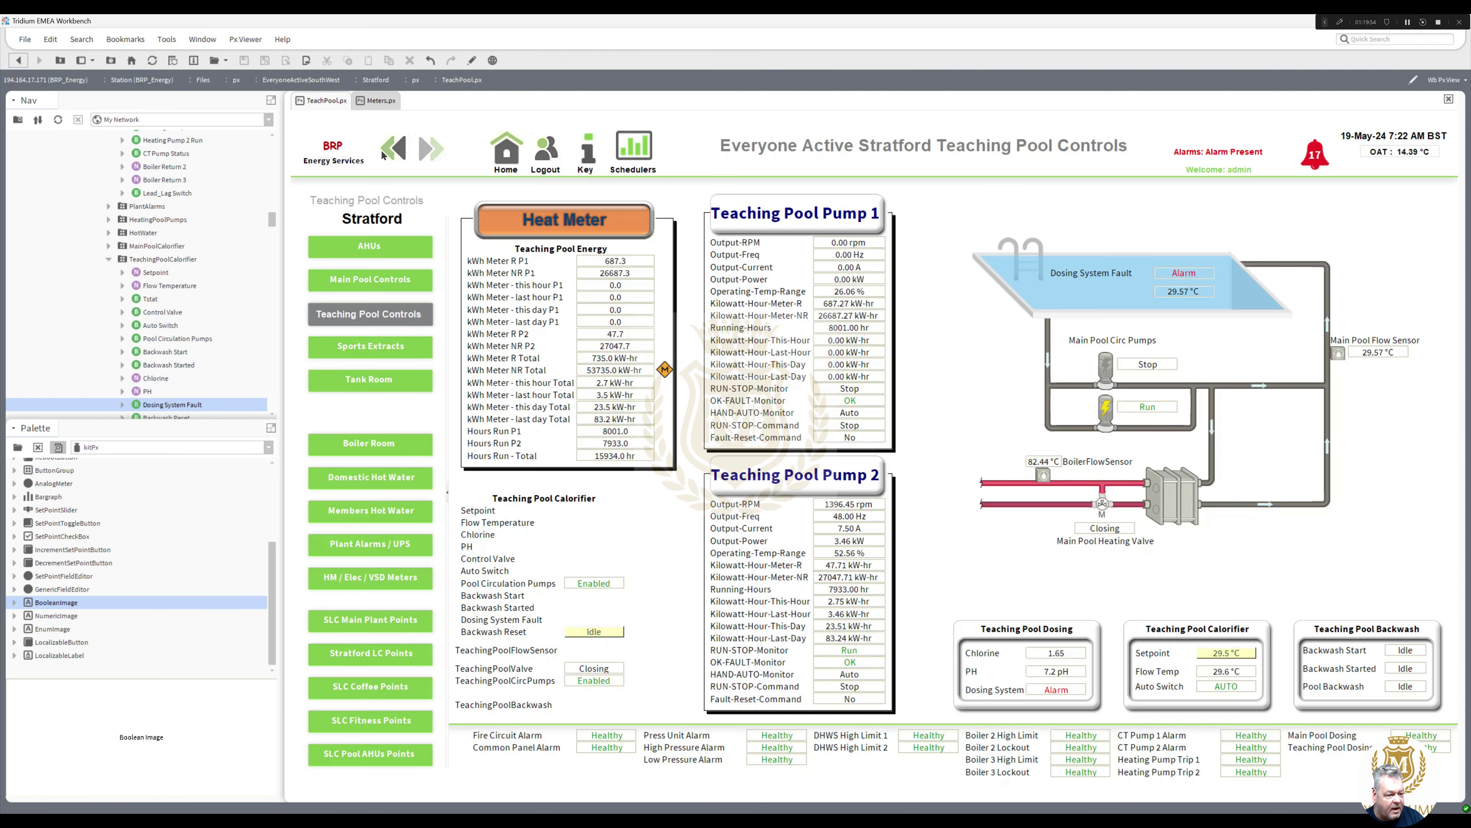
Step: Open the Main Pool Controls page for editing in place of the Meters page
{"action": "left_click", "coordinate": [380, 100]}
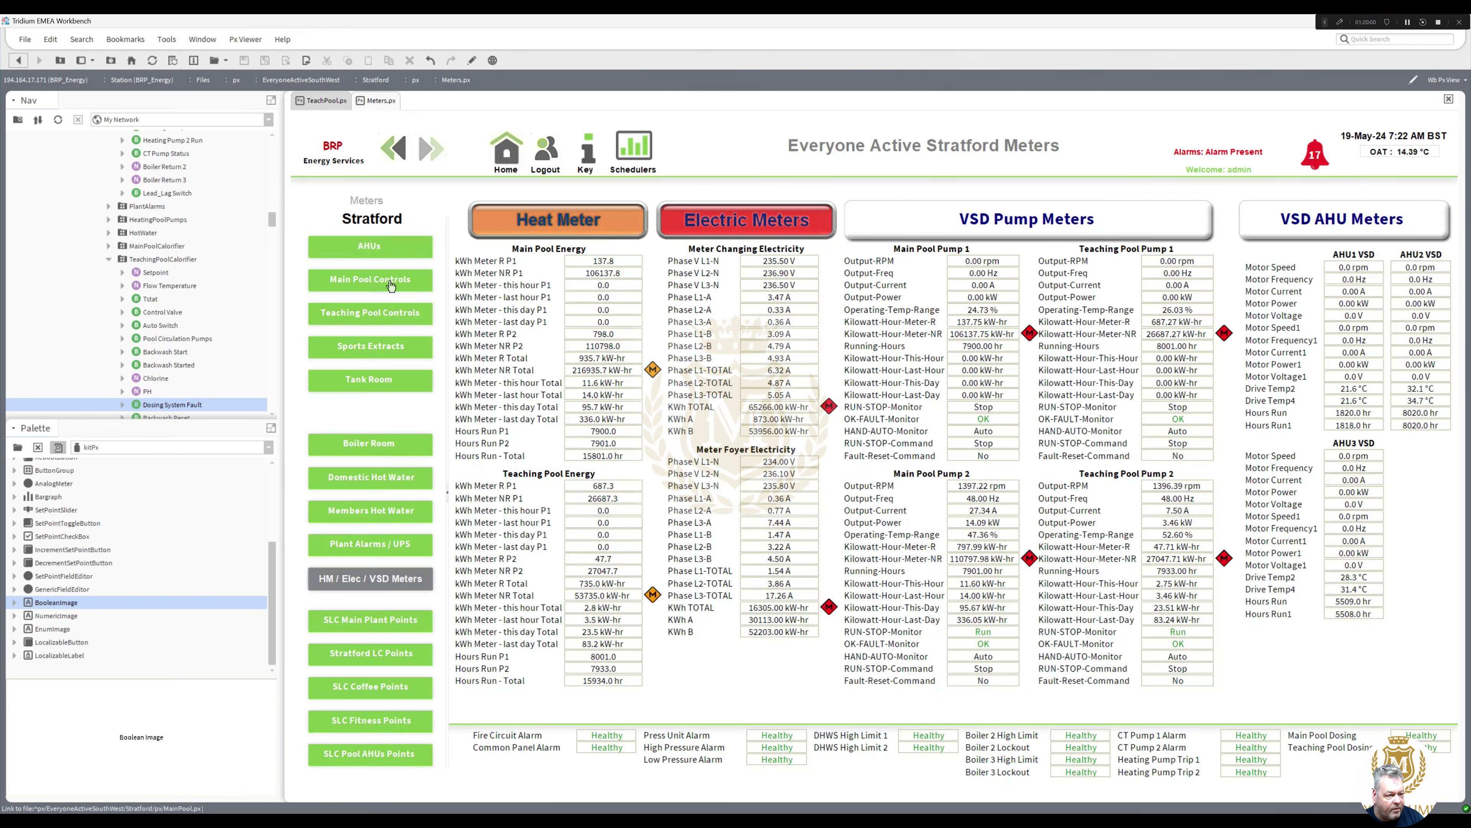
{"action": "left_click", "coordinate": [390, 280]}
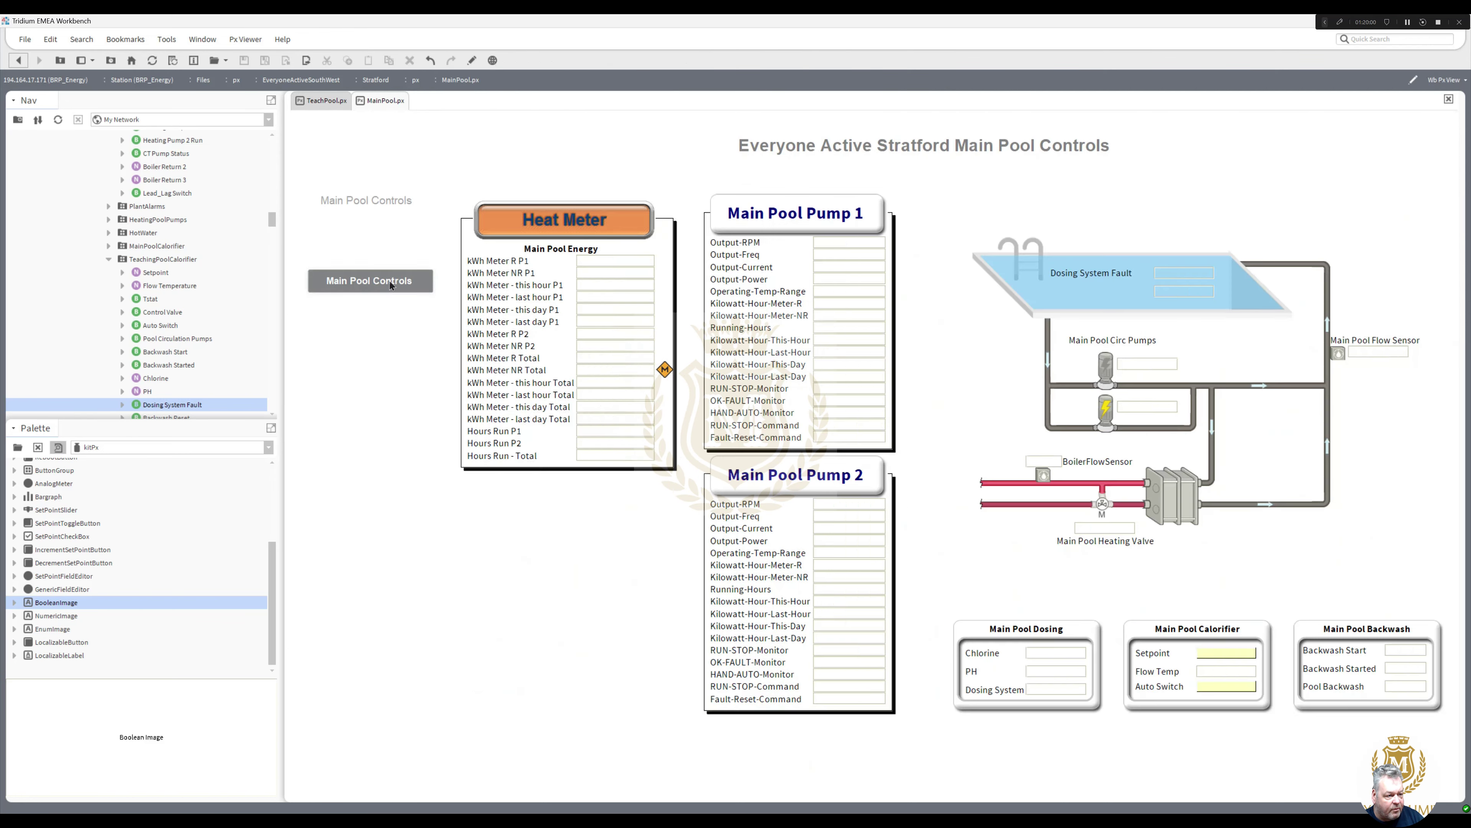
{"action": "left_click", "coordinate": [472, 61]}
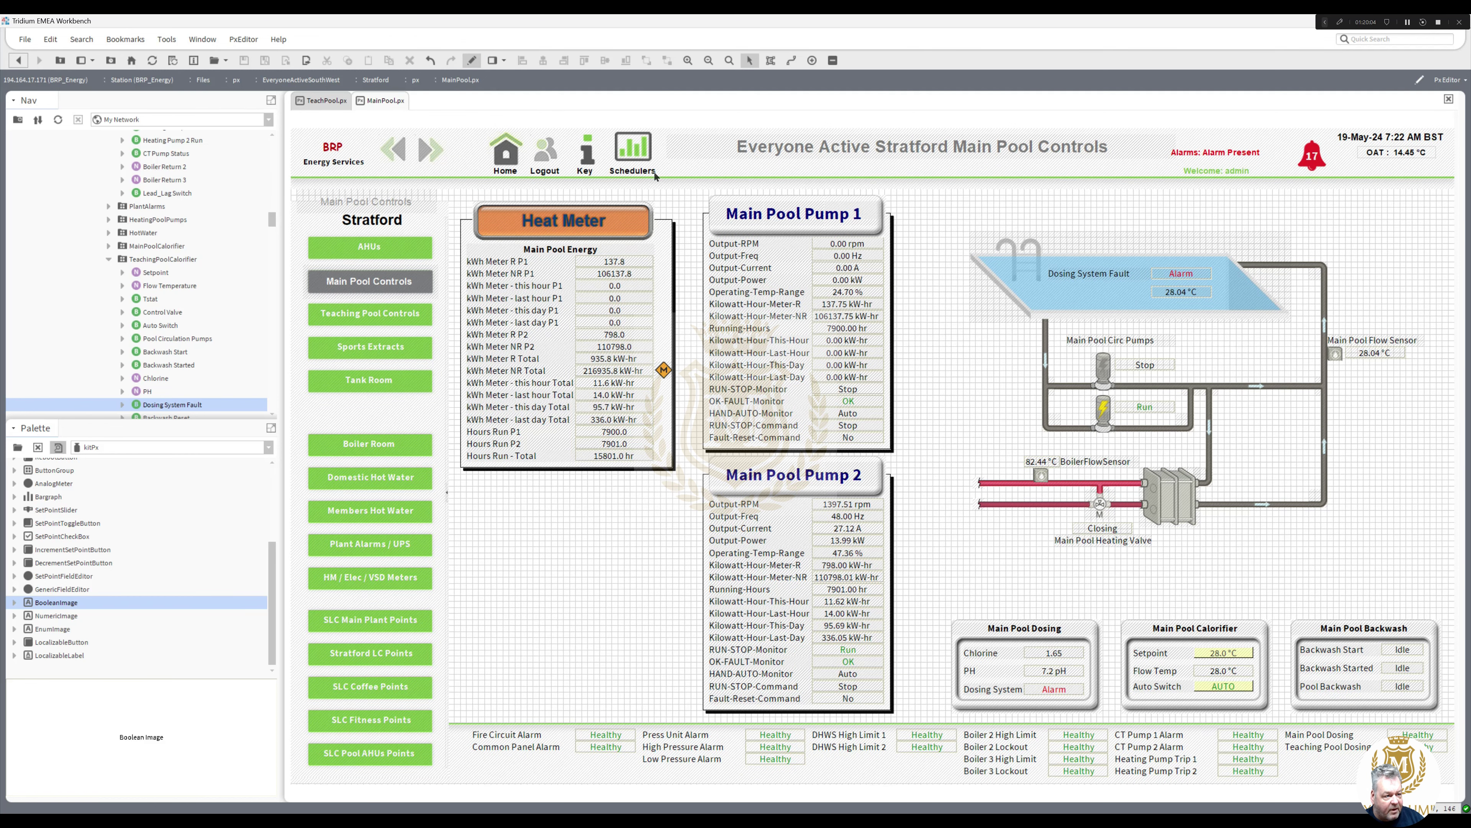
Step: Delete the leftover Teaching Pool Calorifier list of labels and values below the Heat Meter panel on the Teaching Pool Controls page
{"action": "left_click", "coordinate": [327, 101]}
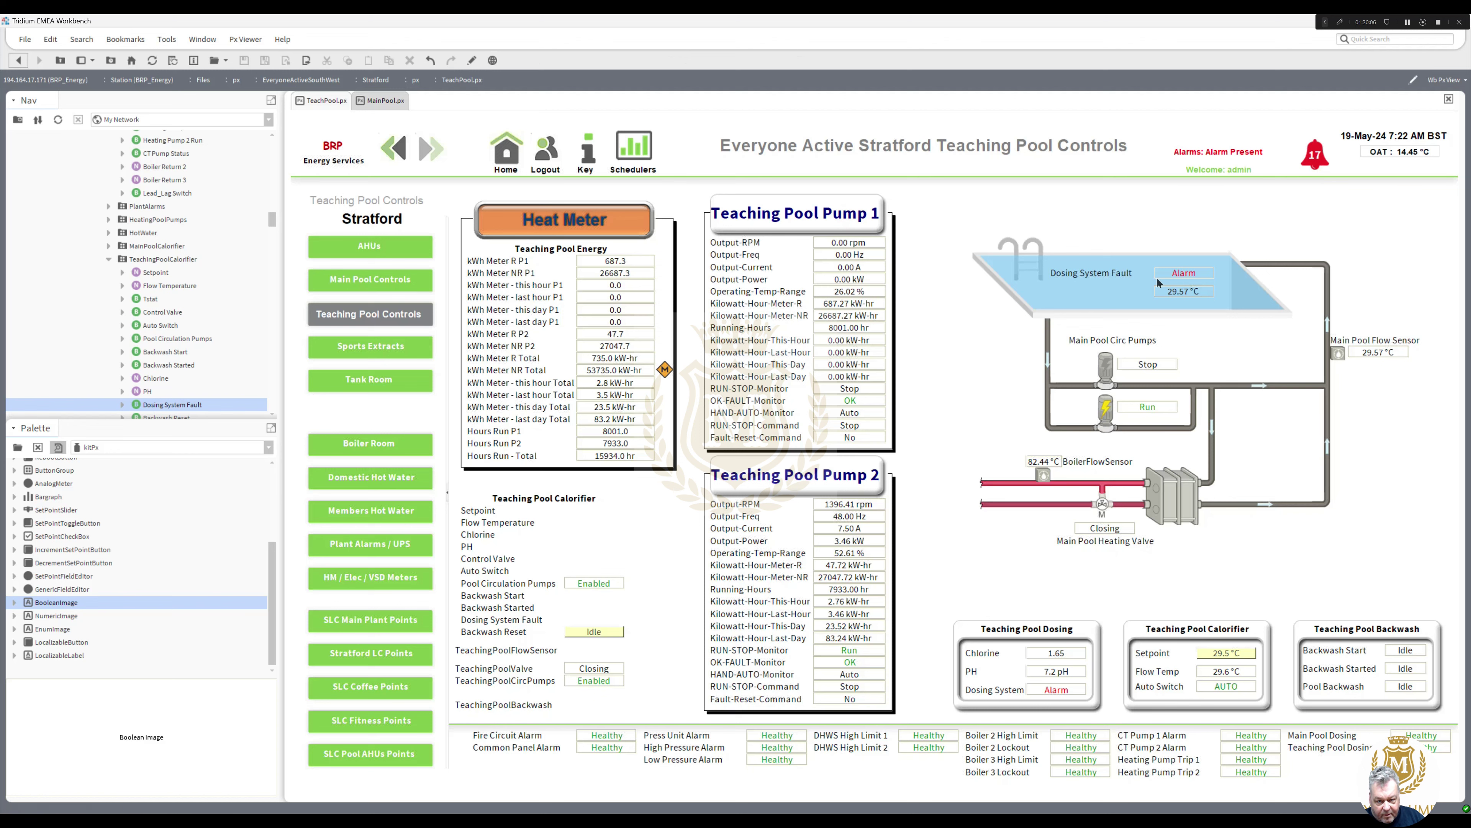
{"action": "left_click", "coordinate": [472, 60]}
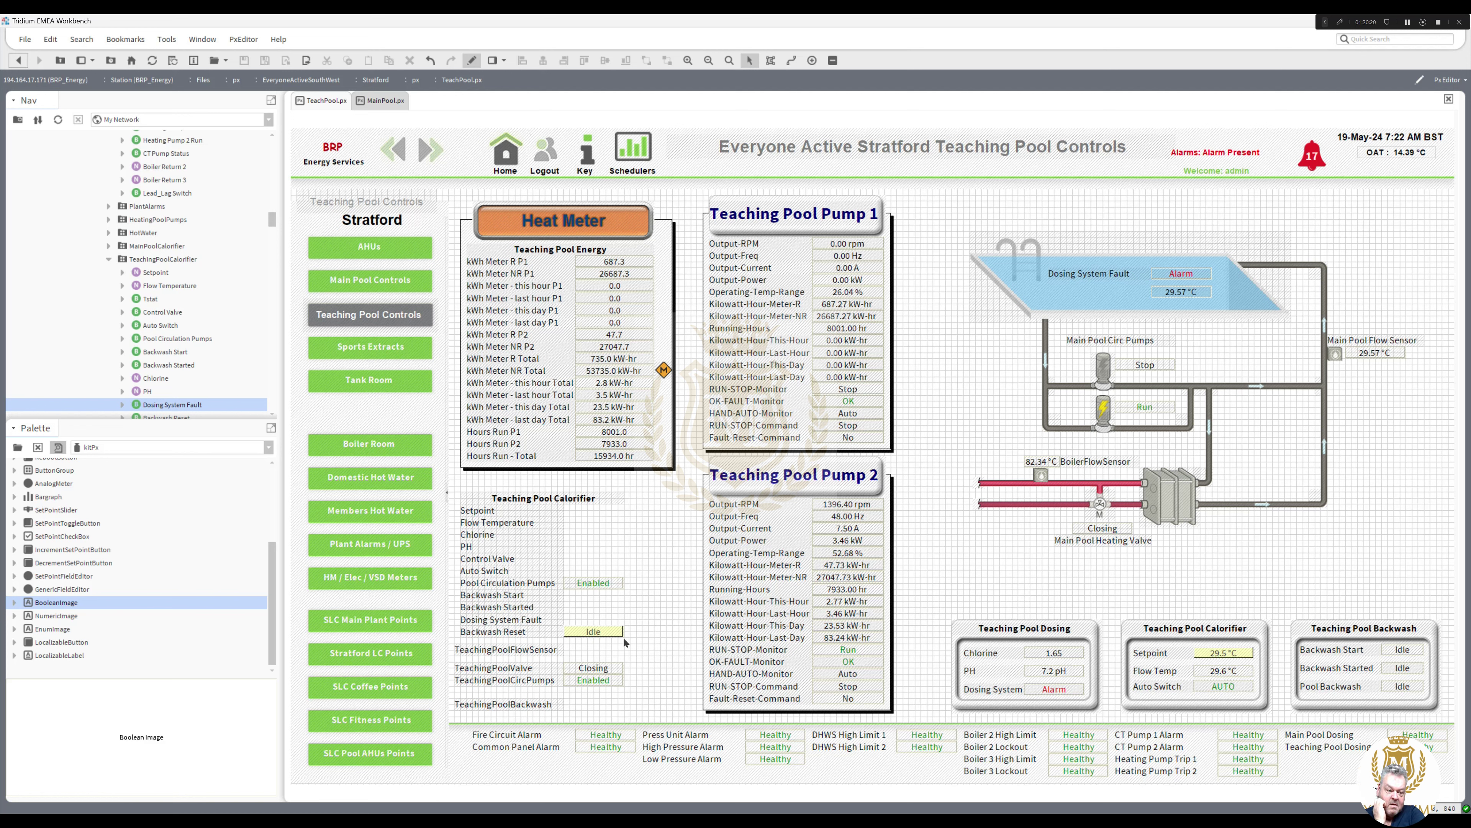
{"action": "left_click_drag", "start_coordinate": [648, 479], "coordinate": [447, 717]}
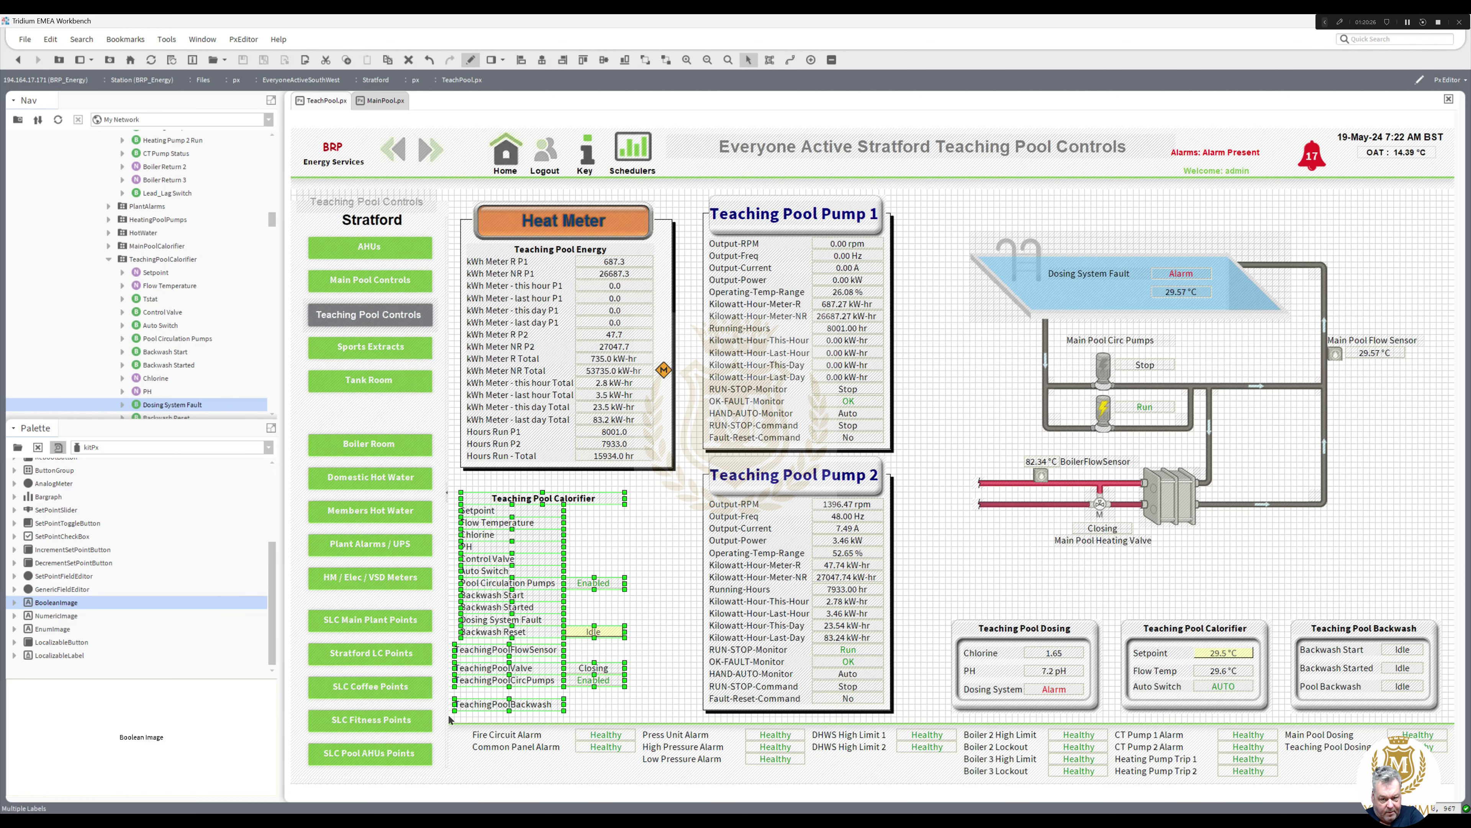
{"action": "key", "text": "Delete"}
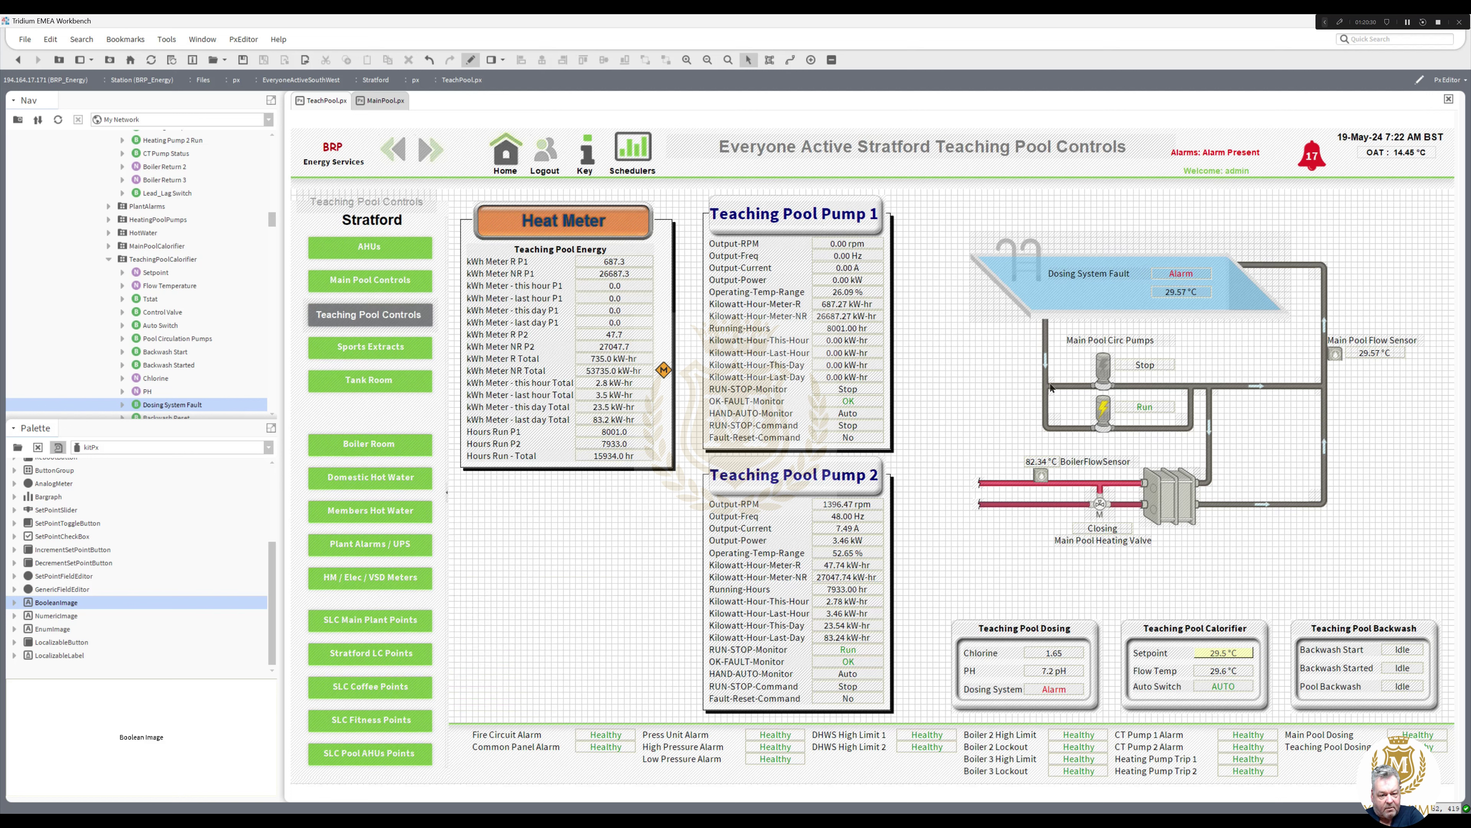
Step: Change the circulation pumps label in the Teaching Pool schematic to "Pool Circ Pumps"
{"action": "left_click", "coordinate": [1078, 340]}
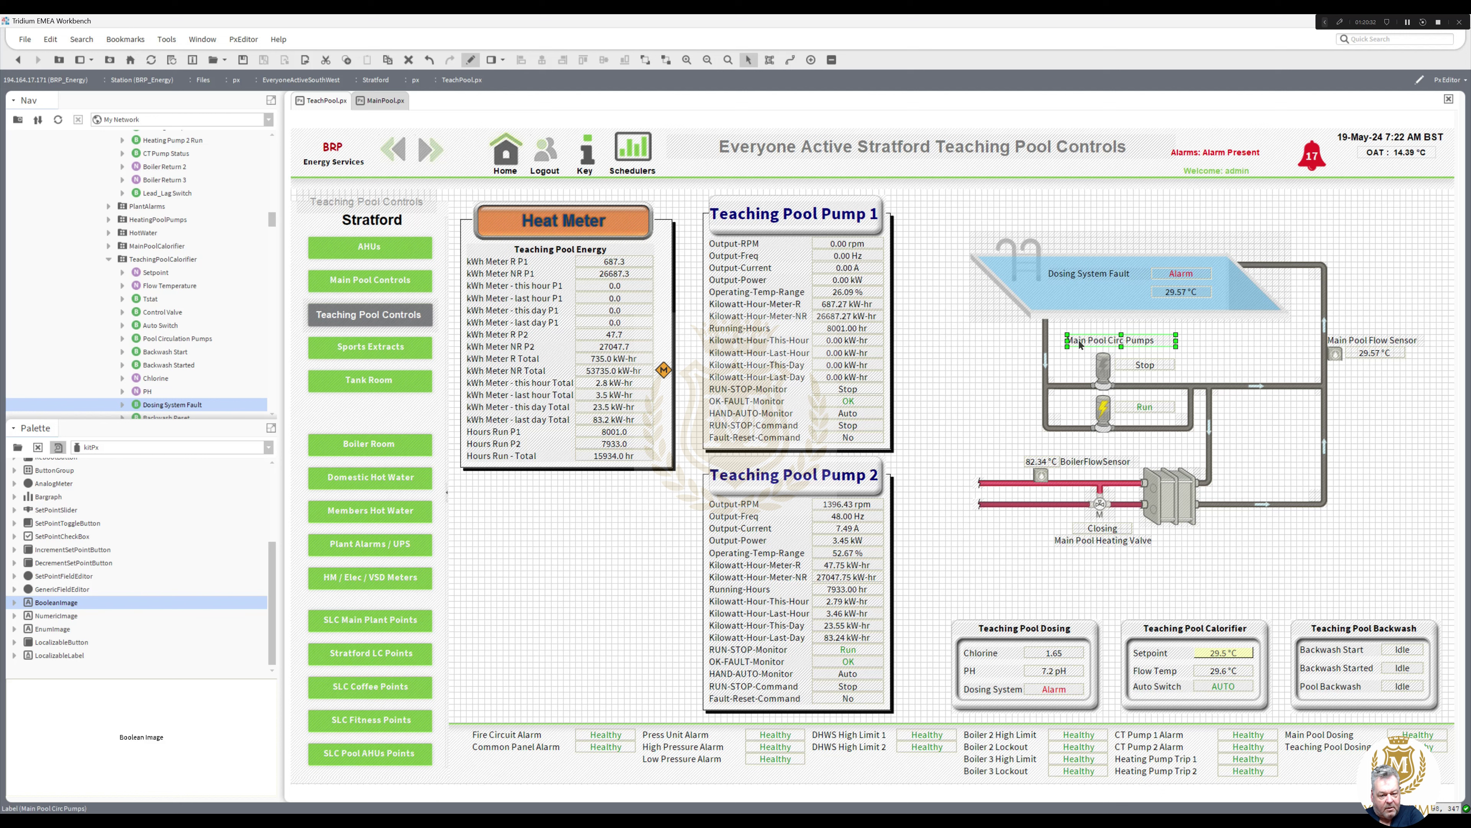
{"action": "double_click", "coordinate": [1080, 344]}
{"action": "left_click_drag", "start_coordinate": [654, 451], "coordinate": [579, 464]}
{"action": "key", "text": "Delete"}
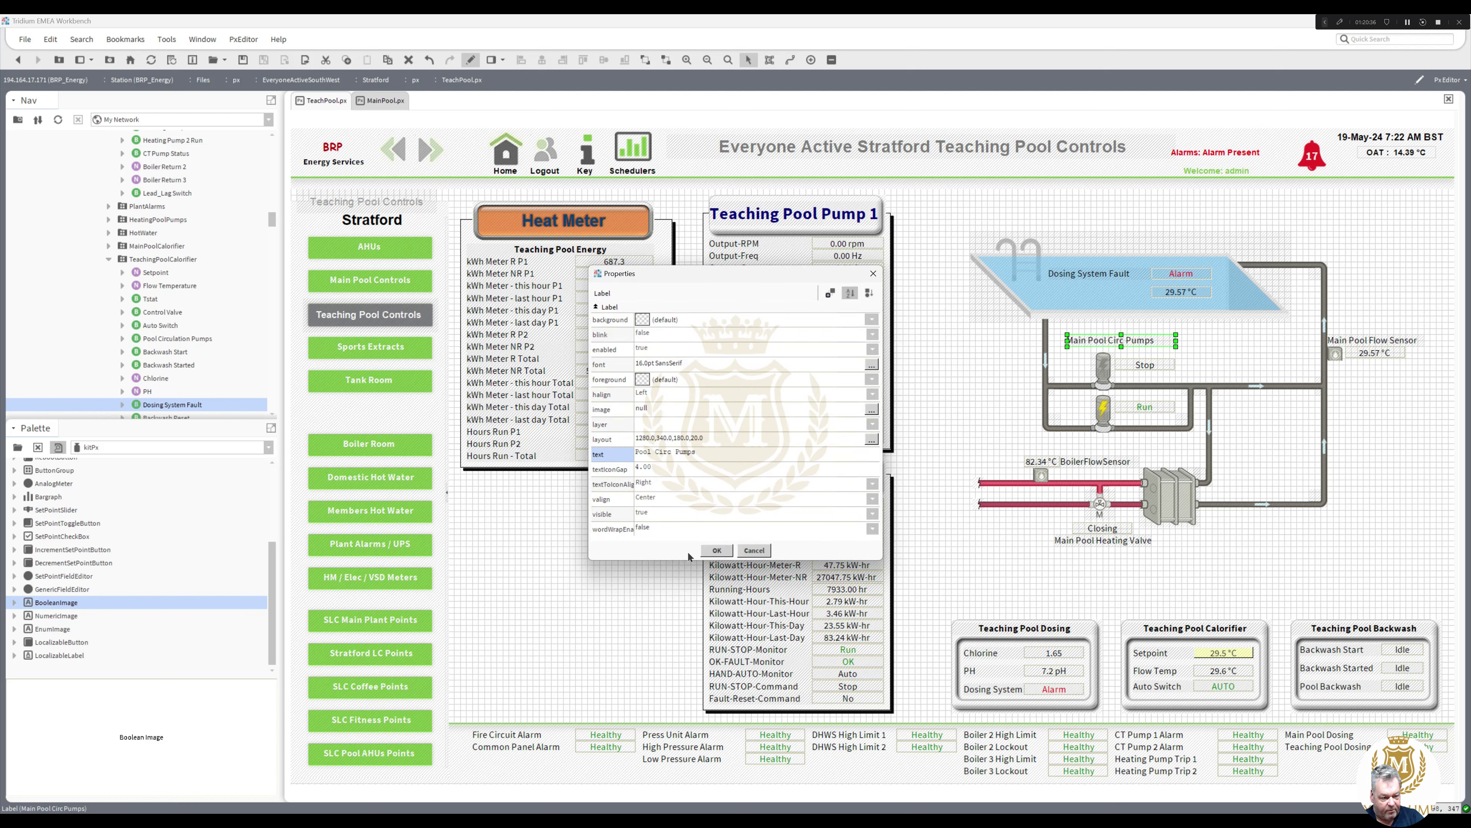
{"action": "left_click", "coordinate": [717, 550]}
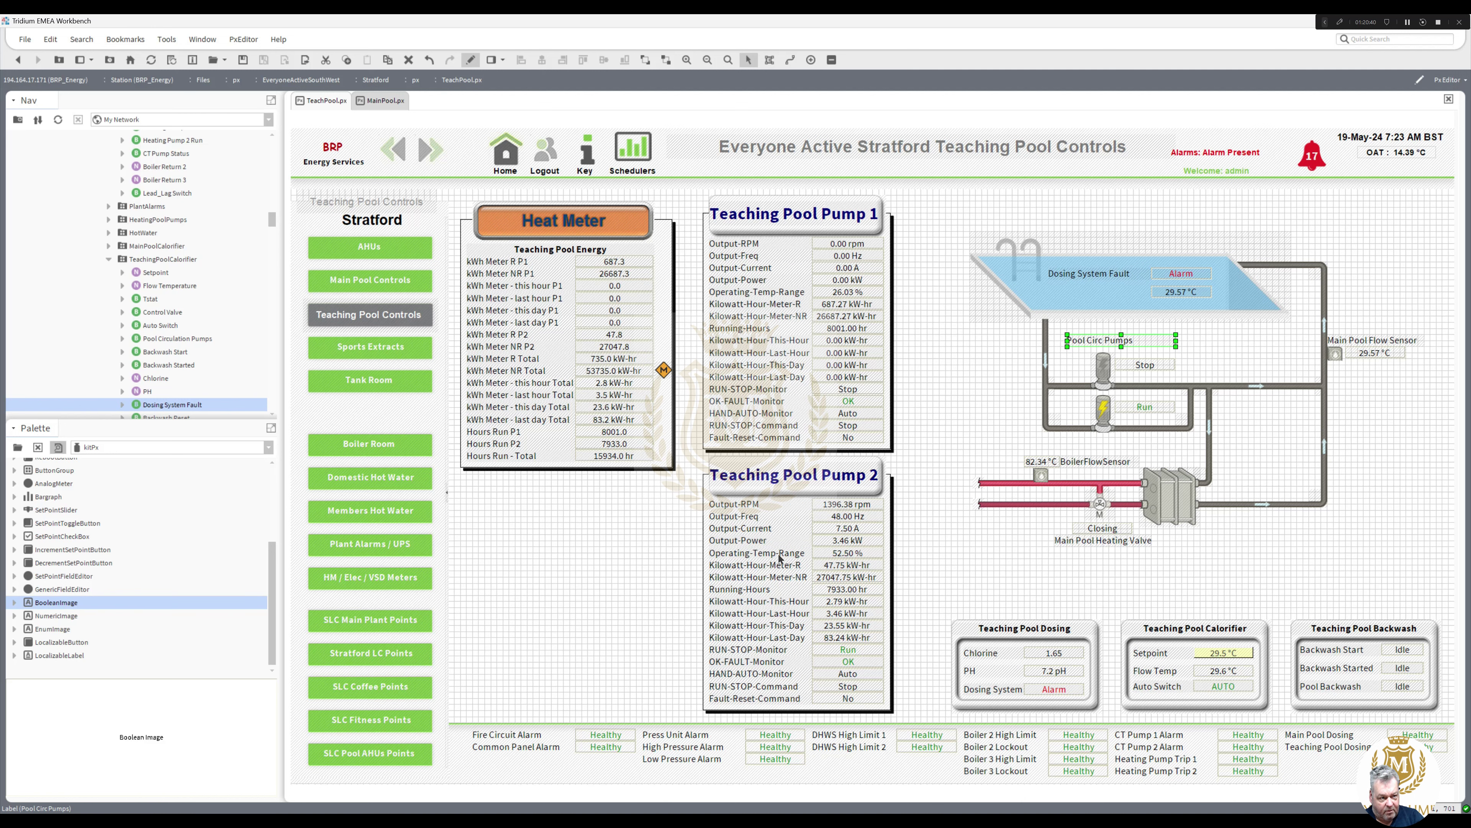
Step: Change the circulation pumps label in the Main Pool Controls schematic to "Pool Circ Pumps"
{"action": "left_click", "coordinate": [397, 104]}
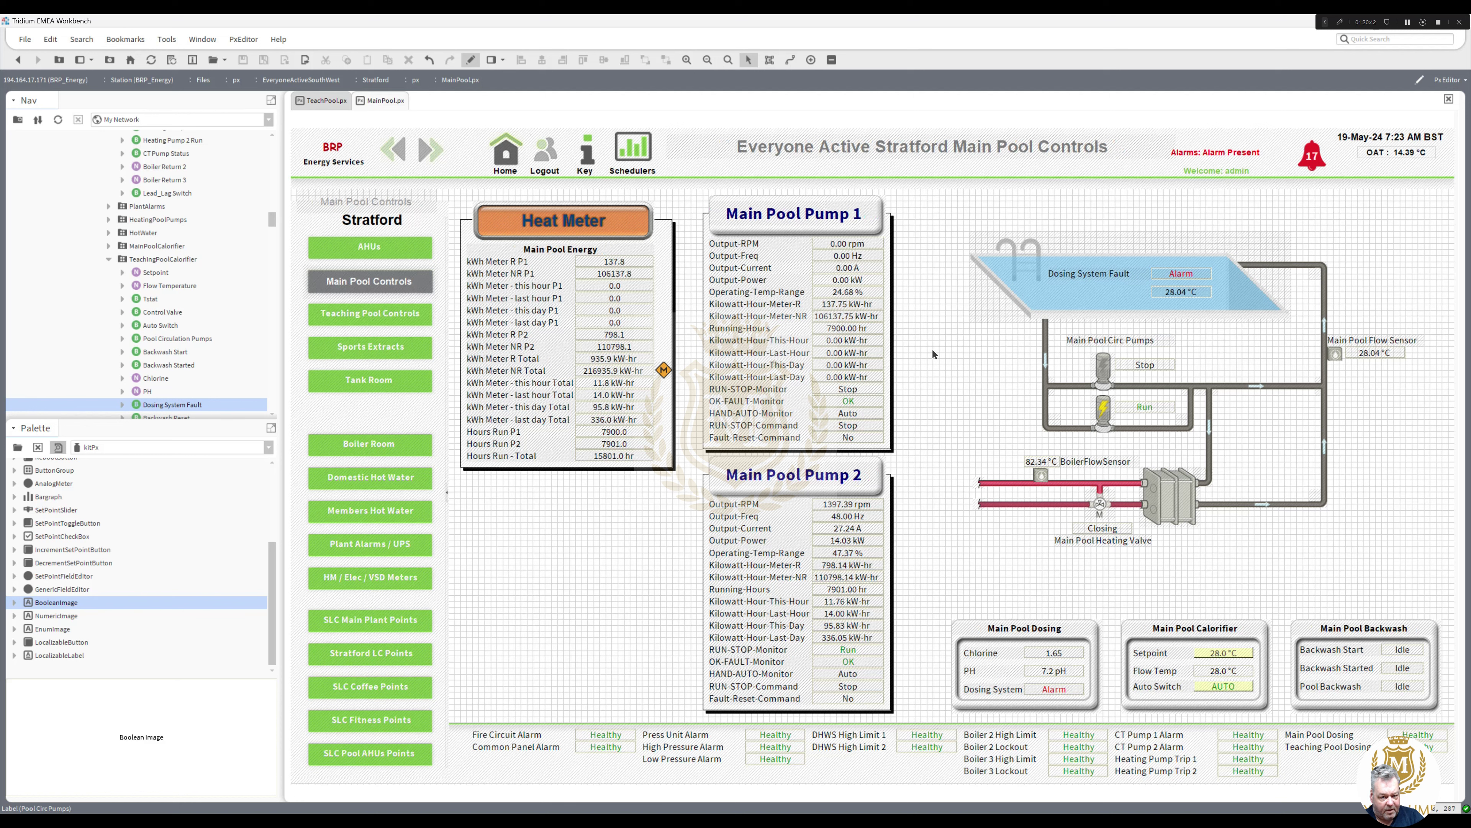
{"action": "double_click", "coordinate": [1080, 339]}
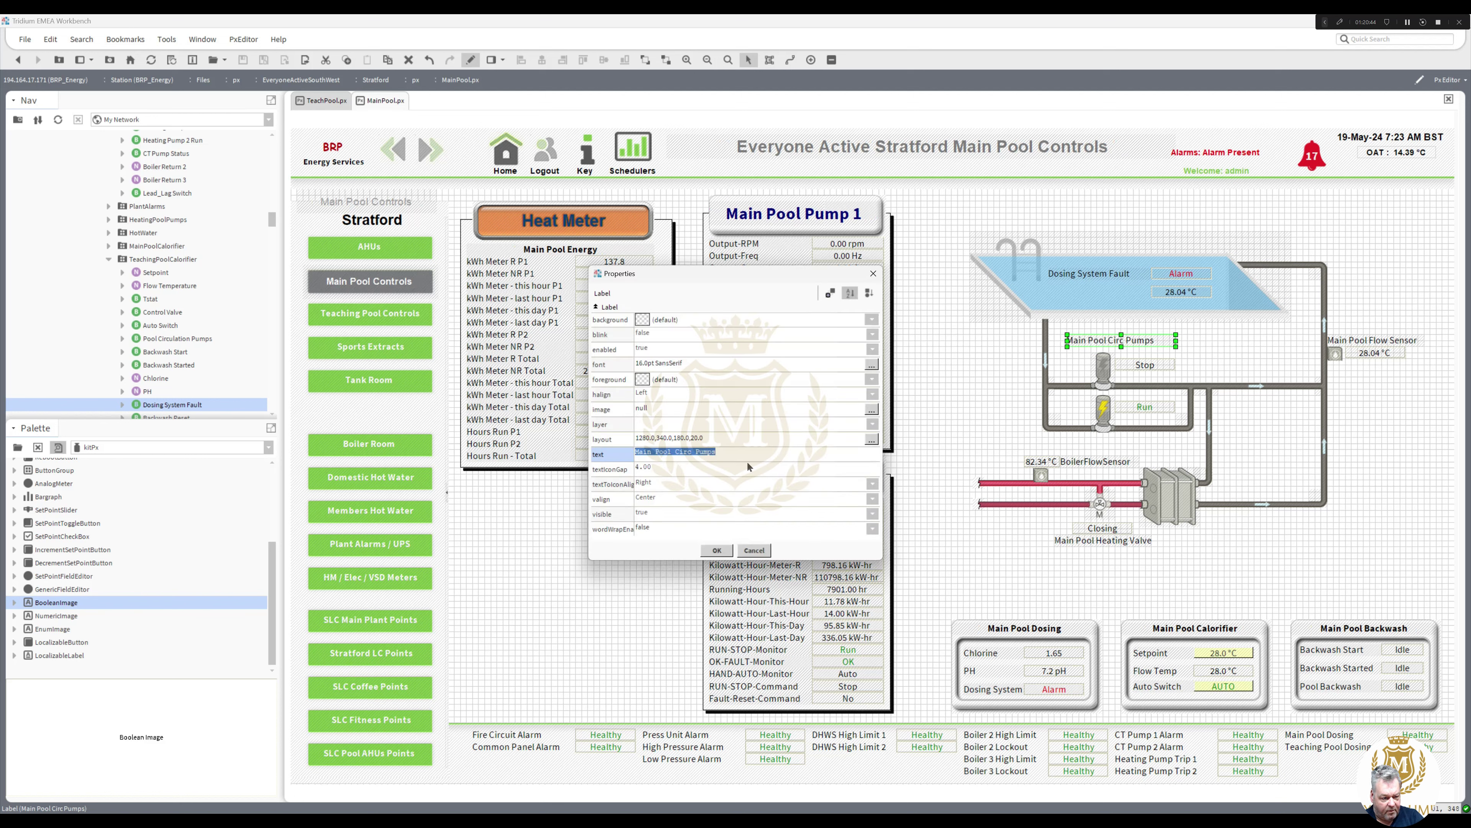
{"action": "left_click", "coordinate": [658, 453]}
{"action": "key", "text": "shift+Home"}
{"action": "key", "text": "Delete"}
{"action": "key", "text": "Delete"}
{"action": "left_click", "coordinate": [718, 550]}
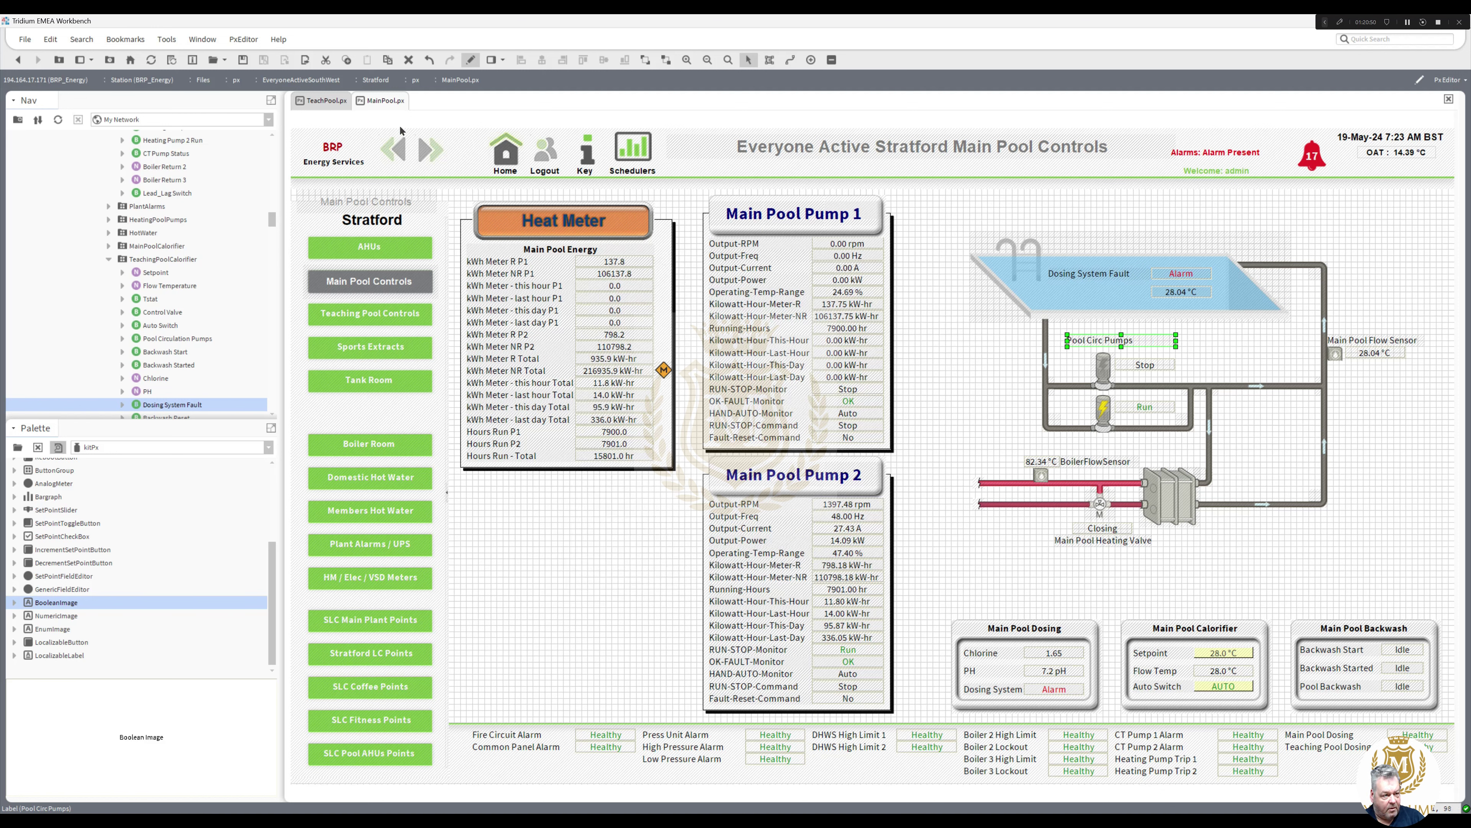
Step: Change the heating valve label in the Teaching Pool schematic to "Pool Heating Valve"
{"action": "left_click", "coordinate": [329, 101]}
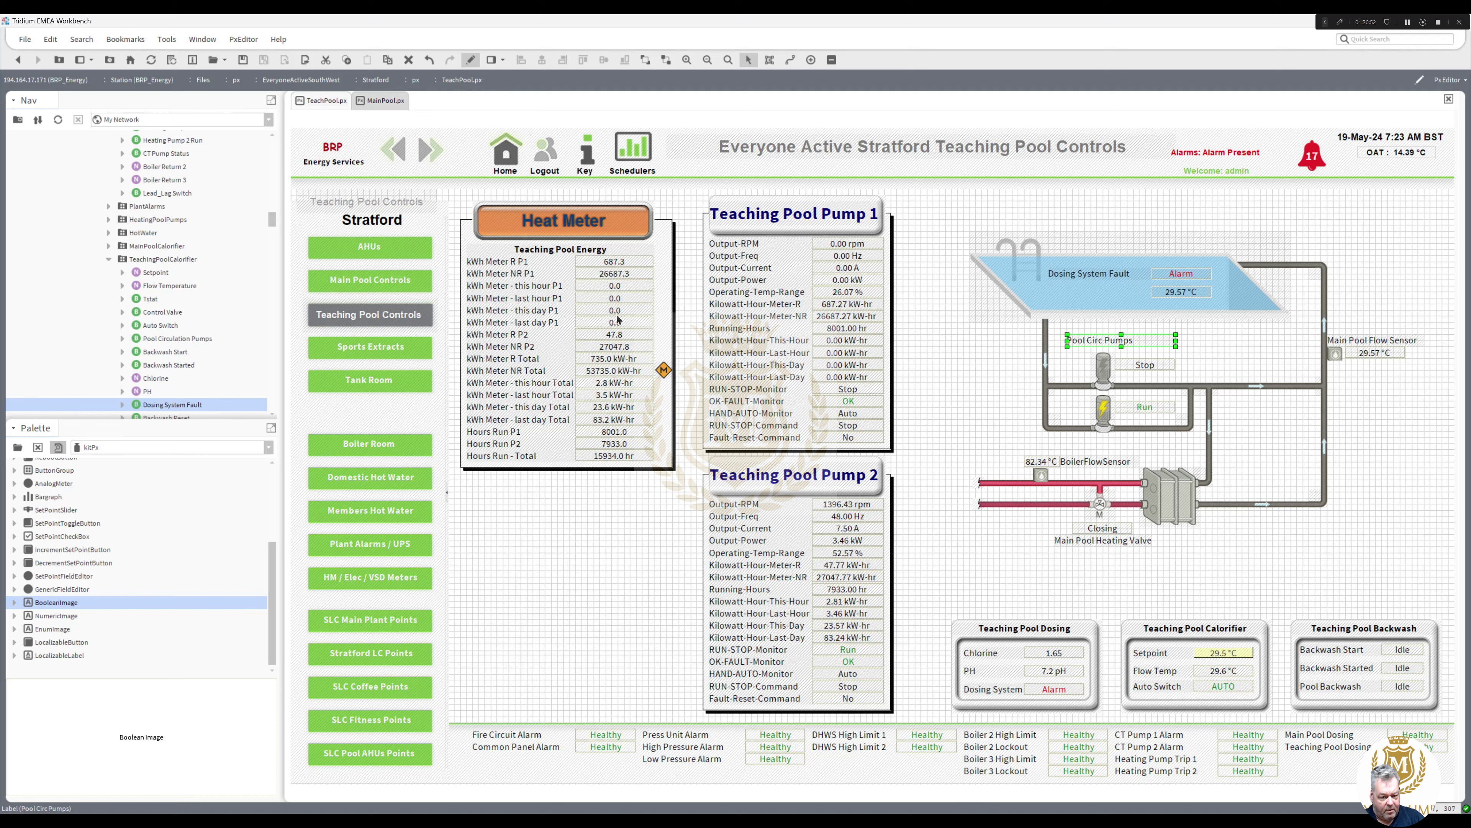
{"action": "double_click", "coordinate": [1062, 537]}
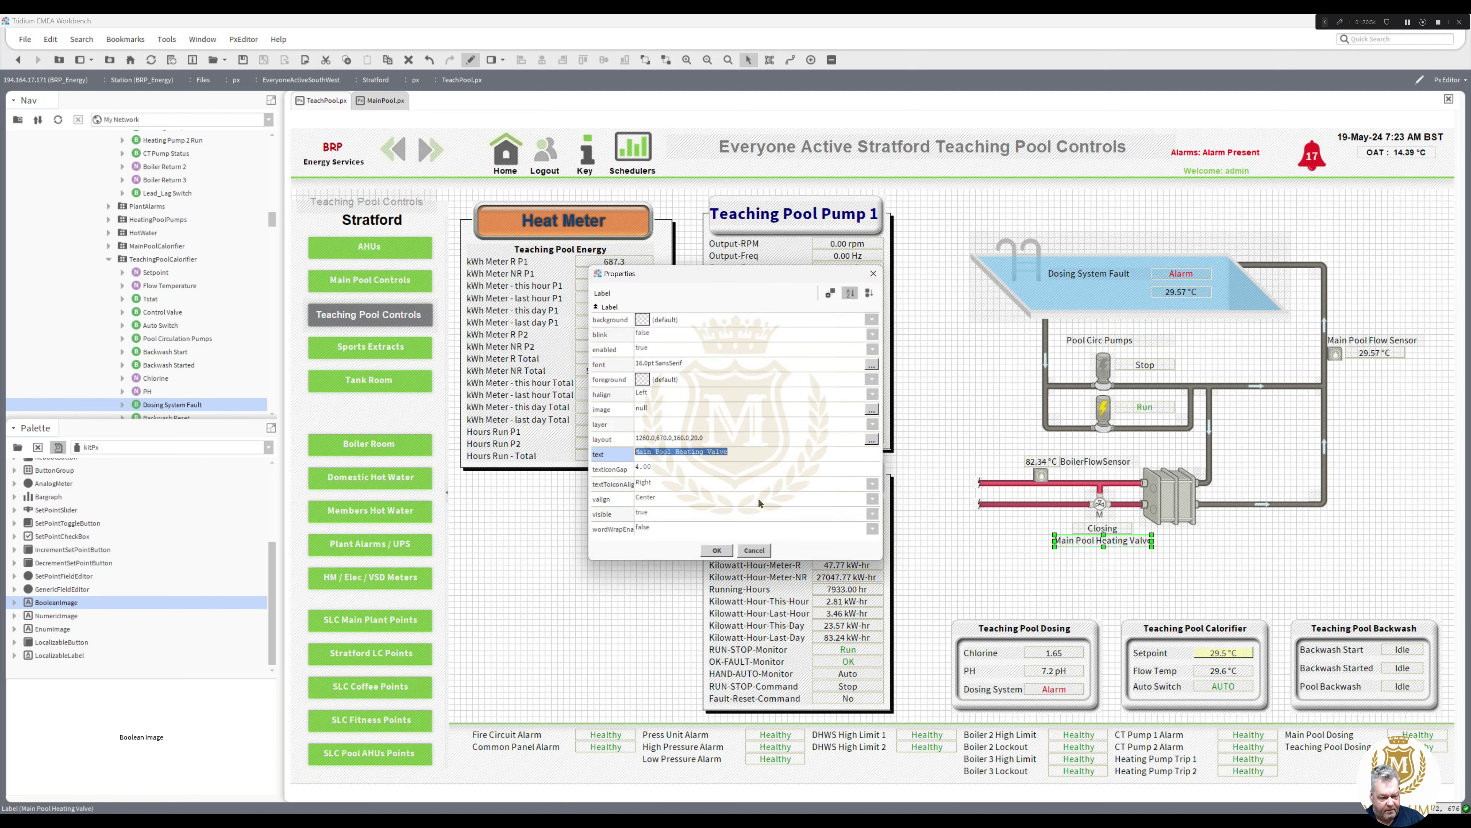
{"action": "left_click_drag", "start_coordinate": [655, 451], "coordinate": [633, 466]}
{"action": "key", "text": "BackSpace"}
{"action": "left_click", "coordinate": [717, 550]}
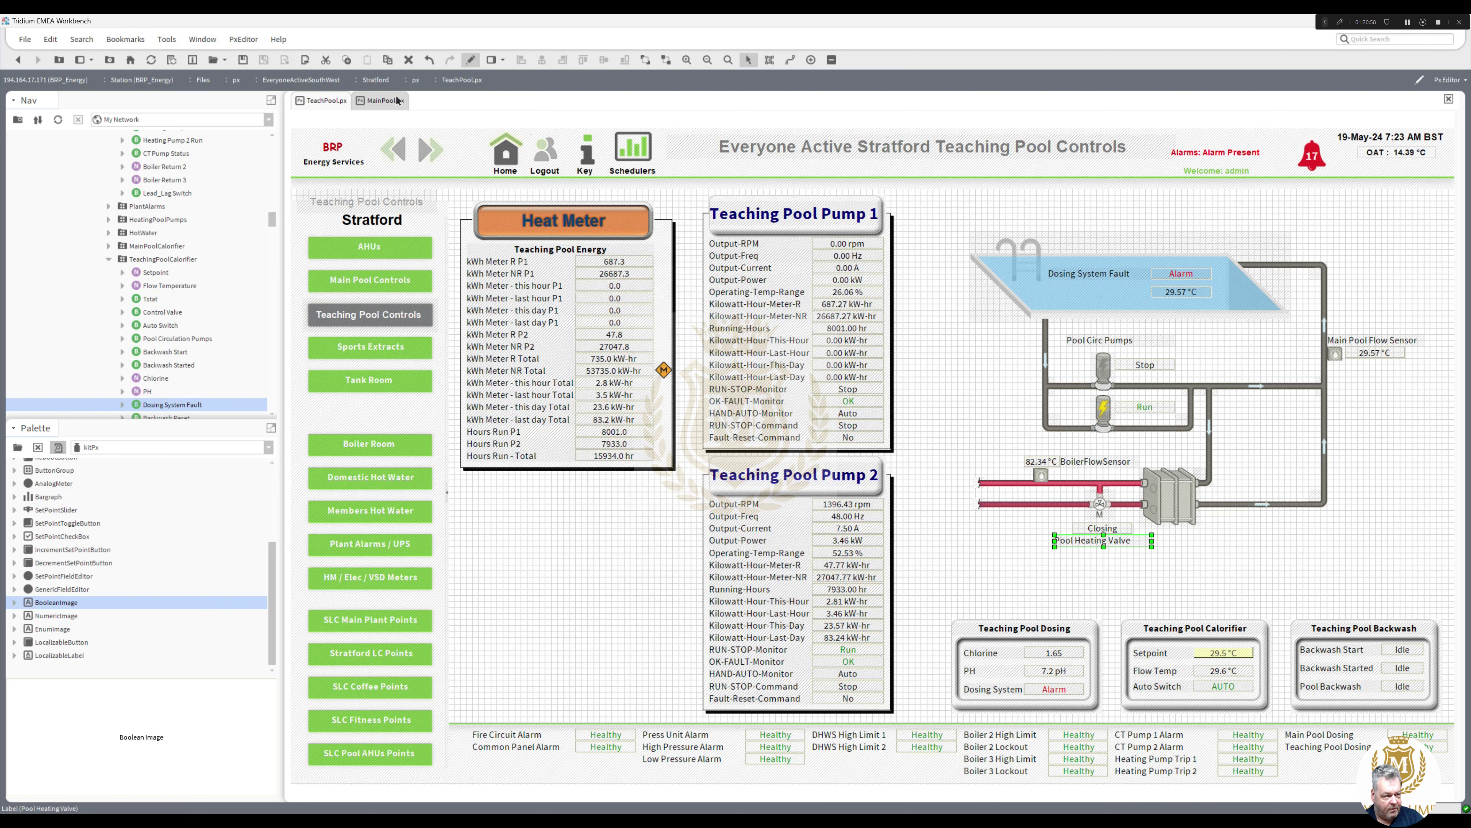
Step: Change the heating valve label in the Main Pool Controls schematic to "Pool Heating Valve"
{"action": "key", "text": "ctrl+Tab"}
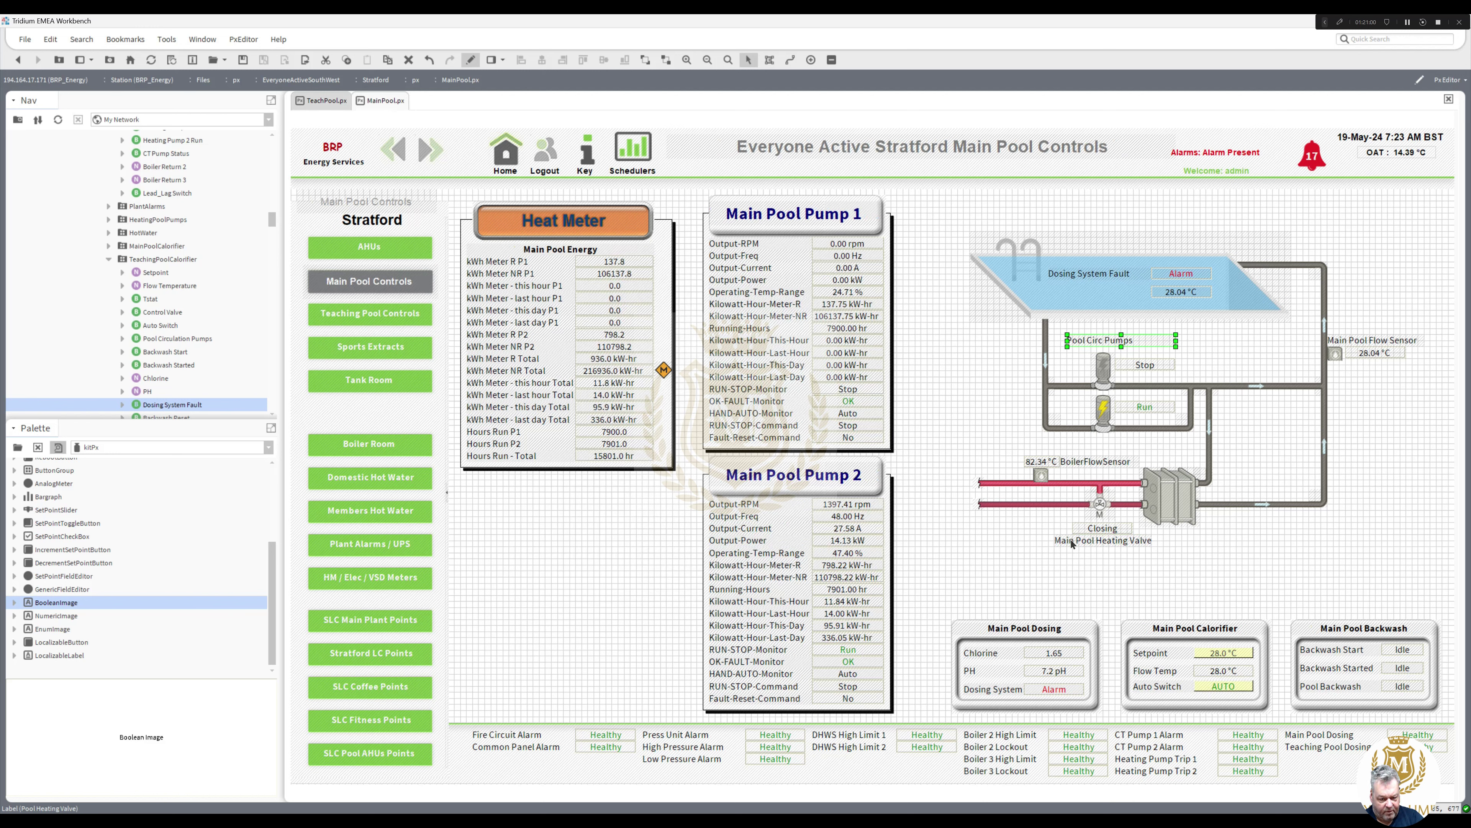
{"action": "double_click", "coordinate": [1070, 541]}
{"action": "left_click", "coordinate": [655, 454]}
{"action": "key", "text": "BackSpace"}
{"action": "key", "text": "BackSpace"}
{"action": "key", "text": "BackSpace"}
{"action": "key", "text": "BackSpace"}
{"action": "key", "text": "BackSpace"}
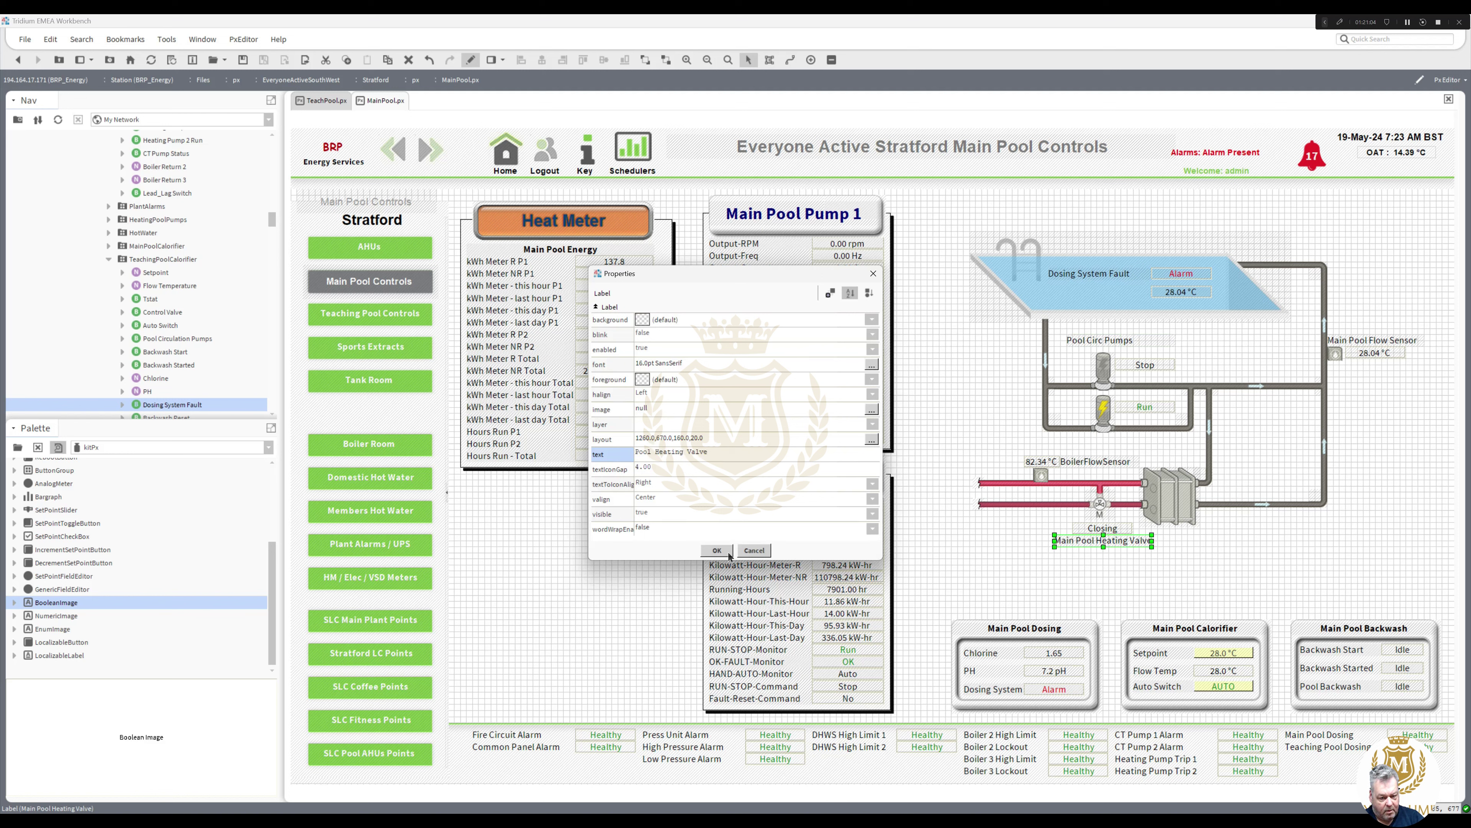
{"action": "left_click", "coordinate": [717, 550]}
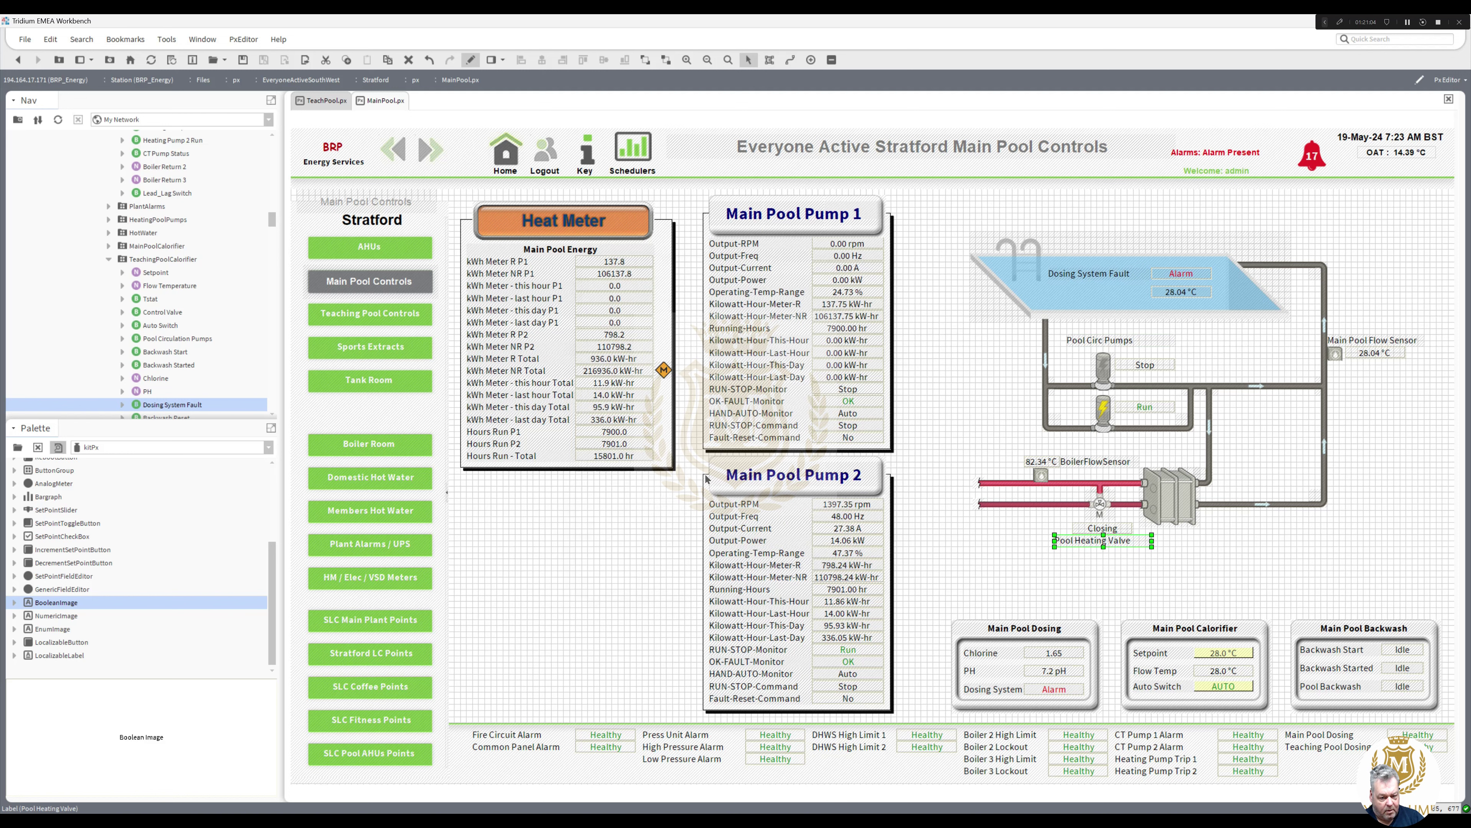
Step: Compare the Teaching Pool Controls and Main Pool Controls pages for matching layout and labels
{"action": "left_click", "coordinate": [332, 104]}
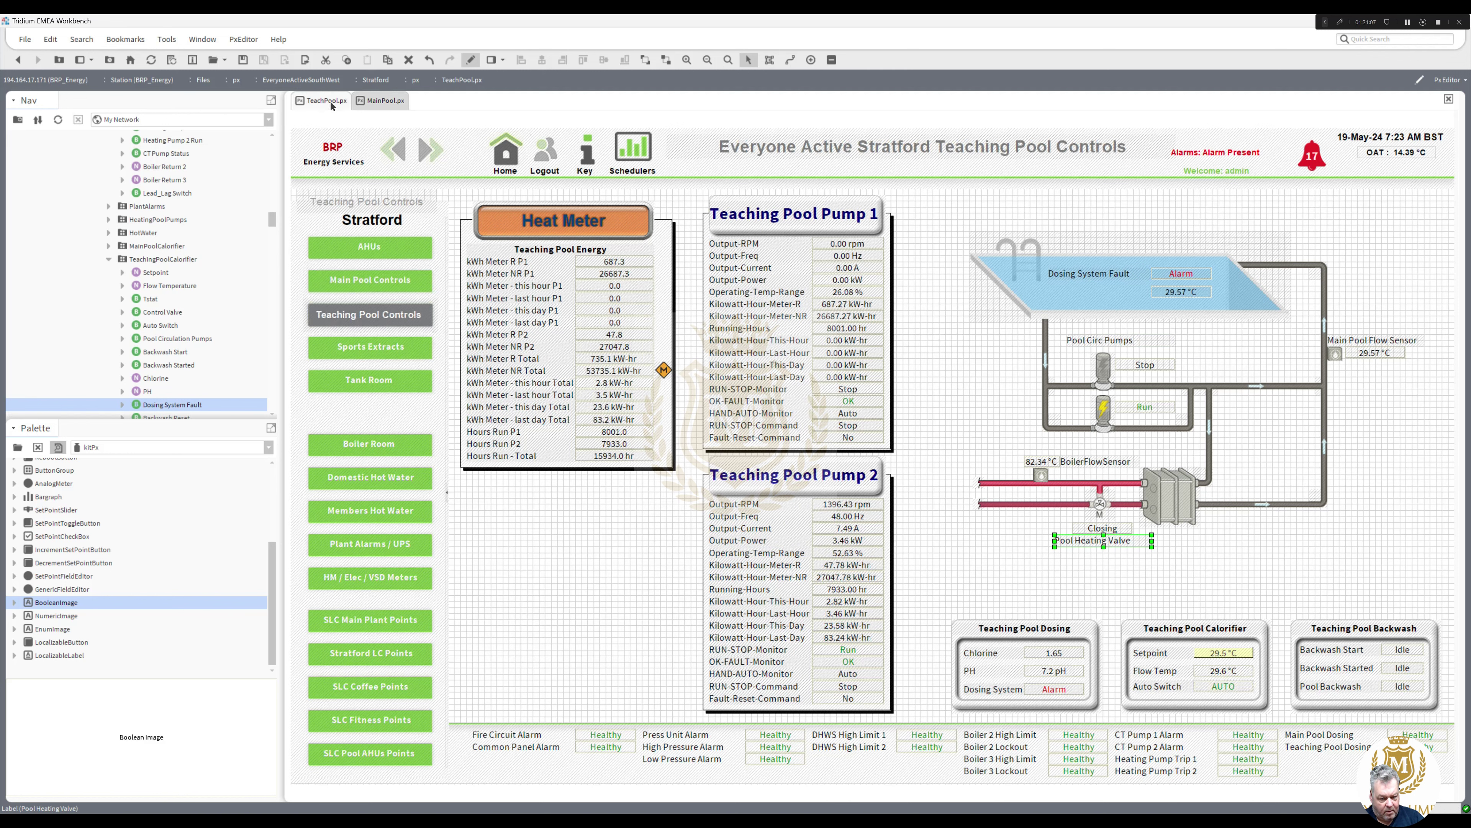
{"action": "left_click", "coordinate": [379, 103]}
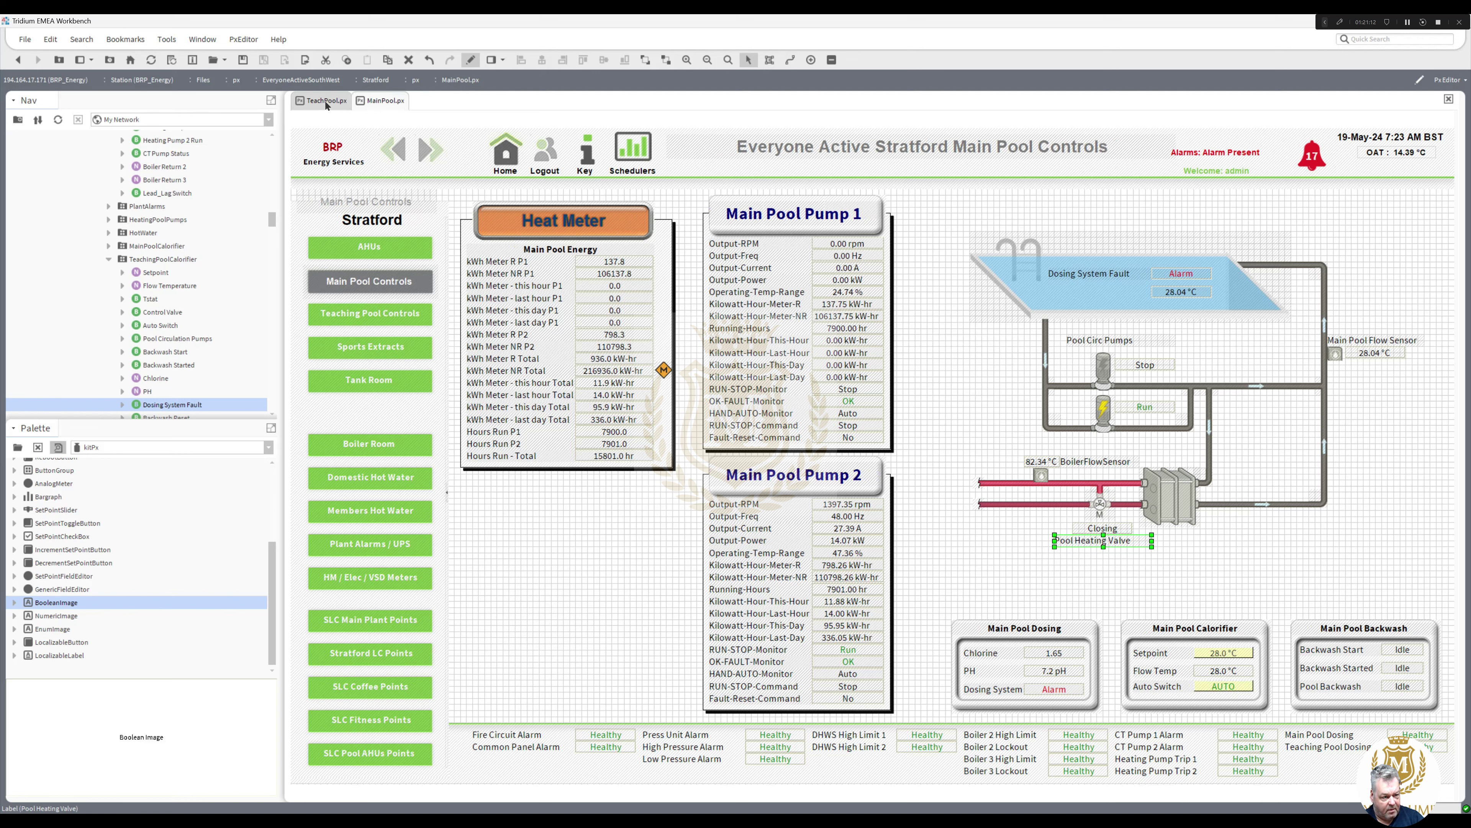
{"action": "left_click", "coordinate": [327, 103]}
{"action": "left_click", "coordinate": [377, 102]}
{"action": "left_click", "coordinate": [328, 103]}
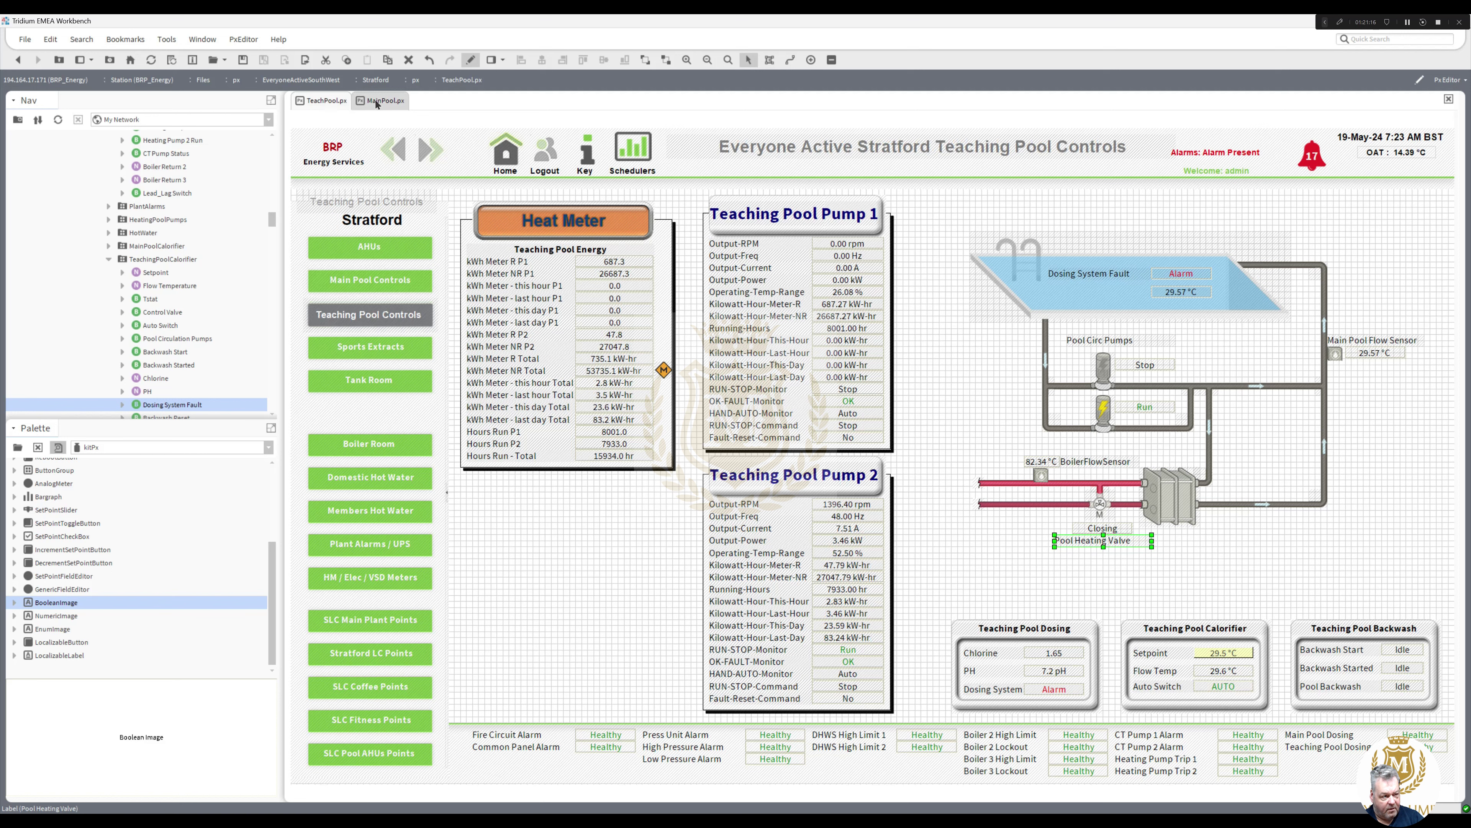
{"action": "left_click", "coordinate": [377, 101]}
{"action": "left_click", "coordinate": [328, 103]}
{"action": "left_click", "coordinate": [378, 102]}
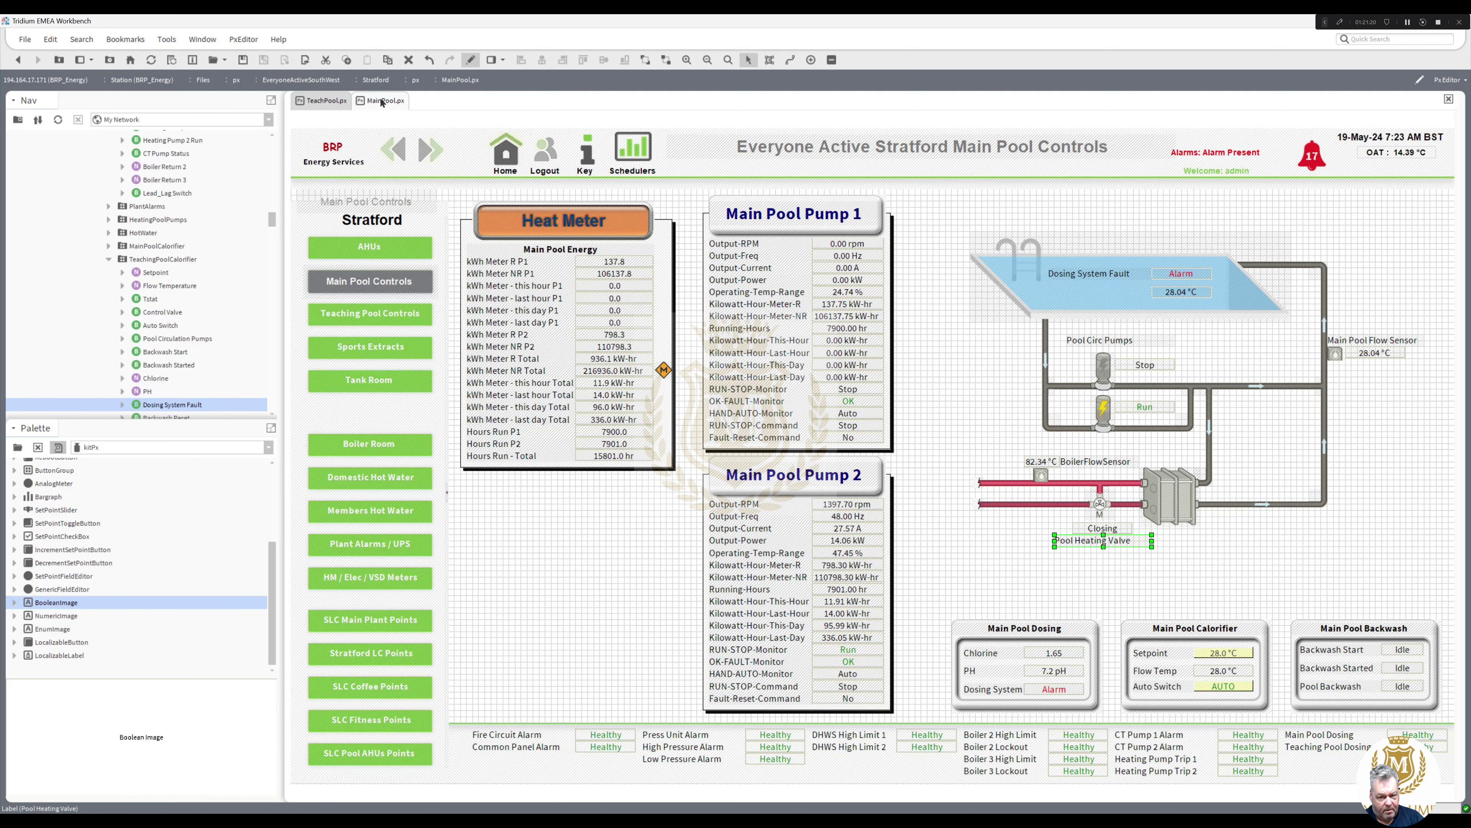
{"action": "left_click", "coordinate": [331, 103]}
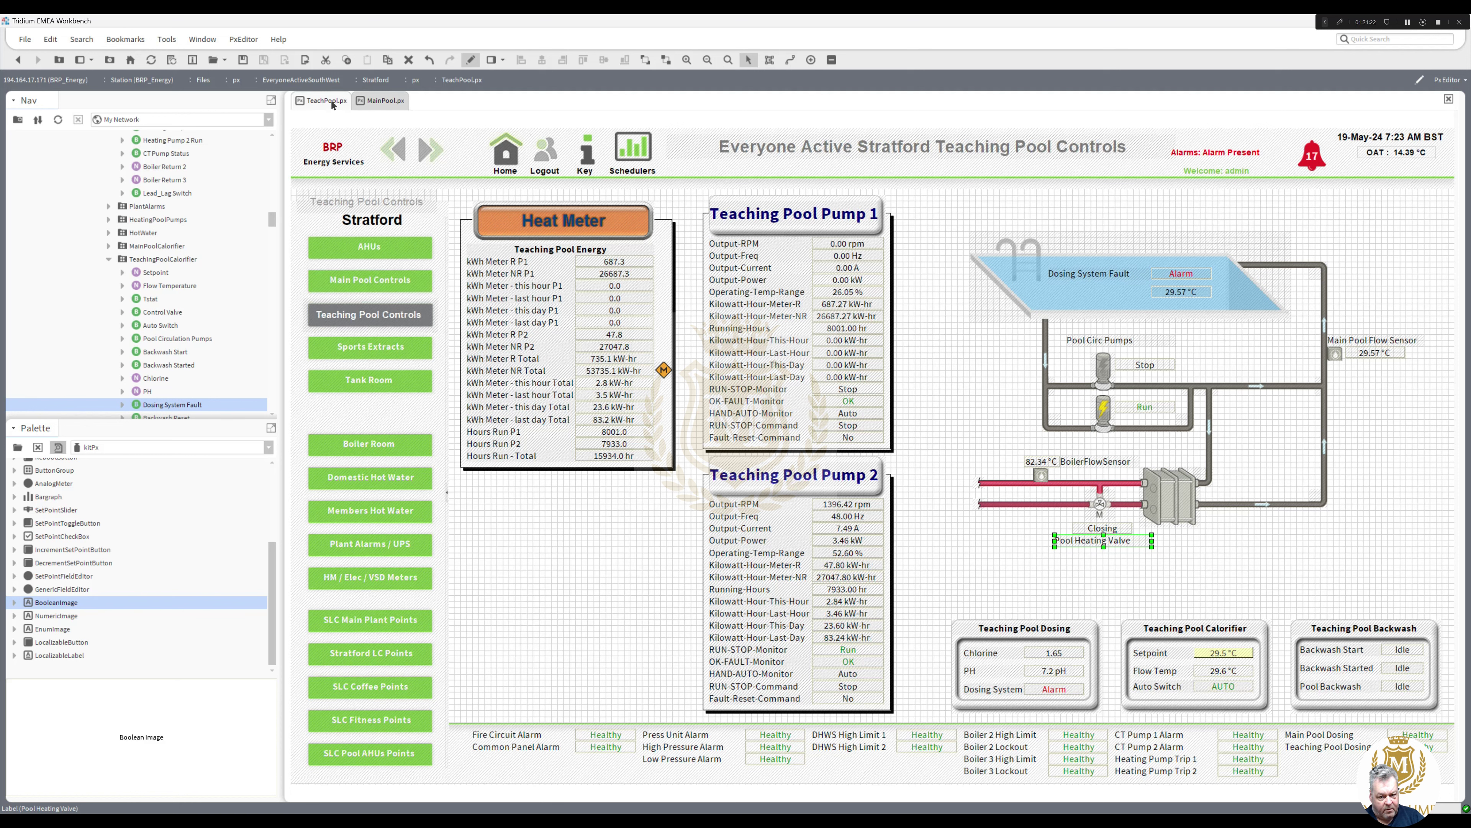
Step: Duplicate the Main Pool Calorifier's setpoint value, place the copy below the main pool flow sensor value in the schematic, and save the page
{"action": "left_click", "coordinate": [374, 103]}
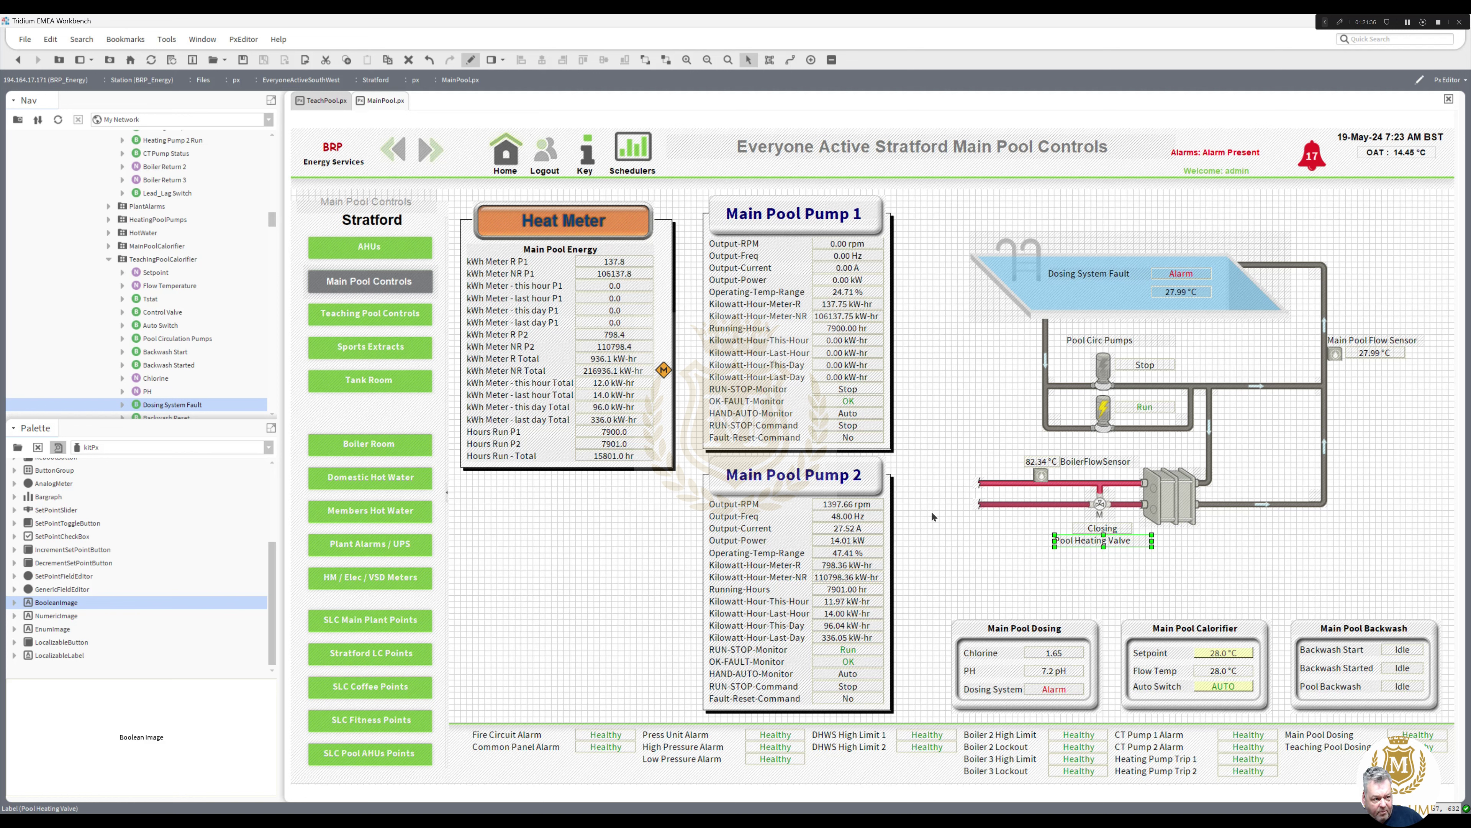
{"action": "left_click", "coordinate": [1227, 653]}
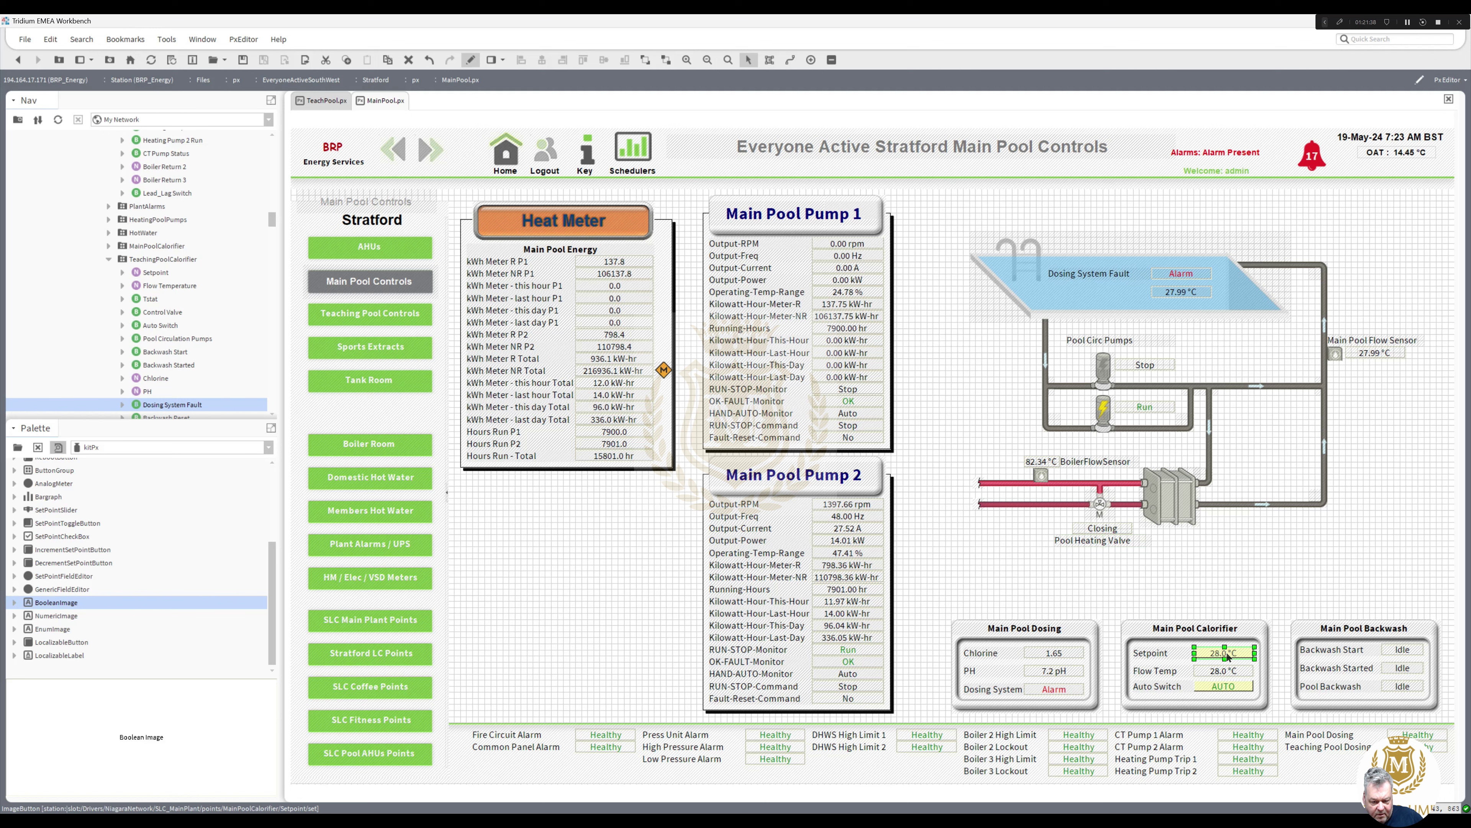
{"action": "right_click", "coordinate": [1227, 654]}
{"action": "left_click", "coordinate": [1250, 683]}
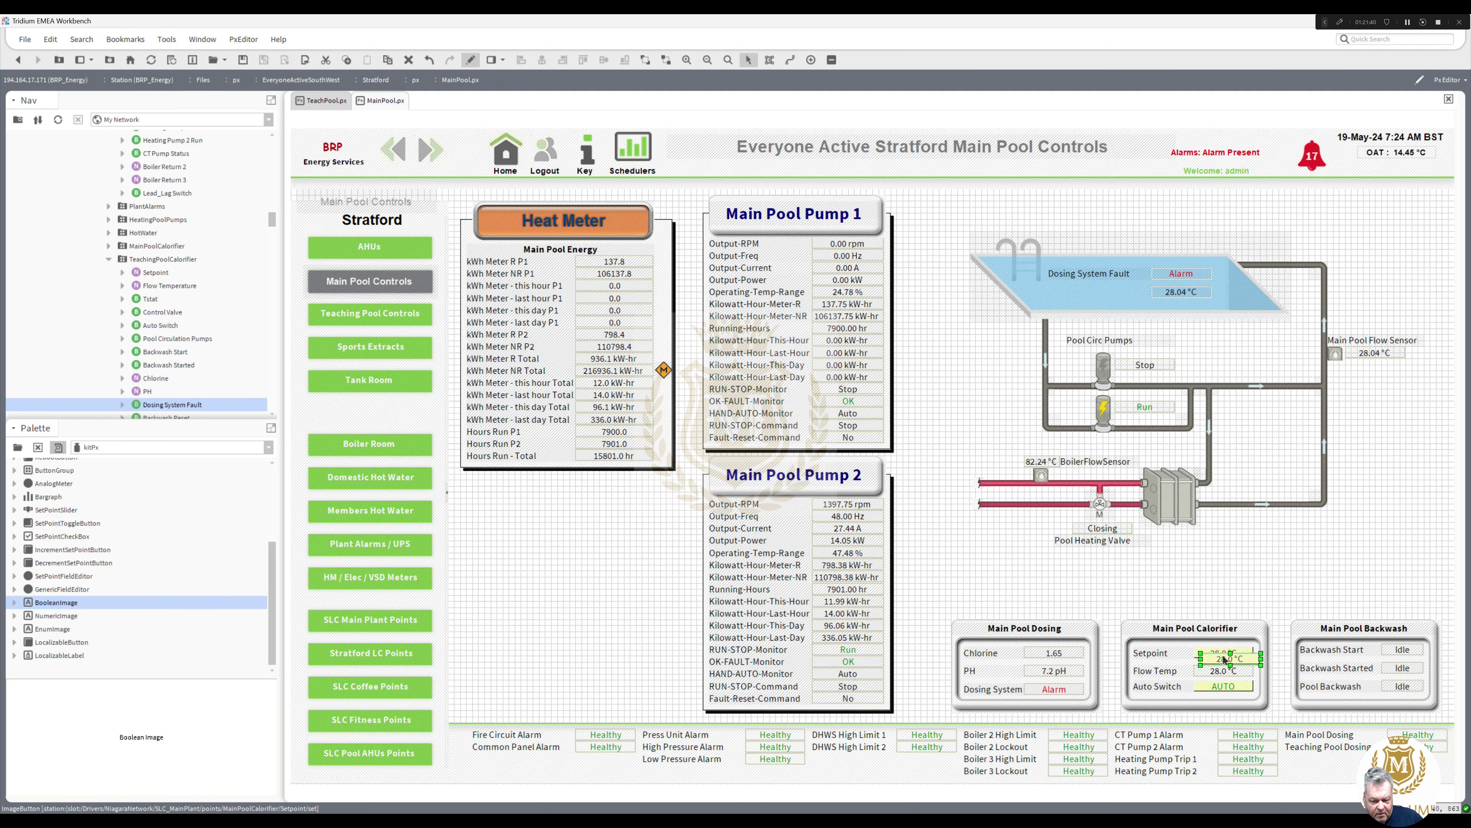
{"action": "left_click", "coordinate": [1350, 369]}
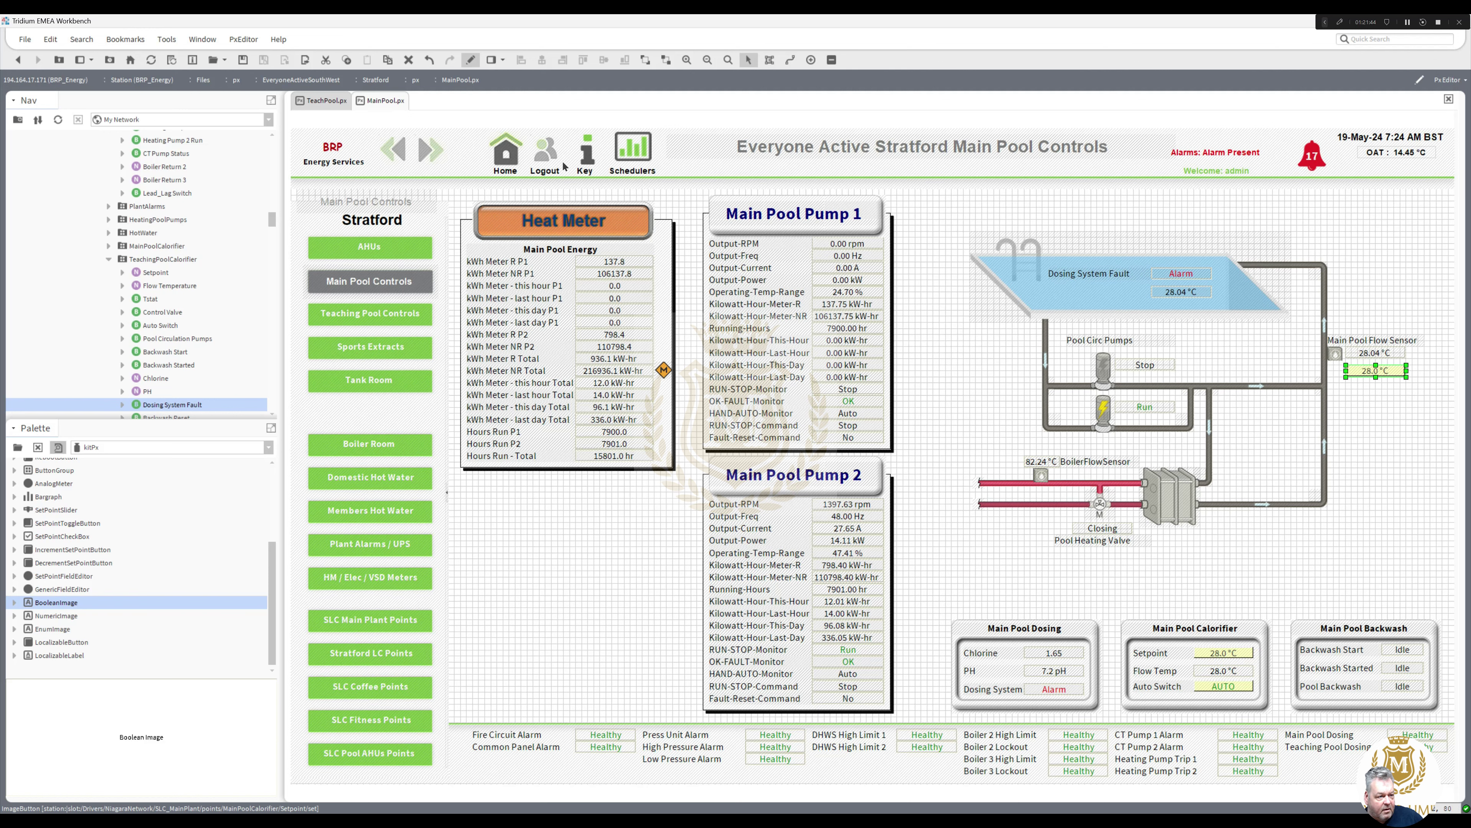
{"action": "key", "text": "ctrl+s"}
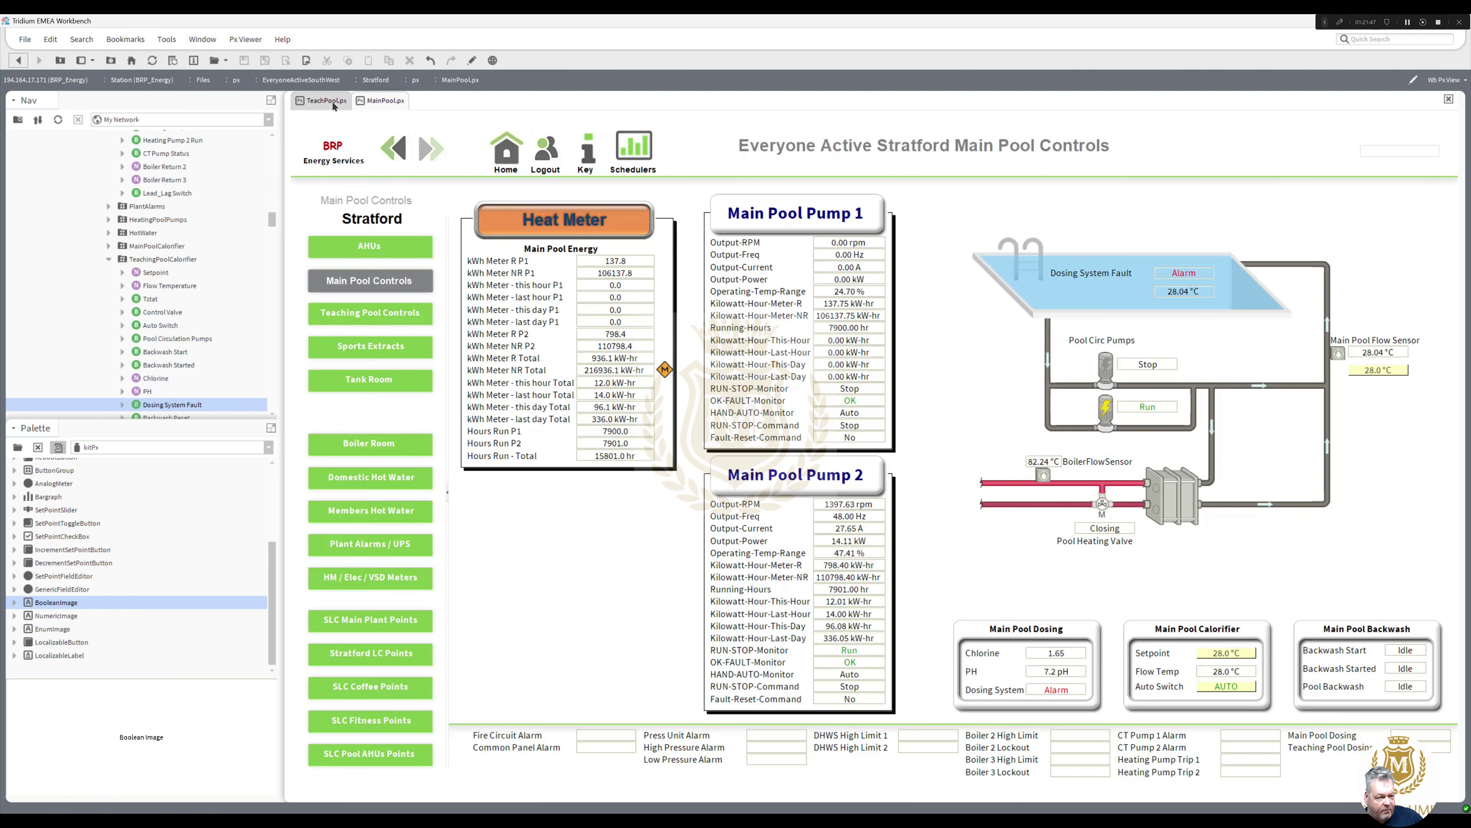
Step: On the Teaching Pool page, duplicate the Calorifier's setpoint value, place the copy below the schematic's flow sensor value, and return to view mode
{"action": "left_click", "coordinate": [328, 101]}
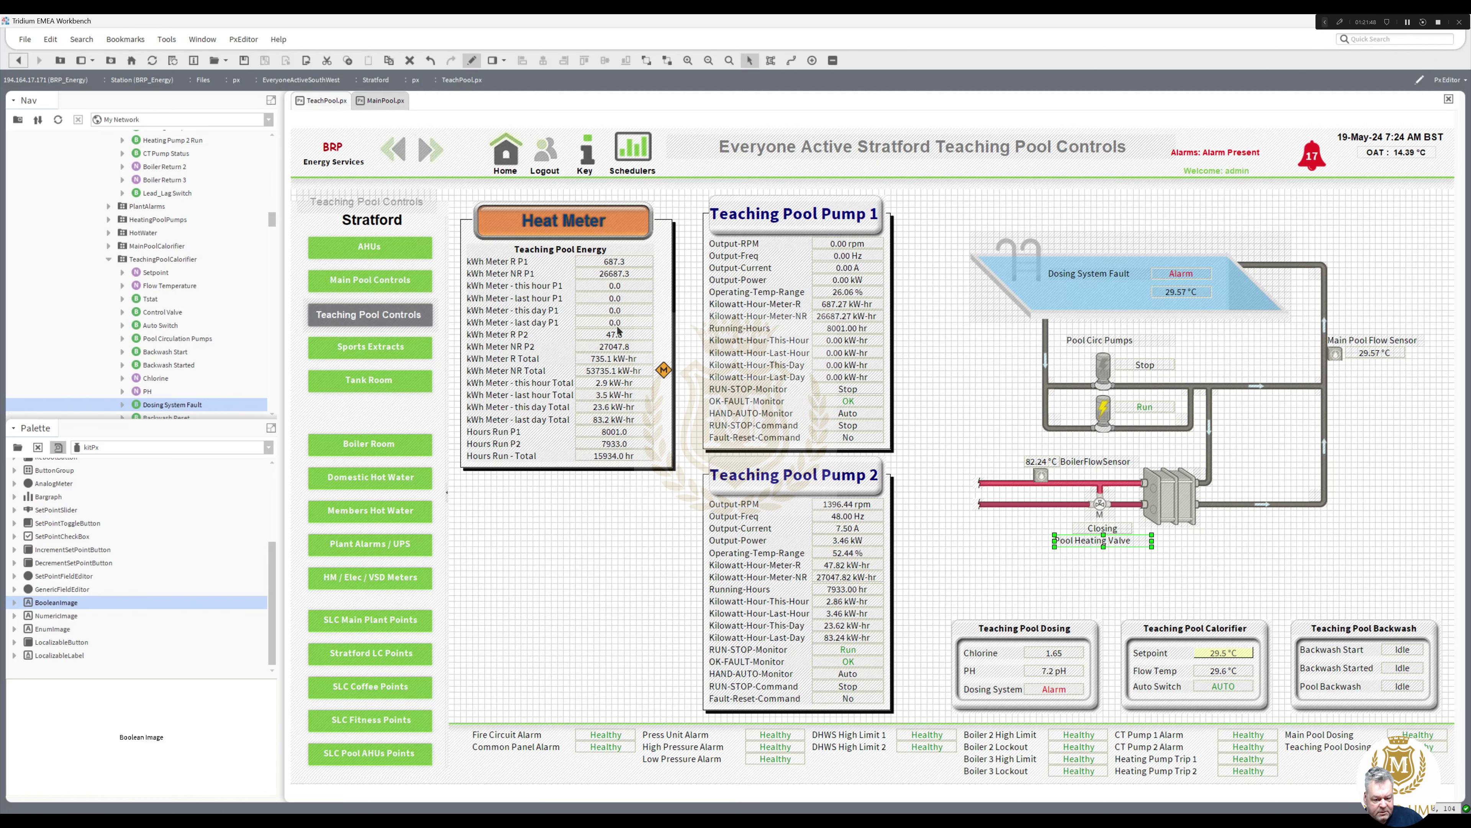
{"action": "left_click", "coordinate": [1215, 655]}
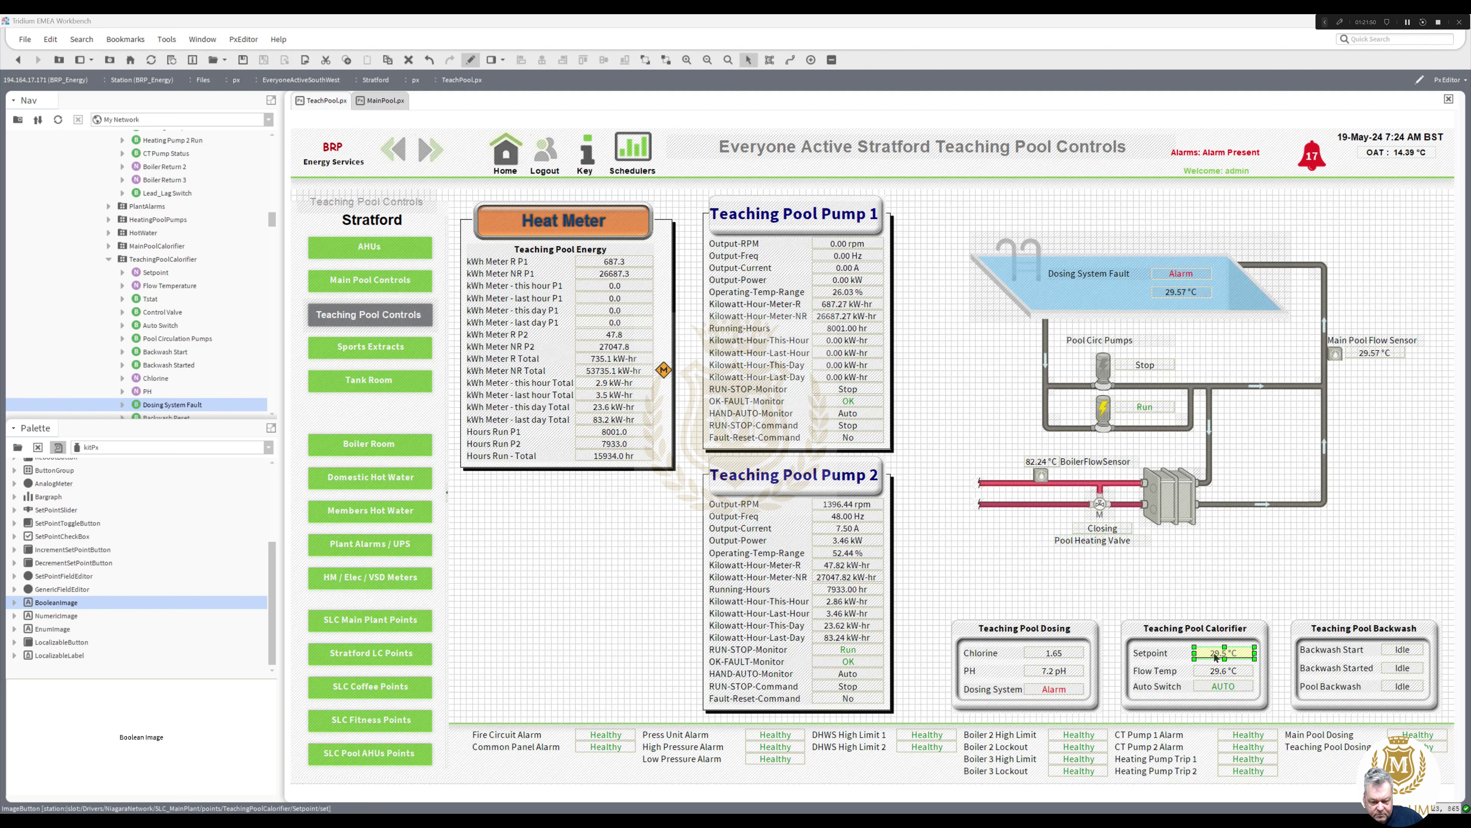
{"action": "right_click", "coordinate": [1215, 655]}
{"action": "left_click", "coordinate": [1227, 668]}
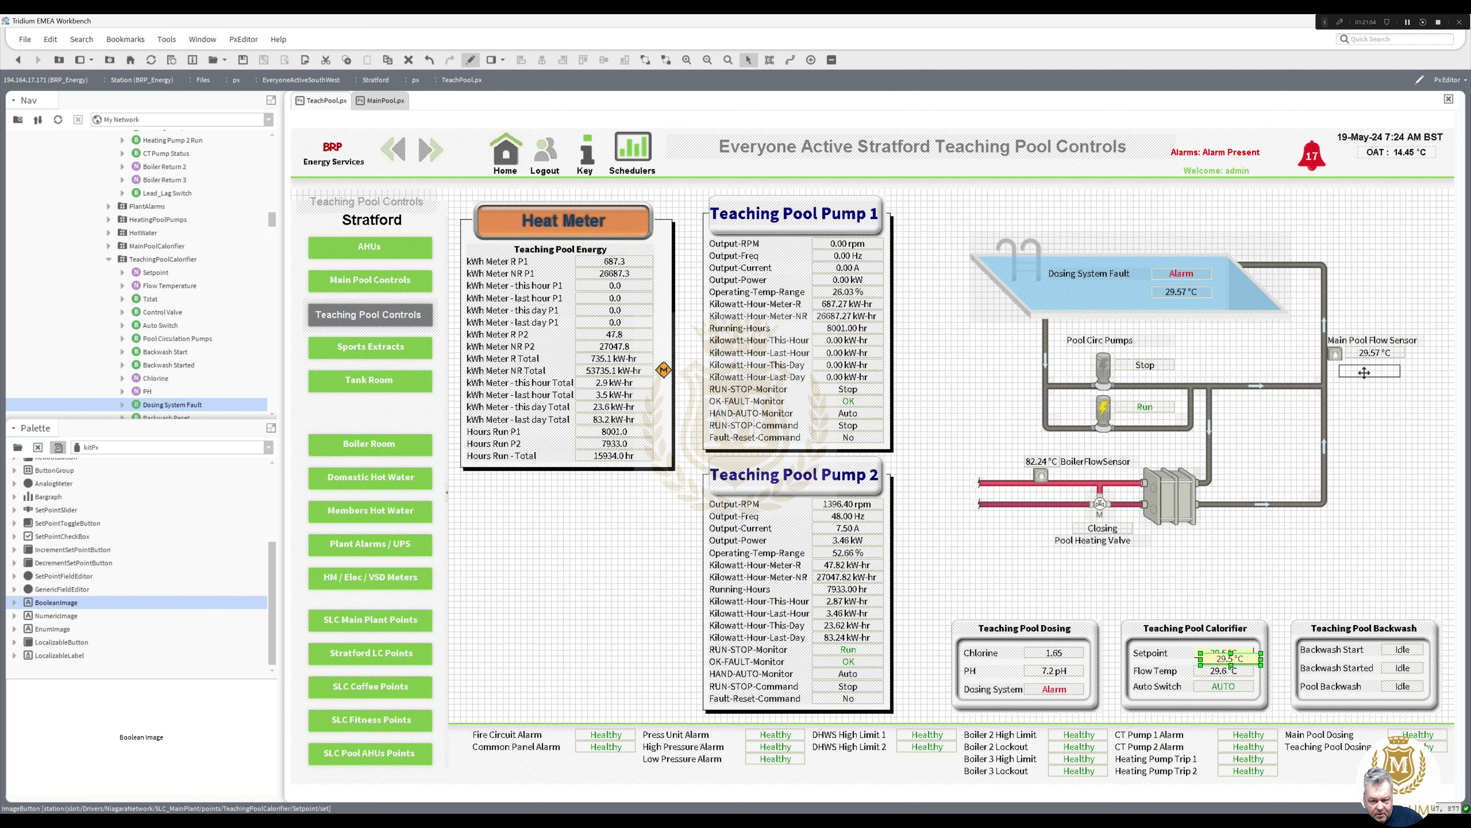
{"action": "left_click", "coordinate": [1366, 369]}
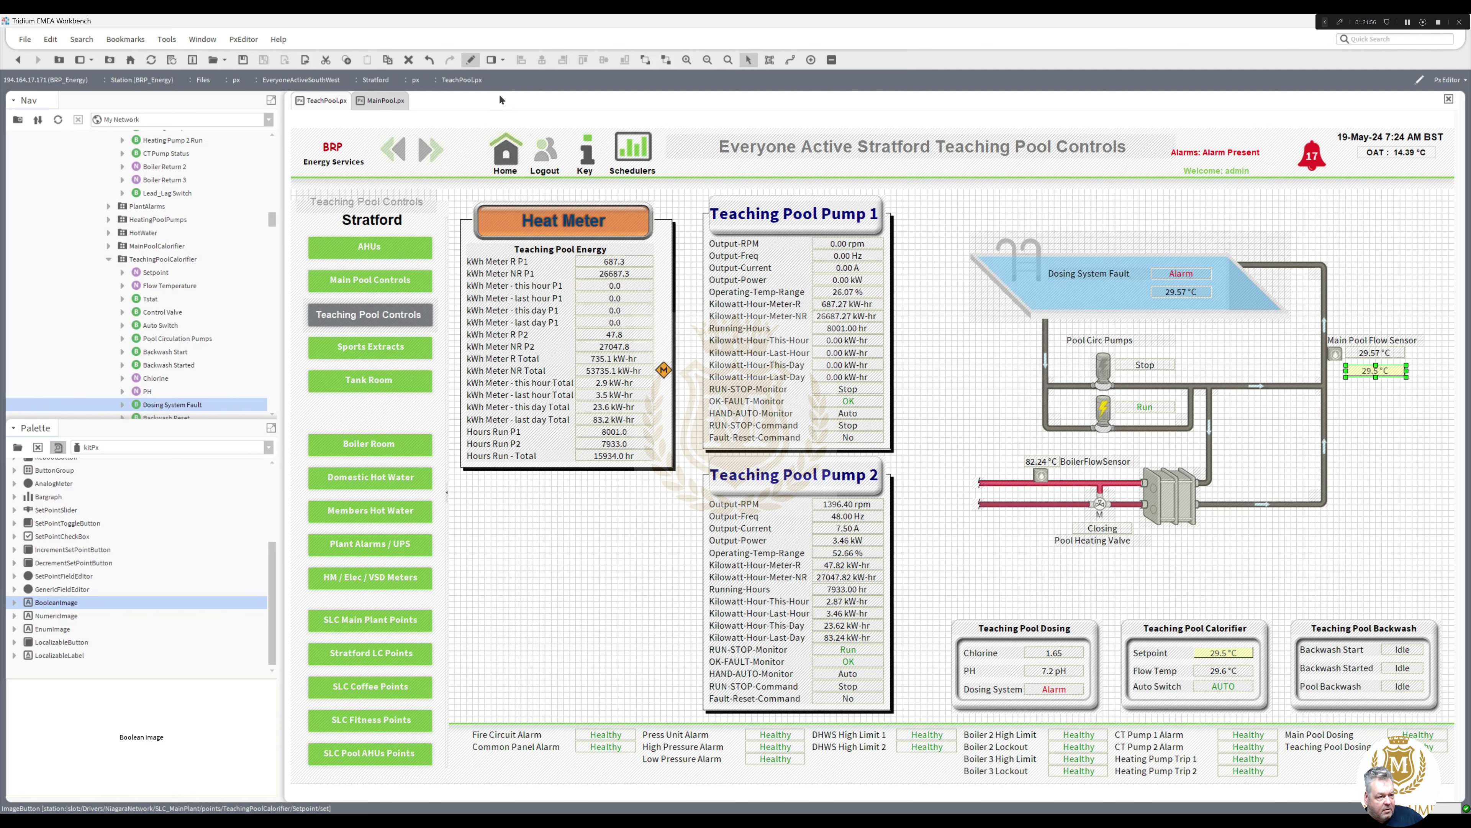
{"action": "left_click", "coordinate": [471, 59]}
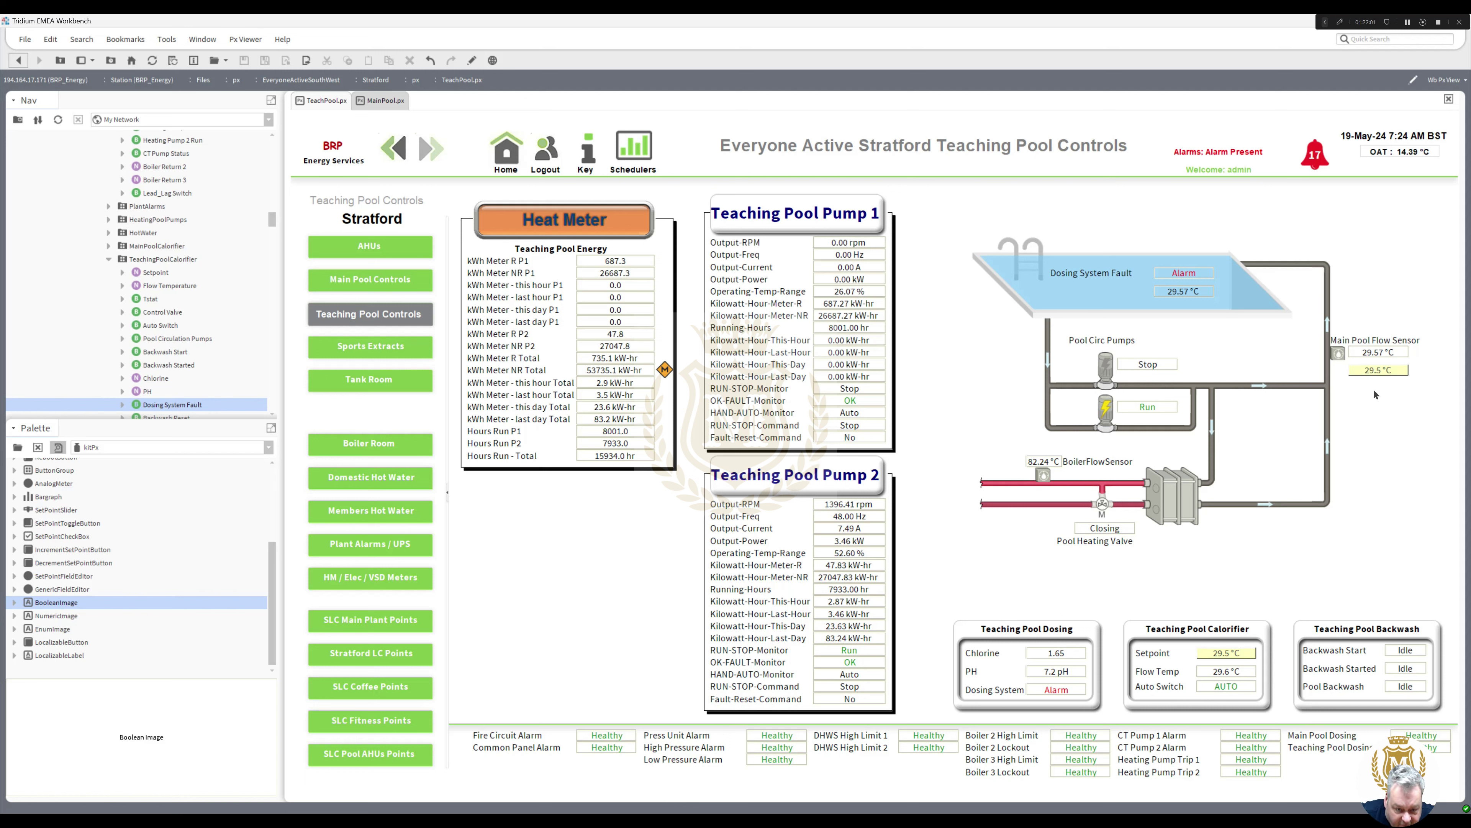
{"action": "left_click", "coordinate": [1371, 354]}
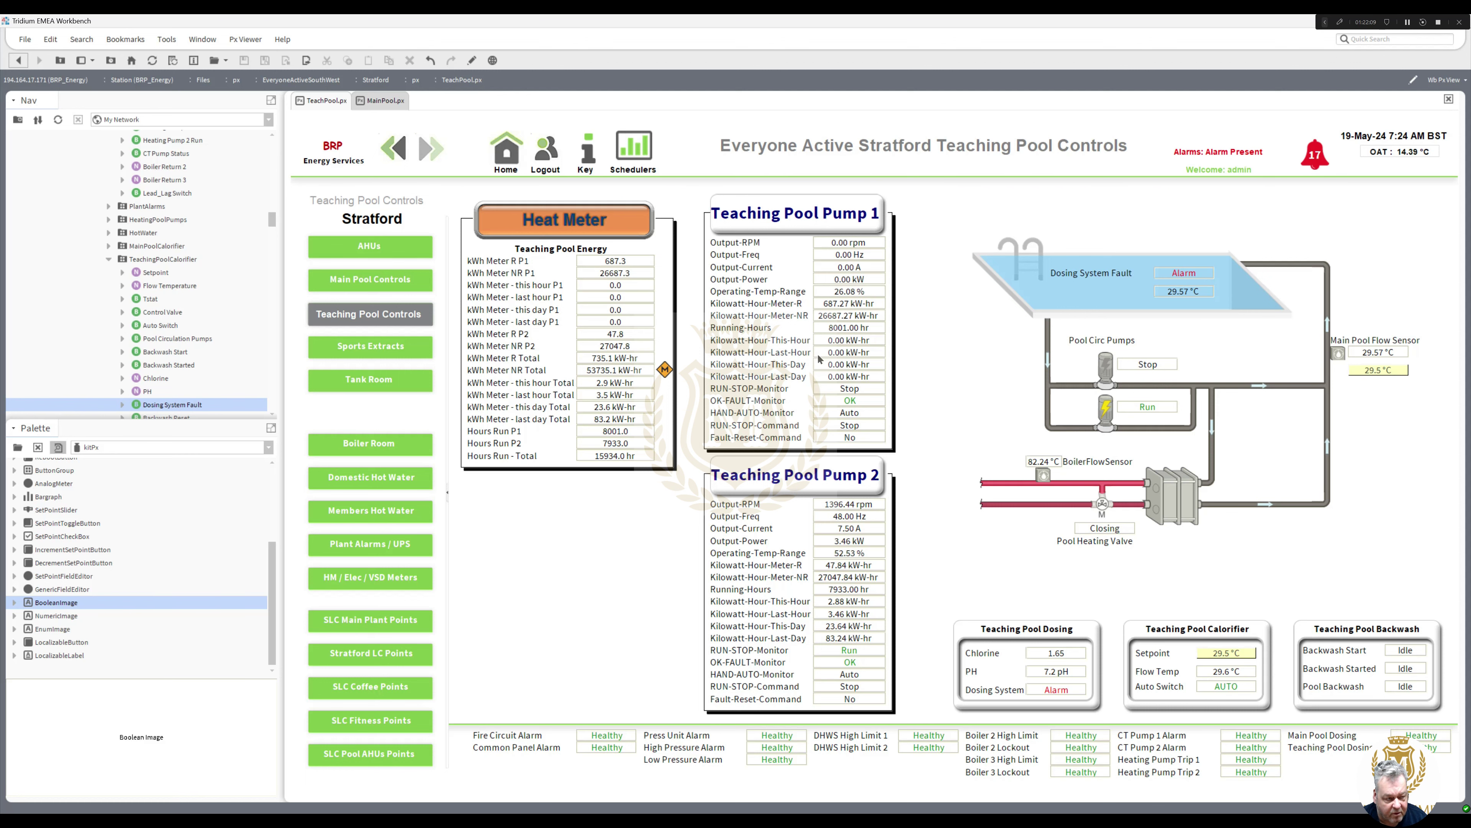
Step: Widen the boiler flow sensor's temperature value box slightly to the left in the Teaching Pool schematic and return to view mode
{"action": "left_click", "coordinate": [472, 60]}
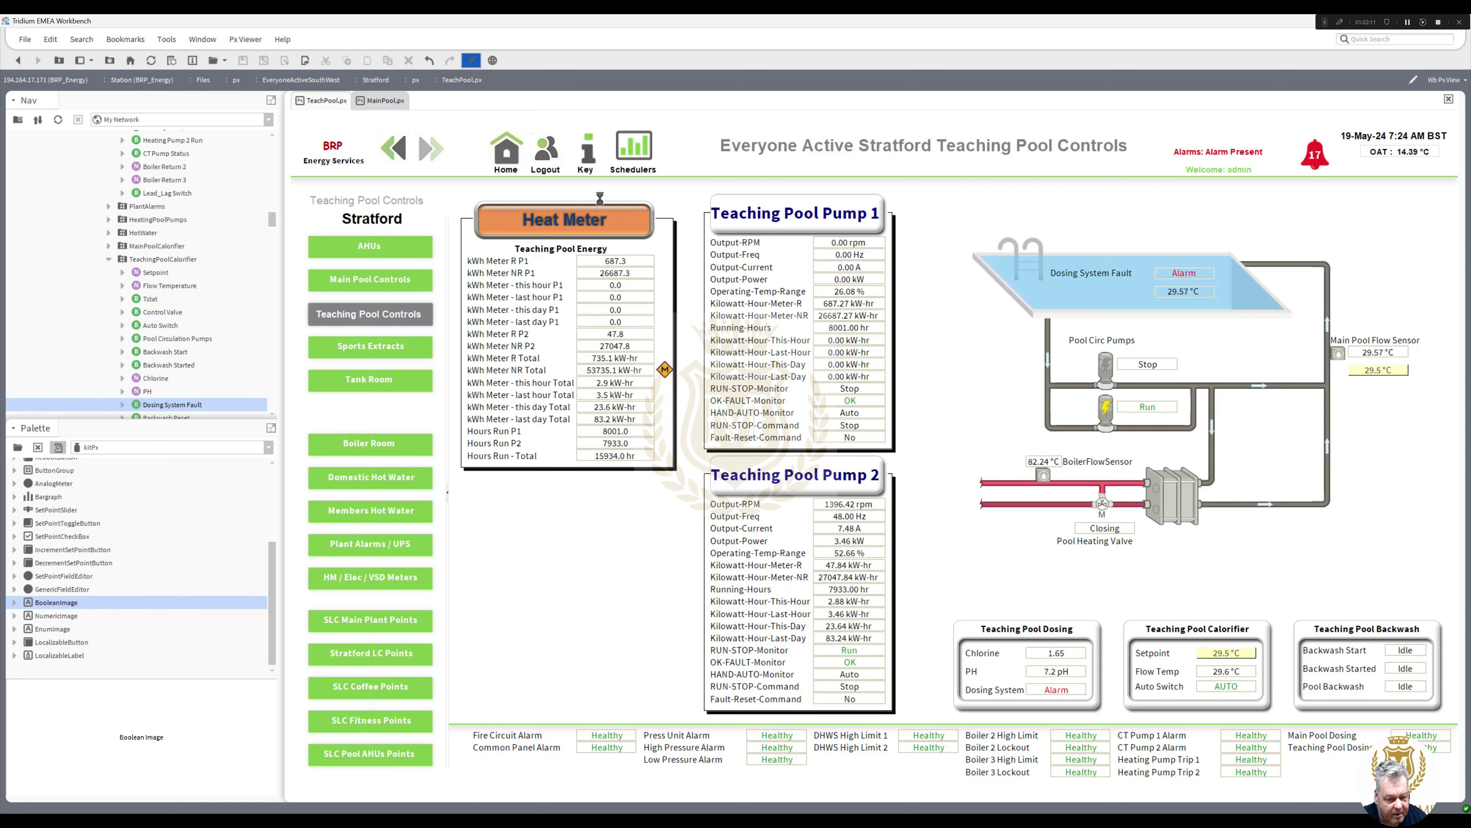
{"action": "left_click", "coordinate": [1029, 465]}
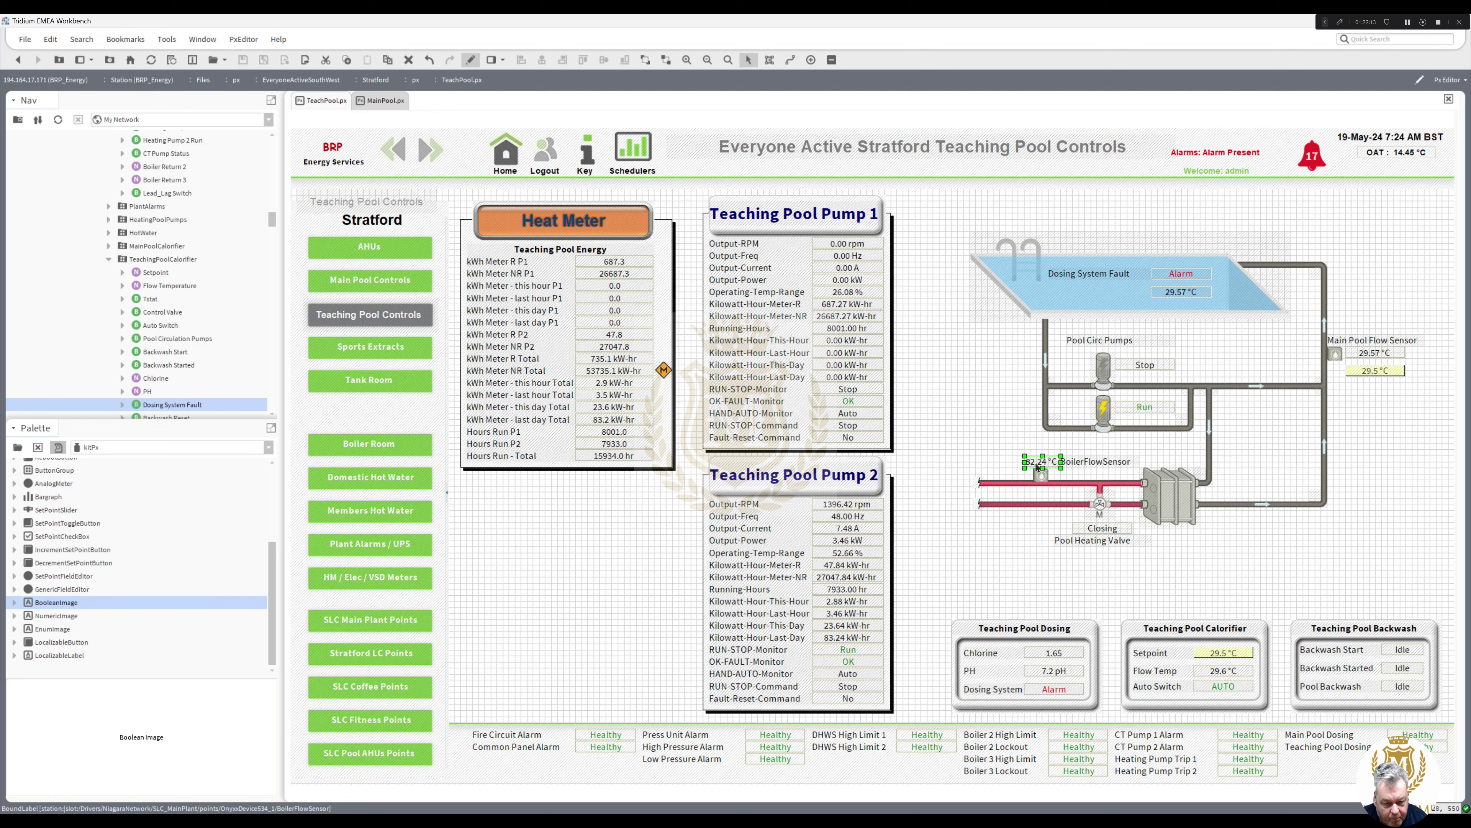
{"action": "left_click_drag", "start_coordinate": [1018, 461], "coordinate": [1013, 461]}
{"action": "left_click", "coordinate": [471, 60]}
Step: Widen the boiler flow sensor's temperature value box to the left in the Main Pool Controls schematic and return to view mode
{"action": "left_click", "coordinate": [384, 101]}
{"action": "left_click", "coordinate": [470, 60]}
{"action": "left_click", "coordinate": [1031, 464]}
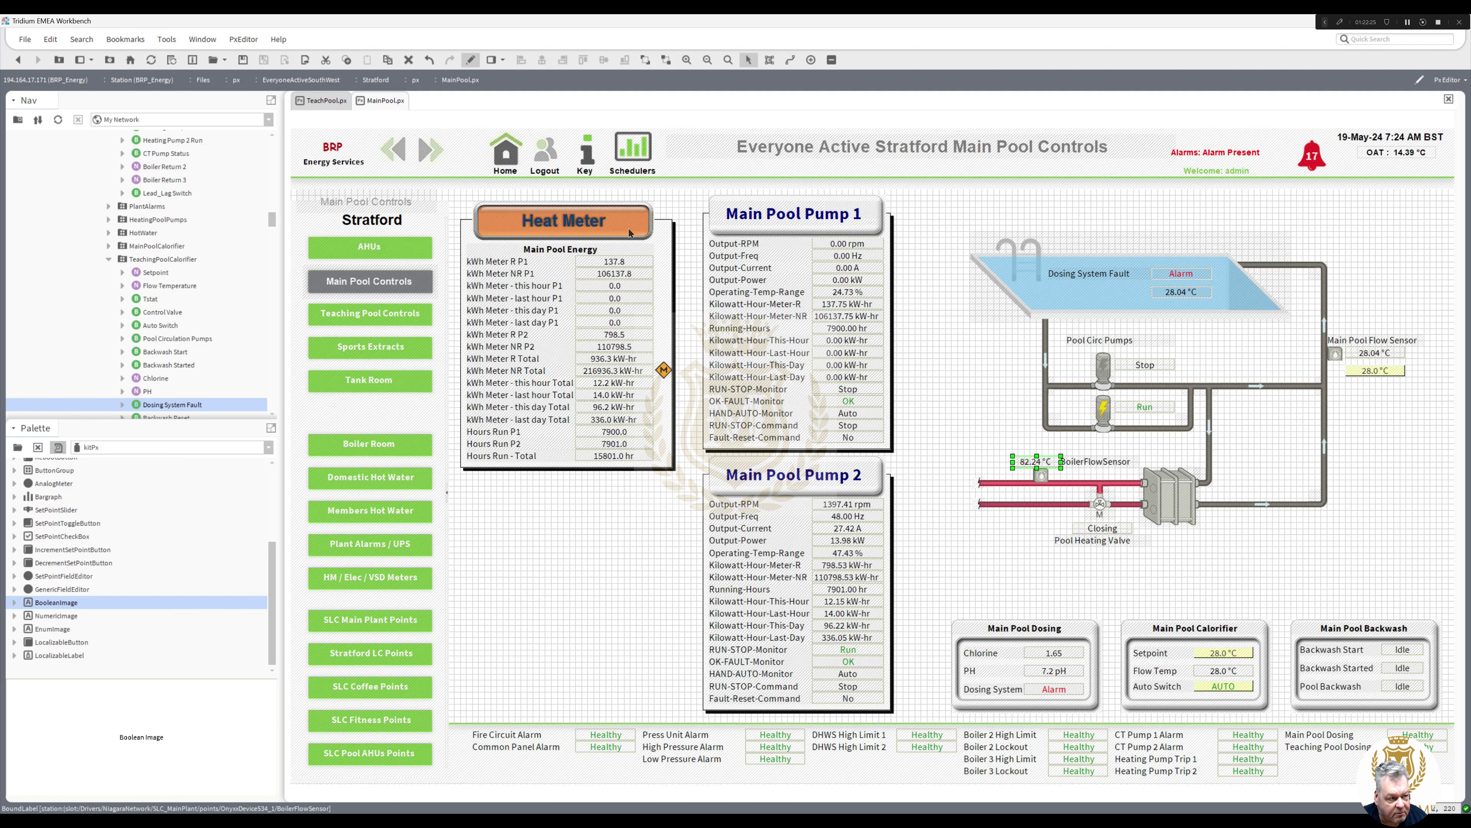
{"action": "left_click", "coordinate": [471, 59]}
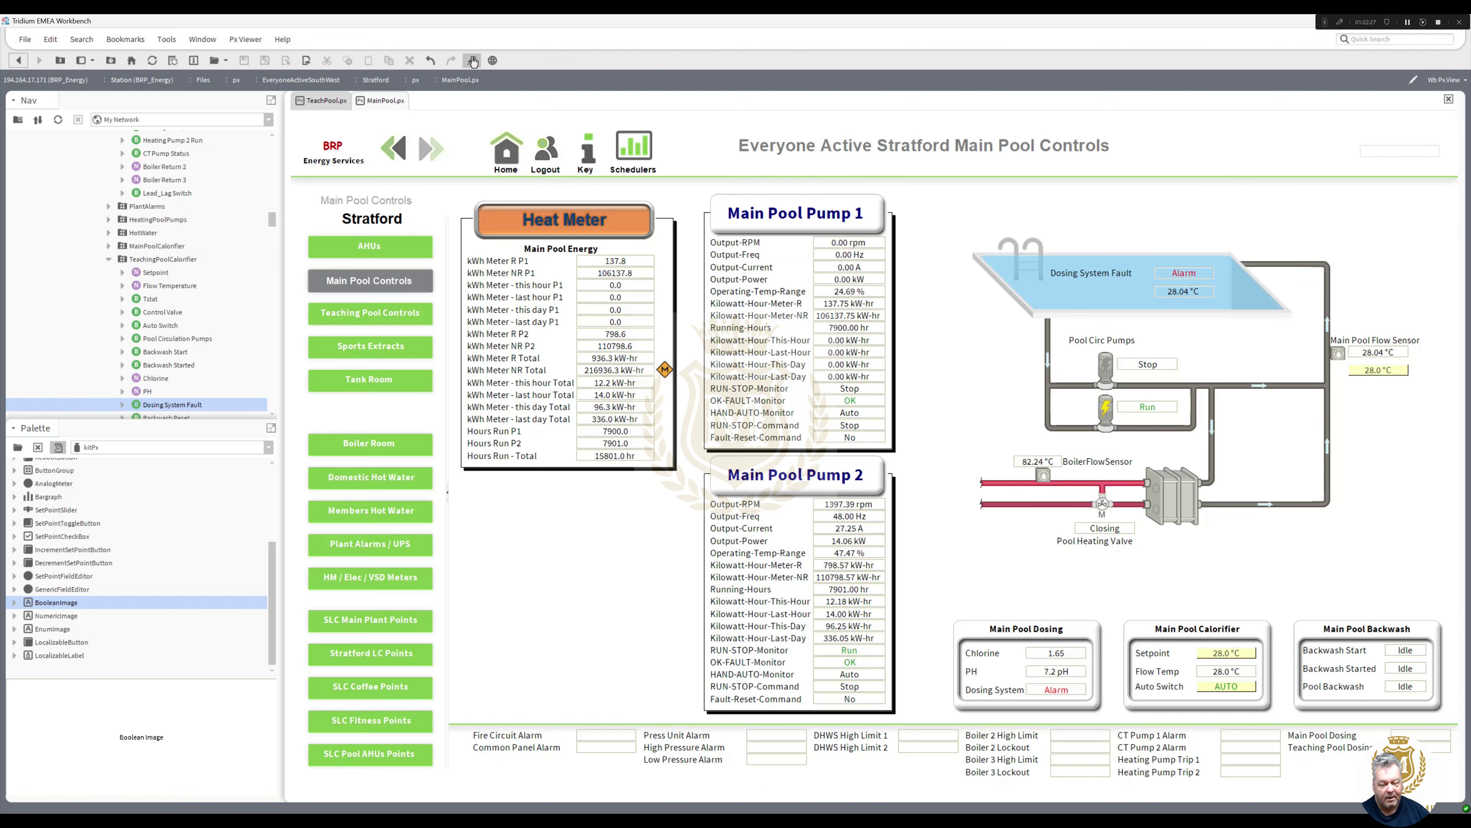